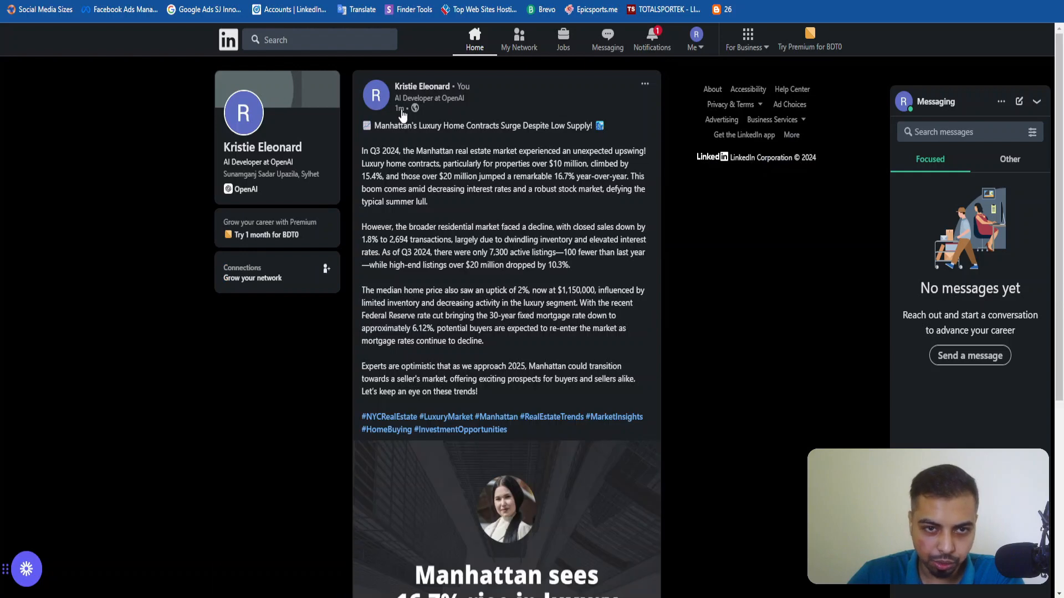
Open the published post about Manhattan's luxury home contracts on Instagram and review its full caption.
key(ctrl+Tab)
scroll(545, 311, down, 2)
click(422, 377)
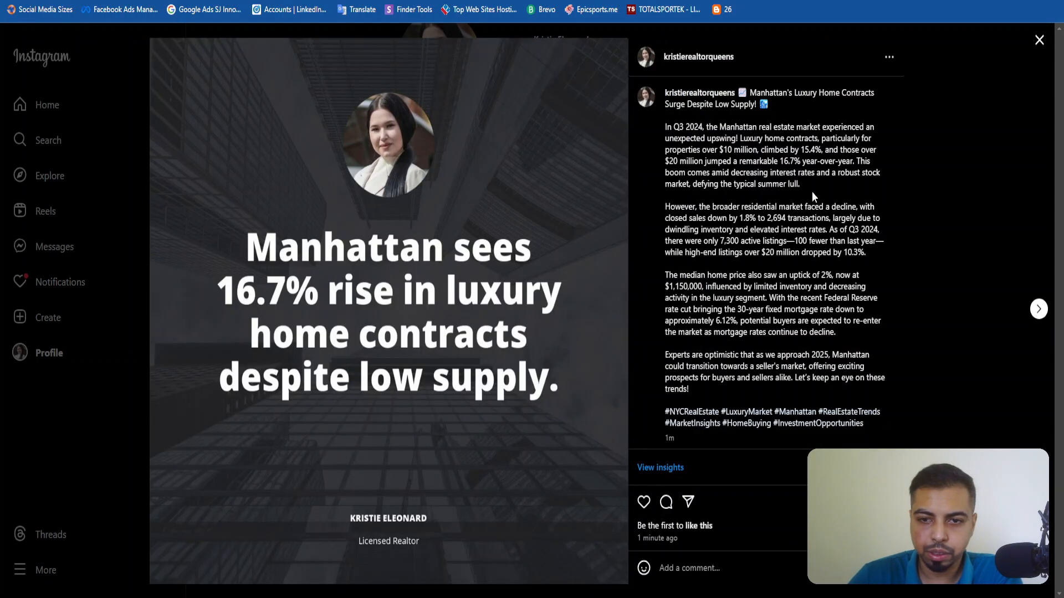
drag(751, 93, 818, 413)
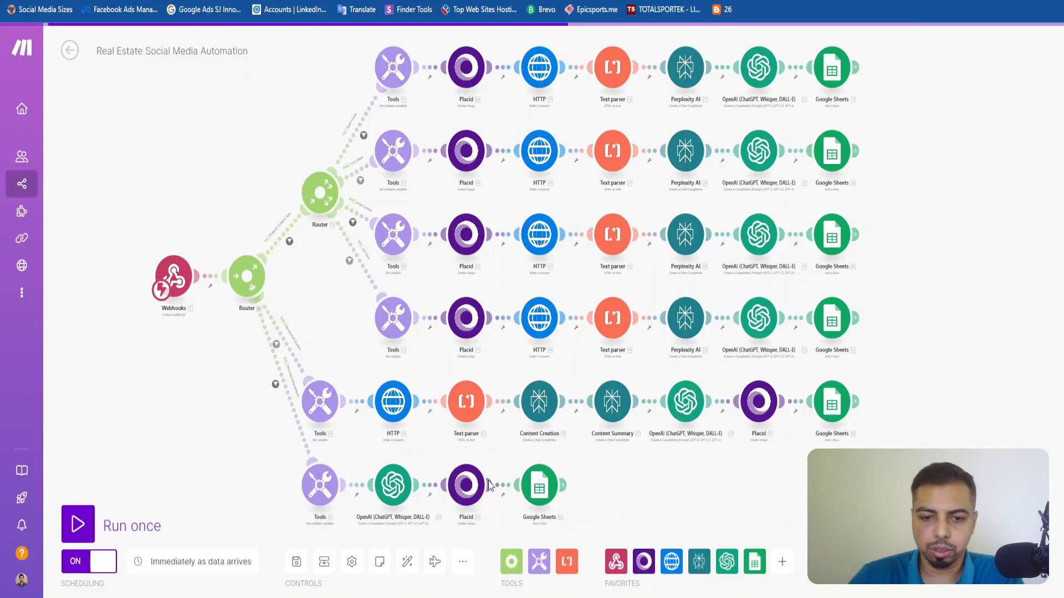
Look over all branches of the Real Estate Social Media Automation scenario in Make and leave its editor.
scroll(194, 333, down, 2)
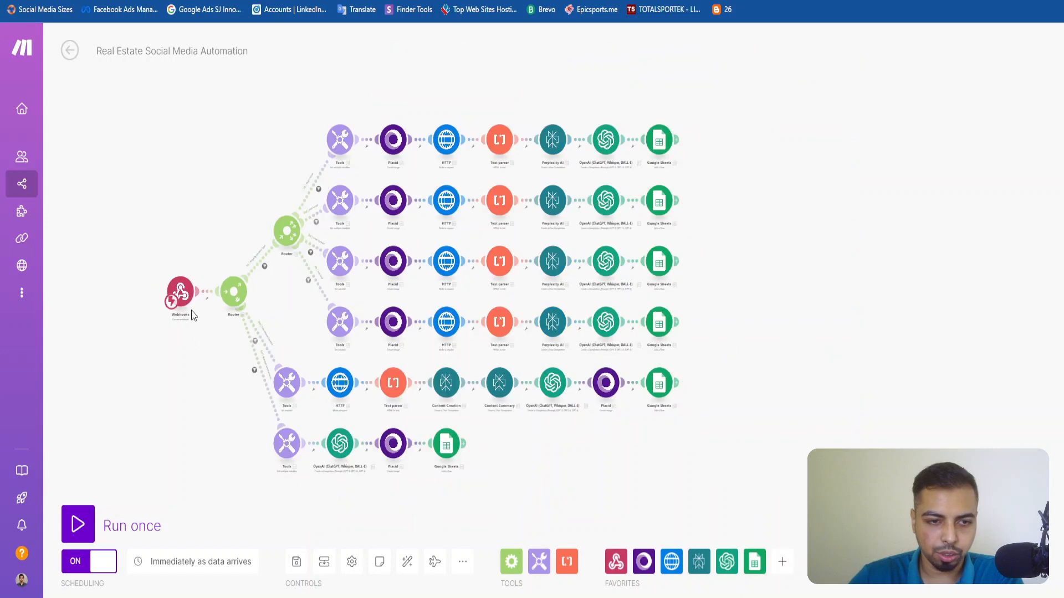
scroll(191, 310, up, 2)
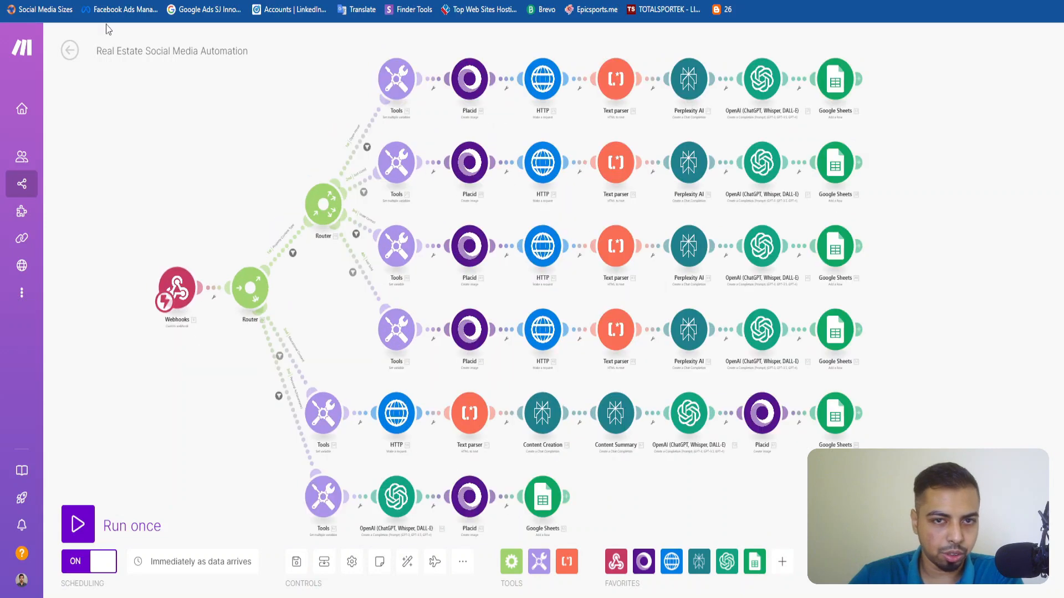
click(69, 51)
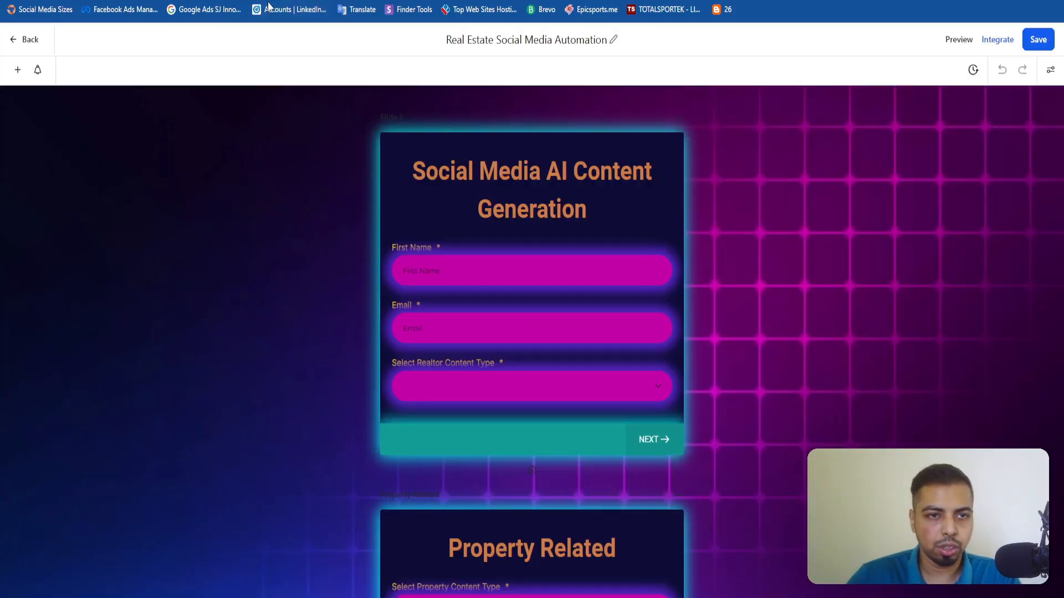
Look through all pages of the Real Estate Social Media Automation form in the form builder.
scroll(489, 297, down, 20)
scroll(489, 297, down, 20)
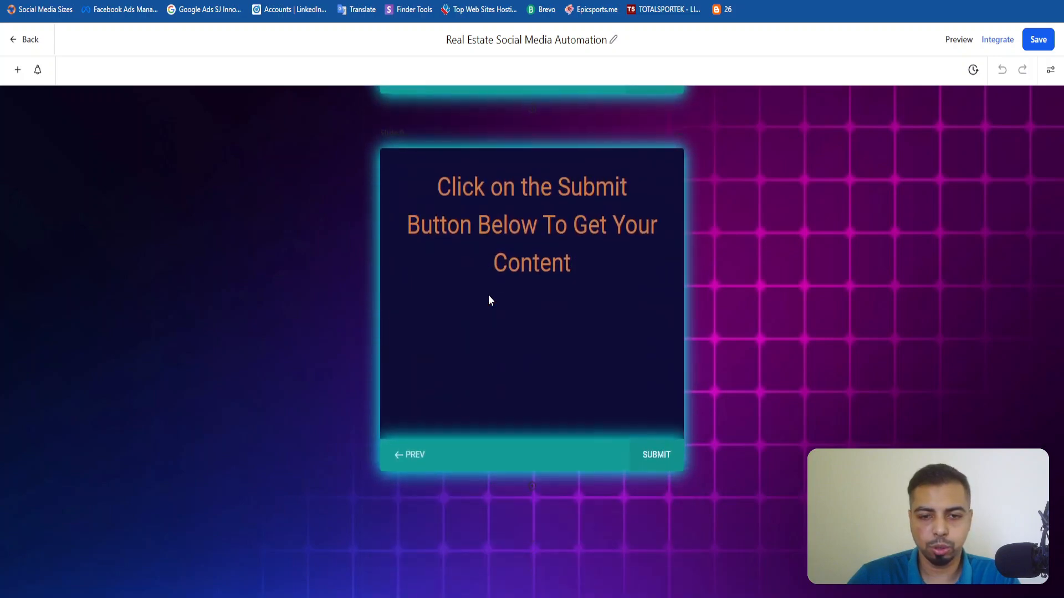
scroll(488, 298, up, 20)
scroll(488, 297, up, 20)
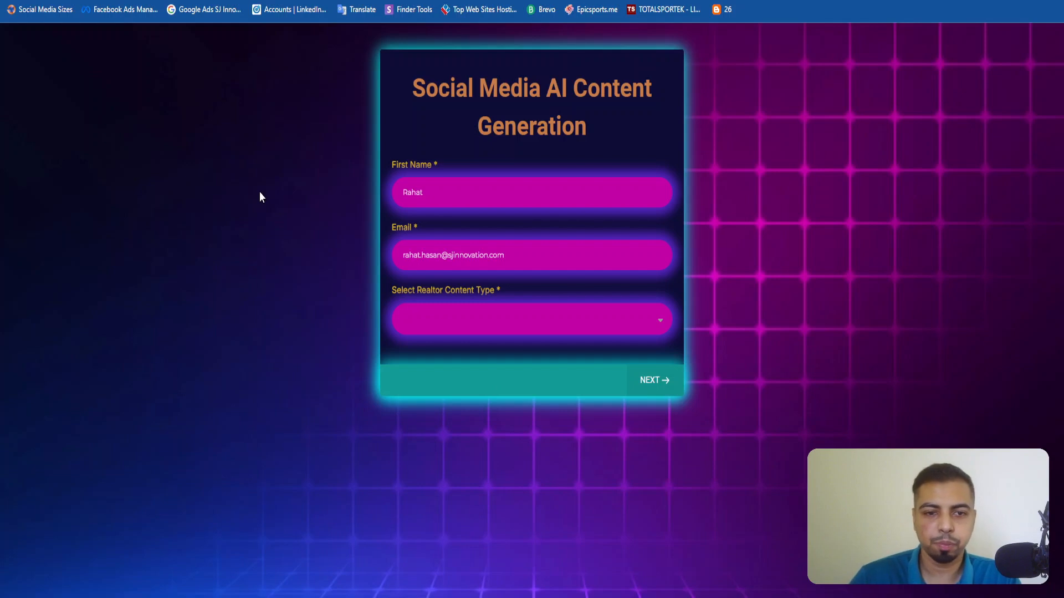
Choose Property Related as the realtor content type, review the property content type options, and return to the first page.
click(466, 316)
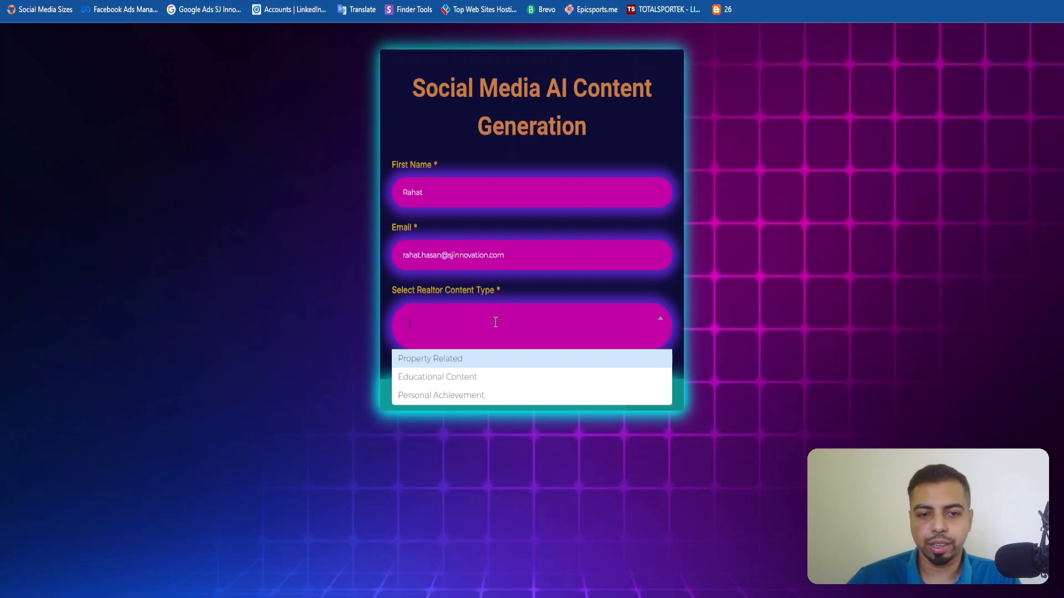
click(684, 312)
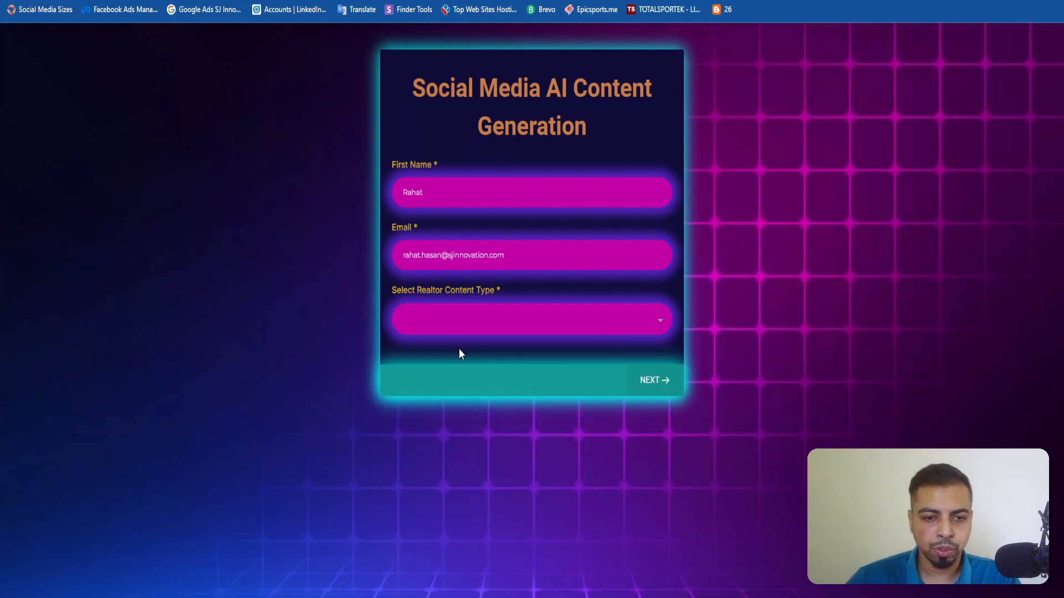
click(457, 321)
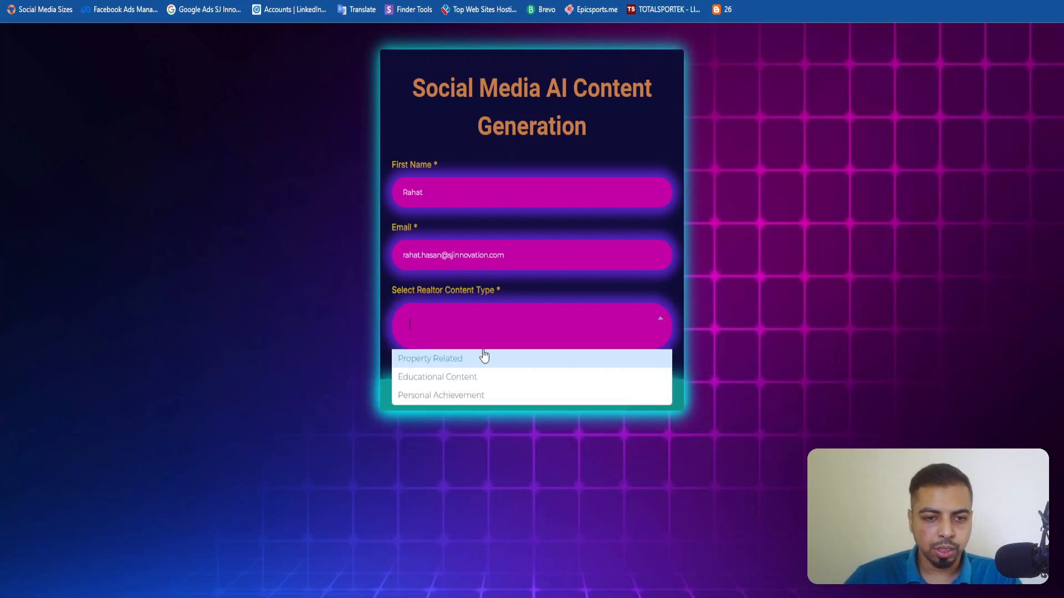
click(450, 360)
click(469, 155)
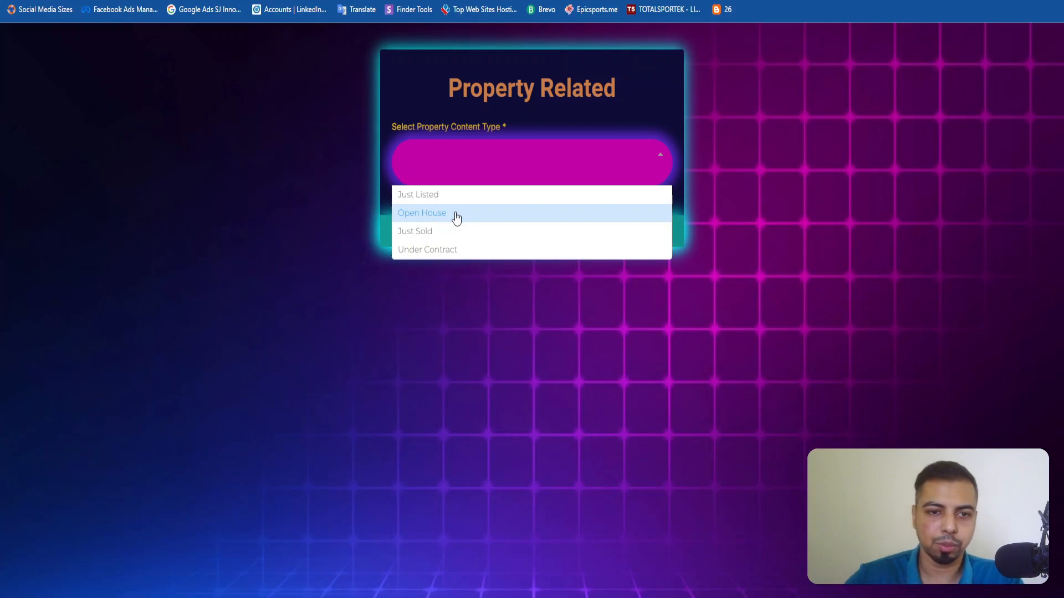
click(496, 71)
click(429, 216)
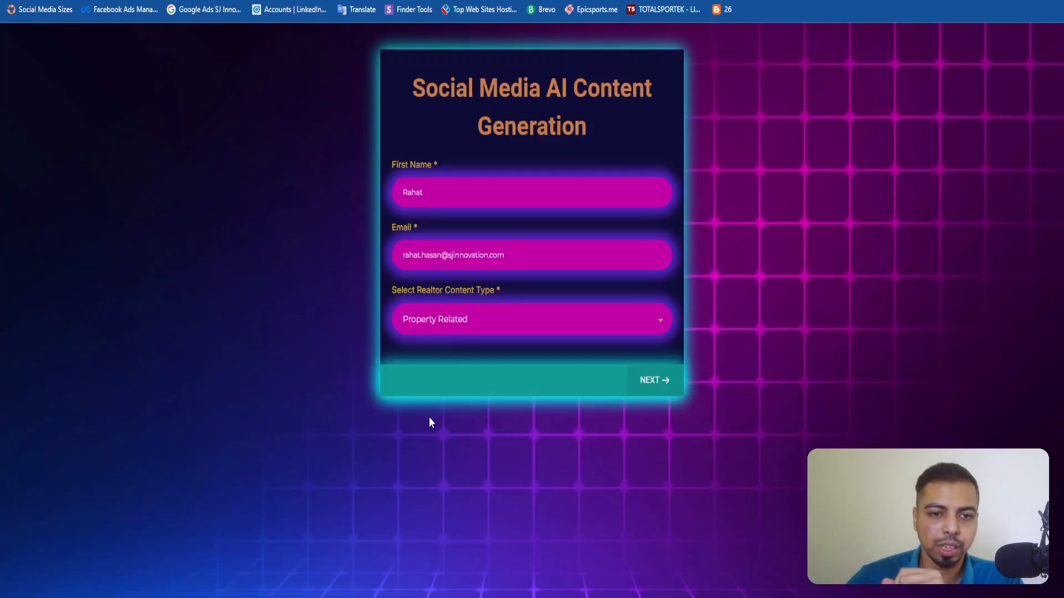
Set the realtor content type to Educational Content.
click(490, 319)
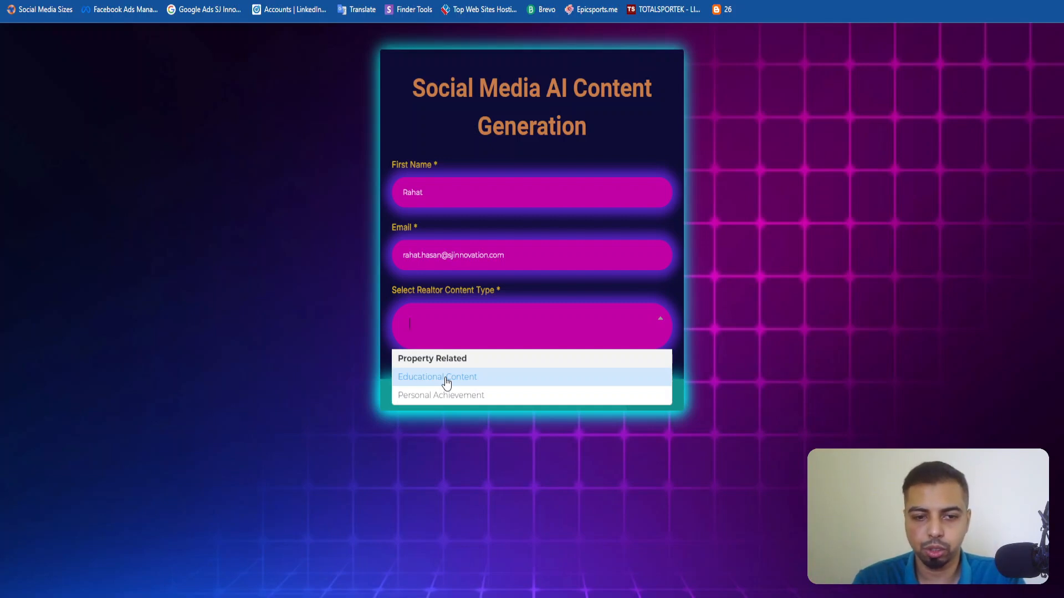
key(Up)
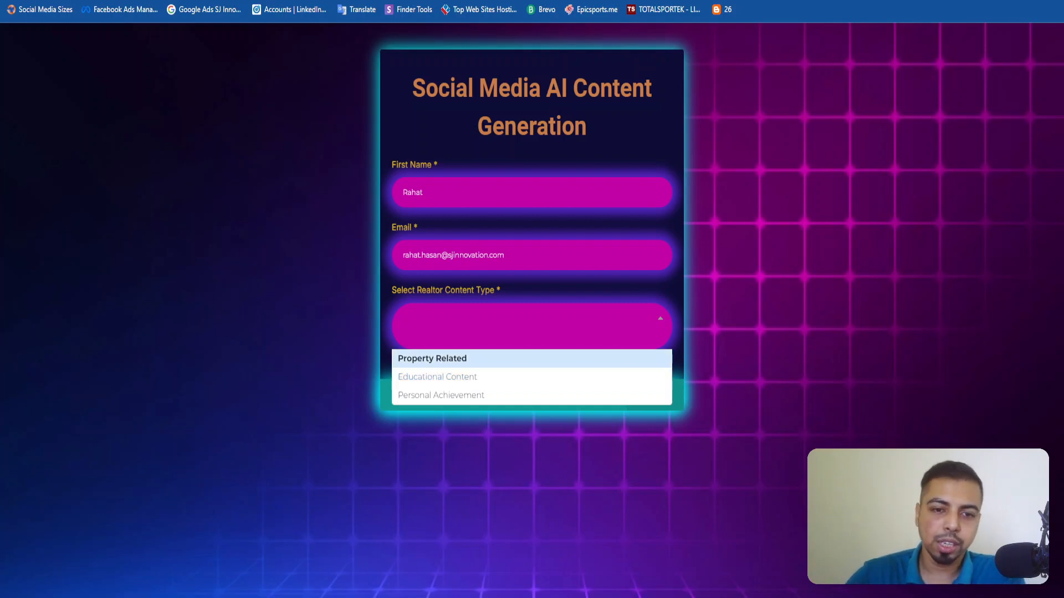
click(462, 381)
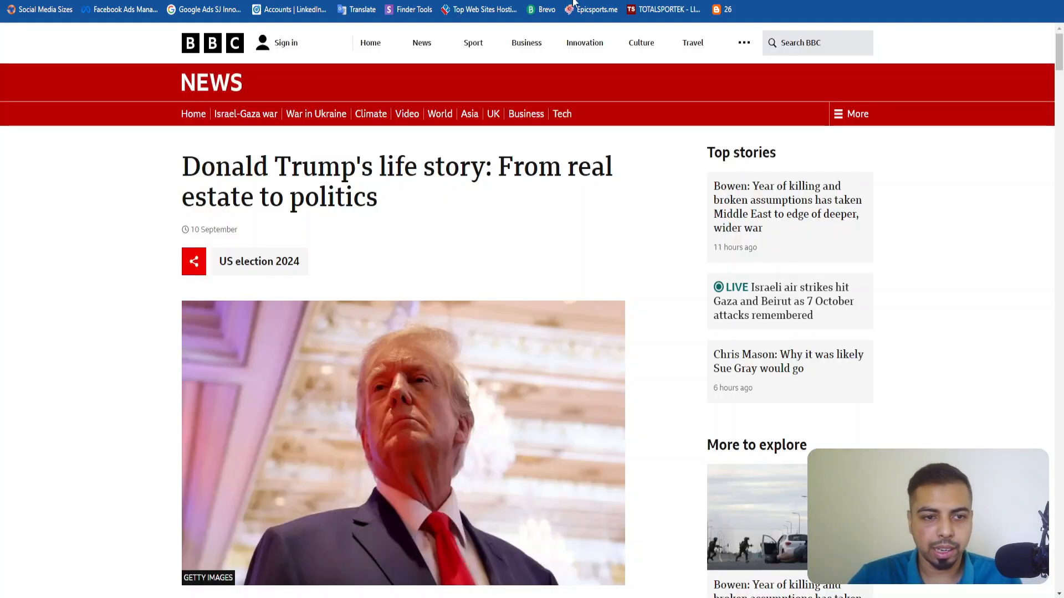
Examine the BBC News article "Donald Trump's life story: From real estate to politics" as the educational reference.
scroll(421, 346, down, 8)
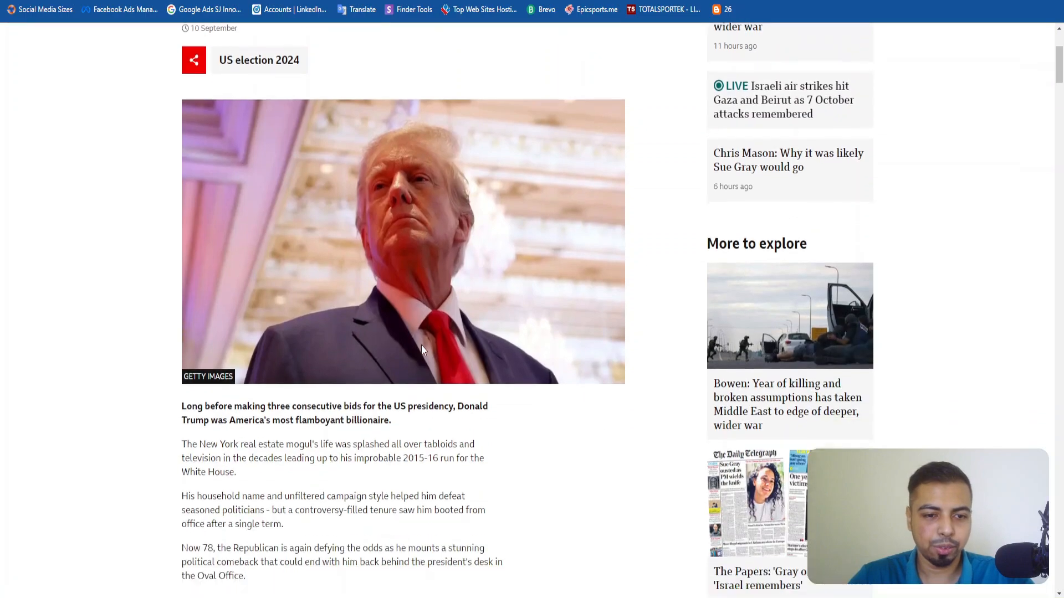
scroll(423, 350, up, 6)
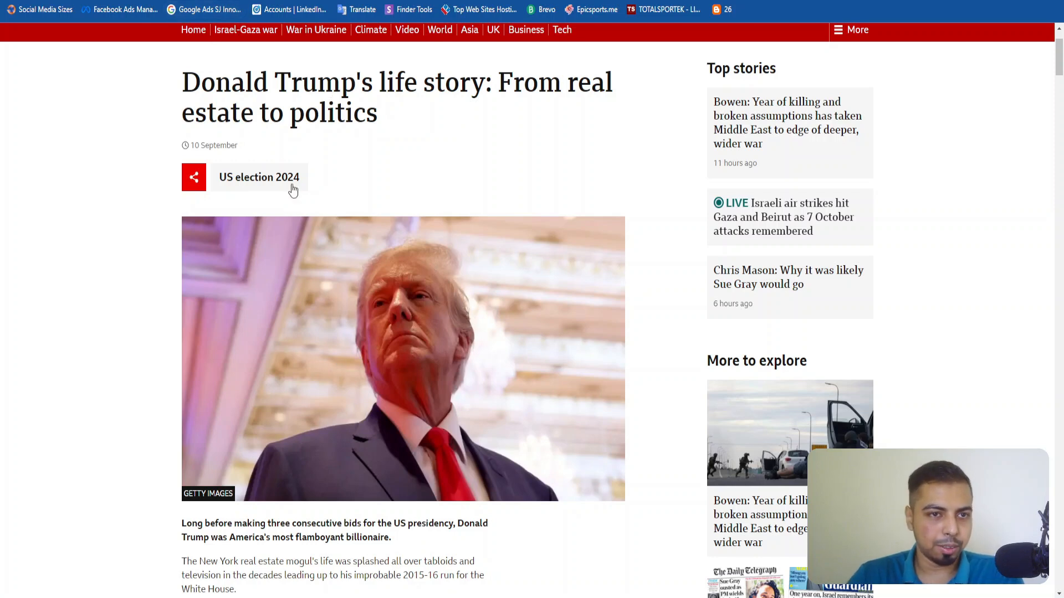
scroll(283, 168, up, 2)
drag(174, 165, 394, 214)
click(396, 214)
scroll(395, 213, down, 3)
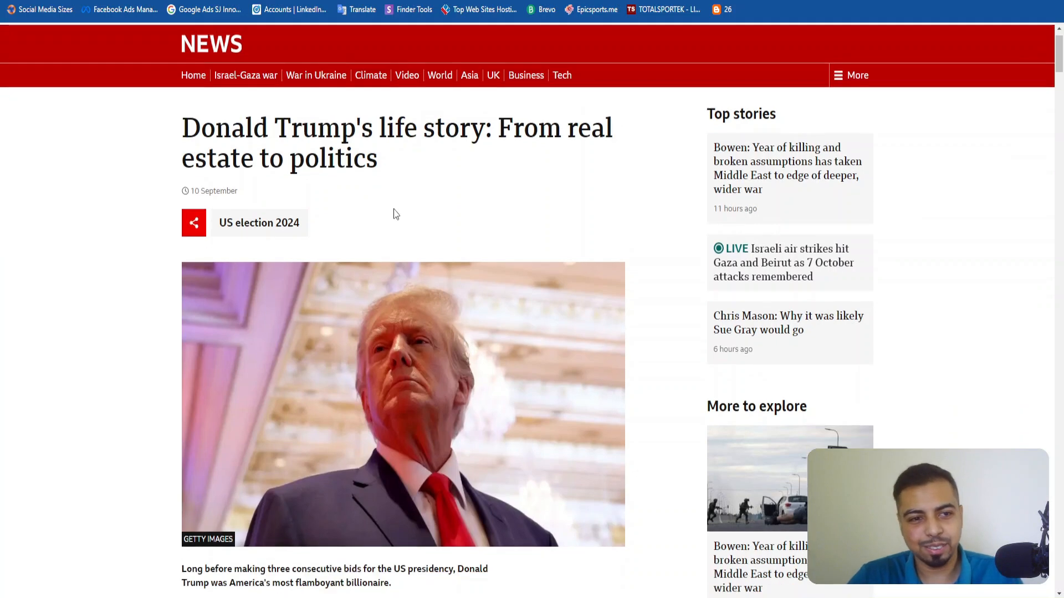
scroll(395, 213, up, 3)
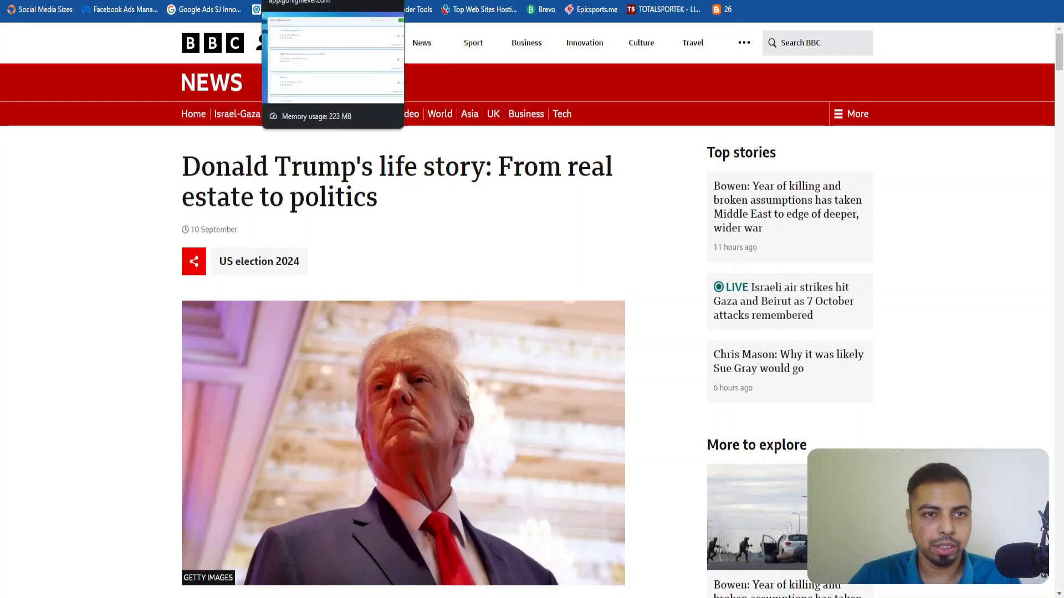
click(350, 1)
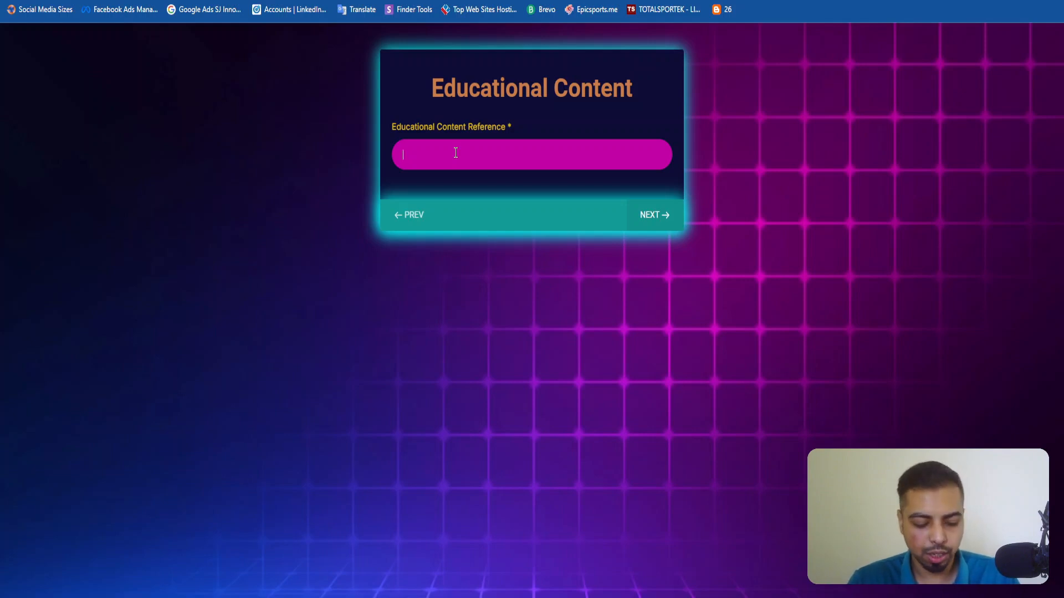
text(https://www.bbc.com/news/world-us-canada-35318432)
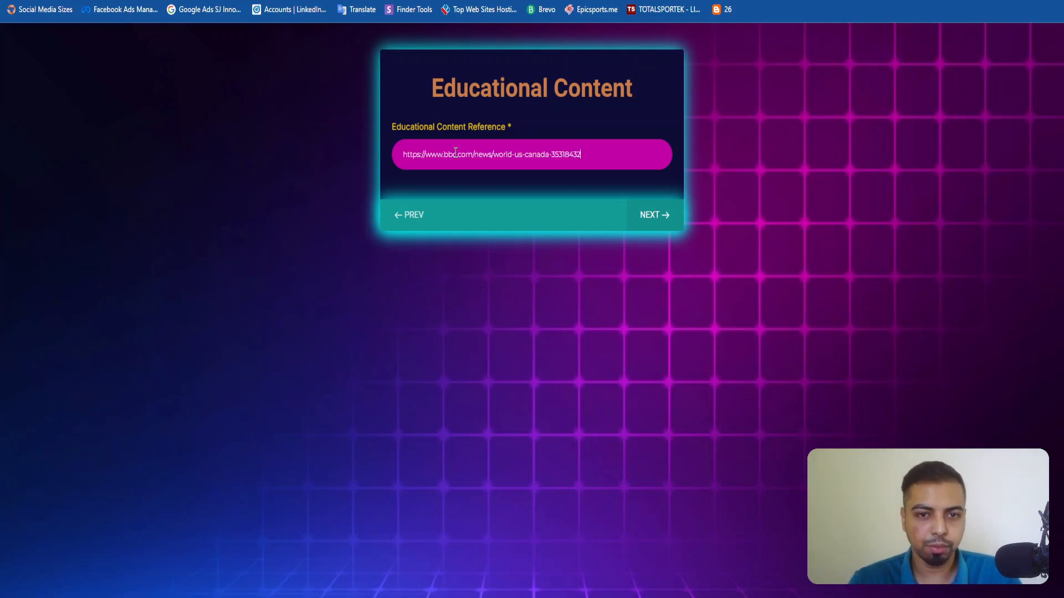
triple_click(498, 146)
click(651, 207)
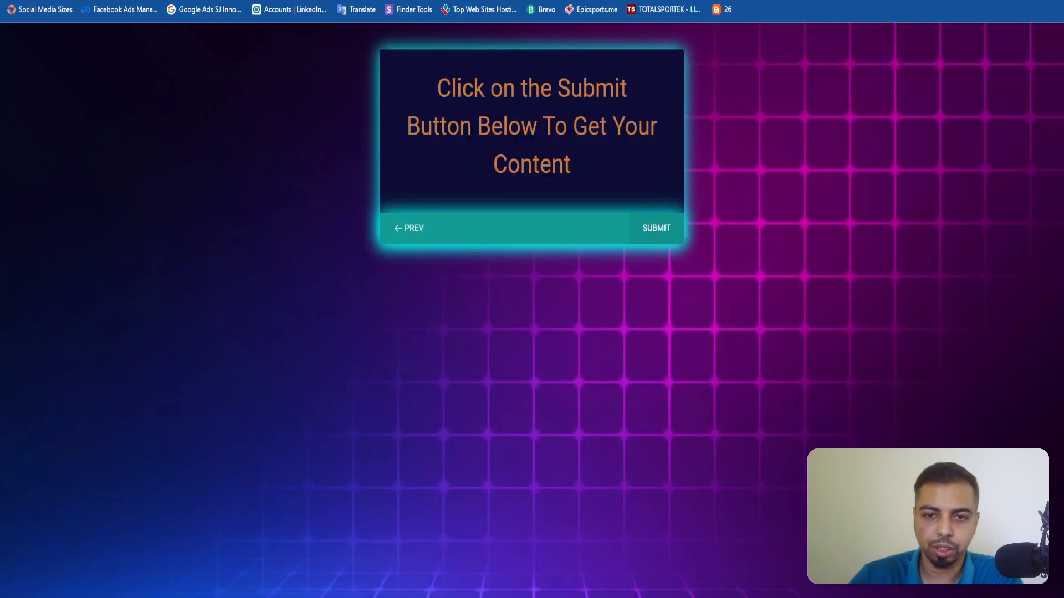
drag(445, 90, 620, 171)
click(659, 240)
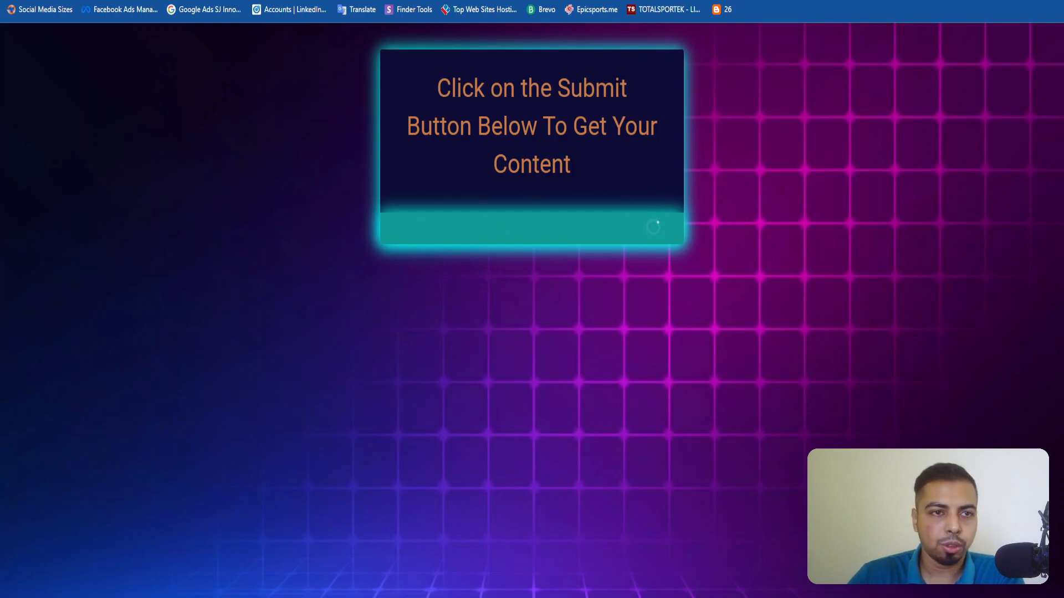
Switch to the Real Estate Social Media Automation scenario in Make and open its execution history.
click(169, 1)
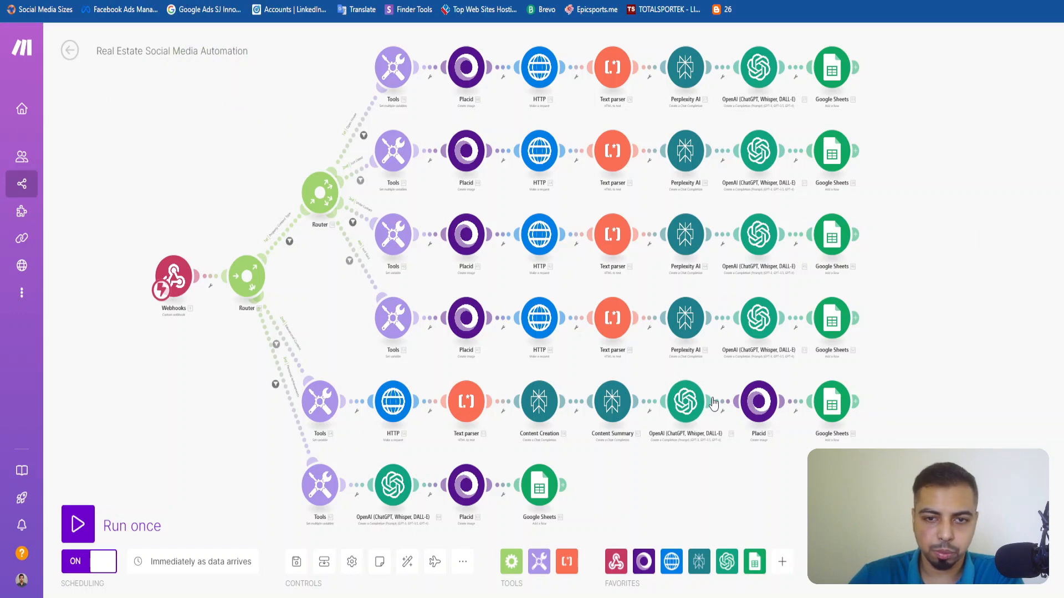
scroll(198, 336, down, 2)
scroll(197, 327, up, 2)
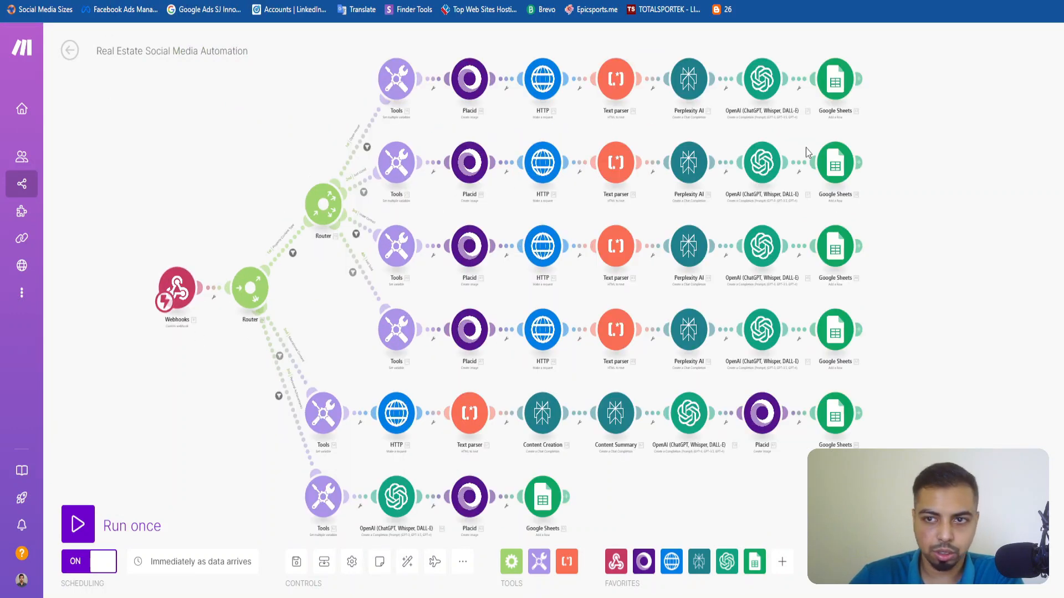
click(70, 50)
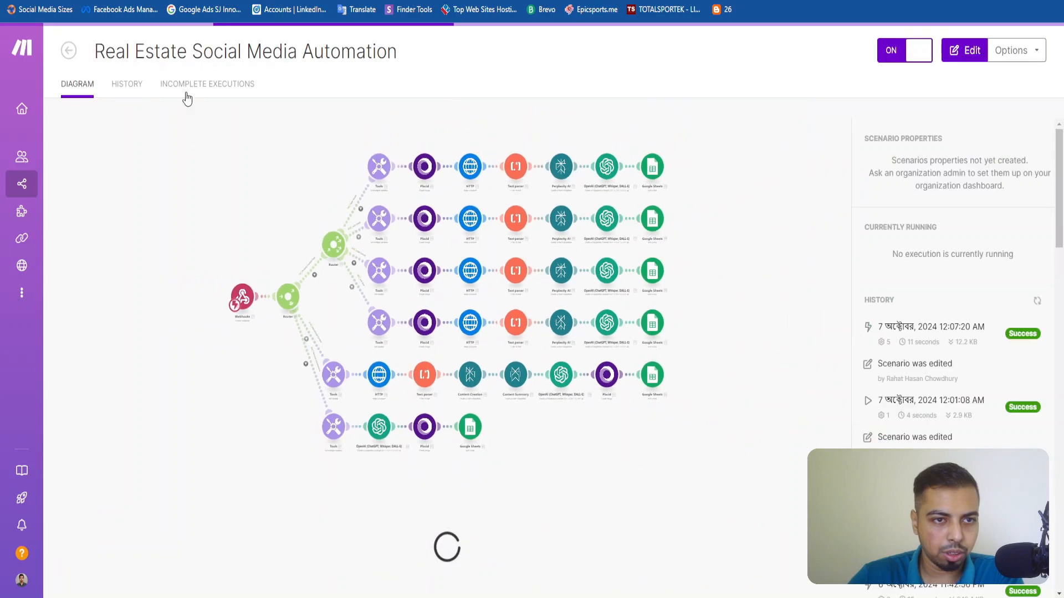
click(126, 83)
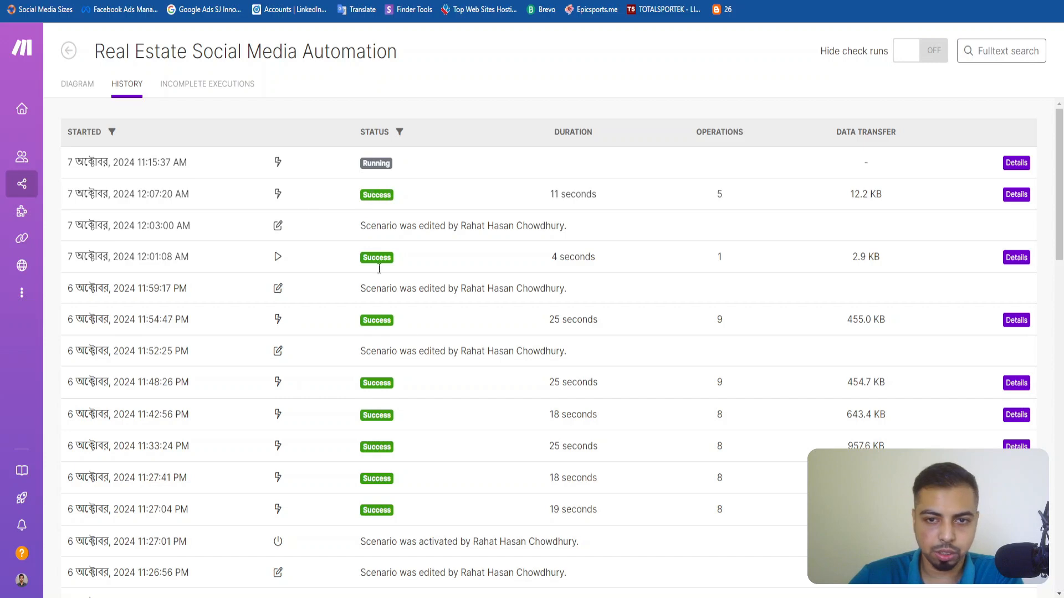
Open the Real Estate Social Media Posts spreadsheet and check row 12 for the newly generated post.
click(909, 0)
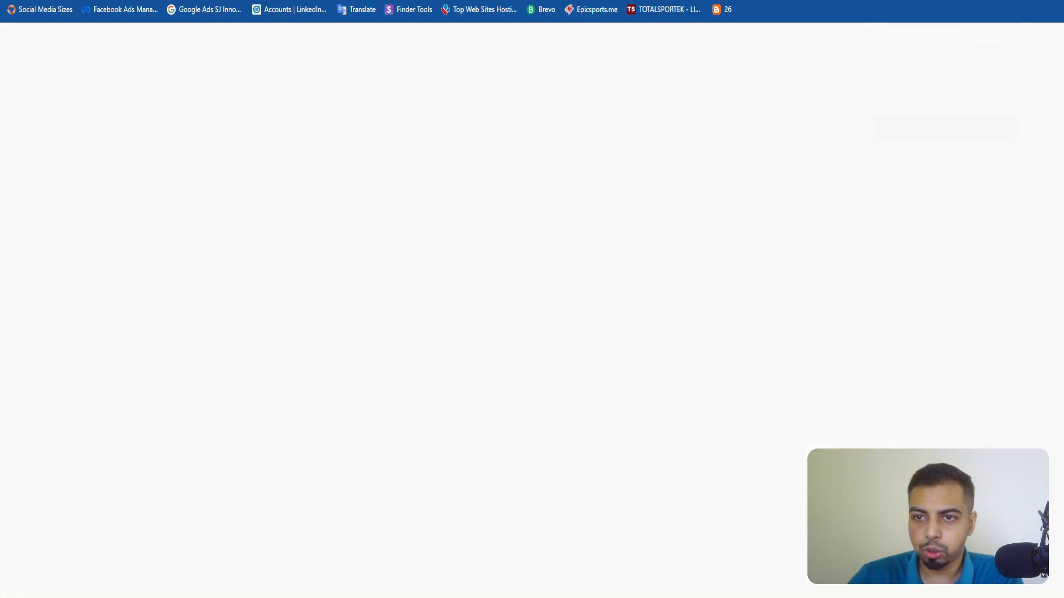
scroll(595, 359, down, 2)
scroll(594, 359, up, 2)
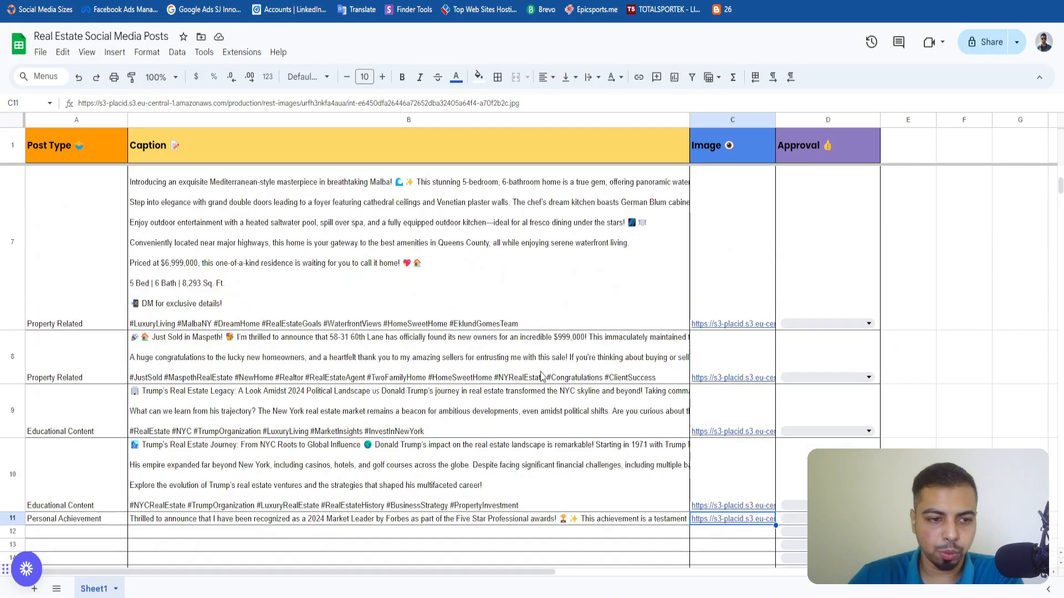
scroll(542, 376, down, 2)
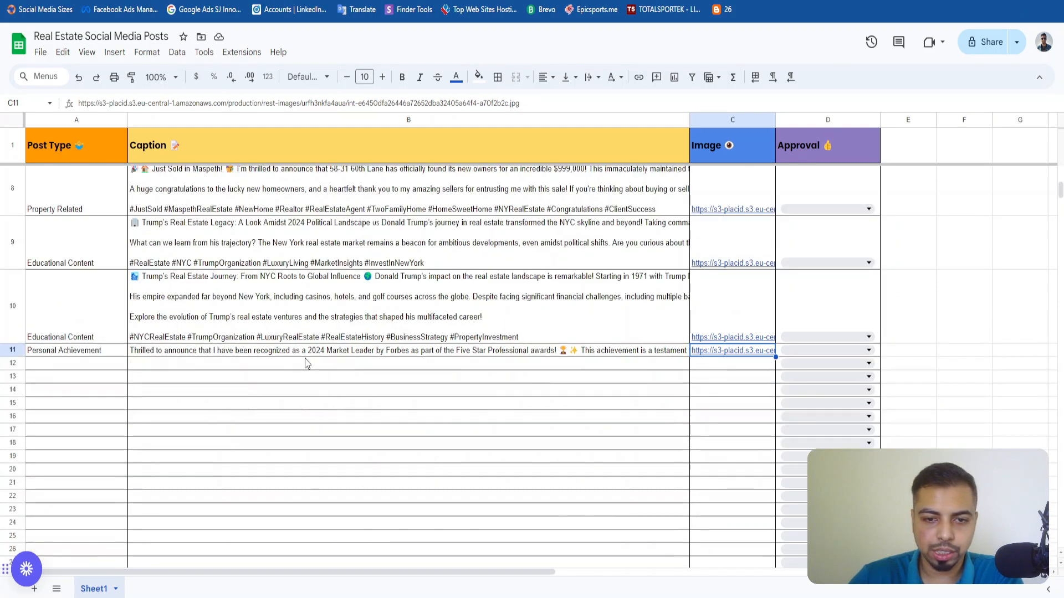
drag(119, 365, 488, 369)
click(507, 380)
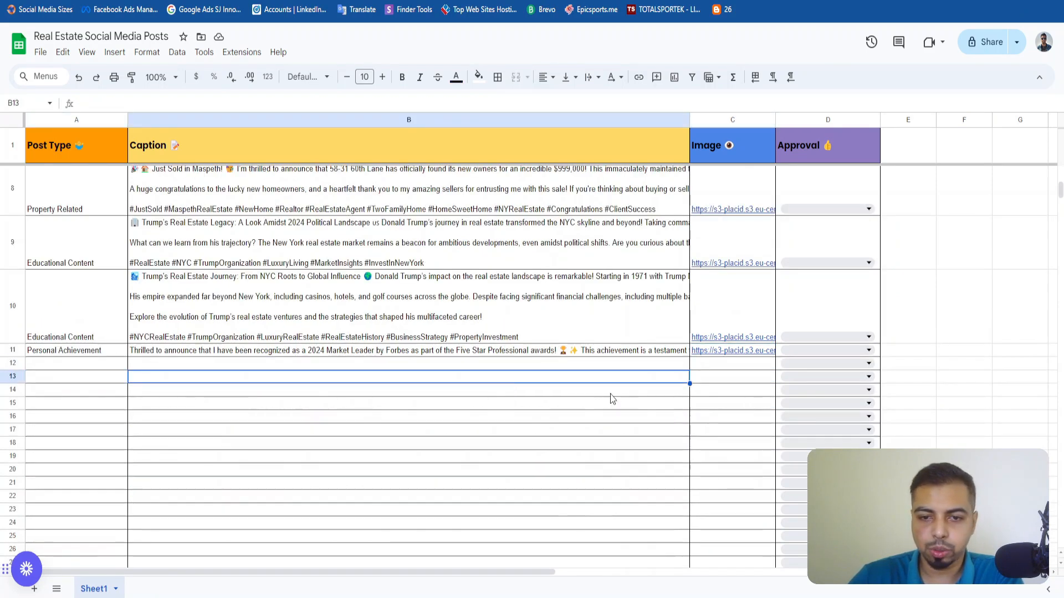
click(71, 365)
click(331, 368)
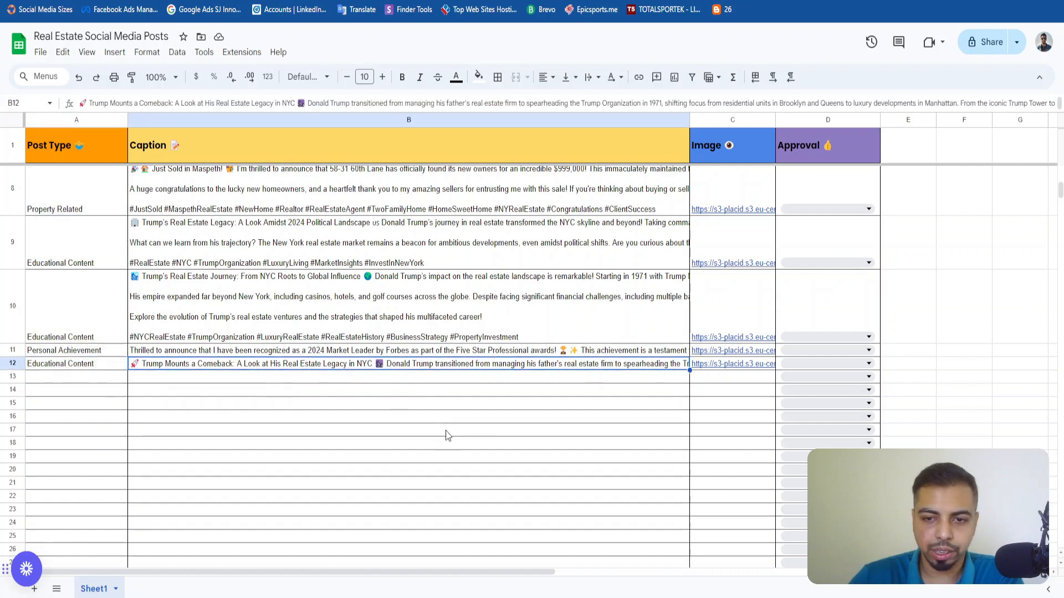
Check the approval options for the post in row 12 and open its full caption in the cell.
click(787, 366)
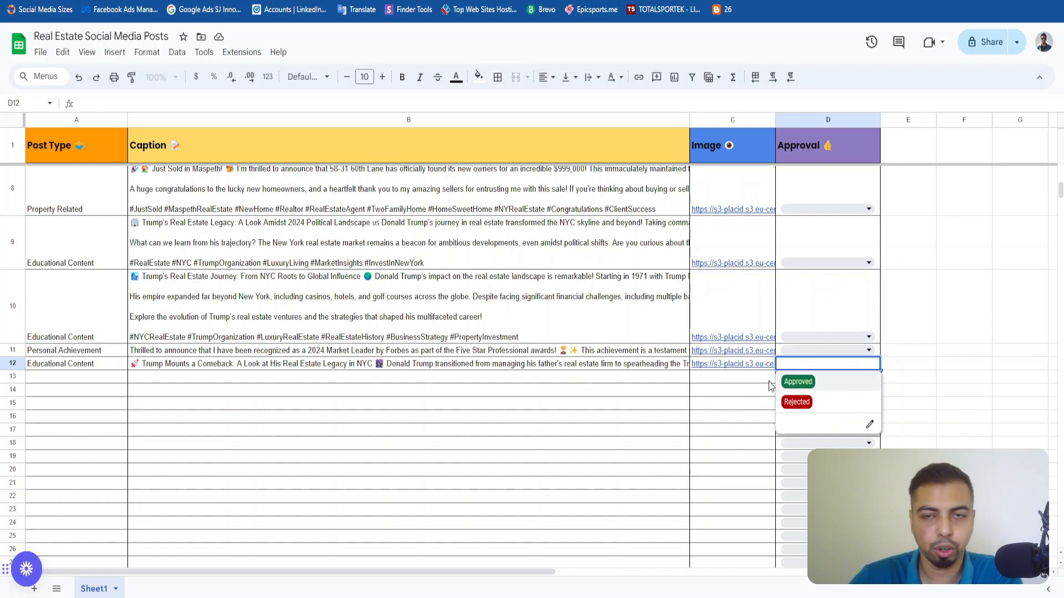
click(360, 398)
click(80, 368)
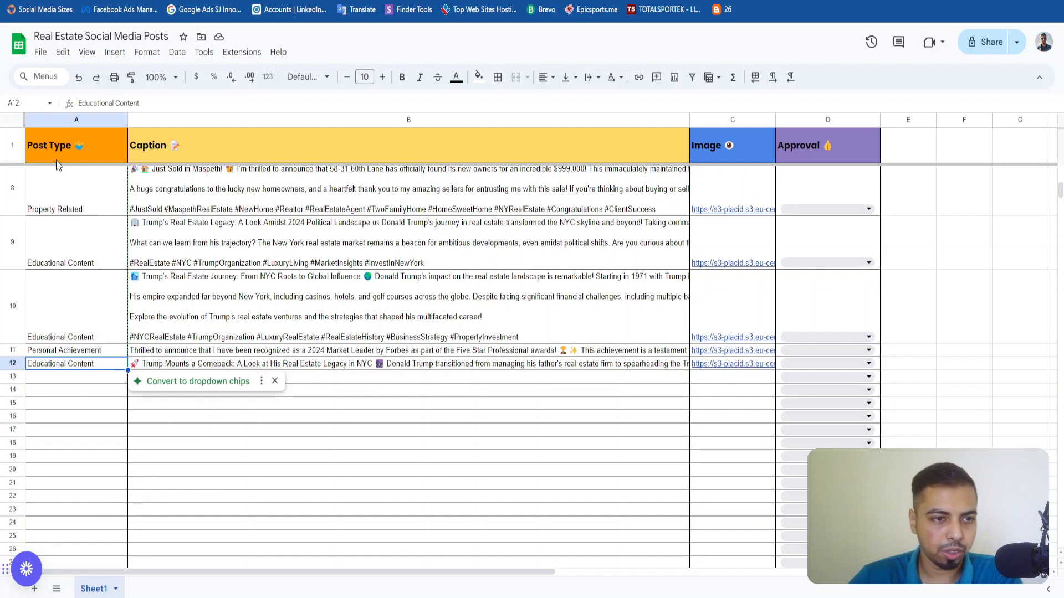
click(353, 369)
triple_click(354, 369)
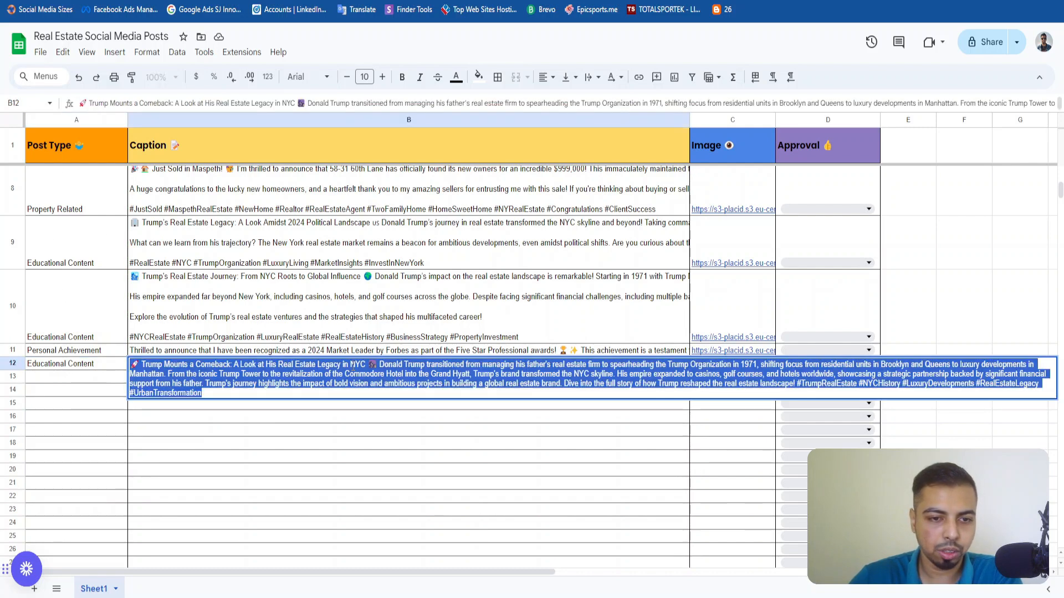
Read the full caption of the post in row 12 and close the cell without editing it.
click(286, 383)
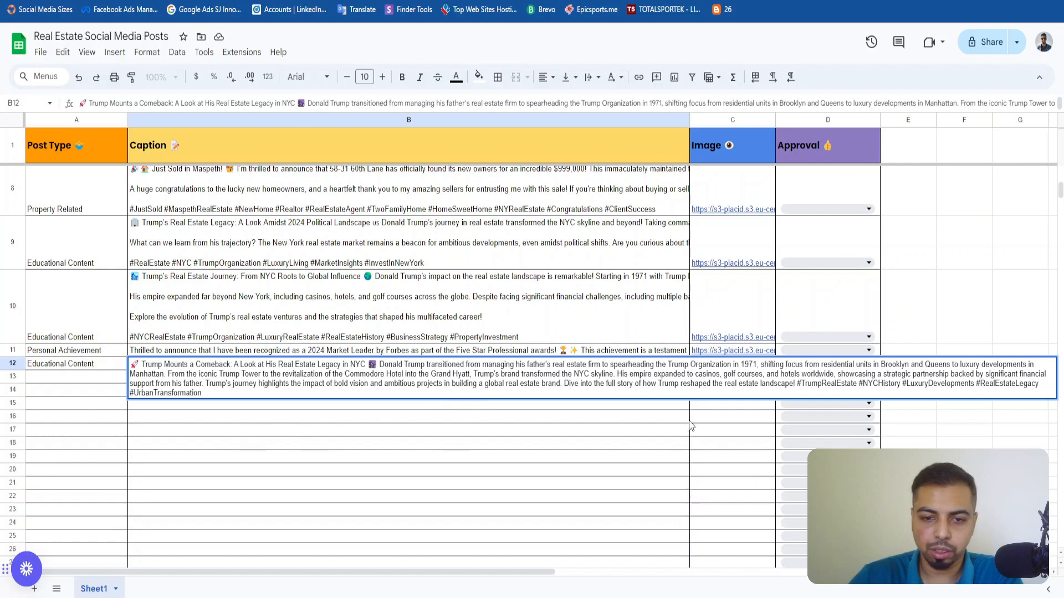
click(475, 463)
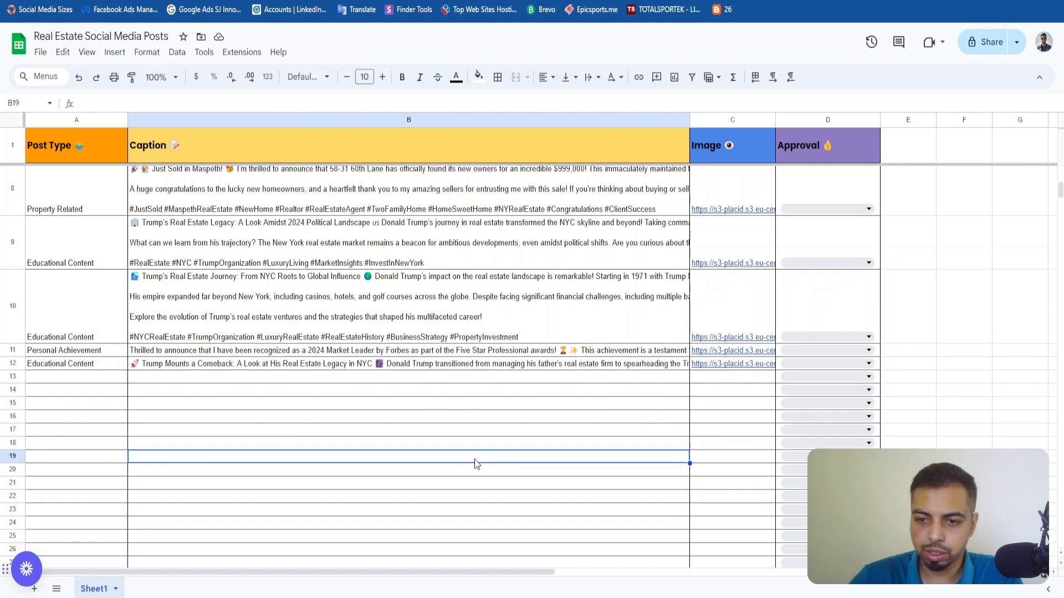
double_click(451, 366)
click(334, 426)
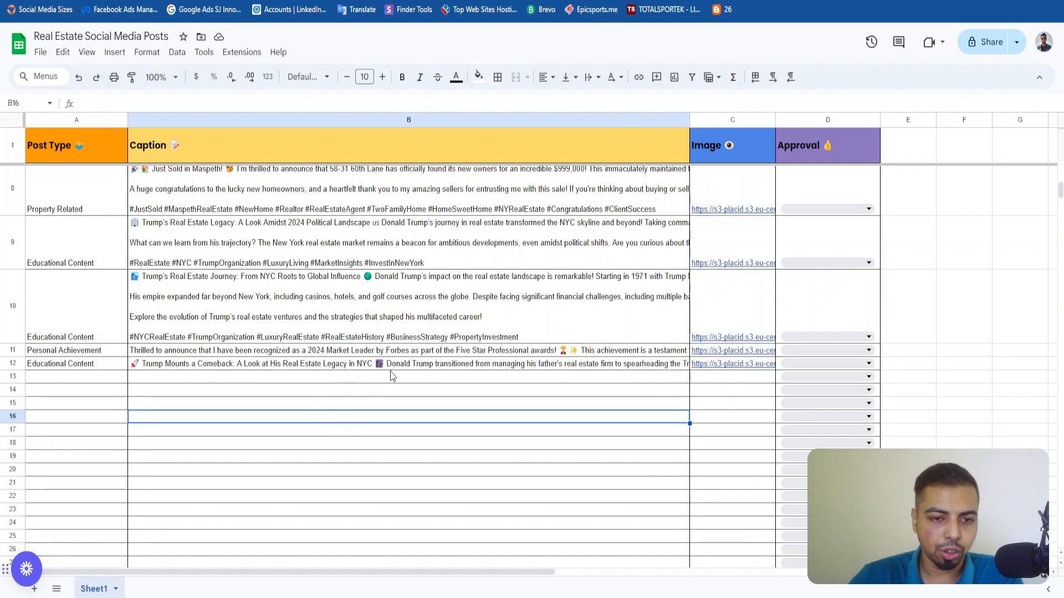
View the generated image linked in row 12, return to the sheet, and review the row's post type and caption.
click(731, 367)
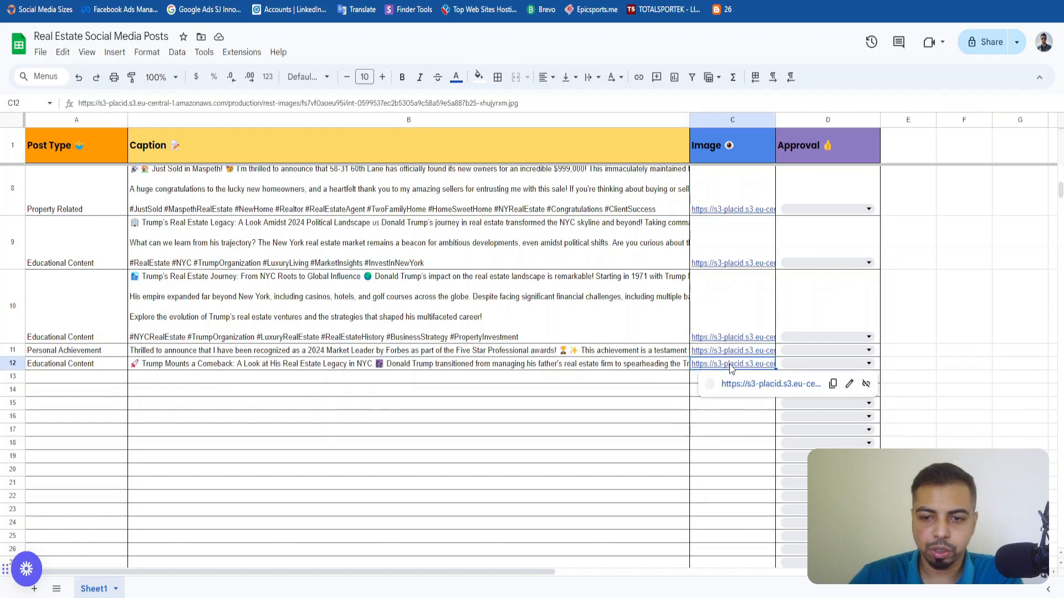
click(756, 384)
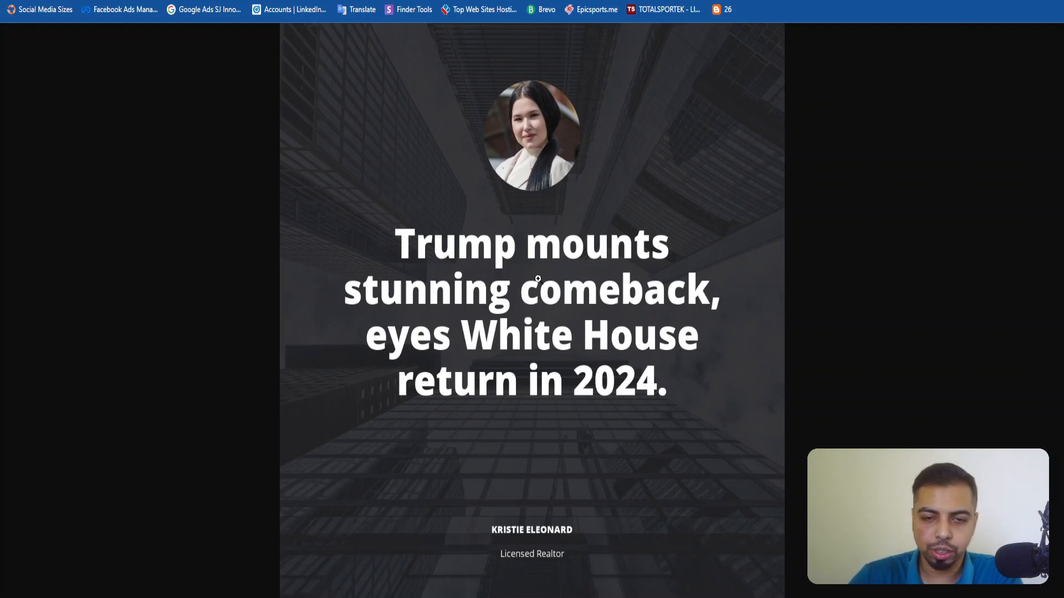
key(ctrl+w)
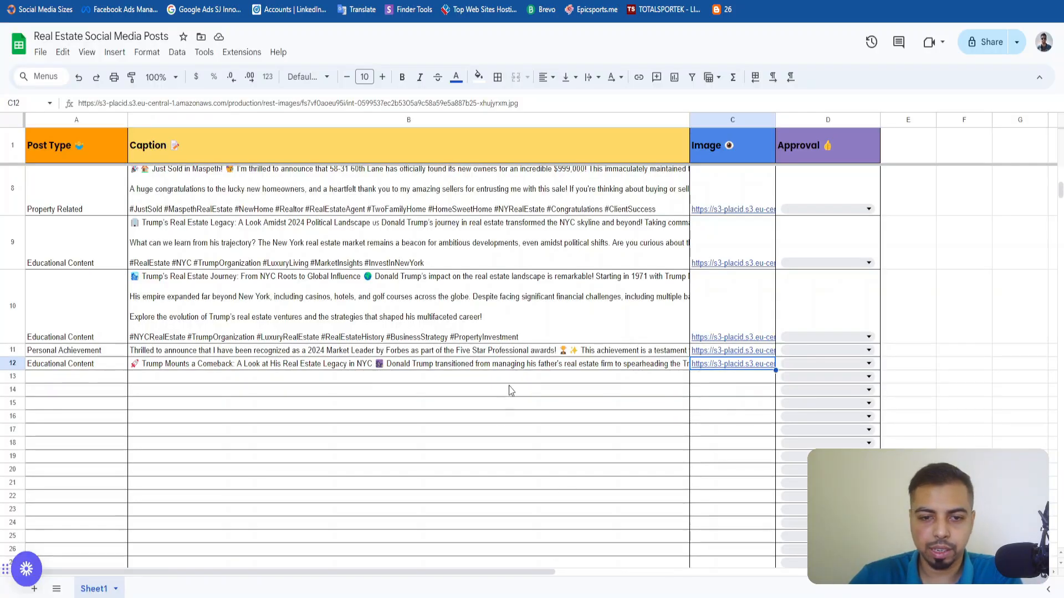
click(566, 366)
click(105, 366)
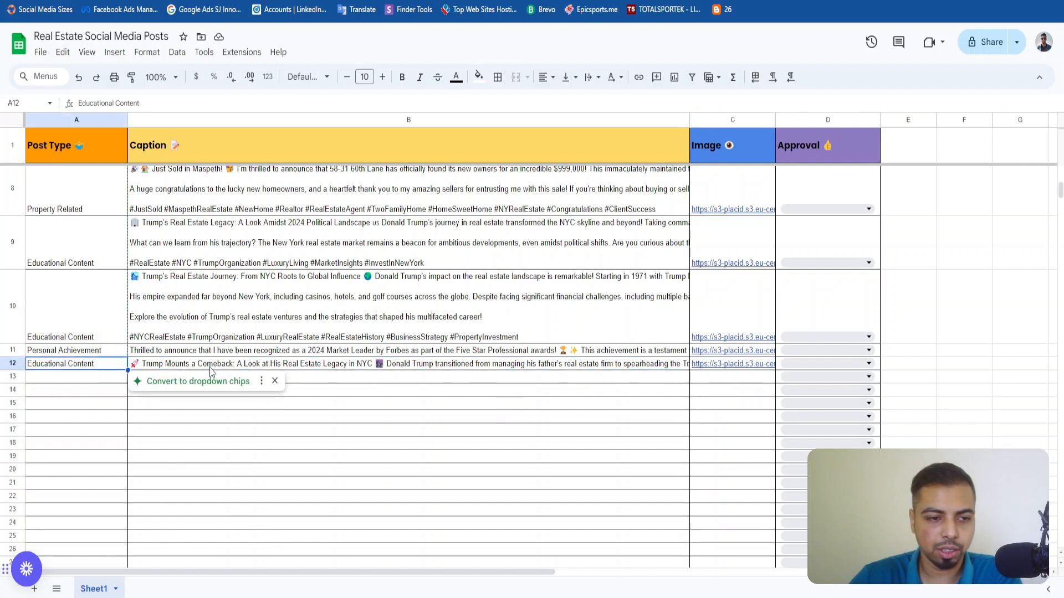
click(212, 367)
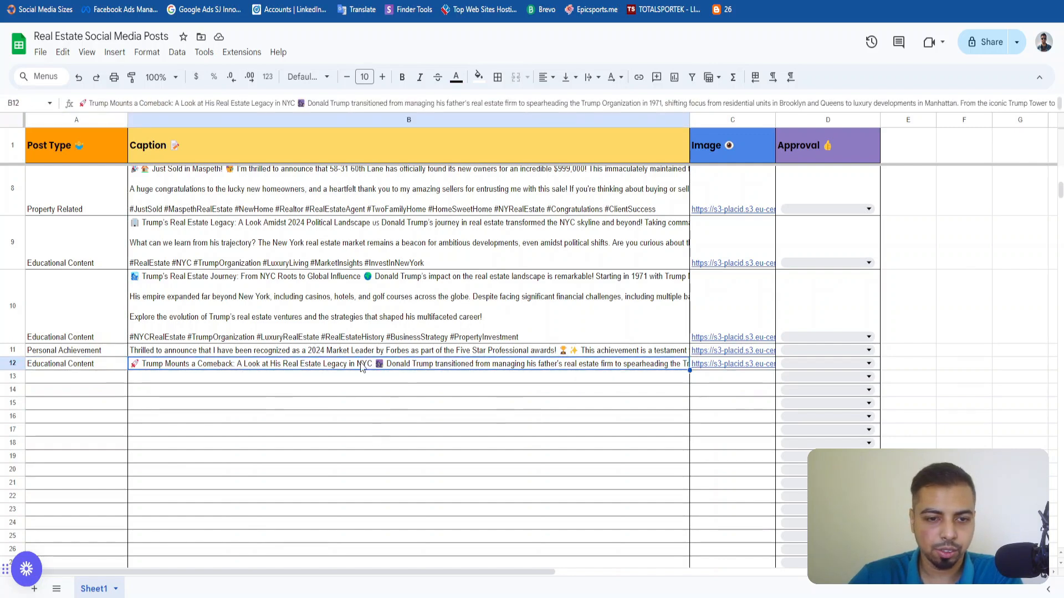
Look through the open New York real estate news pages and examine the Robb Report article on Manhattan luxury home contracts.
click(555, 1)
click(471, 1)
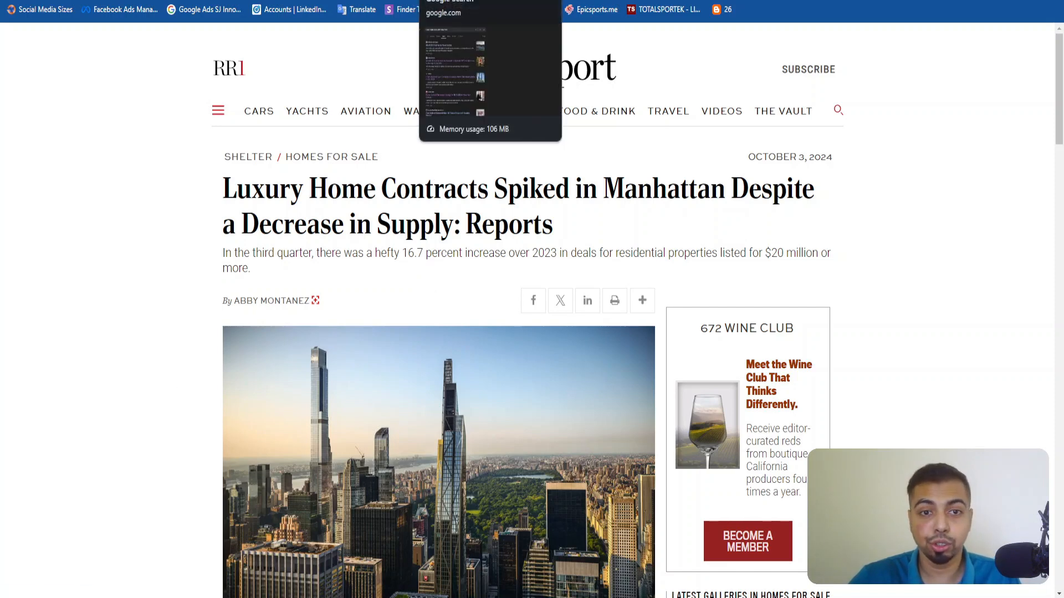
click(490, 1)
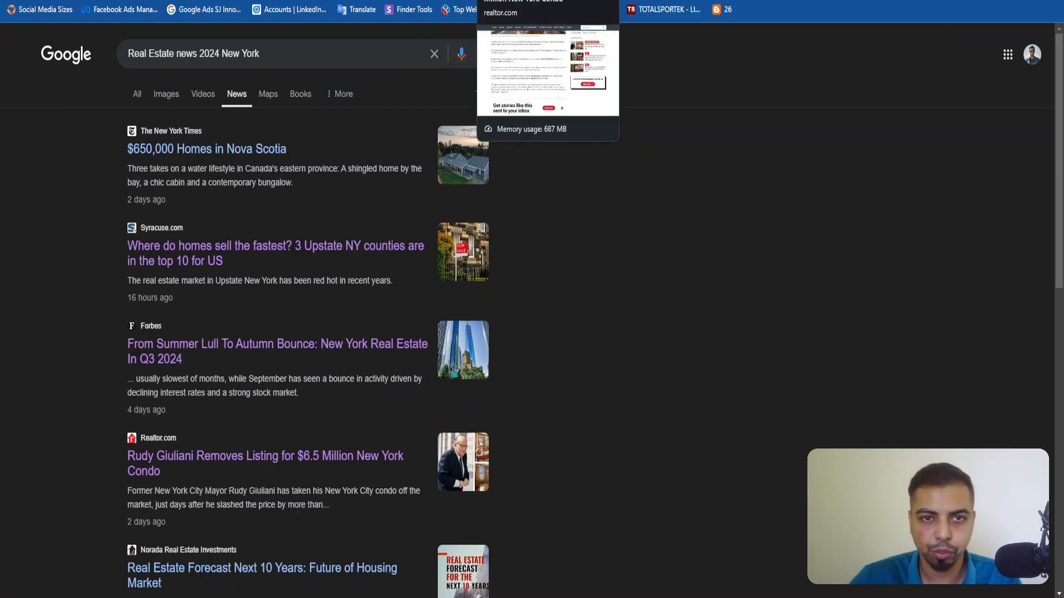
click(513, 0)
scroll(325, 195, up, 20)
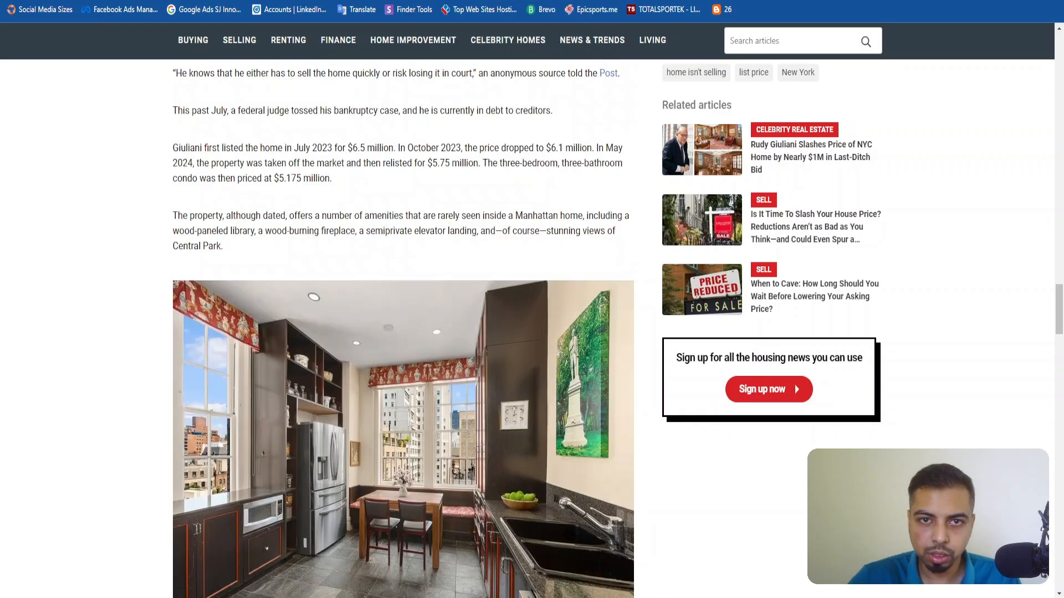
click(604, 0)
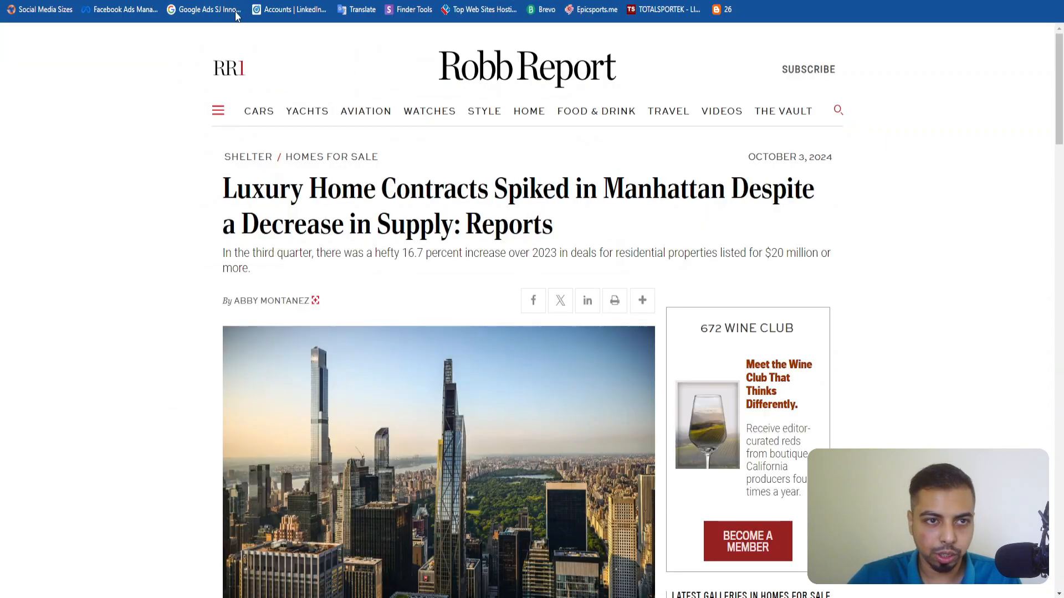
scroll(389, 195, down, 10)
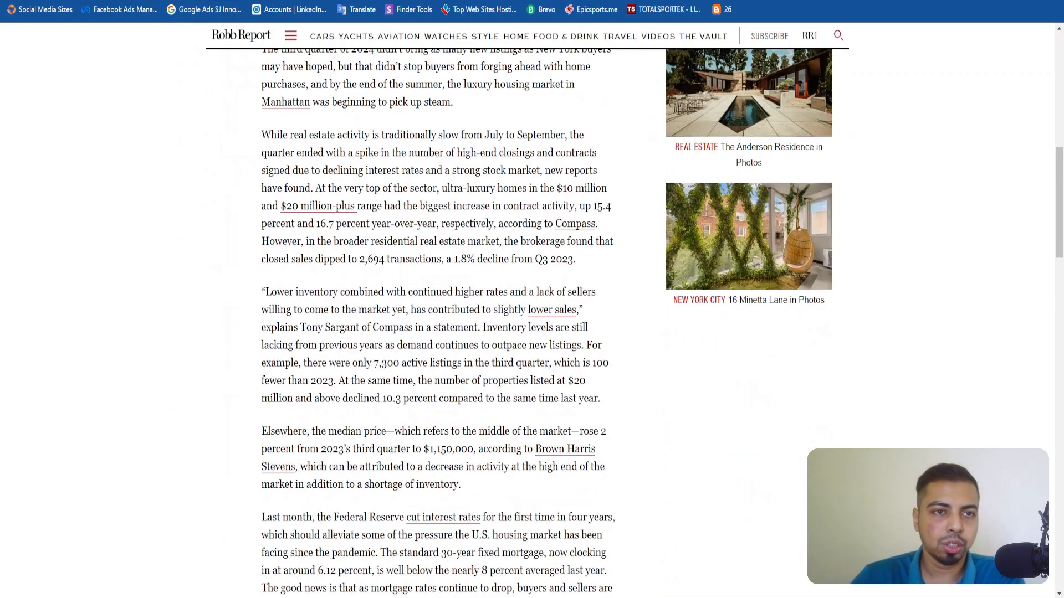
Copy the Robb Report article's link and reload a blank Social Media AI Content Generation form.
click(498, 0)
click(388, 0)
click(354, 0)
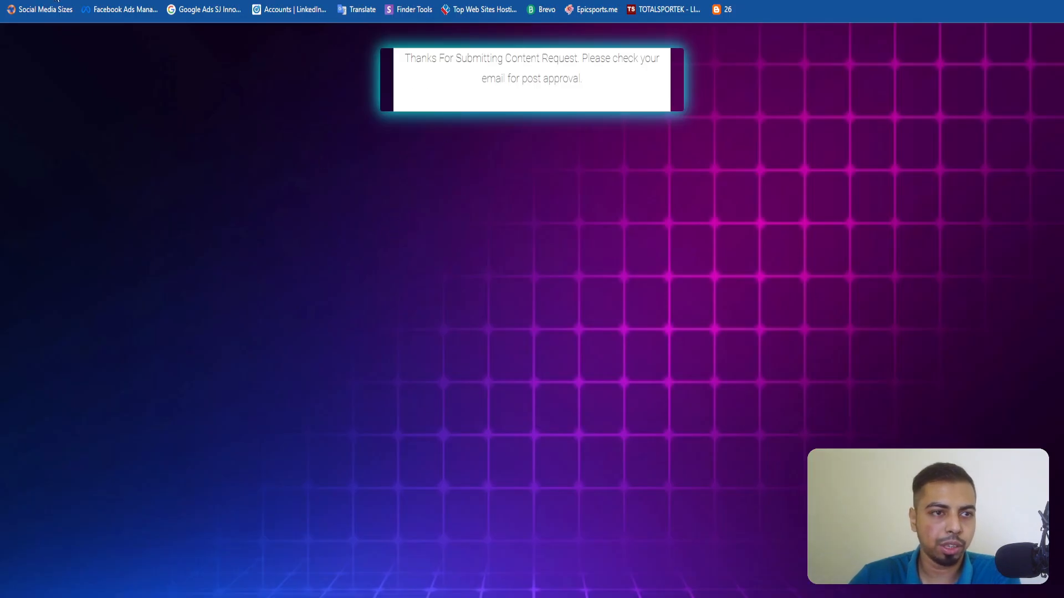
key(Return)
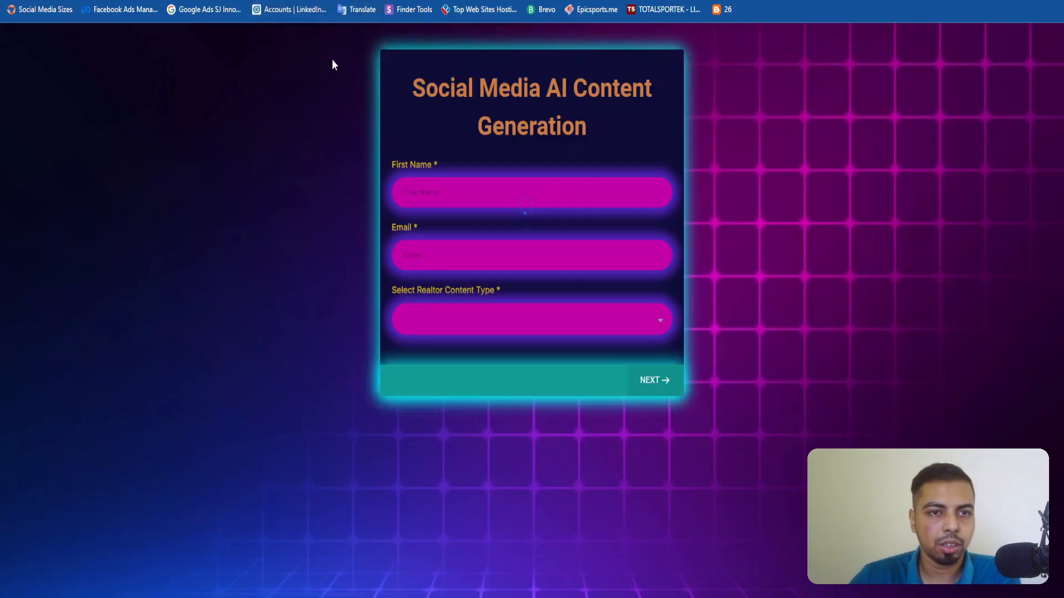
Fill in the form's first name and email, choose Educational Content, paste the article link as the reference, and submit the request.
click(490, 323)
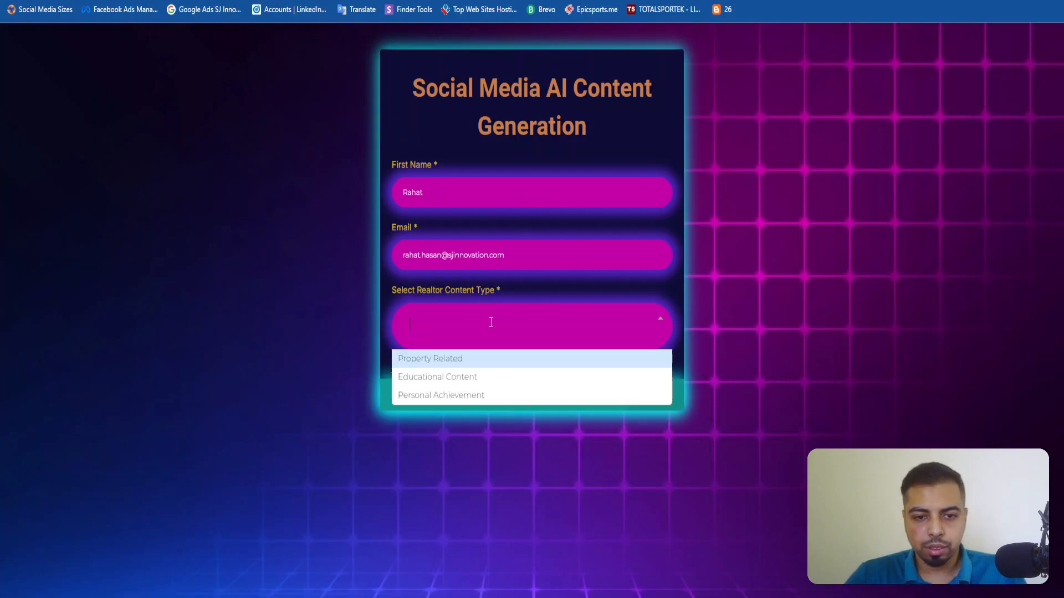
click(463, 378)
click(539, 155)
key(ctrl+v)
click(653, 214)
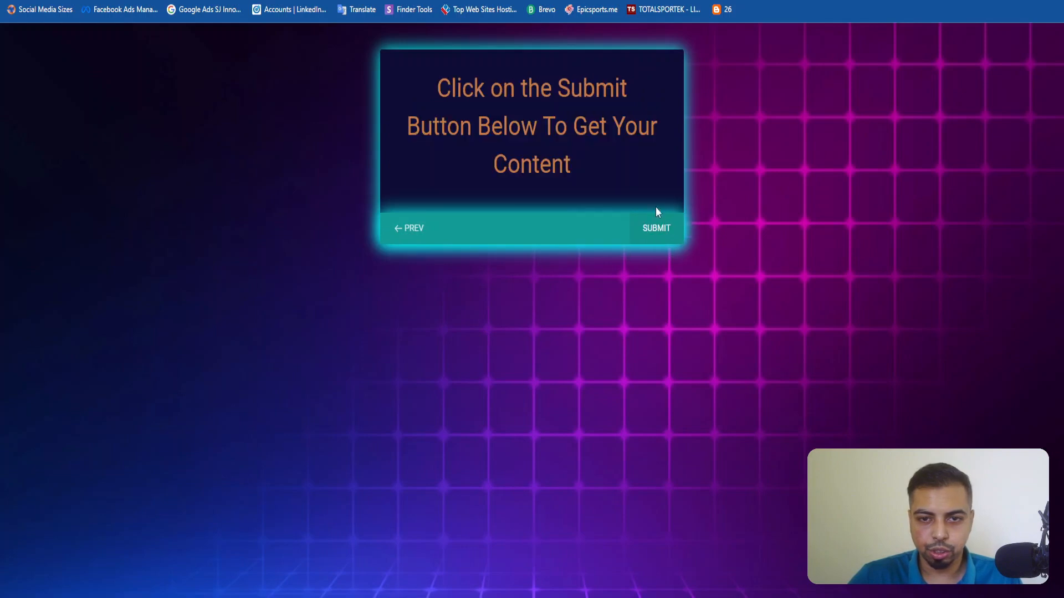
click(656, 228)
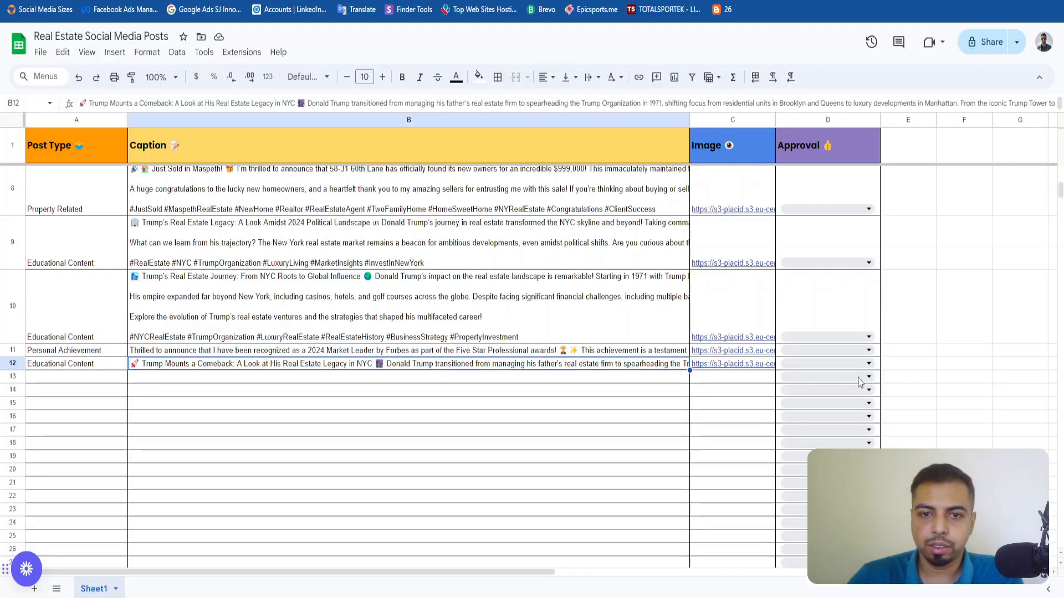
Switch to the Real Estate Social Media Posts spreadsheet and check row 13 for the new post.
click(543, 390)
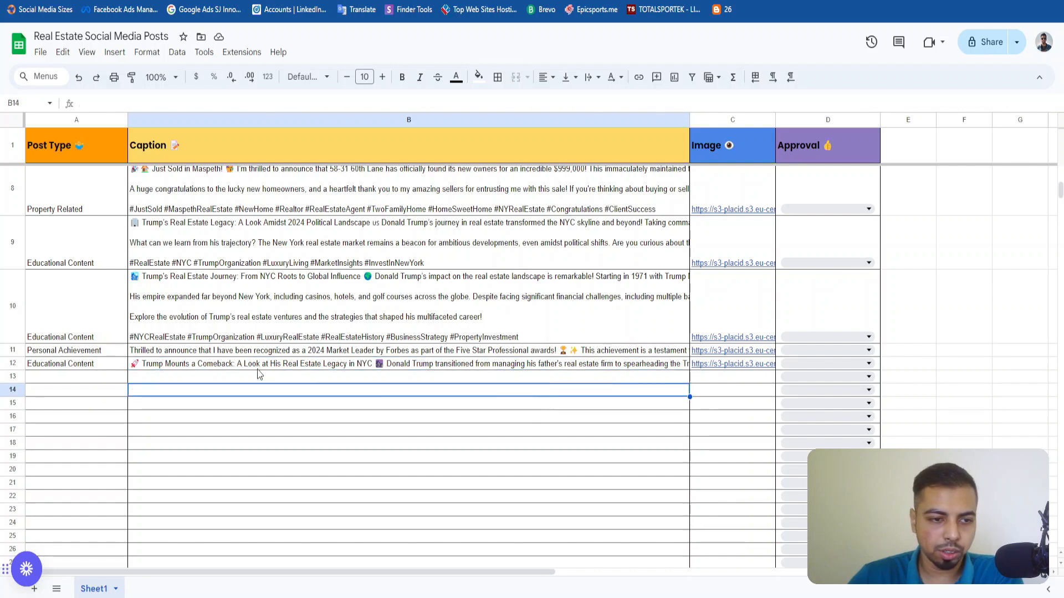
click(90, 376)
click(180, 382)
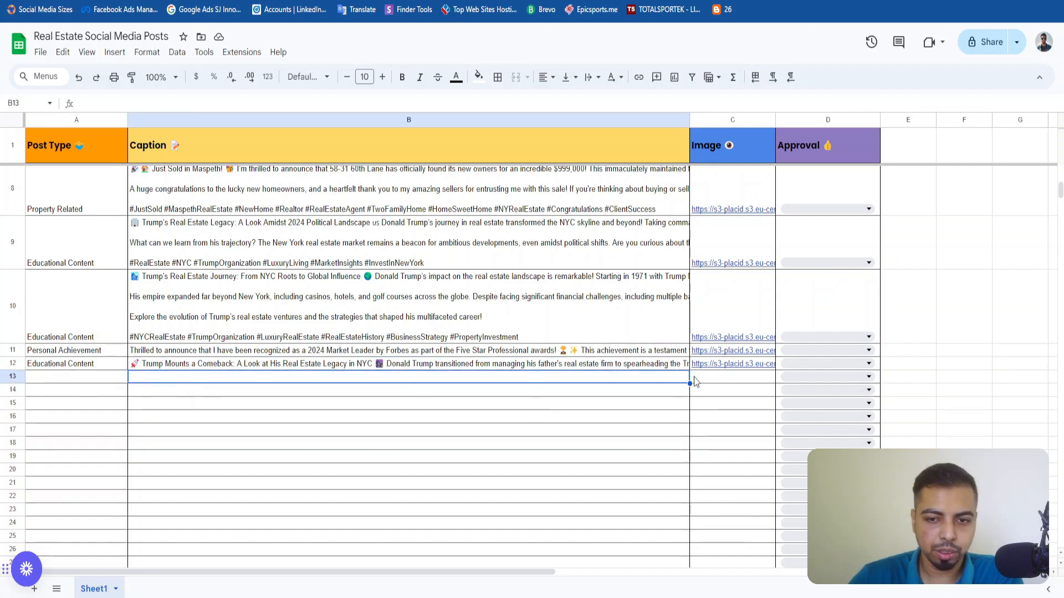
click(550, 456)
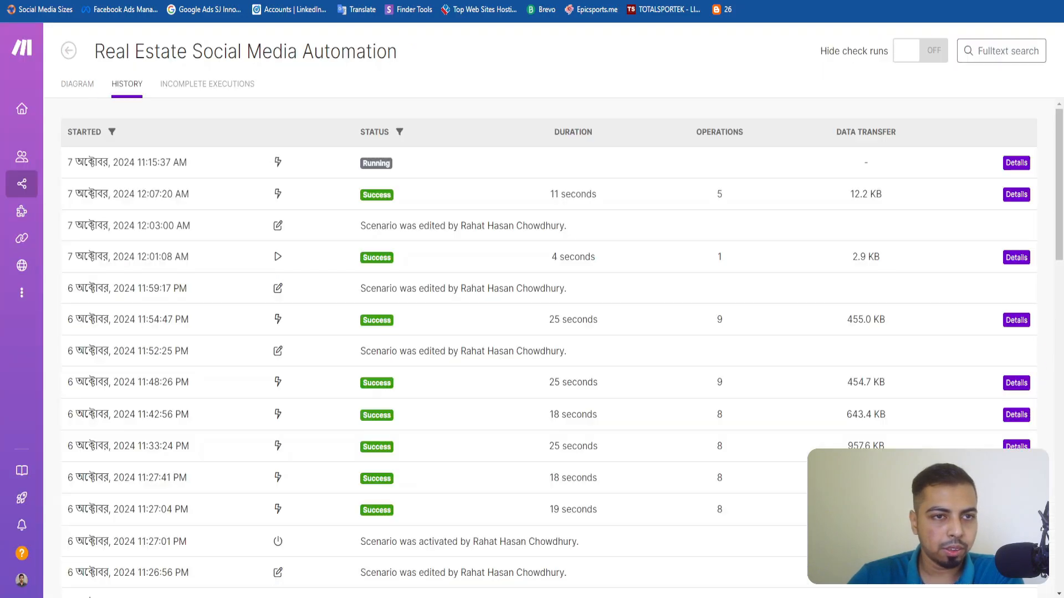
Switch to the Real Estate Social Media Automation scenario in Make, refresh its execution history, and open the running execution's details.
click(86, 87)
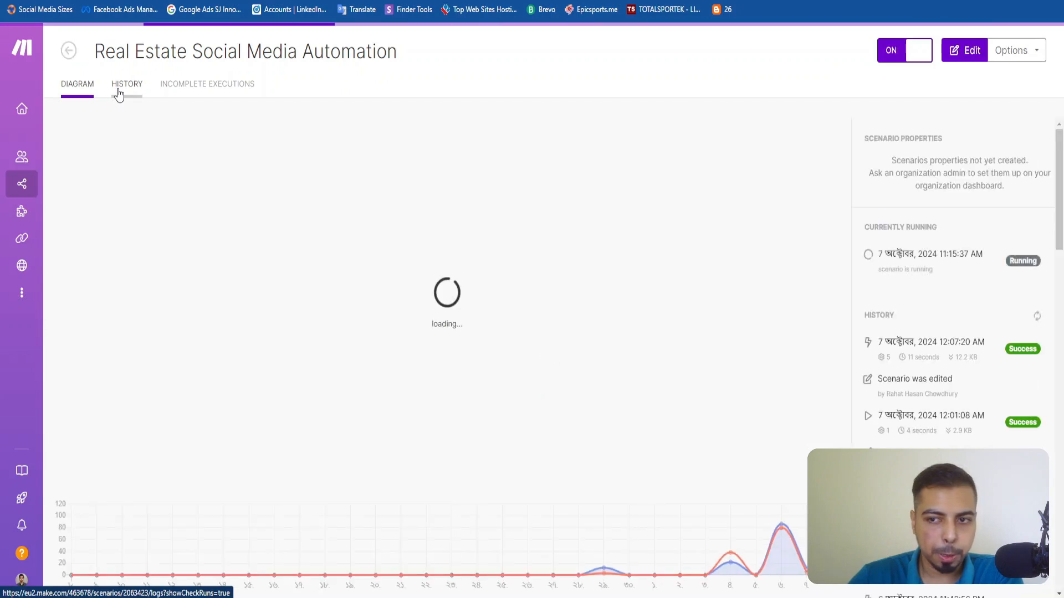
click(118, 92)
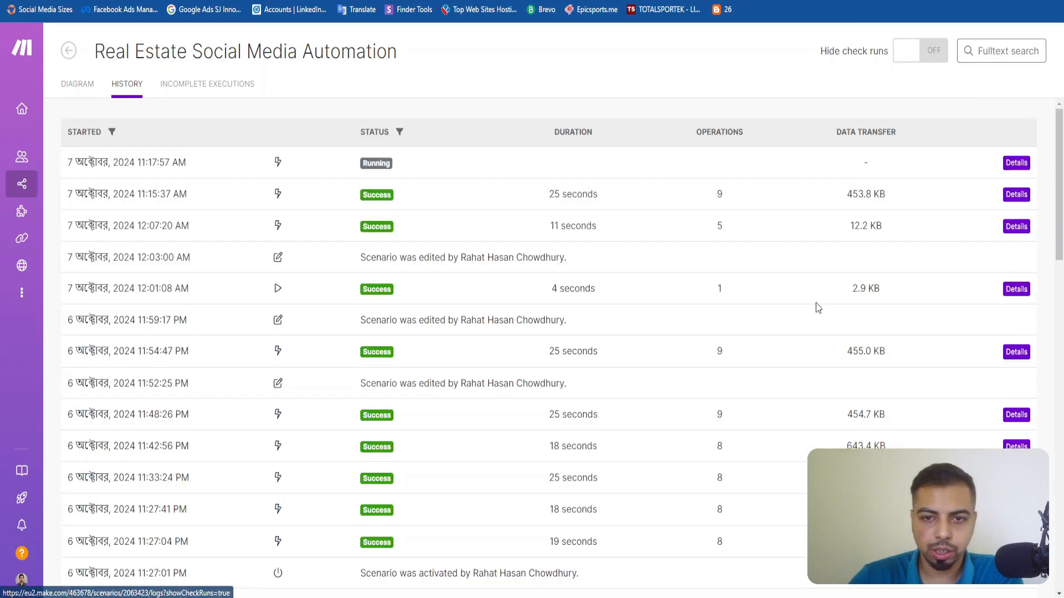
click(1021, 163)
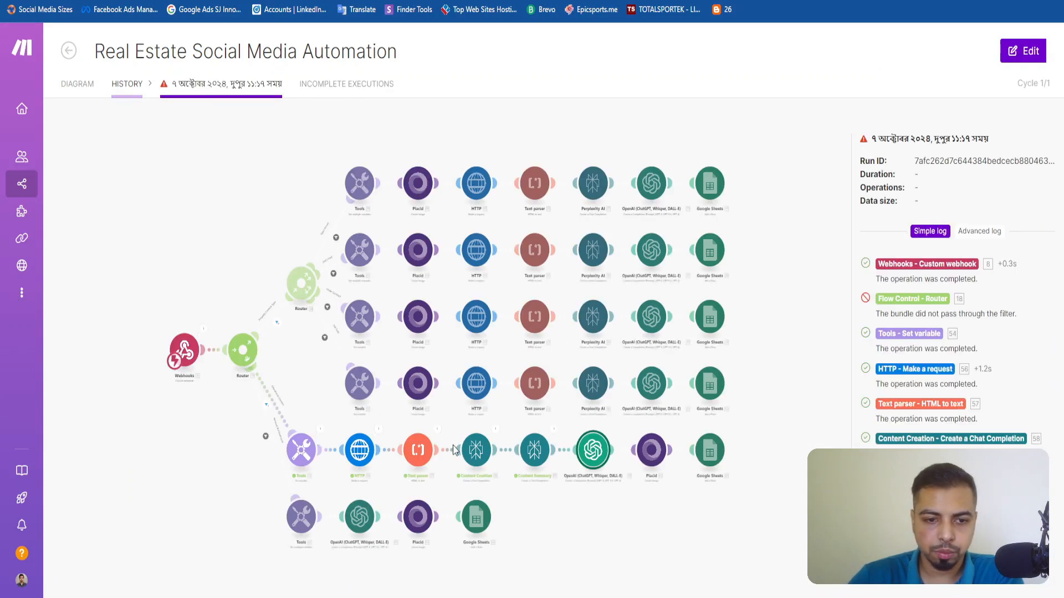
Follow the running execution through the HTTP, text parser, Perplexity, OpenAI and Placid modules in the scenario flow.
scroll(463, 454, up, 5)
drag(784, 418, 394, 369)
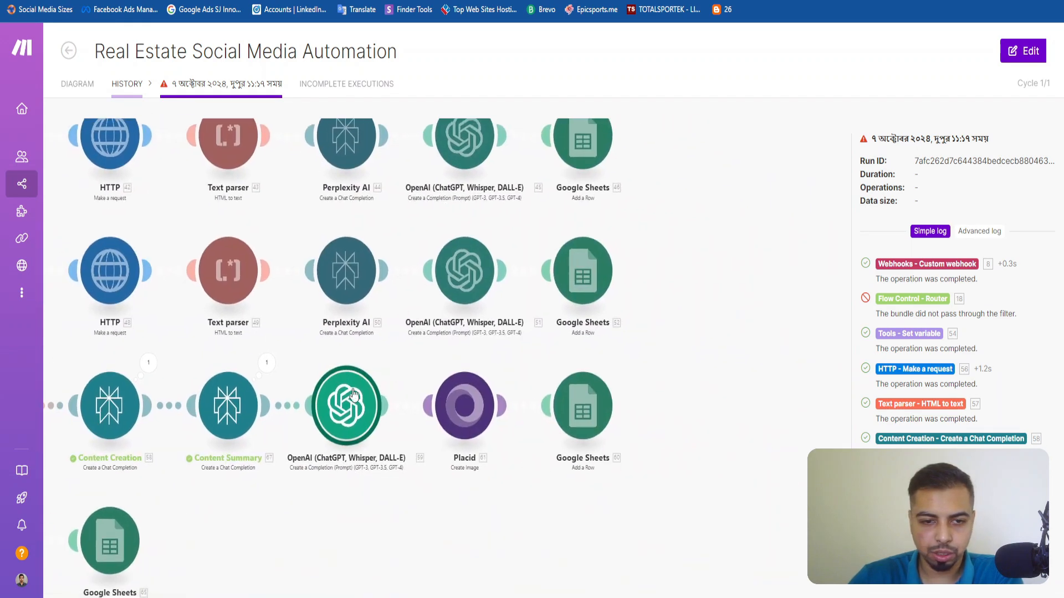
drag(178, 359, 463, 344)
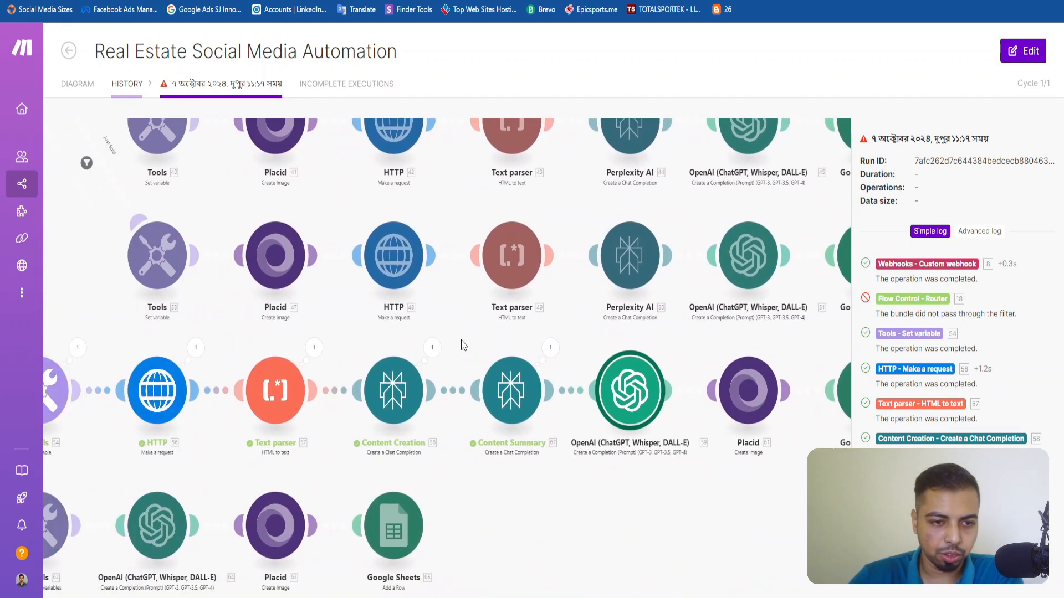
drag(123, 336, 5, 334)
drag(594, 353, 467, 337)
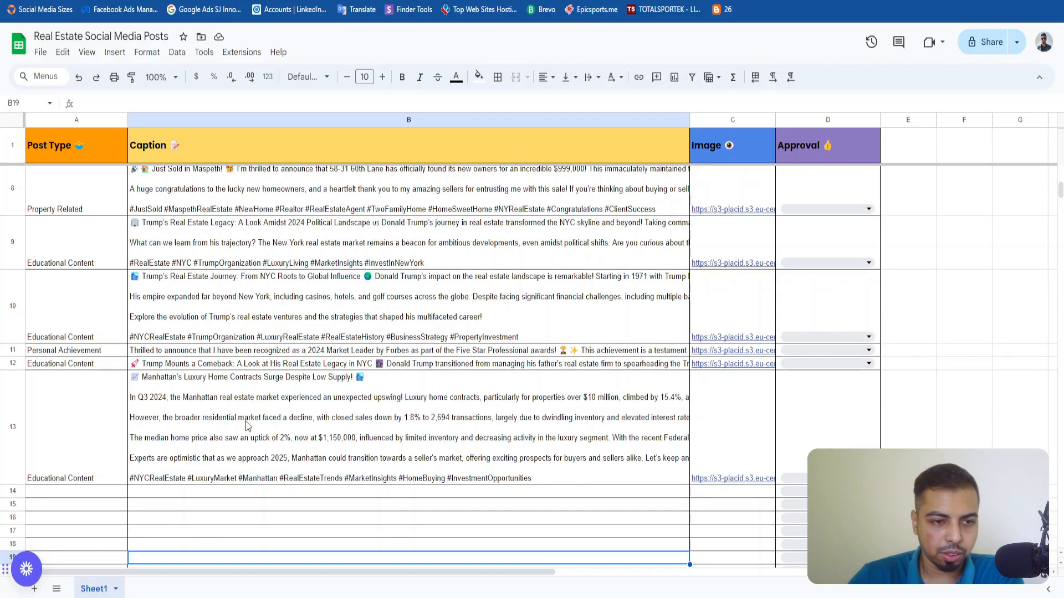
Return to the posts spreadsheet and read the full caption of the new post in row 13.
double_click(357, 464)
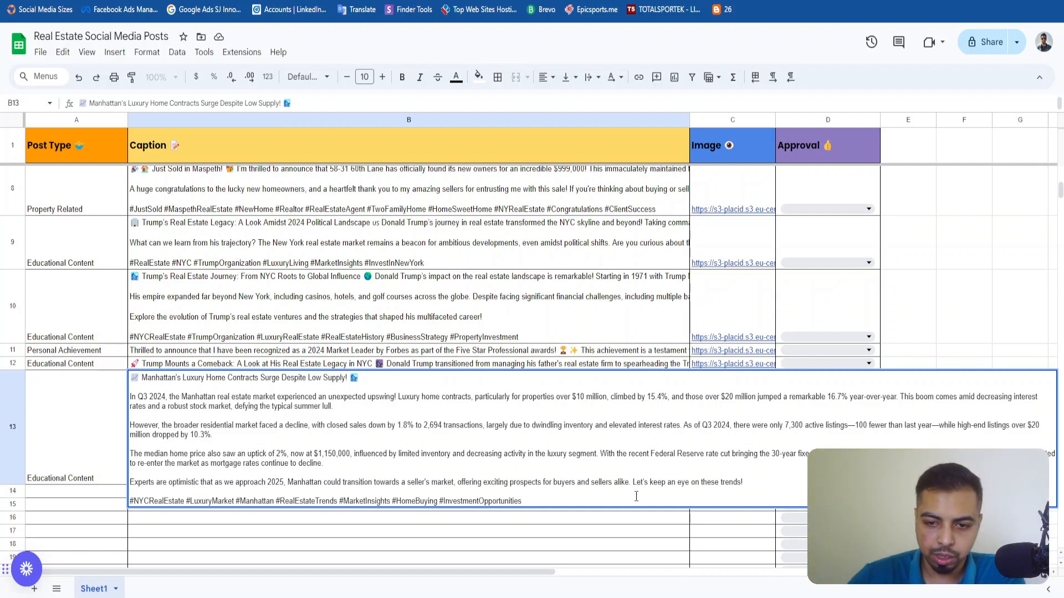
click(242, 535)
click(556, 445)
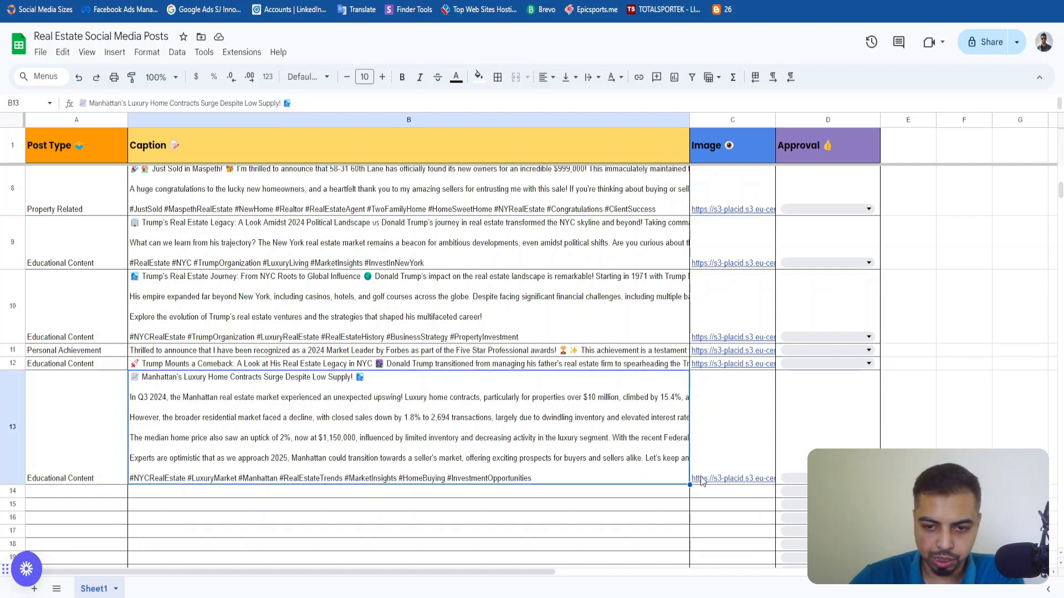
View the generated image linked in row 13, return to the sheet, and review the row's caption and post type.
click(732, 466)
click(752, 499)
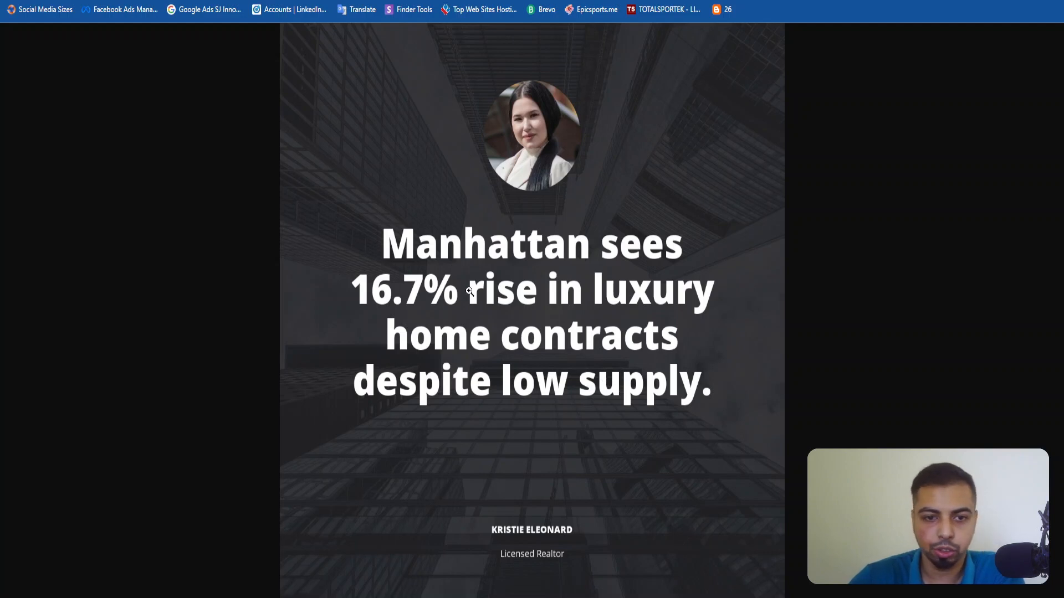
key(ctrl+w)
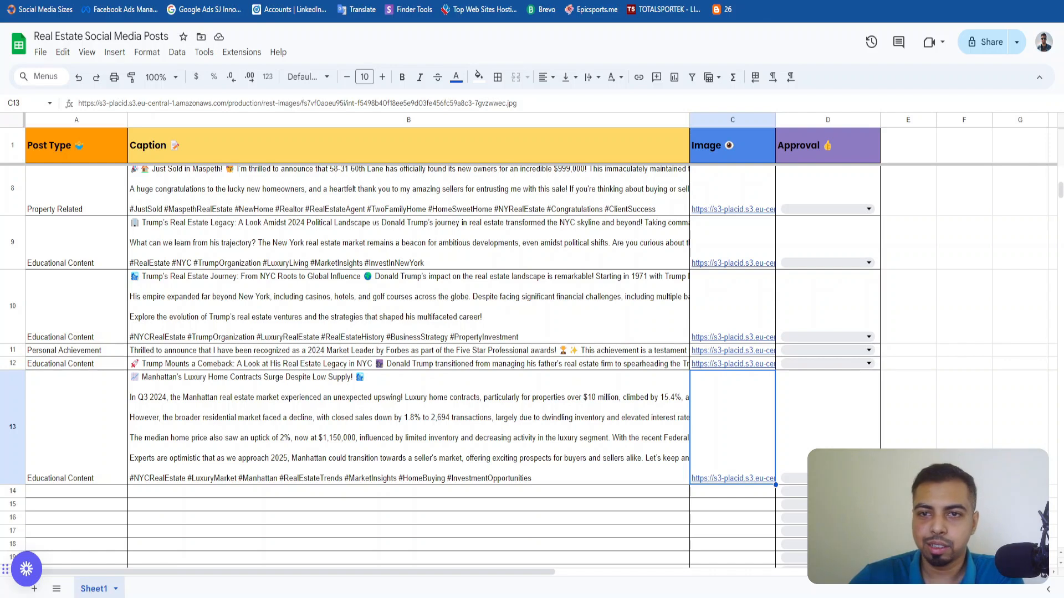
click(517, 458)
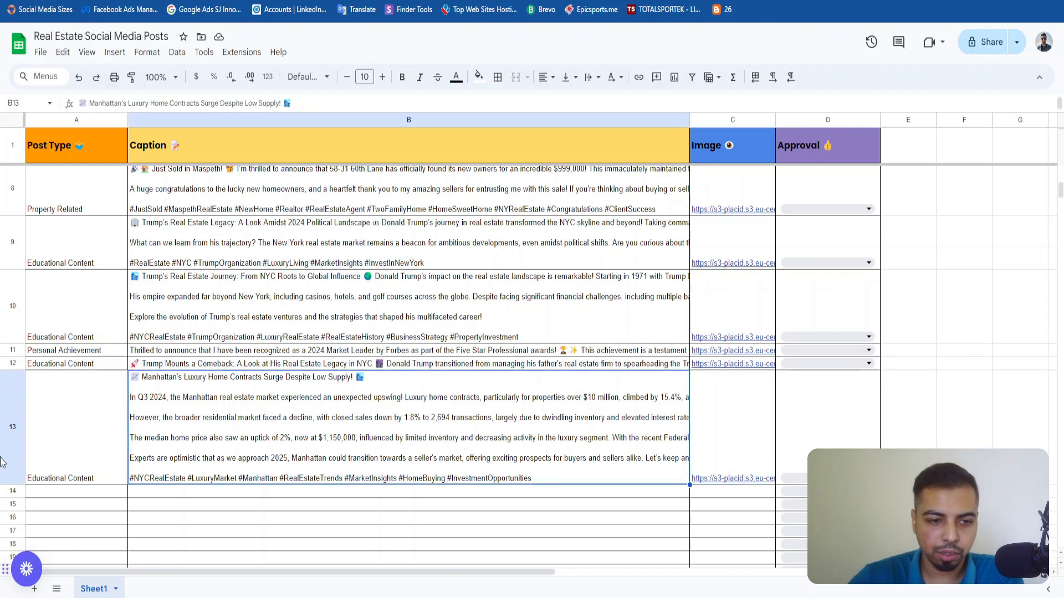
click(75, 452)
click(287, 444)
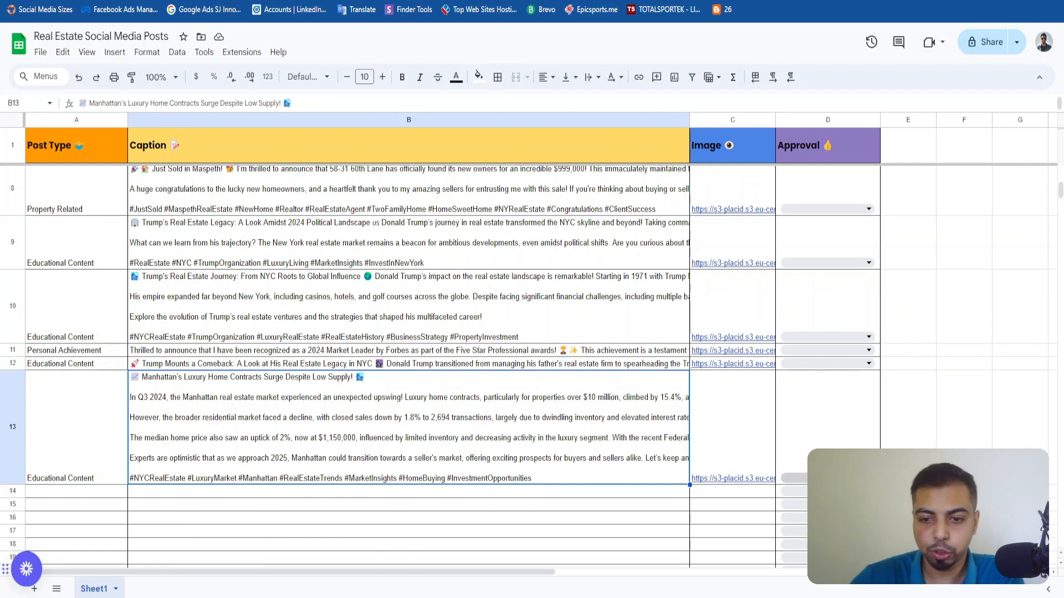
Set the approval of the post in row 13 to Approved and switch to the Real Estate Social Media Approval System scenario in Make.
click(867, 478)
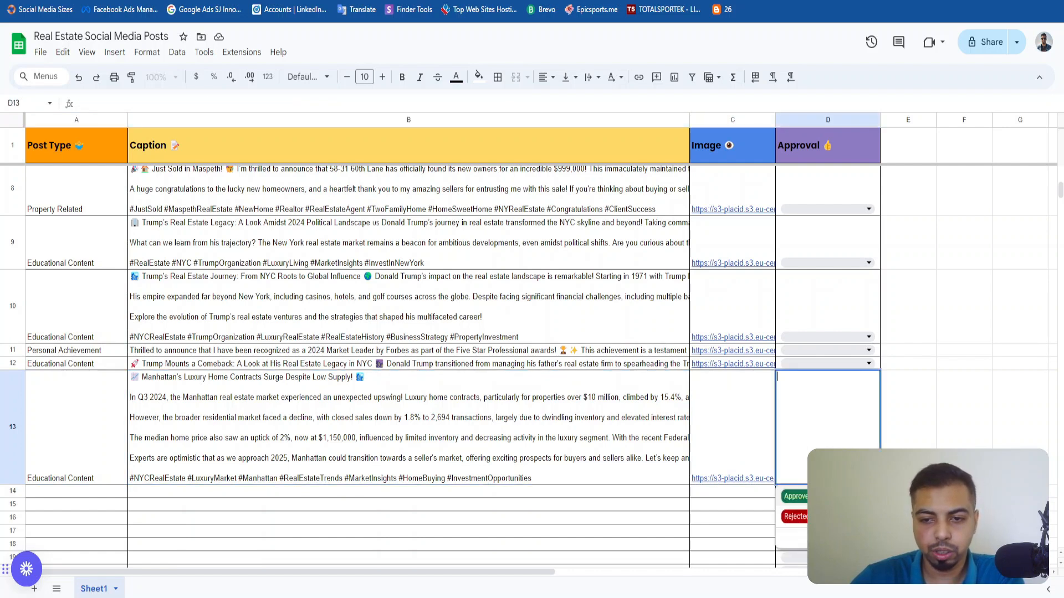
click(847, 496)
key(ctrl+Tab)
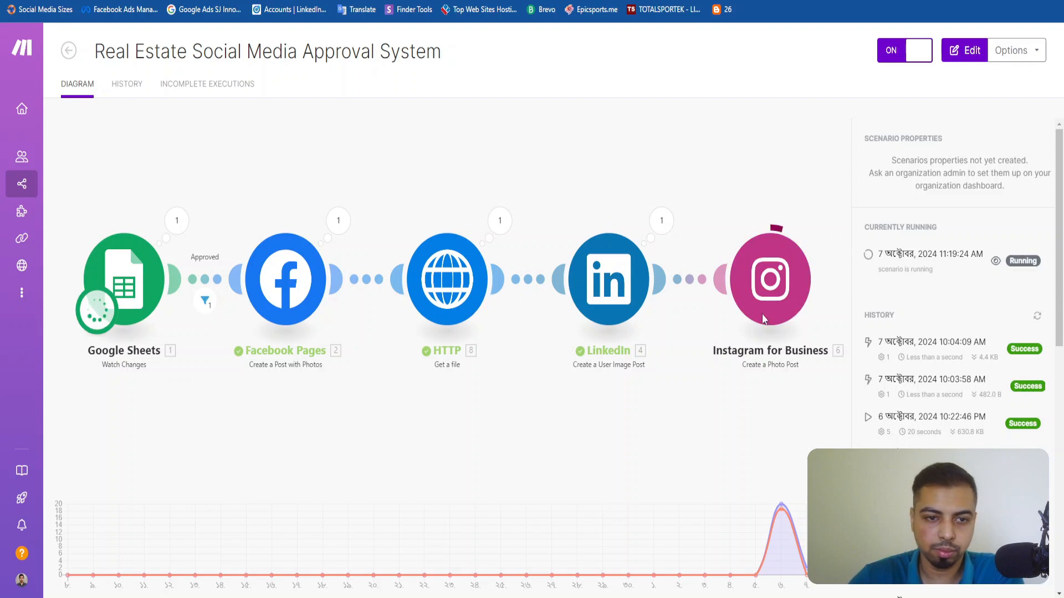
Examine the Facebook Pages module's operation details in the latest execution, including its photos, message and output bundle, and close them.
click(342, 230)
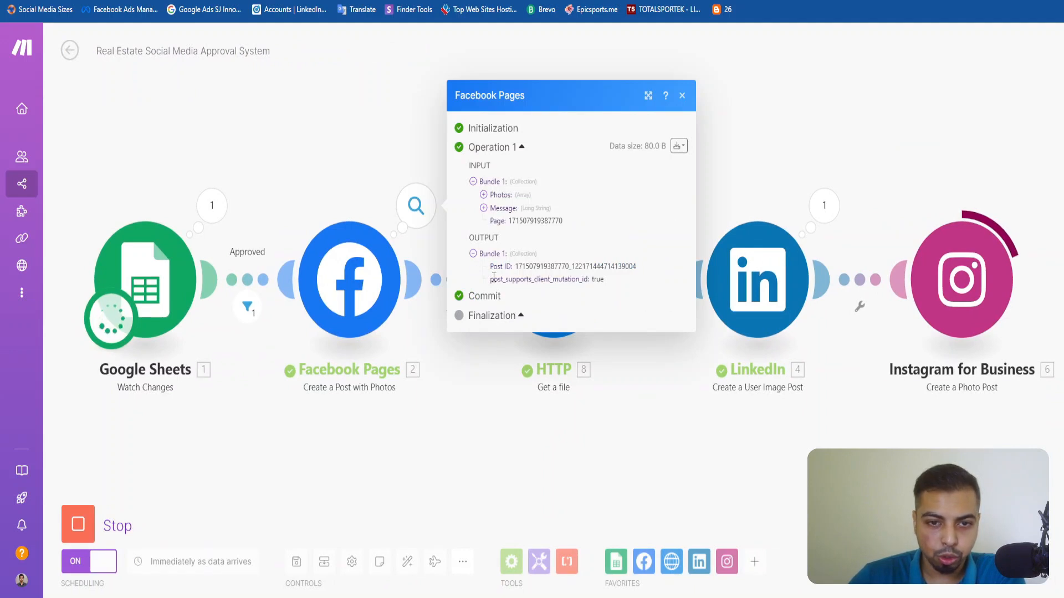
click(494, 209)
click(496, 160)
click(504, 196)
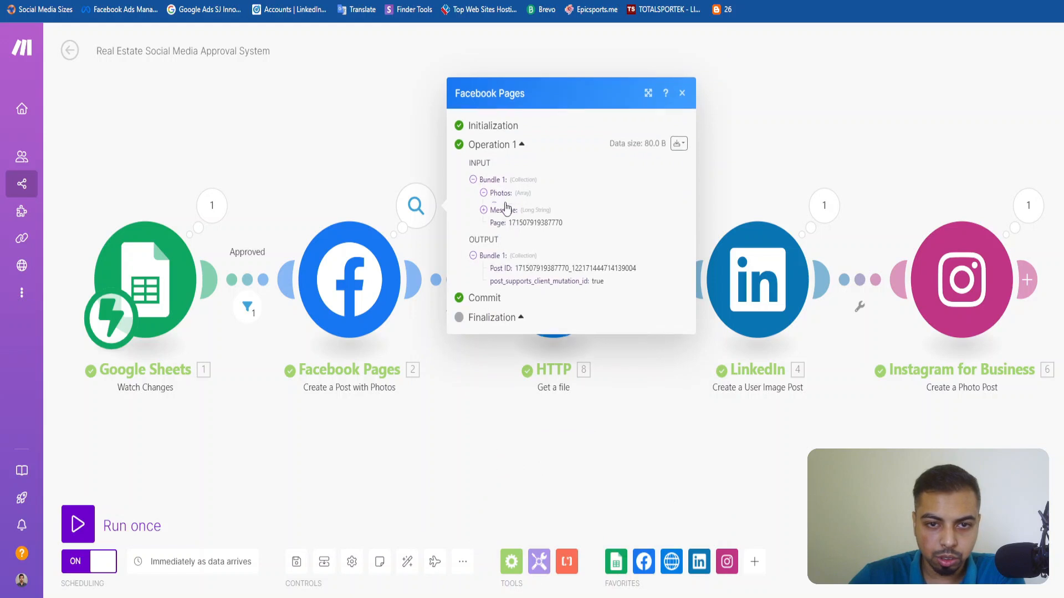
click(505, 189)
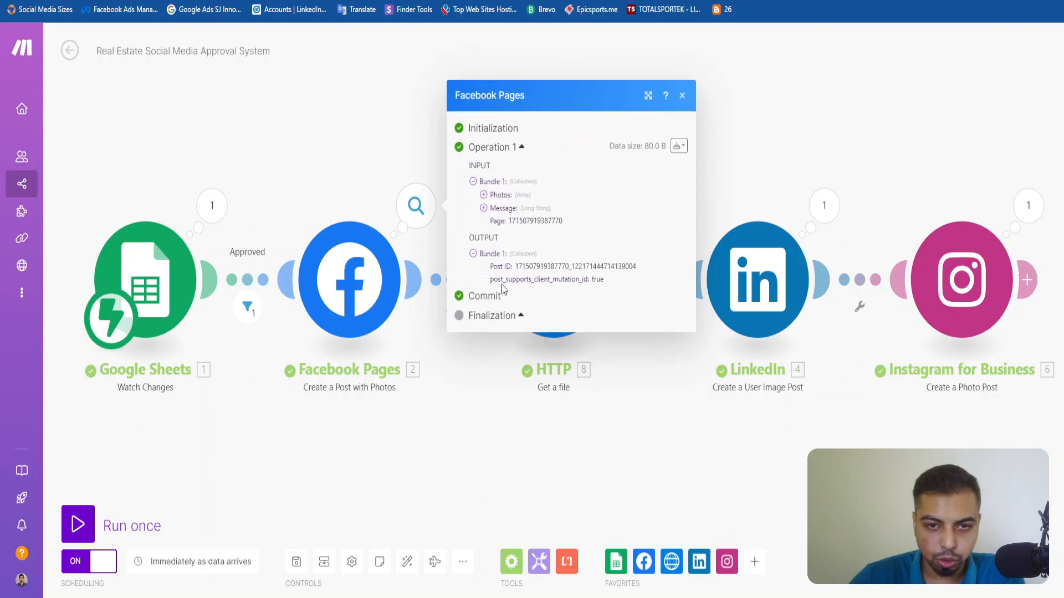
click(458, 487)
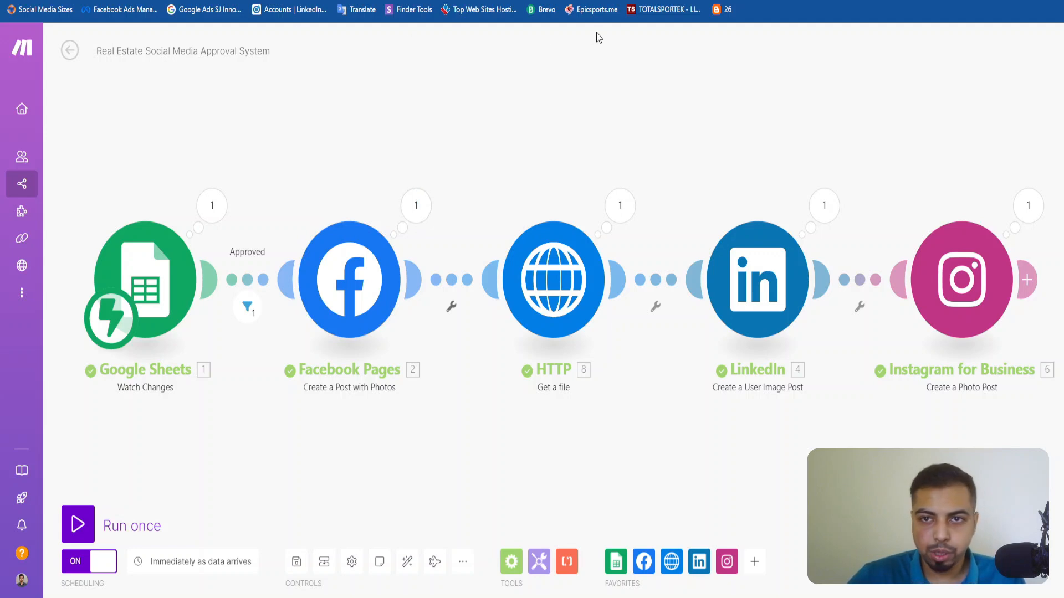
Open Facebook in a new browser tab.
key(ctrl+t)
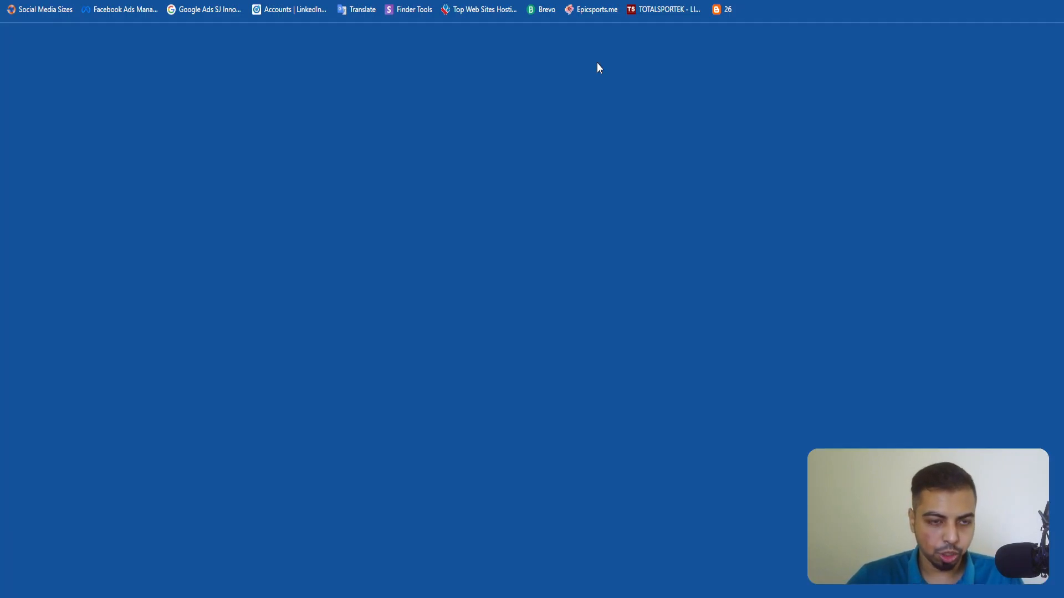
text(facebook.com)
key(Return)
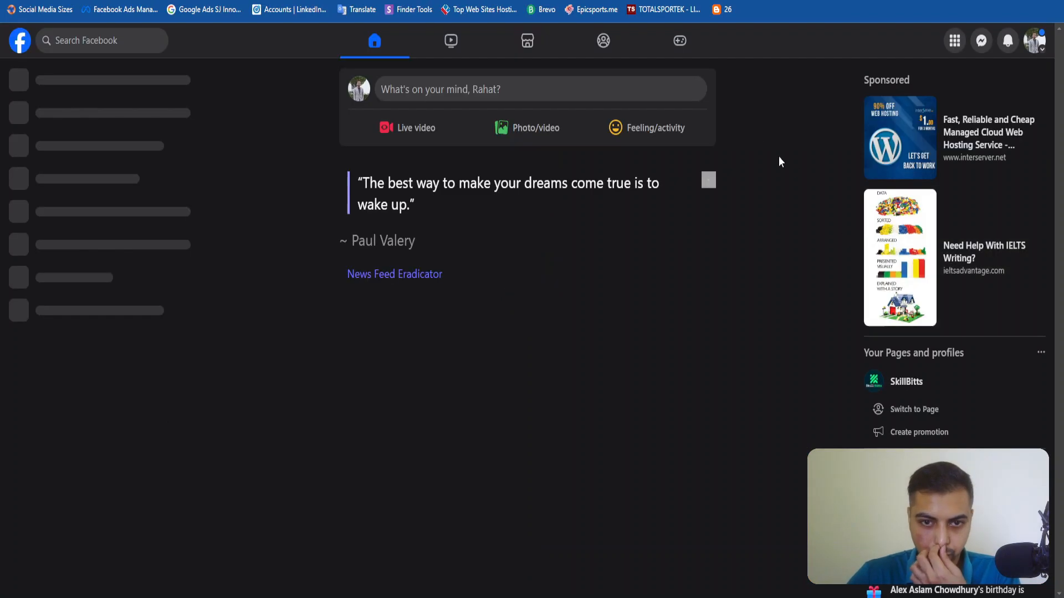
click(137, 48)
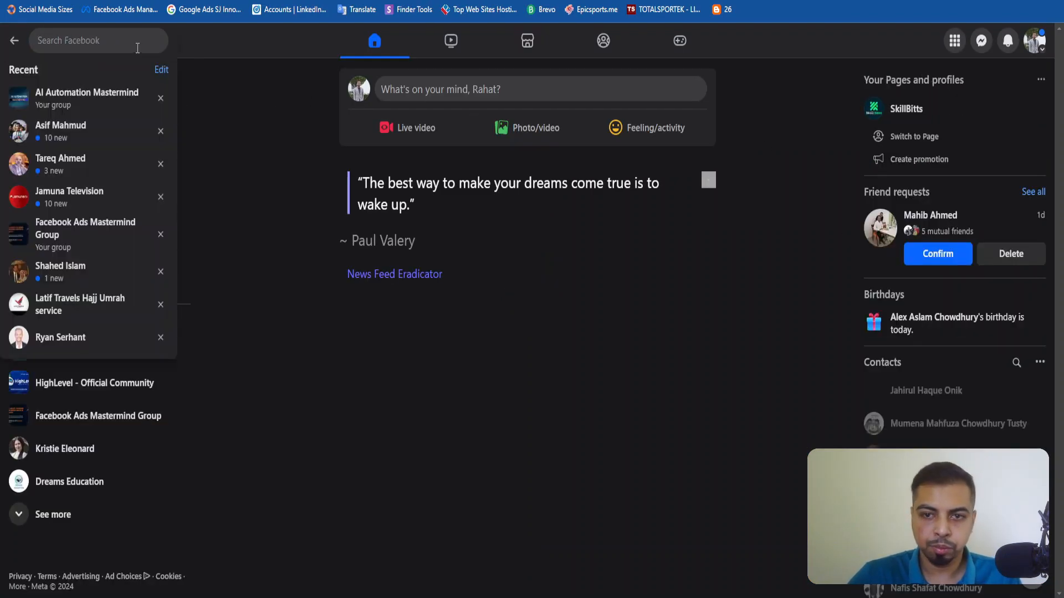
text(s)
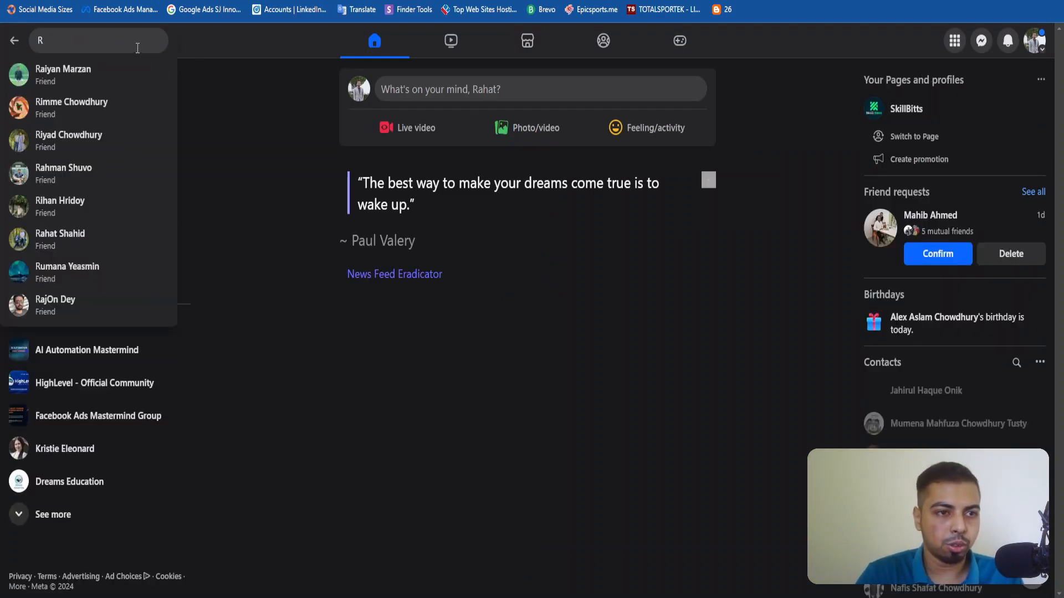
key(BackSpace)
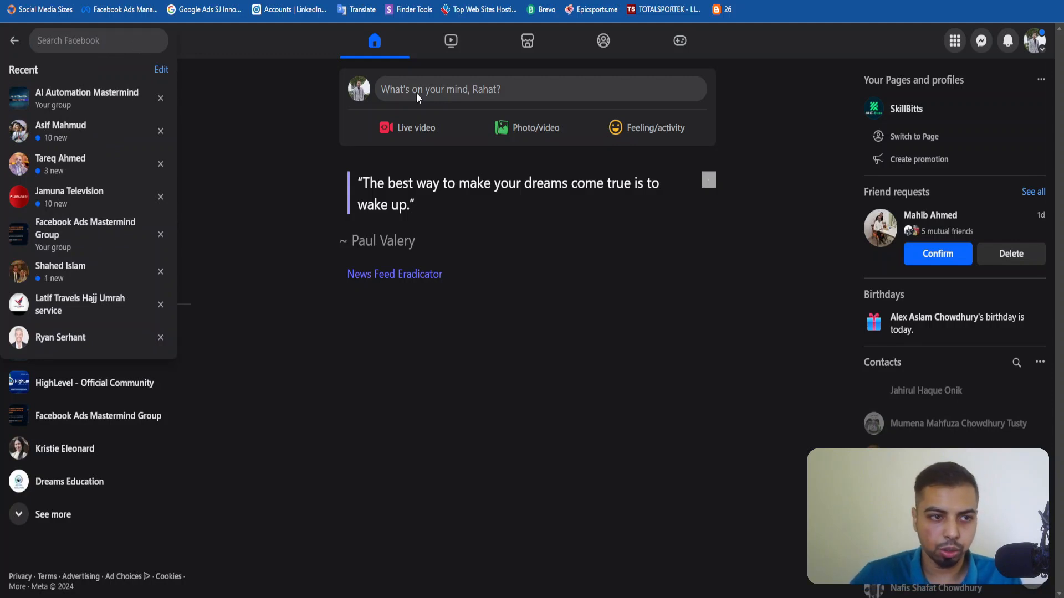
Switch to the realtor's Facebook profile and open its page.
click(1034, 40)
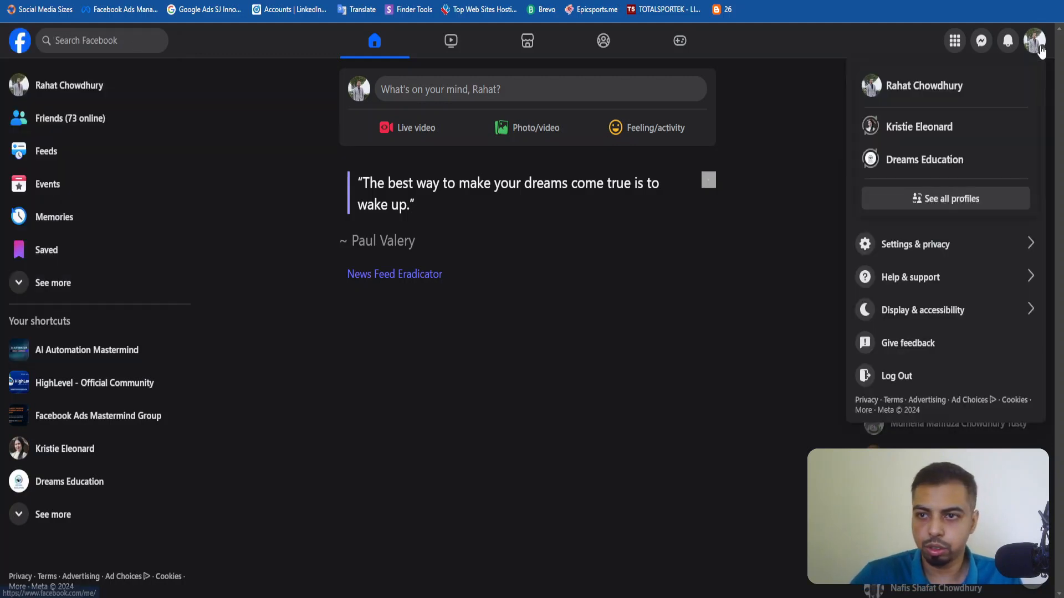
click(928, 138)
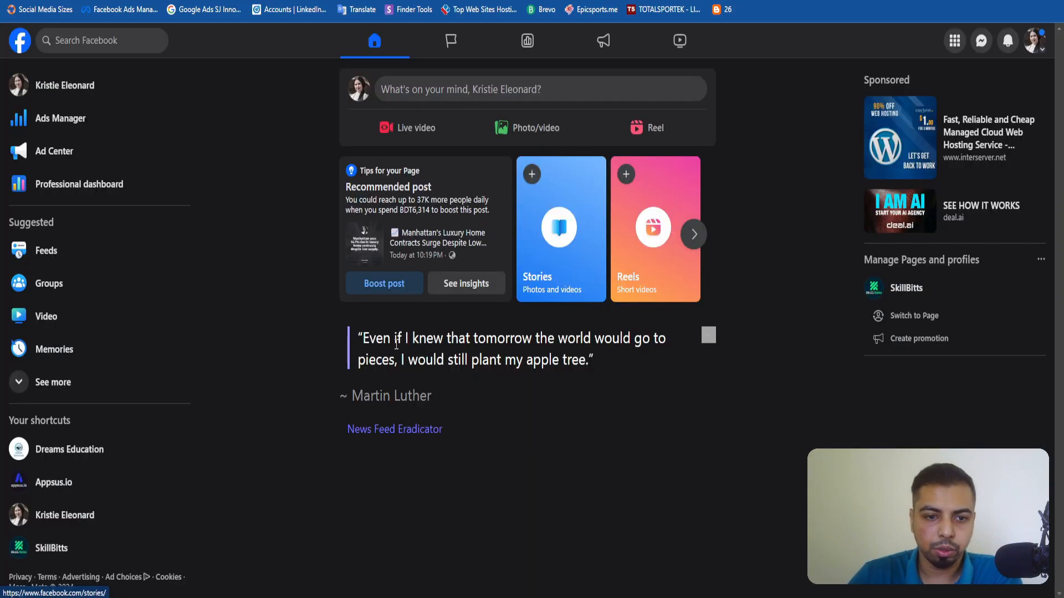
click(1034, 40)
click(951, 91)
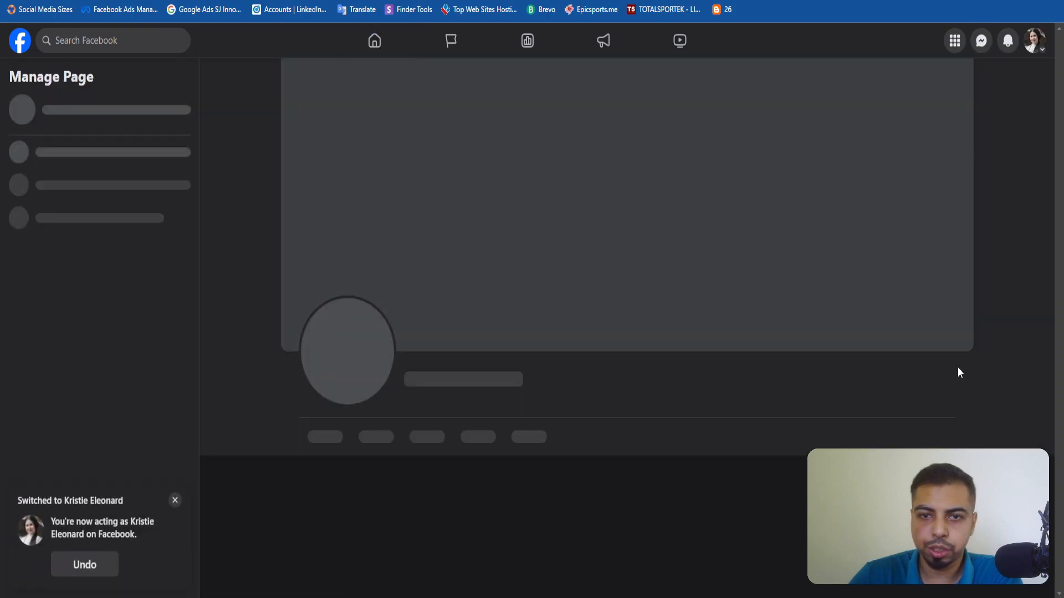
Read the caption and hashtags of the newest post on the realtor's Facebook page.
scroll(576, 384, down, 10)
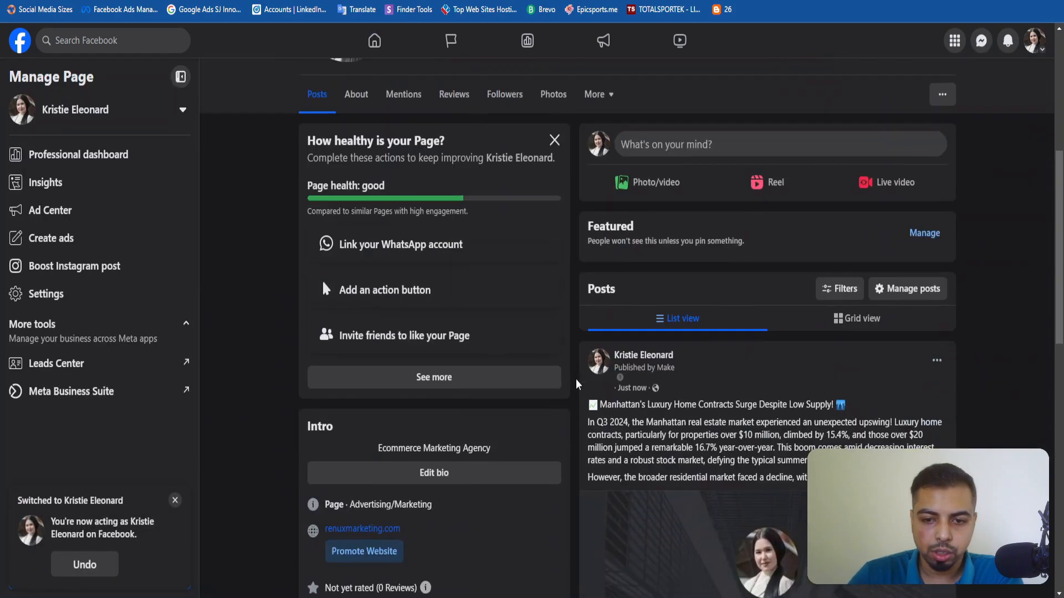
scroll(871, 249, up, 1)
click(870, 243)
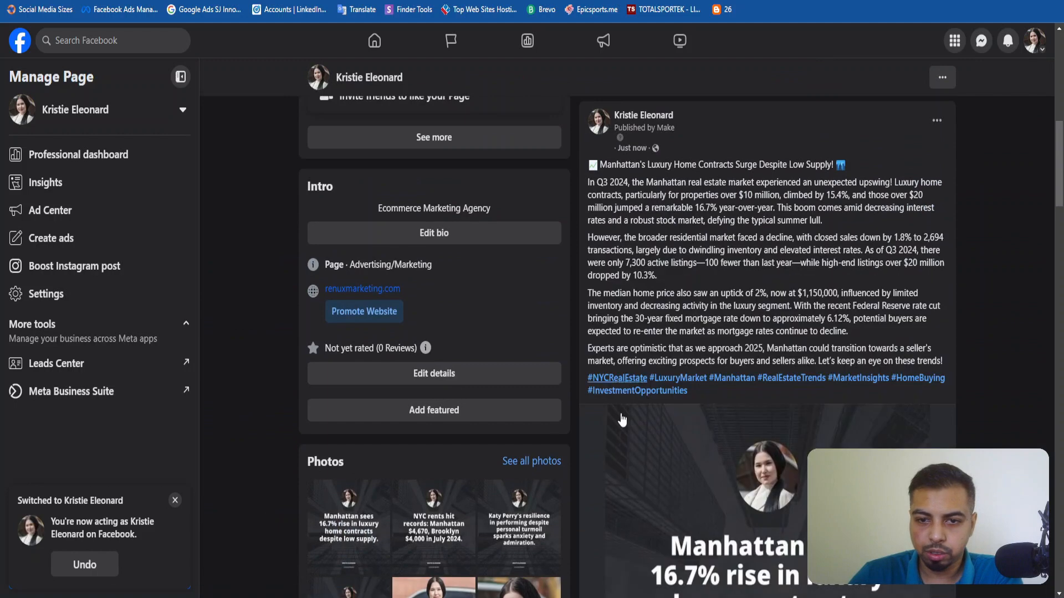
drag(689, 391, 588, 383)
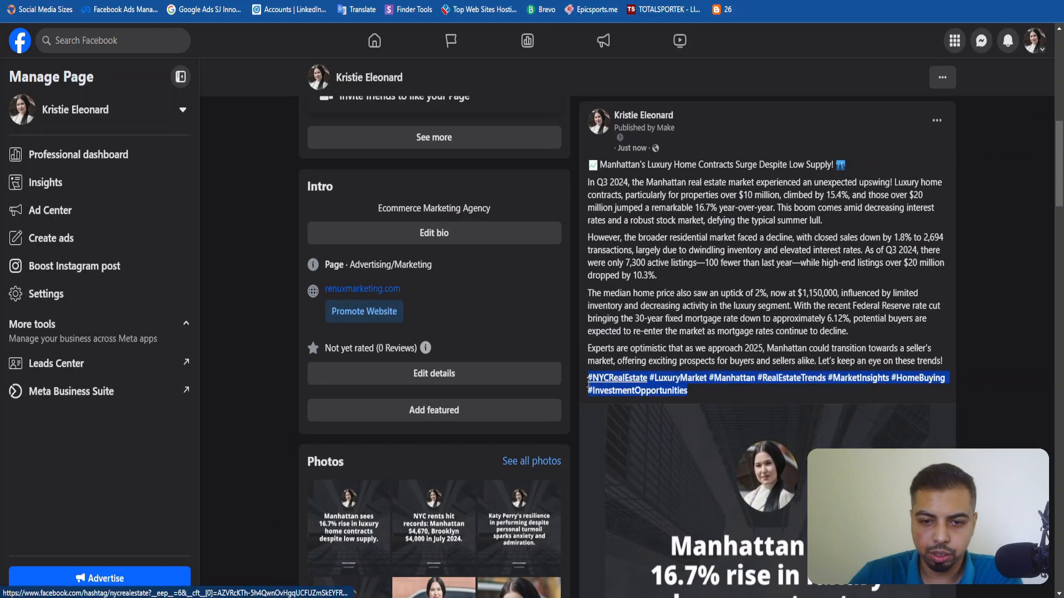
click(708, 394)
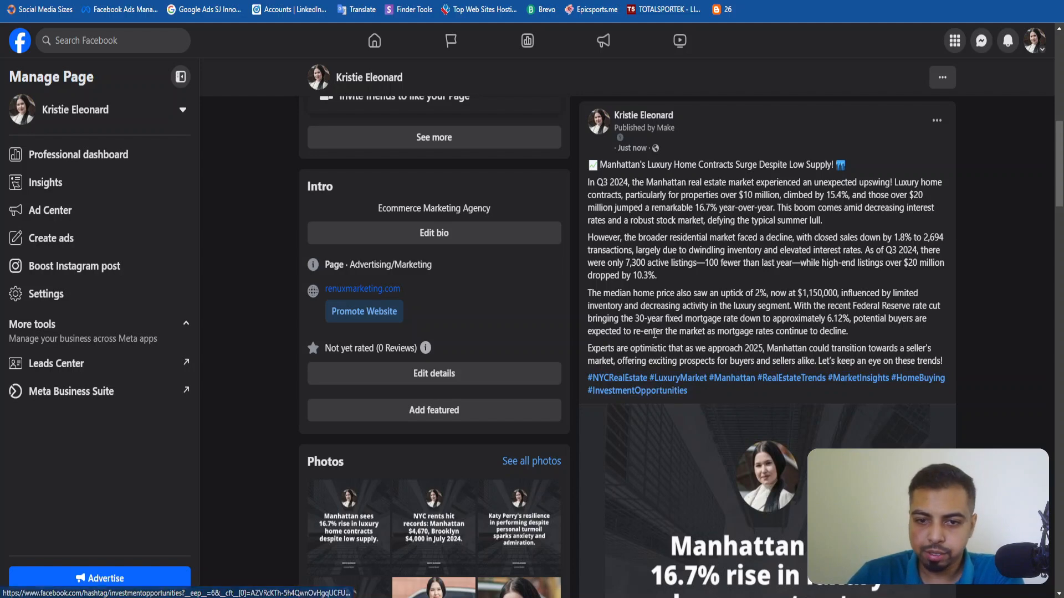
drag(588, 176, 724, 265)
click(725, 269)
View the image attached to the newest Facebook post and return to the post's header.
scroll(727, 275, down, 3)
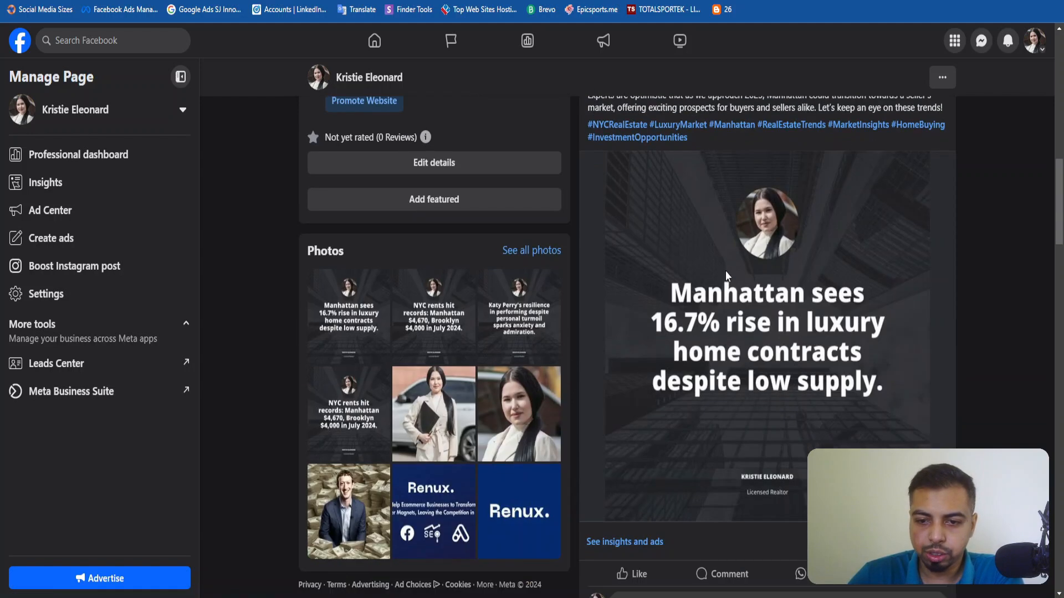
scroll(745, 391, down, 1)
scroll(744, 391, down, 4)
scroll(693, 333, up, 10)
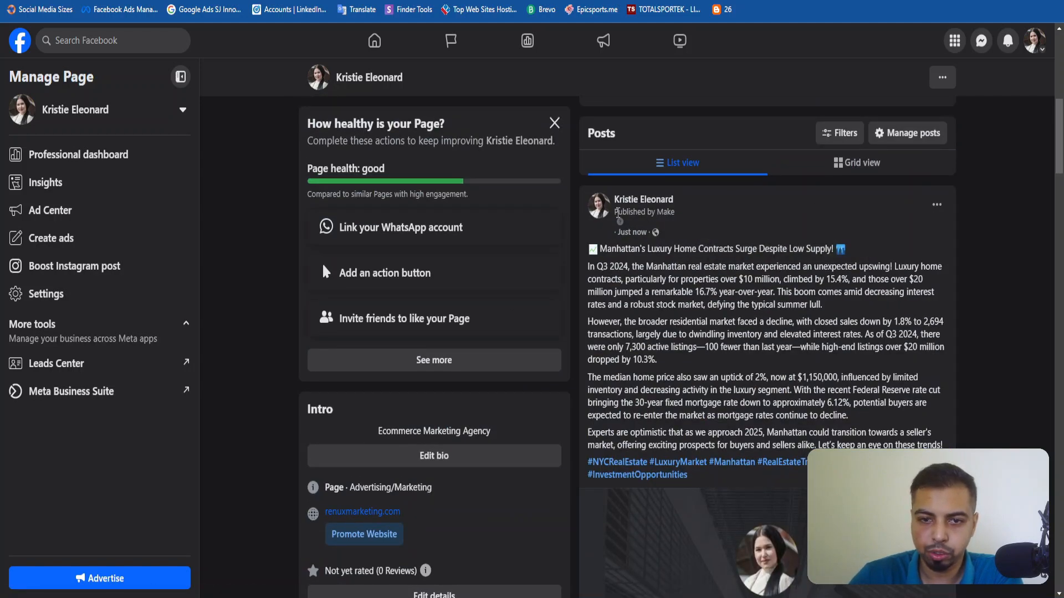
Check the publisher label beneath the page name on the newest Facebook post.
drag(615, 213, 669, 212)
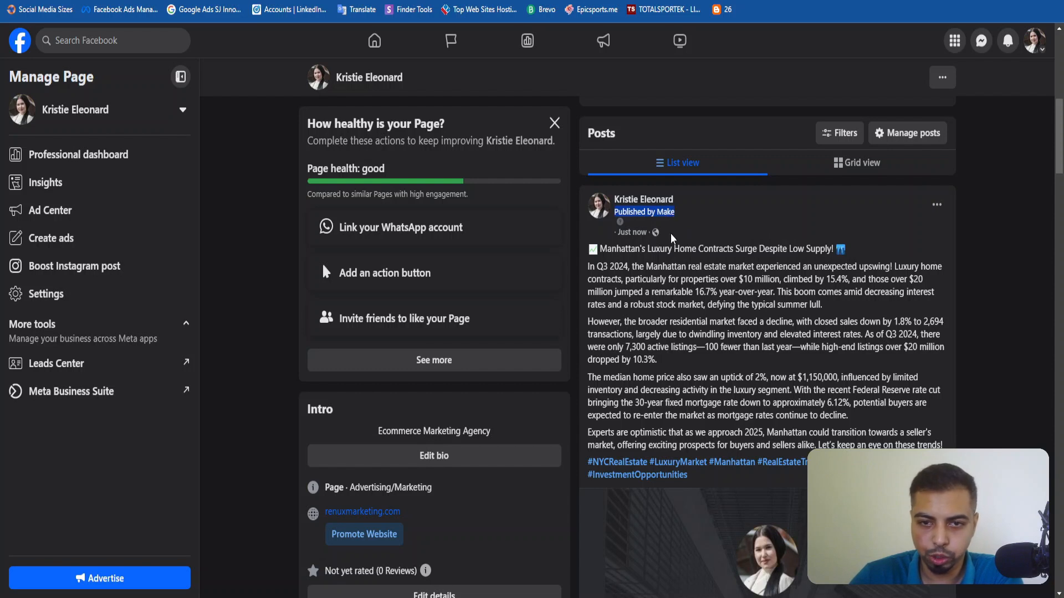
click(670, 228)
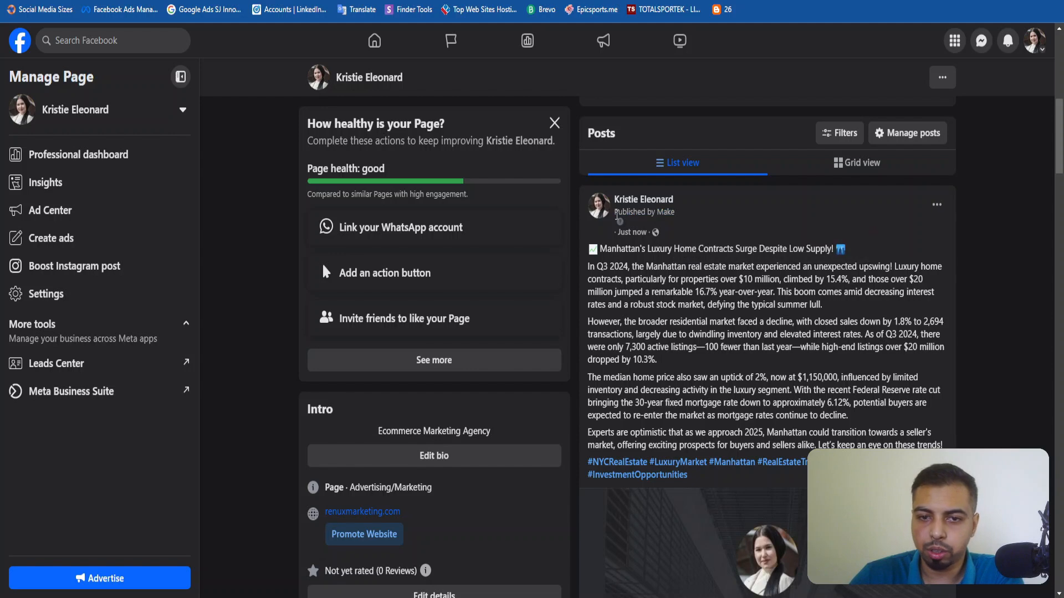
drag(617, 215, 677, 216)
click(680, 219)
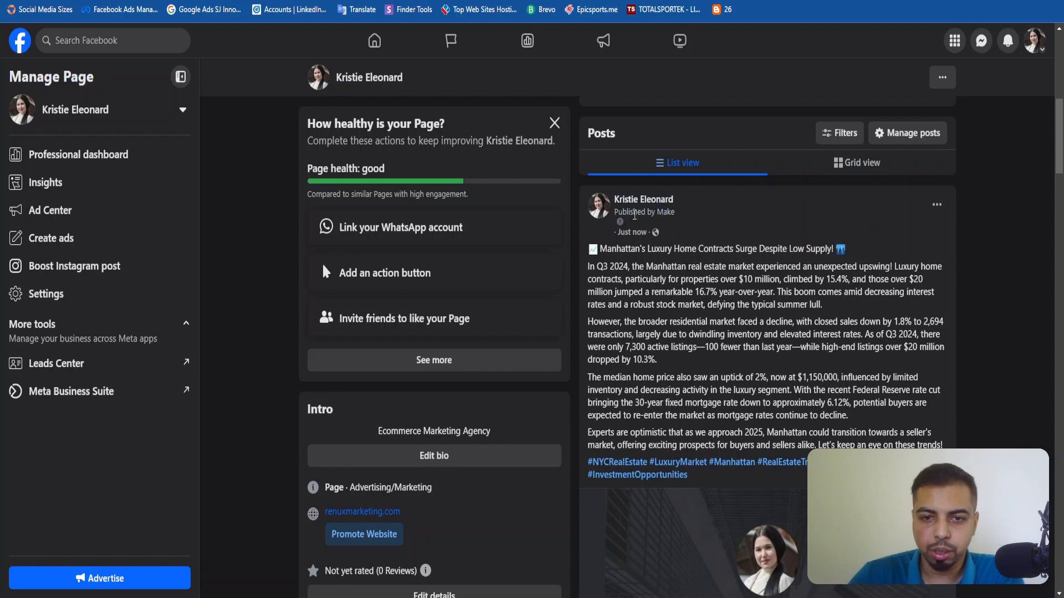
scroll(634, 222, down, 4)
scroll(776, 332, up, 4)
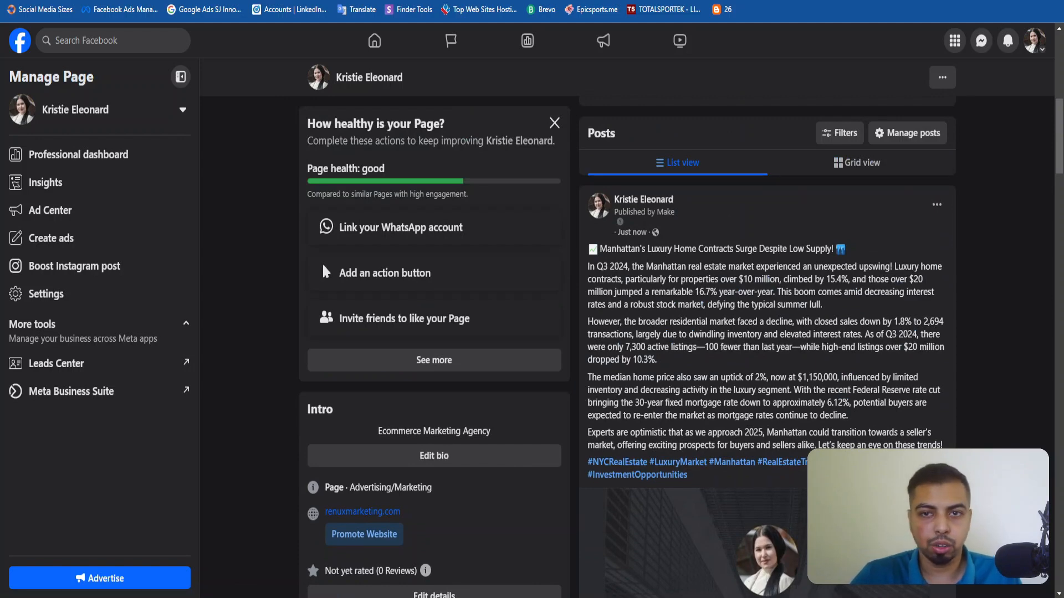
Open LinkedIn in a new browser tab and find the recent activity on the account's own profile.
key(ctrl+t)
text(linkedin.com)
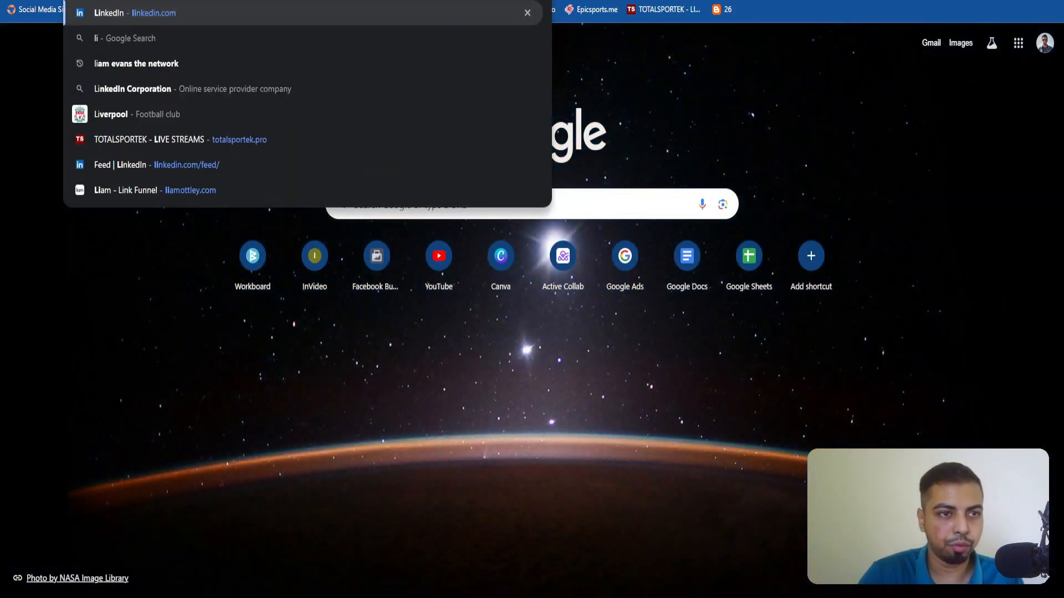
key(Return)
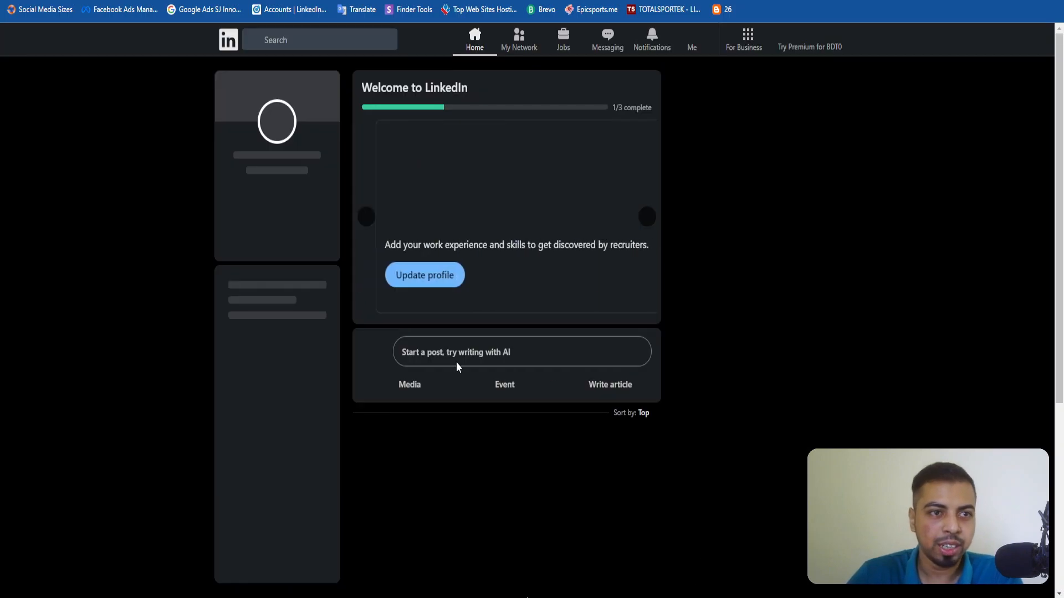
click(696, 39)
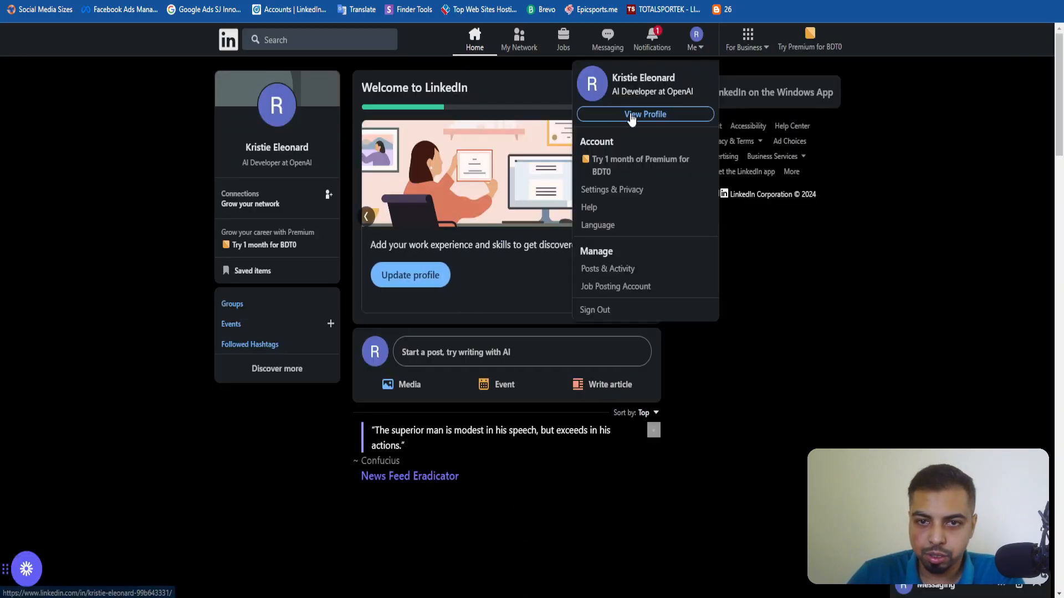
click(629, 112)
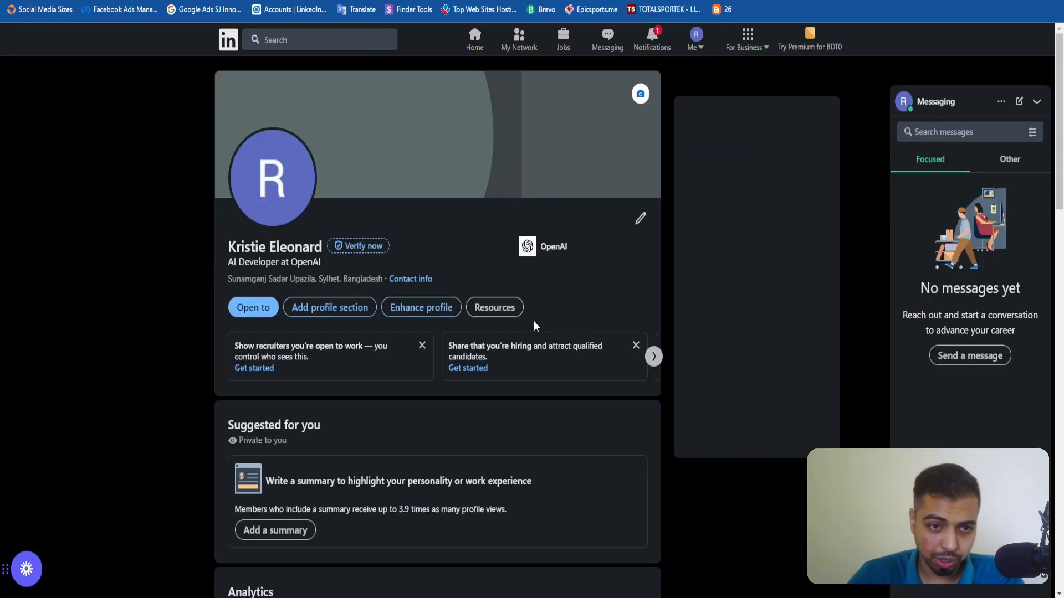
scroll(535, 323, down, 15)
scroll(534, 321, up, 3)
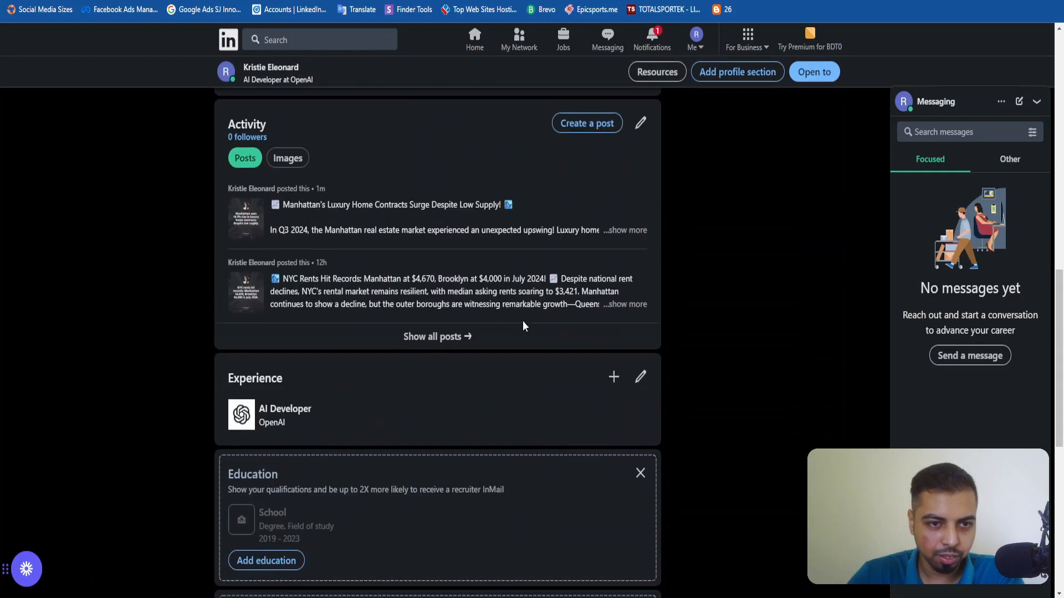
Open the newest LinkedIn post, about Manhattan's luxury home contracts, and review its caption and image.
click(368, 211)
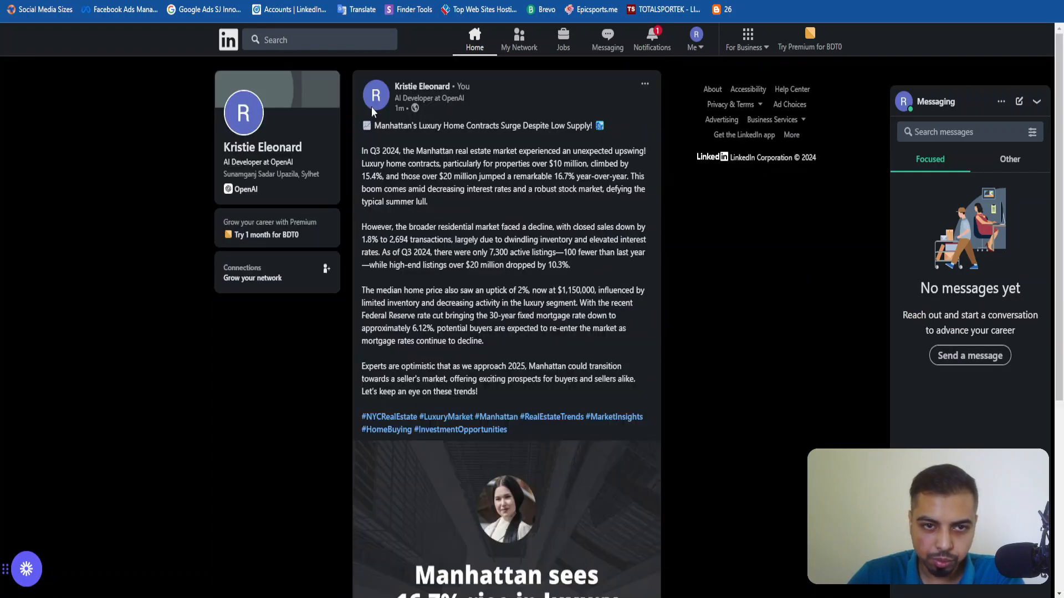
scroll(437, 266, down, 2)
scroll(545, 416, down, 3)
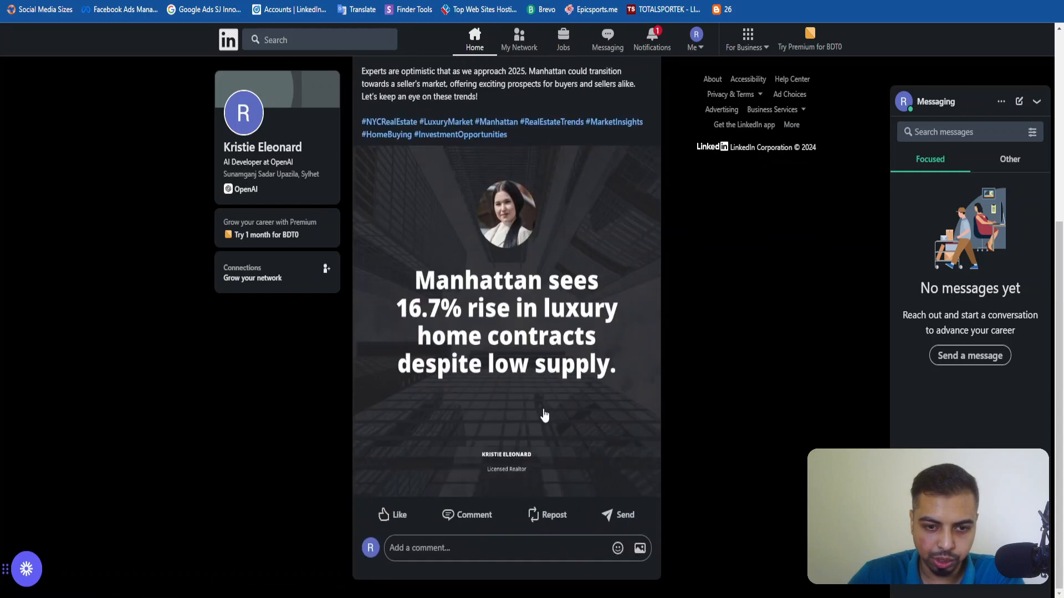
scroll(494, 422, up, 5)
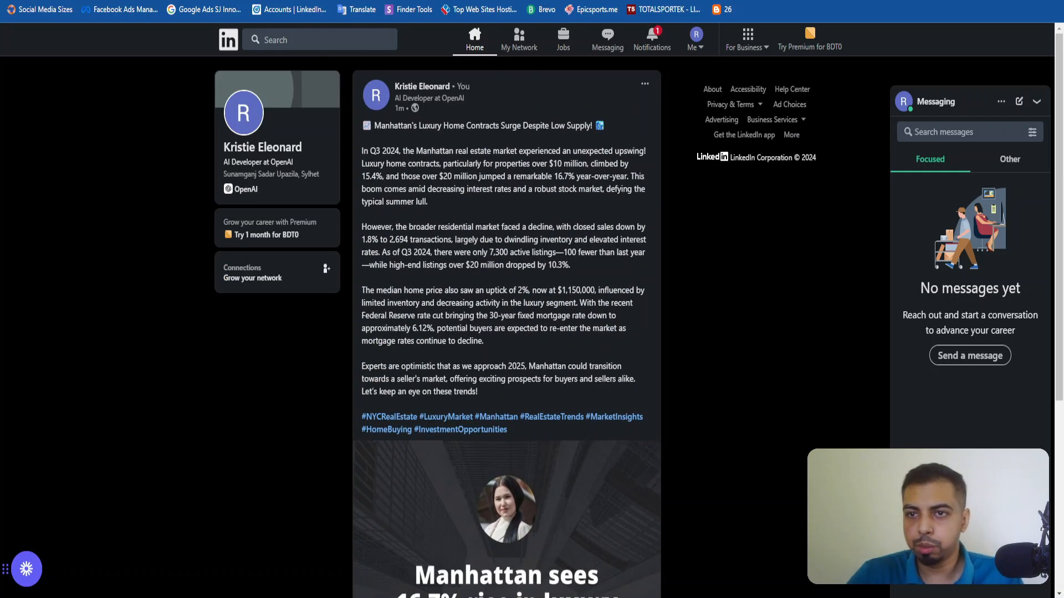
Open Instagram in a new browser tab and open the newest post, about Manhattan luxury home contracts, from the account's profile.
key(ctrl+t)
text(i)
key(Return)
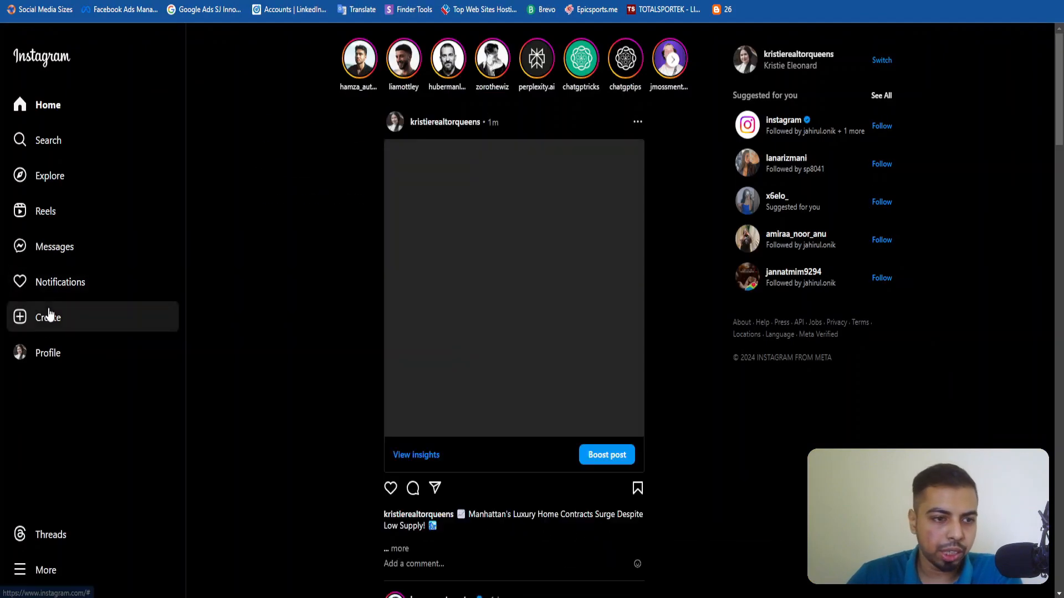
click(48, 361)
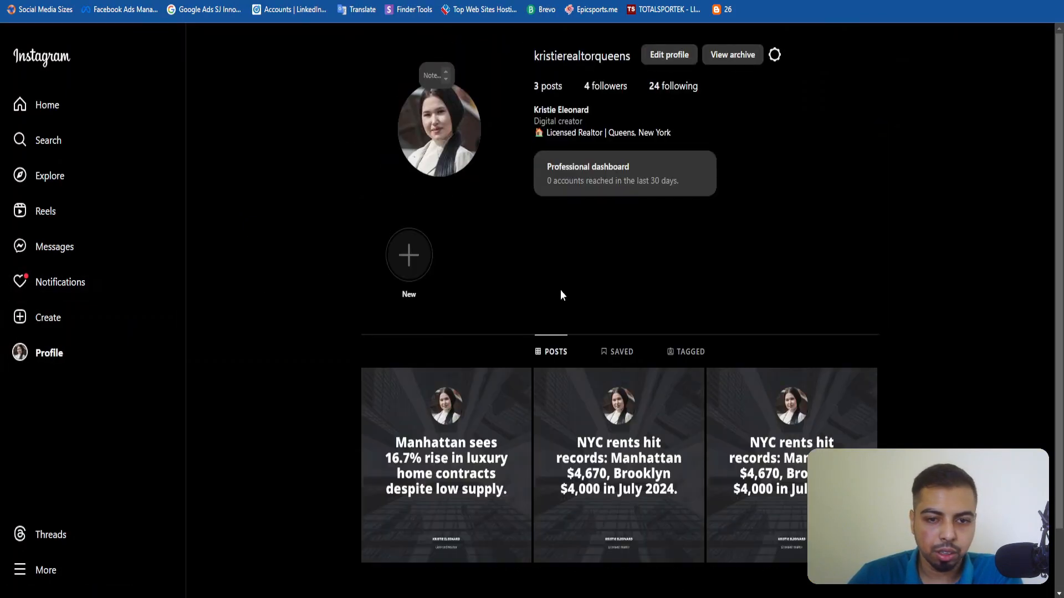
scroll(429, 368, down, 1)
click(430, 369)
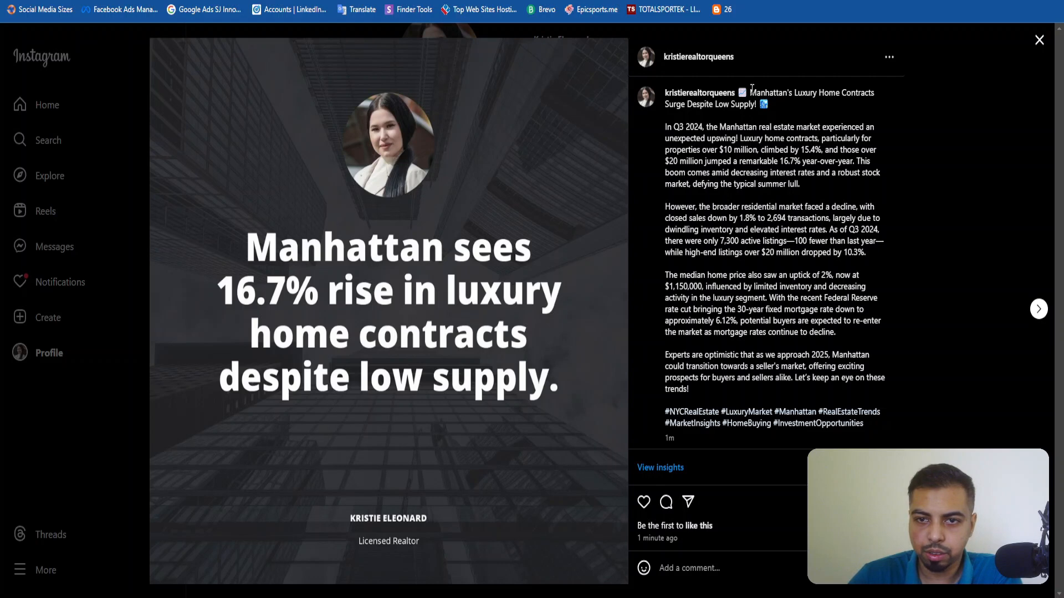
Review the full caption of the open Instagram post, then close the post.
drag(751, 92, 616, 395)
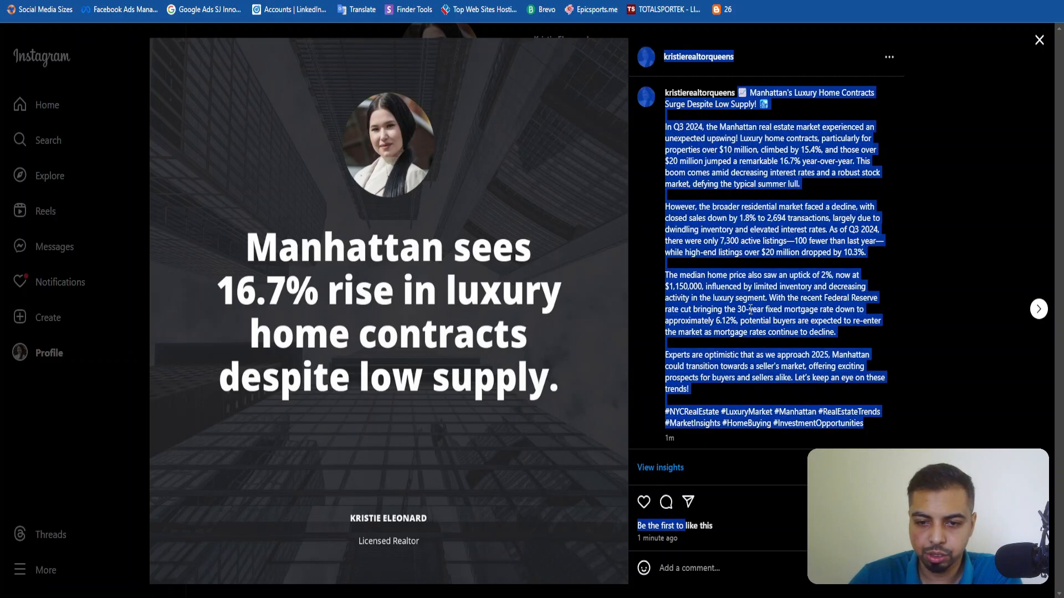
scroll(750, 309, down, 1)
click(1005, 132)
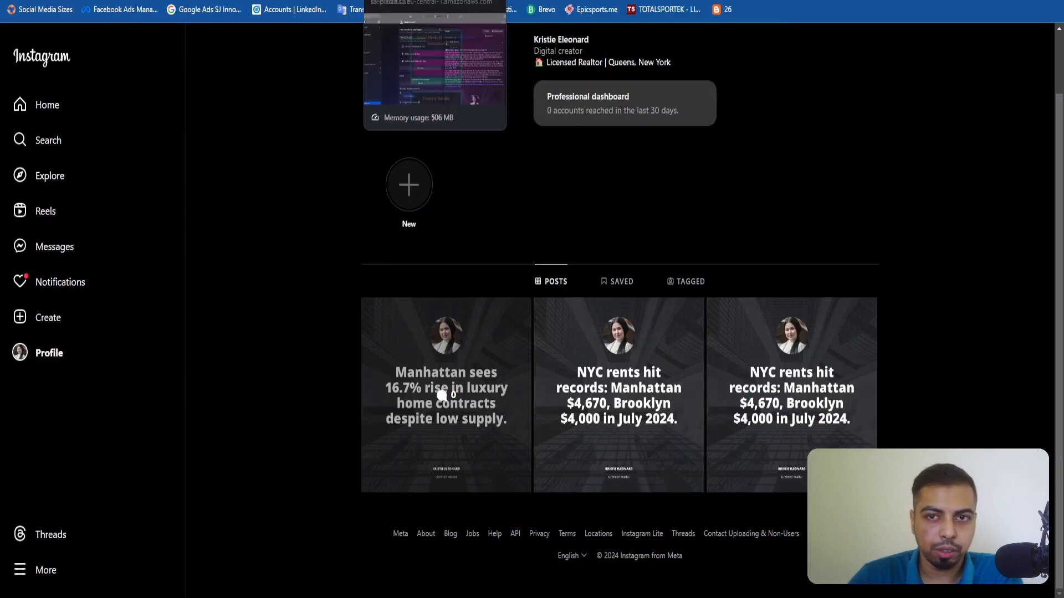
Switch to the Real Estate Social Media Posts spreadsheet and review the Manhattan luxury home caption and post type in row 13.
click(743, 0)
double_click(332, 445)
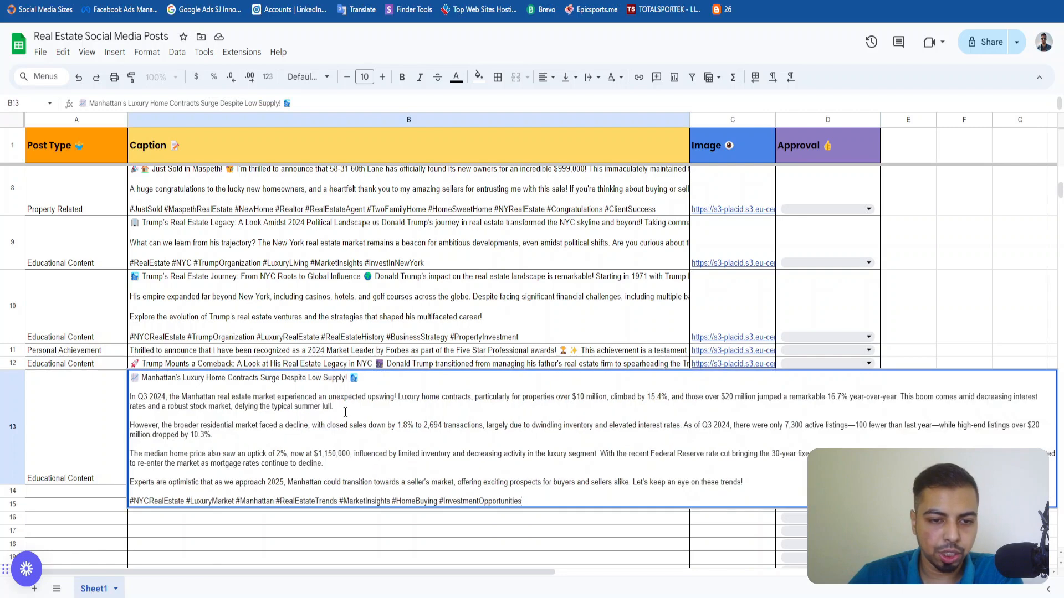
drag(344, 412, 249, 408)
click(241, 447)
click(38, 431)
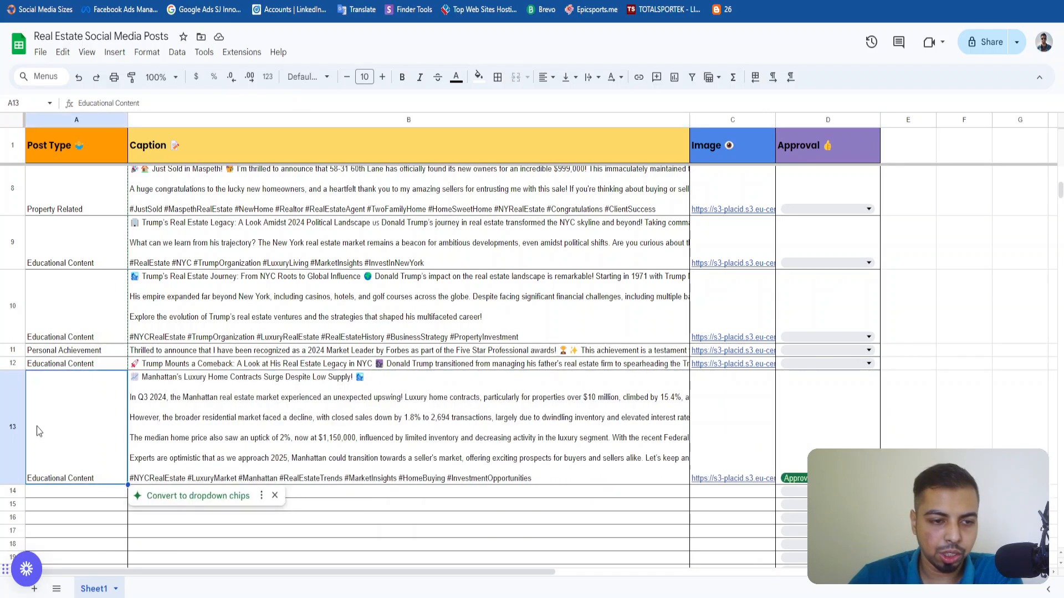
click(400, 441)
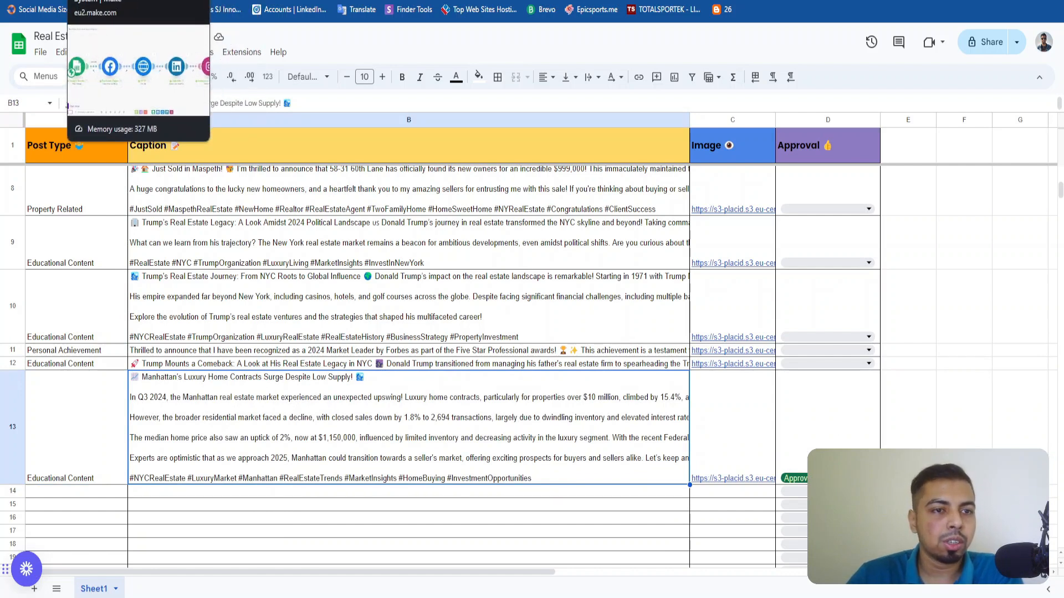
Switch to the Social Media AI Content Generation form and choose Personal Achievement as the realtor content type.
click(133, 0)
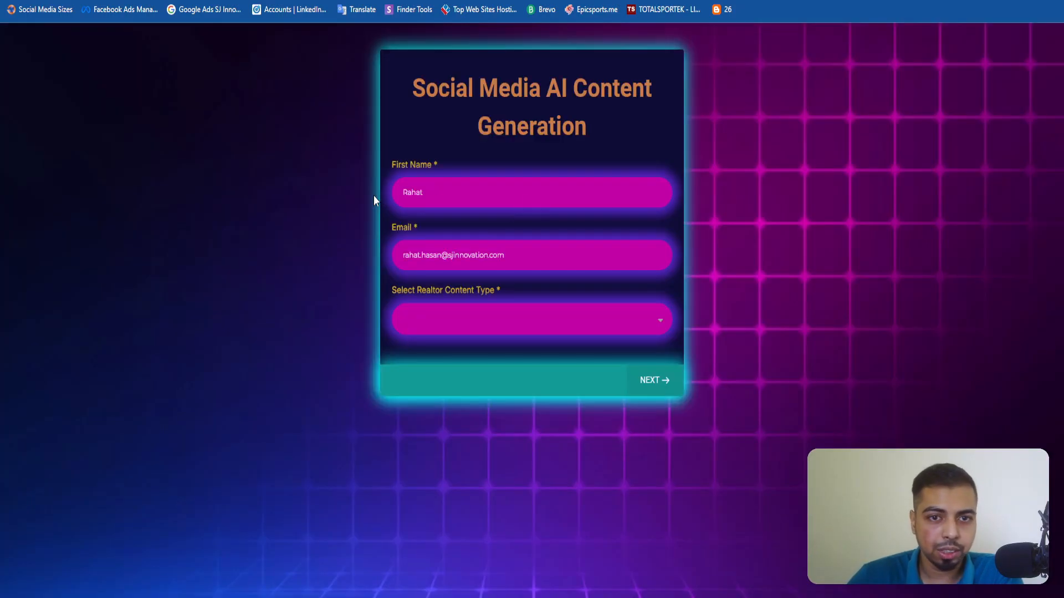
click(452, 322)
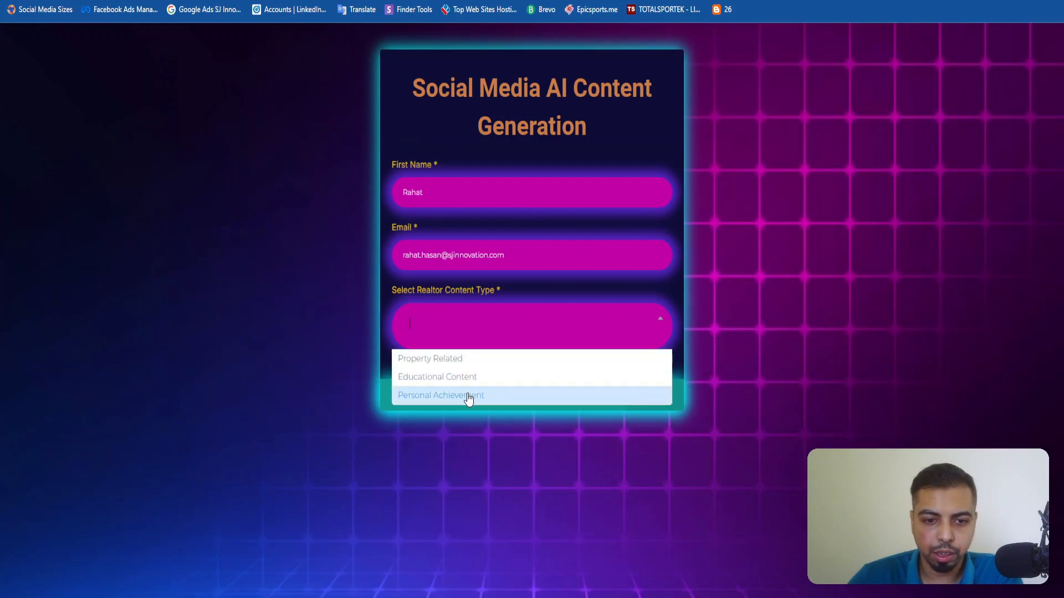
click(469, 396)
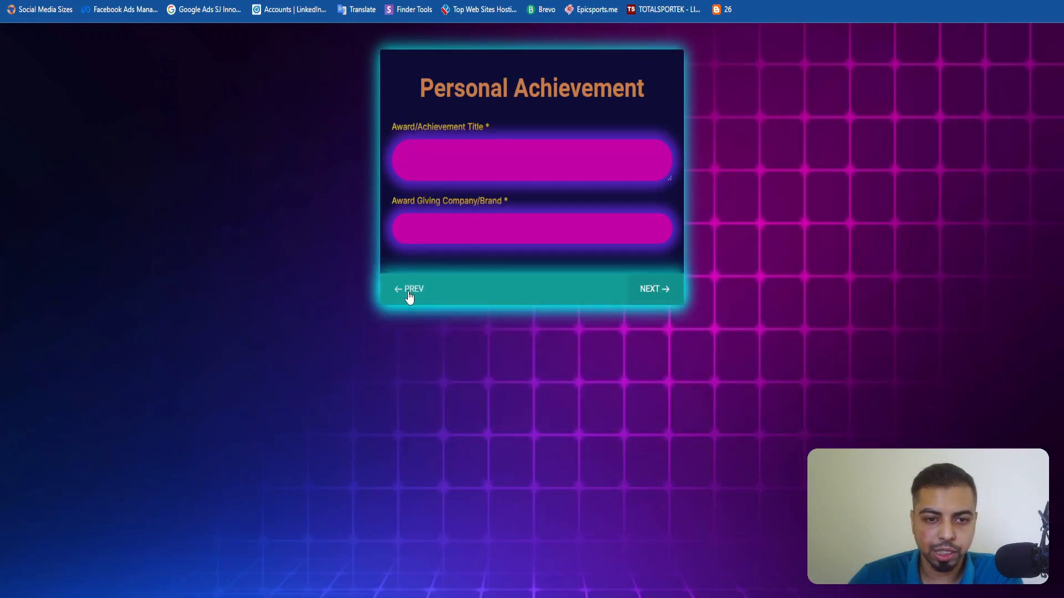
Enter "Top 1% Realtors in New York" as the award or achievement title.
click(455, 143)
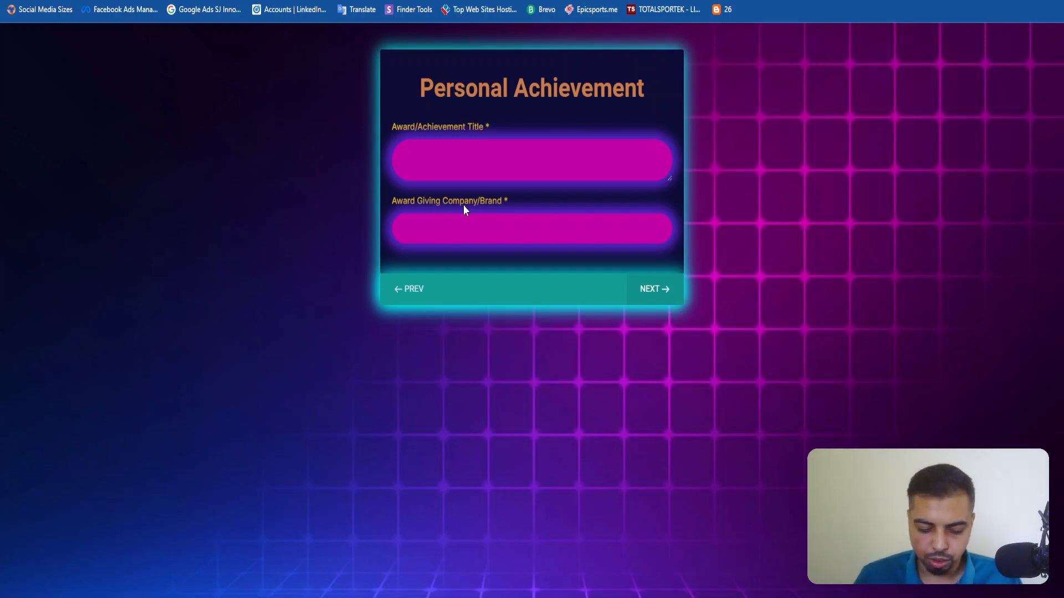
text(Top 1%)
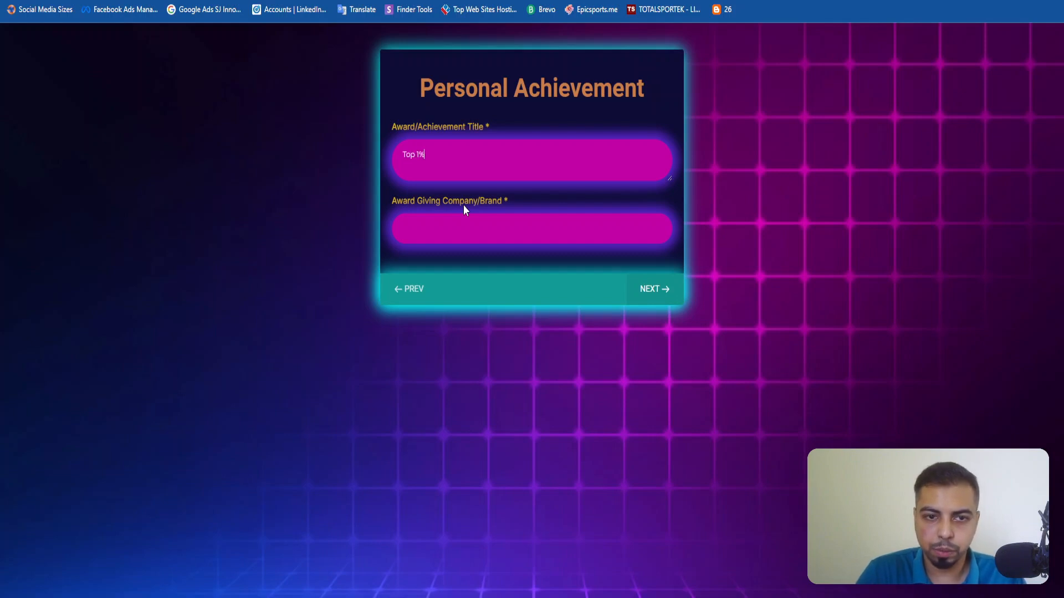
text( Realtors )
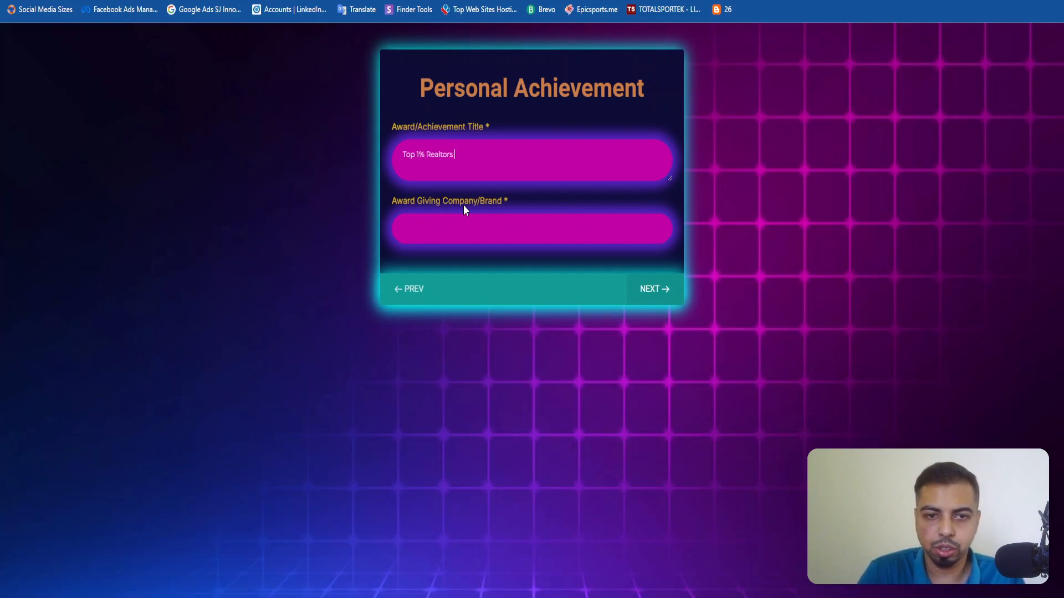
text(in )
text(202)
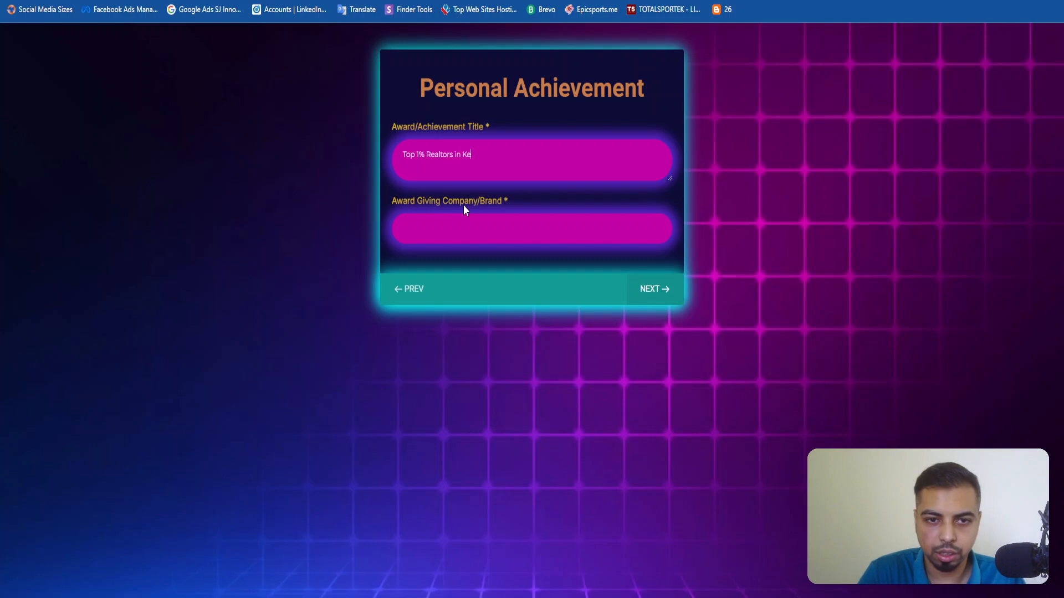
key(BackSpace)
key(BackSpace)
key(BackSpace)
key(BackSpace)
key(BackSpace)
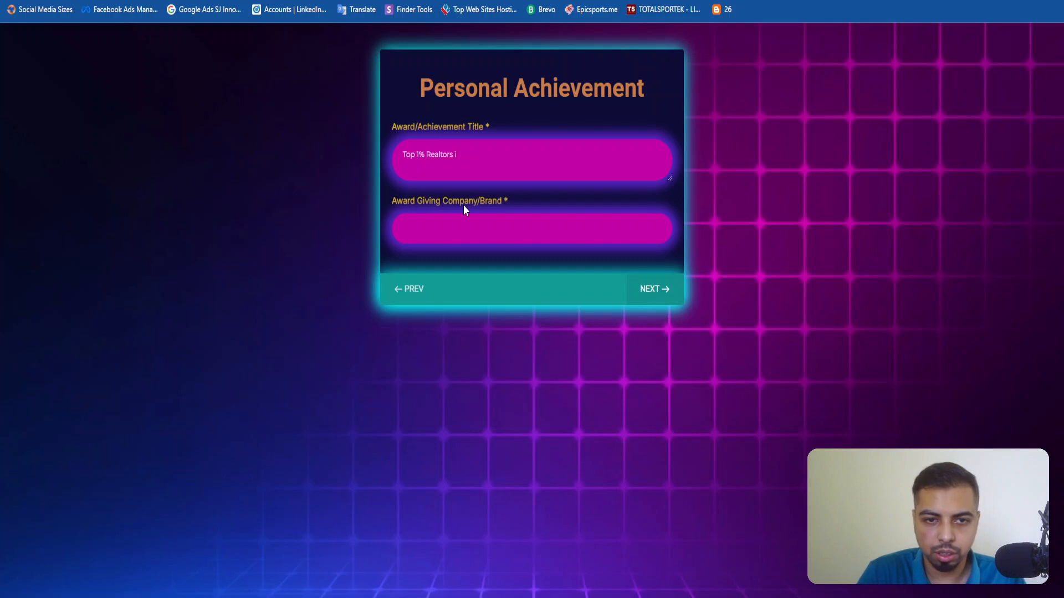
text(in New YTo)
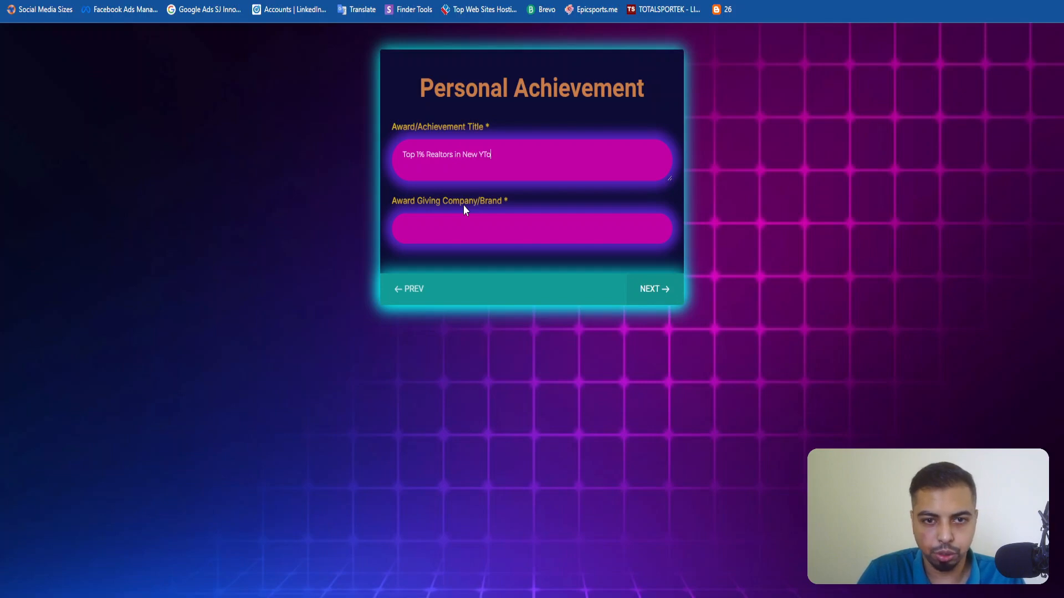
key(BackSpace)
key(BackSpace)
text(ork)
Enter Keller Williams as the award giving company and submit the content request.
key(Tab)
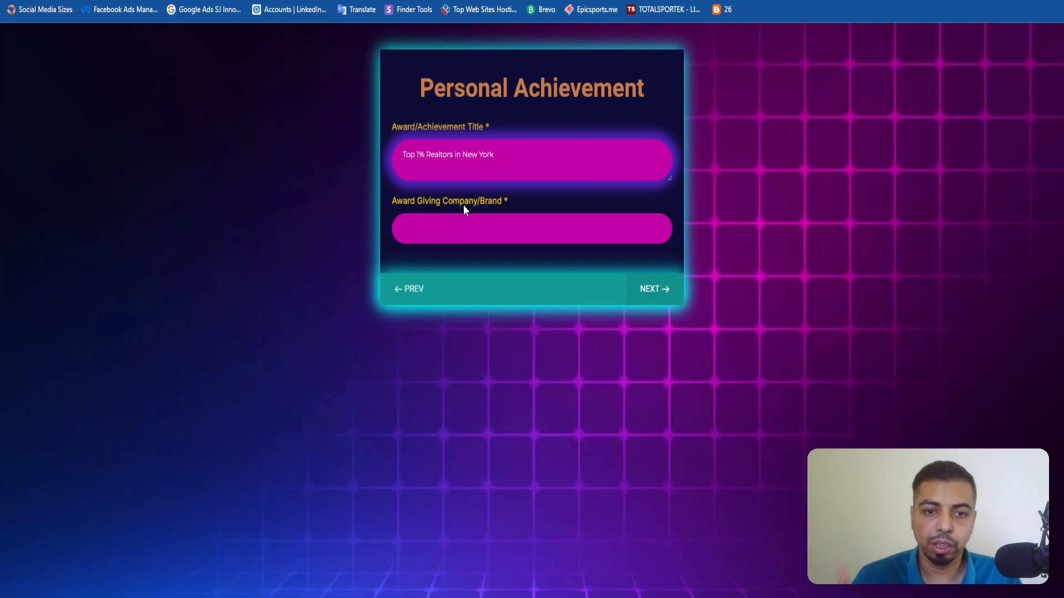
text(Keller Williams)
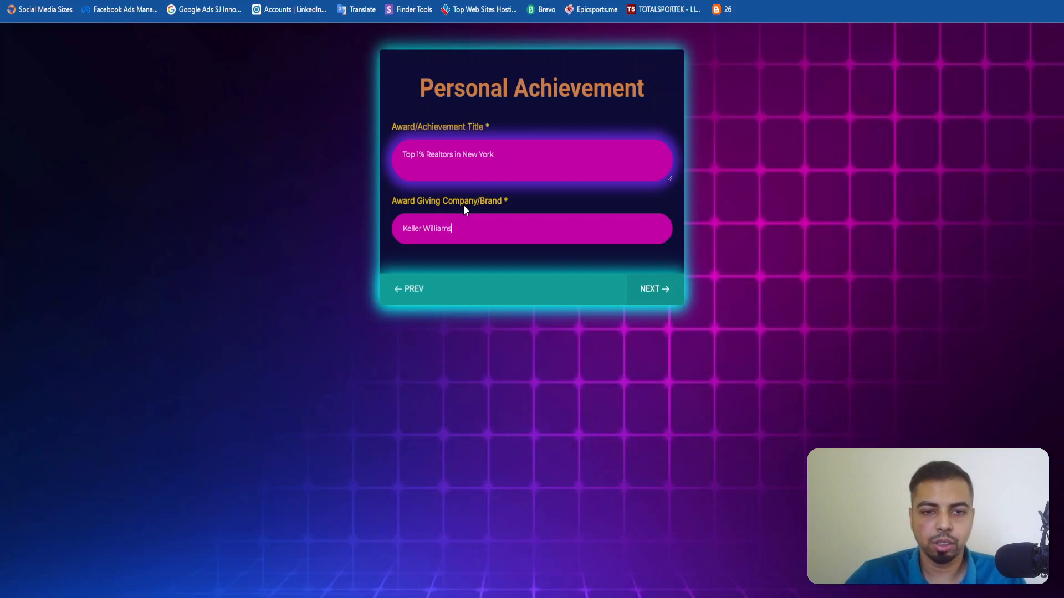
click(646, 287)
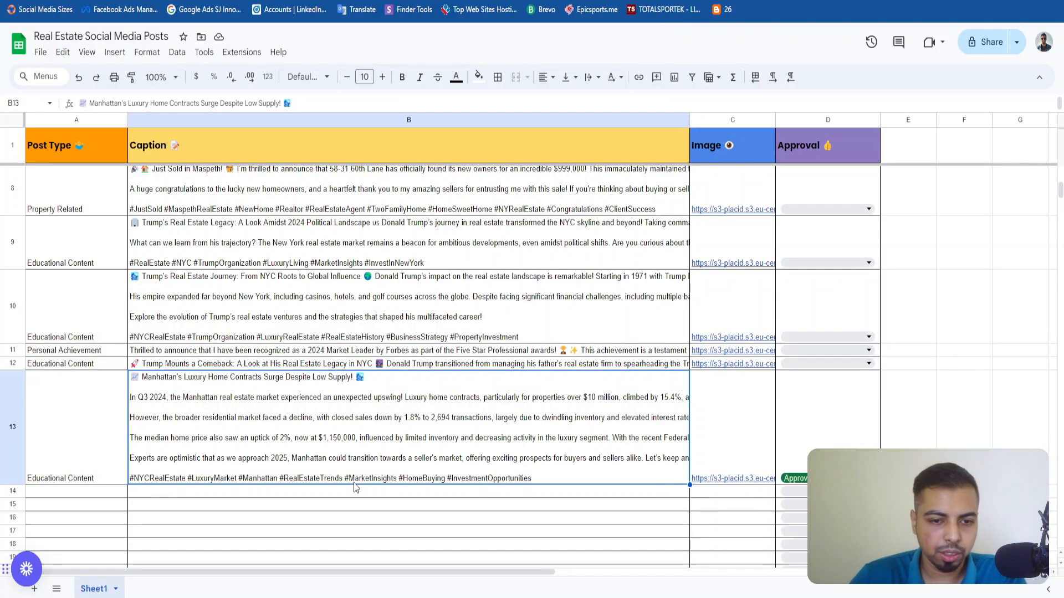
Find the newly generated Personal Achievement entry below the Manhattan post in the social media posts spreadsheet.
scroll(354, 488, down, 2)
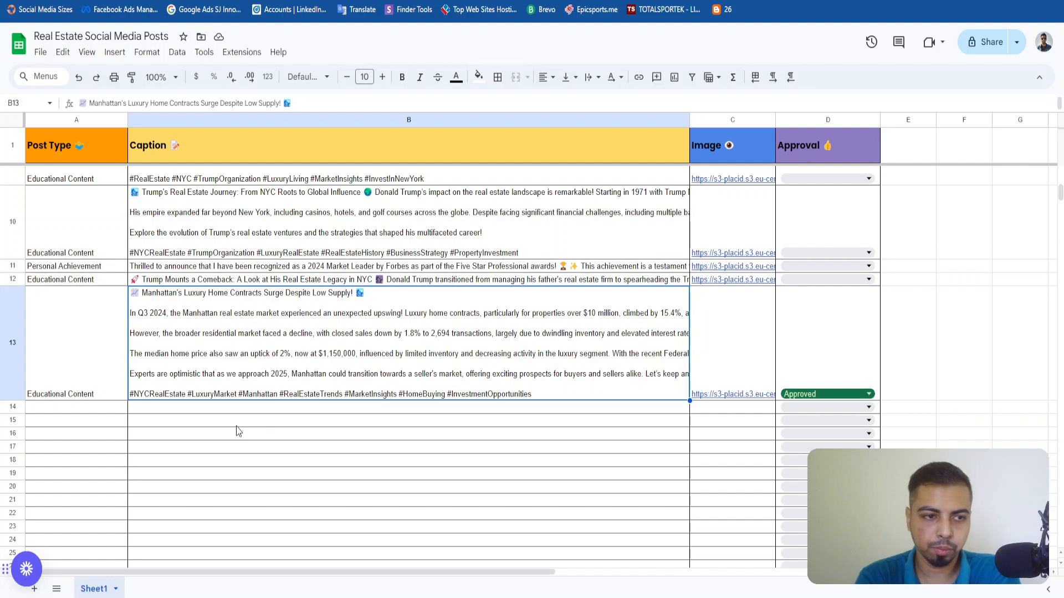
scroll(238, 430, up, 10)
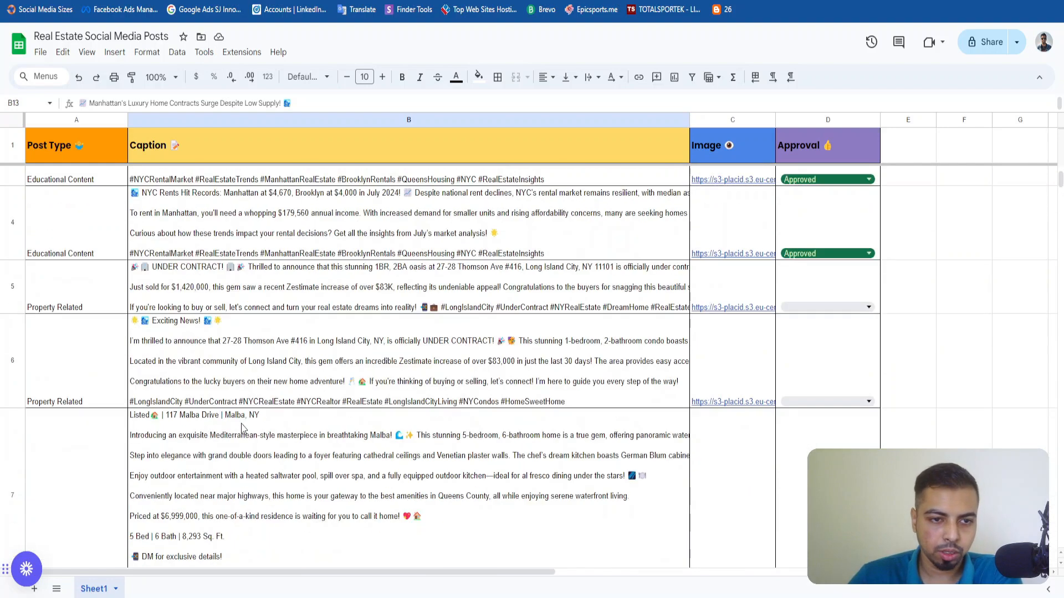
scroll(241, 429, down, 10)
click(111, 408)
key(ctrl+v)
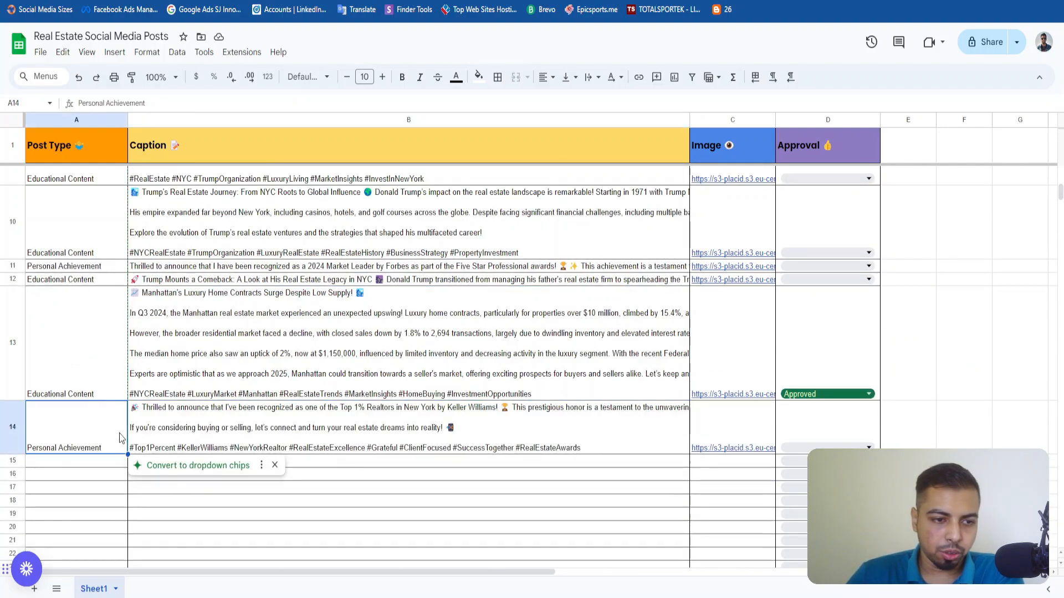
Expand the Personal Achievement caption in row 14, read its full text and hashtags, and leave the cell.
click(261, 437)
double_click(292, 427)
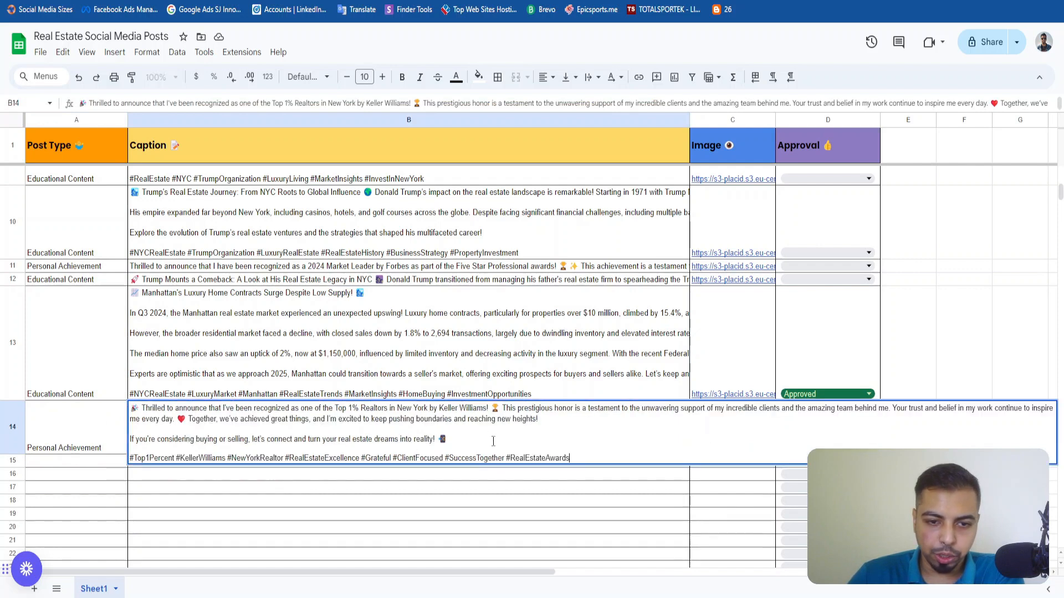
key(ctrl+a)
click(302, 456)
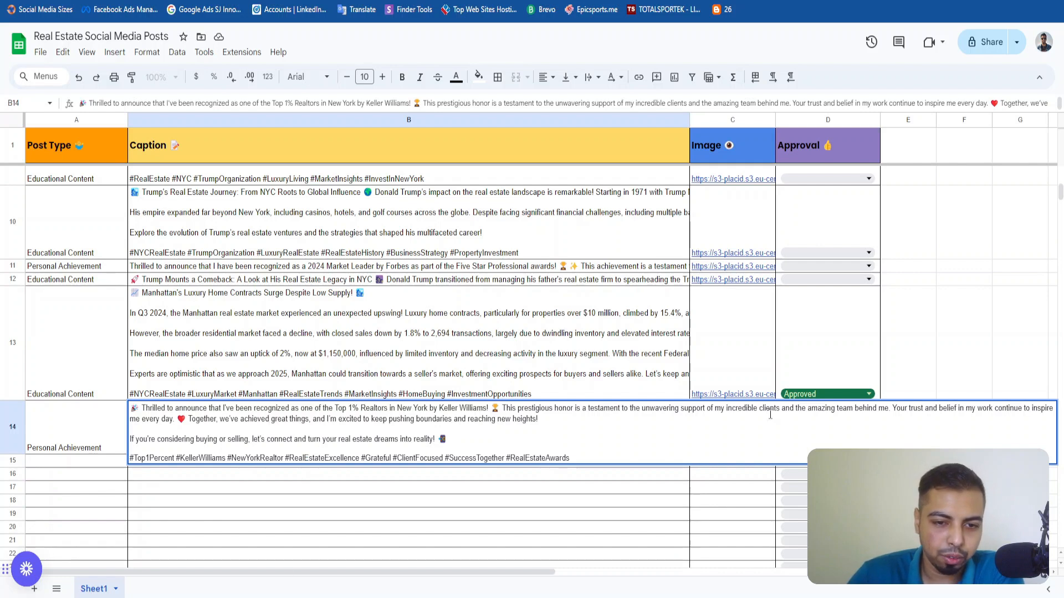
drag(394, 446, 131, 409)
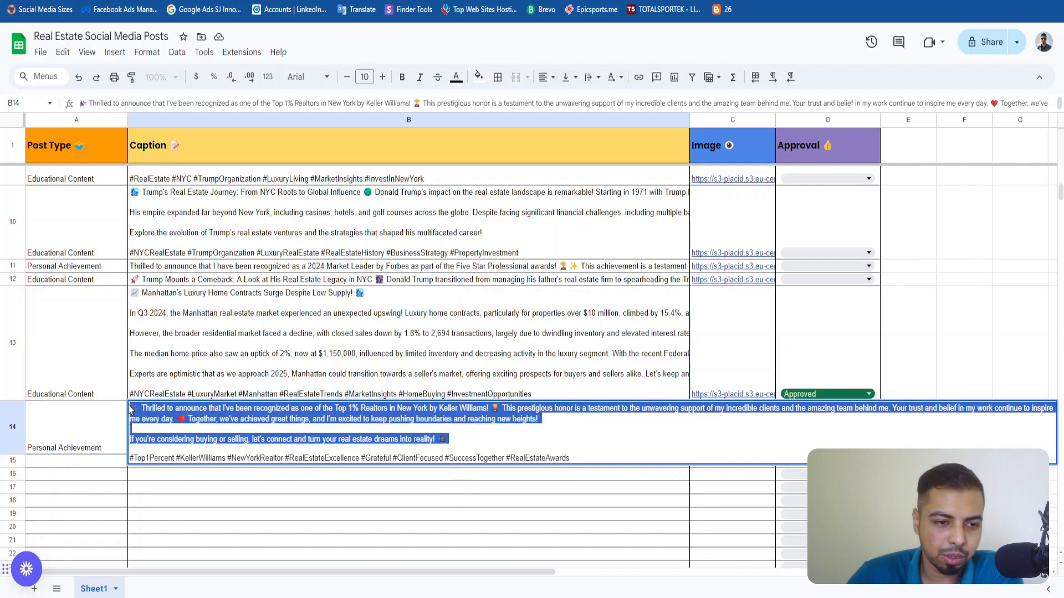
click(316, 493)
click(338, 446)
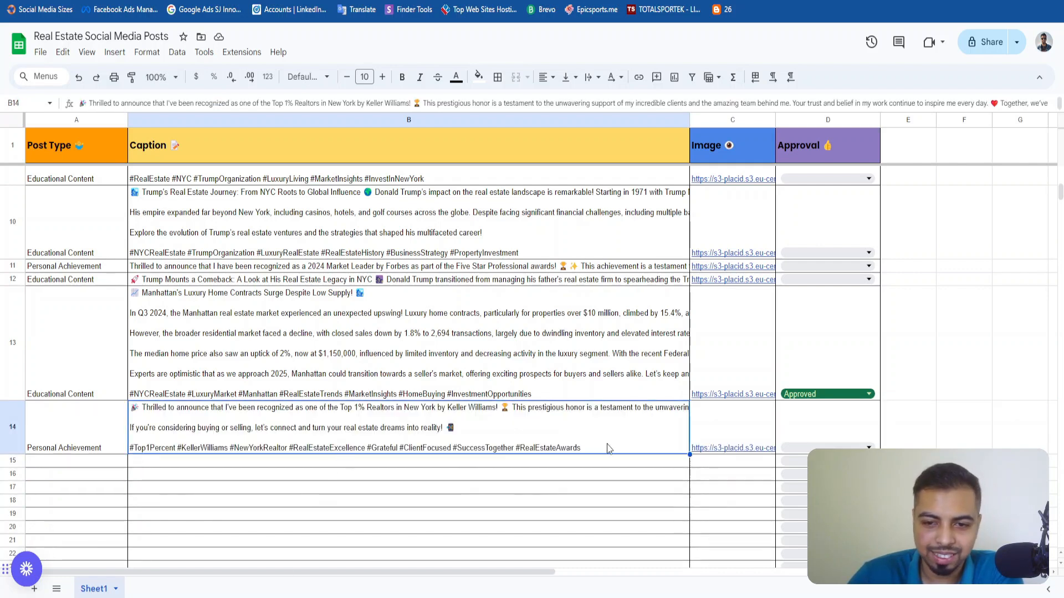
Open the generated image linked in the Personal Achievement row to inspect its design.
click(730, 443)
click(733, 471)
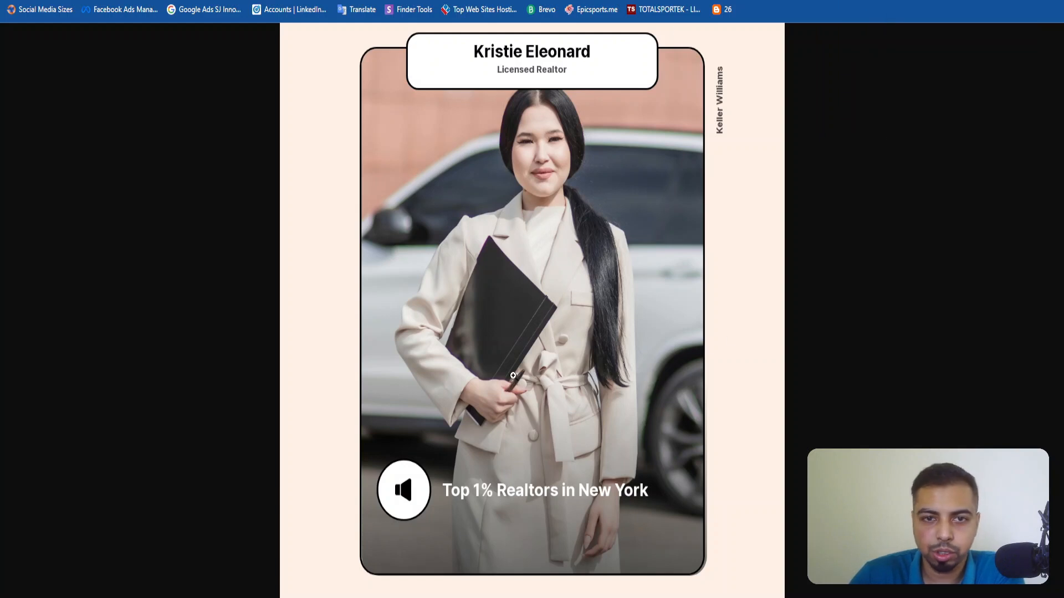
Return to the content generation form and choose Property Related as the realtor content type.
key(ctrl+Tab)
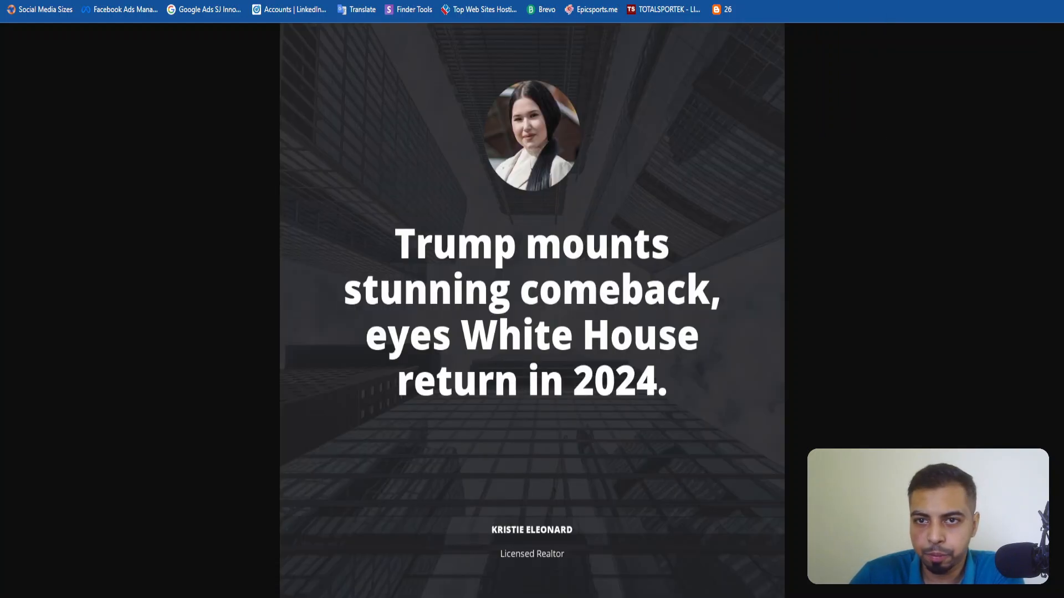
key(ctrl+Tab)
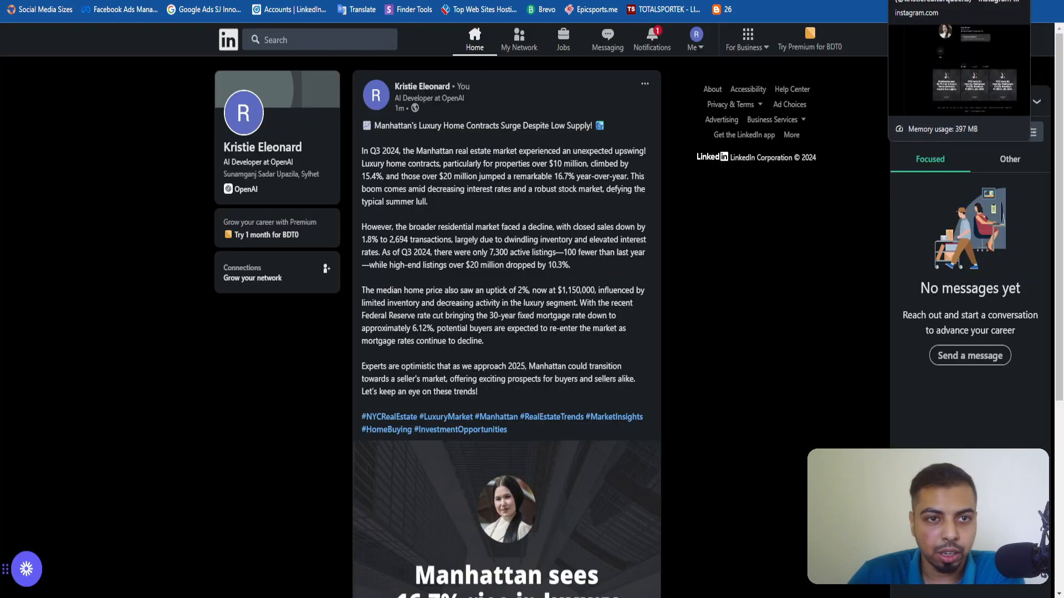
key(ctrl+Tab)
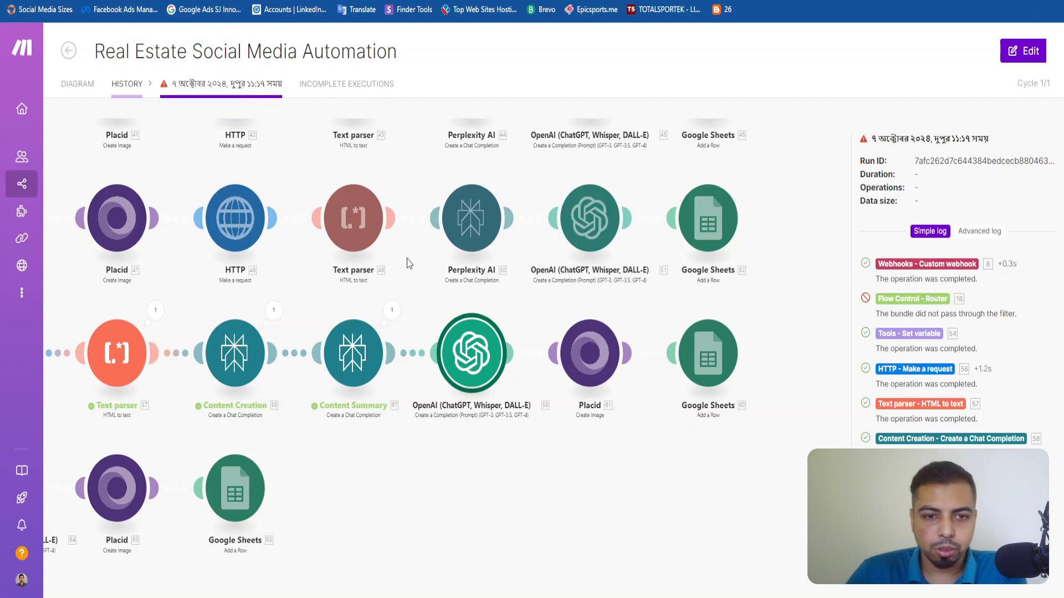
key(ctrl+Tab)
key(ctrl+Tab)
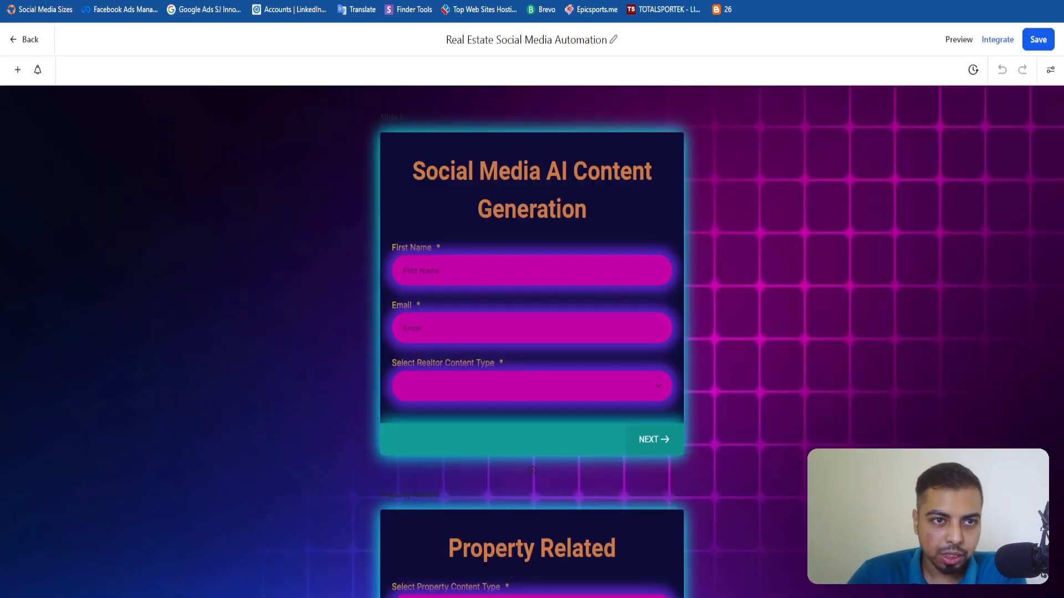
key(ctrl+Tab)
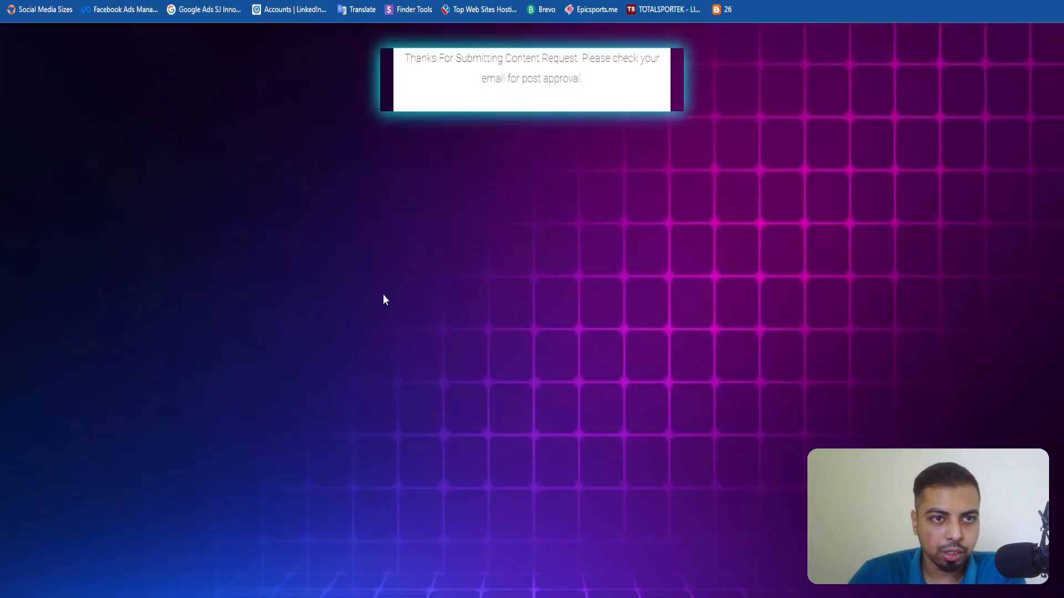
click(480, 340)
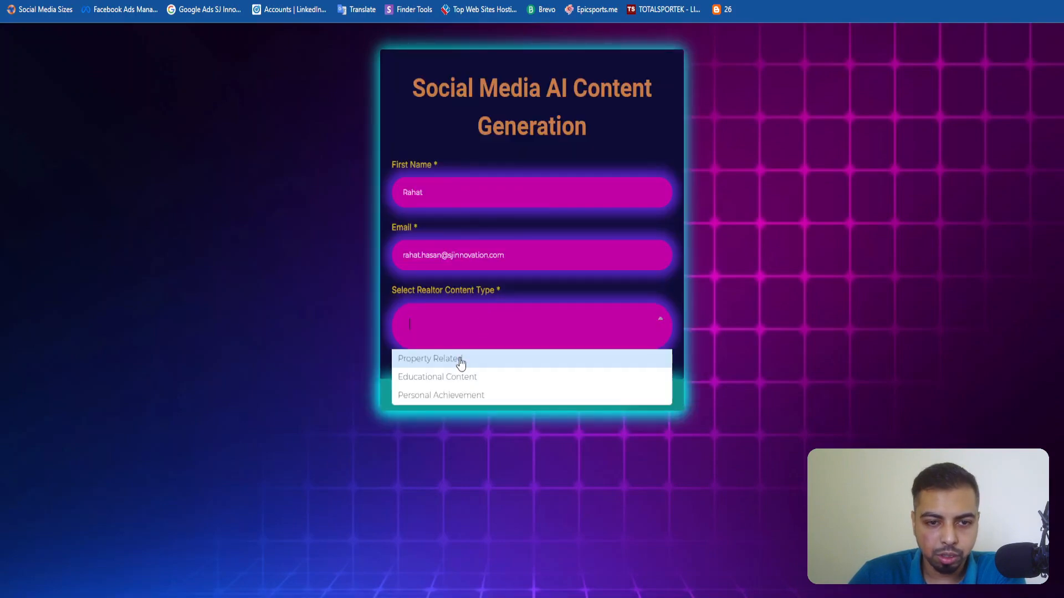
click(461, 361)
Choose Open House as the property content type and go to the open house property URL field.
click(476, 171)
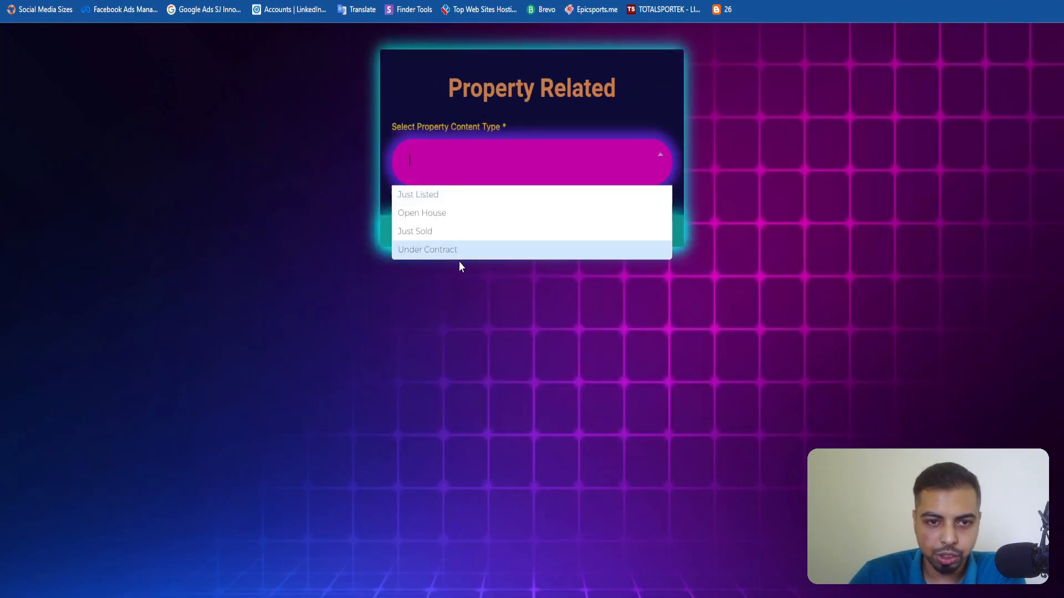
click(454, 217)
click(449, 154)
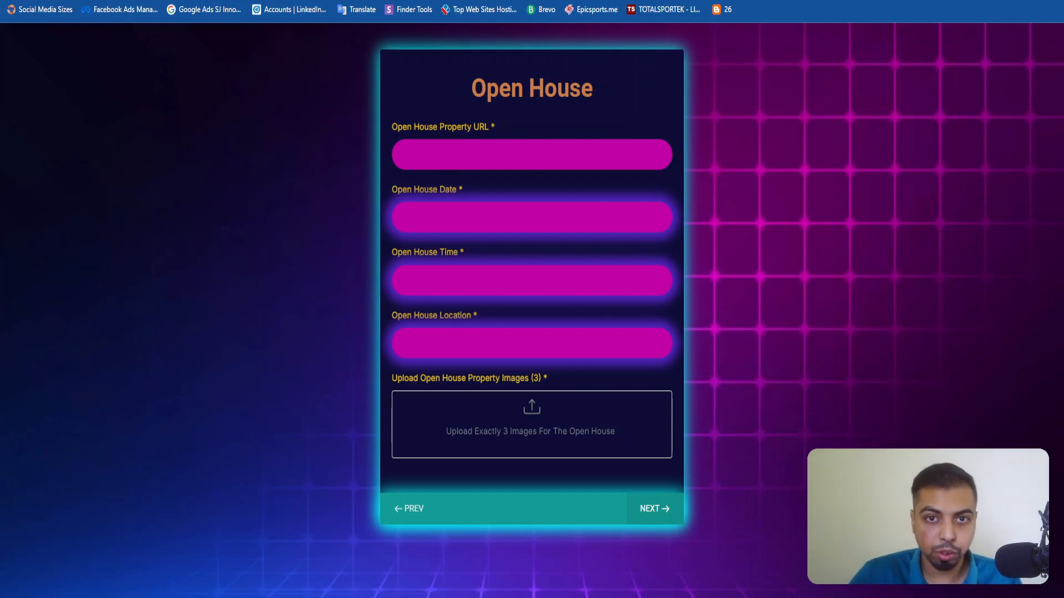
Switch to the Zillow Brooklyn for-sale results and open the $6,750,000 five-bedroom, seven-bath house from the similar results nearby.
key(ctrl+Tab)
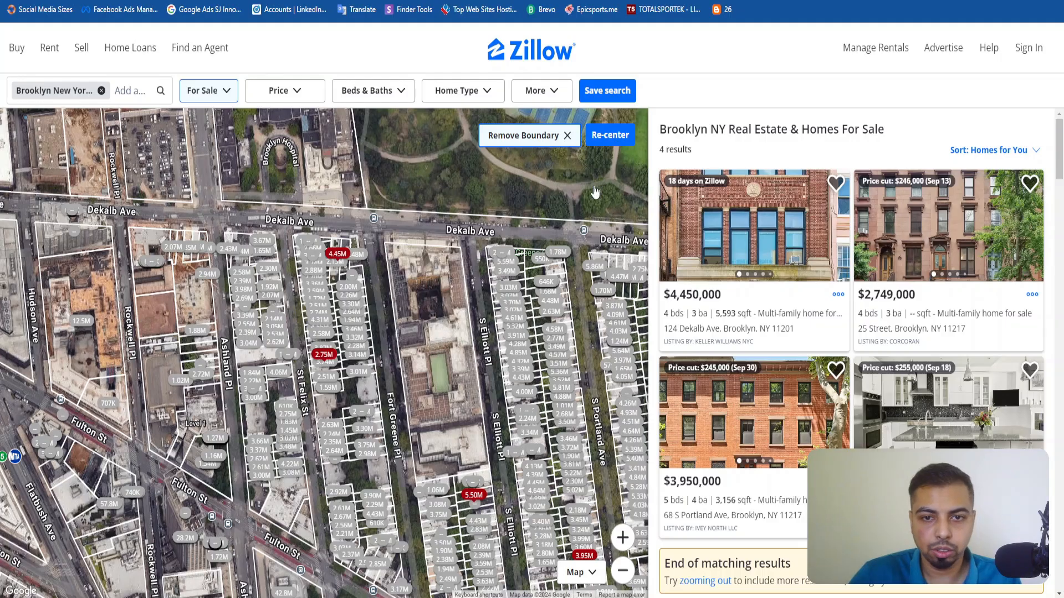
scroll(781, 250, down, 3)
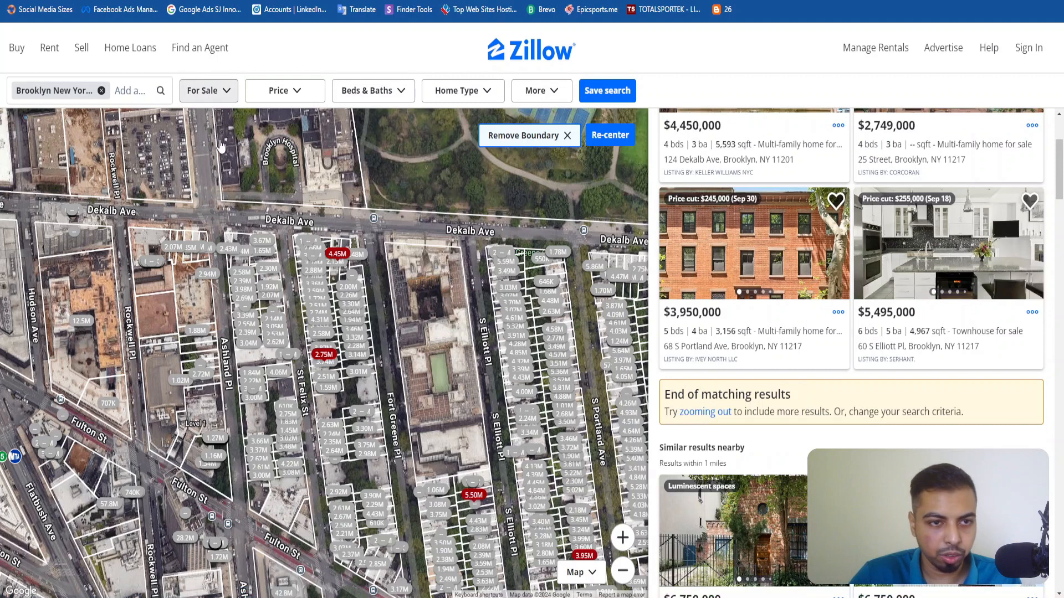
click(209, 93)
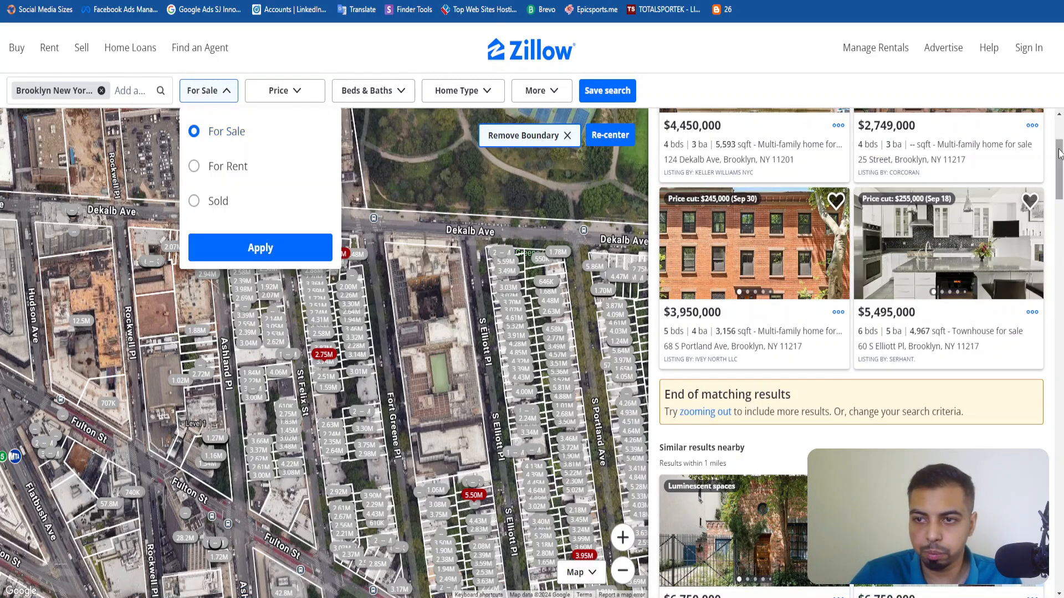
click(748, 87)
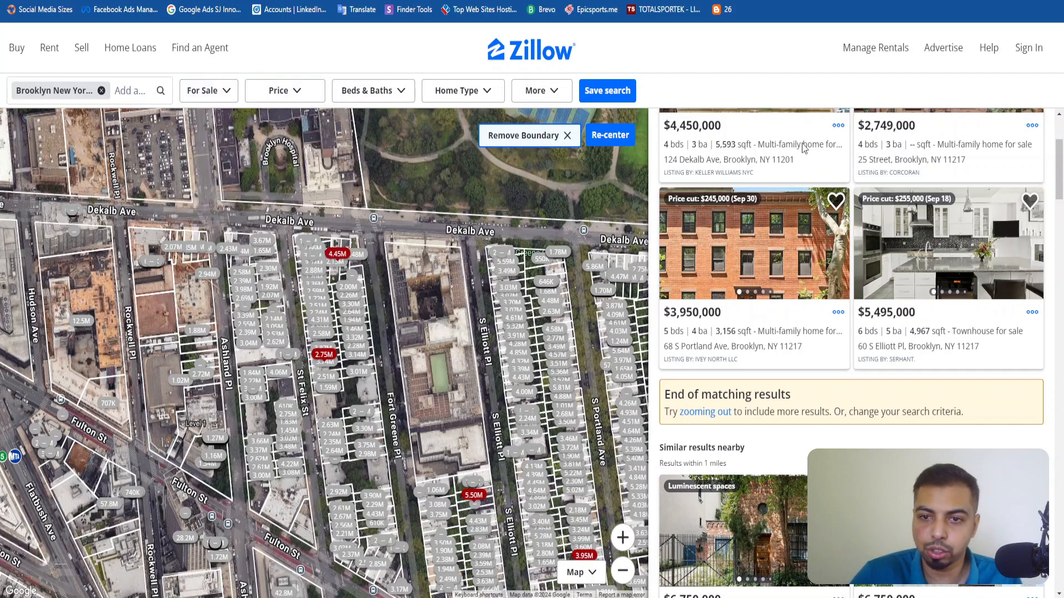
scroll(804, 148, down, 6)
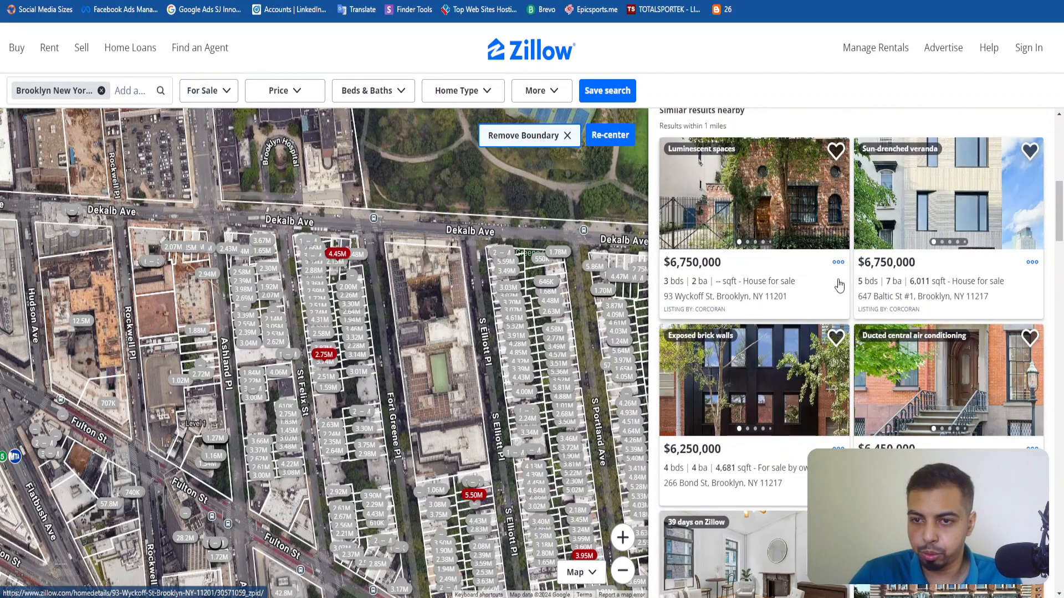
click(893, 266)
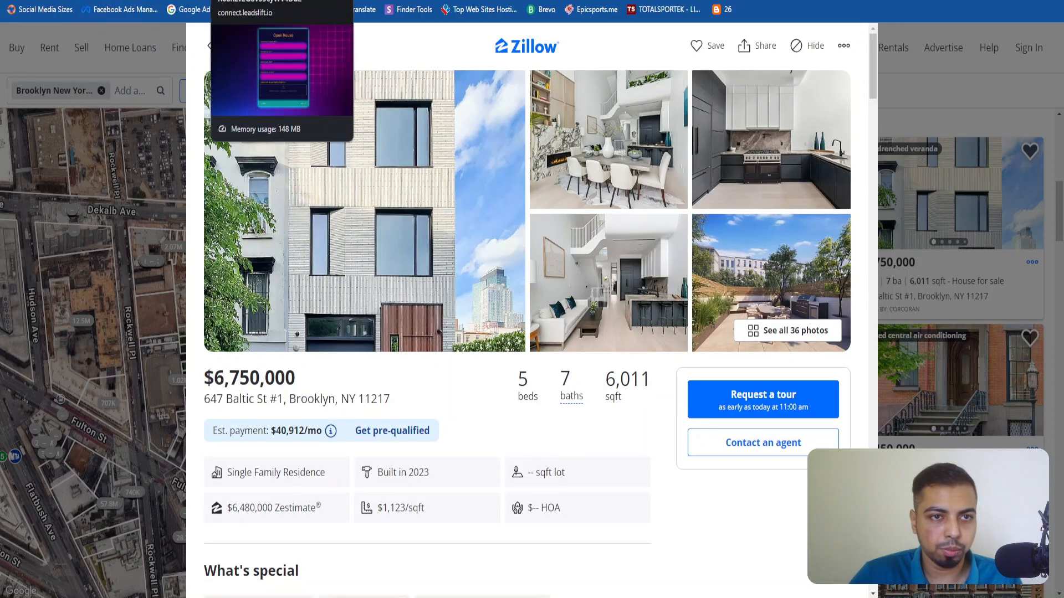
Return to the Open House form, paste the Zillow listing link as the property URL, and set the date to 10-09-2024.
click(216, 0)
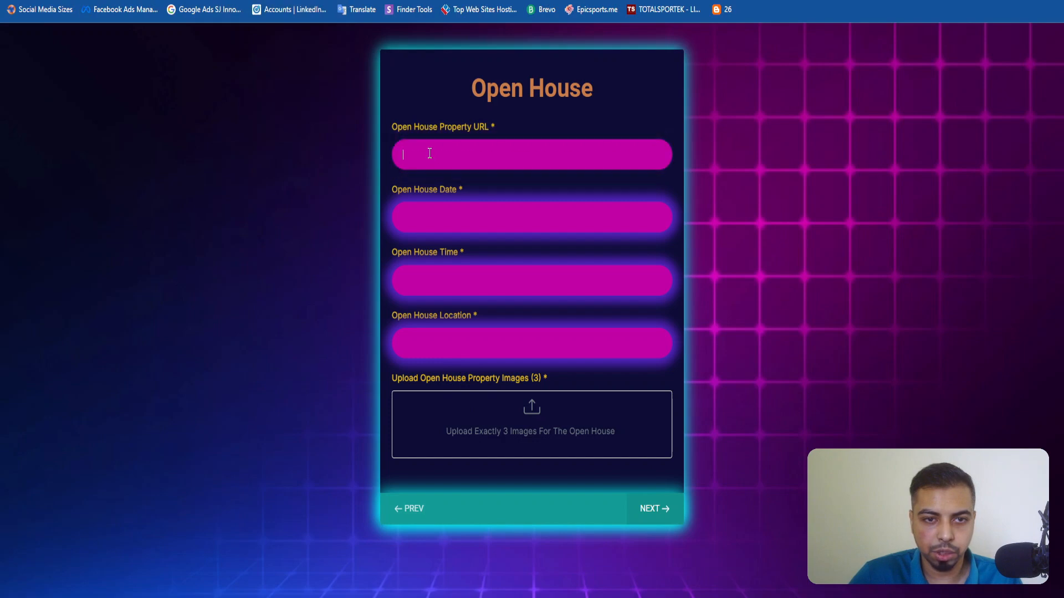
key(ctrl+v)
click(460, 217)
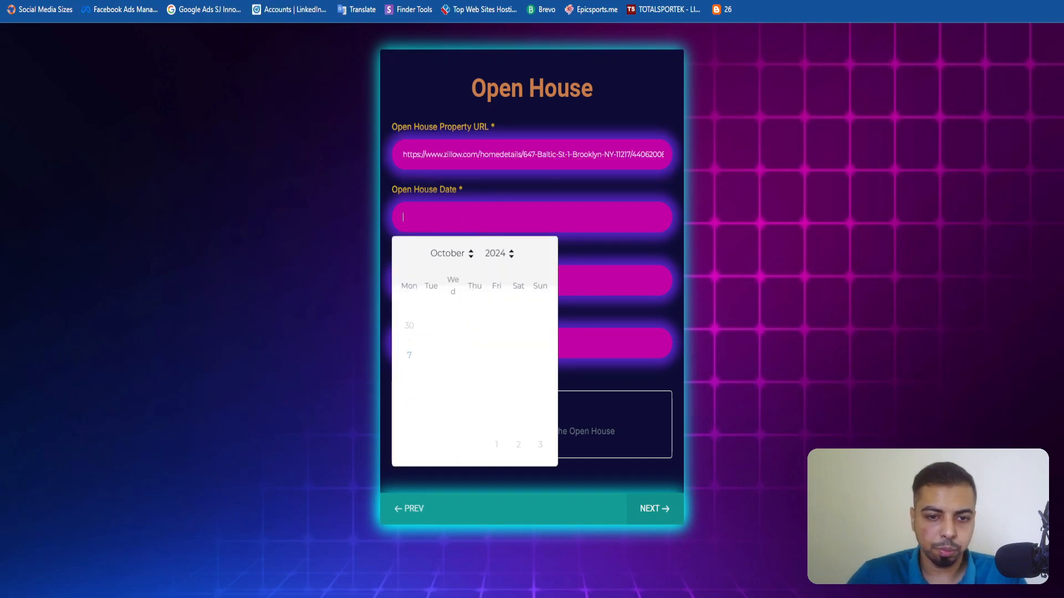
click(453, 358)
Set the Open House Time to 10:30 AM - 3:30 PM.
click(448, 274)
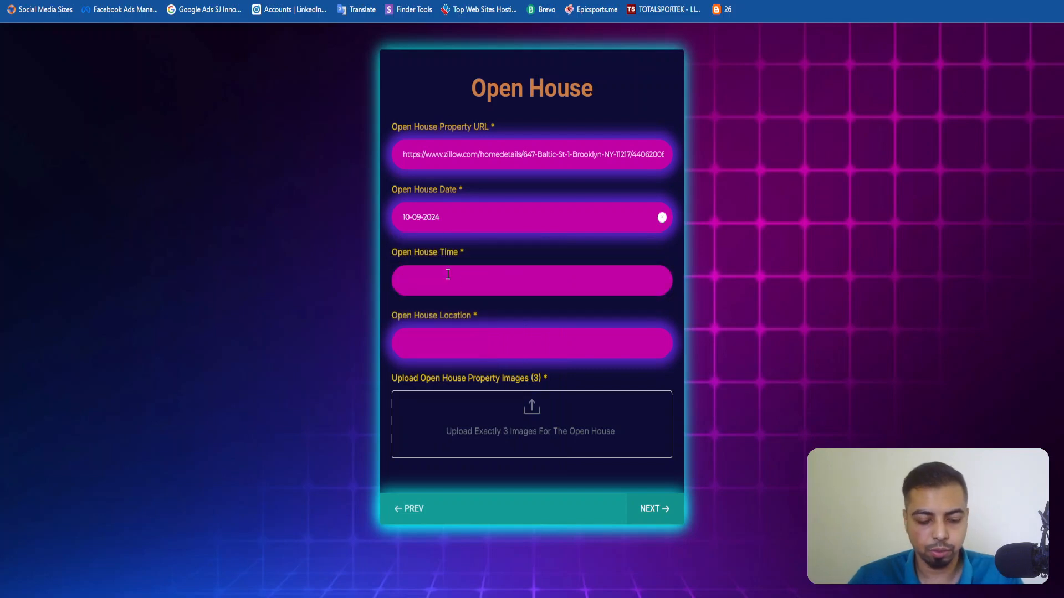
text(10:30 AM)
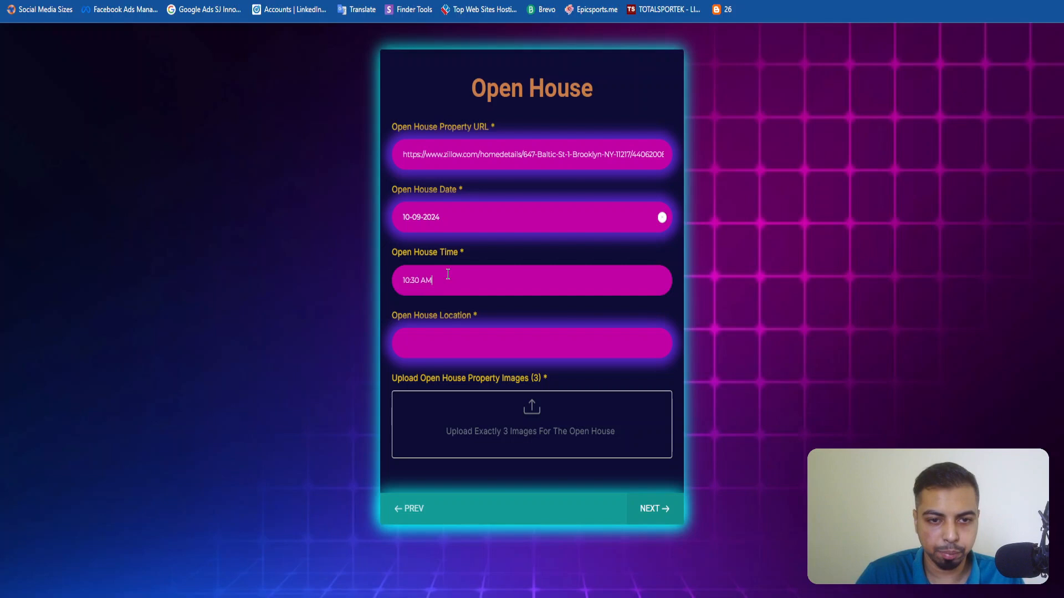
key(Tab)
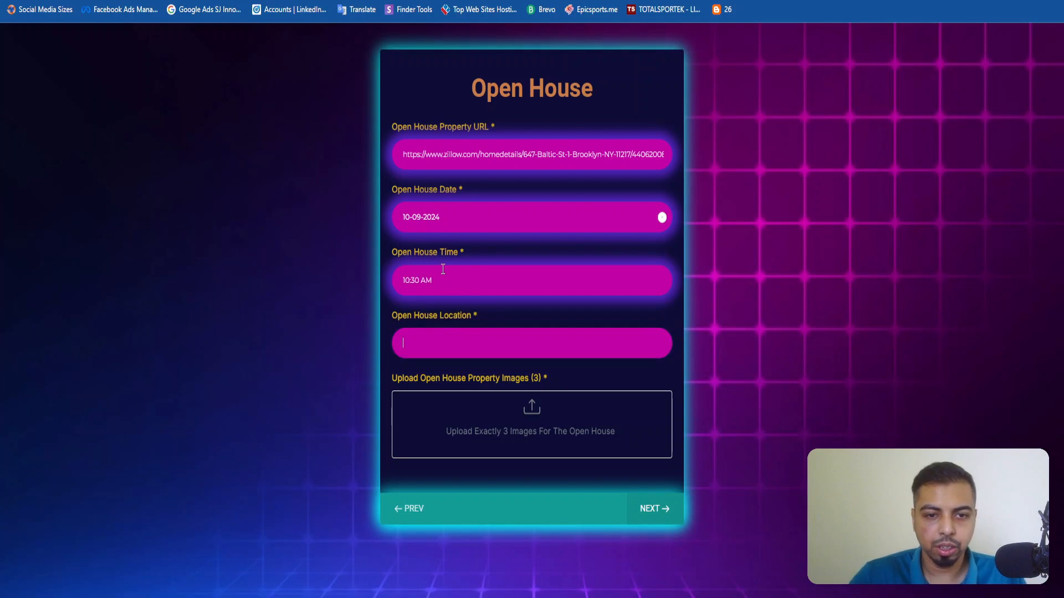
click(453, 270)
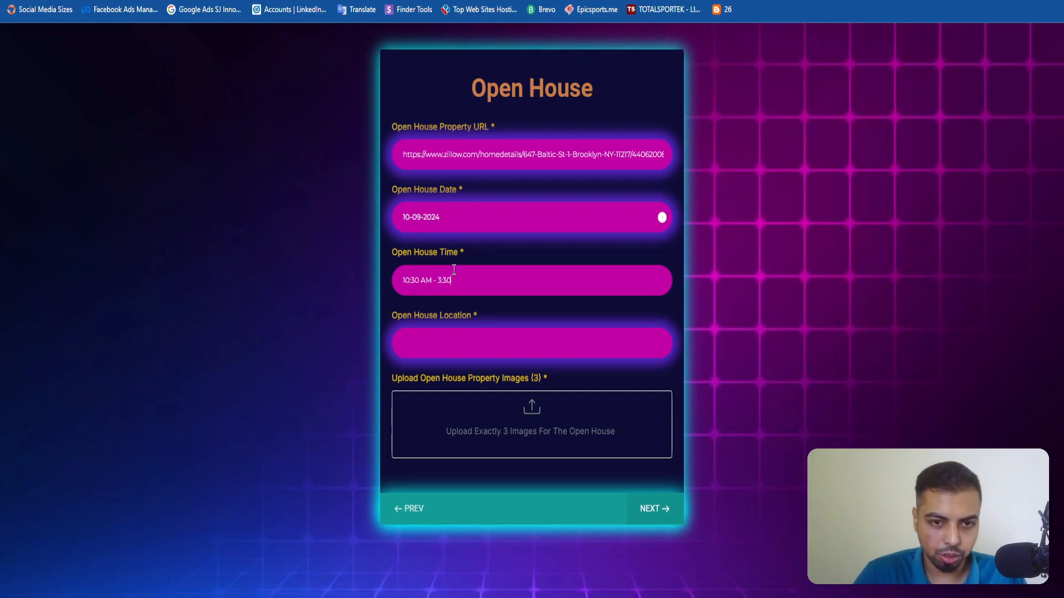
key(Tab)
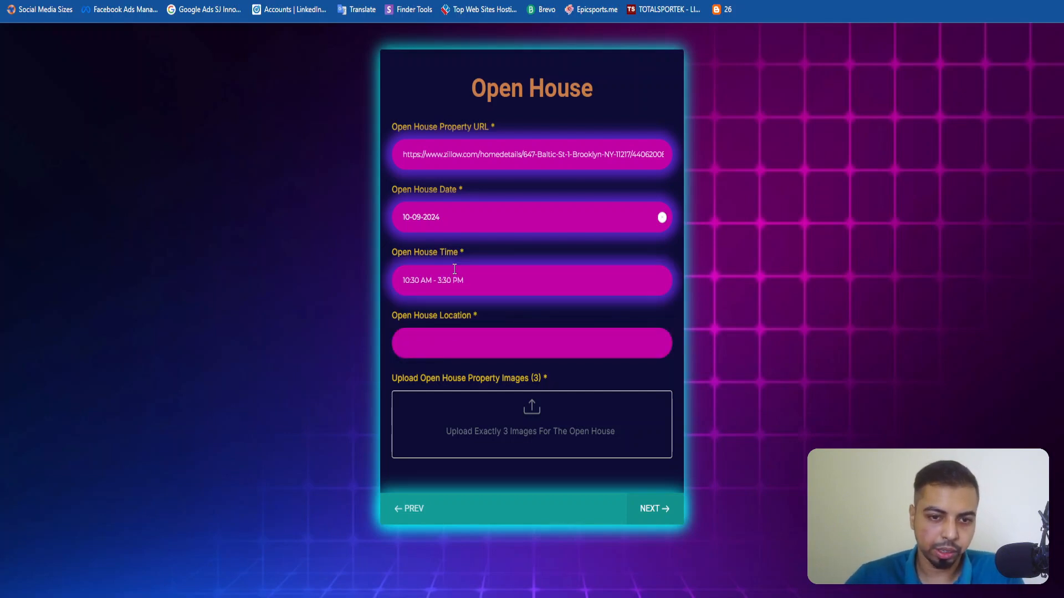
Copy the property's address from the Zillow listing and paste it as the Open House Location in the form.
key(ctrl+Tab)
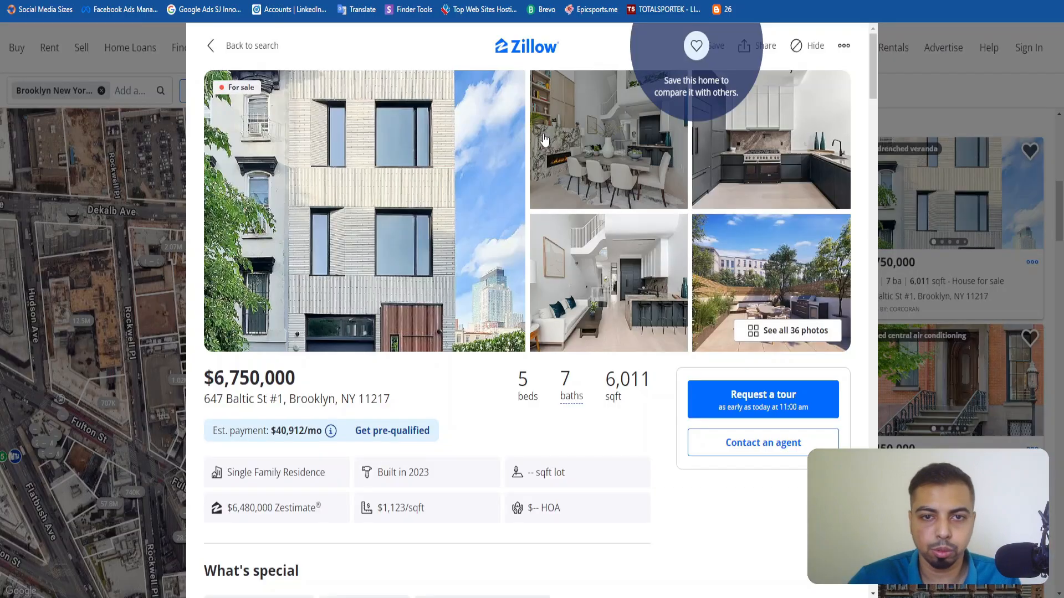
triple_click(273, 400)
key(ctrl+c)
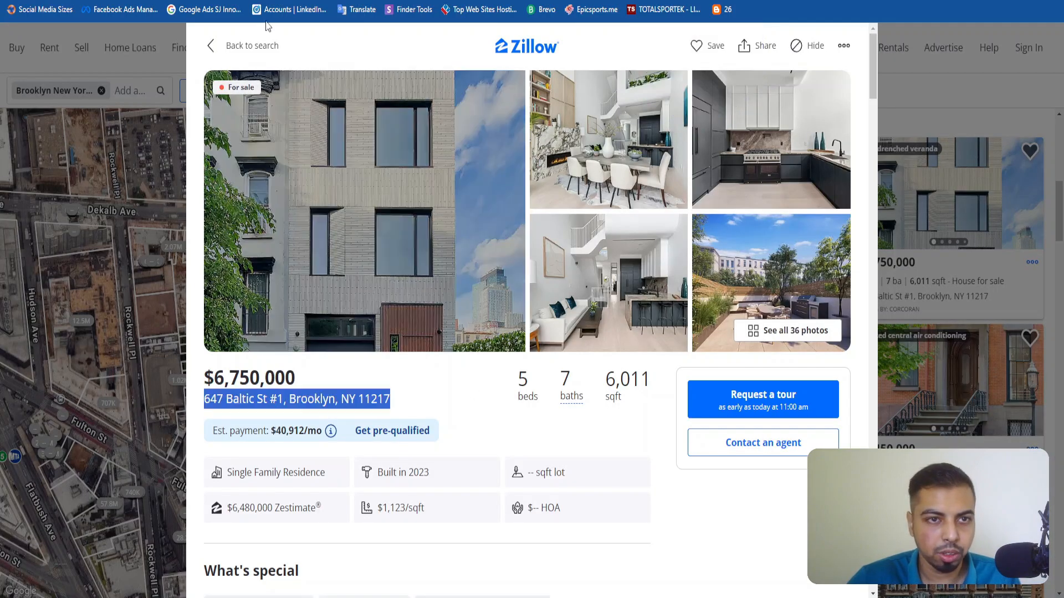
key(ctrl+shift+Tab)
key(ctrl+shift+Tab)
key(ctrl+Tab)
key(ctrl+v)
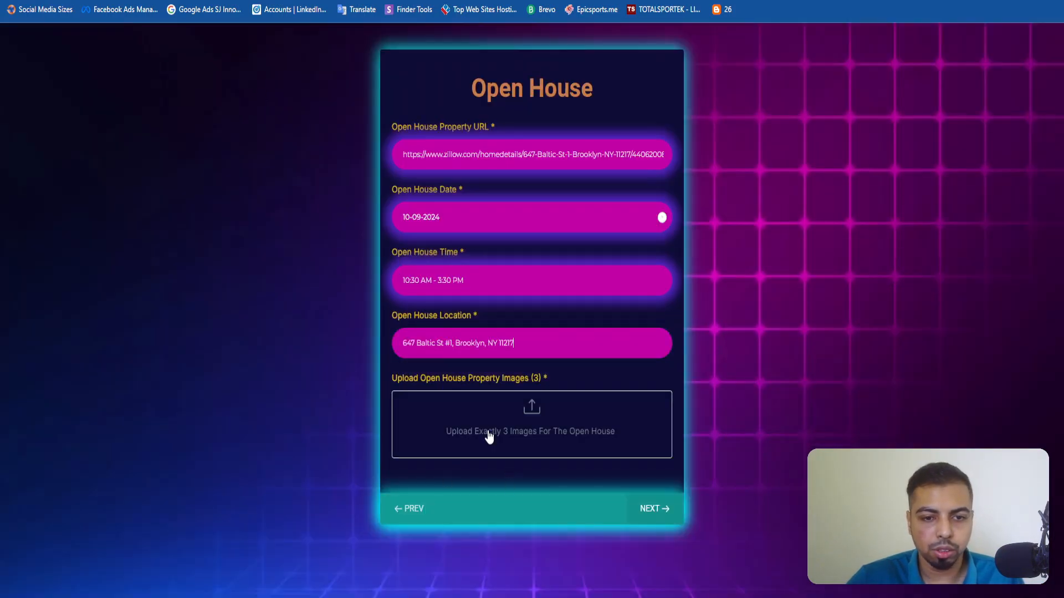
click(487, 420)
click(495, 249)
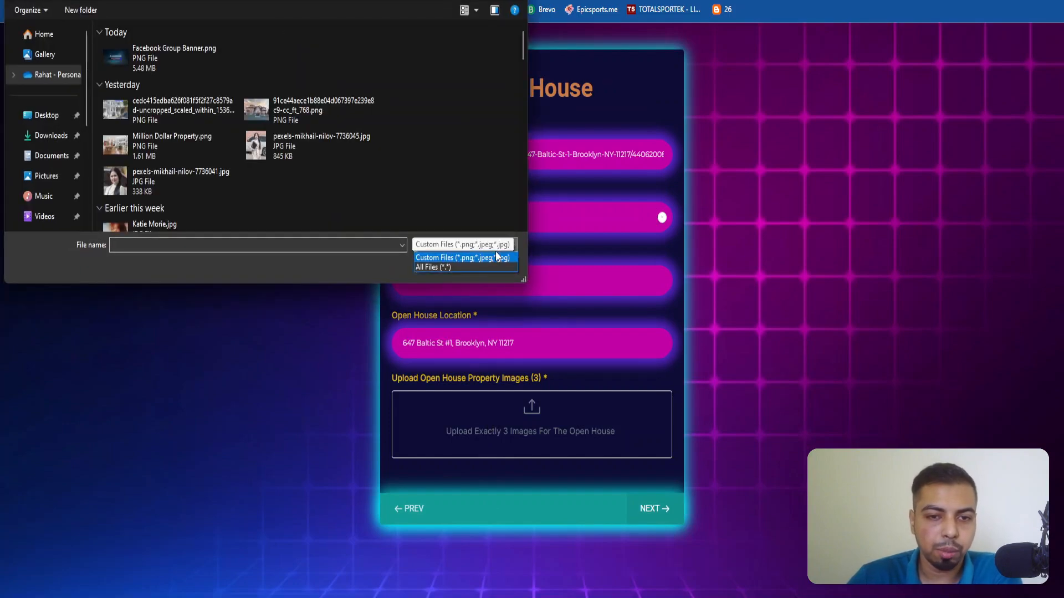
click(459, 355)
click(495, 266)
Switch to the Templates page of the Real Estate Social Media project and look through its creative templates.
key(ctrl+Tab)
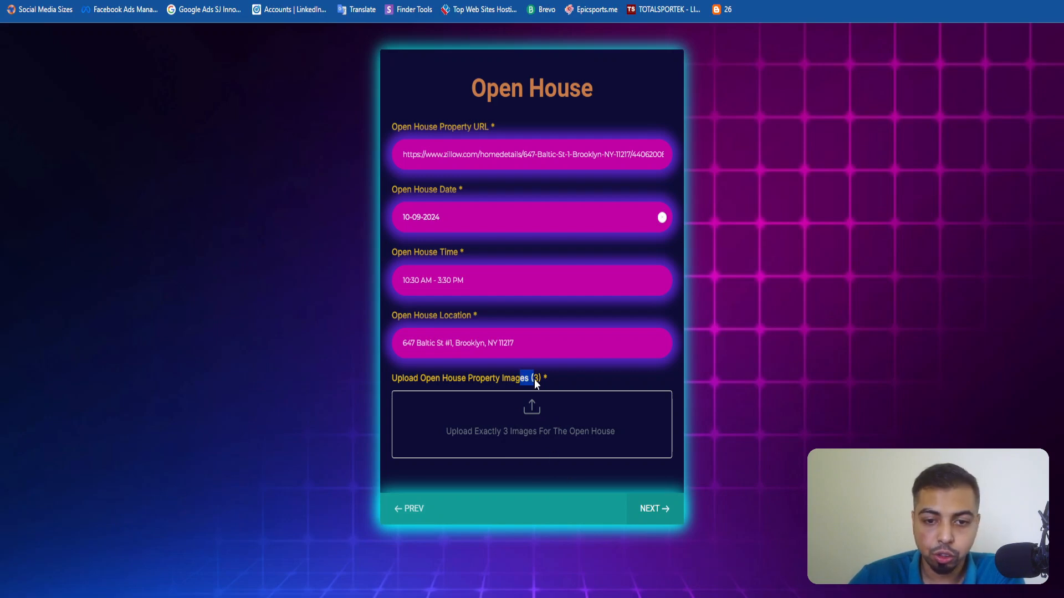
click(550, 380)
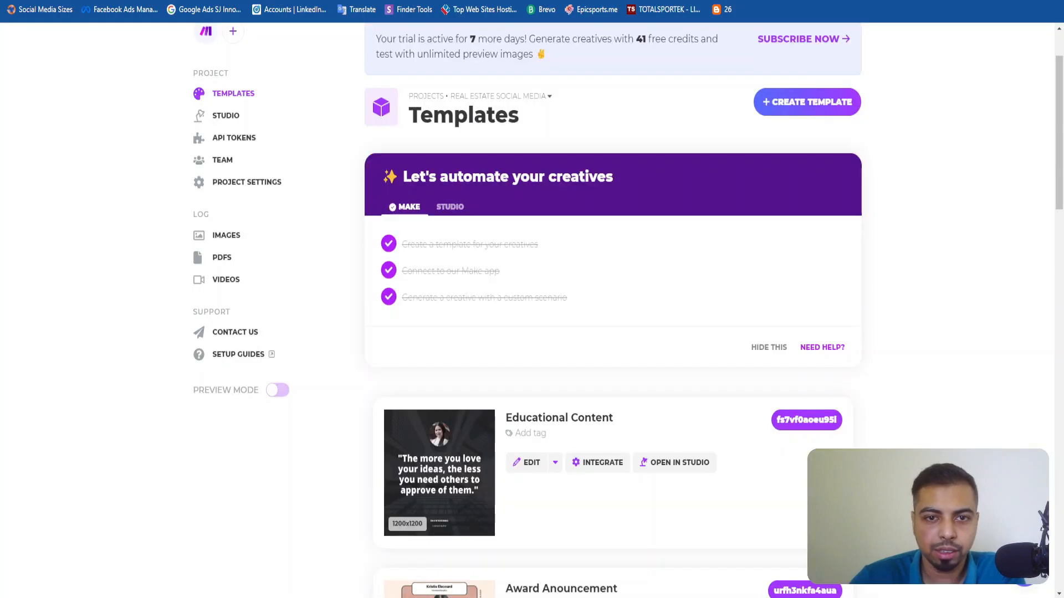
scroll(489, 400, down, 12)
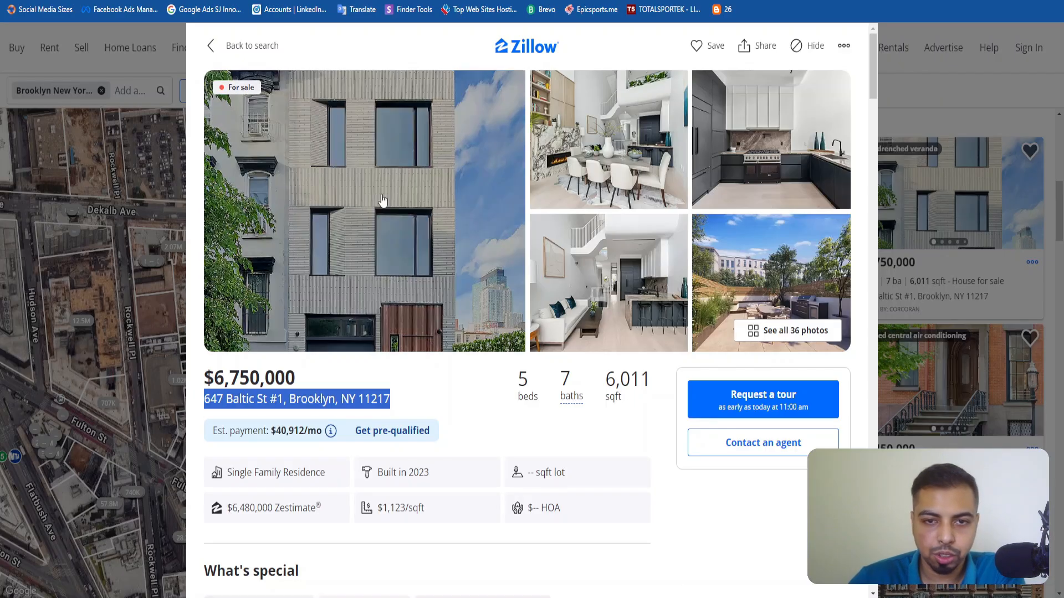
Open the Zillow listing's exterior photo and, from the full photo gallery, the dining room photo in new tabs.
right_click(386, 192)
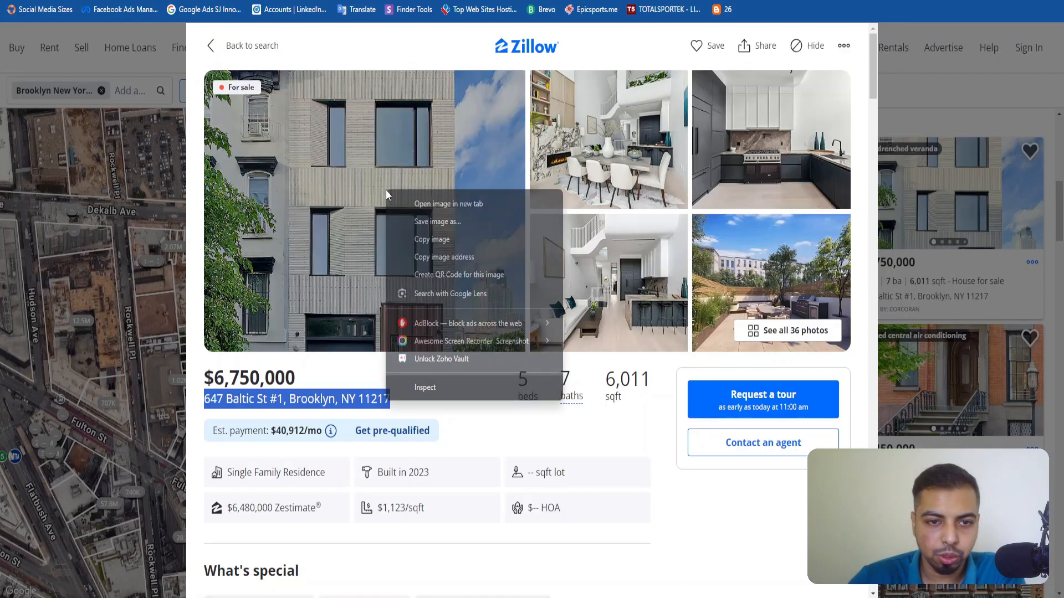
click(405, 201)
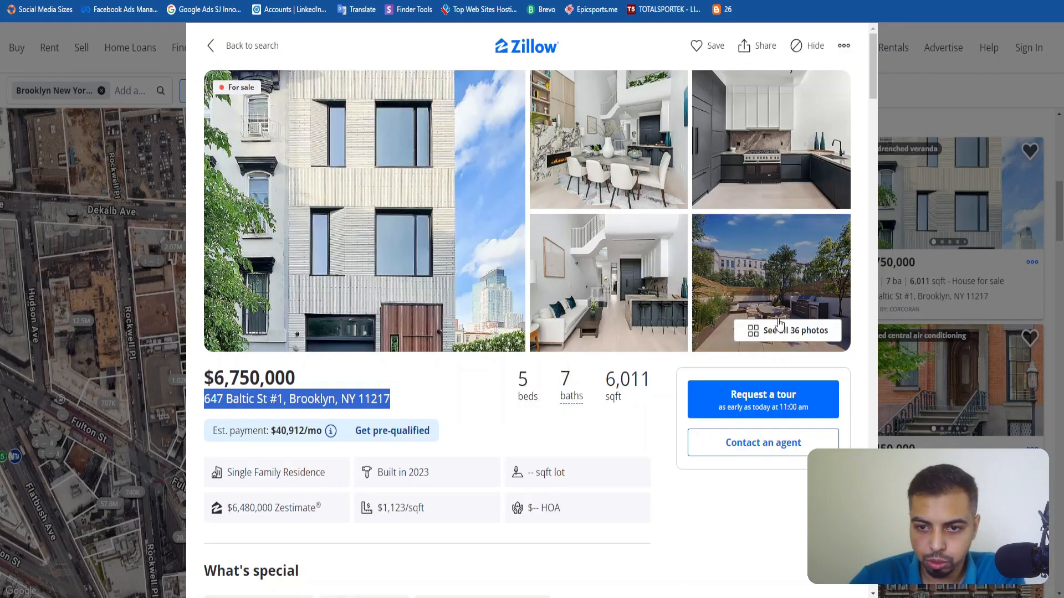
click(778, 331)
scroll(367, 332, down, 5)
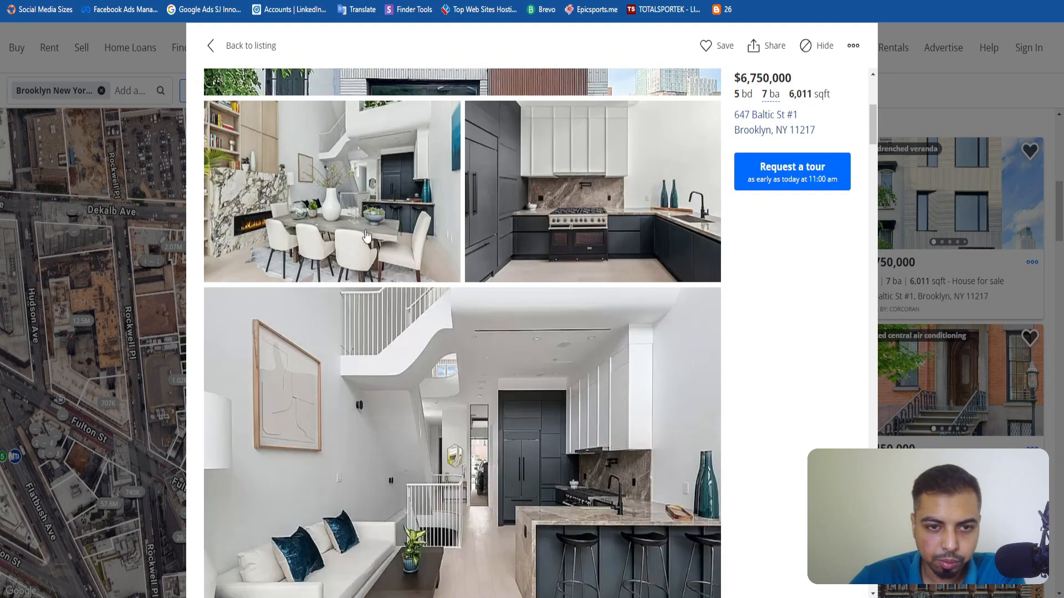
right_click(392, 210)
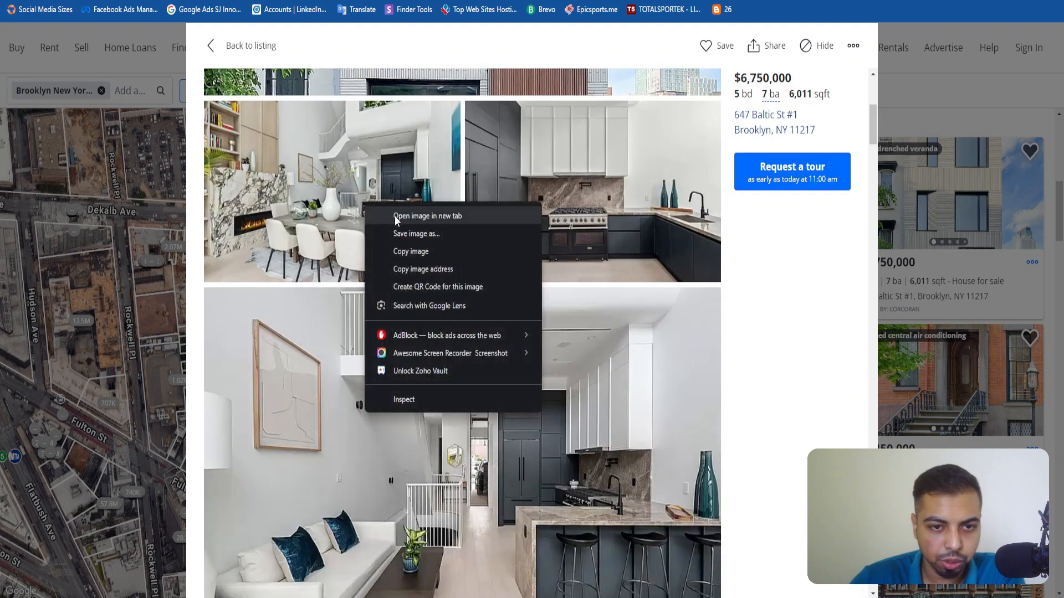
key(Escape)
Choose a third photo from the listing's gallery and open it in a new tab.
scroll(547, 339, down, 5)
scroll(547, 344, down, 3)
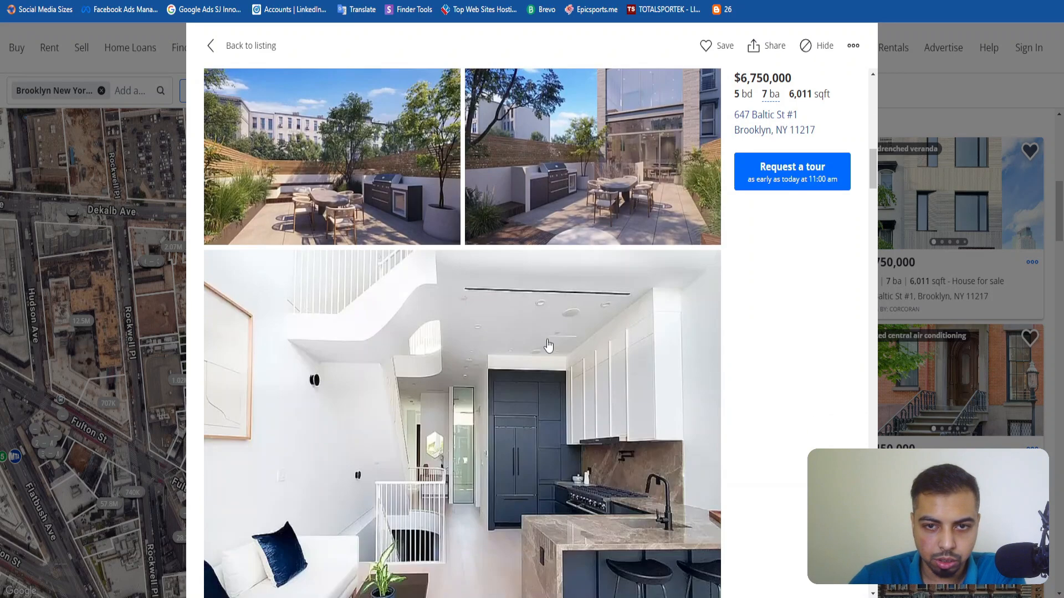
scroll(387, 279, up, 1)
scroll(387, 281, down, 1)
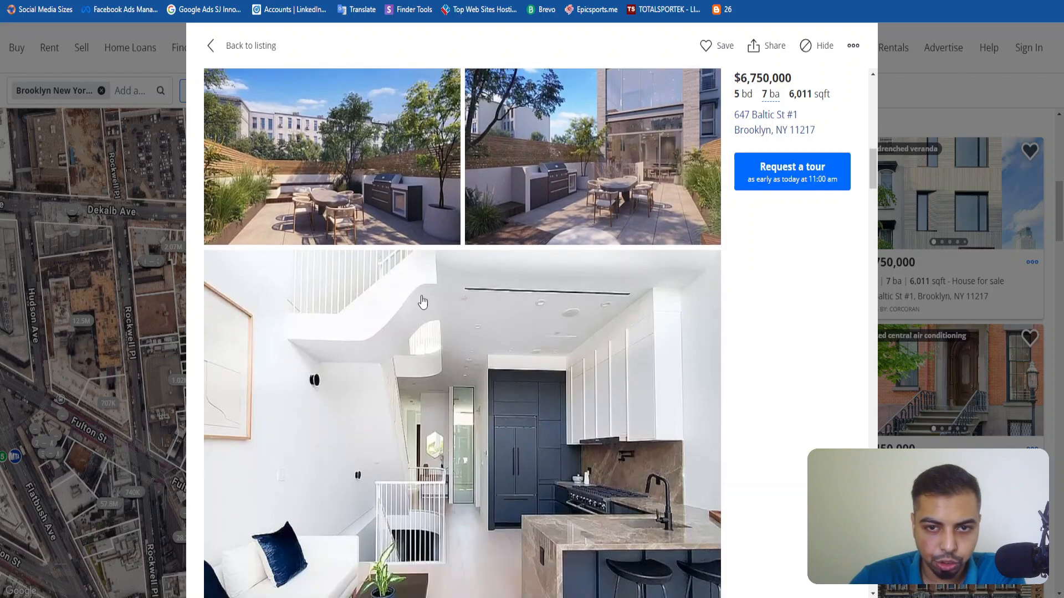
scroll(519, 314, up, 1)
scroll(554, 332, down, 5)
scroll(547, 351, down, 10)
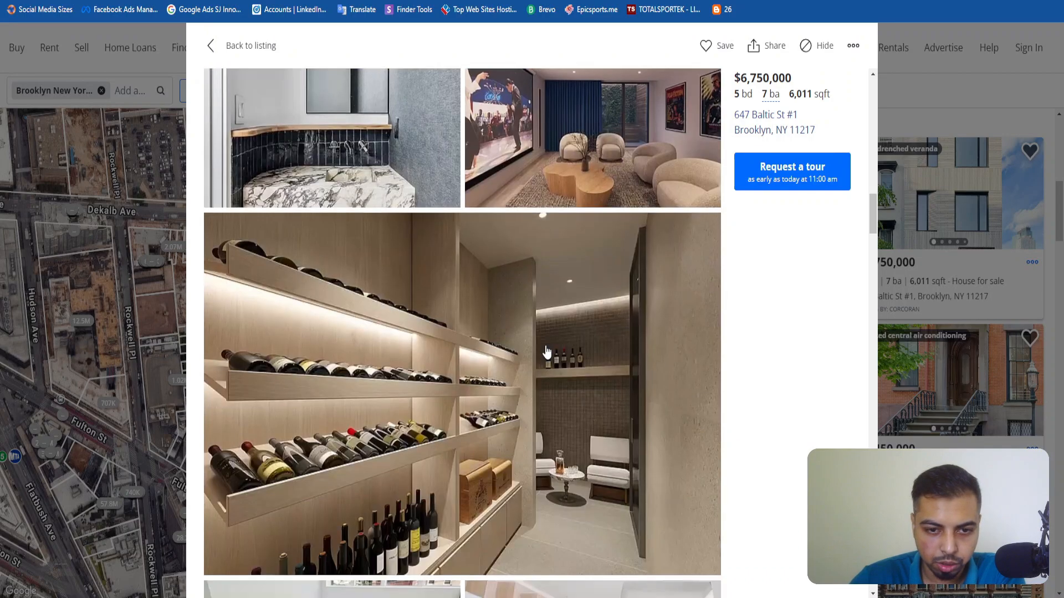
scroll(547, 352, down, 15)
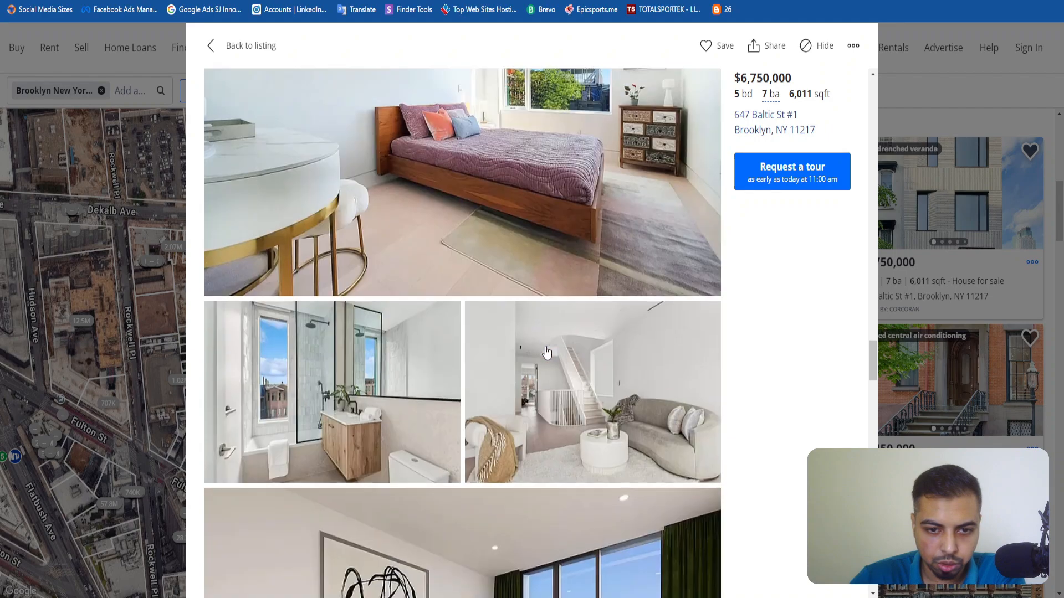
scroll(546, 353, up, 12)
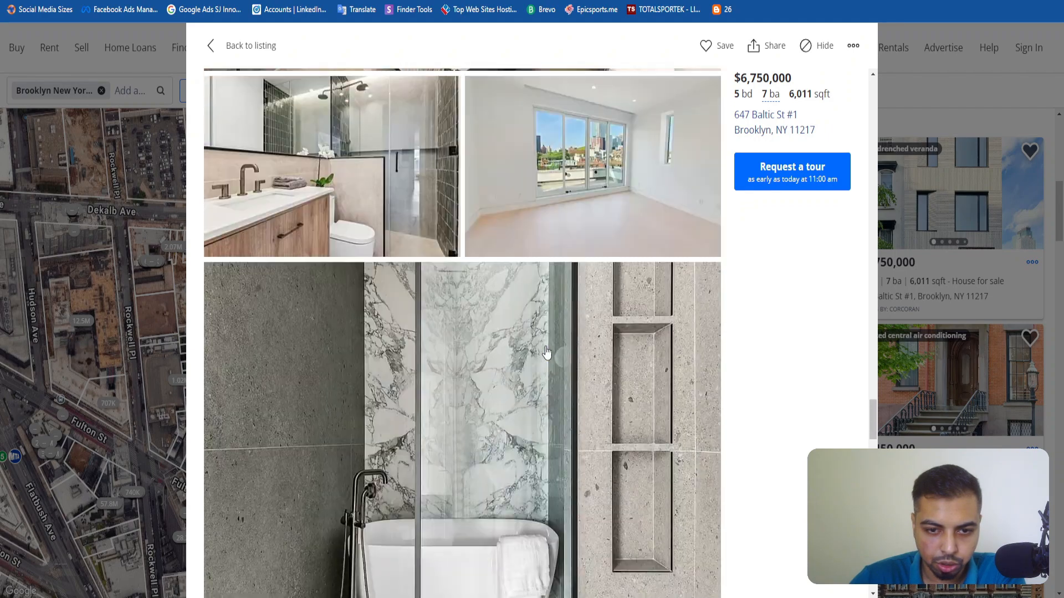
scroll(547, 353, down, 20)
scroll(548, 353, up, 4)
scroll(548, 353, down, 5)
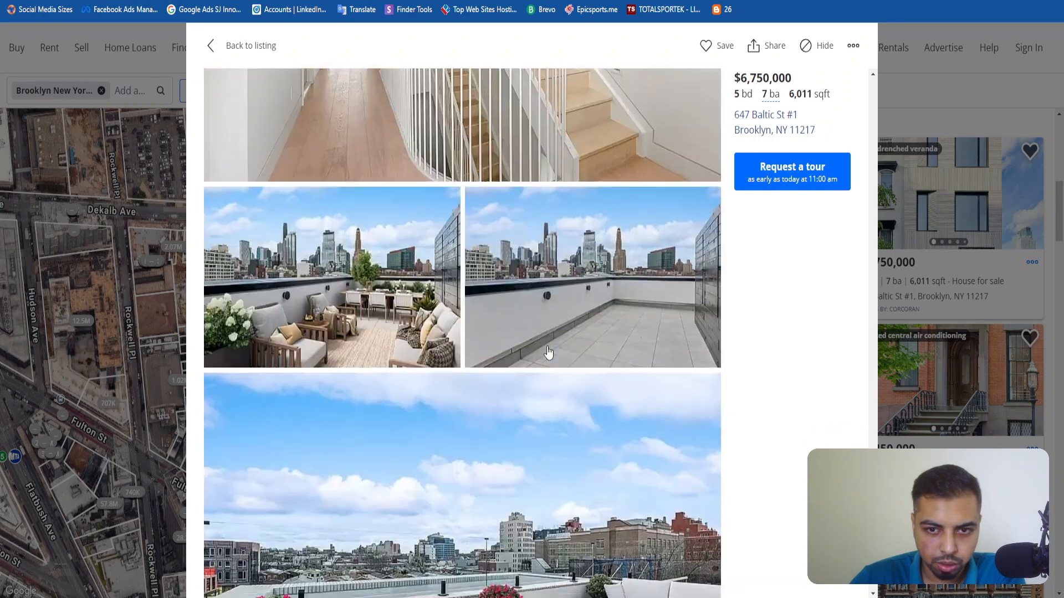
scroll(549, 352, up, 14)
scroll(549, 352, up, 15)
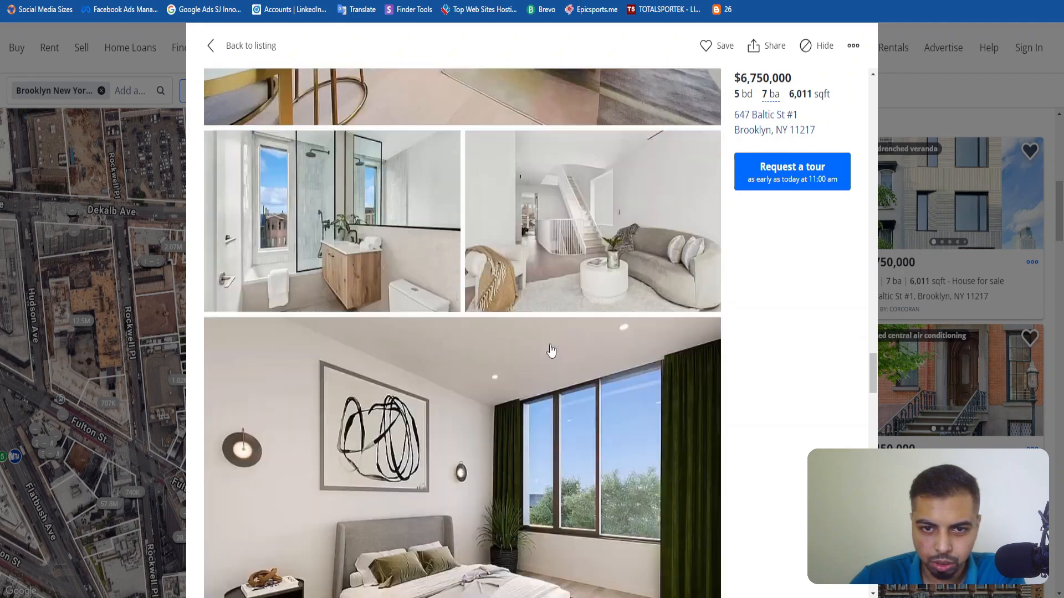
scroll(552, 350, up, 18)
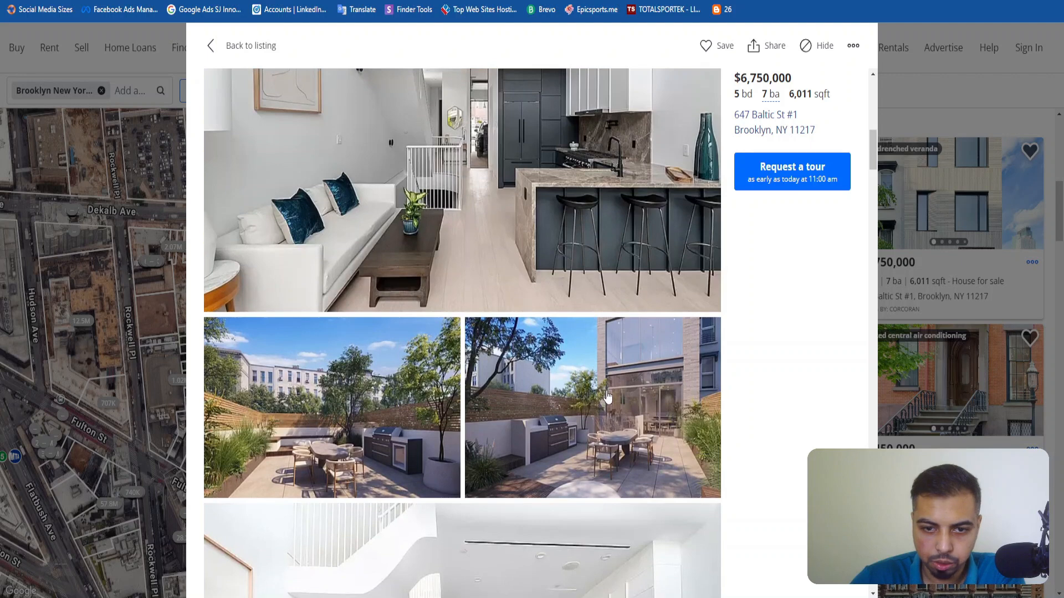
right_click(604, 179)
click(660, 245)
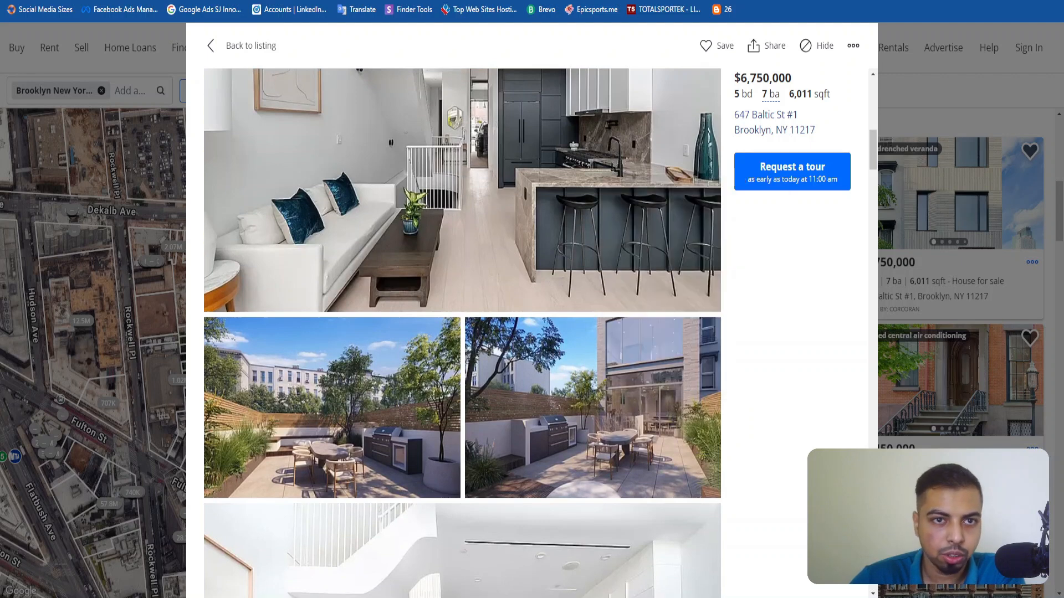
Save the listing's exterior photo from its own tab as a WEBP file named Property Image.
key(ctrl+Tab)
key(ctrl+Tab)
key(ctrl+Tab)
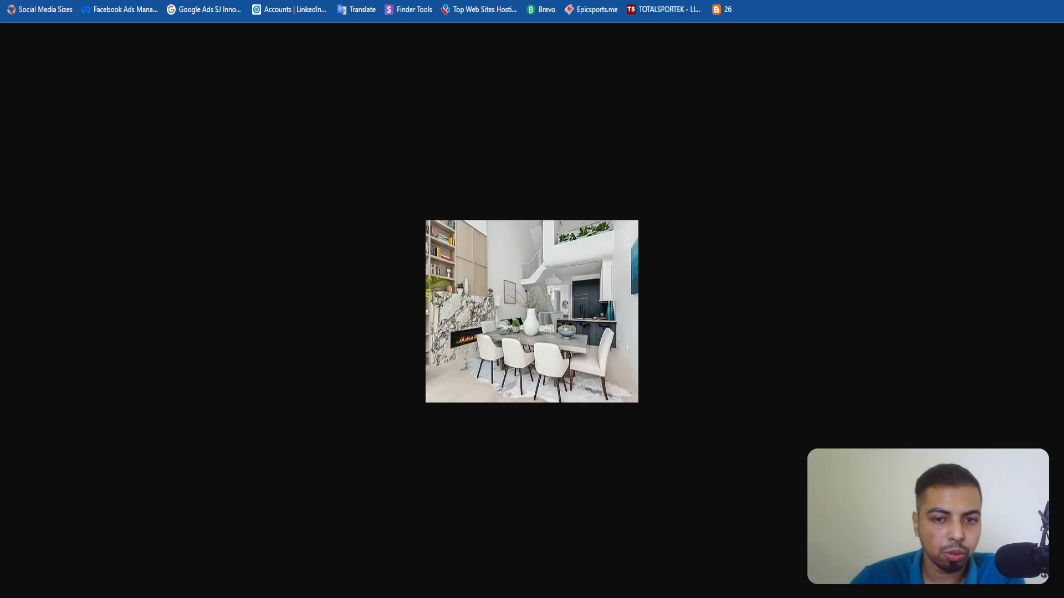
right_click(456, 255)
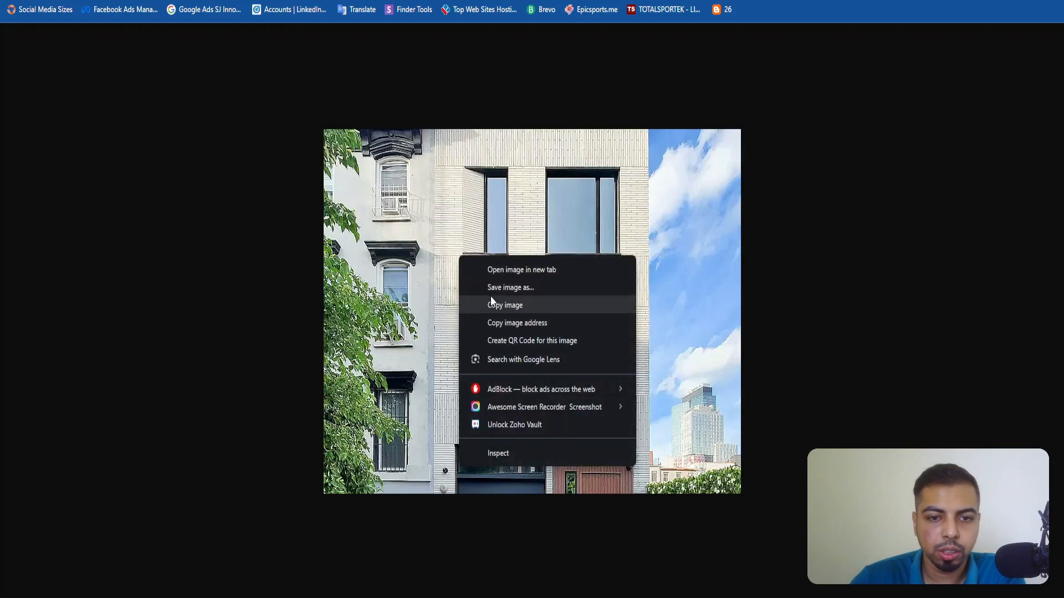
click(488, 285)
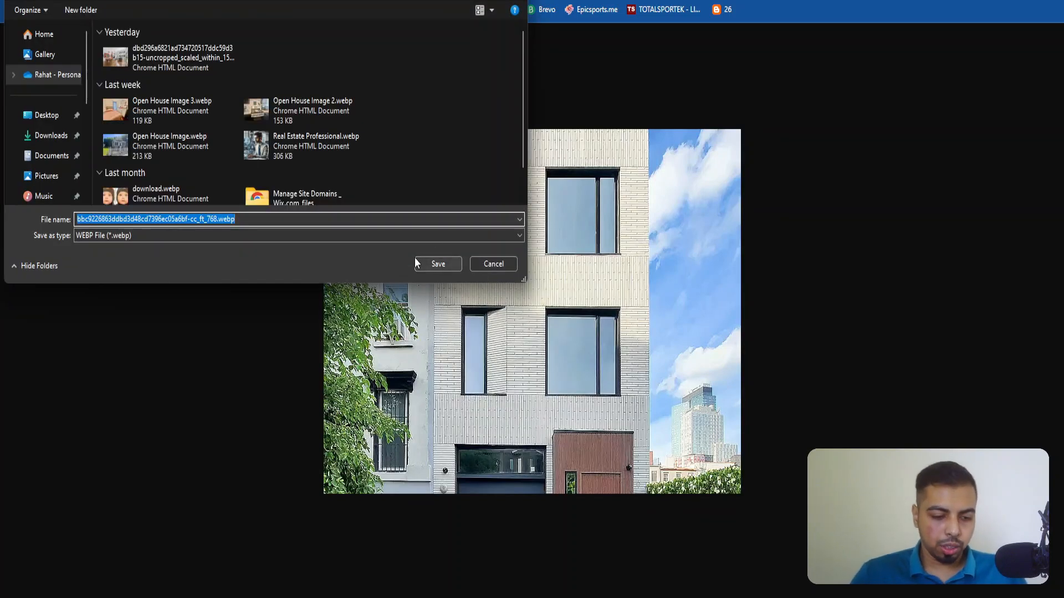
text(Image)
key(ctrl+a)
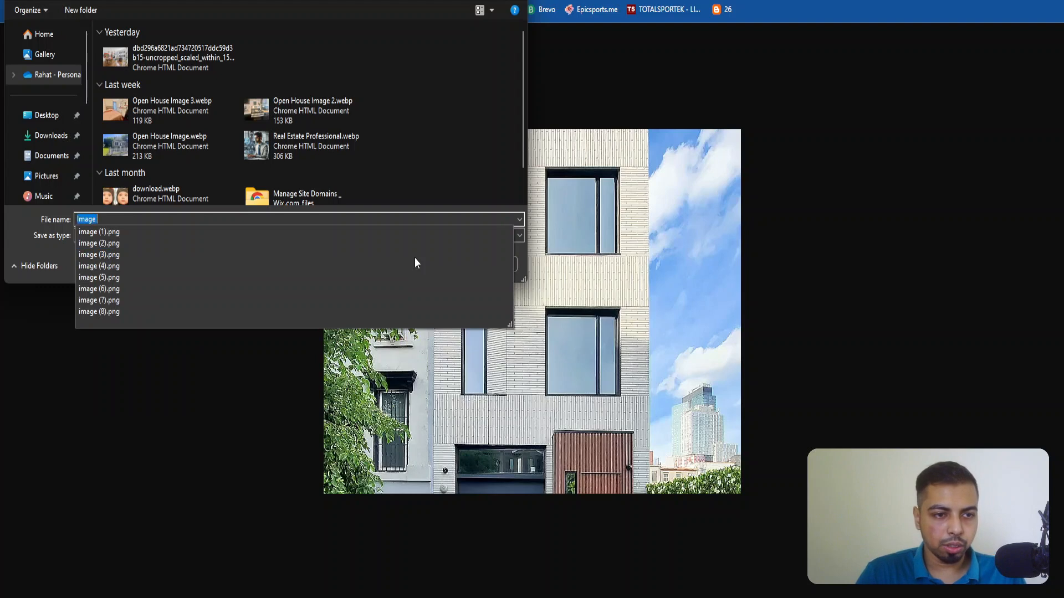
text(R)
key(BackSpace)
text(Proper)
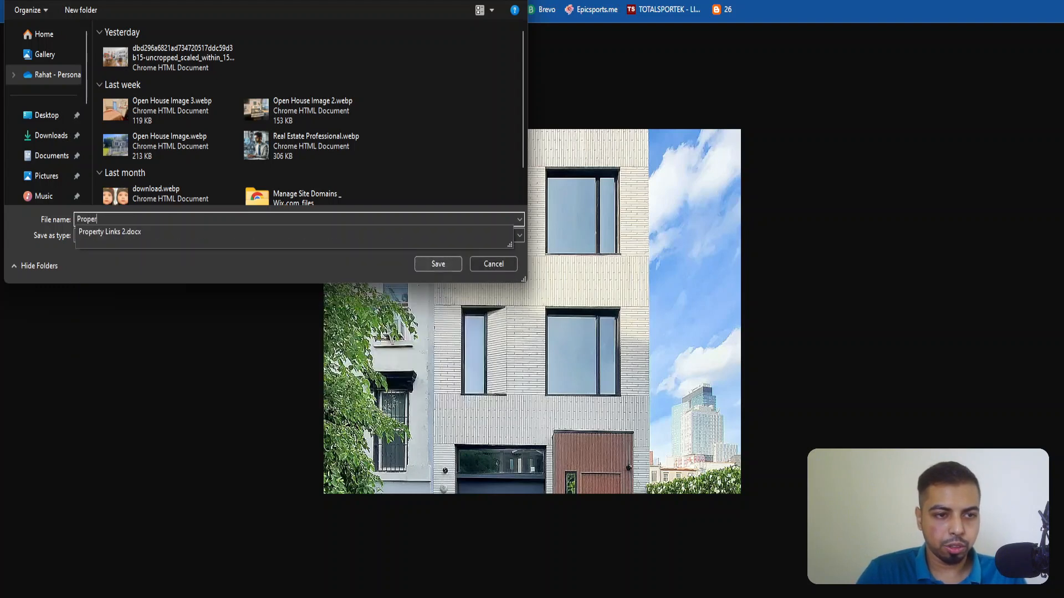
text(ty l)
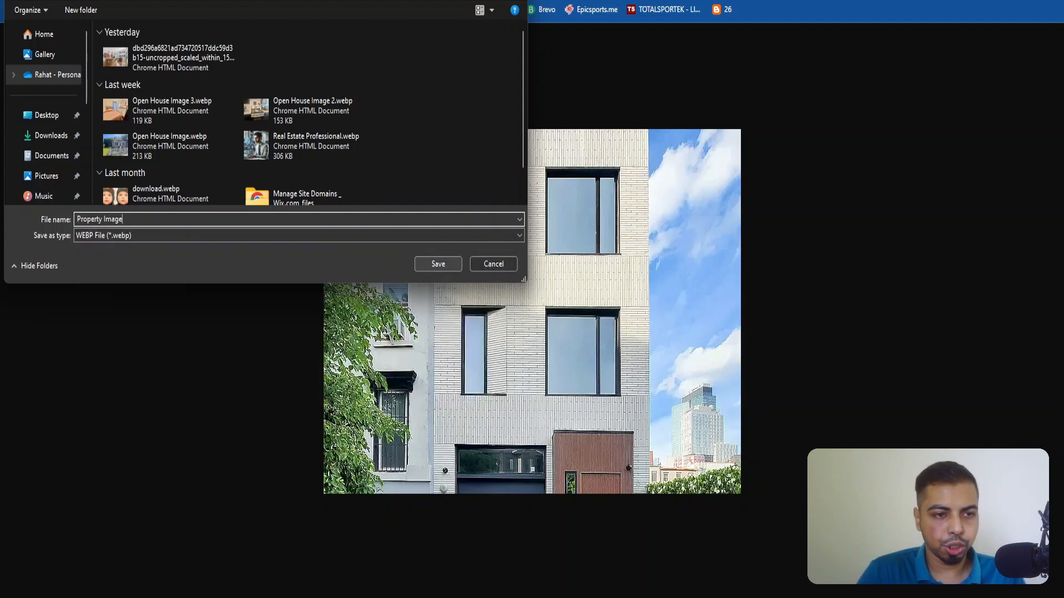
key(Return)
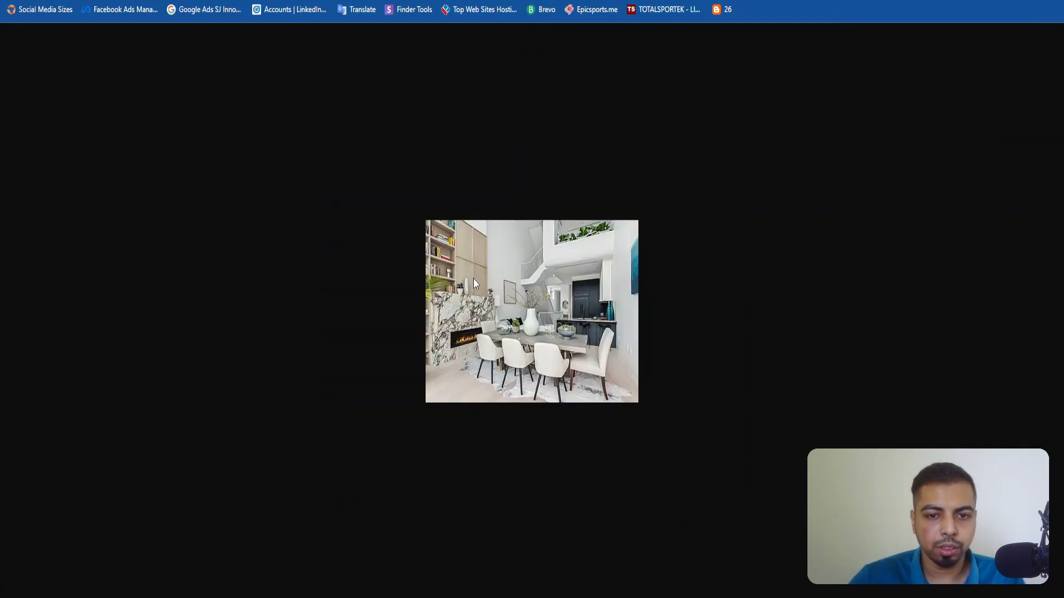
right_click(475, 284)
click(496, 303)
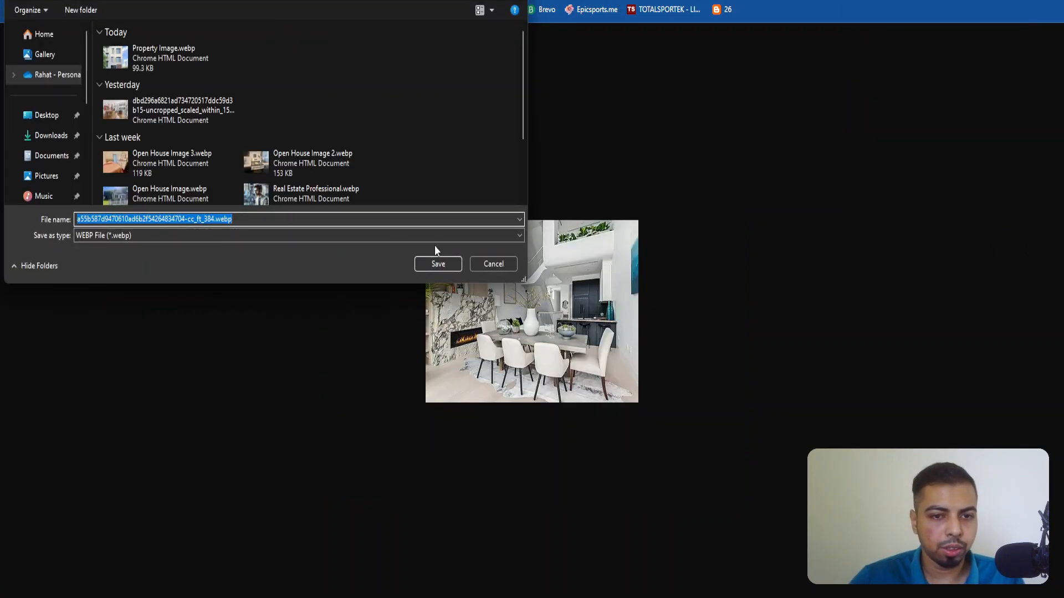
click(492, 265)
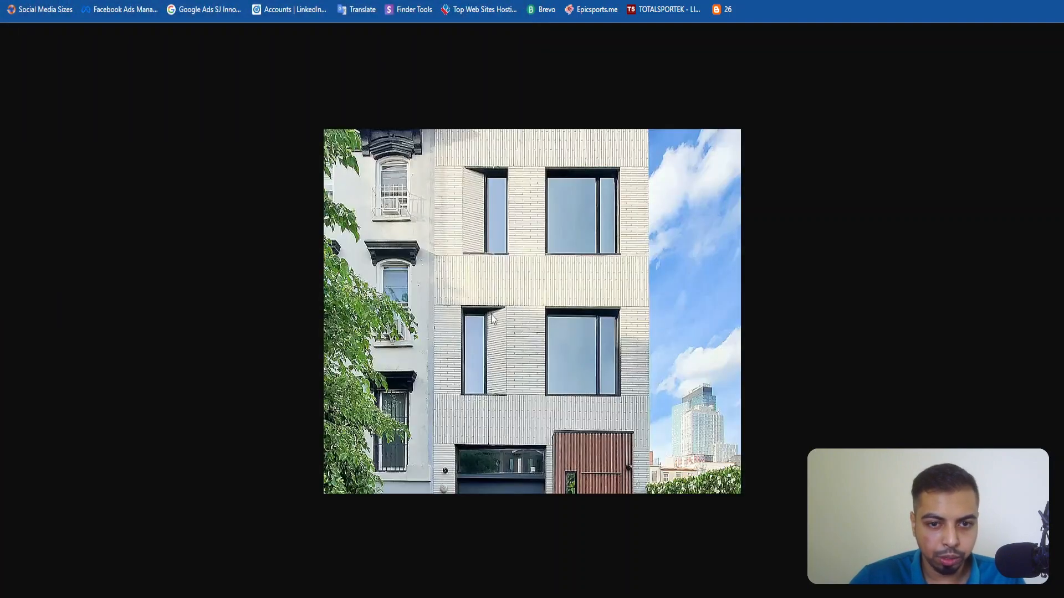
Save the exterior photo again under the file name Property Image 1.png.
right_click(487, 275)
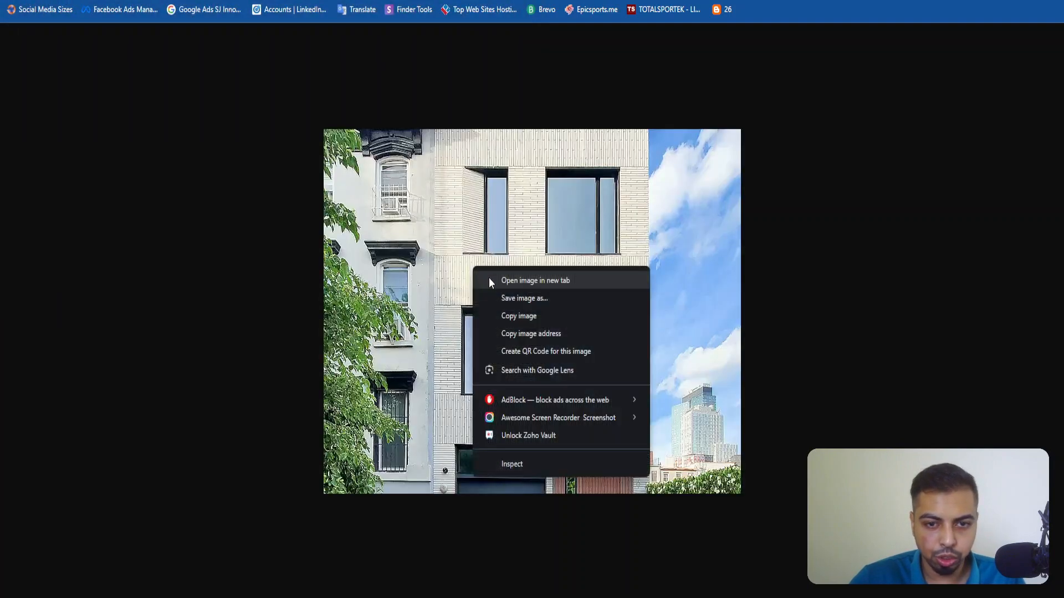
click(504, 298)
click(247, 220)
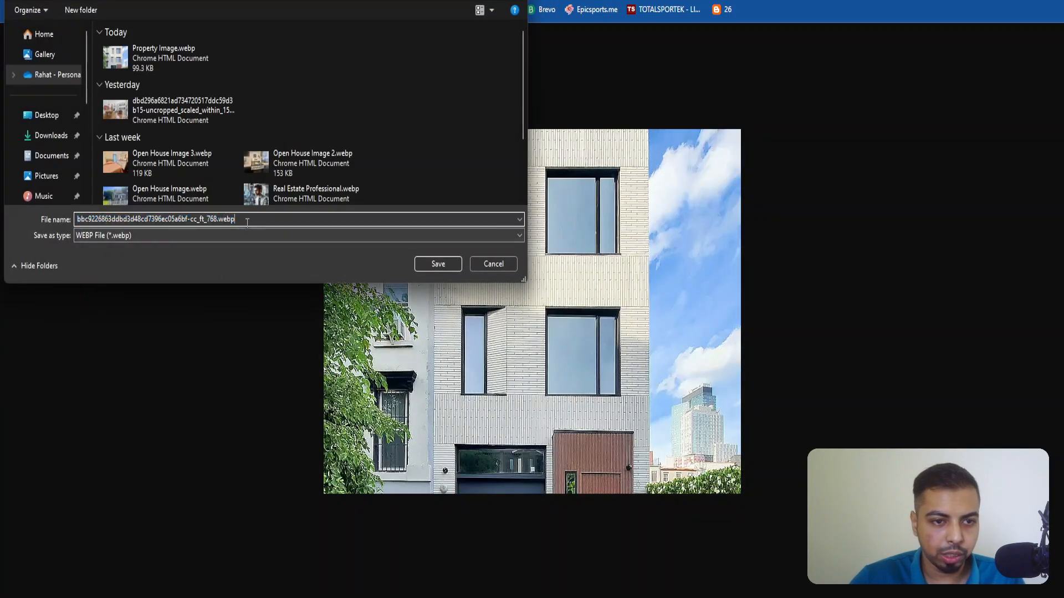
double_click(251, 224)
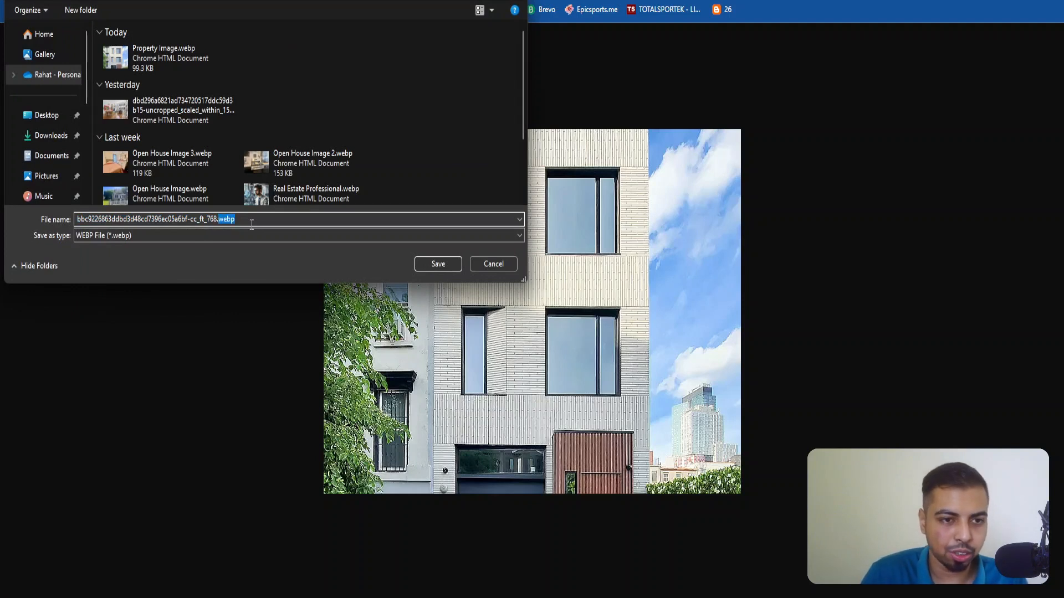
text(p)
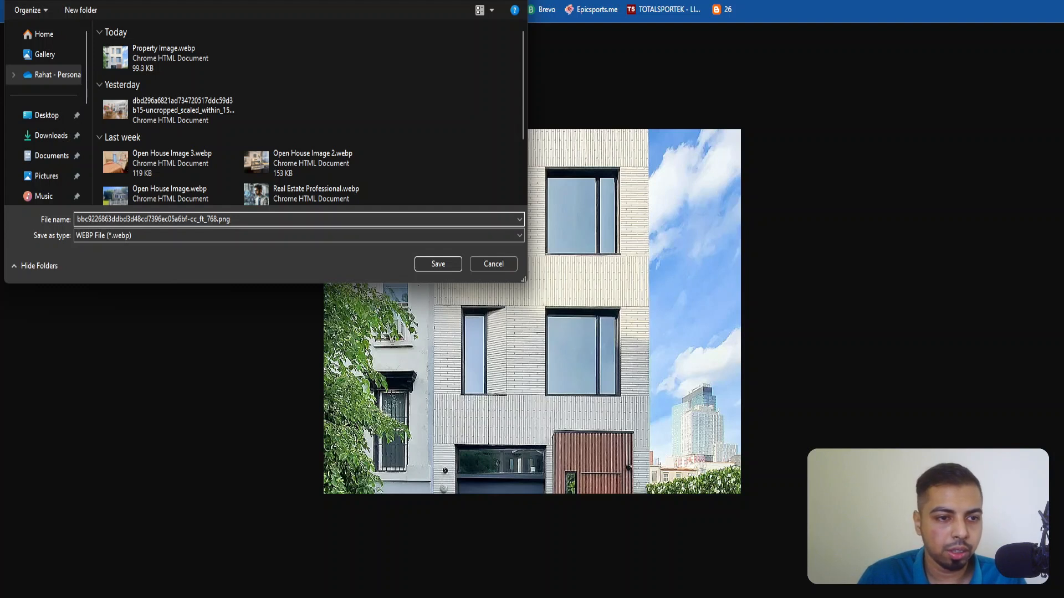
key(shift+Home)
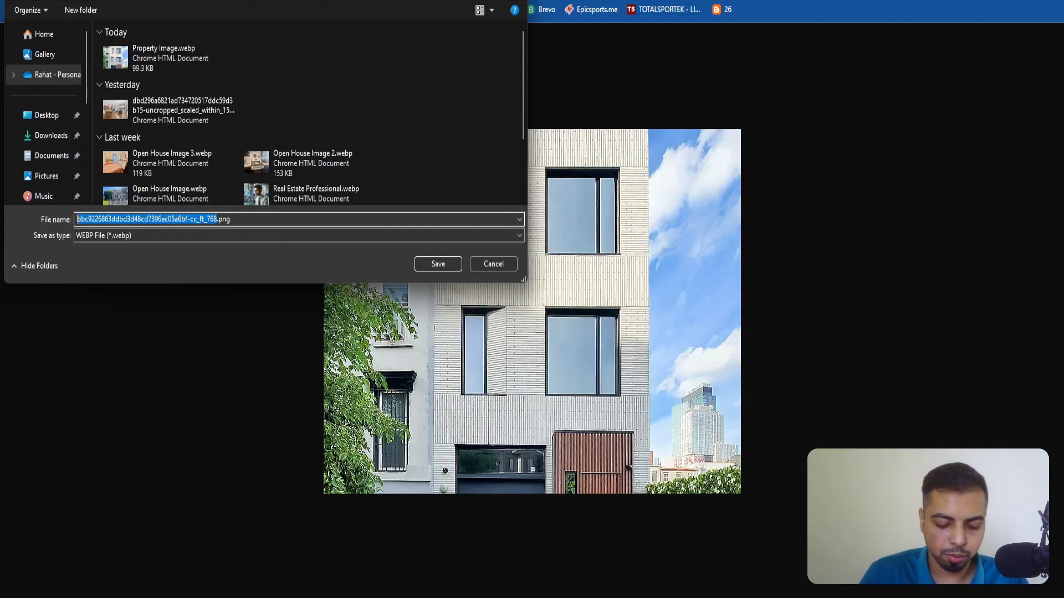
text(Prpoperty Image 1)
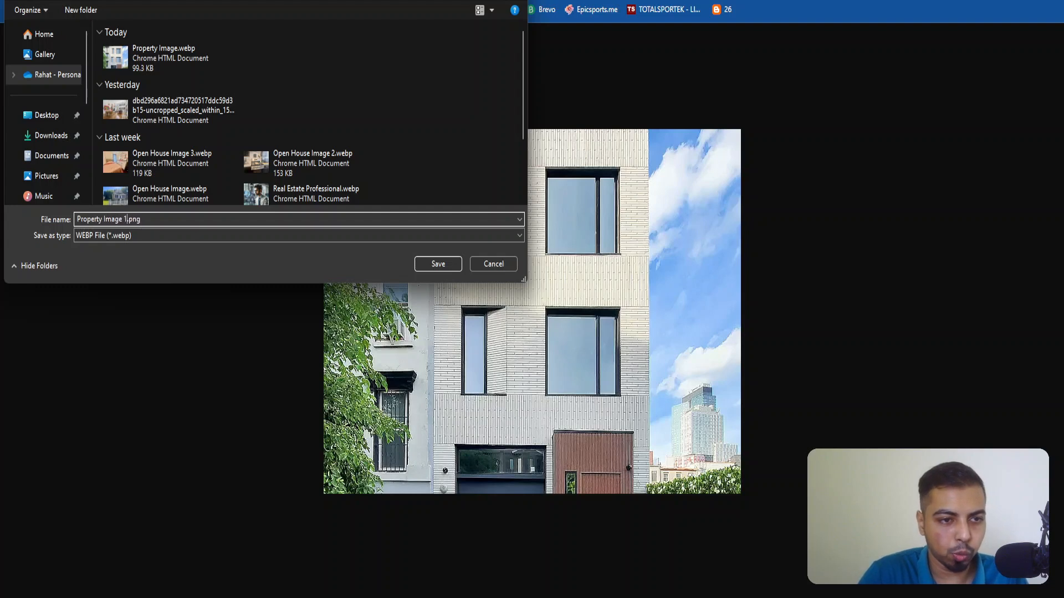
key(Return)
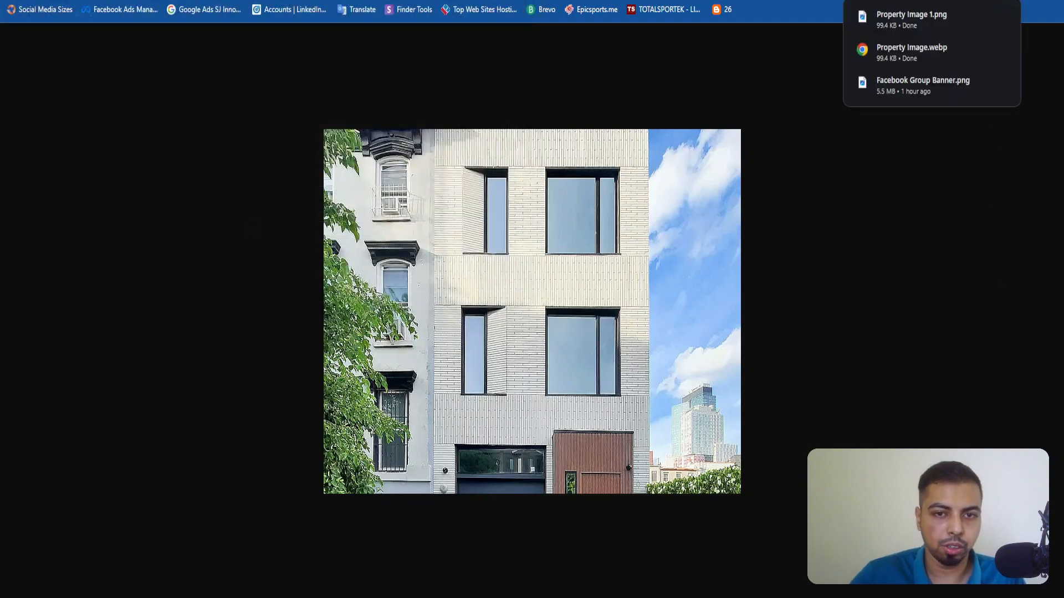
Save the dining room photo as a WEBP file named Property Image 2.
key(ctrl+Tab)
right_click(516, 314)
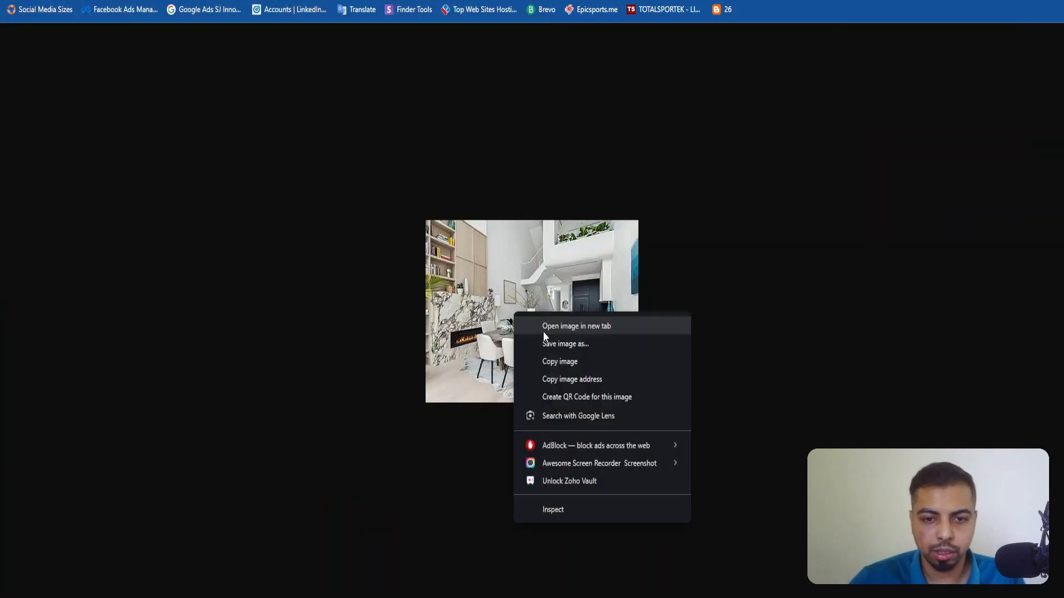
click(550, 344)
text(P)
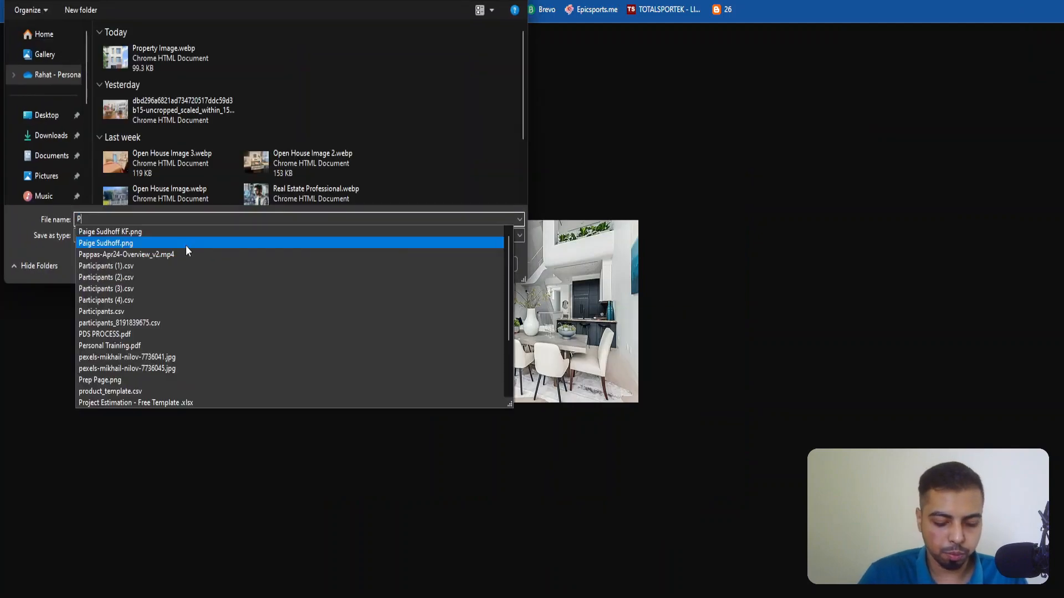
text(roperty Image 2)
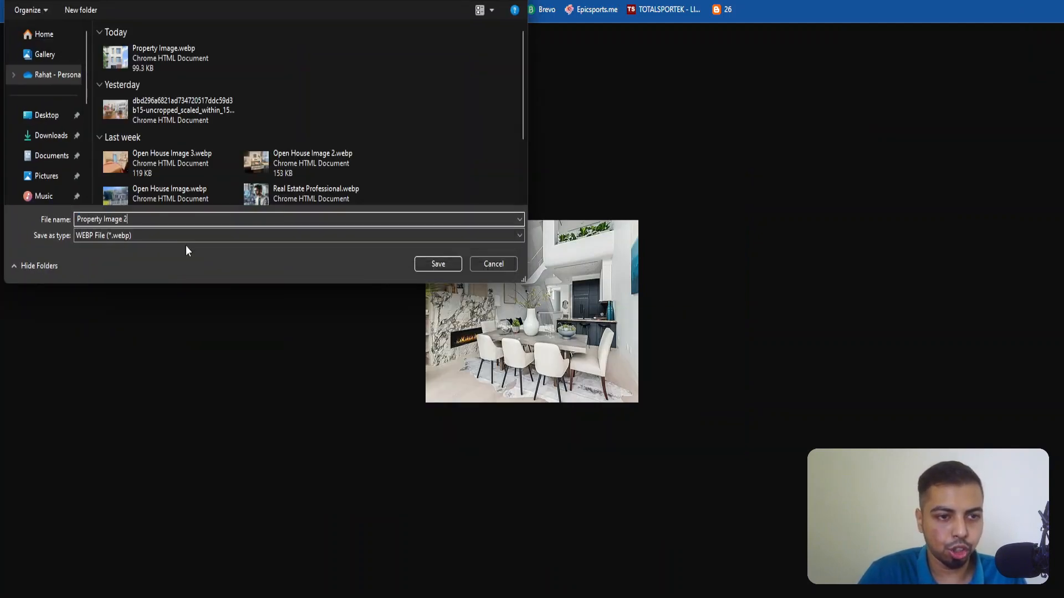
key(Return)
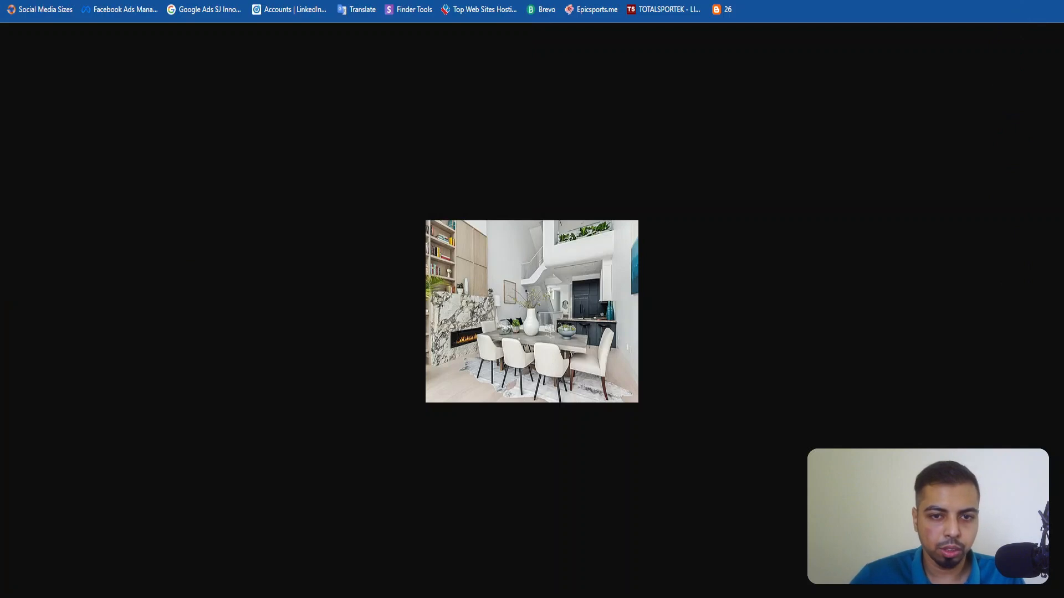
Save the dining room photo again under the file name Property Image 2.png.
right_click(510, 277)
click(532, 309)
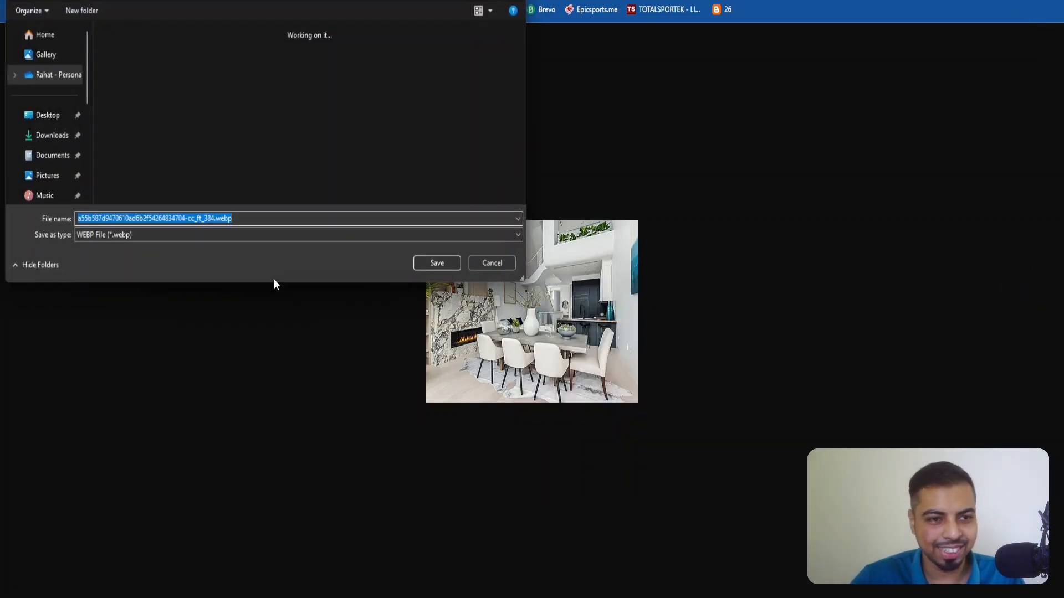
text(Prope)
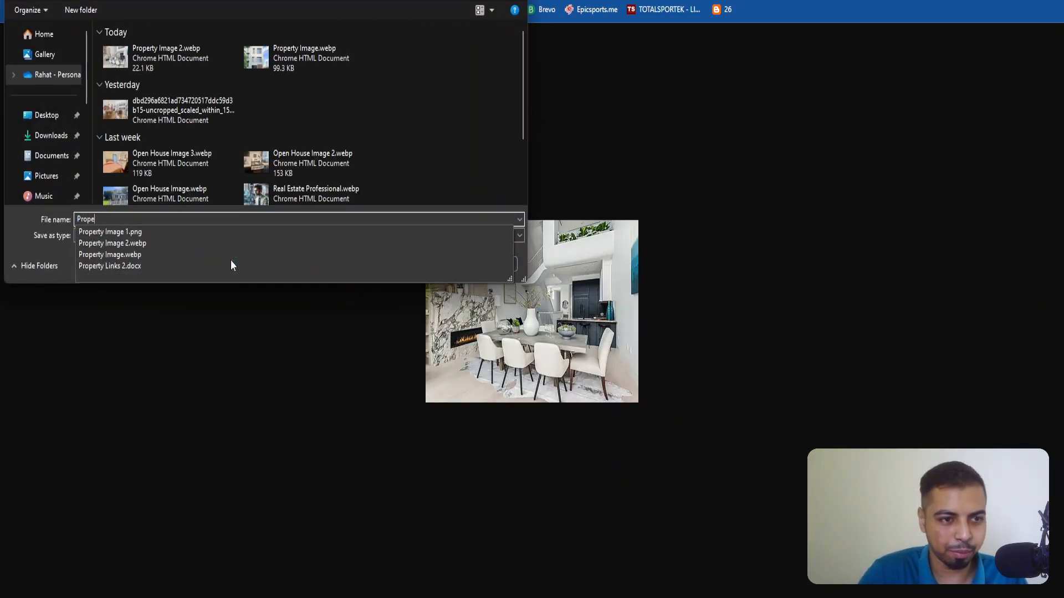
text(rty Image 2)
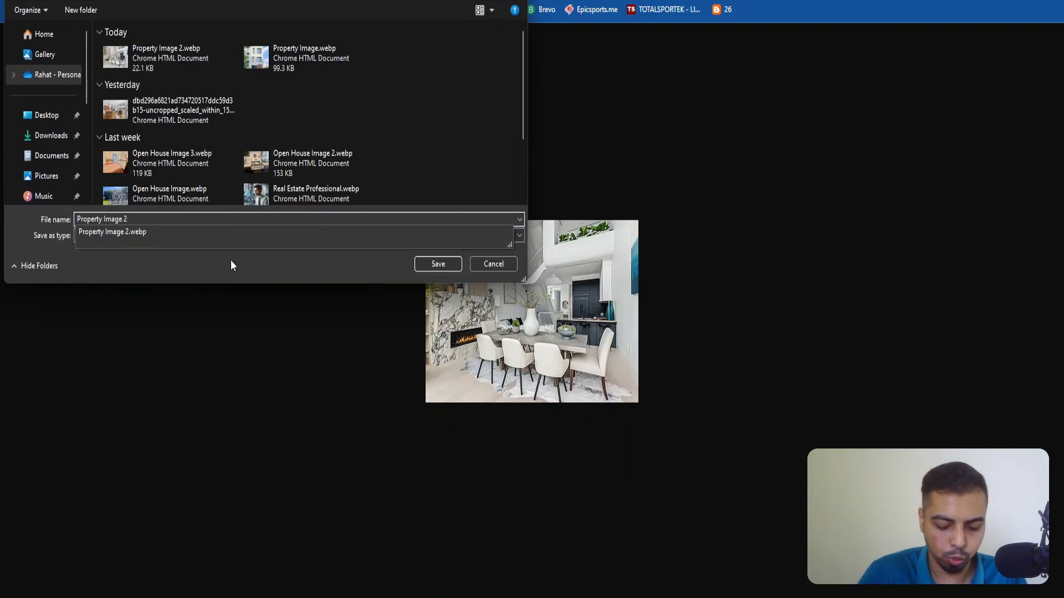
text(.png)
key(Return)
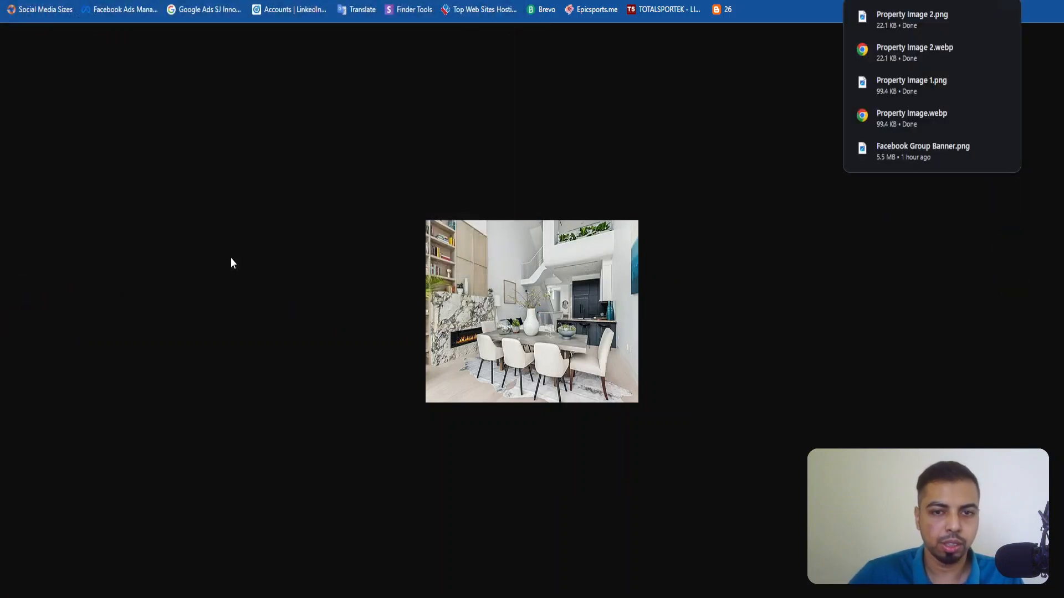
Save the patio photo under the file name Property Image 3.png.
key(ctrl+Tab)
right_click(535, 325)
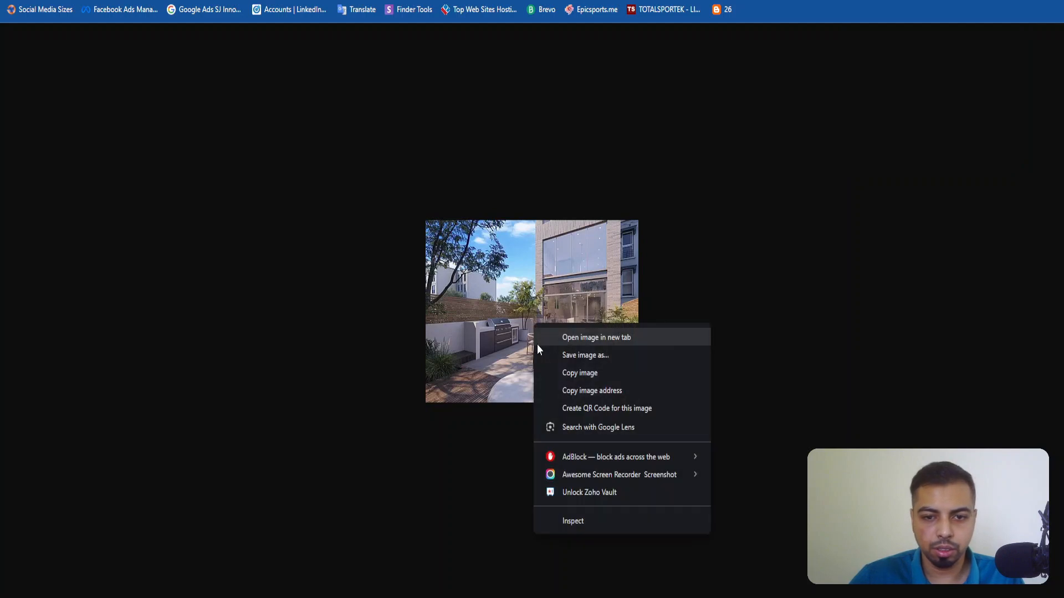
click(542, 355)
text(Proper)
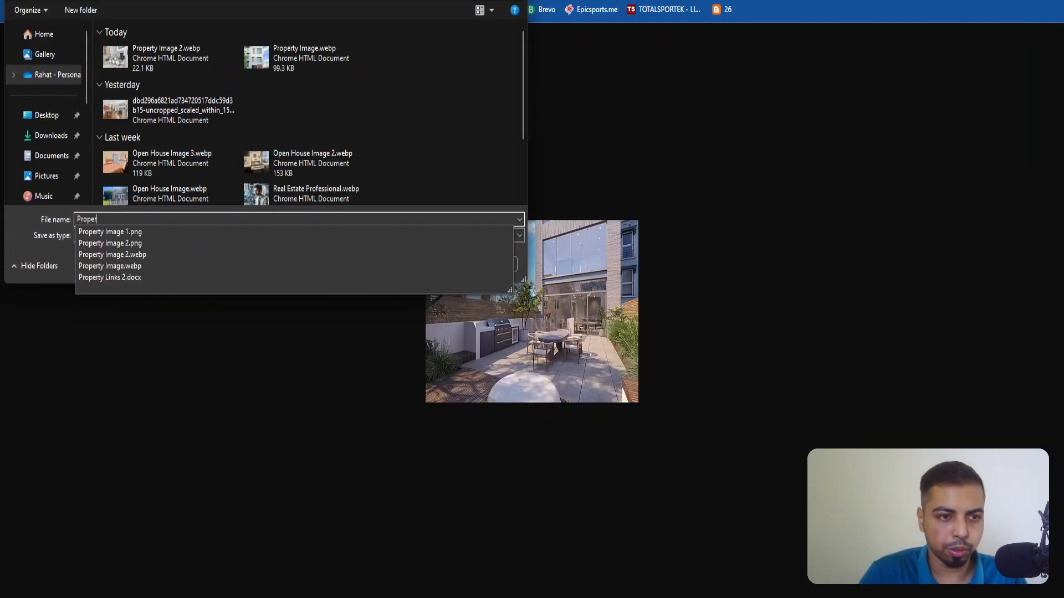
text(ty Image 3)
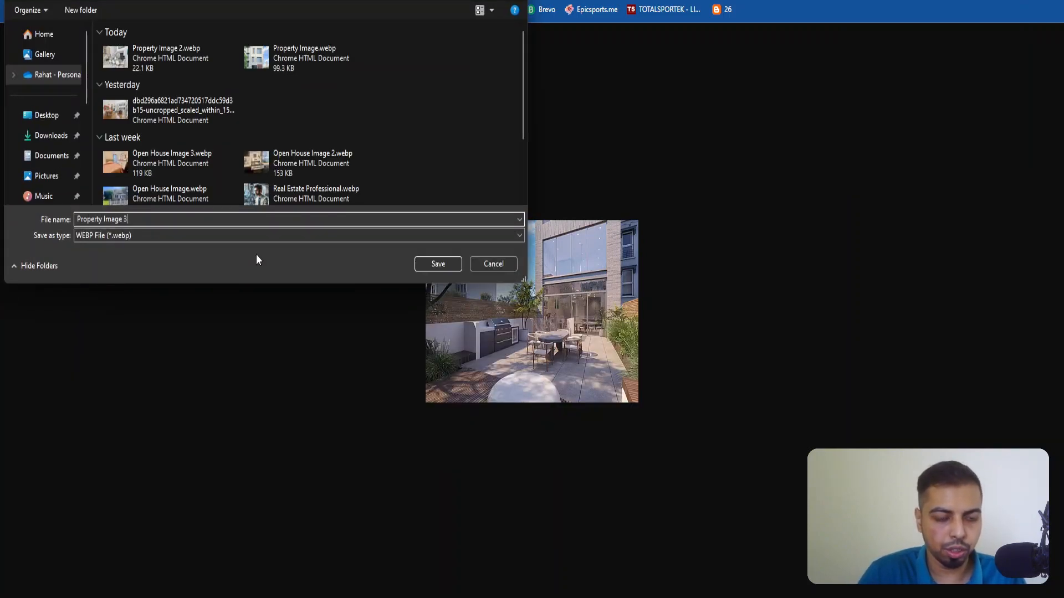
text(.png)
key(Return)
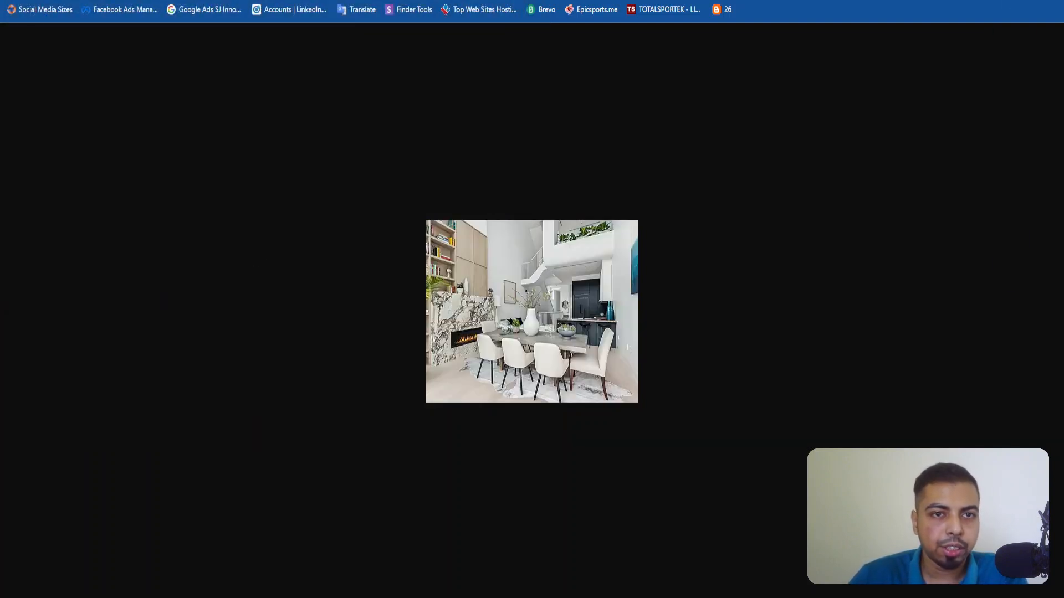
Return to the Open House form and upload Property Image 1.png, Property Image 2.png and Property Image 3.png as the property images.
key(Escape)
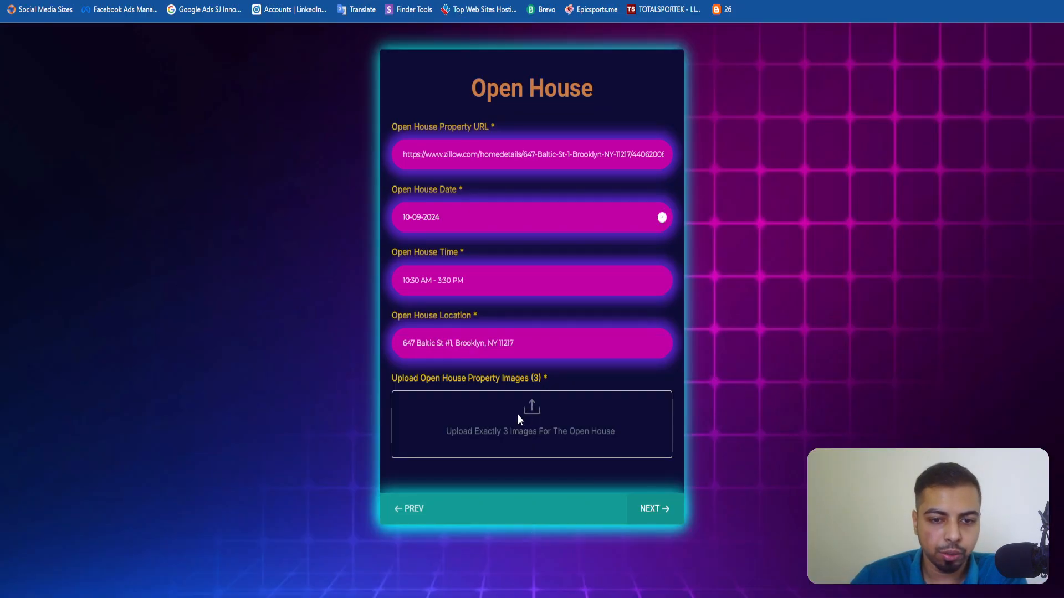
click(520, 420)
click(157, 62)
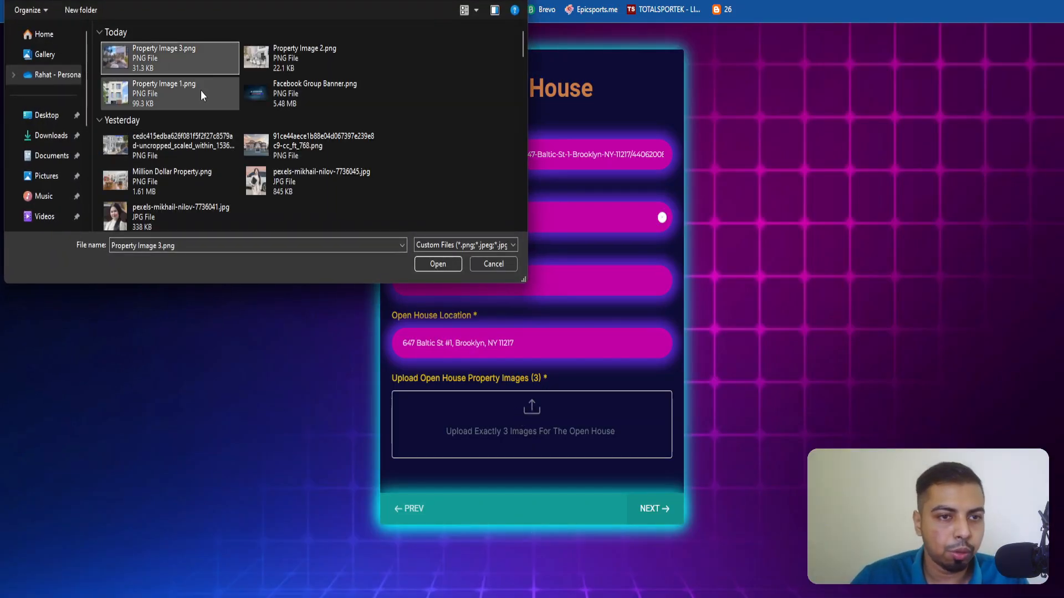
shift+click(183, 86)
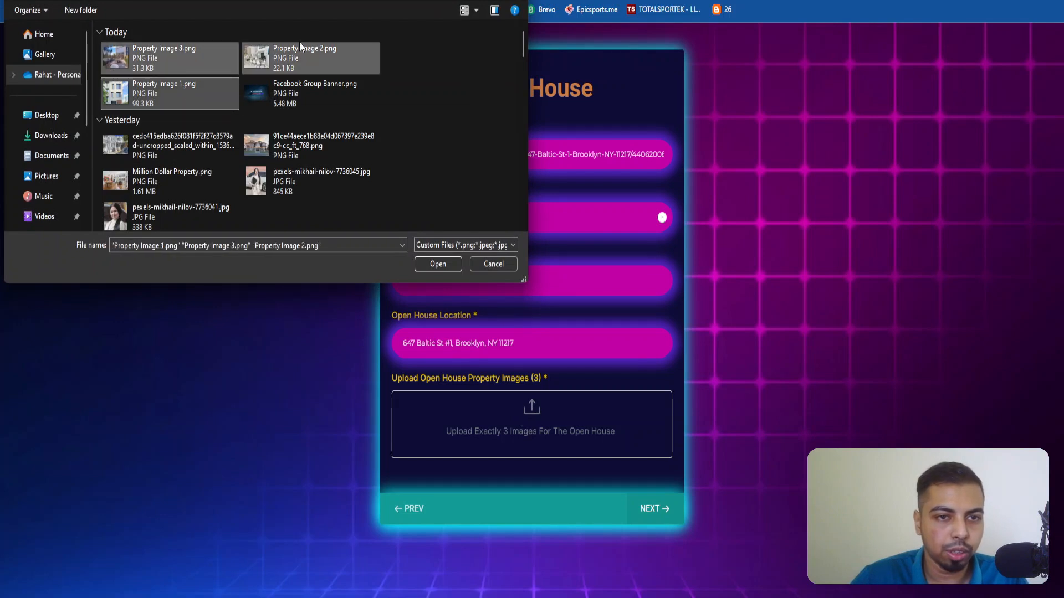
click(437, 264)
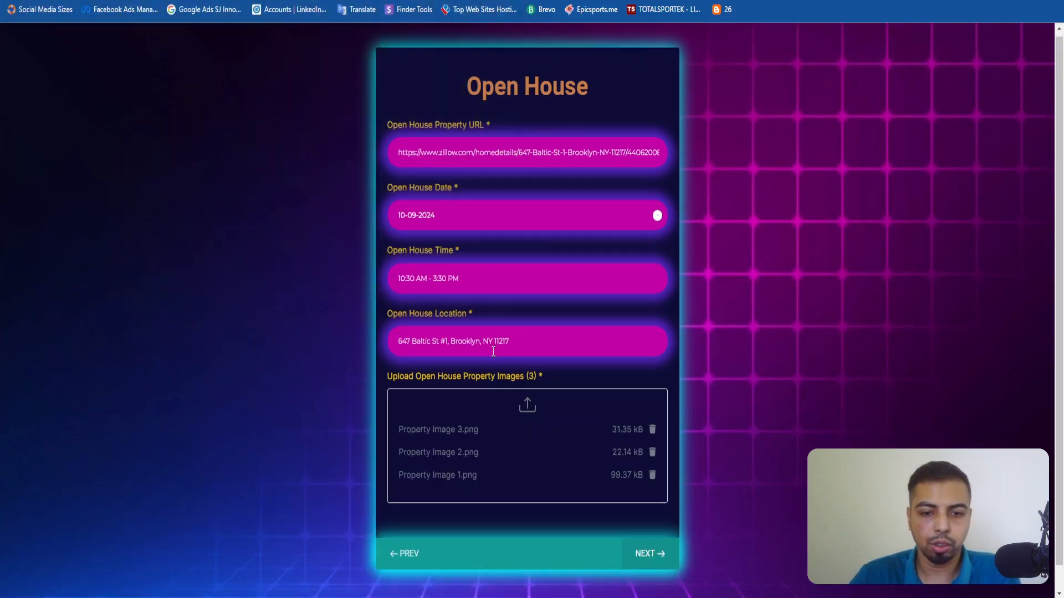
Advance past the completed Open House page and submit the content request.
scroll(648, 521, down, 1)
click(649, 522)
click(637, 237)
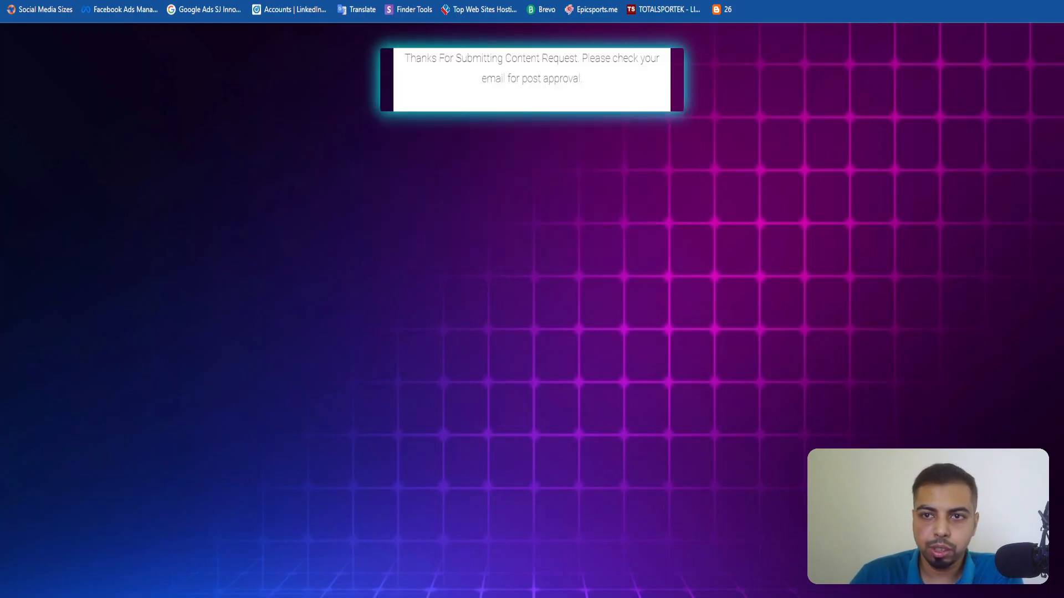
Switch to the Real Estate Social Media Automation scenario in Make and leave the earlier run's log for the scenario's diagram overview.
click(673, 0)
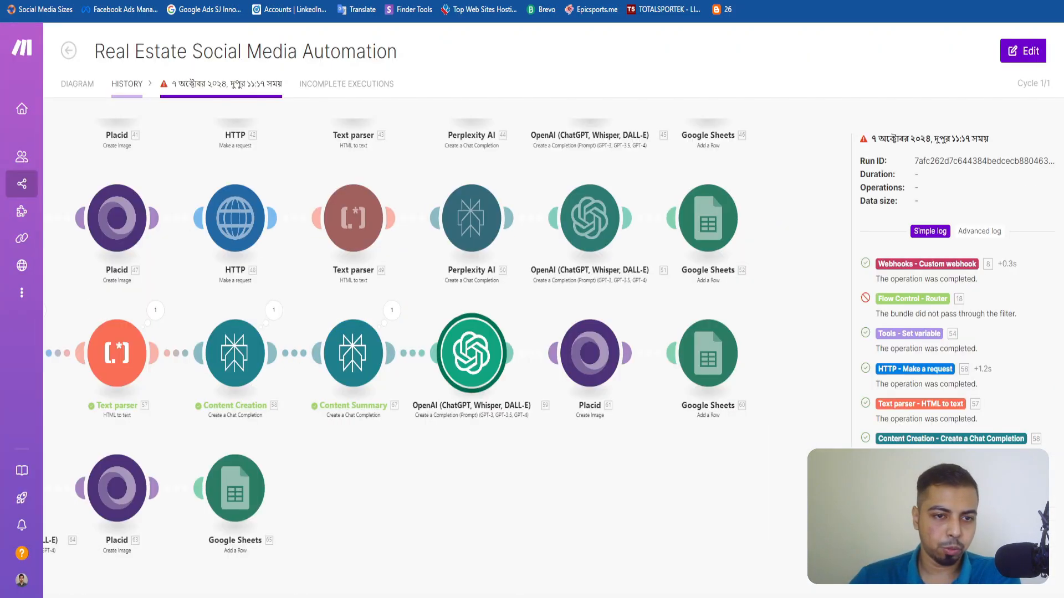
click(81, 84)
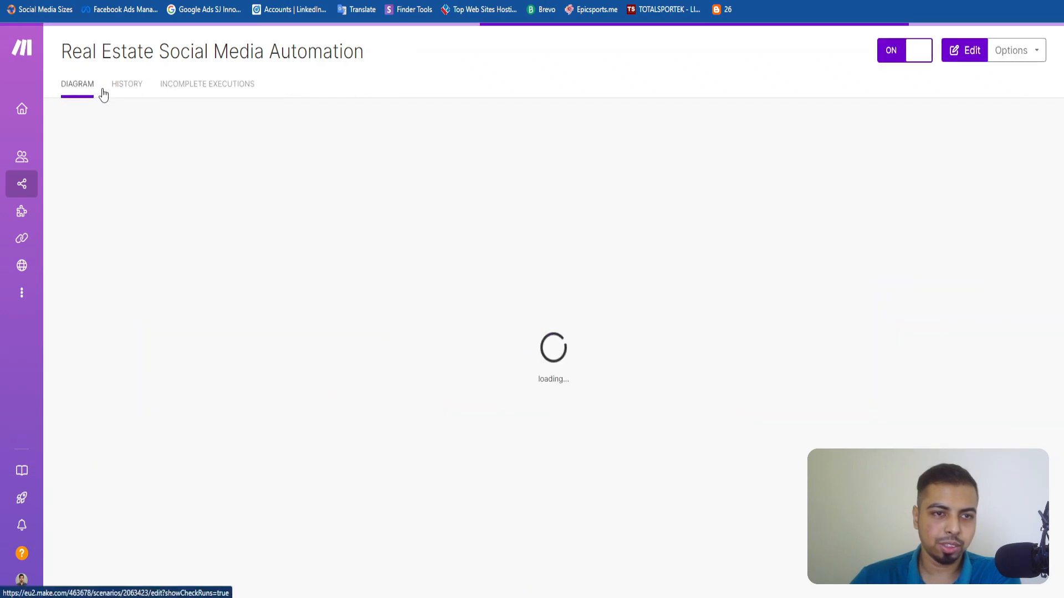
click(127, 84)
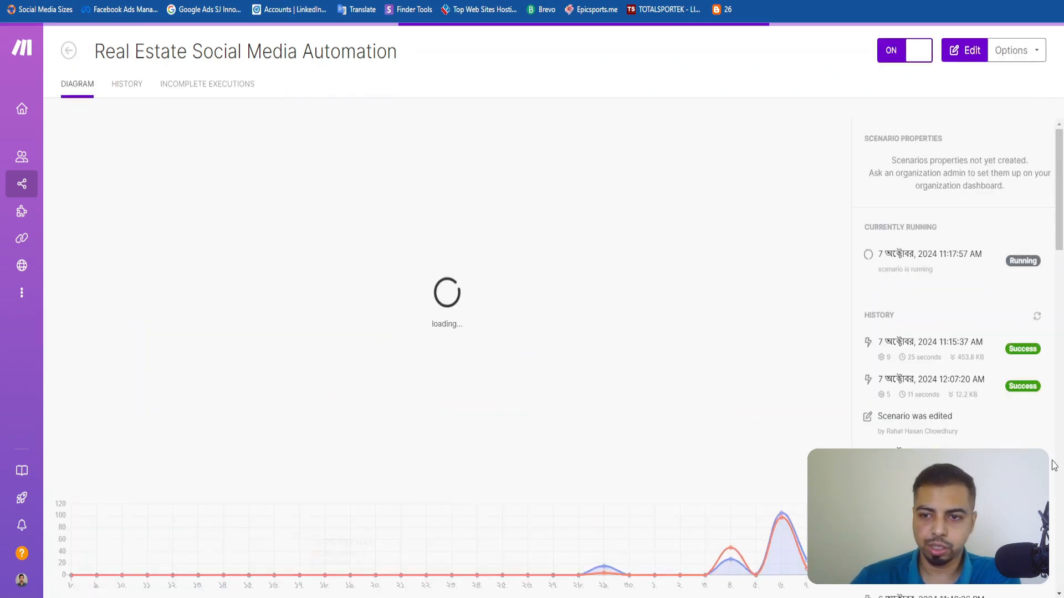
Check the scenario's current run from its diagram overview and open the execution history.
click(81, 84)
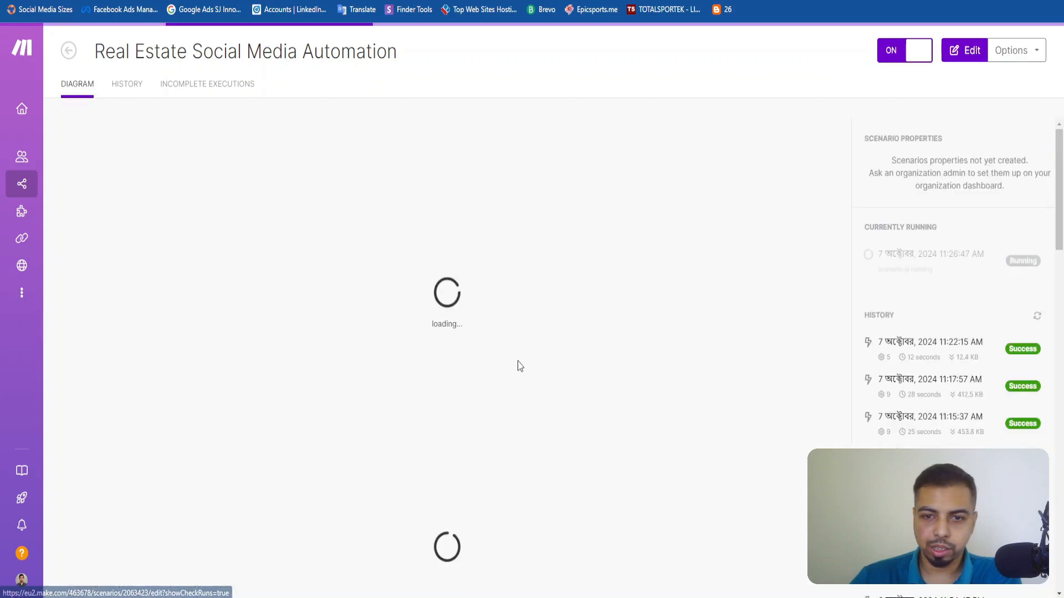
click(916, 269)
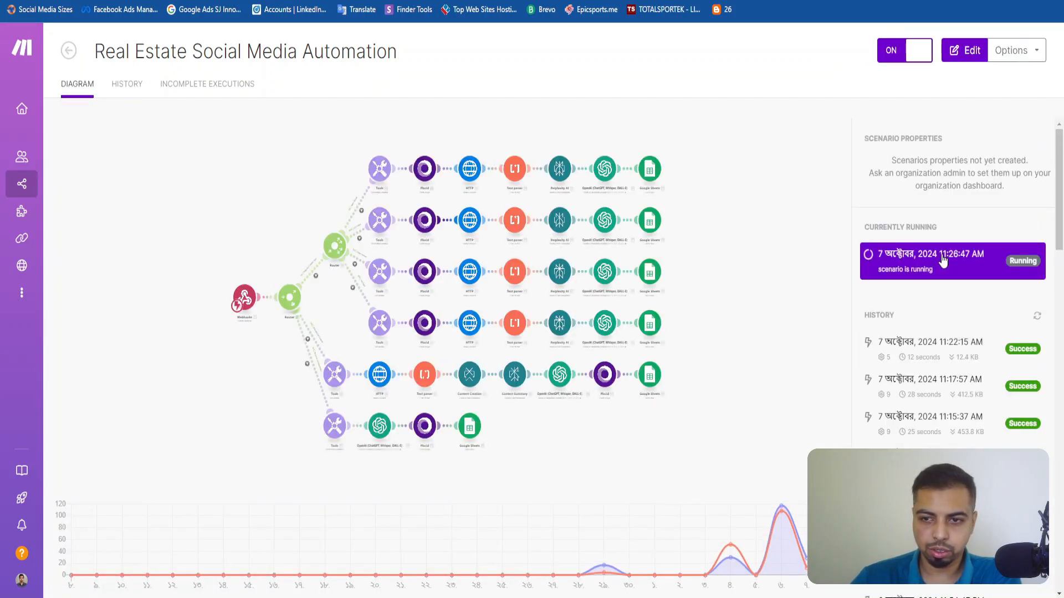
click(131, 87)
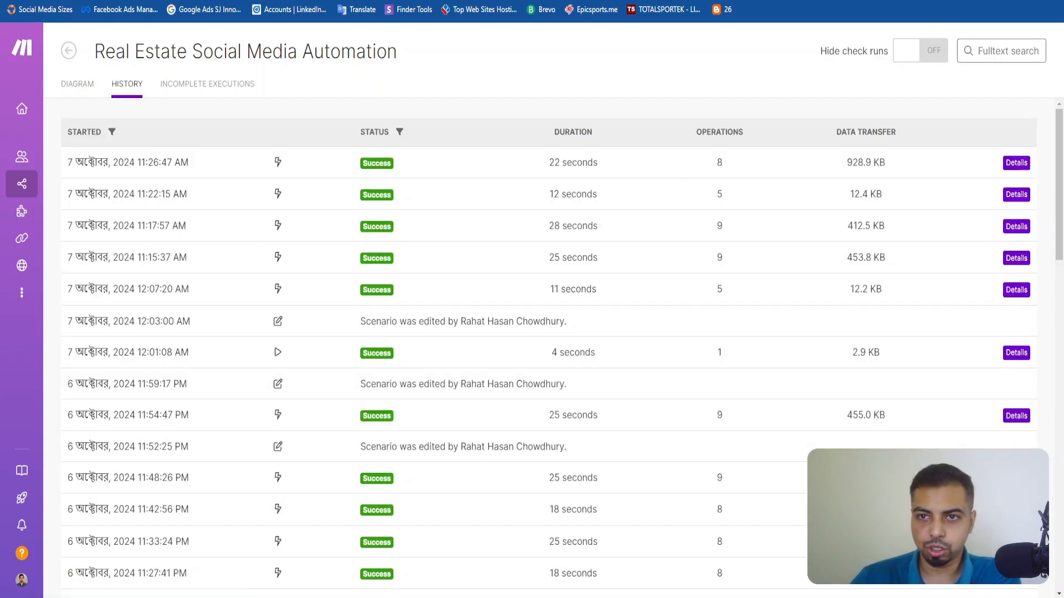
Switch to the Real Estate Social Media Posts sheet and read the full open house caption in B15, including its Park Slope mention.
key(ctrl+Tab)
scroll(317, 370, down, 2)
click(179, 425)
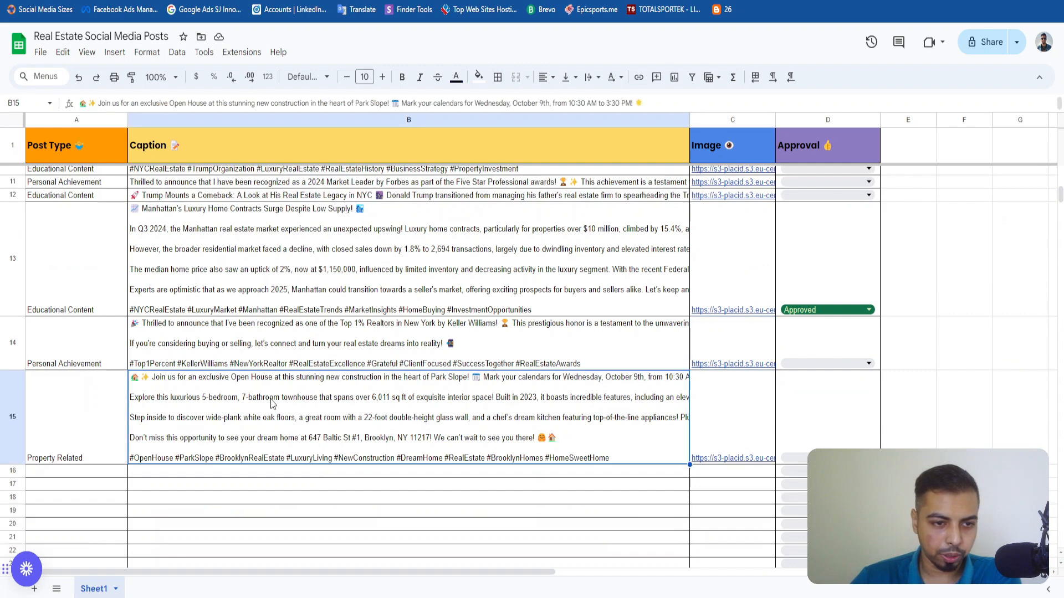
double_click(254, 402)
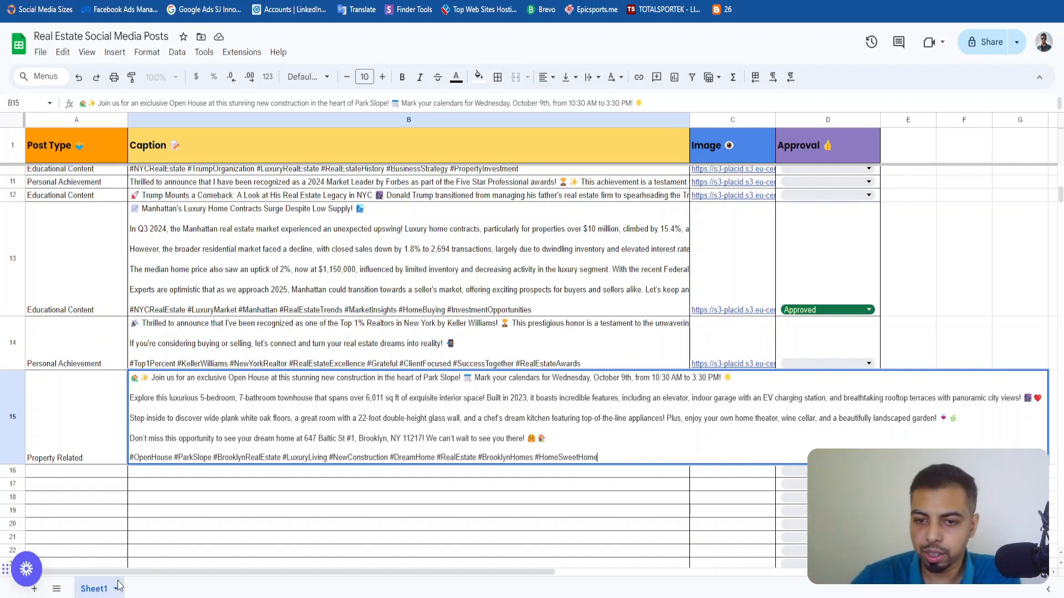
click(512, 391)
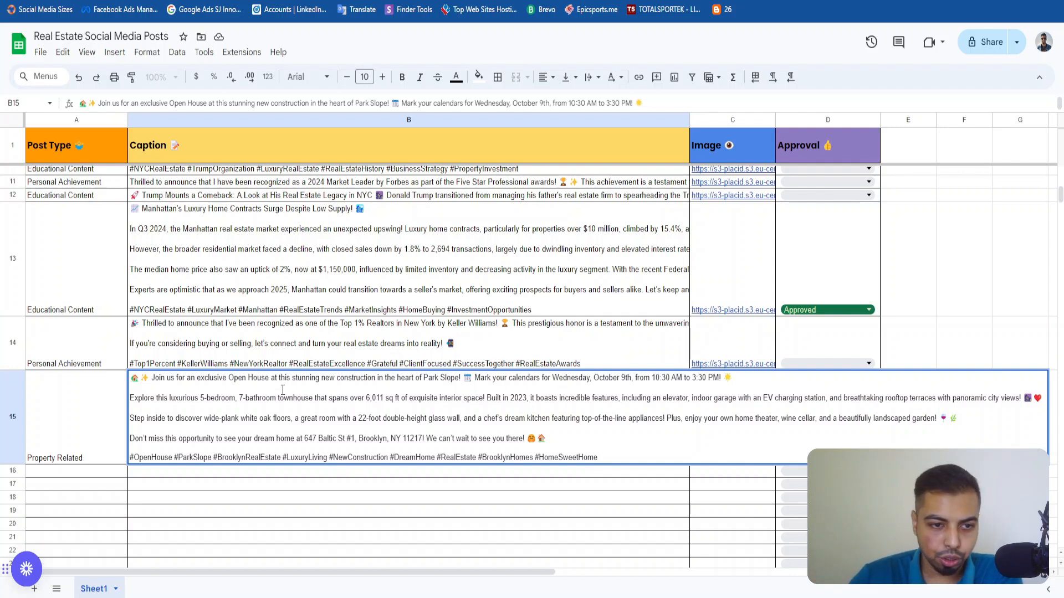
drag(407, 376, 466, 378)
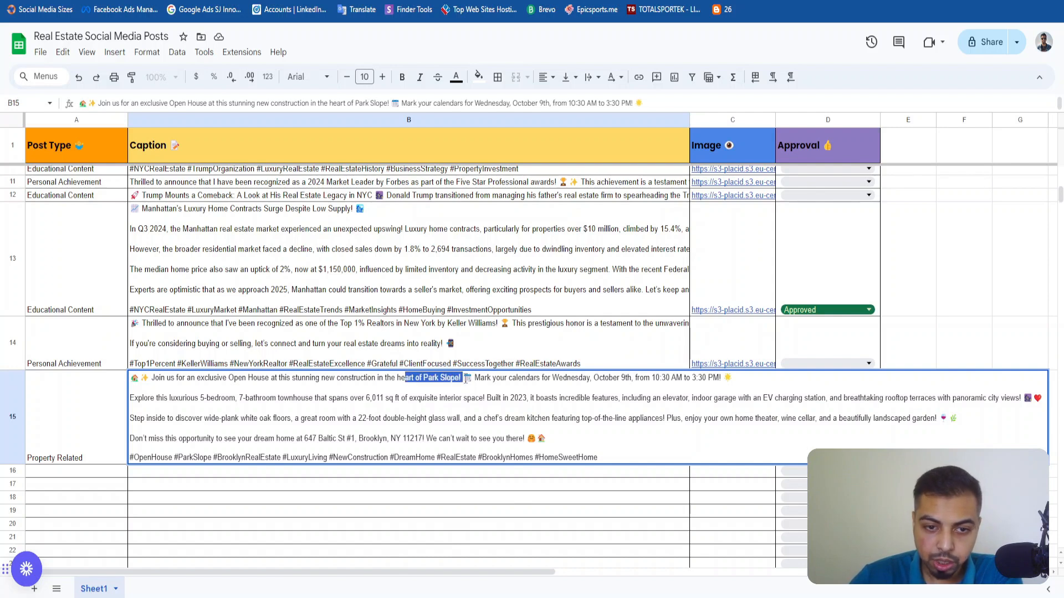
click(451, 380)
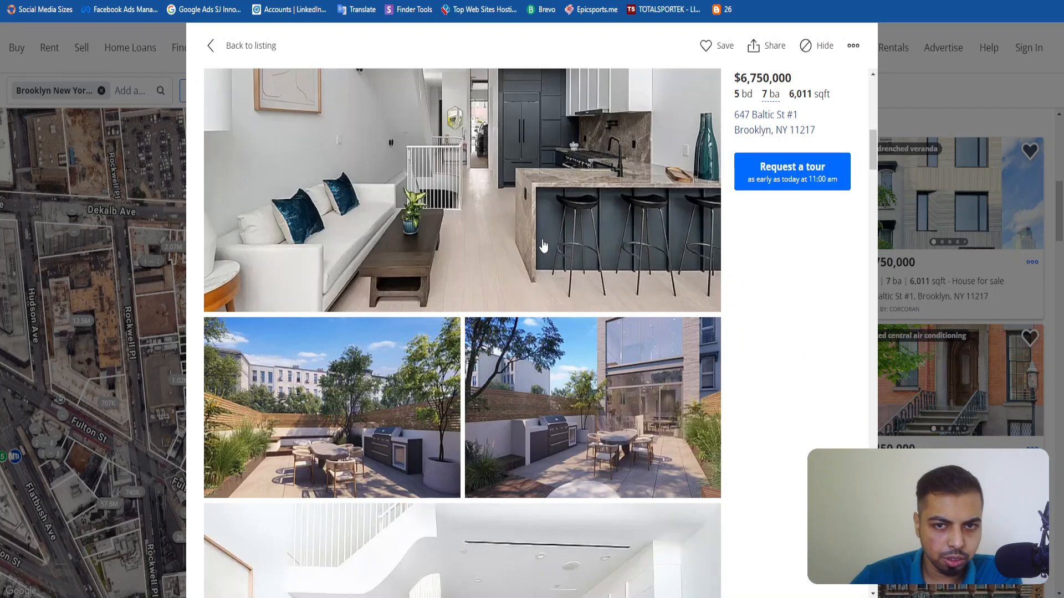
Switch to the property's Zillow listing, leave the photo gallery and review the property facts down to the What's special section.
scroll(543, 244, up, 5)
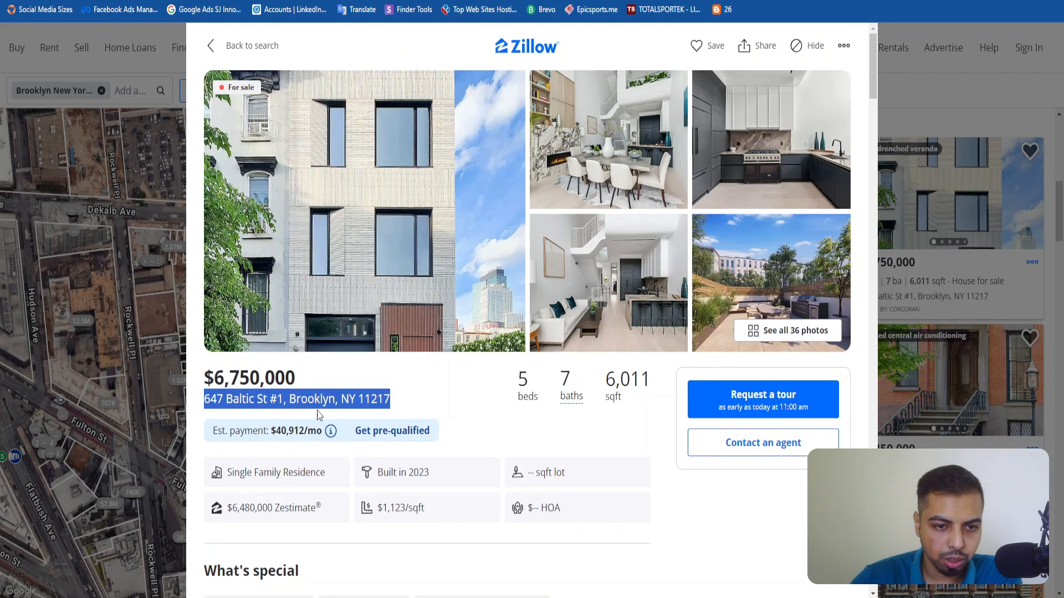
click(344, 425)
scroll(350, 428, down, 2)
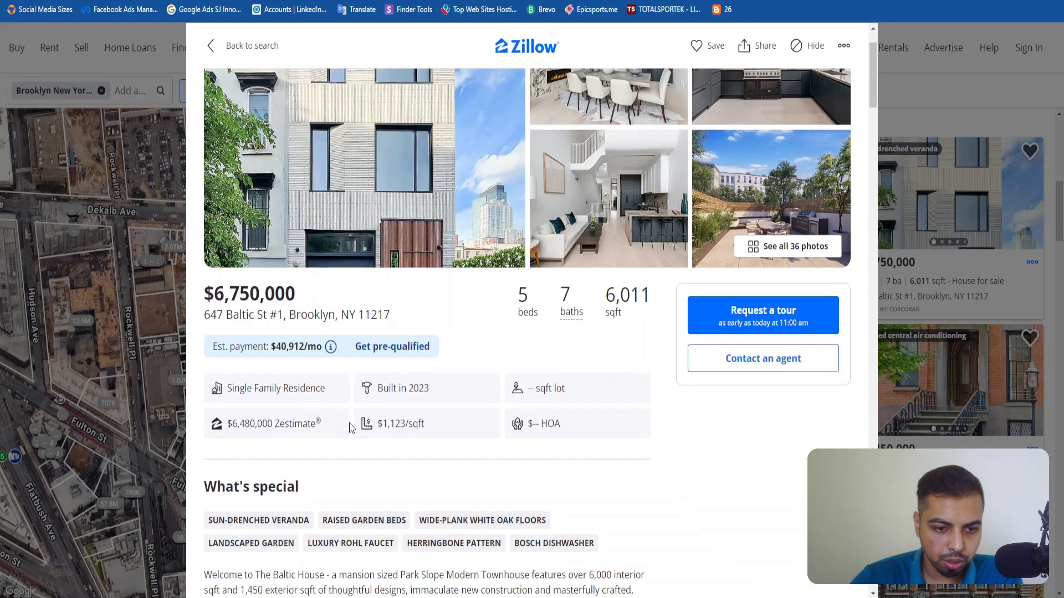
scroll(355, 427, down, 2)
scroll(387, 410, up, 2)
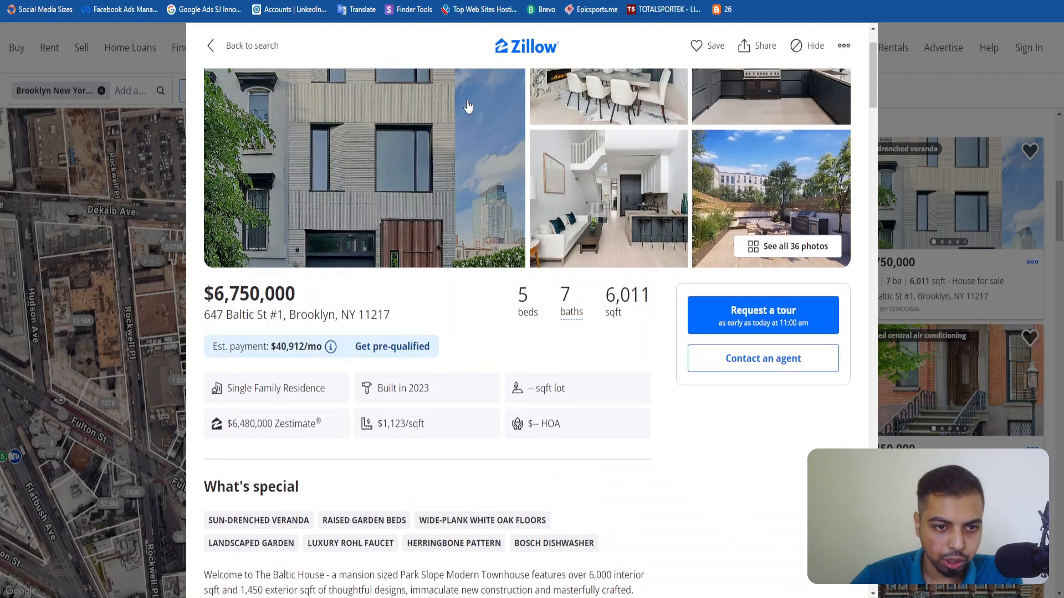
scroll(492, 382, down, 4)
scroll(500, 415, down, 1)
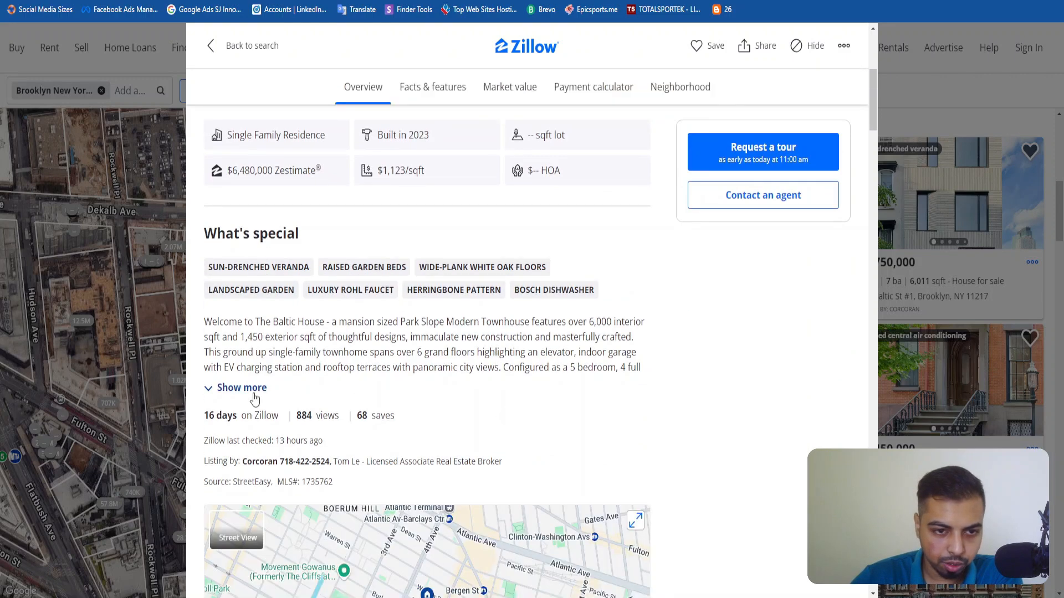
Expand the listing's full What's special description and examine its Park Slope wording.
drag(409, 337, 476, 328)
click(436, 353)
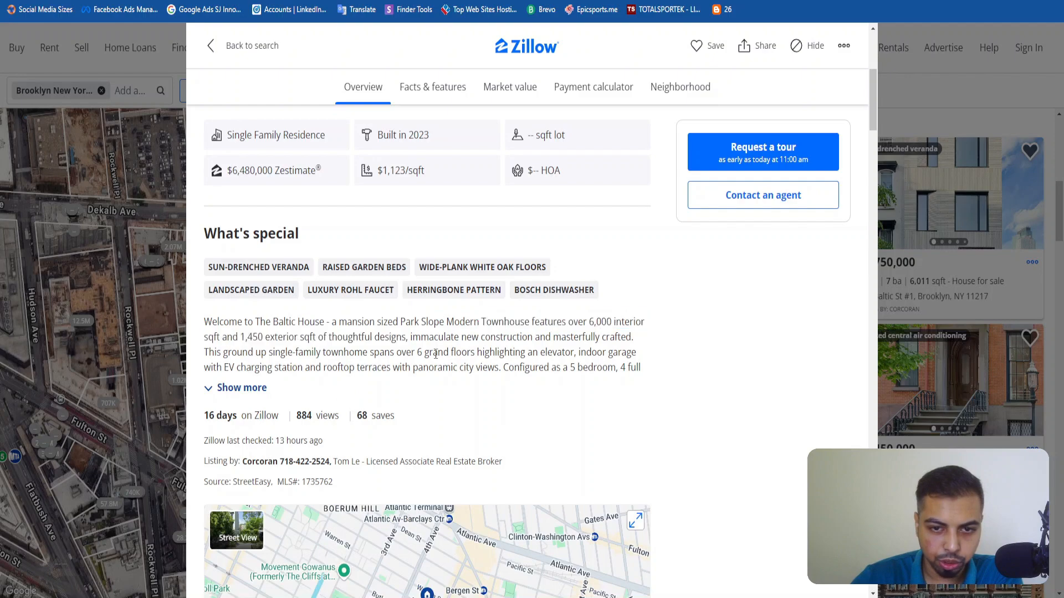
click(244, 388)
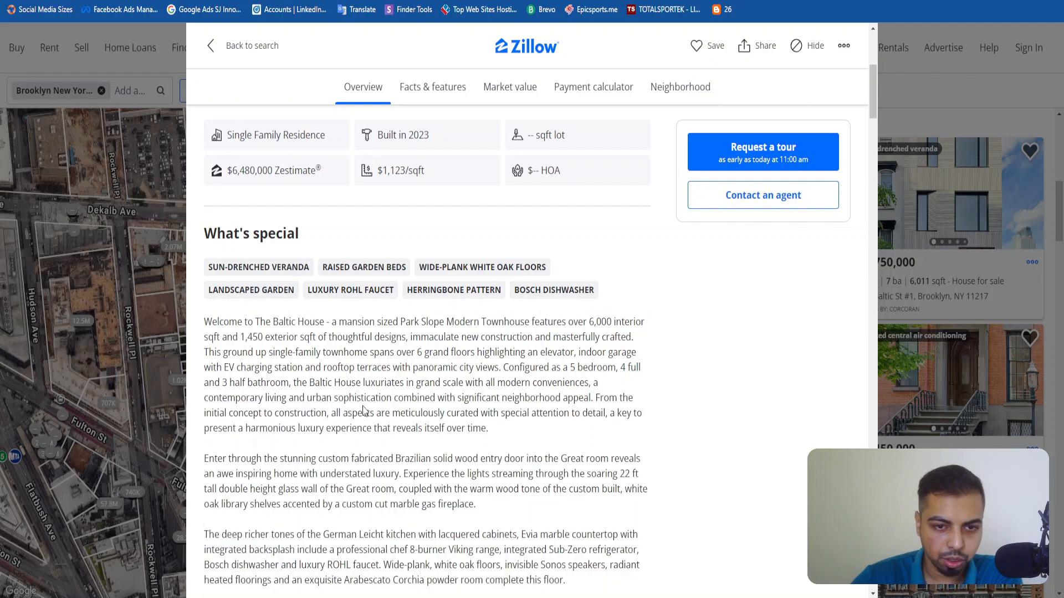
scroll(363, 410, up, 6)
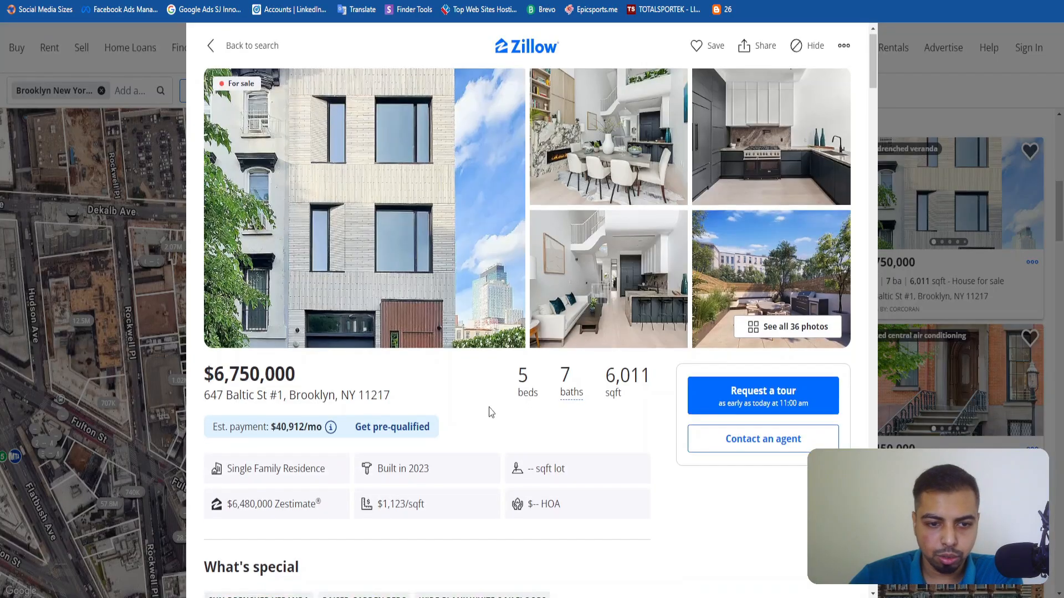
scroll(429, 411, down, 5)
drag(406, 403, 441, 403)
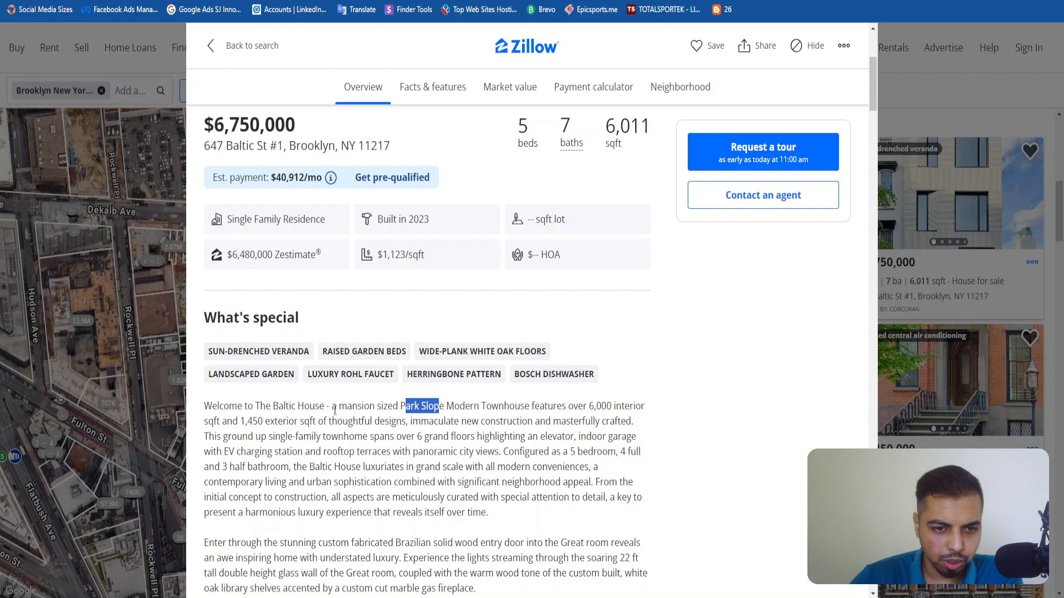
click(410, 440)
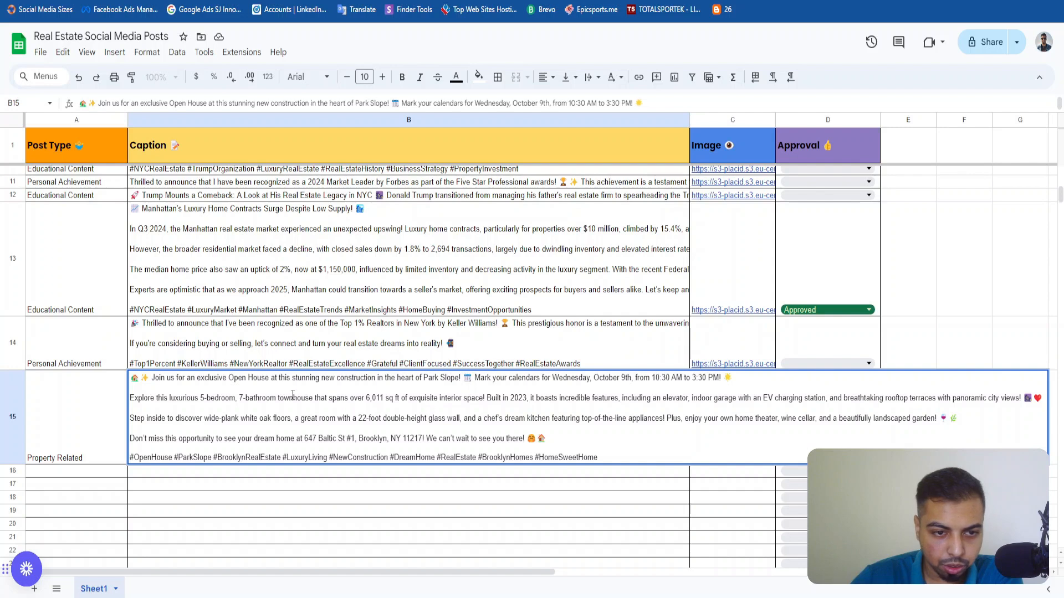
Return to the posts sheet and check the open house details, property address and Park Slope mention in the B15 caption.
drag(258, 384, 338, 387)
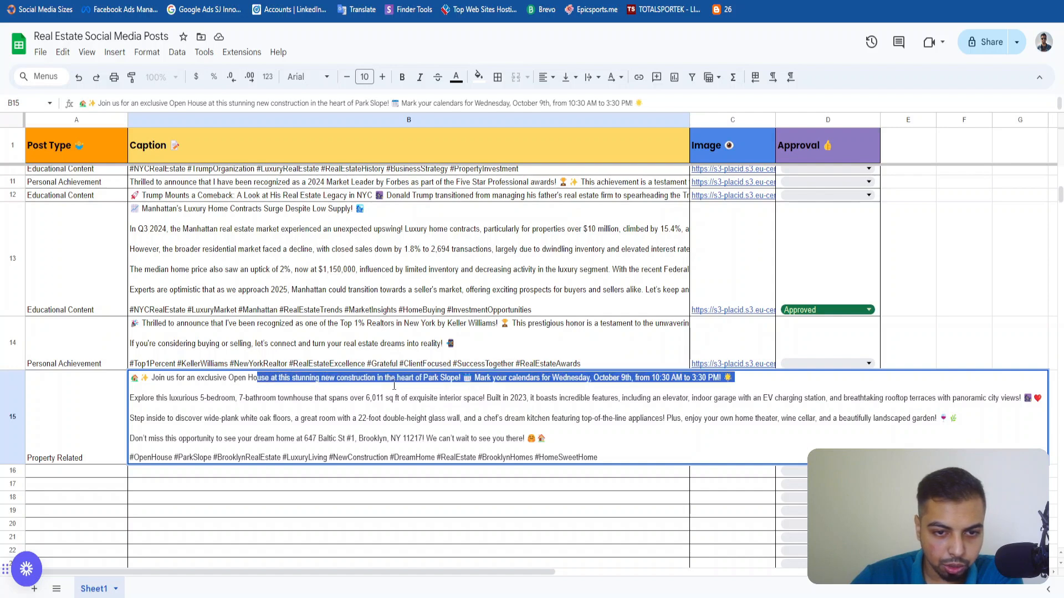
key(Right)
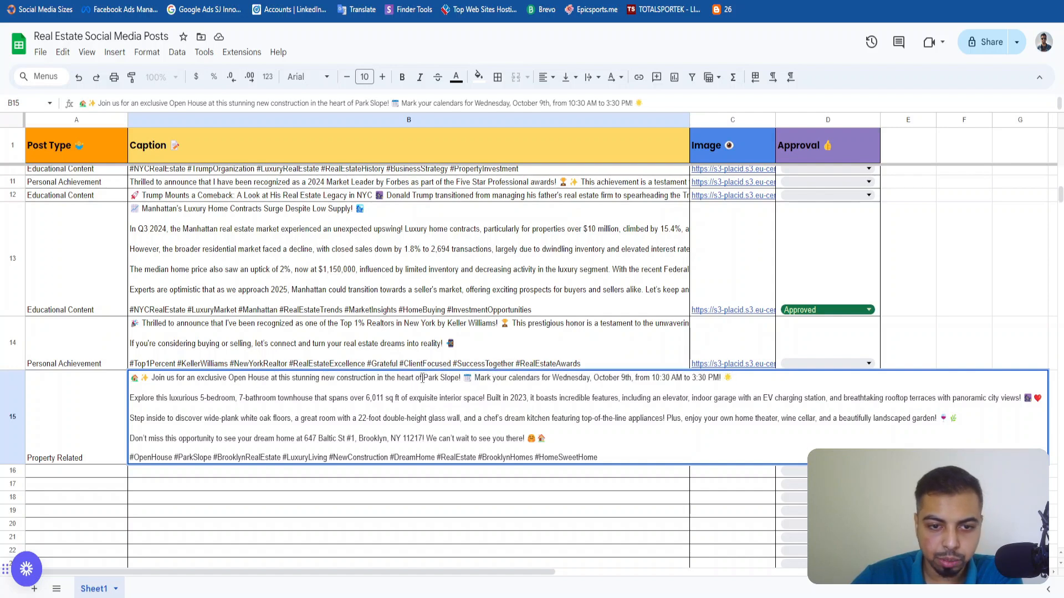
drag(432, 378, 453, 378)
click(357, 418)
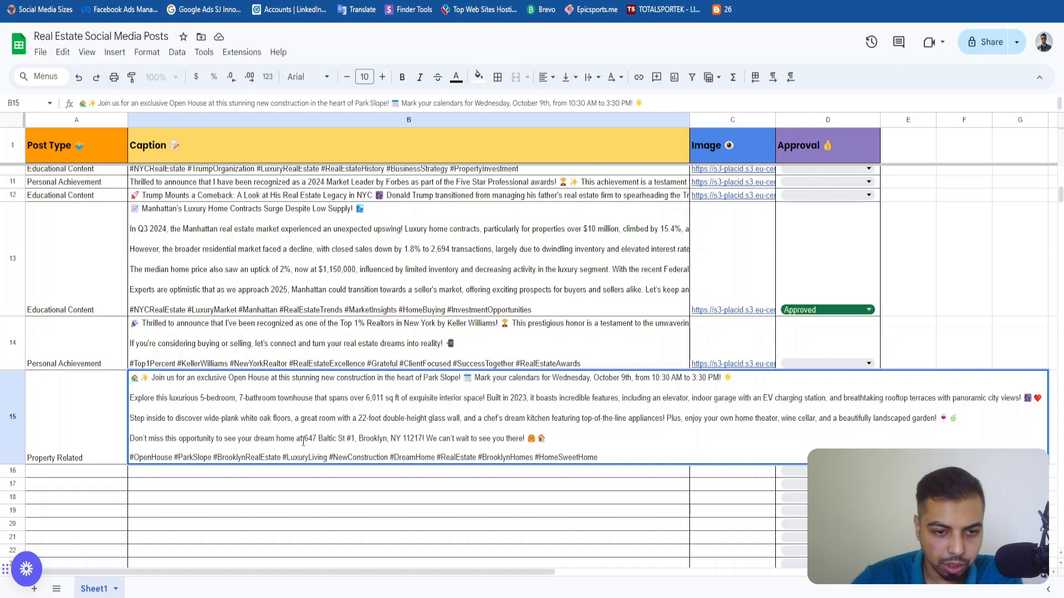
drag(306, 439, 420, 442)
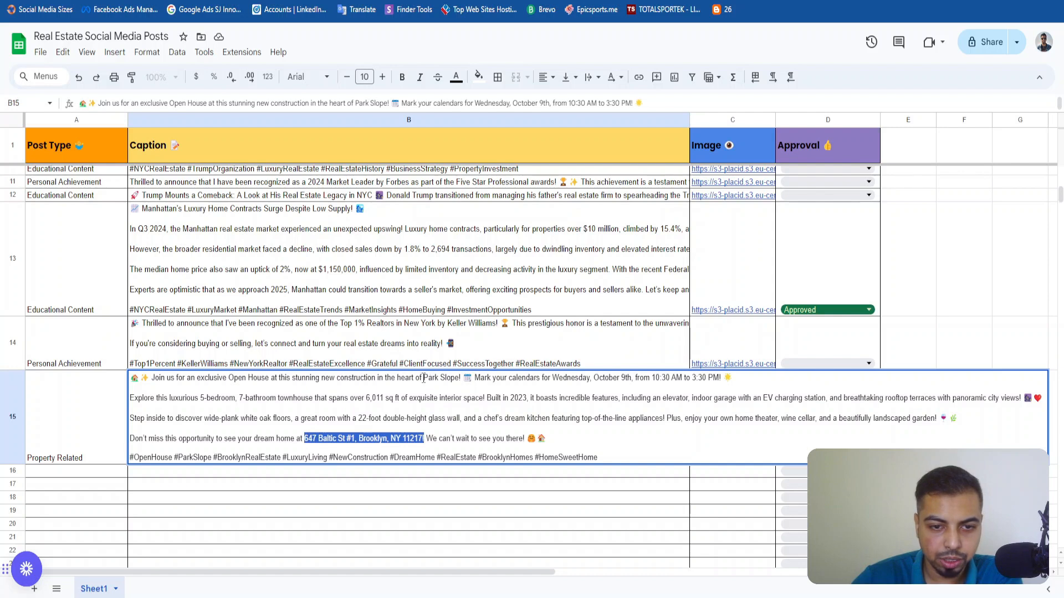
drag(424, 378, 459, 382)
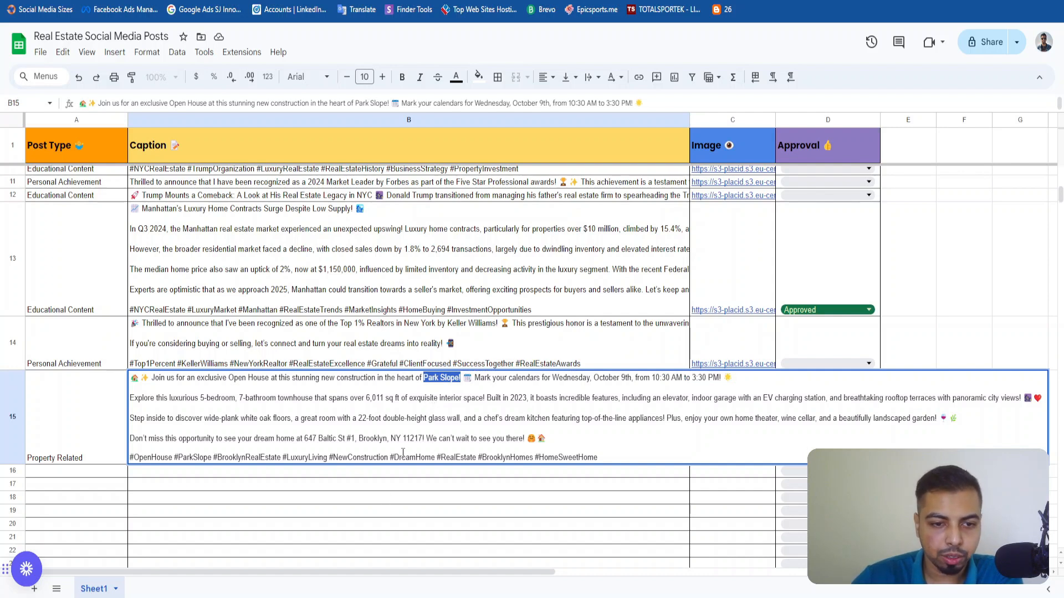
Leave the B15 caption and open the generated image link for the open house post in row 15.
click(388, 498)
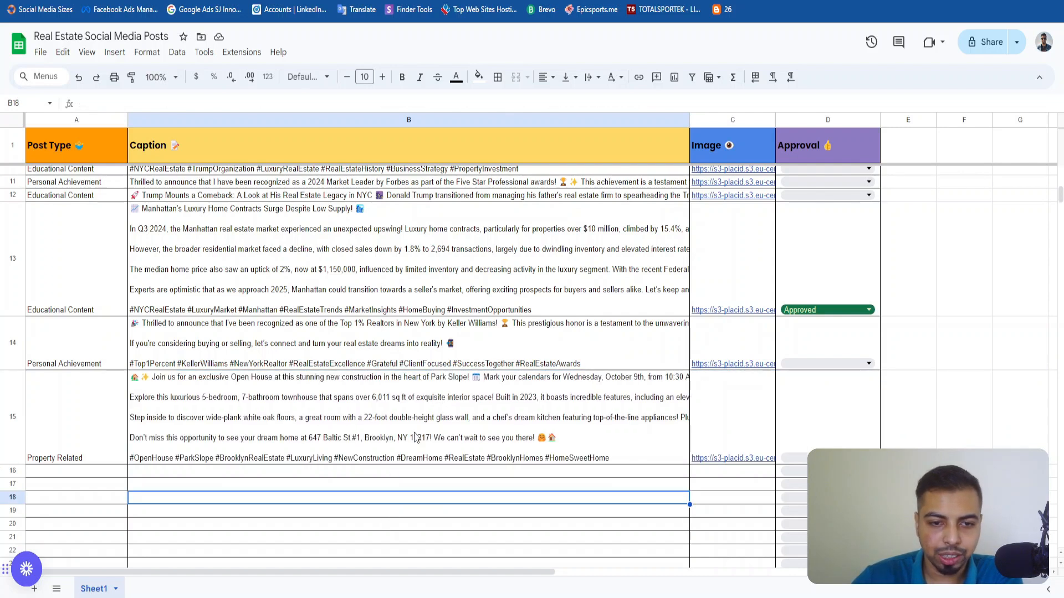
click(721, 433)
click(758, 480)
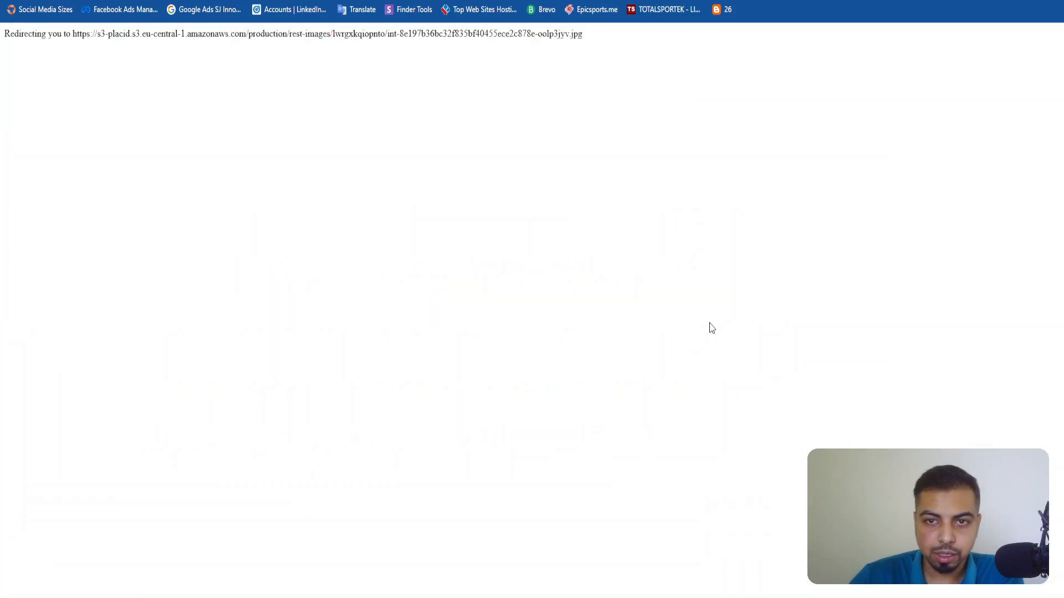
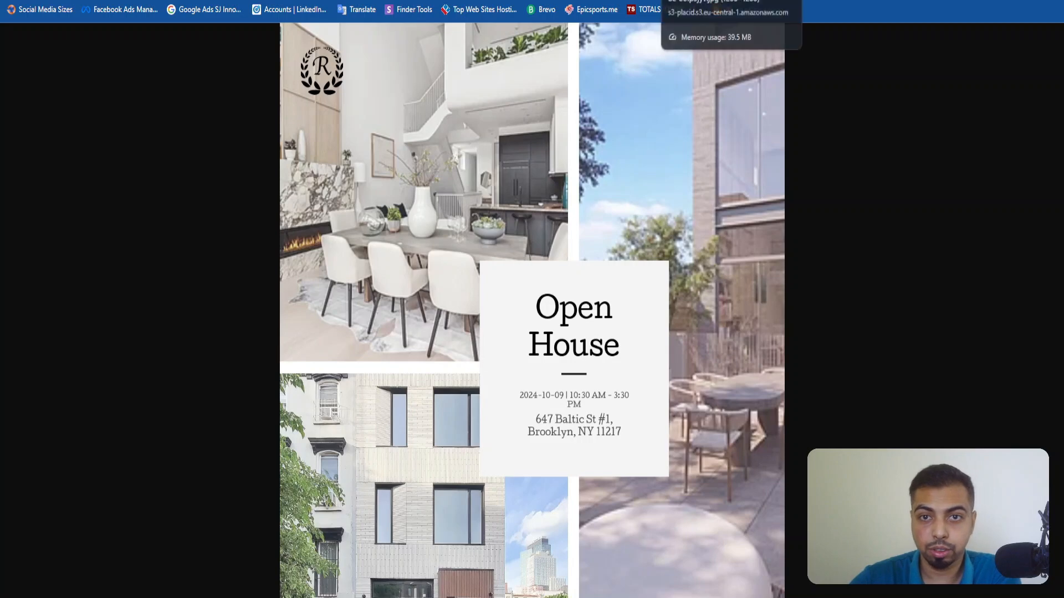
Leave the generated open house image and set the row 15 post's Approval to Approved in the posts sheet.
key(ctrl+w)
click(859, 458)
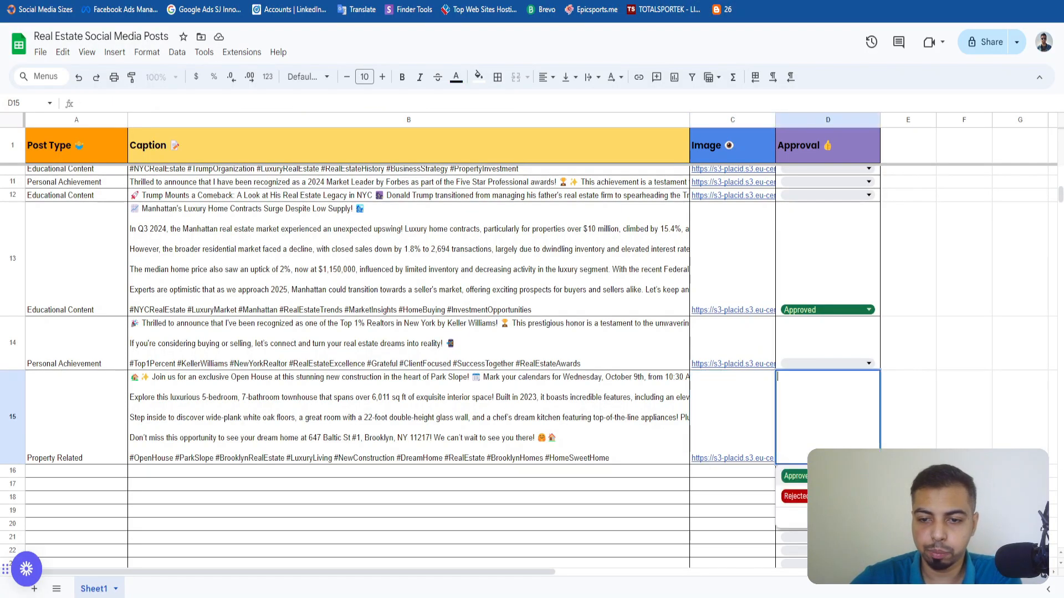
click(796, 476)
click(908, 407)
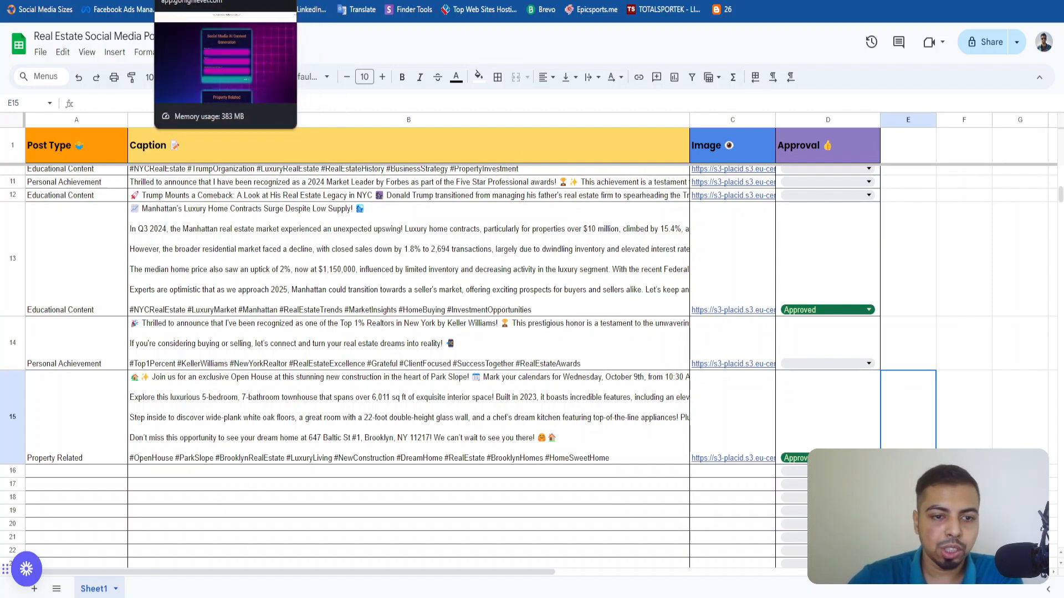
Switch to the content request survey and choose Property Related as the realtor content type and Just Sold as the property content type.
click(216, 0)
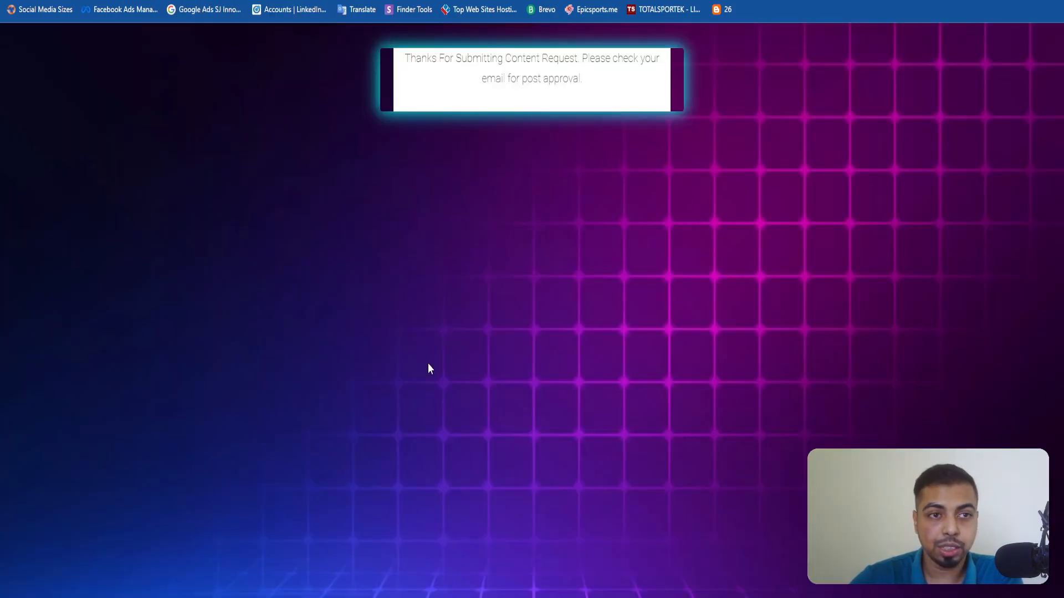
click(488, 327)
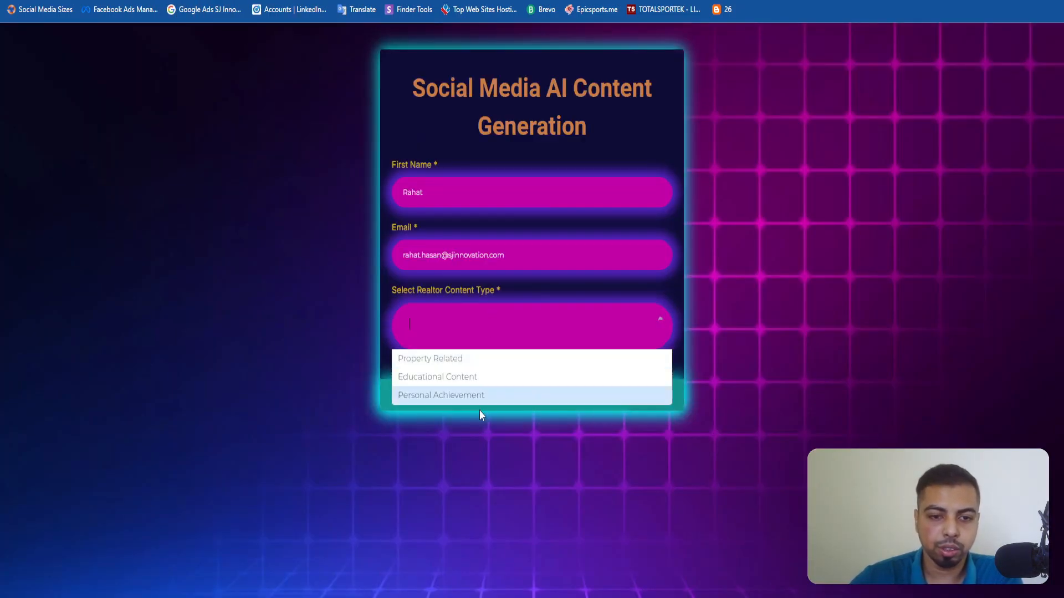
click(494, 359)
click(495, 168)
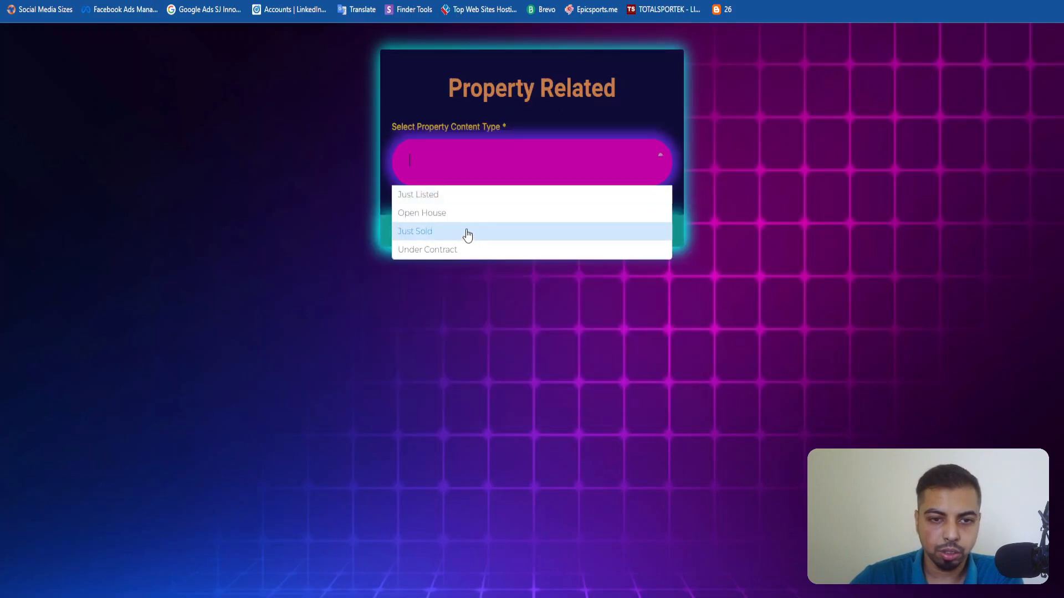
click(447, 231)
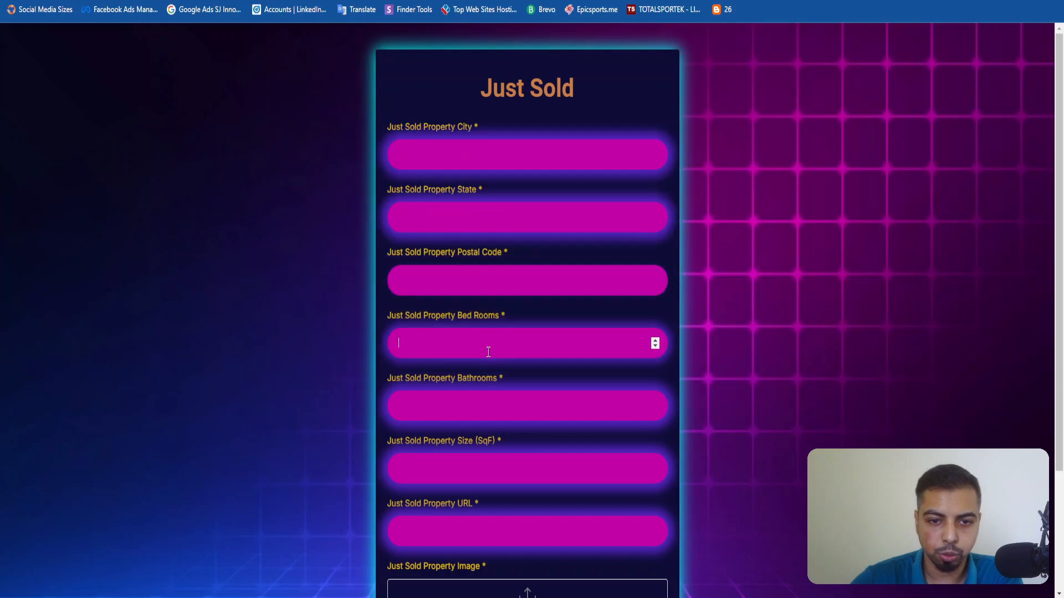
Review the fields of the Just Sold form, from the property city down to the property image upload.
click(507, 426)
scroll(475, 380, down, 2)
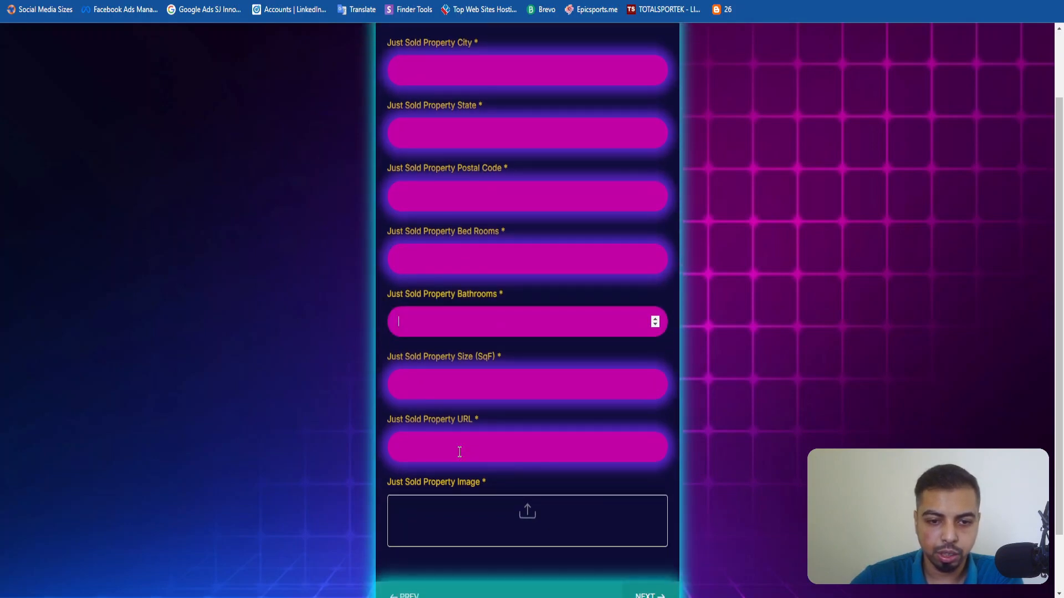
scroll(449, 465, down, 1)
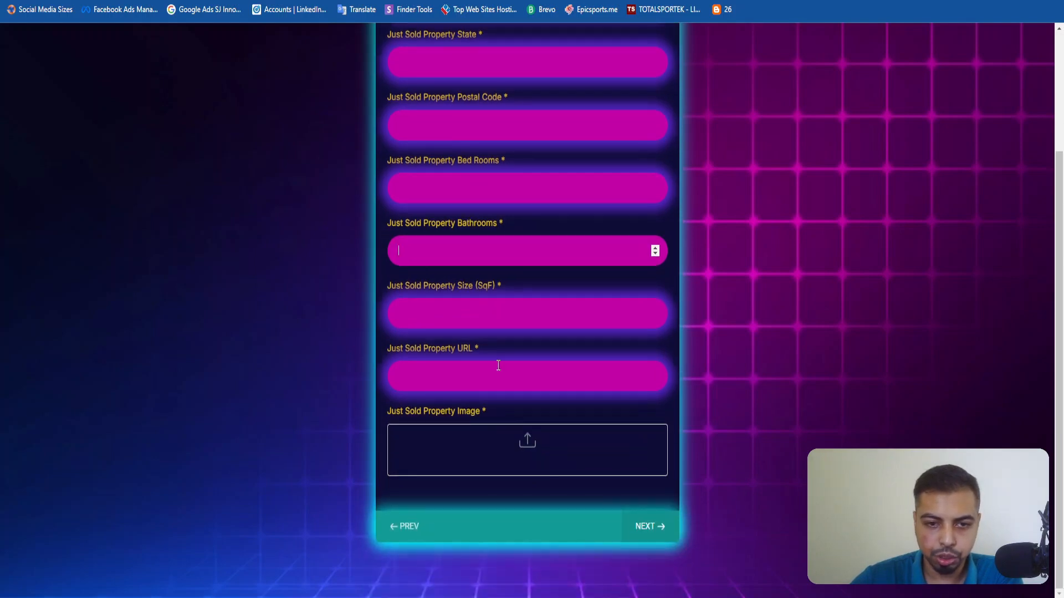
scroll(482, 451, up, 3)
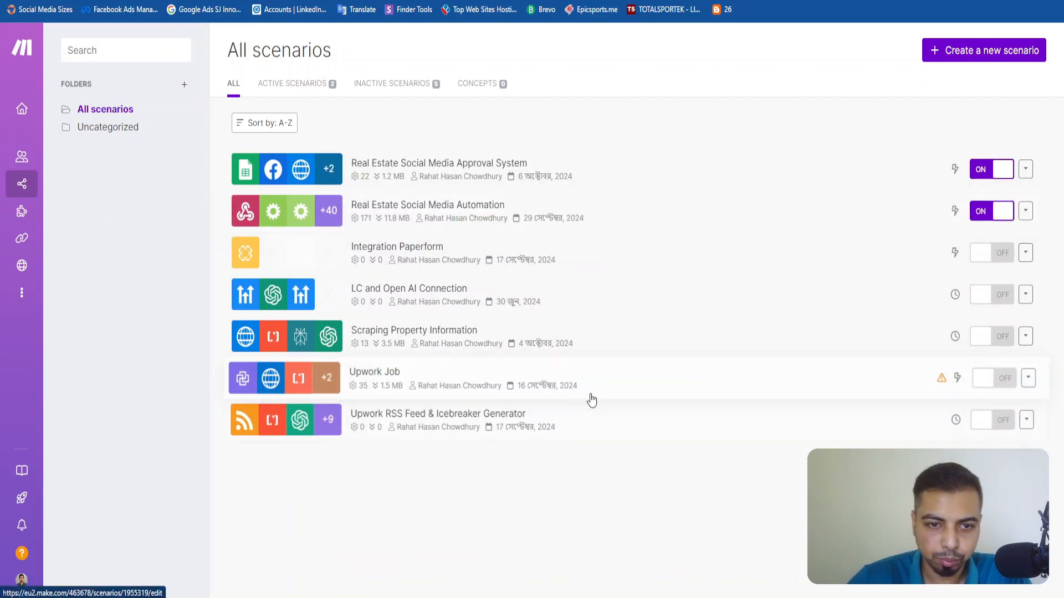
Switch to Make and create a new scenario named "Real Estate Automation YouTube".
click(986, 48)
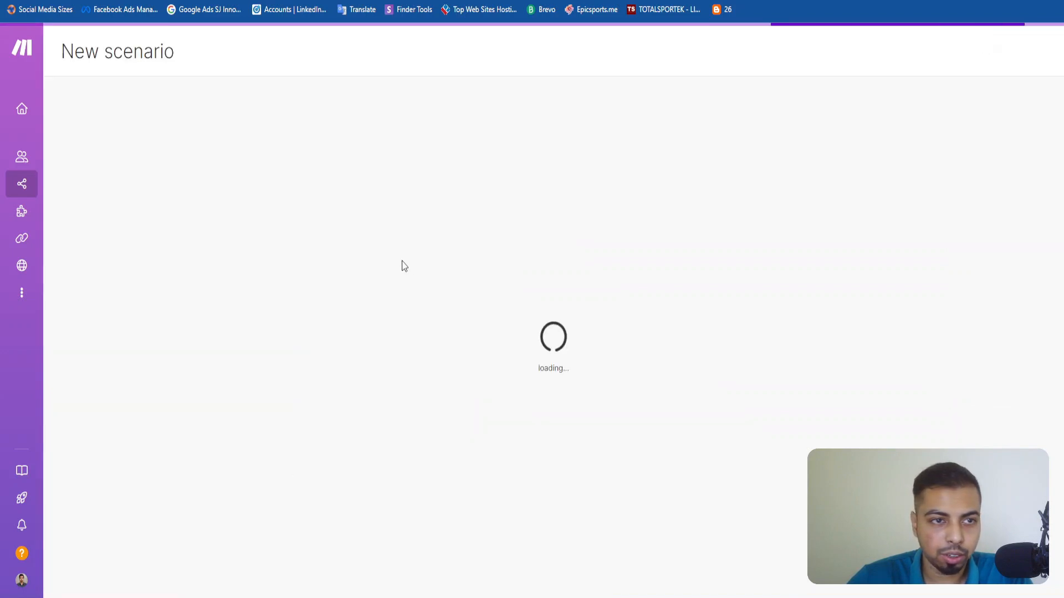
click(144, 55)
text(Real)
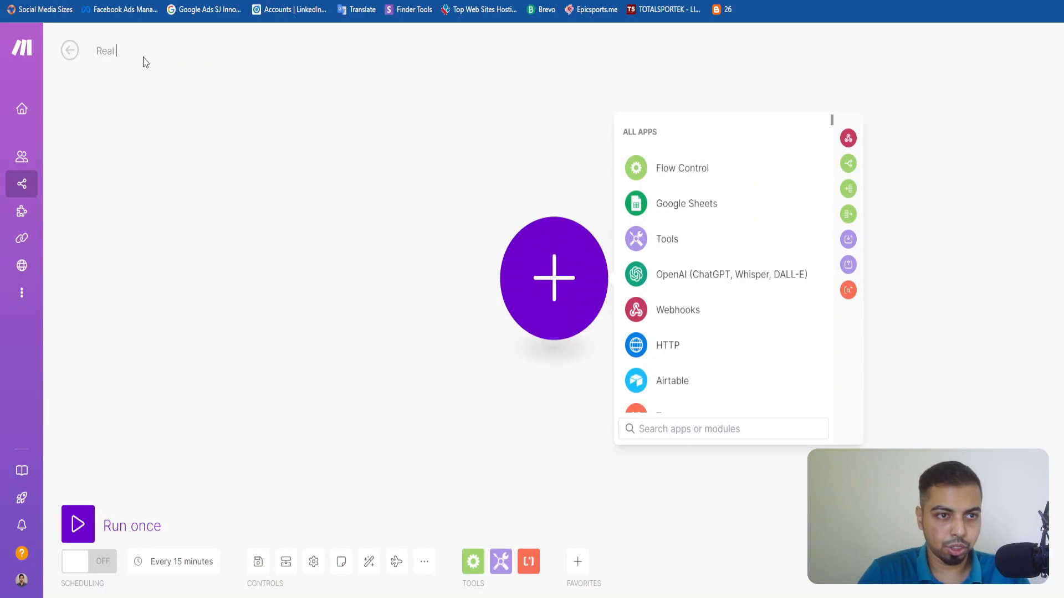
text( Estate Automati)
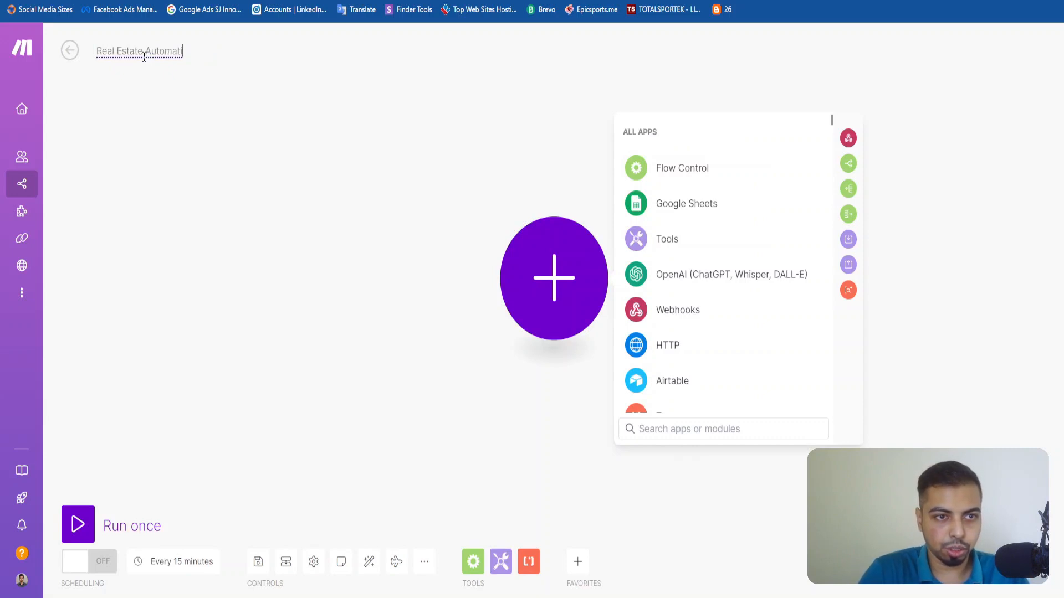
text(on YouTube)
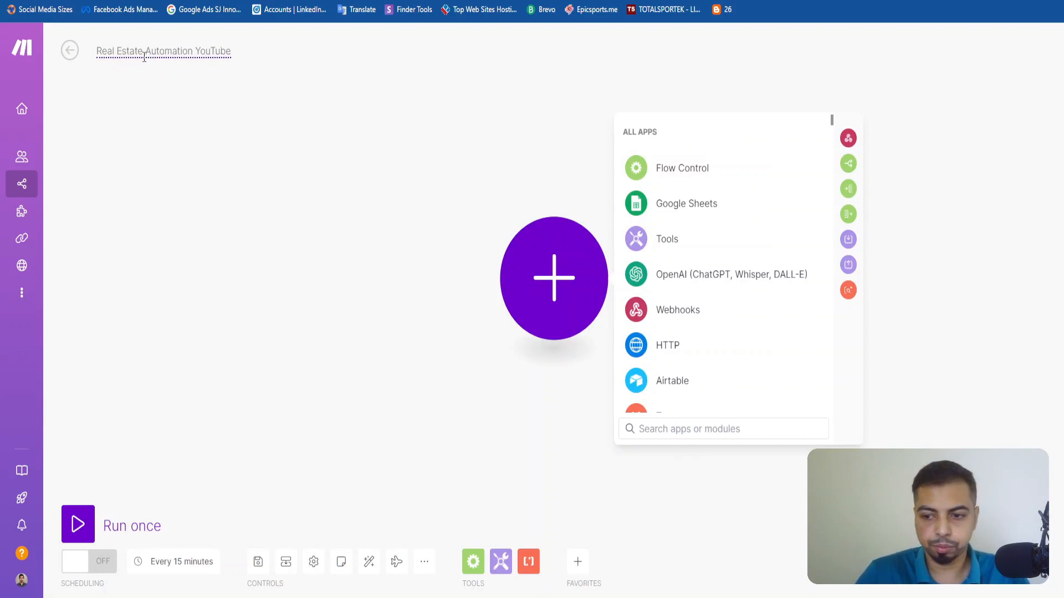
click(106, 105)
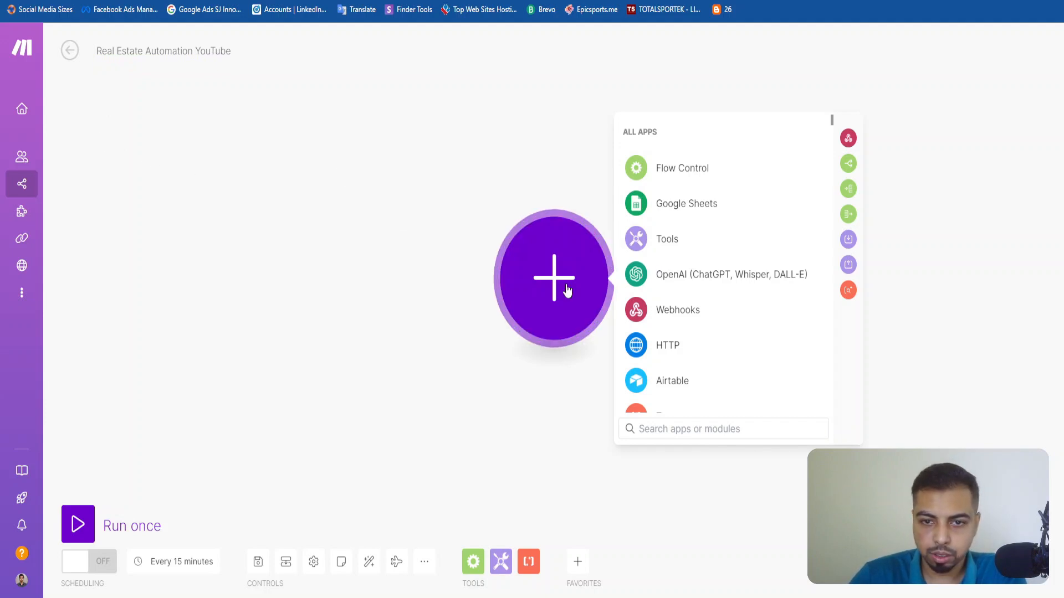
click(705, 428)
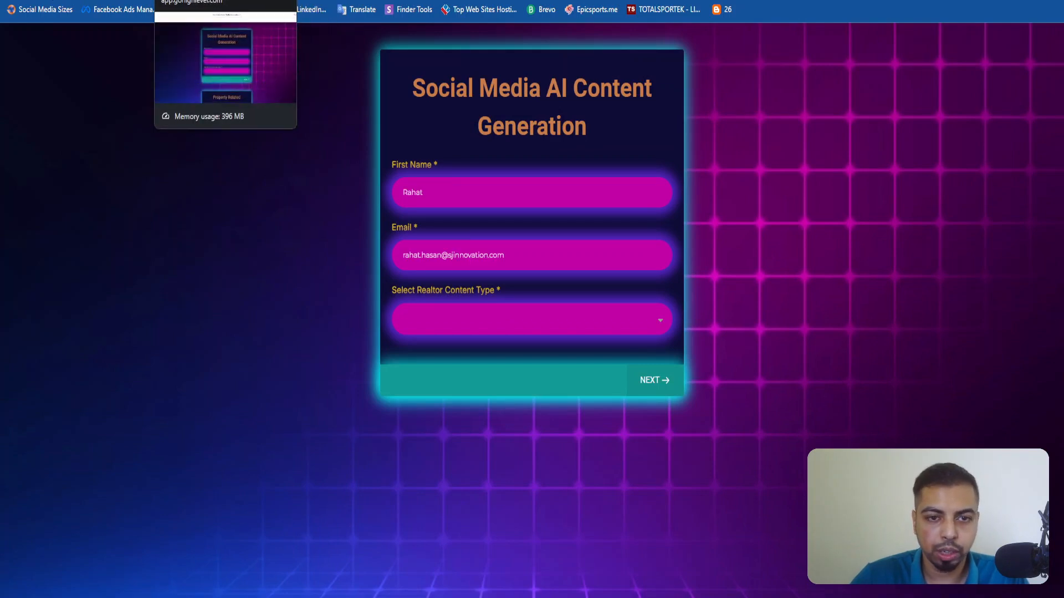
Switch to LeadsLift and show the automation workflow list ordered by most recent update.
click(191, 0)
click(35, 45)
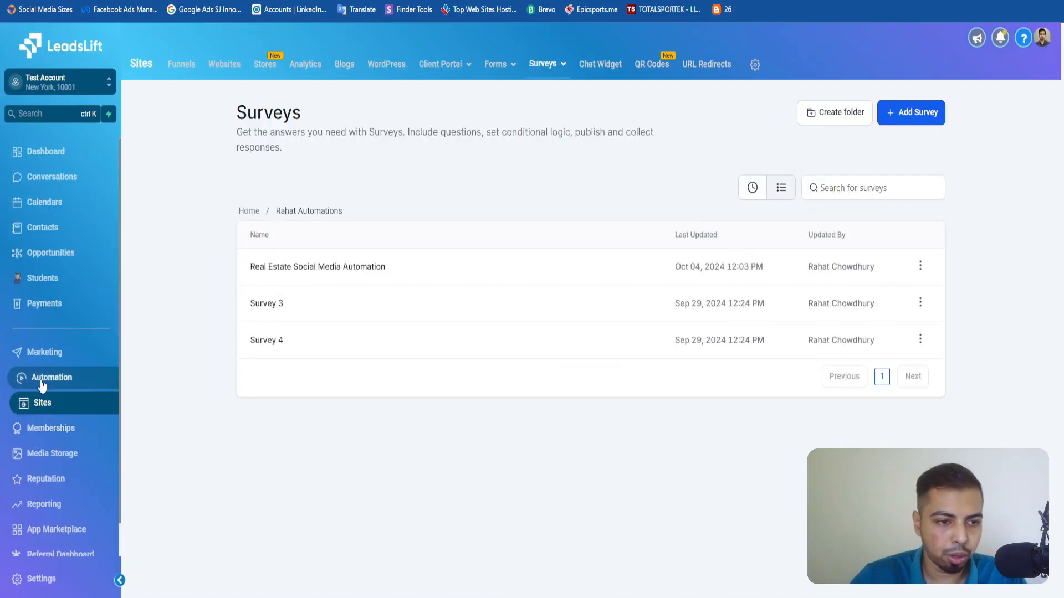
click(41, 380)
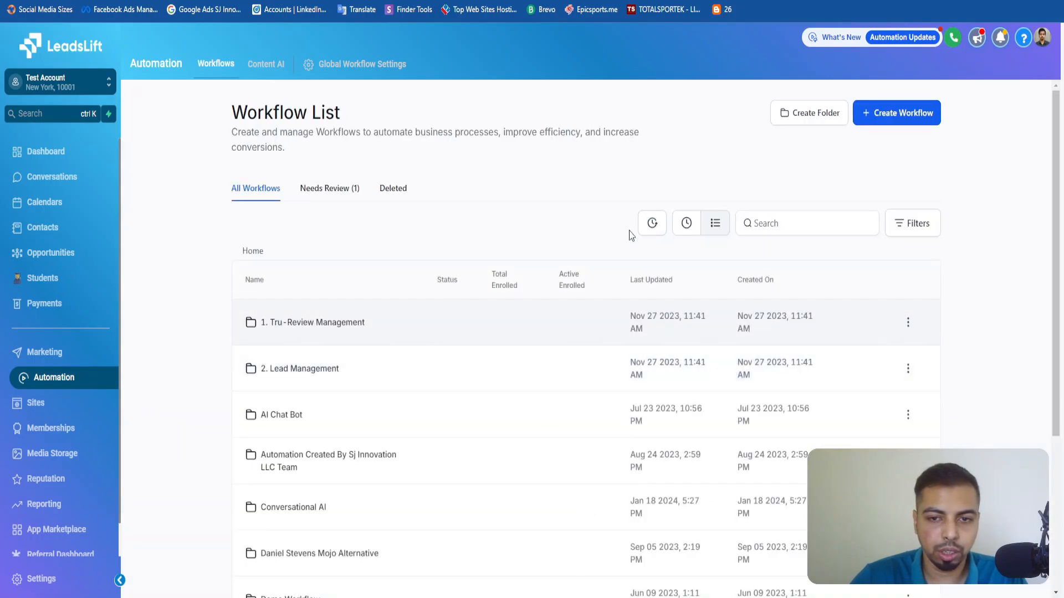
click(652, 225)
click(843, 259)
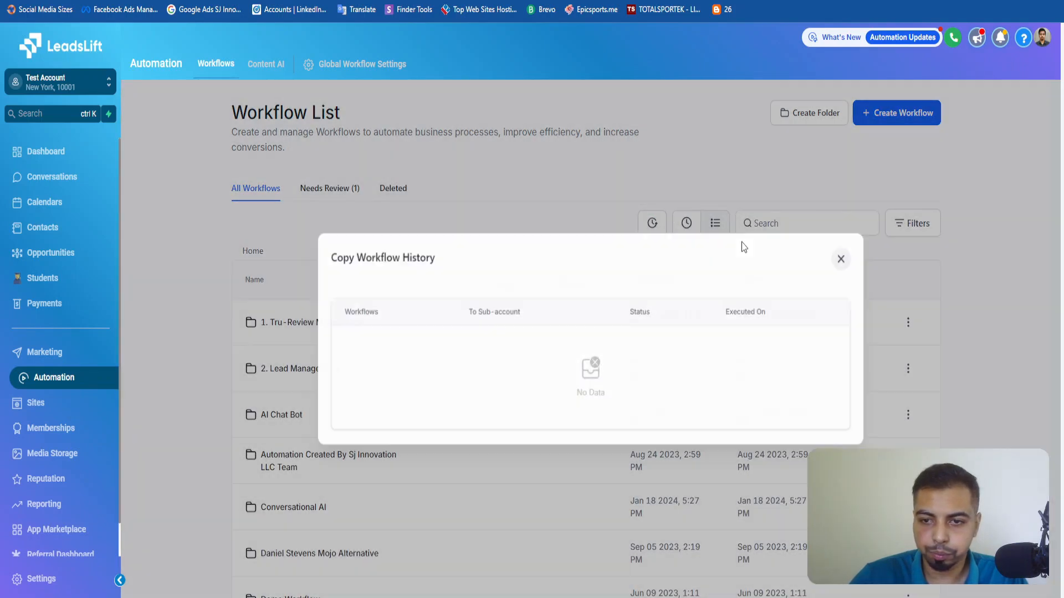
click(686, 224)
Find and open the Realtor Social Media AI Automation System workflow.
scroll(465, 252, down, 3)
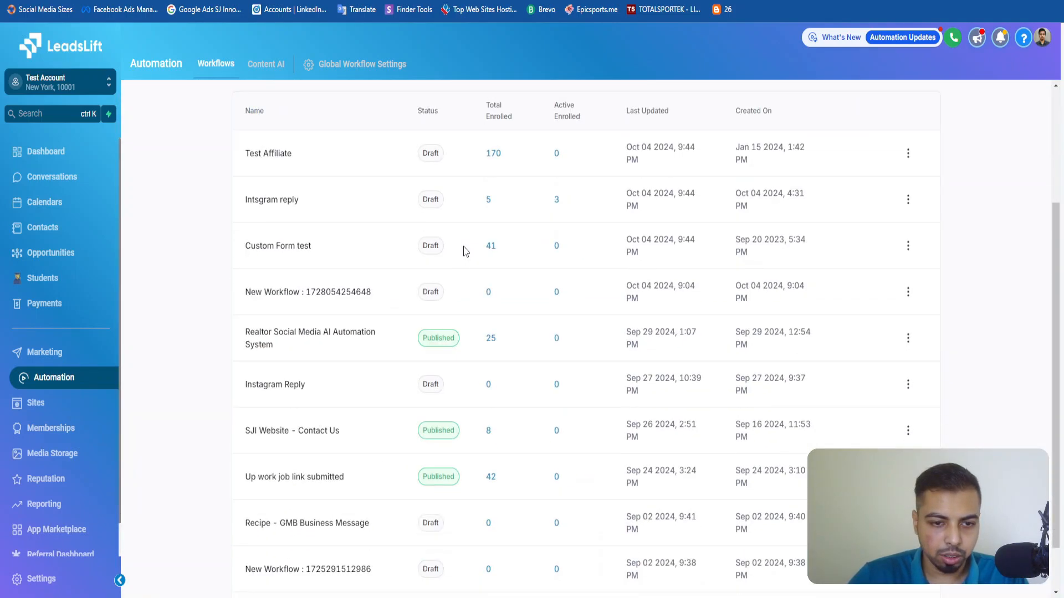
scroll(465, 251, up, 3)
scroll(449, 329, down, 2)
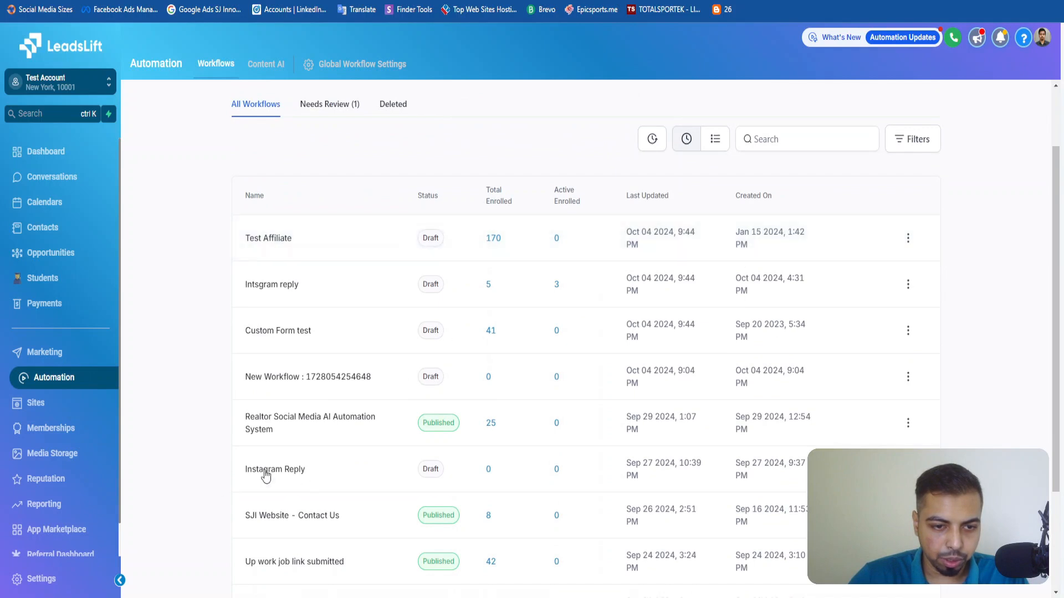
click(306, 425)
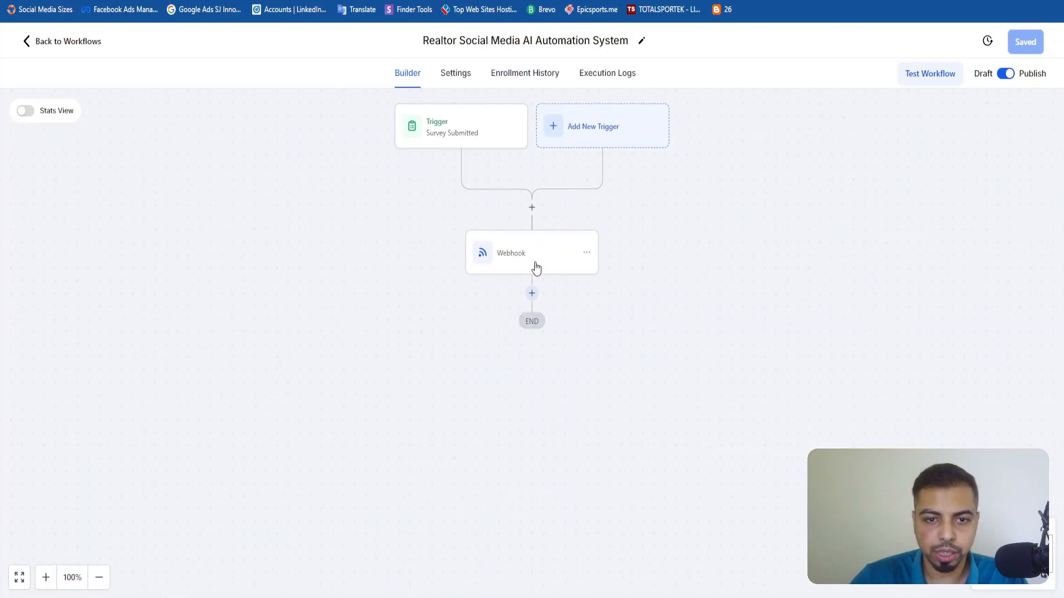
Open the workflow's Webhook action and examine its destination URL and custom data pairs.
click(536, 269)
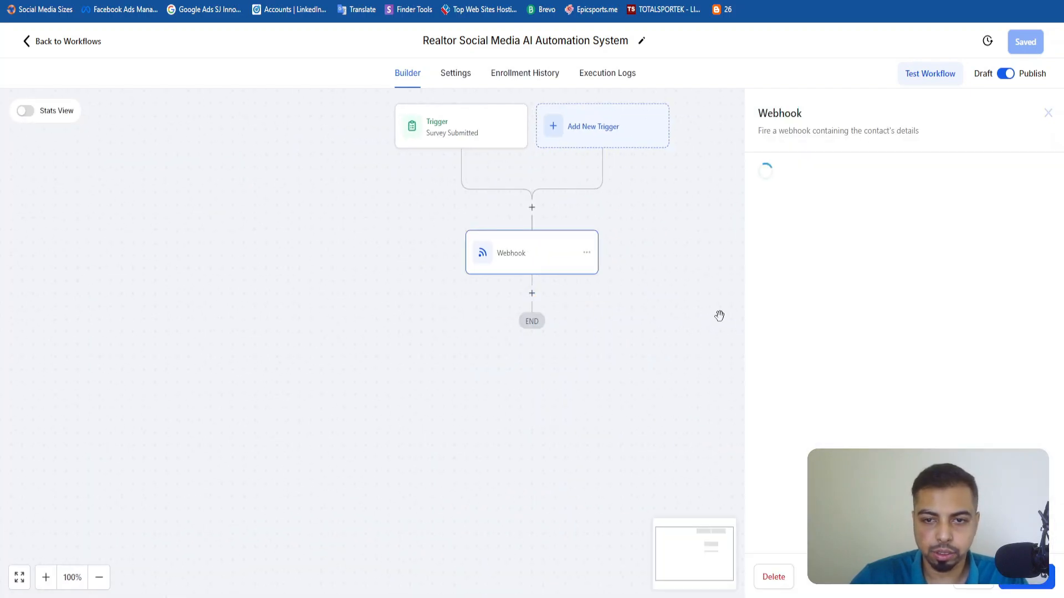
scroll(856, 399, down, 1)
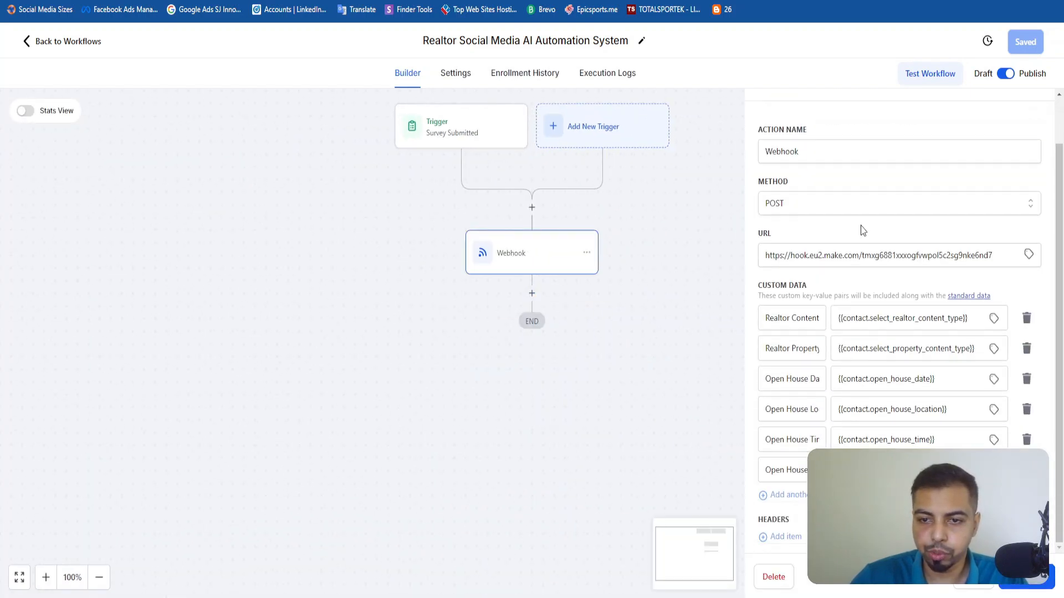
drag(759, 285, 814, 290)
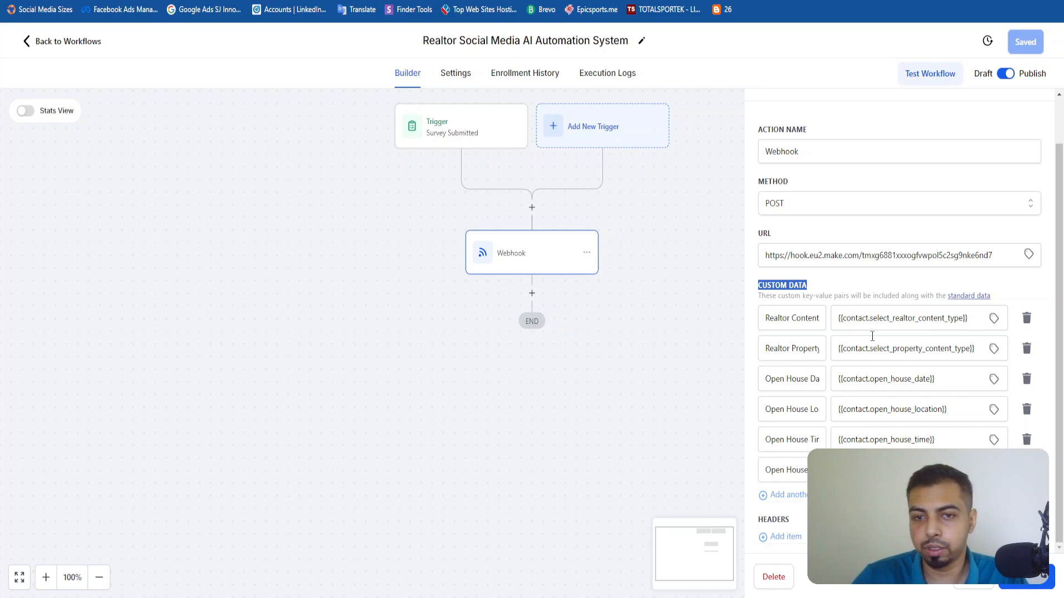
double_click(870, 255)
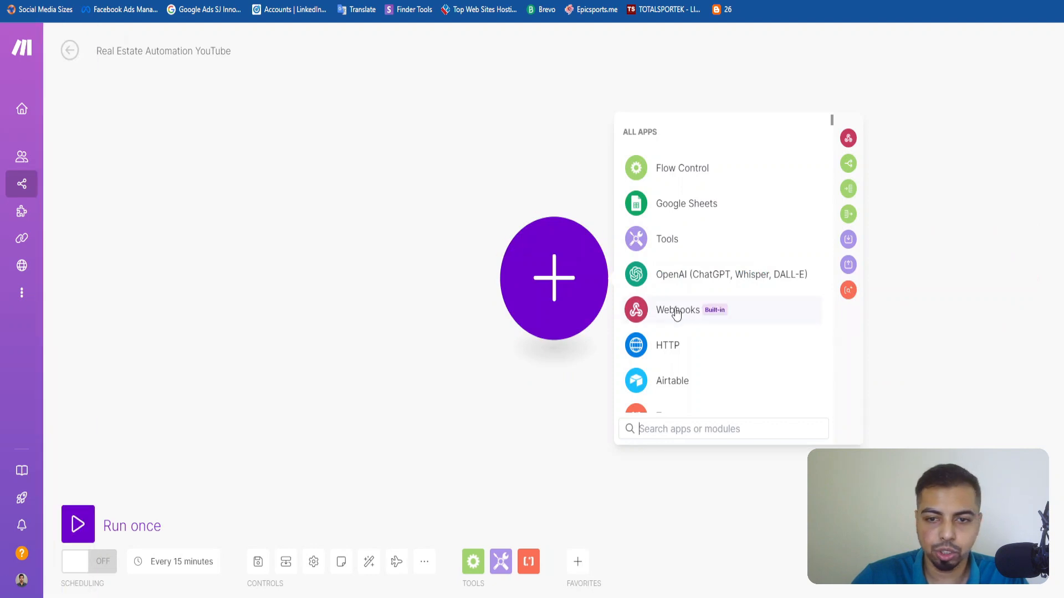
Return to the Real Estate Automation YouTube scenario in Make, add a Custom webhook trigger and create its webhook as "New GHL Webhook" without IP restrictions.
click(676, 314)
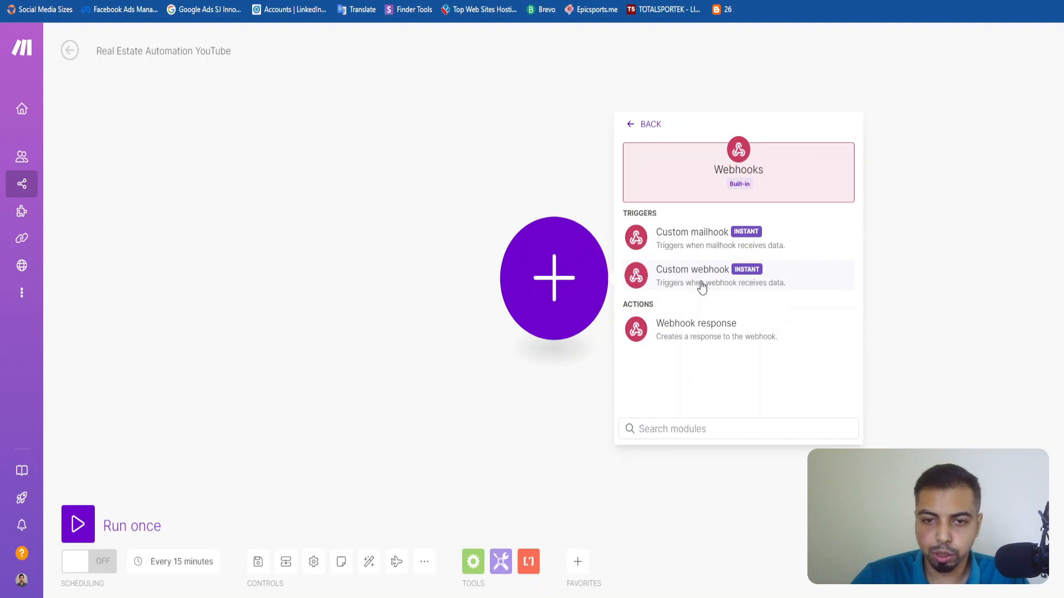
click(735, 285)
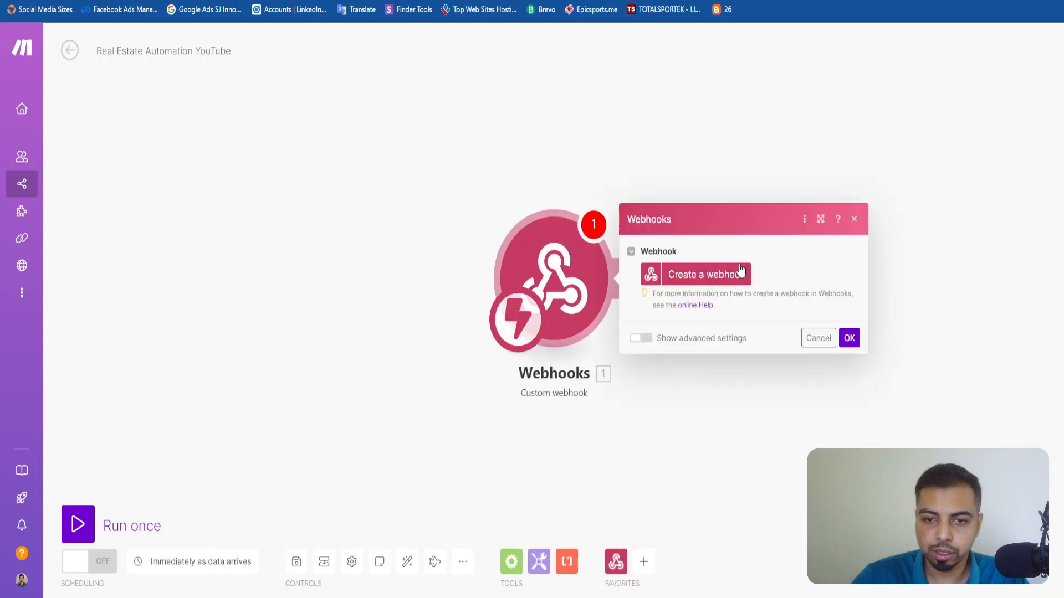
click(711, 277)
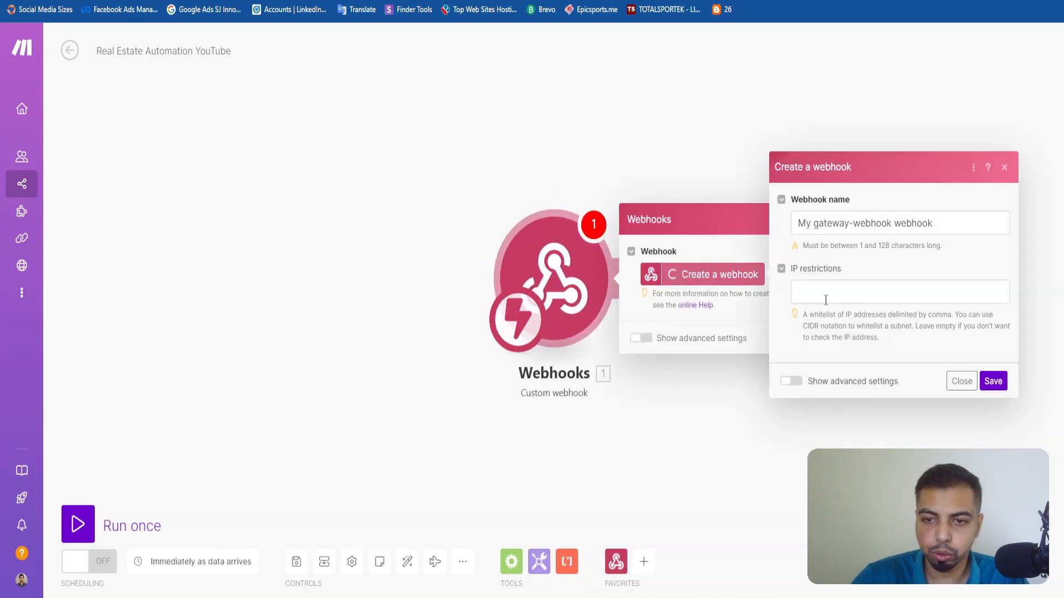
click(830, 296)
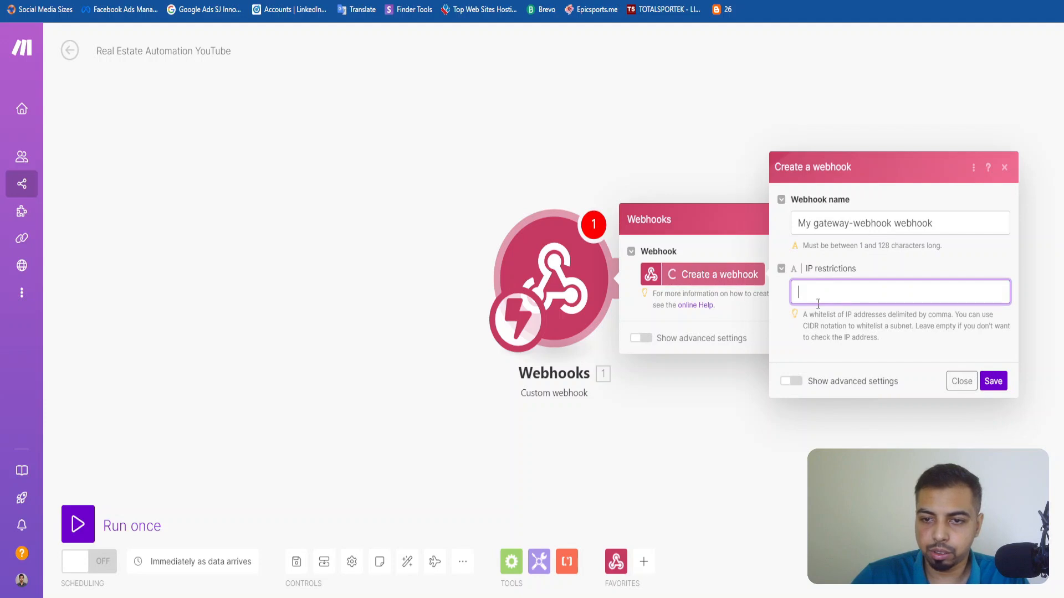
triple_click(846, 232)
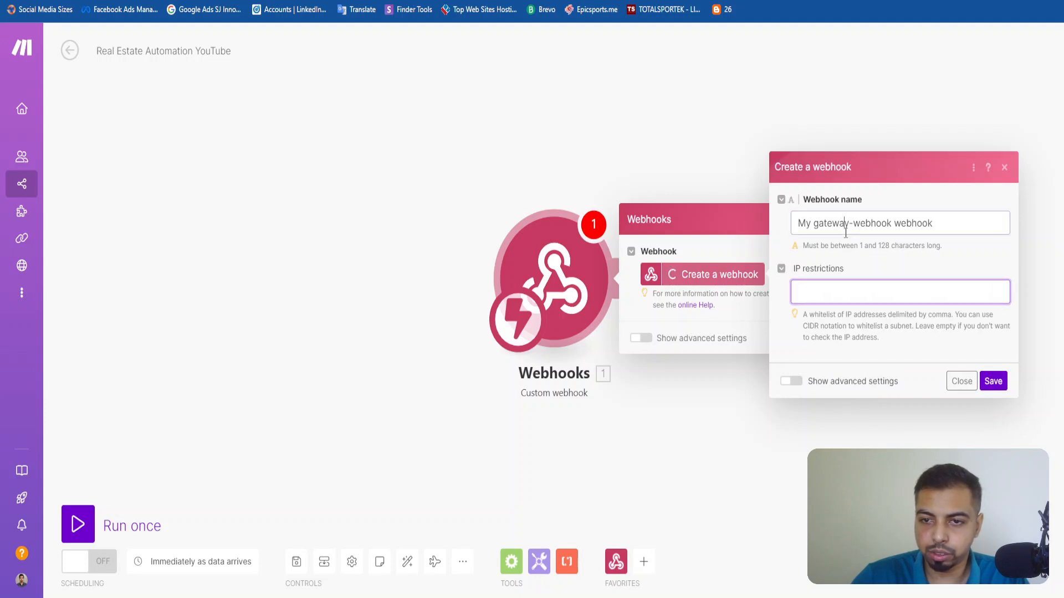
click(847, 302)
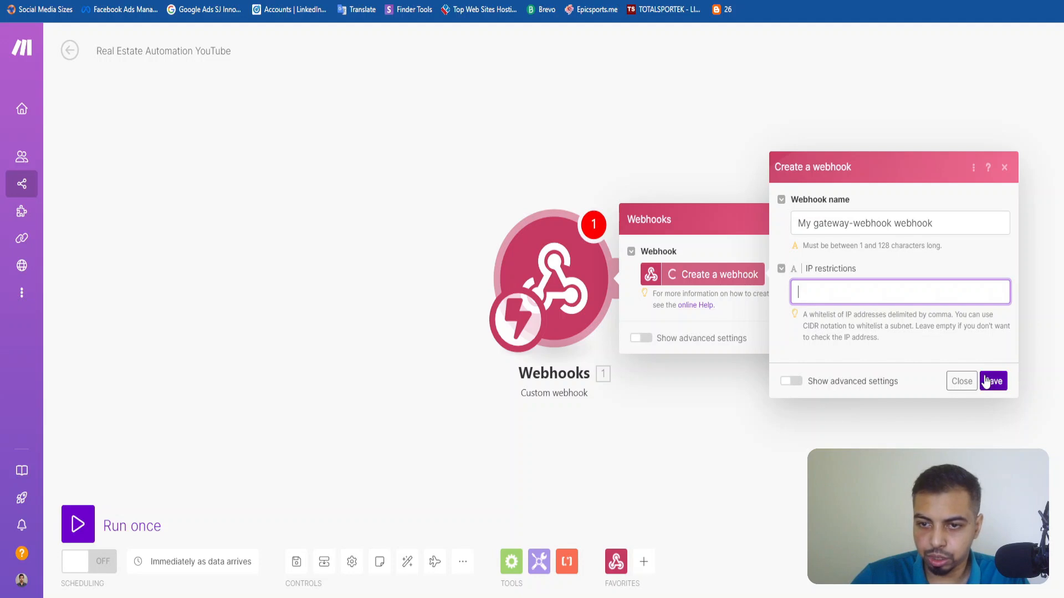
triple_click(895, 225)
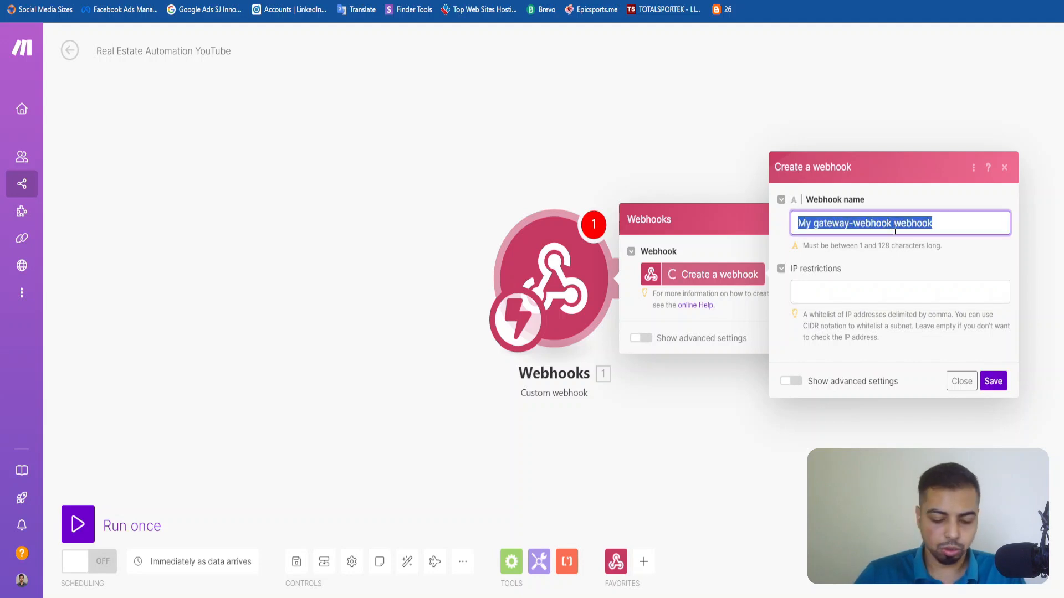
text(New GHL)
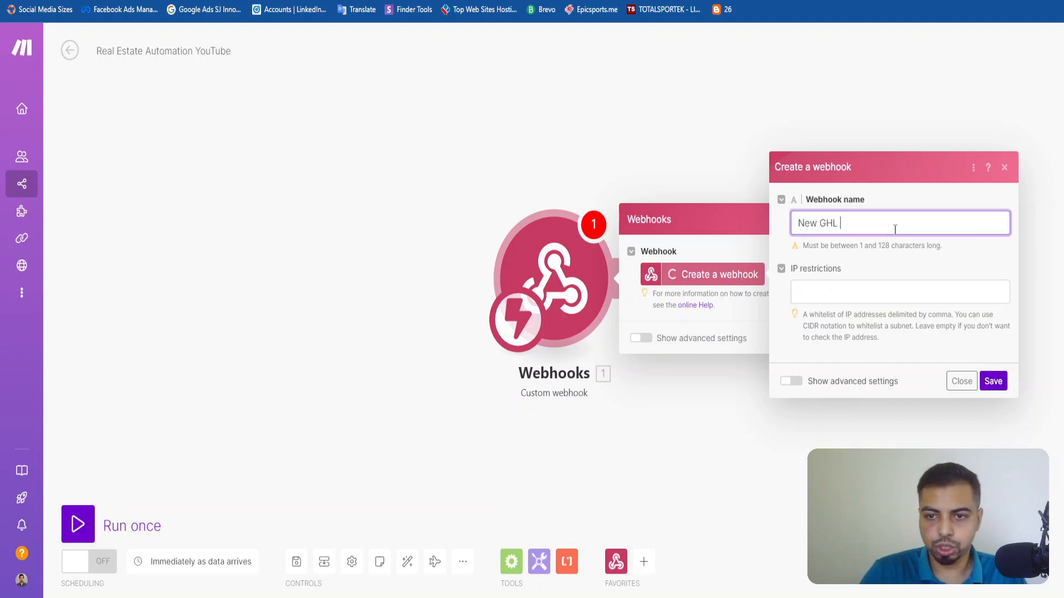
text( Webhook)
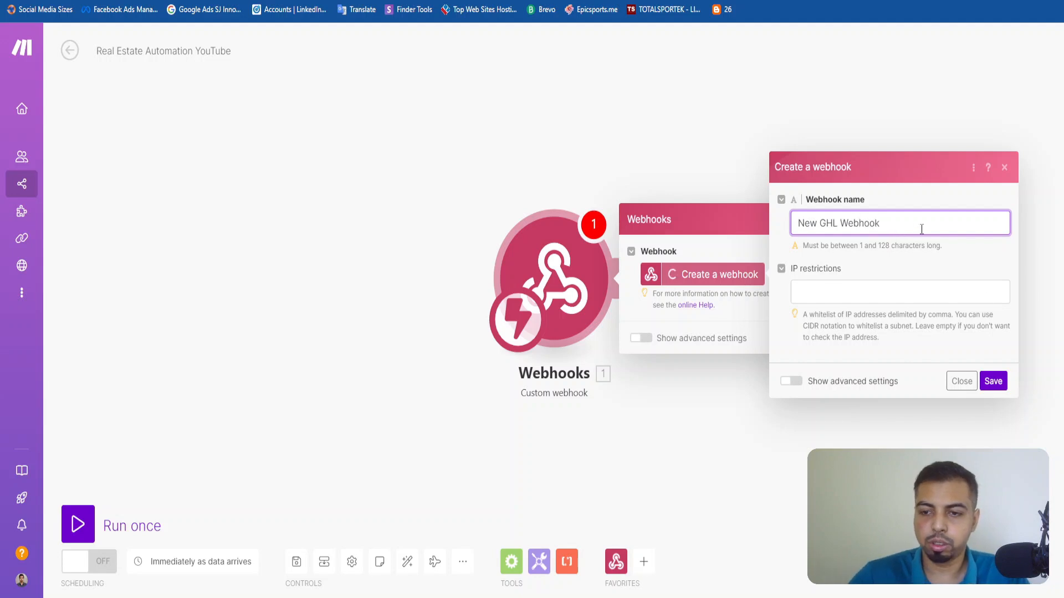
click(997, 381)
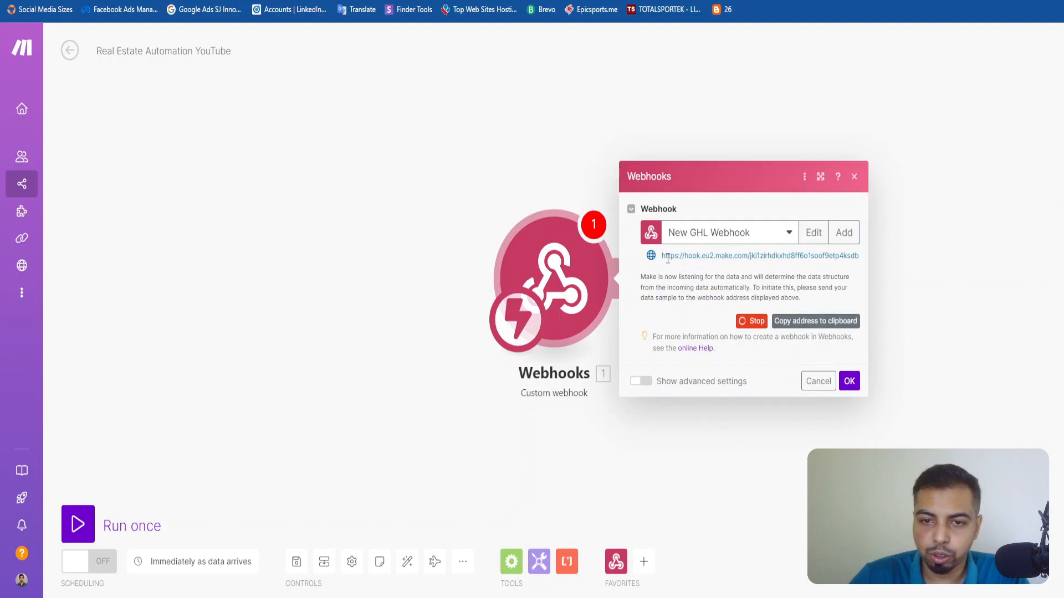
Copy the New GHL Webhook address into the URL of the LeadsLift workflow's Webhook action, and save the action and workflow.
drag(662, 257, 829, 266)
click(813, 278)
click(830, 327)
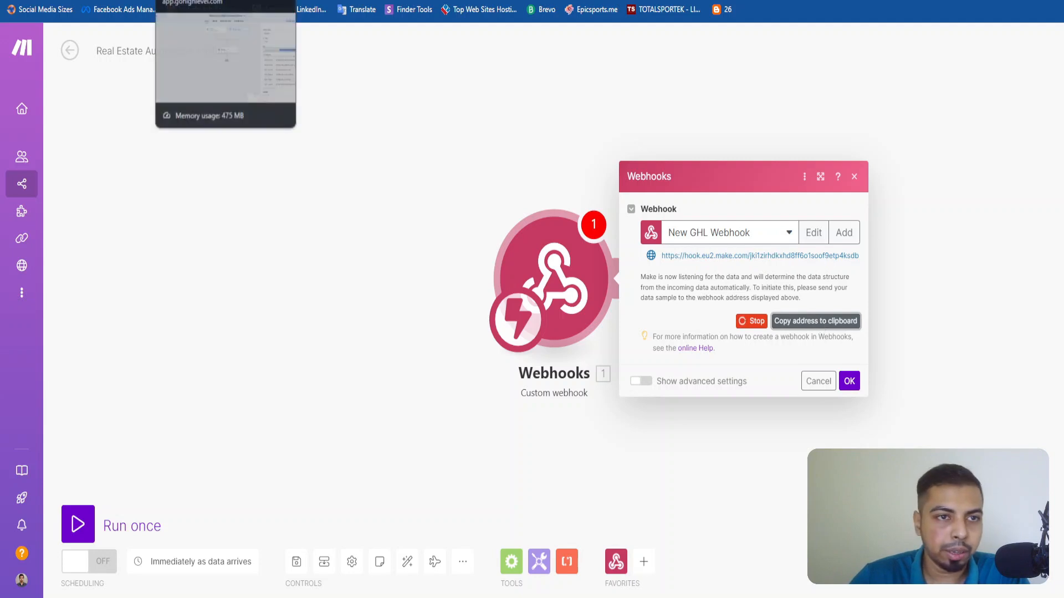
click(188, 1)
click(961, 258)
key(ctrl+a)
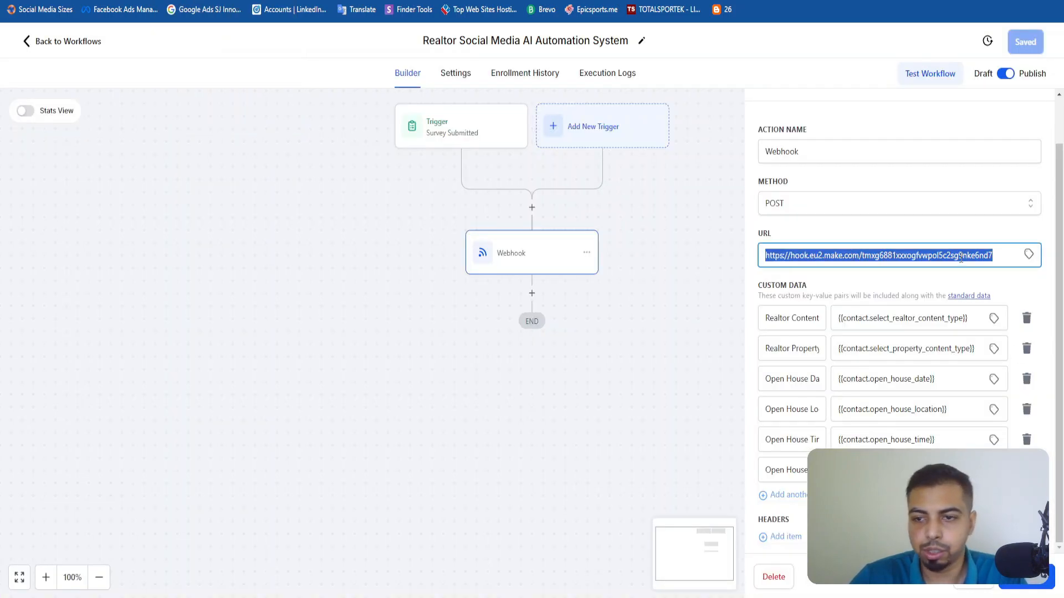
key(ctrl+v)
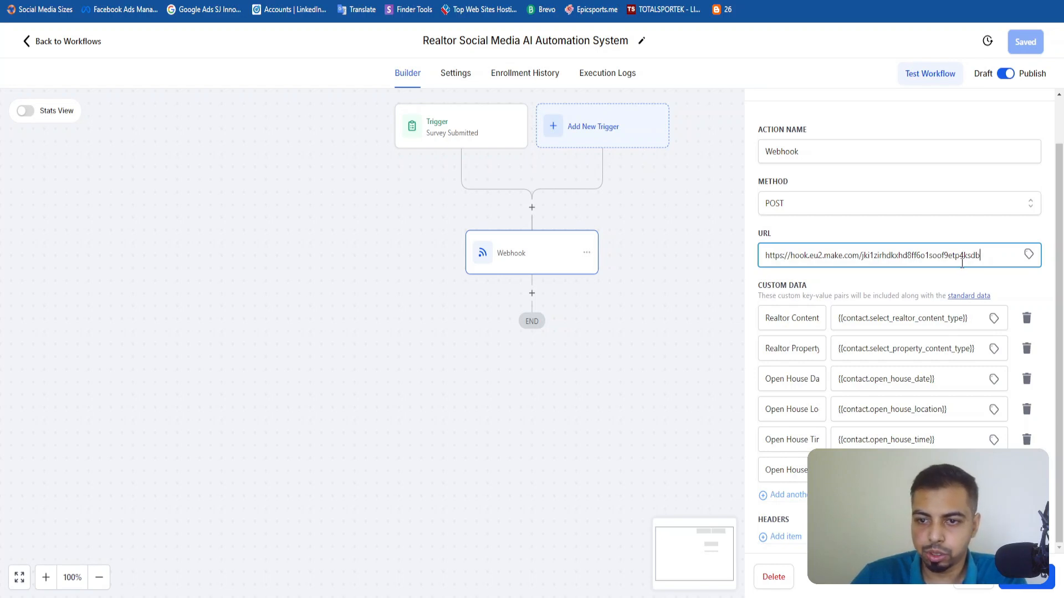
click(1024, 592)
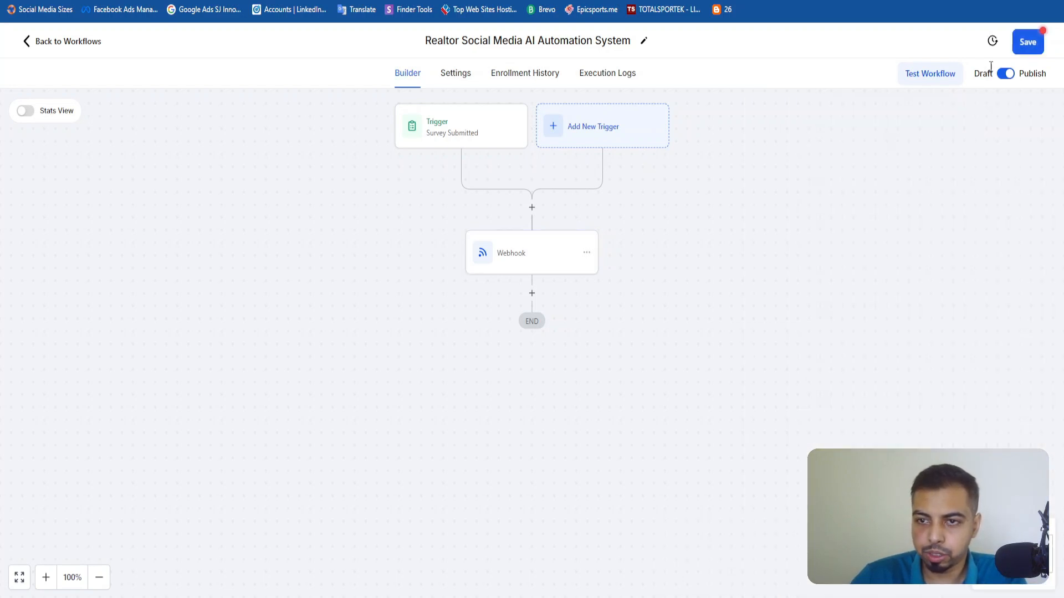
click(1025, 47)
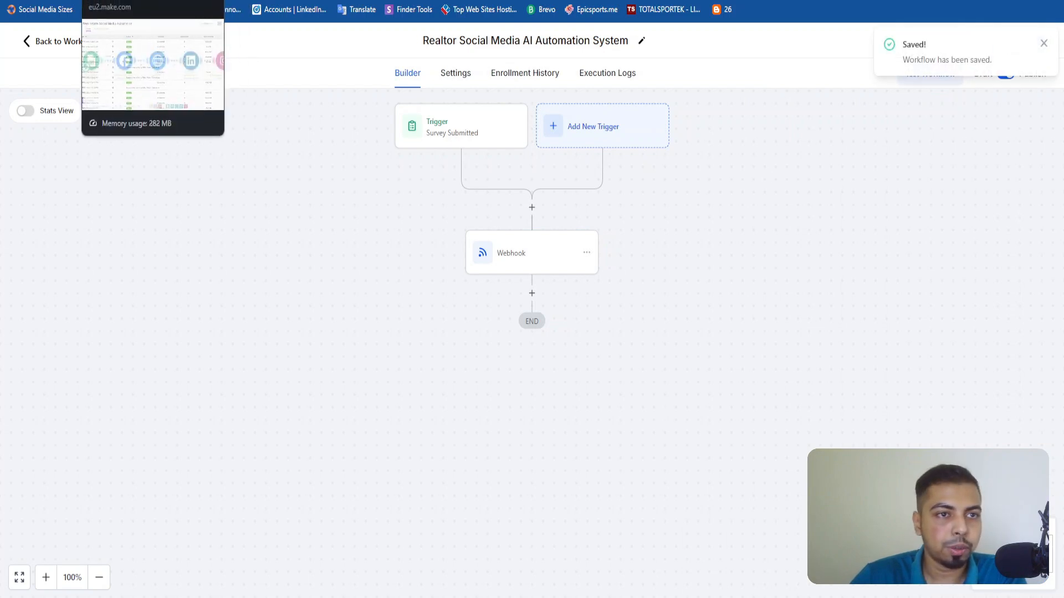
Return to the Make scenario, confirm the webhook trigger's settings and reposition the Webhooks module on the canvas, leaving its schedule setting unedited.
click(93, 0)
click(63, 0)
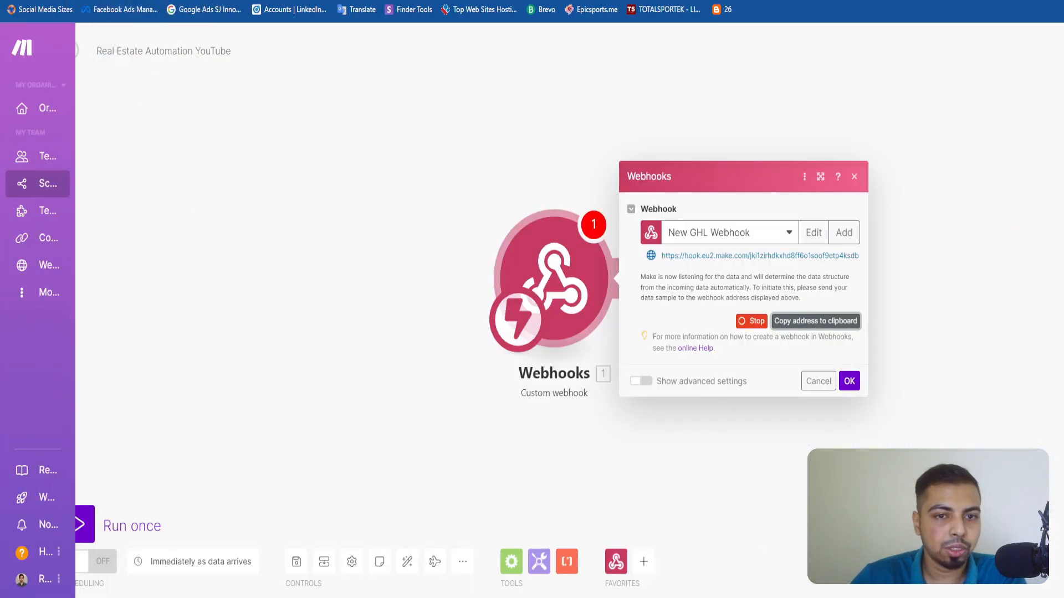
click(849, 381)
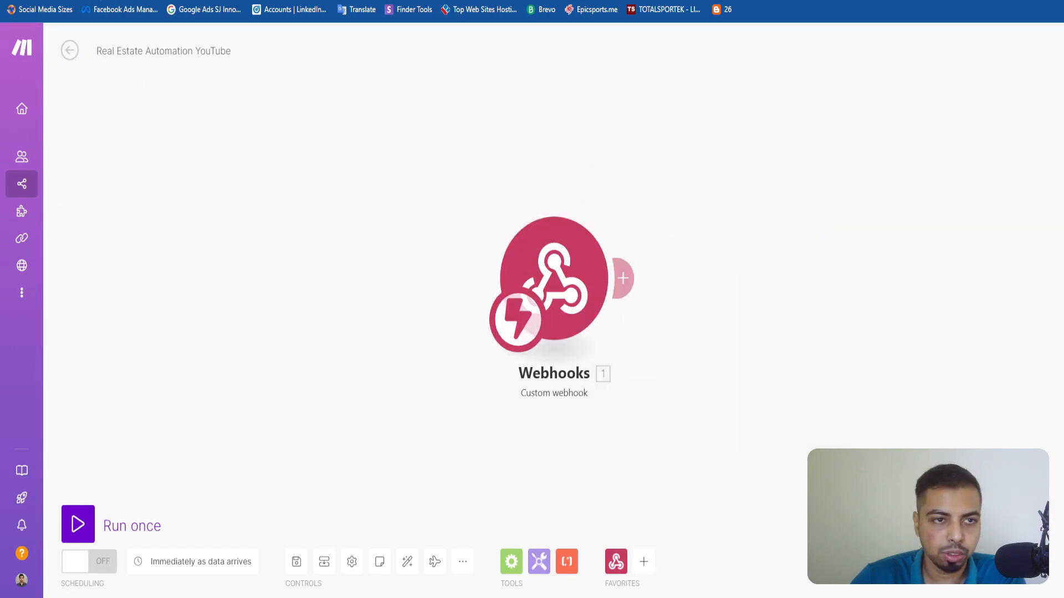
drag(522, 351, 395, 308)
click(394, 284)
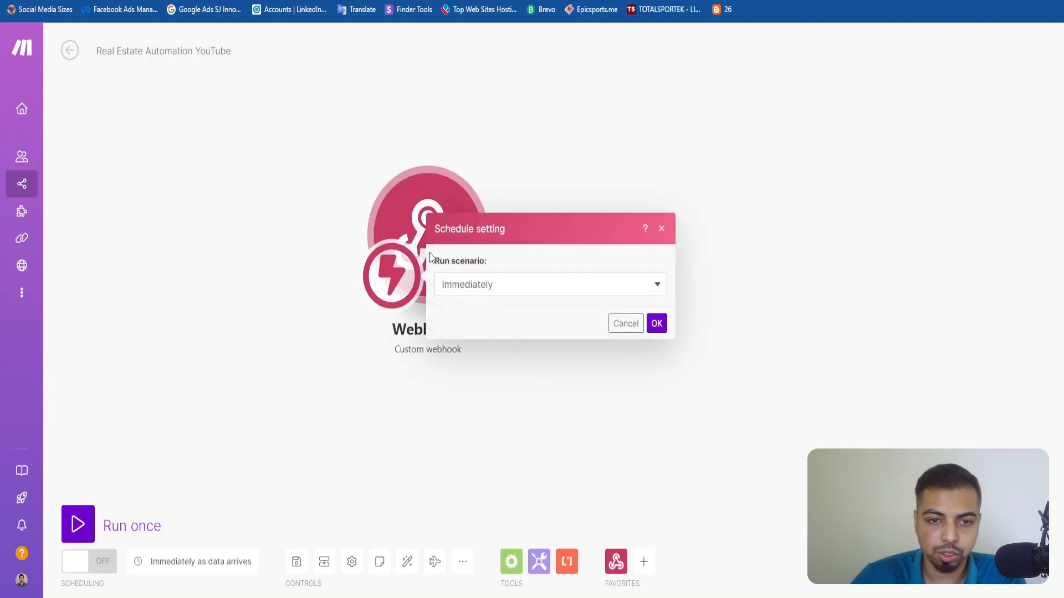
click(625, 322)
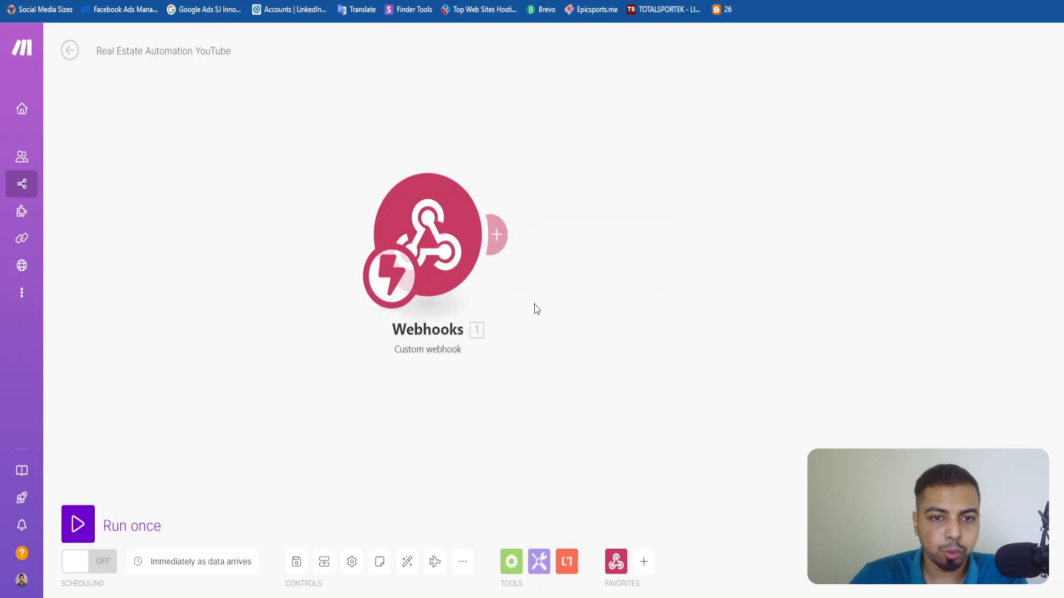
Switch to the Social Media AI Content Generation survey and examine its Realtor Content Type options.
click(258, 2)
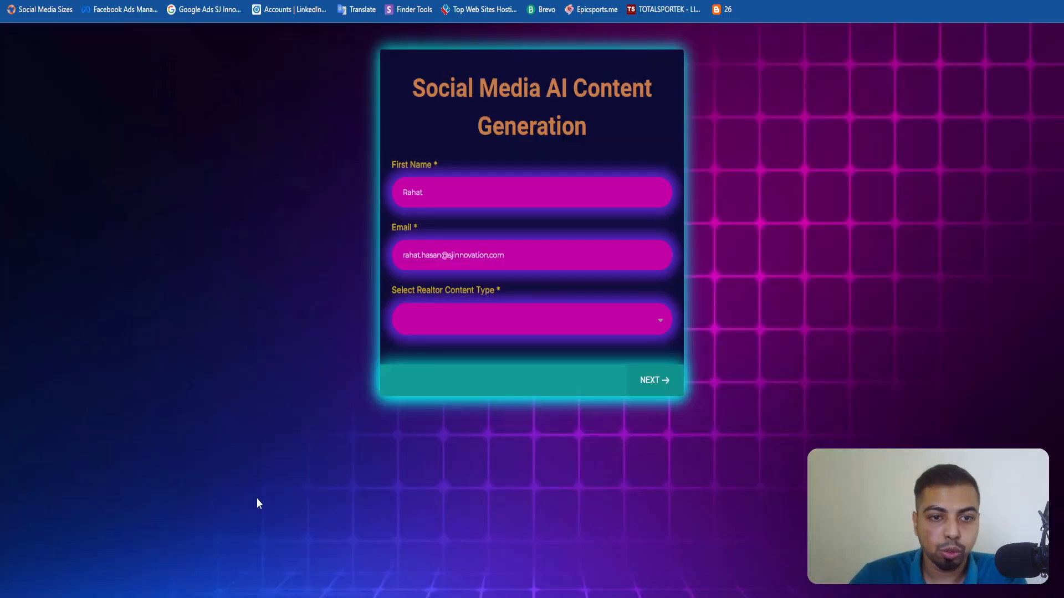
click(564, 341)
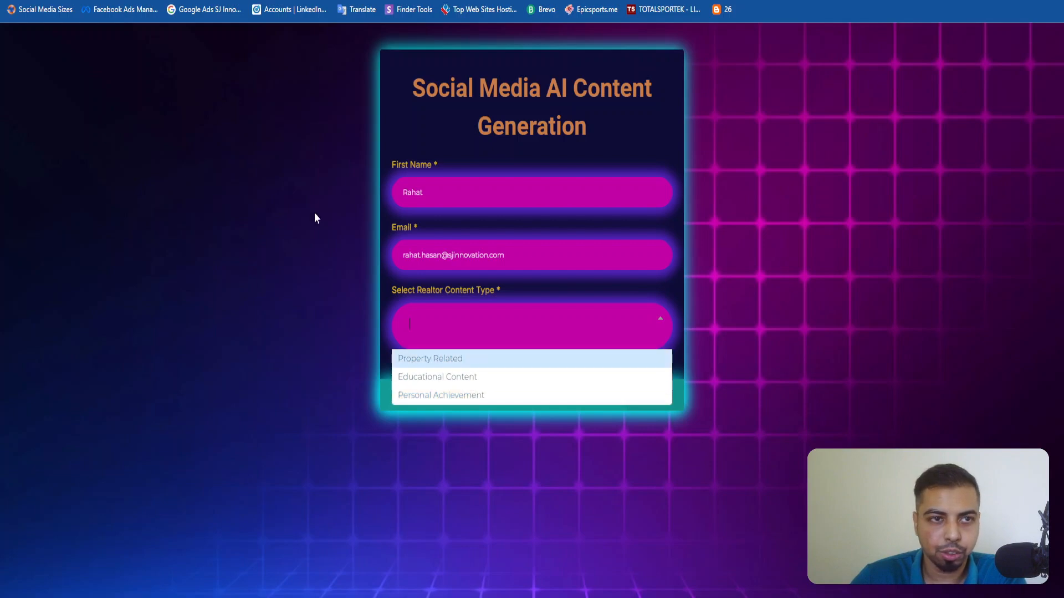
click(194, 0)
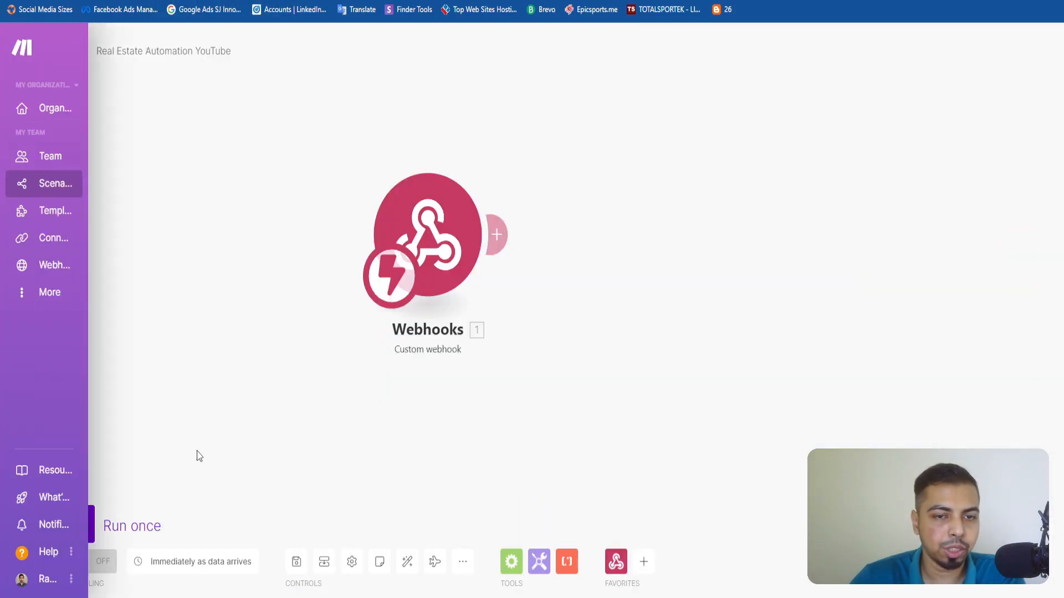
Add a Router after the Webhooks module in Make and compare its routes with the survey's Realtor Content Type options.
click(496, 235)
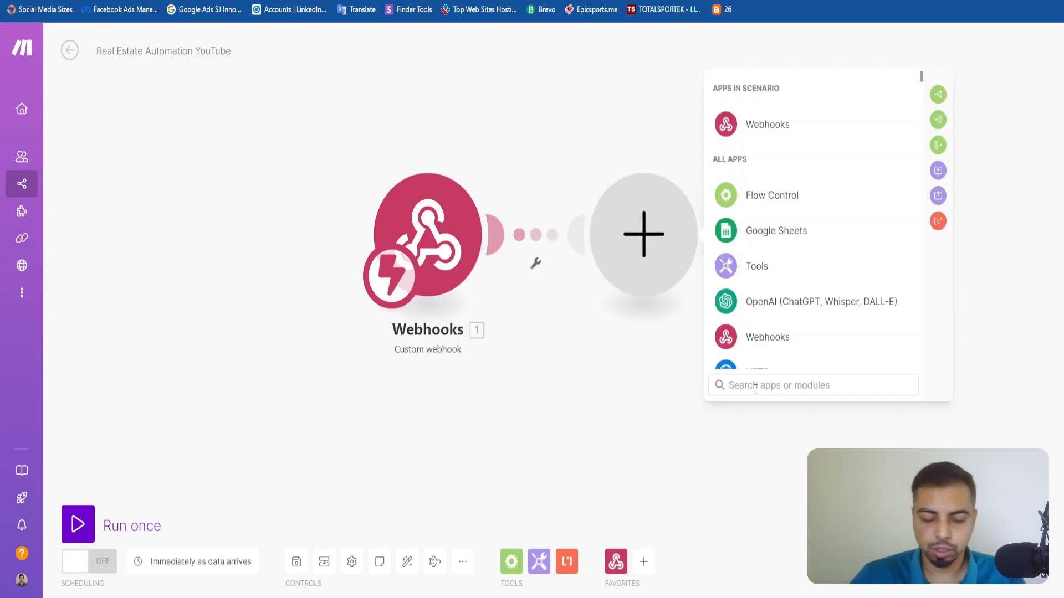
text(Router)
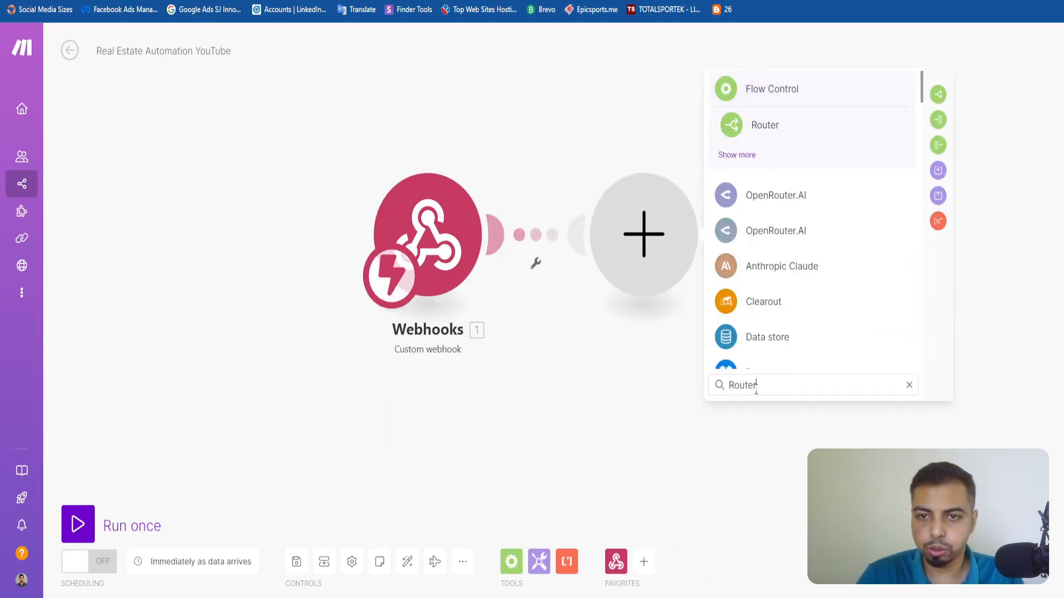
click(774, 131)
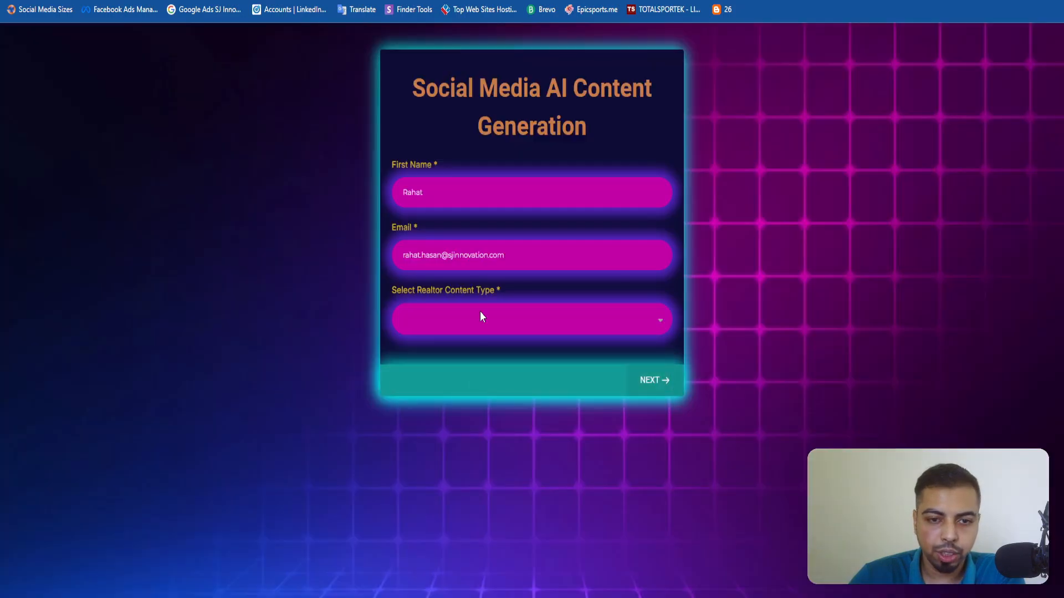
click(478, 318)
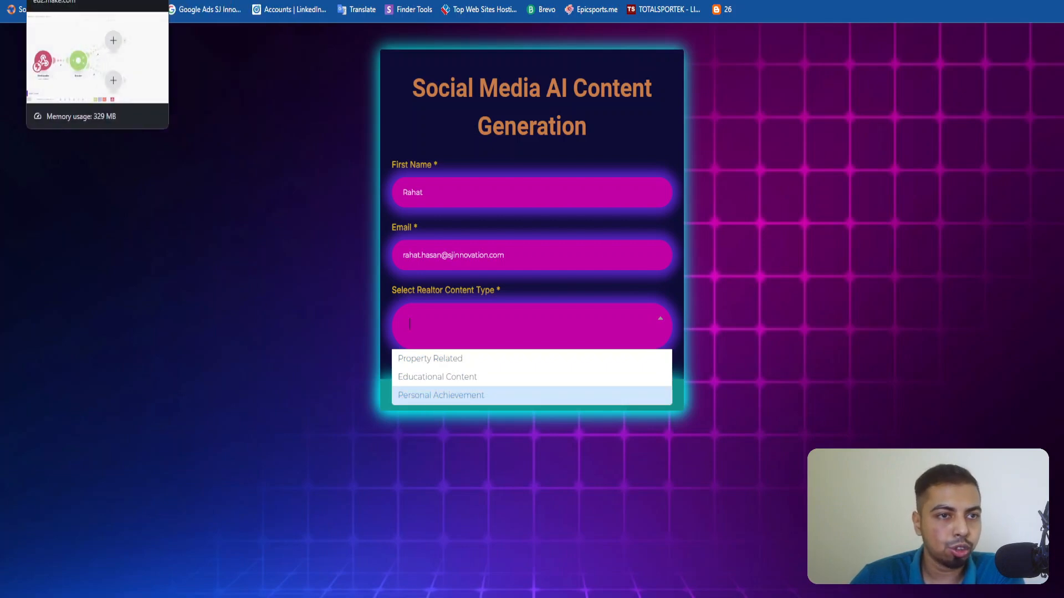
click(77, 1)
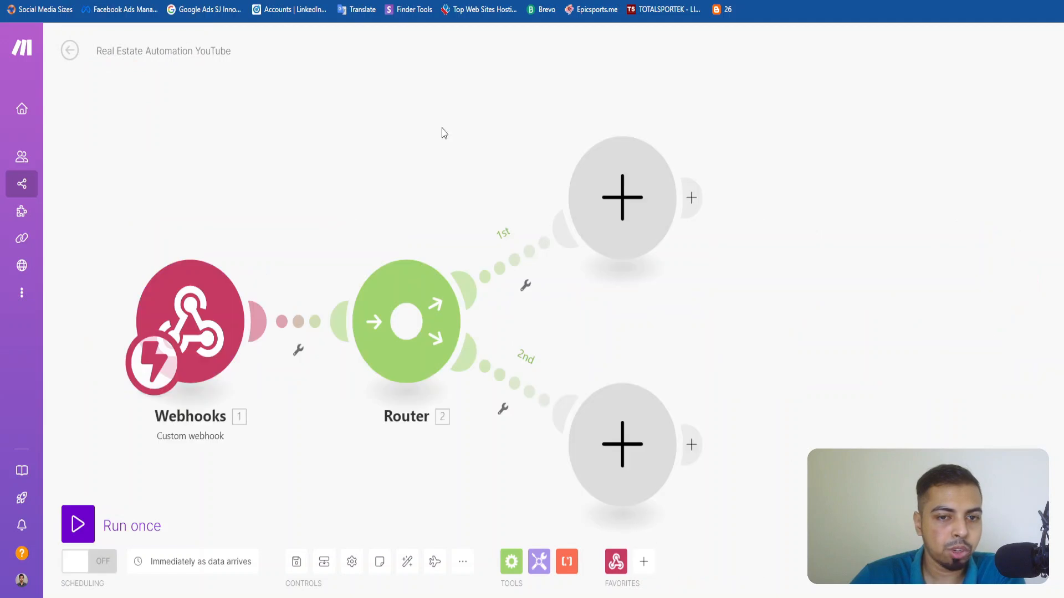
click(693, 270)
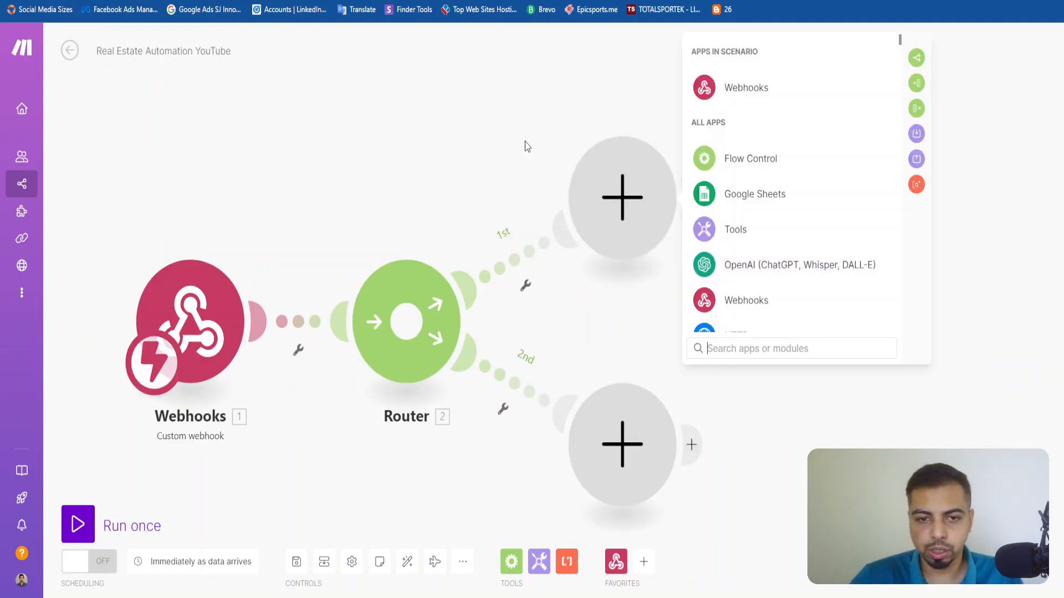
click(522, 264)
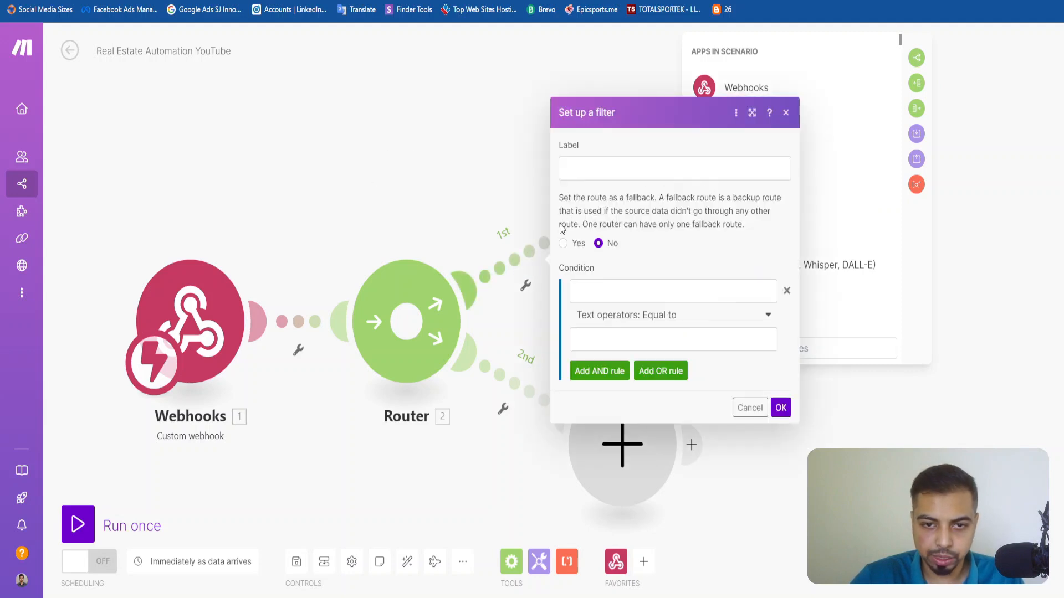
click(612, 172)
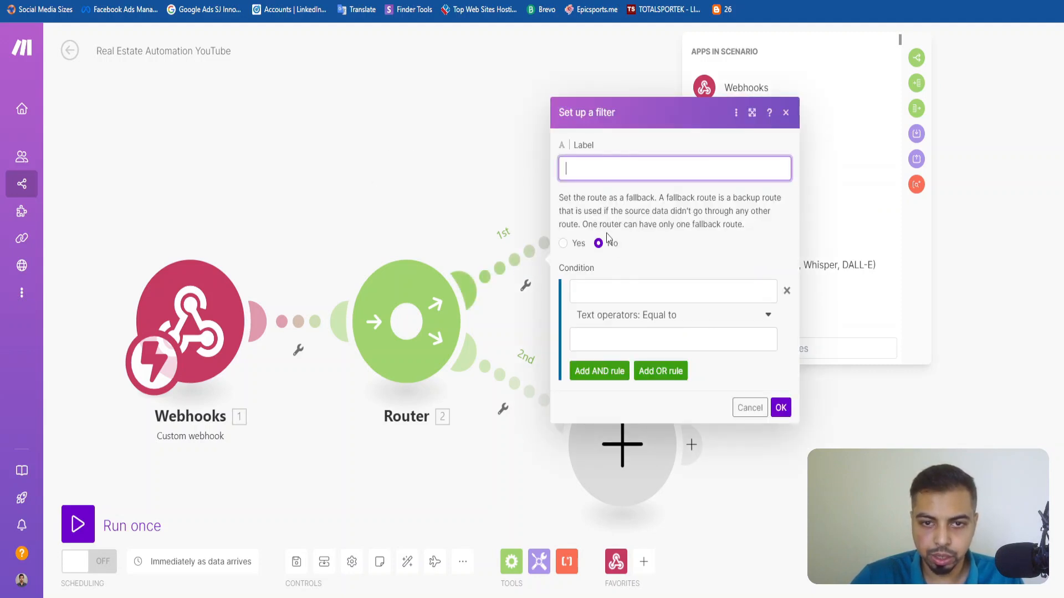
click(785, 113)
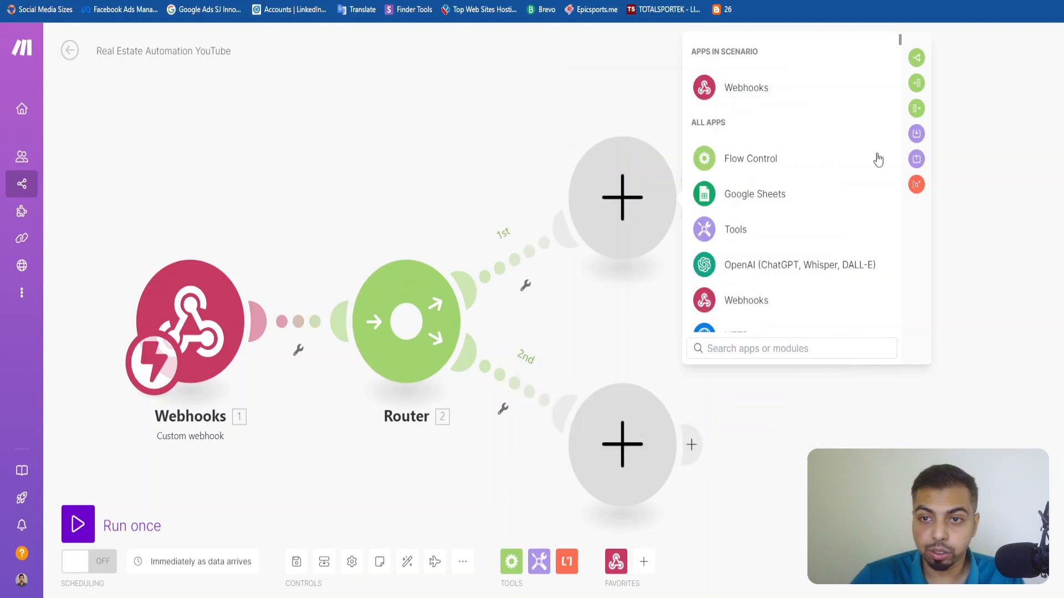
Run only the Webhooks module so that it listens for incoming survey data.
drag(256, 200, 498, 114)
right_click(431, 239)
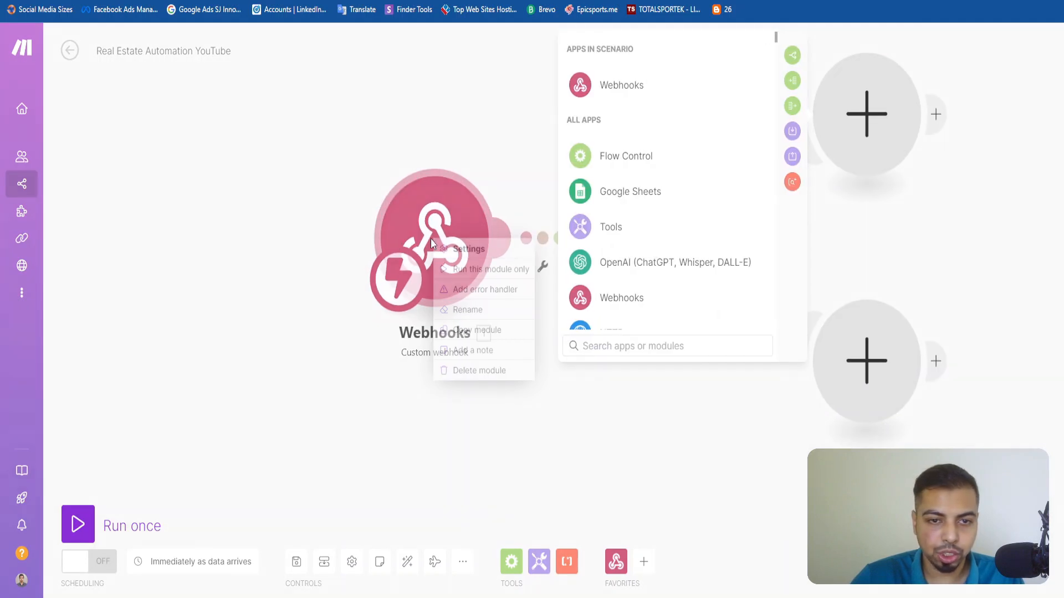
click(469, 270)
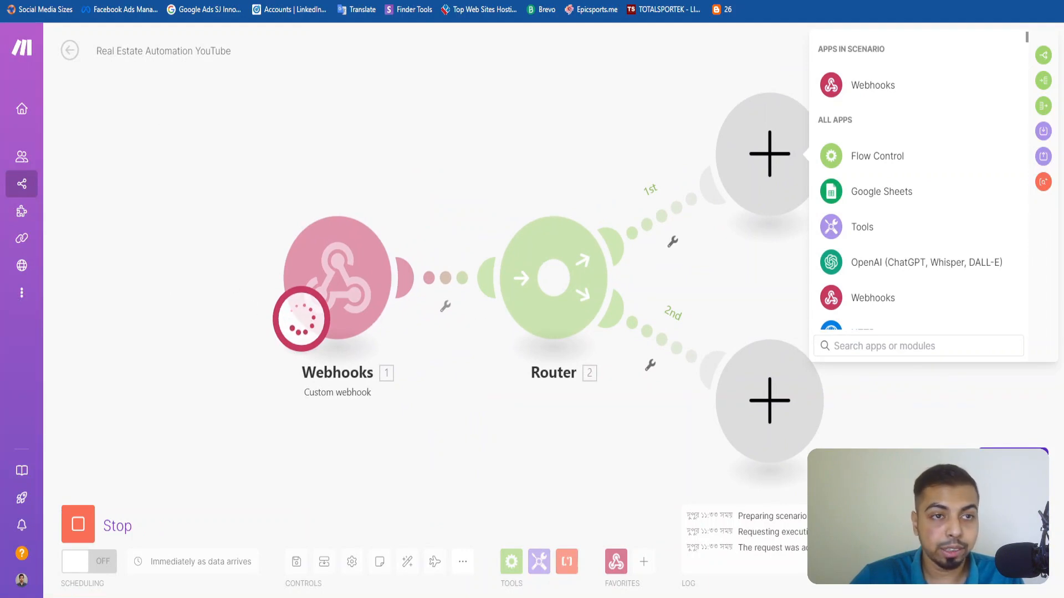
Submit the survey with Educational Content as content type and the robbreport.com Manhattan housing market third-quarter 2024 article URL as its reference.
click(216, 1)
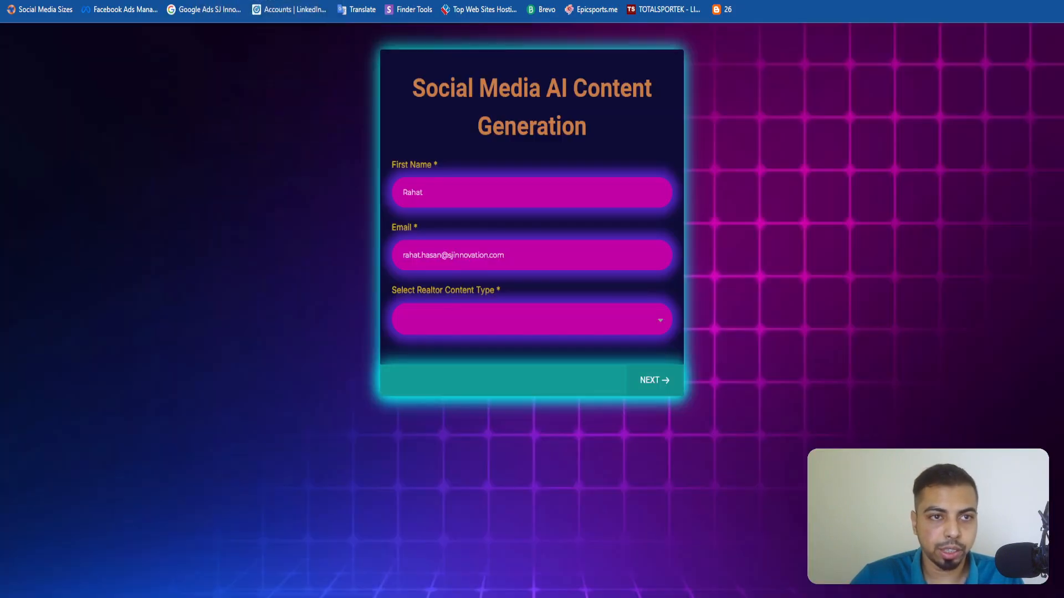
click(452, 324)
click(450, 378)
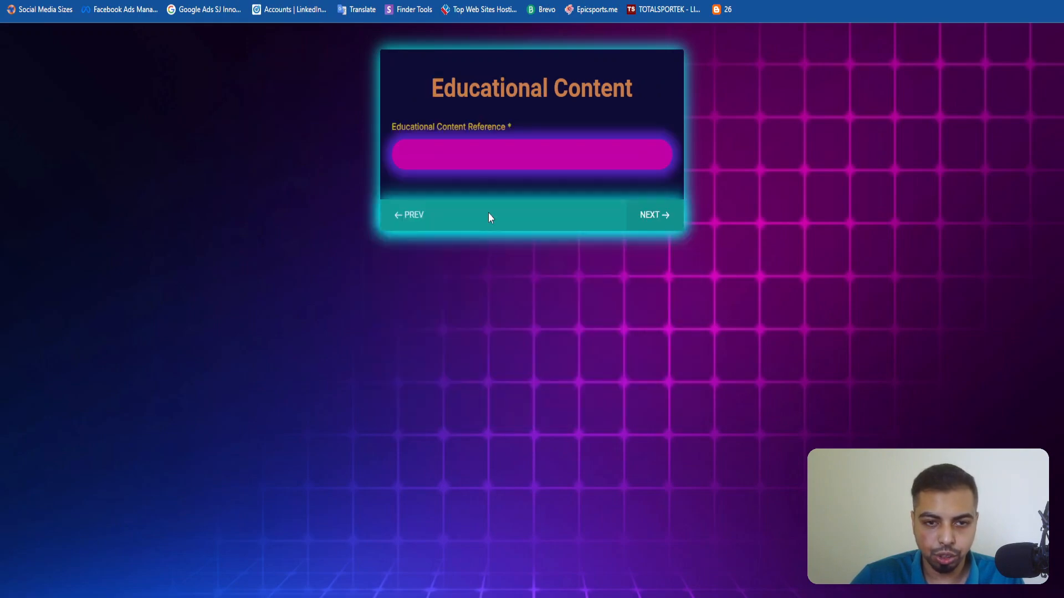
click(494, 149)
key(super+v)
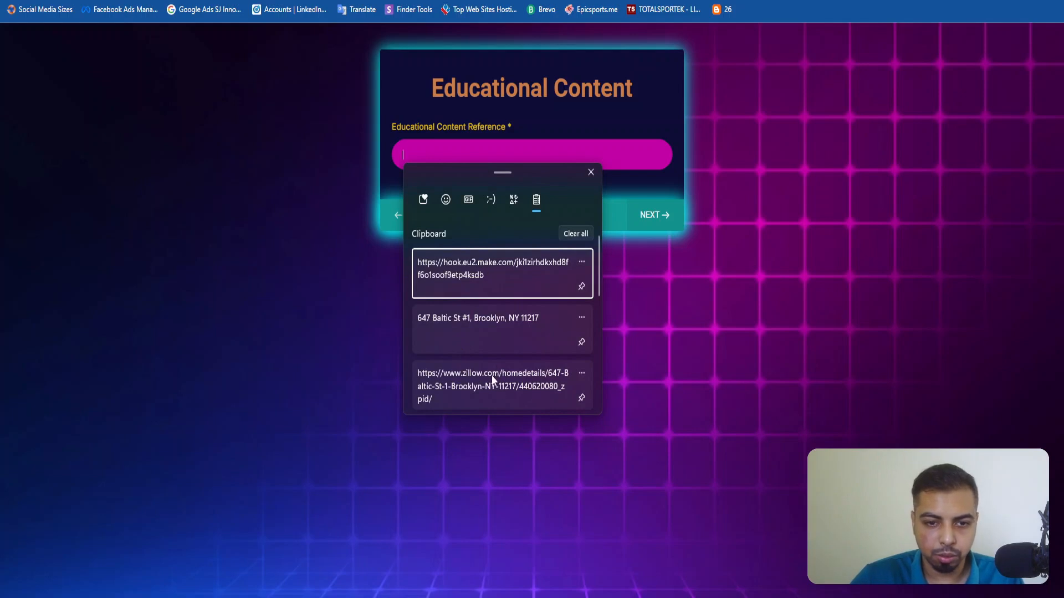
scroll(504, 375, down, 2)
click(500, 364)
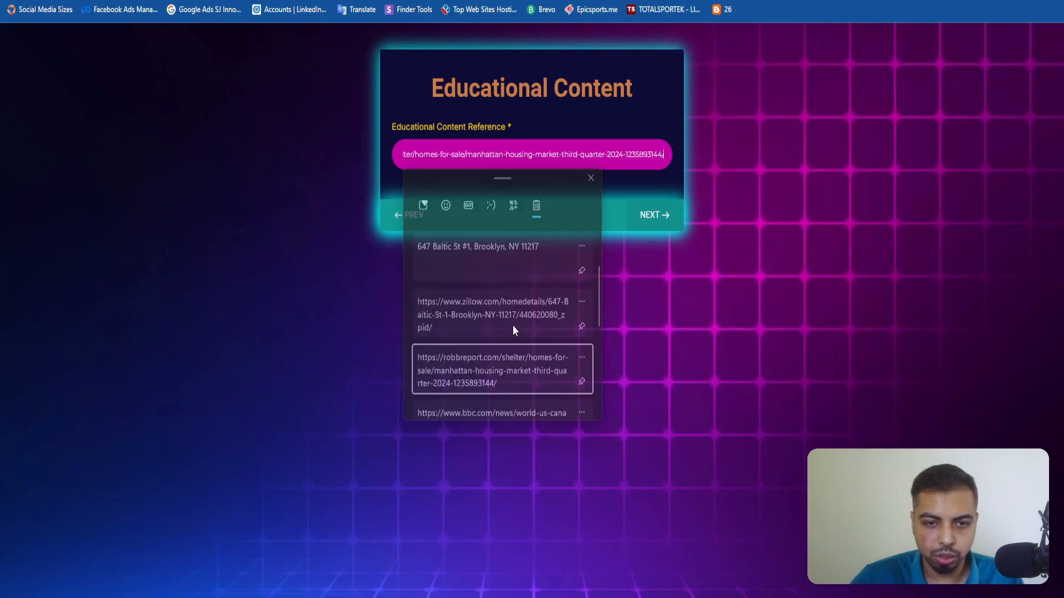
click(639, 215)
click(662, 228)
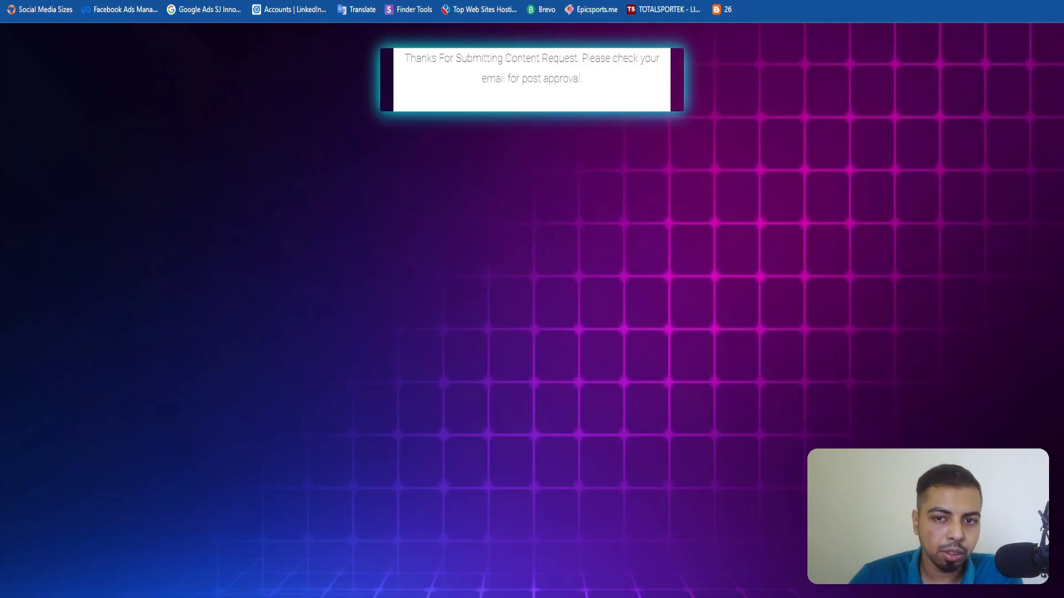
Return to the Make scenario and examine the survey fields in the Webhooks module's output bundle.
click(50, 0)
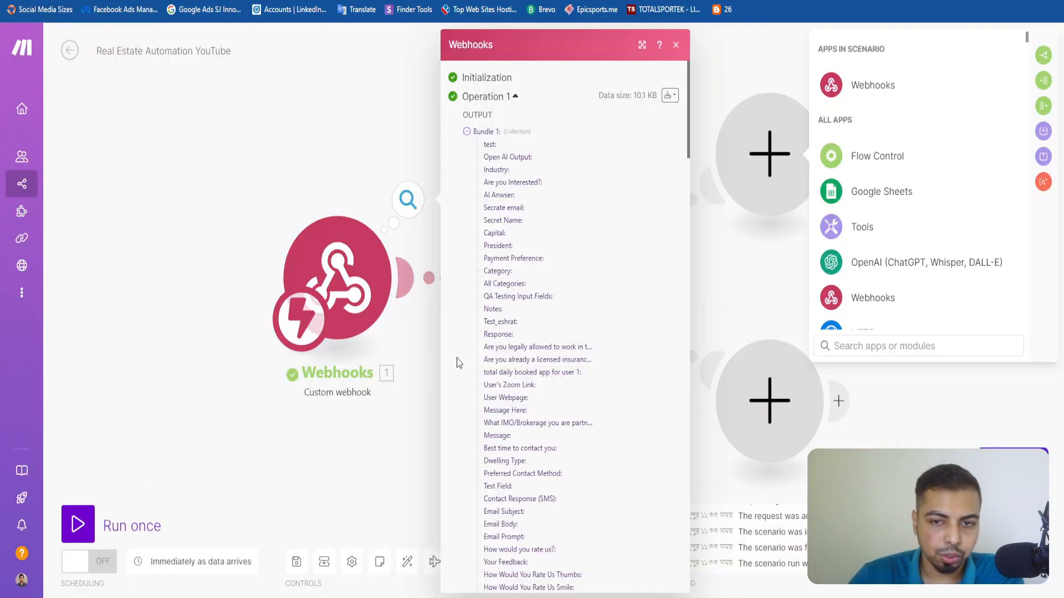
scroll(527, 245, down, 20)
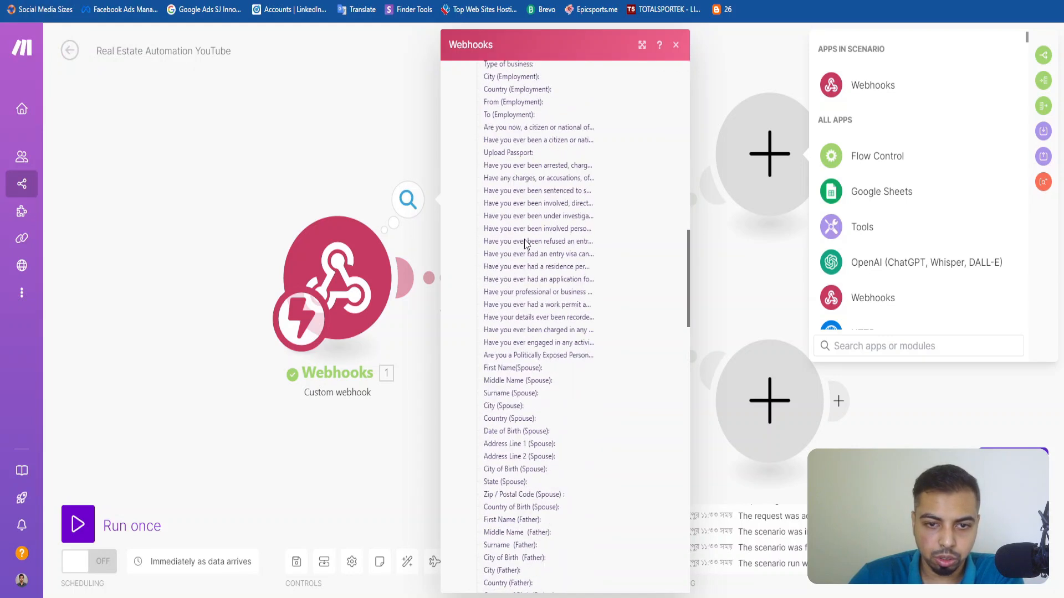
scroll(524, 291, down, 10)
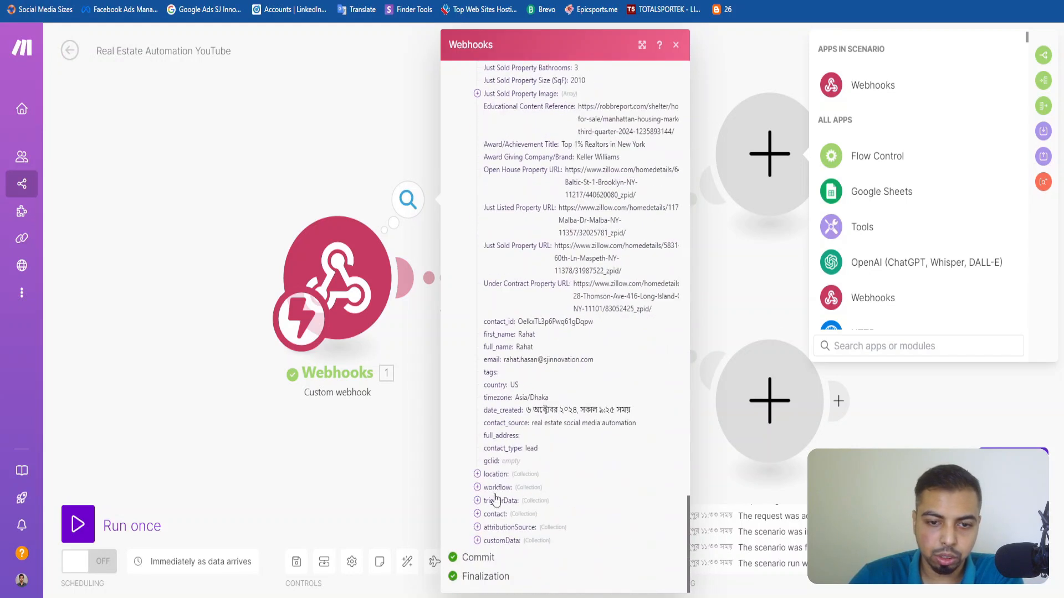
scroll(502, 522, up, 20)
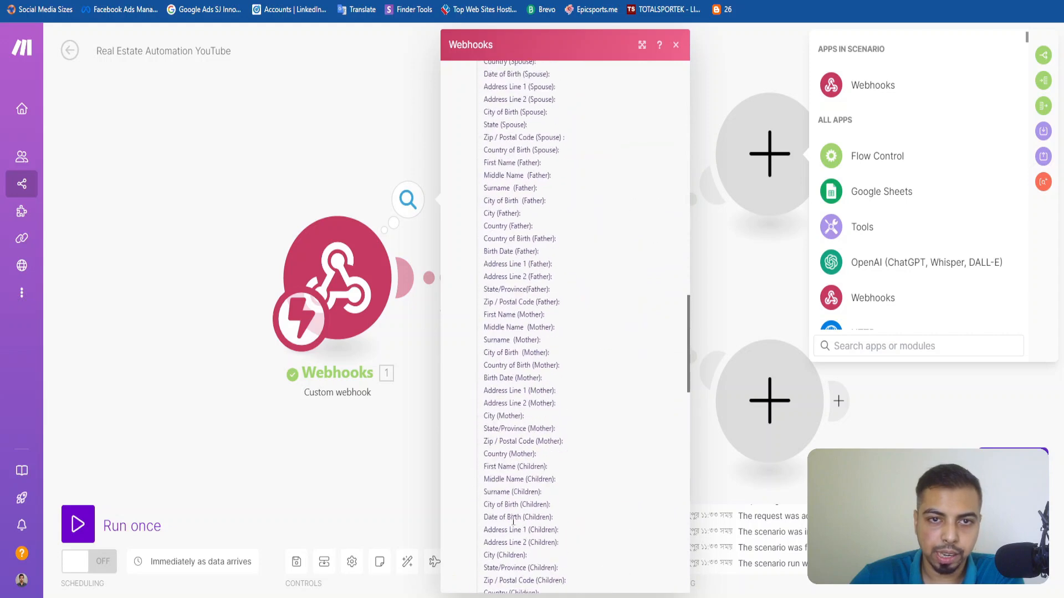
click(676, 45)
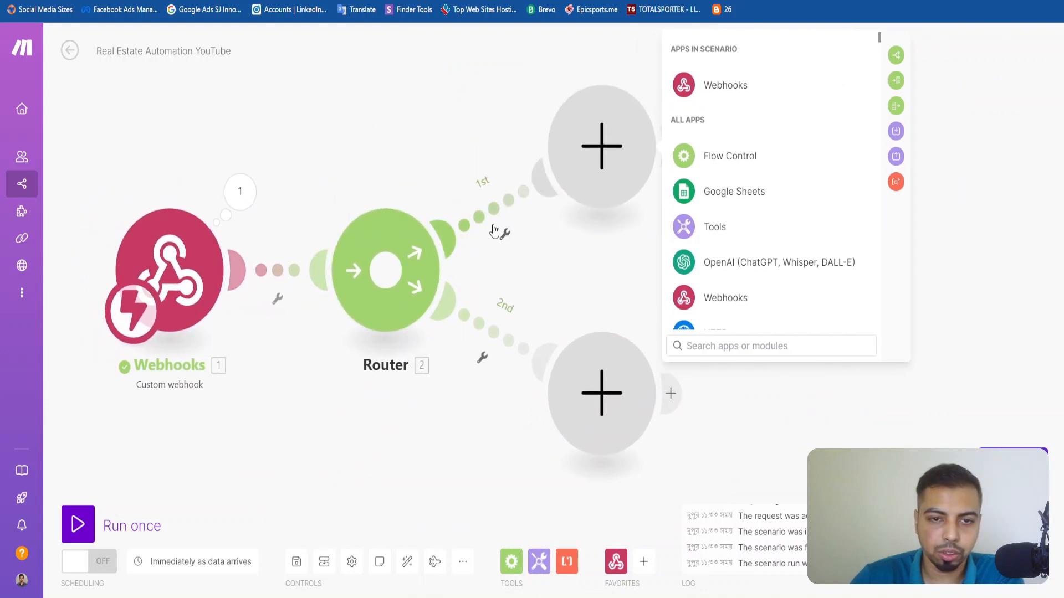
Open the filter on the router's first route and label it Property Related.
click(496, 215)
click(594, 118)
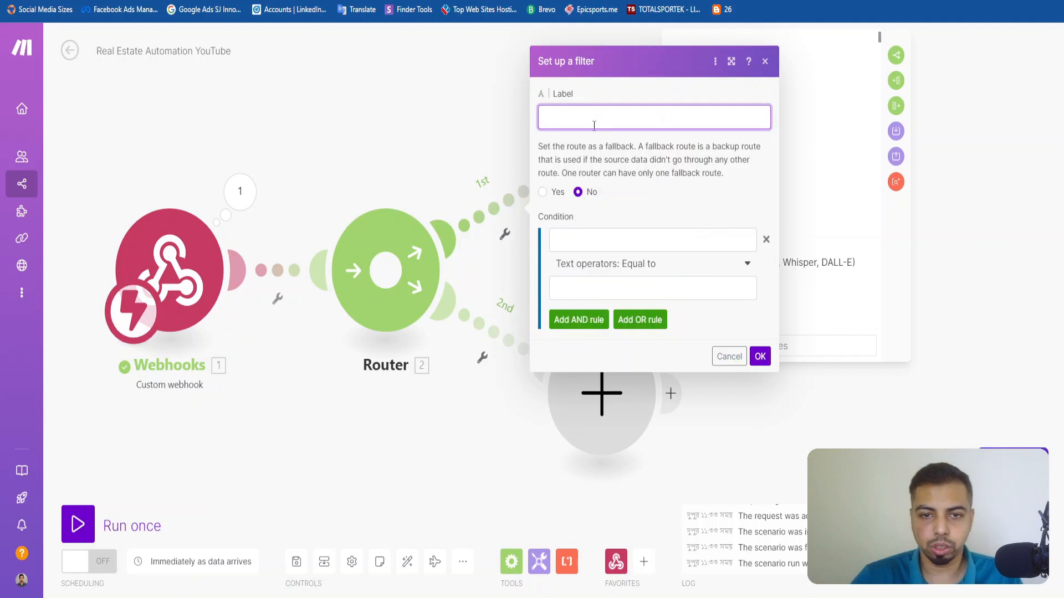
text(Pro)
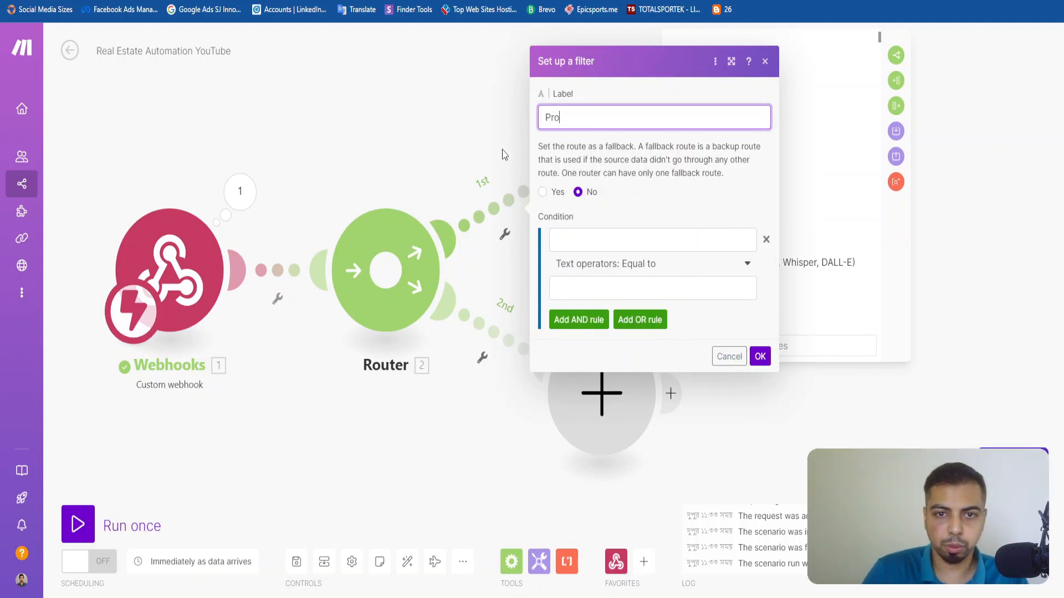
text(perty Related)
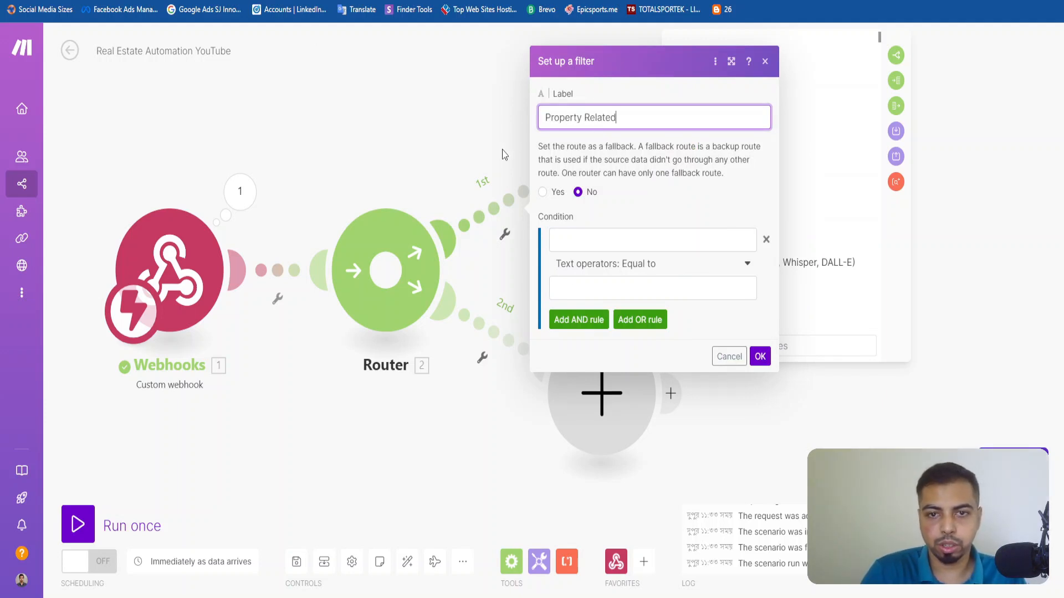
Map the webhook's Select Realtor Content Type field as the first operand of the Property Related filter's condition.
click(634, 236)
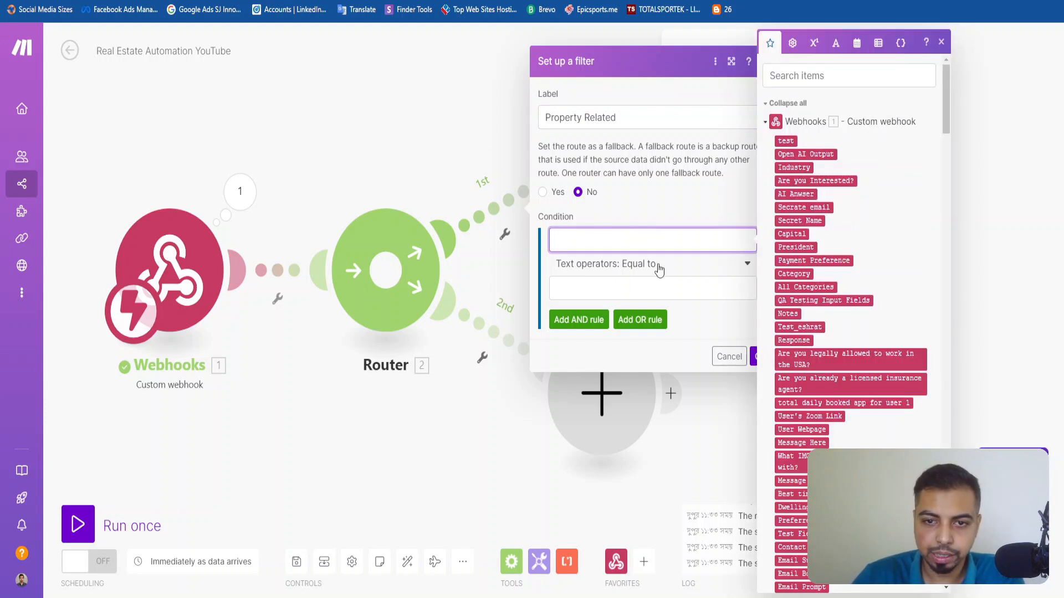
click(812, 75)
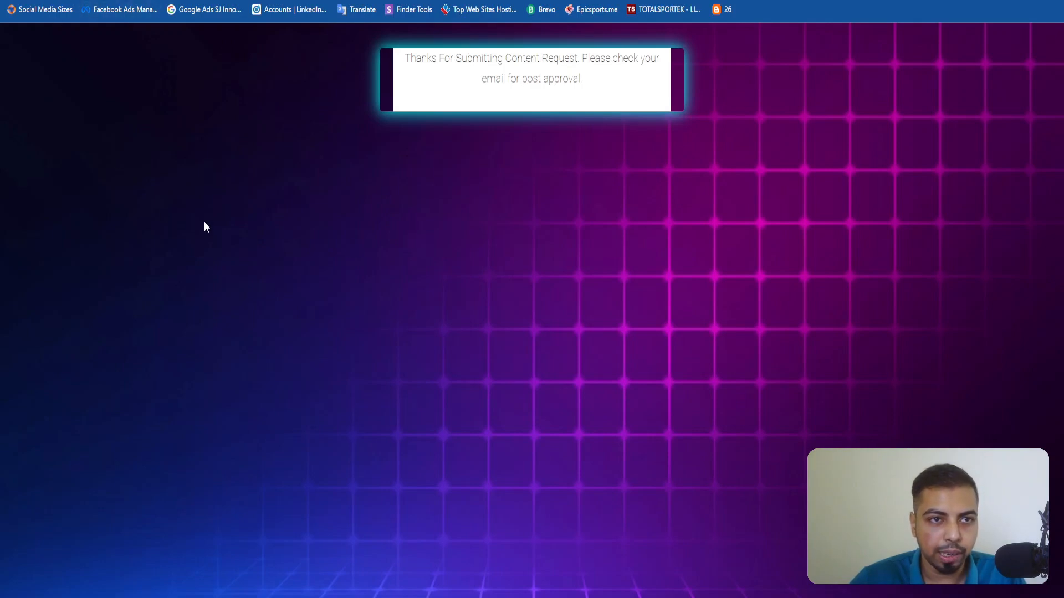
triple_click(402, 298)
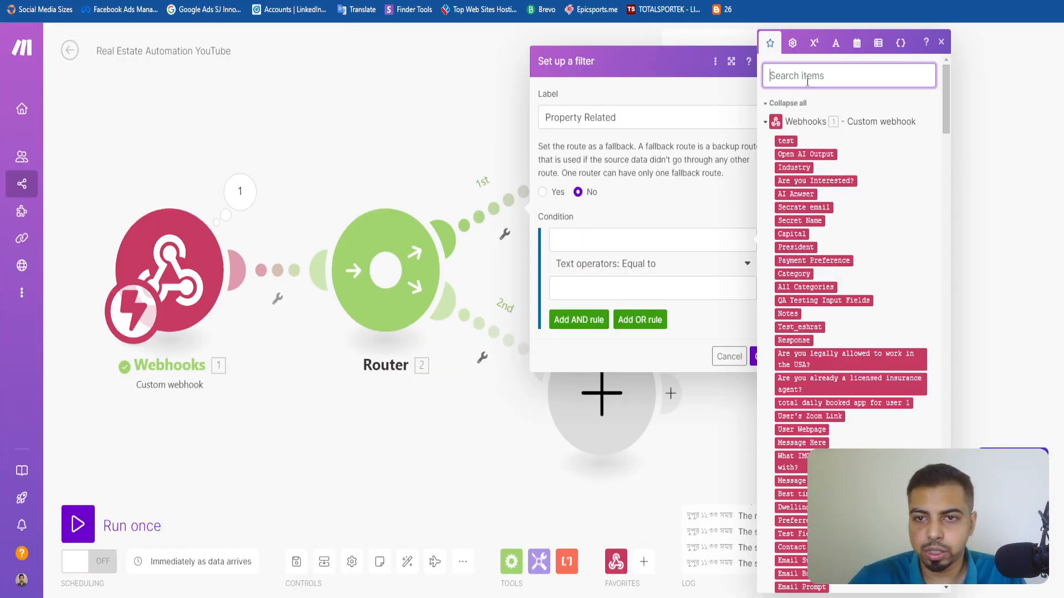
text(Select)
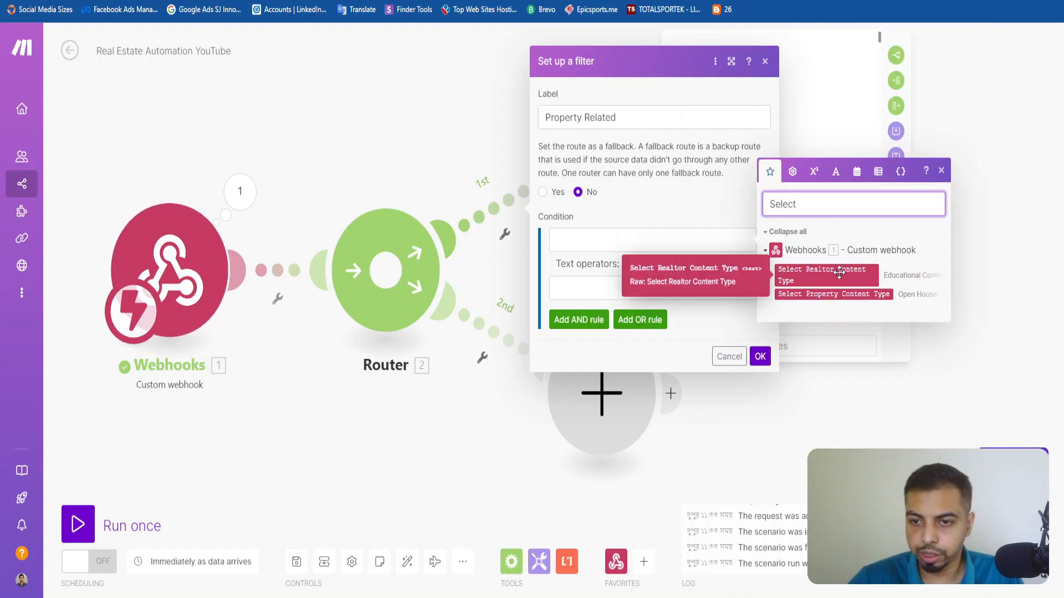
drag(840, 273, 754, 250)
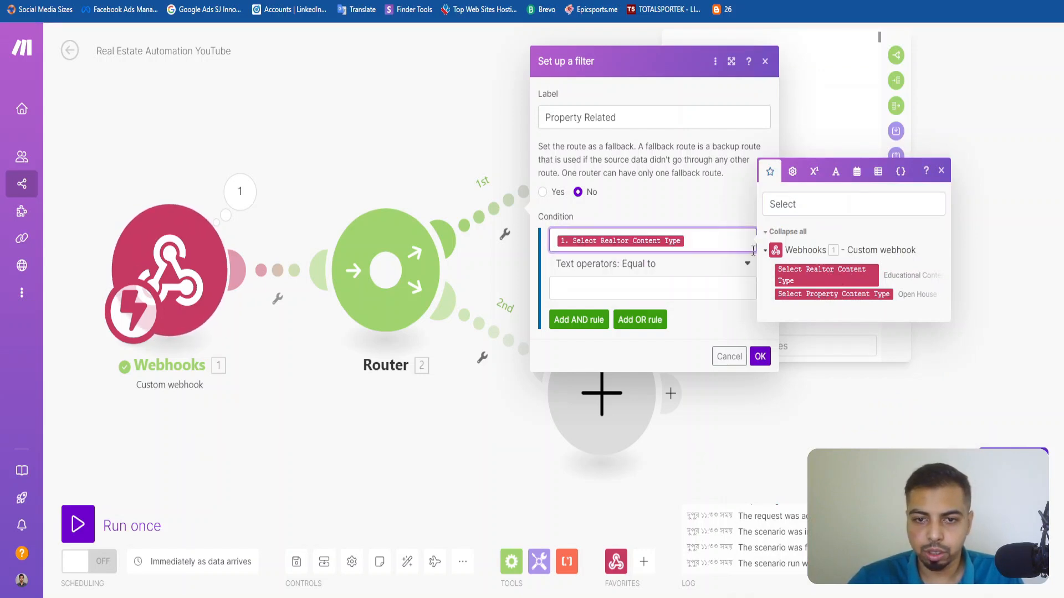
triple_click(717, 242)
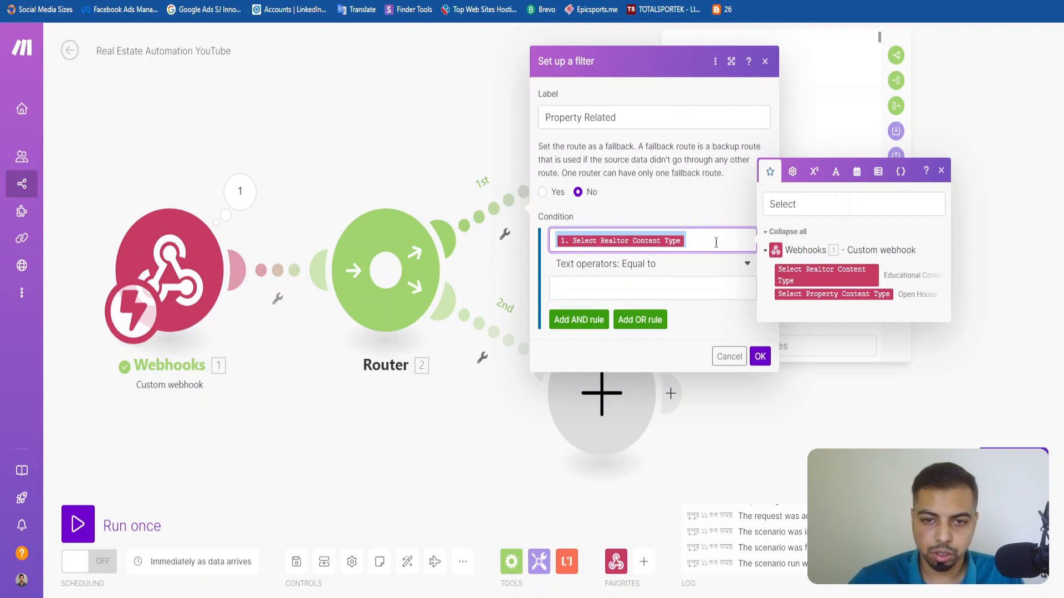
Look up the survey's content type options, set the Property Related filter's comparison value to Educational Content, and save the filter.
click(651, 297)
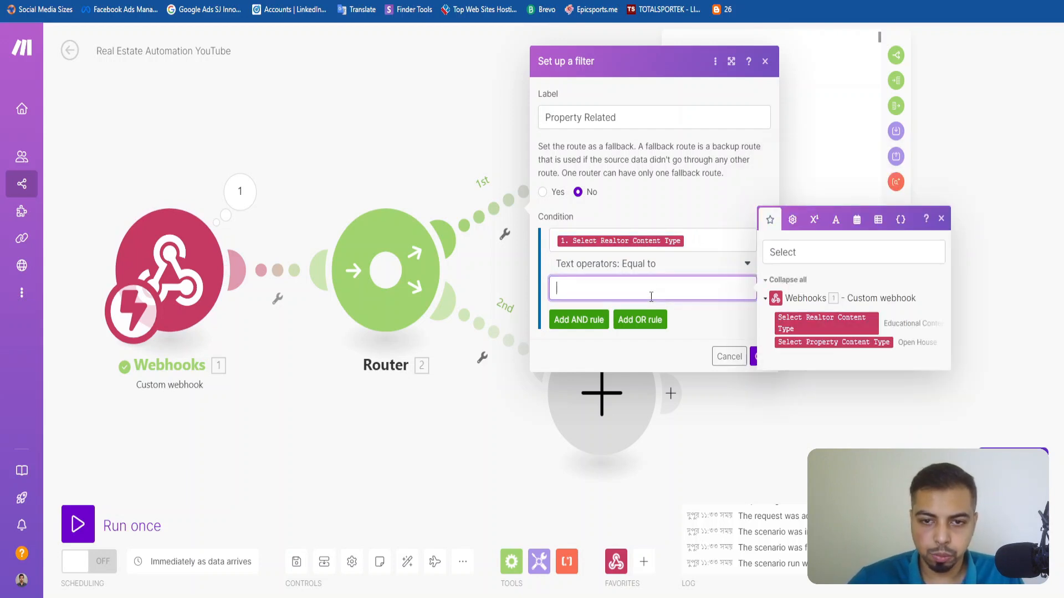
click(665, 245)
click(648, 286)
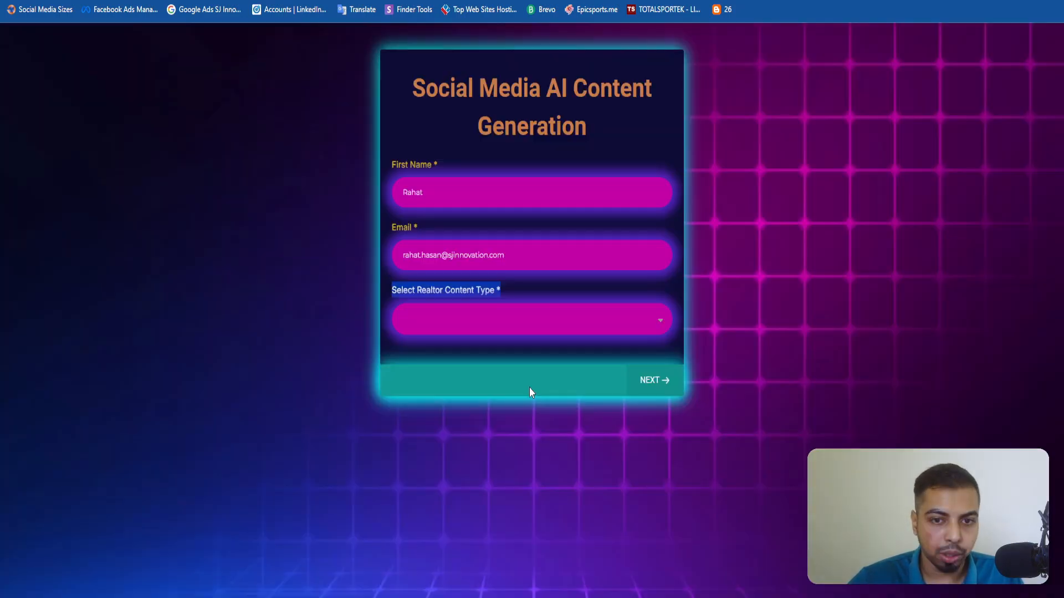
click(554, 317)
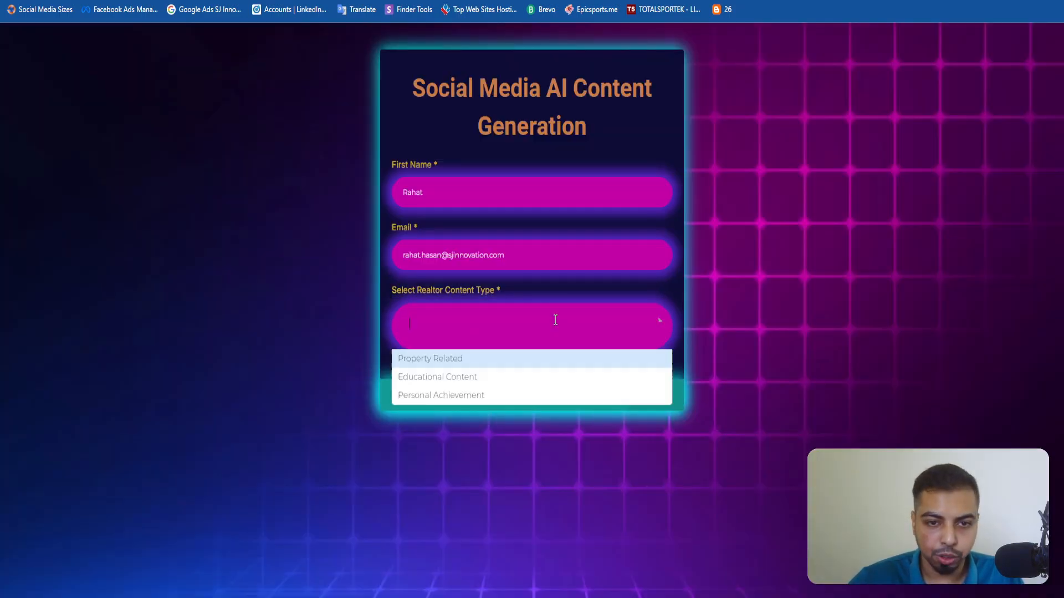
click(404, 381)
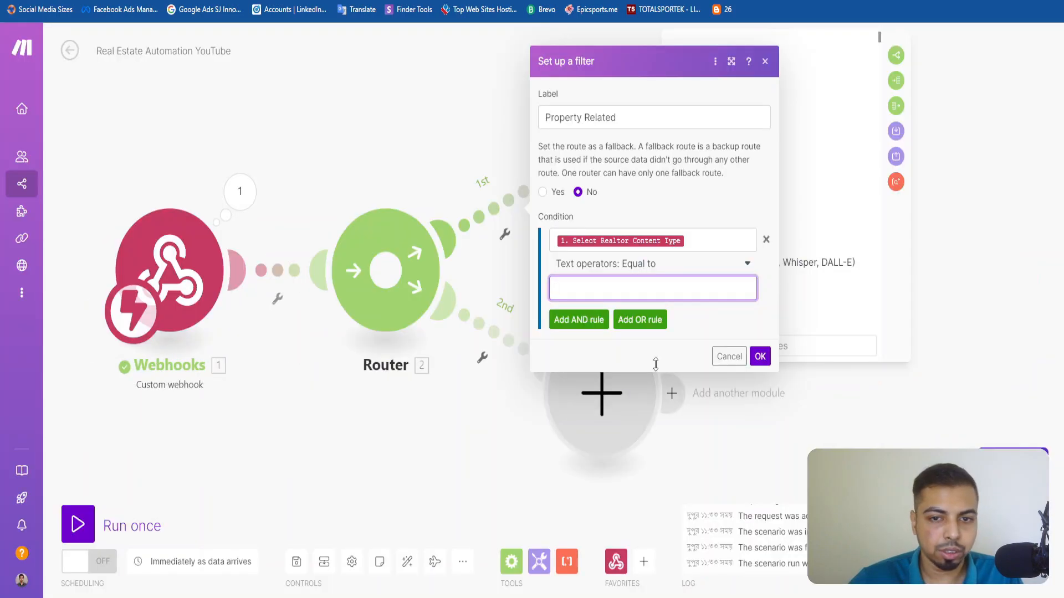
text(Educational Content)
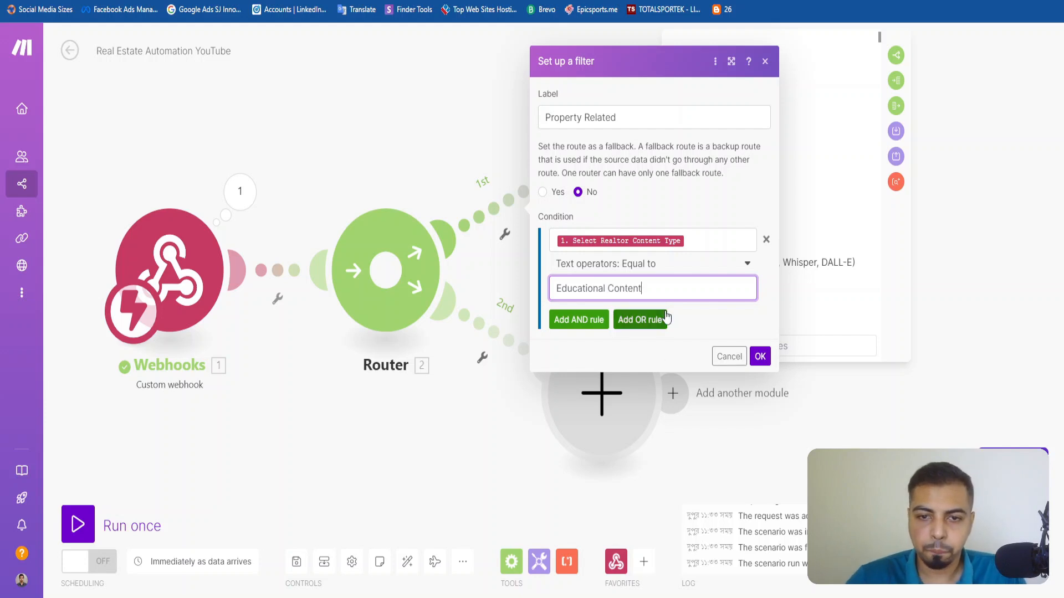
click(759, 357)
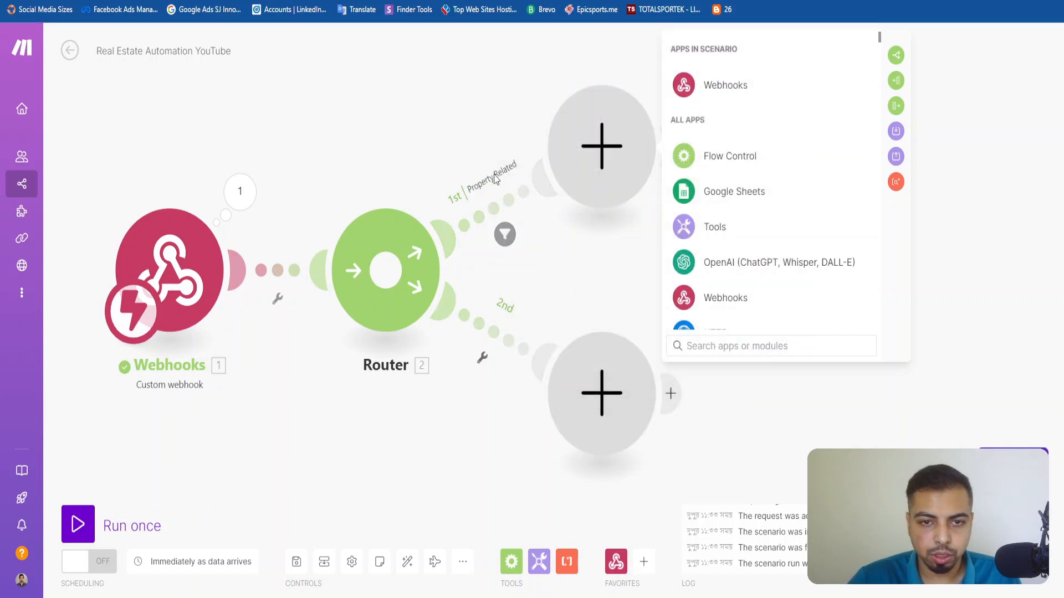
Change the comparison value of the first route's filter to Property Related and save the filter.
click(505, 232)
click(664, 287)
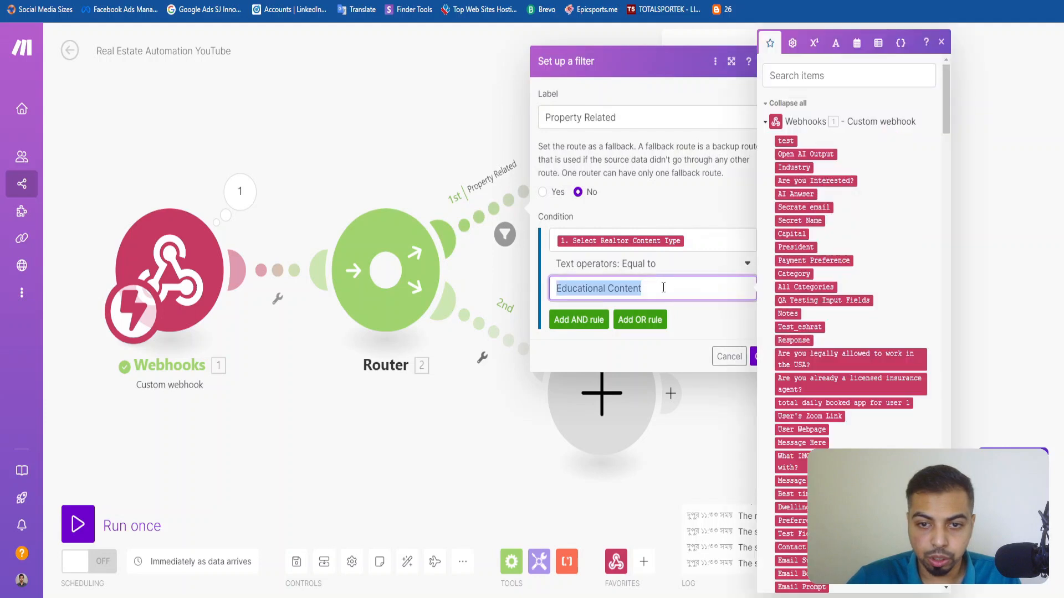
text(Property Related)
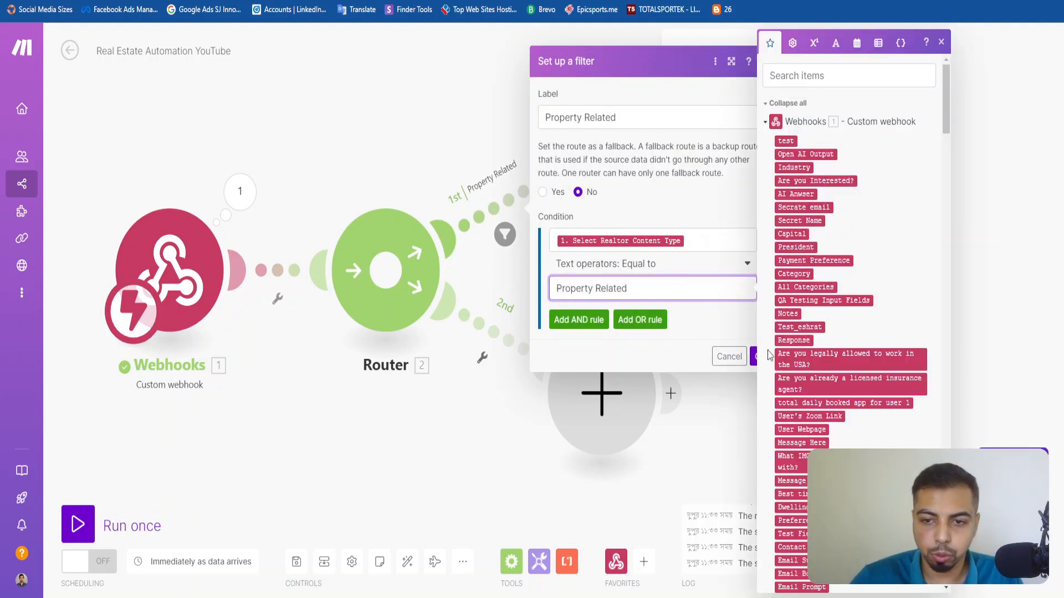
click(759, 356)
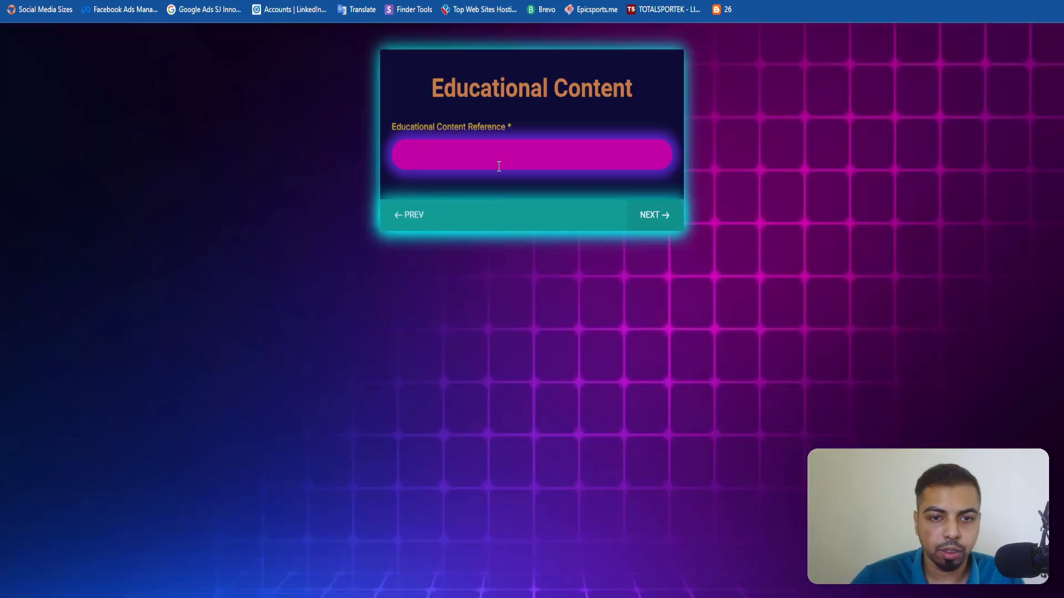
Examine the survey's Realtor Content Type options and the Property Related page, and review the first route's filter in Make.
click(499, 166)
click(430, 218)
click(475, 332)
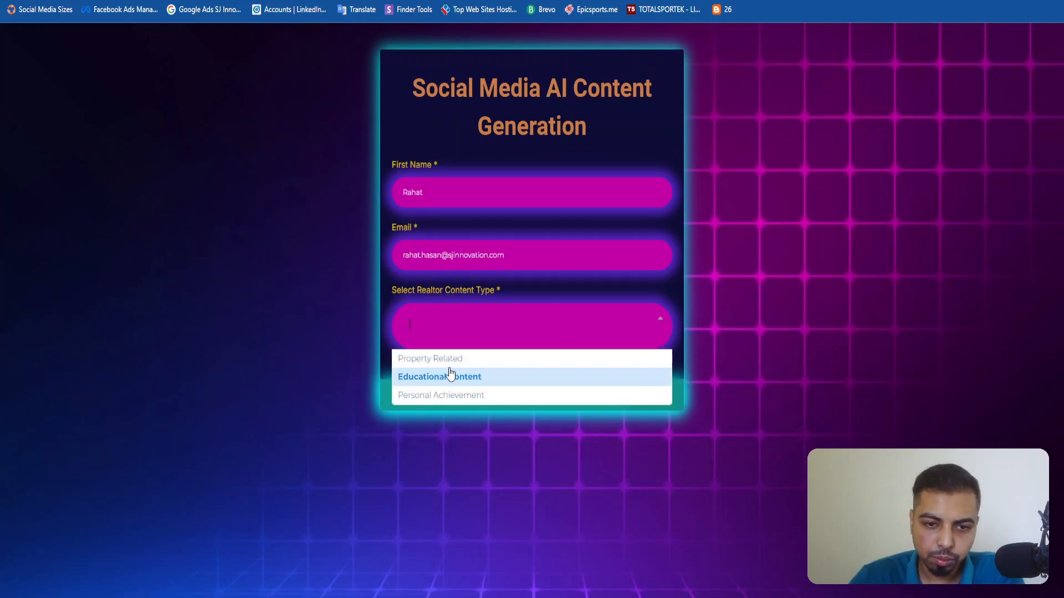
click(474, 359)
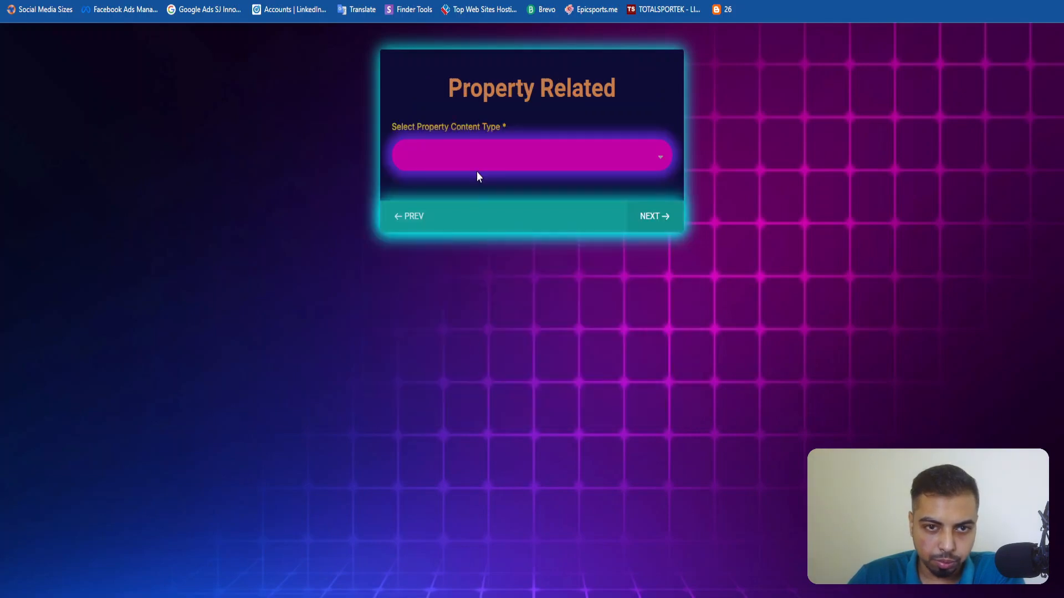
click(396, 217)
click(452, 319)
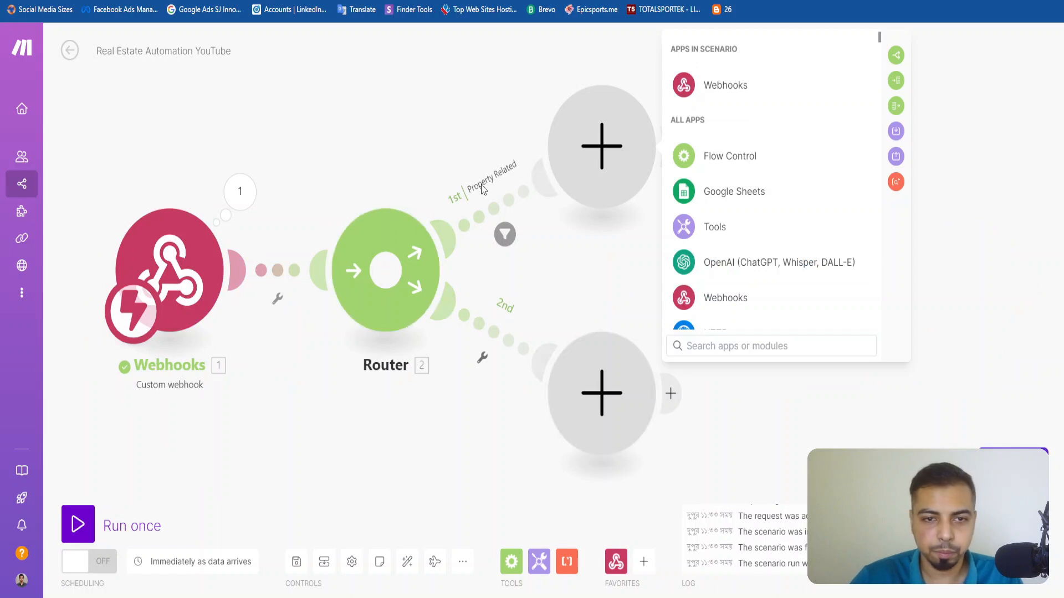
click(504, 235)
click(759, 356)
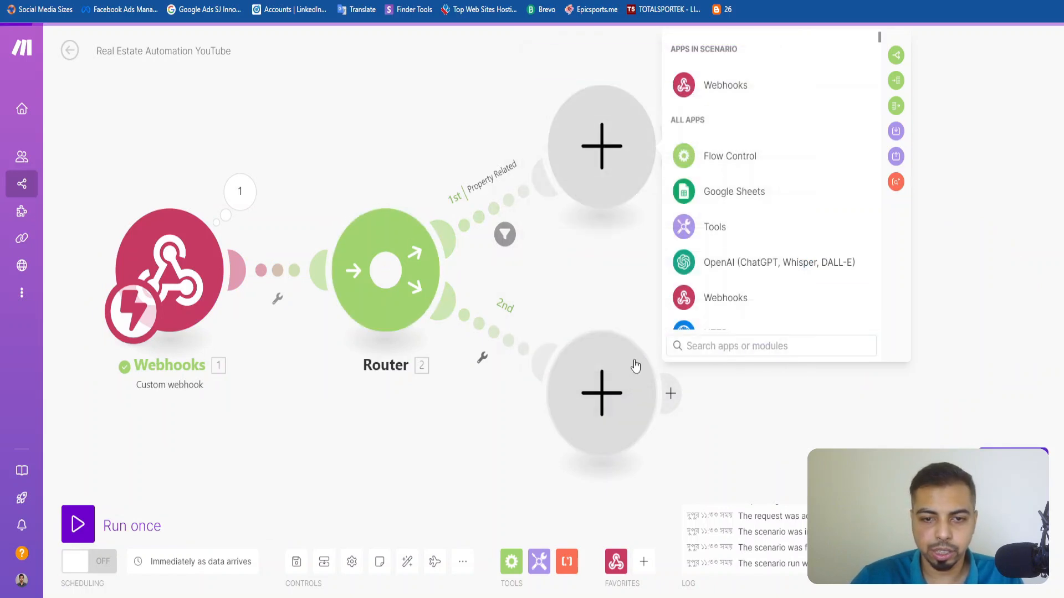
Label the second route's filter Educational Content and use the same text as its condition's comparison value.
click(523, 354)
click(629, 239)
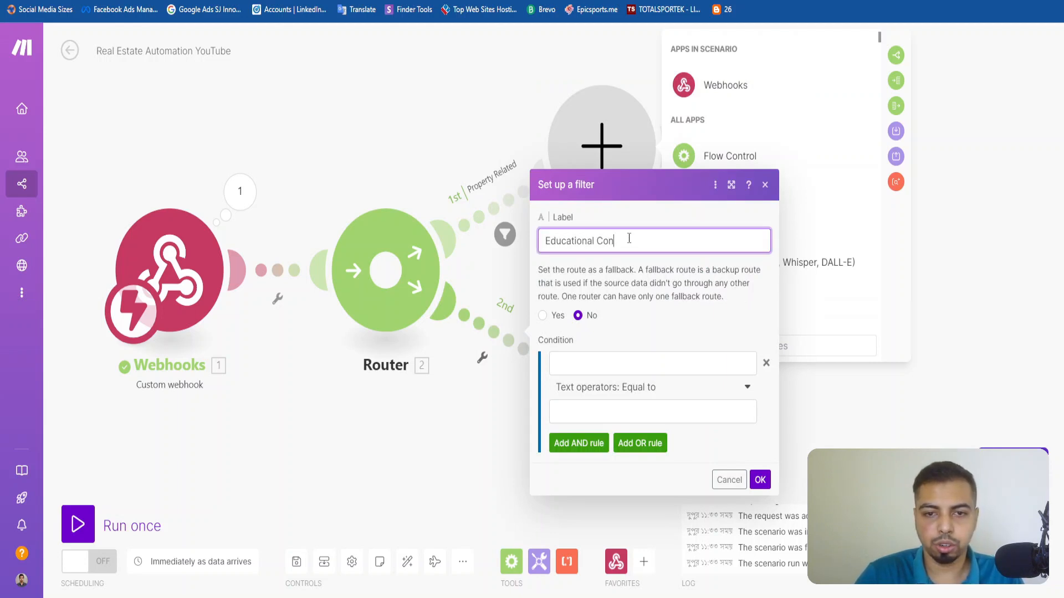
key(ctrl+a)
key(ctrl+c)
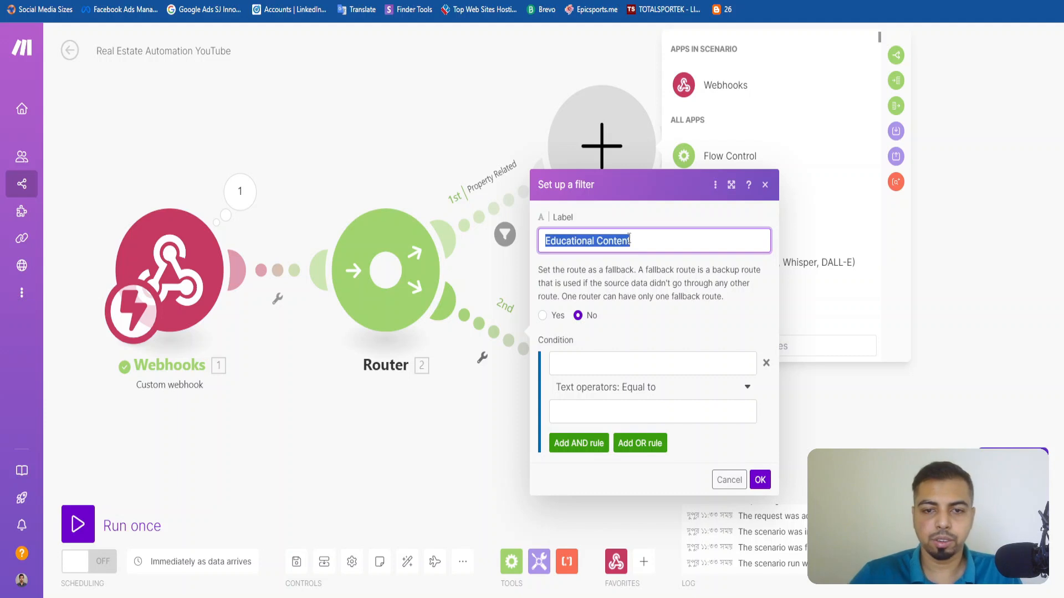
click(661, 427)
click(661, 416)
key(ctrl+v)
Map customData: Realtor Property Content Type as the Educational Content filter's condition field and save the filter.
click(635, 365)
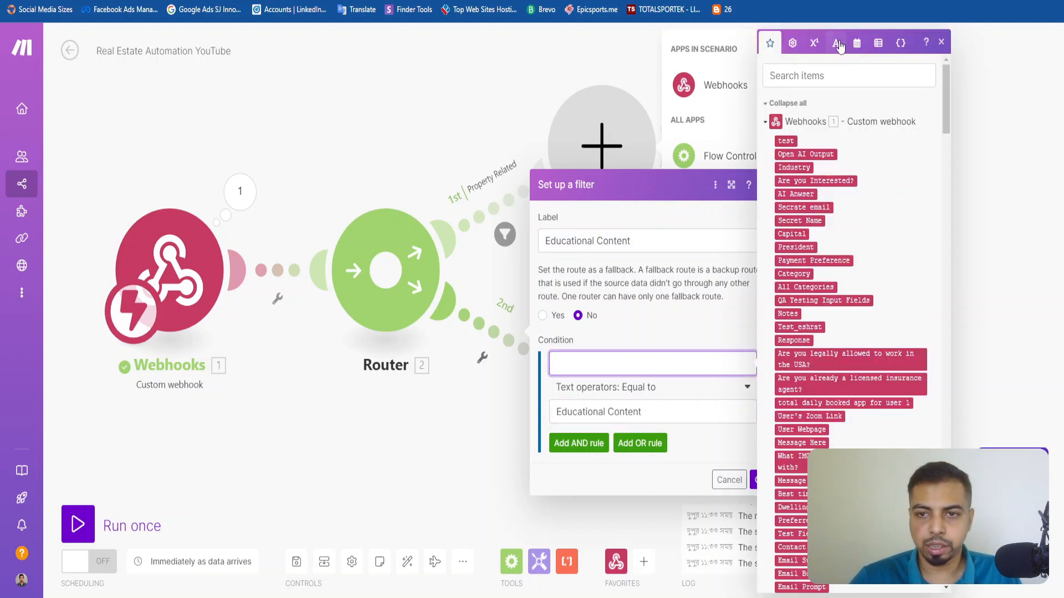
click(824, 72)
text(proper)
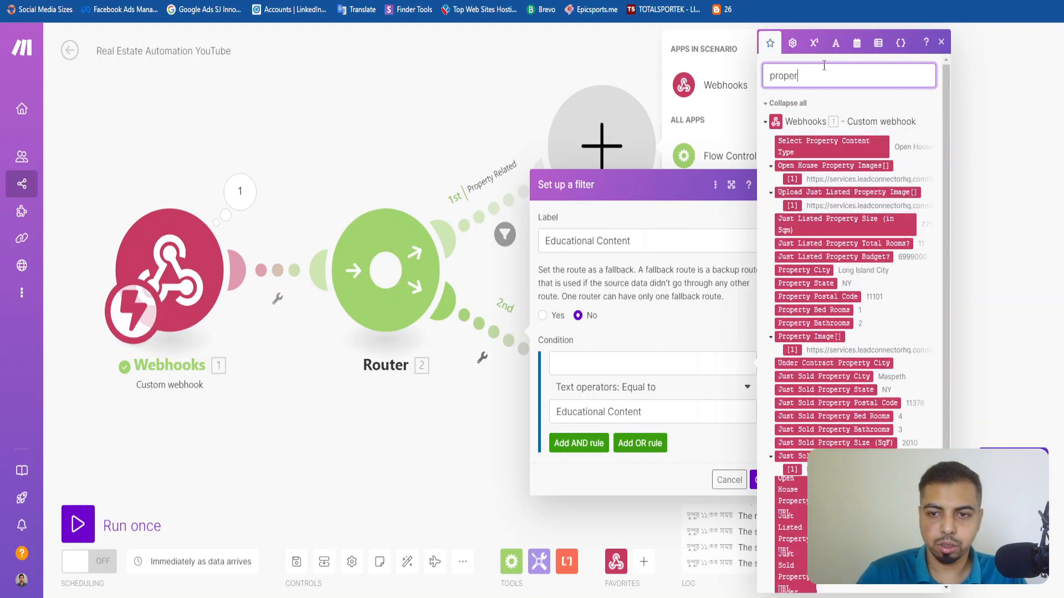
text(ty content)
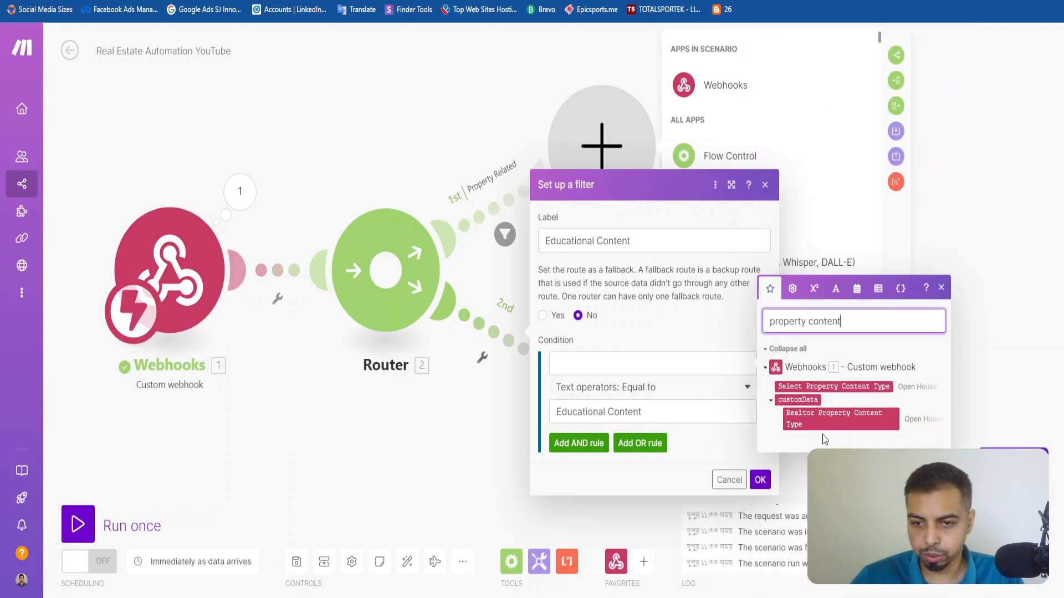
drag(833, 425, 654, 364)
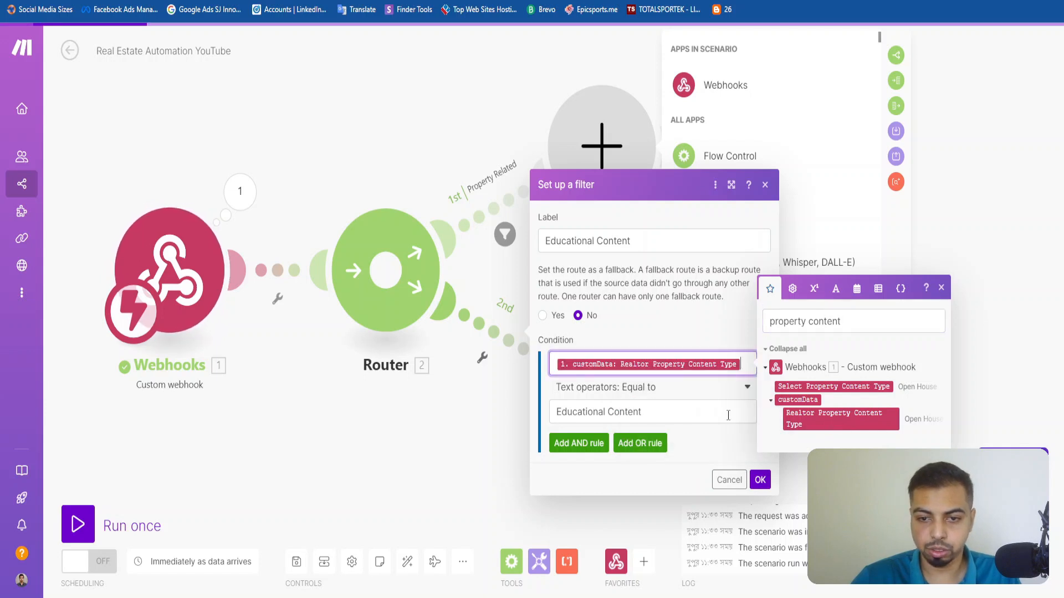
click(759, 480)
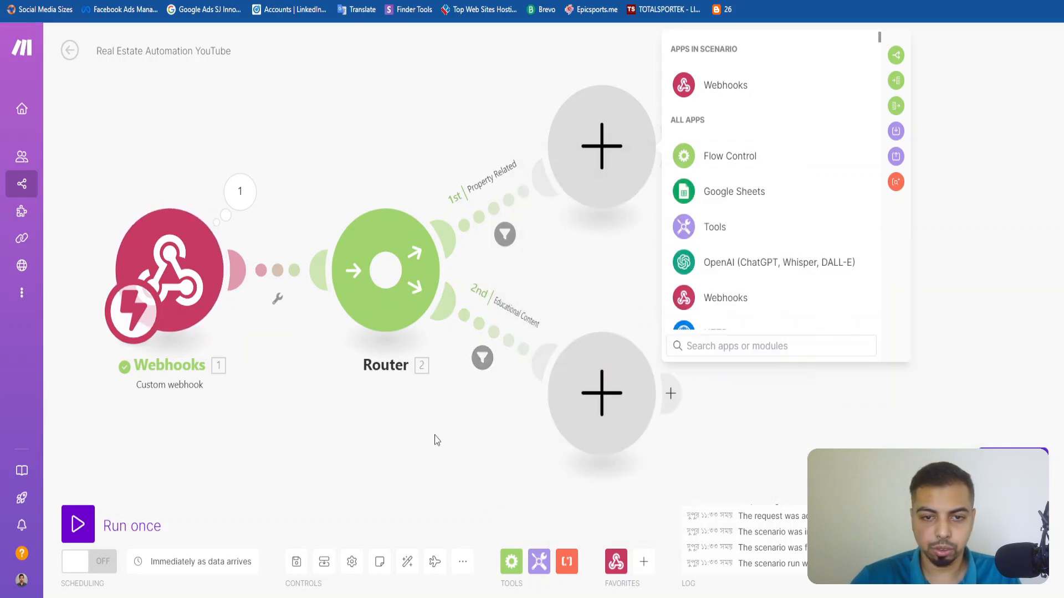
Add a third route to the router and label its filter Personal Achievement.
click(387, 266)
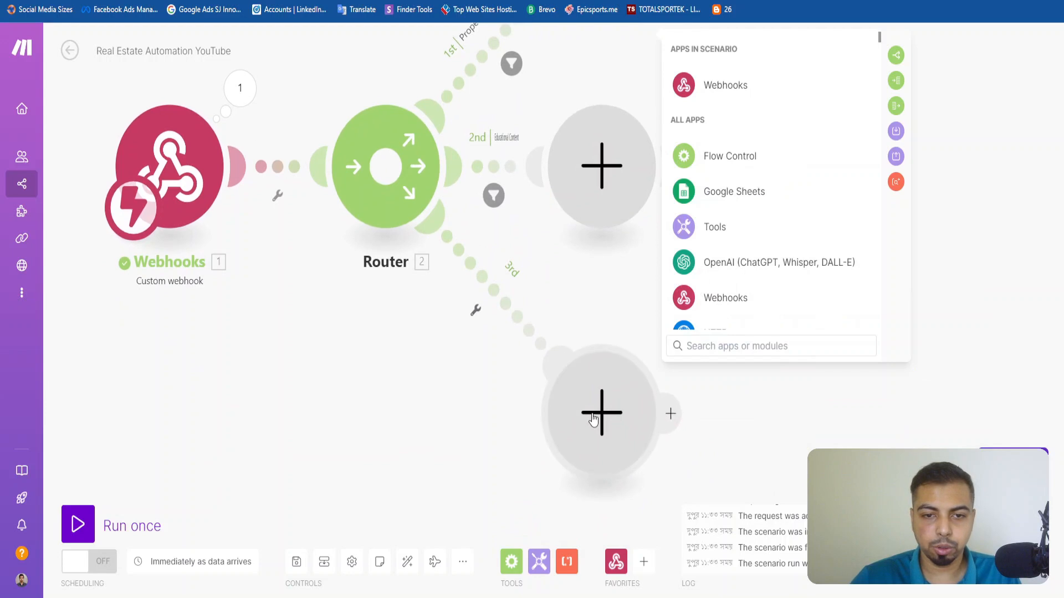
click(507, 304)
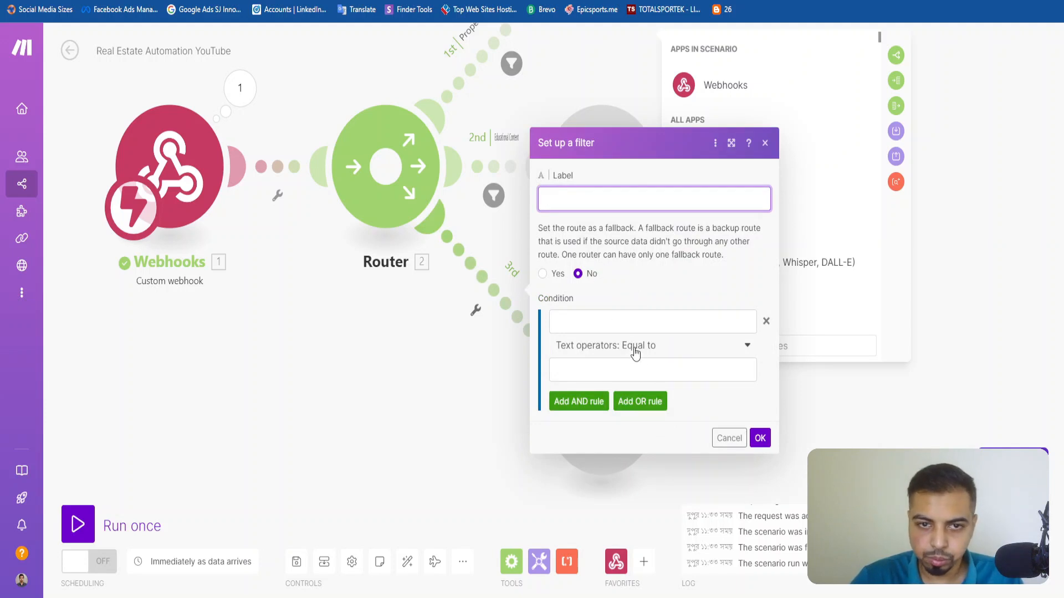
key(super+v)
click(595, 192)
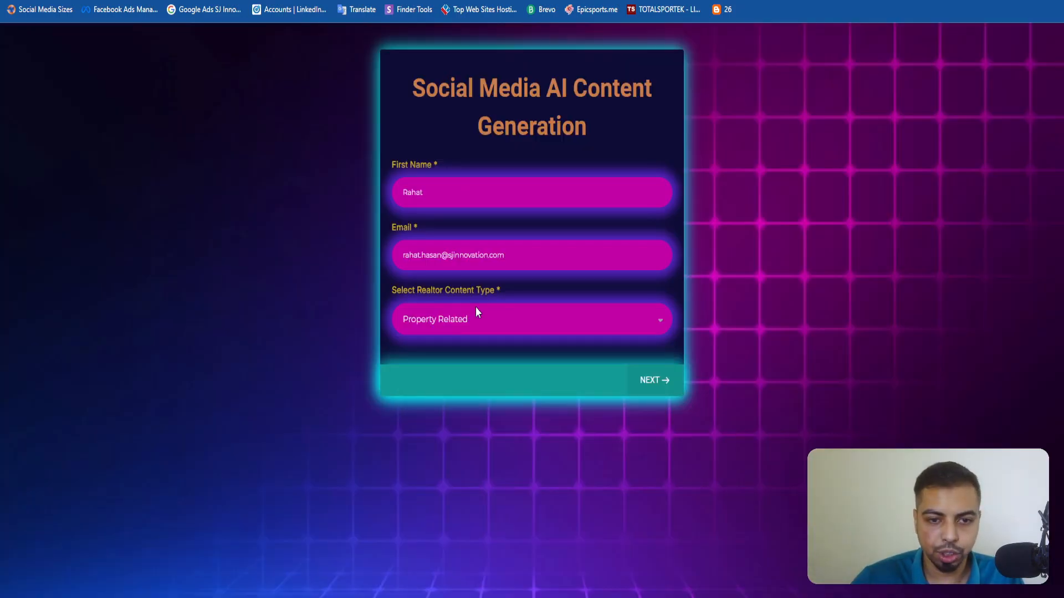
click(475, 308)
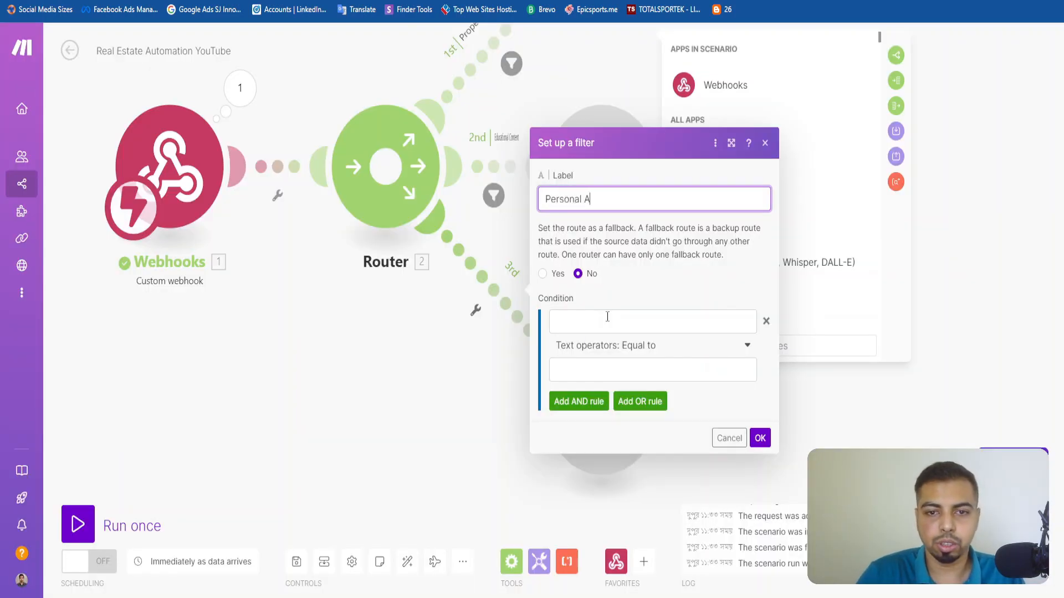
text(t)
Map customData: Realtor Content Type as the condition field of the Personal Achievement filter.
click(607, 317)
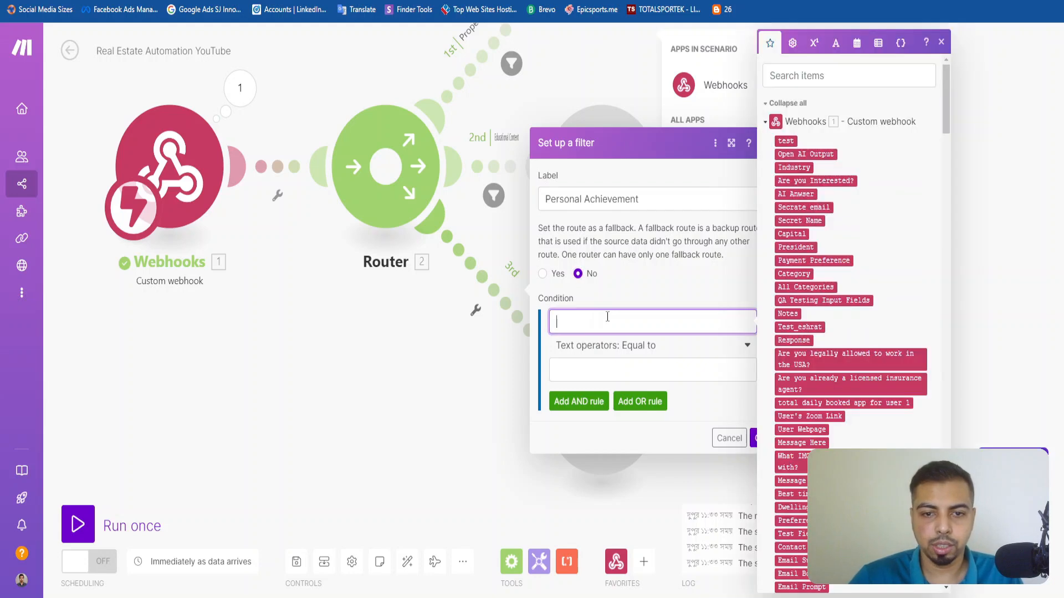
click(830, 79)
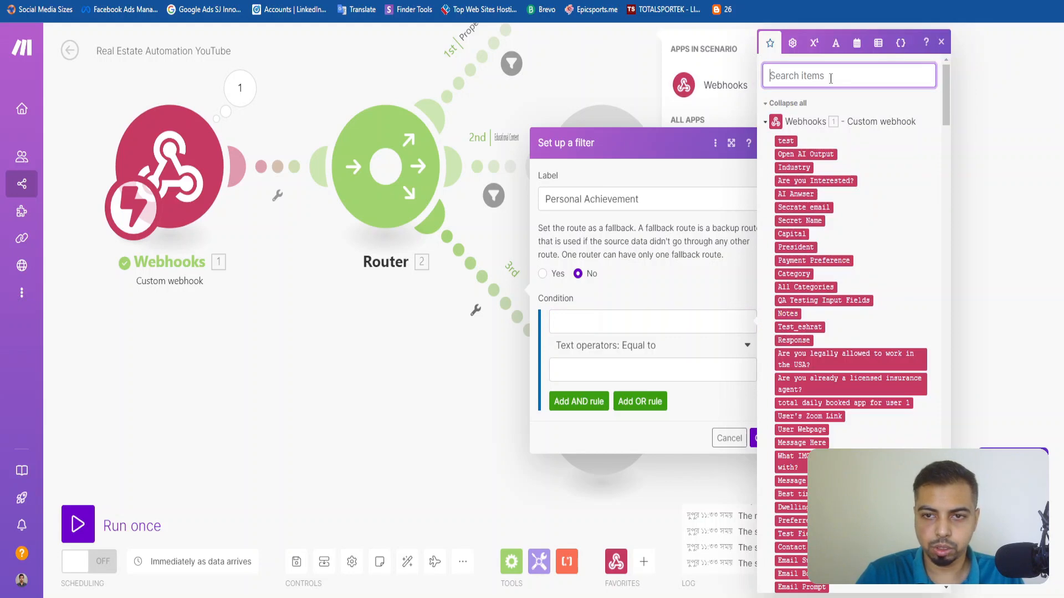
text(realtor)
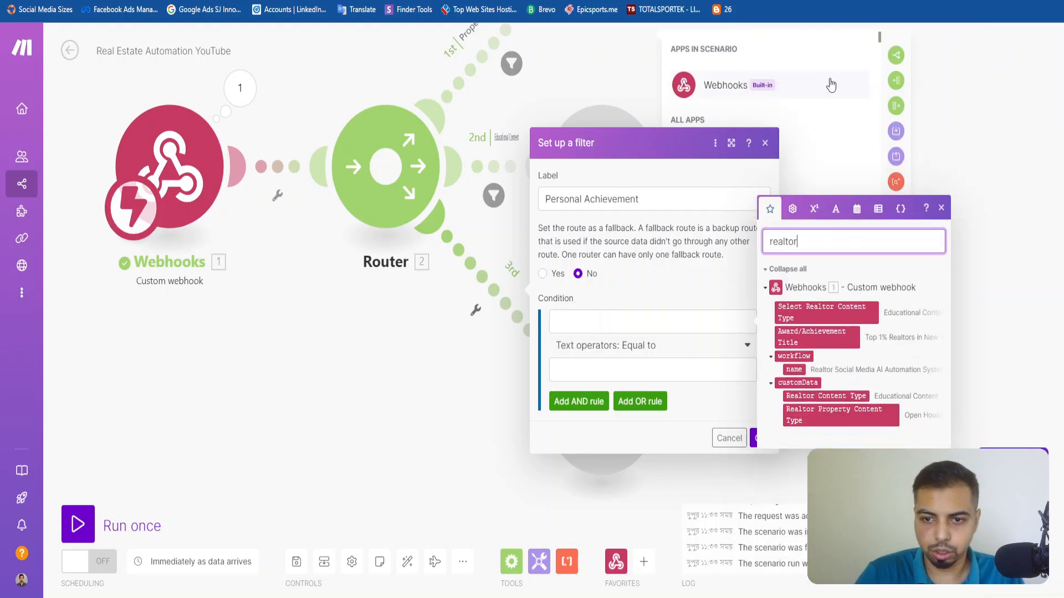
text( p)
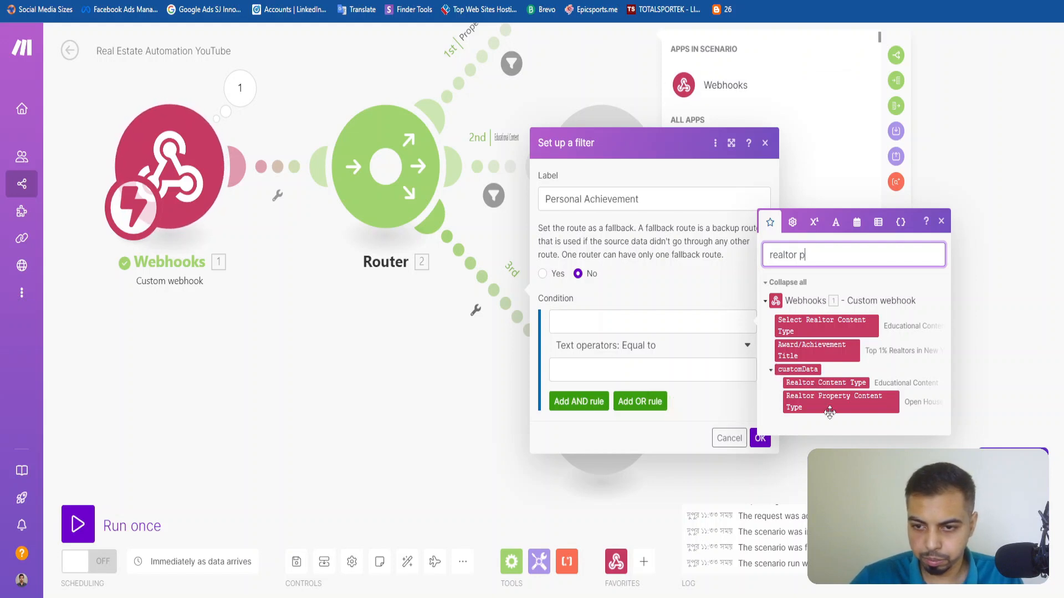
click(616, 324)
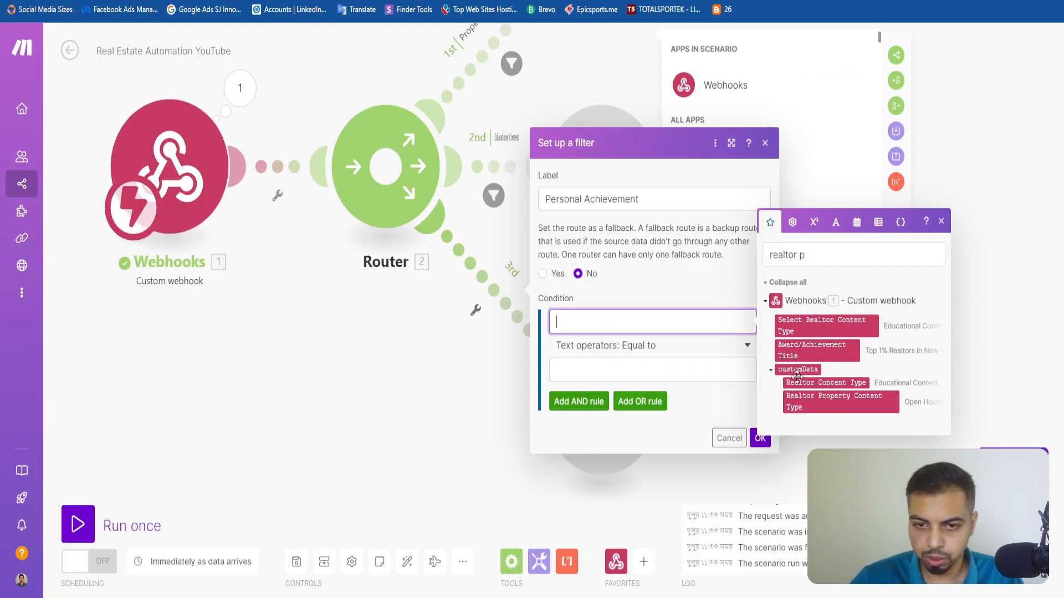
click(837, 384)
click(591, 350)
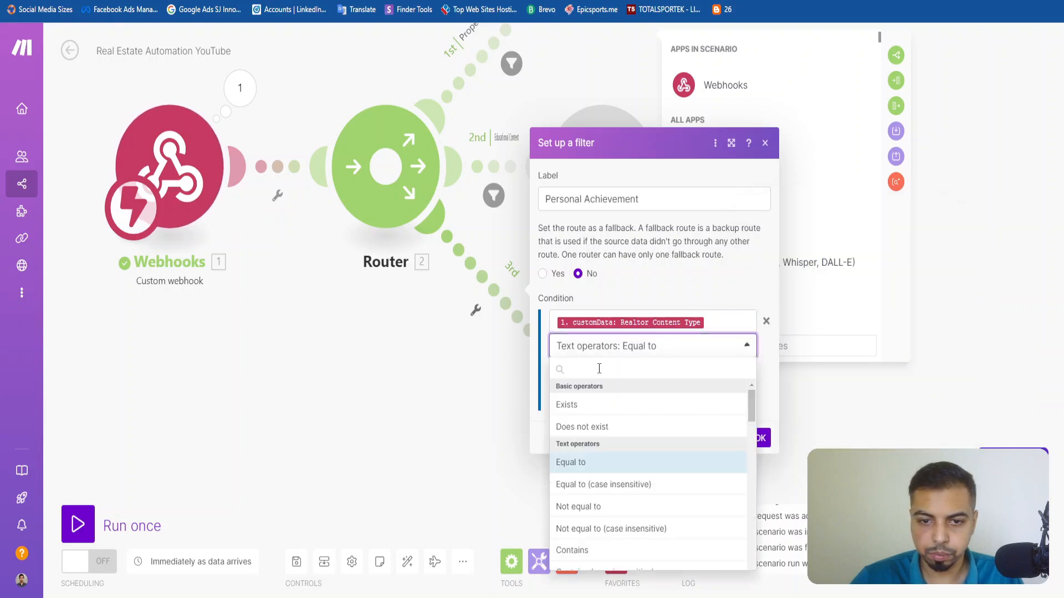
click(631, 327)
Use the label text Personal Achievement as the third filter's comparison value and save the filter.
click(614, 372)
key(super+v)
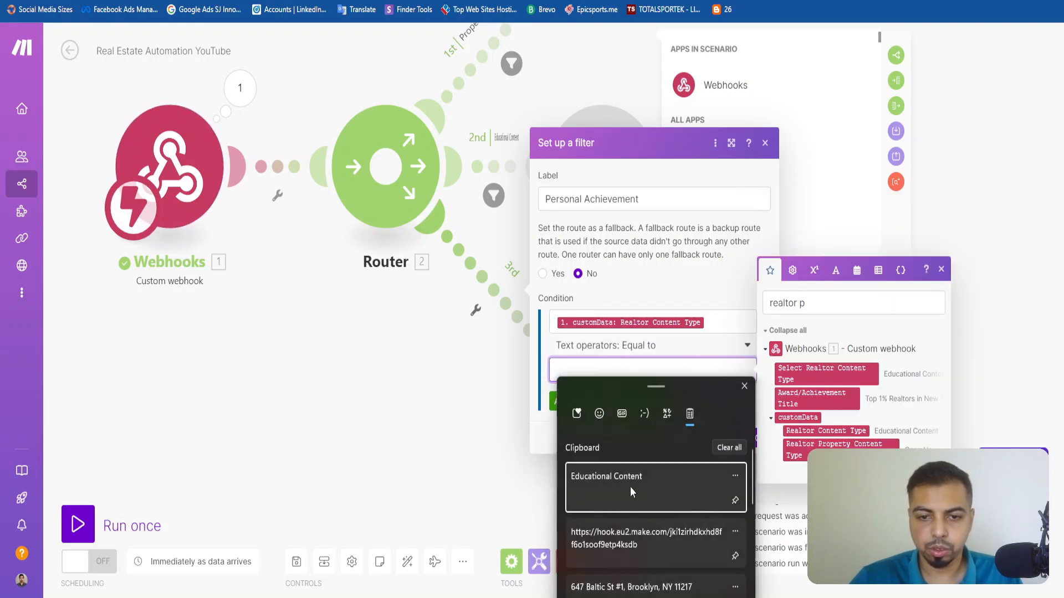
click(606, 365)
triple_click(601, 207)
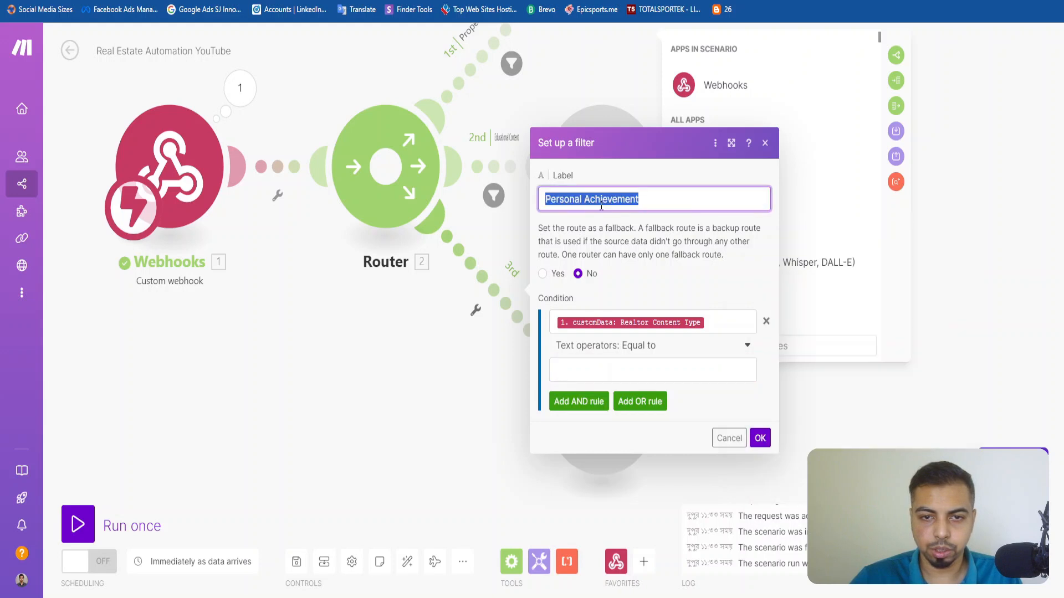
key(ctrl+c)
click(582, 381)
key(ctrl+v)
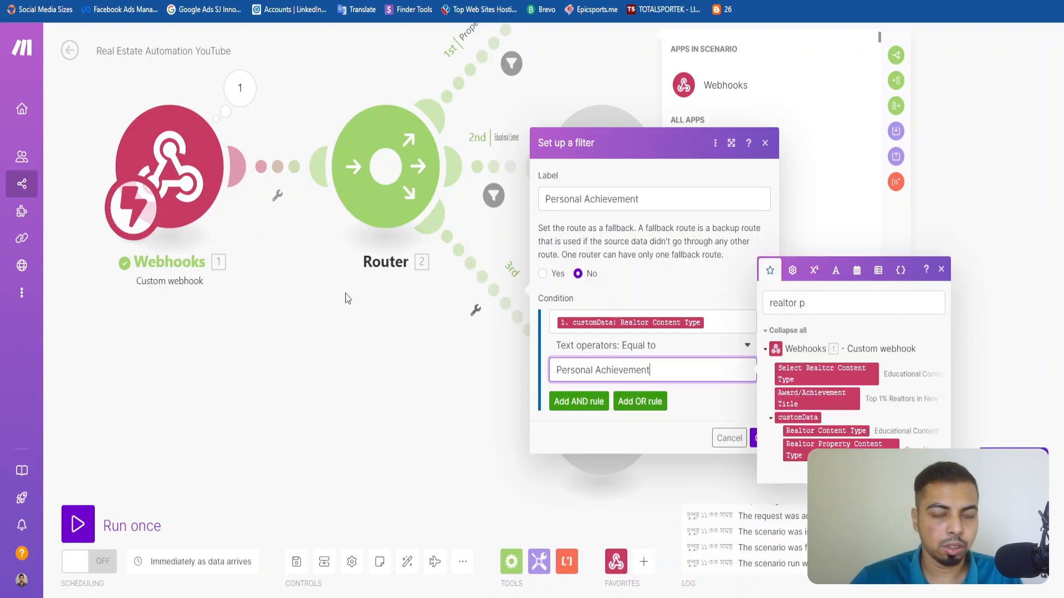
click(754, 438)
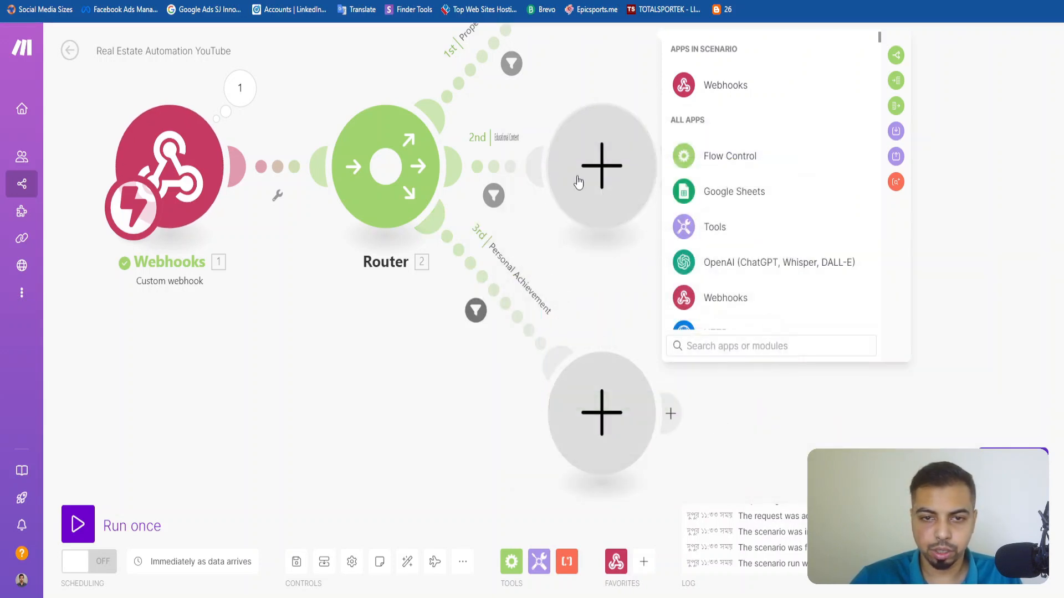
Replace the Educational Content filter's condition field with customData: Realtor Content Type and save the filter.
click(498, 145)
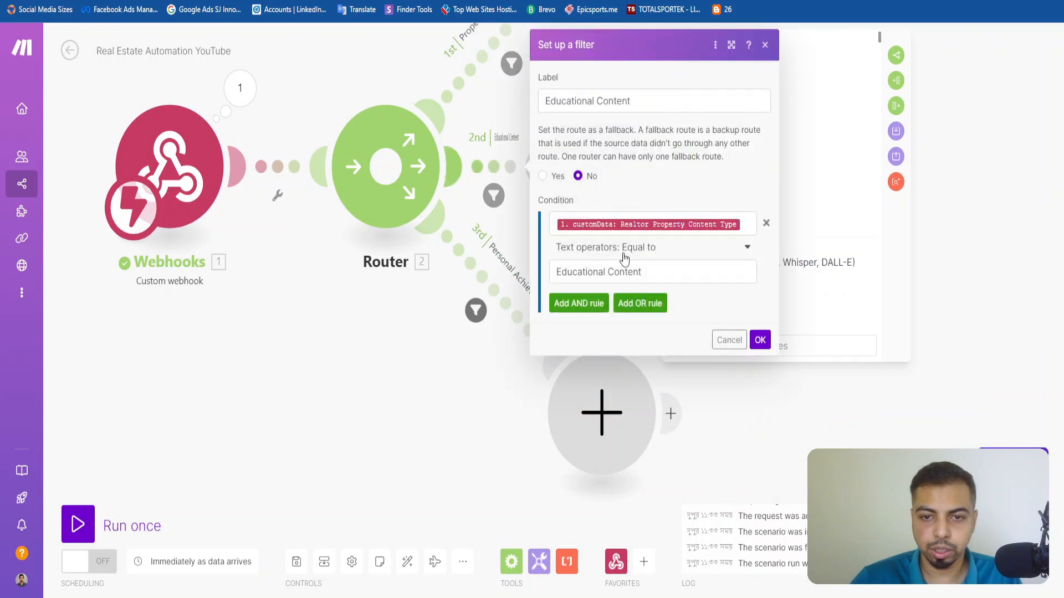
click(747, 227)
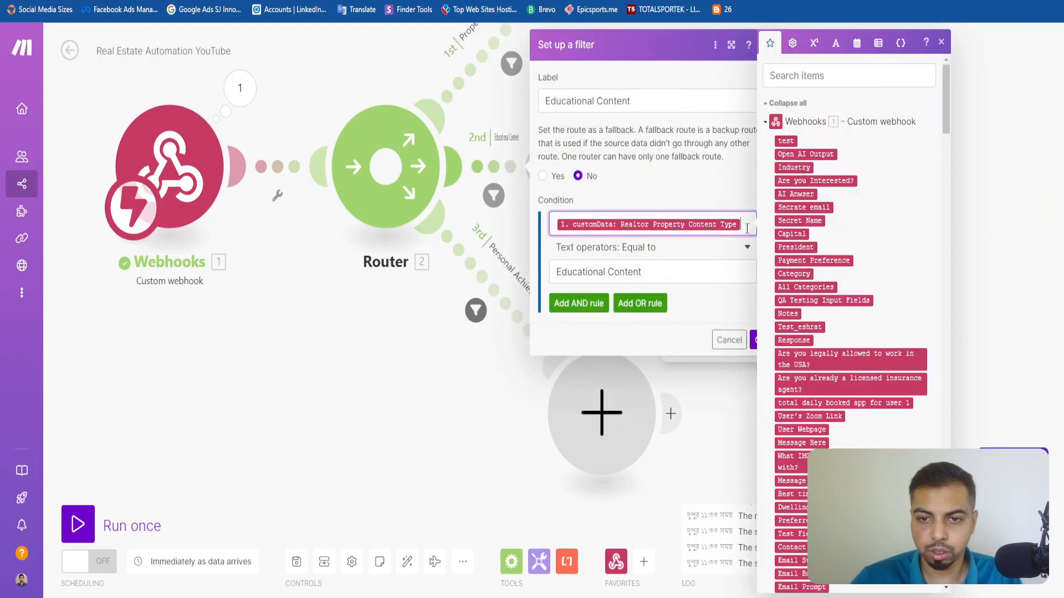
key(BackSpace)
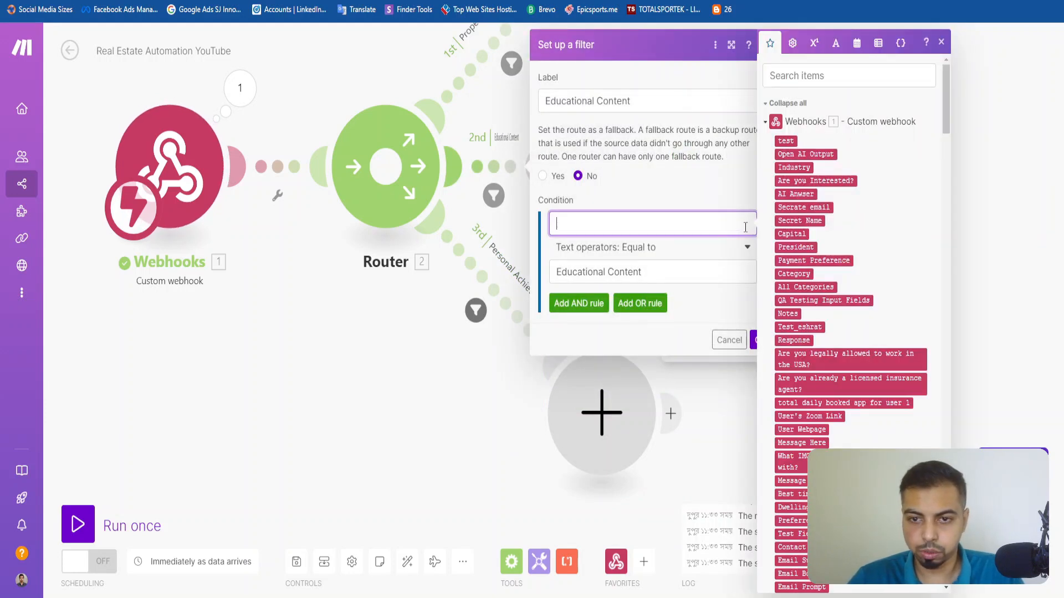
click(821, 77)
text(content t)
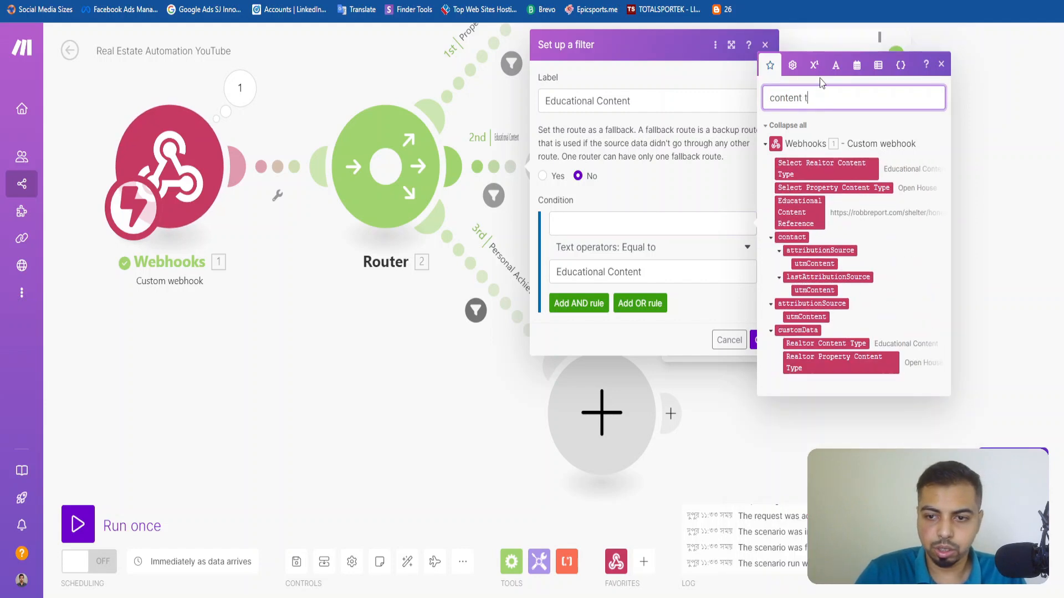
text(y)
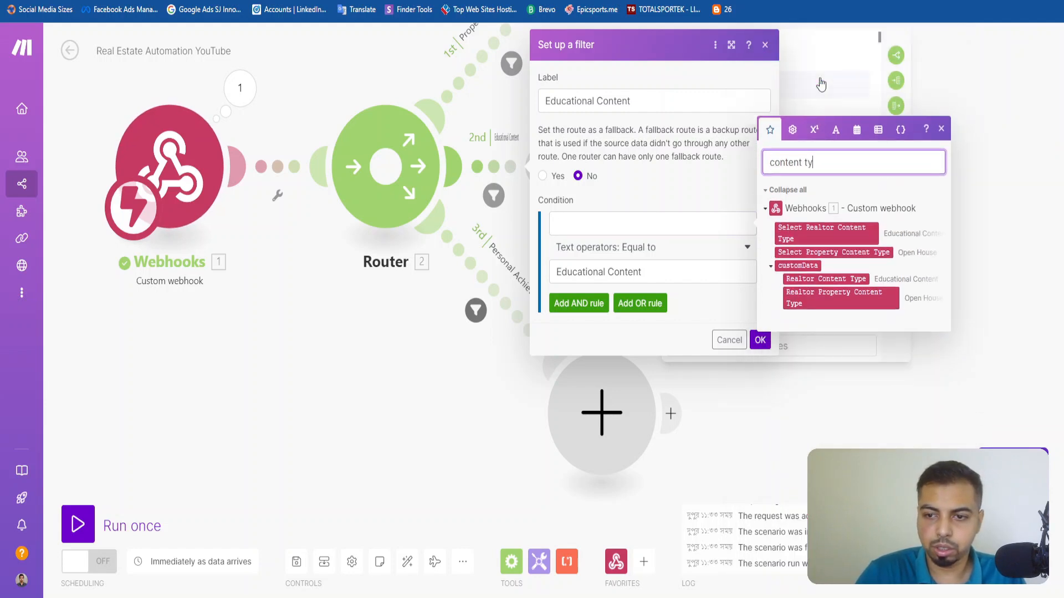
click(826, 279)
click(764, 340)
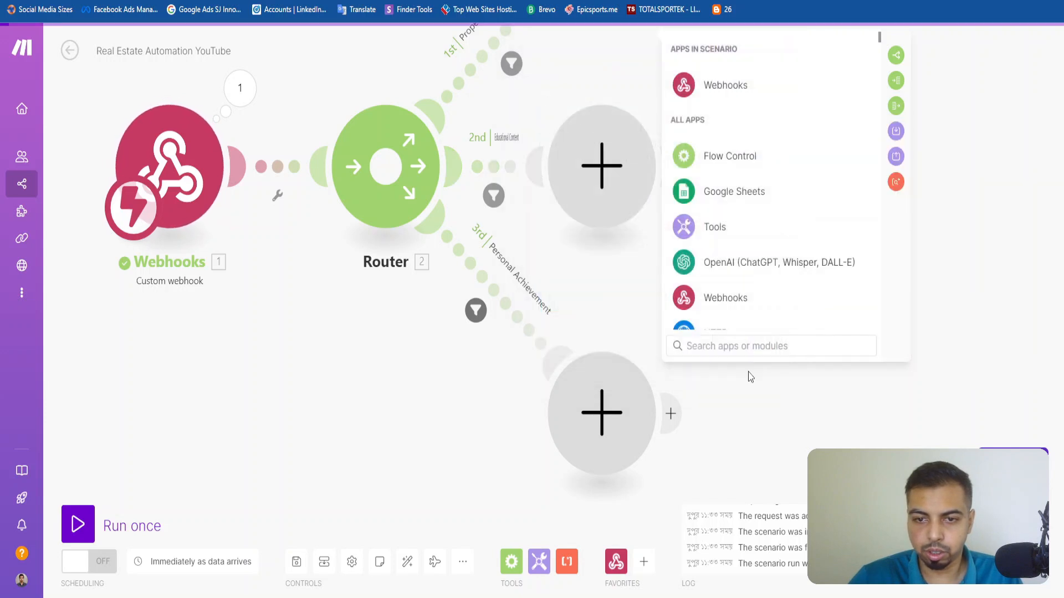
Move the Educational Content route's empty module farther from the router and delete the surplus empty module on the Property Related route.
scroll(598, 312, down, 3)
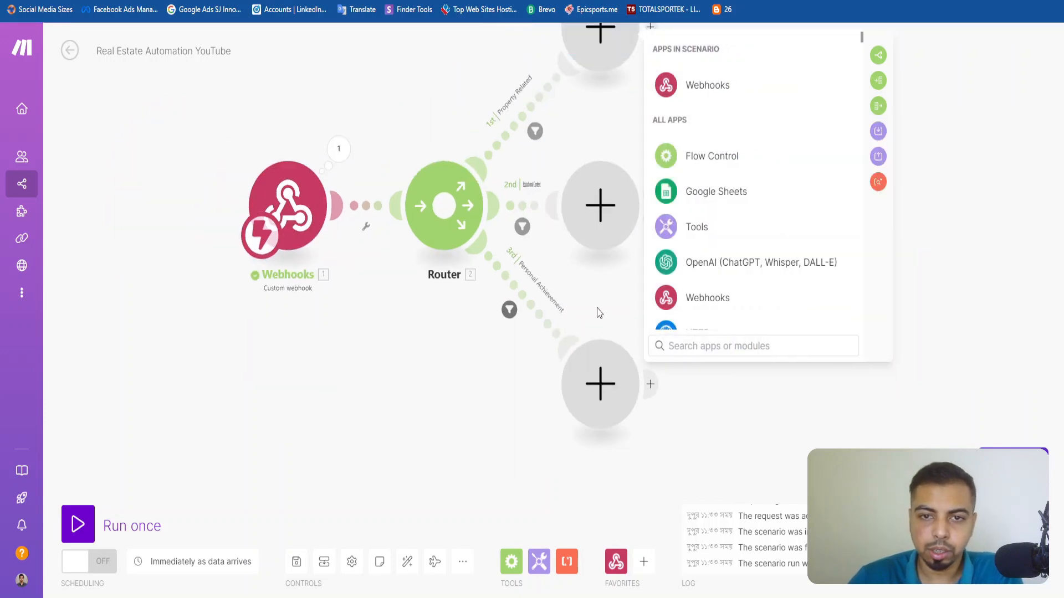
drag(620, 115, 505, 247)
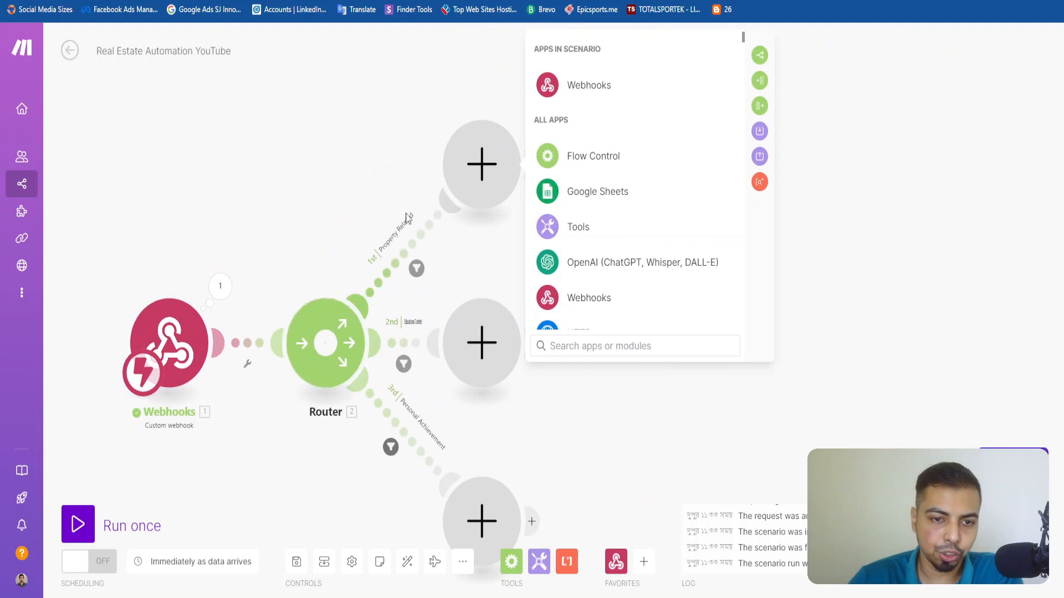
click(512, 357)
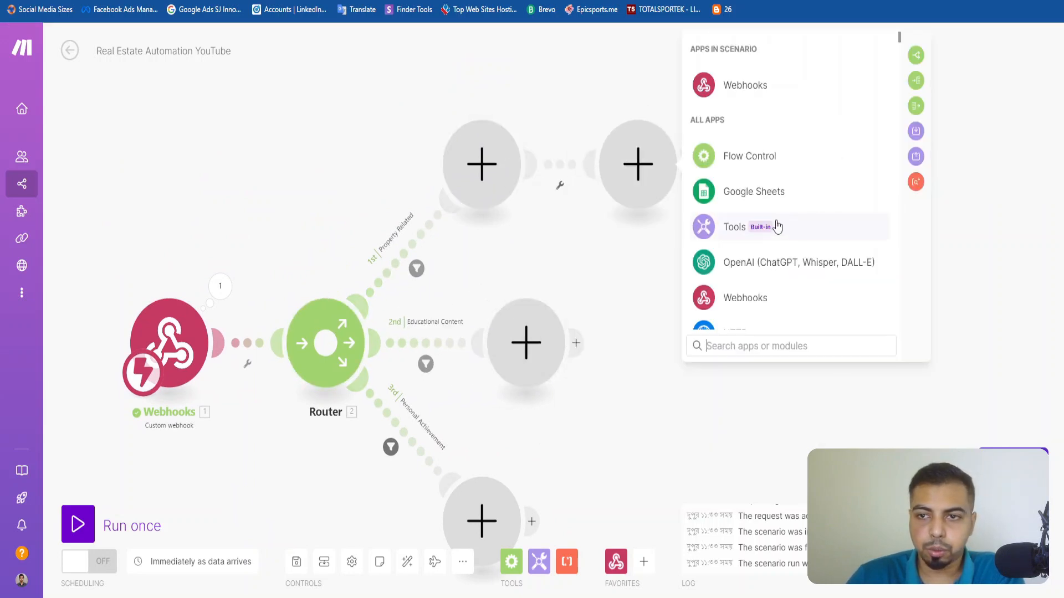
right_click(641, 162)
click(695, 187)
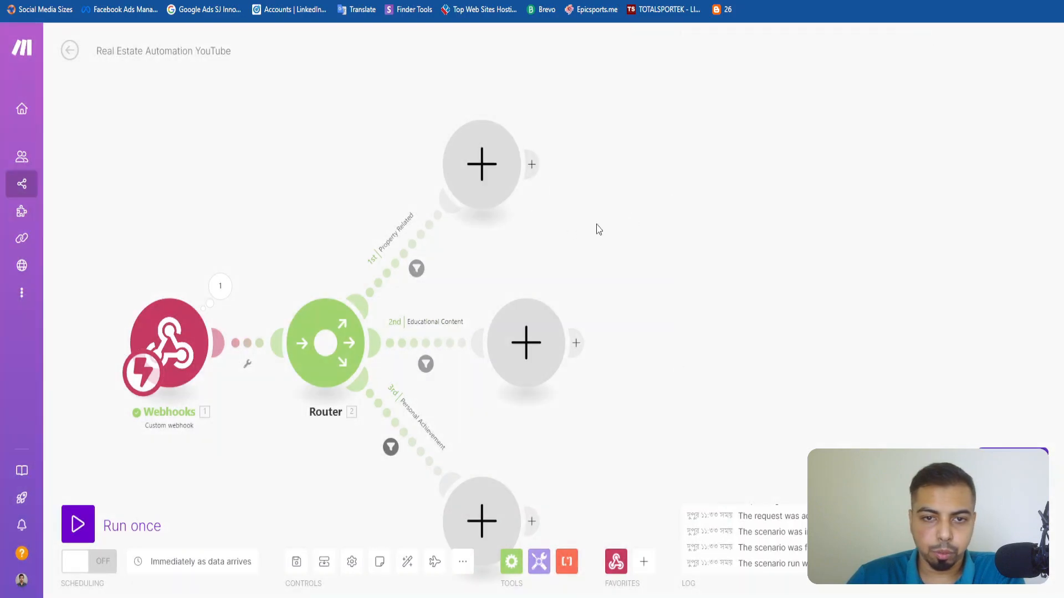
drag(597, 230, 683, 172)
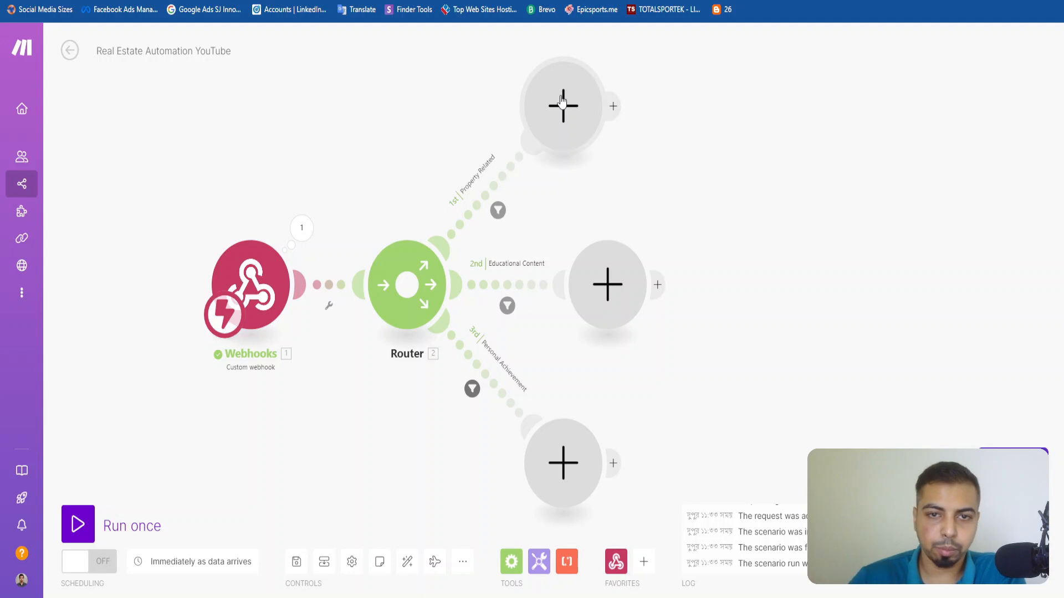
drag(926, 161, 667, 268)
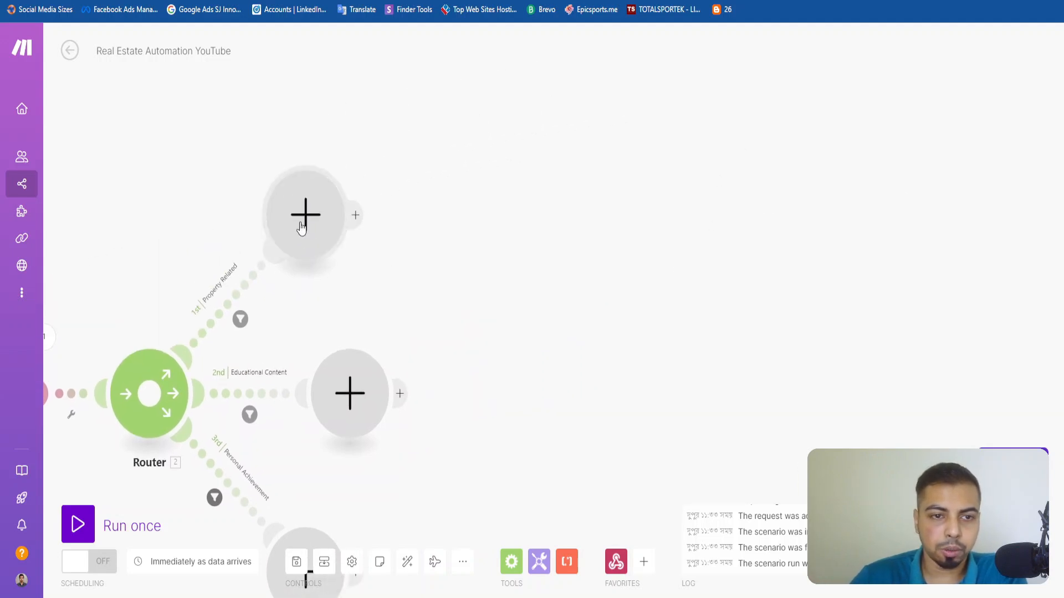
drag(399, 286, 586, 214)
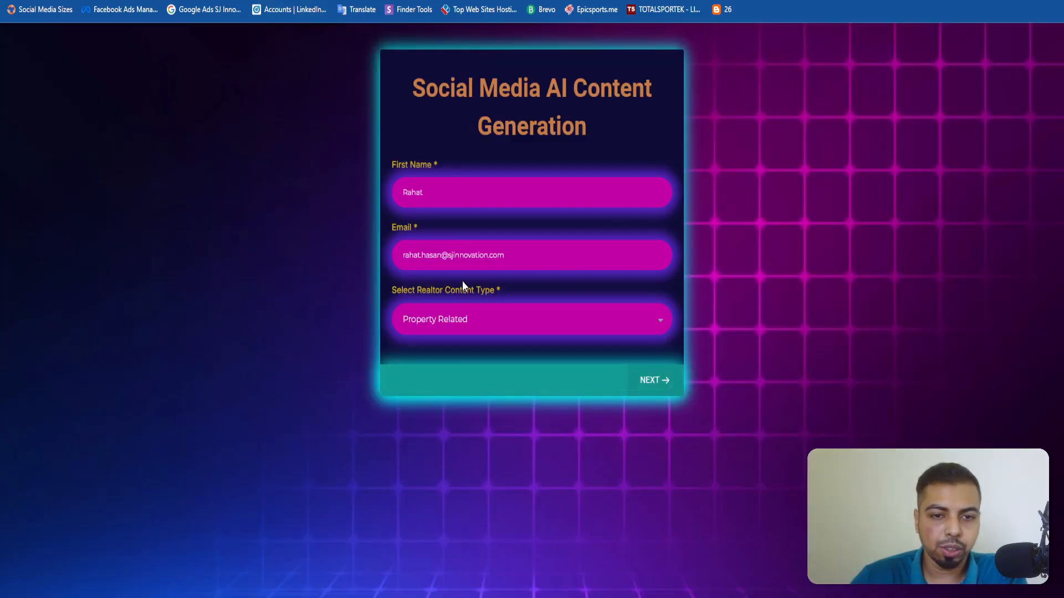
Choose Property Related as the realtor content type in the survey and examine the property content type options on the following page.
click(475, 327)
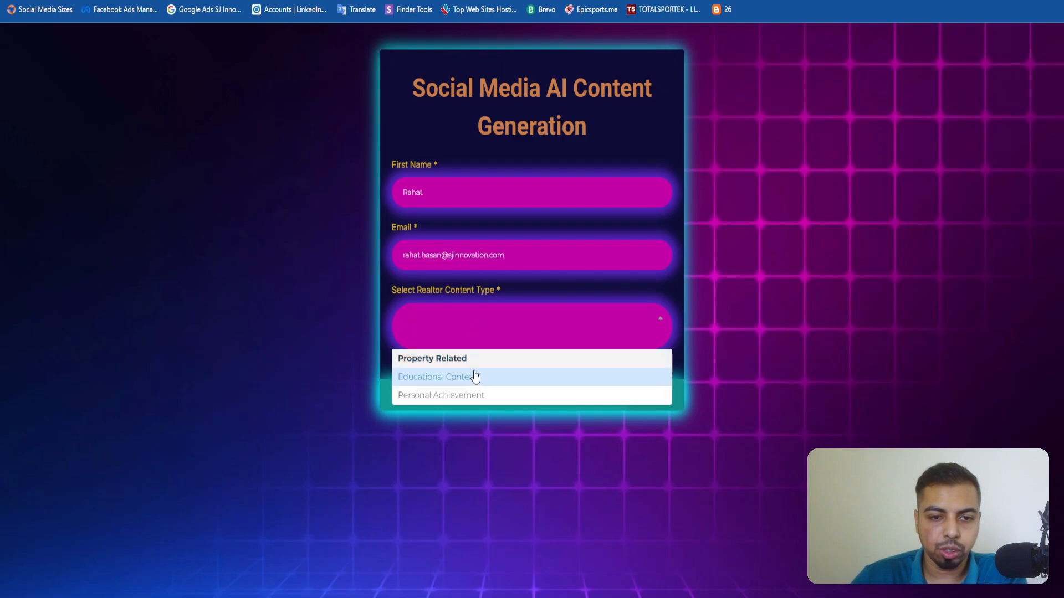
click(482, 360)
click(650, 376)
click(465, 158)
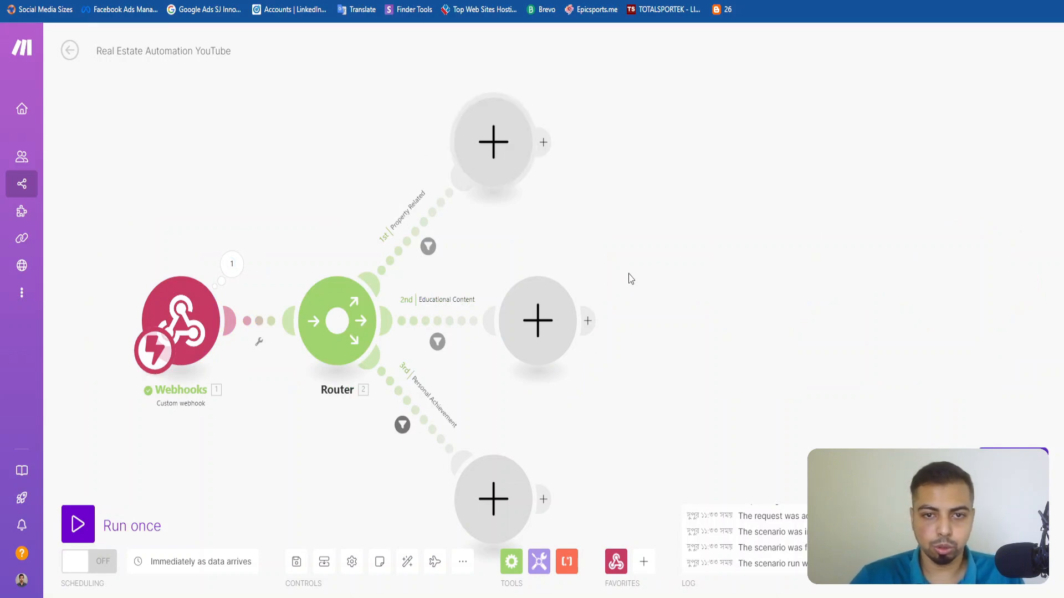
Add a Flow Control Router module at the end of the Property Related route.
click(471, 106)
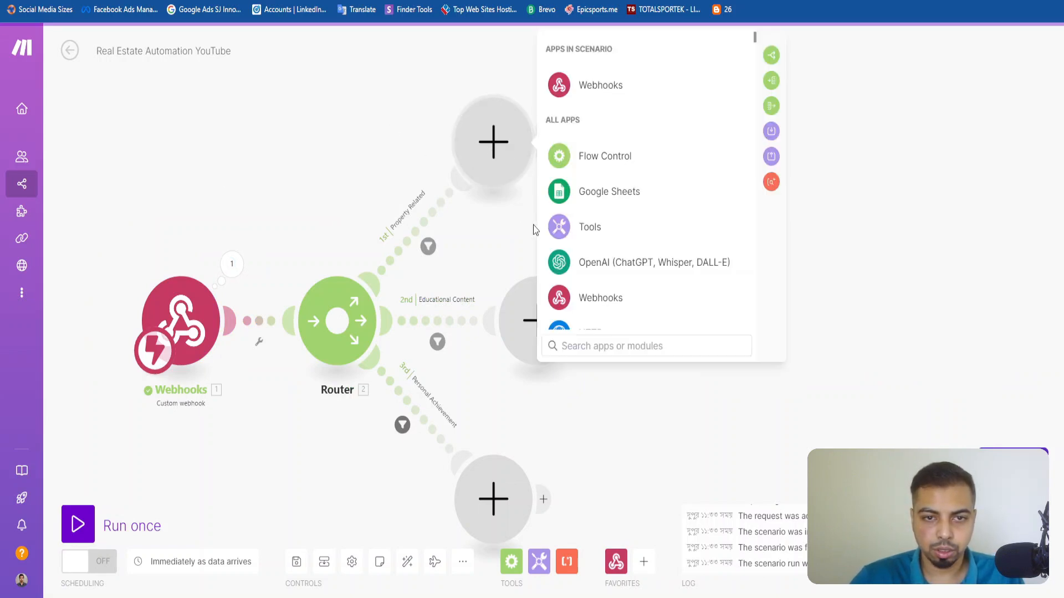
text(Rout)
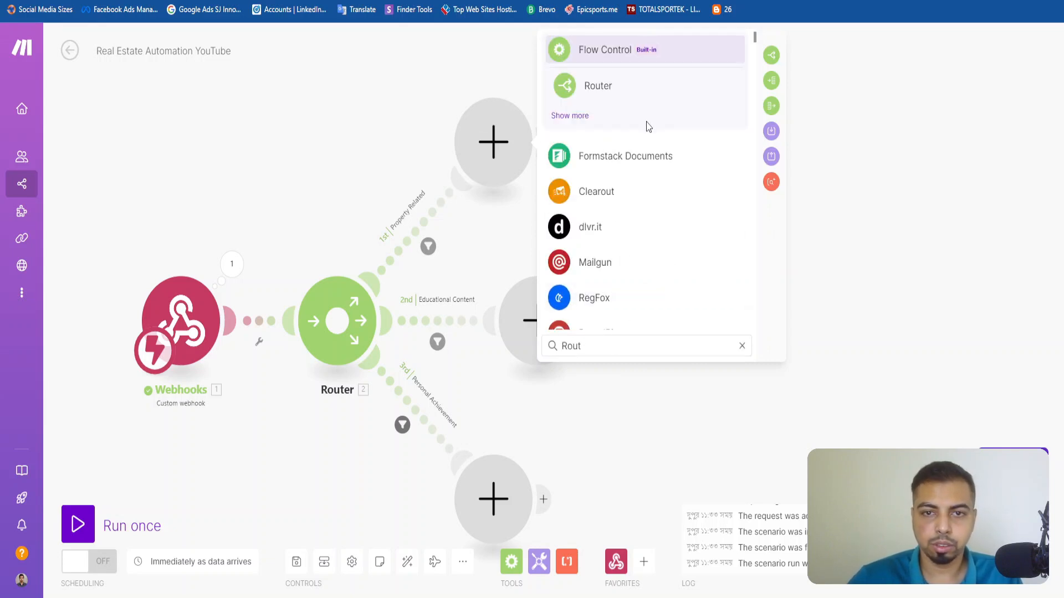
click(629, 58)
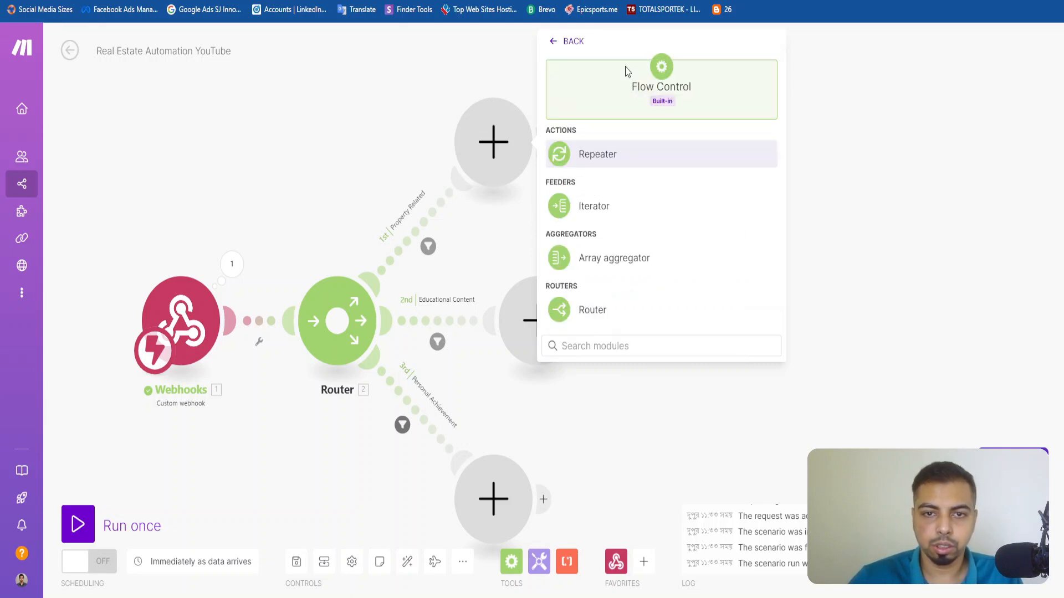
click(612, 317)
Label the filter on the new router's first route Open House.
drag(610, 142, 357, 196)
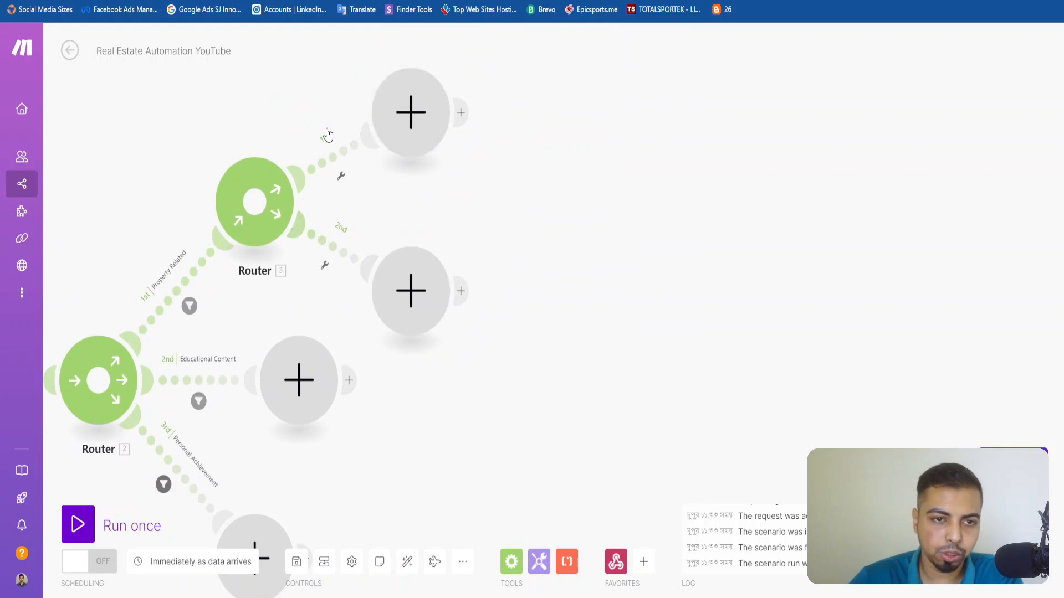
click(336, 162)
click(468, 97)
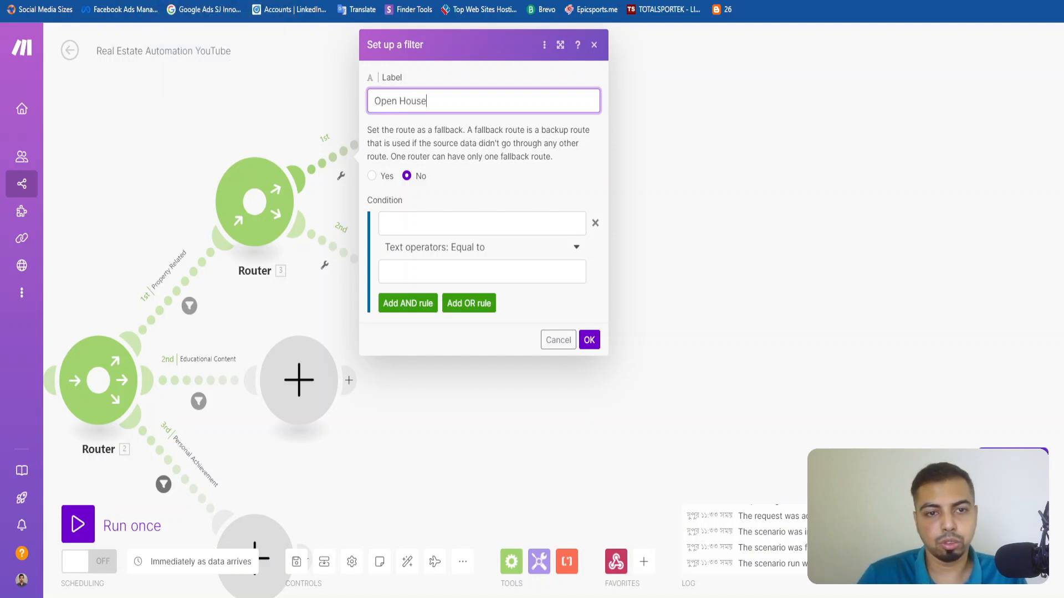
Search the webhook fields for Content Type and set the Open House filter's condition field to customData: Realtor Content Type.
click(476, 247)
click(493, 232)
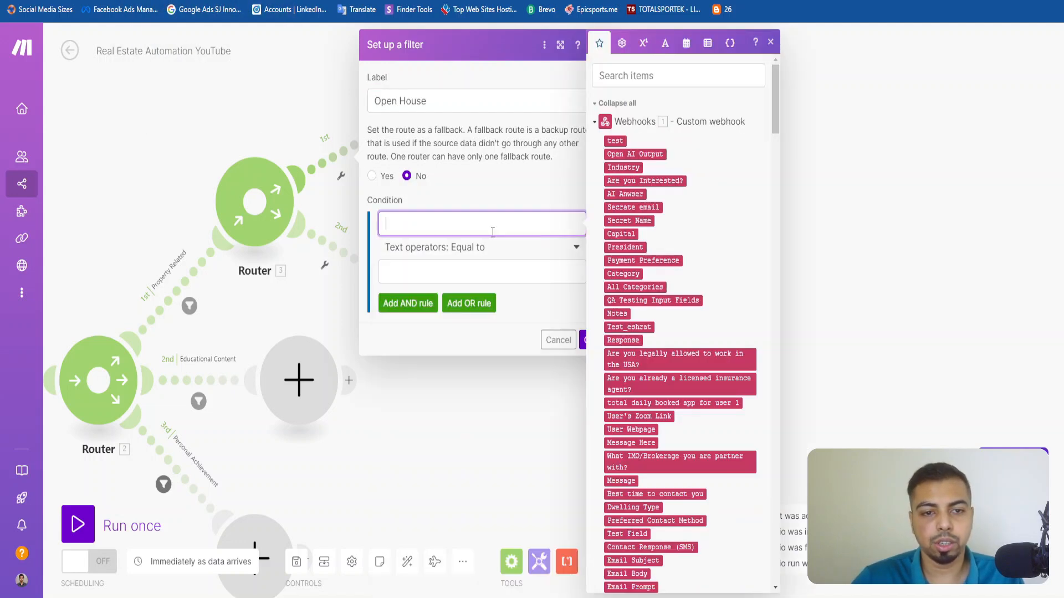
click(662, 77)
text(Property content)
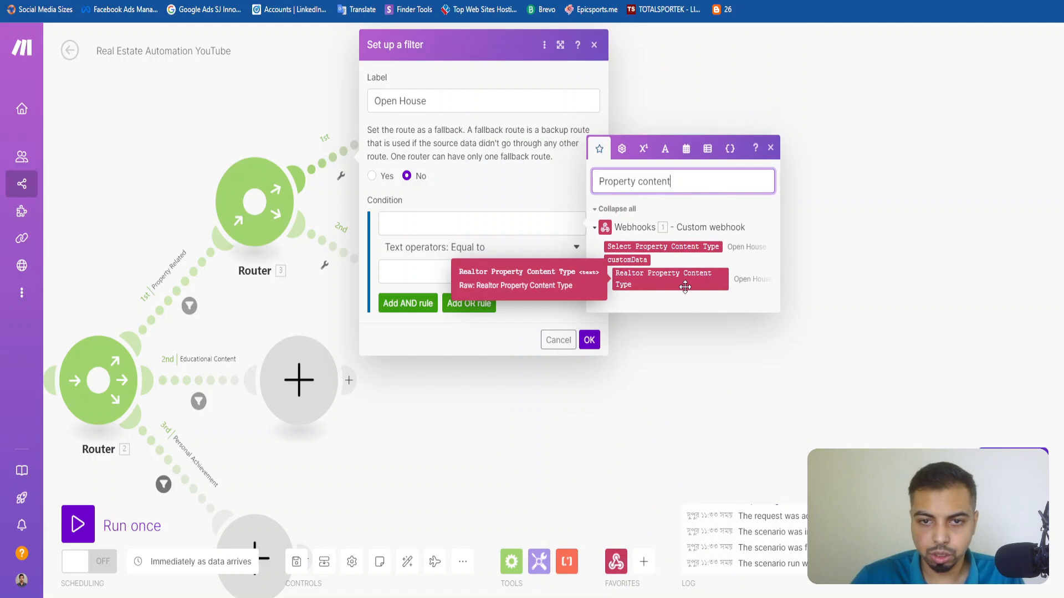
key(ctrl+a)
key(BackSpace)
text(Contenty)
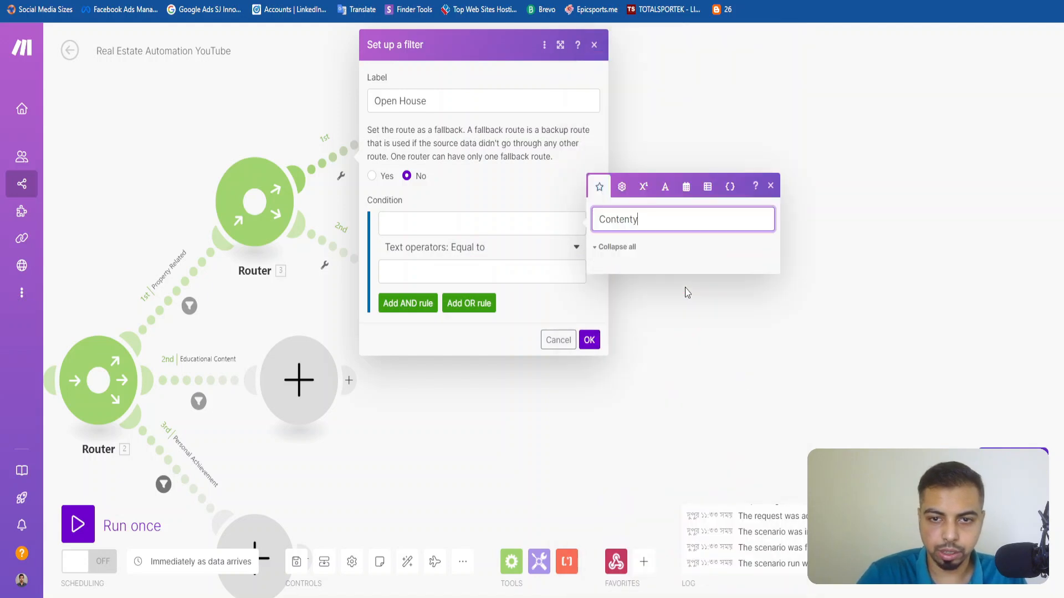
key(BackSpace)
text(Type)
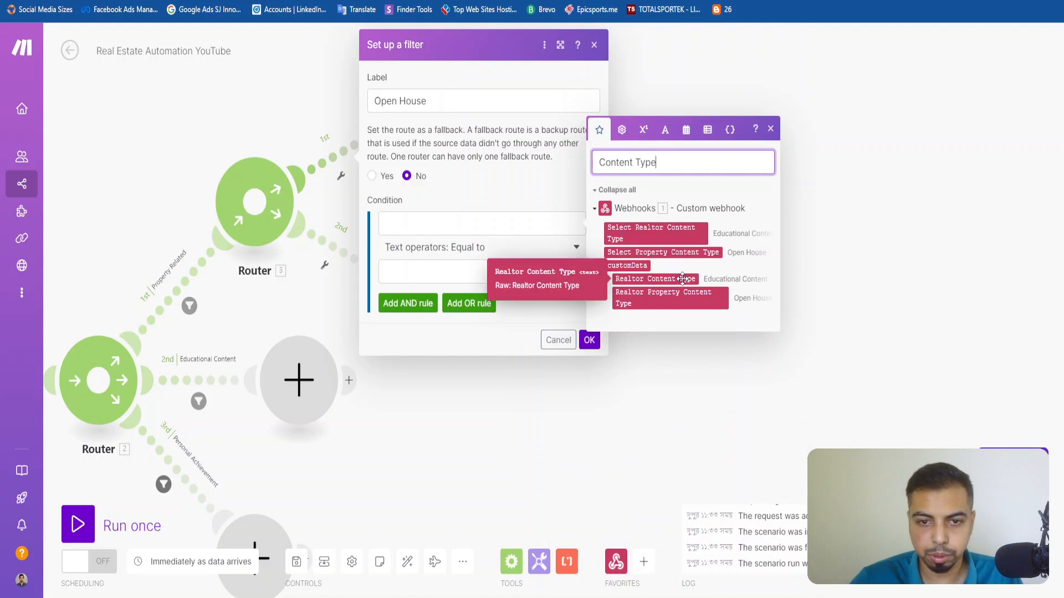
click(683, 279)
double_click(552, 231)
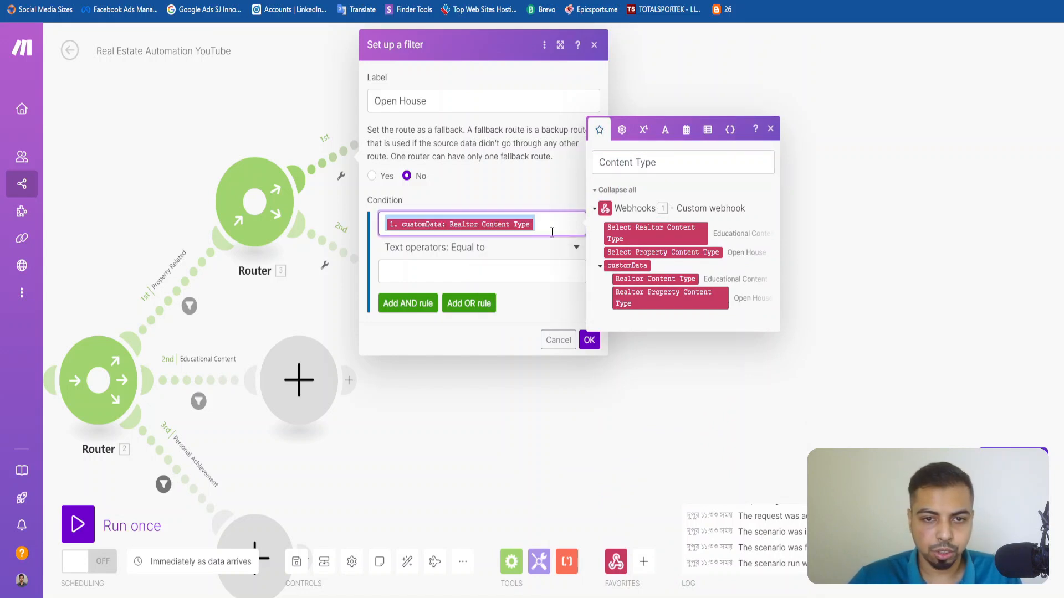
Set the Open House filter's comparison value to Open House, matching its label, and save the filter.
click(522, 275)
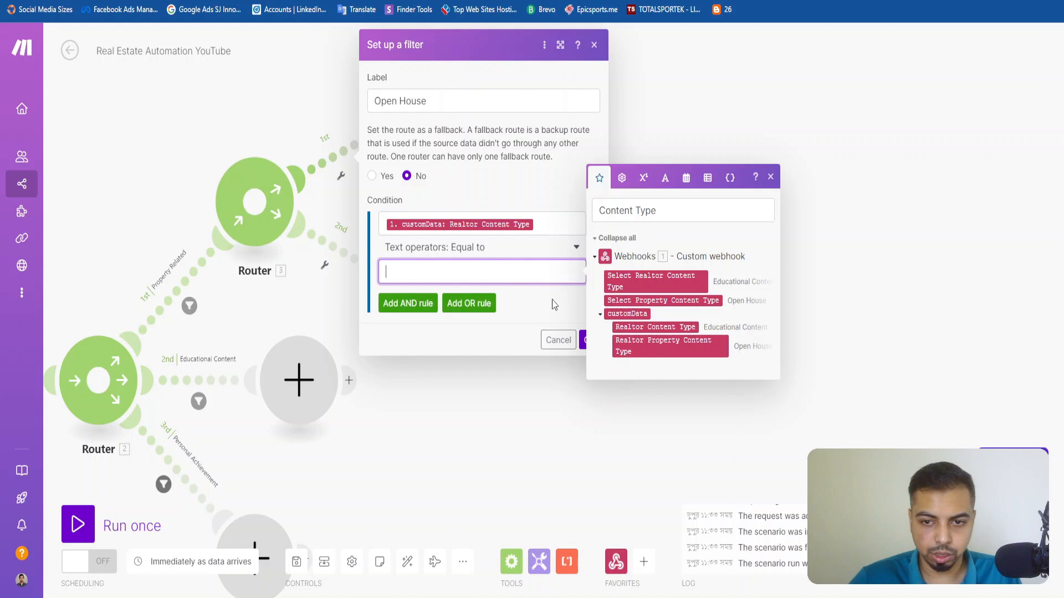
triple_click(463, 100)
key(ctrl+c)
click(487, 273)
key(ctrl+v)
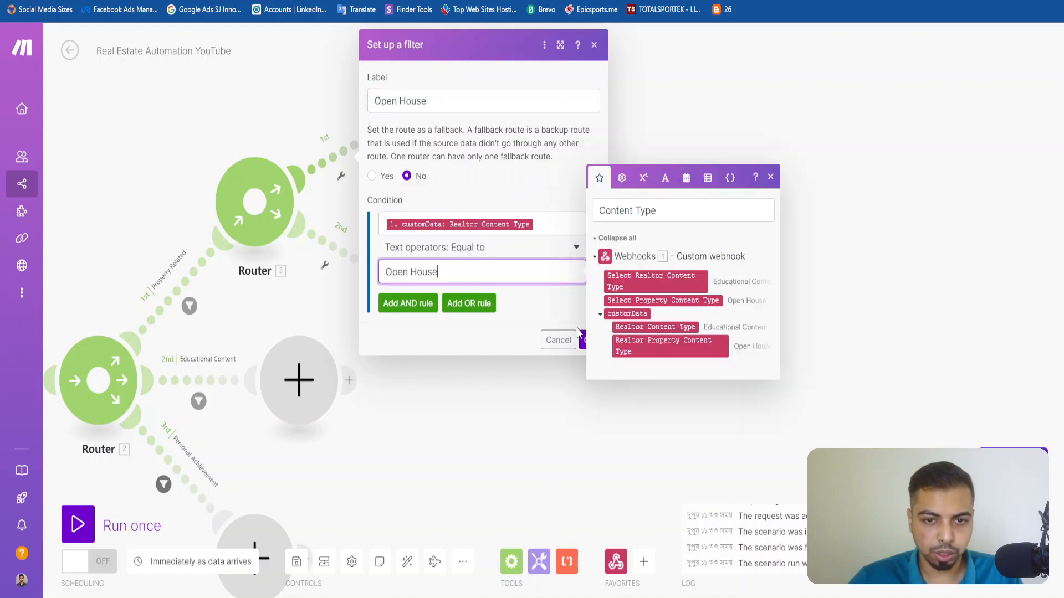
click(585, 346)
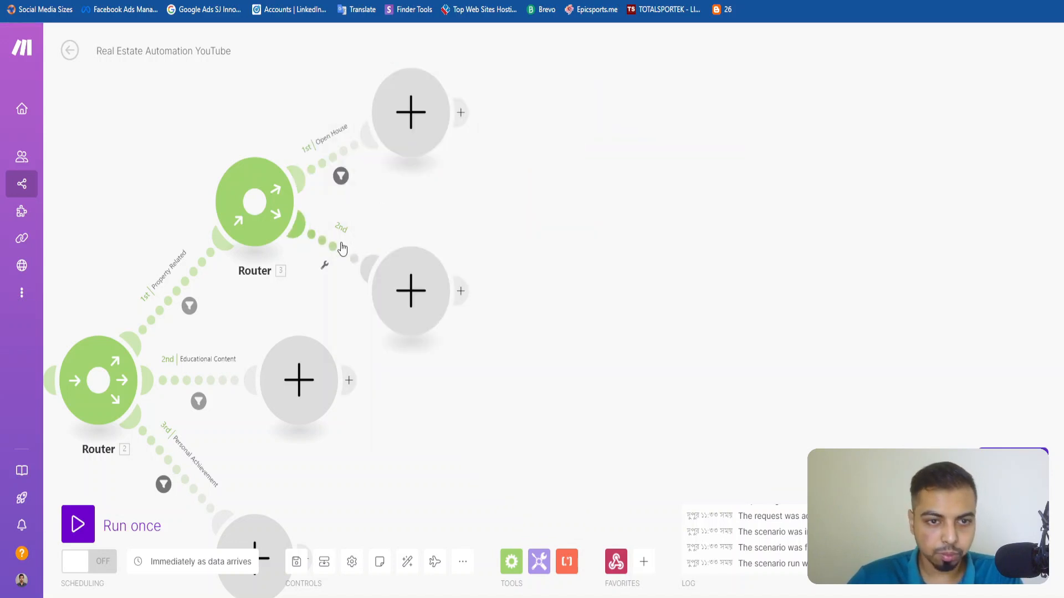
Open the filter on the property router's second route and label it Just Listed.
click(354, 256)
click(456, 145)
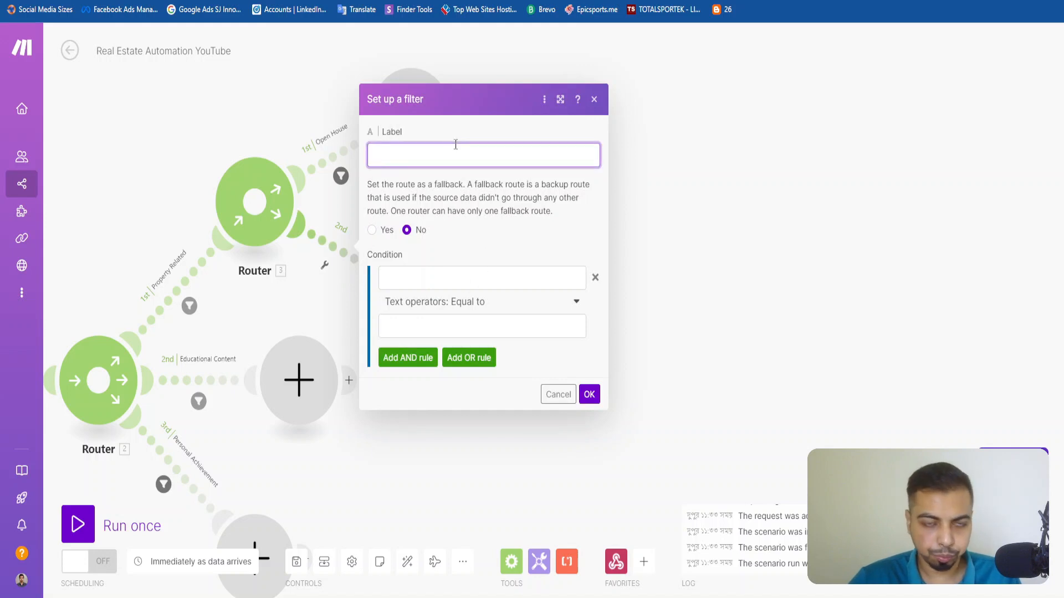
text(K)
key(BackSpace)
text(Just)
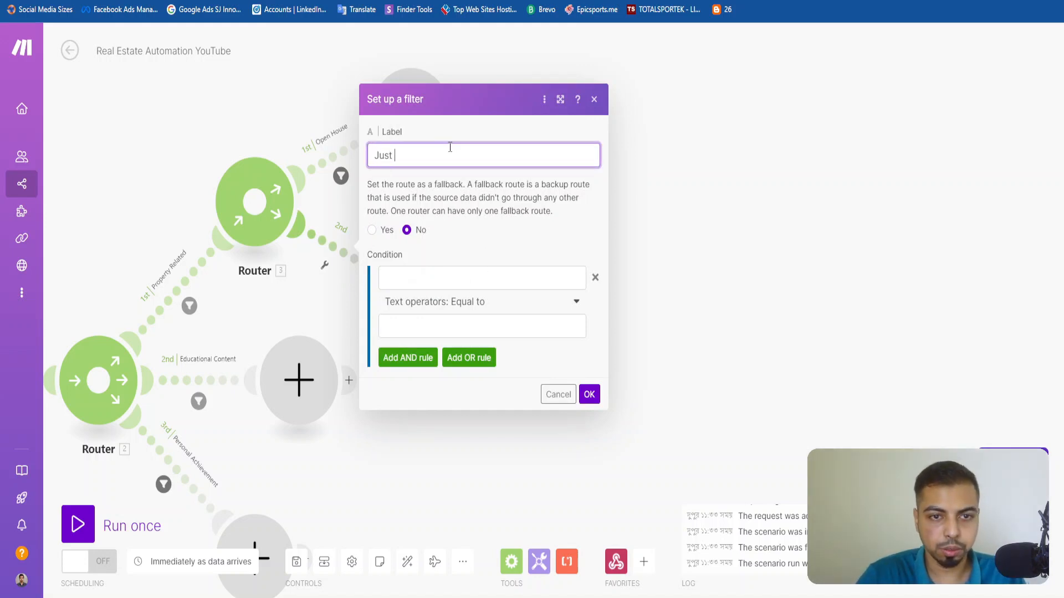
text( Listed)
Set the Just Listed filter's condition to customData: Realtor Content Type equal to Just Listed and save it.
click(468, 277)
key(super+v)
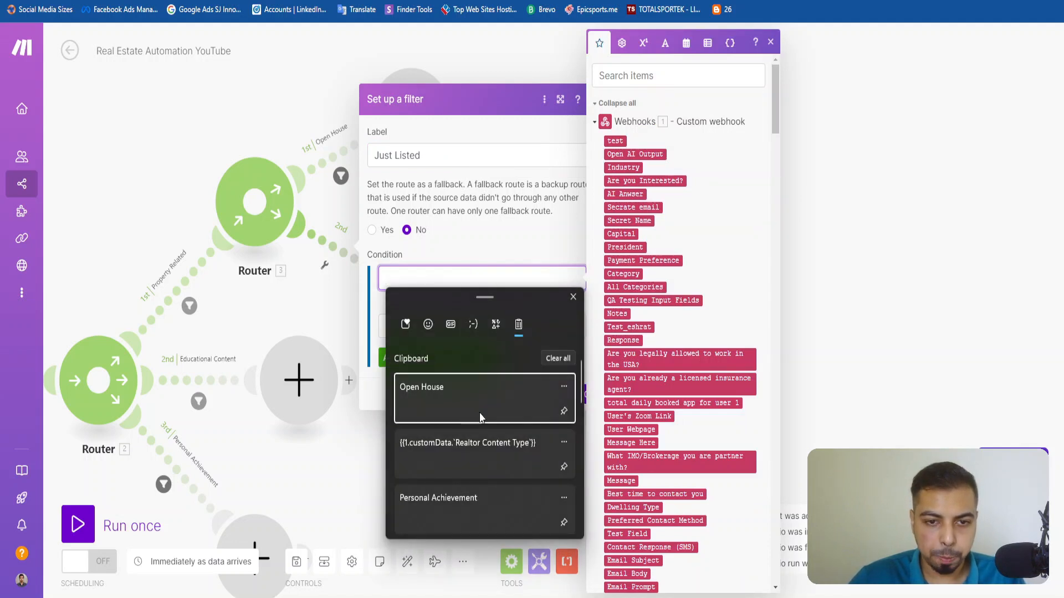
click(482, 447)
click(520, 326)
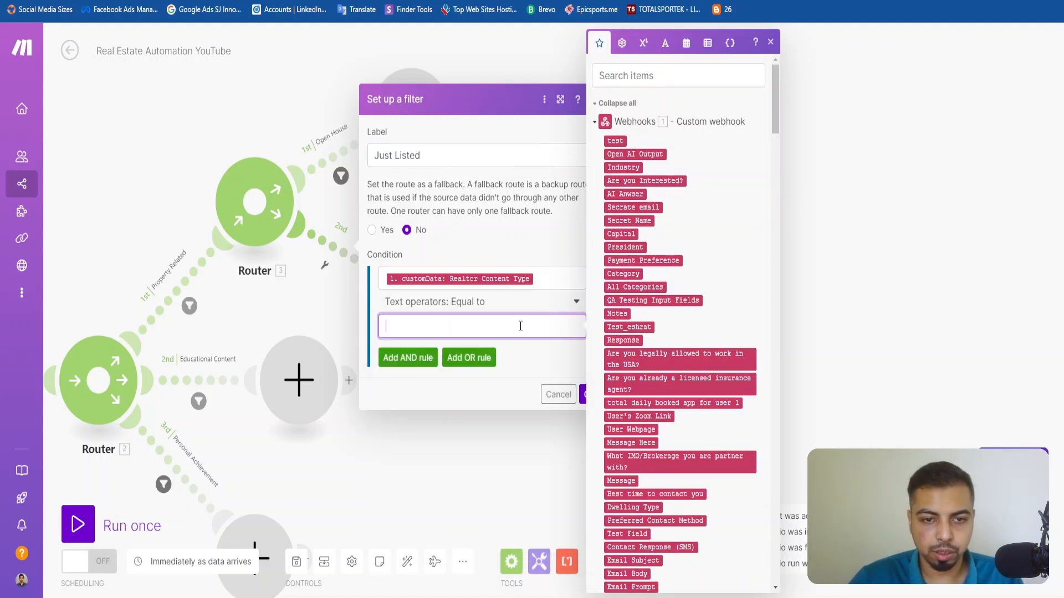
key(super+v)
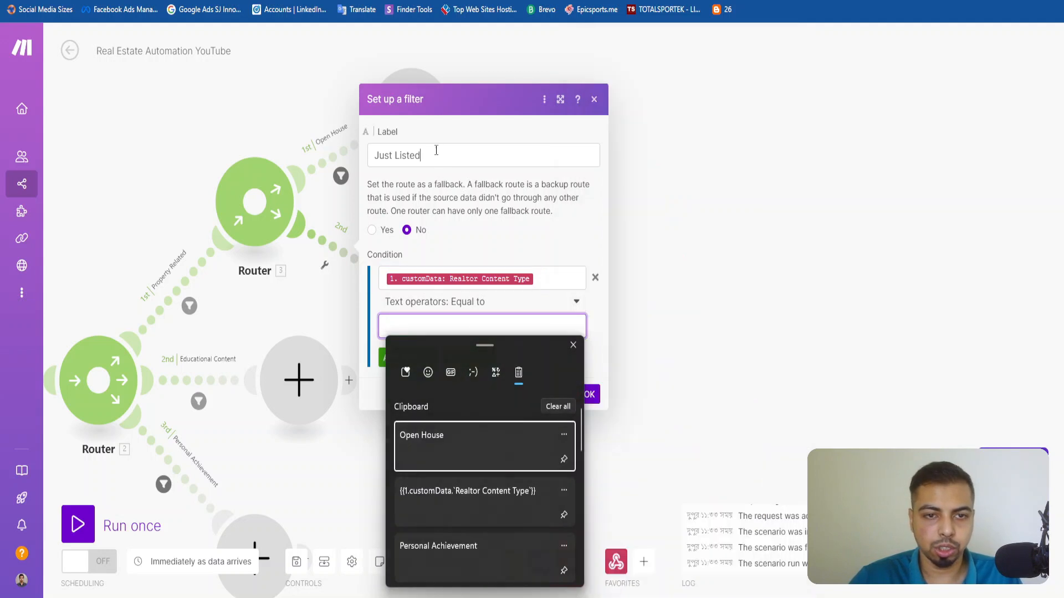
double_click(434, 154)
click(474, 323)
text(Just Listed)
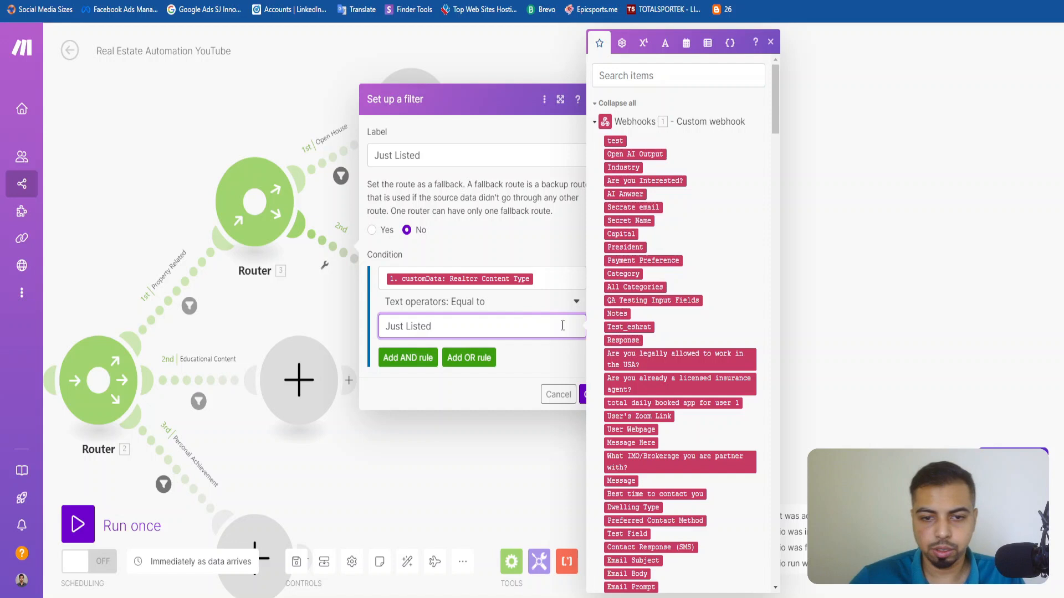
click(584, 394)
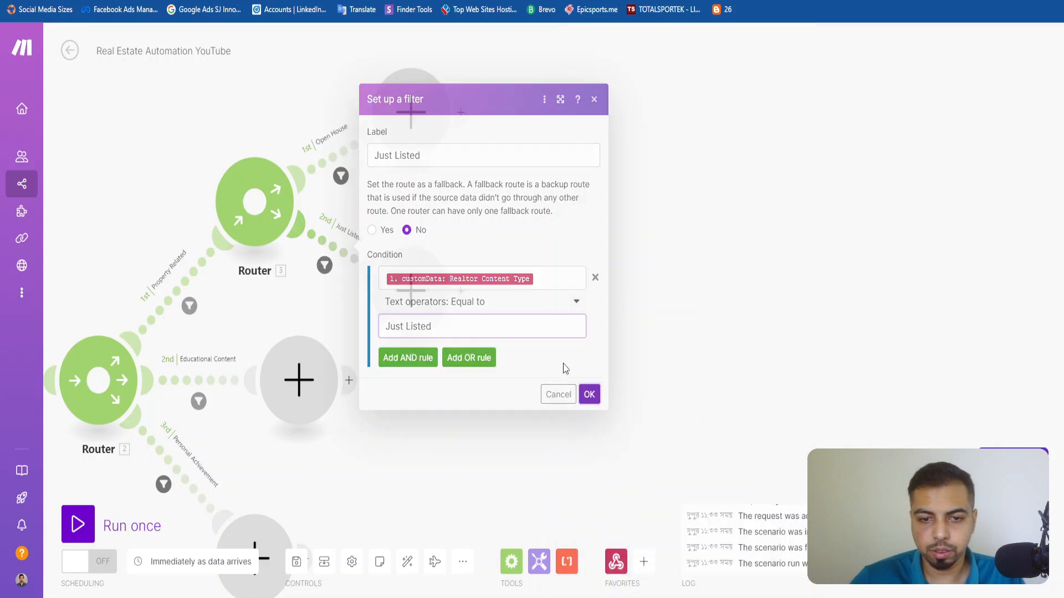
Add a third route to the property router and label its filter Under Contract.
click(275, 213)
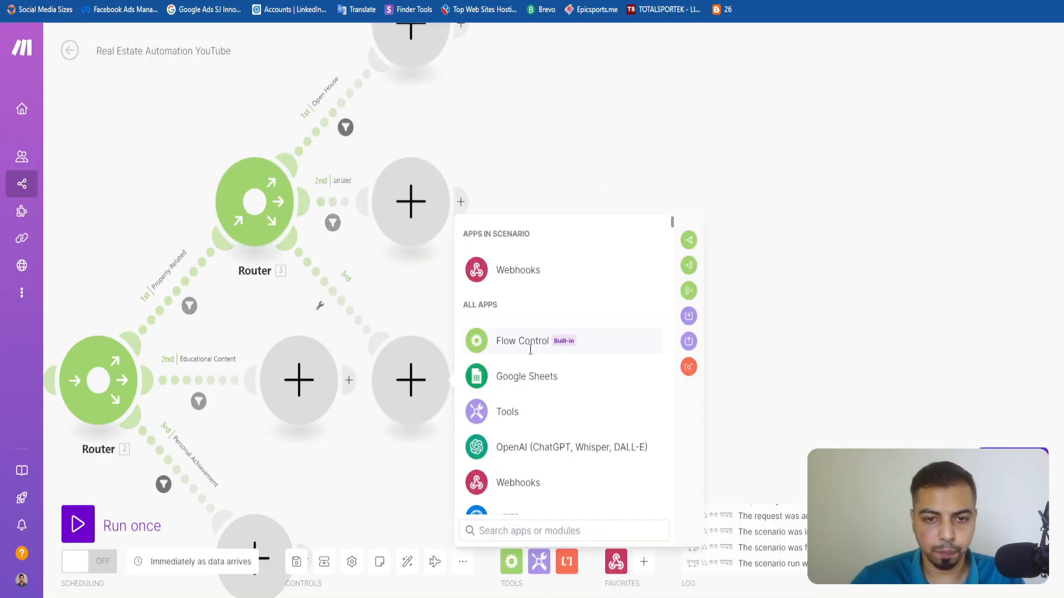
click(339, 296)
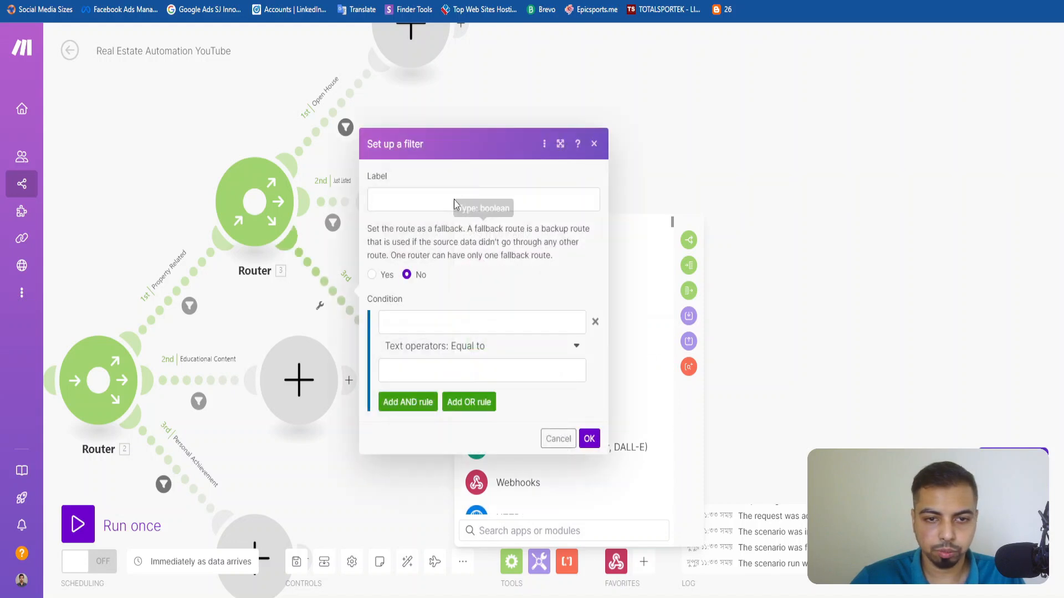
text(Under Contract)
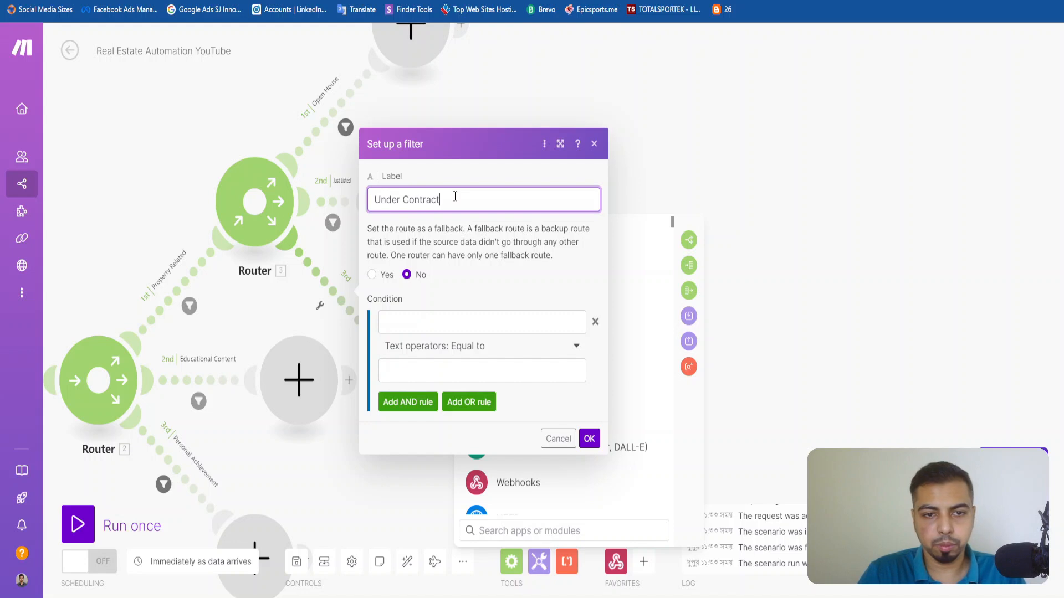
Set the Under Contract filter's condition to customData: Realtor Content Type equal to Under Contract and save it.
click(437, 324)
key(super+v)
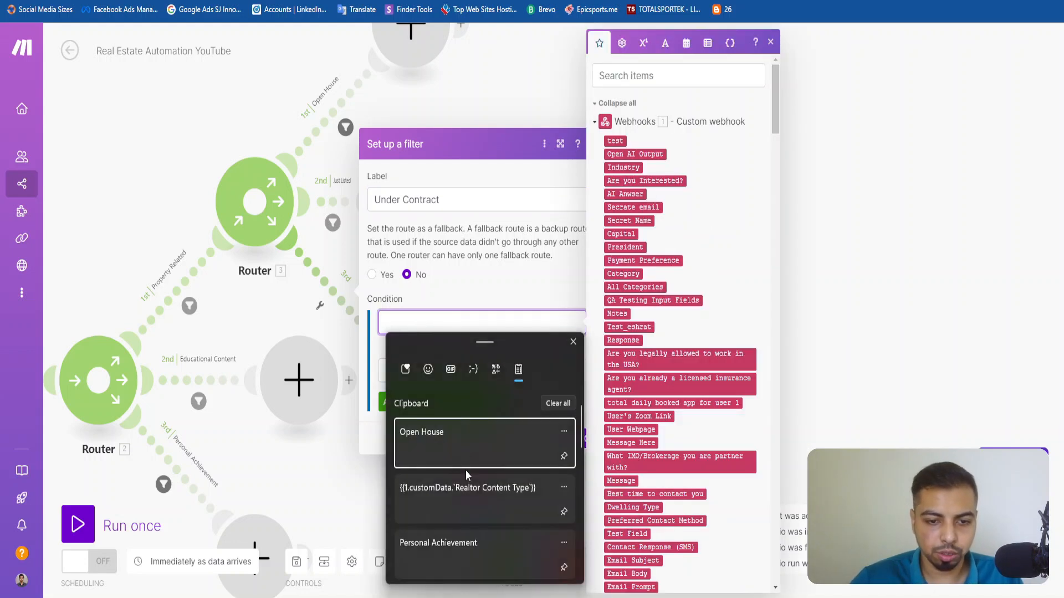
click(466, 486)
key(super)
key(Escape)
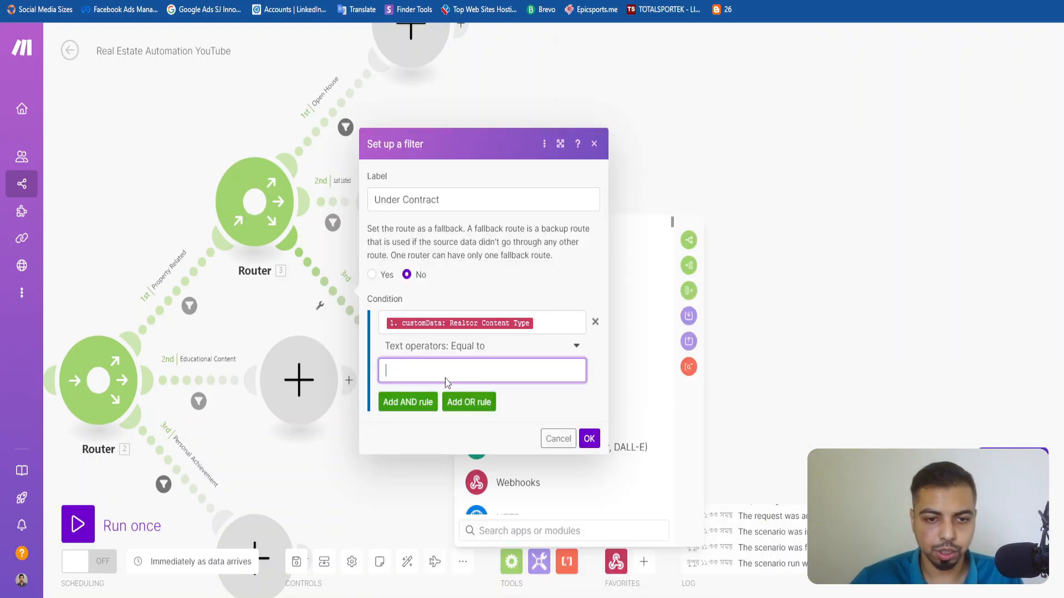
click(434, 199)
key(ctrl+a)
click(425, 371)
key(ctrl+v)
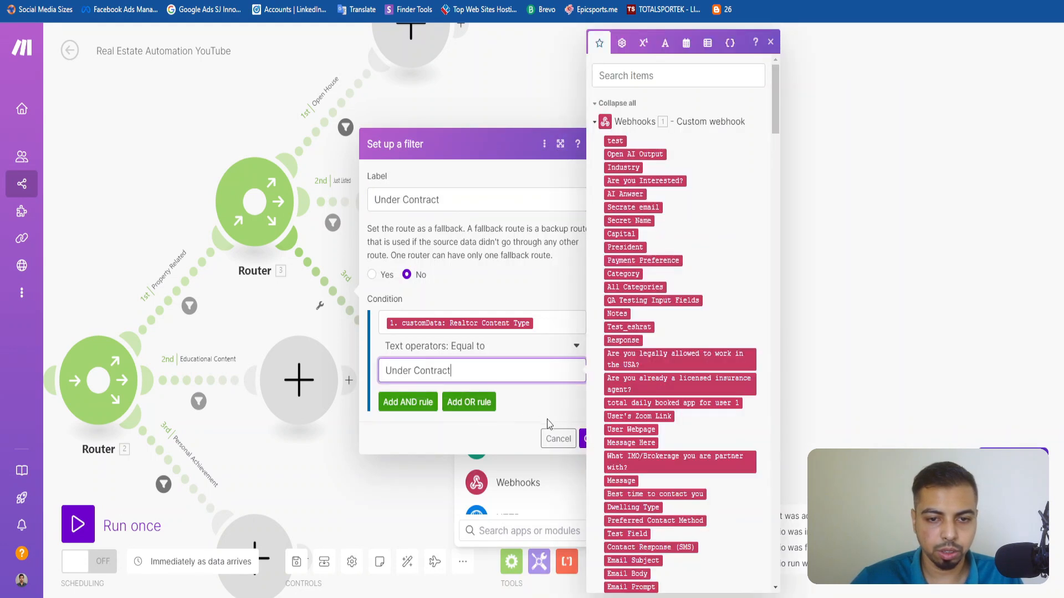
click(585, 439)
Add a fourth route to the property router and label its filter Just Sold.
scroll(430, 277, down, 5)
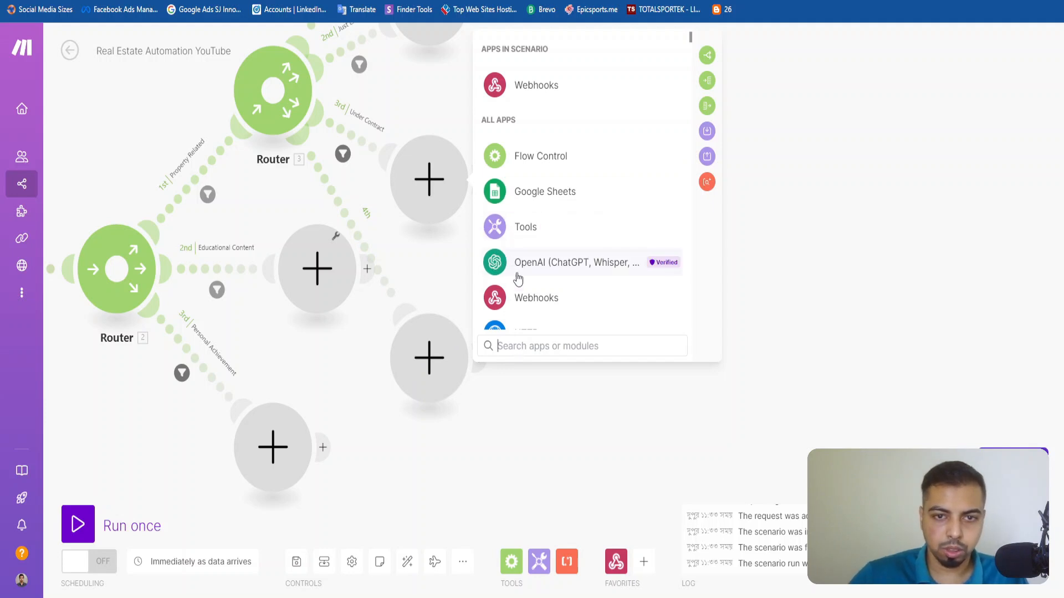
click(355, 221)
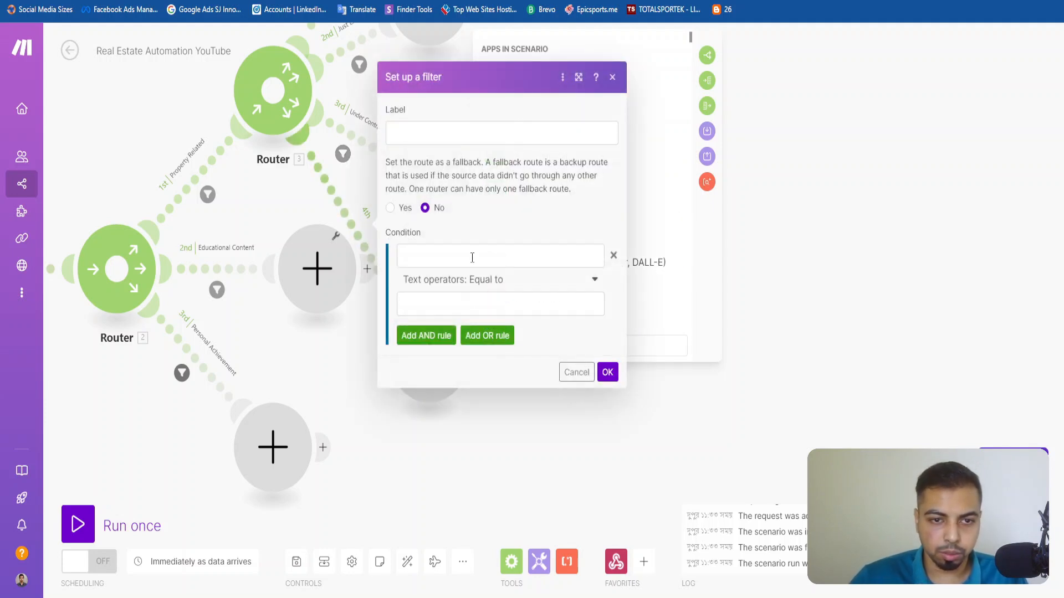
click(460, 143)
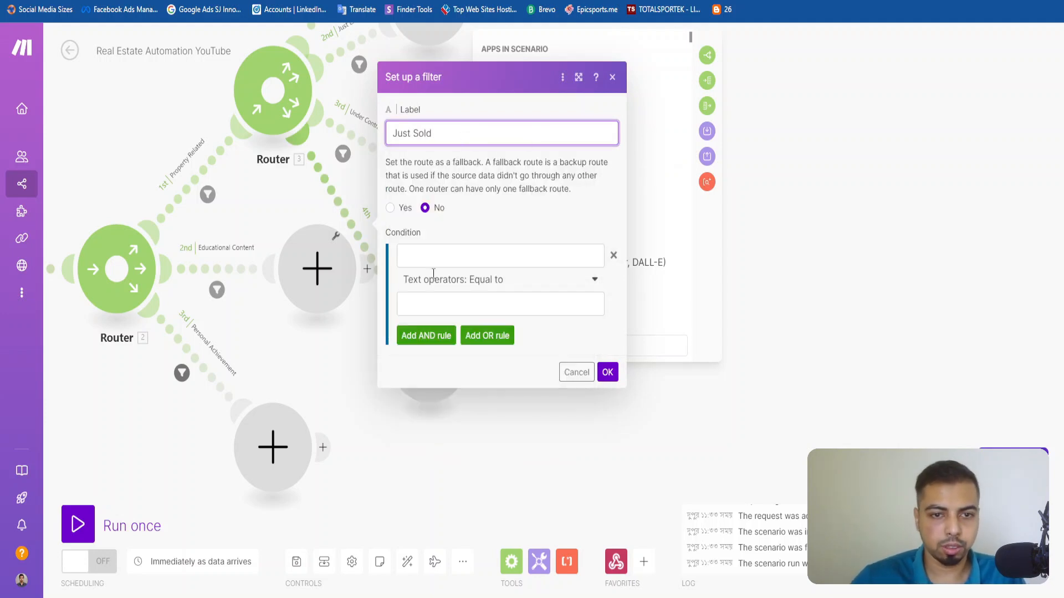
Set the Just Sold filter's condition to customData: Realtor Content Type equal to Just Sold and save it.
click(433, 260)
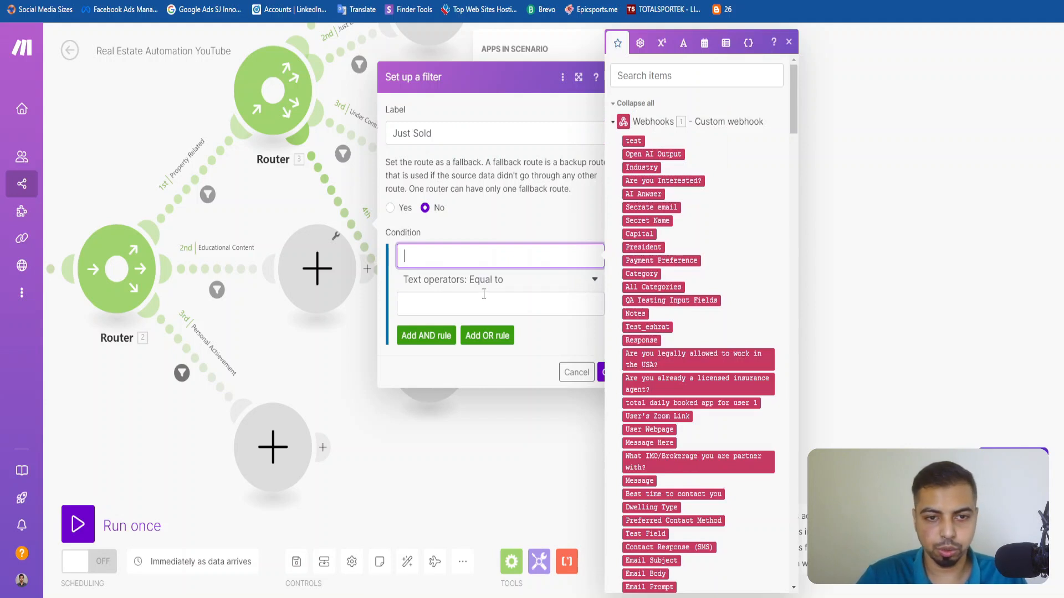
key(super+v)
click(499, 544)
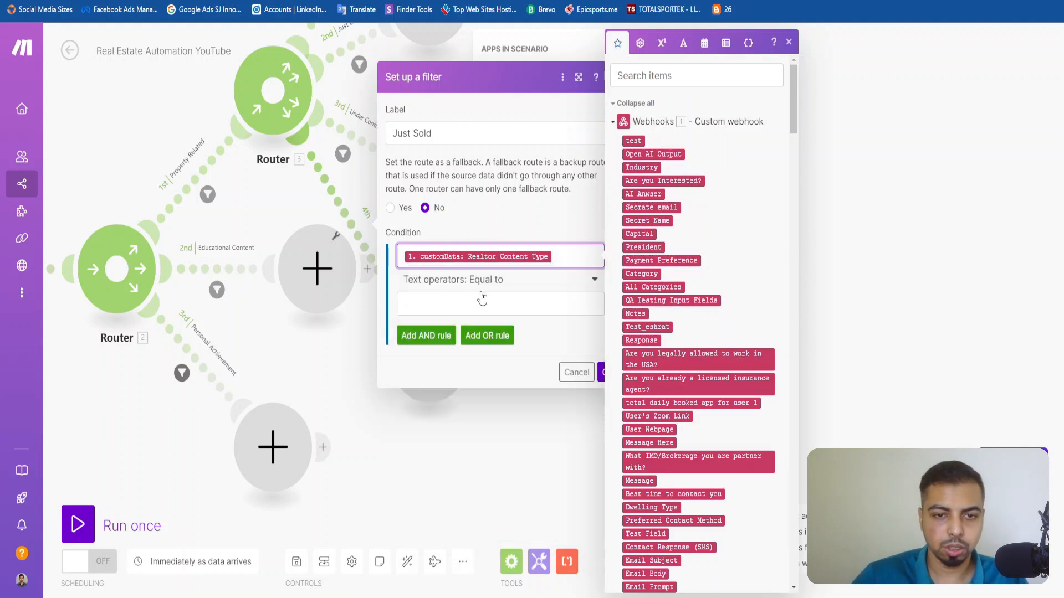
click(483, 306)
triple_click(441, 140)
key(ctrl+c)
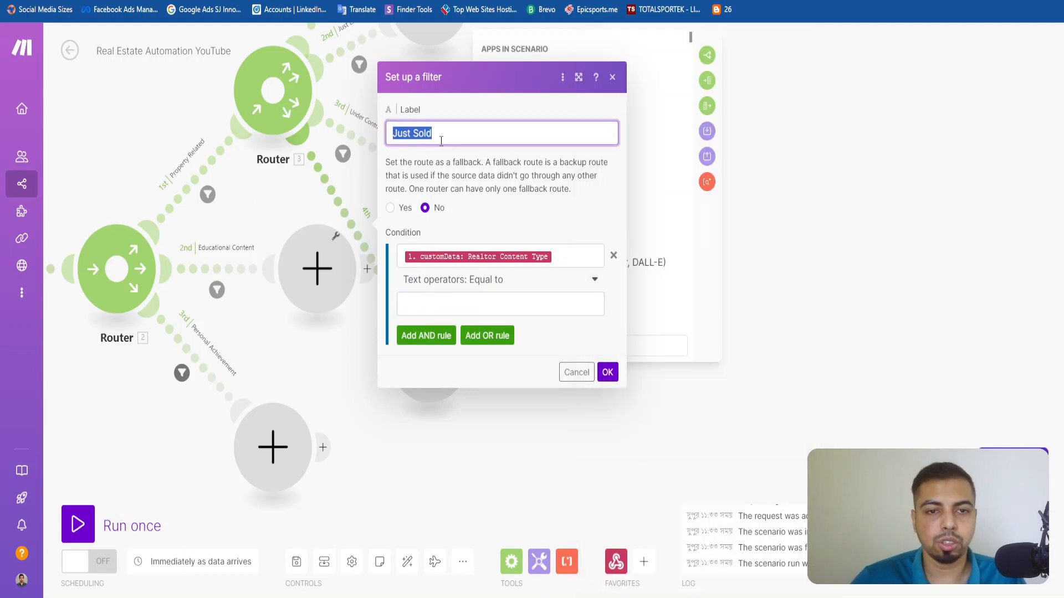
click(490, 304)
key(ctrl+v)
click(598, 374)
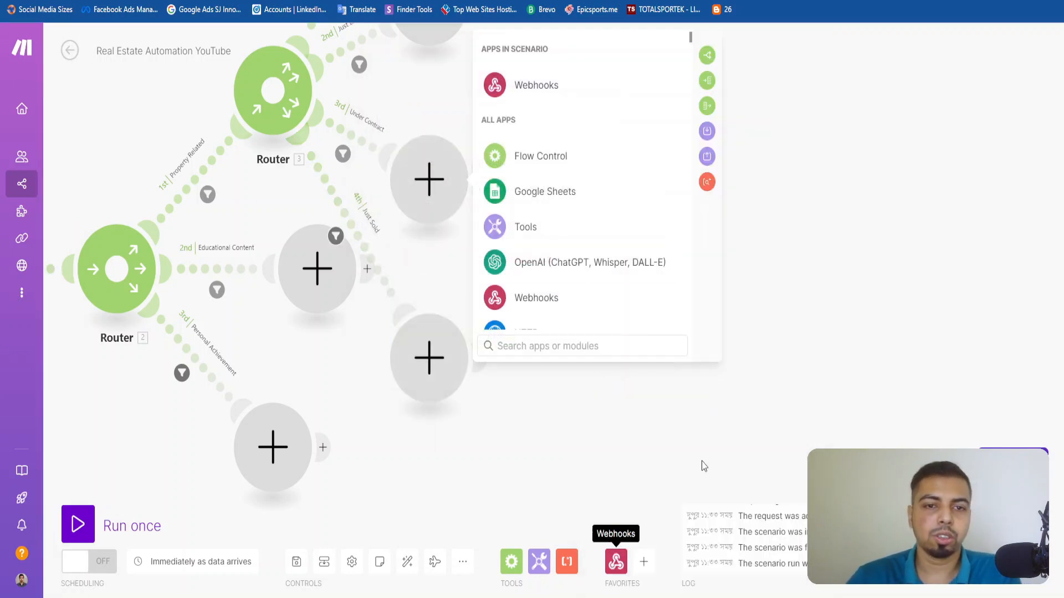
Open the app list for the empty module at the end of the Open House route.
scroll(318, 238, down, 3)
drag(381, 150, 295, 291)
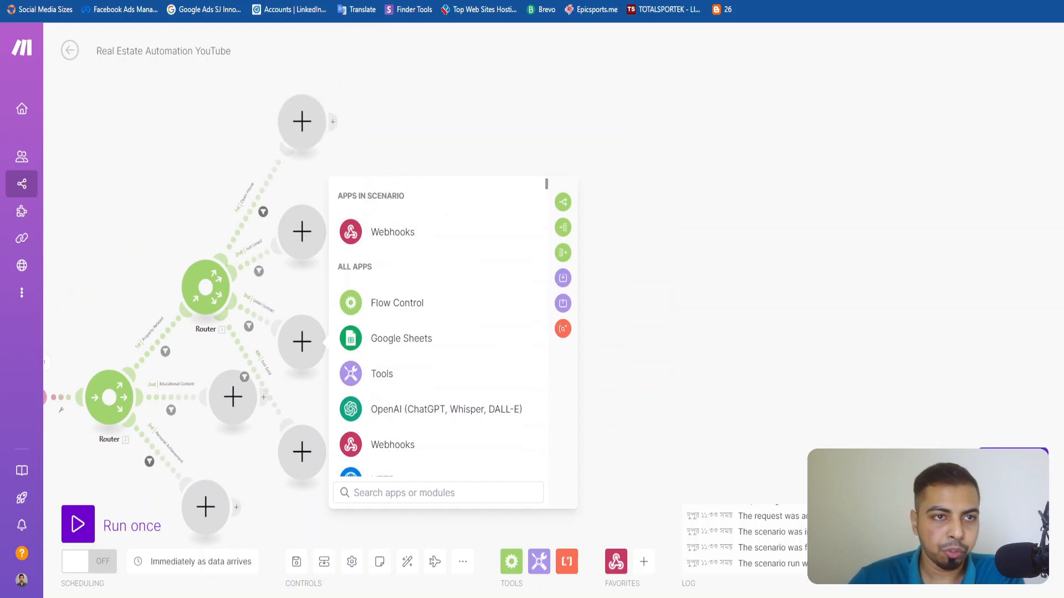
click(302, 139)
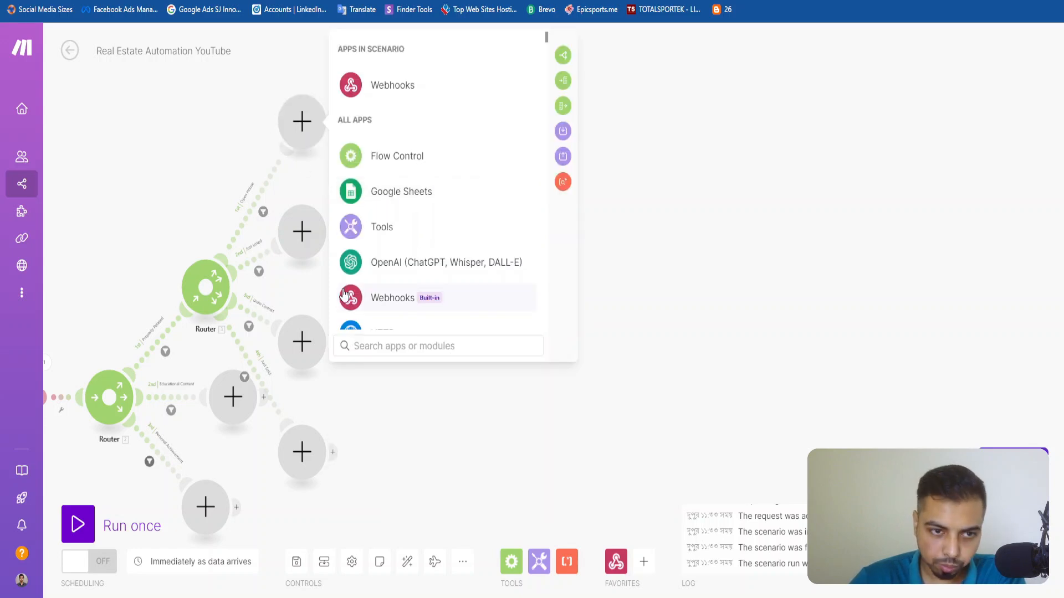
Examine the output bundle last received by the Webhooks module and run the scenario once.
drag(156, 236, 302, 219)
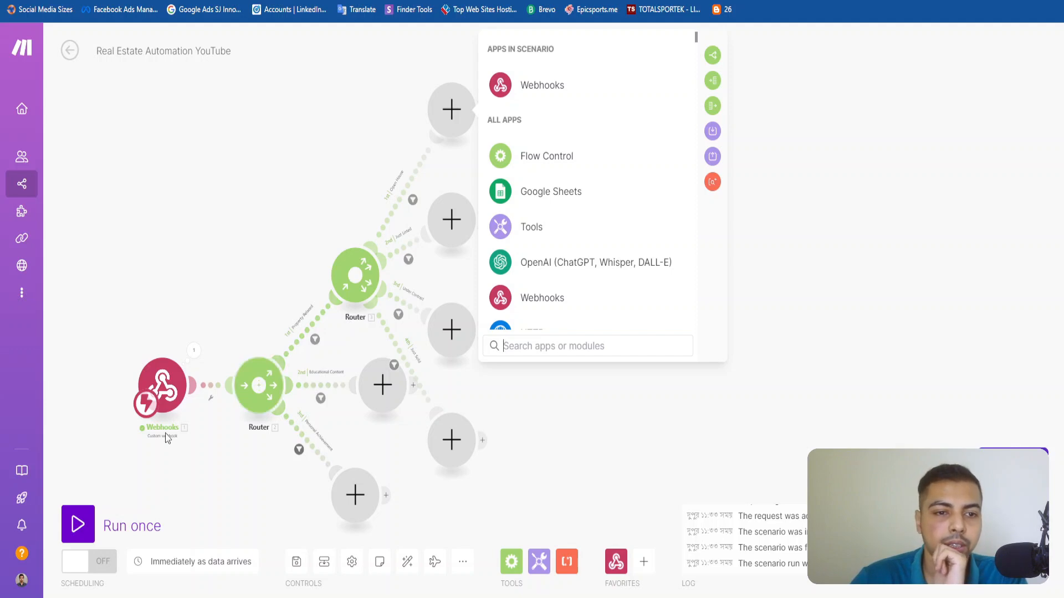
click(194, 350)
scroll(325, 380, down, 15)
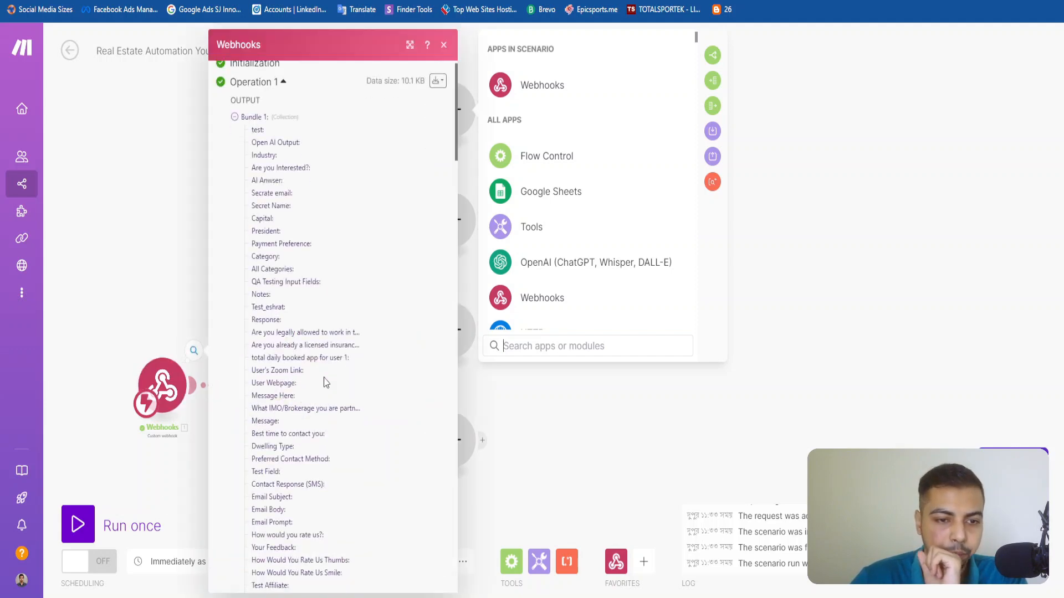
scroll(327, 388, down, 5)
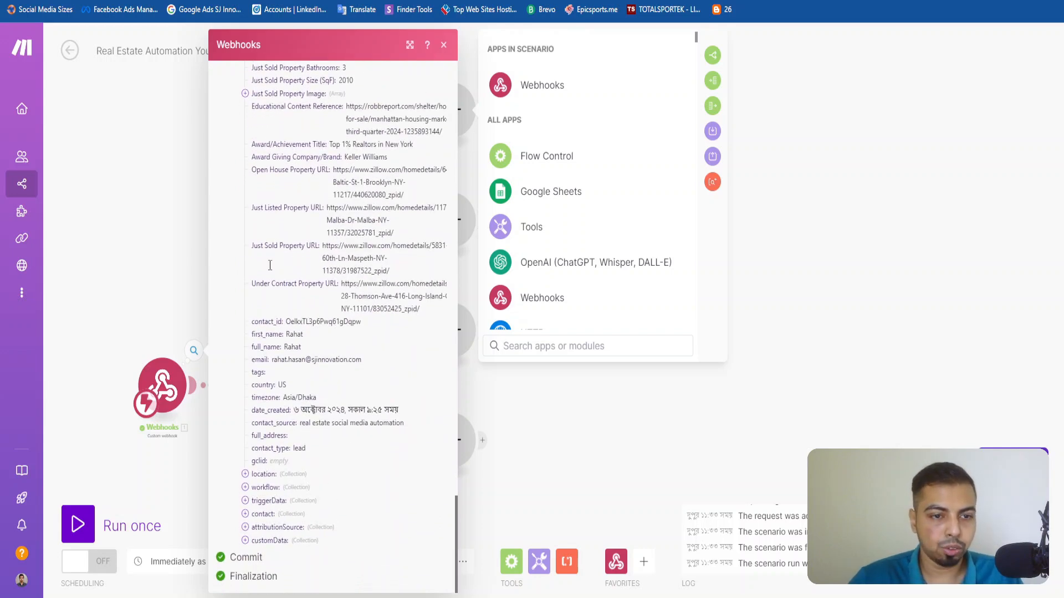
click(136, 159)
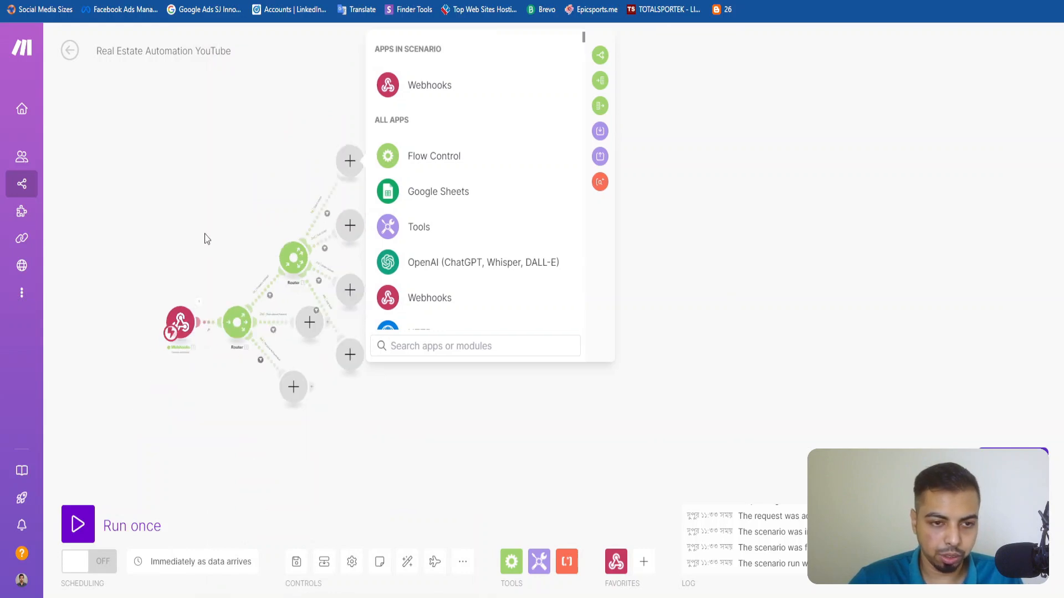
click(84, 525)
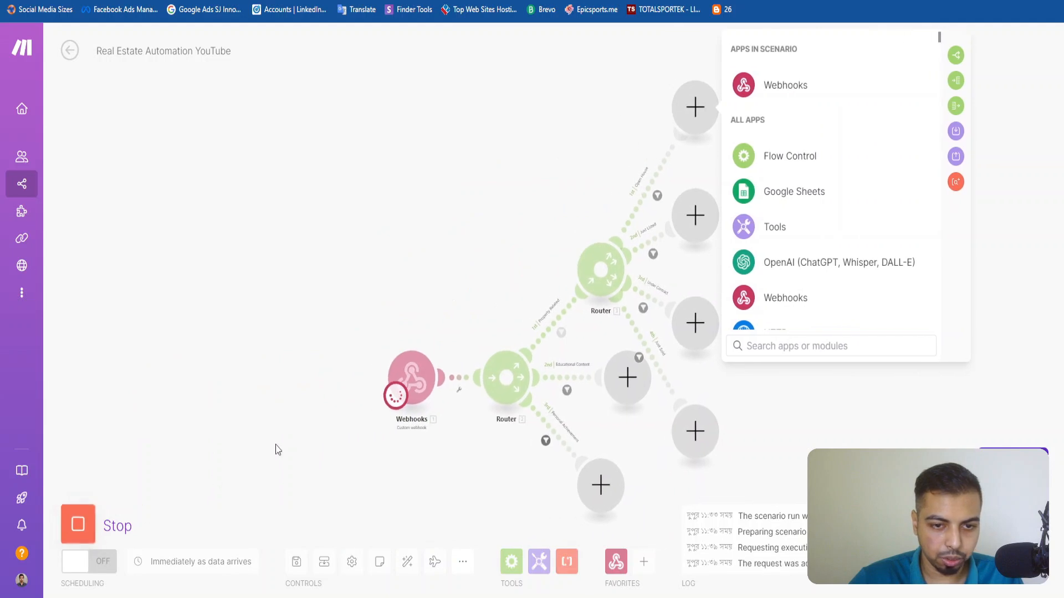
In the survey form, reselect Property Related as the realtor content type and choose Open House as the property content type.
click(417, 190)
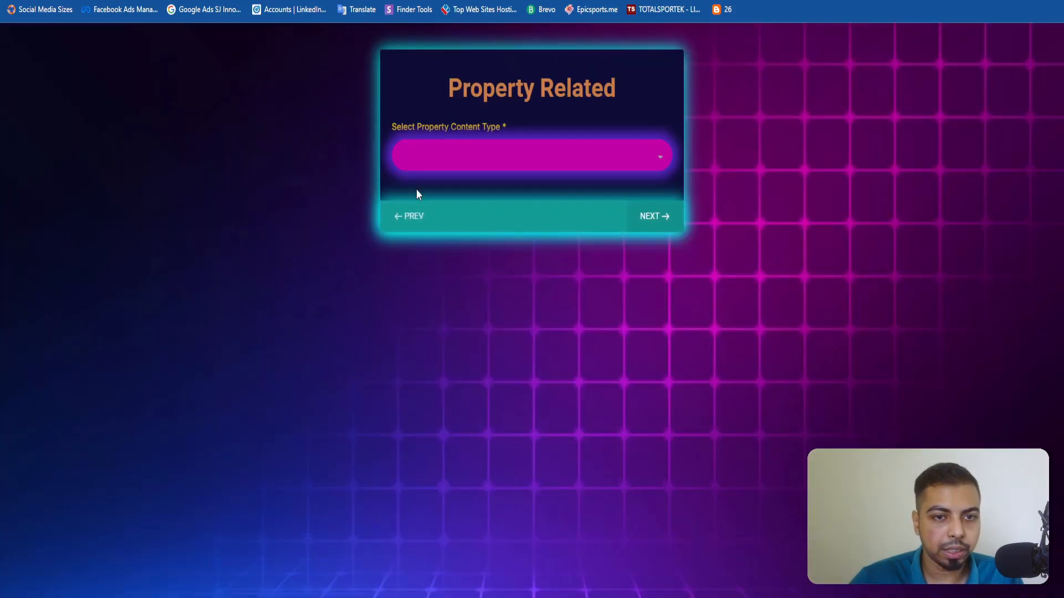
double_click(412, 221)
click(447, 325)
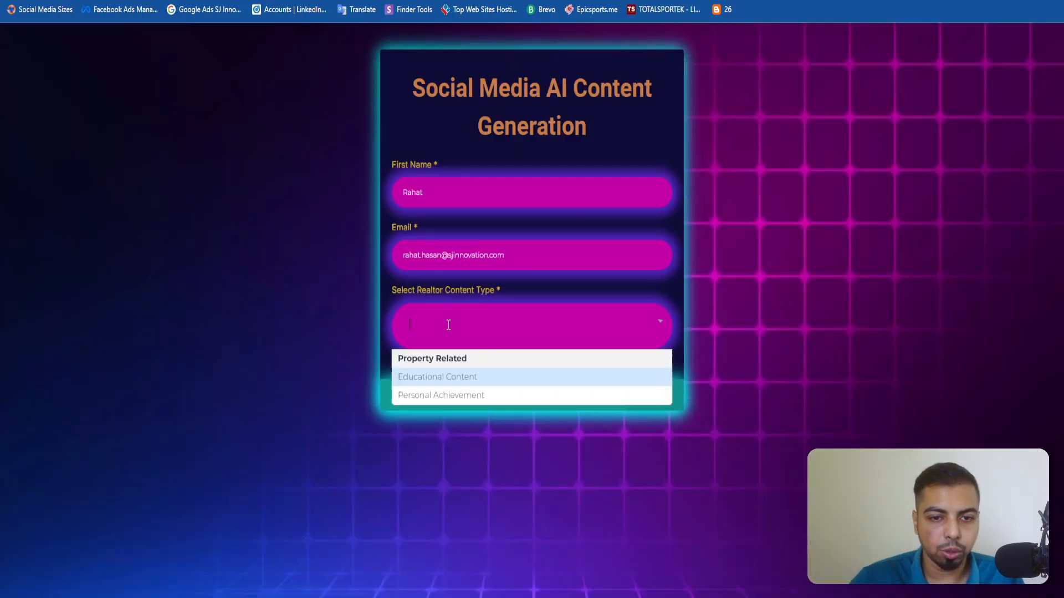
click(452, 359)
click(656, 383)
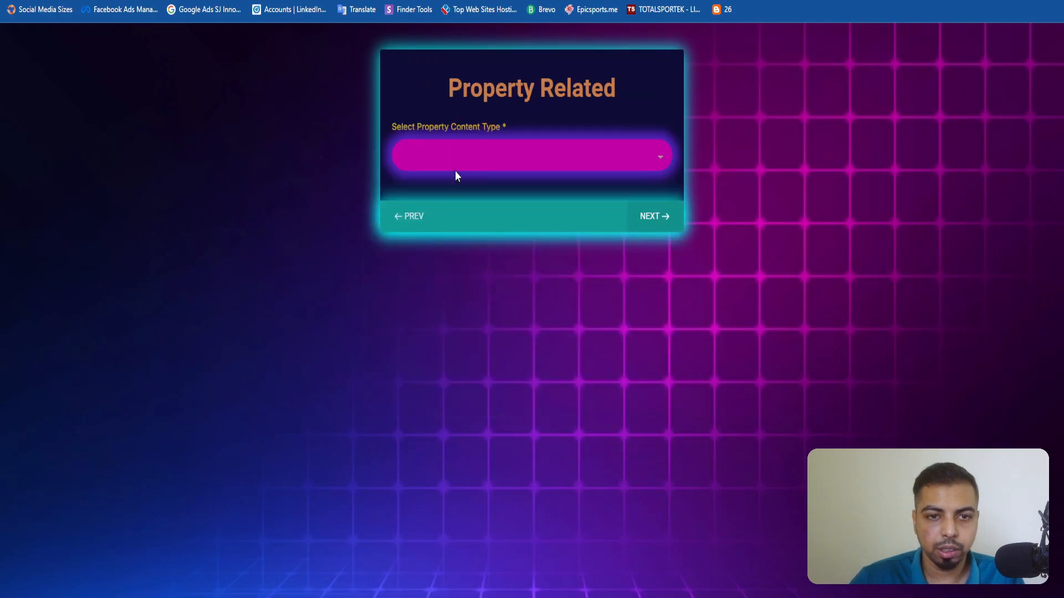
click(523, 166)
click(487, 232)
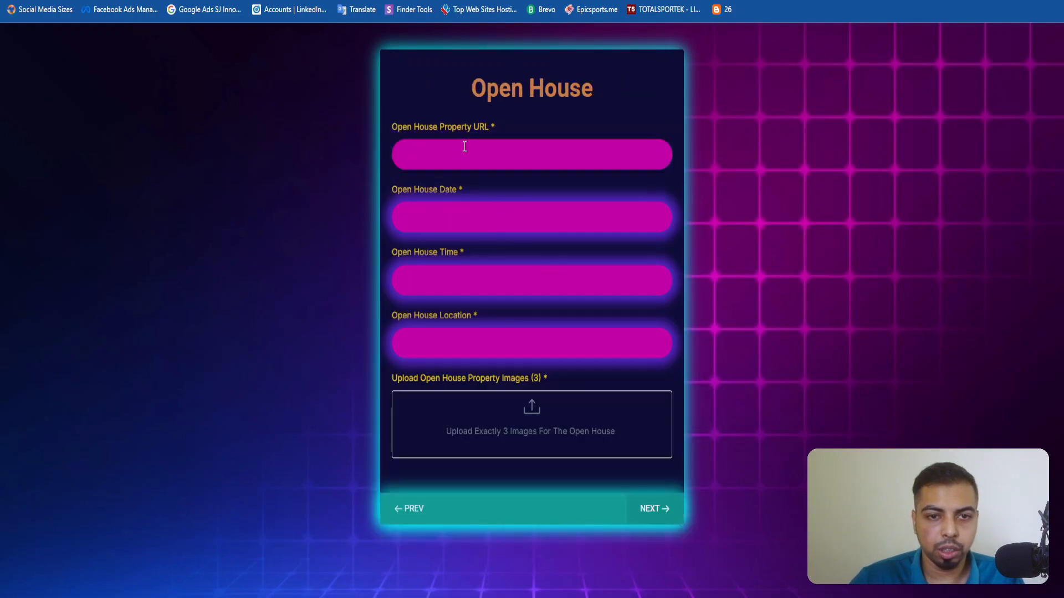
Fill in the Open House Property URL with the Zillow listing link from the clipboard history.
key(super+v)
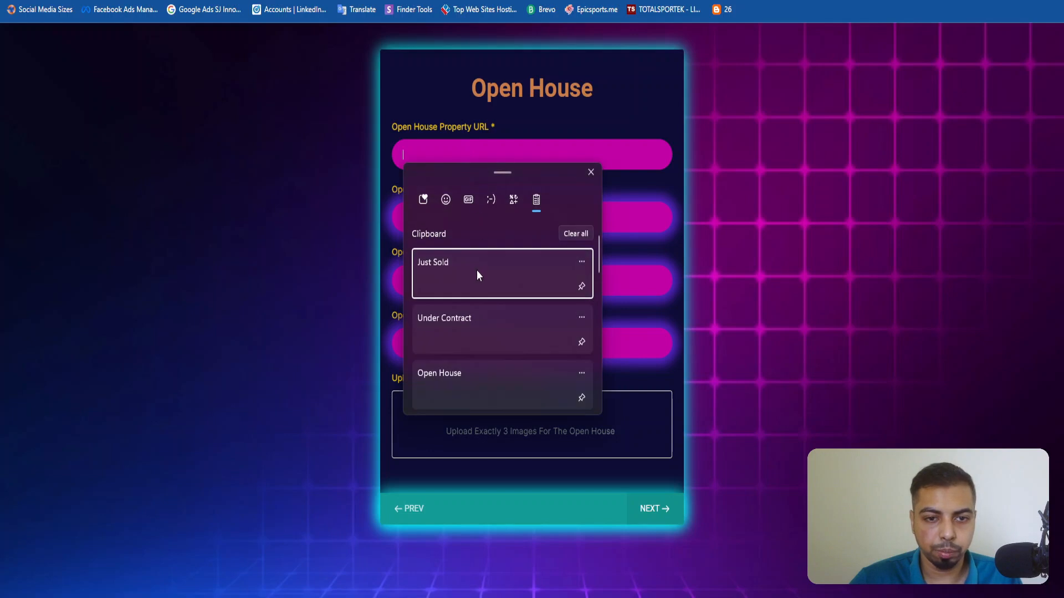
scroll(471, 302, down, 3)
scroll(470, 317, down, 3)
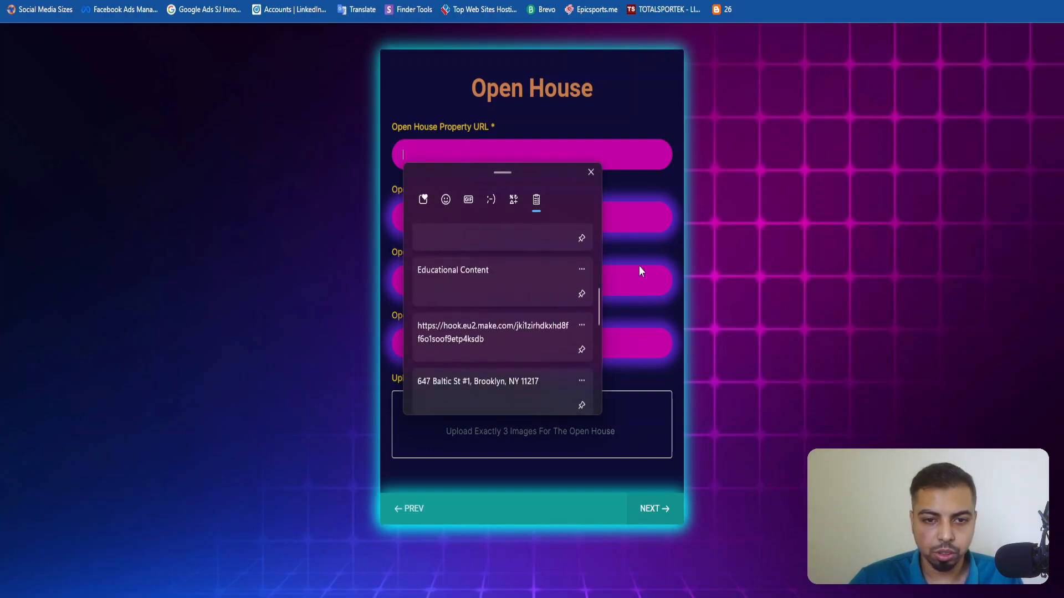
scroll(474, 352, down, 2)
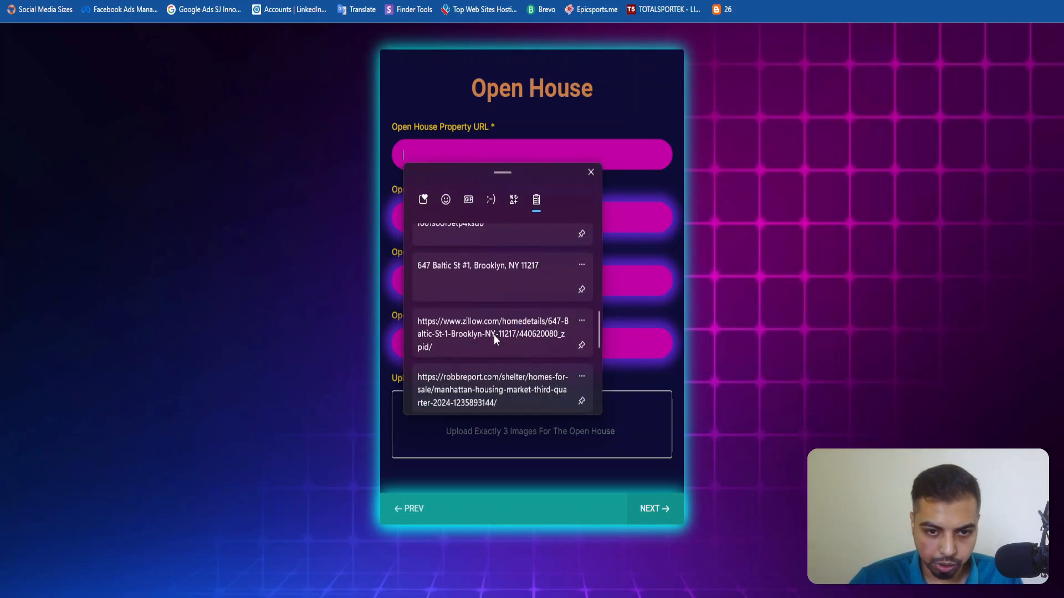
click(495, 339)
Set the Open House Date to 10-11-2024 and the Open House Time to 2:30 PM.
click(481, 218)
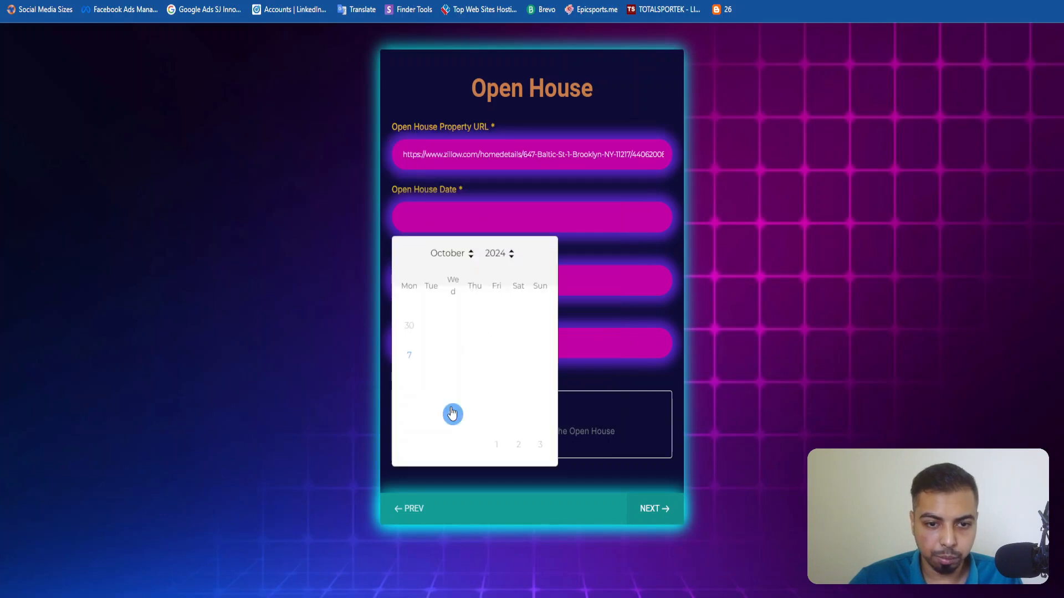
click(496, 354)
click(447, 276)
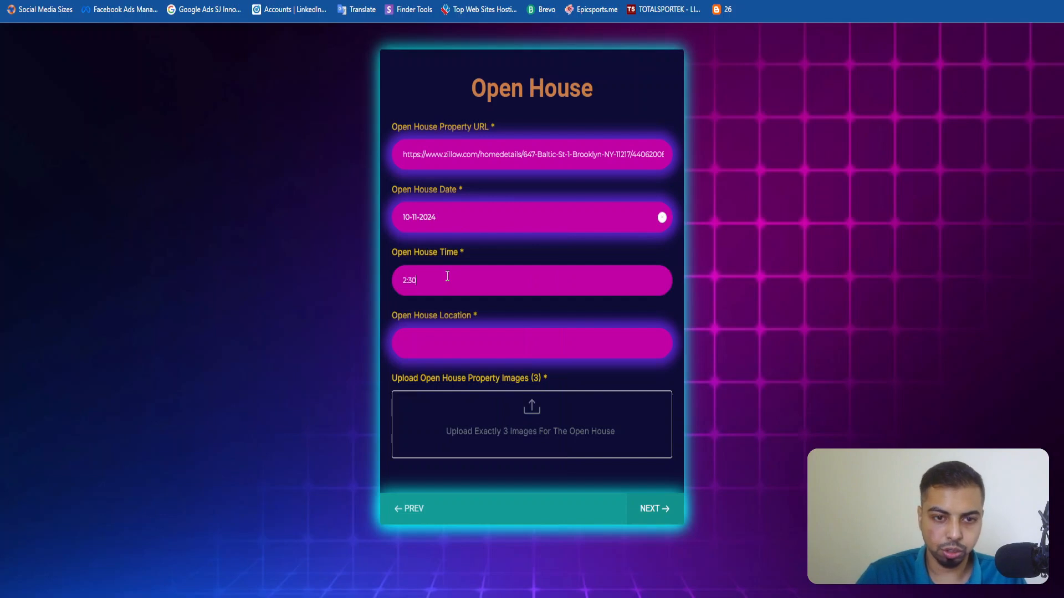
text(2:30 PM)
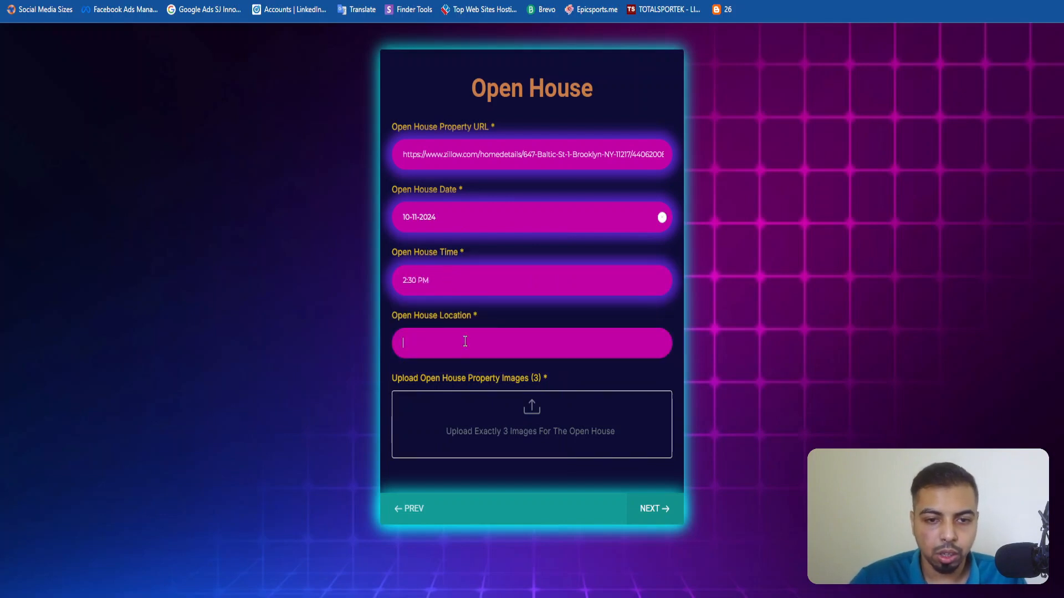
Copy the property's address from the Zillow listing and enter it as the Open House Location in the survey.
key(ctrl+Tab)
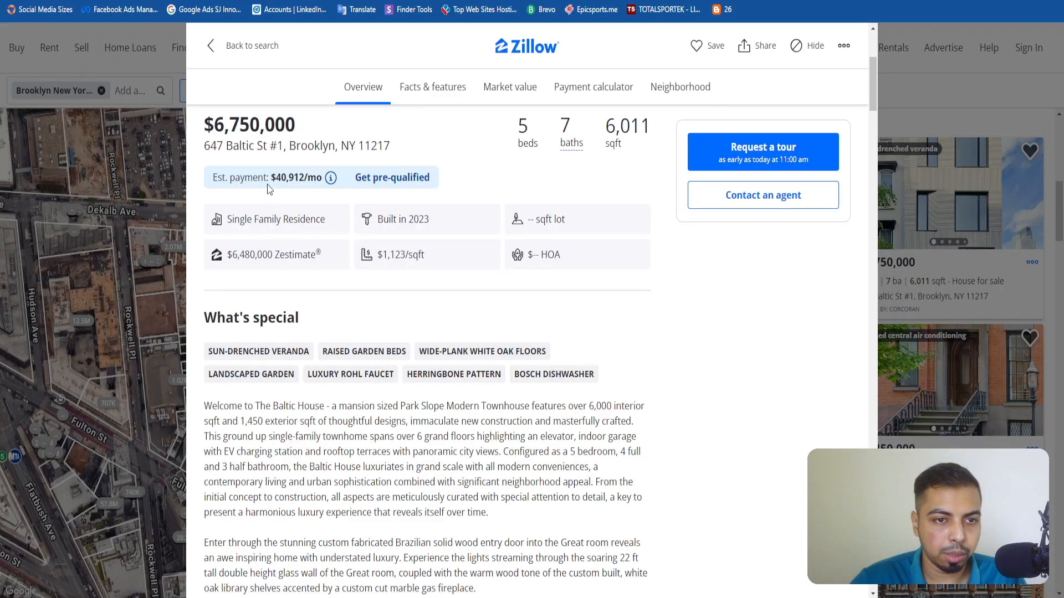
triple_click(281, 147)
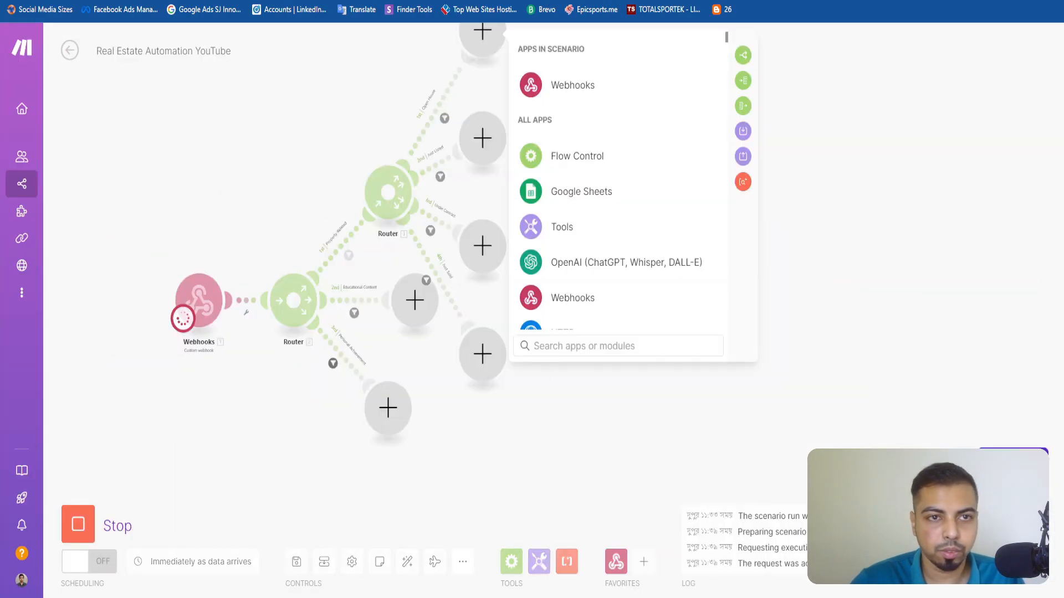
scroll(390, 208, down, 3)
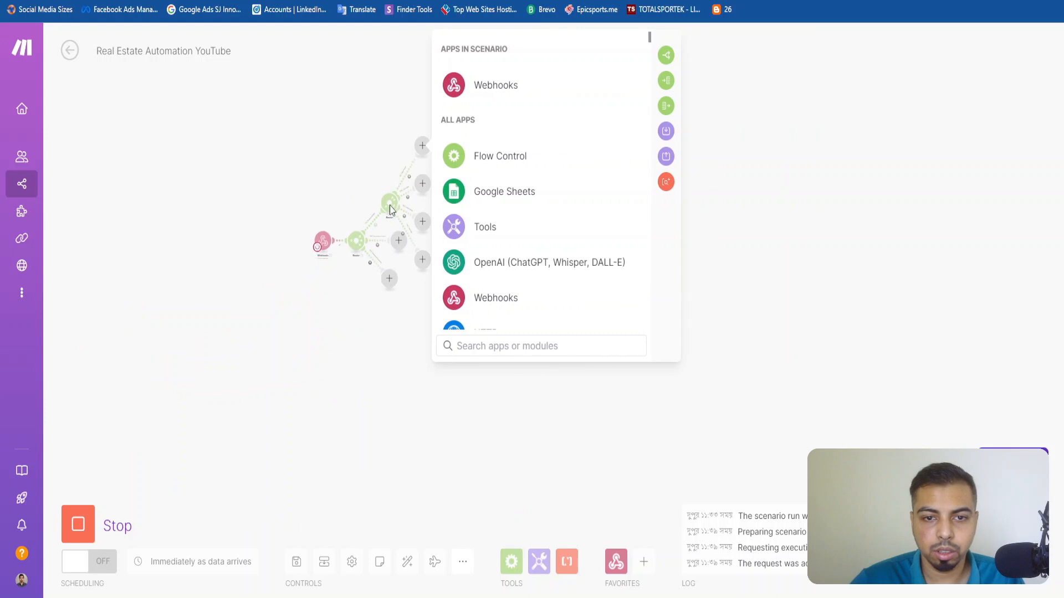
scroll(391, 208, up, 3)
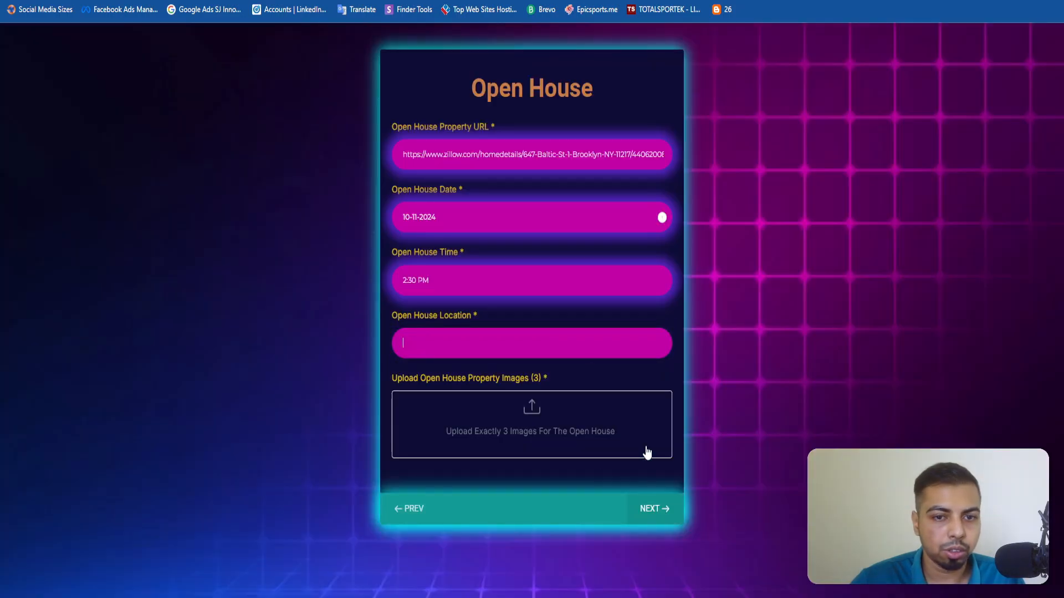
key(ctrl+v)
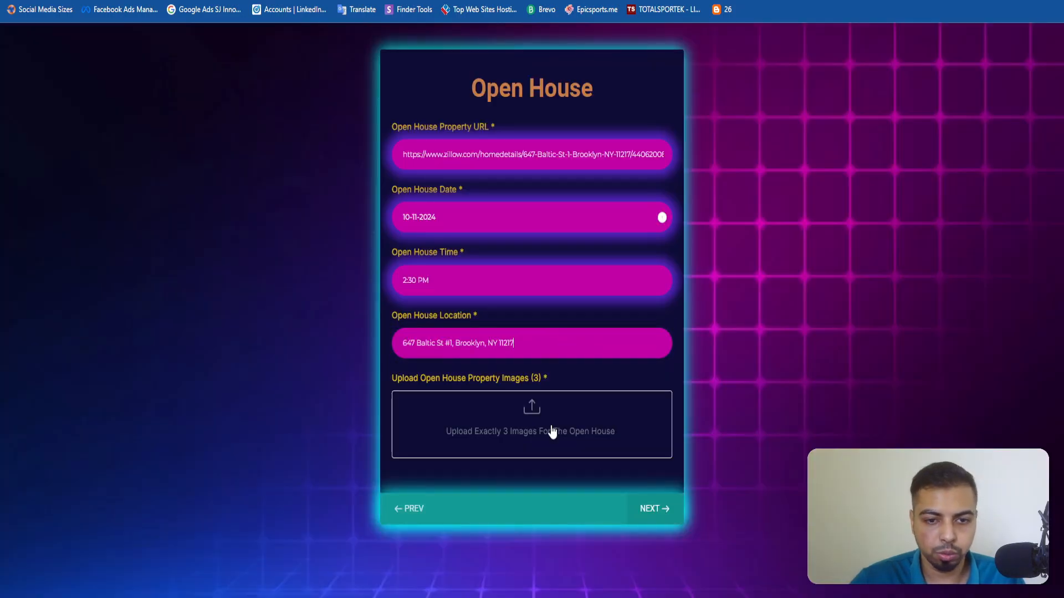
Upload Property Image 1.png, Property Image 2.png and Property Image 3.png as the open house images and submit the survey.
click(550, 428)
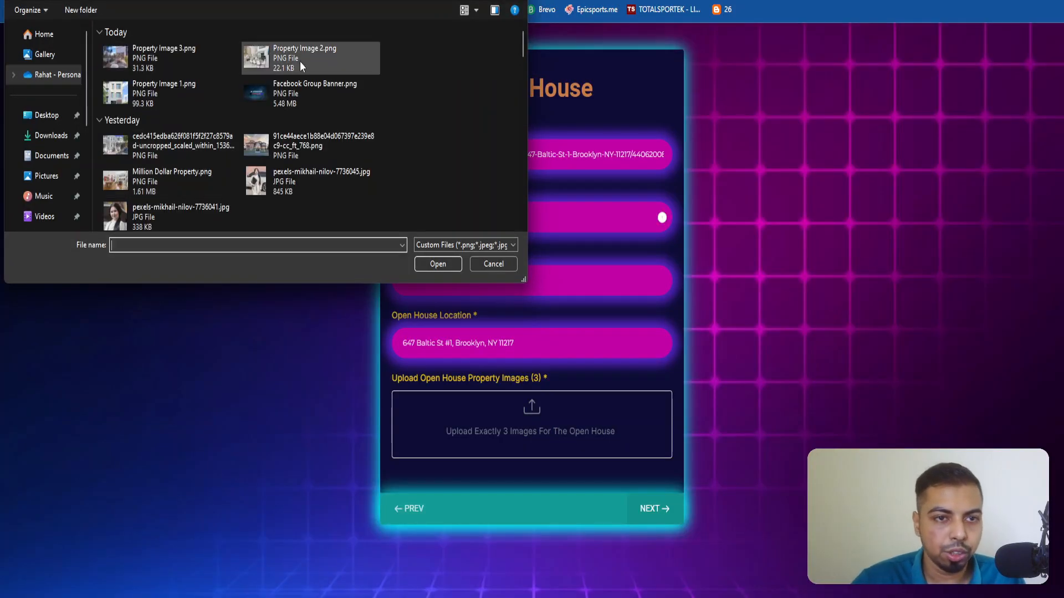
click(182, 95)
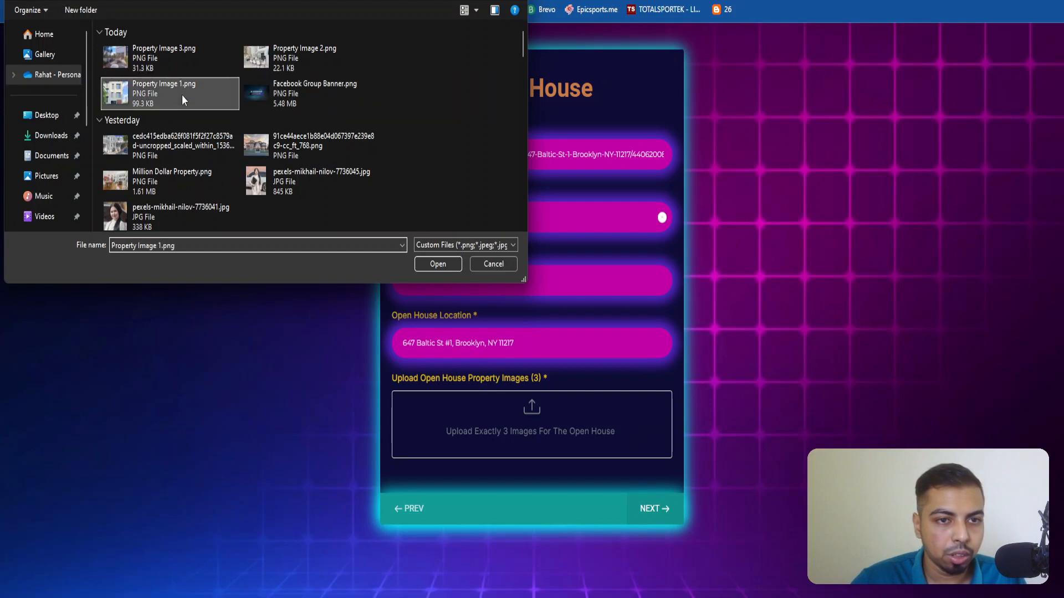
ctrl+click(310, 55)
ctrl+click(206, 48)
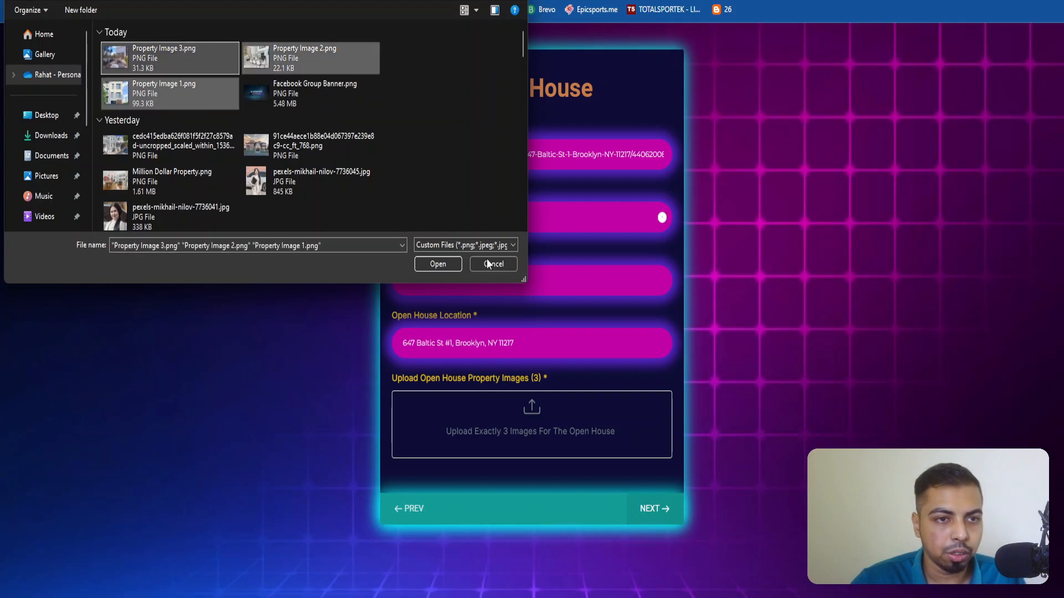
click(438, 264)
click(645, 555)
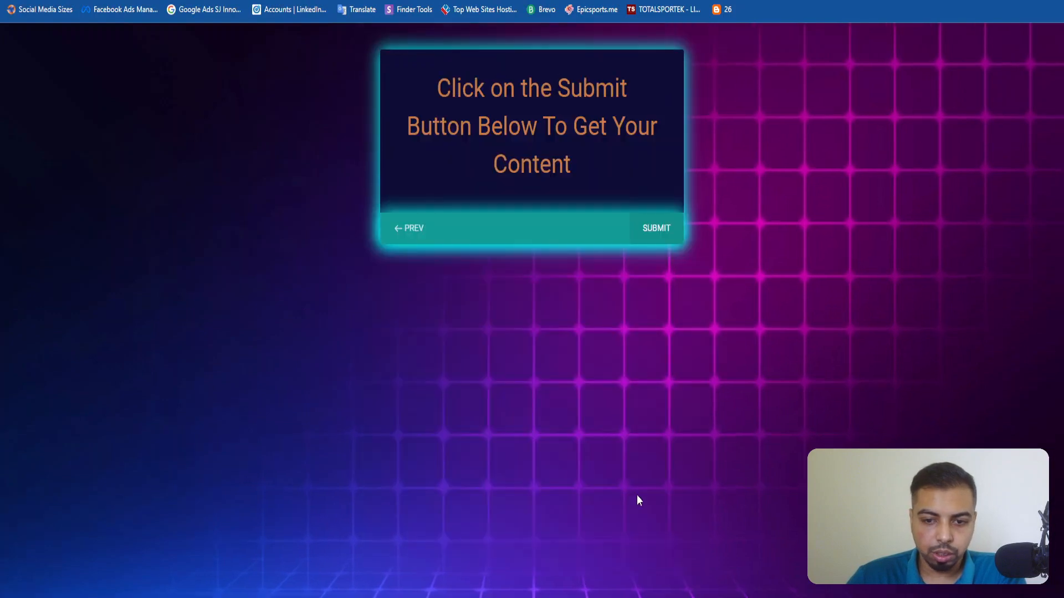
click(657, 227)
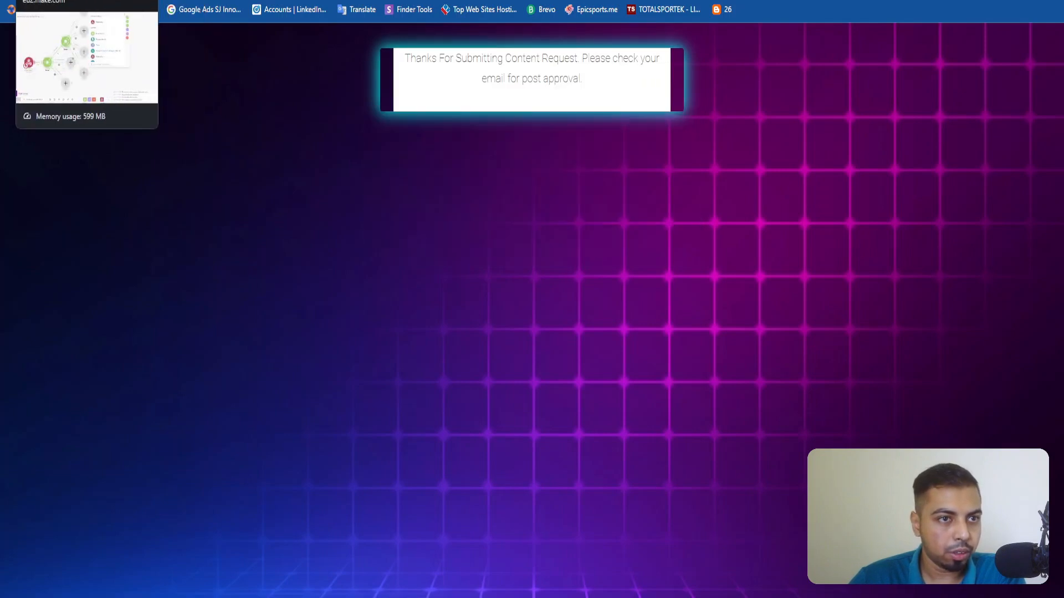
Return to the Make scenario and examine the output bundle the Webhooks module received from the survey submission.
click(55, 0)
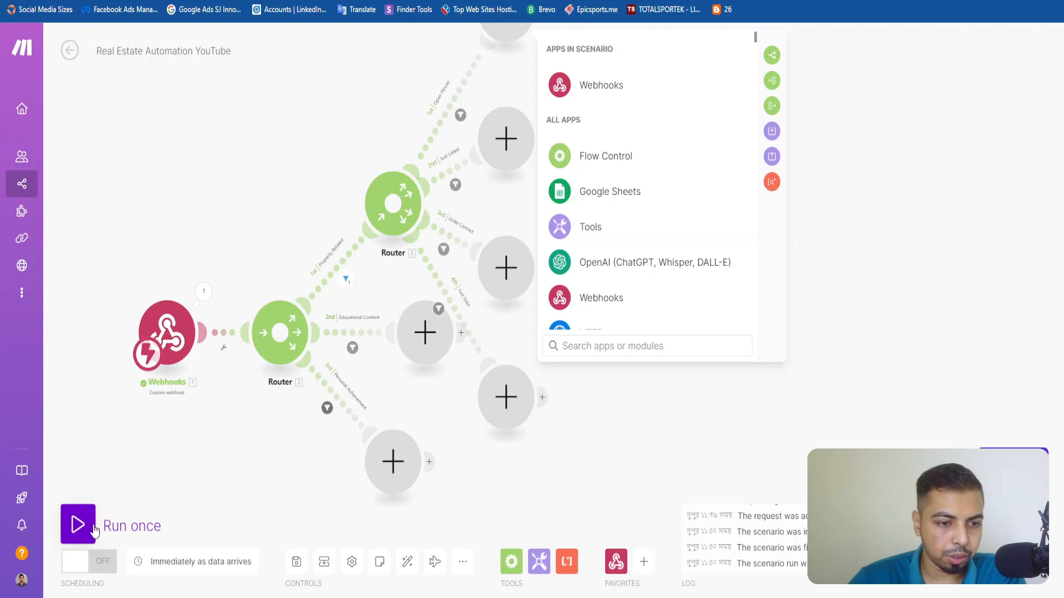
click(203, 291)
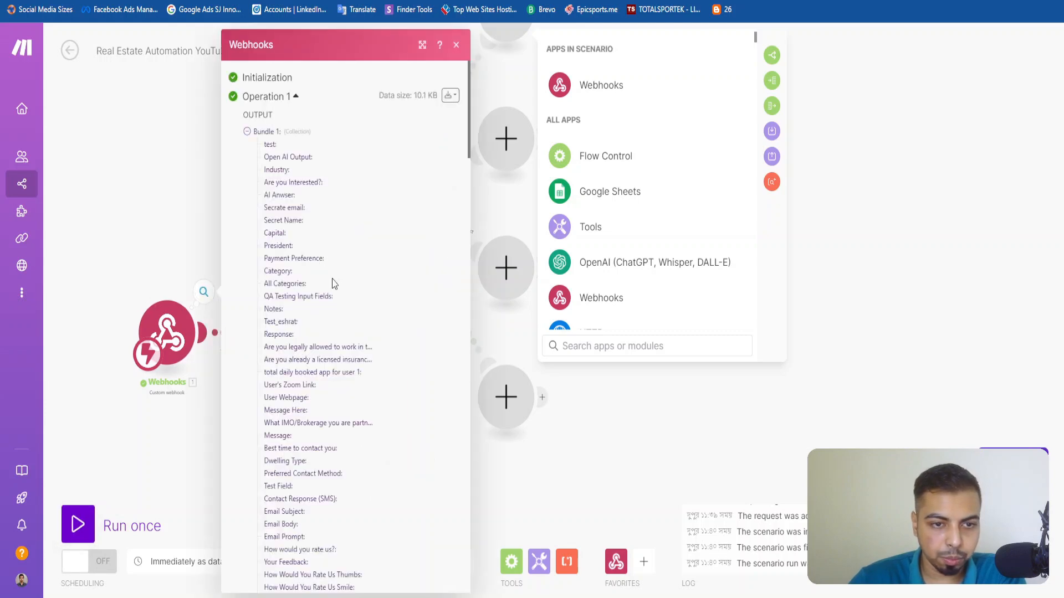
scroll(330, 283, down, 5)
scroll(330, 283, up, 20)
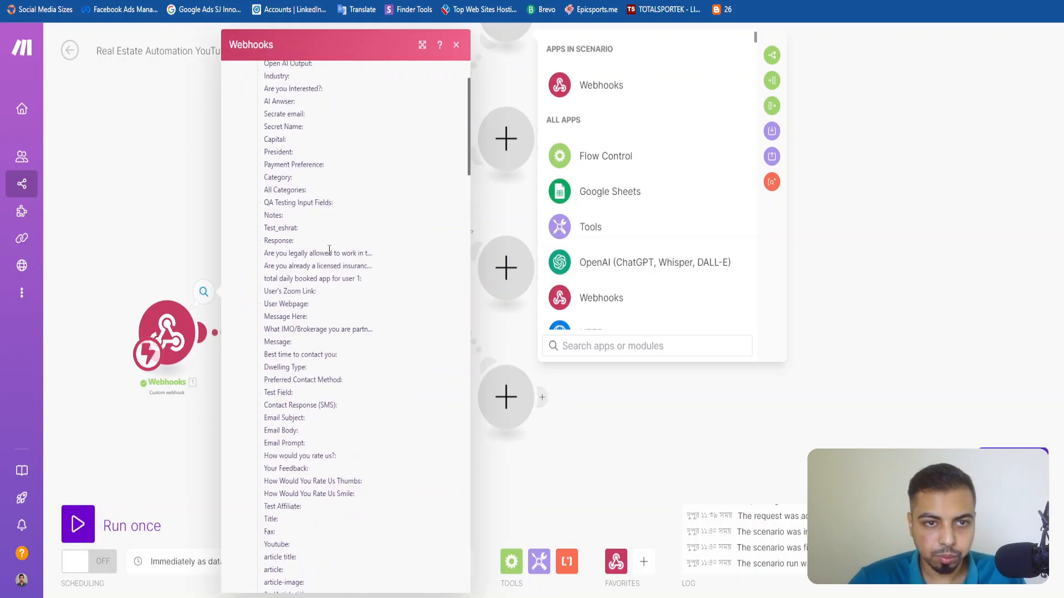
click(454, 44)
Add a Tools Set multiple variables module at the end of the Open House route.
scroll(355, 119, up, 5)
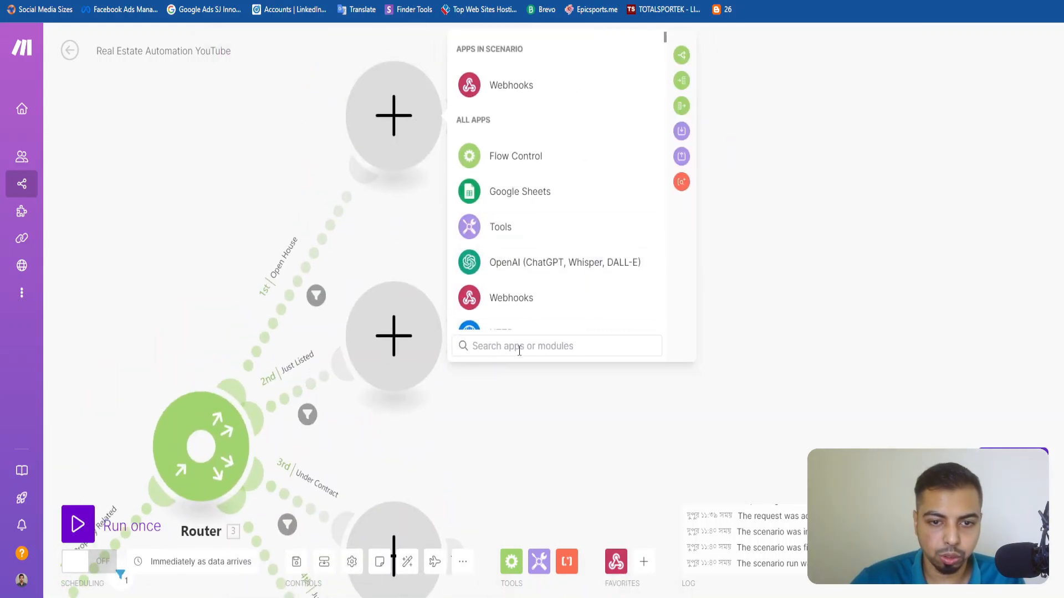
text(Tool)
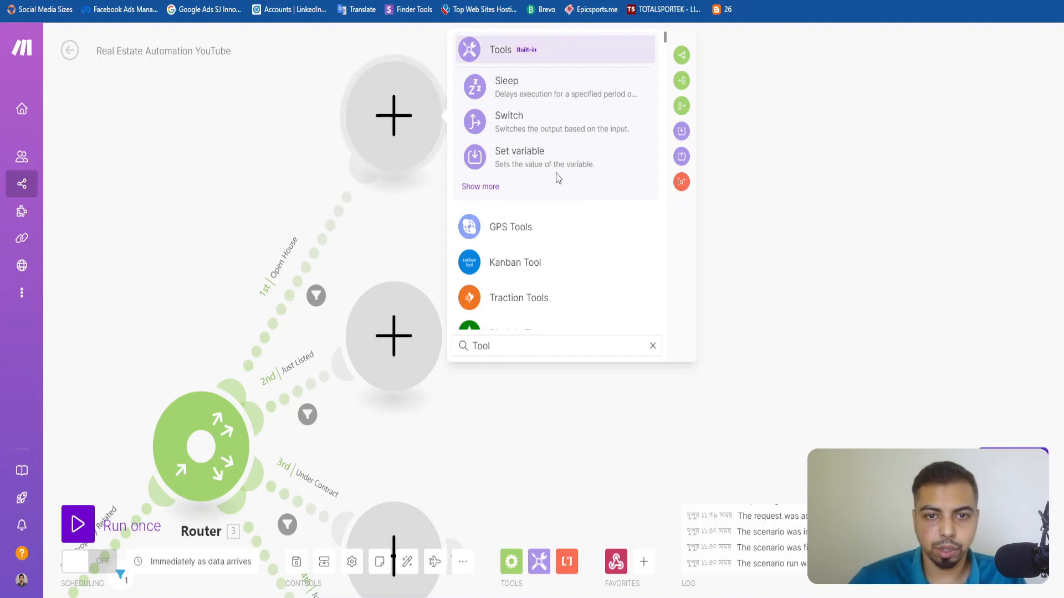
click(497, 197)
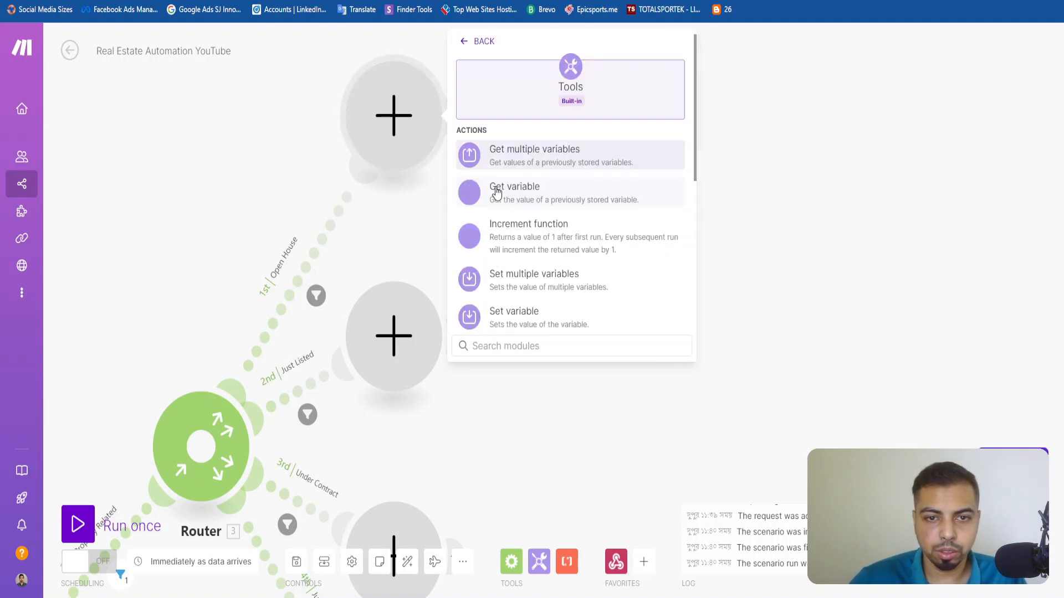
click(551, 280)
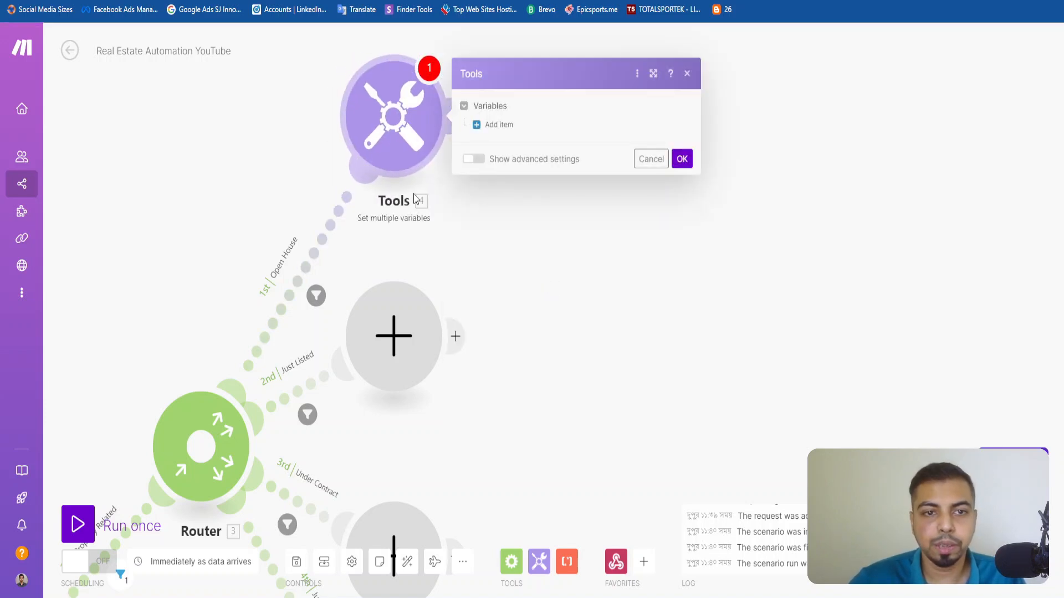
Add a variable item to the Tools module and search the mappable webhook fields for open house.
click(498, 125)
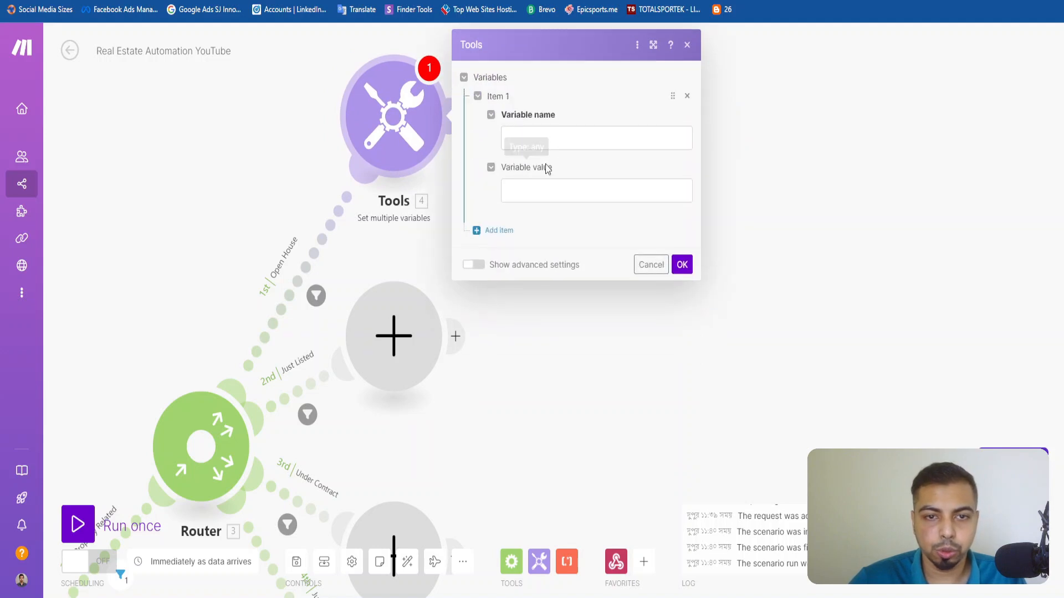
click(526, 138)
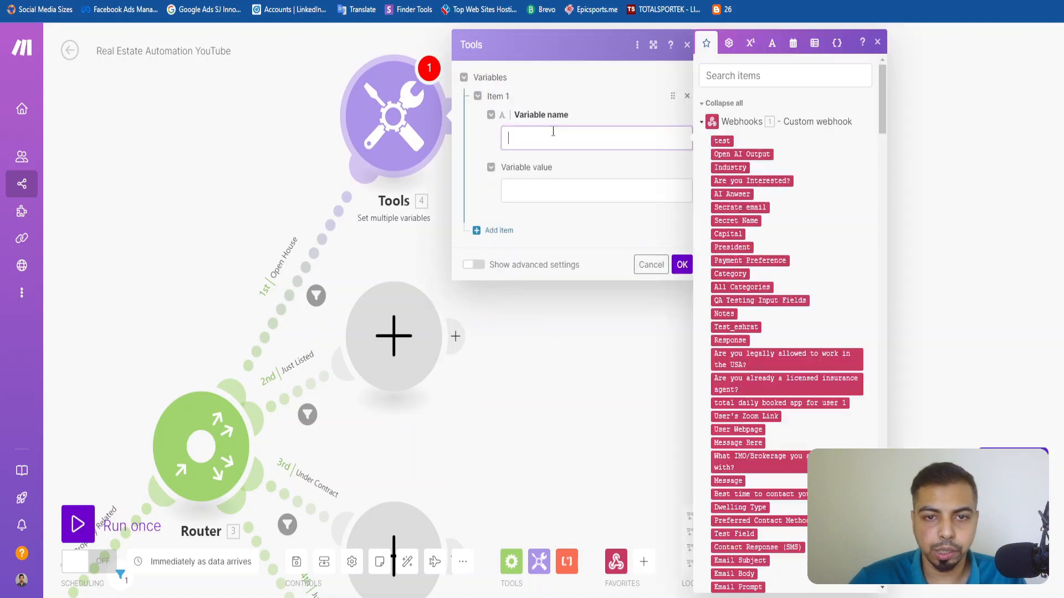
click(783, 78)
text(open house)
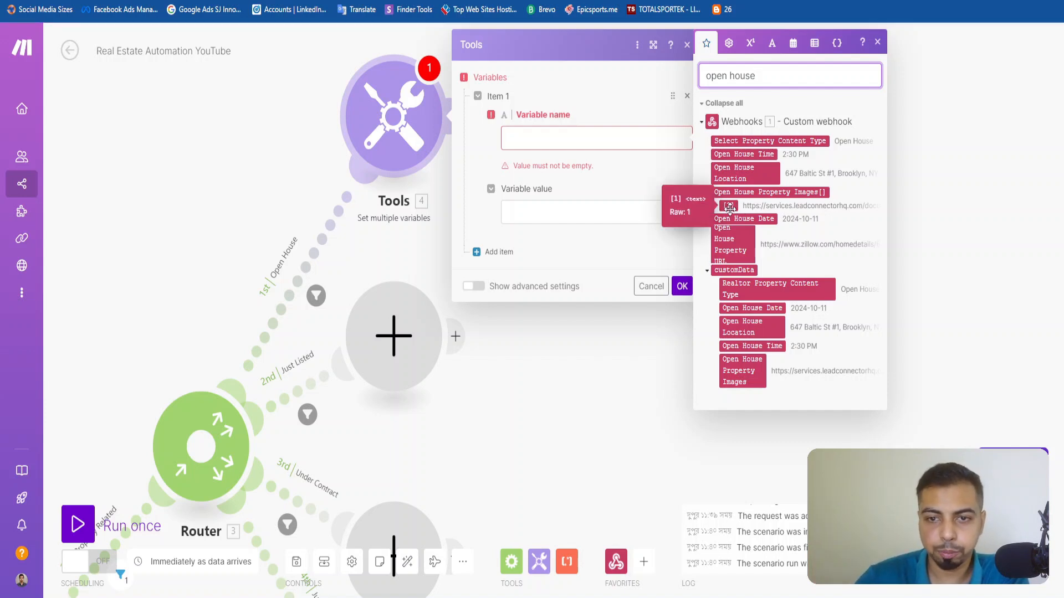
click(730, 206)
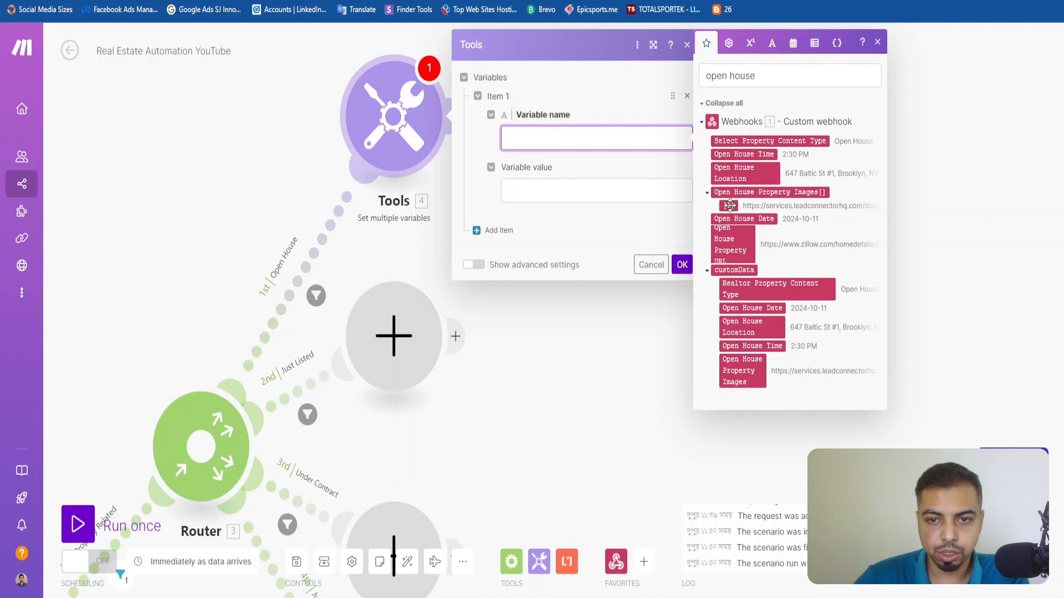
click(729, 205)
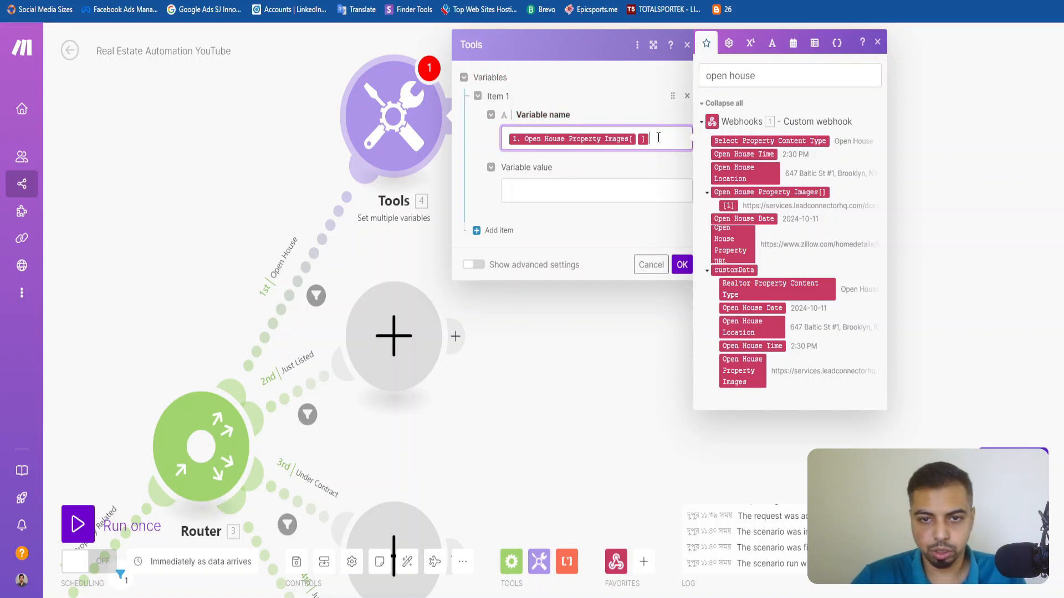
key(BackSpace)
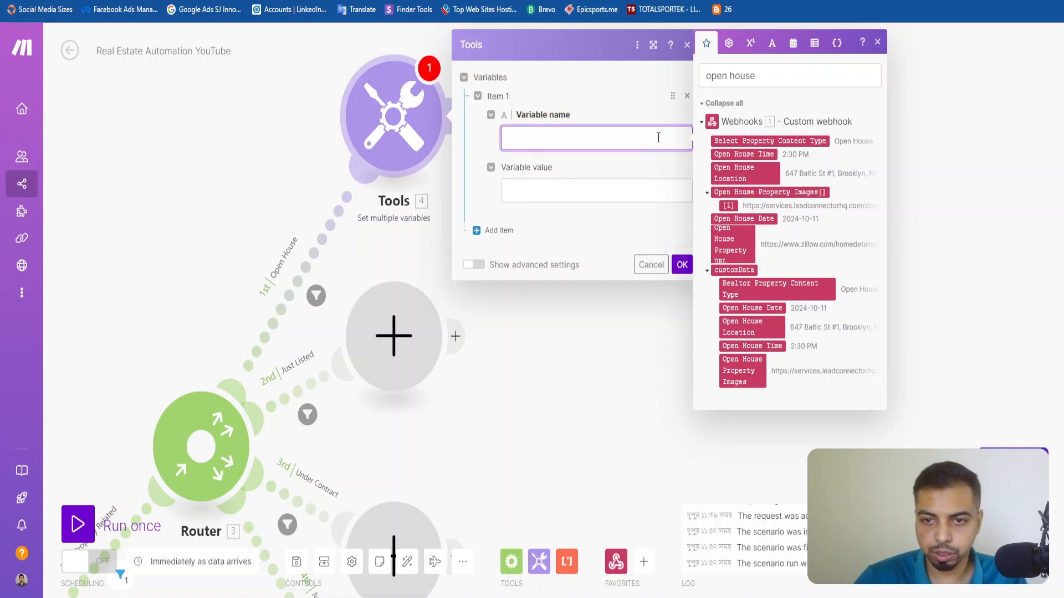
click(706, 194)
click(706, 195)
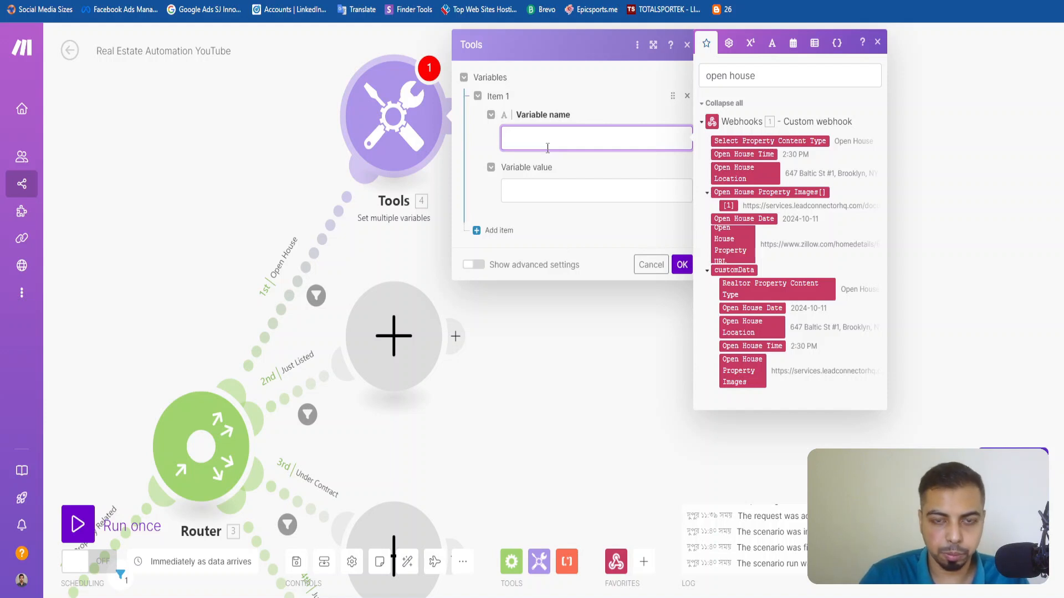
Name the first variable Open House Image 1 and start editing its value.
key(ctrl+a)
text(O)
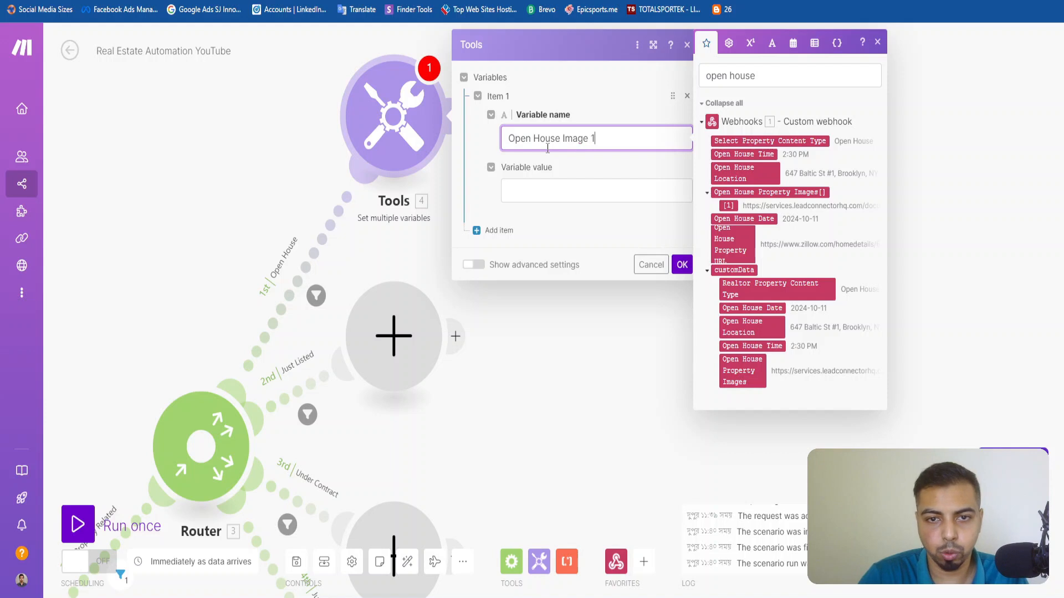
text(pen House Image 1)
key(ctrl+a)
click(532, 194)
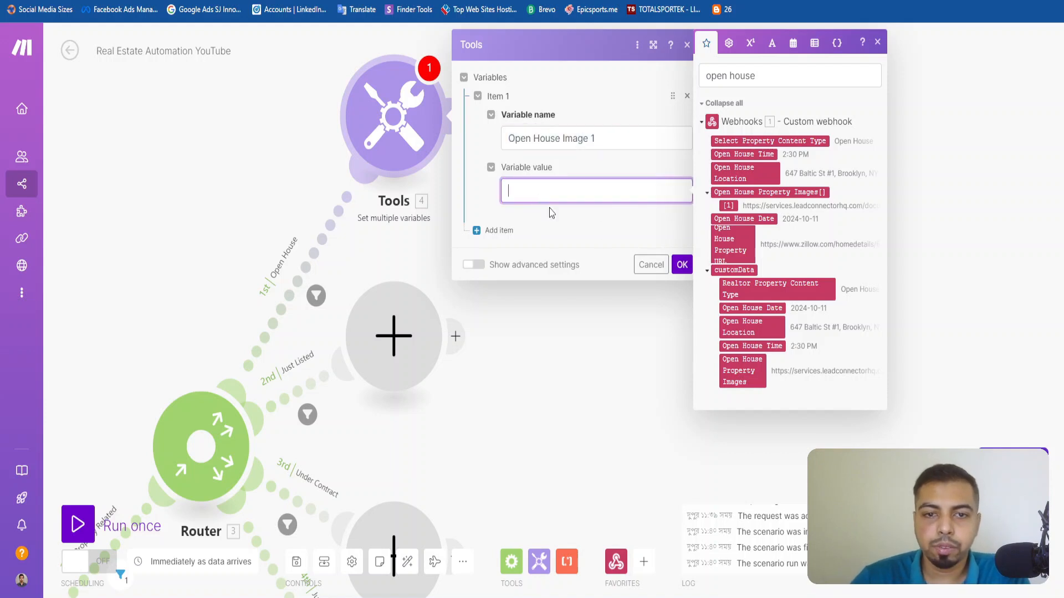
Set the Open House Image 1 value to the webhook's Open House Property Images array at index 1 and save the Tools module.
click(729, 206)
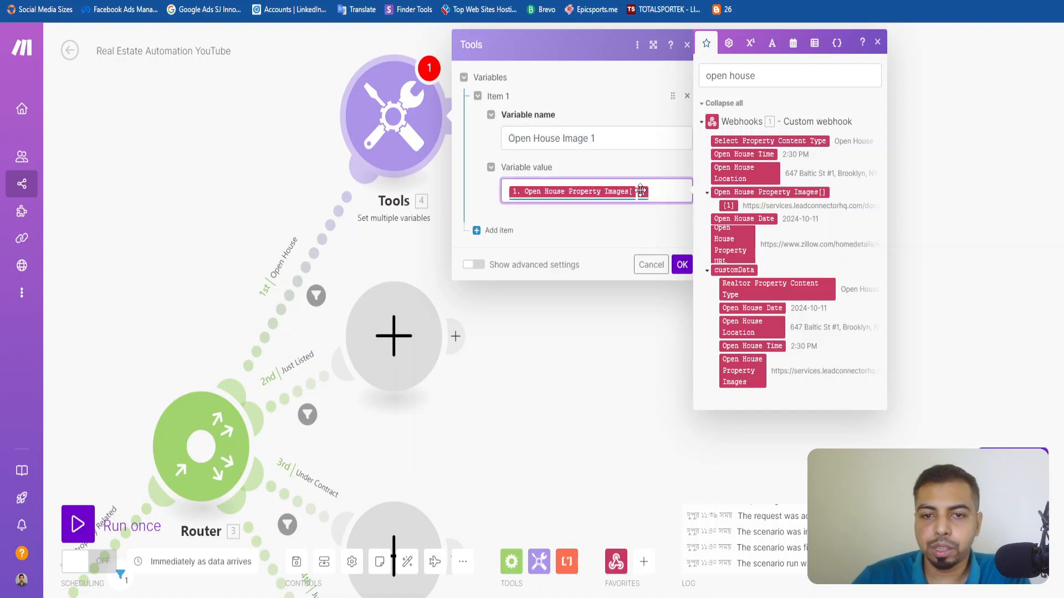
click(640, 192)
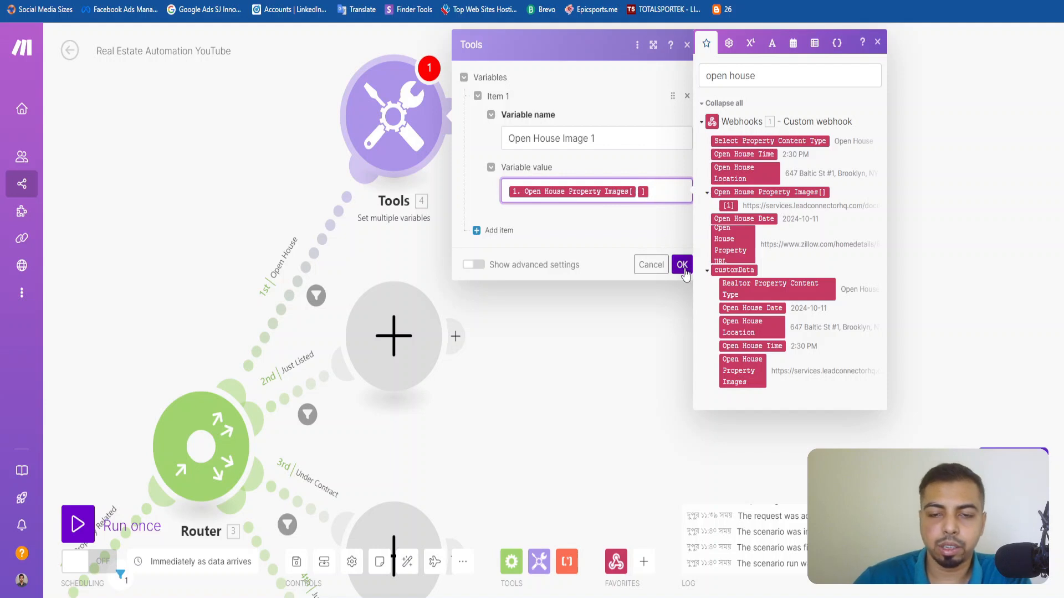
text(1)
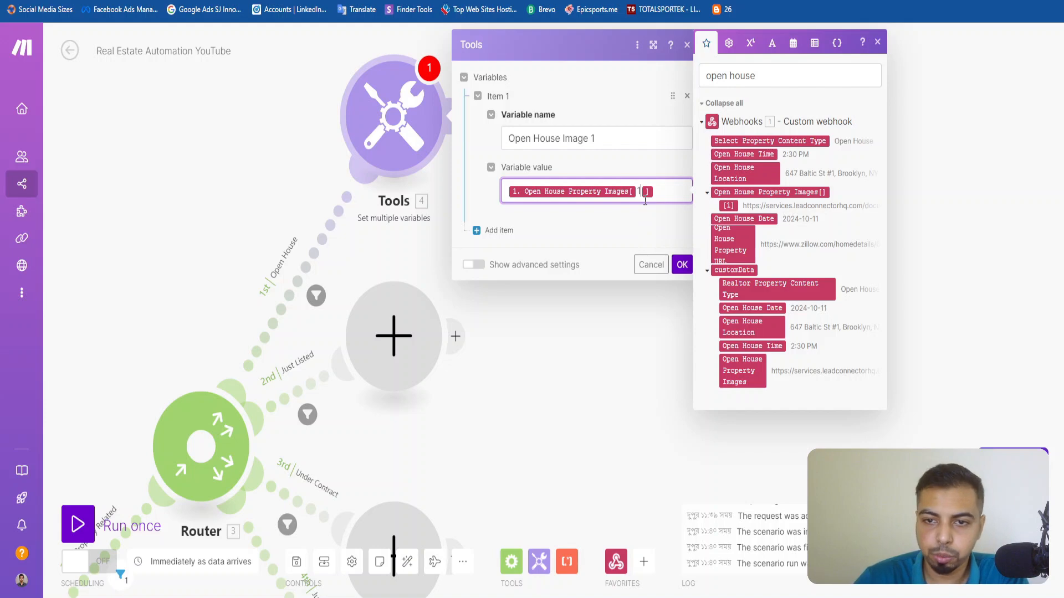
click(681, 266)
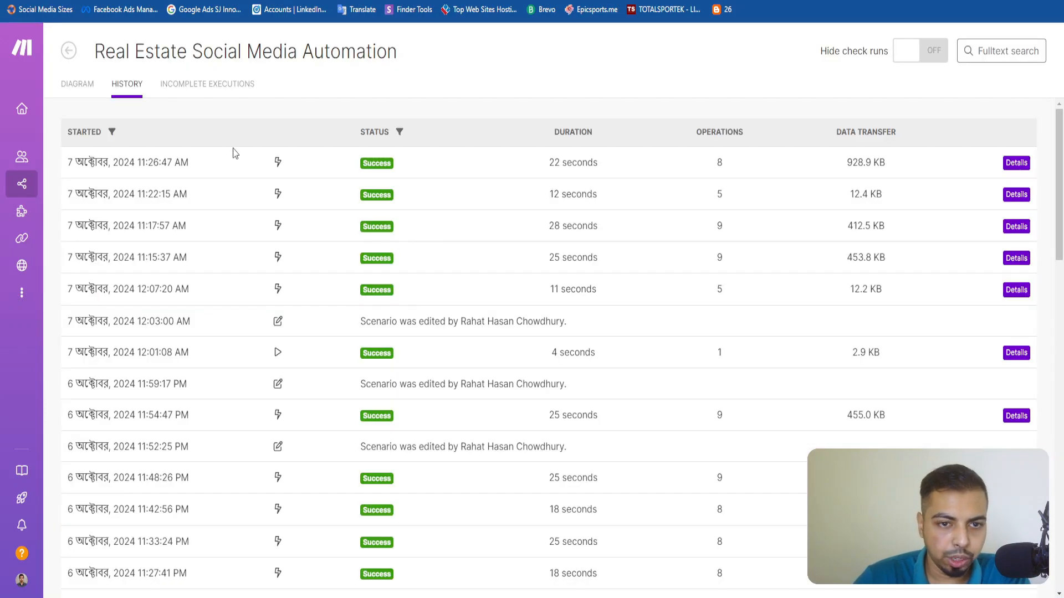
Open the diagram of the Real Estate Social Media Automation scenario for editing as a reference.
click(77, 84)
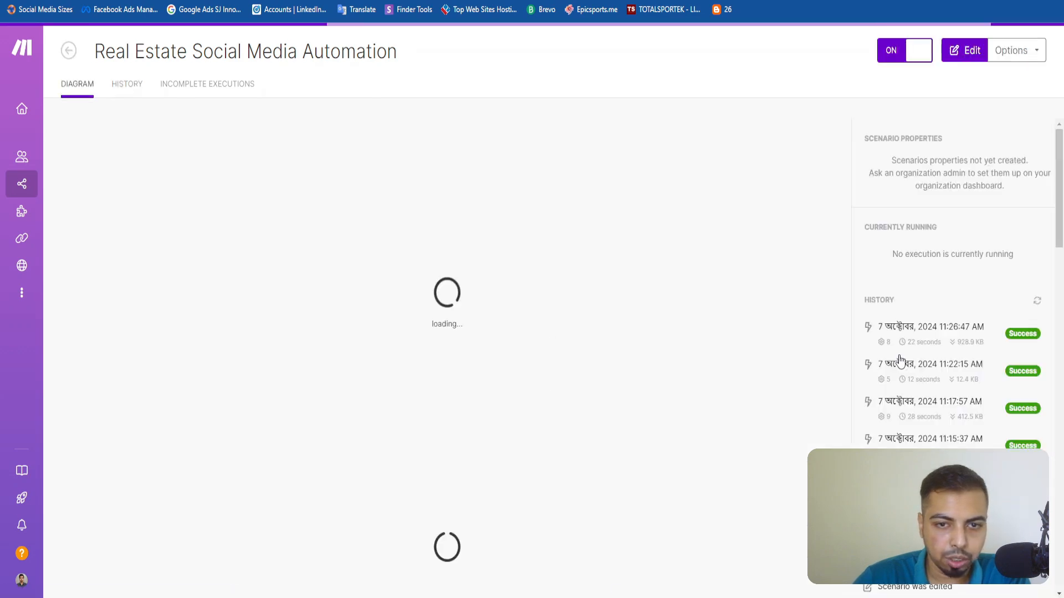
click(971, 54)
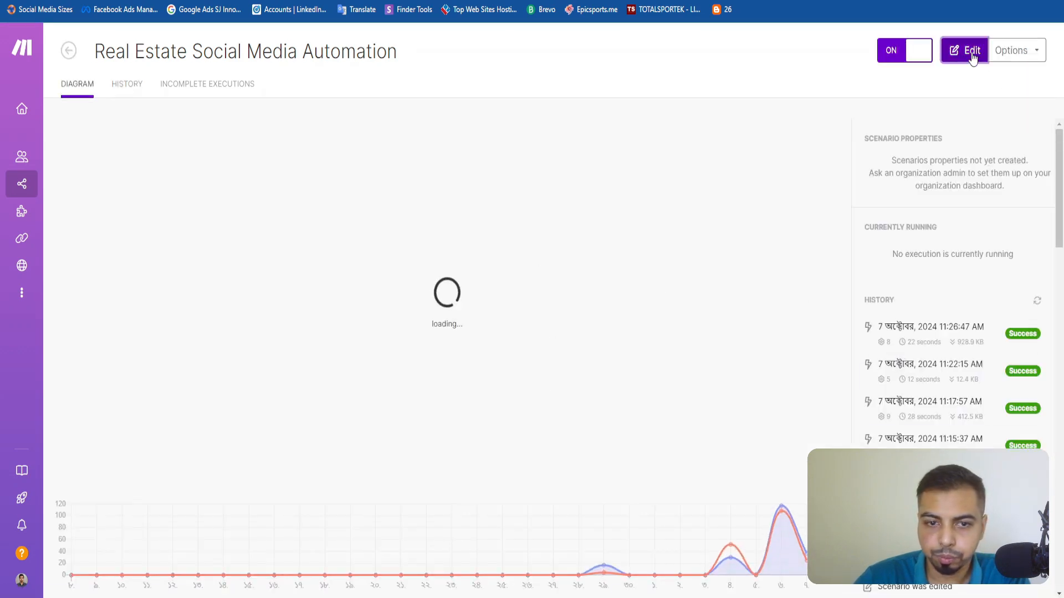
click(449, 100)
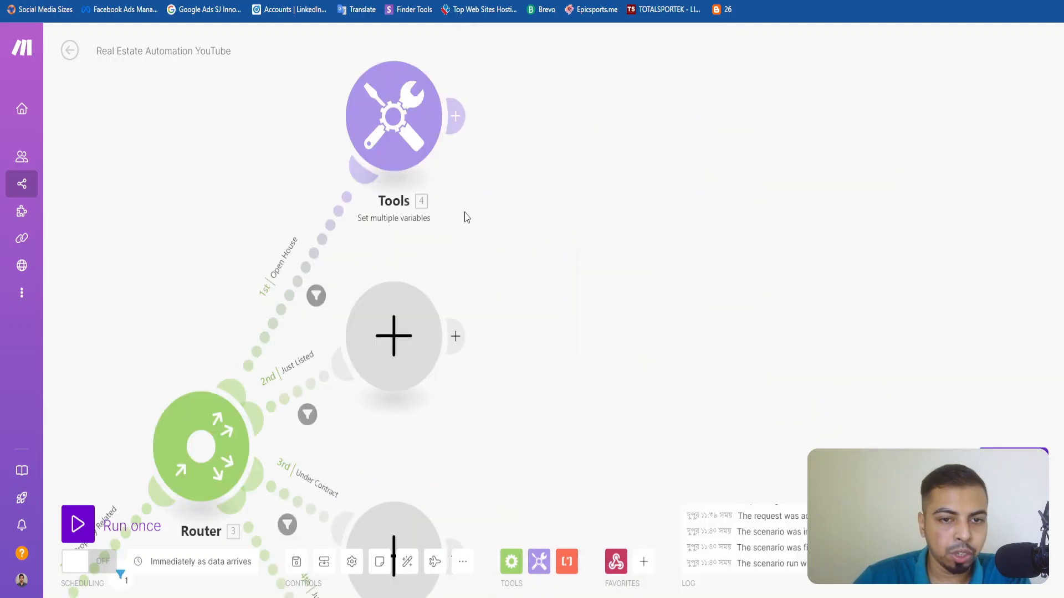
Add a second variable item to the Tools module and name it Open House Image 2.
click(394, 117)
click(513, 231)
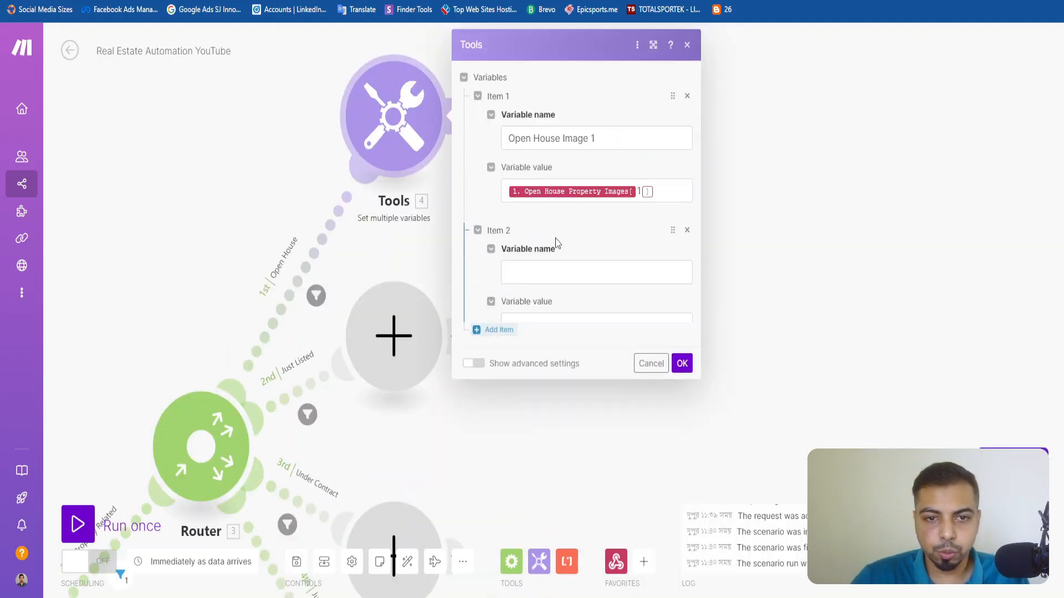
click(561, 282)
text(Open House Image 2)
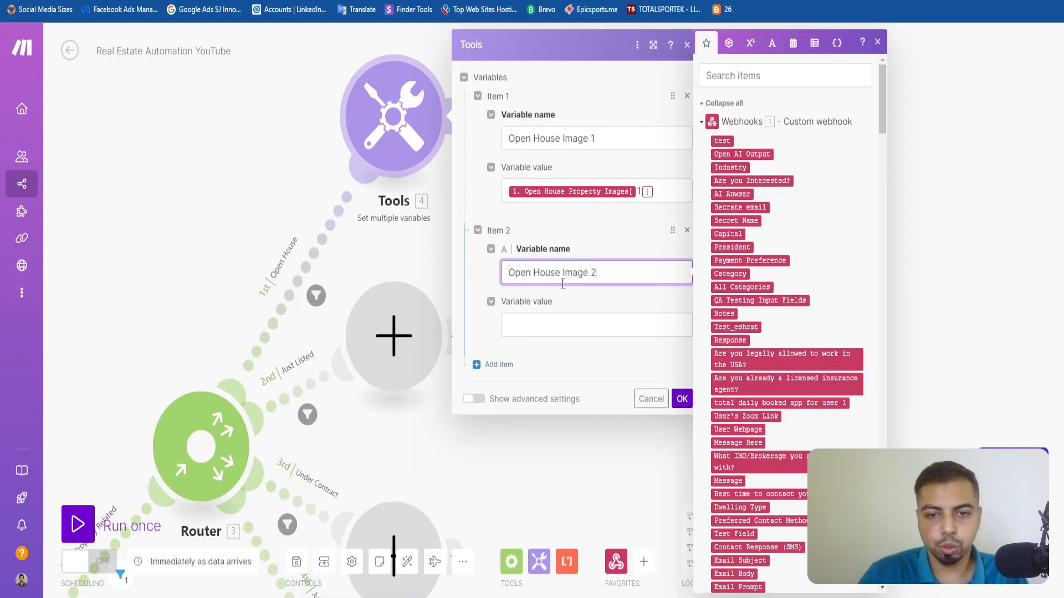
Reuse the first variable's value for Open House Image 2, with Open House Property Images set to index 2.
click(567, 323)
key(super+v)
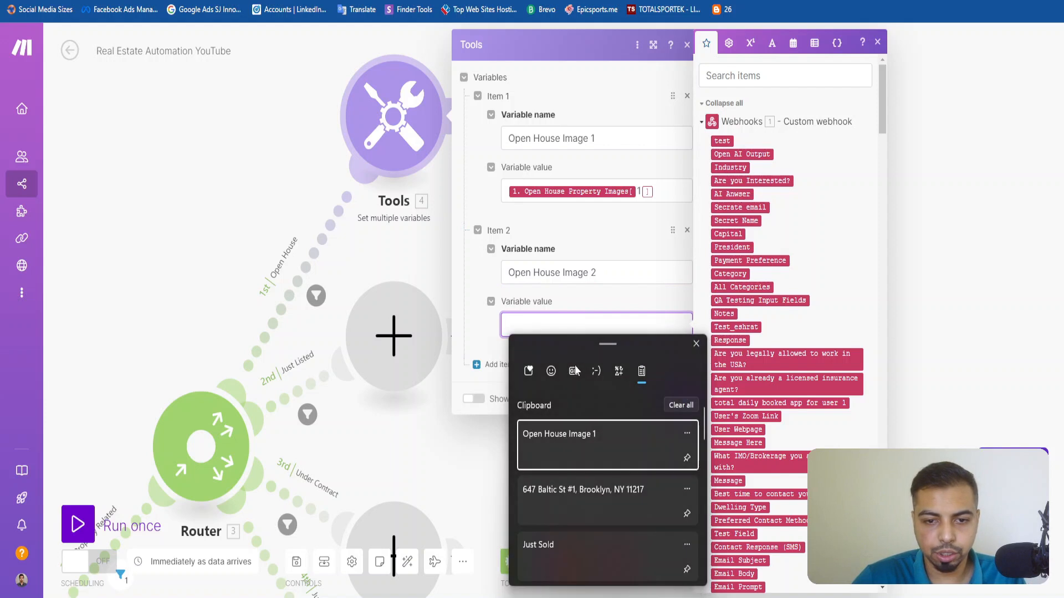
click(564, 326)
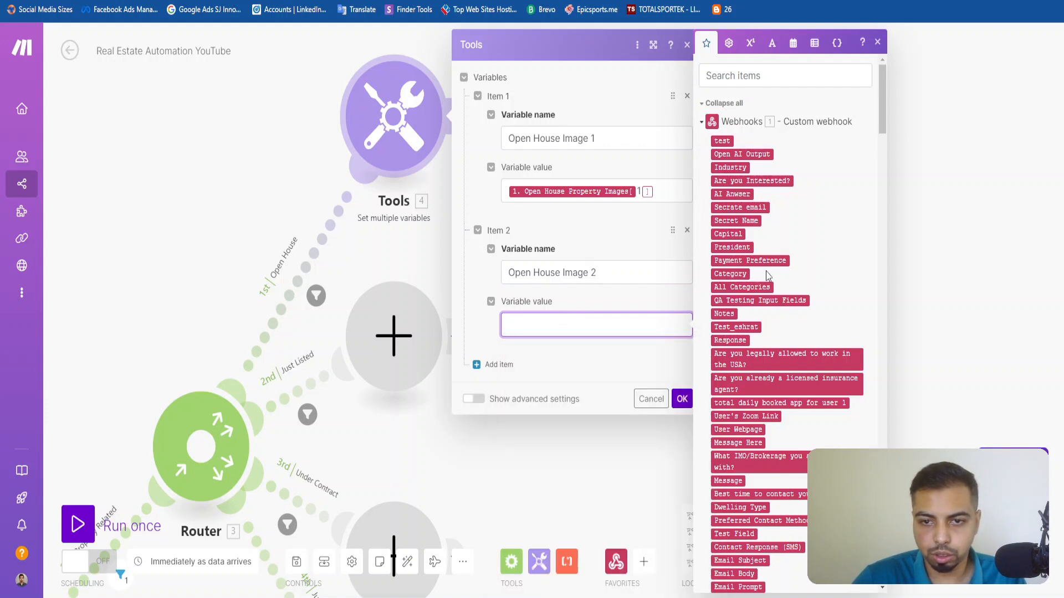
click(674, 196)
key(ctrl+a)
key(ctrl+c)
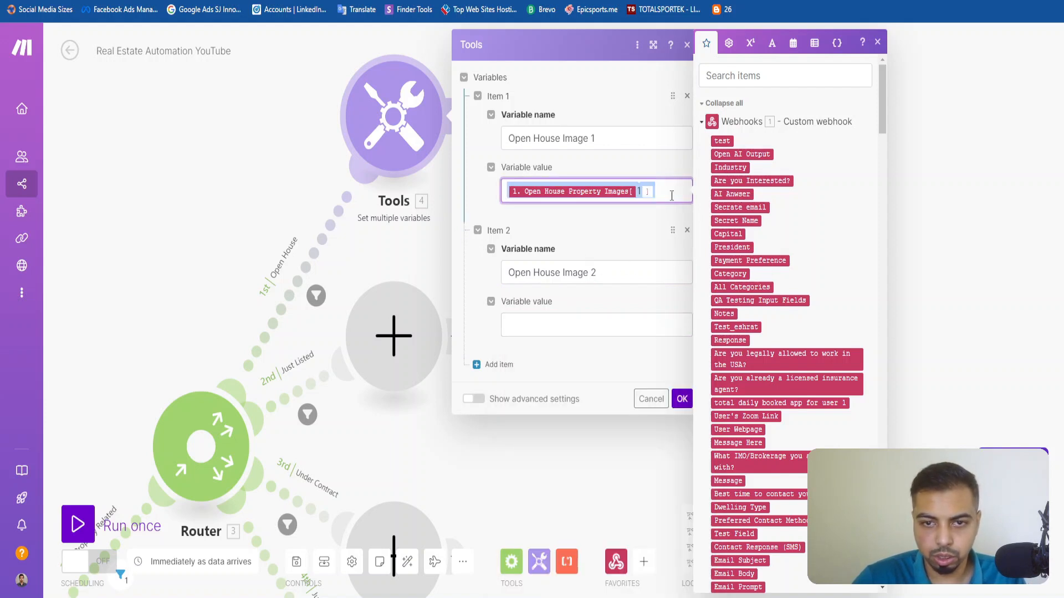
click(569, 330)
key(ctrl+v)
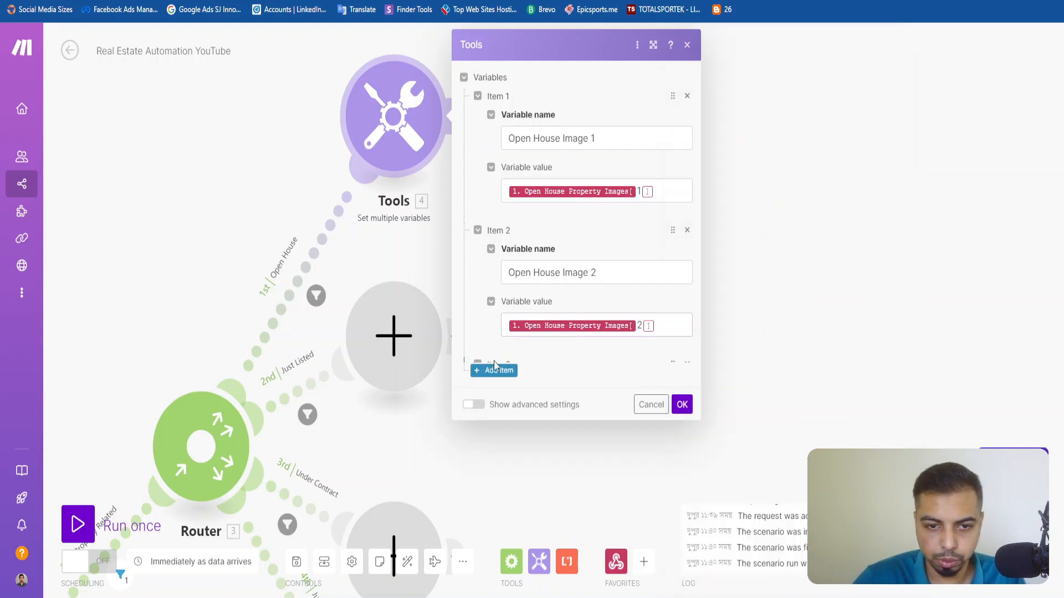
Add a third variable item to the Tools module and name it Open House Image 3.
click(497, 364)
click(562, 273)
key(ctrl+a)
key(ctrl+c)
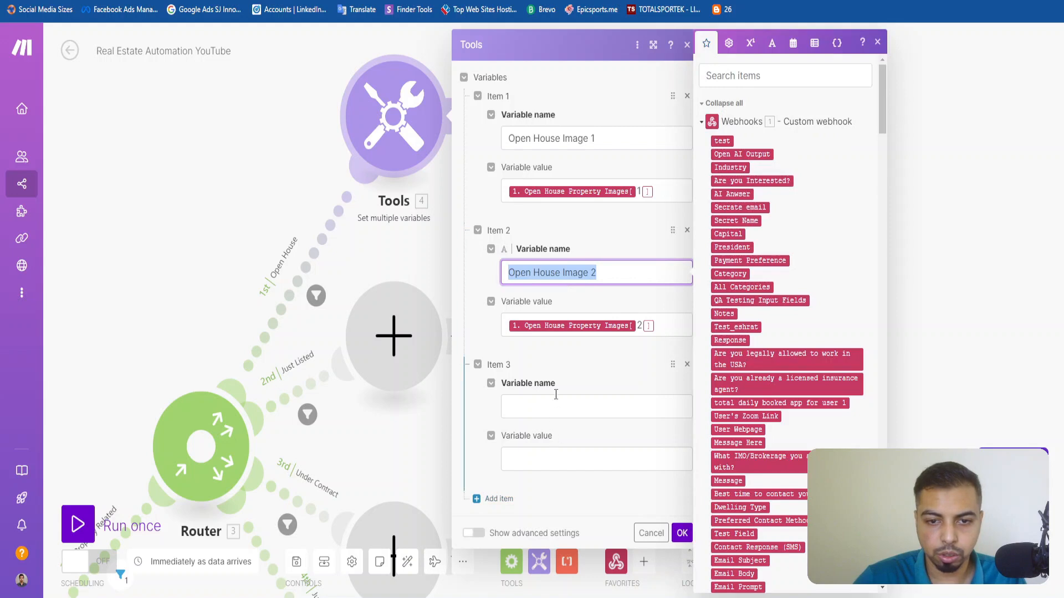
click(558, 406)
key(ctrl+v)
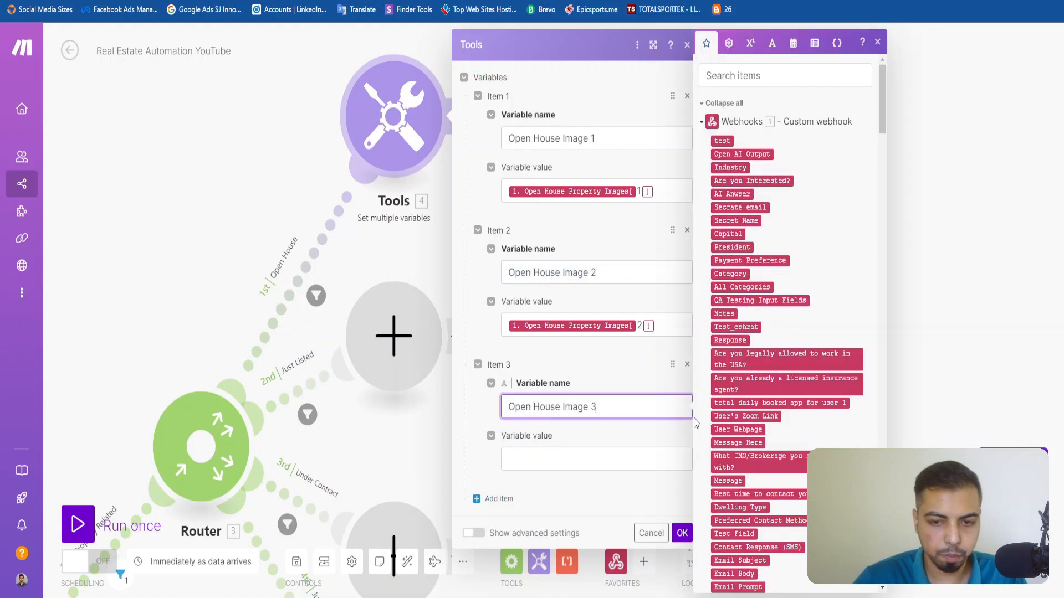
Set the Open House Image 3 value to Open House Property Images at index 3 and save the Tools module.
click(644, 458)
key(super+v)
key(Down)
key(Return)
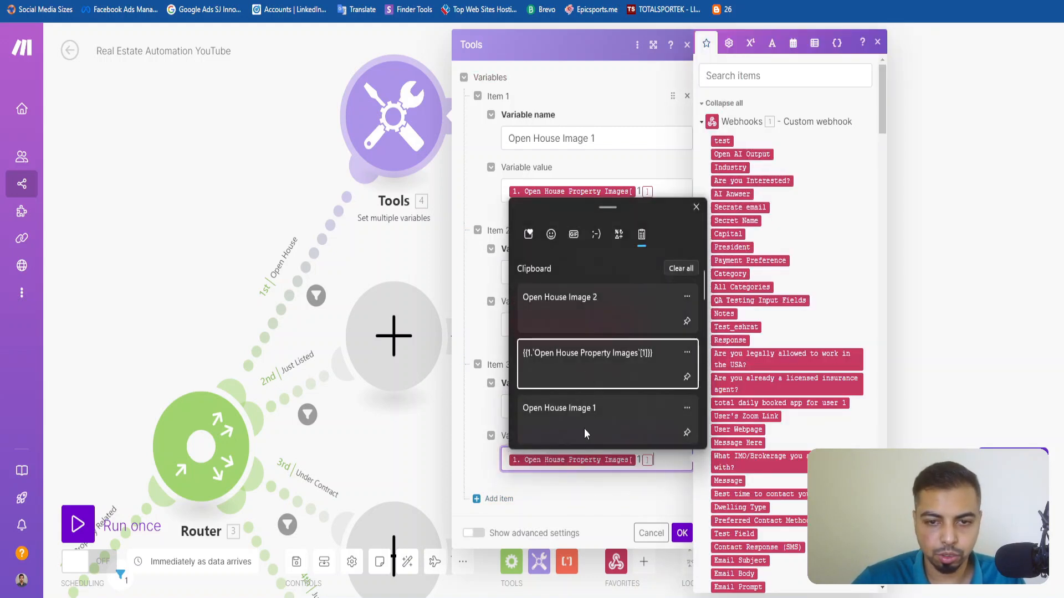
key(BackSpace)
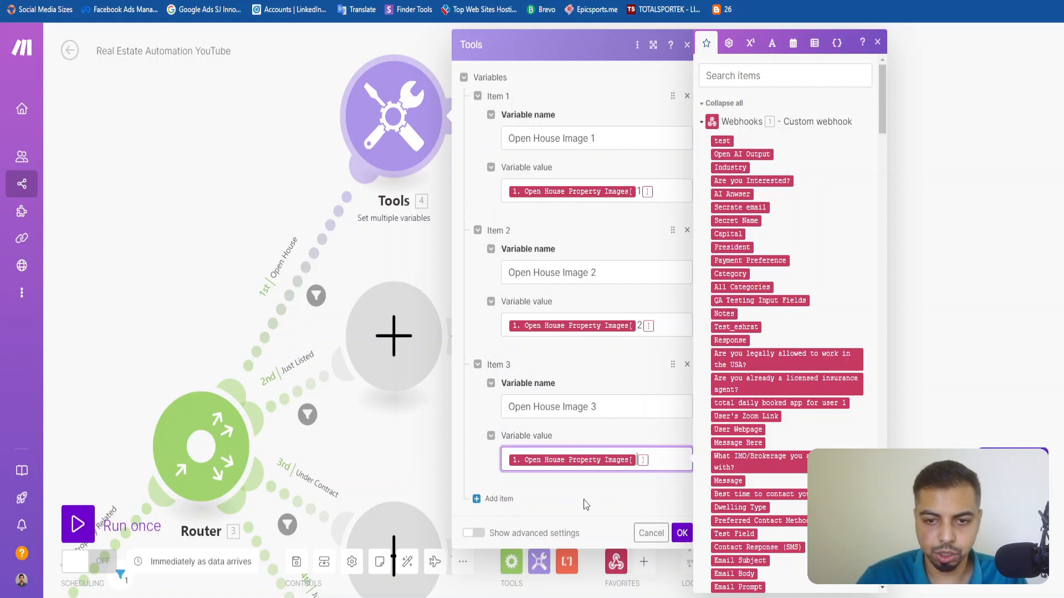
text(3)
click(541, 488)
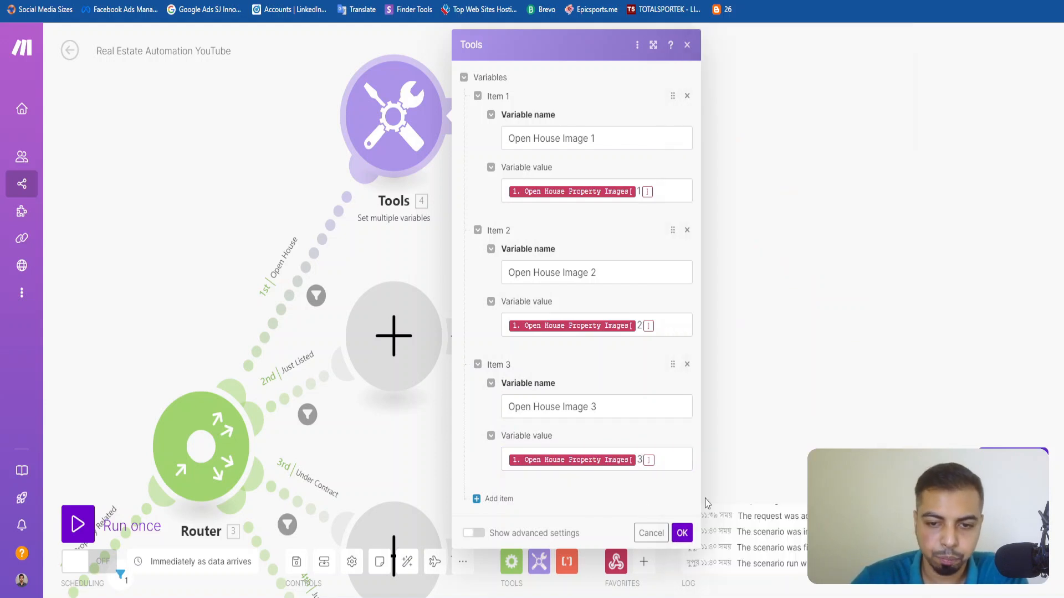
click(682, 533)
Add a Placid Create Image module after the Tools module on the Open House route.
click(456, 115)
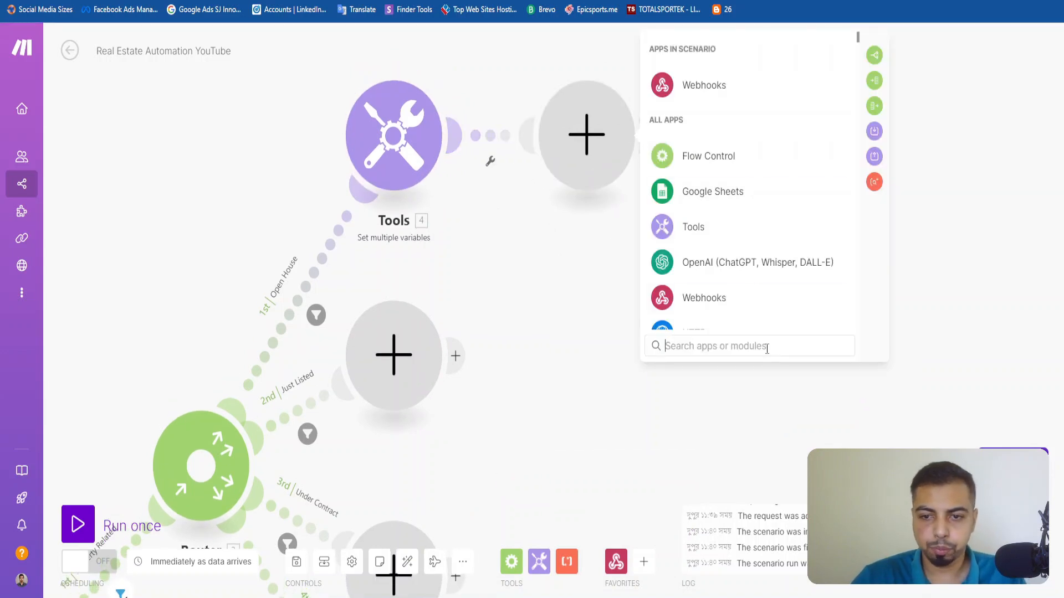
text(placid)
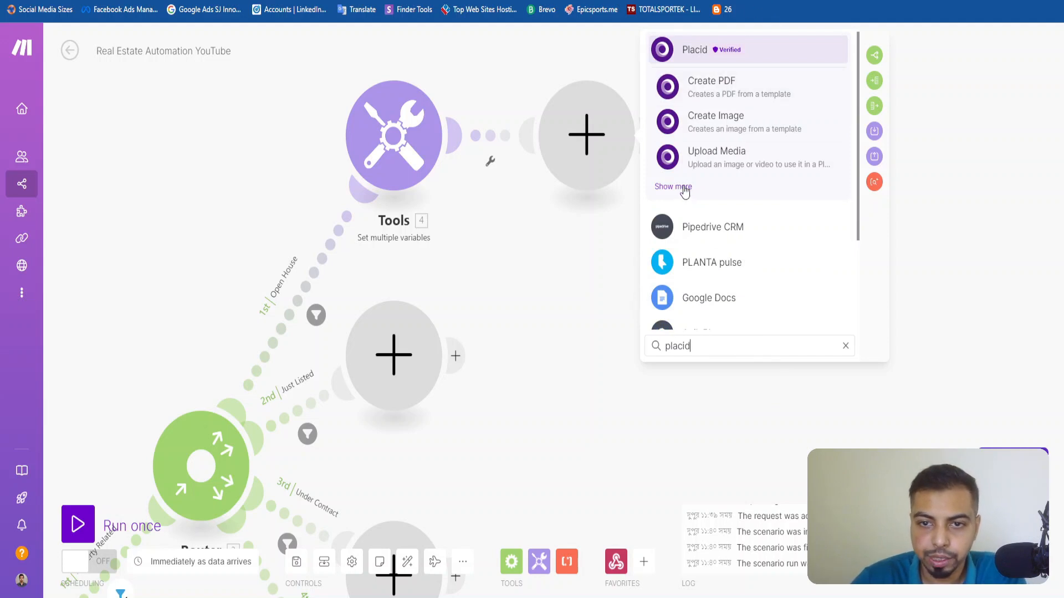
click(726, 123)
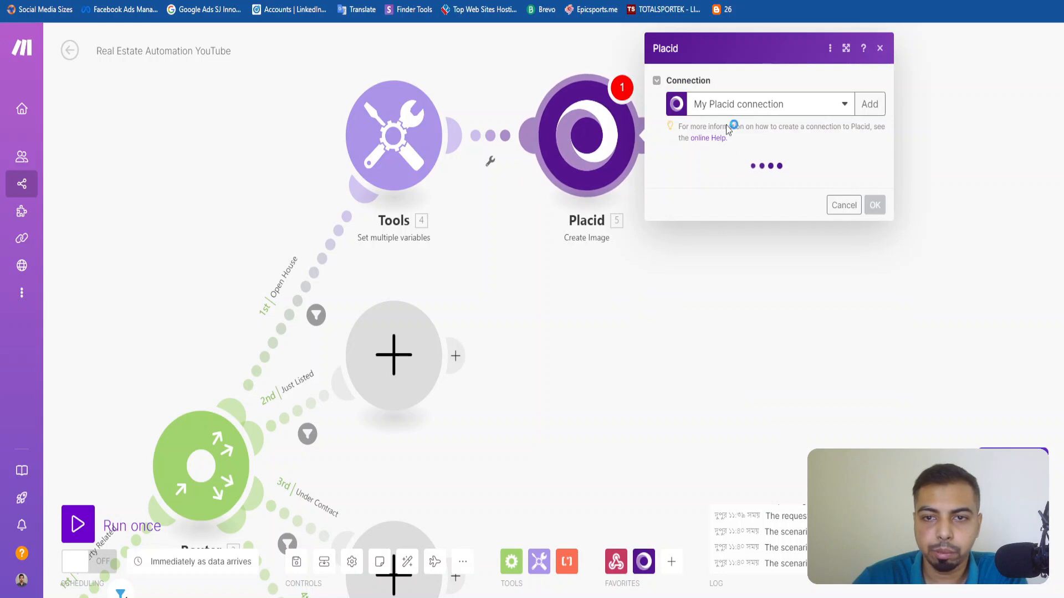
Start a new connection for the Placid module and enter a custom connection name.
click(783, 104)
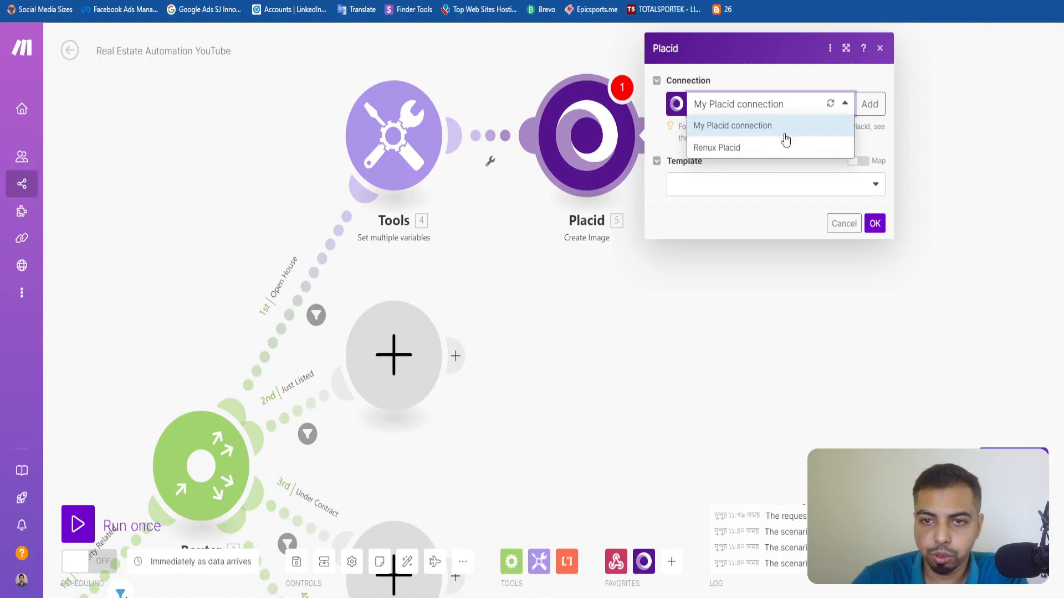
click(763, 173)
click(869, 104)
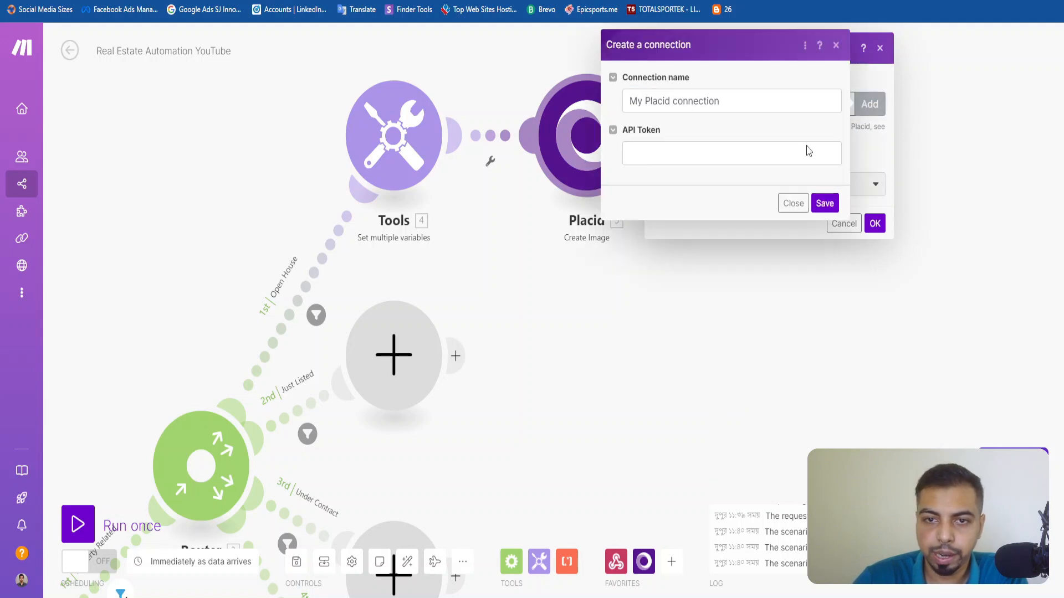
triple_click(684, 95)
text(Renux)
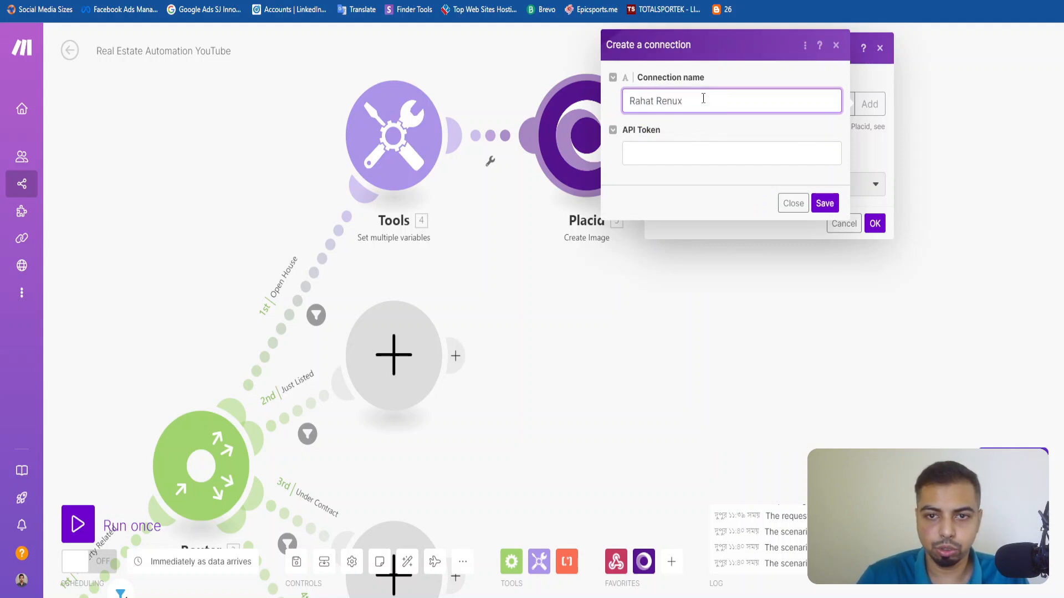
double_click(703, 98)
click(684, 157)
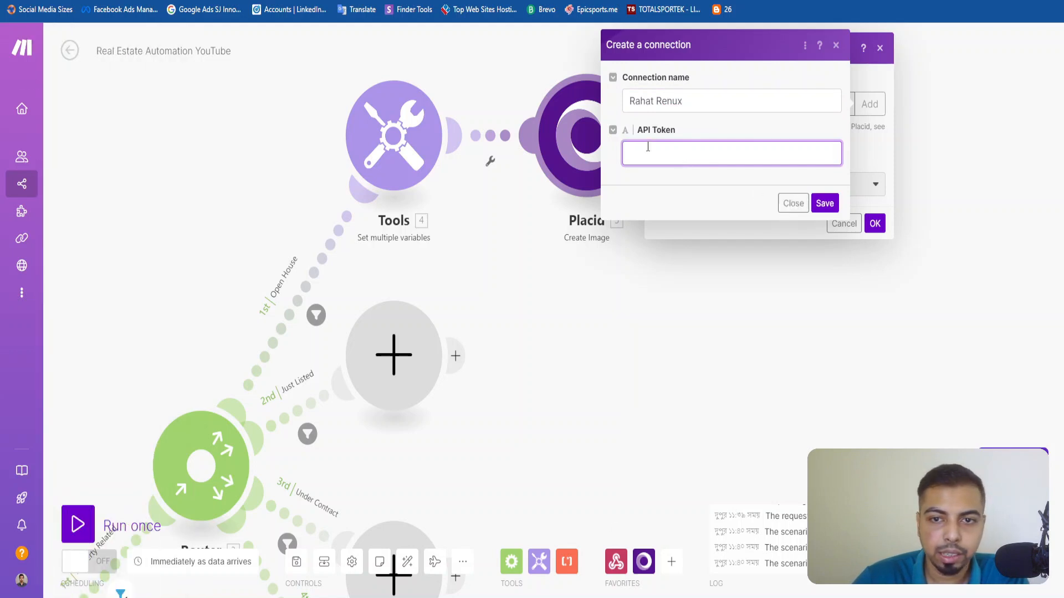
double_click(663, 132)
click(654, 157)
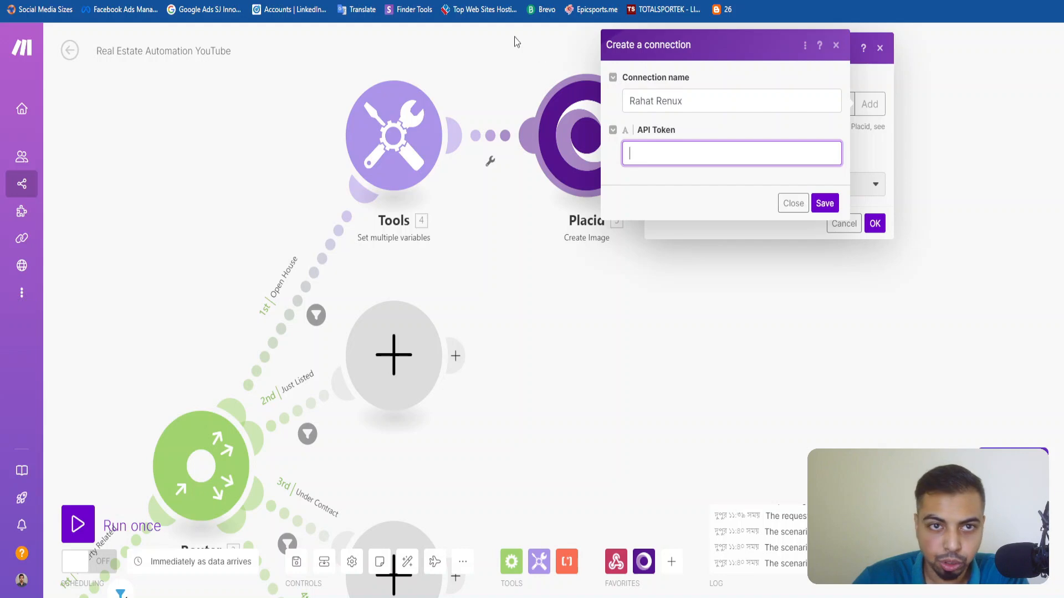
Copy the private token from the Placid project's API tokens page, paste it as the Make connection's API token and save the connection.
key(ctrl+Tab)
scroll(240, 316, up, 12)
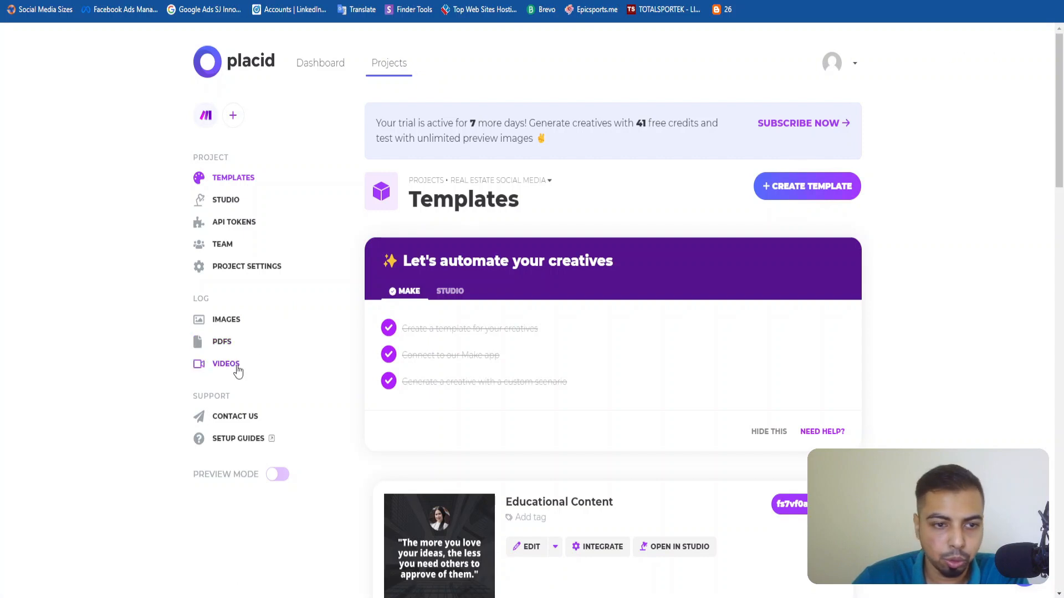
click(233, 223)
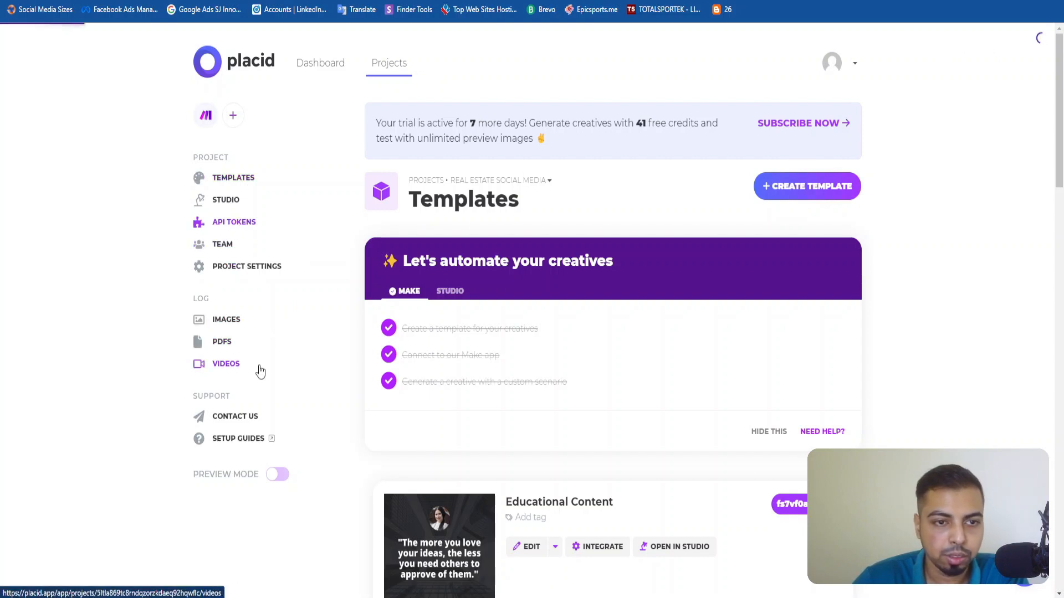
scroll(613, 360, down, 5)
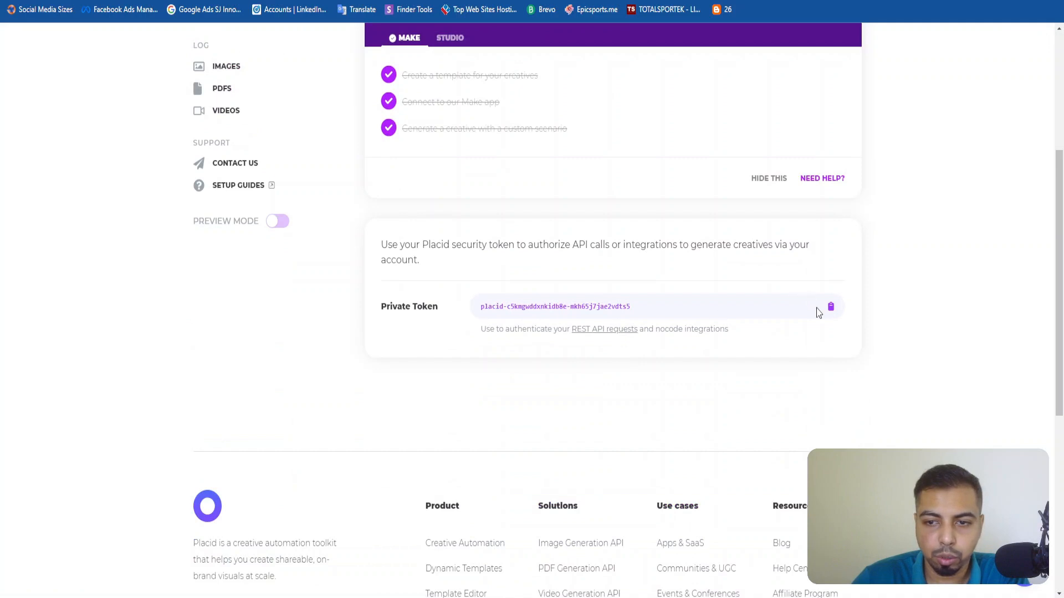
triple_click(591, 308)
click(847, 309)
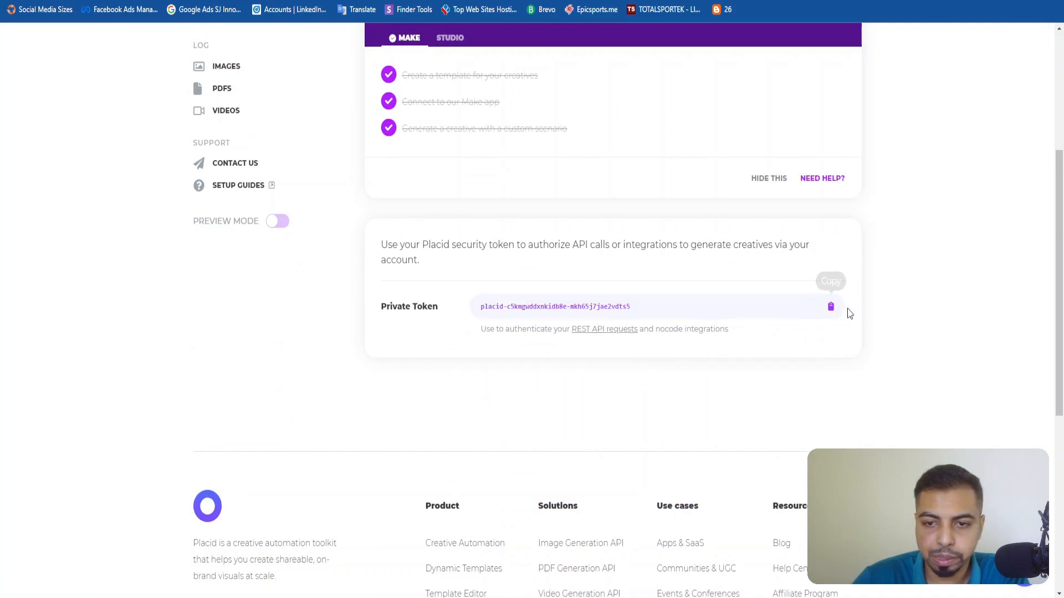
click(831, 308)
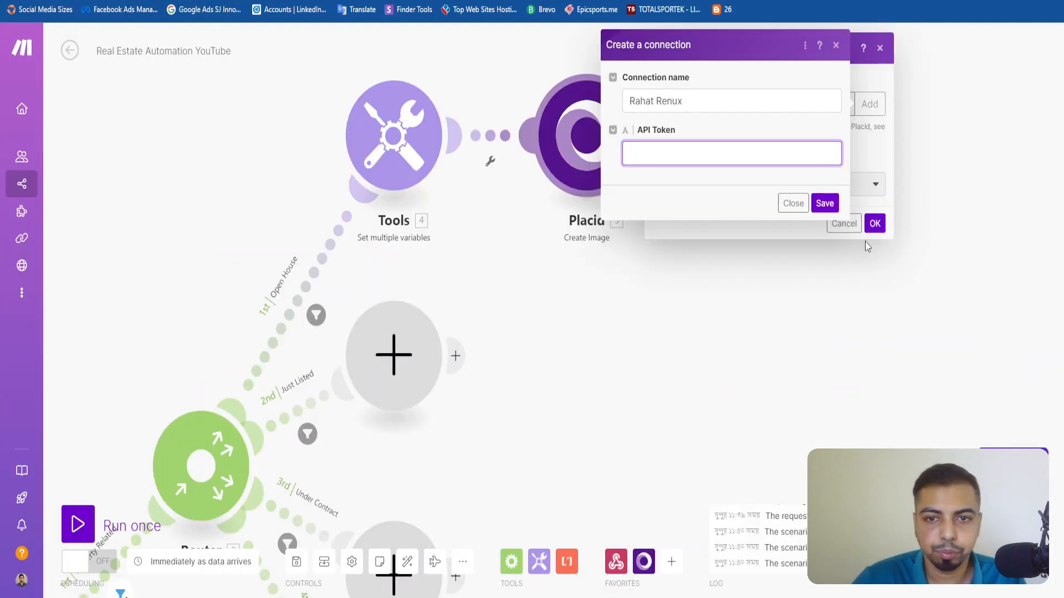
key(ctrl+v)
key(Return)
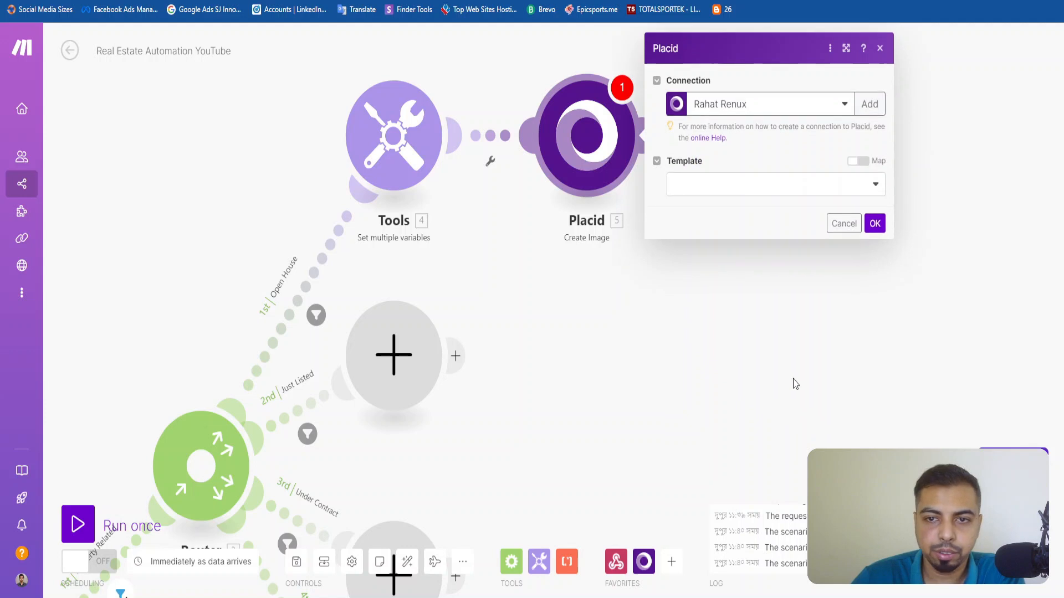
Keep the new connection in the Placid module and choose the Open House template.
click(785, 113)
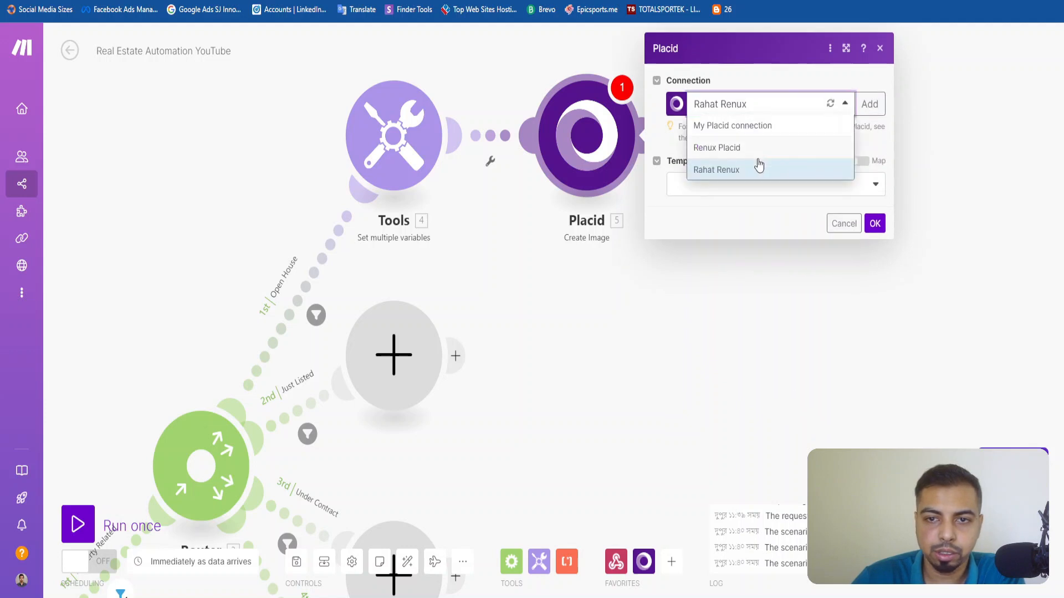
click(765, 207)
click(722, 195)
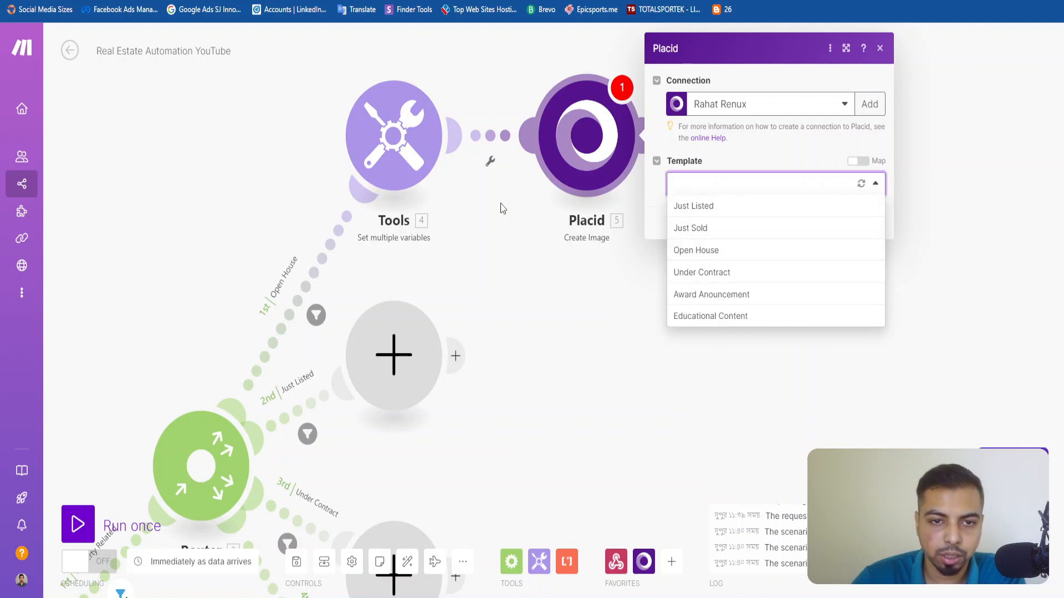
click(717, 250)
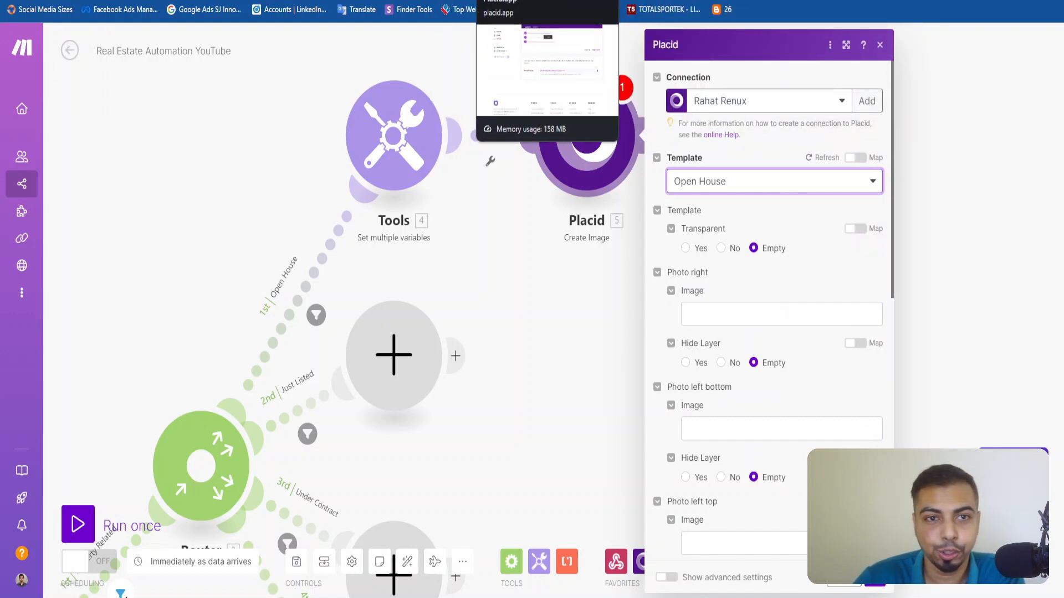
Switch to Placid and look through the templates of the Real Estate Social Media project.
click(512, 0)
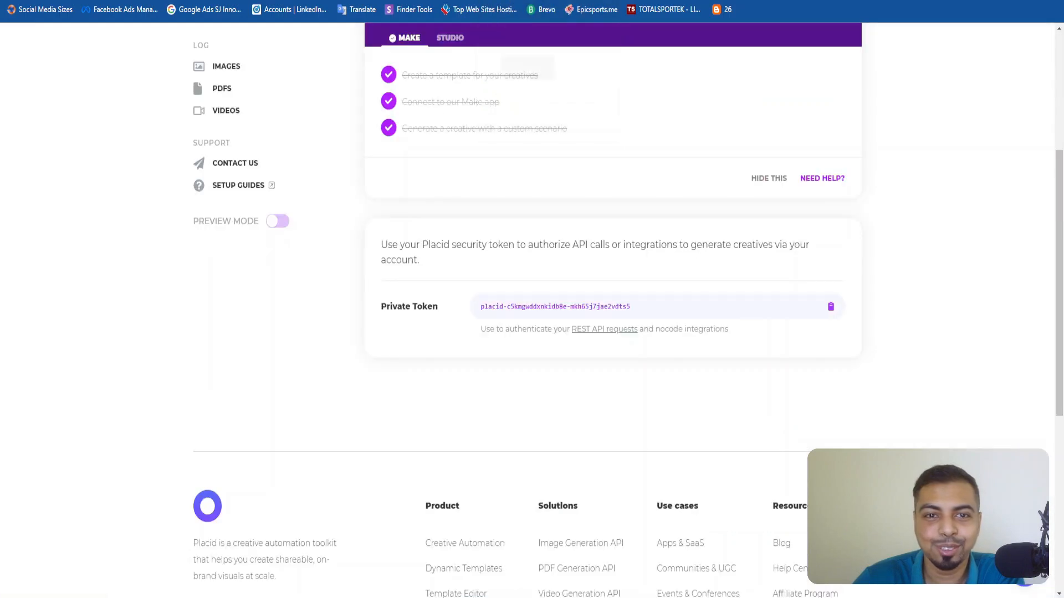
scroll(558, 326, up, 5)
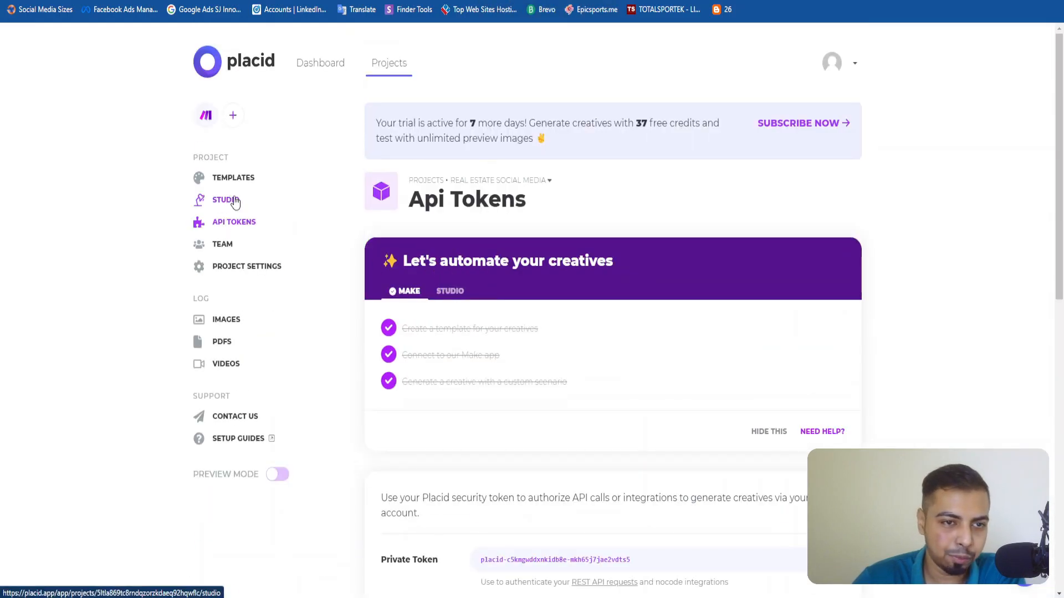
click(233, 177)
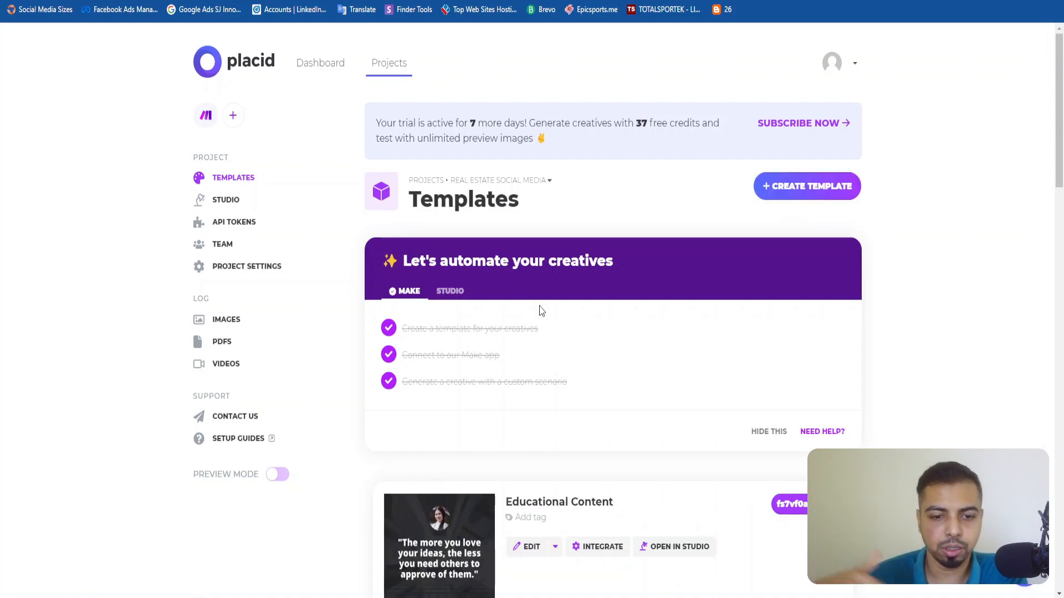
scroll(687, 378, down, 4)
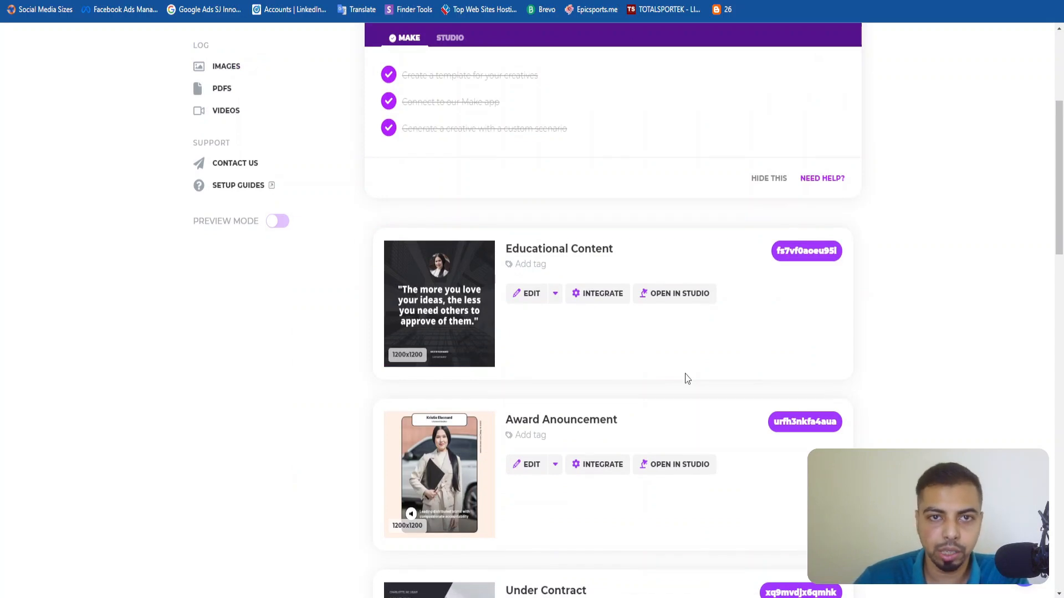
scroll(588, 363, down, 10)
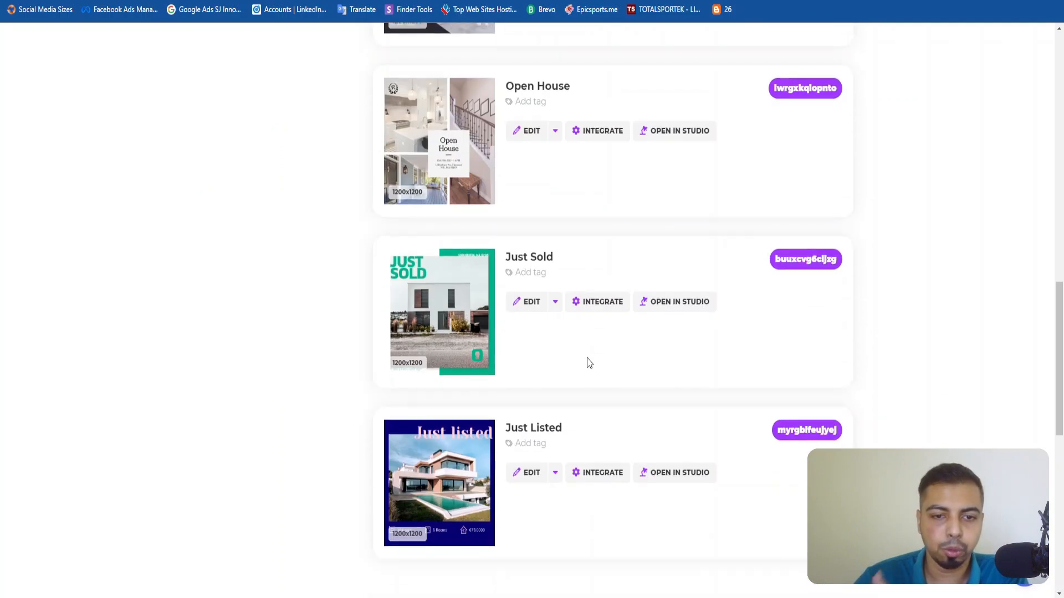
scroll(589, 361, up, 3)
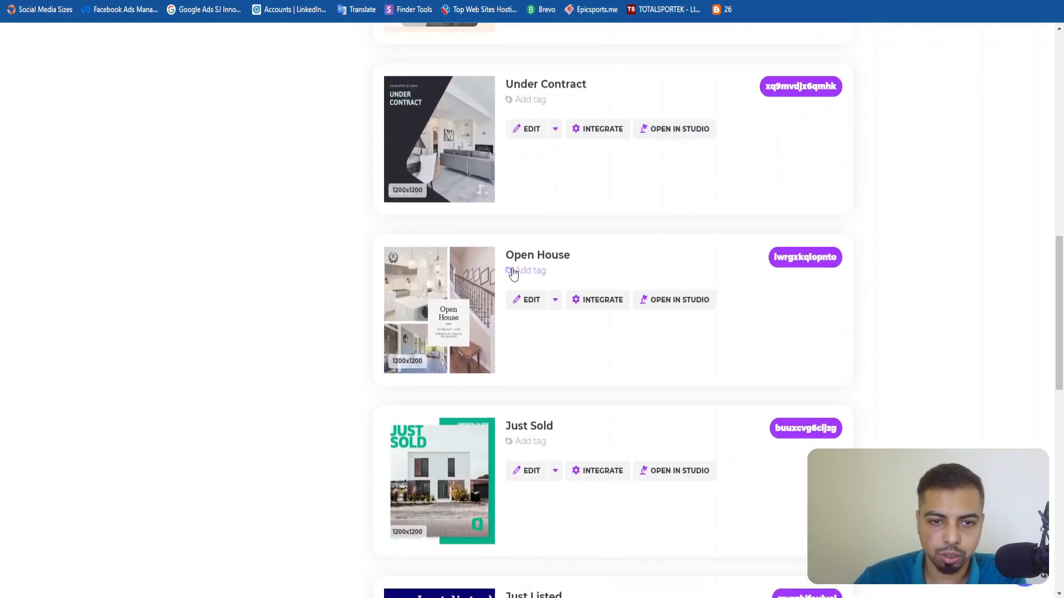
scroll(548, 256, up, 9)
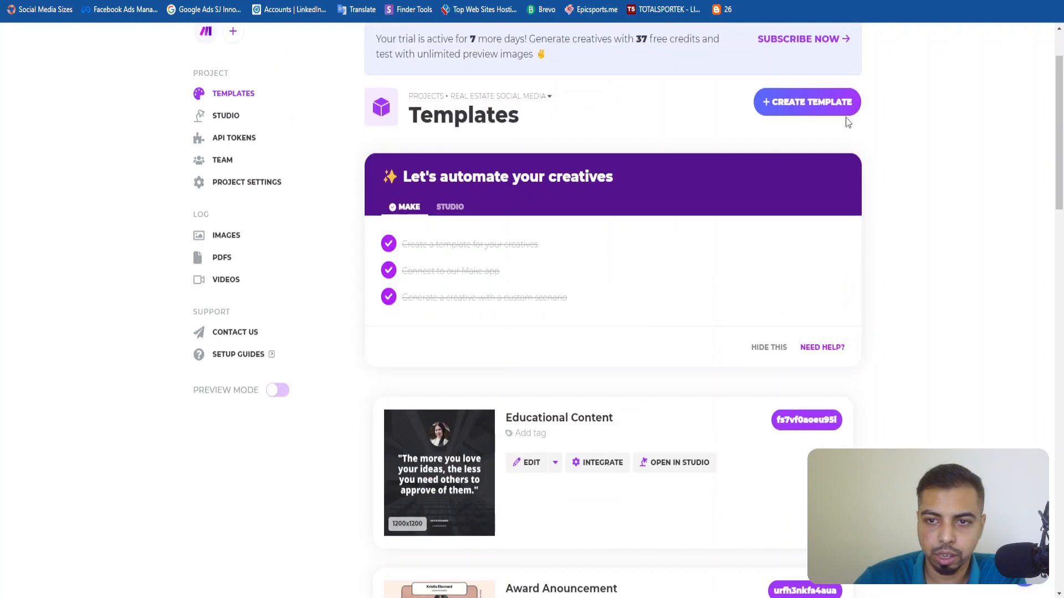
Browse the Real Estate presets for a new template, highlight the Open House preset and close the chooser without creating anything.
click(812, 102)
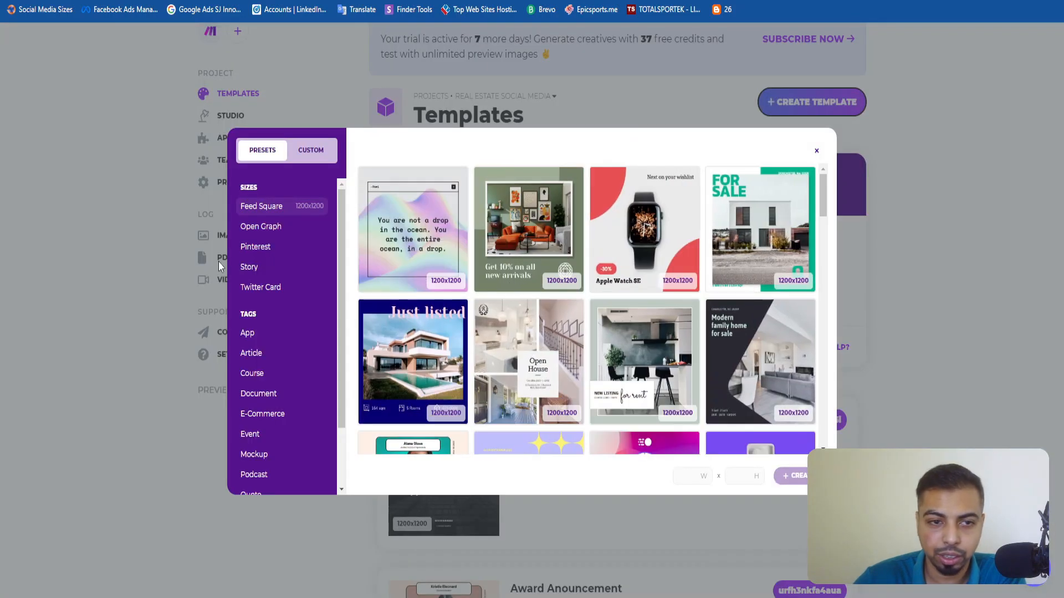
scroll(300, 437, down, 2)
click(260, 440)
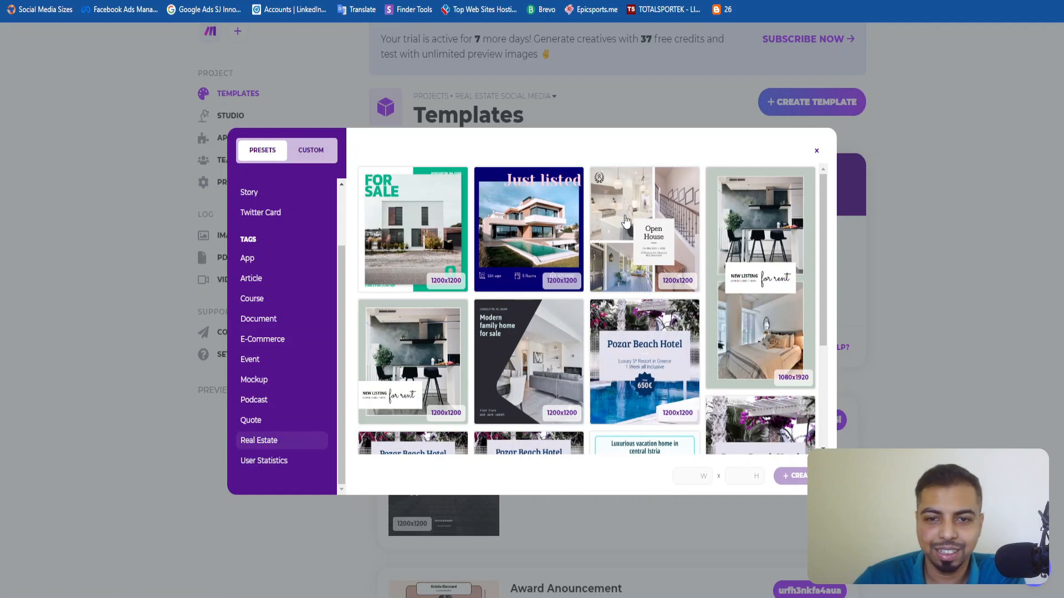
click(657, 233)
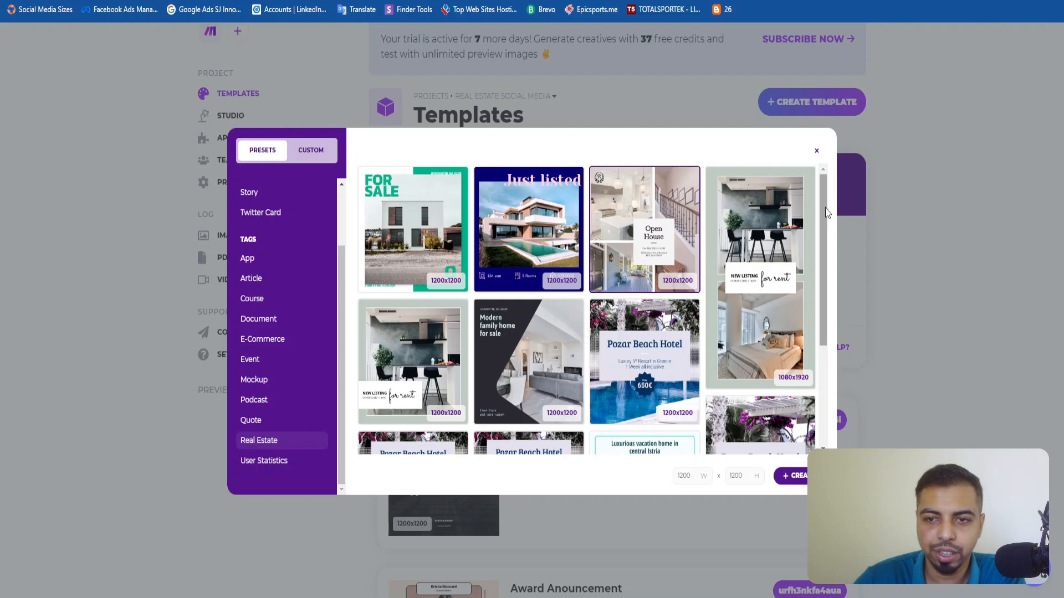
click(817, 151)
Open the project's Open House template in the editor and inspect its title, date and location layers.
scroll(598, 336, down, 9)
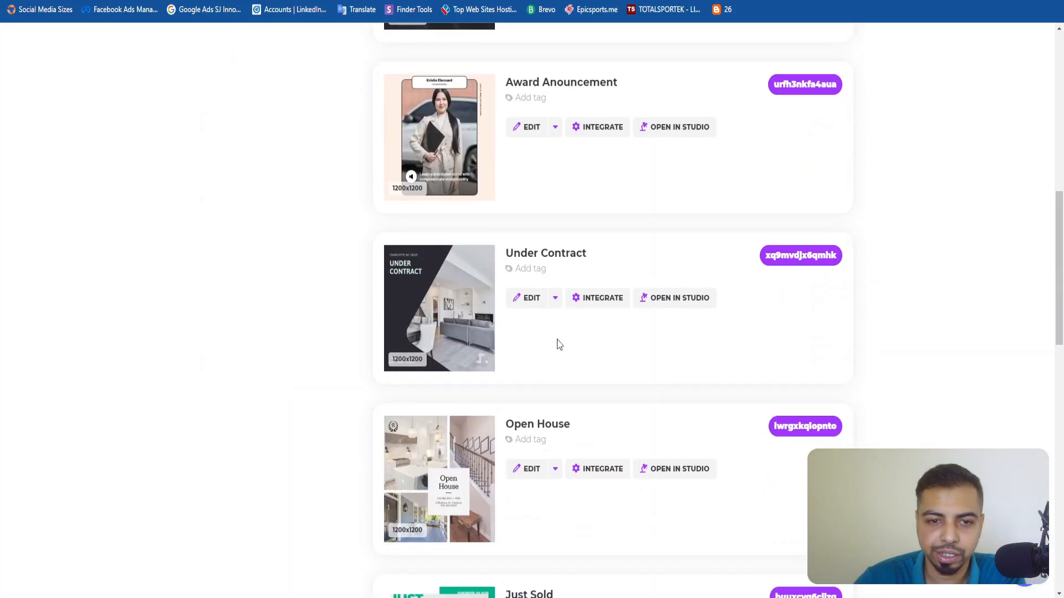
scroll(524, 301, down, 5)
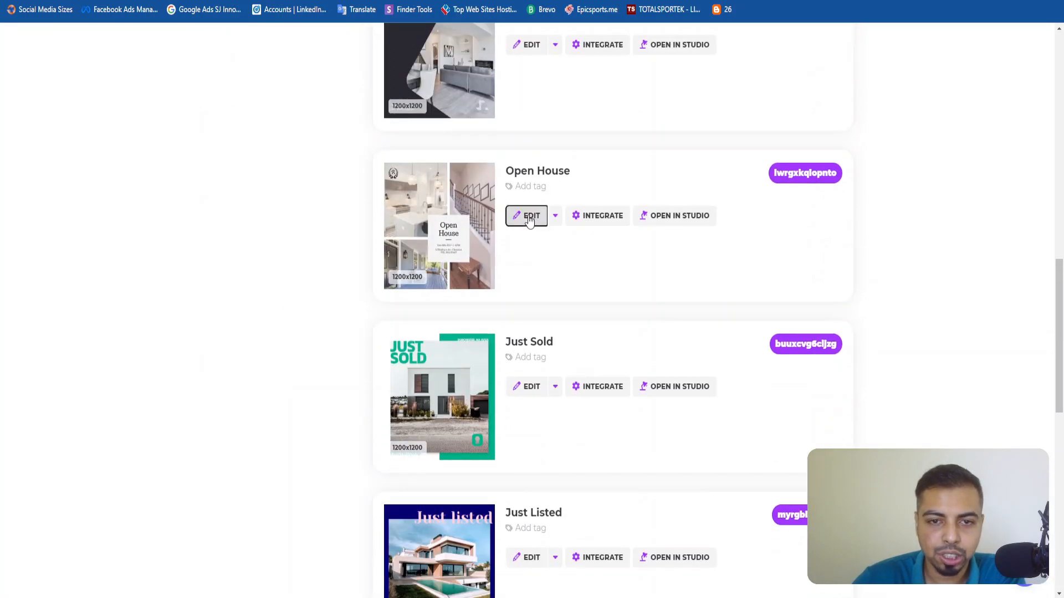
click(529, 218)
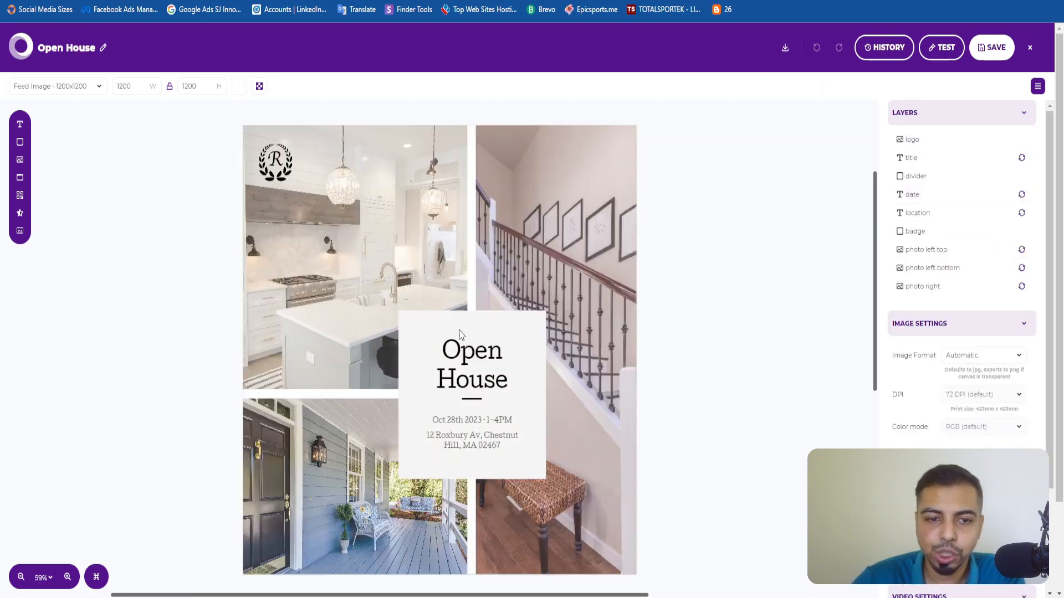
scroll(467, 384, down, 3)
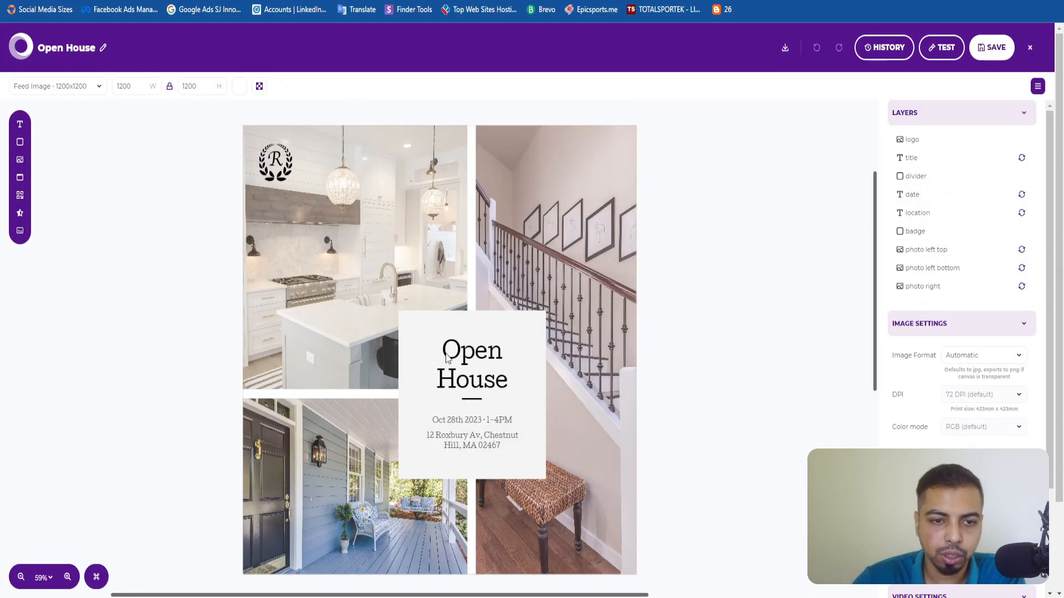
click(466, 383)
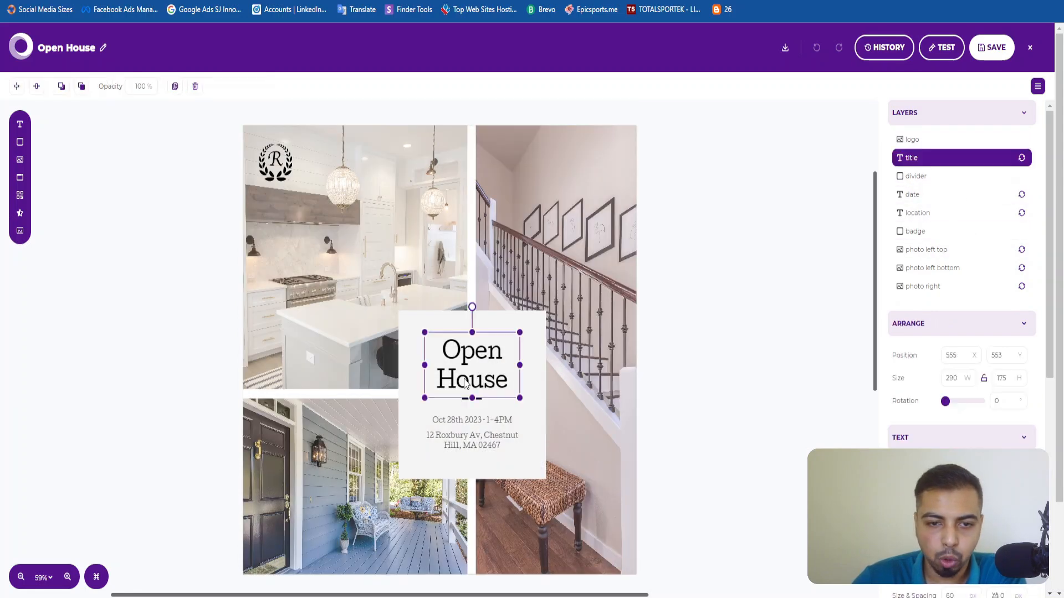
click(478, 422)
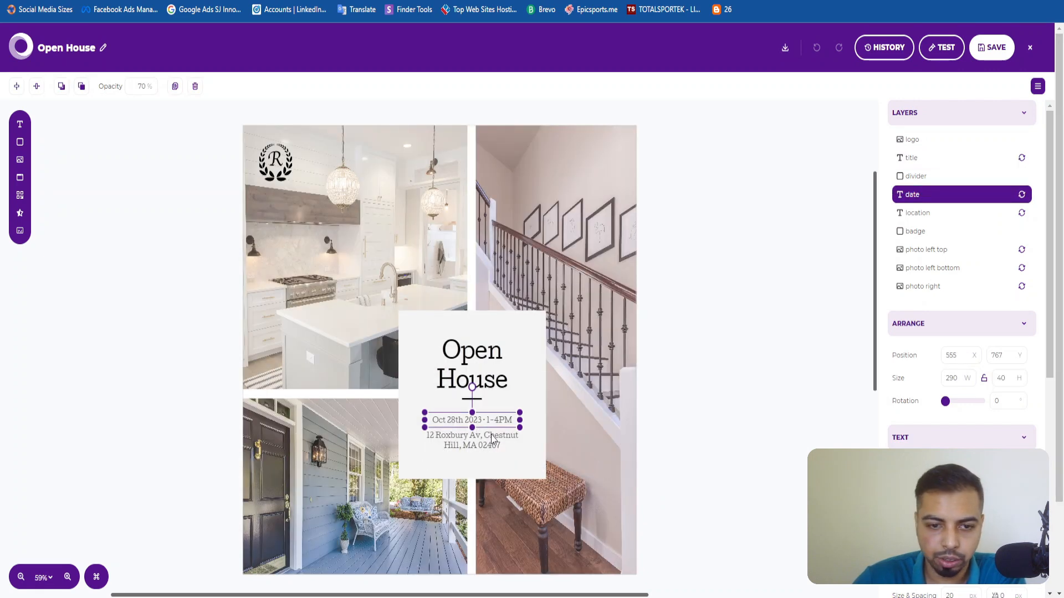
click(493, 438)
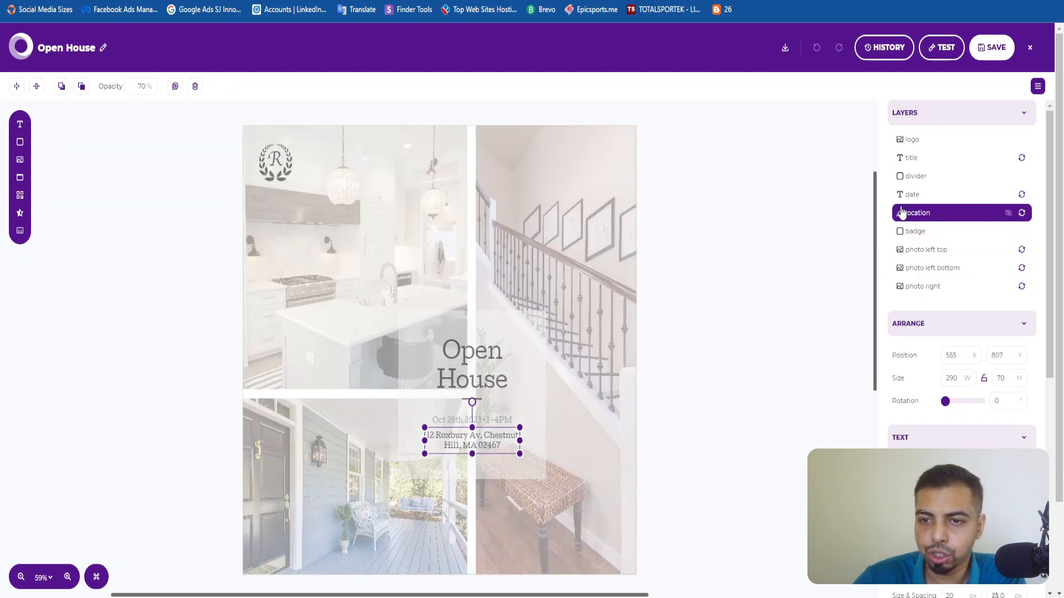
click(787, 199)
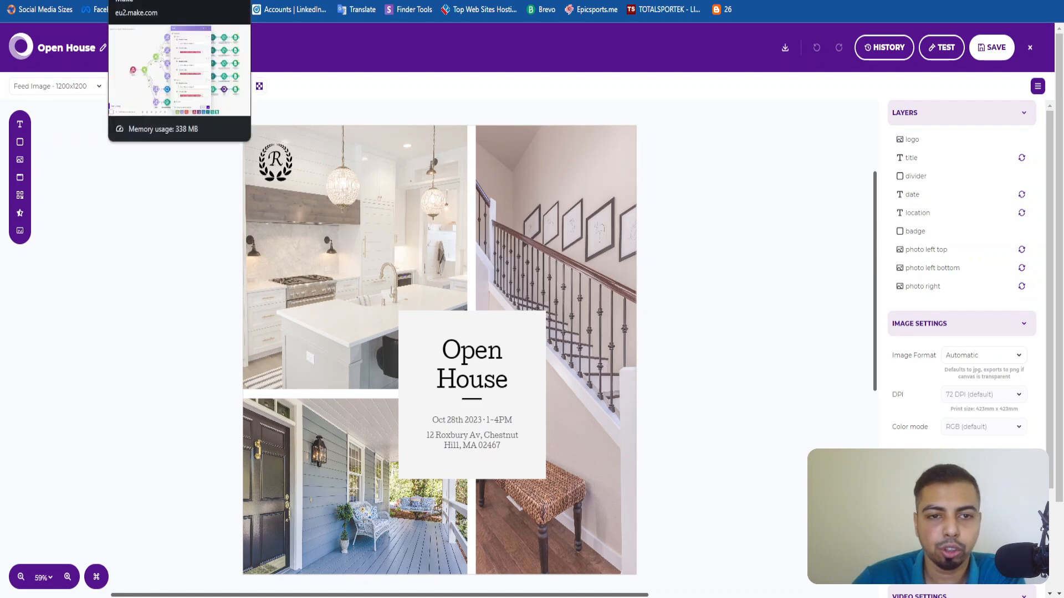
Return to the Make scenario and open the Photo right image field of the Placid module for mapping.
click(144, 0)
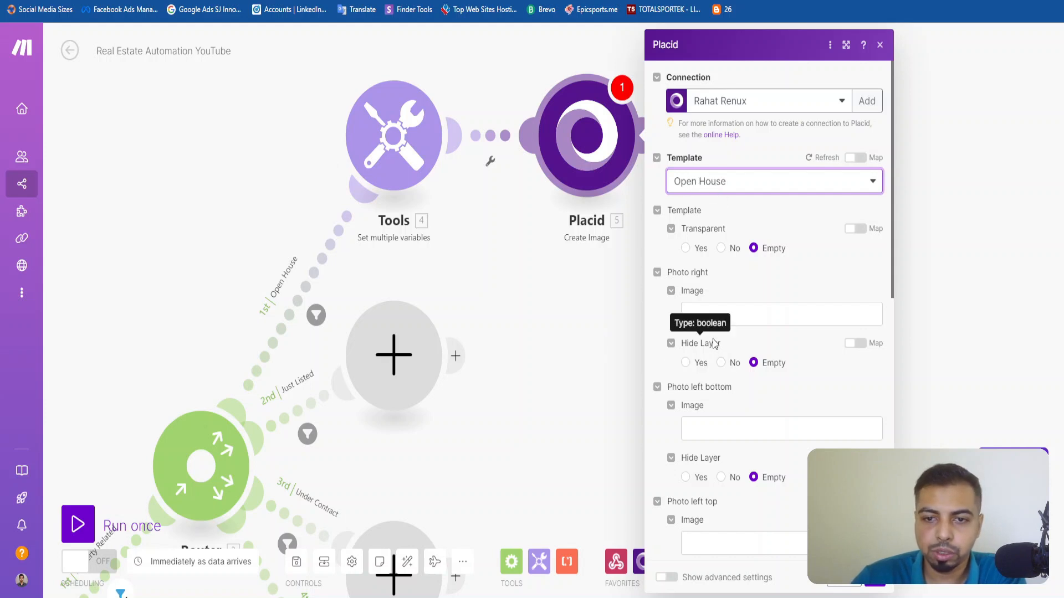
scroll(721, 338, down, 10)
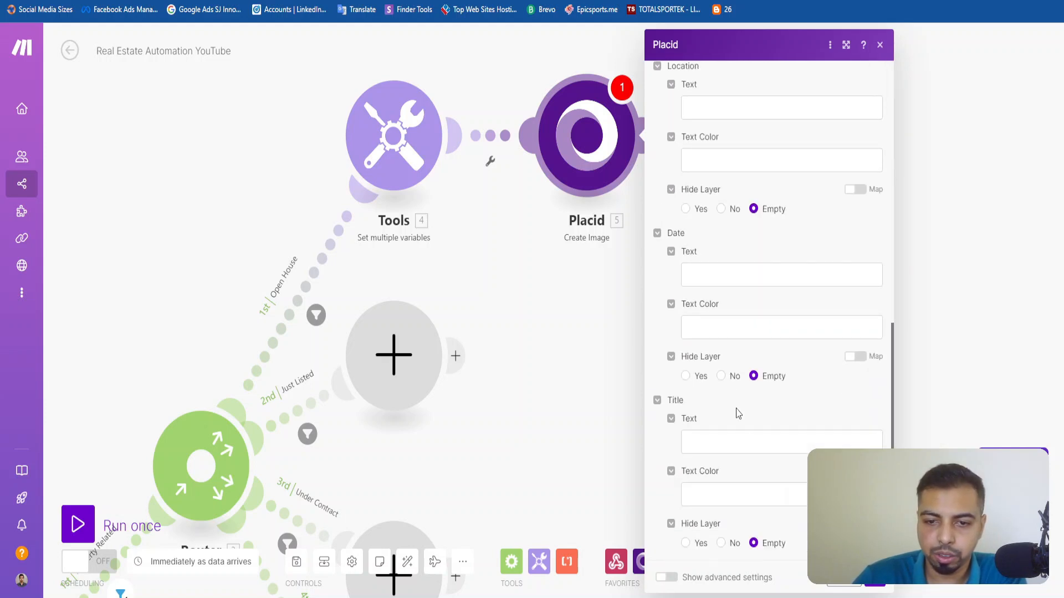
scroll(738, 412, up, 8)
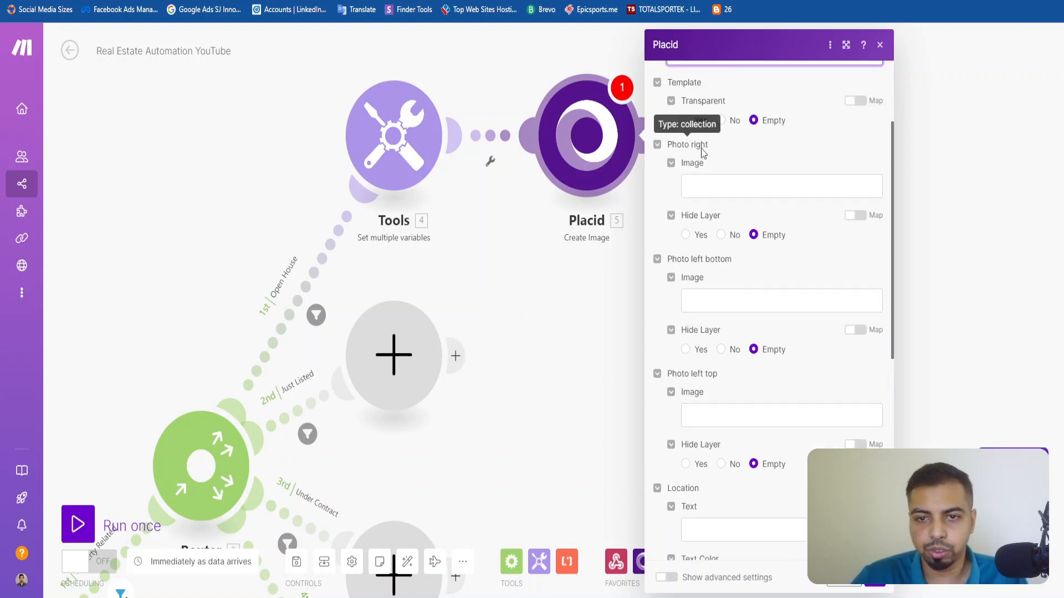
click(713, 192)
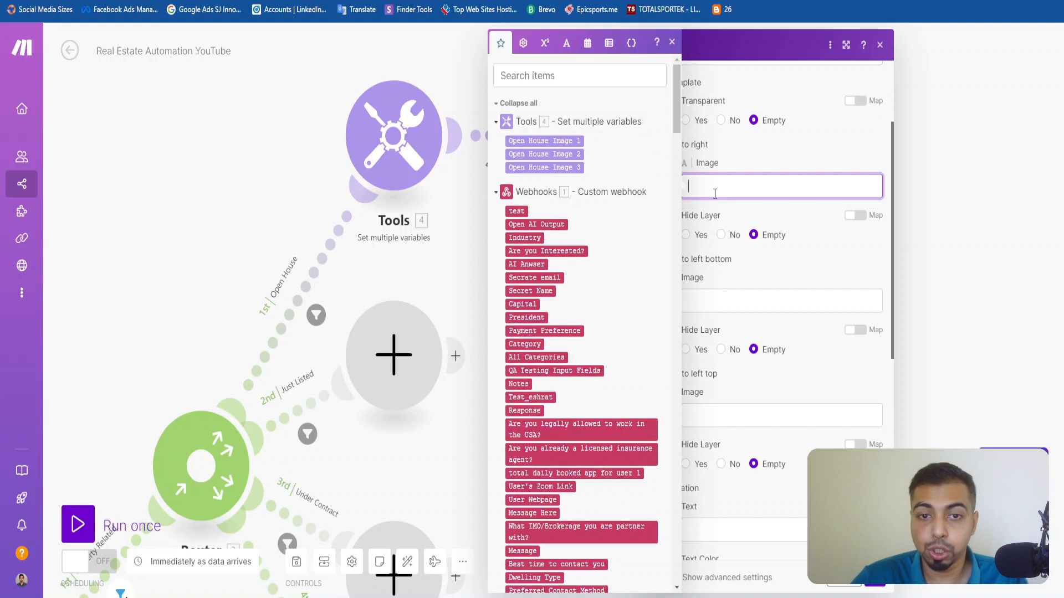
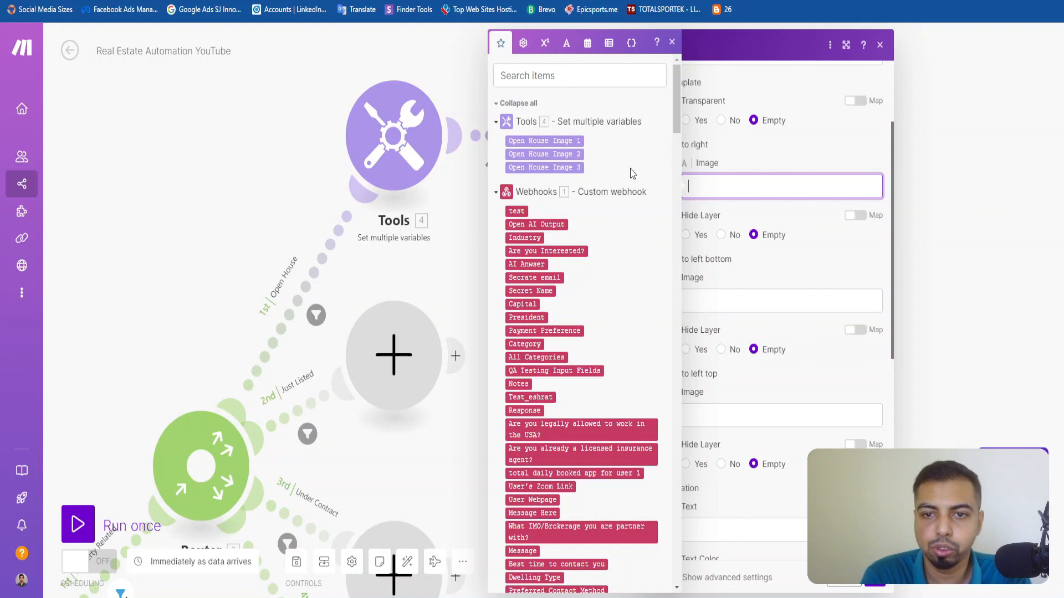
Search the mappable items for "open house" to fill the Photo right image.
scroll(633, 173, down, 10)
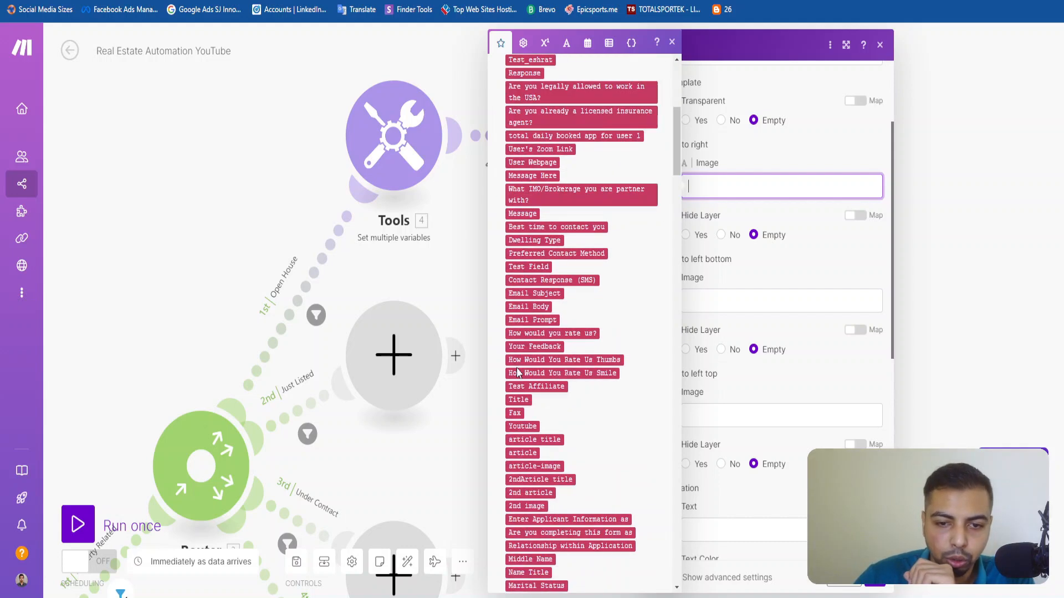
scroll(586, 180, up, 10)
click(561, 83)
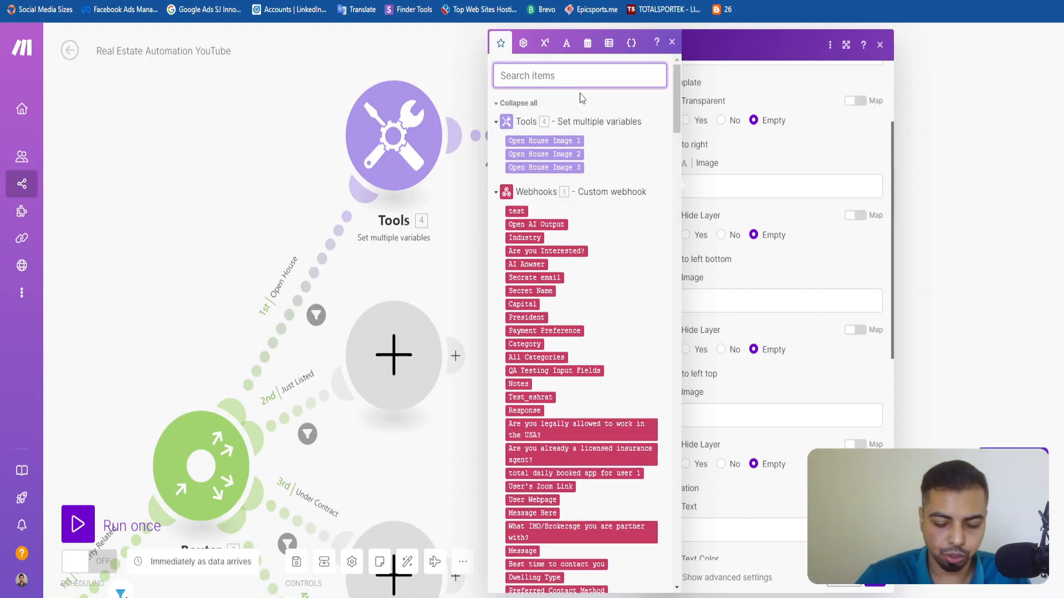
text(open house)
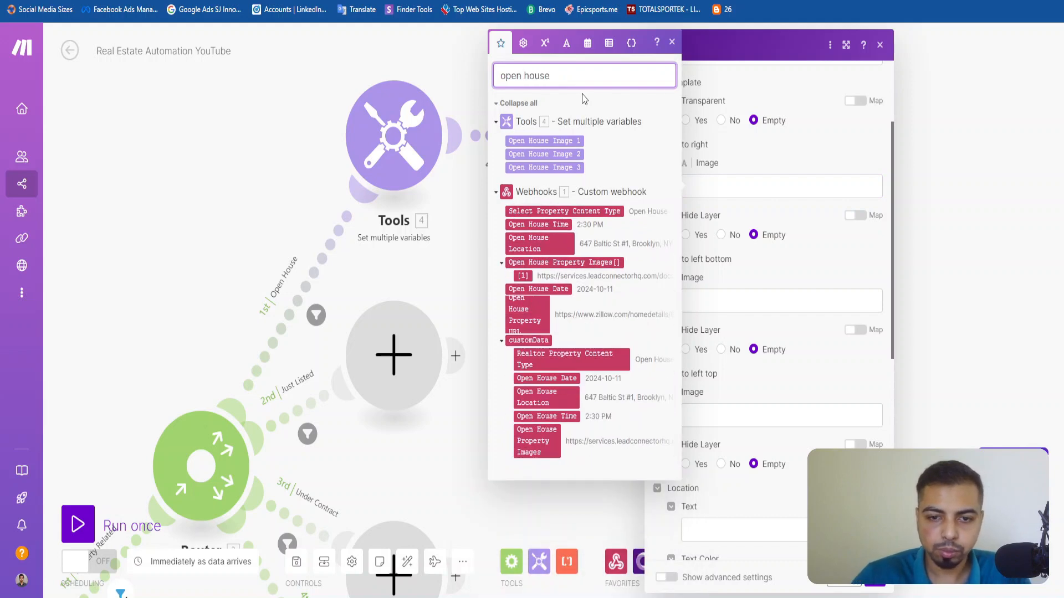
click(523, 276)
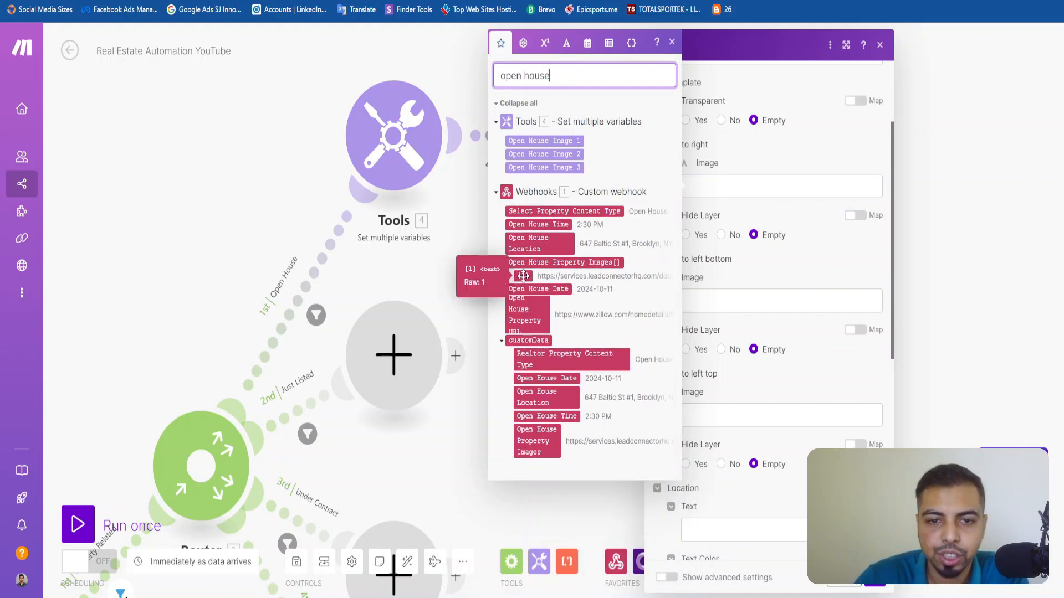
drag(523, 276, 798, 183)
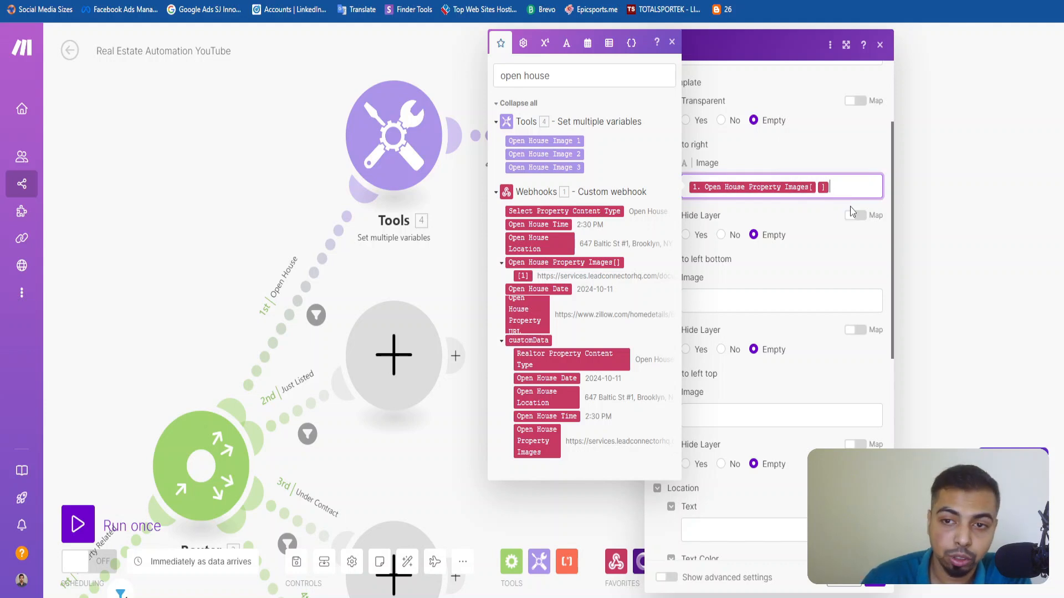
text(1)
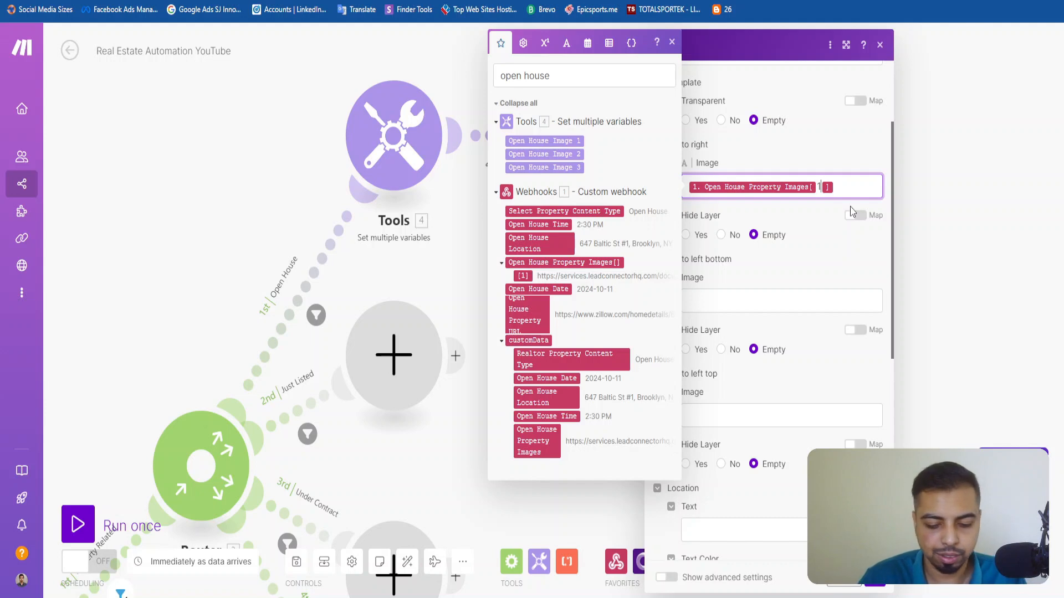
key(ctrl+a)
key(BackSpace)
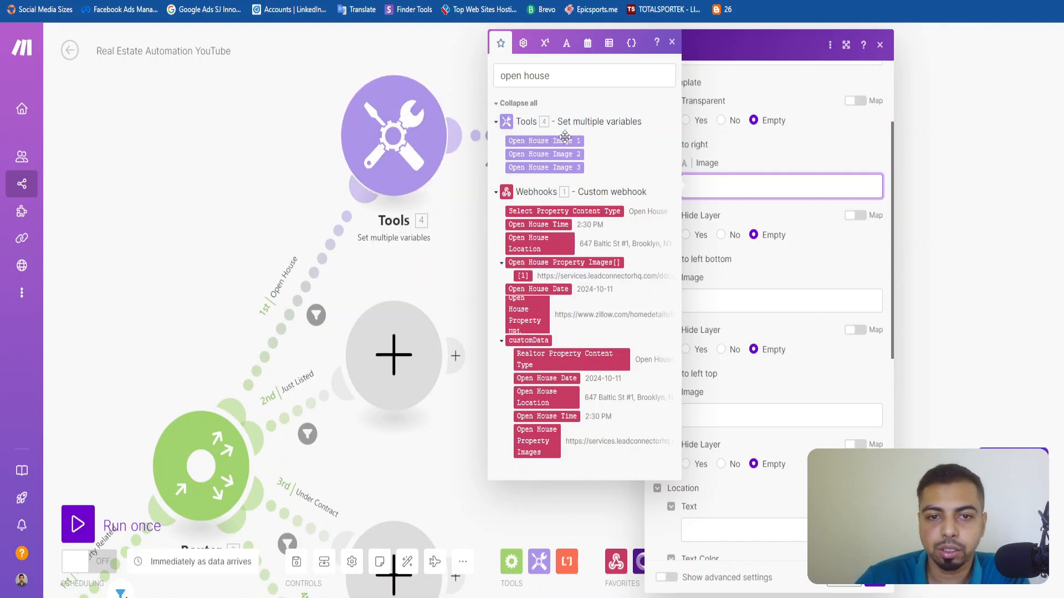
Map Open House Image 2 to Photo right, Open House Image 3 to Photo left bottom and Open House Image 1 to Photo left top.
click(560, 154)
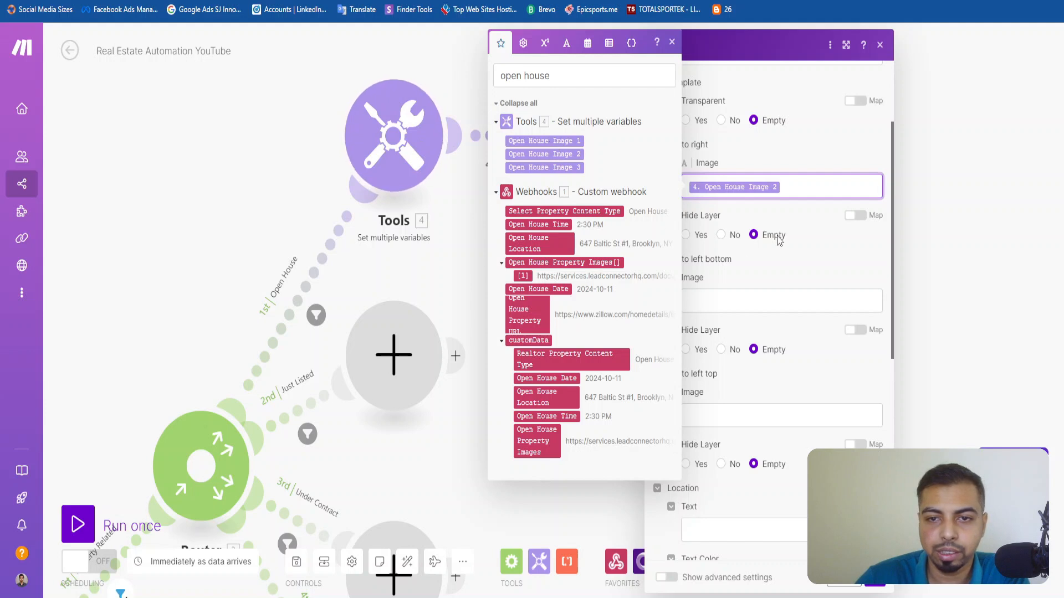
click(817, 240)
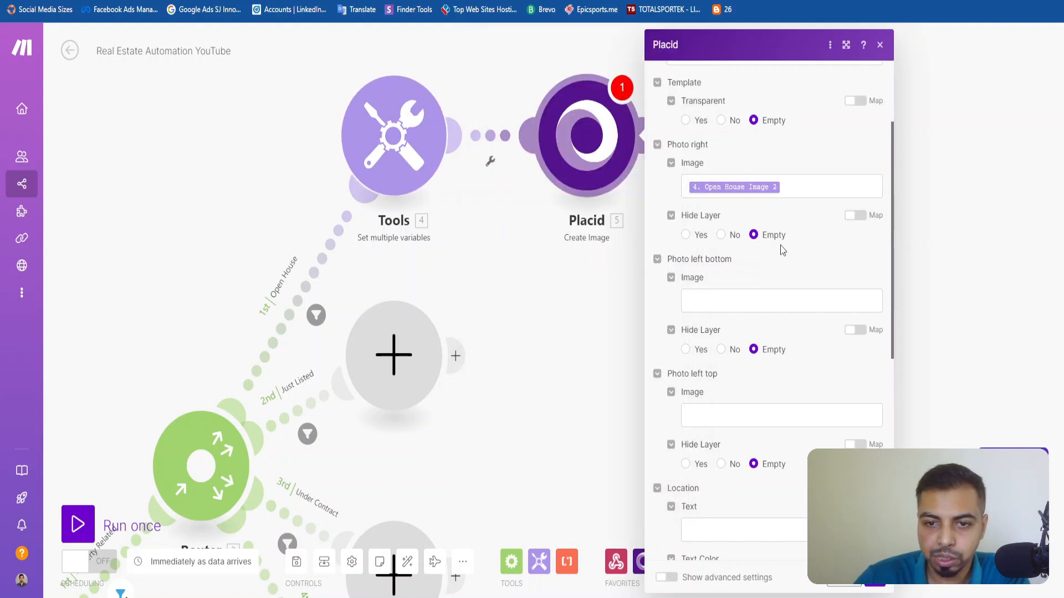
click(706, 298)
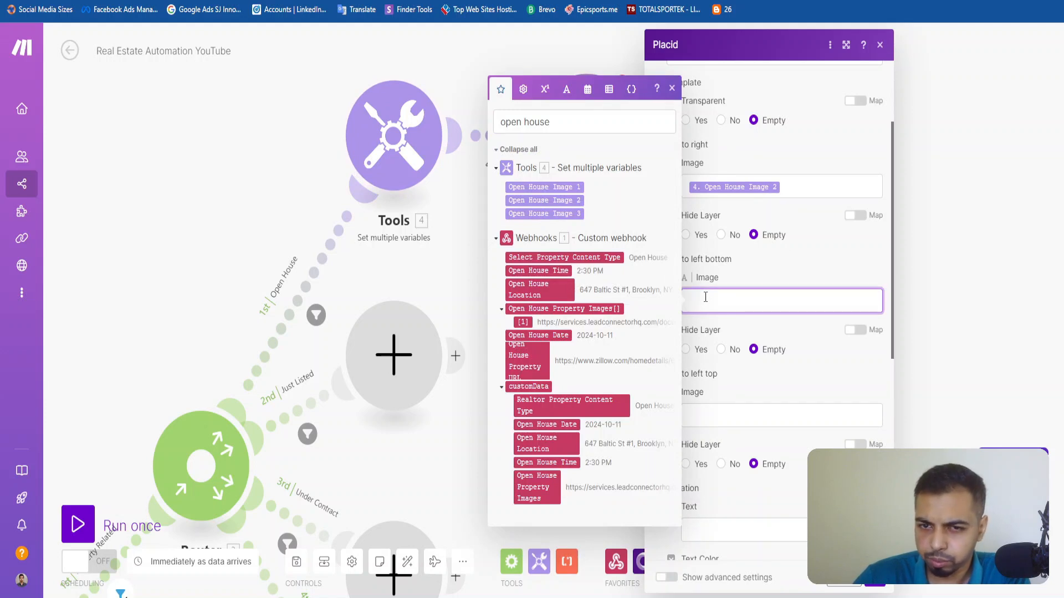
click(570, 214)
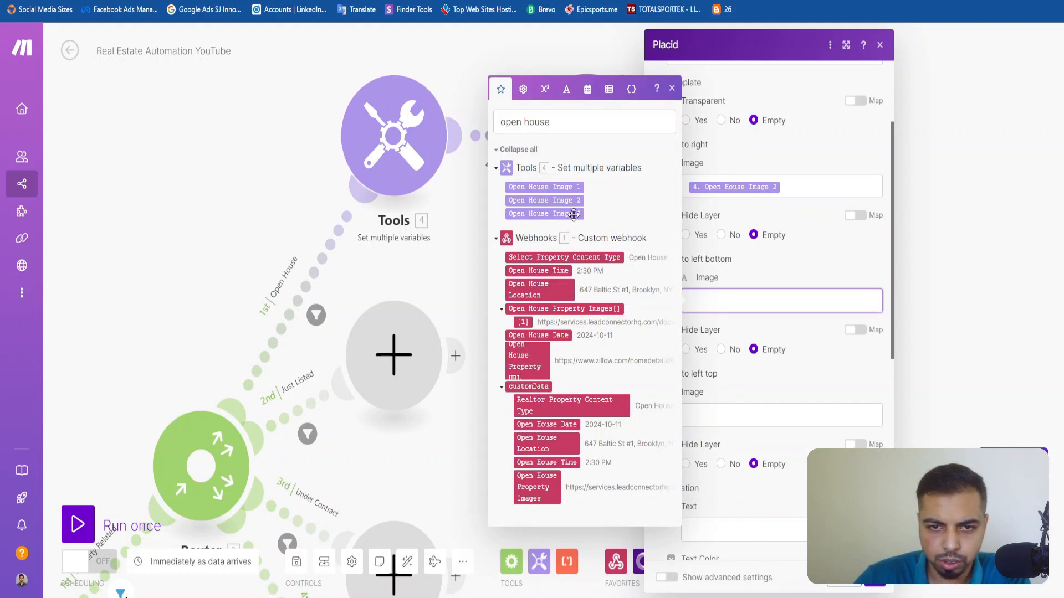
click(764, 417)
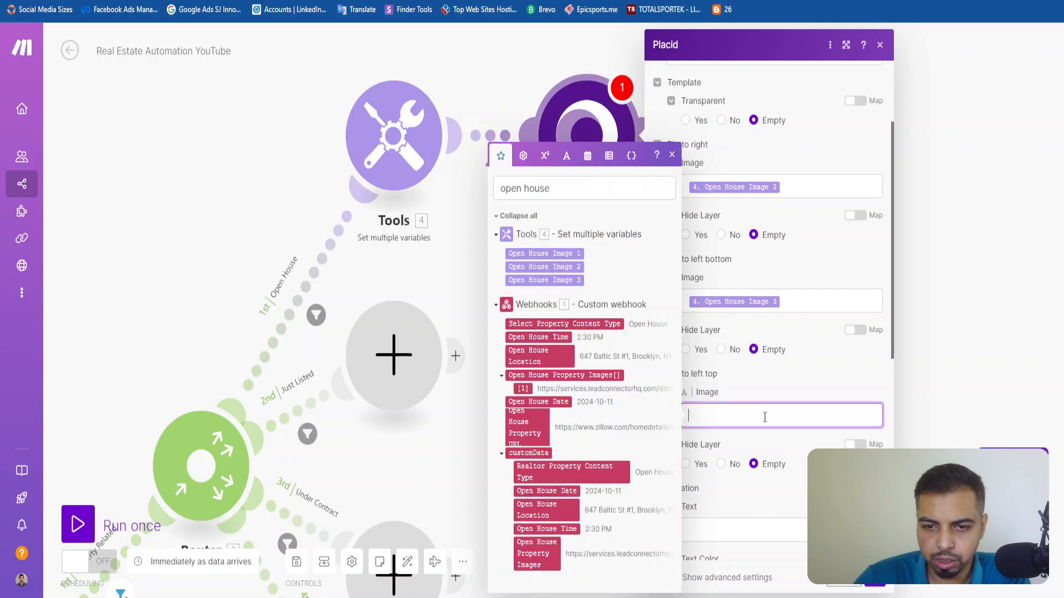
click(544, 253)
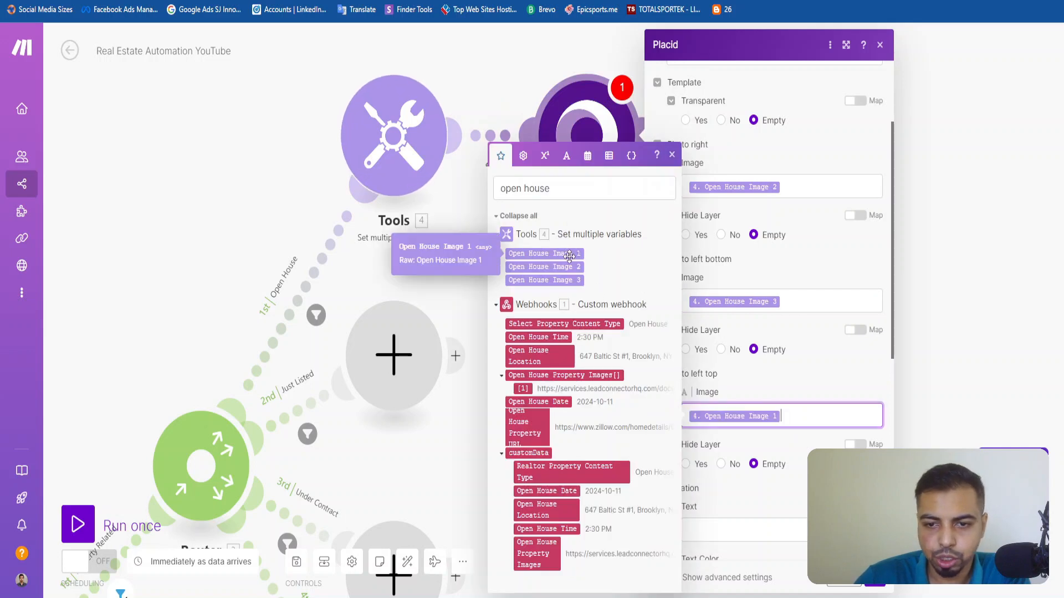
click(814, 398)
Fill the Location text with customData Open House Date and Open House Time, separated by a vertical bar.
scroll(800, 359, down, 3)
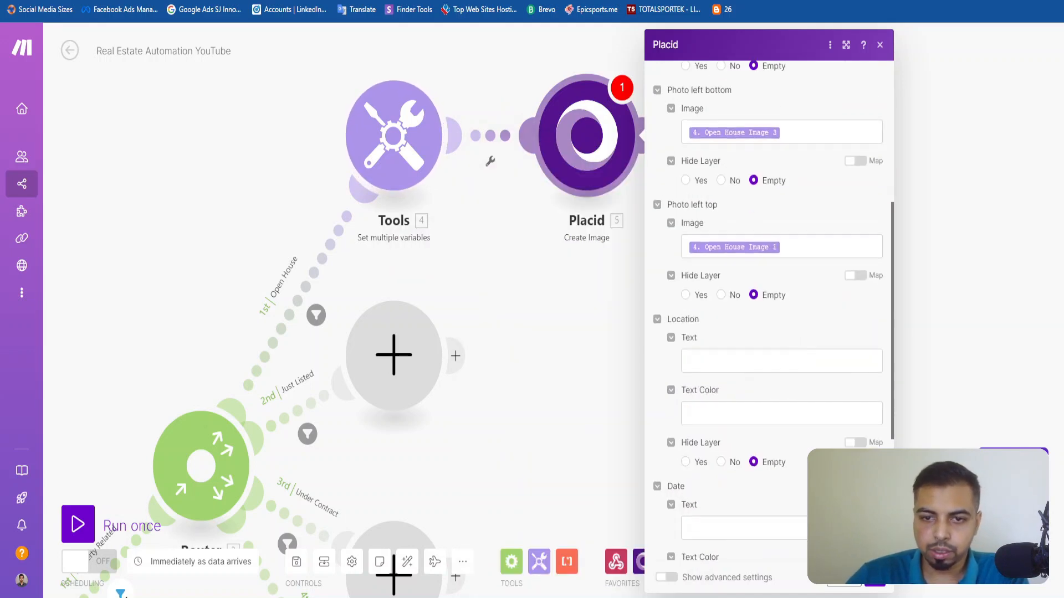
click(770, 361)
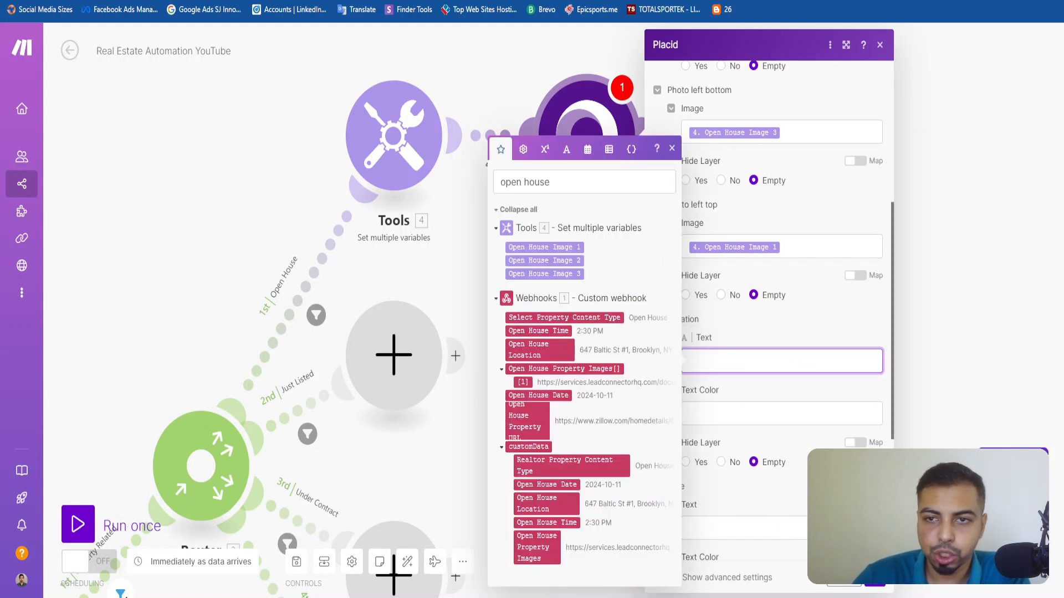
click(554, 487)
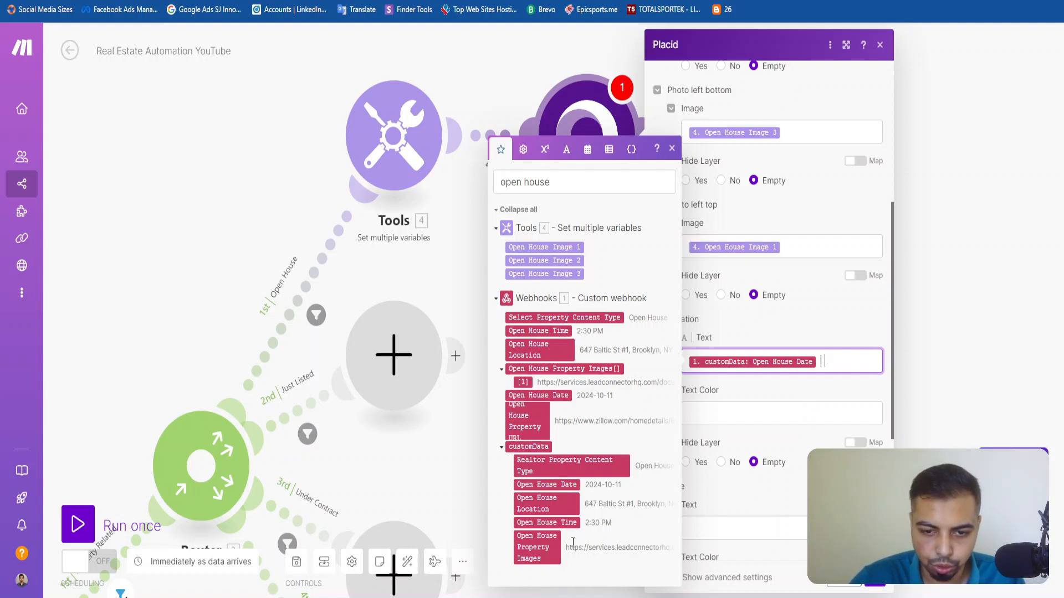
click(554, 523)
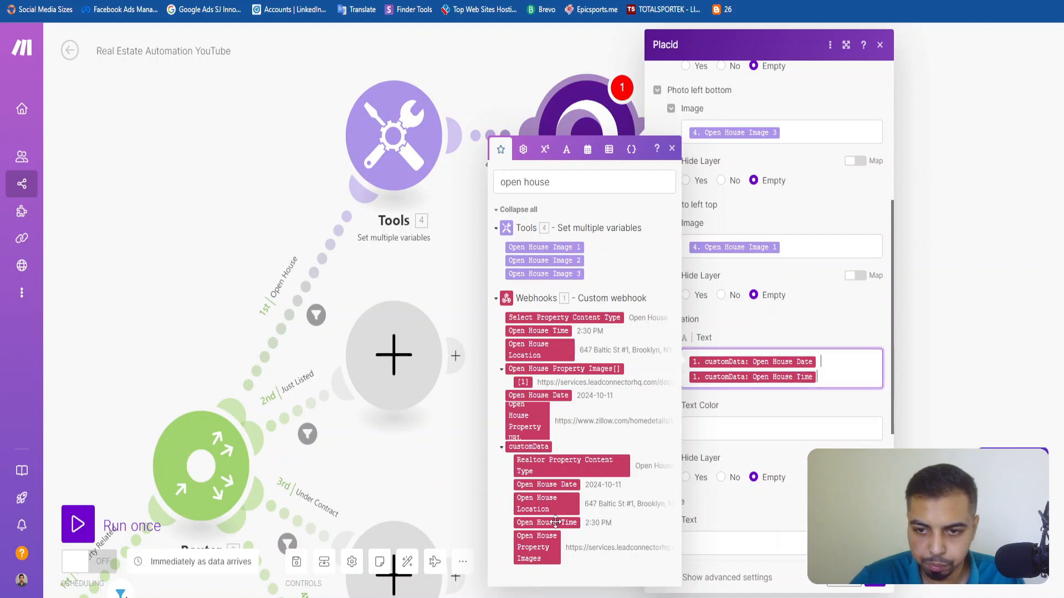
click(760, 413)
Switch to the Placid template editor and change the date layer's text to "Oct 28th 2023 | 1-4PM".
click(840, 374)
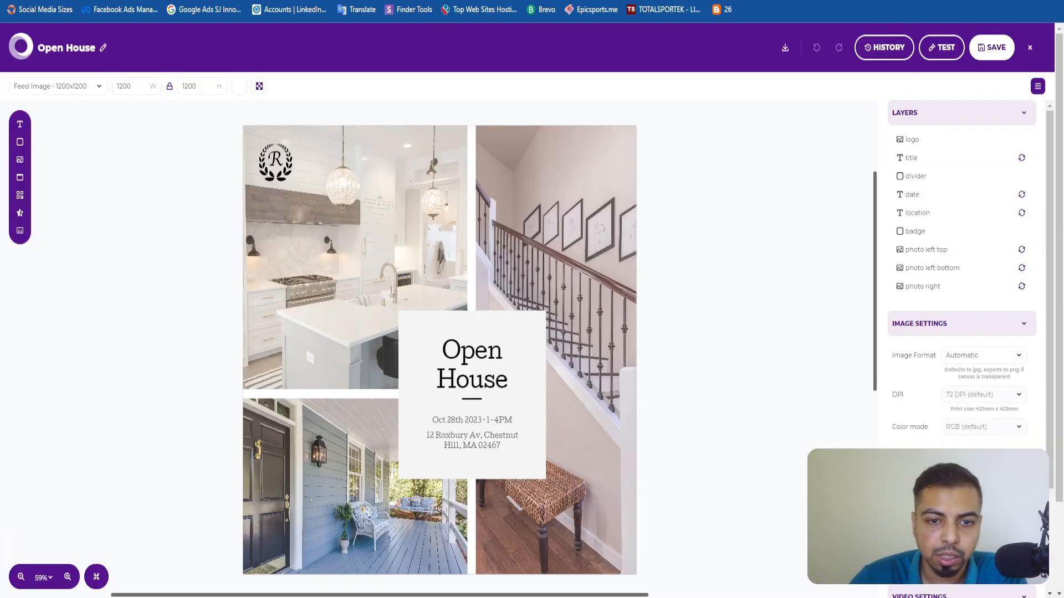
click(453, 426)
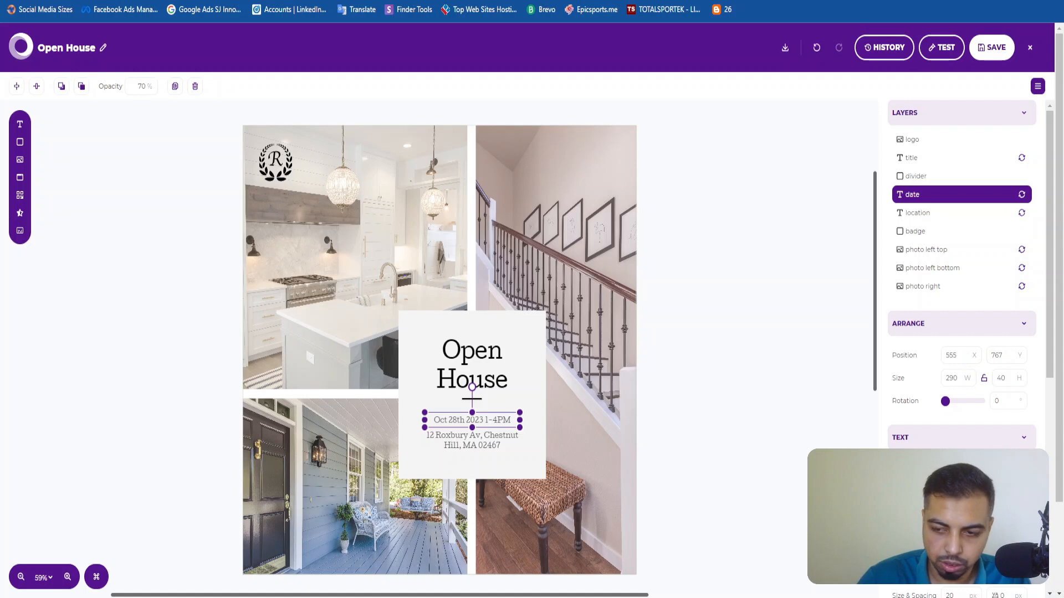
click(783, 456)
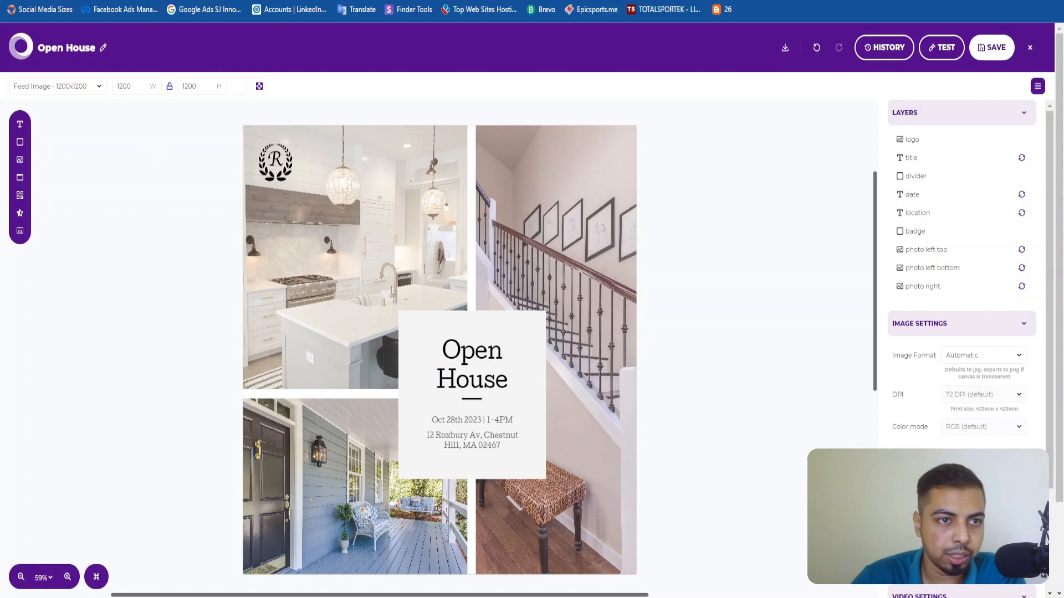
Return to the Make scenario and examine the Location and Date fields of the Placid module.
click(85, 0)
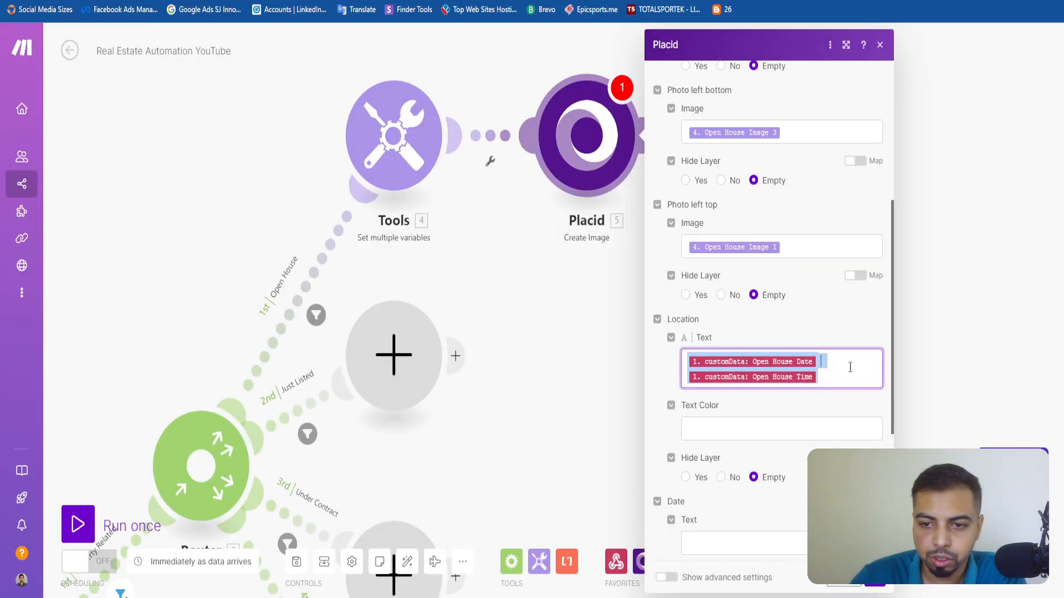
click(850, 368)
click(847, 345)
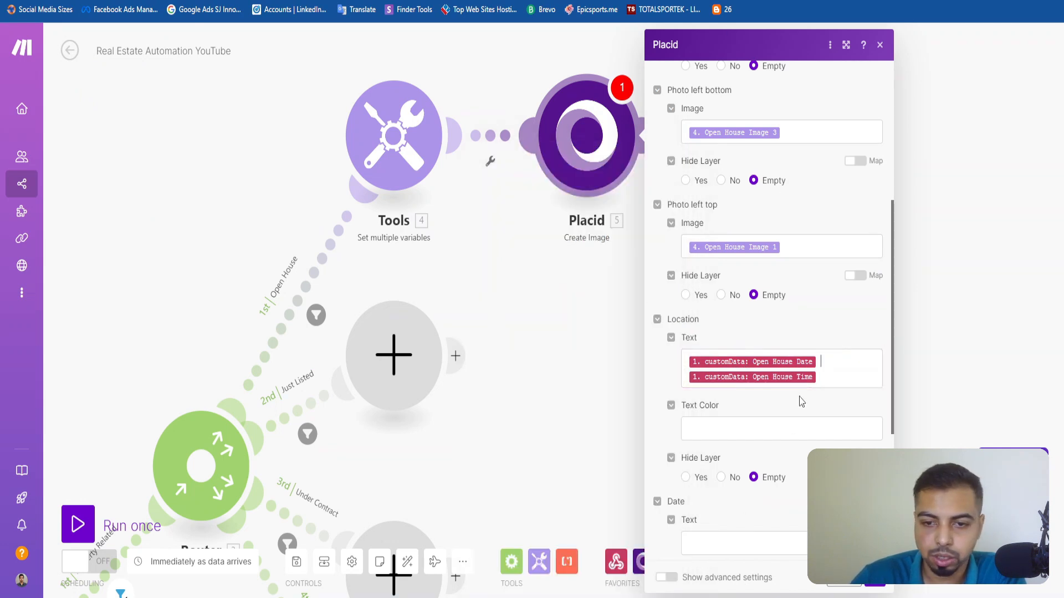
scroll(800, 400, down, 5)
scroll(787, 288, down, 1)
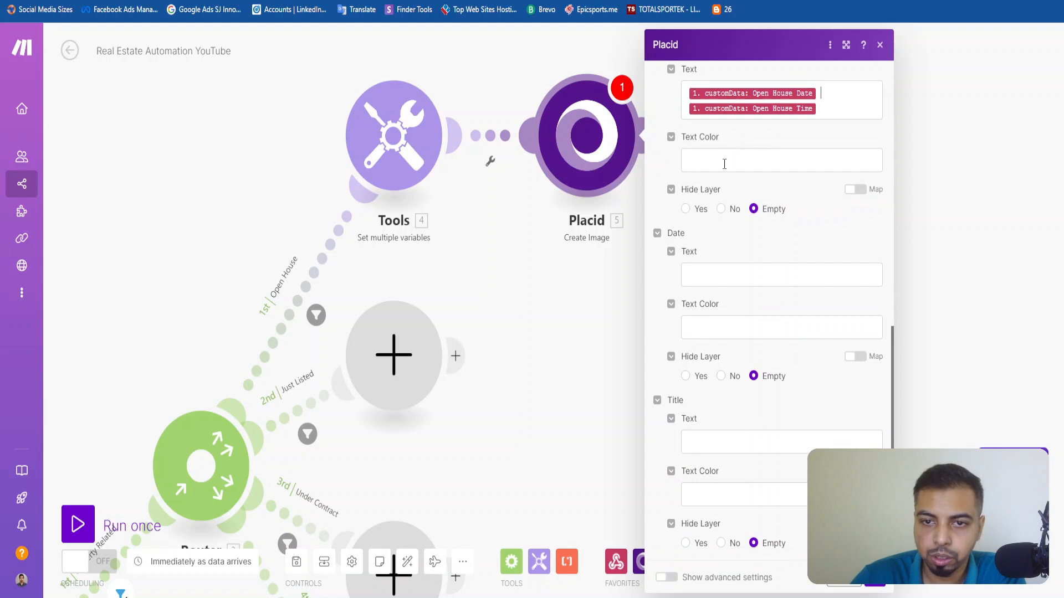
click(724, 164)
scroll(750, 246, up, 3)
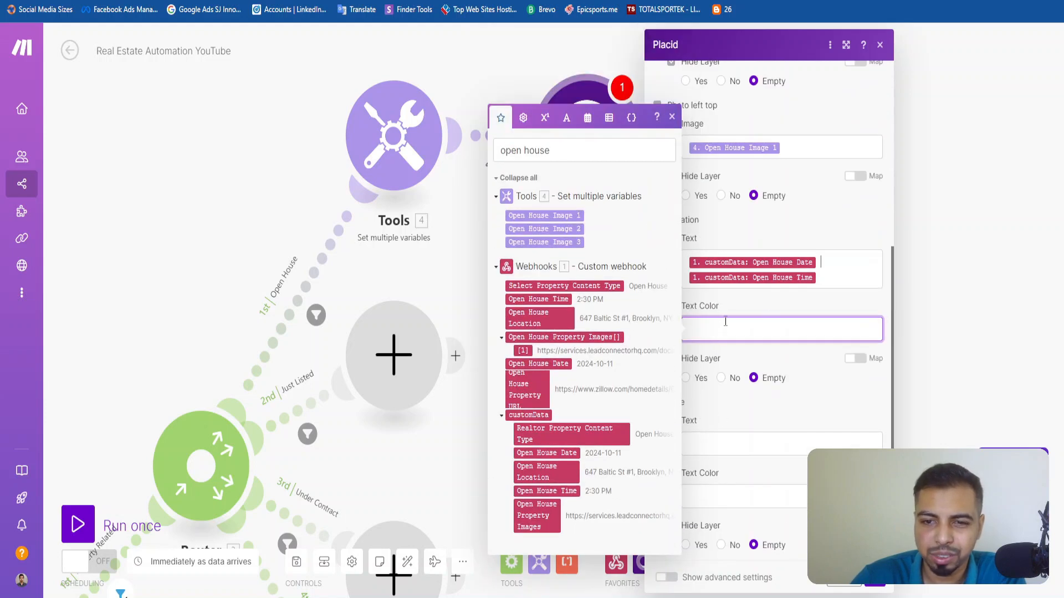
click(730, 311)
scroll(753, 353, down, 3)
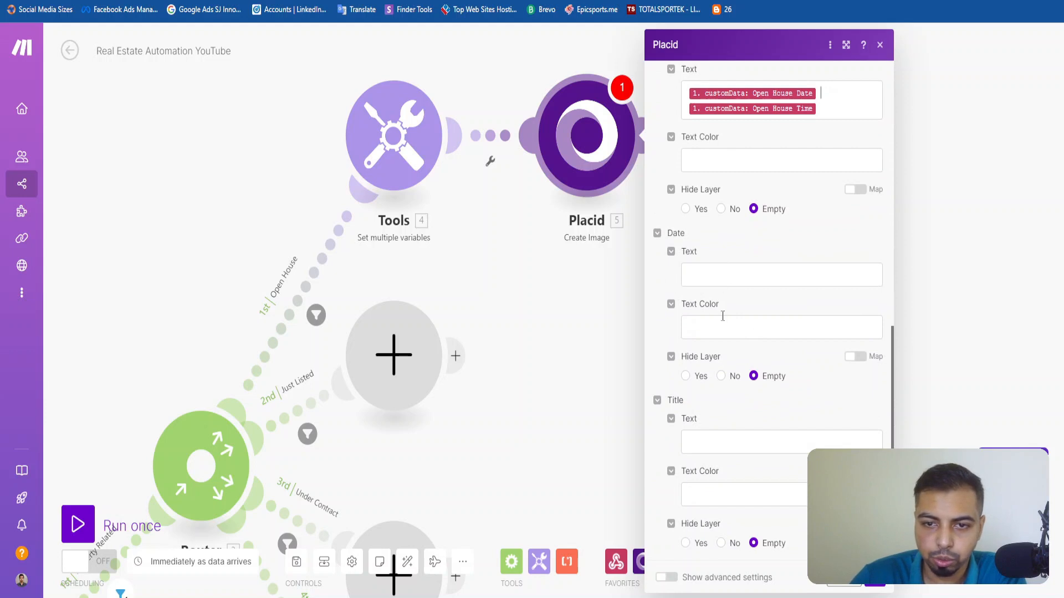
scroll(737, 359, up, 2)
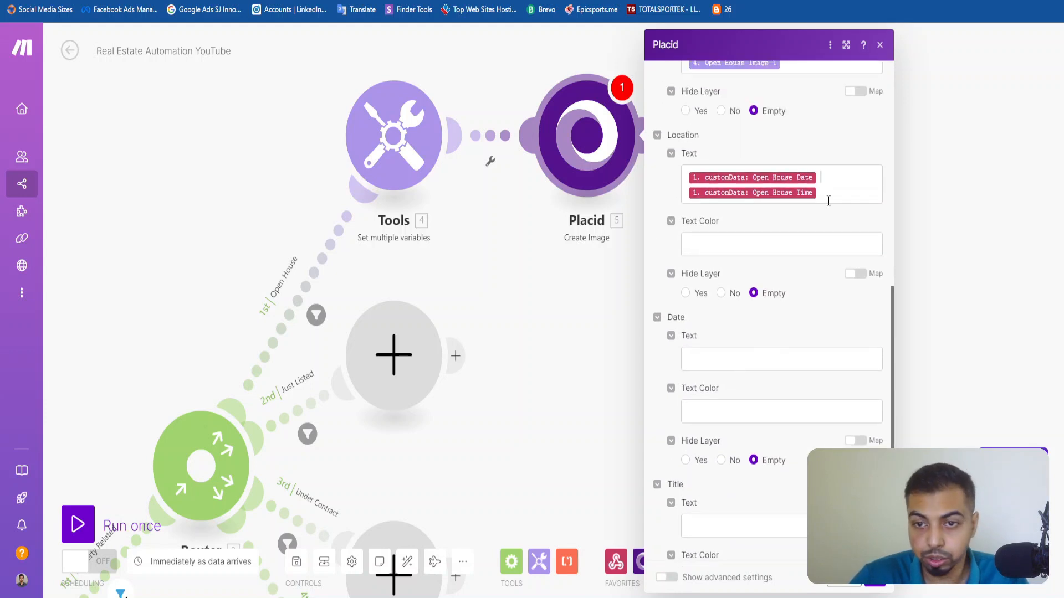
Move the Open House Date | Open House Time mapping from the Location text to the Date text.
click(826, 188)
key(BackSpace)
click(736, 343)
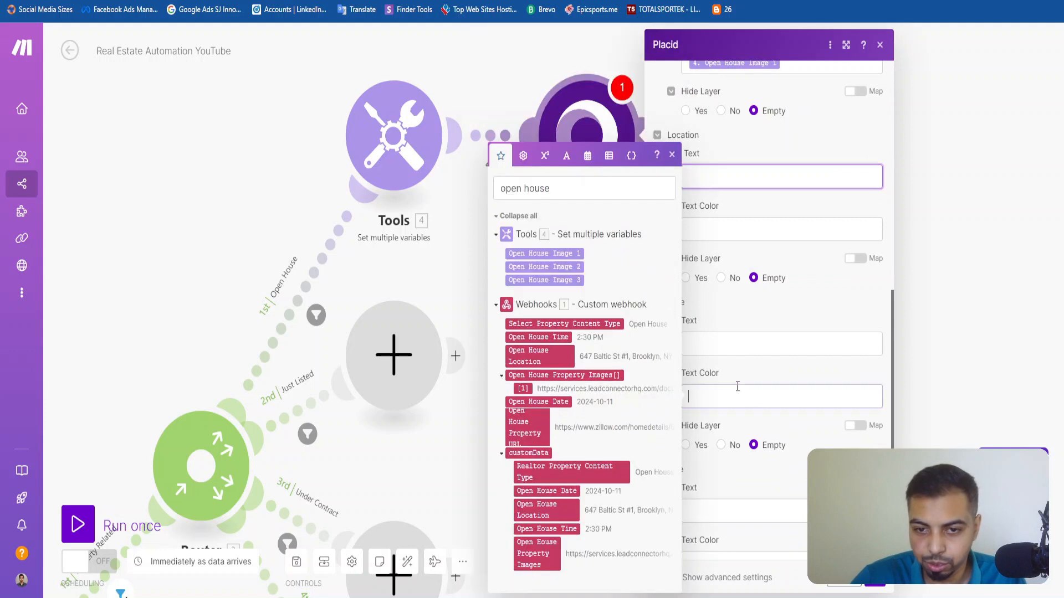
click(760, 363)
click(734, 341)
text(1. customData: Open House Date 1. customData: Open House Time)
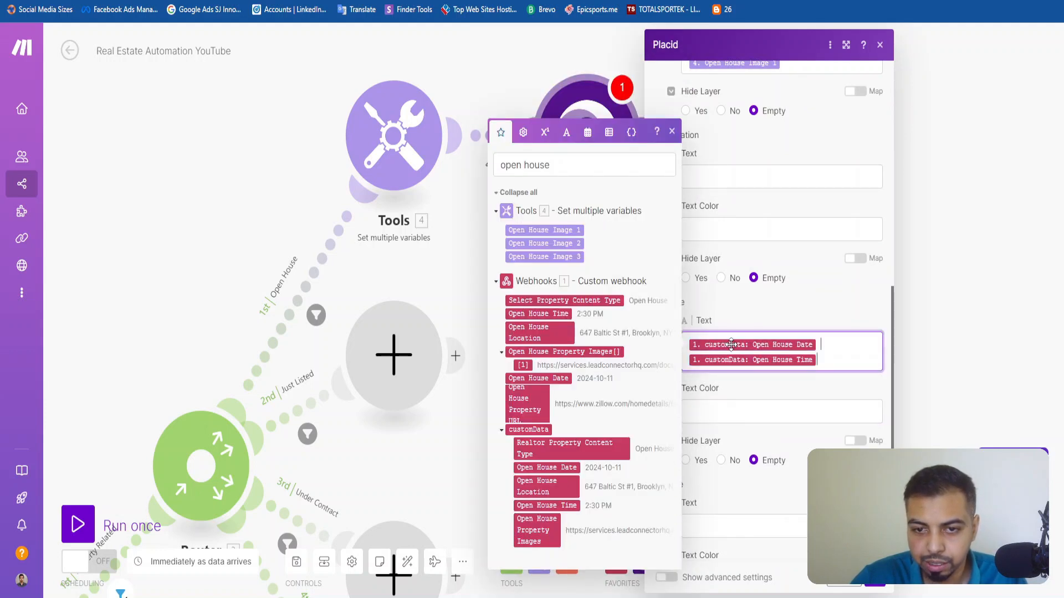
Map customData Open House Location to the Location text and review the Date and Title fields.
click(750, 181)
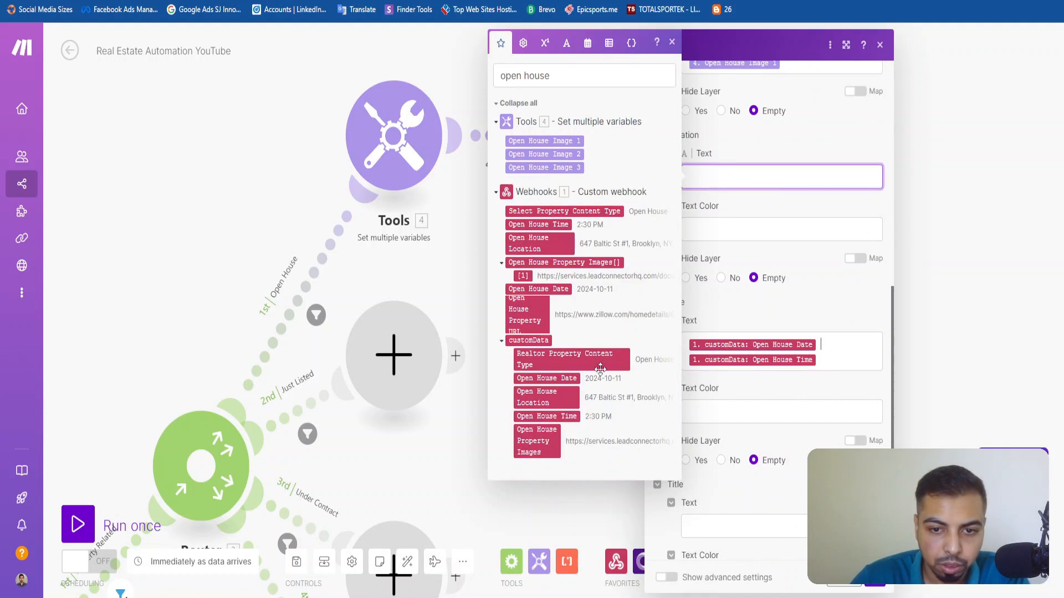
click(537, 397)
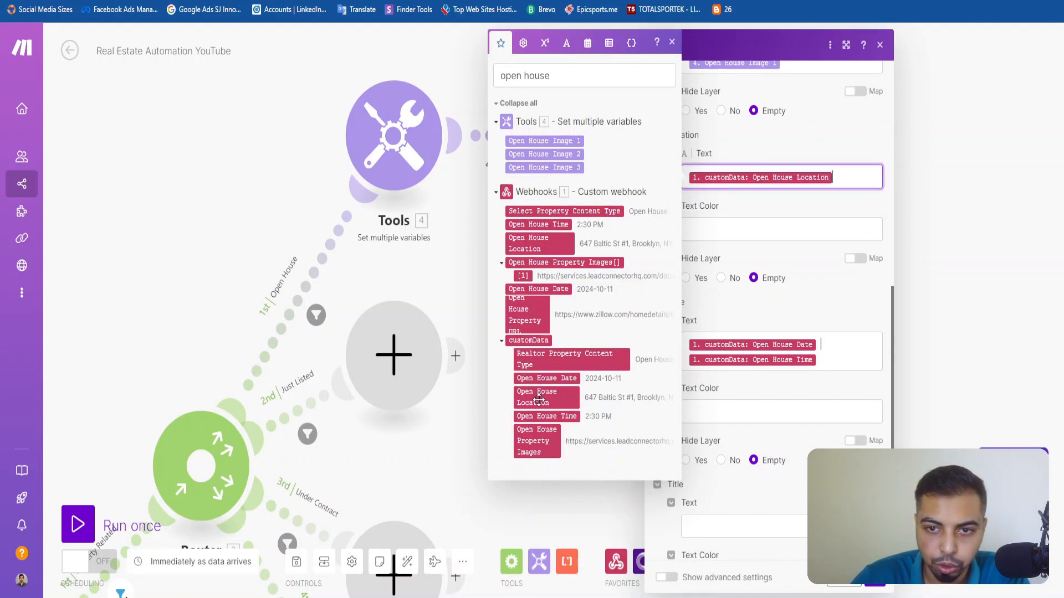
click(791, 196)
scroll(732, 327, down, 2)
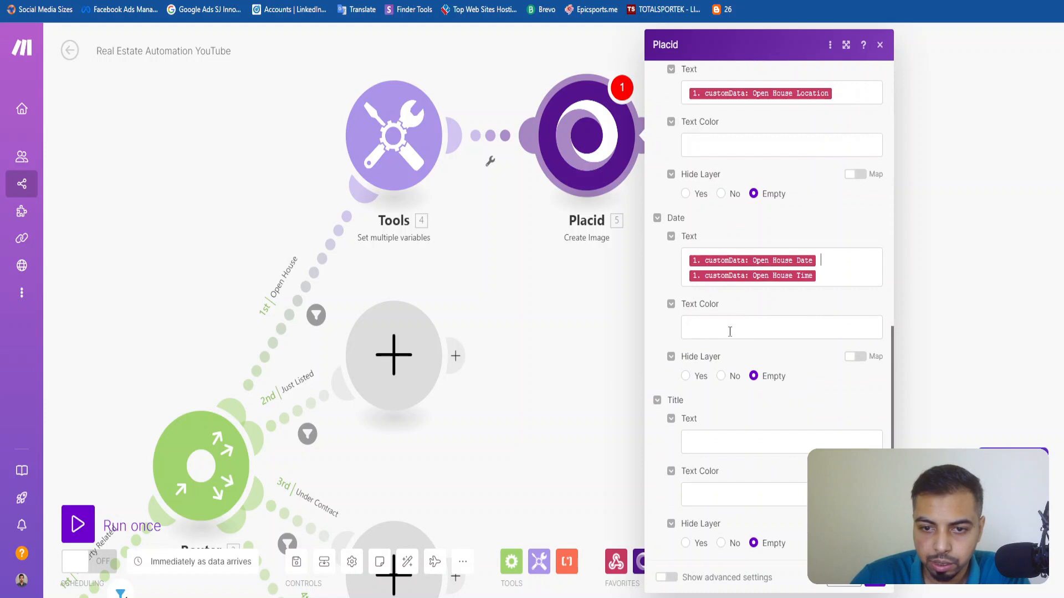
scroll(721, 437, up, 10)
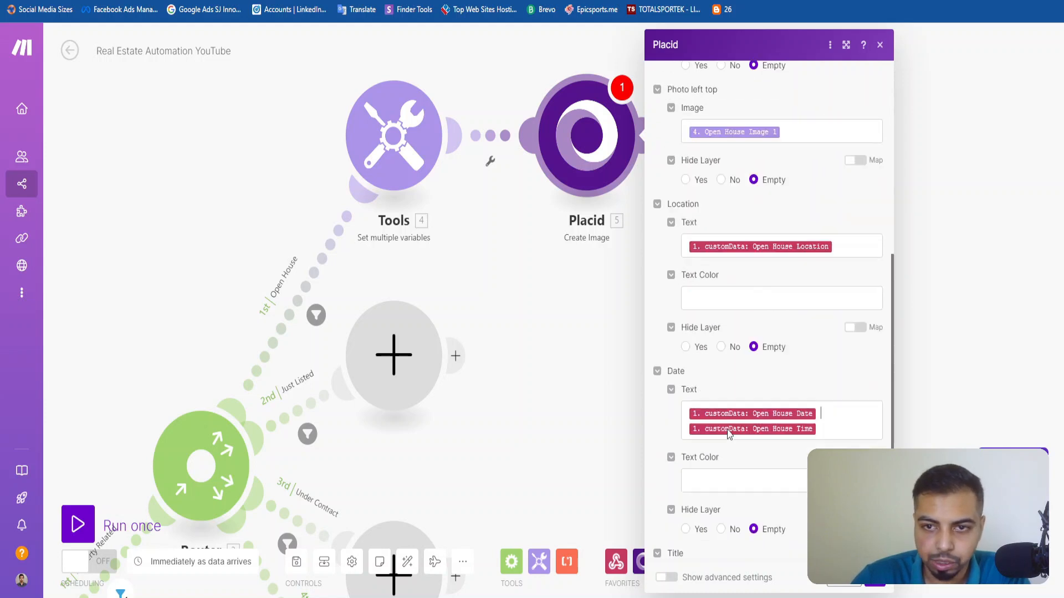
scroll(727, 429, down, 10)
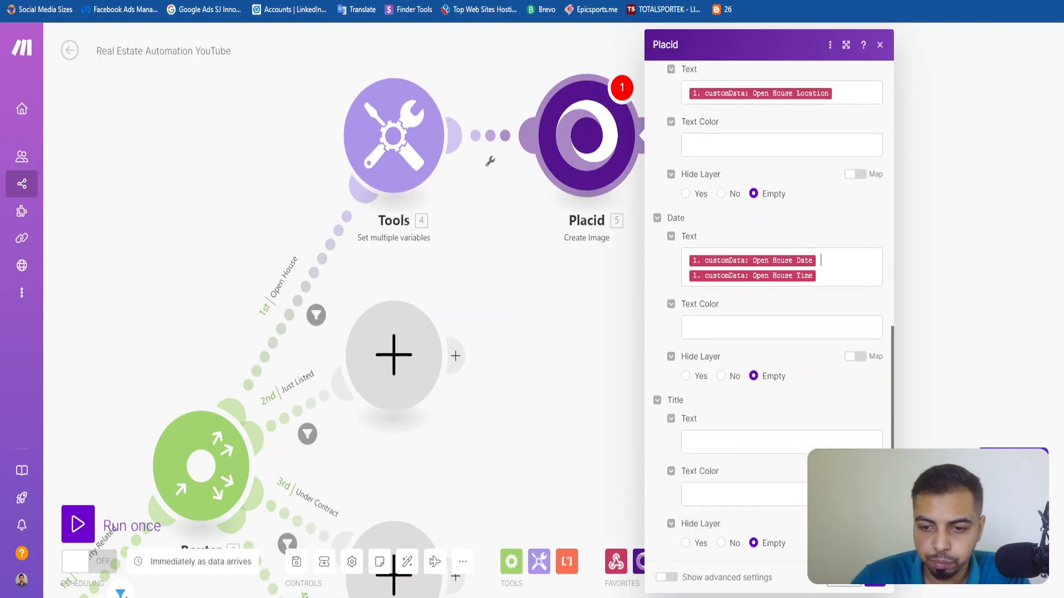
Save the Placid module's settings and open the test run for this module only.
click(875, 578)
mouse_move(677, 298)
mouse_down()
mouse_move(893, 124)
mouse_move(953, 14)
mouse_move(683, 311)
mouse_up()
right_click(630, 145)
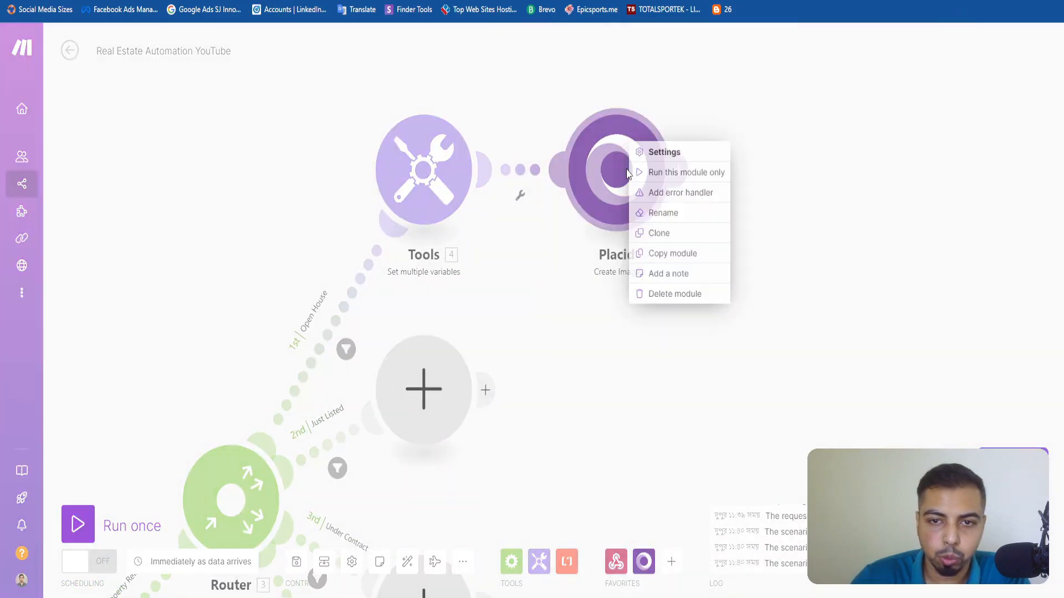
click(679, 174)
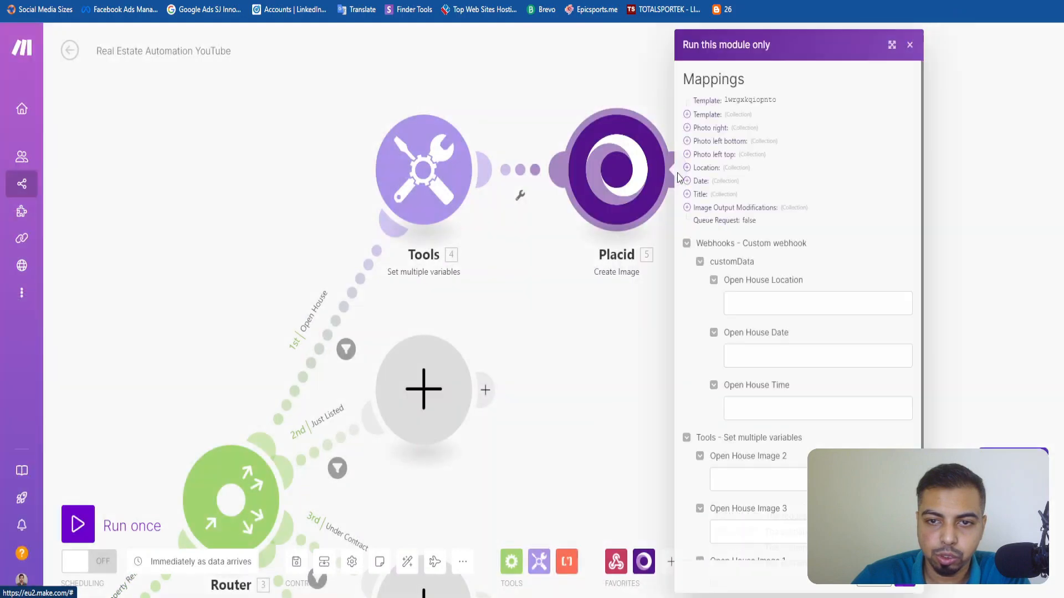
Fill the Open House Location test value with the property address from the clipboard history.
click(801, 307)
scroll(801, 309, down, 1)
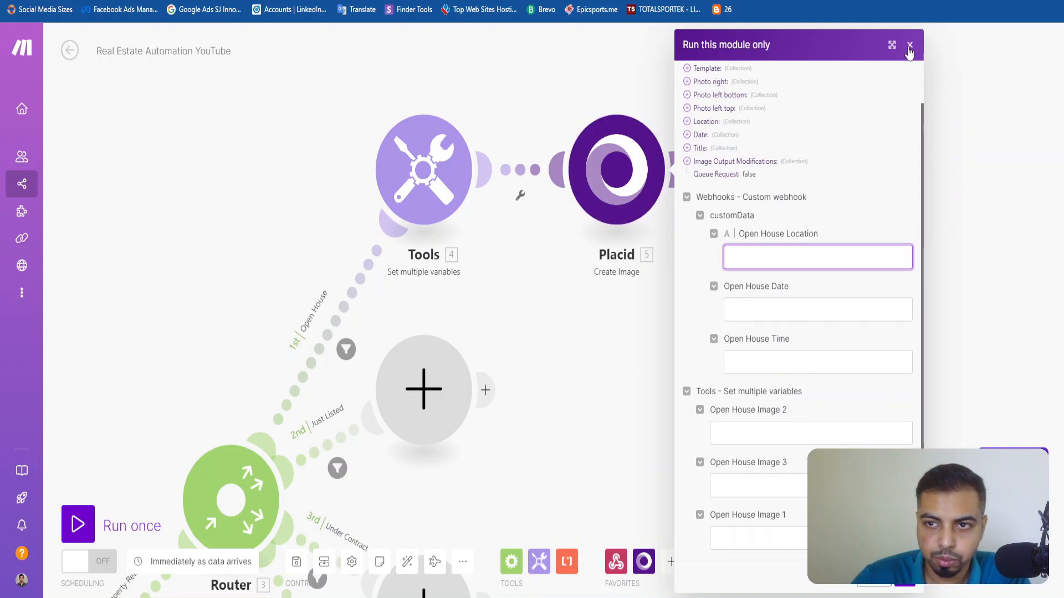
key(super+v)
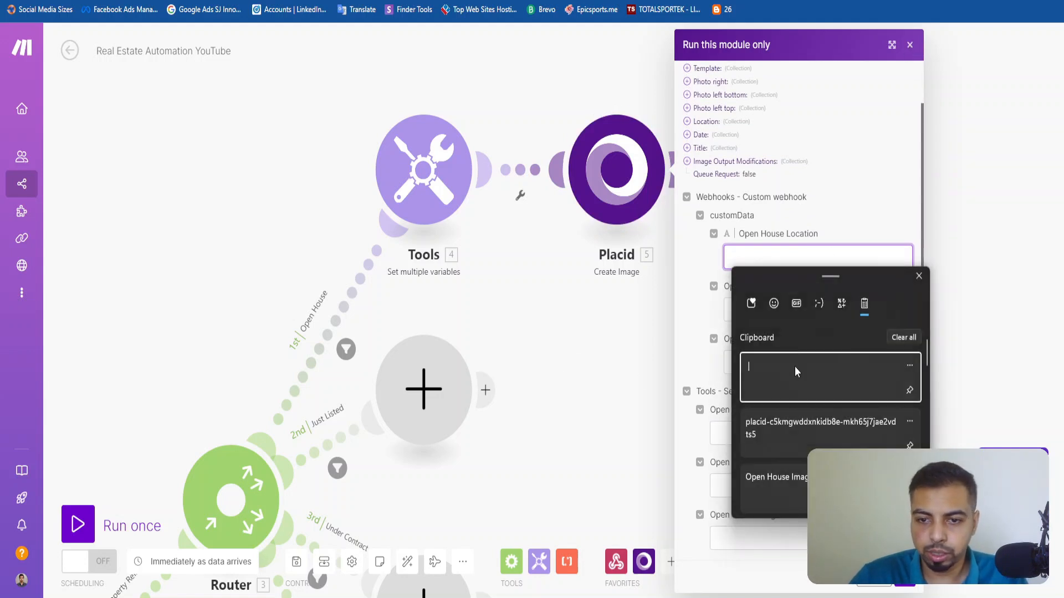
scroll(811, 413, down, 4)
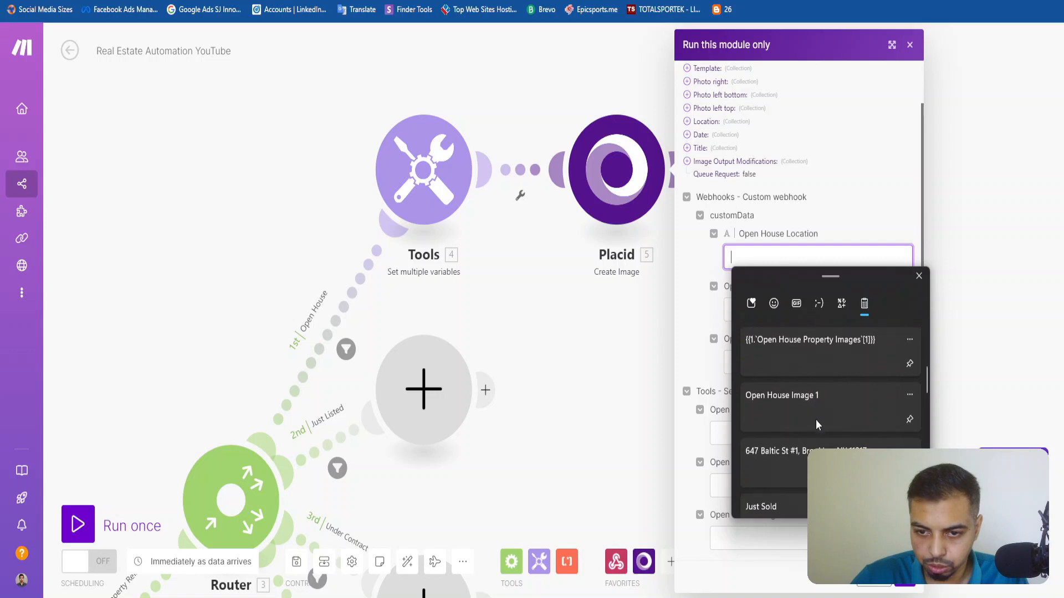
click(787, 470)
Set the Open House Date test value to 9th October 2024 and the Open House Time to 3:30 PM.
click(777, 316)
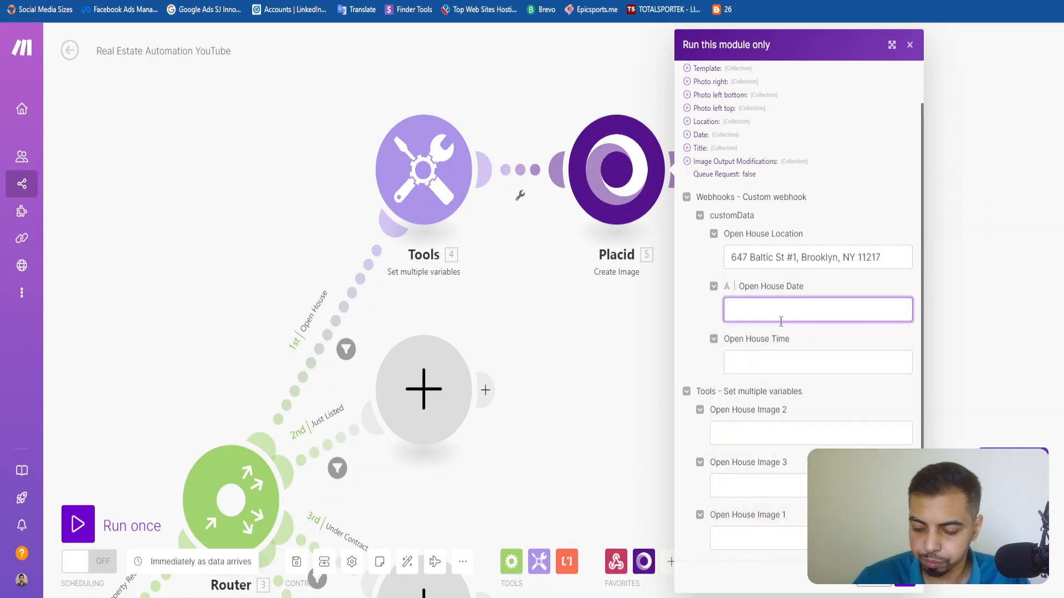
text(9th October 2024)
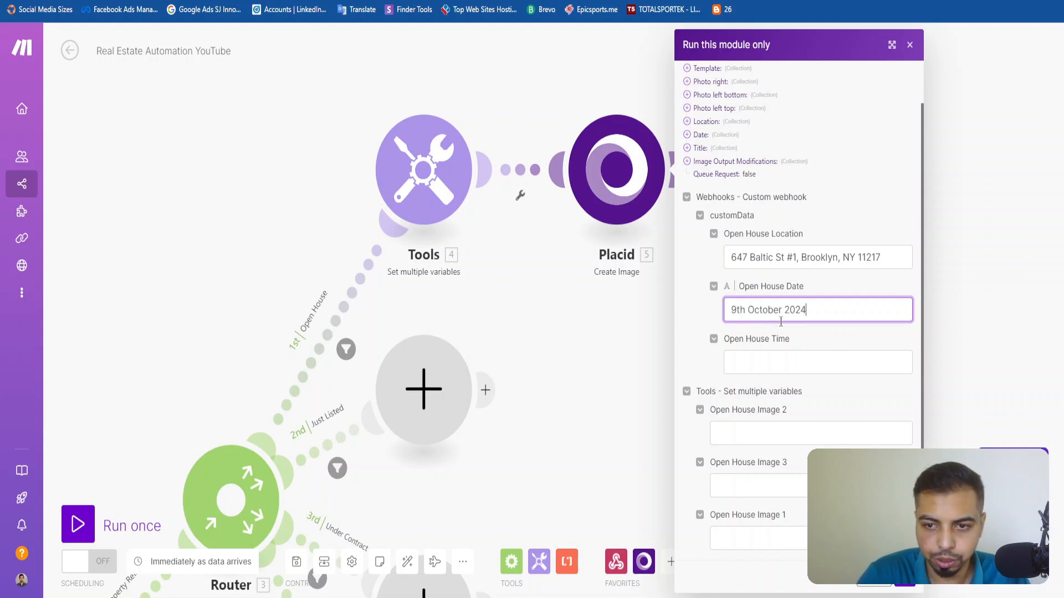
key(Tab)
text(3)
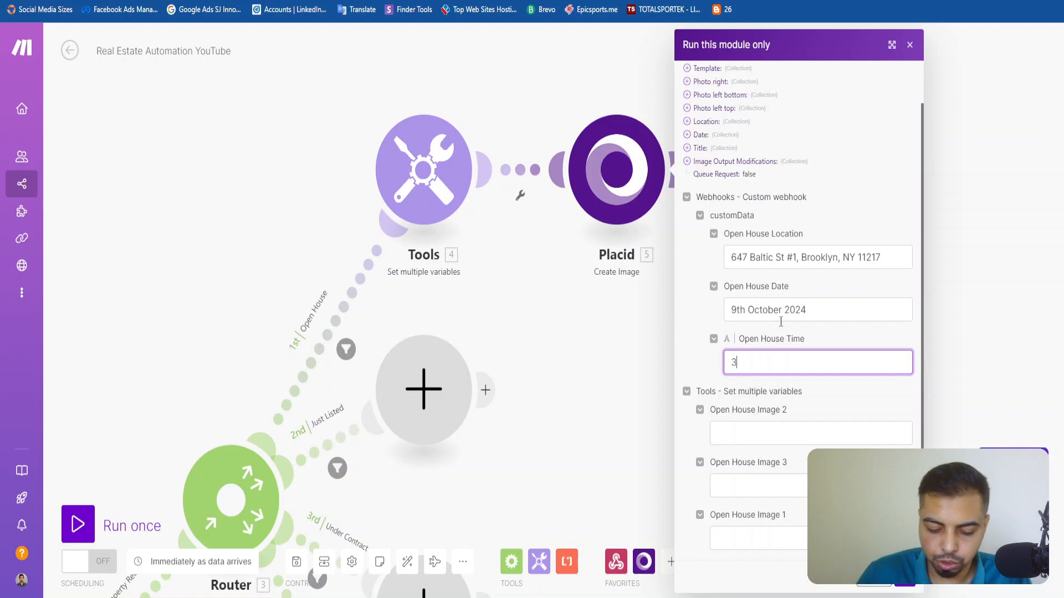
text(:30 PM)
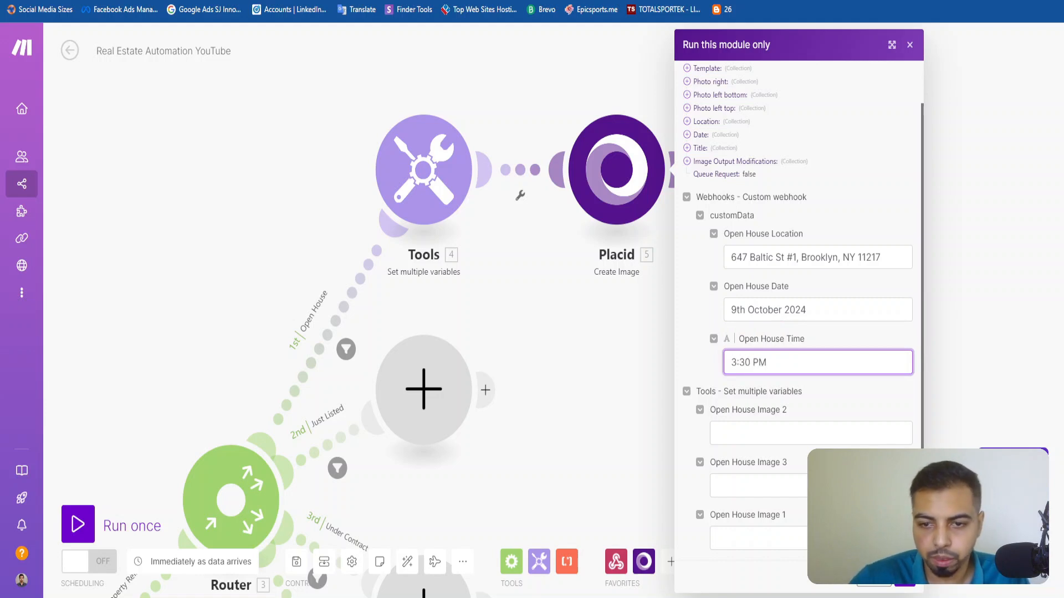
Examine how the Tools module defines the three Open House Image variables for the test run.
click(815, 426)
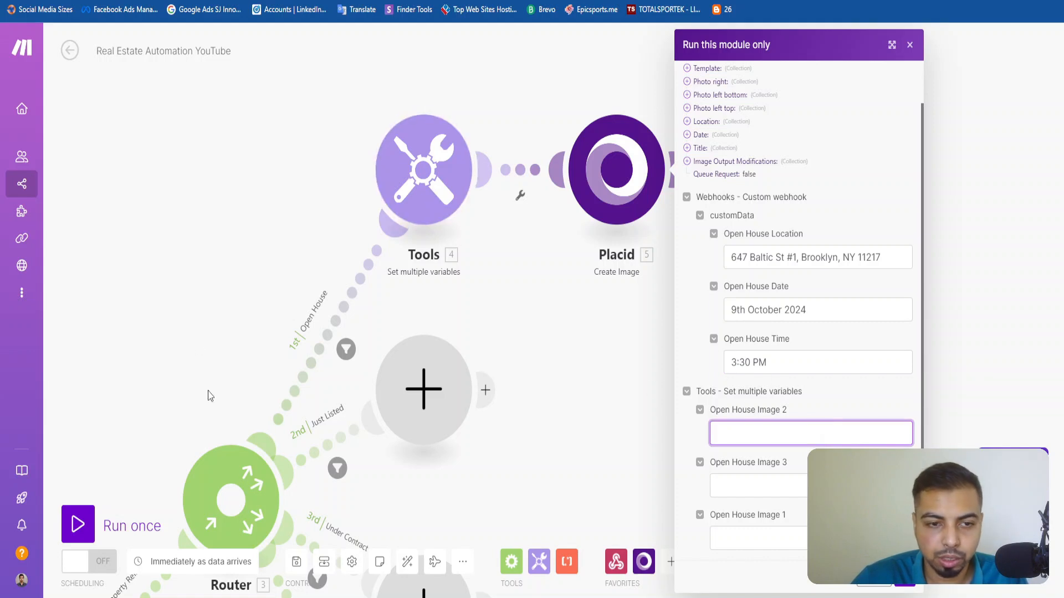
drag(194, 316, 205, 263)
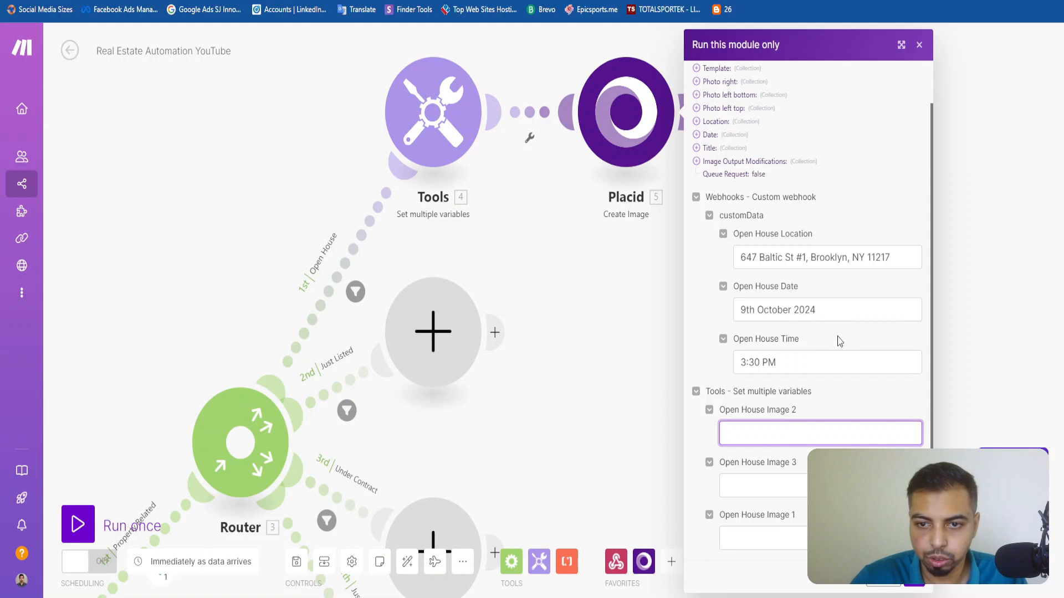
scroll(743, 194, up, 1)
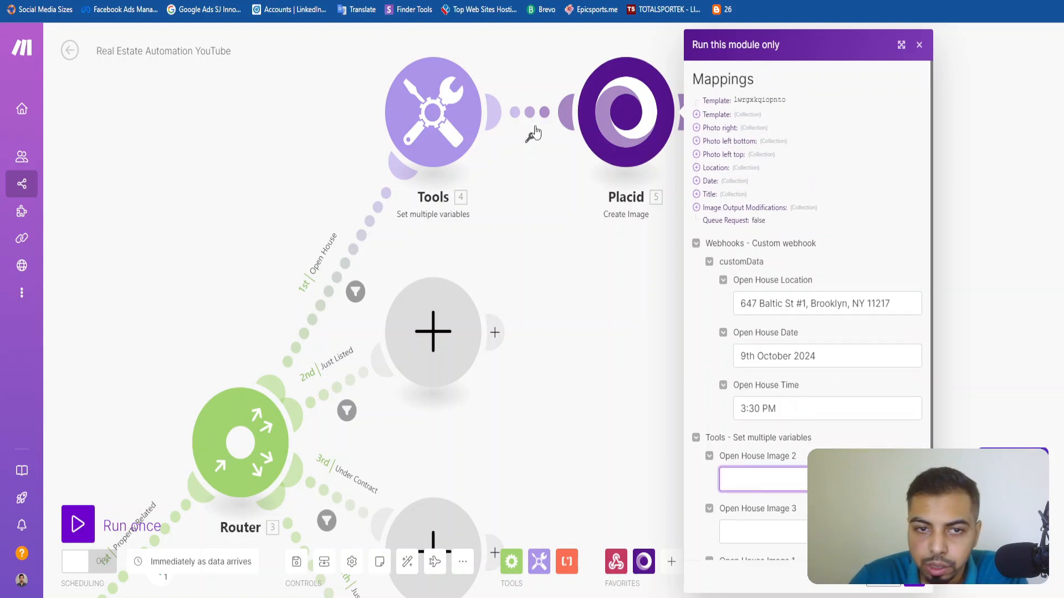
click(448, 135)
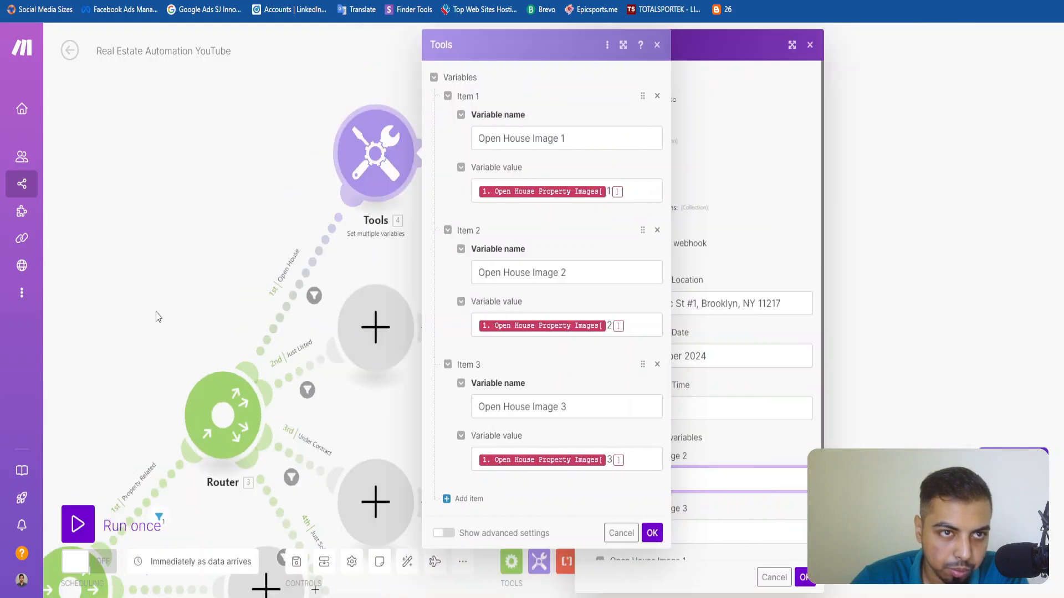
drag(154, 313, 364, 162)
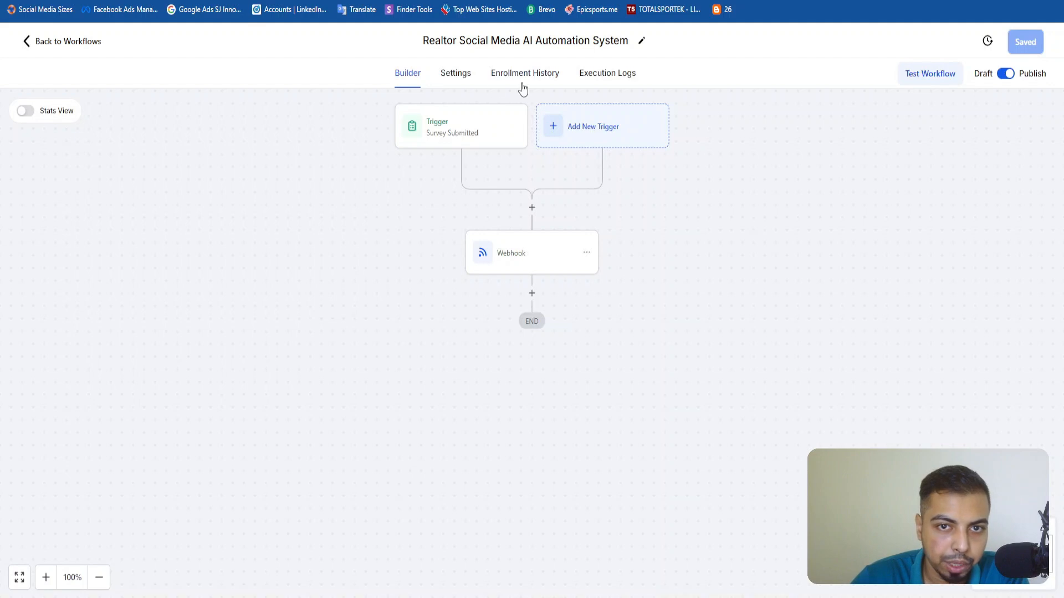
Switch to LeadsLift, leave the workflow builder and open the survey submissions.
click(47, 44)
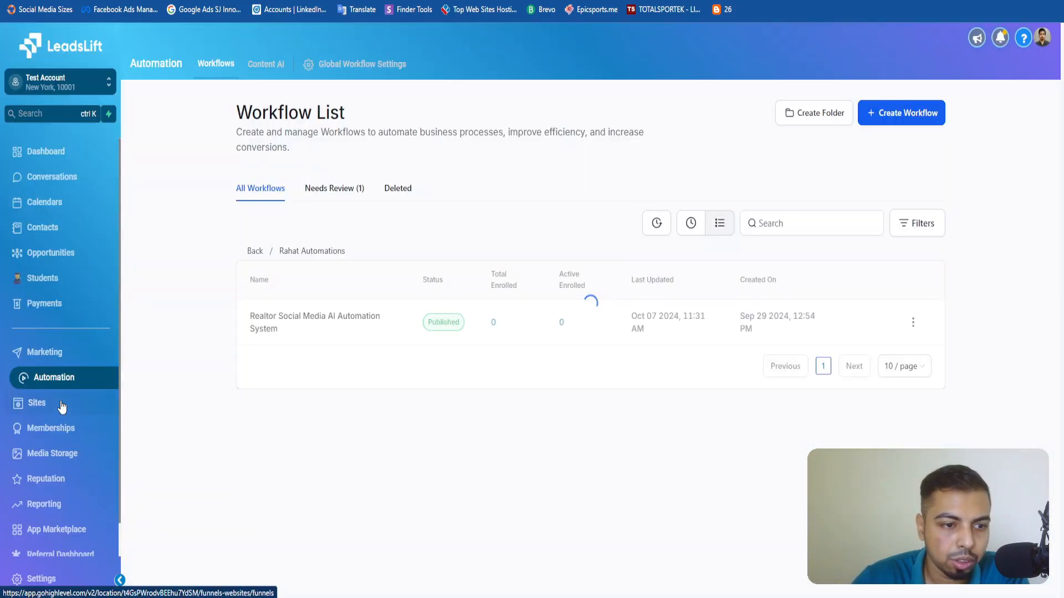
click(30, 403)
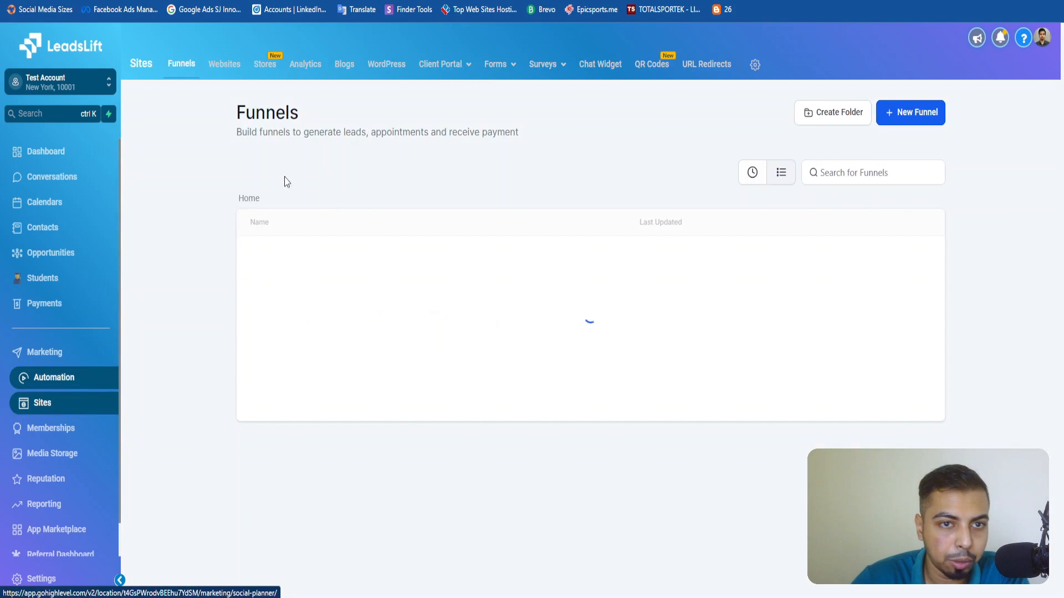
click(536, 67)
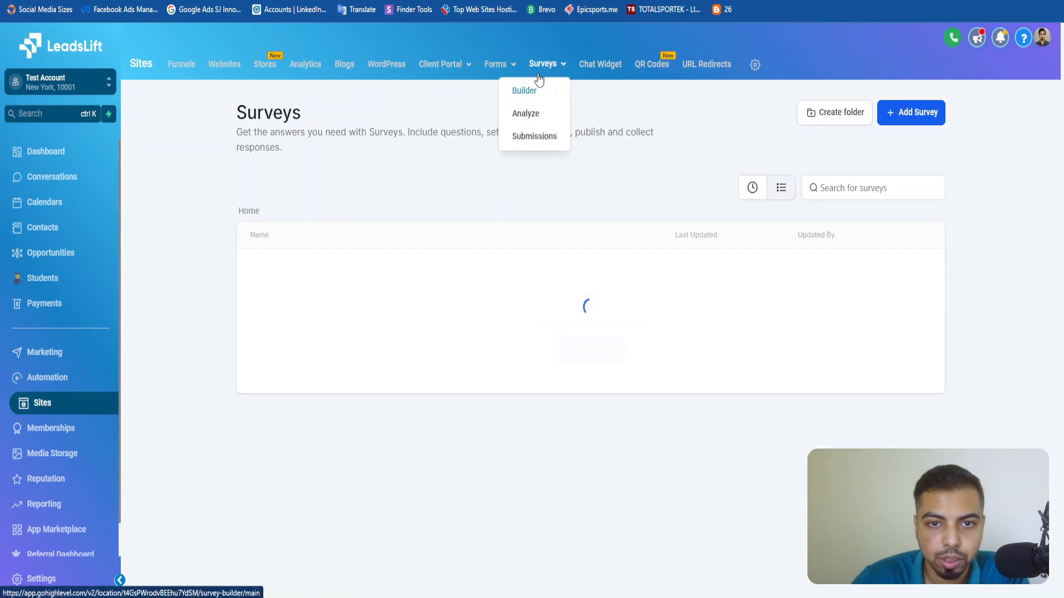
click(528, 138)
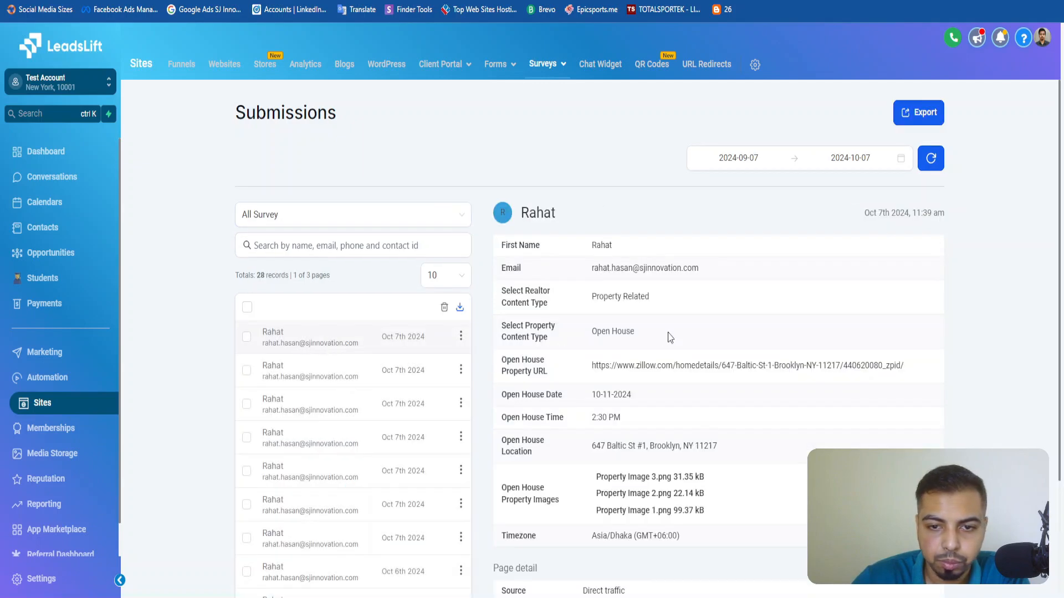
Open Property Image 3 from the latest Open House submission in a new tab, copy its URL and return to the submission.
scroll(671, 338, down, 8)
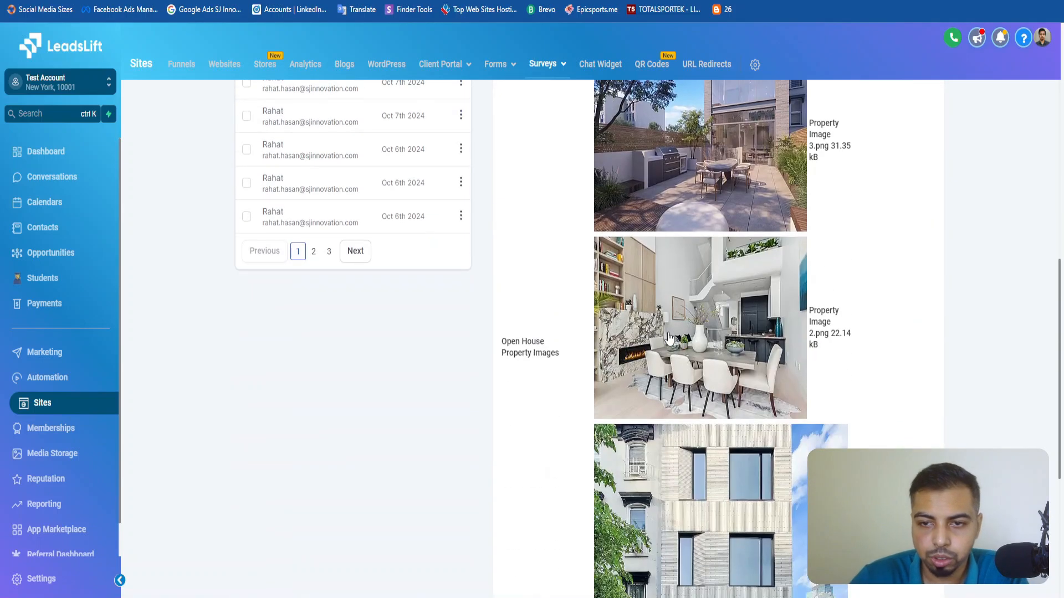
scroll(669, 338, up, 3)
right_click(721, 259)
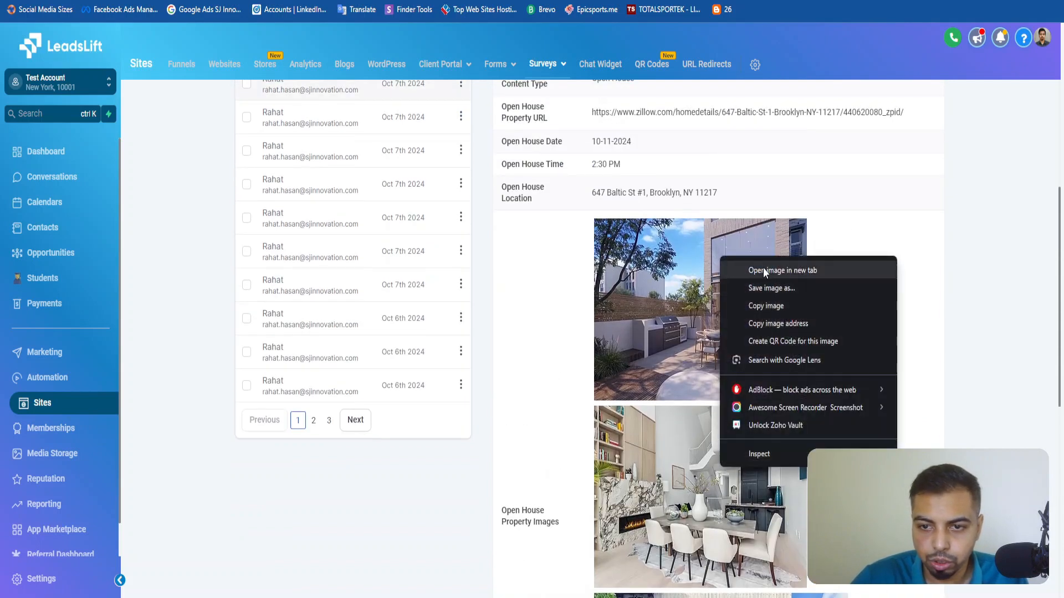
click(763, 270)
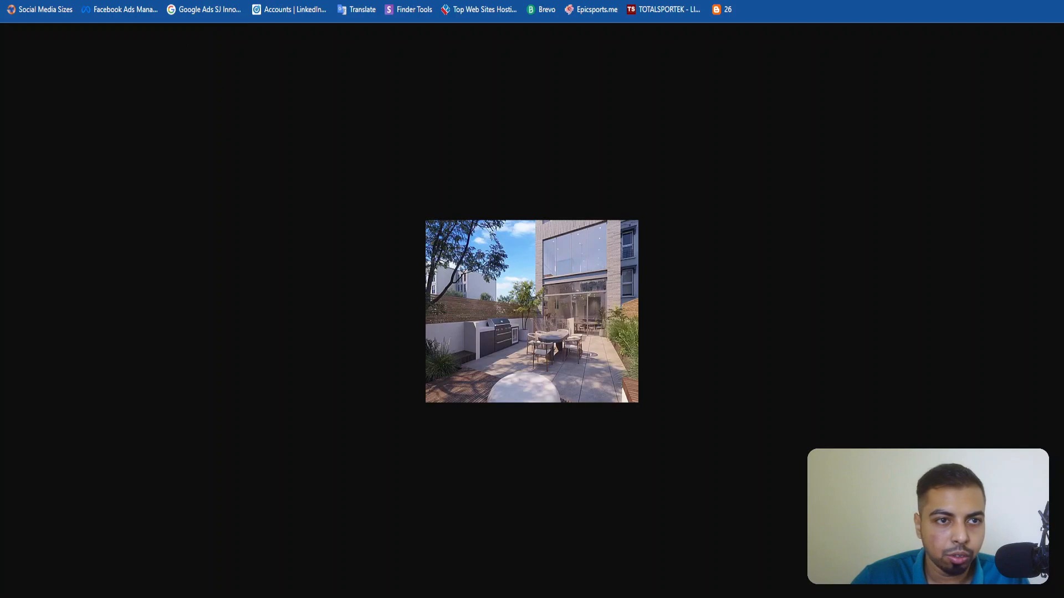
click(216, 1)
scroll(741, 379, down, 1)
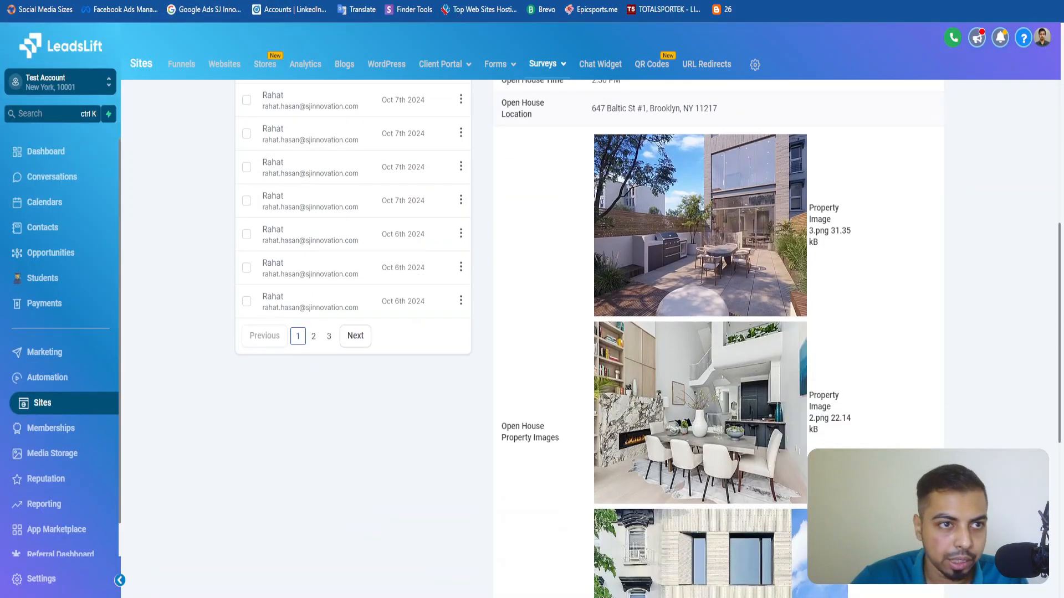
Return to Make, close the Tools settings and paste the copied image URL as the Open House Image 2 test value.
key(ctrl+Tab)
key(ctrl+Tab)
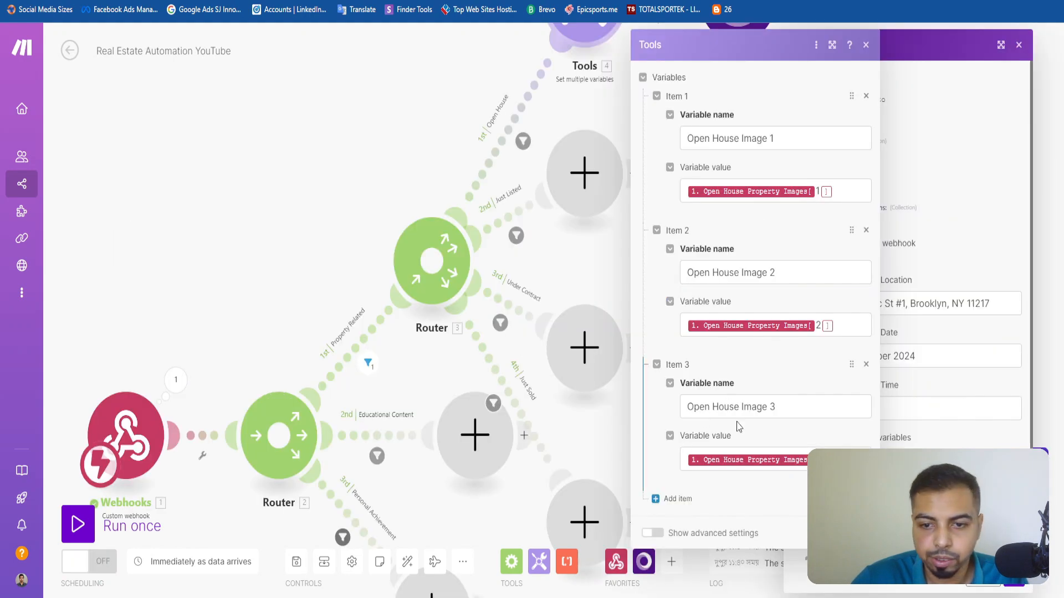
click(866, 45)
scroll(913, 311, down, 1)
click(887, 437)
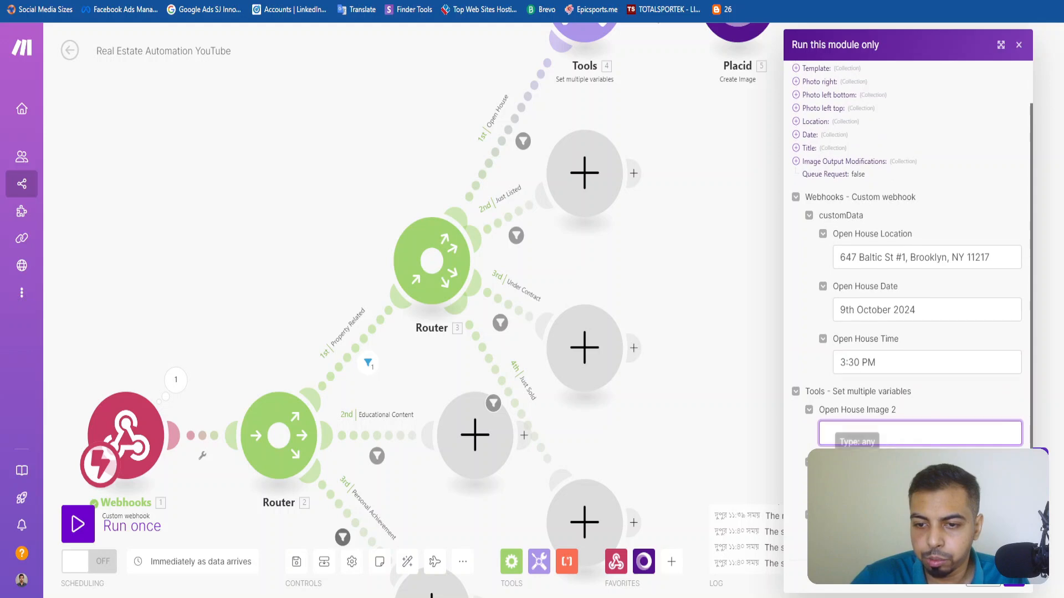
key(ctrl+v)
key(Tab)
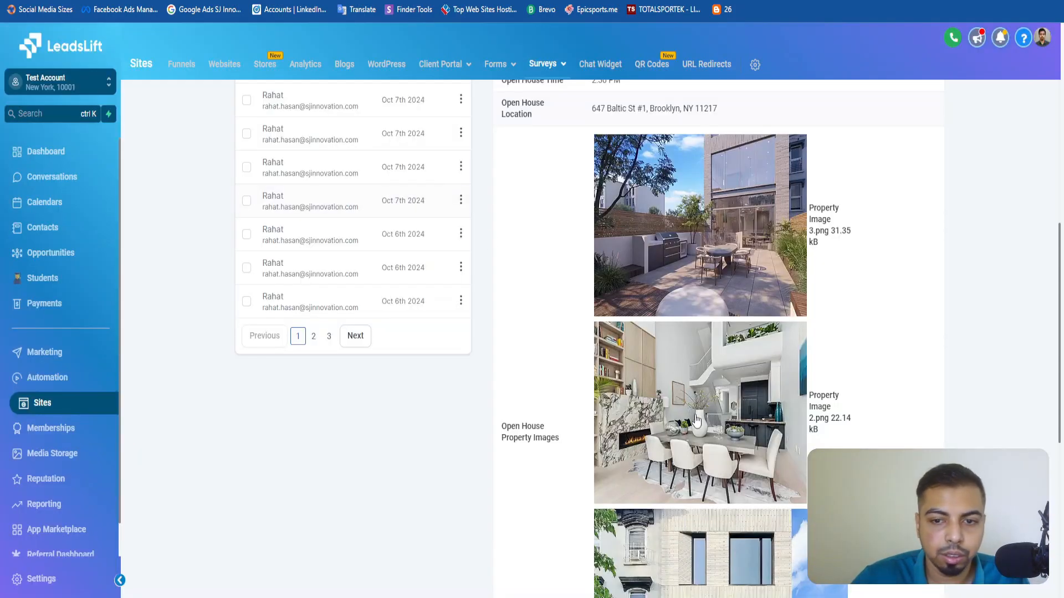
Open Property Image 2 and Property Image 1 from the LeadsLift submission in new tabs and copy their URLs.
right_click(697, 421)
click(757, 218)
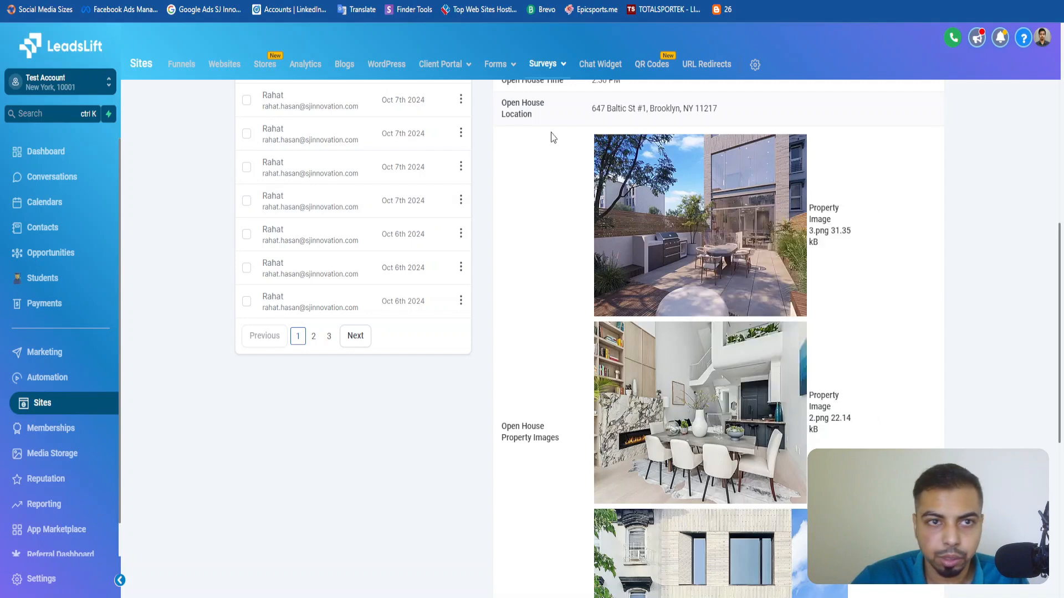
scroll(703, 427, down, 5)
right_click(700, 357)
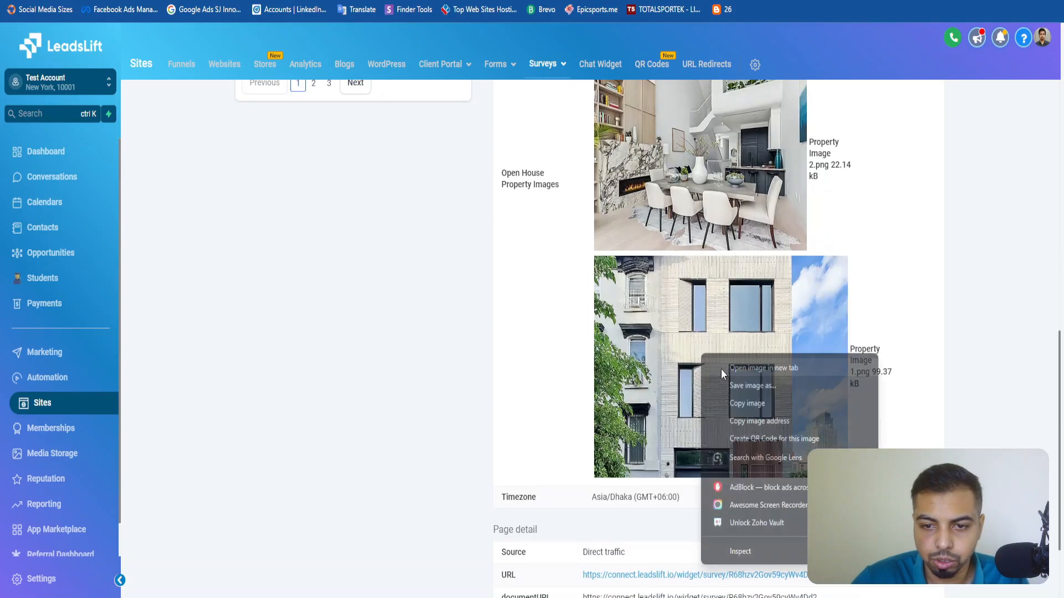
click(741, 368)
click(251, 1)
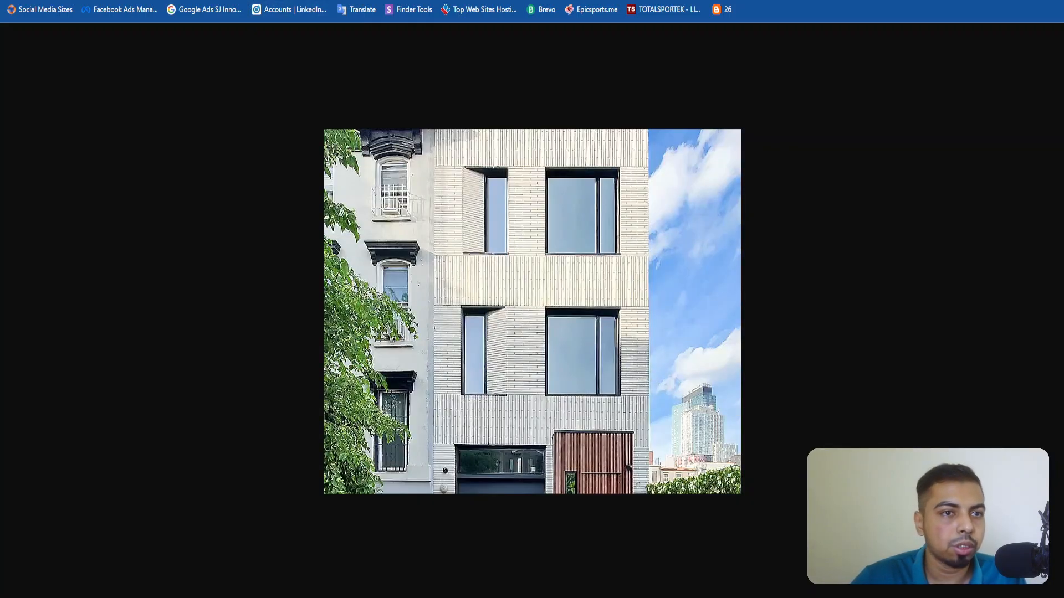
key(ctrl+Tab)
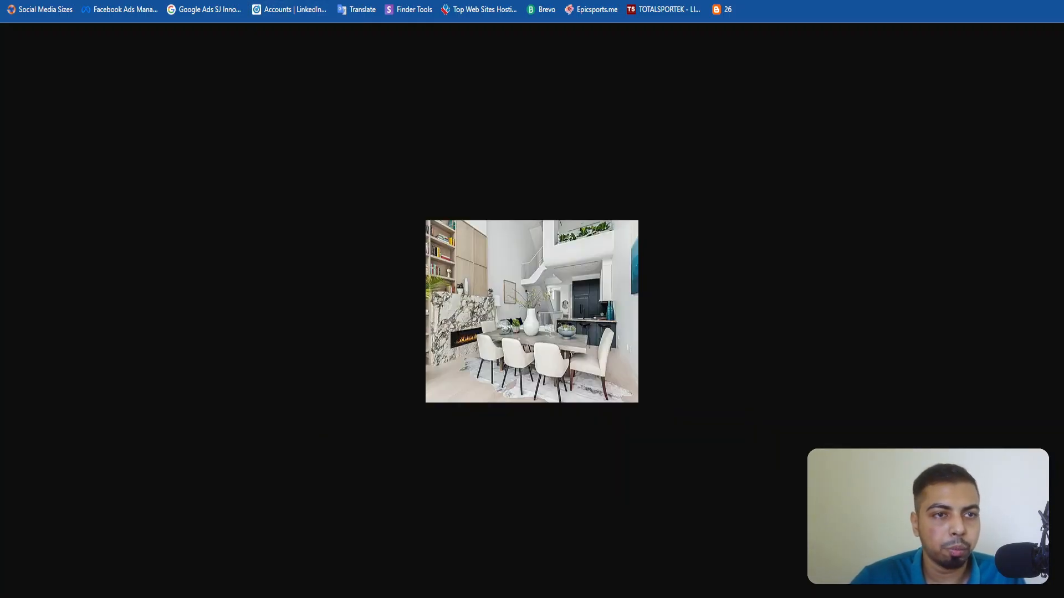
Return to Make and fill Open House Image 3 and Open House Image 1 with the two copied URLs from the clipboard history.
click(138, 1)
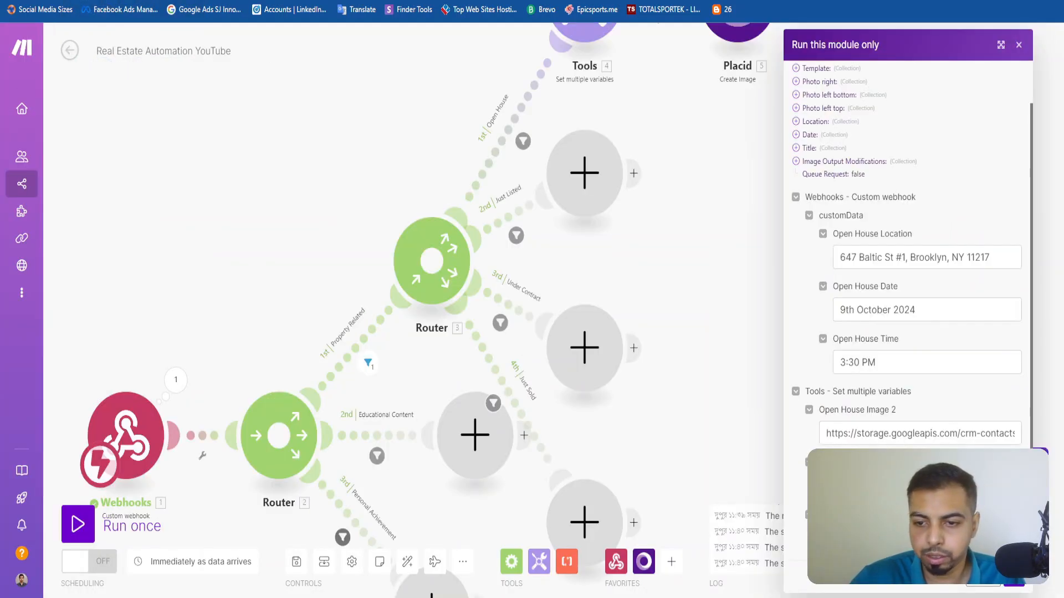
key(super+v)
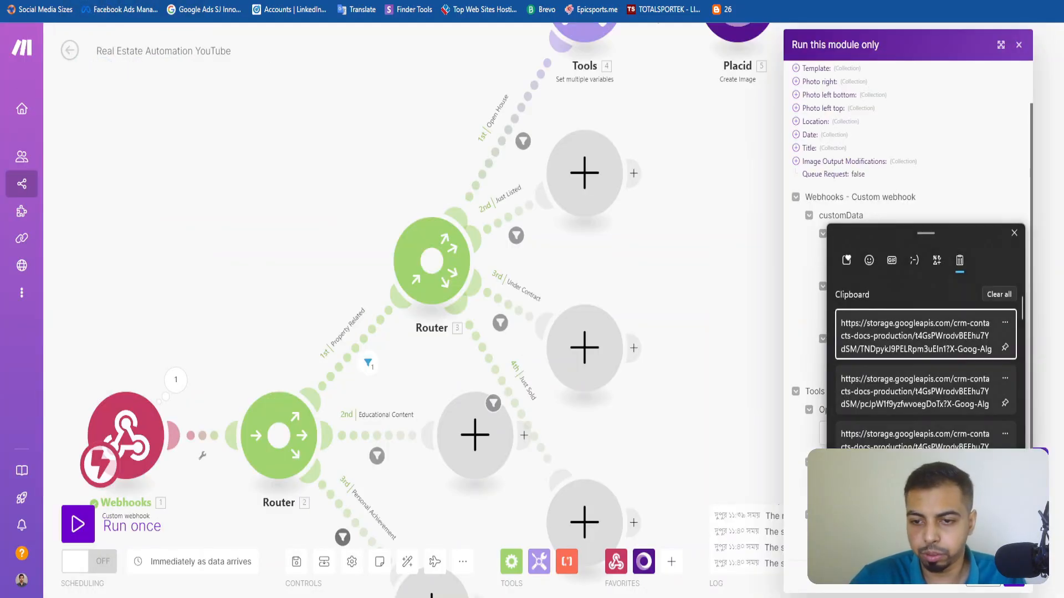
click(910, 397)
key(super+v)
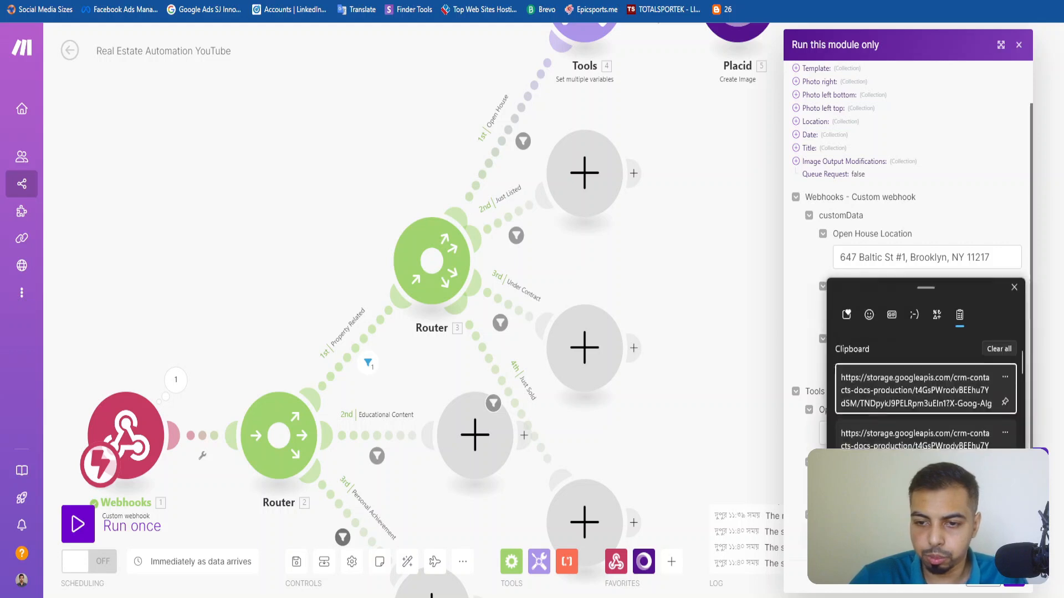
click(895, 395)
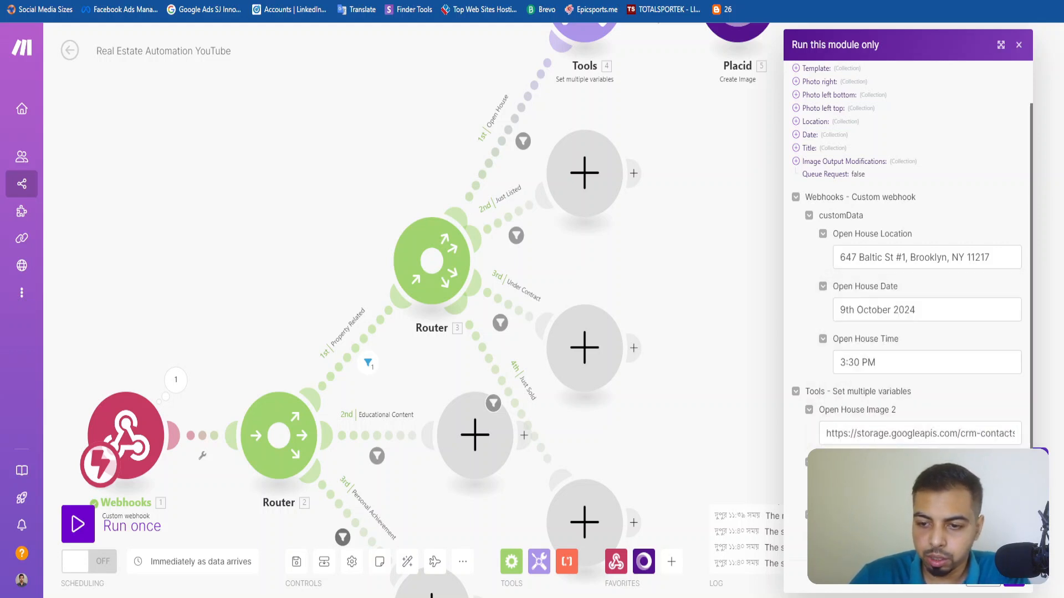
Run the Placid module with the test values and open the generated image from its output Image URL.
click(1021, 586)
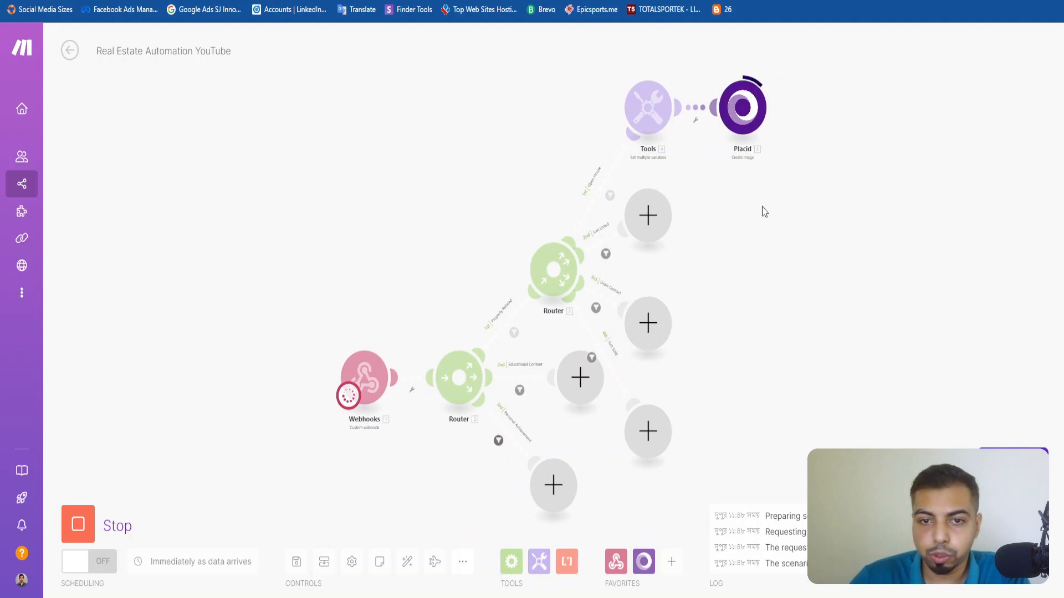
scroll(748, 205, up, 3)
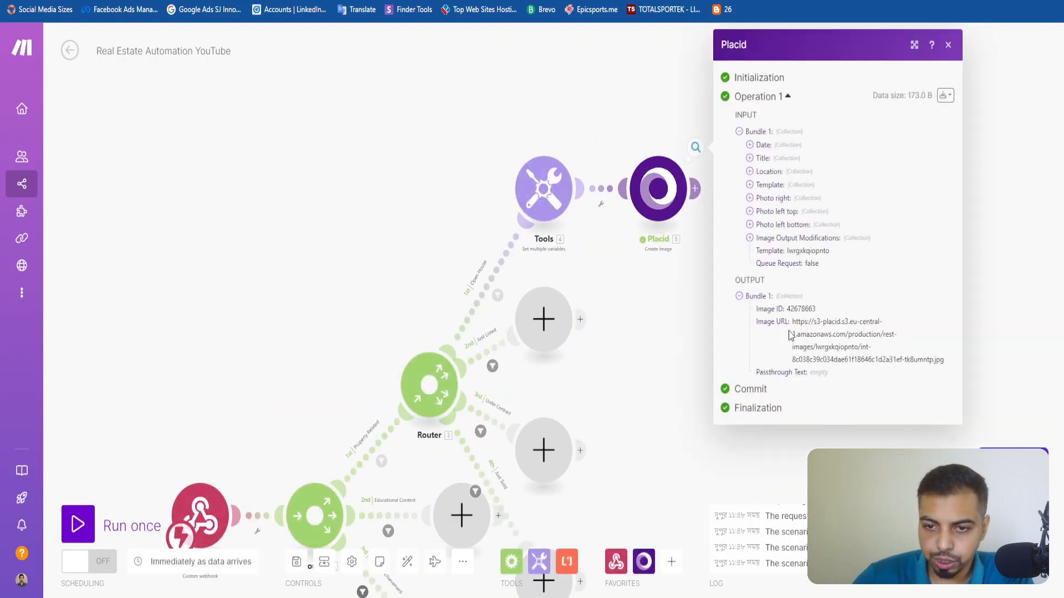
drag(792, 327, 949, 369)
right_click(838, 328)
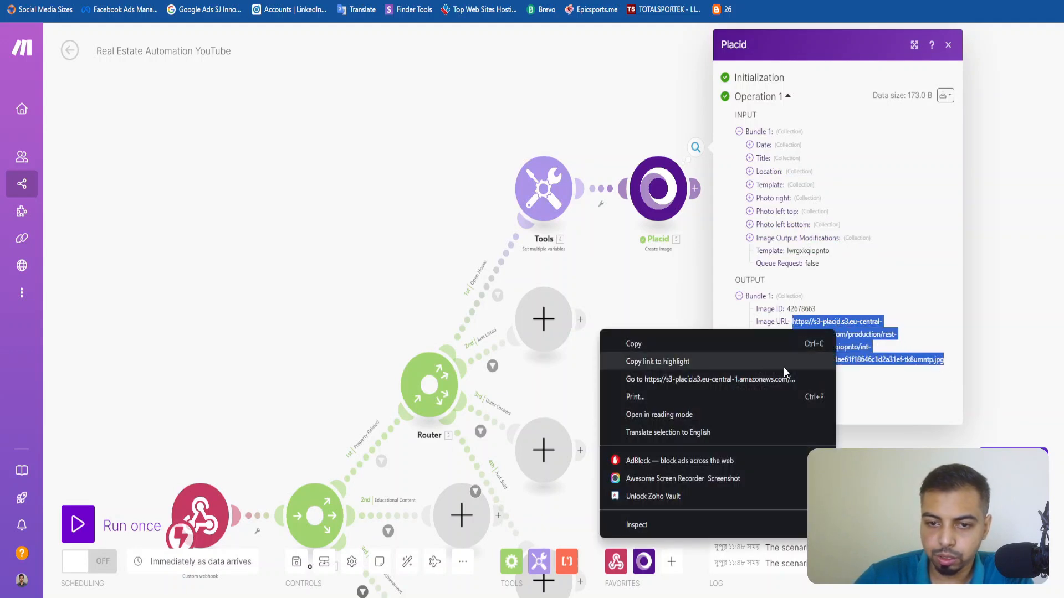
click(730, 380)
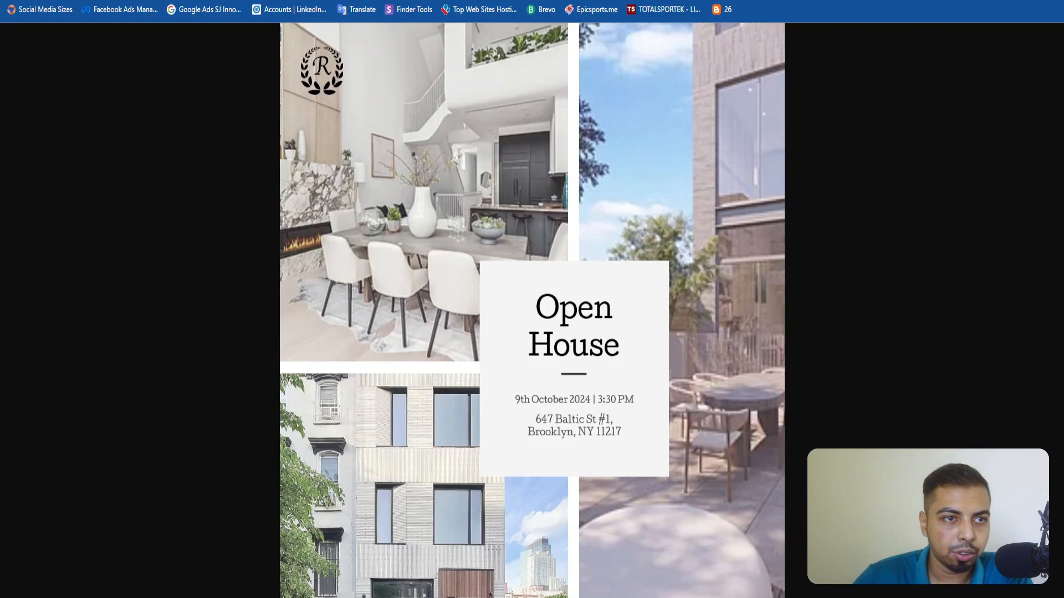
Return to Make, close the Placid output, and close the Tools settings in the Real Estate Social Media Automation reference scenario.
key(ctrl+shift+Tab)
click(948, 45)
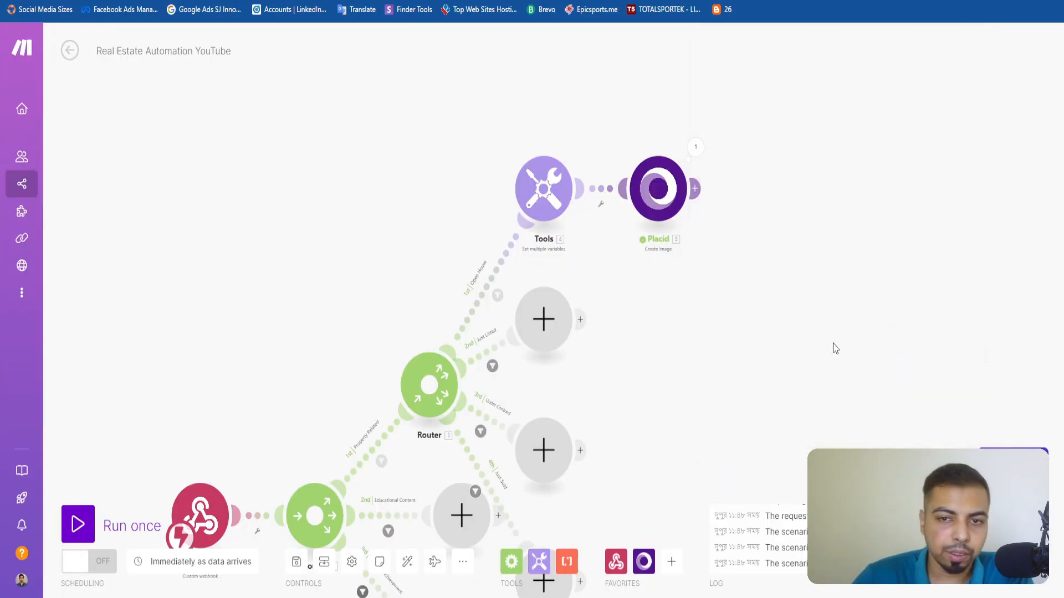
drag(730, 394, 559, 265)
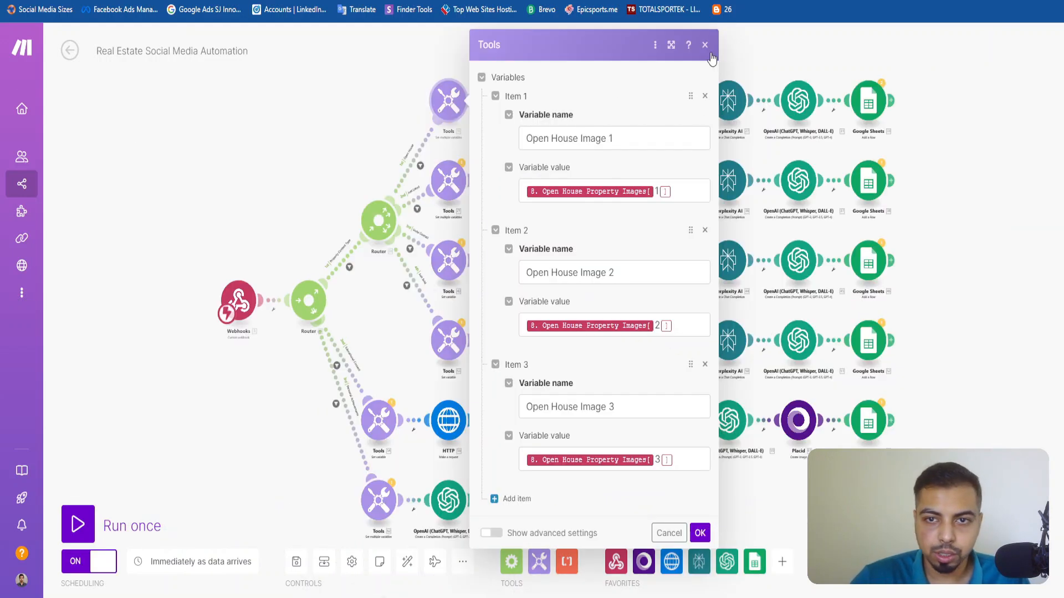
click(705, 44)
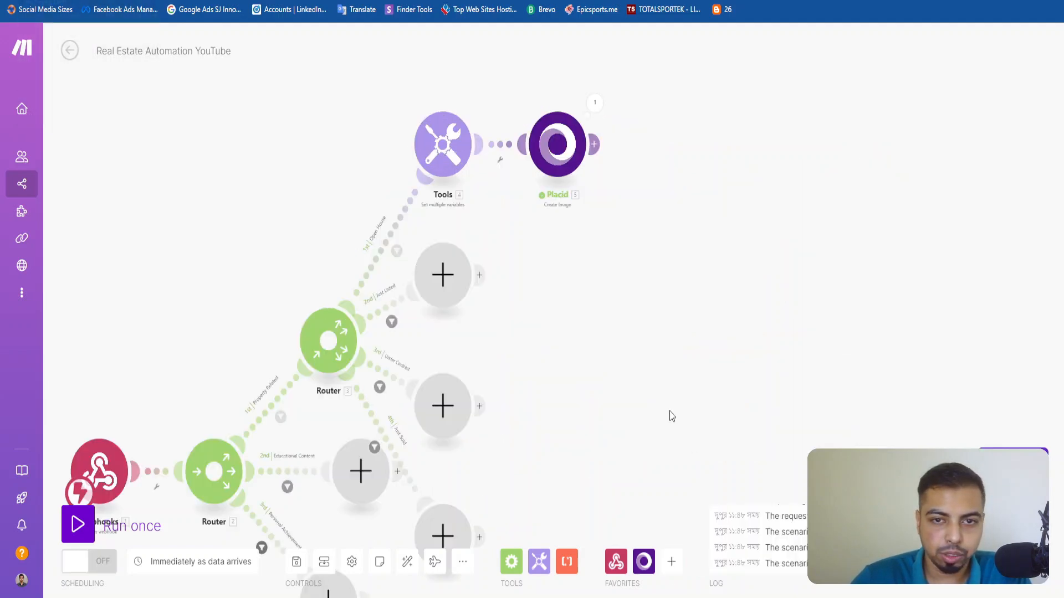
Add an empty module after the Placid module on the Open House route of Real Estate Automation YouTube.
scroll(670, 412, up, 1)
drag(572, 270, 492, 381)
click(501, 209)
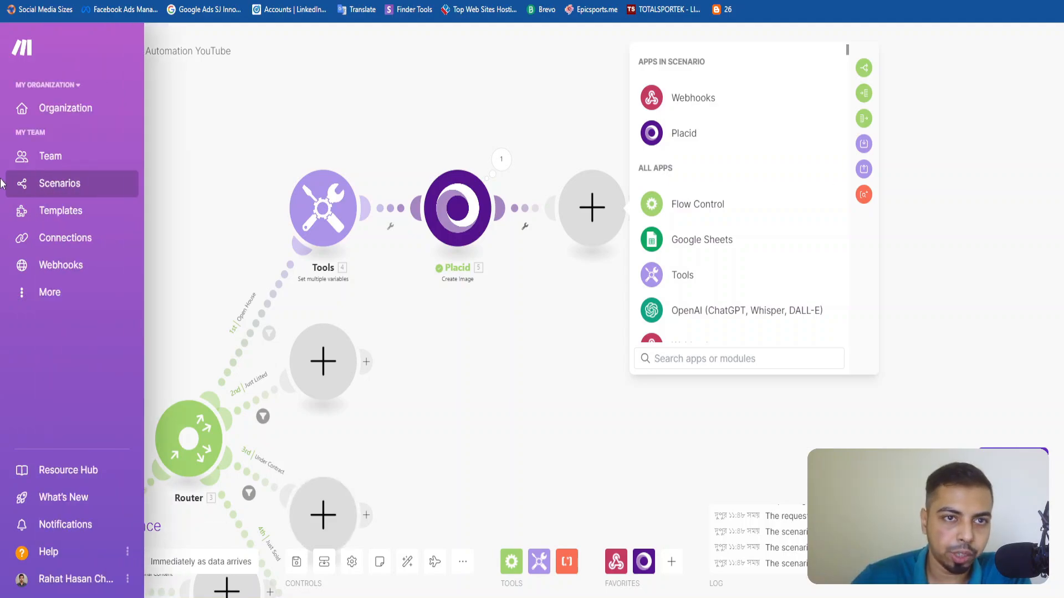
Review the property details on the Zillow listing page and return to the Make scenario.
click(366, 1)
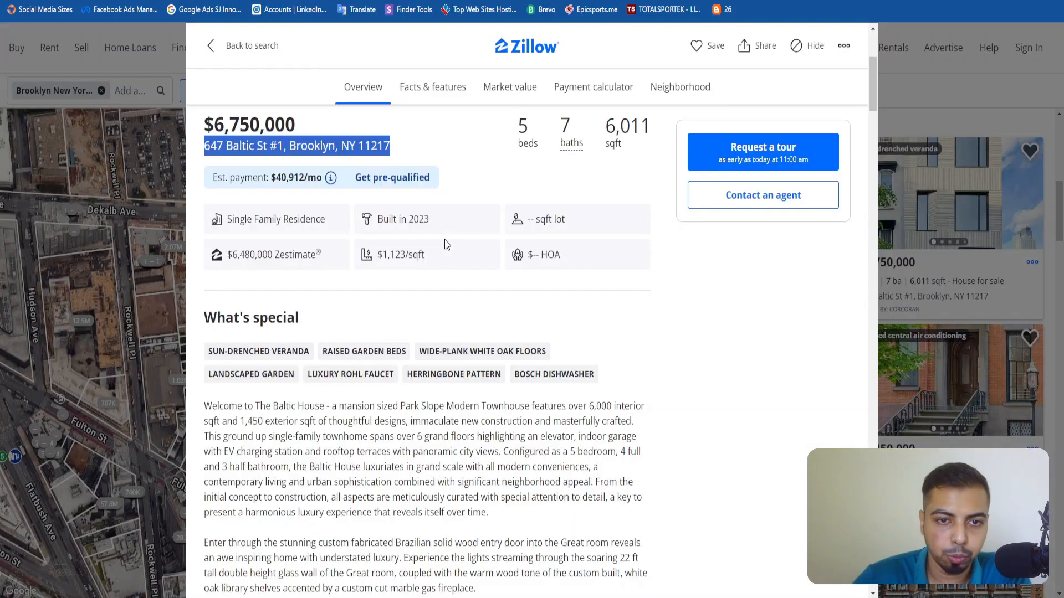
scroll(491, 314, down, 8)
scroll(489, 317, up, 12)
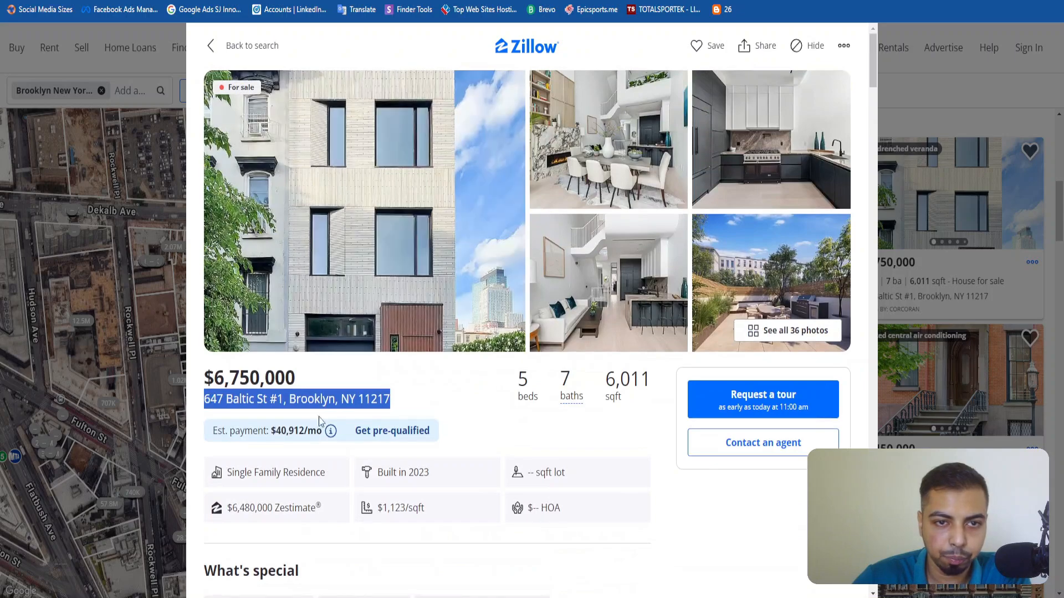
scroll(489, 317, down, 10)
scroll(420, 400, up, 10)
triple_click(417, 399)
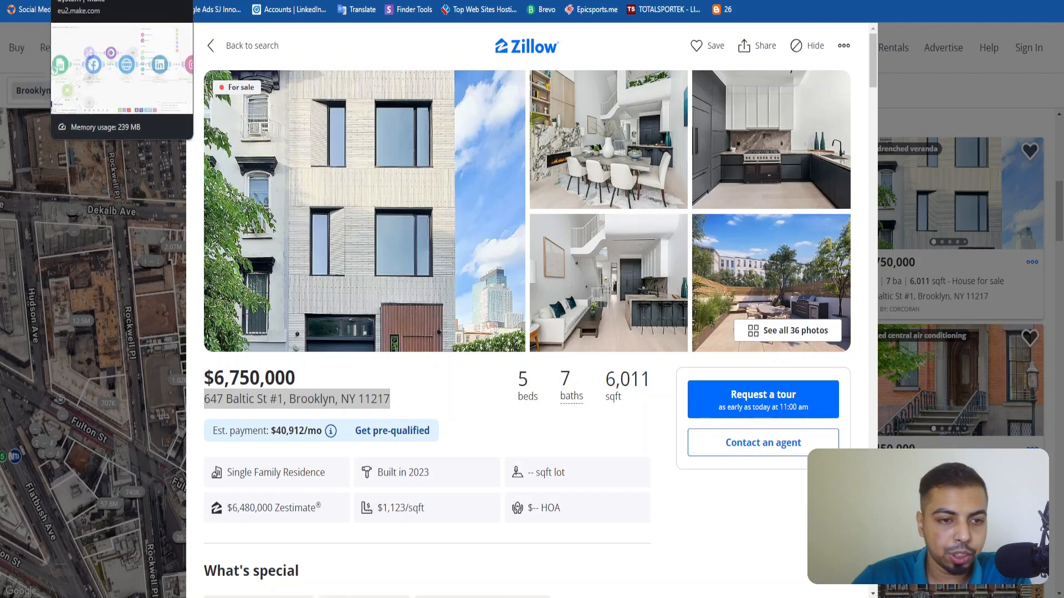
click(70, 1)
click(40, 1)
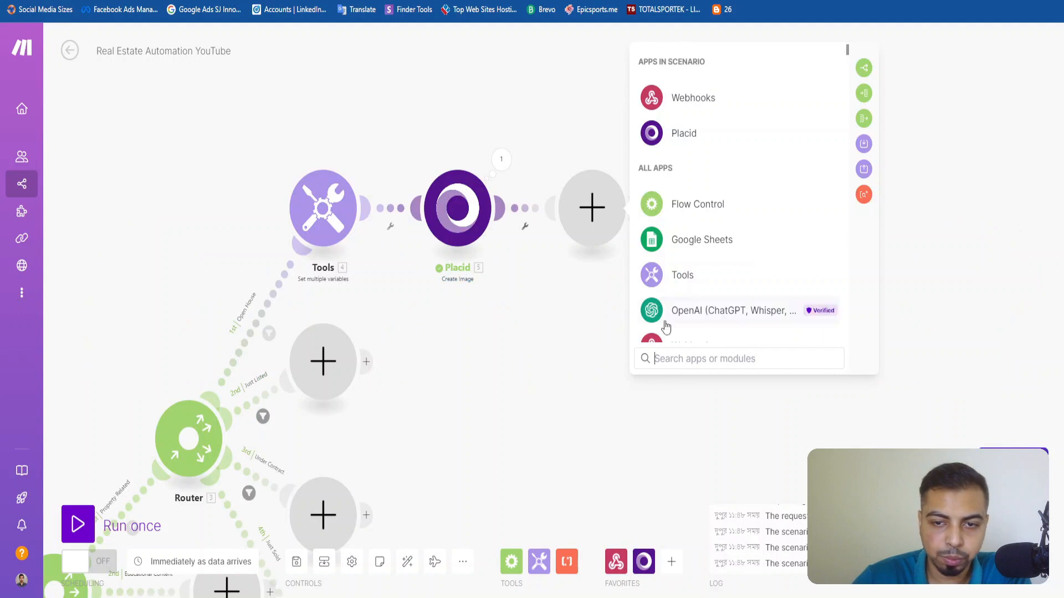
Search the apps for http and assign the HTTP Make a request module to the empty slot.
click(695, 352)
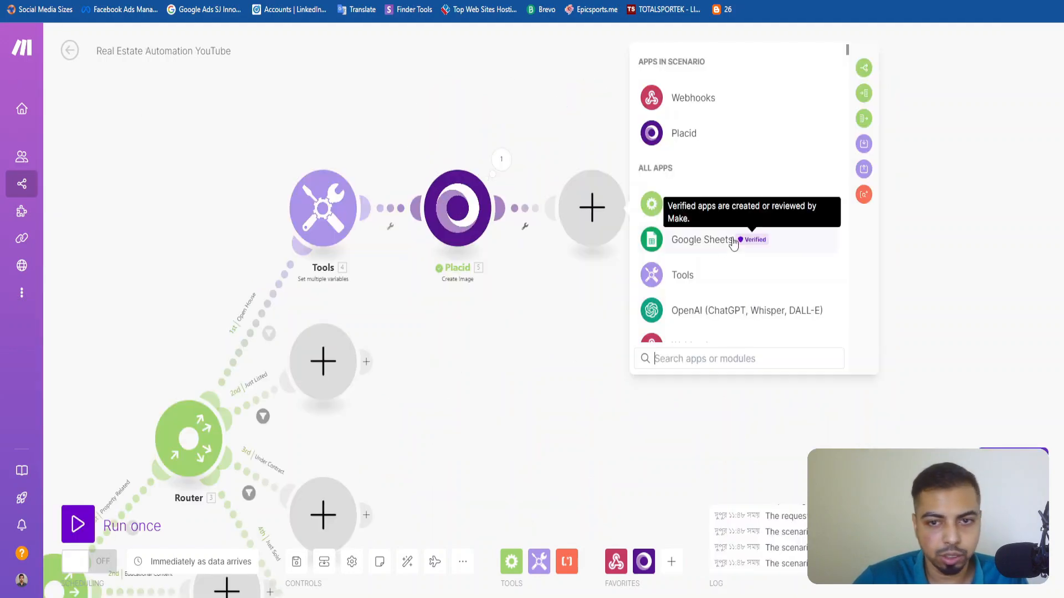
text(http)
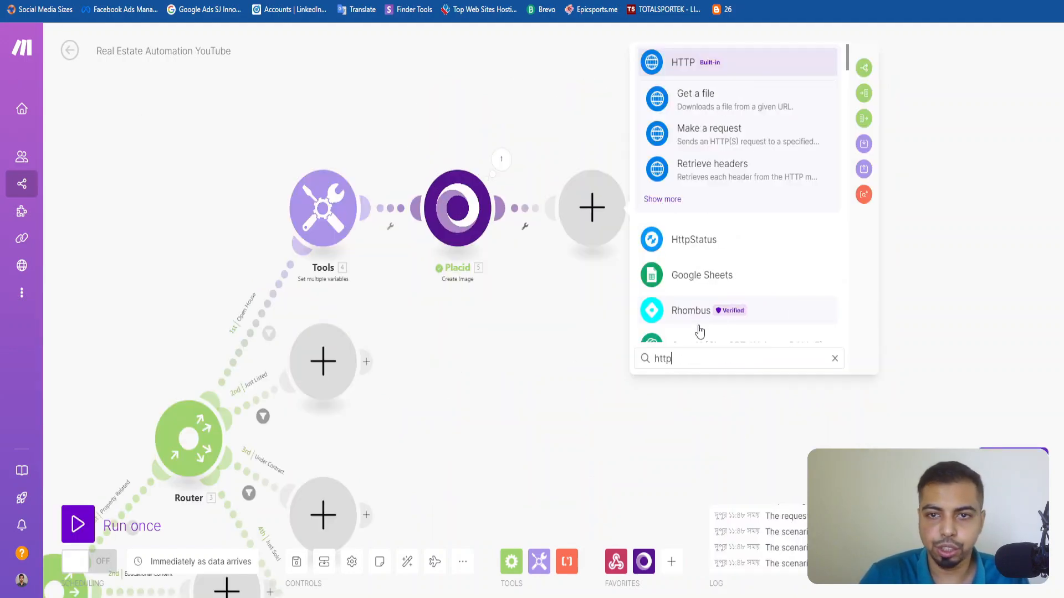
click(712, 135)
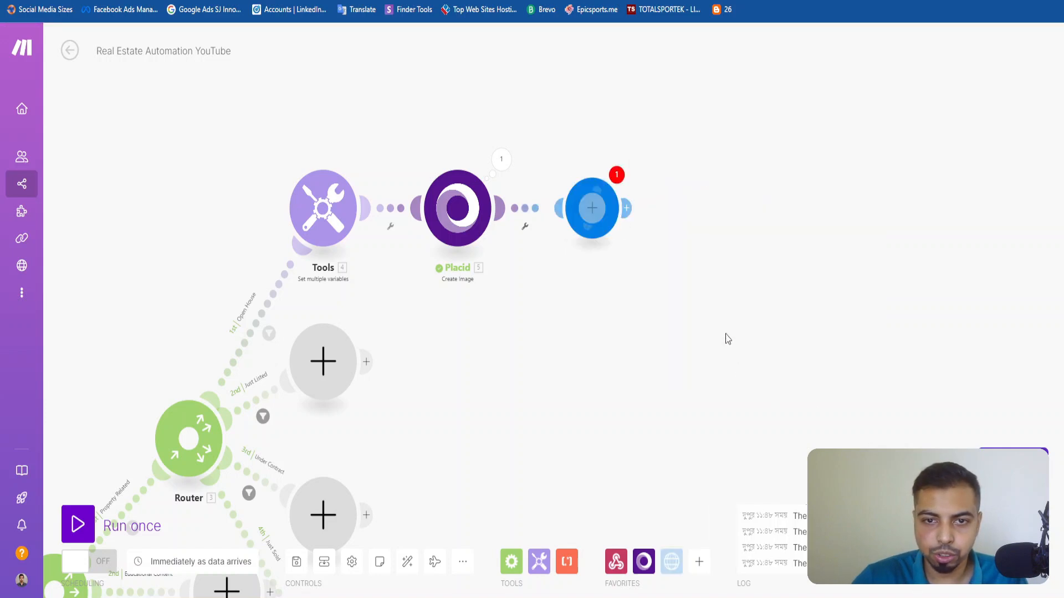
Find the Open House fields and map the webhook's Open House Property URL into the HTTP request's URL.
click(719, 142)
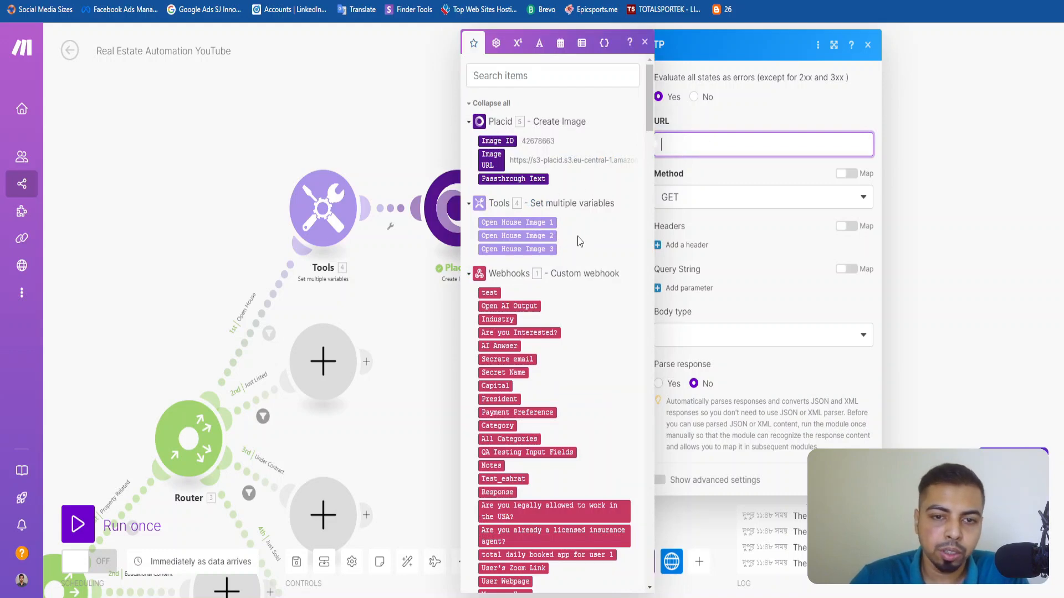
scroll(578, 240, down, 15)
scroll(582, 183, up, 15)
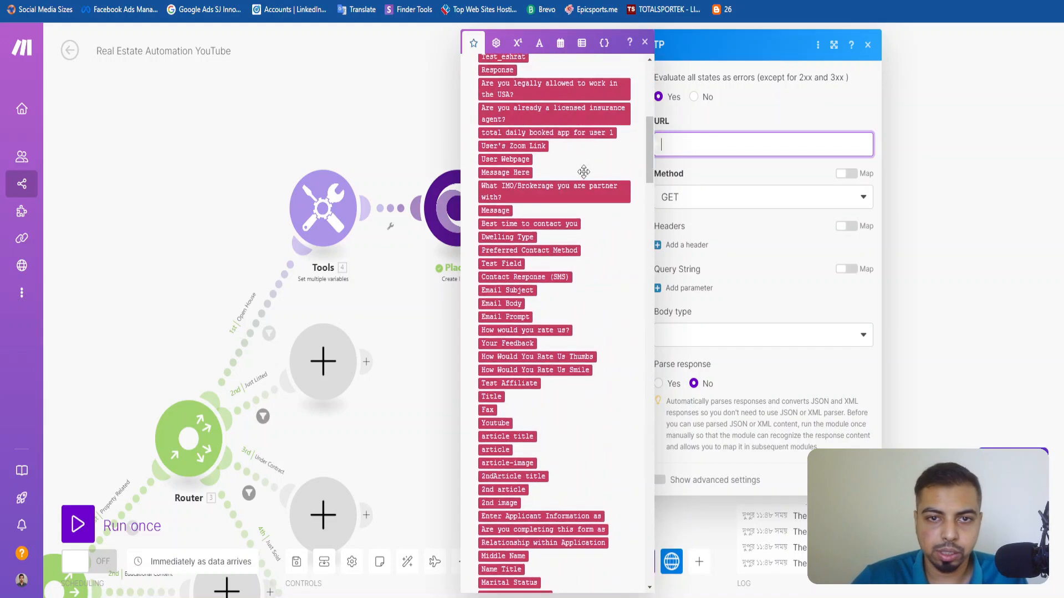
click(553, 84)
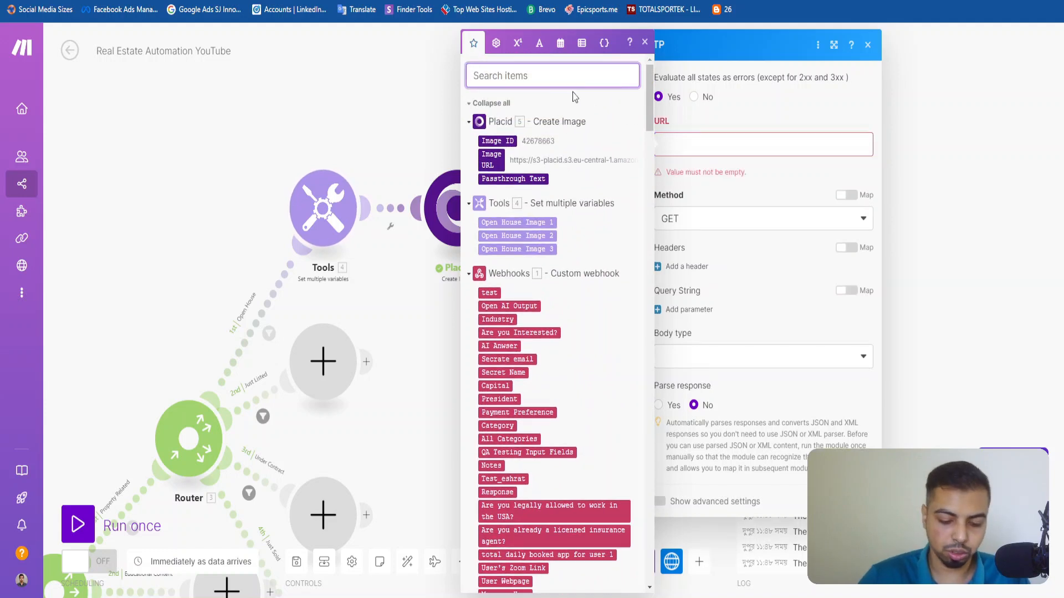
text(Open Ho)
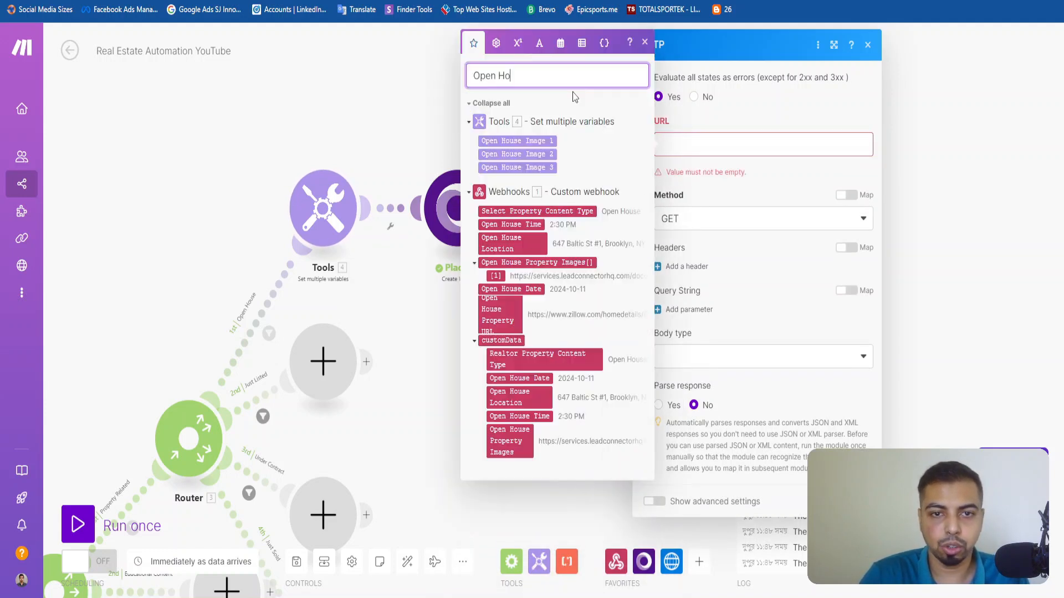
text(use)
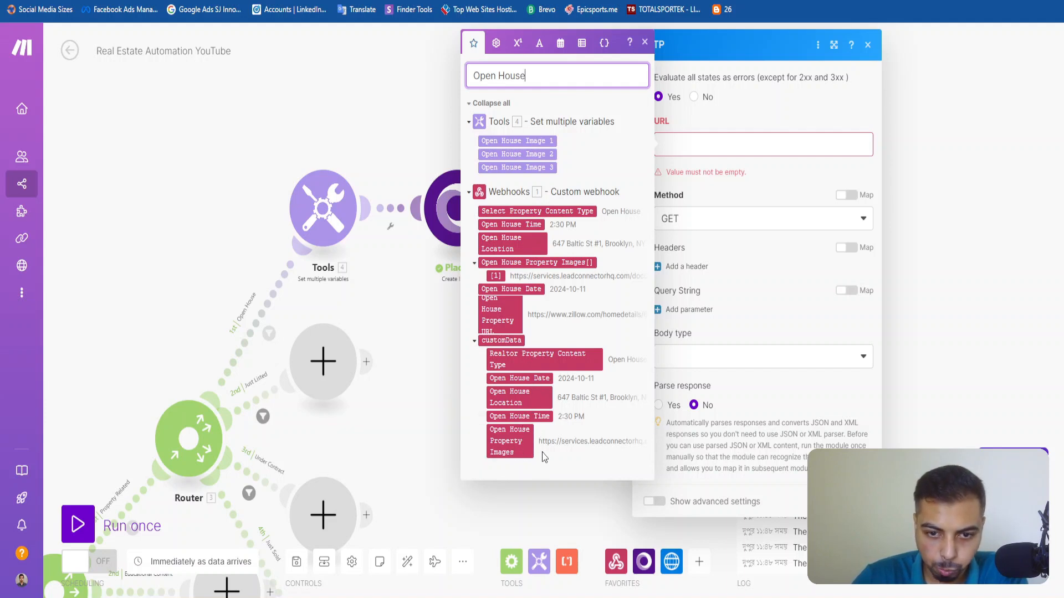
click(488, 324)
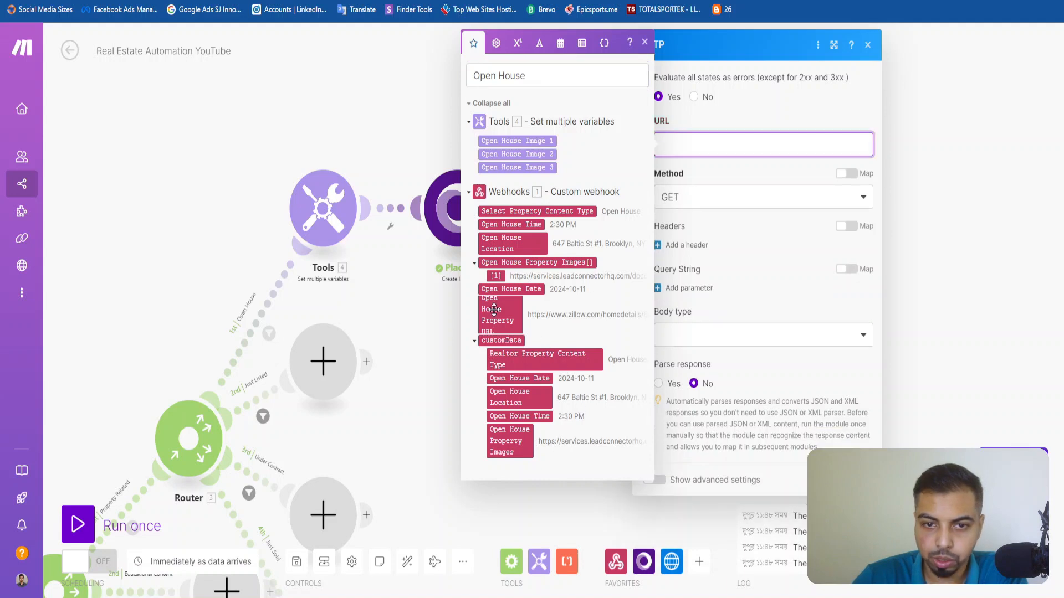
click(757, 188)
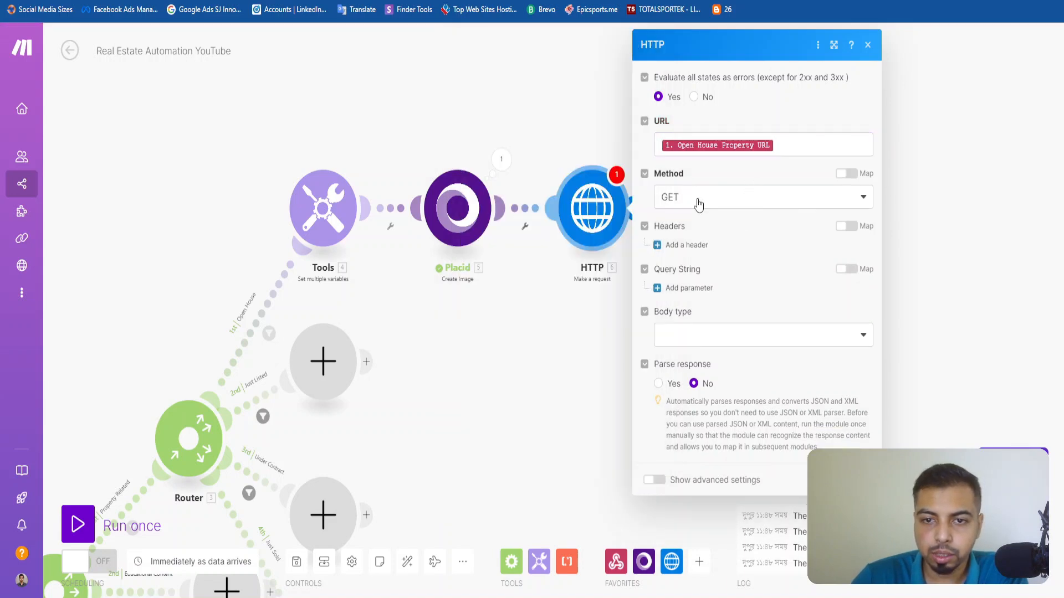
Keep GET as the HTTP request method and save the module settings.
click(700, 207)
click(736, 216)
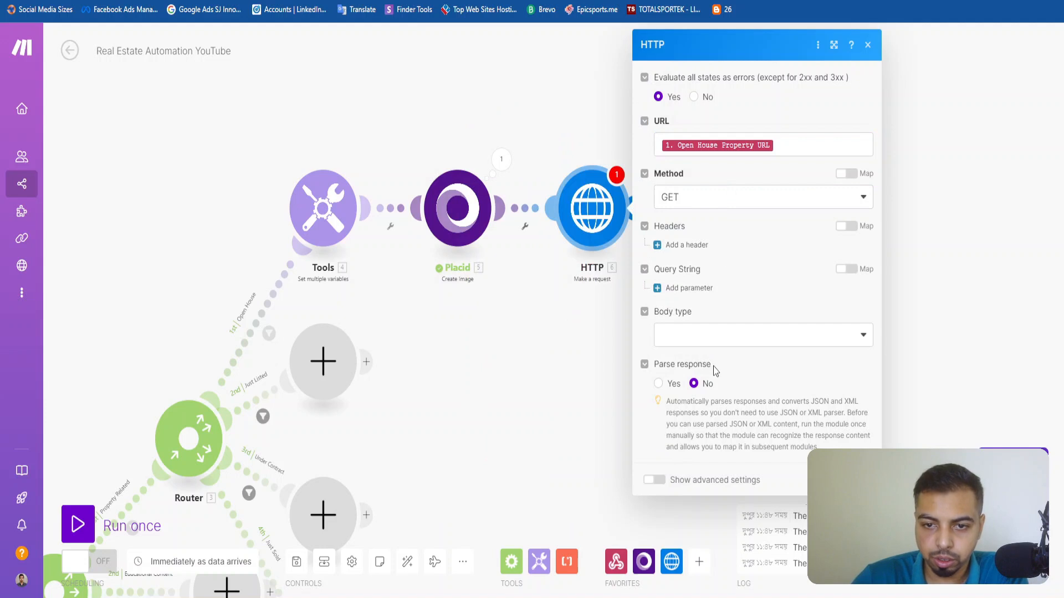
click(856, 480)
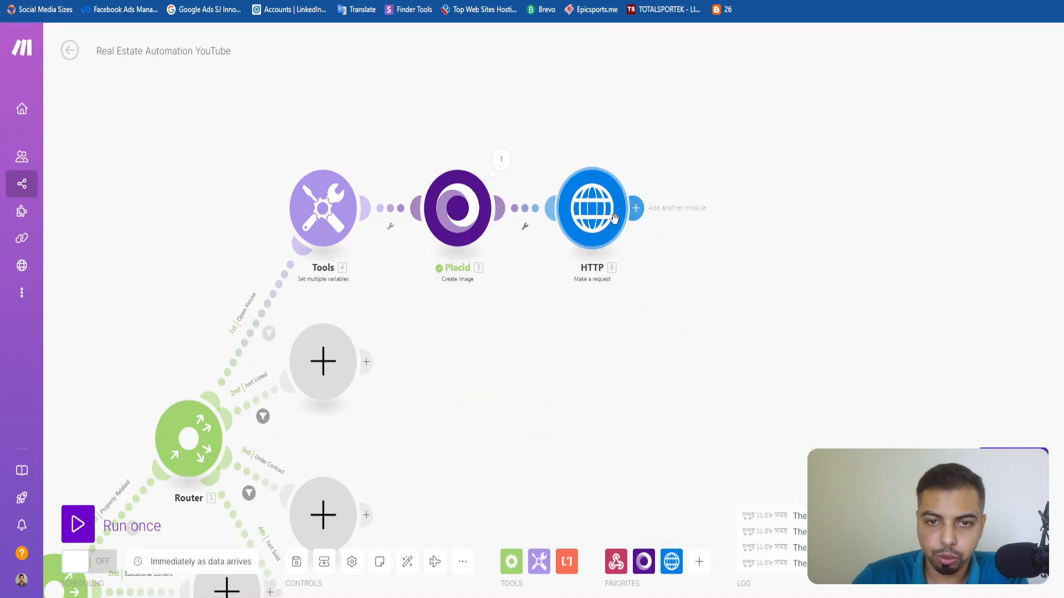
click(636, 208)
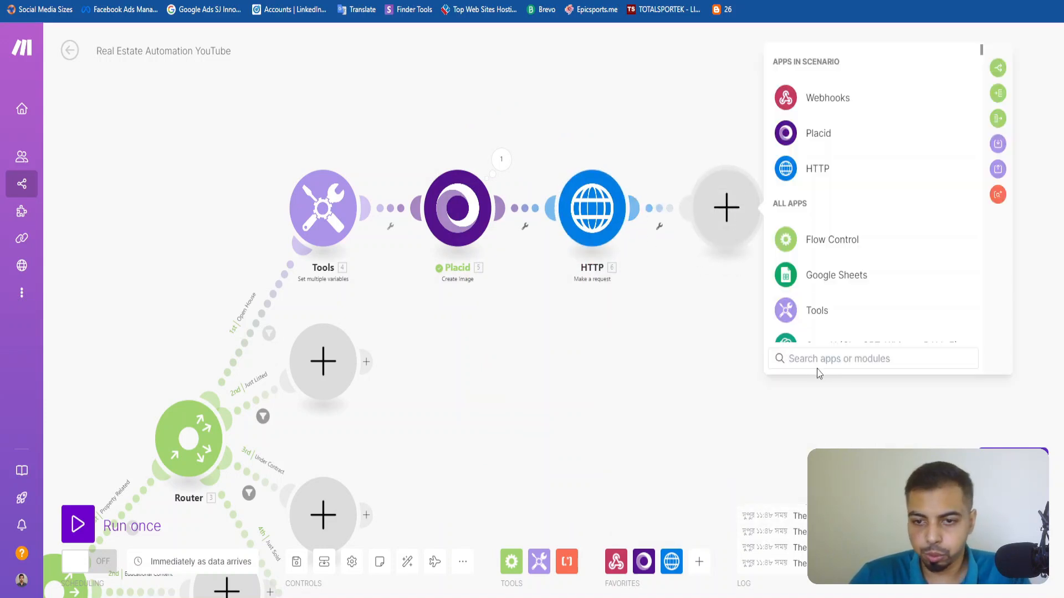
click(607, 208)
click(598, 291)
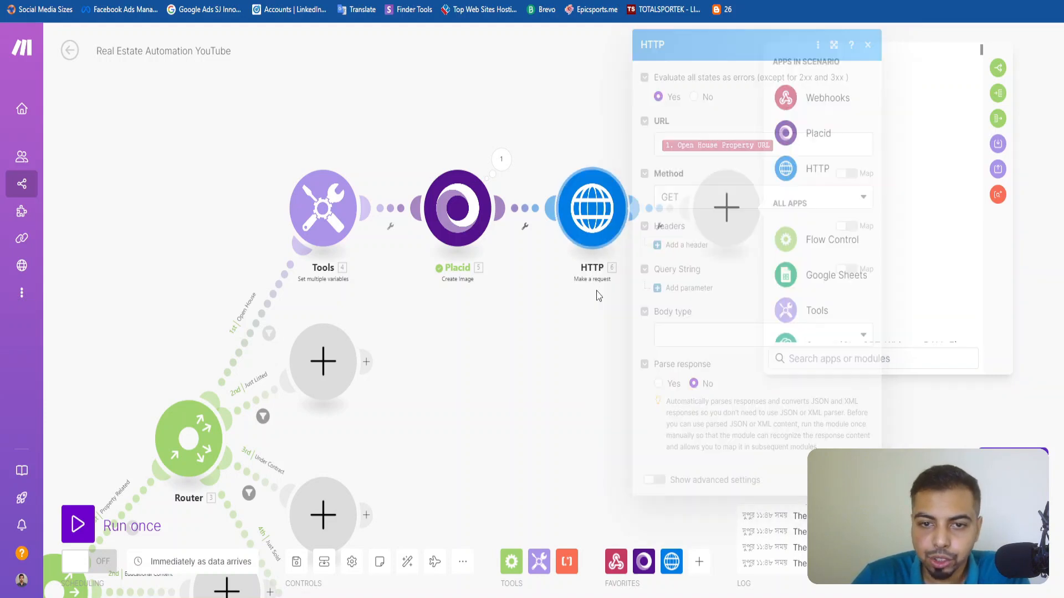
right_click(733, 218)
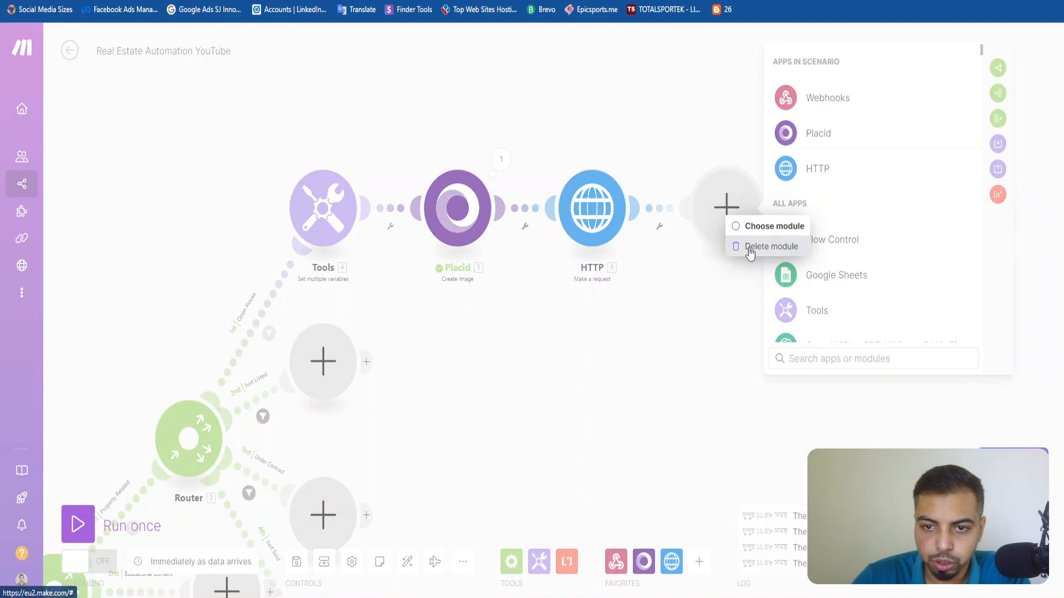
click(748, 245)
Run only the HTTP module, using the Zillow listing URL from the clipboard history as the Open House Property URL.
right_click(588, 214)
click(641, 249)
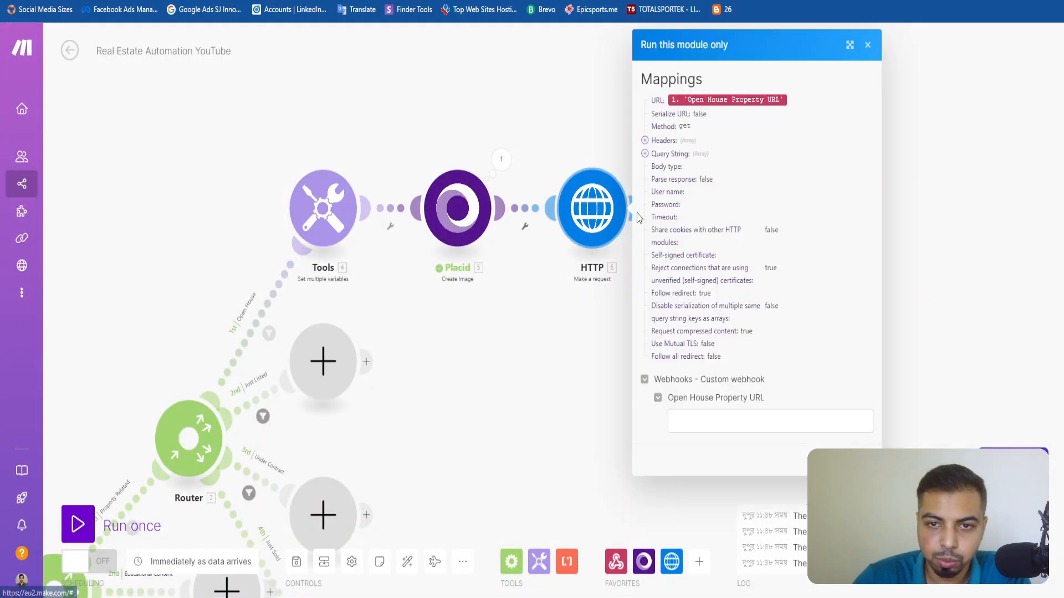
click(767, 430)
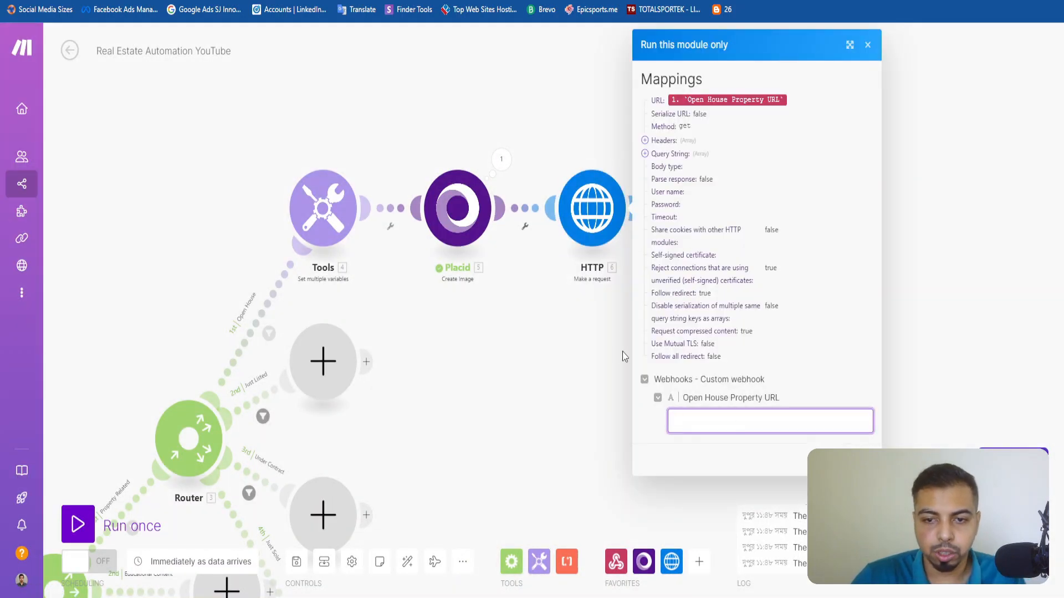
key(super+v)
scroll(787, 333, down, 5)
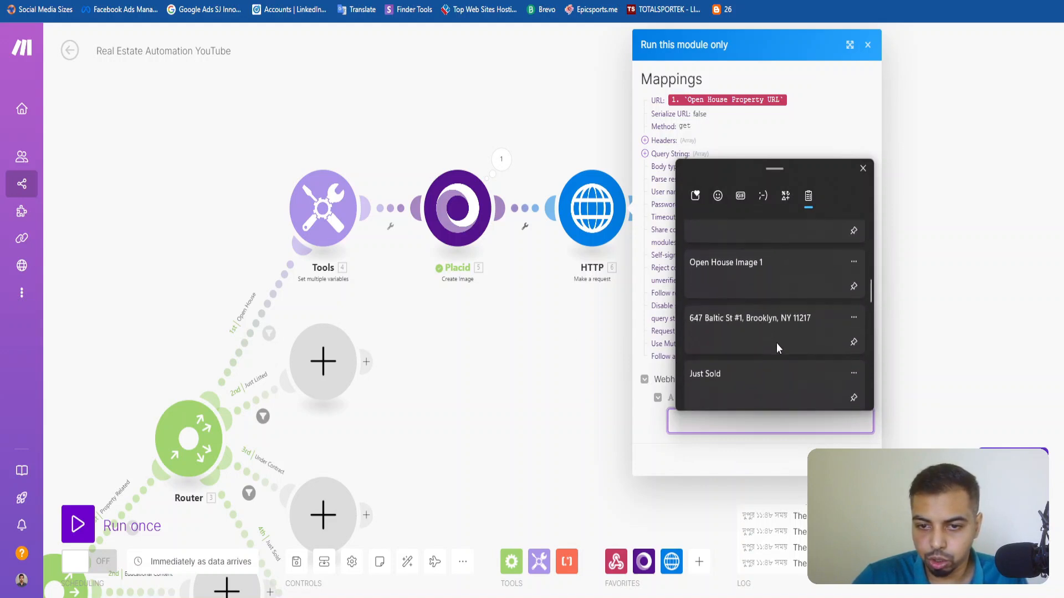
scroll(777, 344, down, 8)
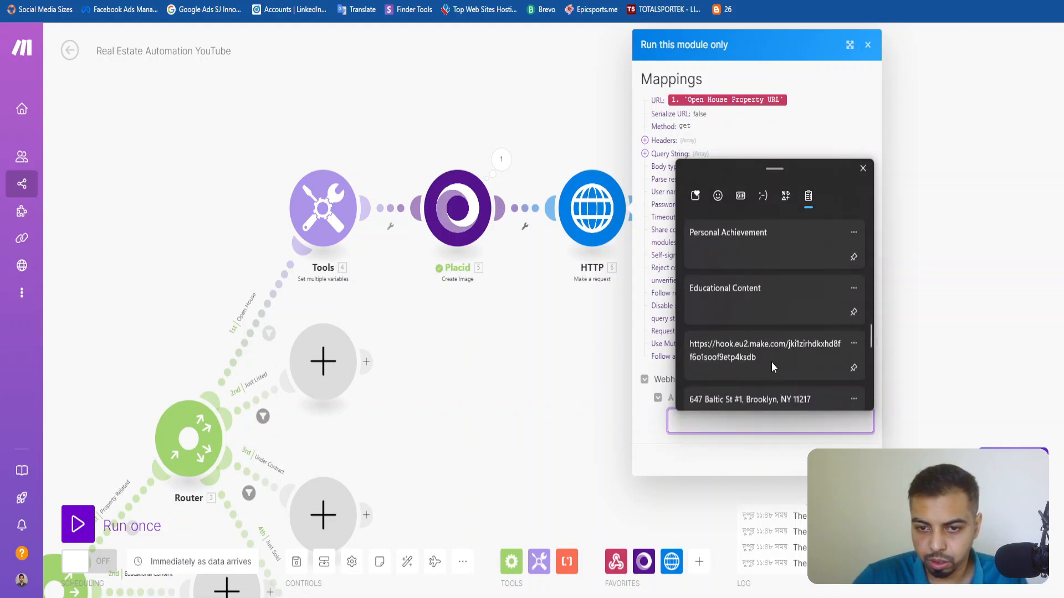
scroll(771, 361, down, 4)
click(757, 344)
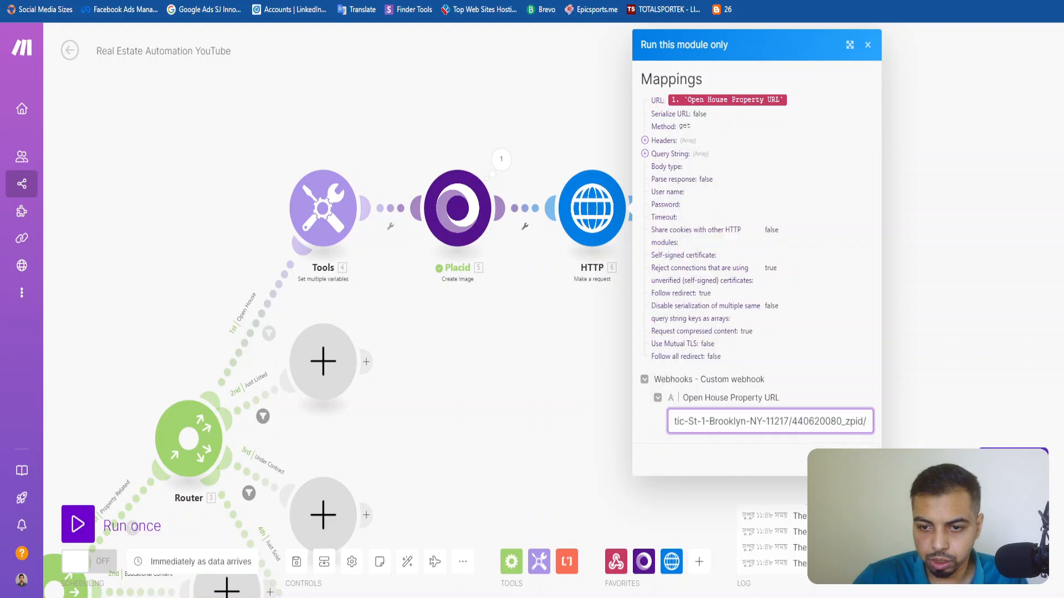
click(857, 460)
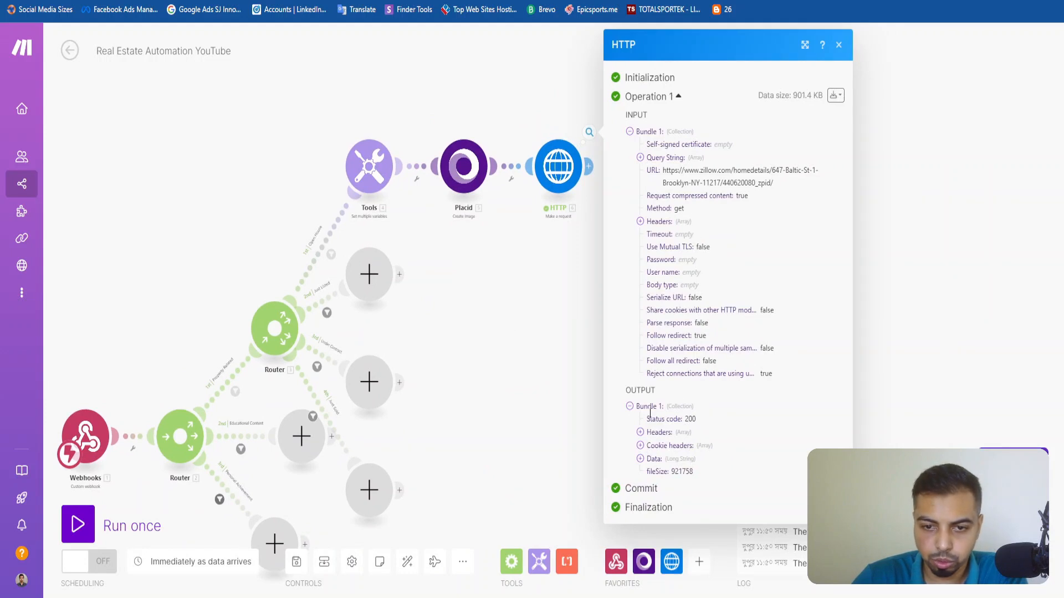
Examine the status code and expanded Data in the HTTP module's output, and close the output.
double_click(689, 418)
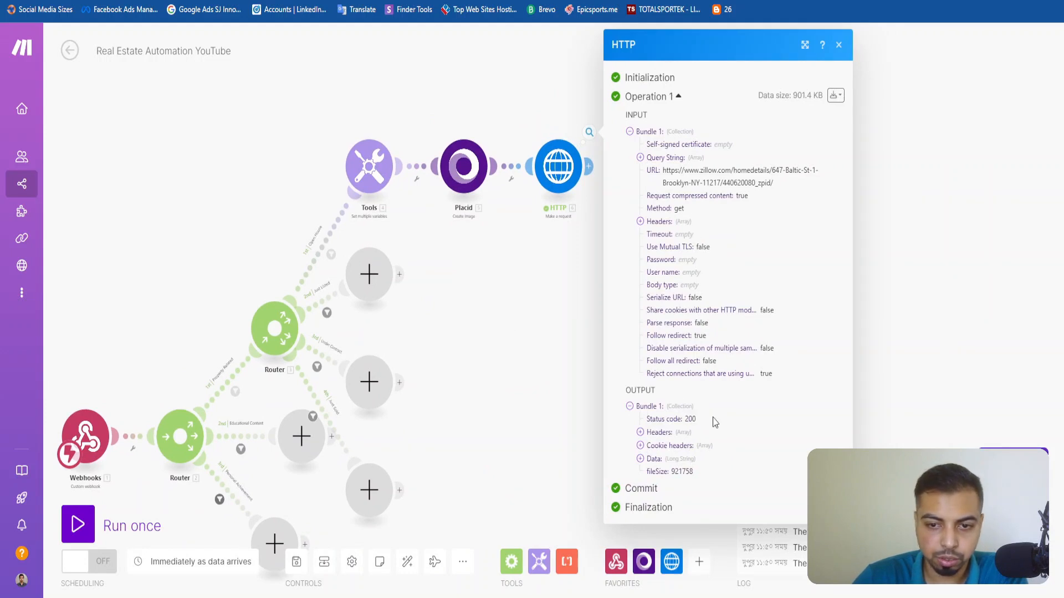
click(652, 460)
scroll(670, 387, down, 3)
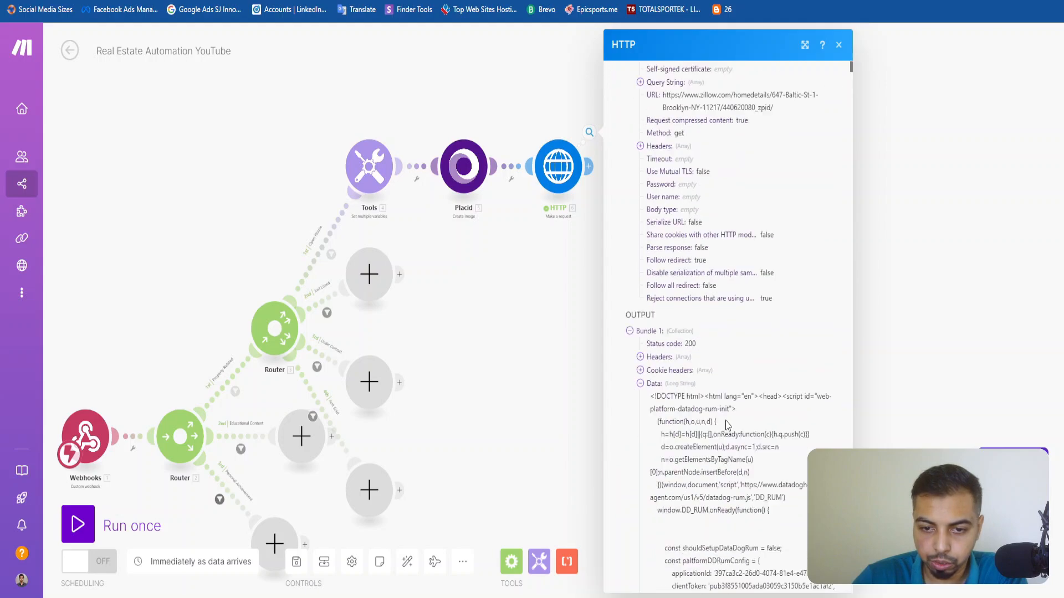
drag(651, 300, 768, 583)
click(728, 460)
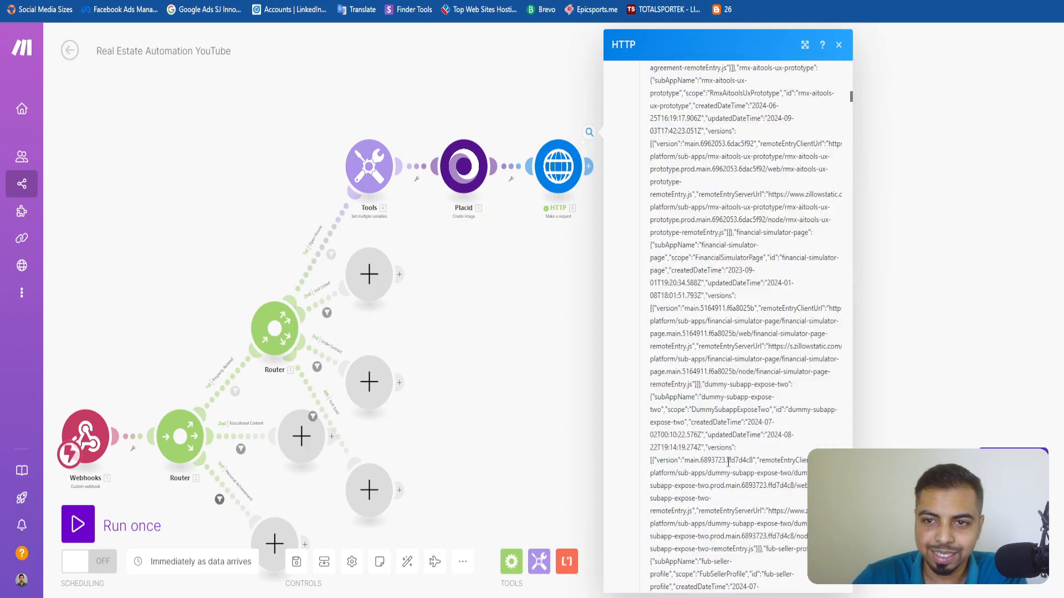
scroll(728, 459, up, 15)
scroll(728, 459, up, 15)
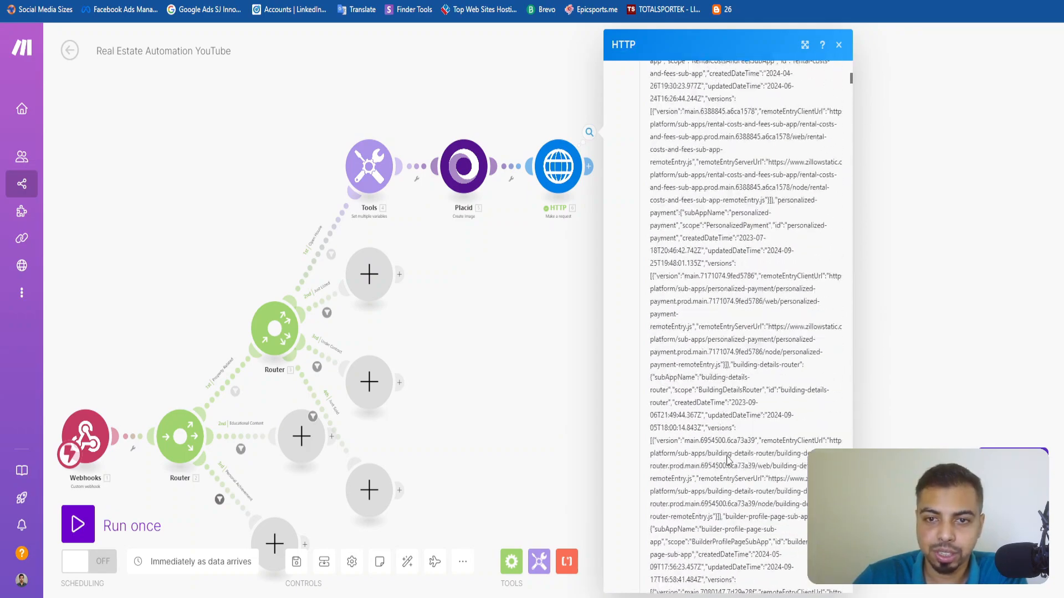
scroll(728, 460, up, 10)
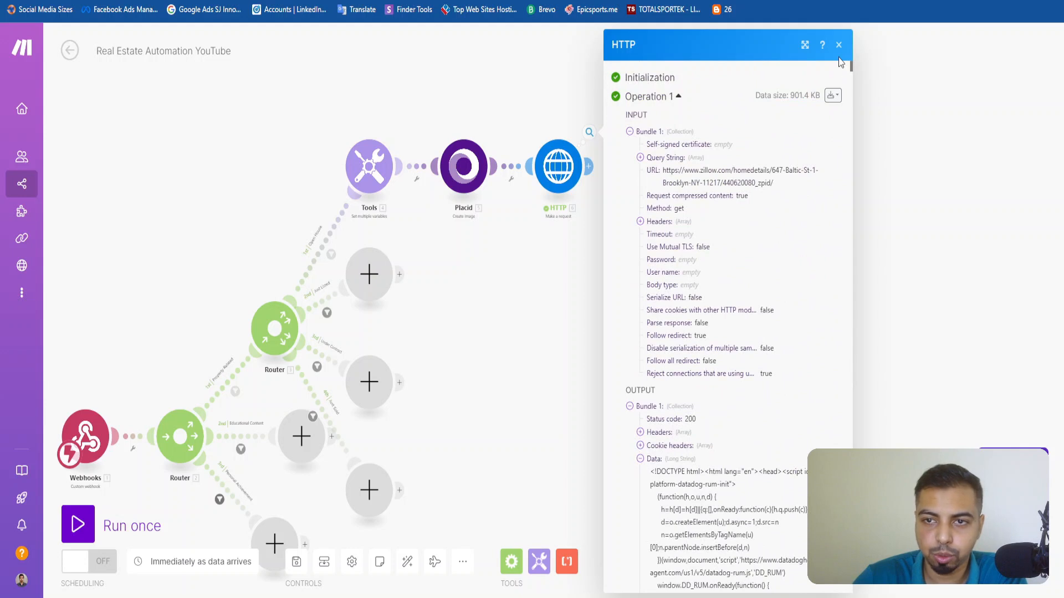
click(839, 44)
Add the Text parser's HTML to text module after the HTTP module on the Open House route.
click(588, 166)
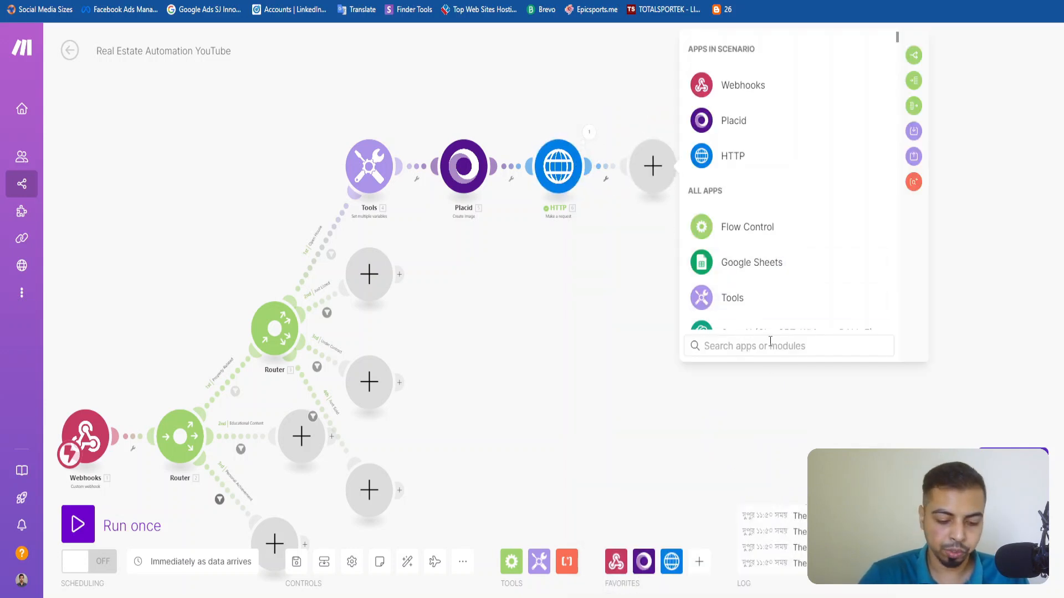
text(htm)
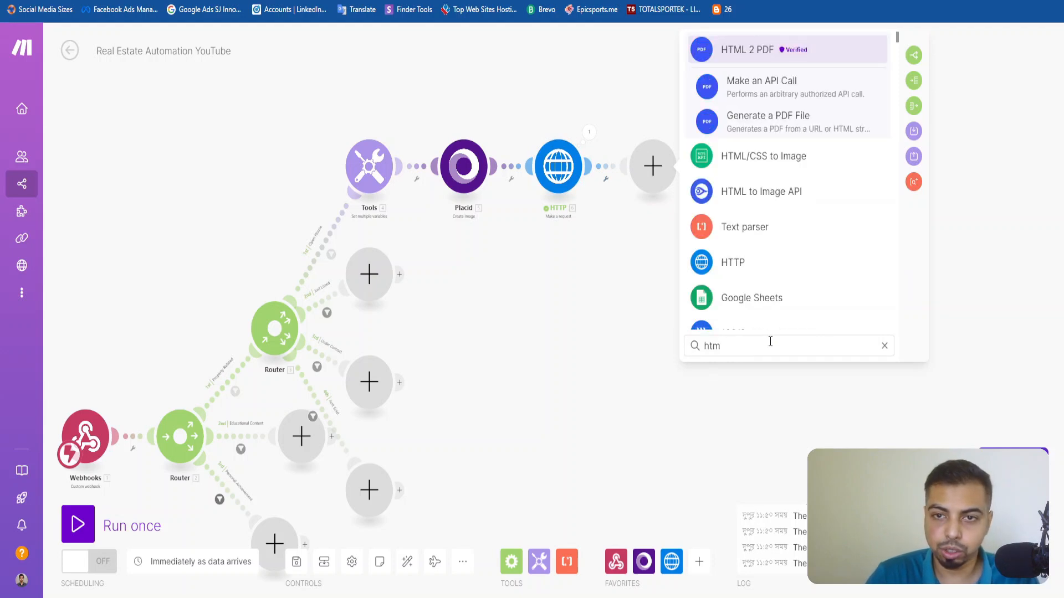
text(l to text)
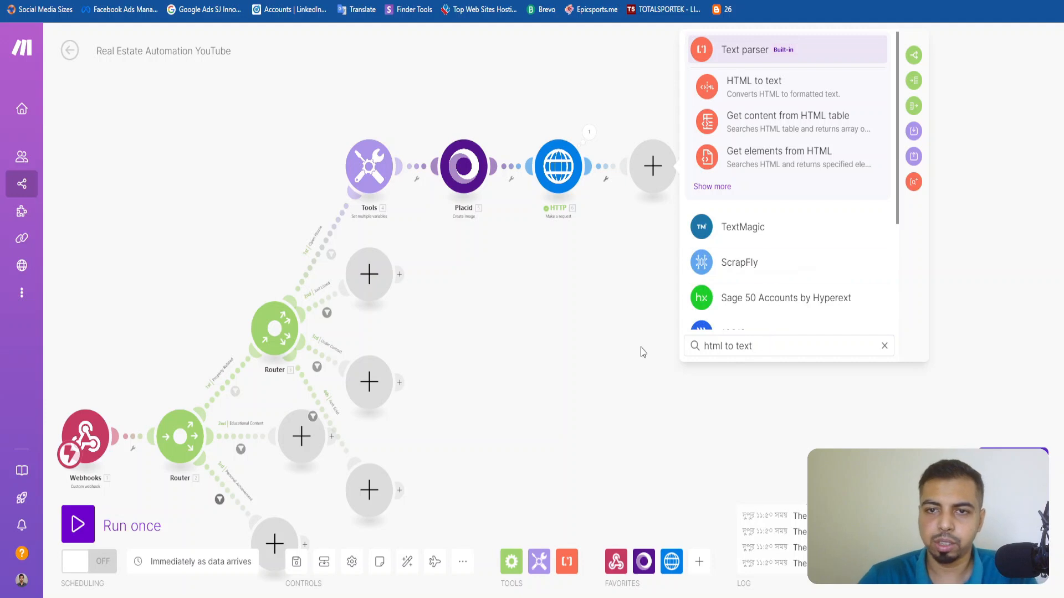
click(751, 89)
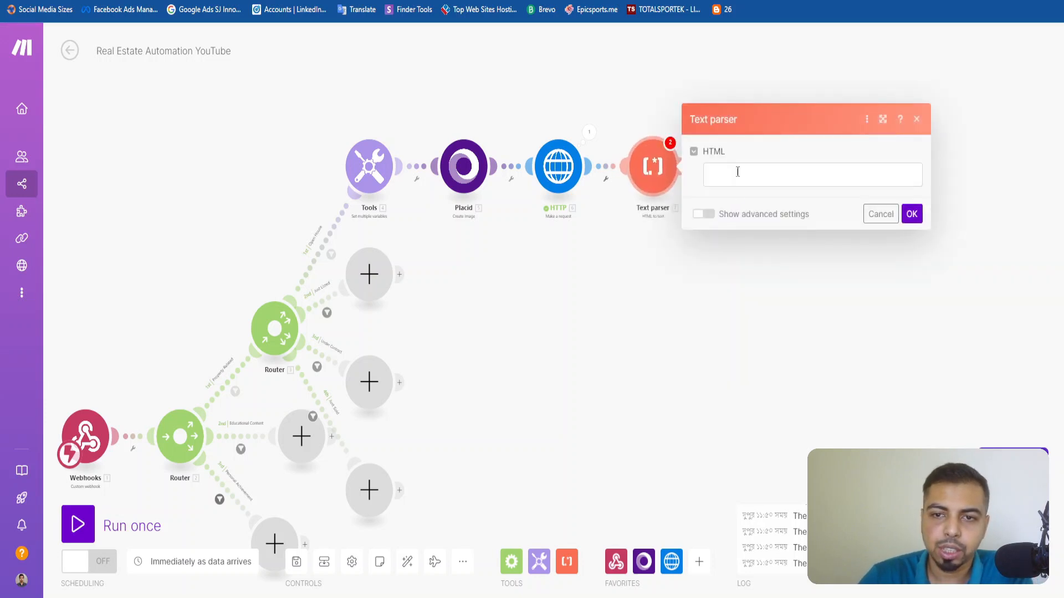
Map the HTTP module's Data into the Text parser's HTML value and save the module settings.
click(737, 176)
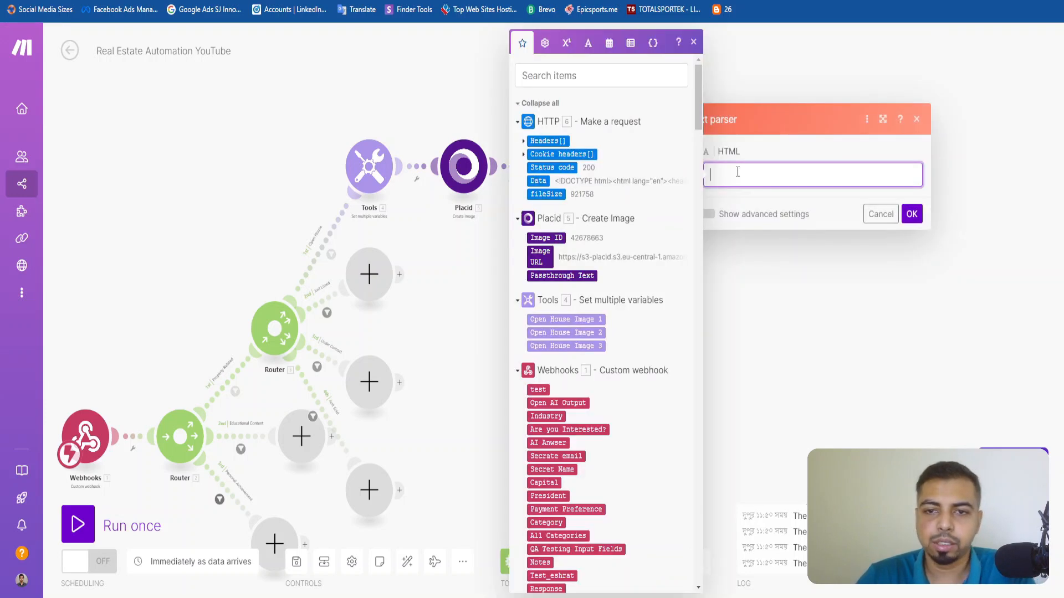
click(535, 181)
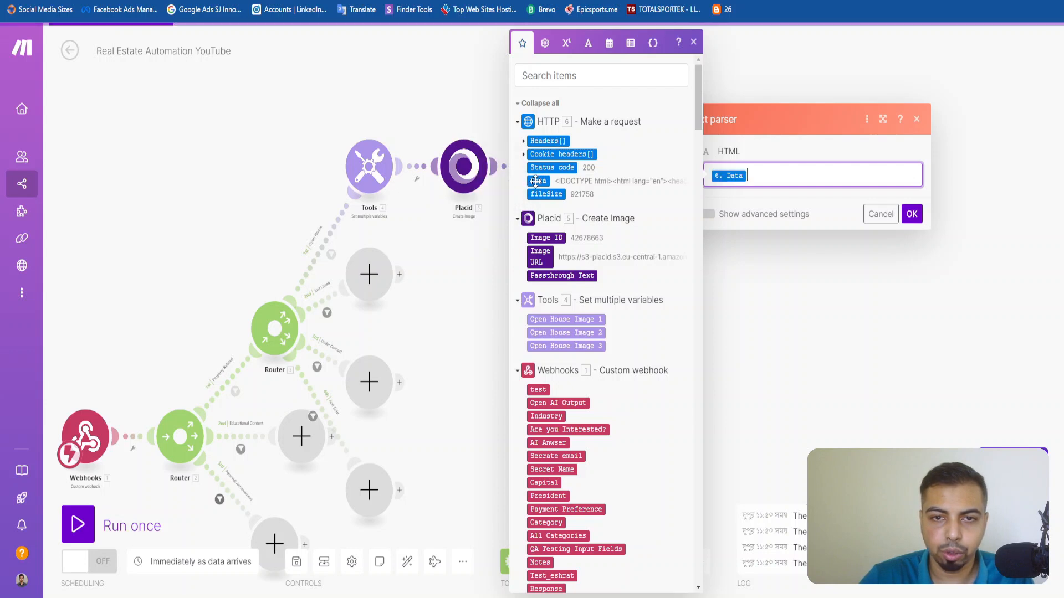
click(477, 266)
click(912, 214)
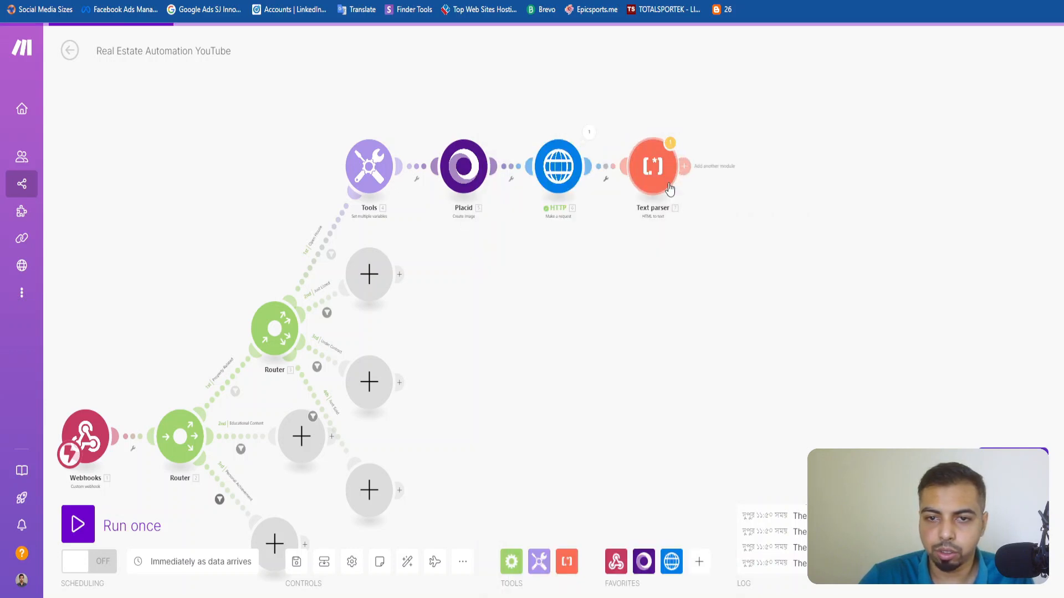
Run only the Text parser module with Data left empty, and examine its input and output.
right_click(663, 166)
click(720, 195)
click(762, 218)
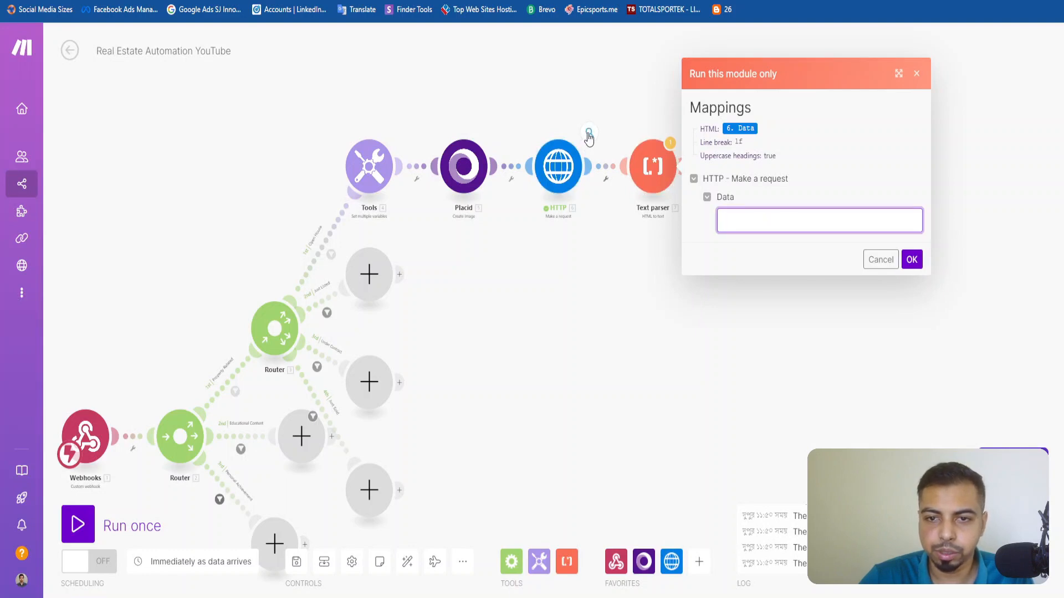
click(922, 269)
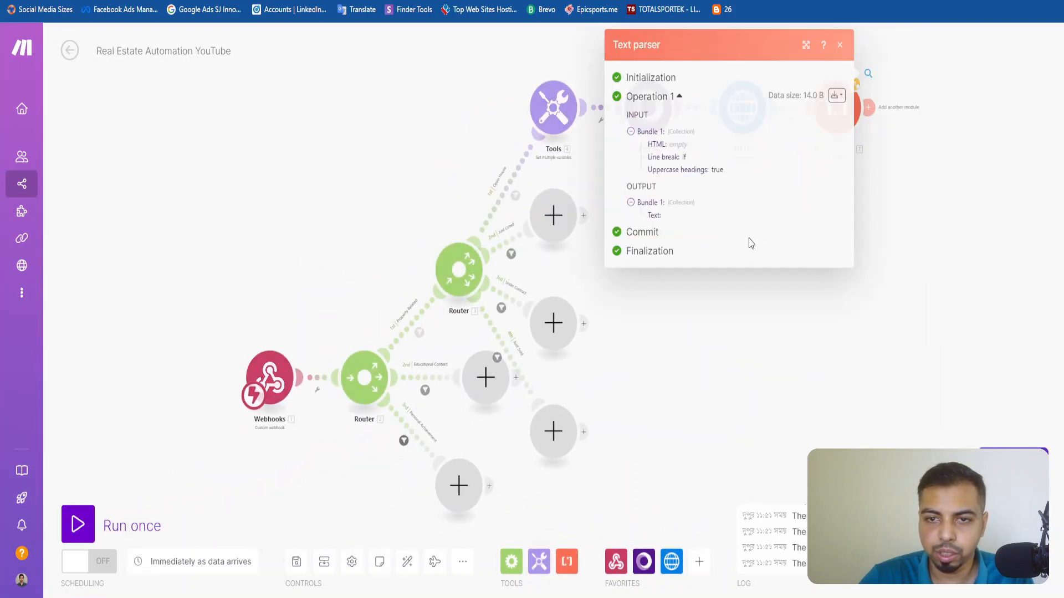
click(842, 48)
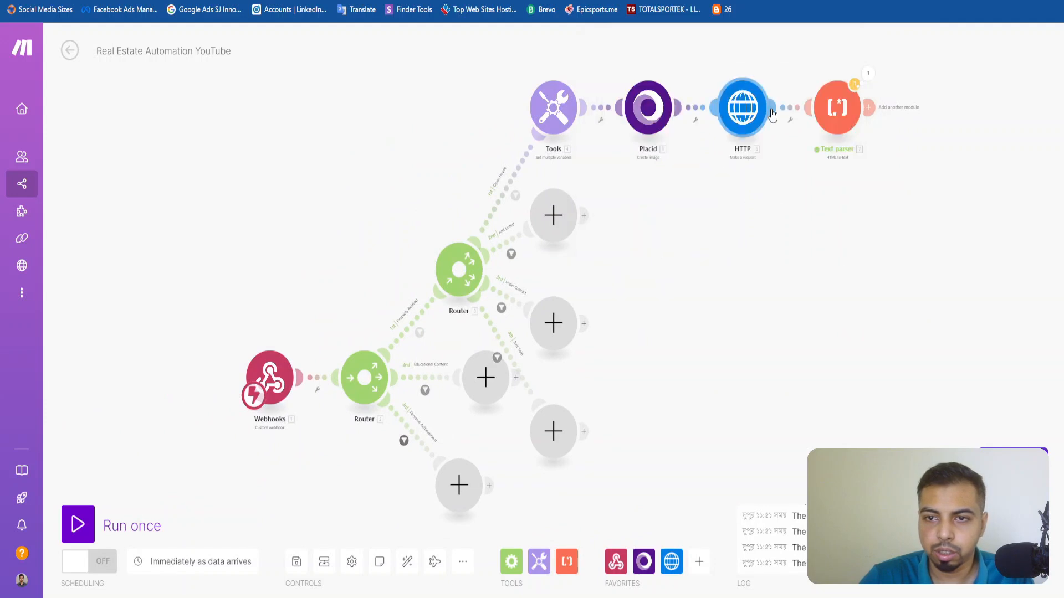
click(865, 76)
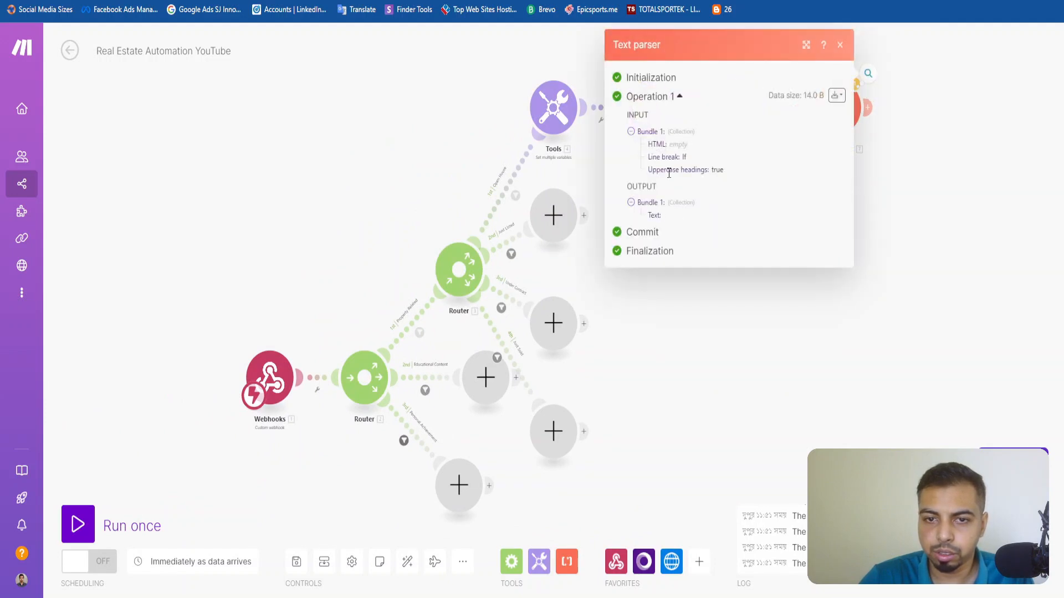
click(920, 242)
click(756, 122)
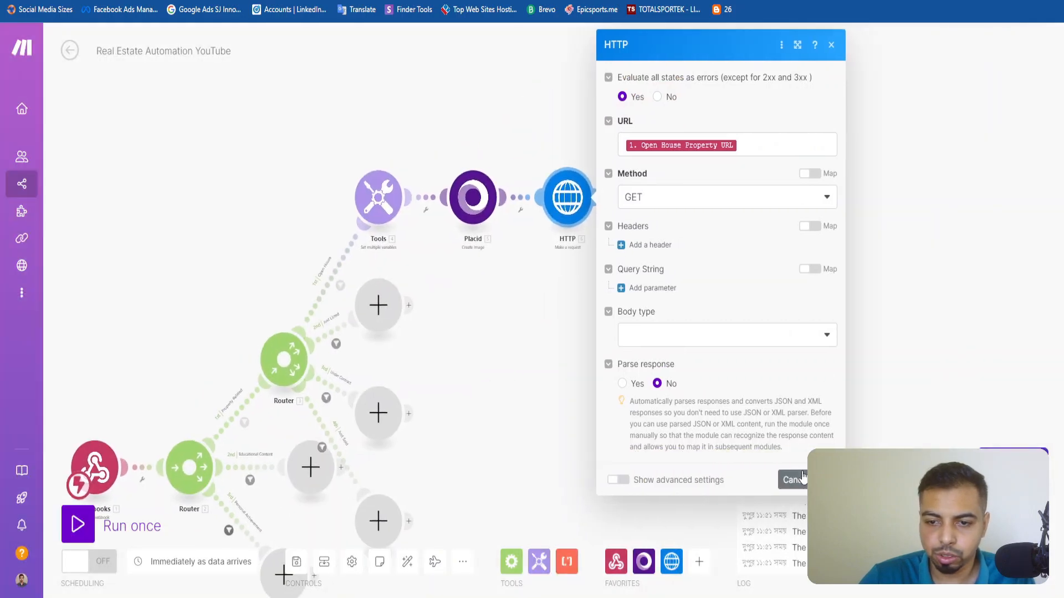
click(792, 480)
right_click(565, 210)
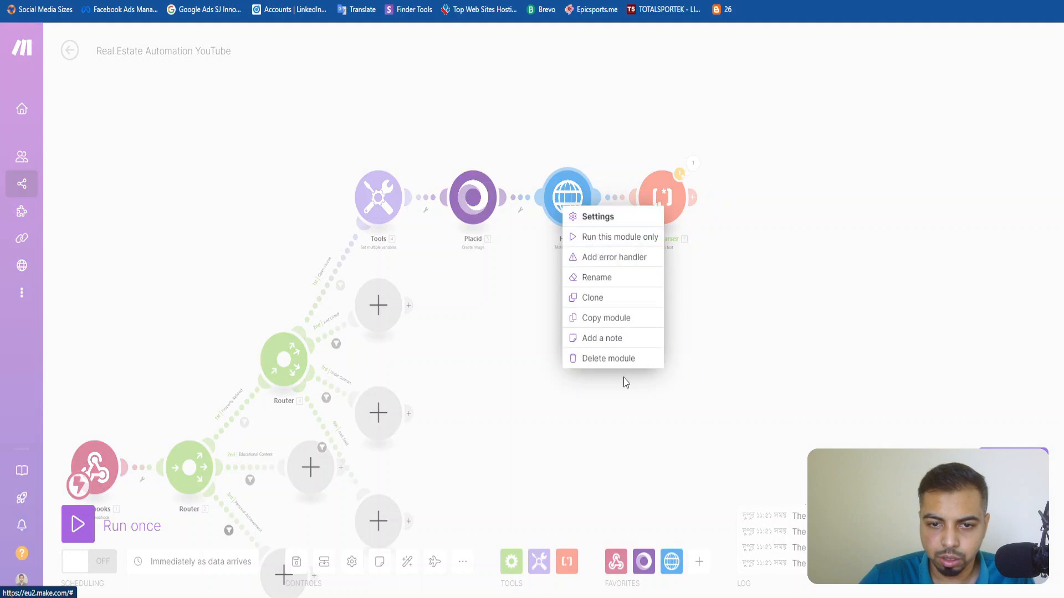
click(636, 431)
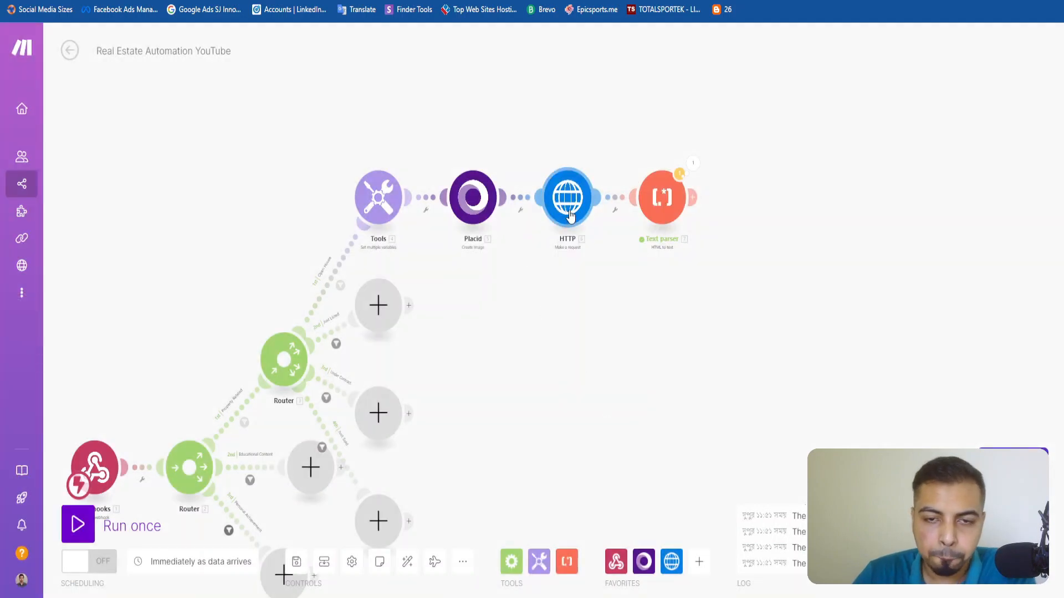
right_click(571, 212)
click(604, 243)
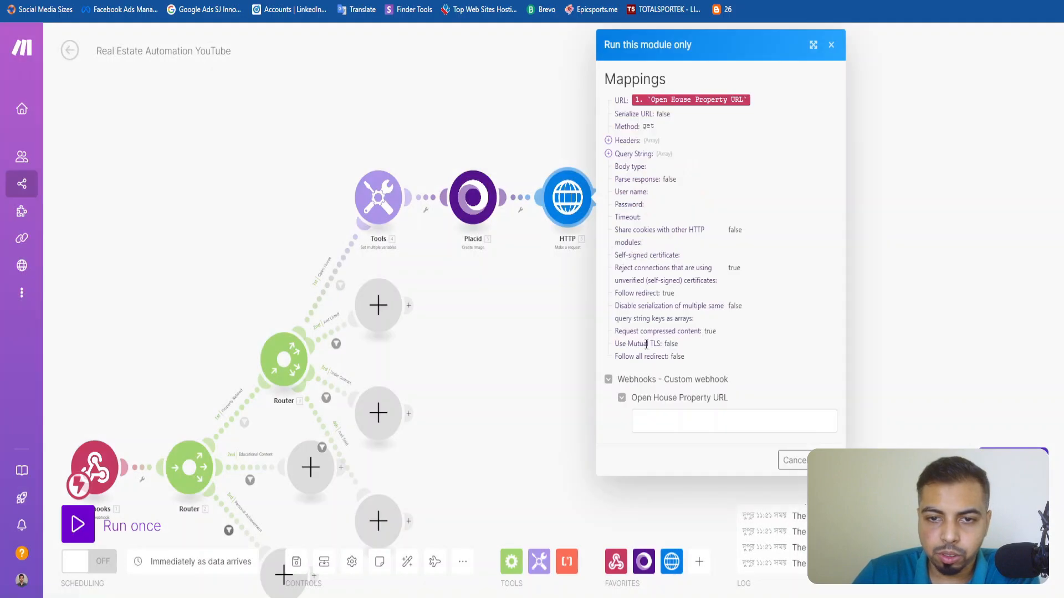
key(super+v)
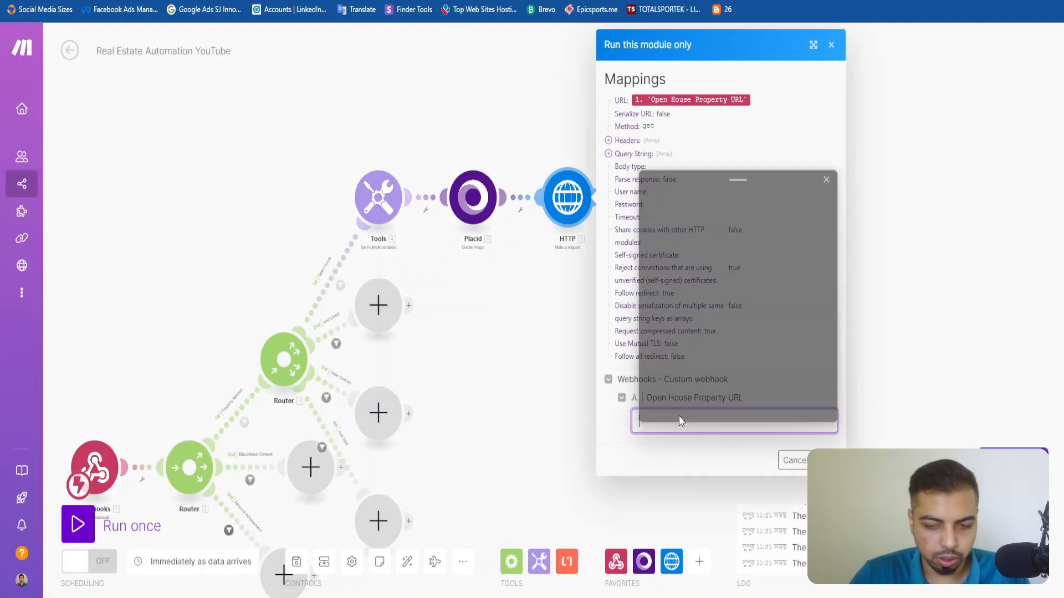
scroll(733, 360, down, 2)
scroll(732, 360, down, 5)
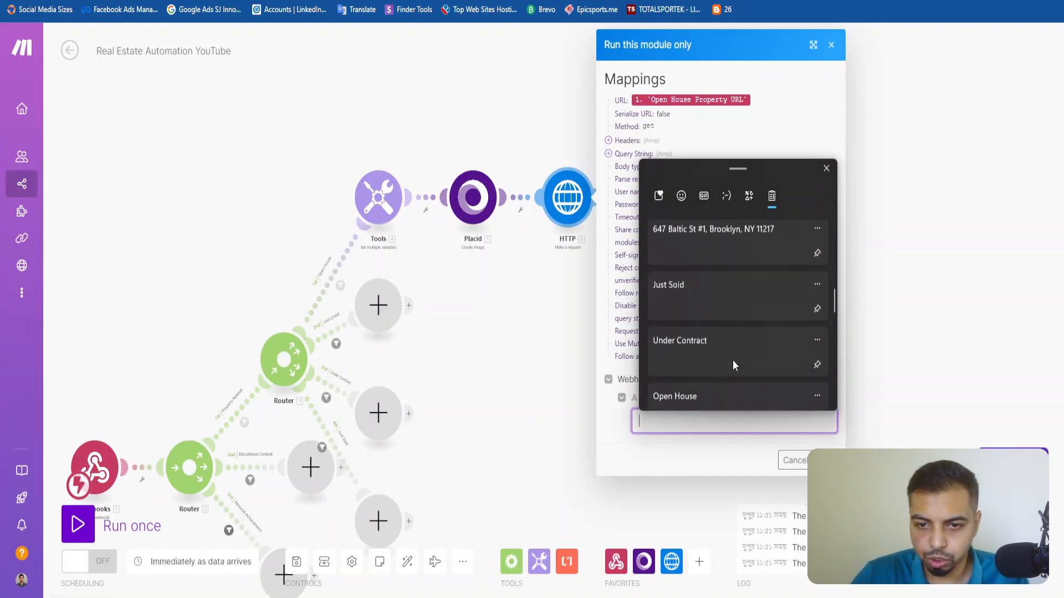
scroll(736, 322, down, 1)
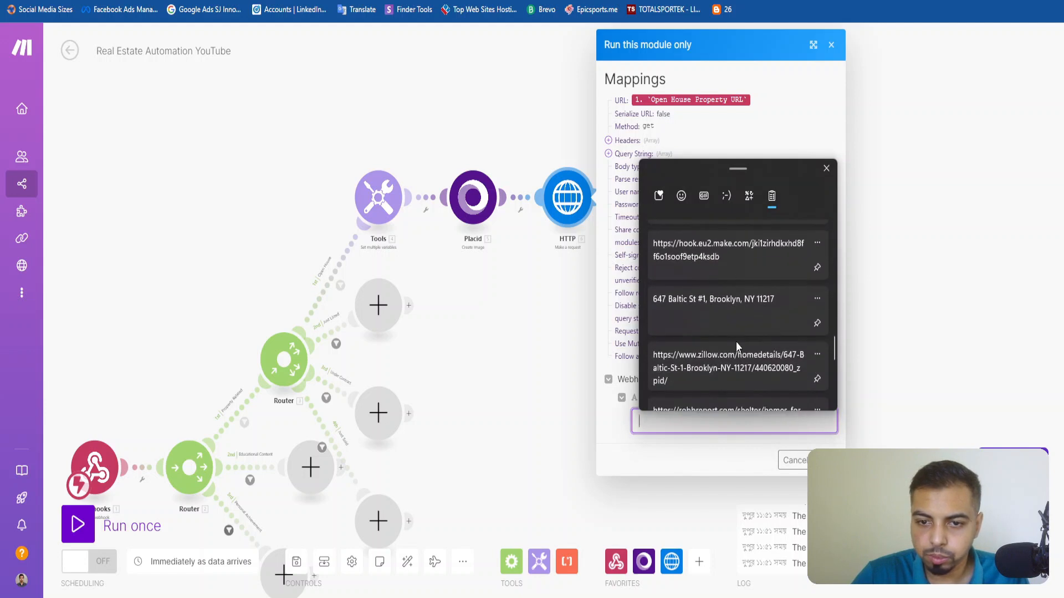
click(734, 367)
click(825, 461)
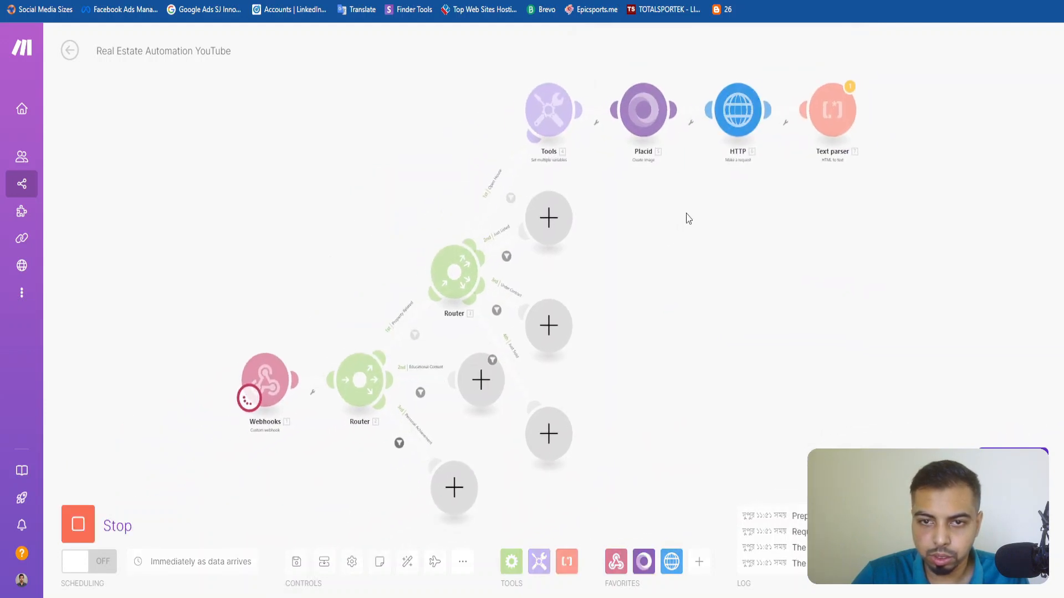
drag(759, 229, 527, 326)
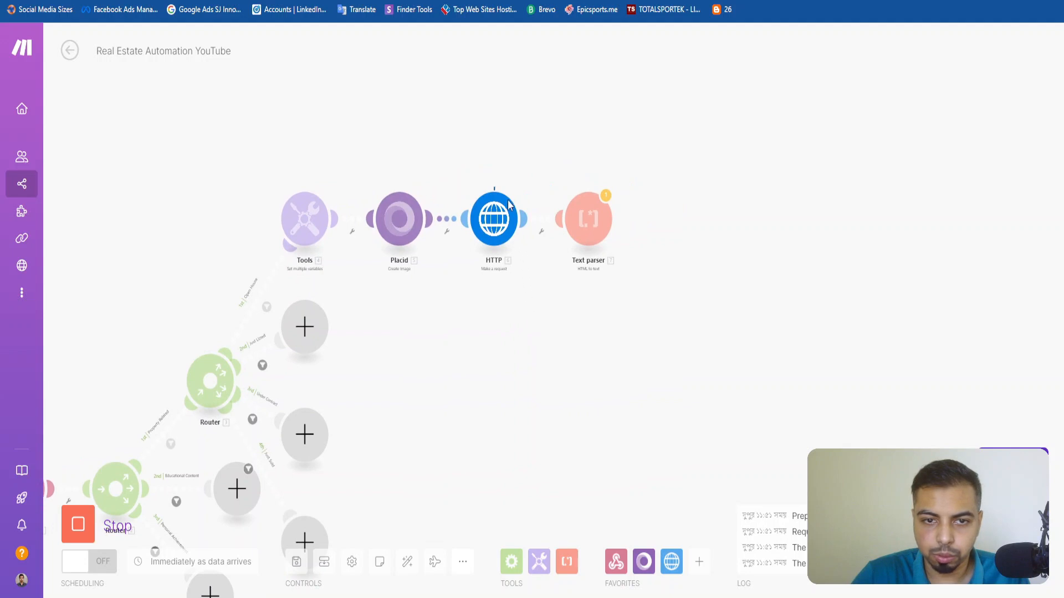
click(490, 347)
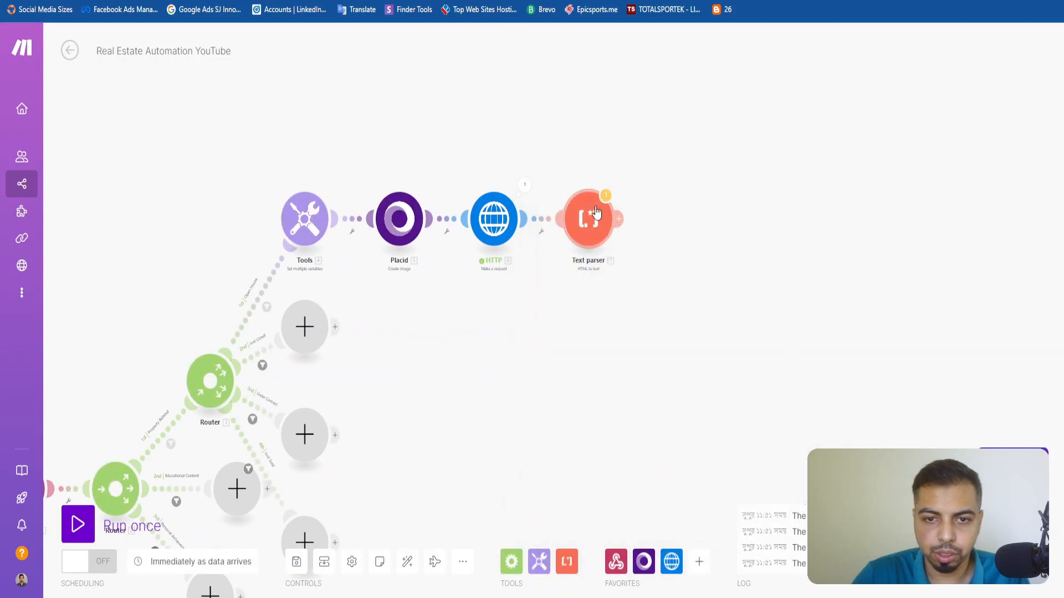
Set up a standalone run of the Text parser module and expand Data in the HTTP module's output.
right_click(596, 212)
click(616, 240)
click(718, 273)
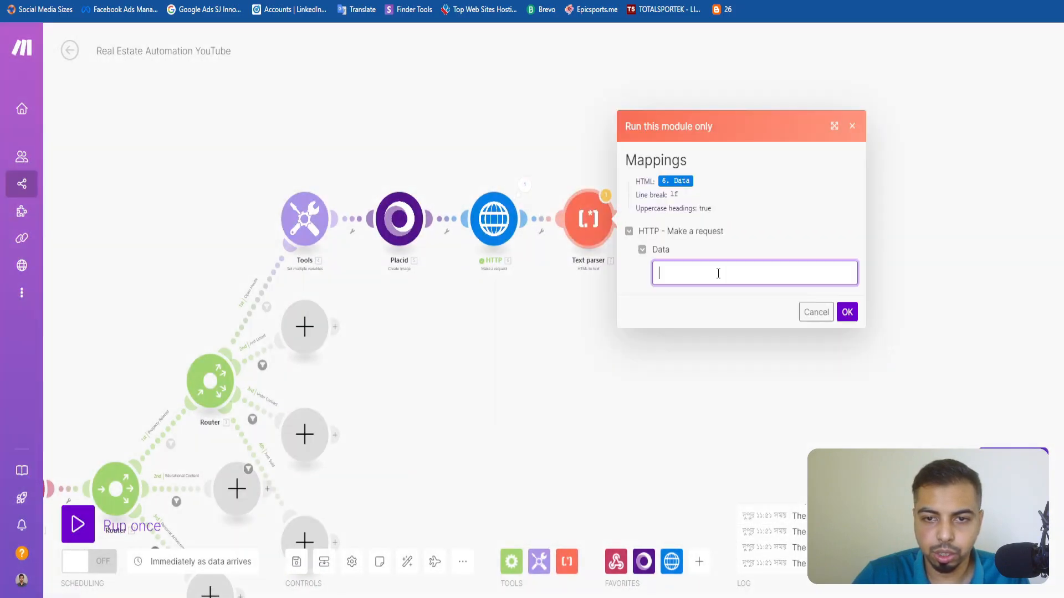
click(525, 185)
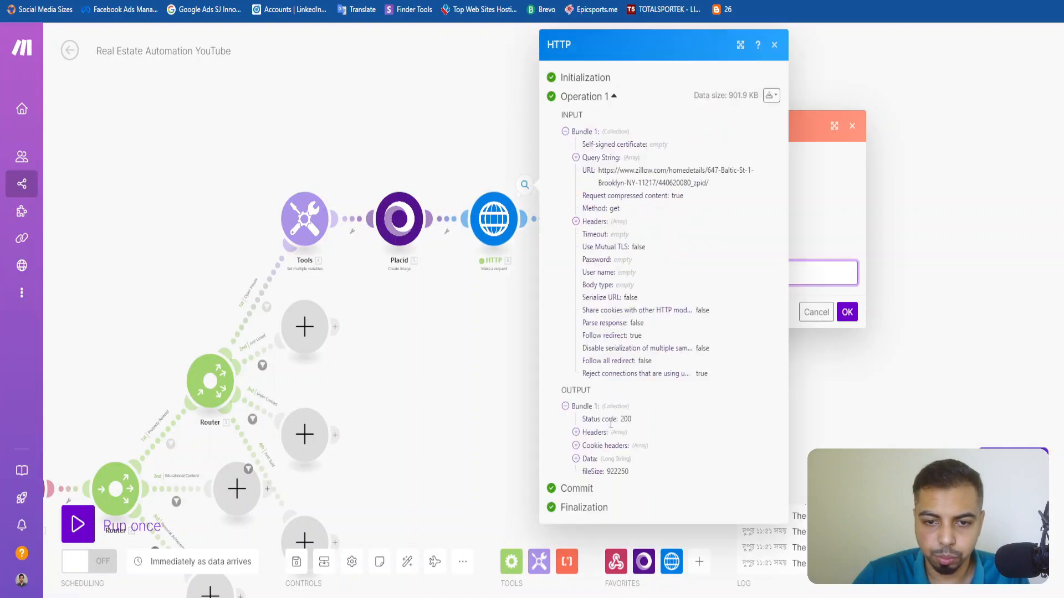
click(588, 459)
Try to select the full Data text in the HTTP output, close the output and cancel the standalone Text parser run.
drag(586, 473, 715, 506)
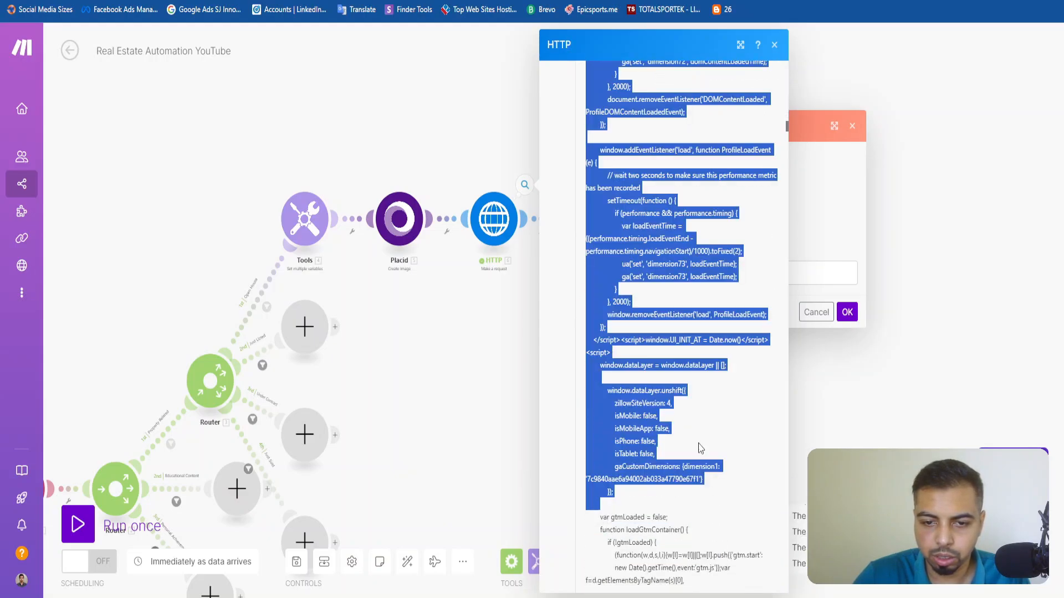
scroll(694, 525, down, 20)
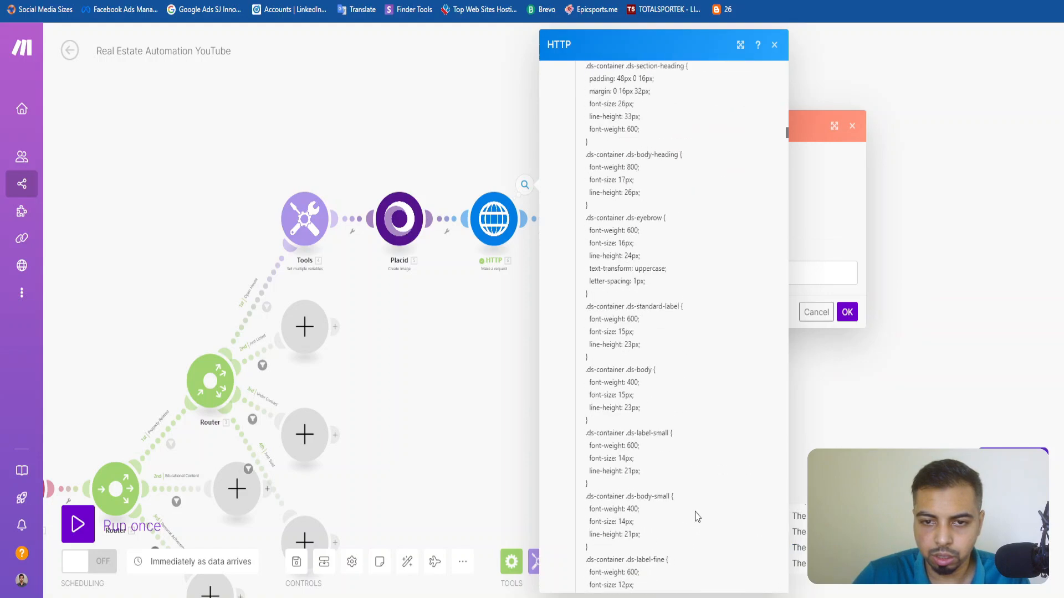
scroll(692, 431, up, 8)
scroll(693, 431, up, 10)
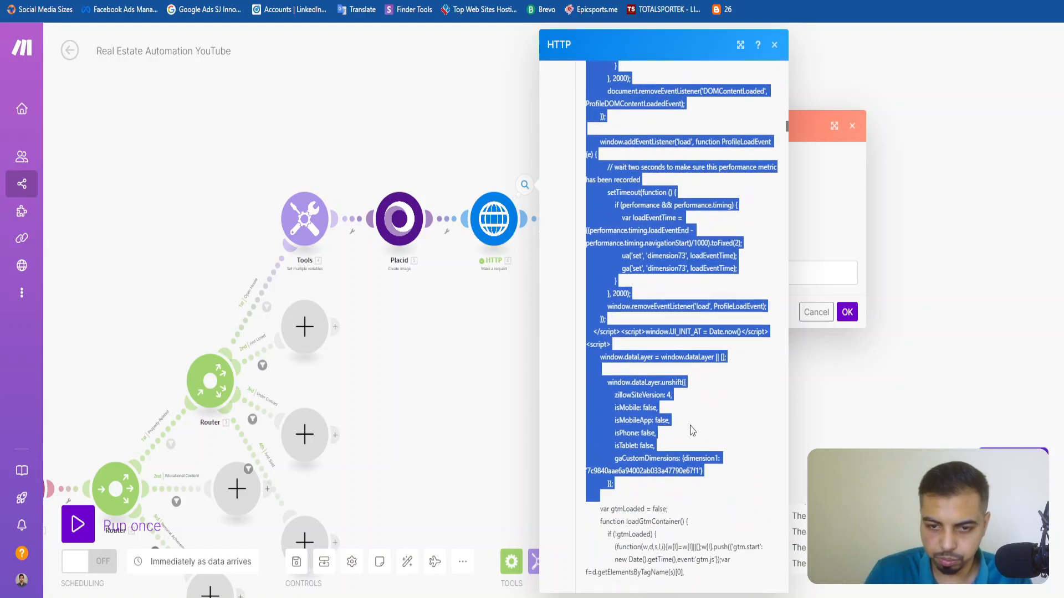
key(shift+Down)
key(shift+Down)
key(shift+Down)
key(shift+Down)
key(shift+Down)
key(shift+Down)
key(shift+Down)
key(shift+Down)
key(shift+Down)
key(shift+Down)
key(shift+Down)
key(shift+Down)
key(shift+Down)
key(shift+Down)
key(shift+Down)
key(shift+Down)
key(shift+Down)
key(shift+Down)
key(shift+Down)
key(shift+Down)
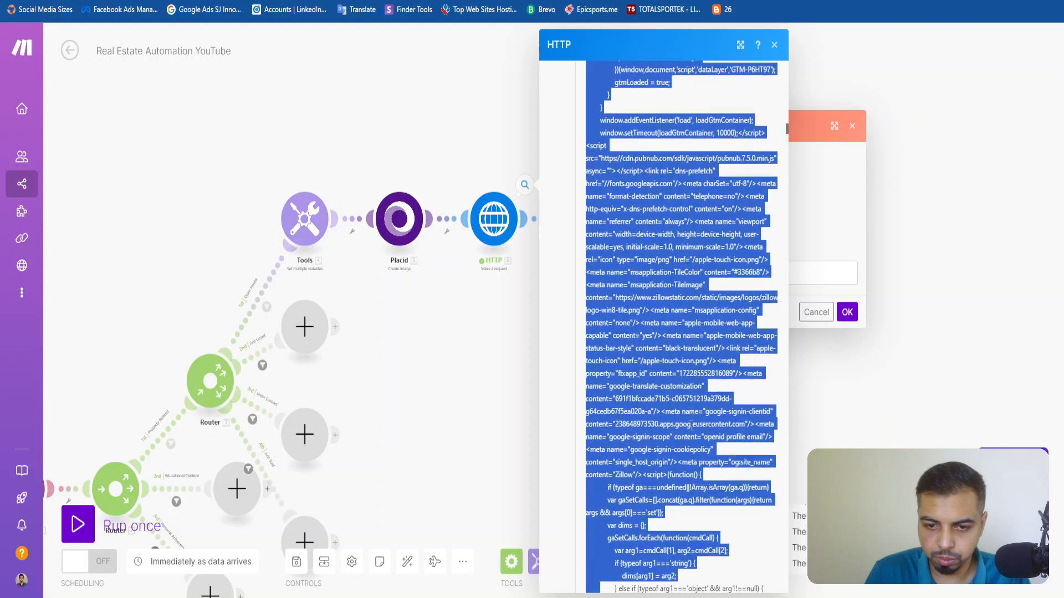
key(shift+Down)
key(shift+Down)
key(shift+Down)
key(shift+Down)
key(shift+Down)
key(shift+Down)
key(shift+Down)
key(shift+Down)
key(shift+Down)
key(shift+Down)
key(shift+Down)
key(shift+Down)
key(shift+Down)
key(shift+Down)
key(shift+Down)
key(shift+Down)
key(shift+Down)
key(shift+Down)
key(shift+Down)
key(shift+Down)
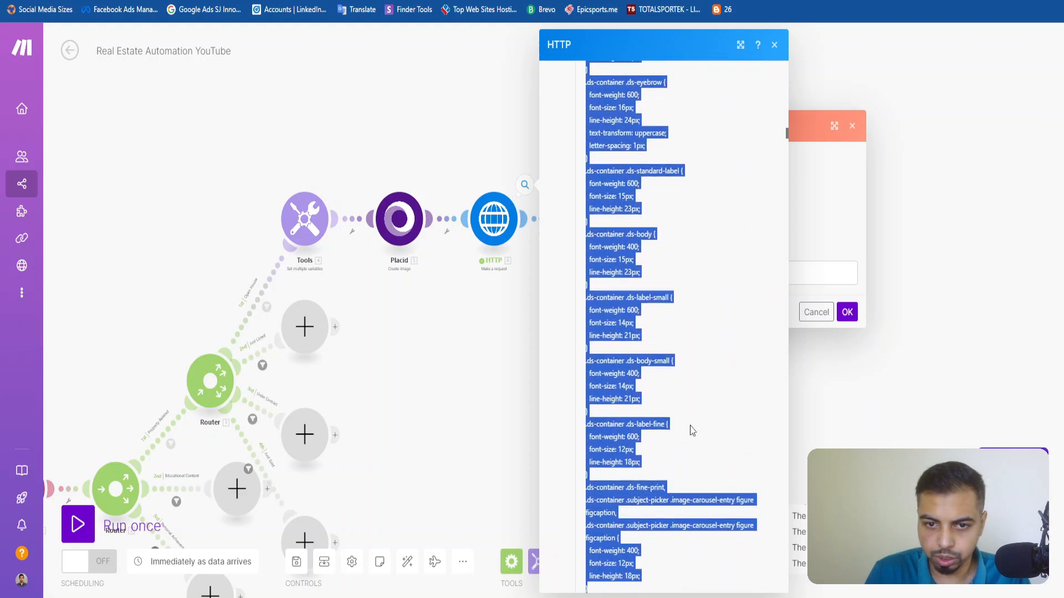
key(shift+Down)
key(shift+Down)
key(shift+Down)
key(shift+Down)
key(shift+Down)
key(shift+Down)
key(shift+Down)
key(shift+Down)
key(shift+Down)
key(shift+Down)
key(shift+Down)
key(shift+Down)
key(shift+Down)
key(shift+Down)
key(shift+Down)
key(shift+Down)
key(shift+Down)
key(shift+Down)
key(shift+Down)
key(shift+Down)
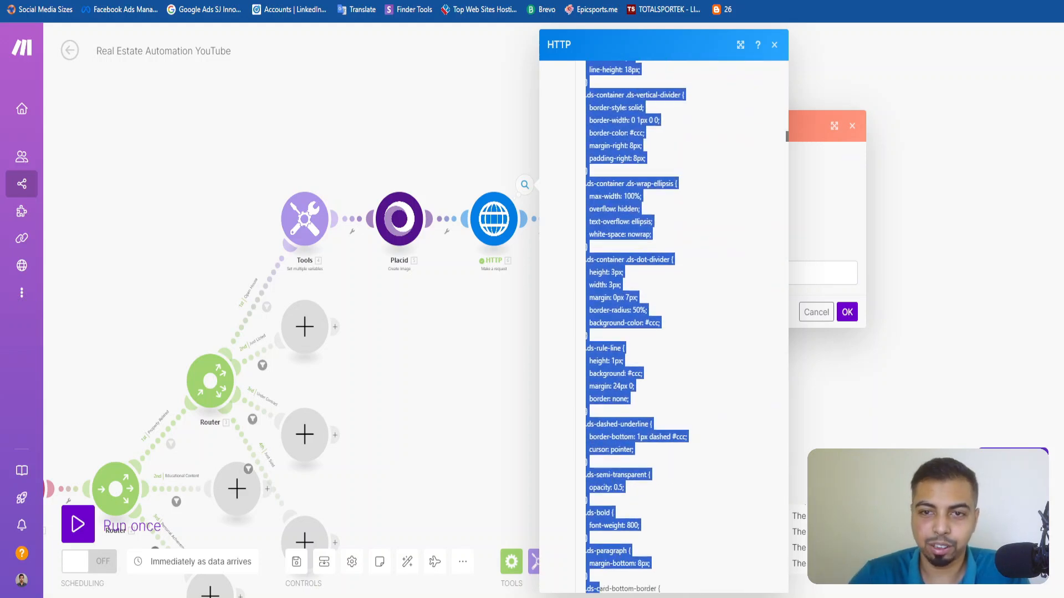
click(774, 44)
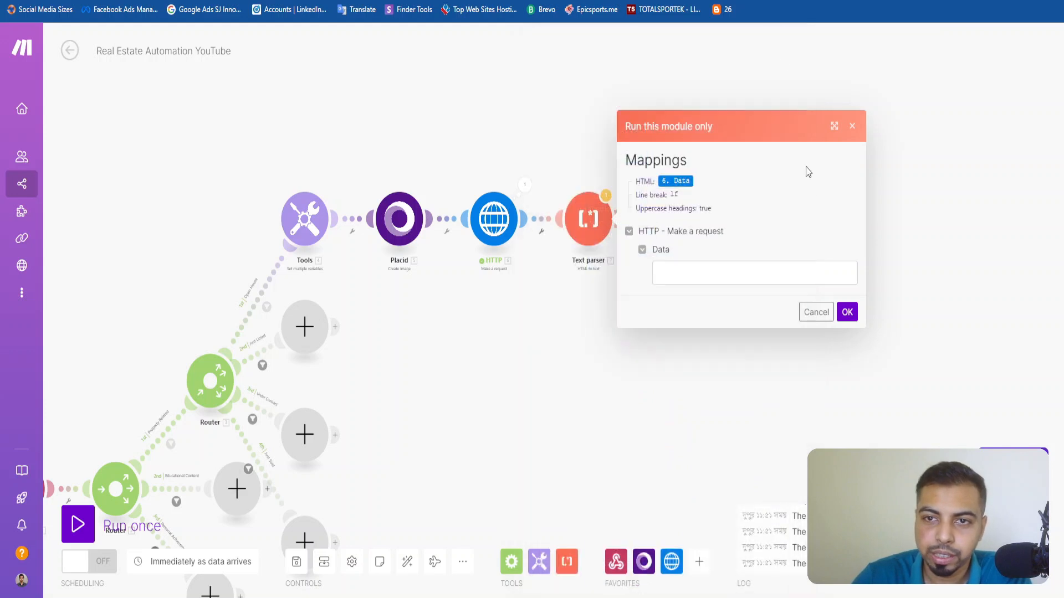
click(819, 318)
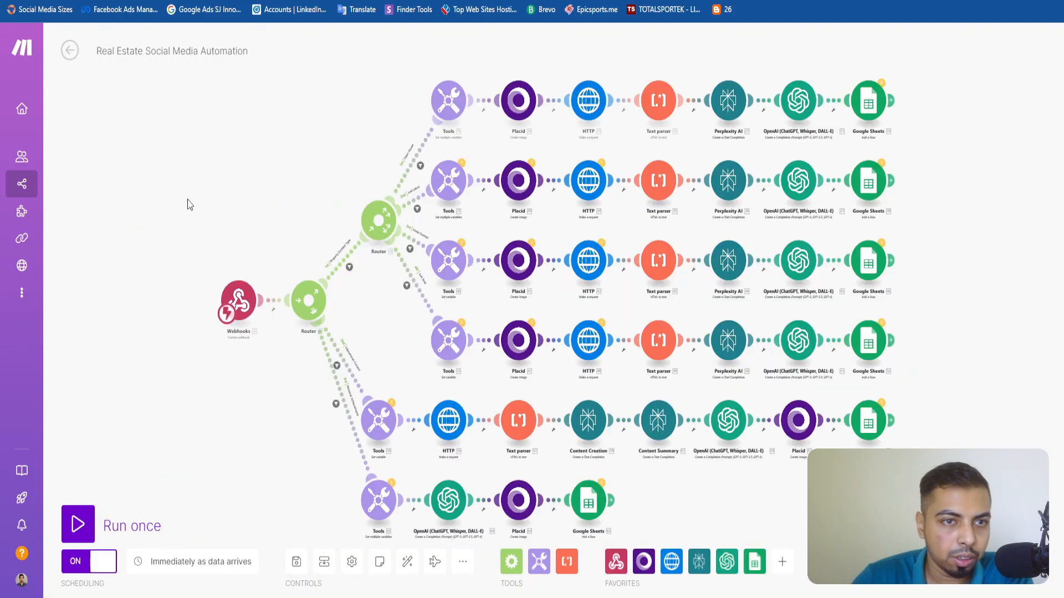
Examine the Text parser and Perplexity AI settings on the Open House route of the Real Estate Social Media Automation scenario.
drag(188, 144, 49, 135)
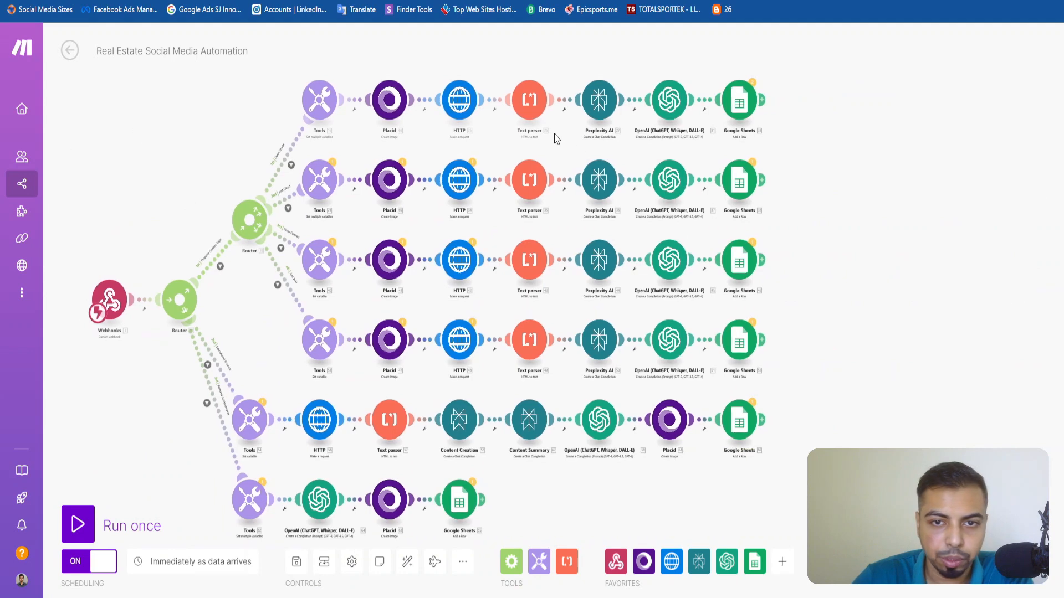
scroll(582, 145, up, 3)
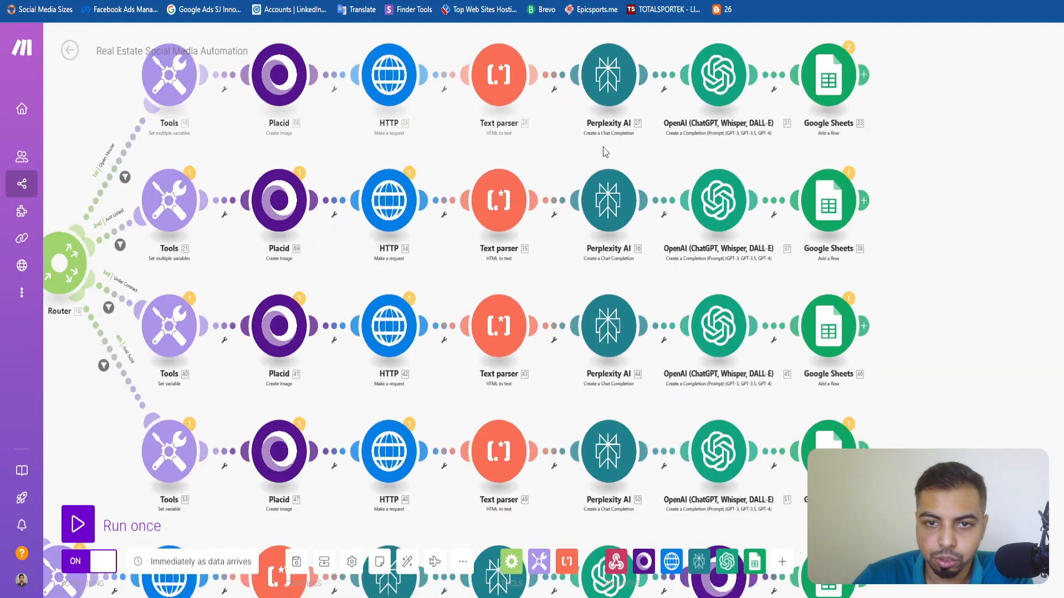
drag(525, 161, 590, 238)
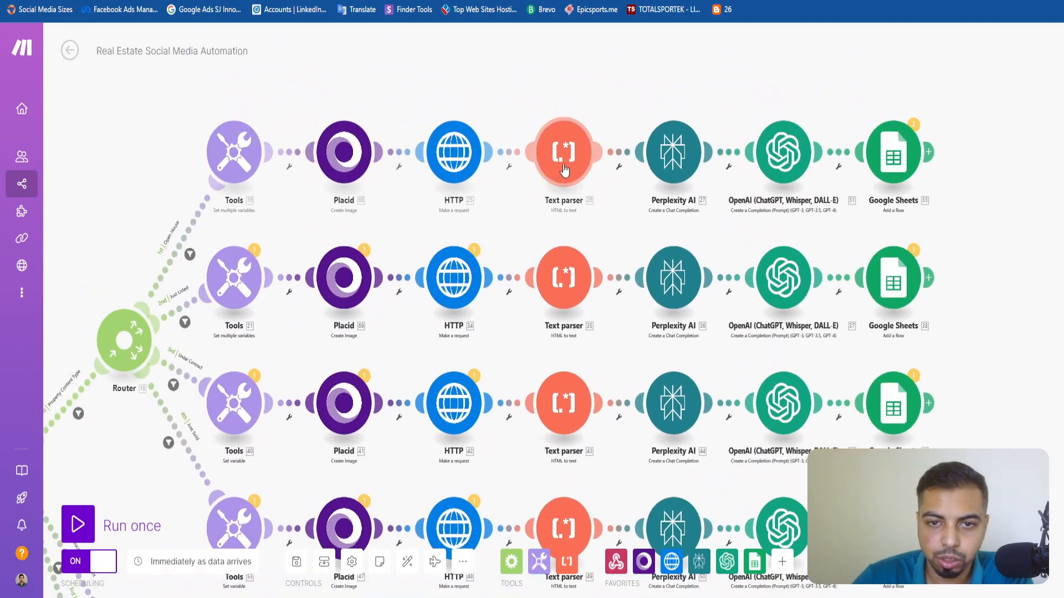
click(564, 169)
click(796, 201)
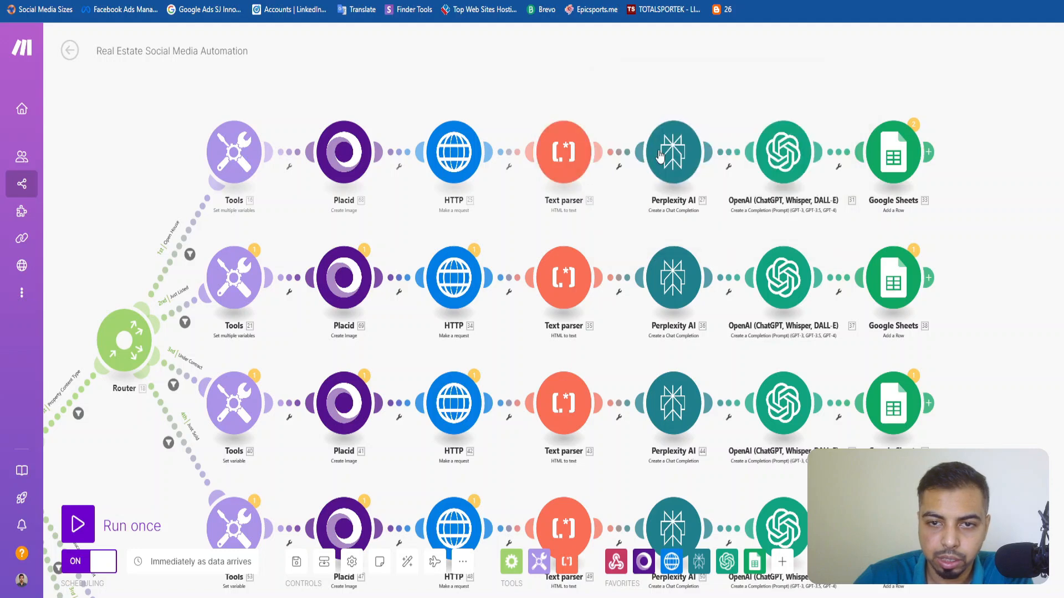
click(660, 156)
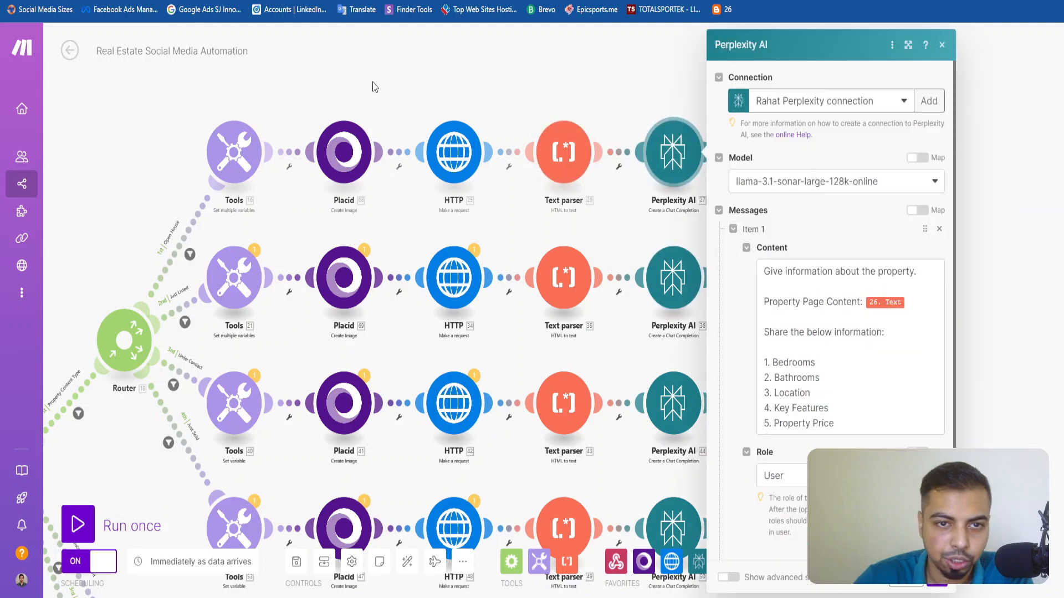
Return to the Real Estate Automation YouTube scenario and add a Perplexity AI Create a Chat Completion module after the Text parser.
click(372, 87)
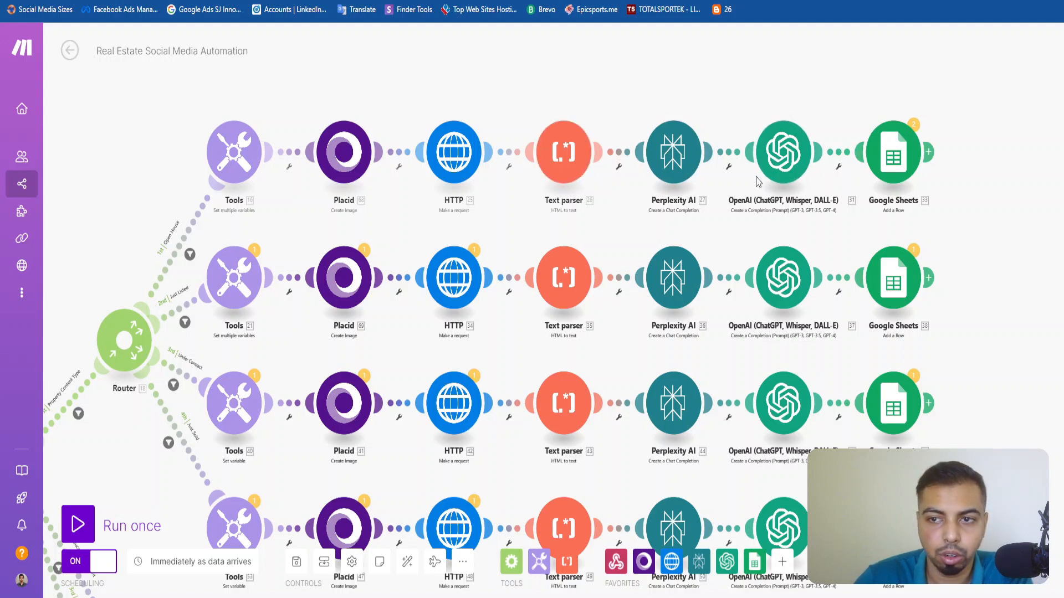
click(39, 0)
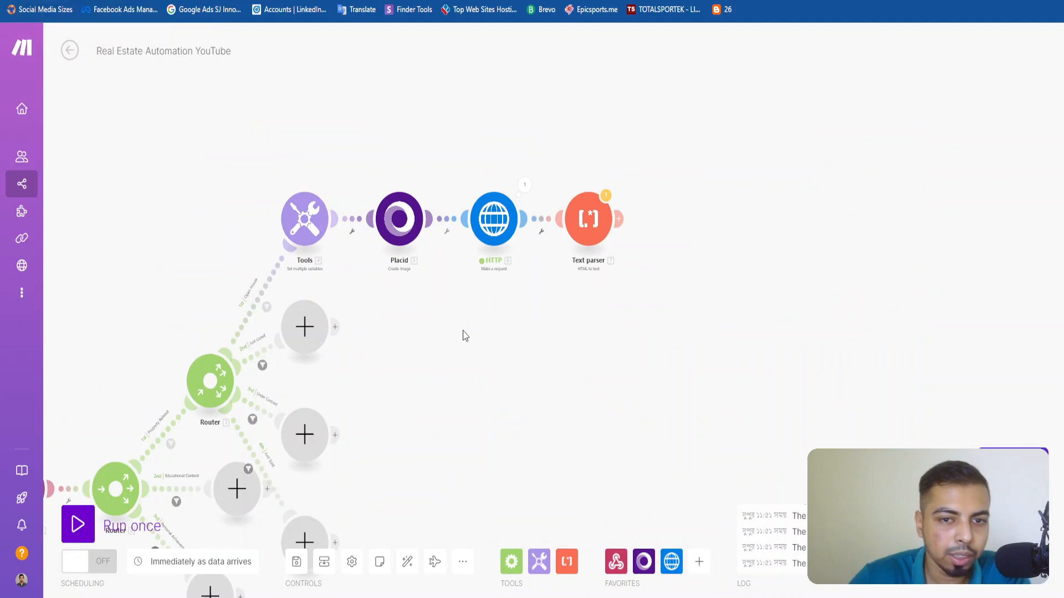
click(621, 219)
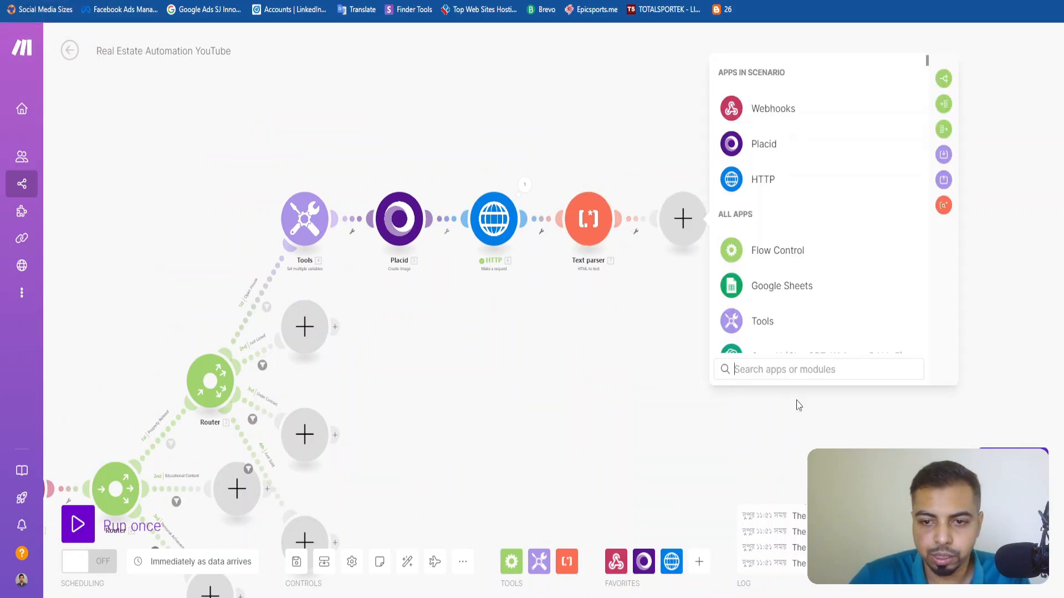
text(Perp)
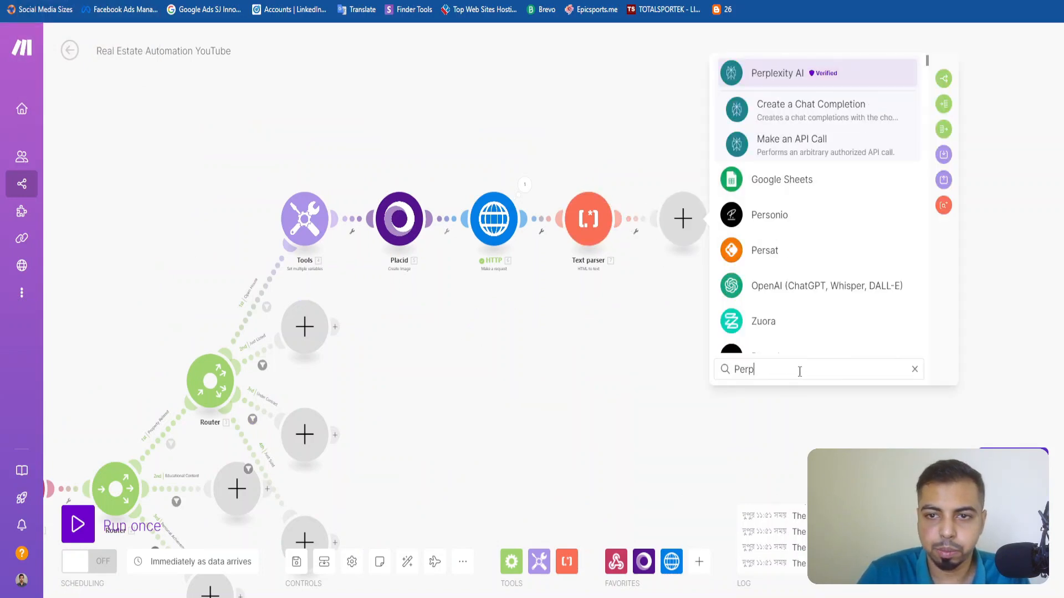
text(lexi)
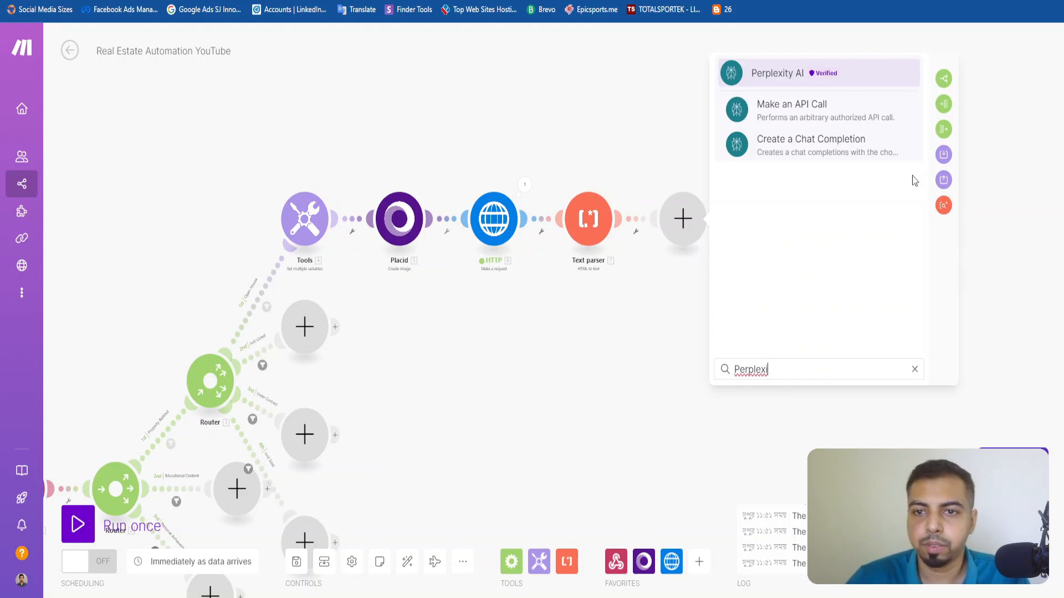
click(800, 157)
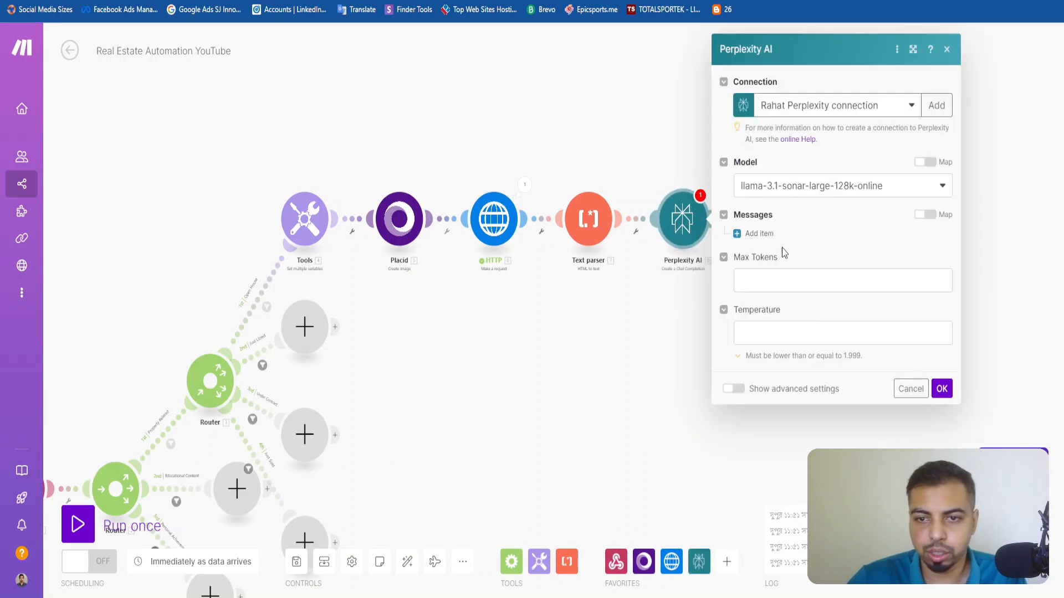
Start creating a new connection for the Perplexity AI module, keeping the name My Perplexity connection.
click(843, 107)
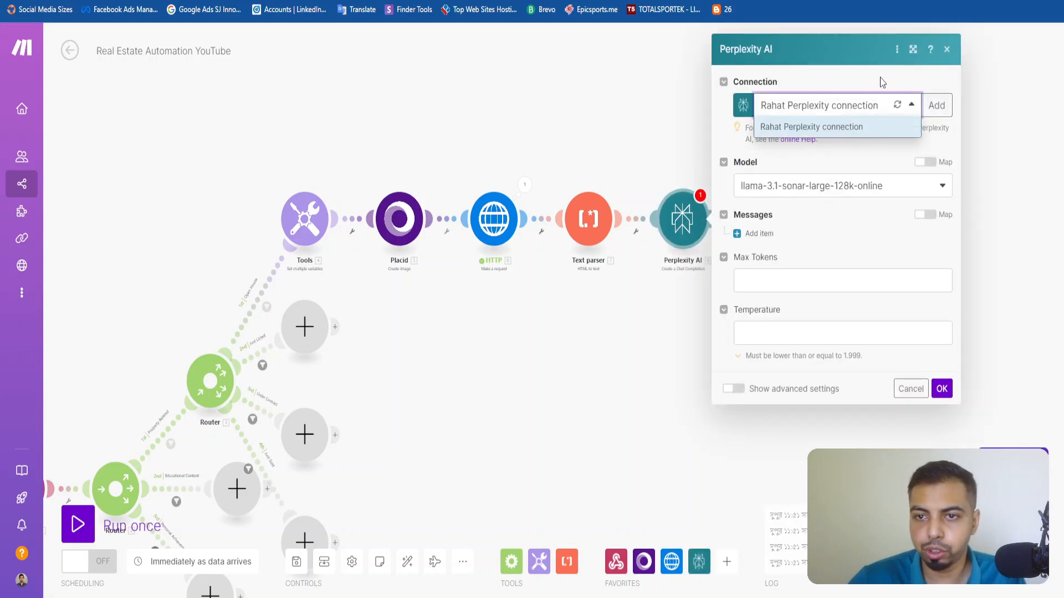
click(904, 104)
click(942, 109)
click(752, 101)
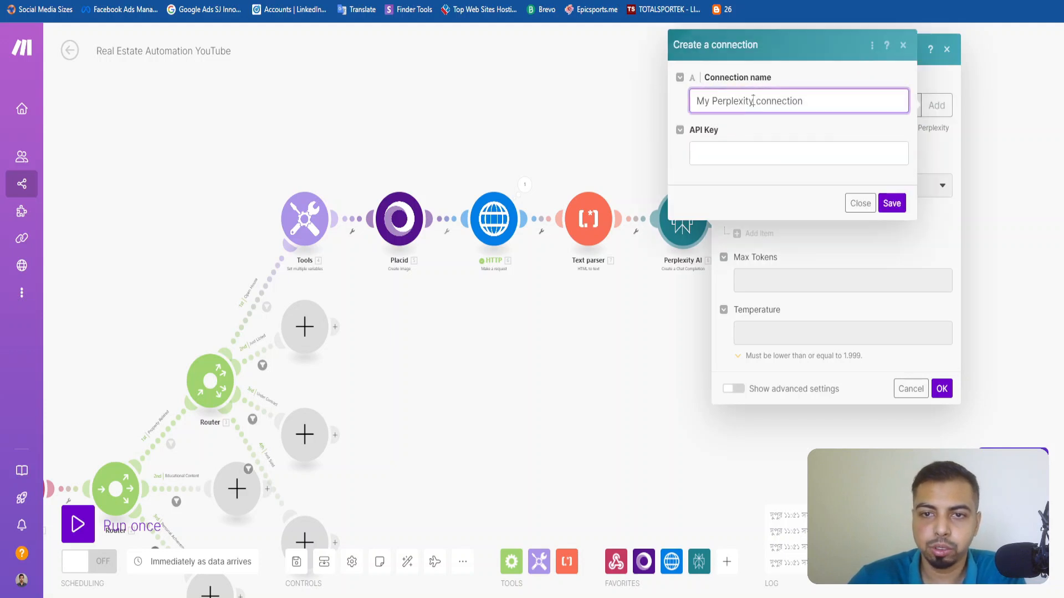
triple_click(775, 102)
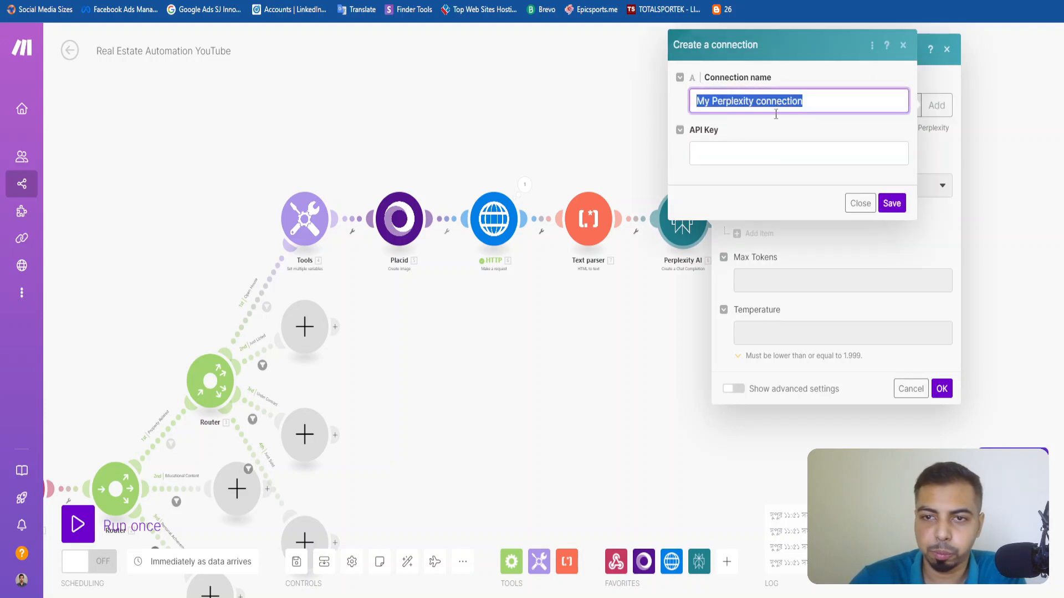
click(769, 155)
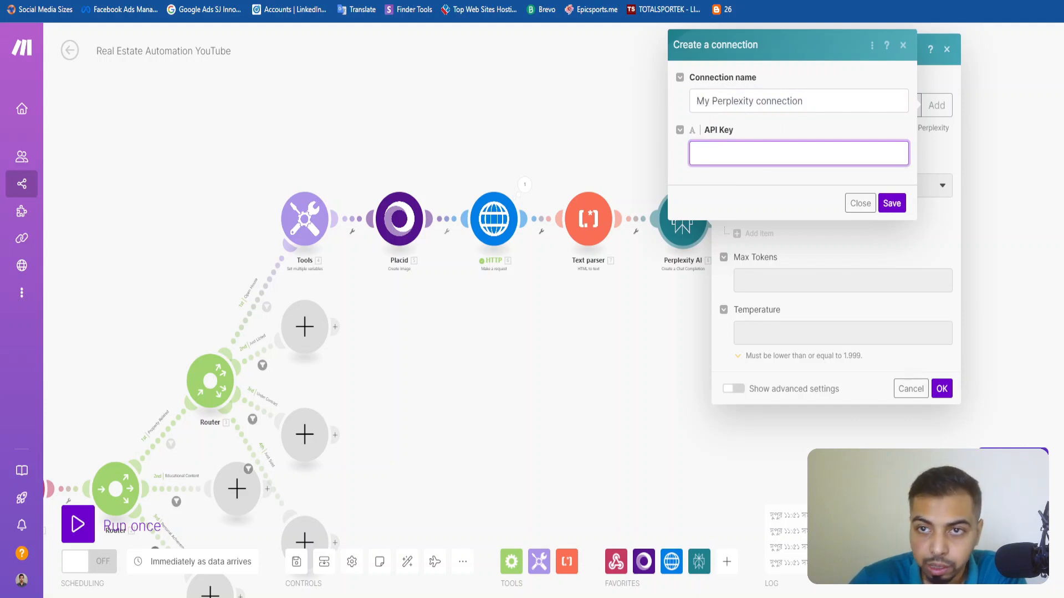
Switch to the Perplexity website and open the API section of the account settings from its home page.
key(ctrl+Tab)
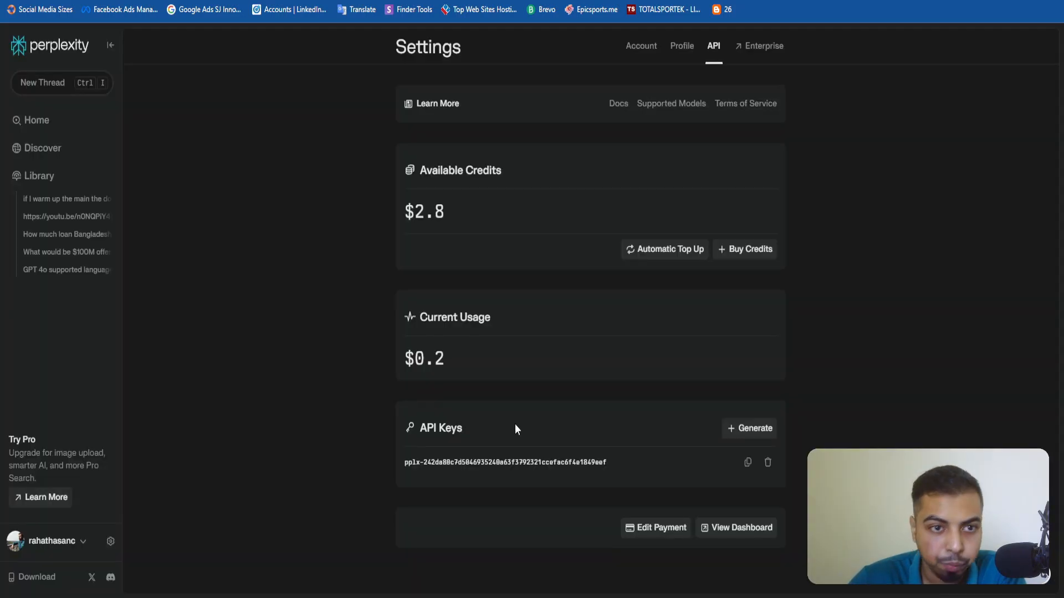
click(57, 119)
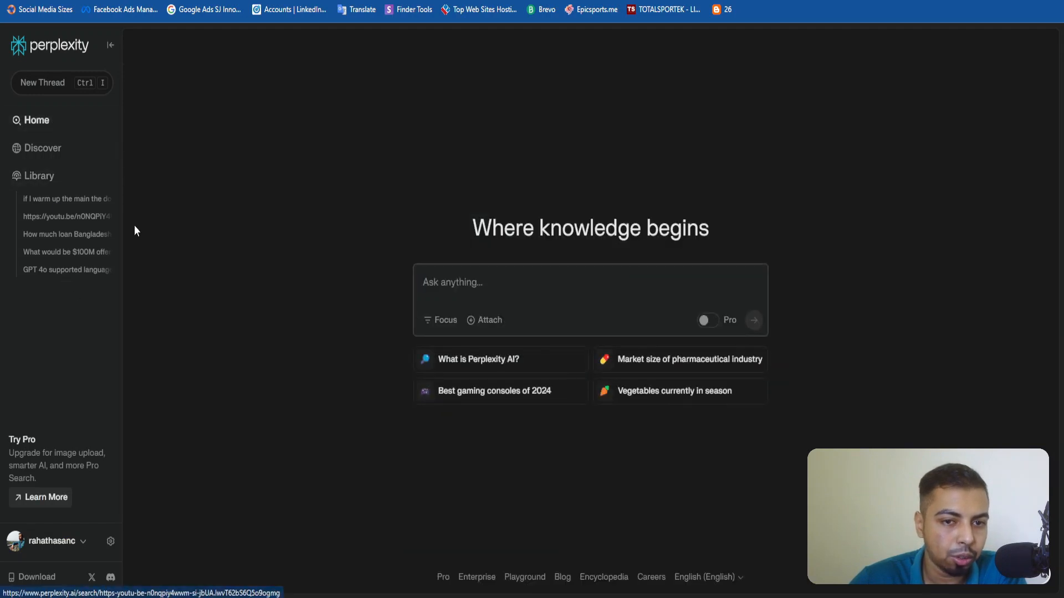
click(52, 541)
click(55, 477)
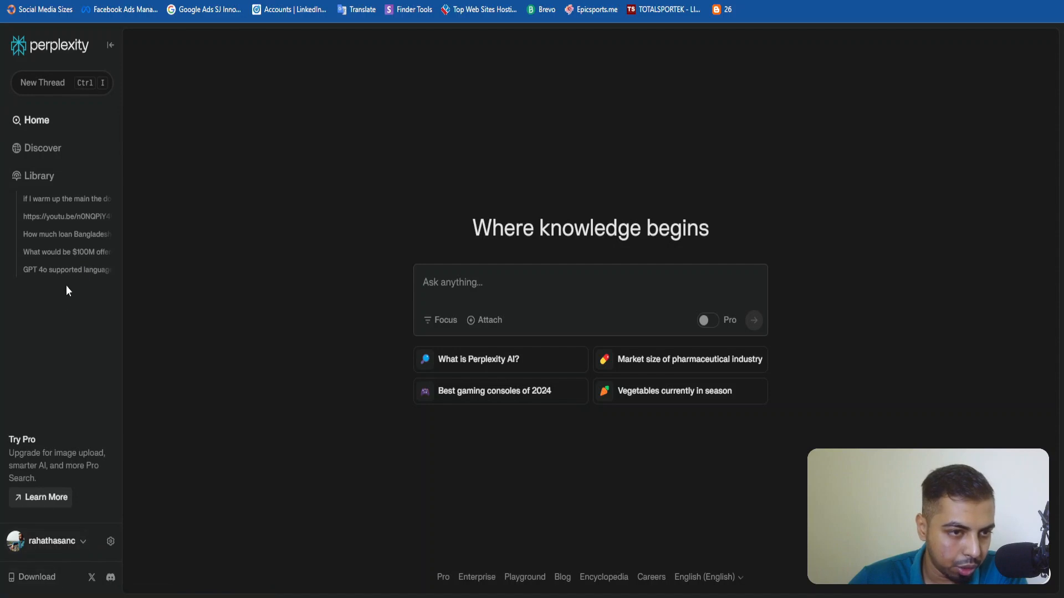
click(109, 542)
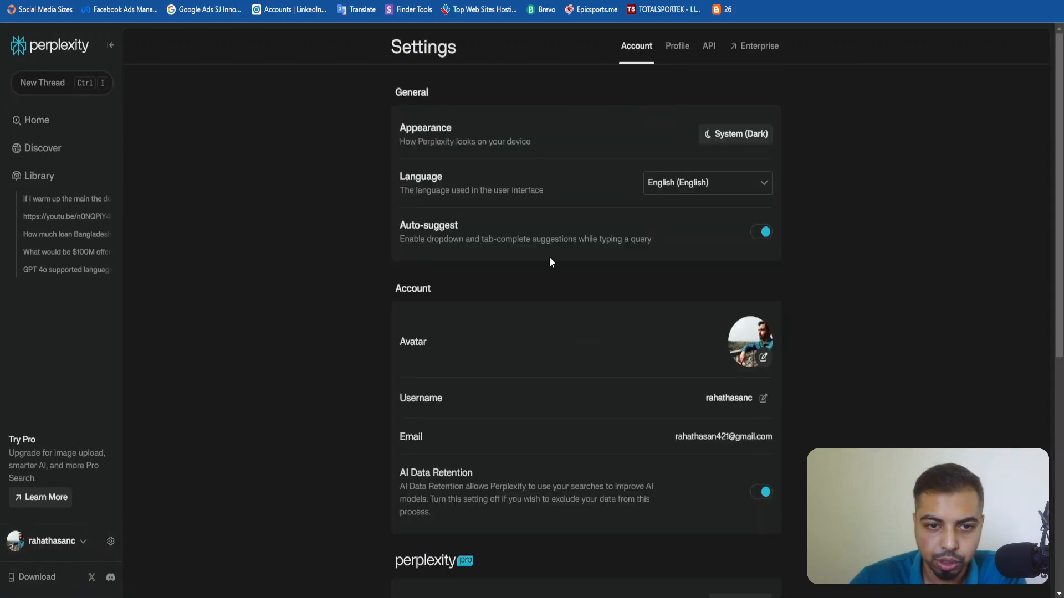
scroll(550, 257, down, 6)
scroll(666, 128, up, 6)
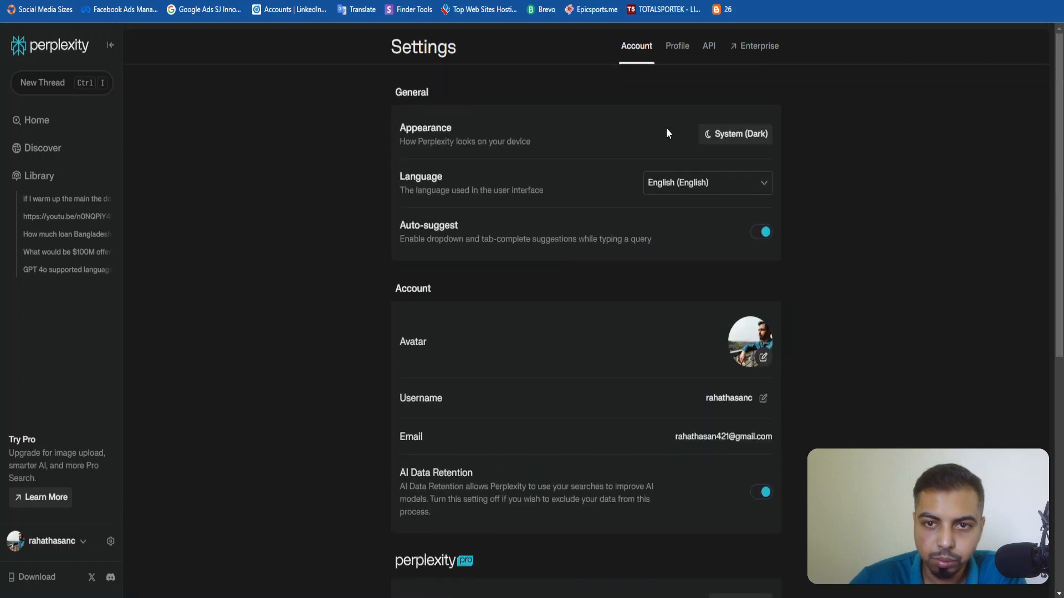
click(714, 56)
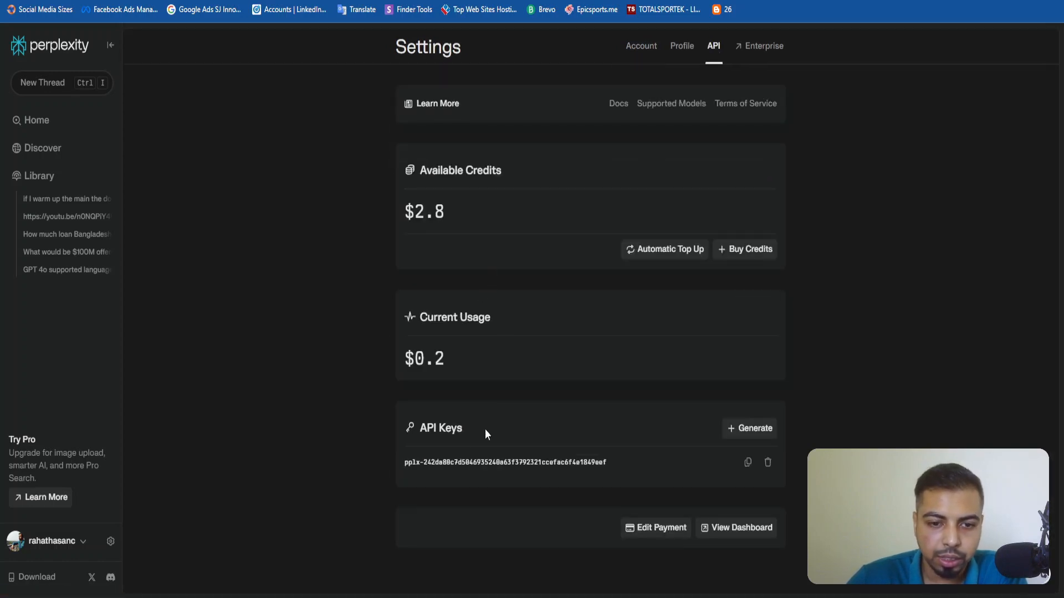
Generate an additional Perplexity API key and check the available credits.
drag(572, 493, 392, 475)
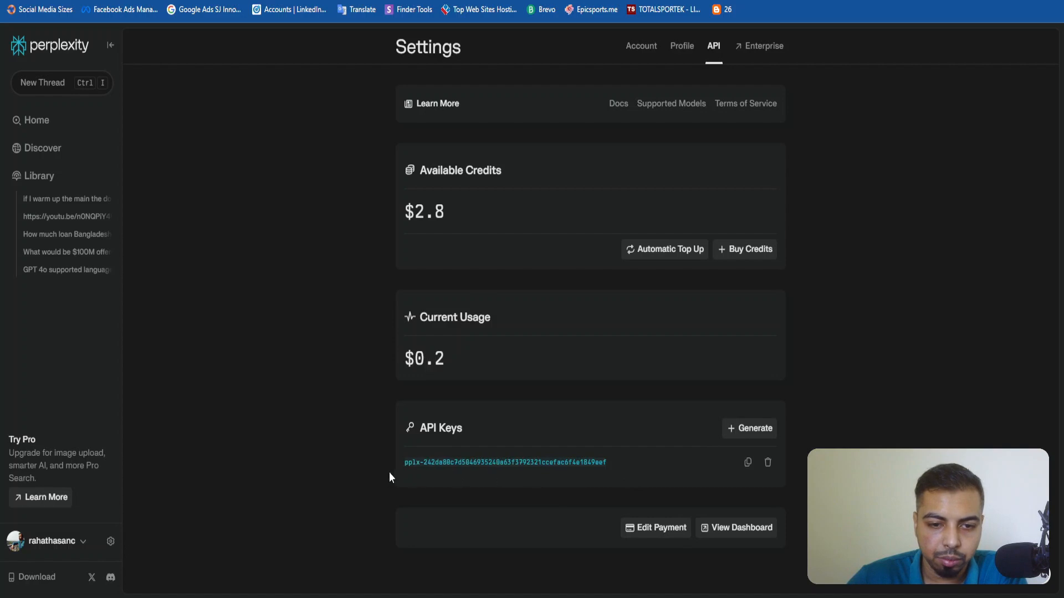
click(451, 485)
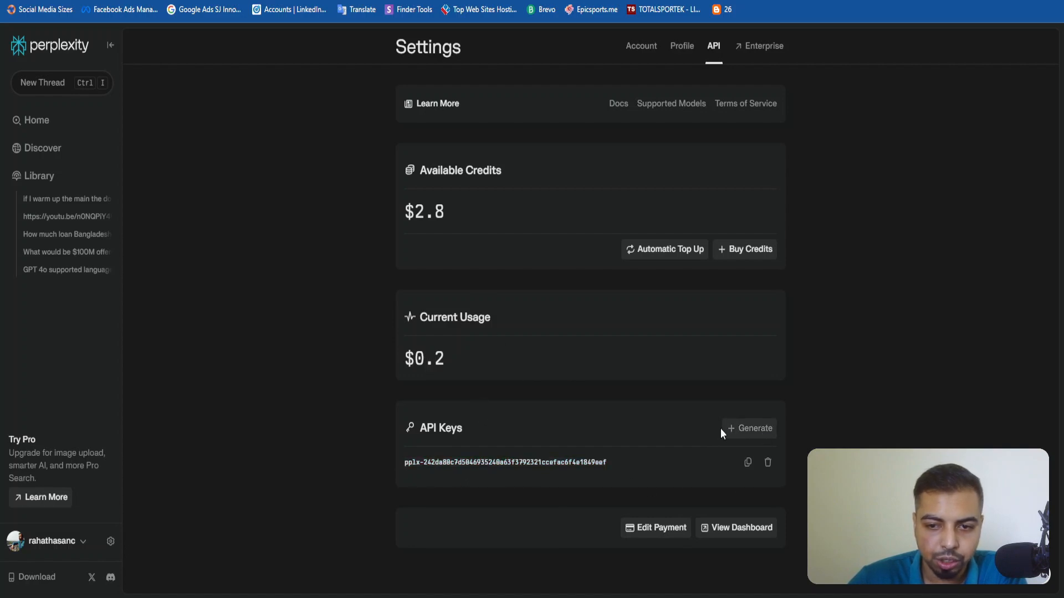
click(752, 431)
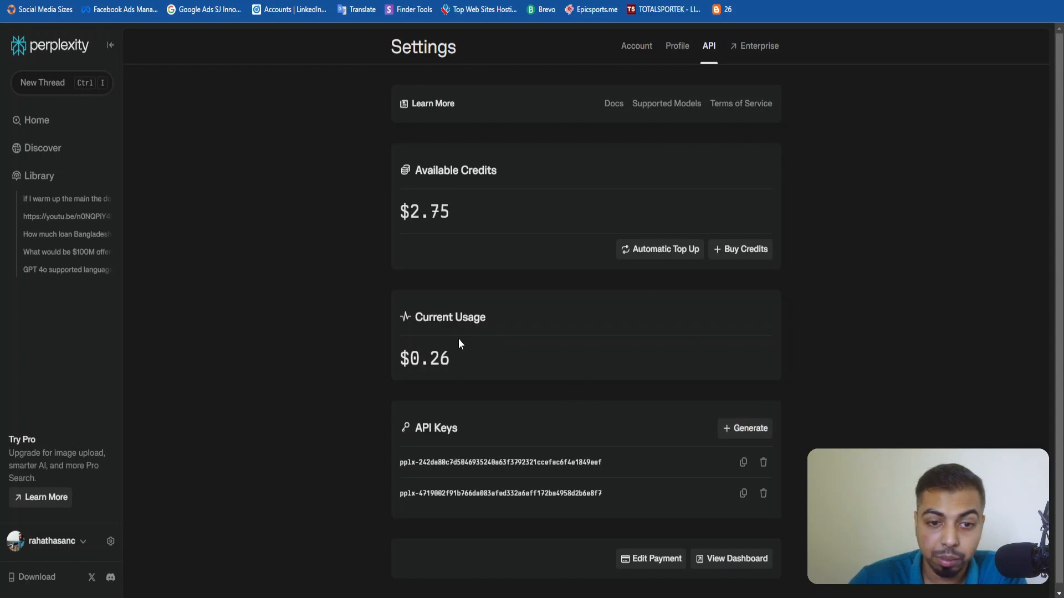
drag(444, 211, 393, 207)
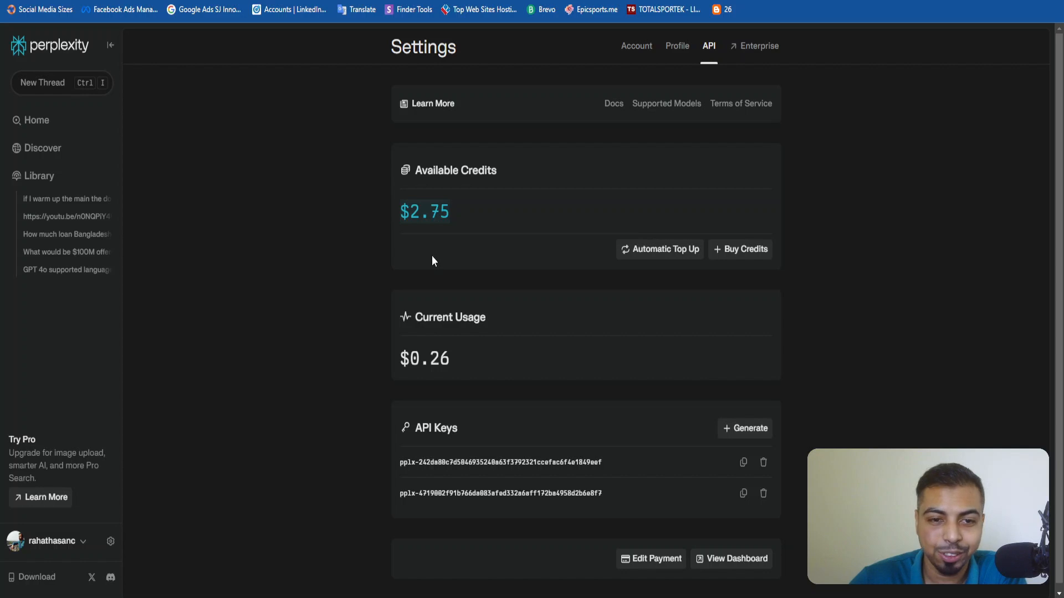
scroll(573, 553, down, 1)
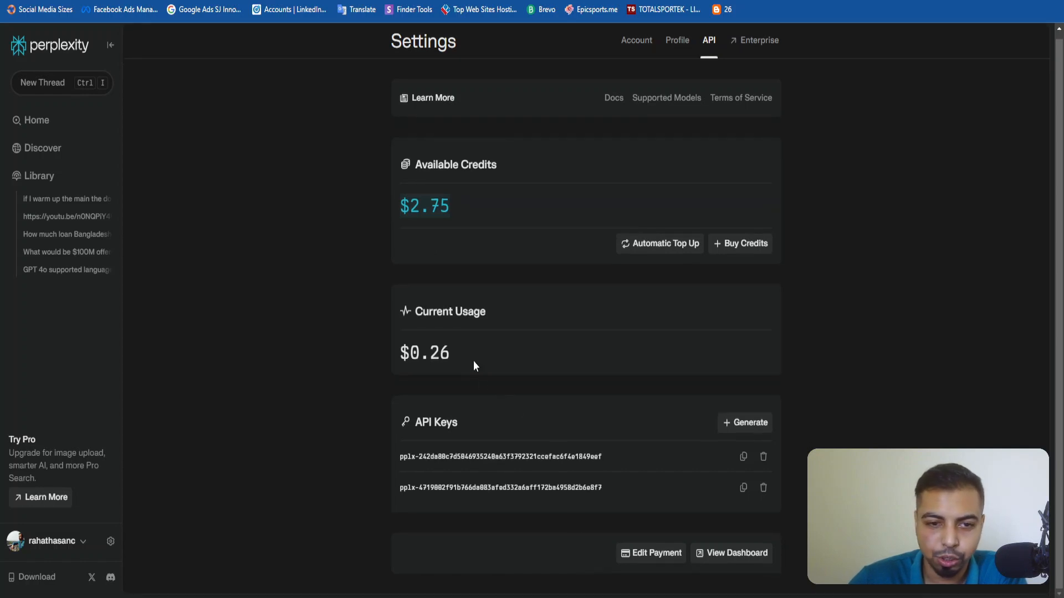
click(457, 197)
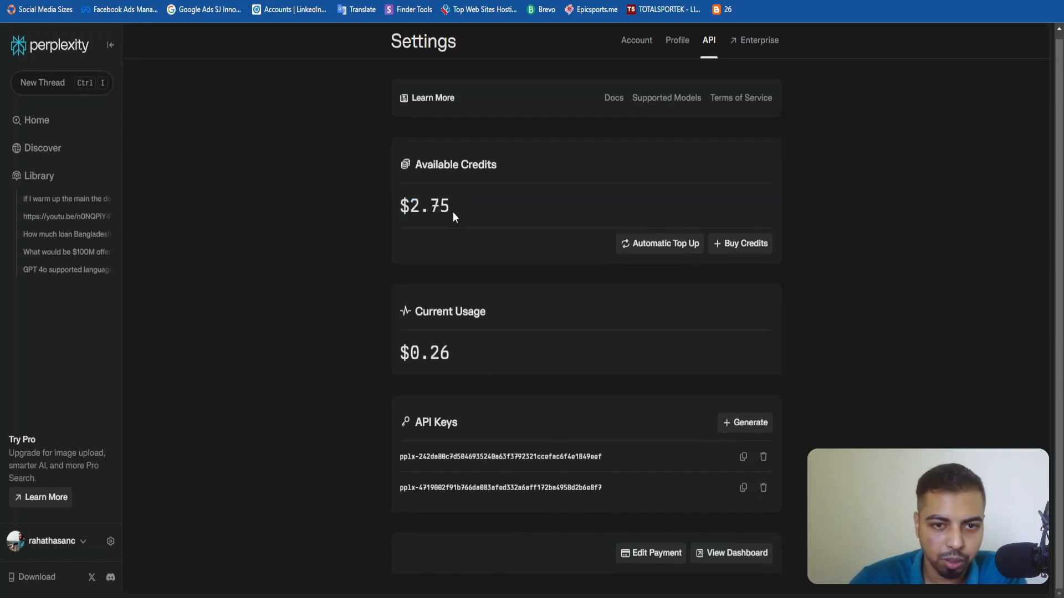
drag(453, 212, 340, 211)
click(393, 231)
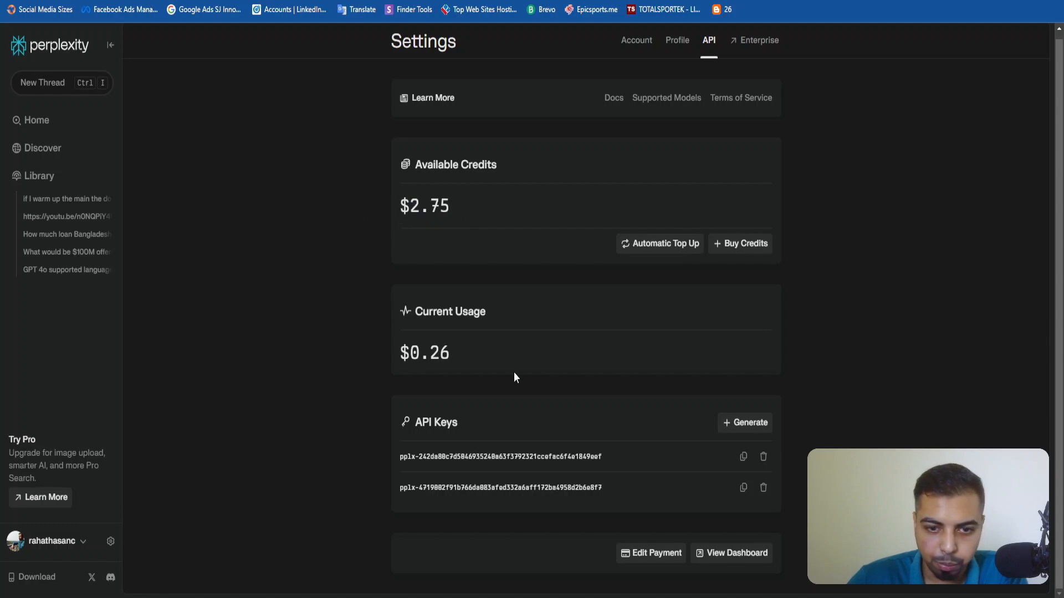
Copy the newly generated API key into the API Key field in Make, save the connection, and add a message item to the Perplexity AI module.
triple_click(604, 456)
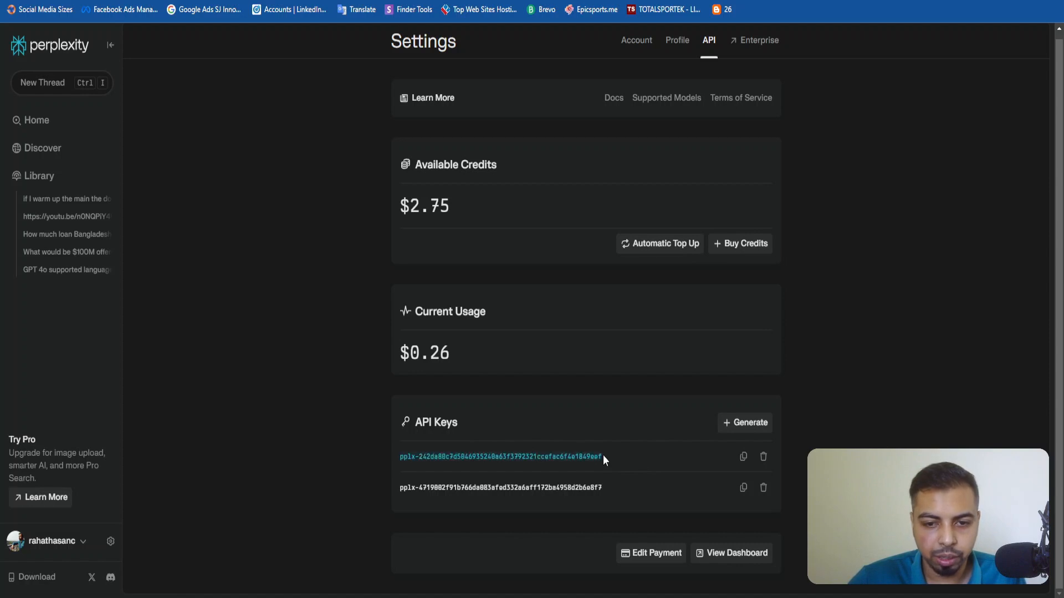
triple_click(505, 492)
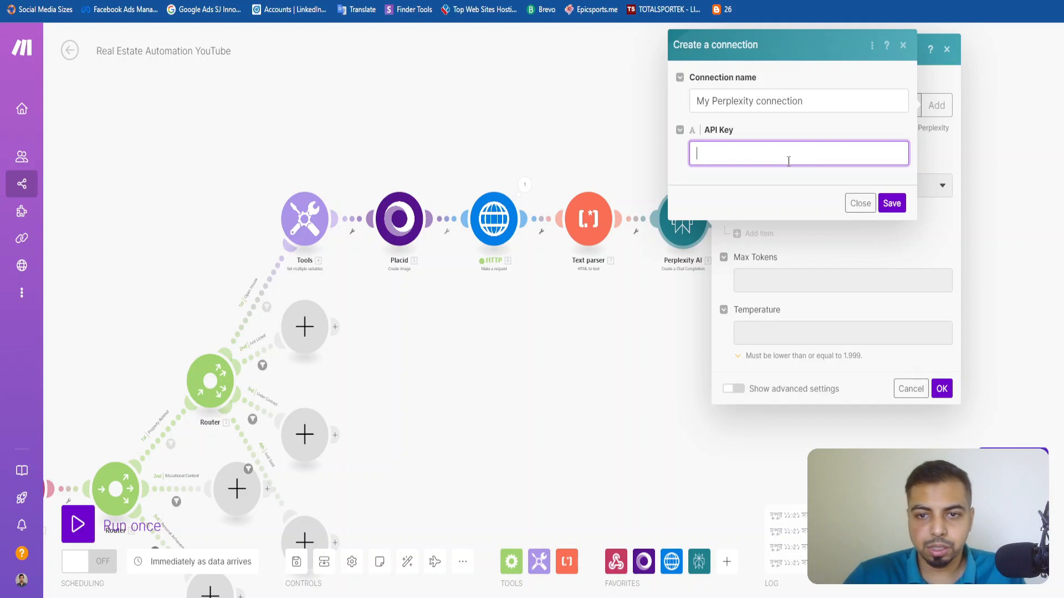
key(ctrl+v)
click(892, 203)
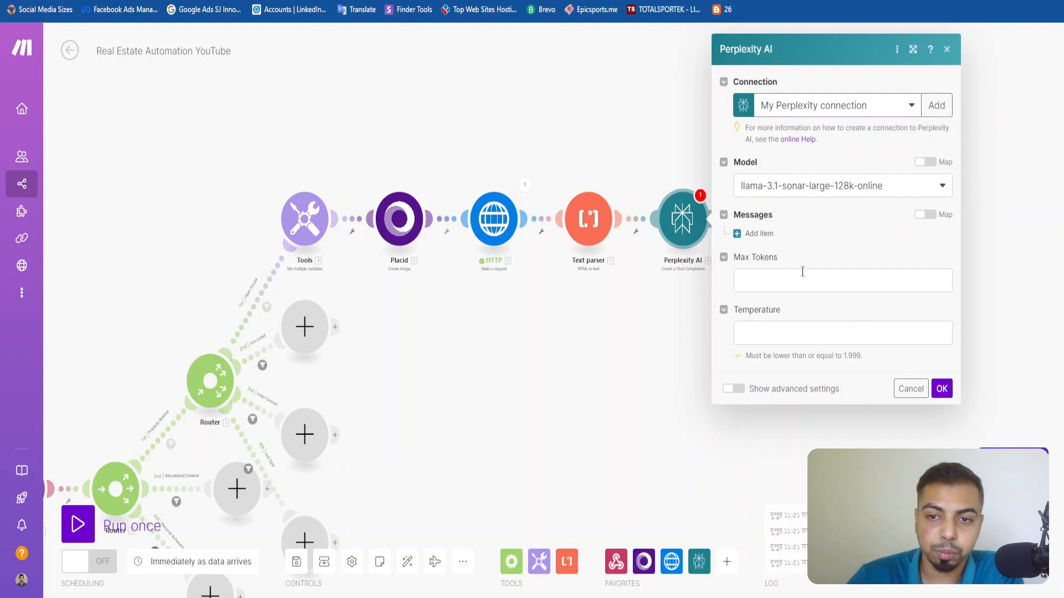
click(758, 279)
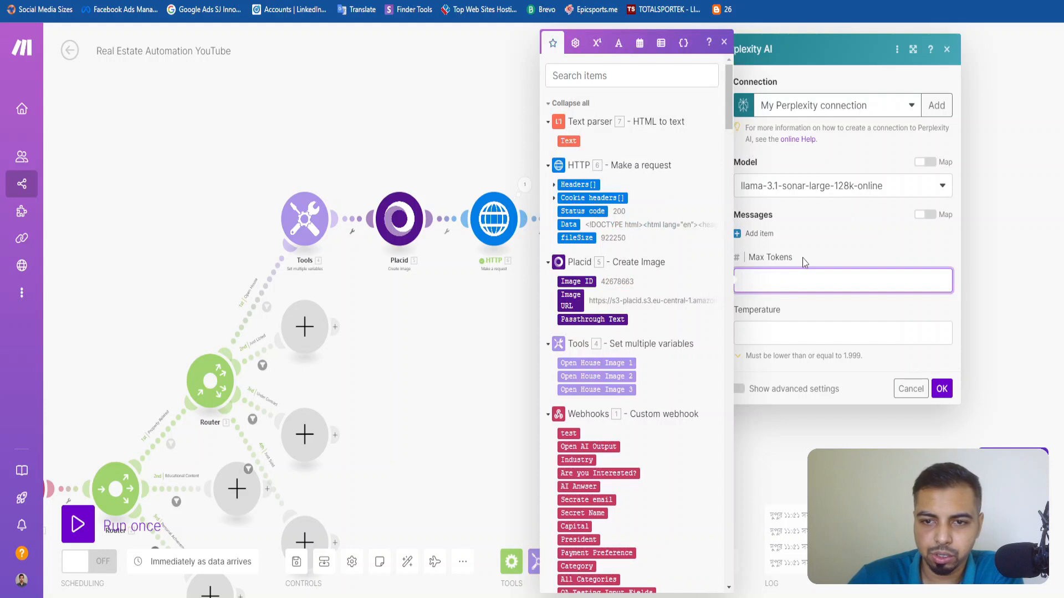
click(753, 234)
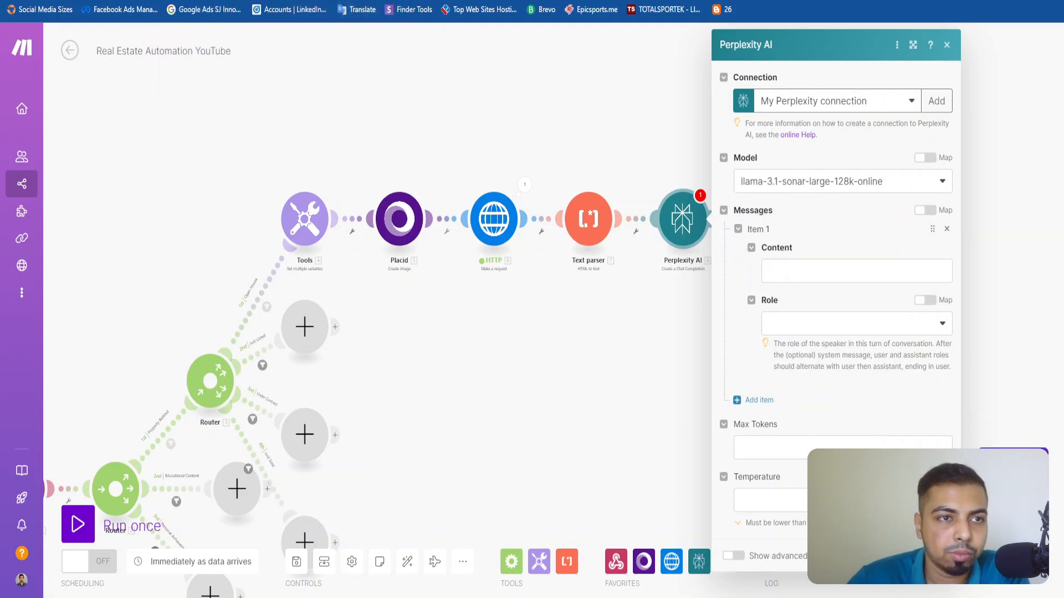
Select the full Content prompt and check the Role of the Open House Perplexity AI module in Real Estate Social Media Automation, returning to Real Estate Automation YouTube.
key(ctrl+Tab)
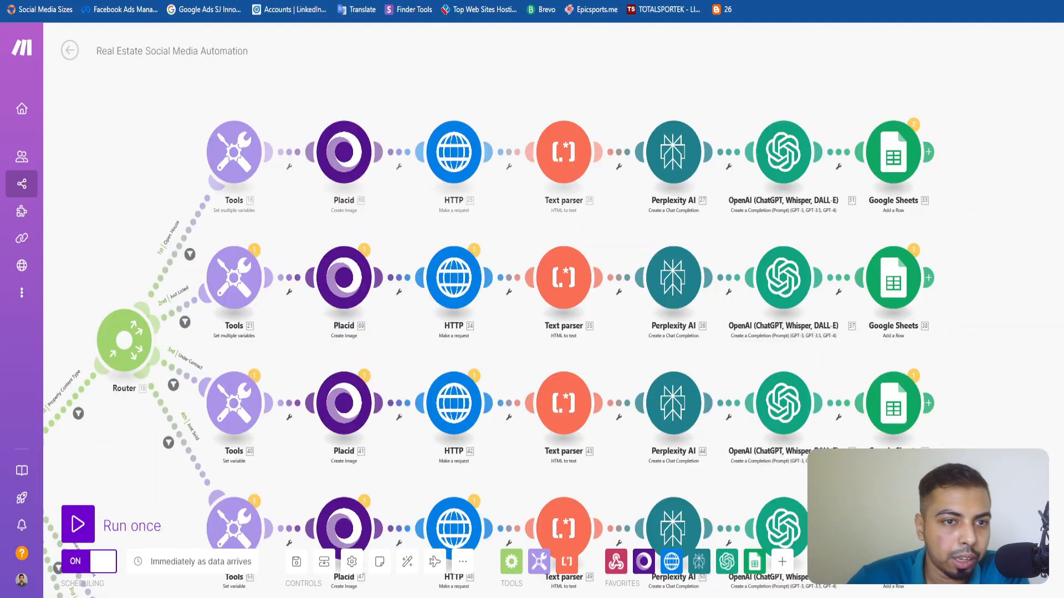
click(672, 162)
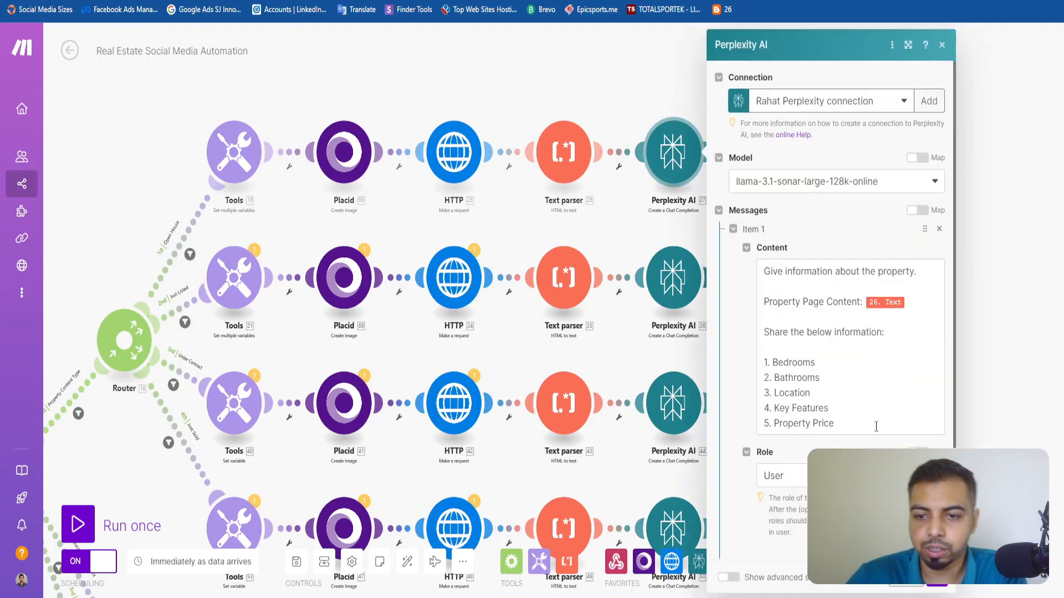
click(870, 425)
click(811, 255)
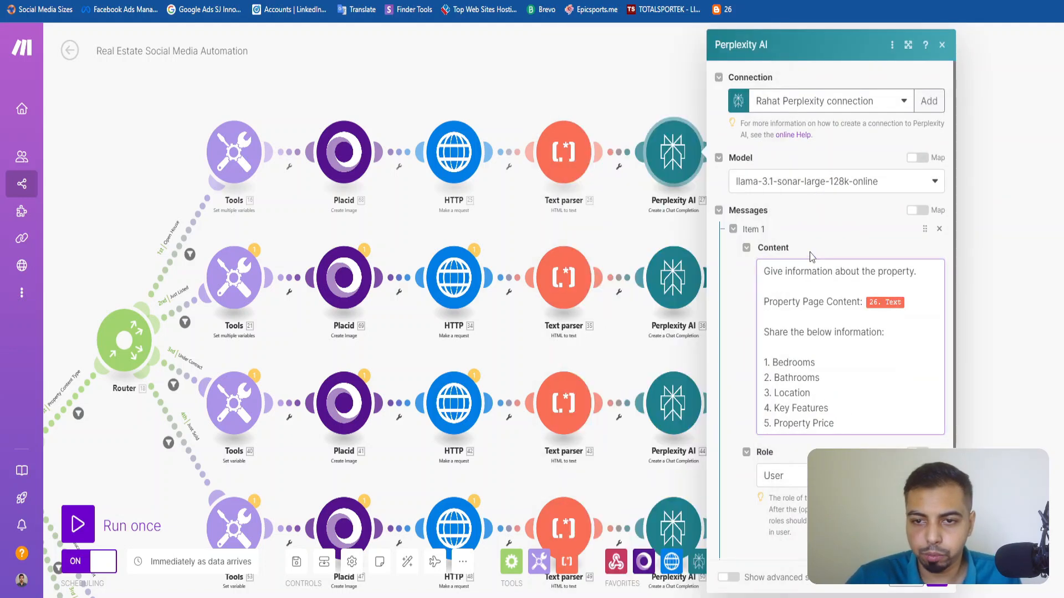
click(813, 333)
key(ctrl+a)
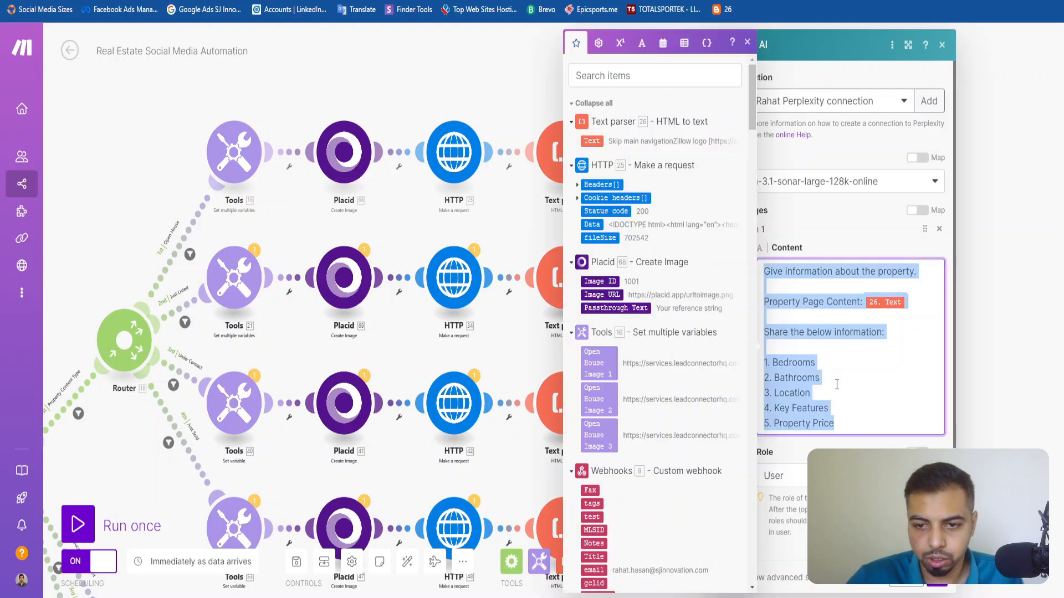
scroll(838, 385, down, 3)
click(859, 313)
scroll(860, 313, up, 2)
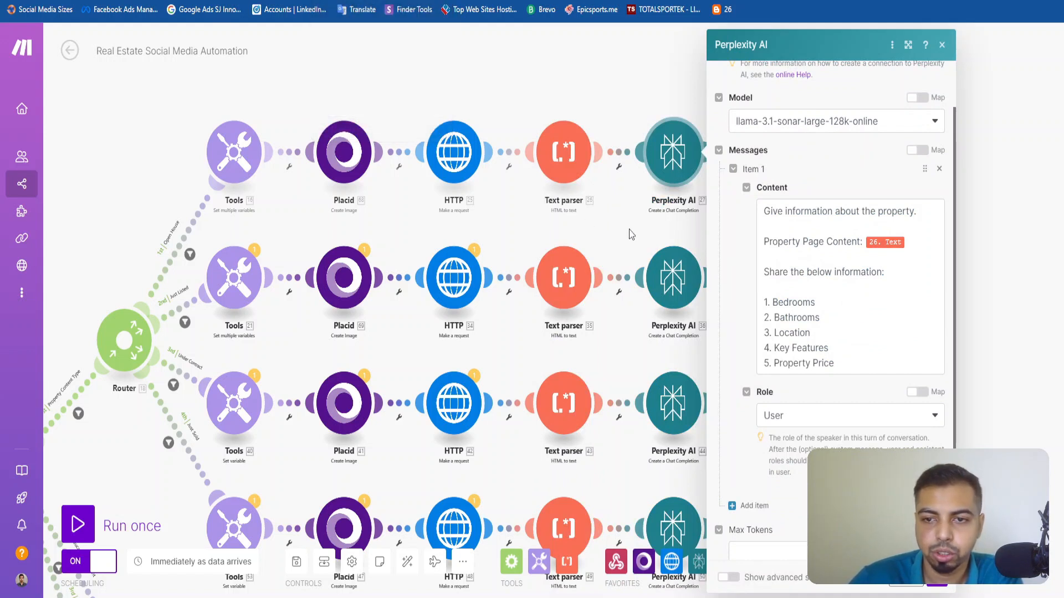
scroll(826, 299, down, 2)
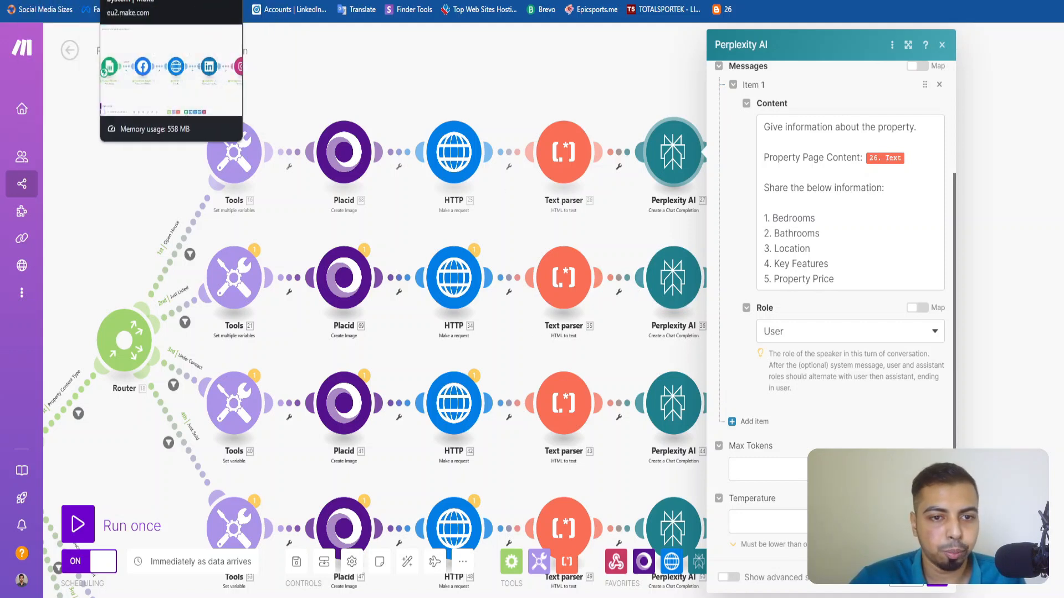
click(55, 0)
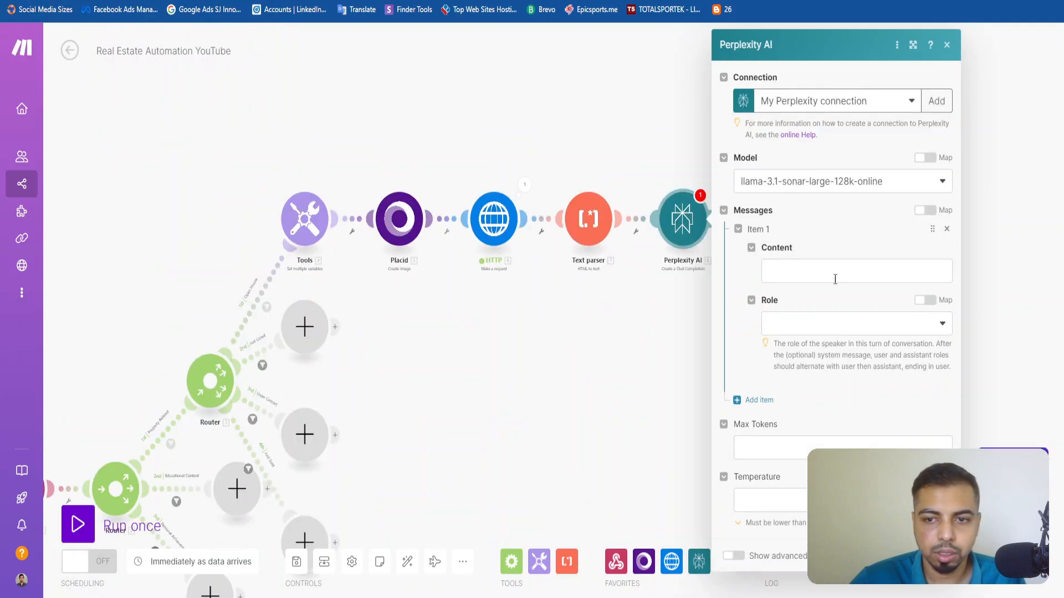
click(815, 264)
click(812, 325)
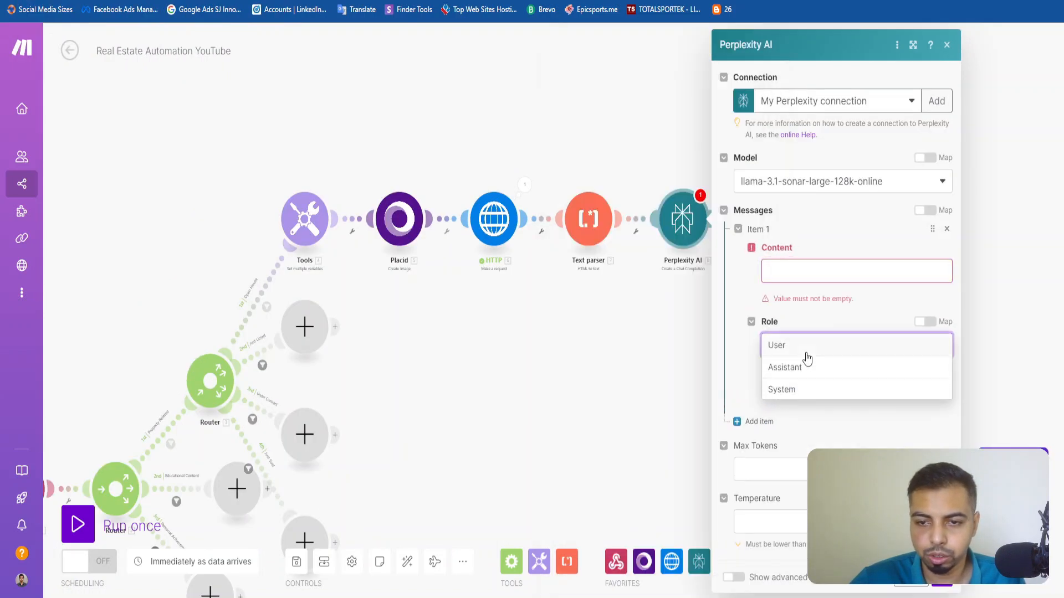
click(803, 345)
click(819, 270)
key(ctrl+v)
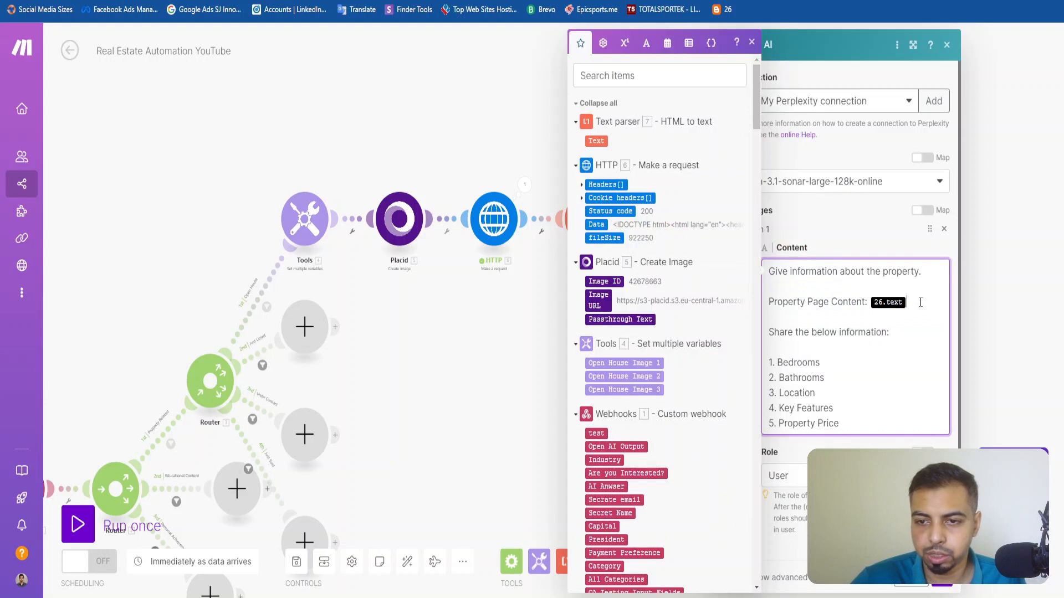
key(BackSpace)
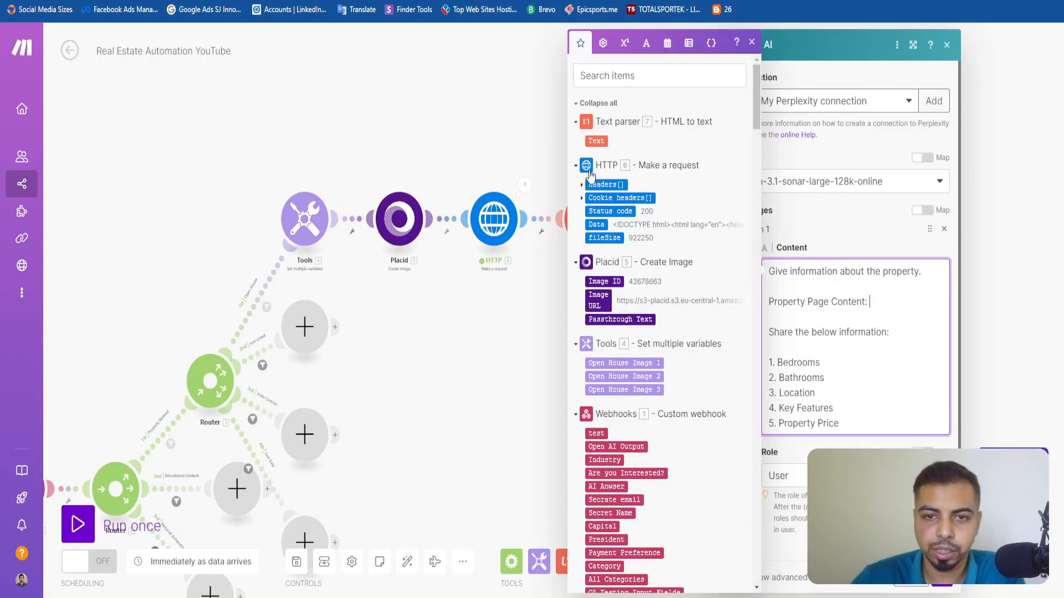
click(597, 140)
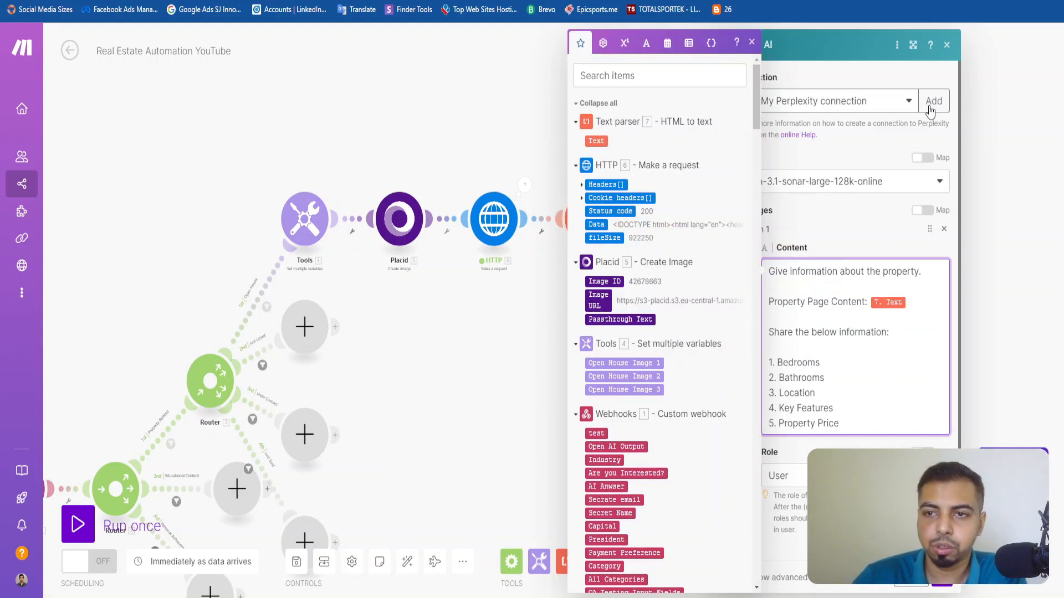
click(751, 42)
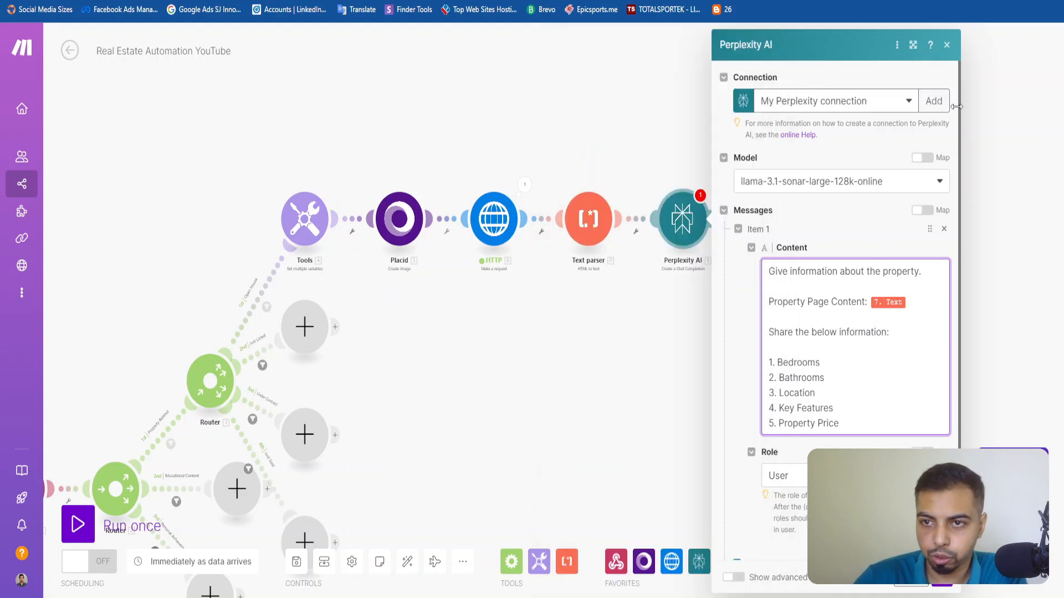
click(948, 44)
click(589, 218)
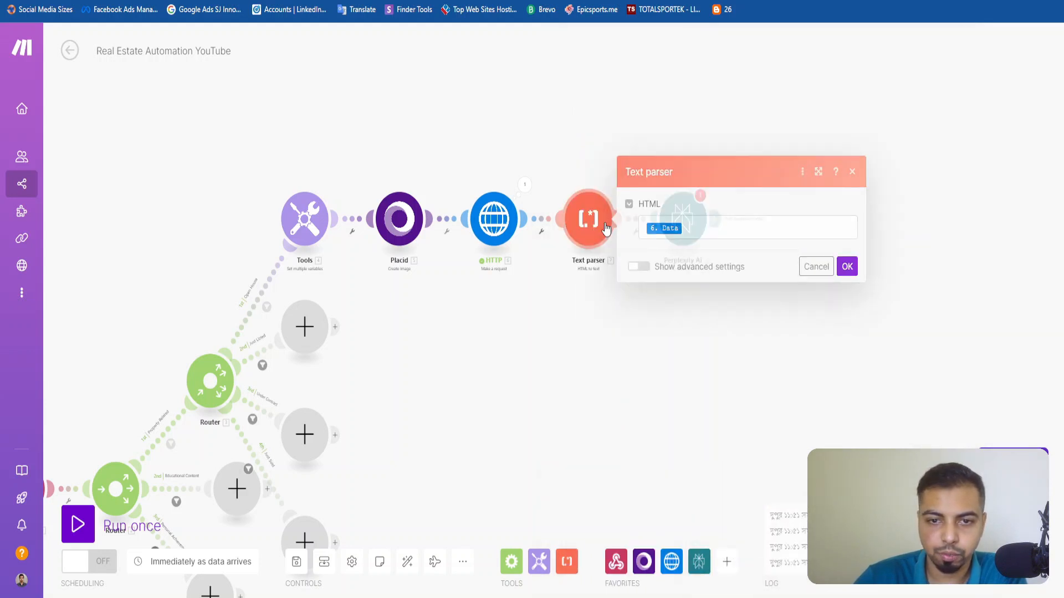
click(817, 266)
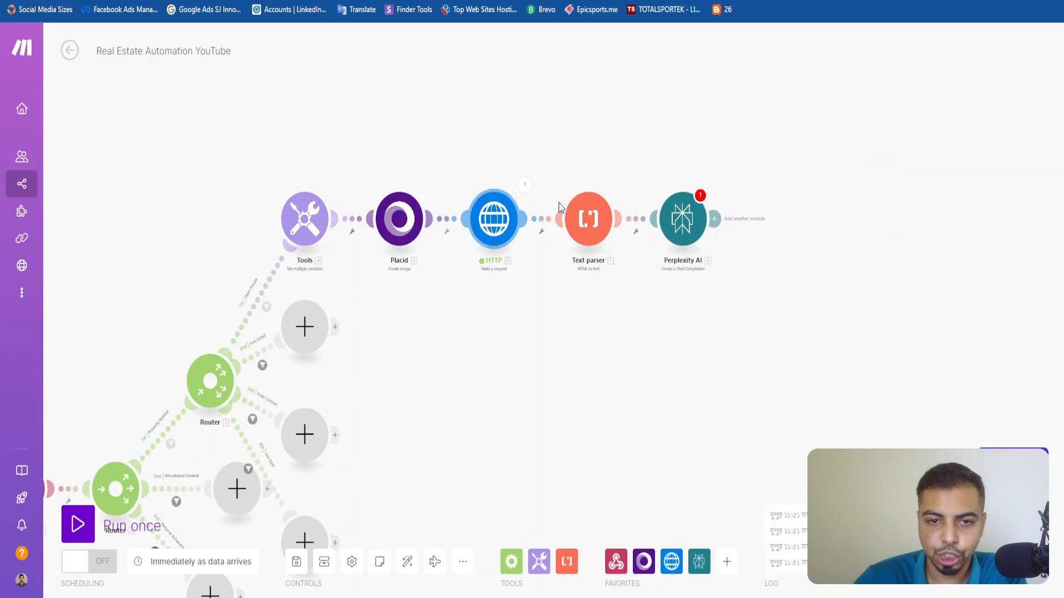
Add a message item to the Perplexity AI module containing the copied property-information prompt, with Property Page Content mapped to the Text parser's Text output.
click(693, 219)
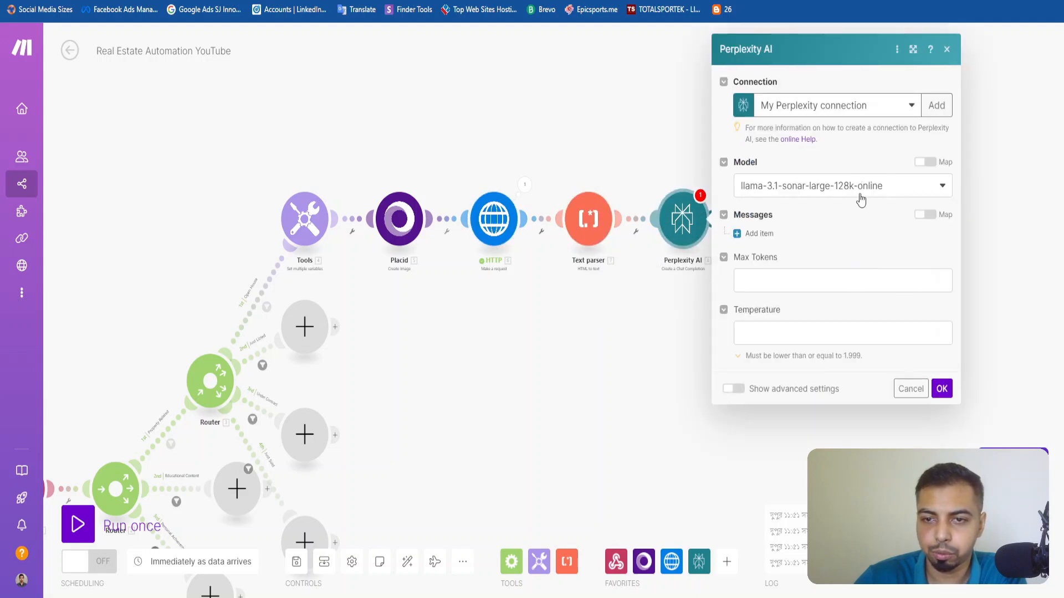
click(758, 233)
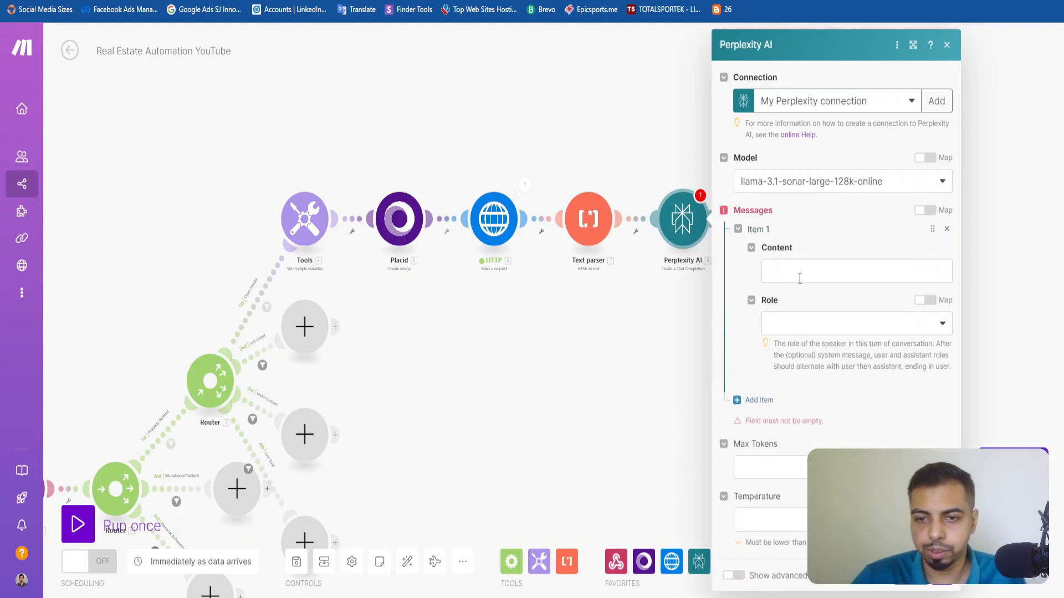
click(798, 271)
key(super+v)
click(842, 407)
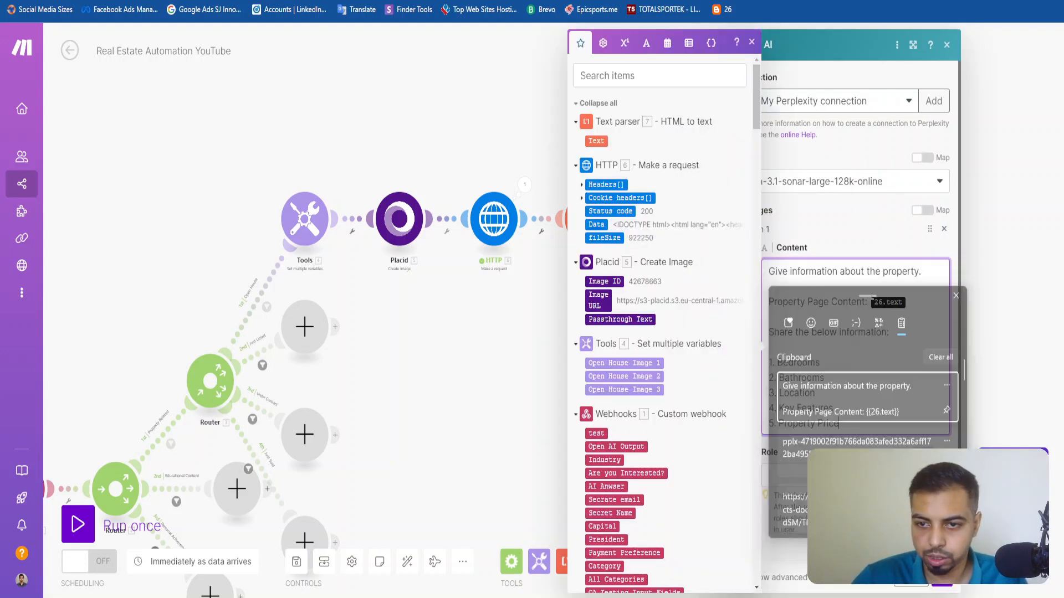
key(BackSpace)
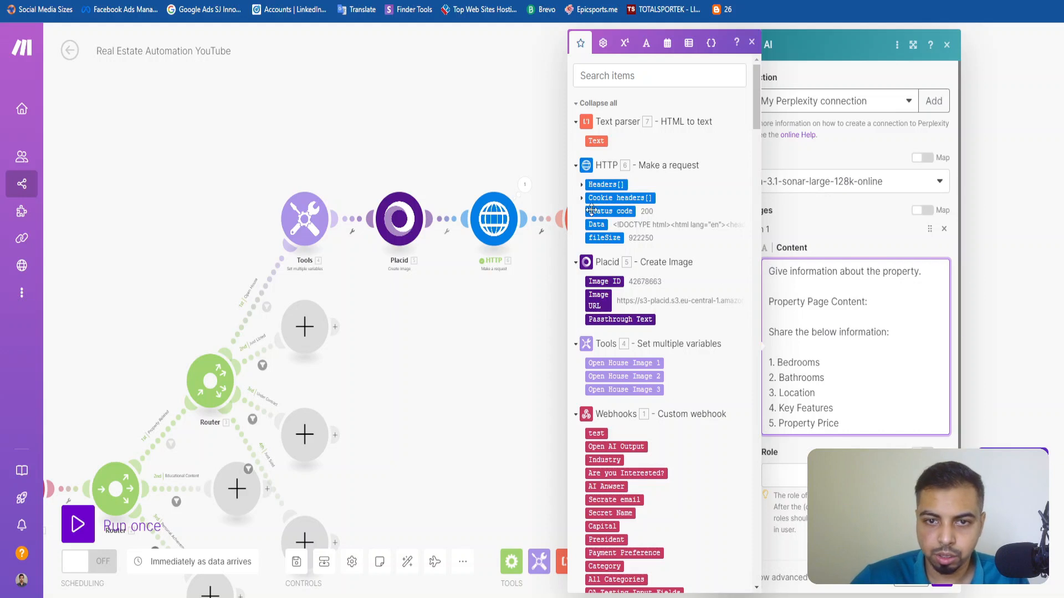
click(596, 141)
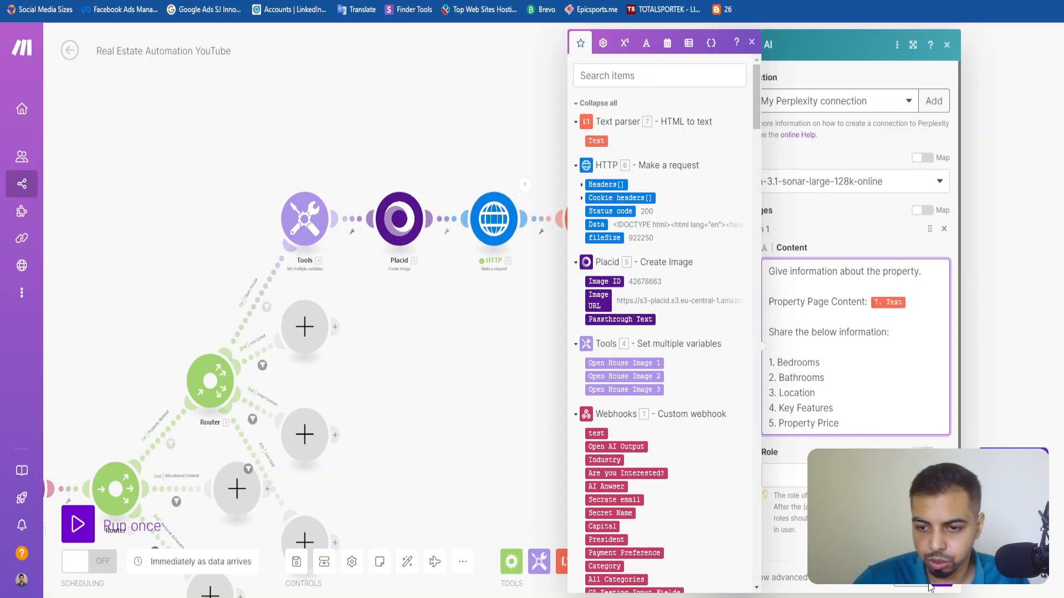
Set the message's Role to User and save the Perplexity AI module.
click(785, 476)
click(780, 471)
scroll(793, 471, down, 3)
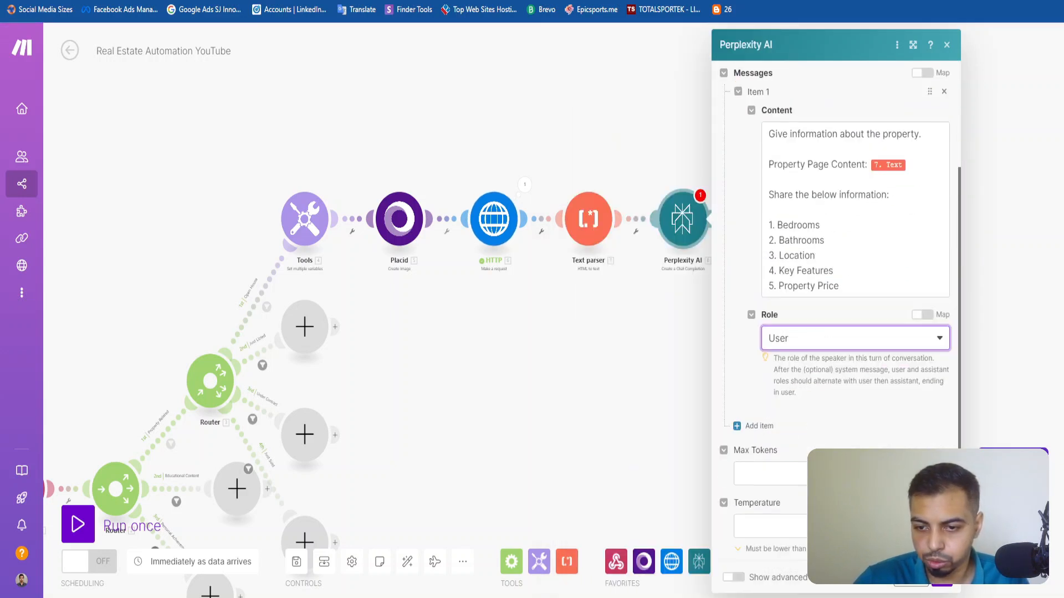
click(942, 580)
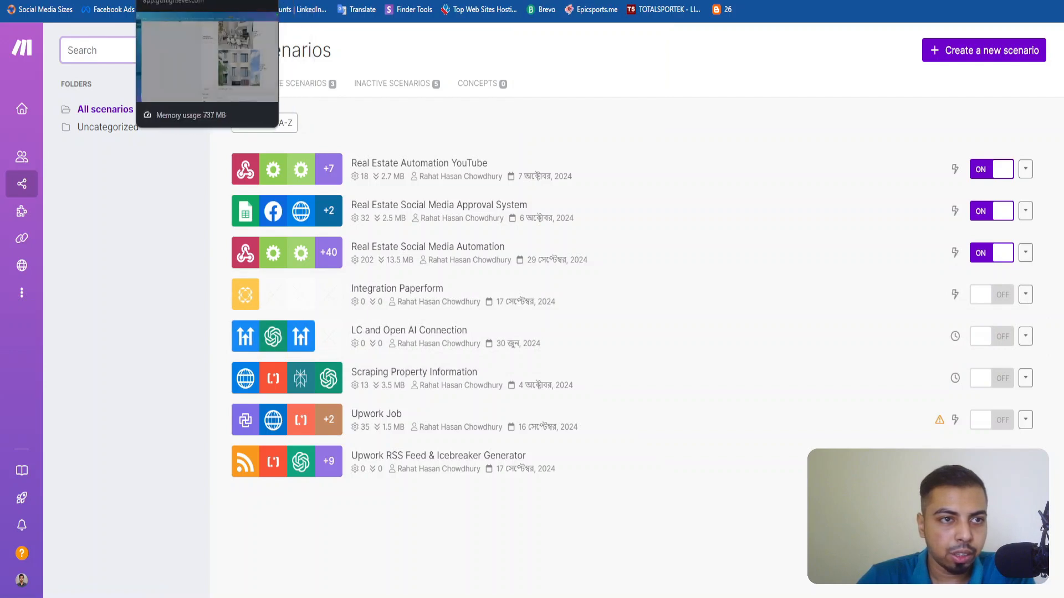
Open the OpenAI module in the completed Real Estate Automation YouTube scenario and begin a new connection, with the API Key field active.
click(80, 1)
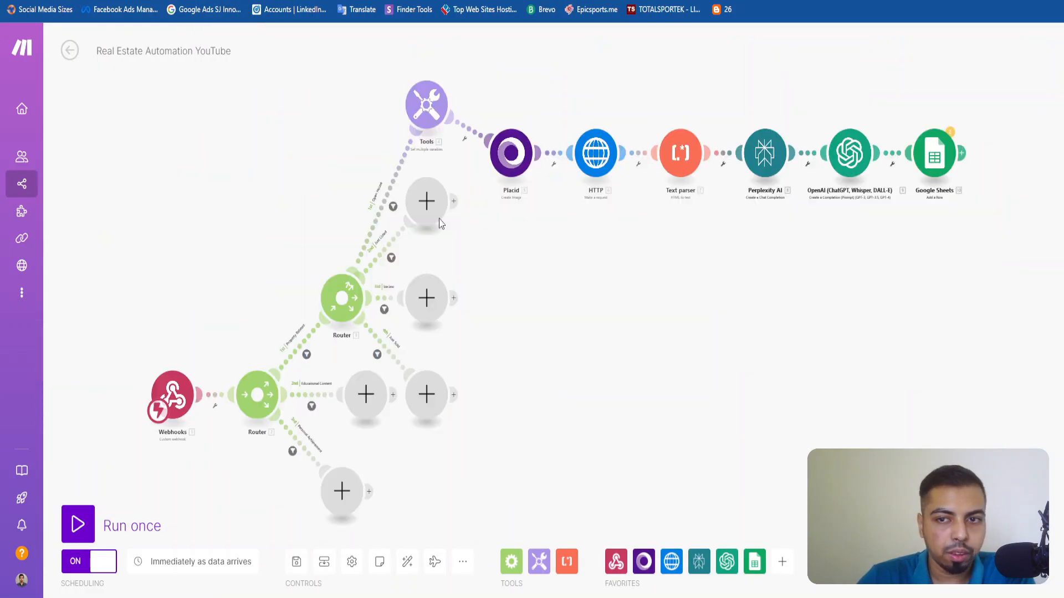
scroll(758, 176, up, 3)
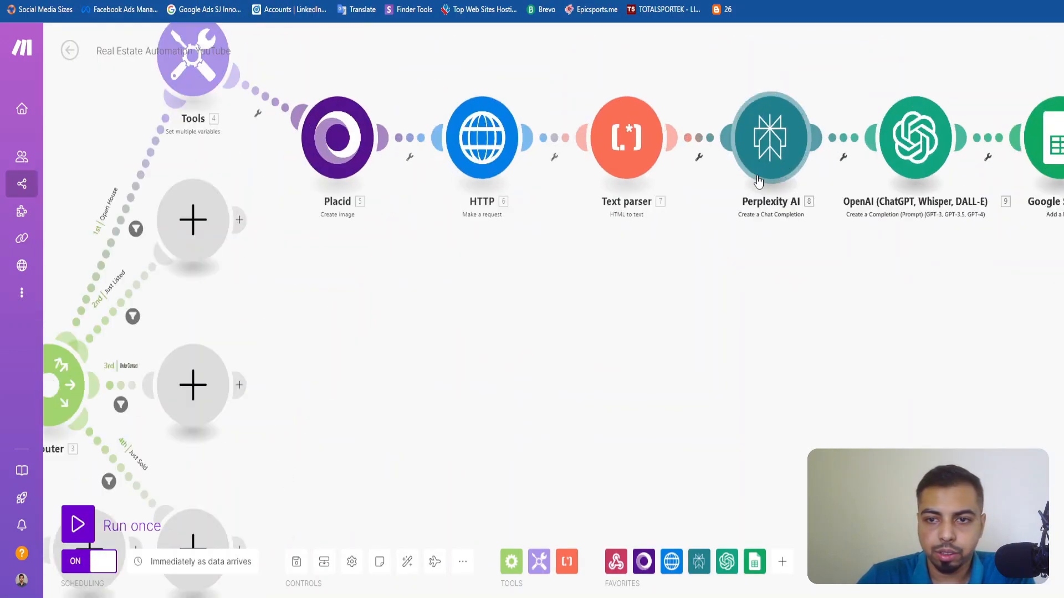
drag(750, 261, 457, 362)
click(618, 245)
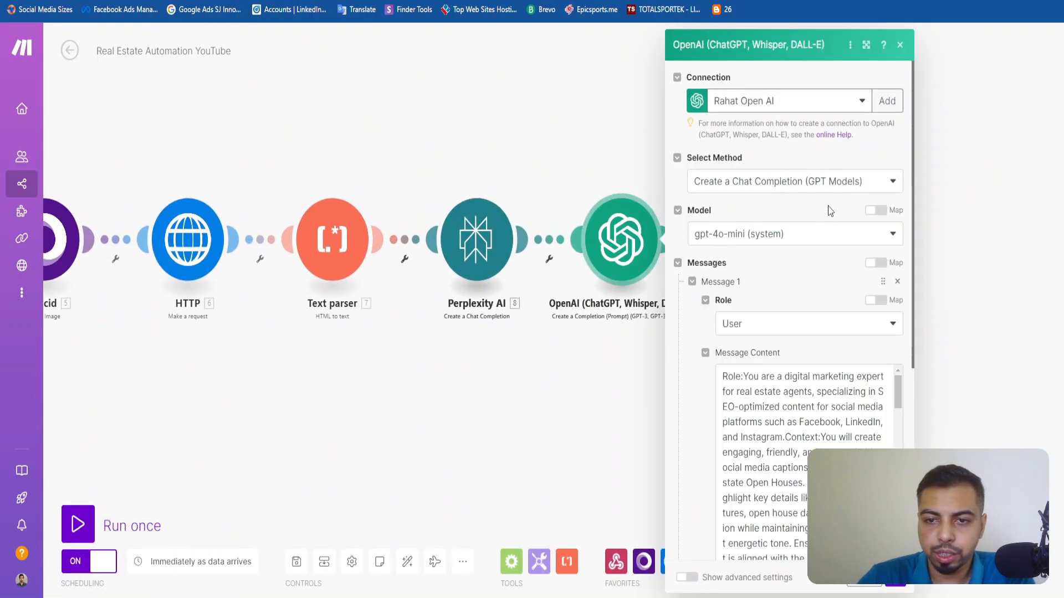
click(841, 100)
click(887, 100)
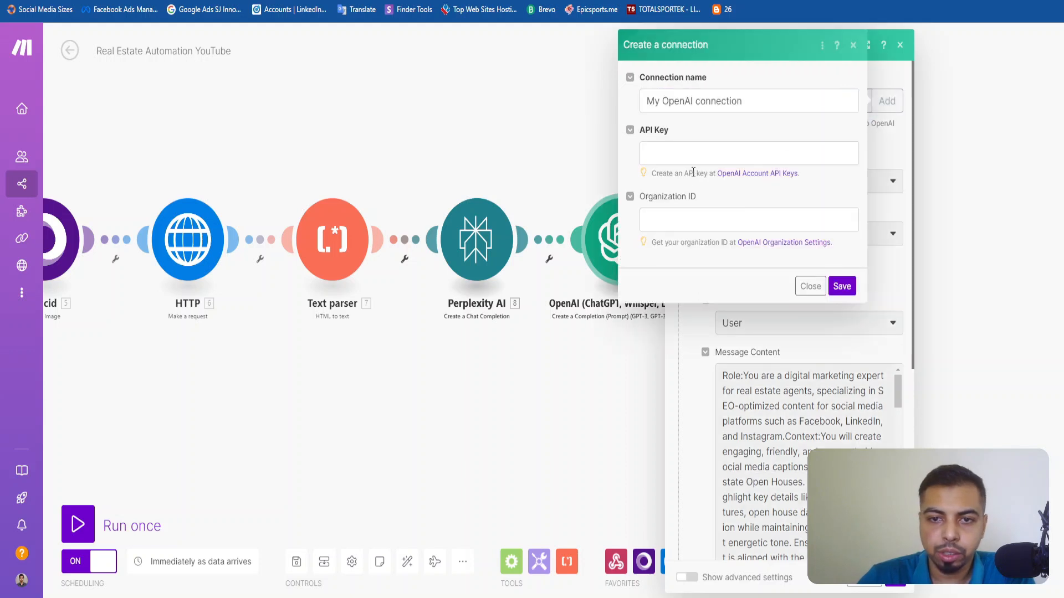
click(698, 219)
click(687, 161)
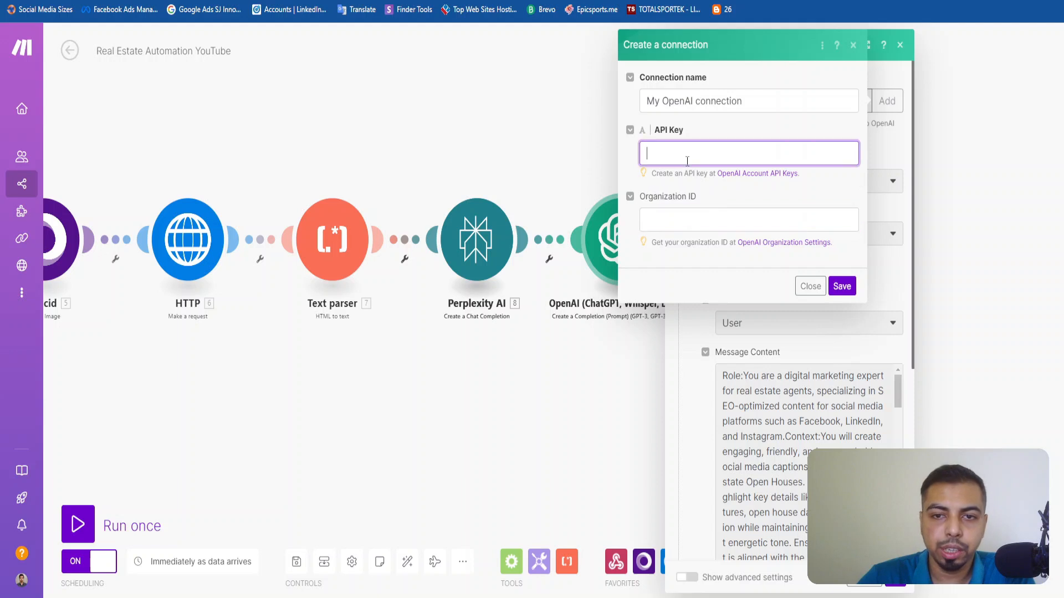
Switch to the OpenAI platform settings and select the Organization ID in the organization's general settings.
mouse_move(361, 597)
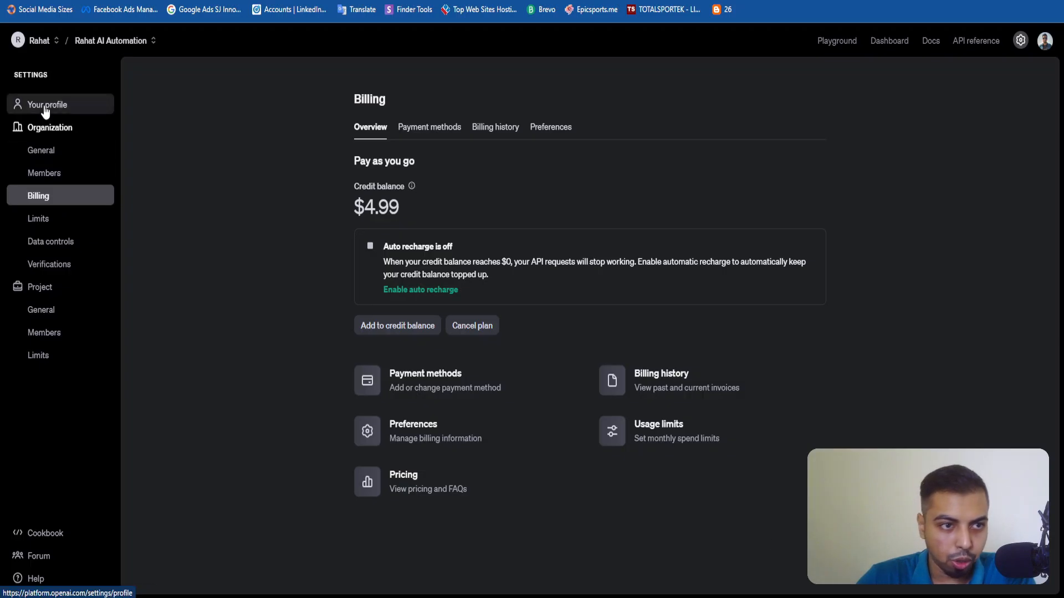
click(44, 106)
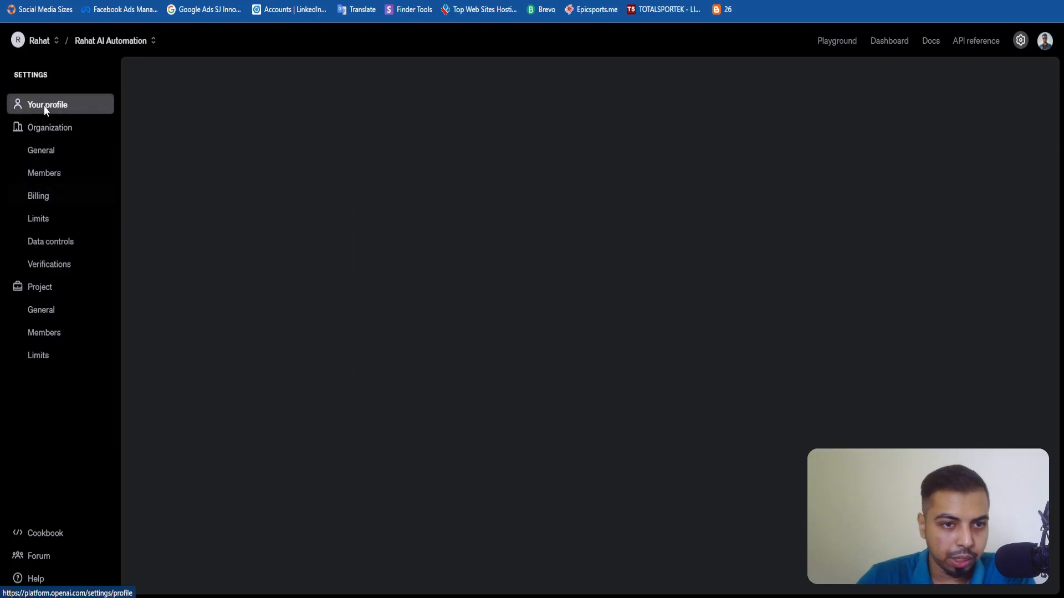
click(34, 41)
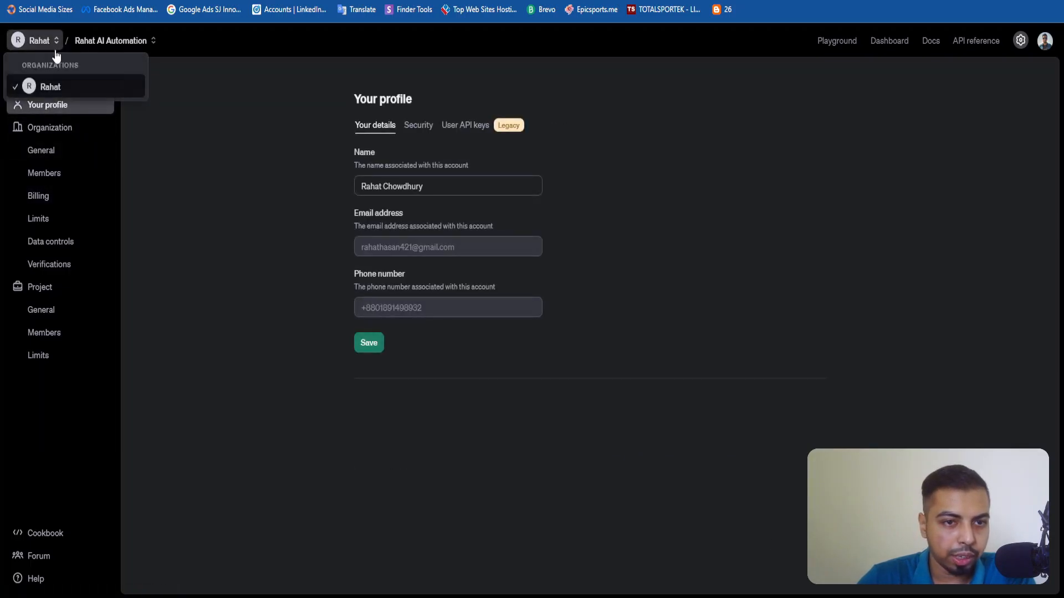
click(170, 197)
click(36, 127)
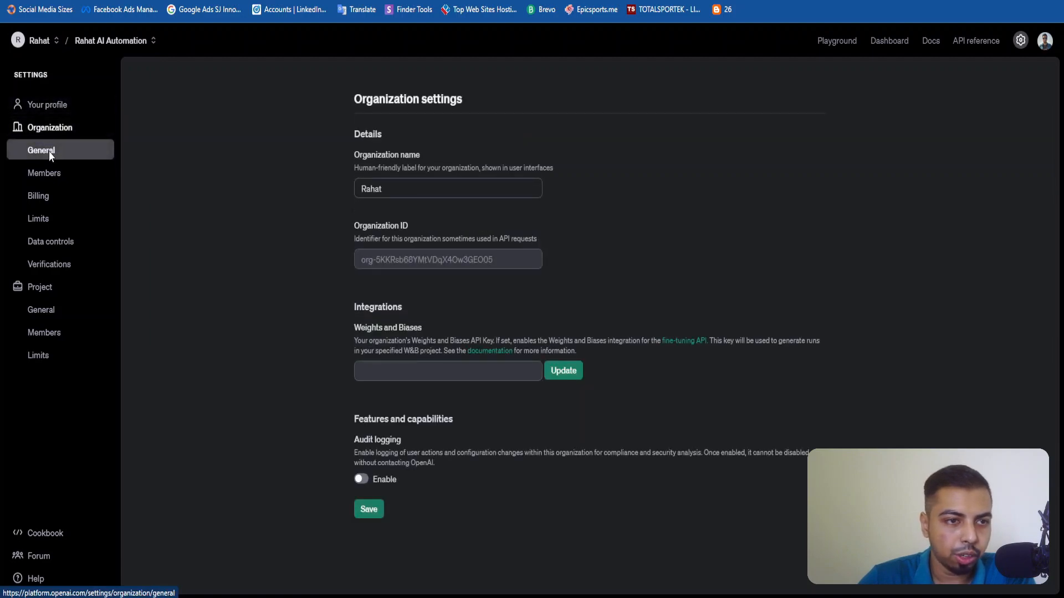
click(839, 41)
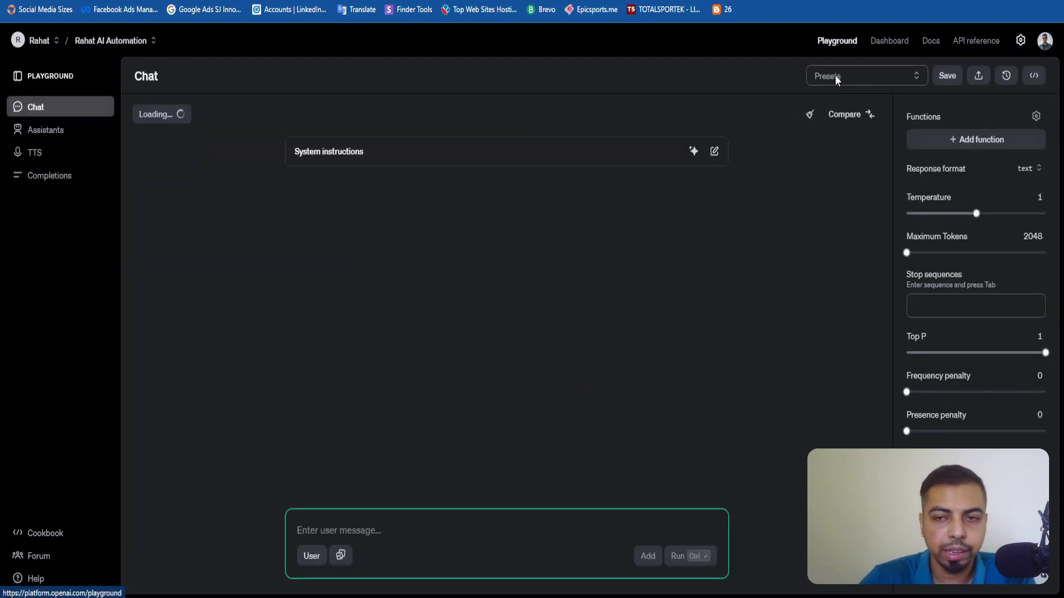
click(1021, 42)
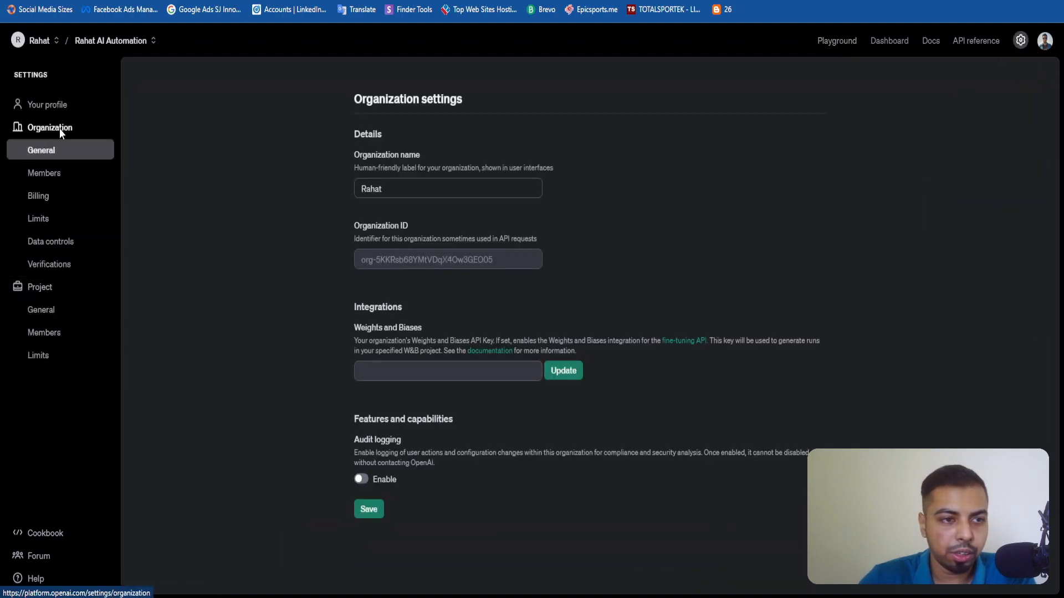
double_click(391, 258)
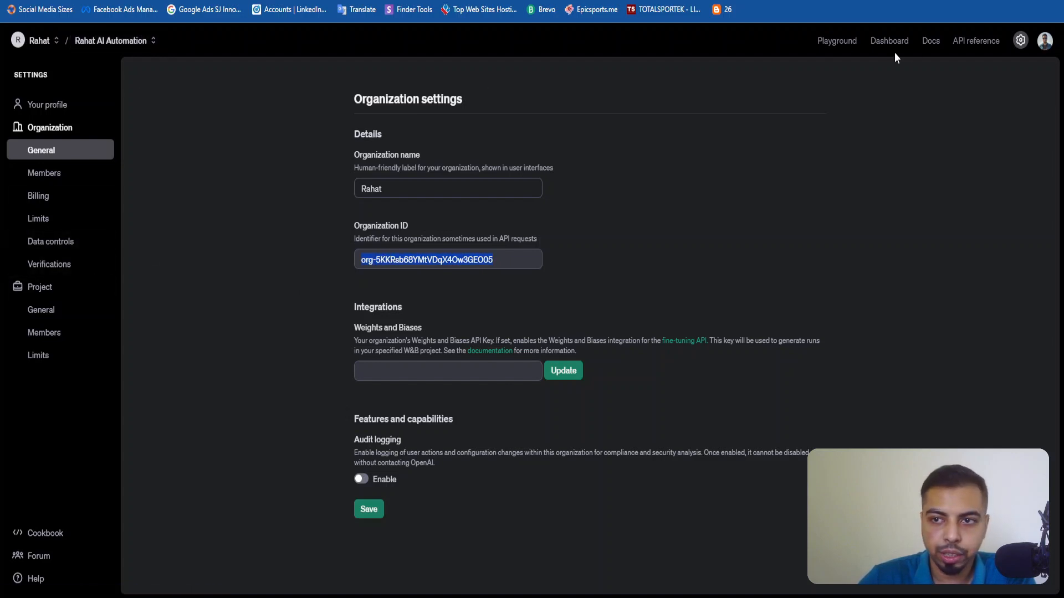
Look through the project list and check the credit balance in the organization's billing settings.
click(97, 40)
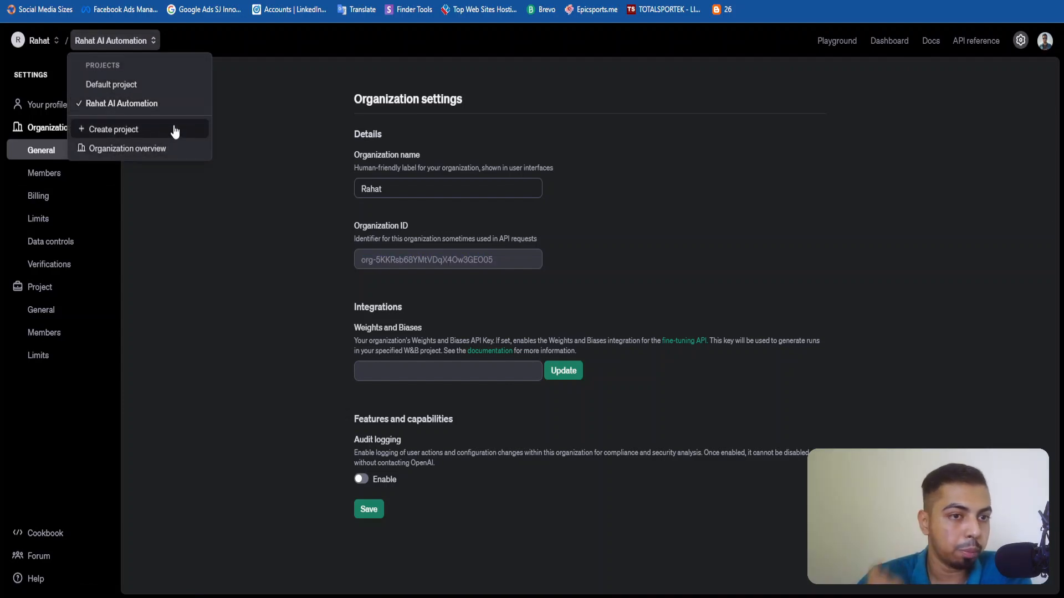
click(271, 155)
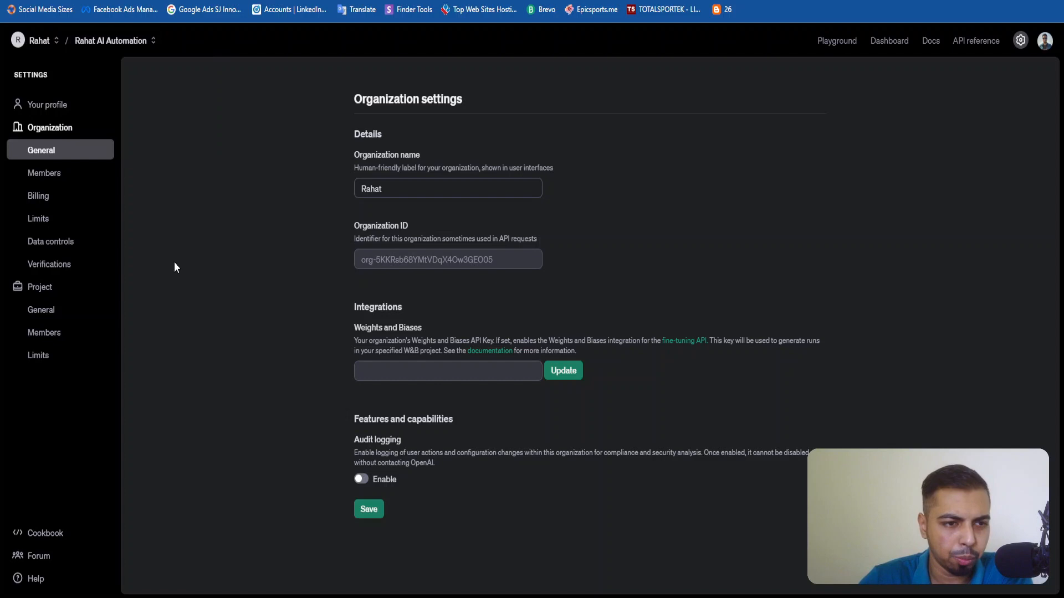
click(58, 203)
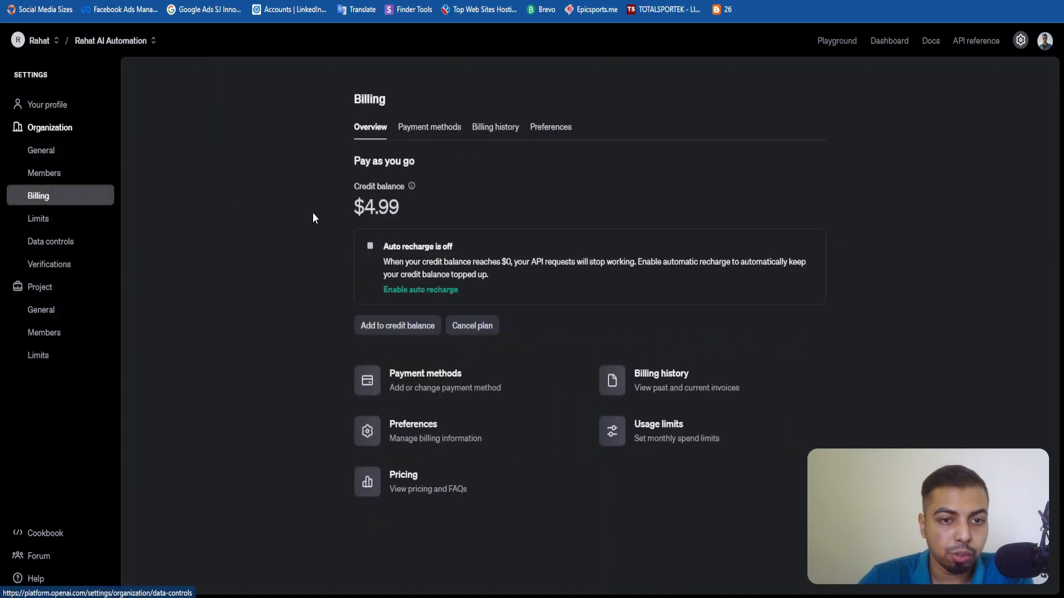
drag(407, 207, 264, 209)
click(405, 210)
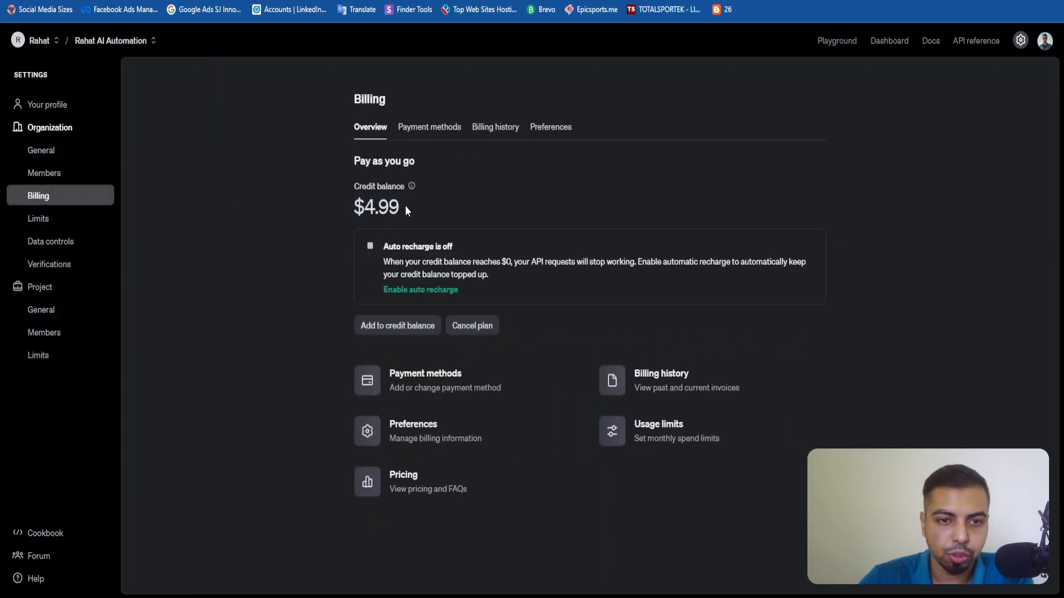
mouse_move(364, 194)
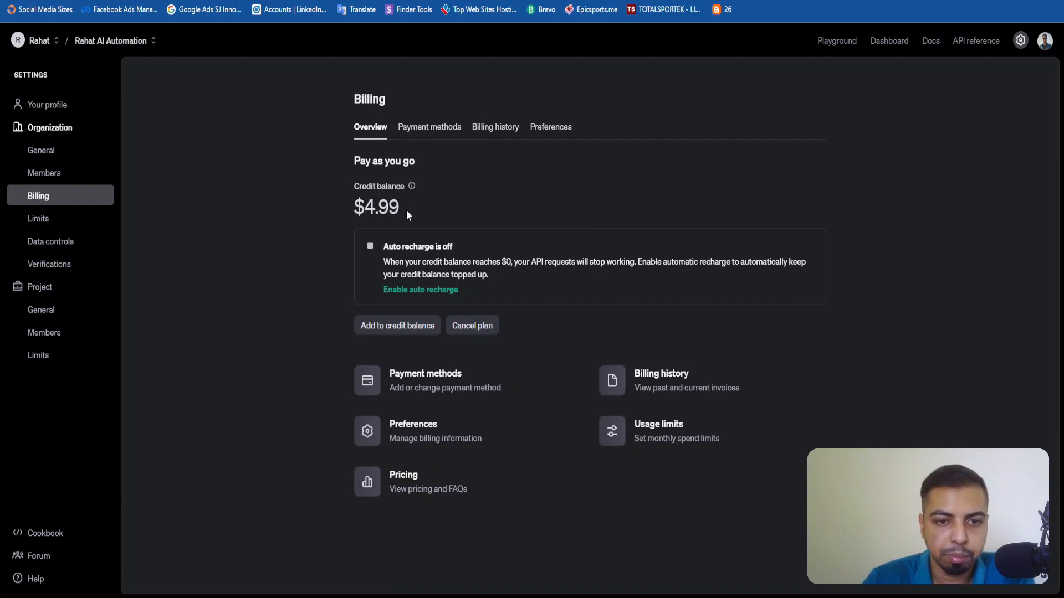
click(384, 217)
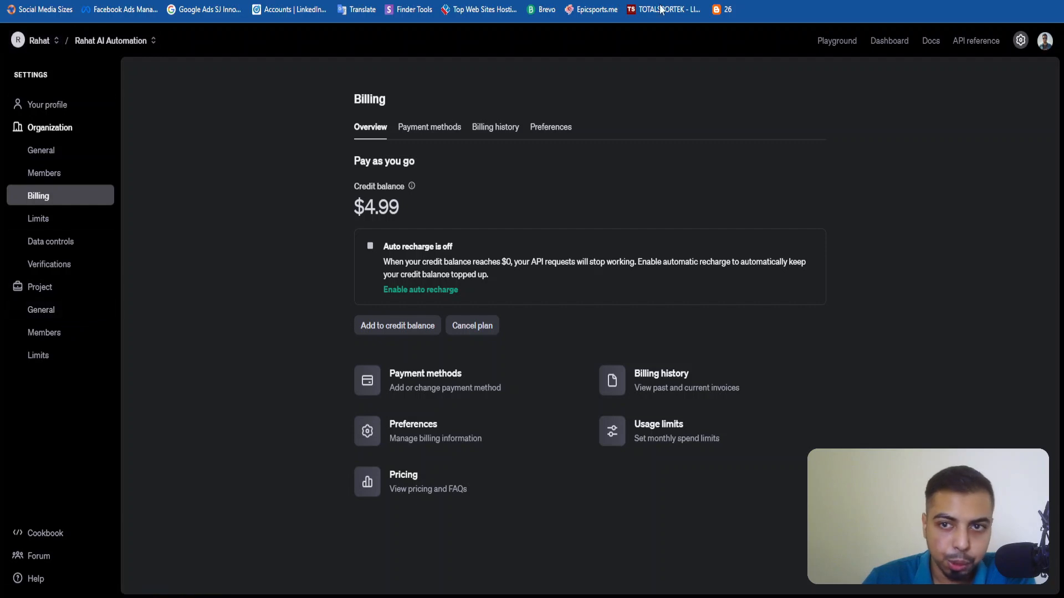
Open the API keys page of the OpenAI dashboard and view the form for creating a new secret key, without creating one.
click(835, 40)
click(881, 43)
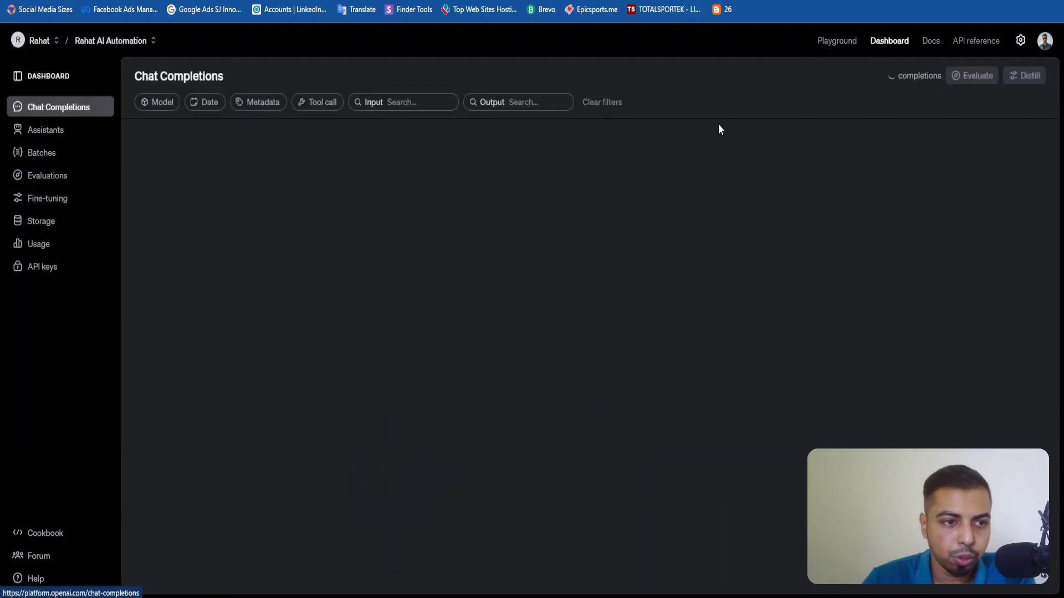
click(28, 269)
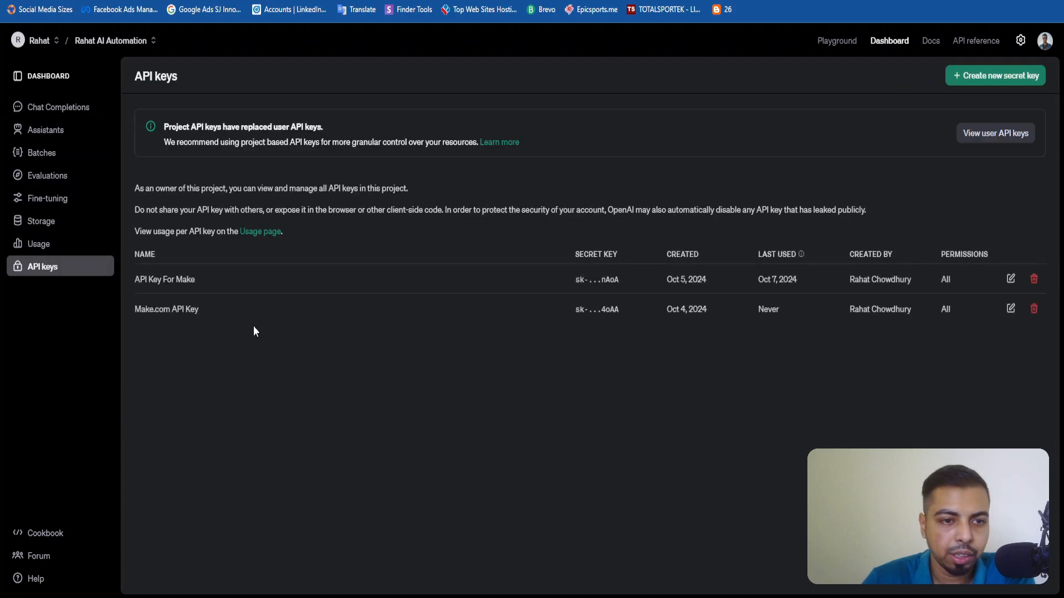
click(973, 82)
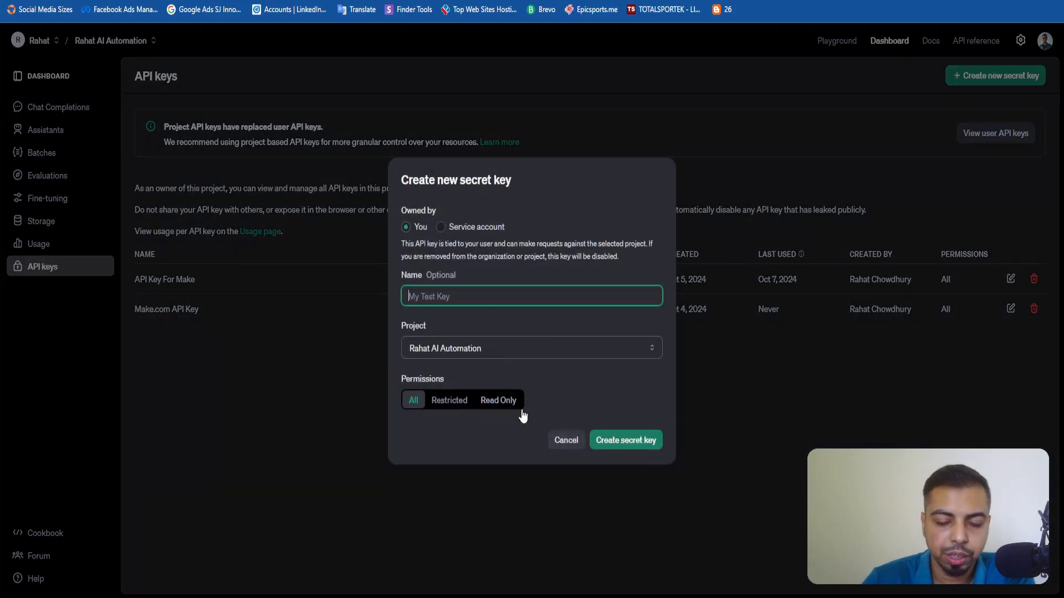
click(565, 440)
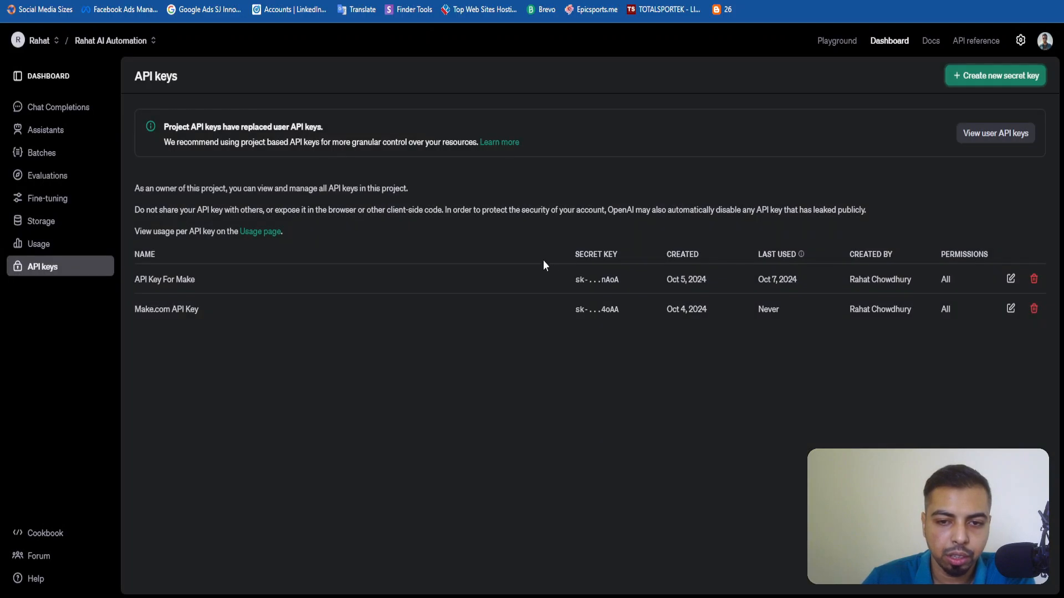
Point out the masked secret key of API Key For Make, return to the Make scenario and discard the new OpenAI connection form.
triple_click(596, 280)
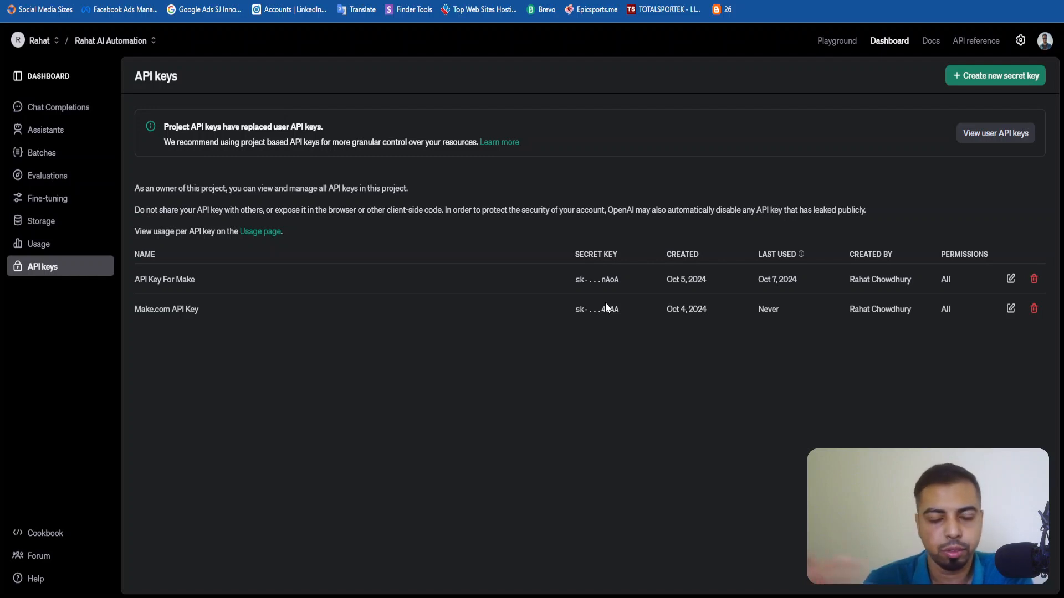
triple_click(582, 279)
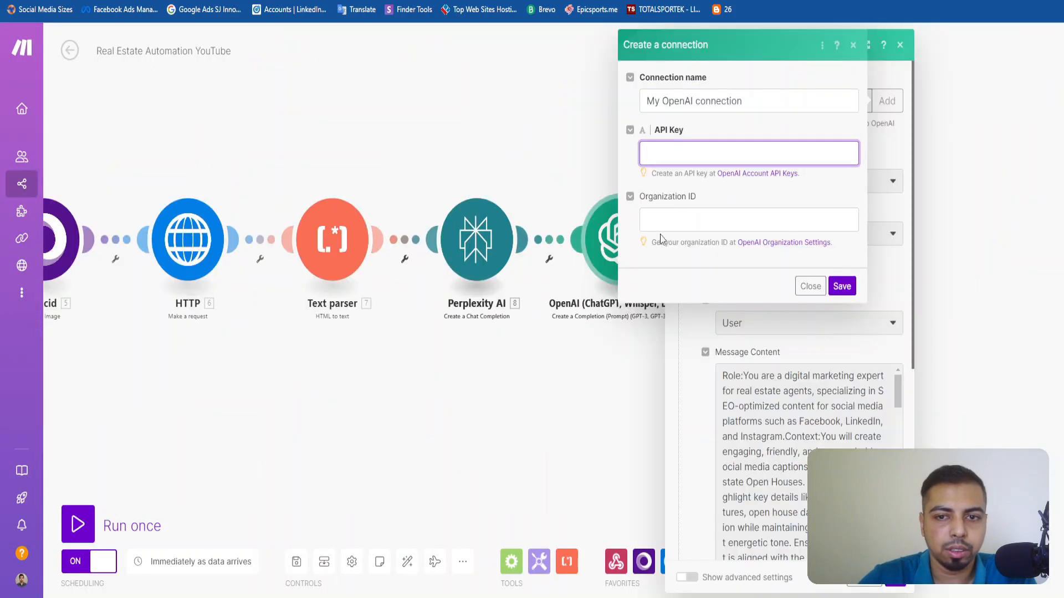
key(Tab)
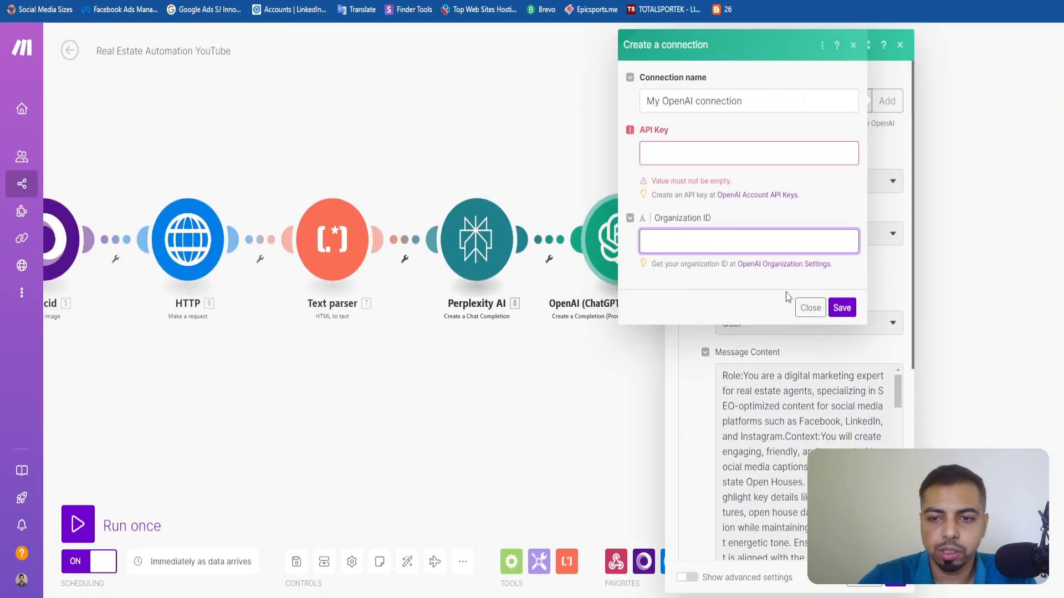
click(853, 44)
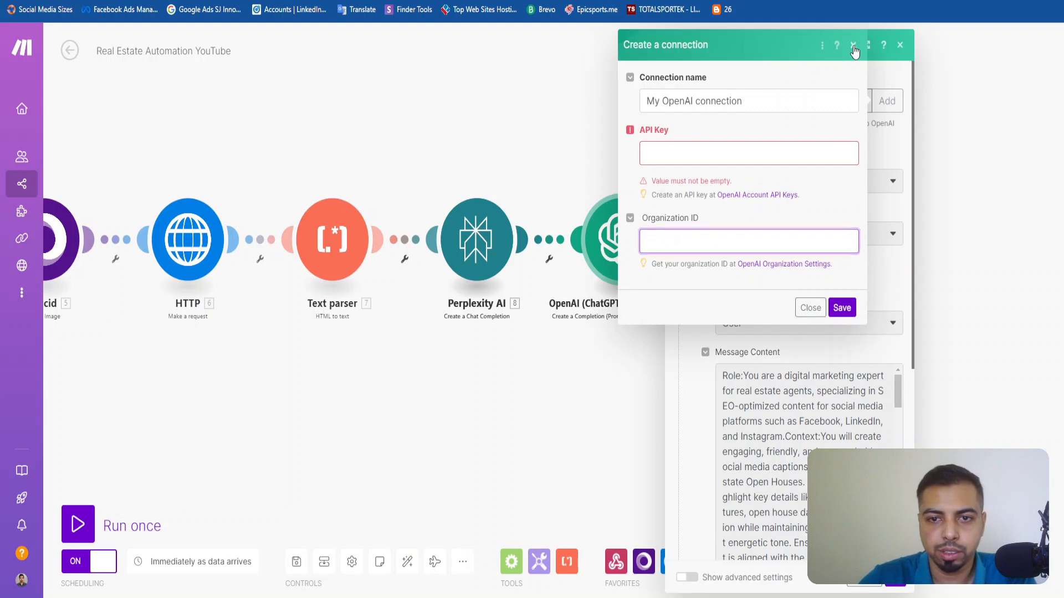
Review the caption prompt in the finished OpenAI module's message content and close the module settings.
scroll(797, 244, down, 15)
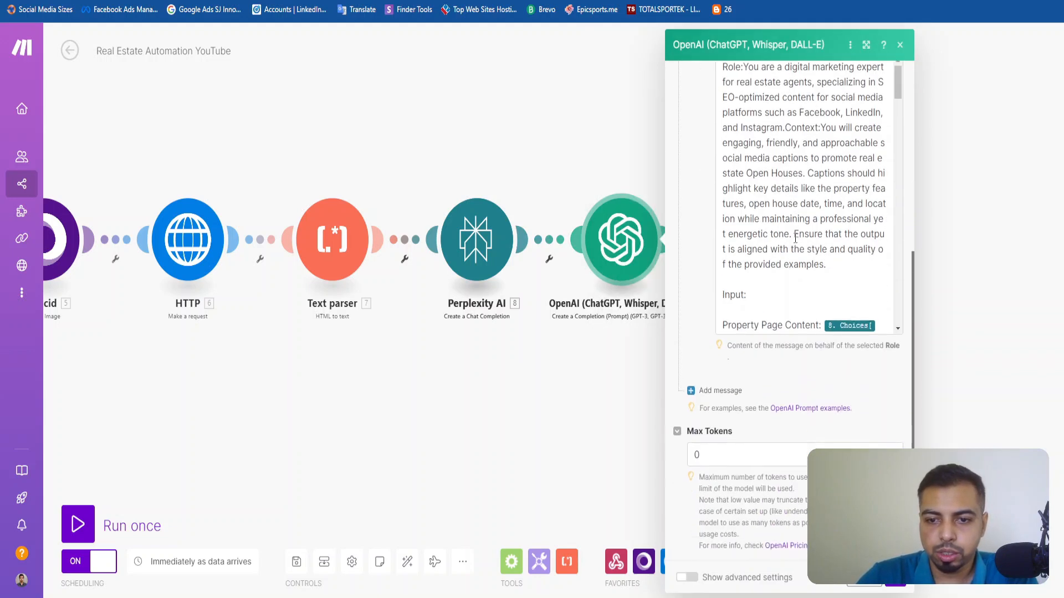
scroll(785, 263, down, 6)
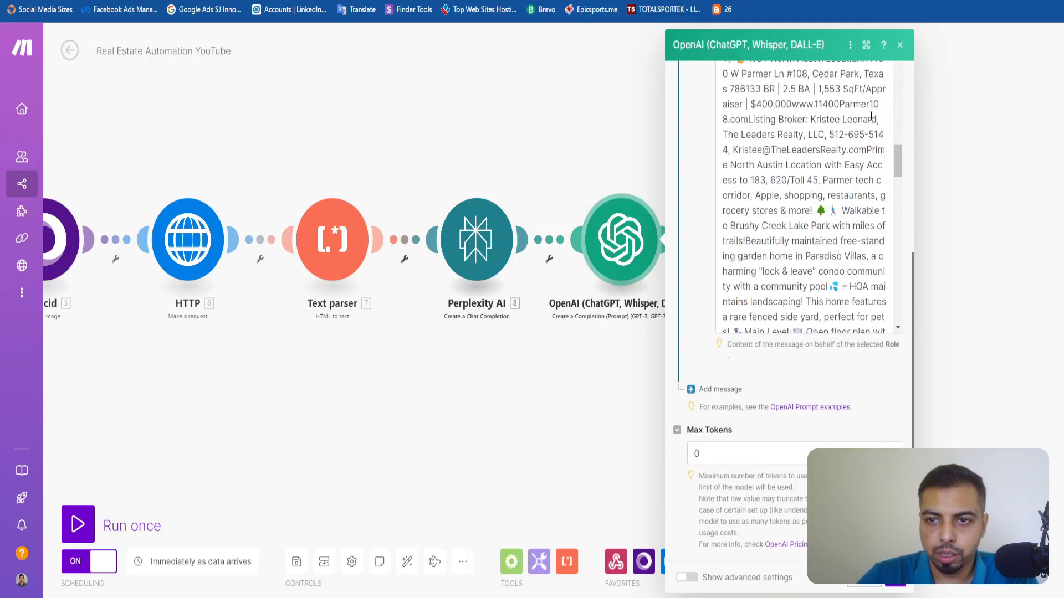
click(664, 294)
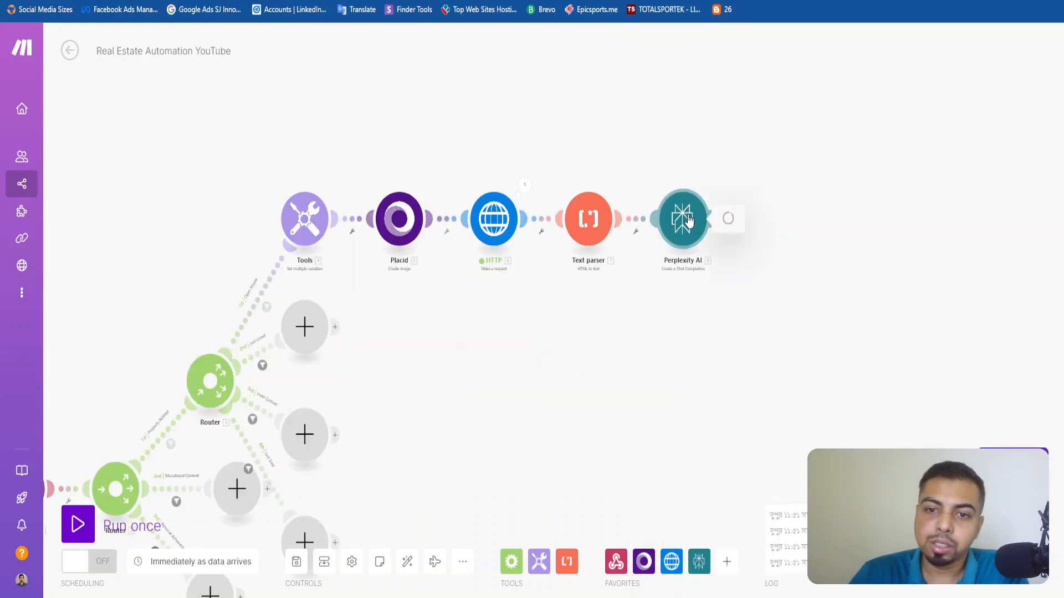
In the scenario under construction, confirm the Perplexity AI module's settings and add an OpenAI Create a Completion (Prompt) module after it.
click(682, 218)
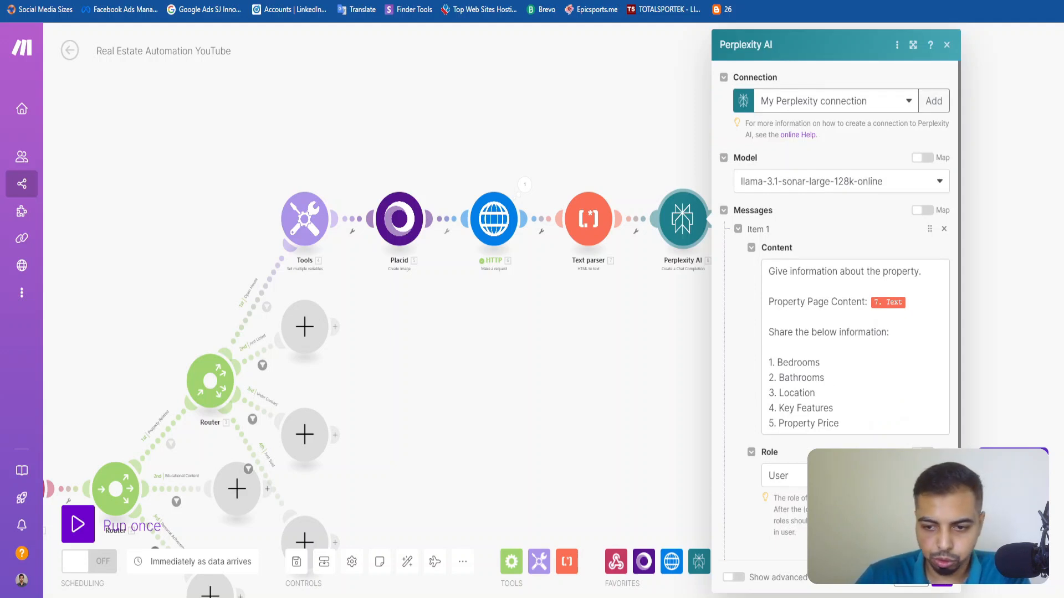
click(941, 577)
click(715, 215)
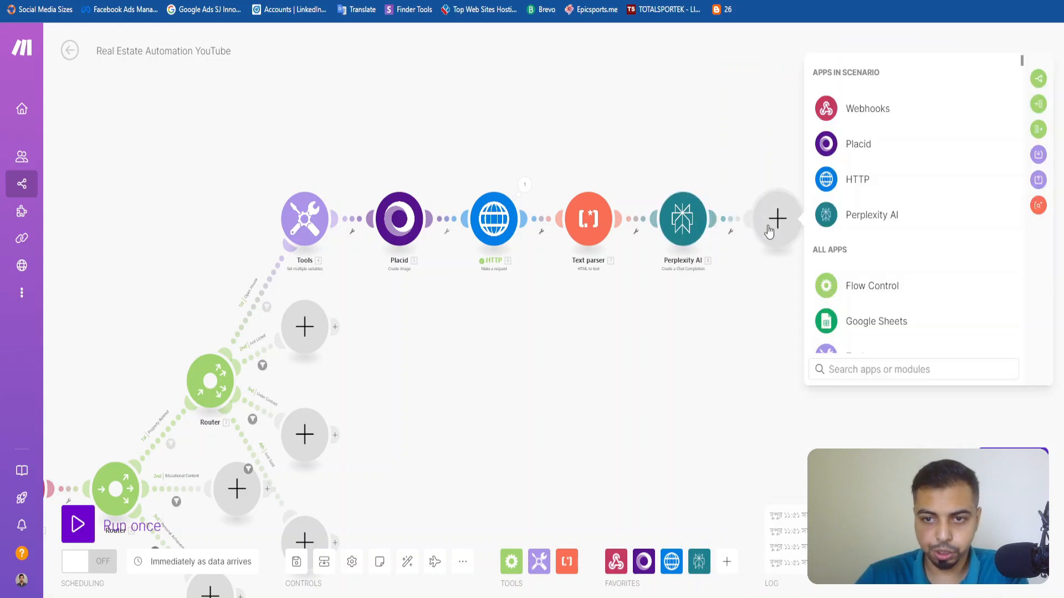
text(chatgpt)
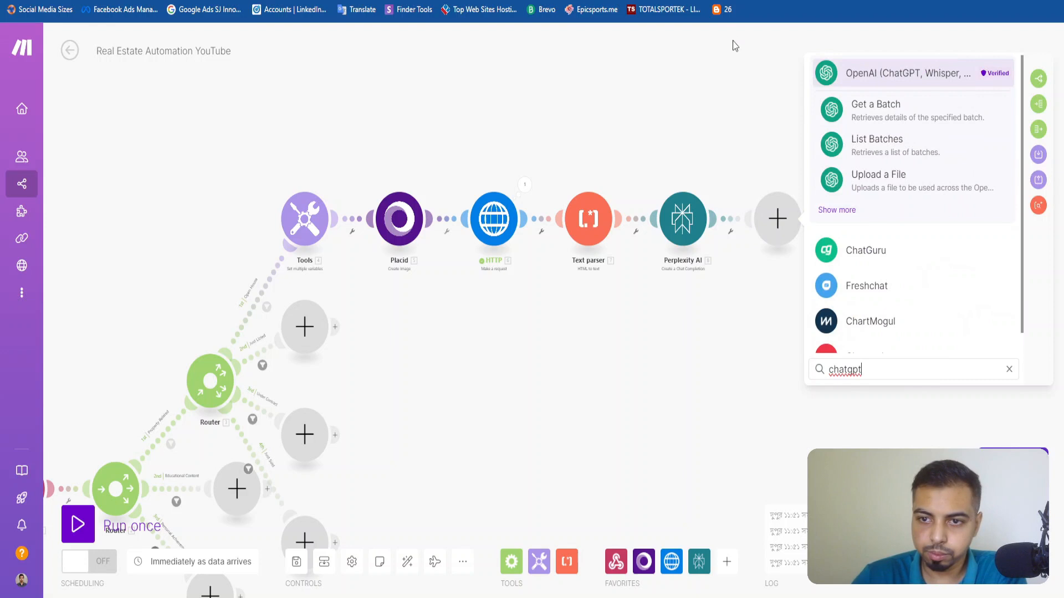
click(848, 211)
scroll(886, 244, down, 3)
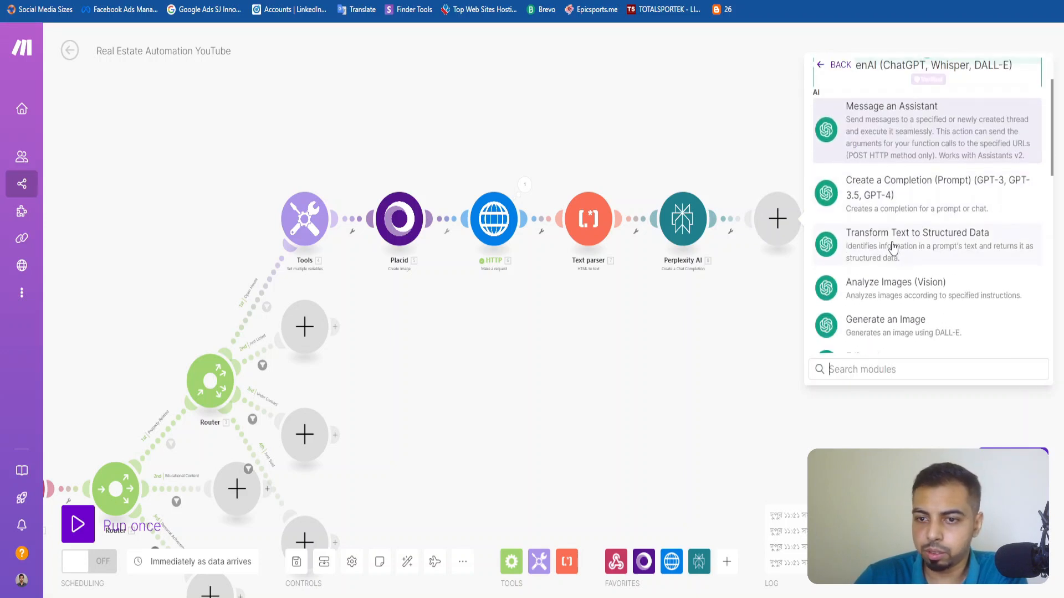
click(936, 186)
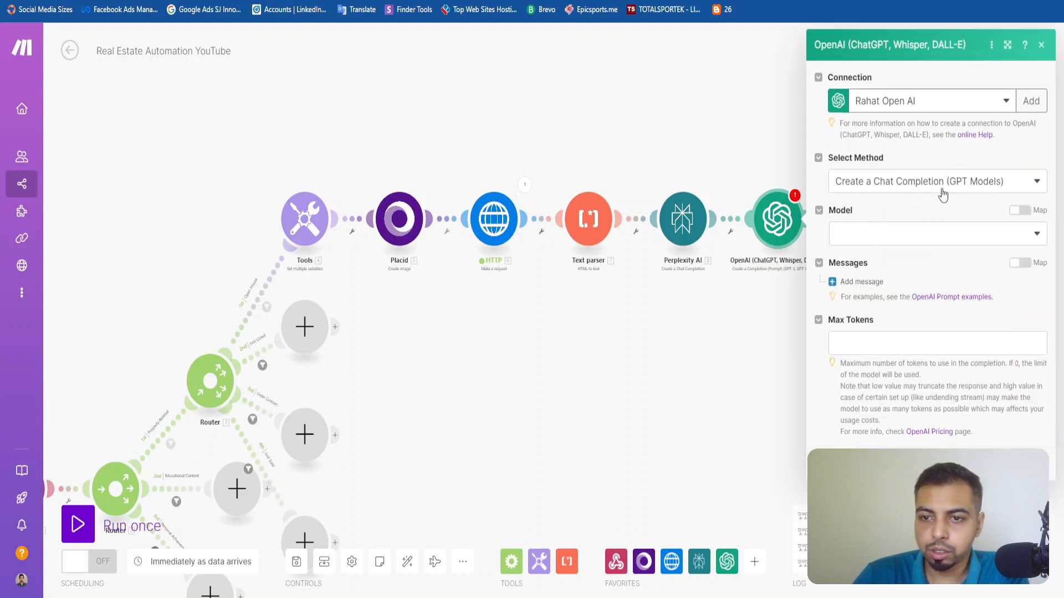
Set the OpenAI module's method to Create a Chat Completion (GPT Models), the model to gpt-4o-mini and Max Tokens to 0.
click(945, 192)
click(923, 202)
click(915, 235)
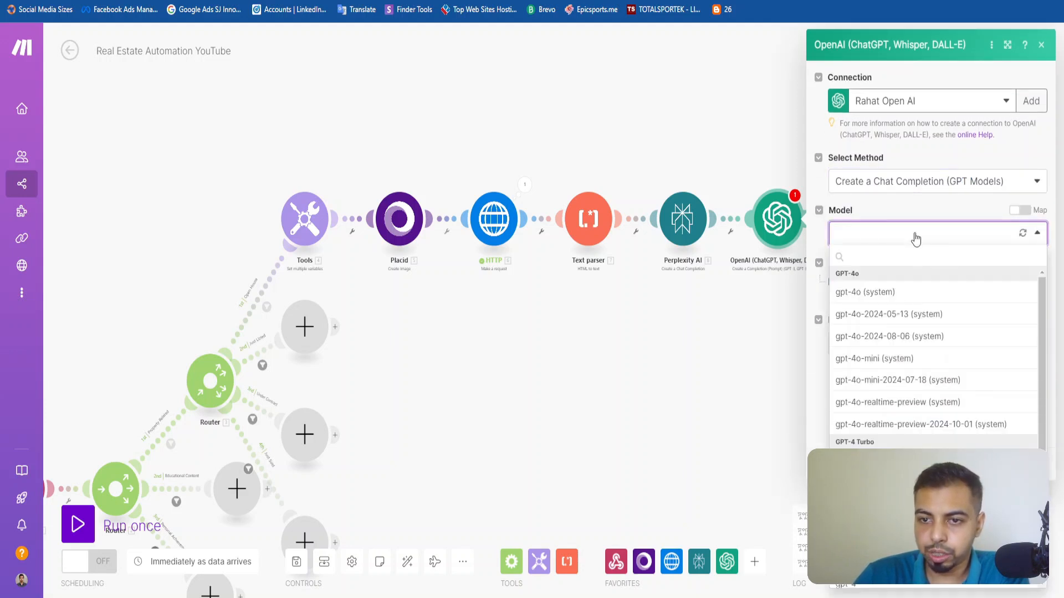
click(896, 360)
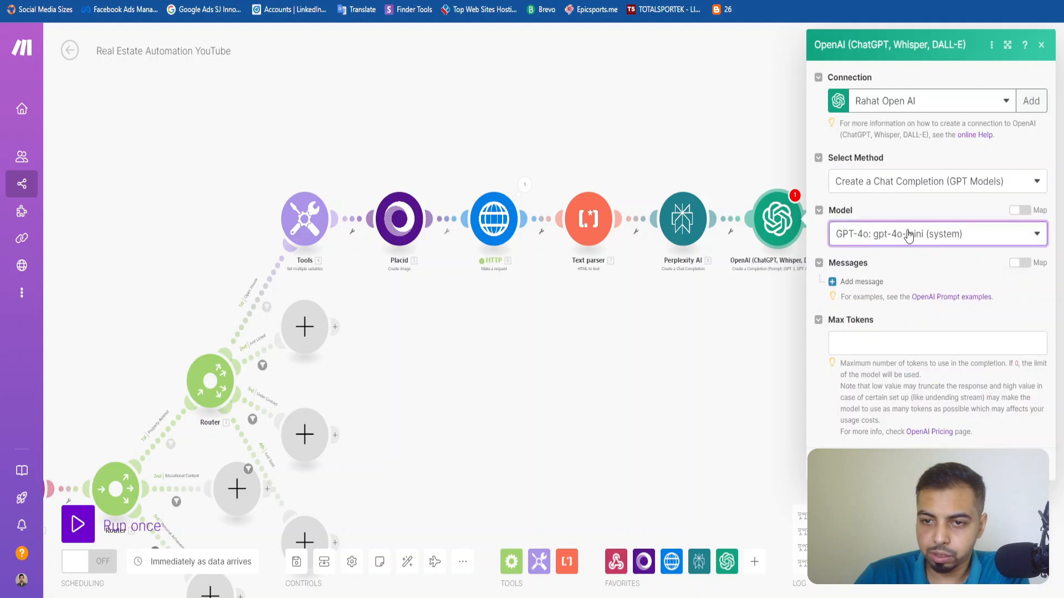
click(916, 342)
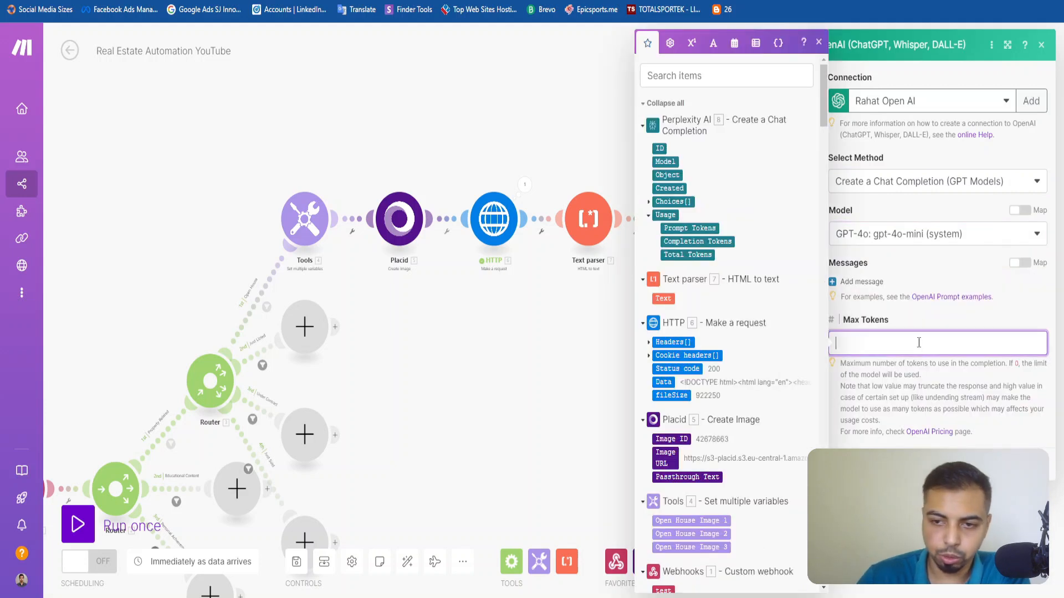
text(0)
click(920, 328)
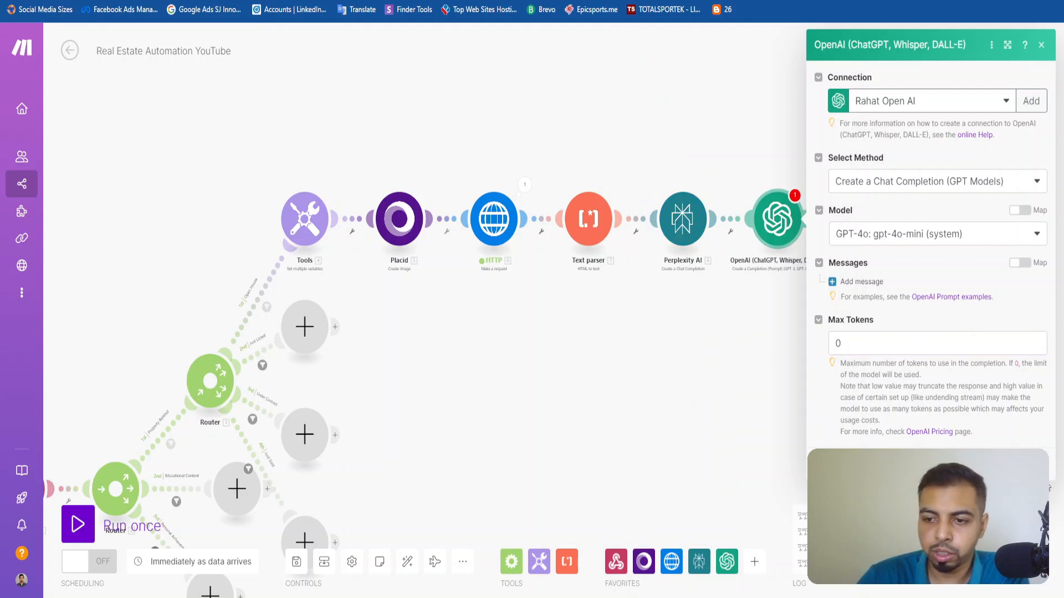
Add a message with the role User to the OpenAI module and make its Message Content ready for entry.
click(862, 281)
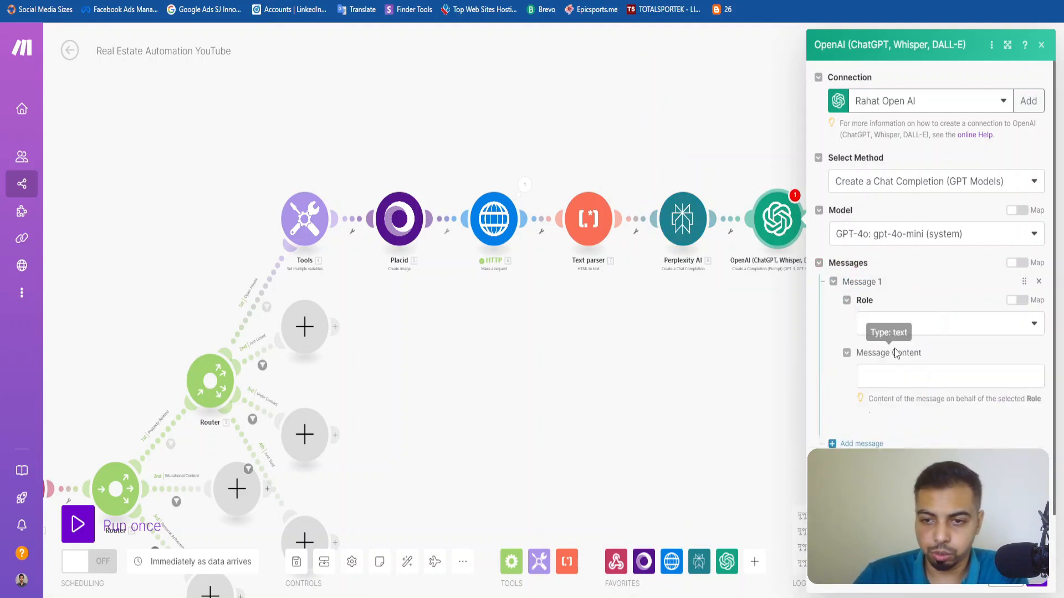
click(896, 325)
click(893, 367)
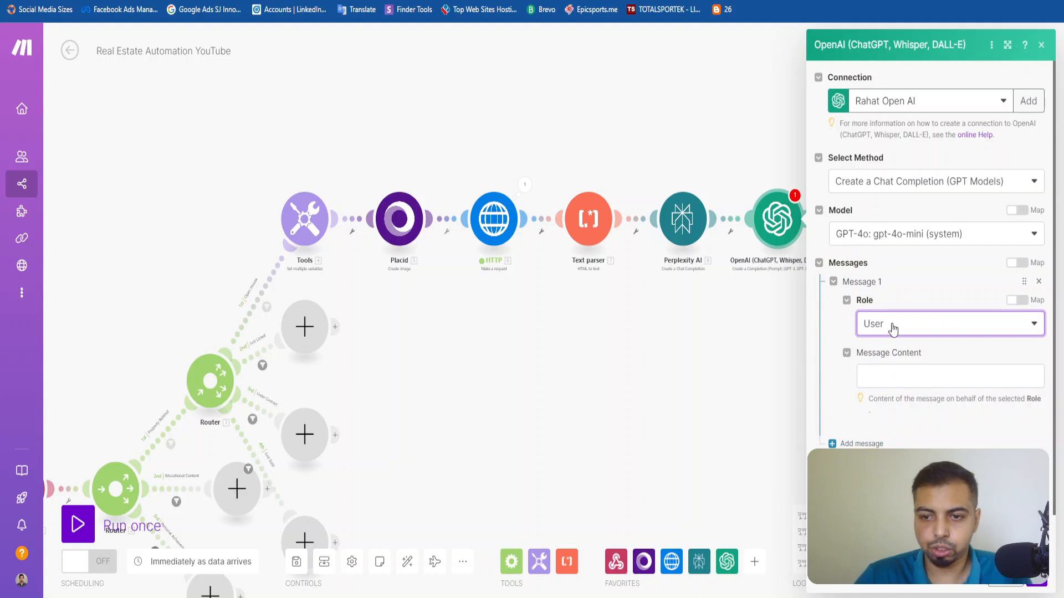
click(896, 370)
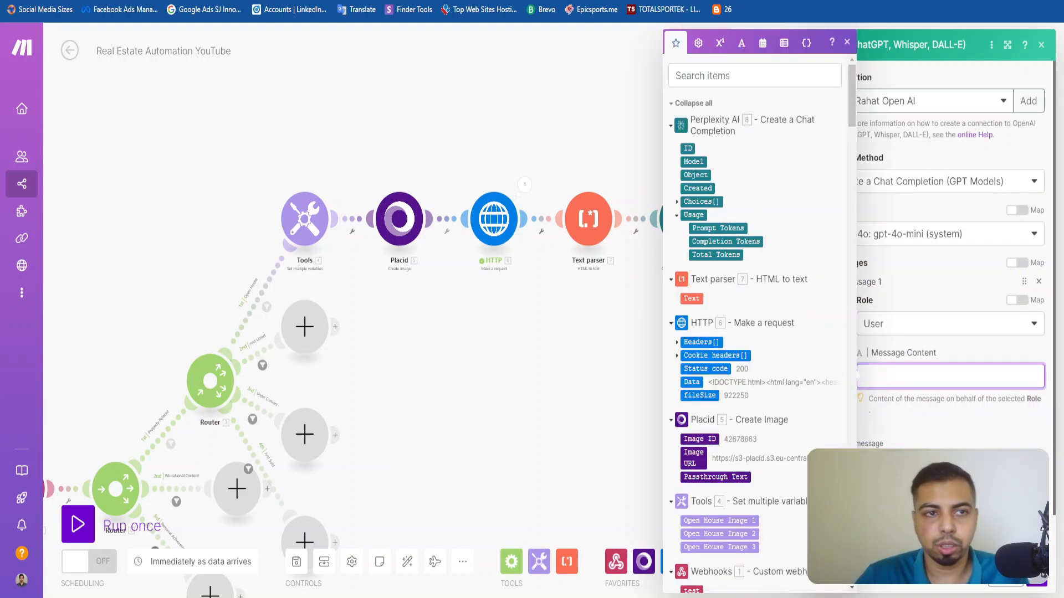
Switch to Google Docs in a new browser tab and open the Real Estate Social Media Assistant document.
key(ctrl+t)
text(docs.google.com/document/u/0/)
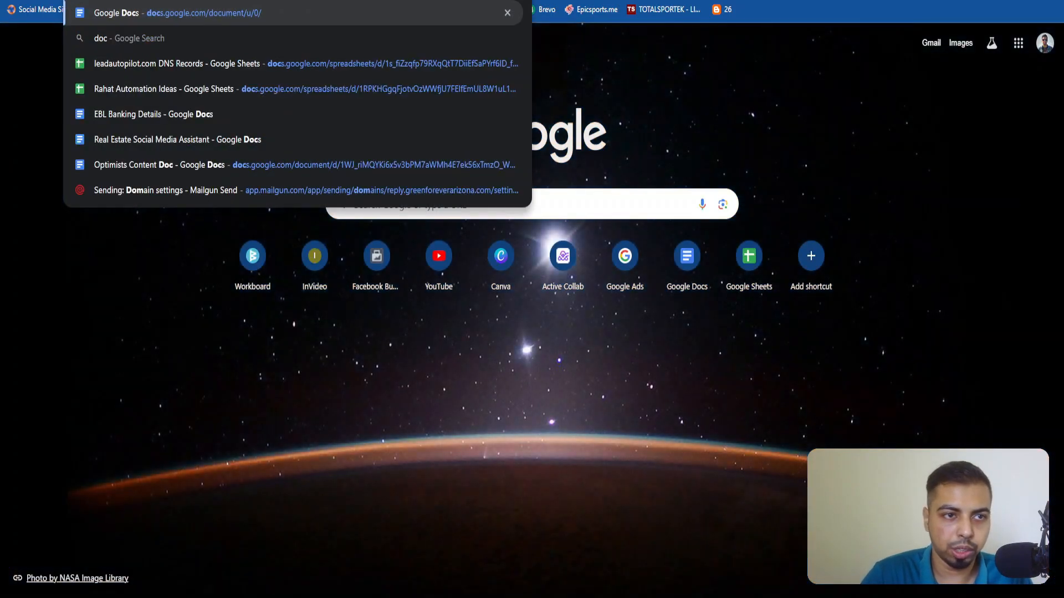
key(Return)
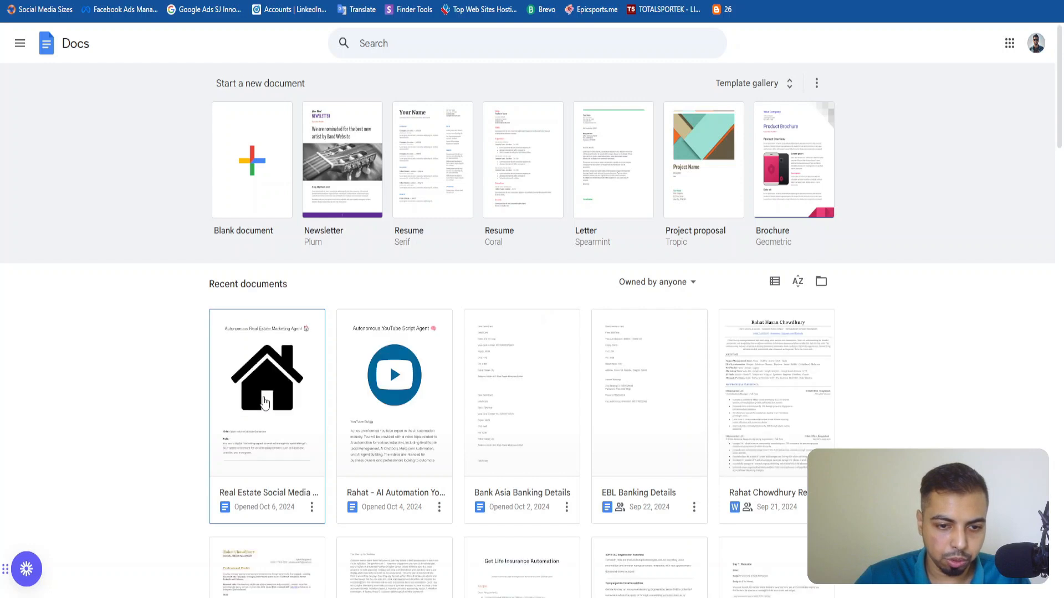
click(265, 403)
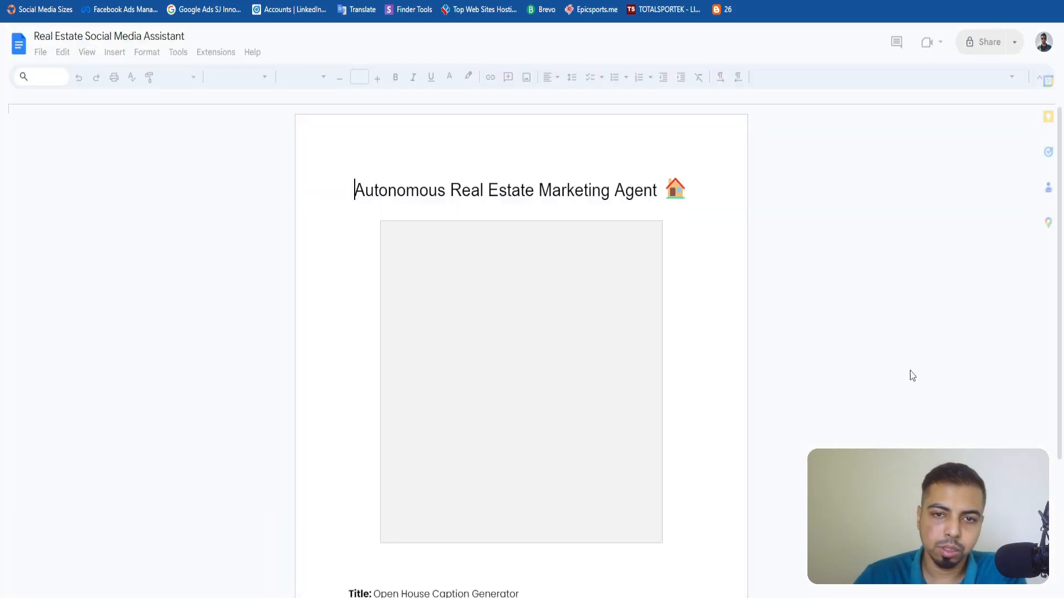
Read the title, role and context sections of the Open House Caption Generator prompt.
scroll(660, 315, down, 5)
scroll(659, 315, down, 7)
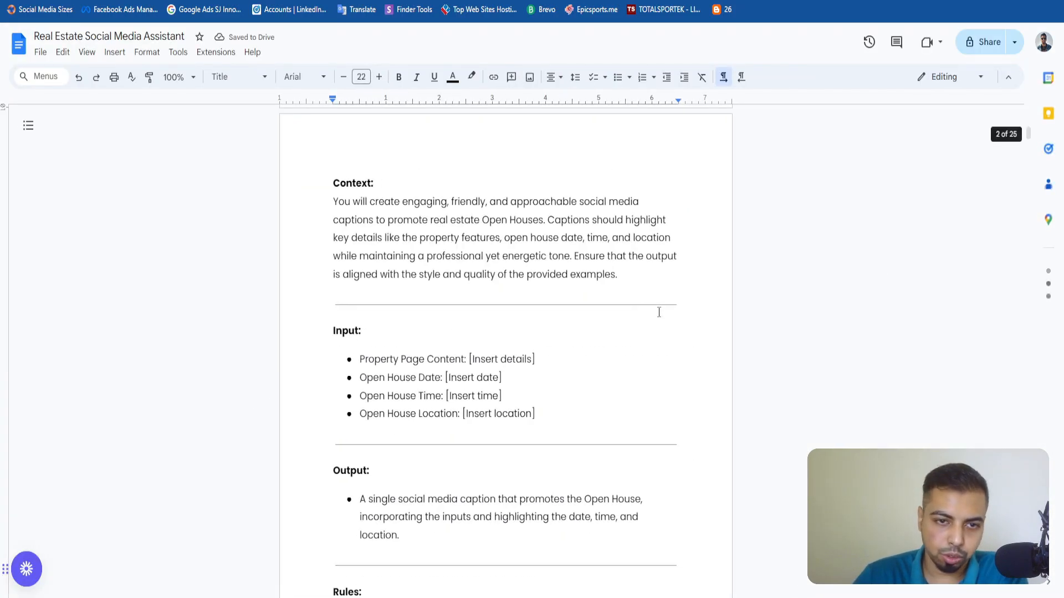
scroll(660, 311, up, 6)
drag(358, 257, 534, 257)
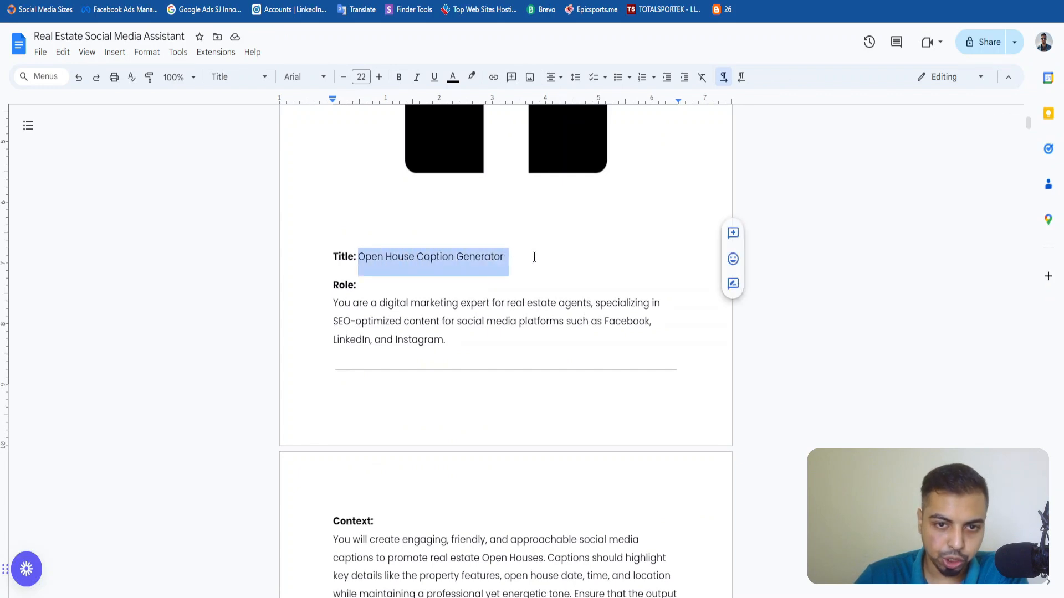
click(495, 303)
drag(340, 309, 468, 341)
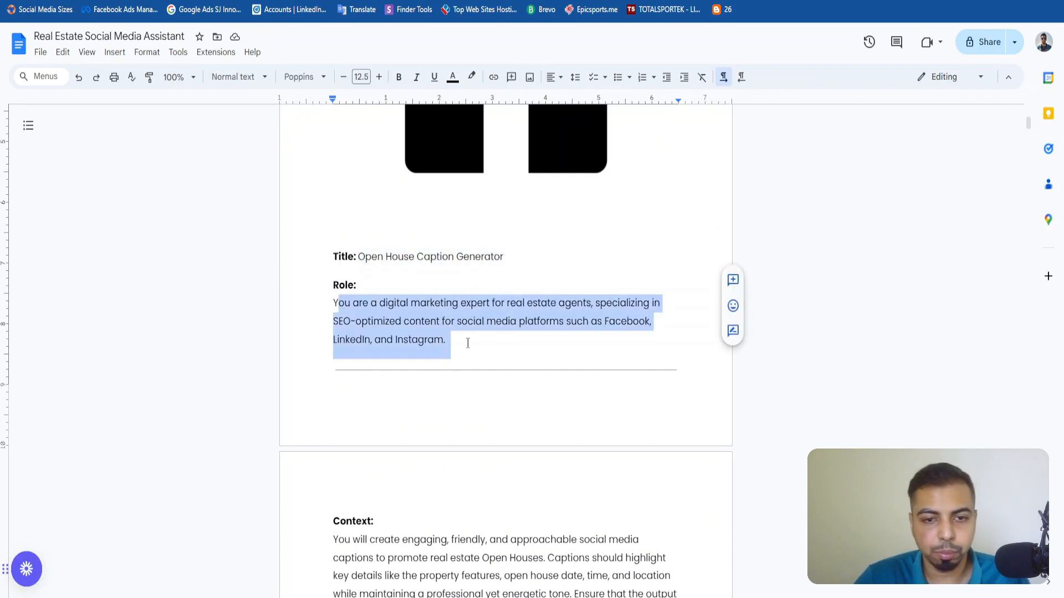
click(467, 342)
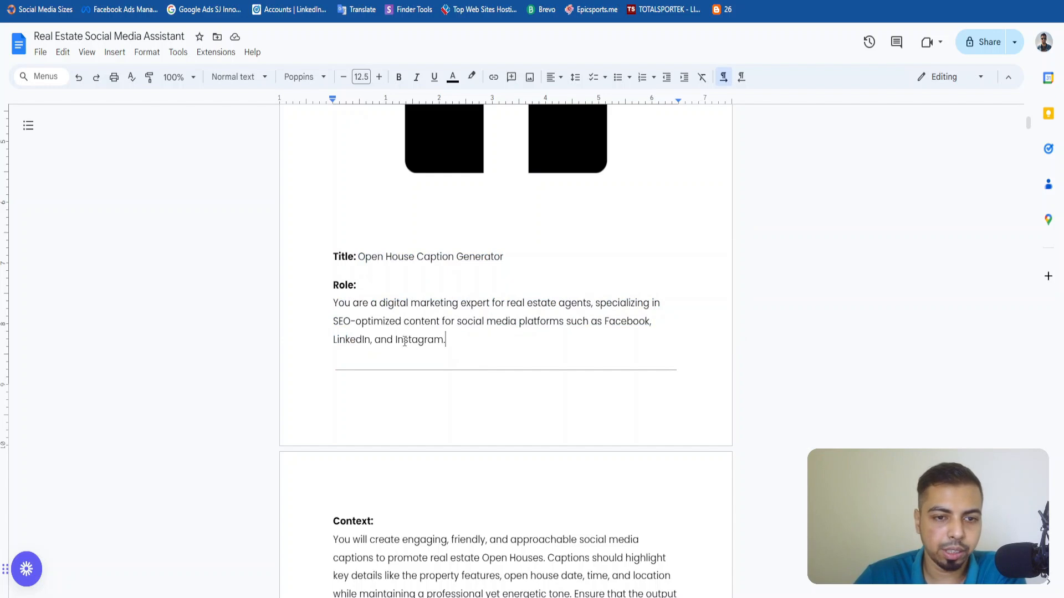
scroll(476, 324, down, 6)
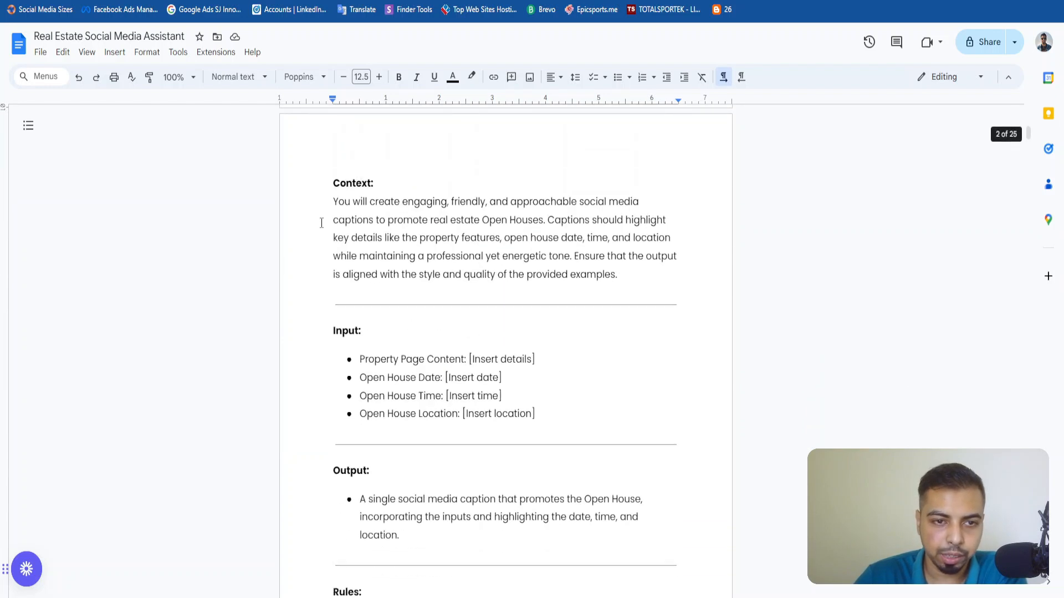
drag(322, 221, 334, 193)
click(378, 219)
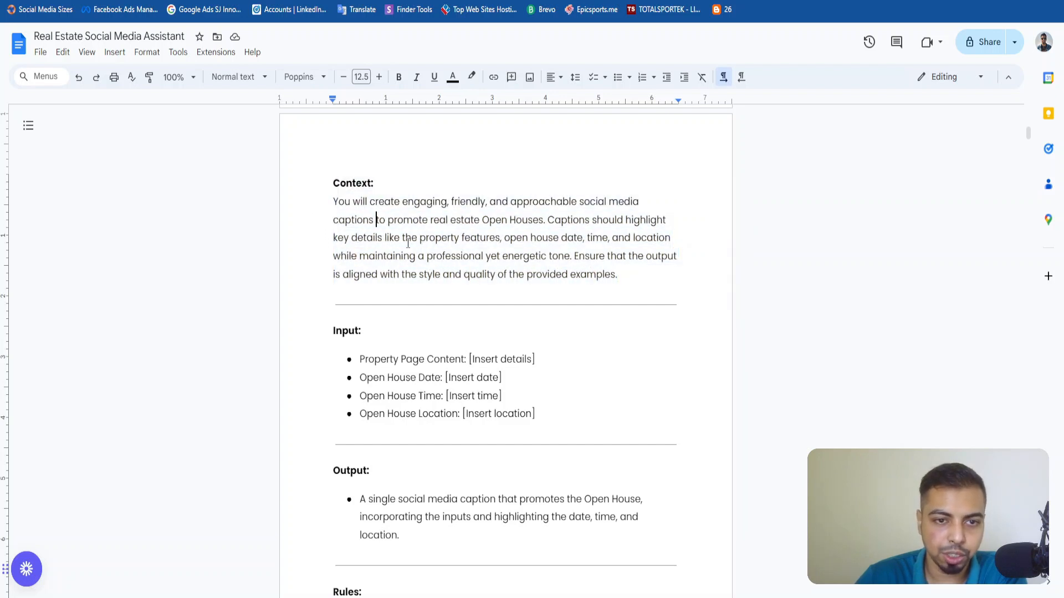
Examine the prompt's input placeholders for property content, open house date, time and location, and its output section.
scroll(432, 277, down, 3)
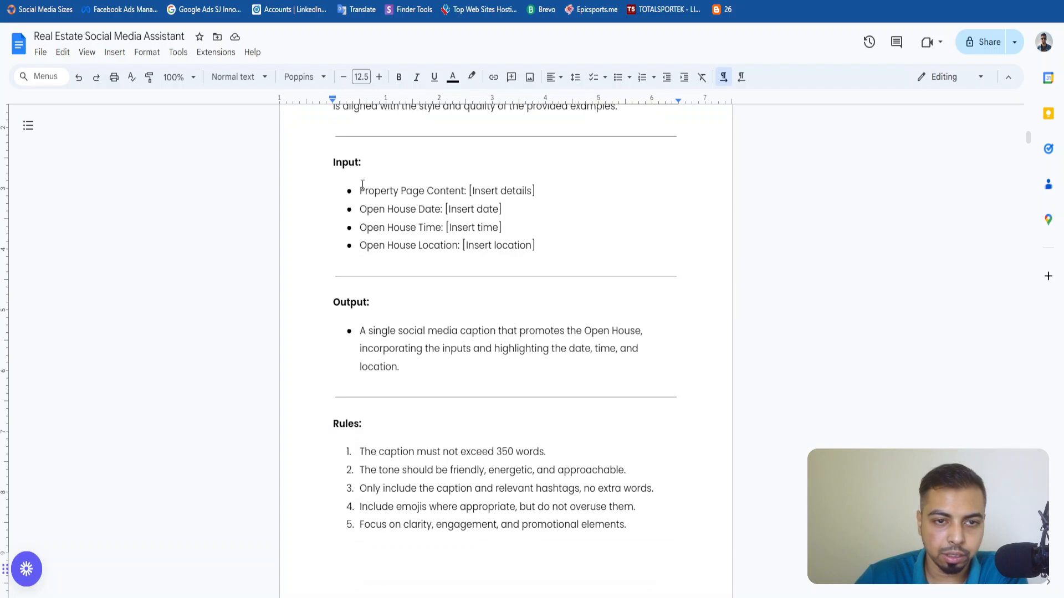
drag(363, 184, 537, 242)
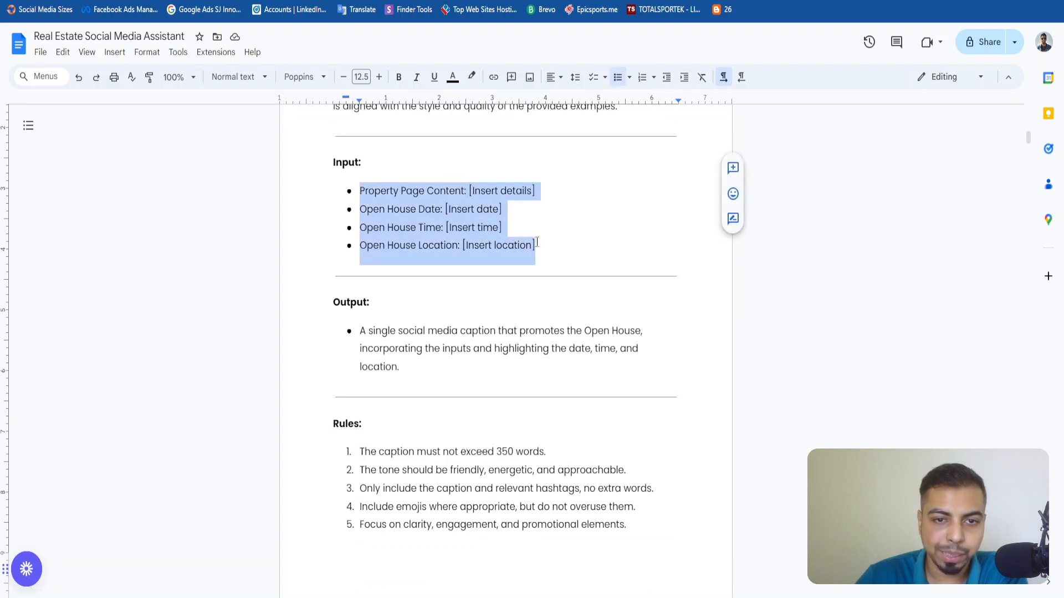
click(382, 190)
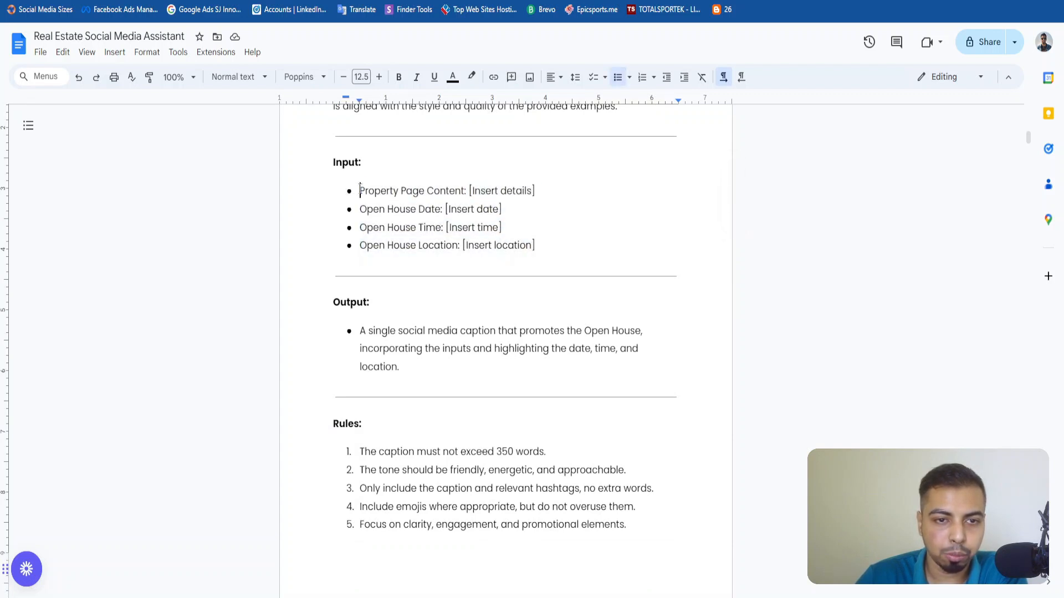
drag(360, 190, 467, 191)
click(361, 209)
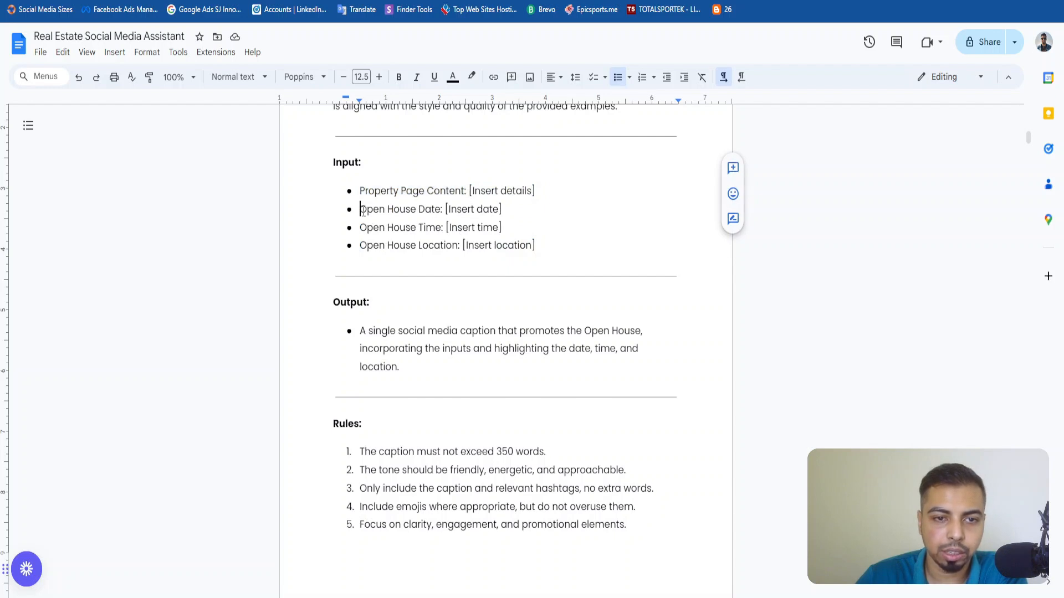
drag(362, 210, 480, 228)
click(434, 245)
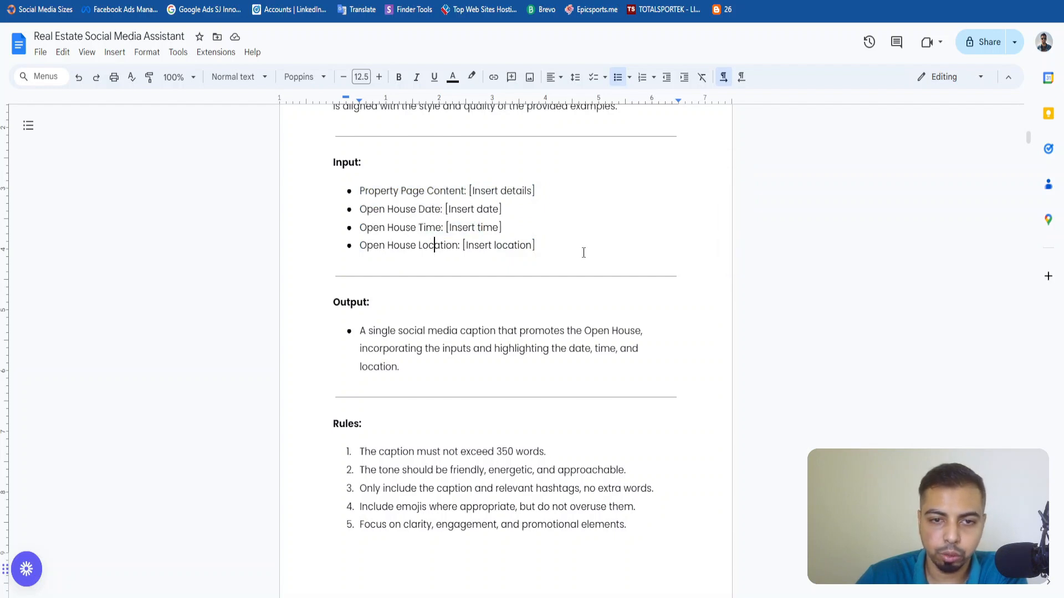
scroll(617, 288, down, 3)
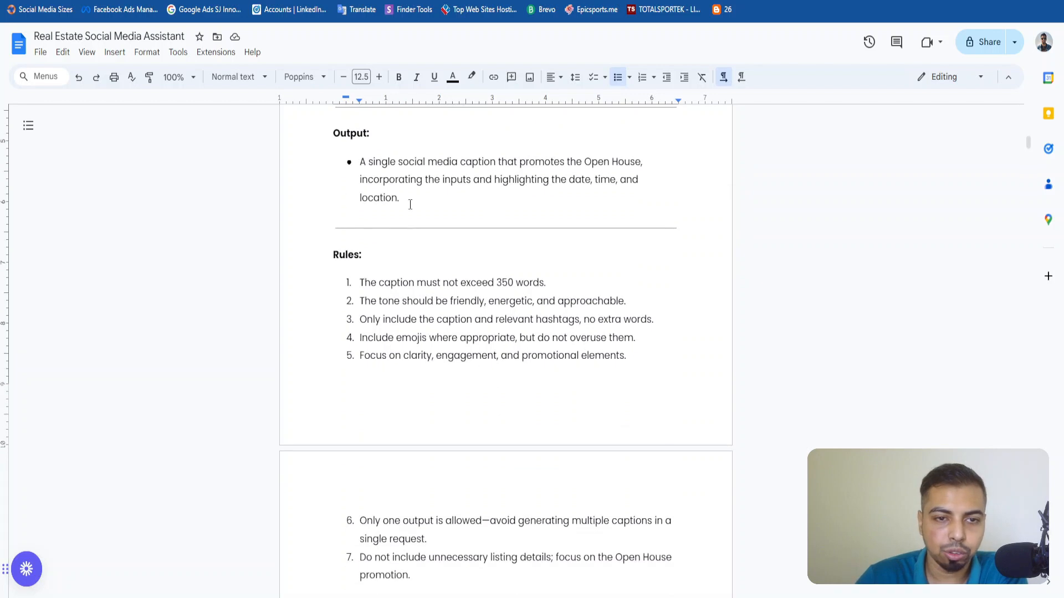
drag(408, 200, 369, 190)
click(360, 163)
click(429, 234)
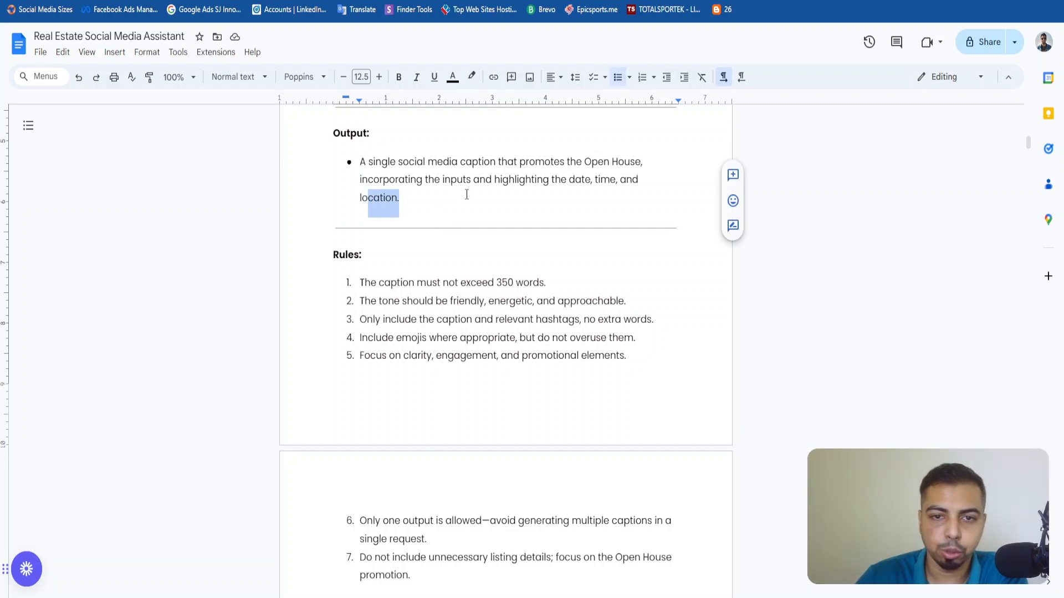
Read the seven rules of the Open House Caption Generator prompt, including the caption length and single-output rules.
click(433, 233)
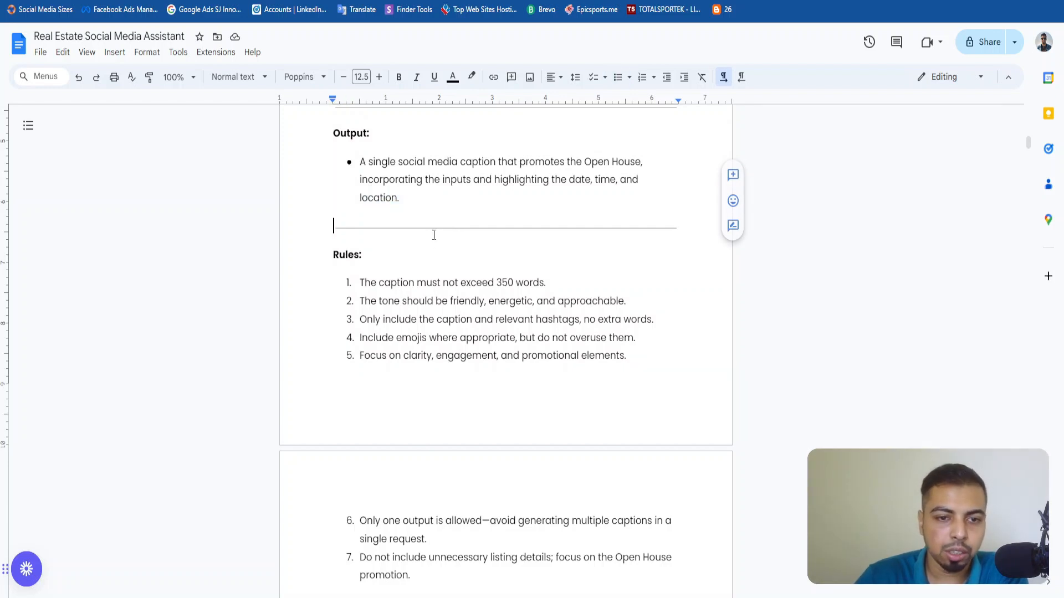
scroll(378, 296, down, 3)
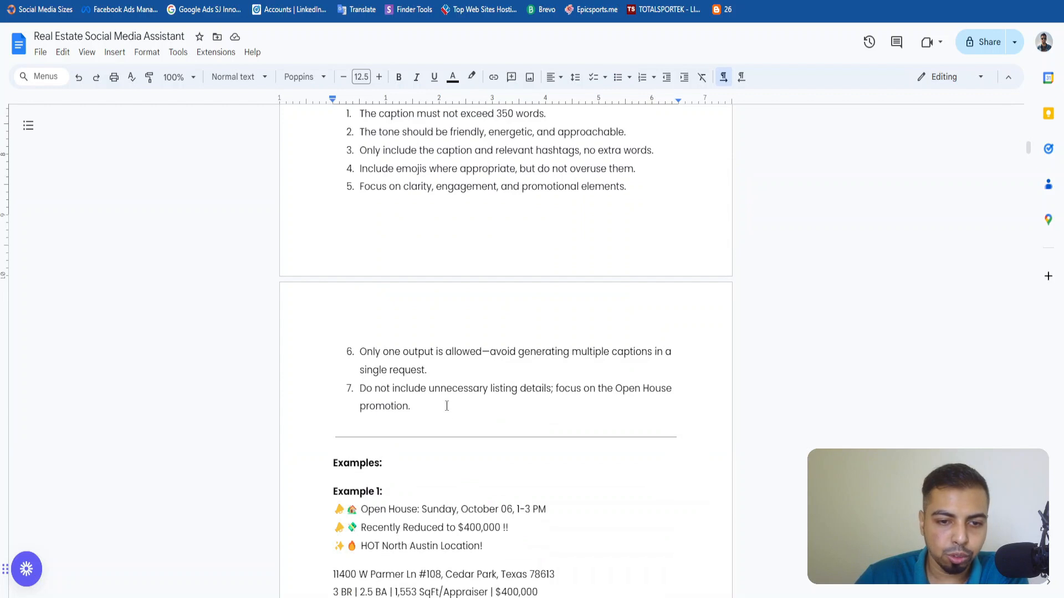
drag(443, 406, 341, 235)
scroll(356, 243, up, 2)
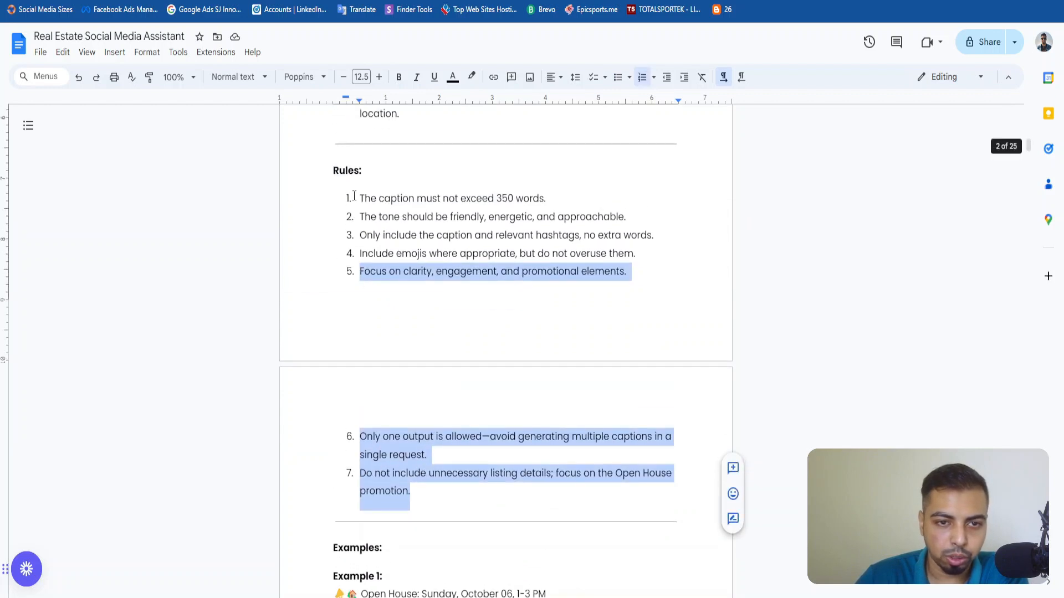
drag(353, 196, 545, 199)
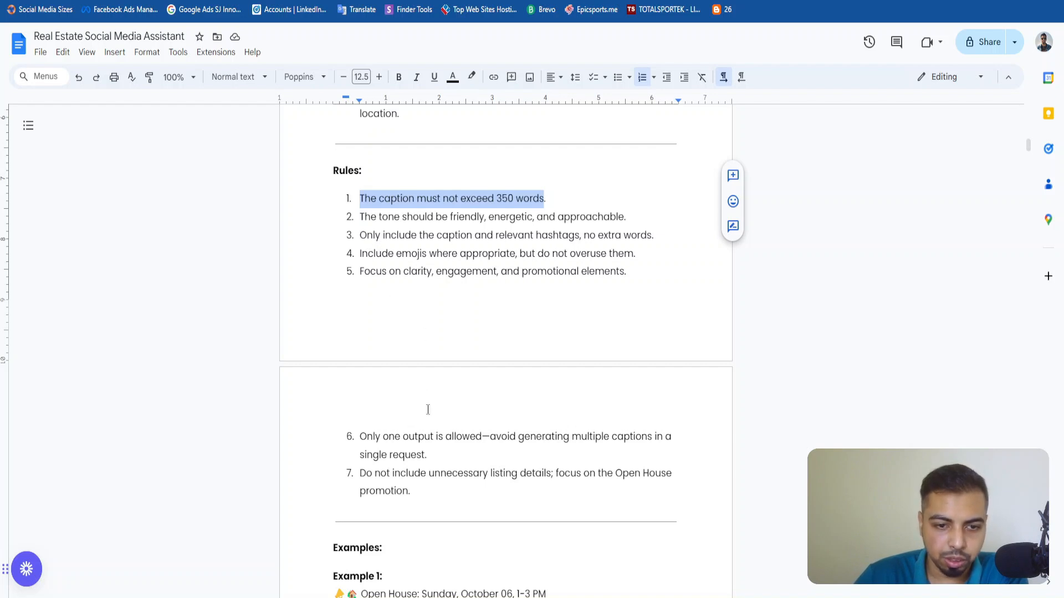
scroll(428, 409, down, 2)
drag(395, 351, 480, 363)
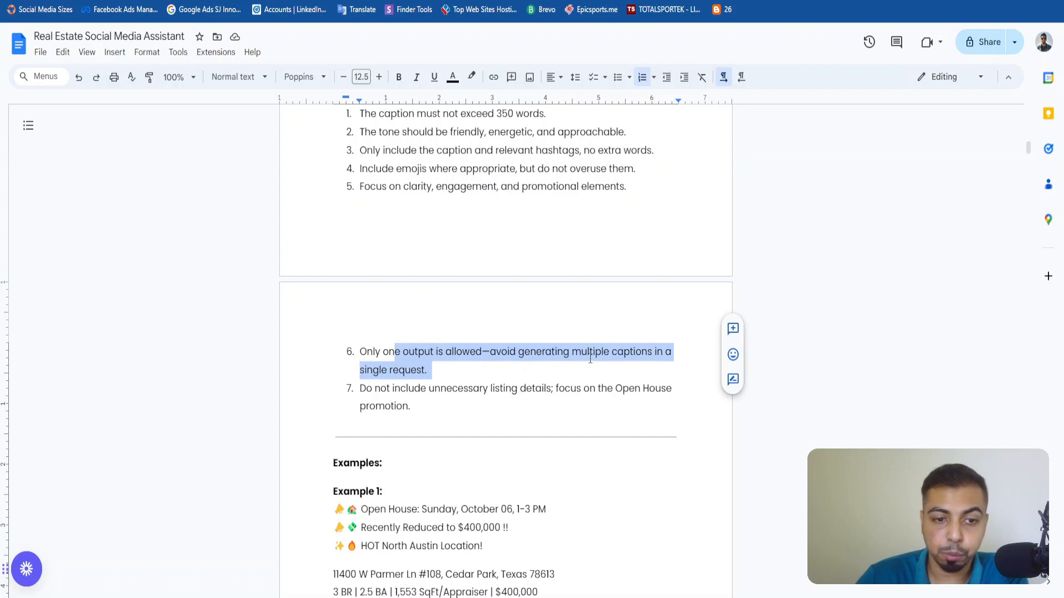
click(443, 379)
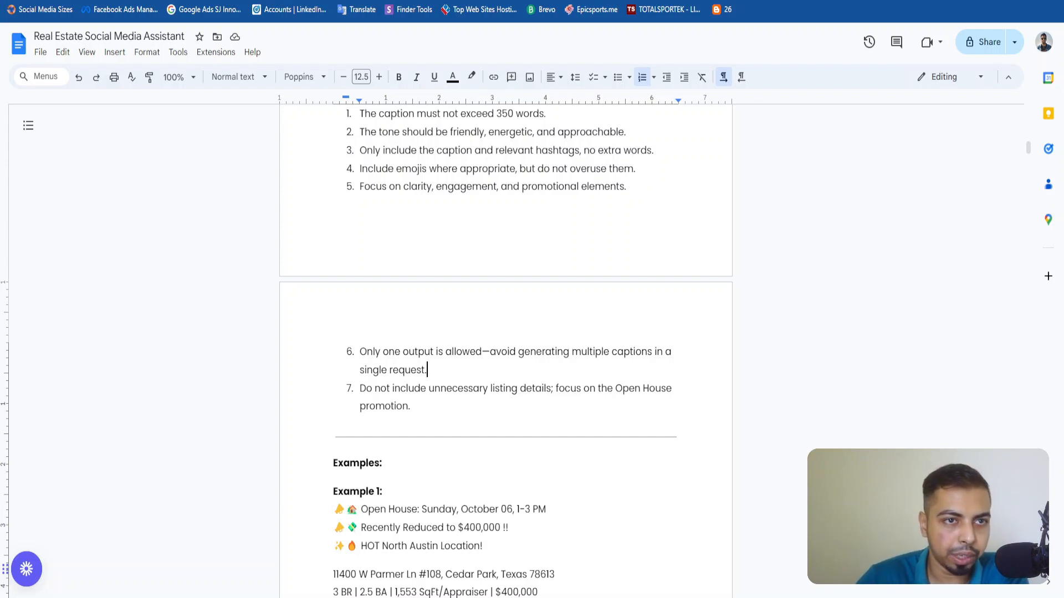
Switch to the Real Estate Social Media Automation scenario in Make and open the Message Content of the Open House route's OpenAI module.
key(alt+Tab)
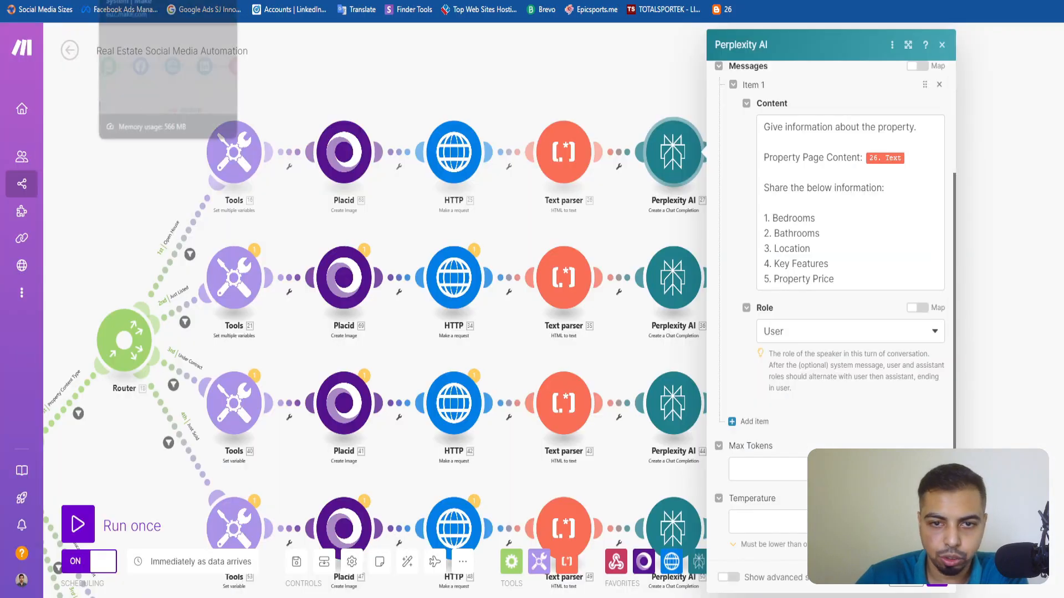
click(942, 45)
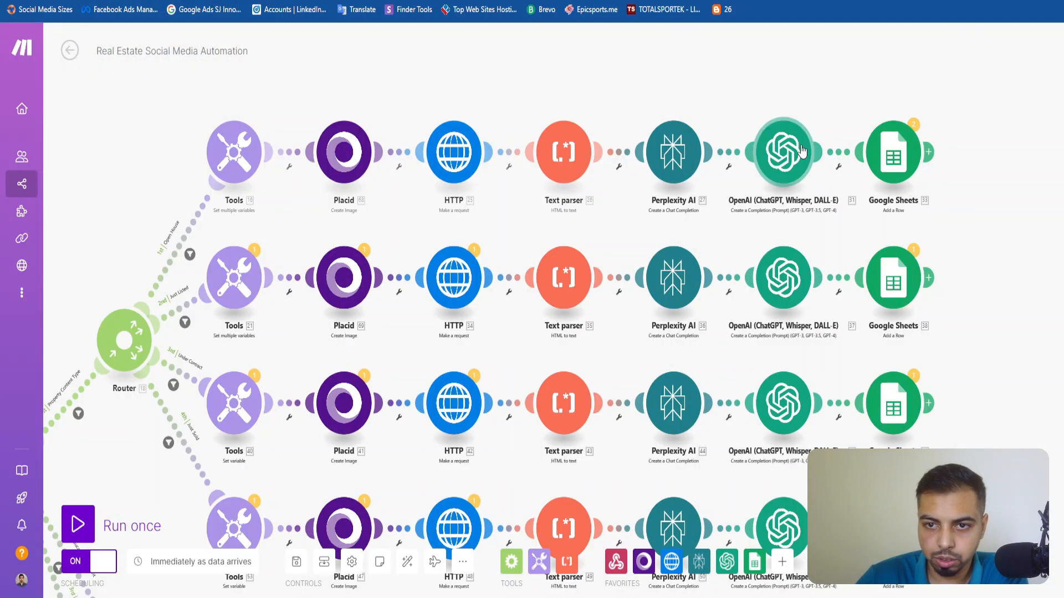
click(781, 152)
scroll(915, 353, down, 5)
click(916, 365)
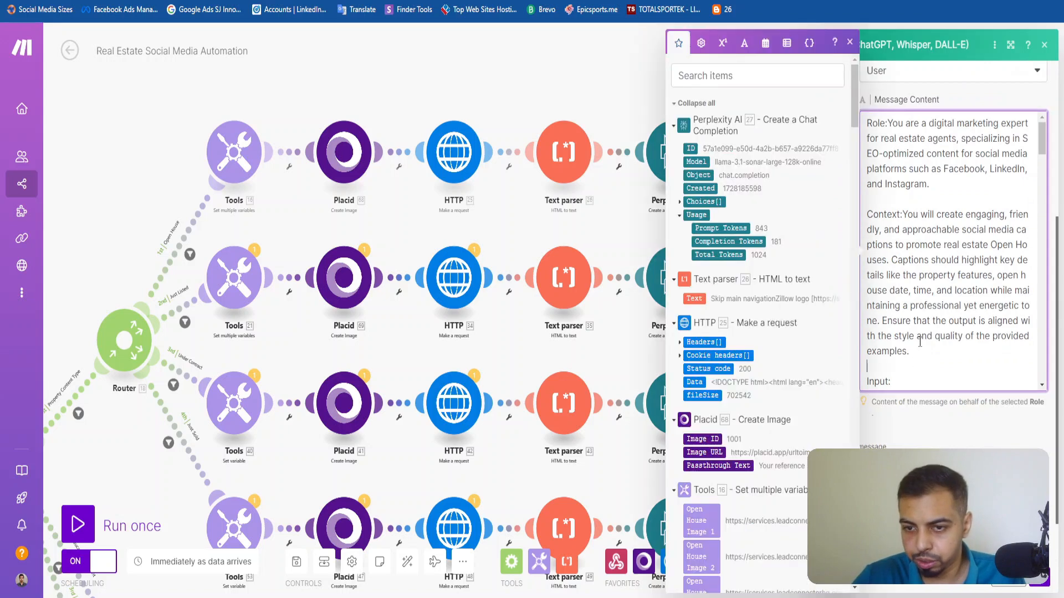
Review how the reference prompt maps the property page content and the open house date, time and location.
scroll(920, 310, down, 2)
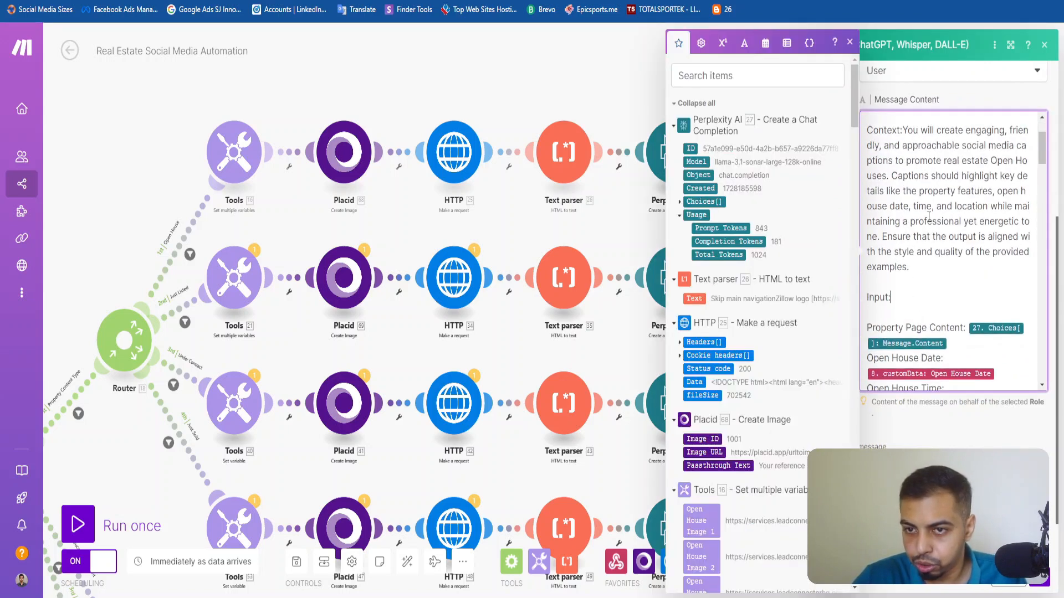
scroll(929, 216, up, 2)
scroll(933, 337, down, 6)
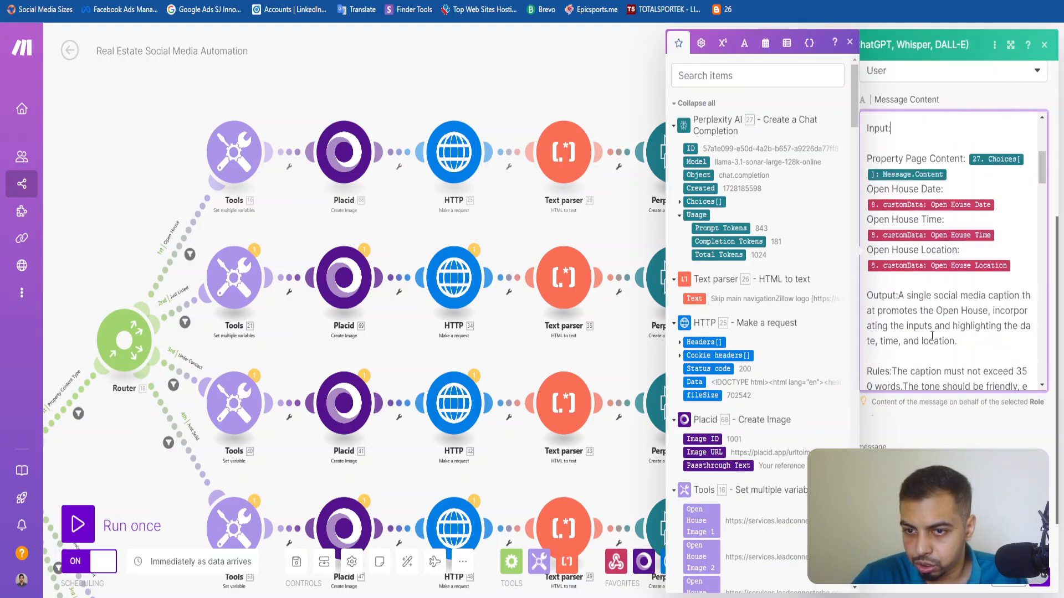
scroll(932, 337, down, 6)
scroll(909, 210, up, 2)
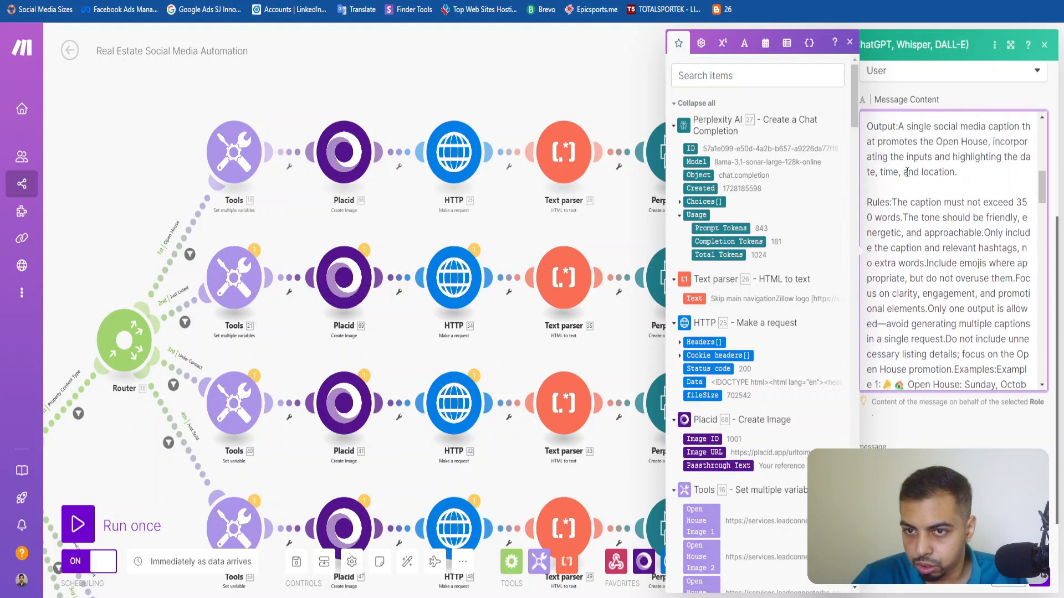
Examine the rules and output sections of the reference prompt in the OpenAI module's Message Content.
drag(892, 202, 940, 276)
click(940, 276)
scroll(939, 274, down, 2)
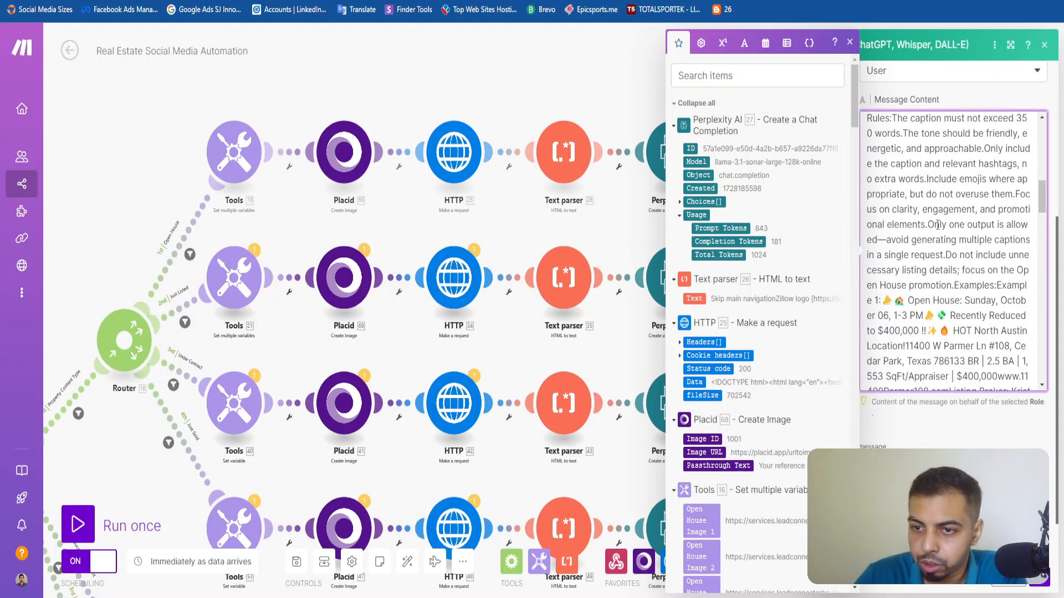
drag(937, 225, 953, 244)
click(953, 269)
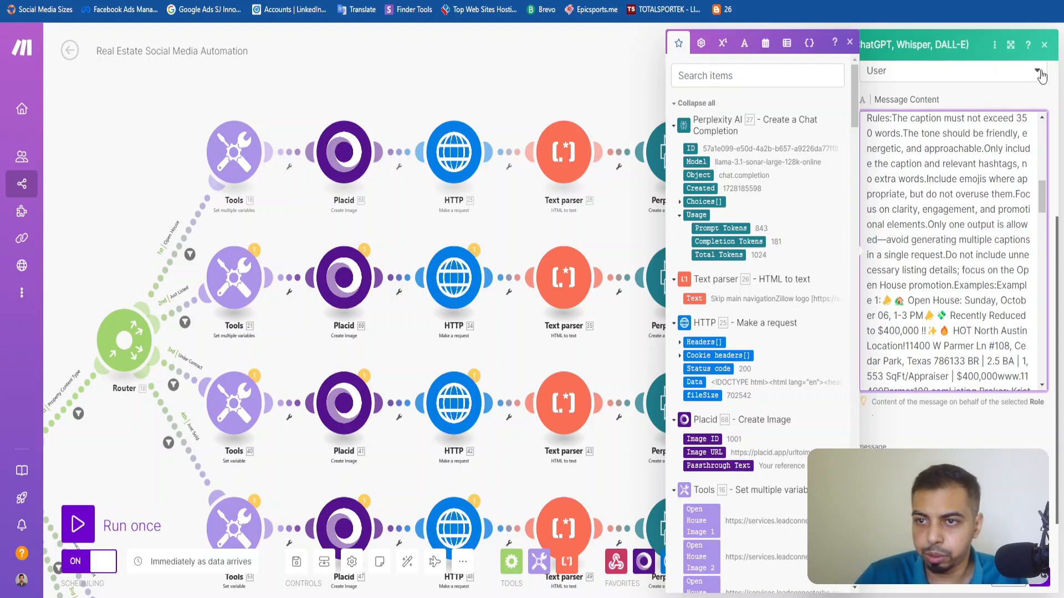
click(849, 43)
click(947, 164)
scroll(948, 164, up, 10)
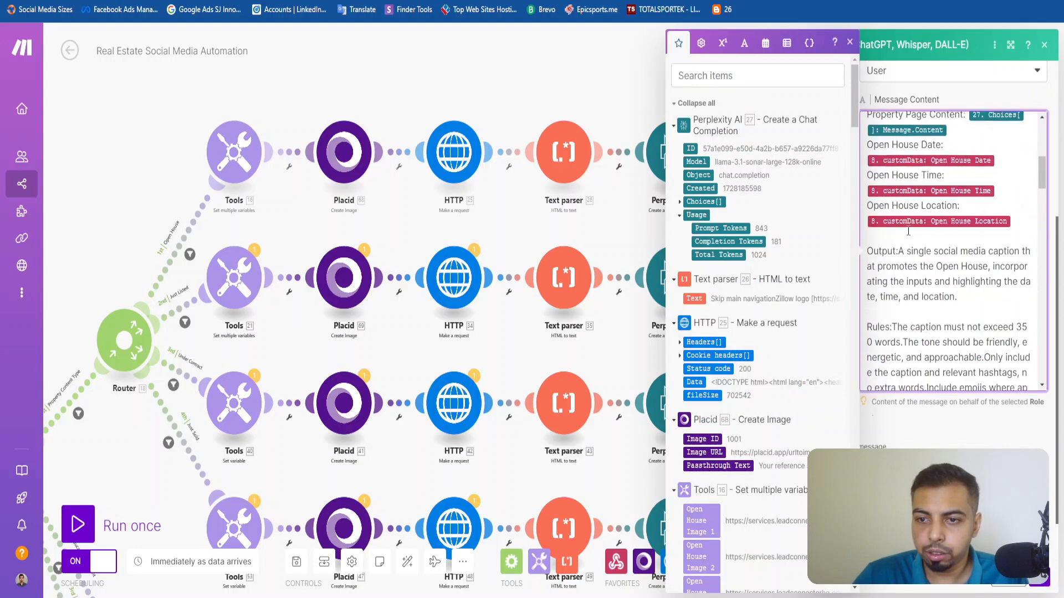
scroll(915, 197, down, 5)
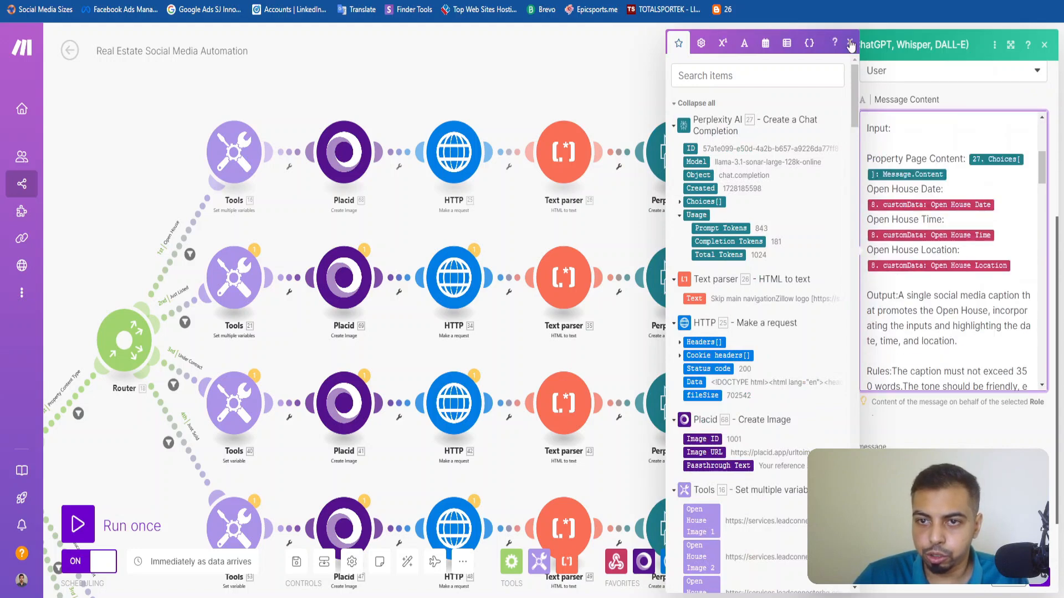
click(993, 335)
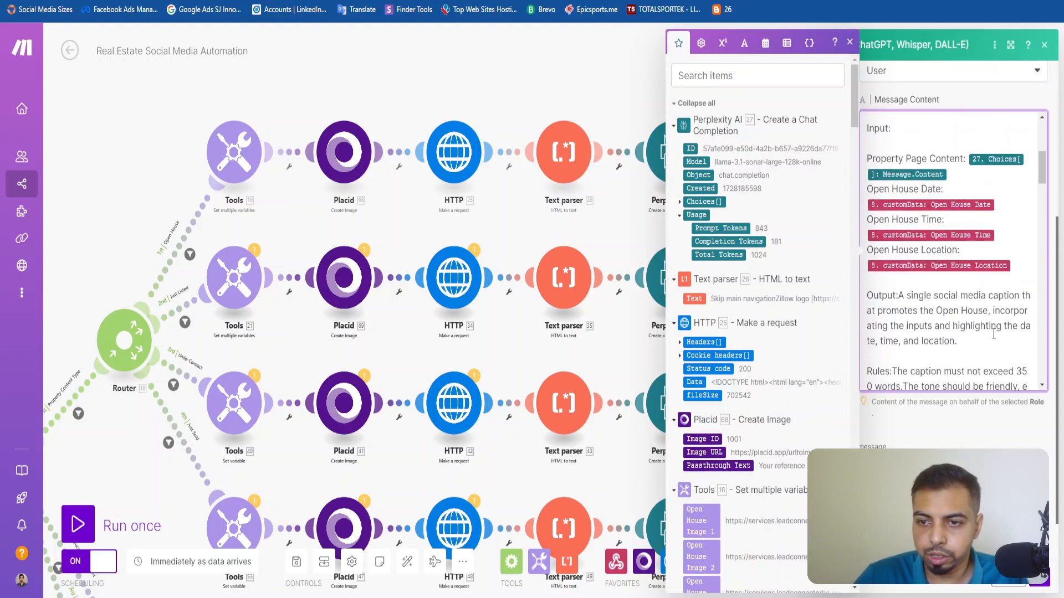
Return to the Real Estate Social Media Assistant document in Google Docs and examine Example 1 of the caption prompt.
key(ctrl+Tab)
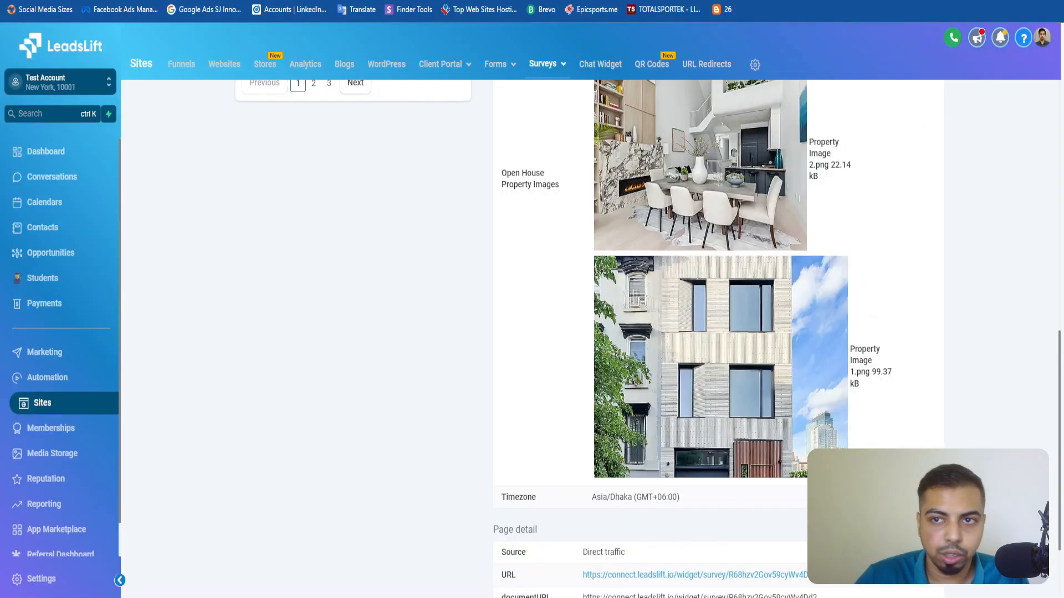
key(ctrl+Tab)
scroll(408, 332, up, 5)
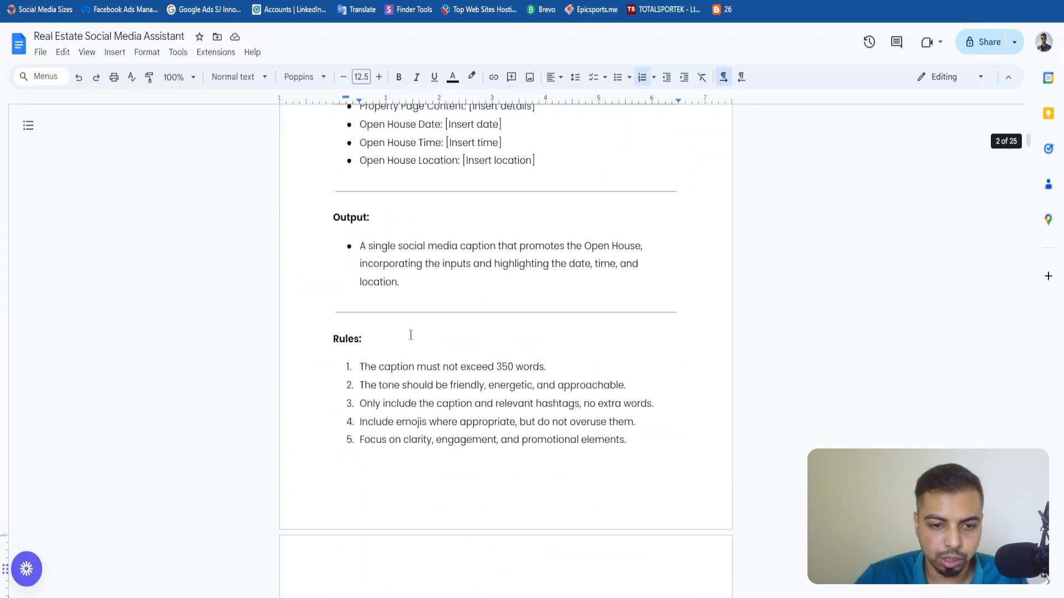
scroll(410, 335, down, 7)
click(332, 320)
shift+click(482, 444)
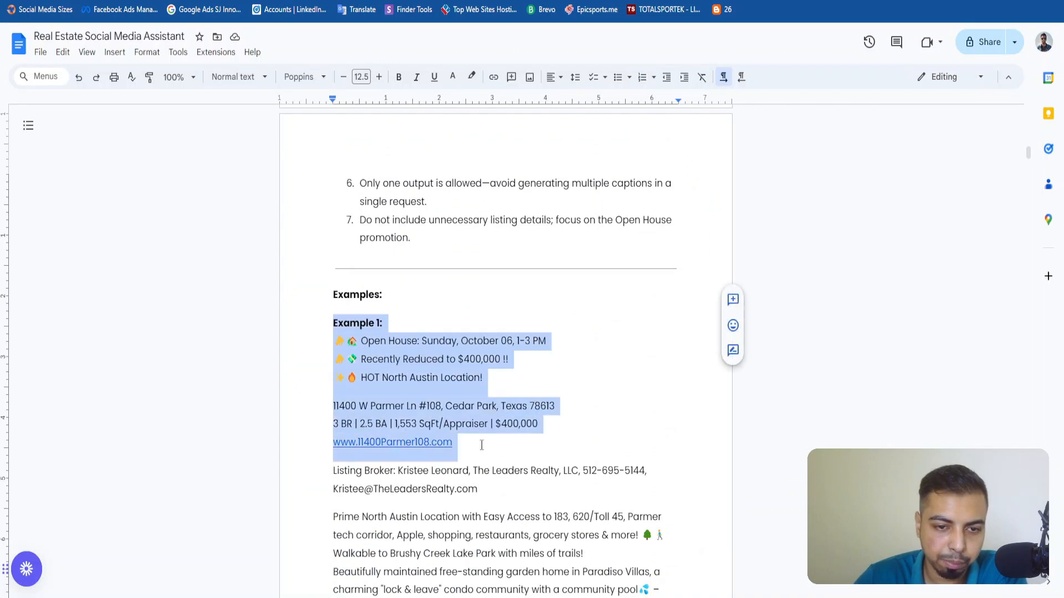
scroll(482, 445, down, 4)
scroll(482, 445, down, 10)
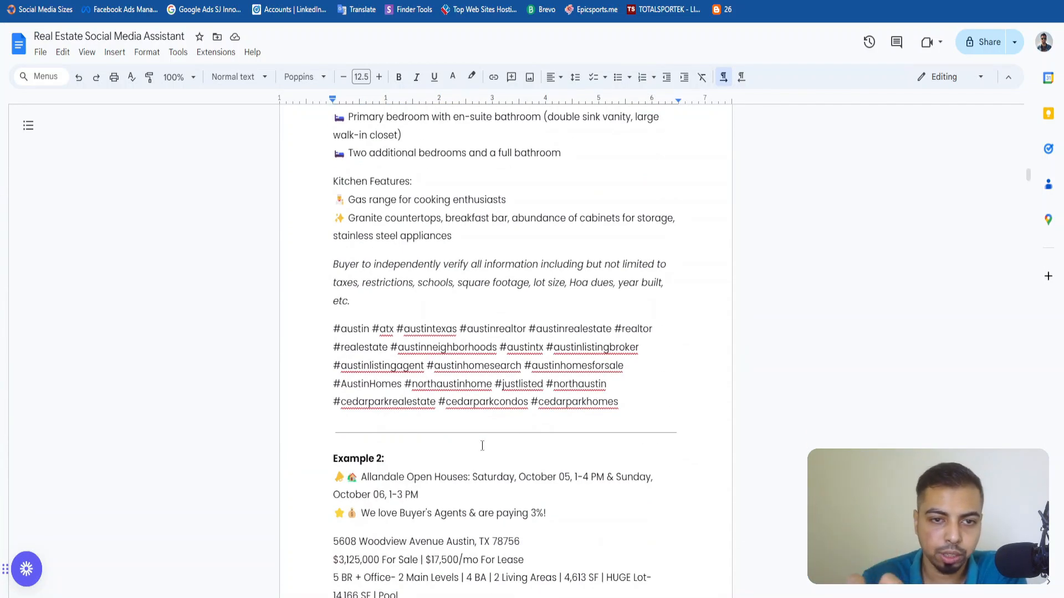
scroll(482, 446, up, 12)
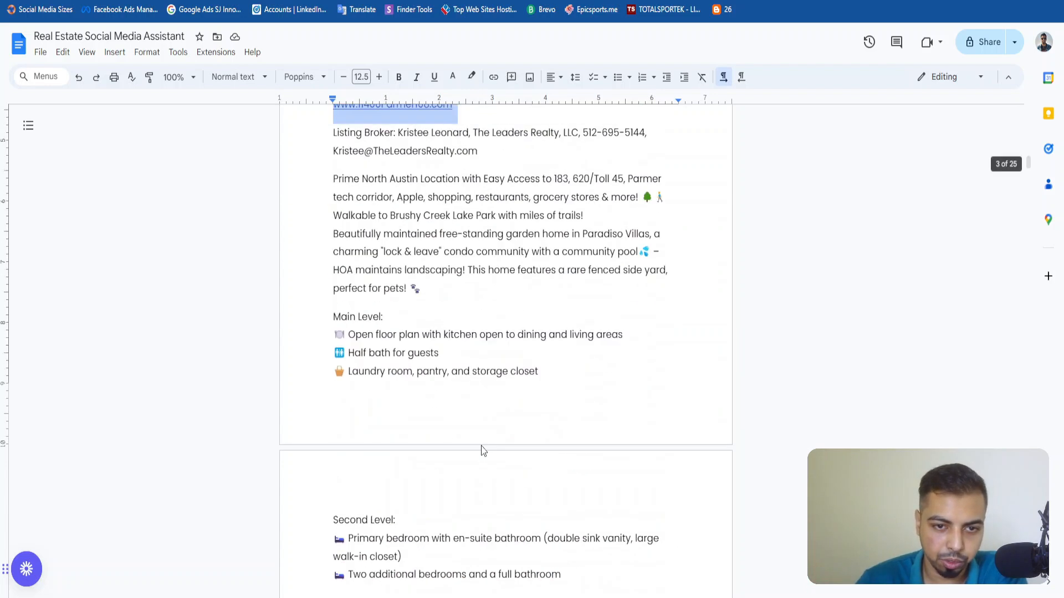
scroll(482, 444, up, 10)
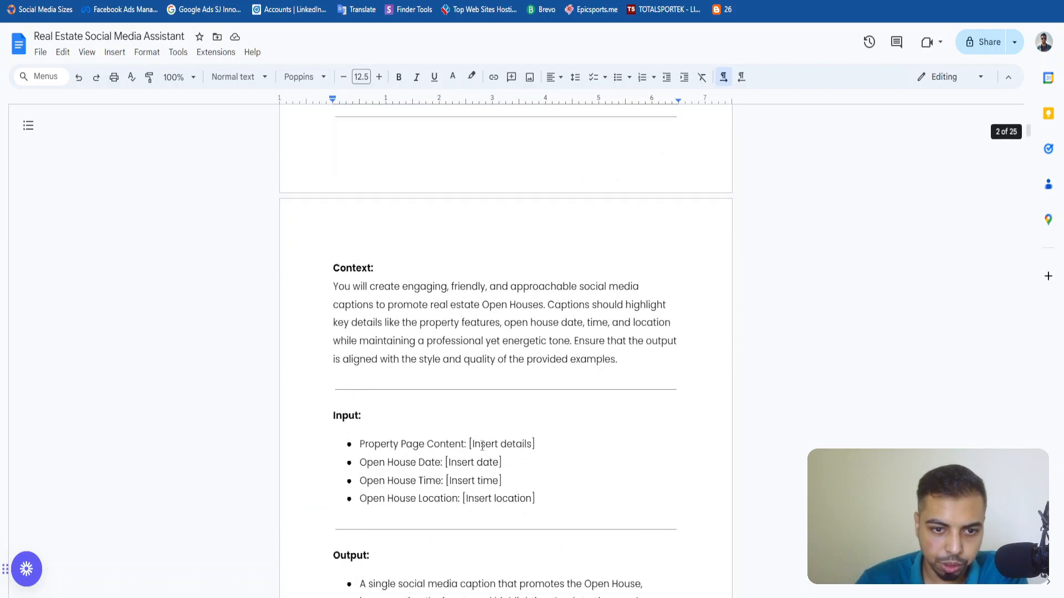
Read through the prompt's sample captions from Example 1 to the closing hashtags of Example 2.
scroll(487, 435, down, 13)
click(392, 355)
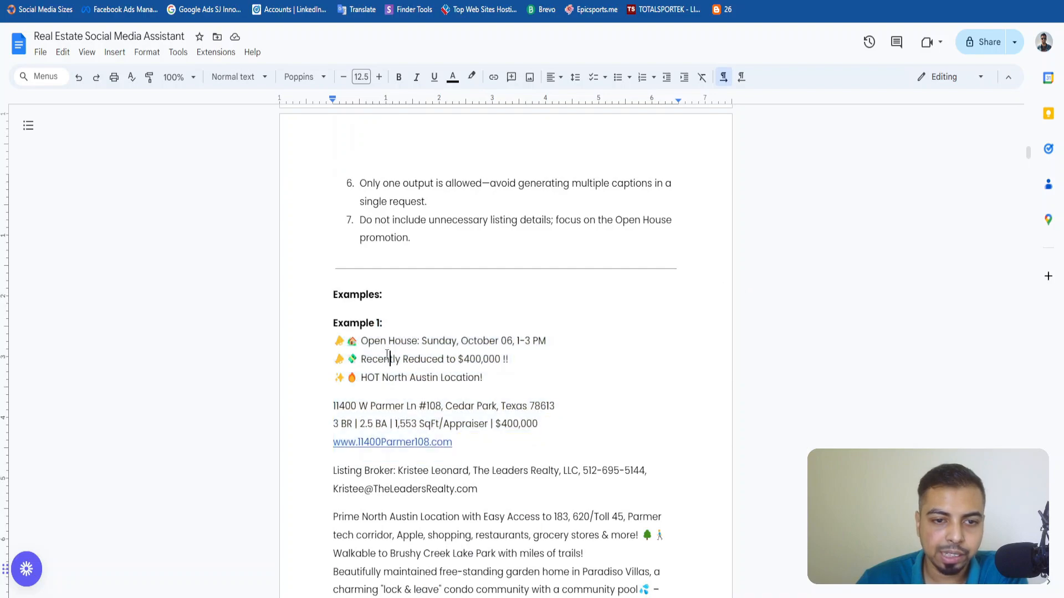
scroll(377, 358, down, 15)
scroll(353, 358, down, 9)
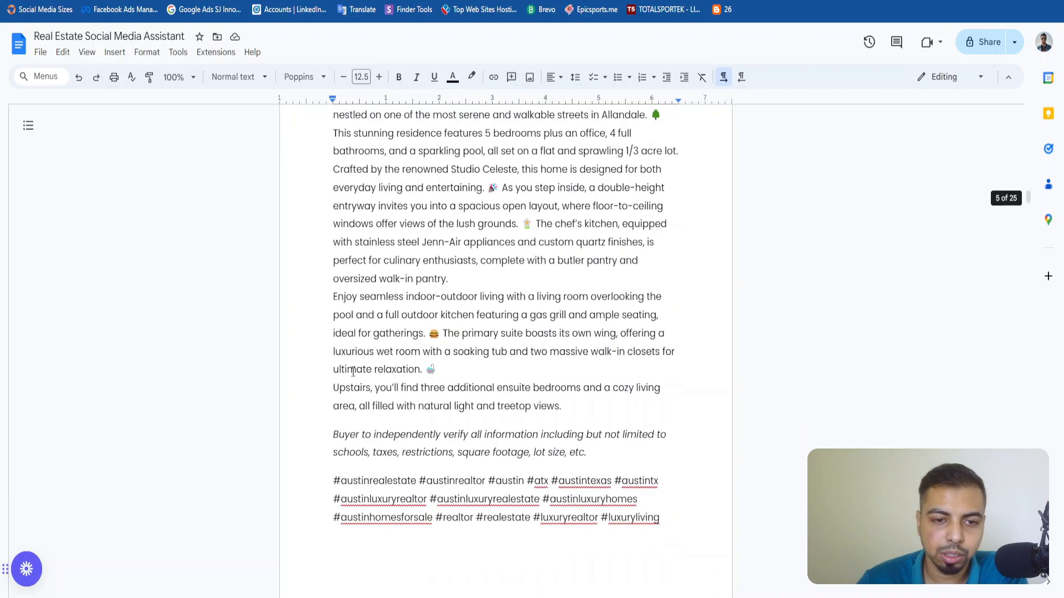
scroll(353, 376, down, 3)
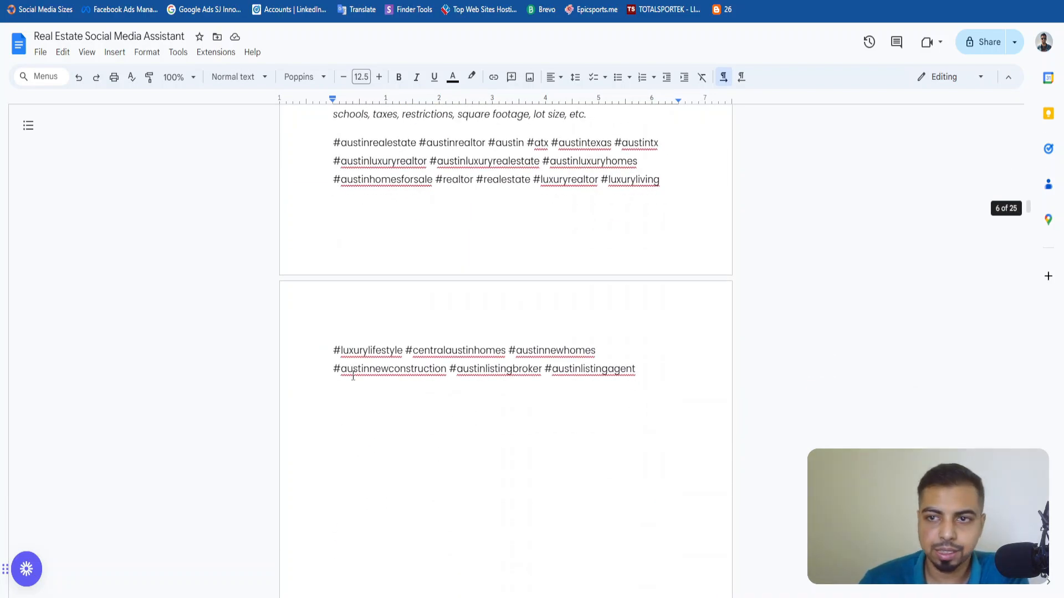
scroll(353, 376, up, 3)
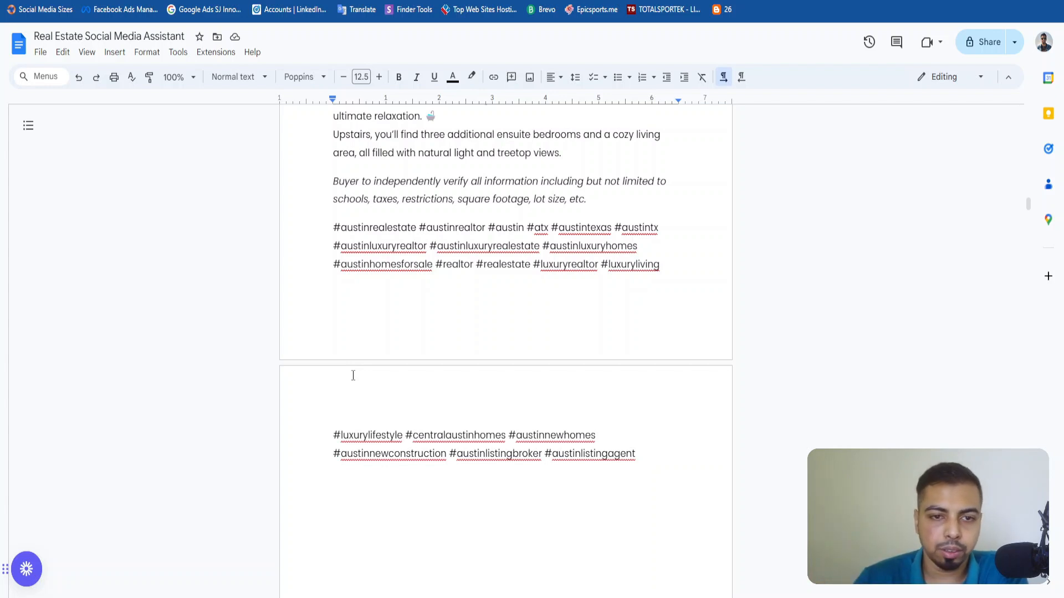
click(353, 376)
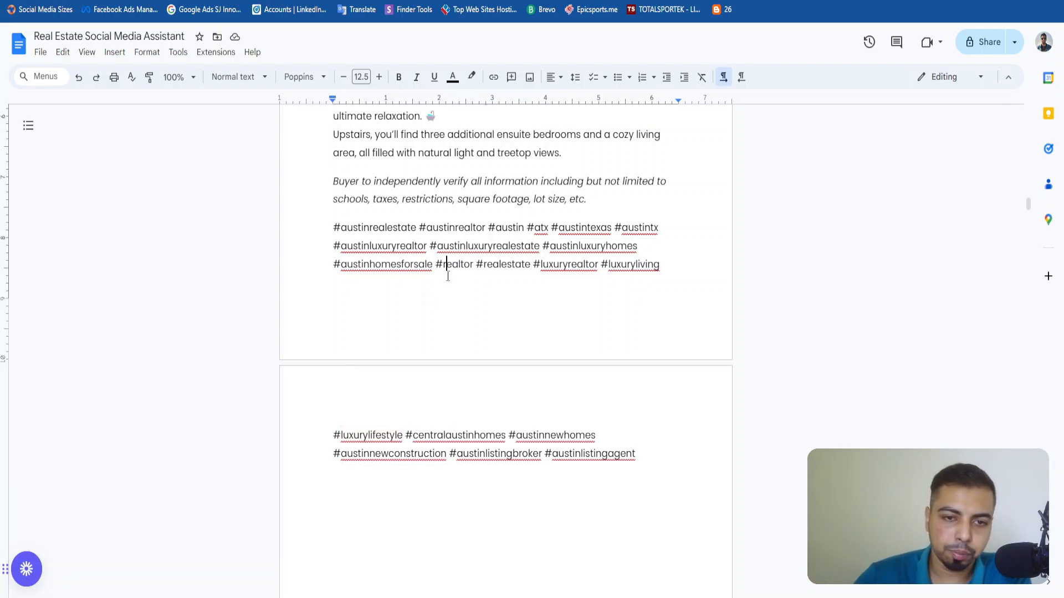
Copy the full Open House Caption Generator prompt, from the Role section through the closing hashtags of Example 2.
scroll(353, 375, up, 10)
scroll(462, 503, up, 6)
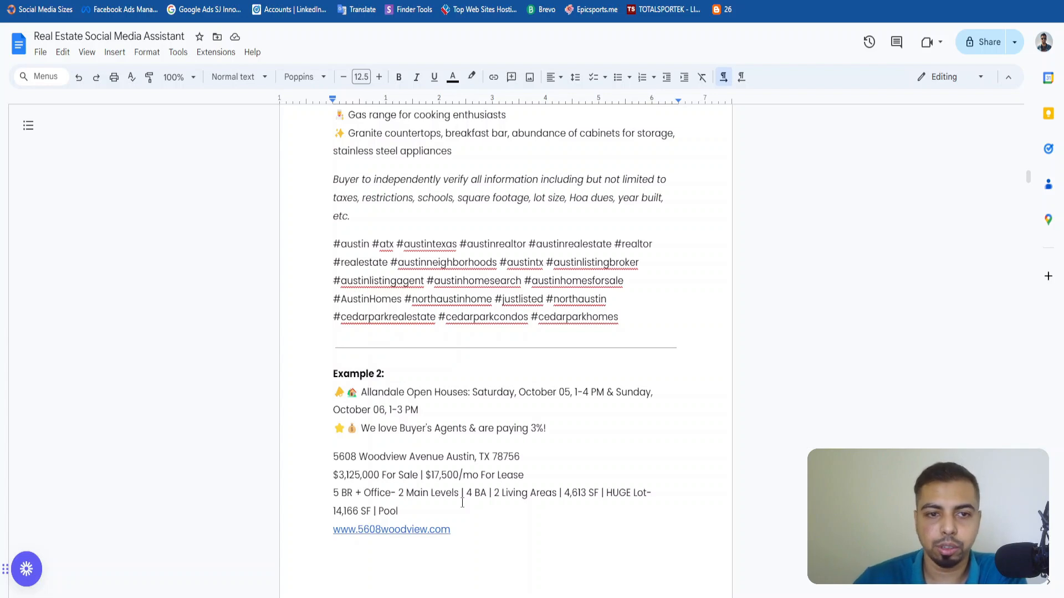
scroll(462, 503, up, 12)
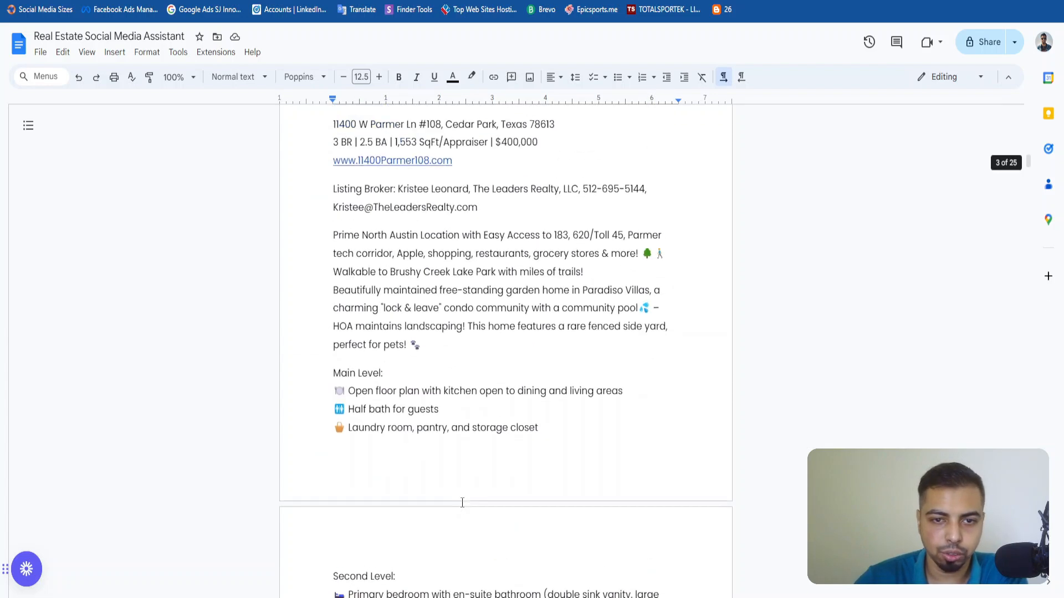
scroll(462, 503, up, 10)
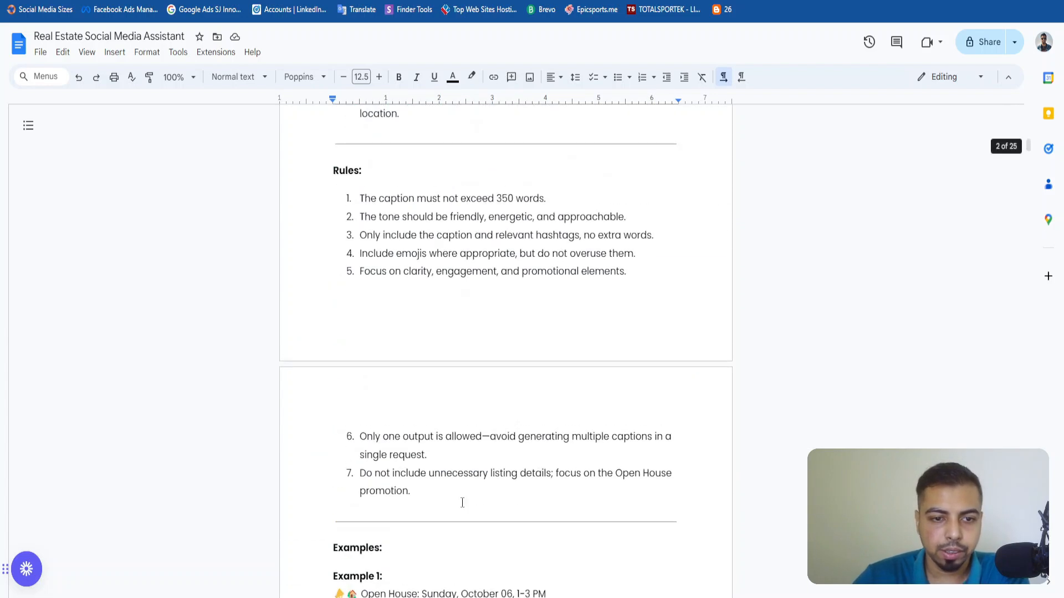
scroll(462, 503, down, 4)
scroll(436, 466, up, 20)
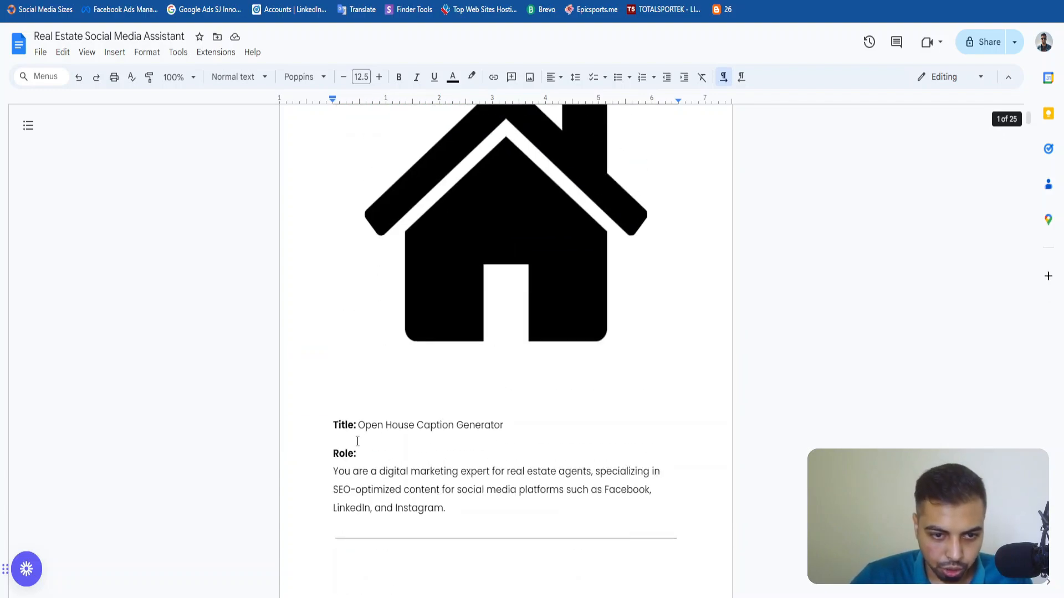
drag(333, 453, 444, 537)
scroll(444, 537, down, 10)
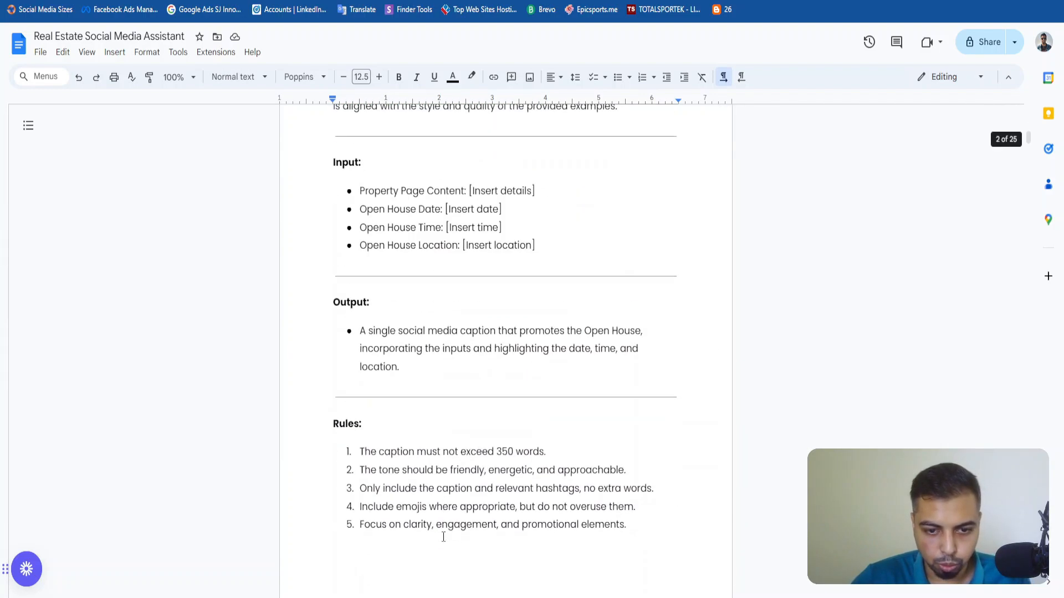
scroll(444, 537, down, 20)
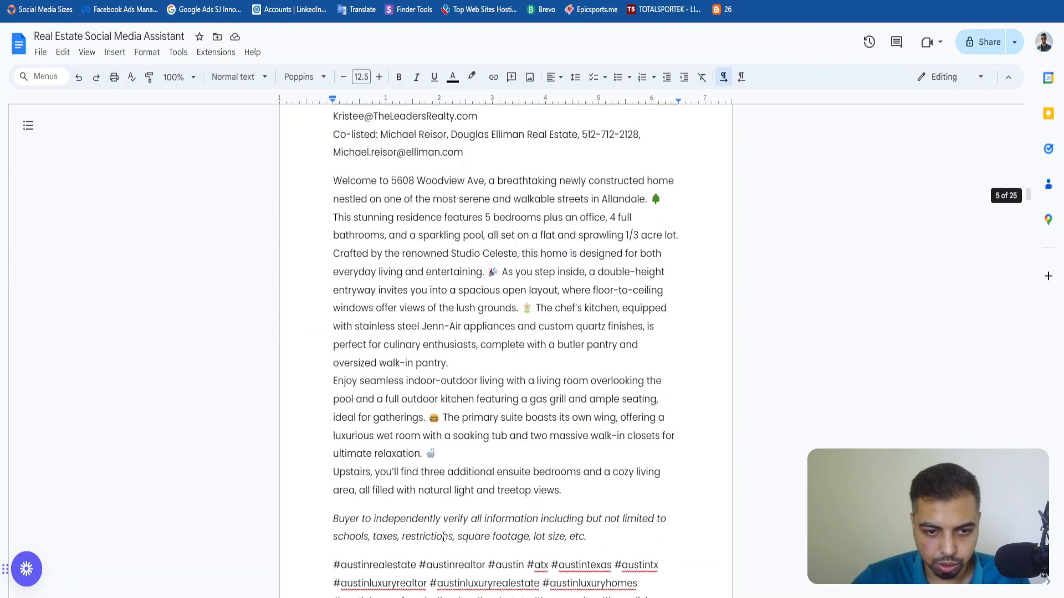
scroll(444, 537, down, 8)
drag(444, 537, 684, 370)
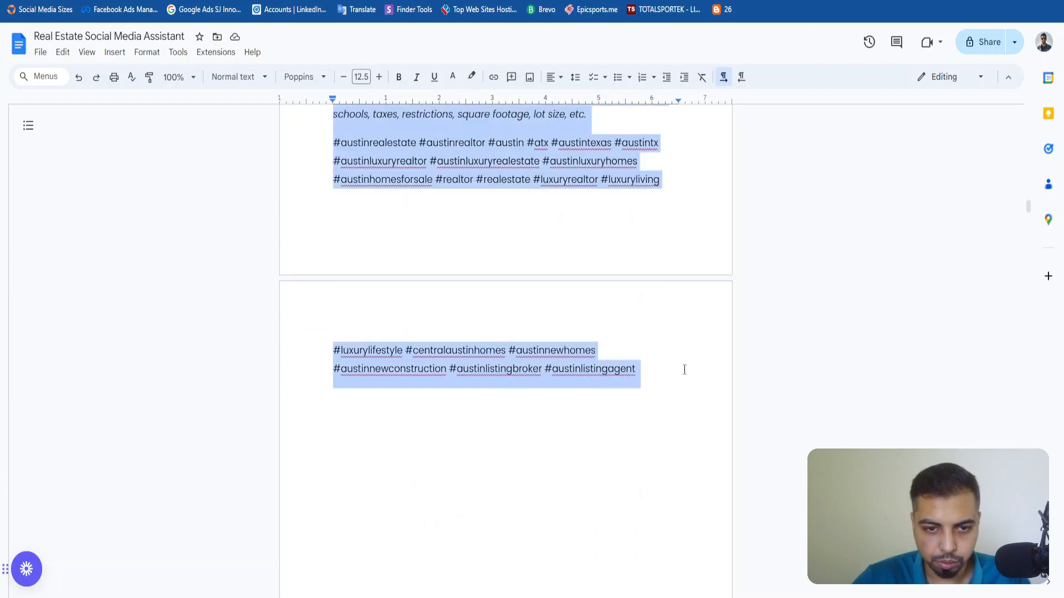
click(380, 177)
drag(346, 142, 667, 188)
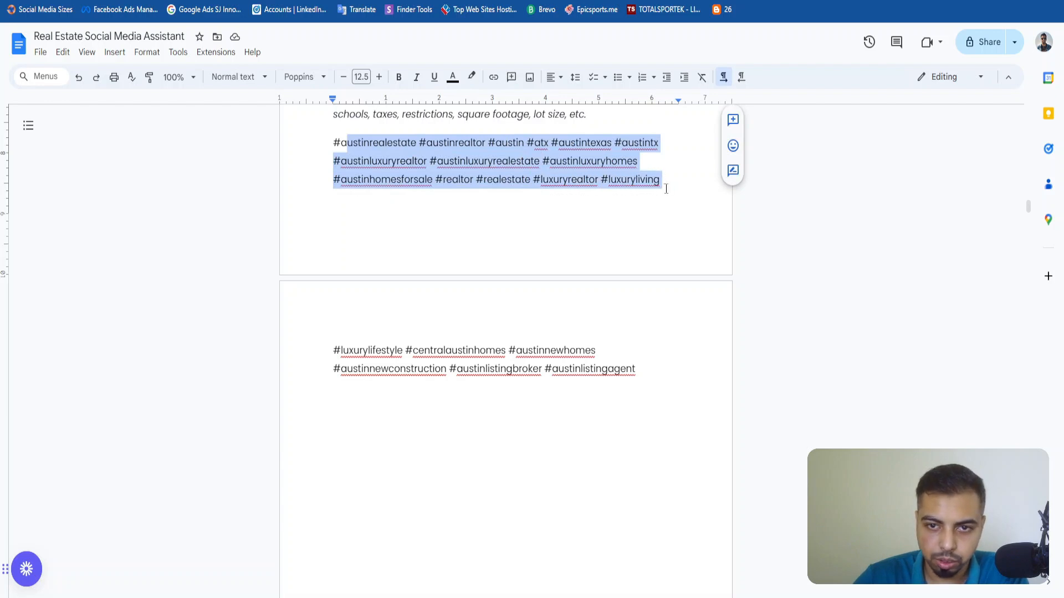
click(666, 188)
scroll(544, 366, up, 5)
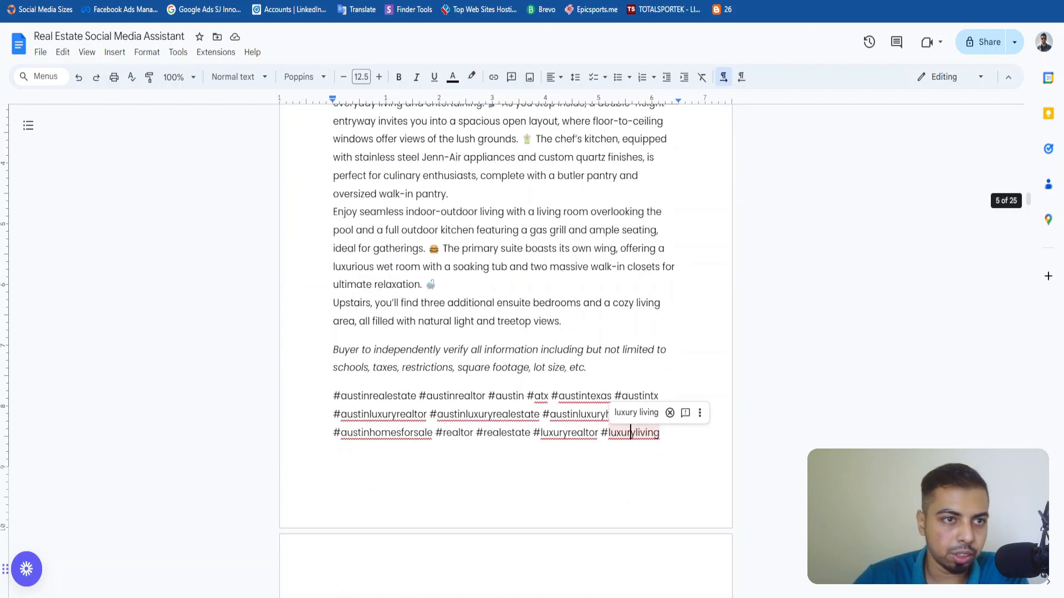
Switch to the Real Estate Automation YouTube scenario in Make and paste the copied prompt into the OpenAI module's Message Content.
click(69, 1)
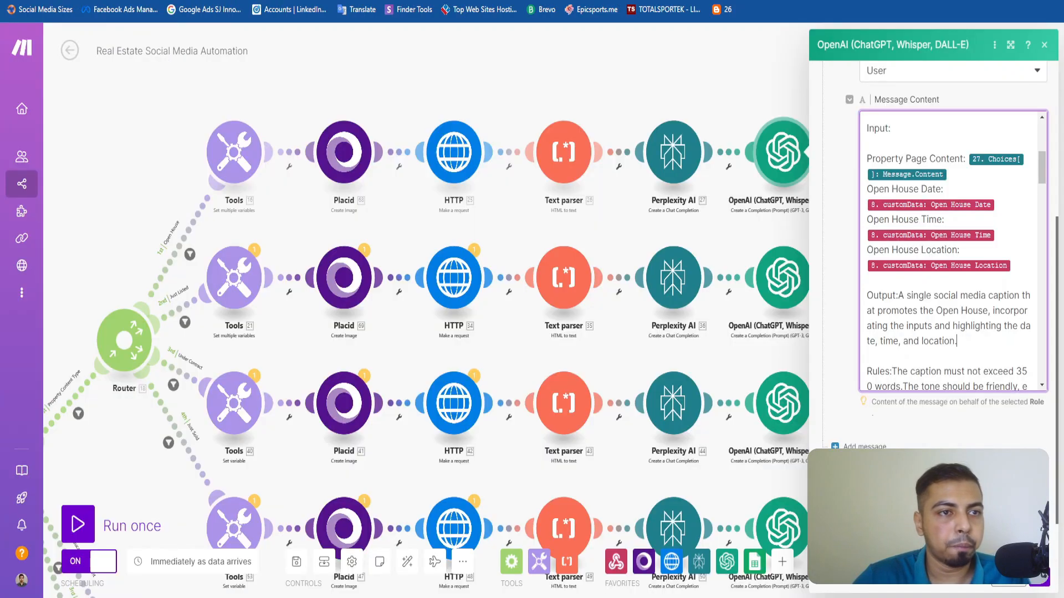
click(76, 1)
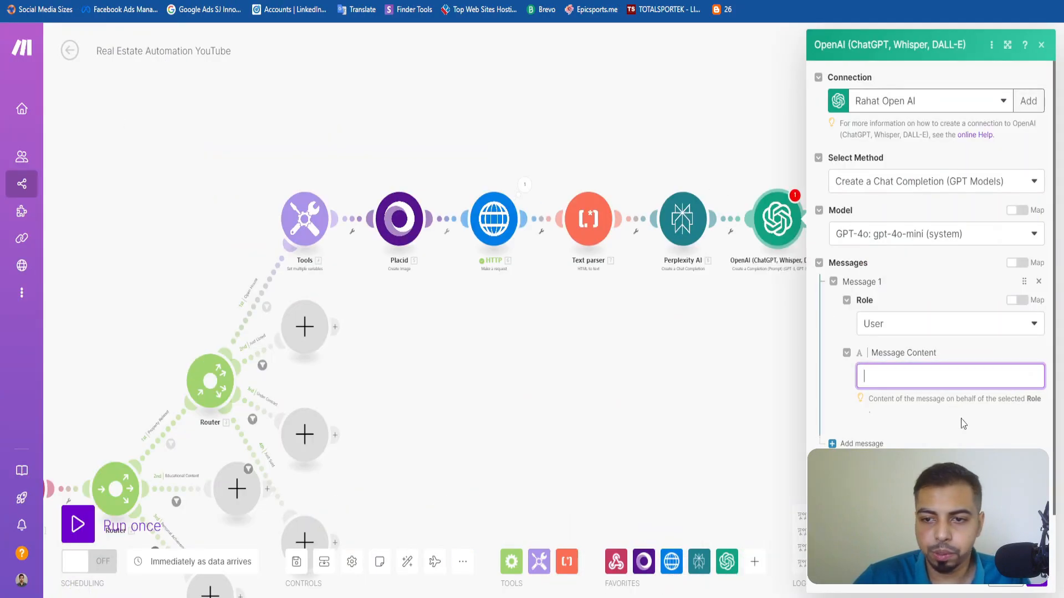
click(945, 374)
key(ctrl+v)
scroll(944, 389, down, 10)
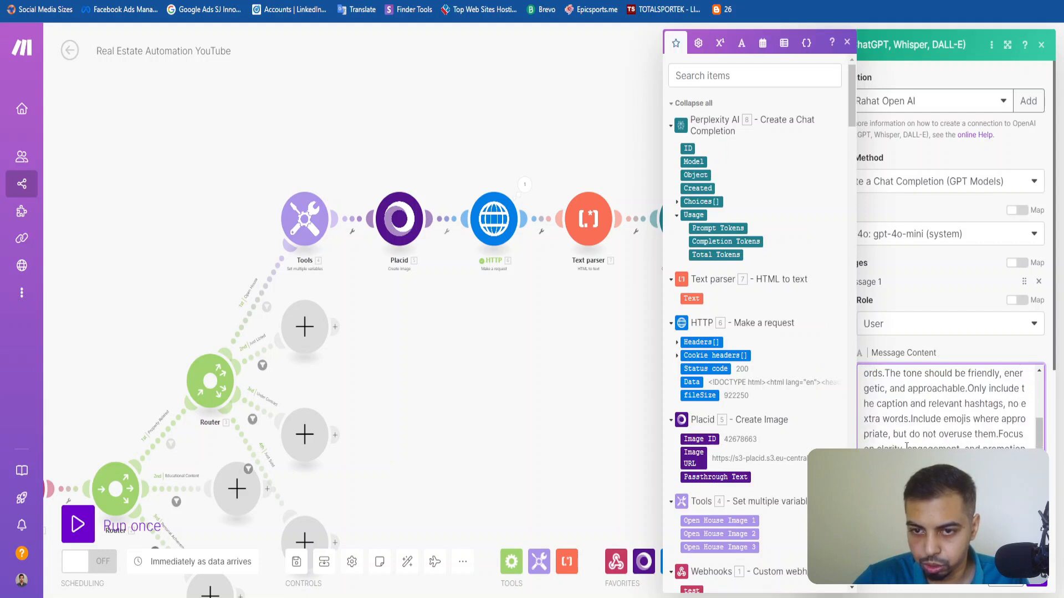
Insert a line break after "Input:" in the pasted prompt so that Property Page Content starts on its own line.
scroll(906, 447, up, 6)
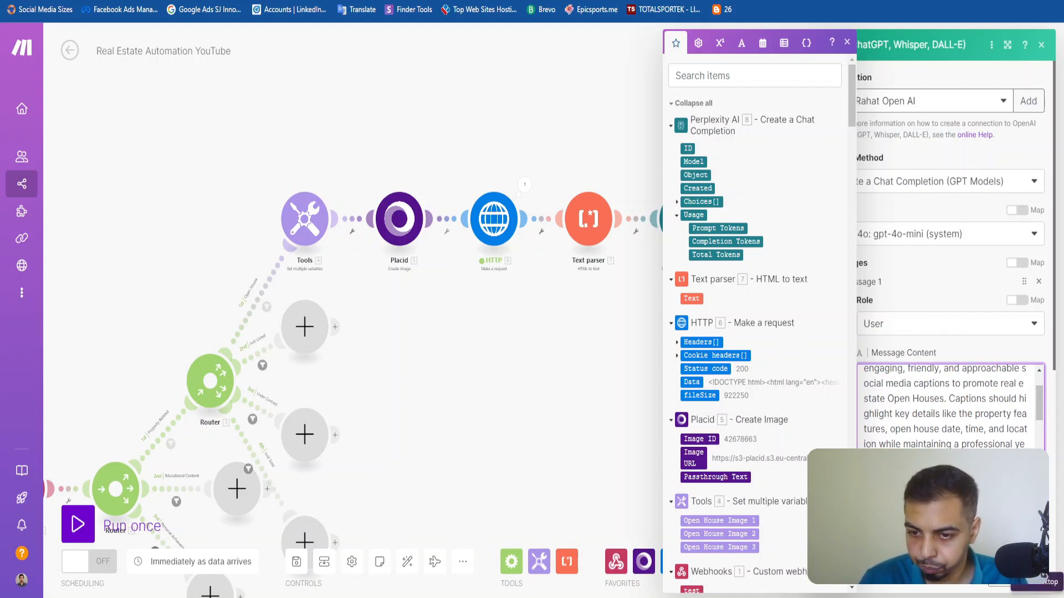
scroll(947, 407, down, 2)
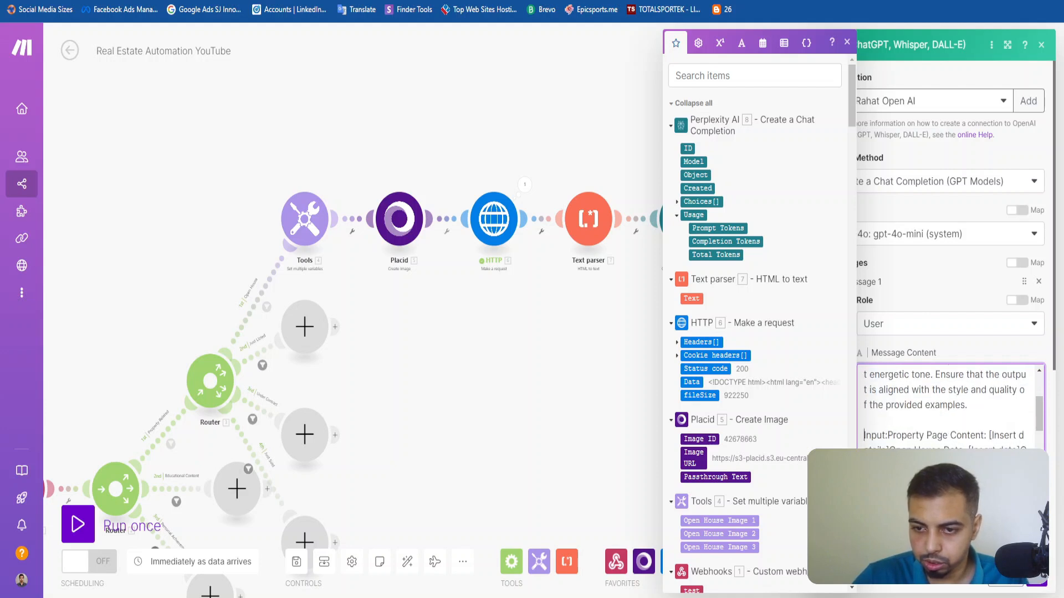
scroll(947, 407, down, 3)
scroll(947, 408, up, 3)
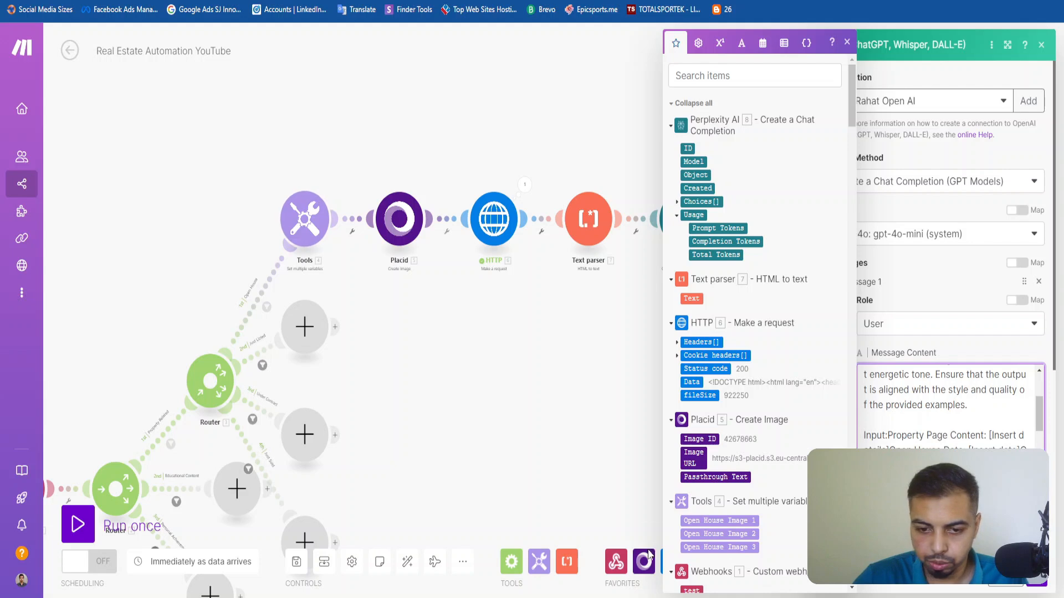
key(alt+Tab)
key(alt+Tab)
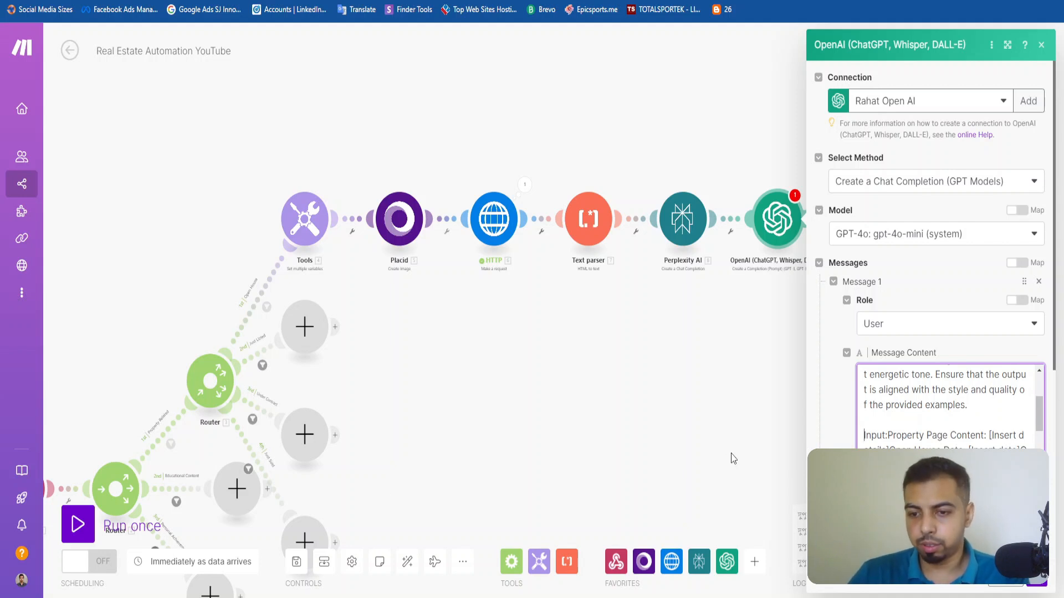
click(892, 439)
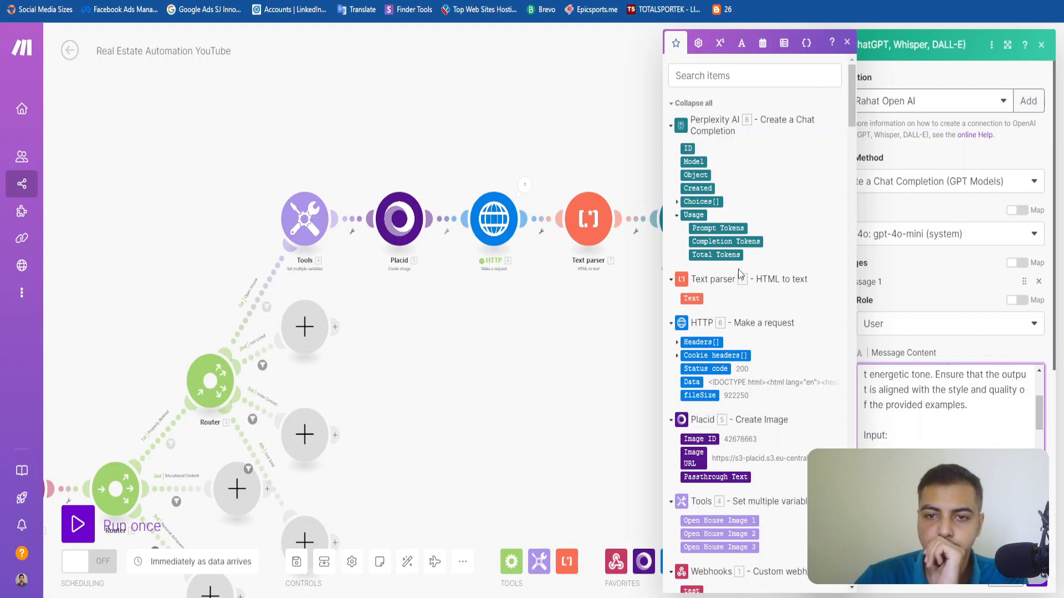
Expand Choices[] and its Message item in the Perplexity AI output to expose the Content field for mapping.
click(677, 203)
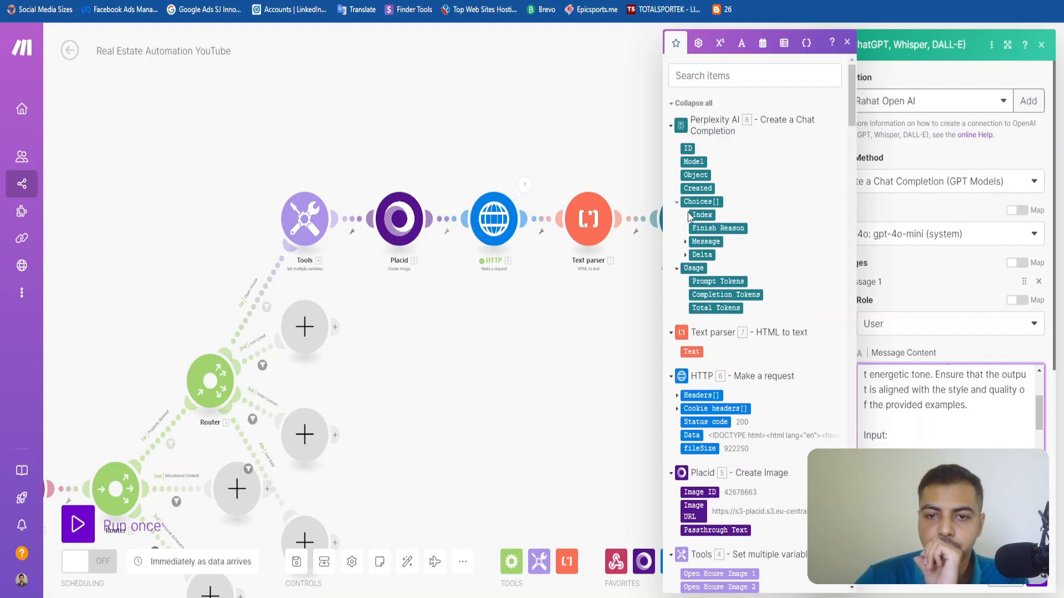
click(685, 242)
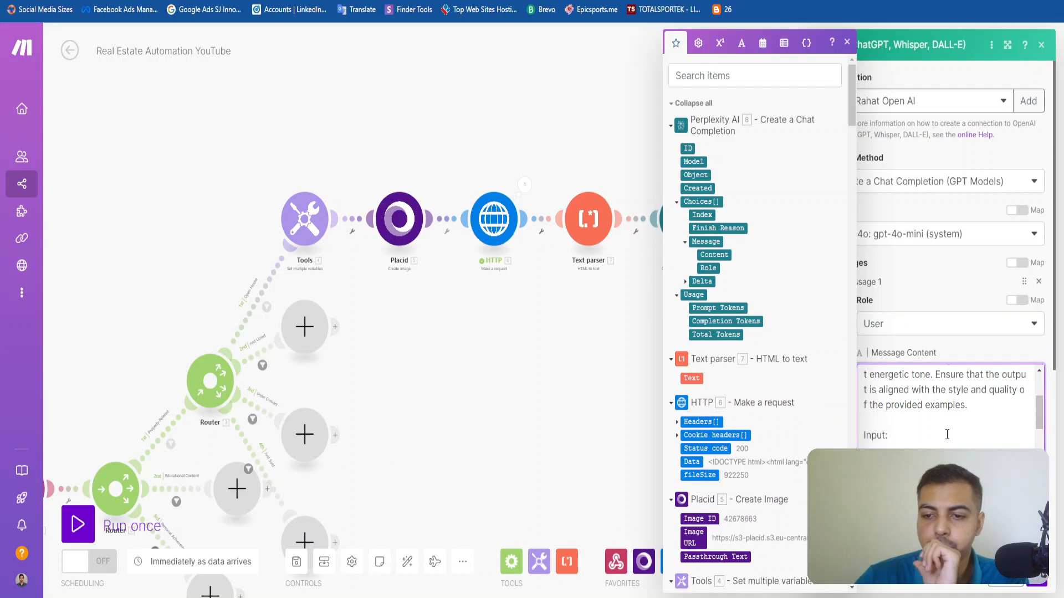
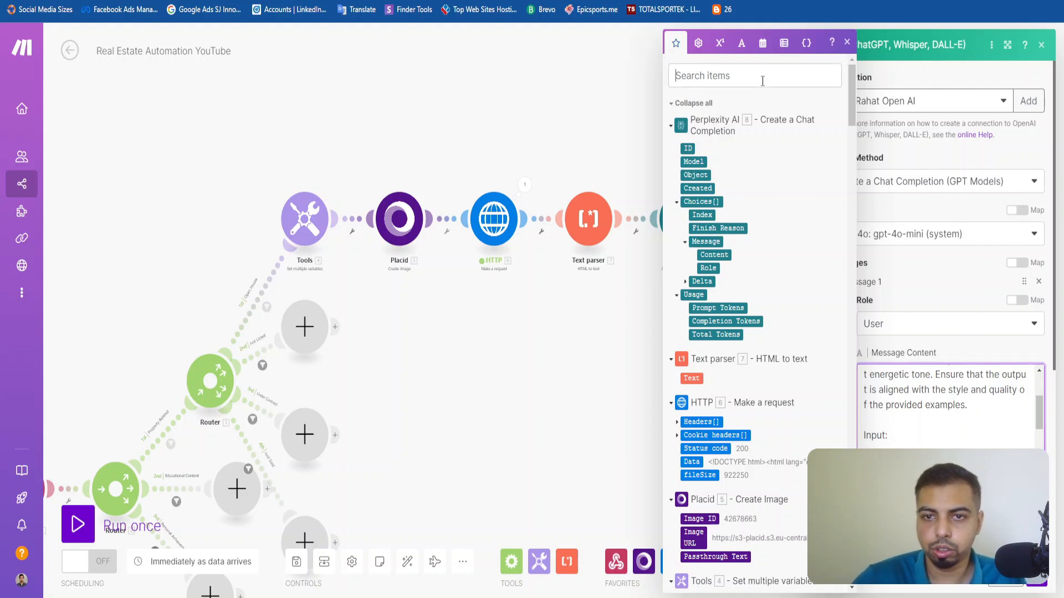
Search the mappable items for "open house" and map customData Open House Date after "Open House Date:" in the Message Content.
text(open house)
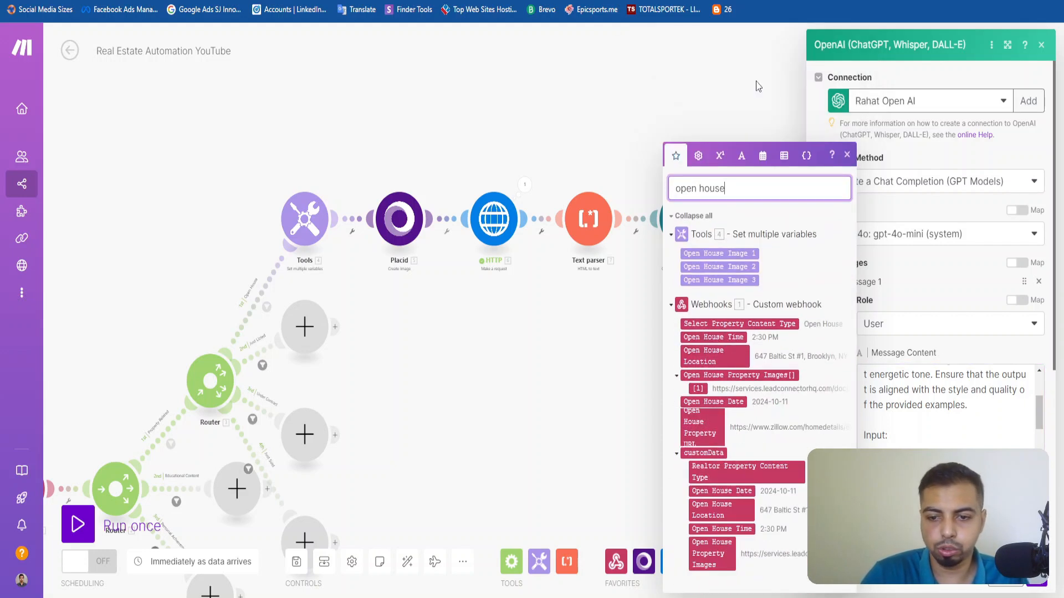
click(745, 491)
scroll(954, 438, down, 15)
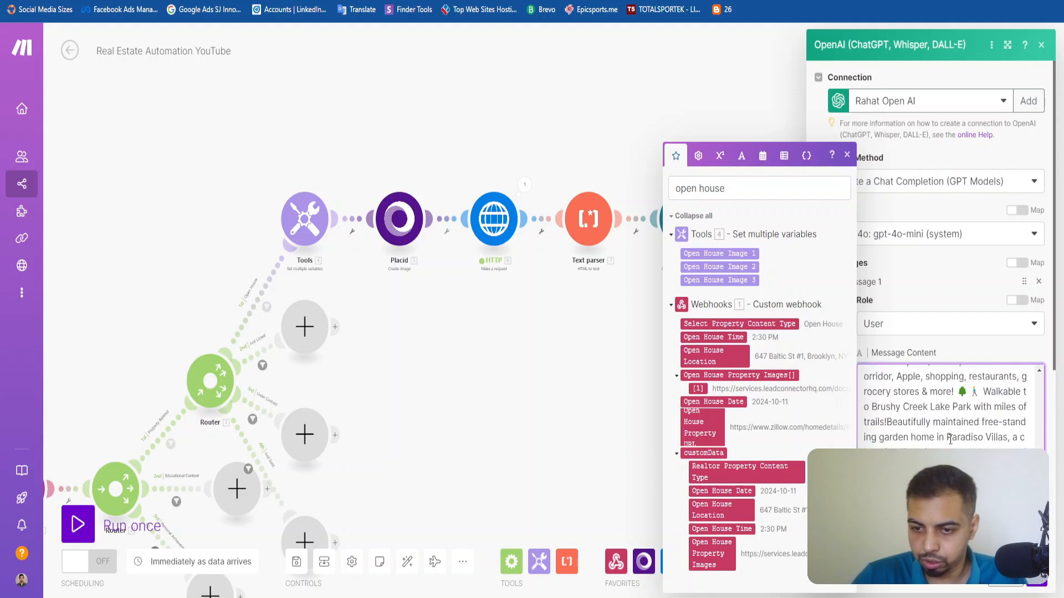
scroll(954, 438, down, 10)
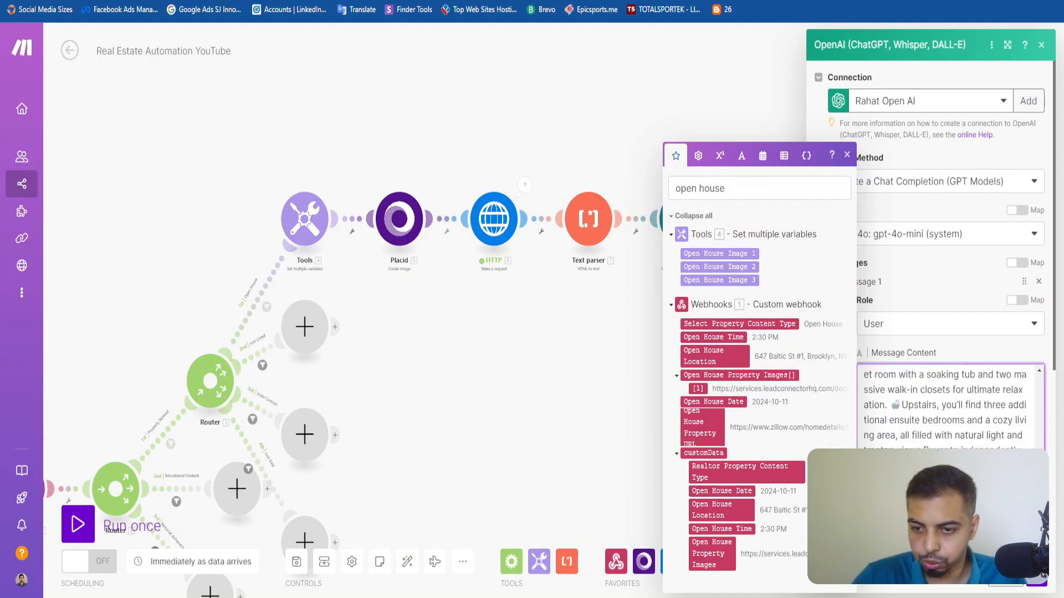
scroll(945, 364, up, 20)
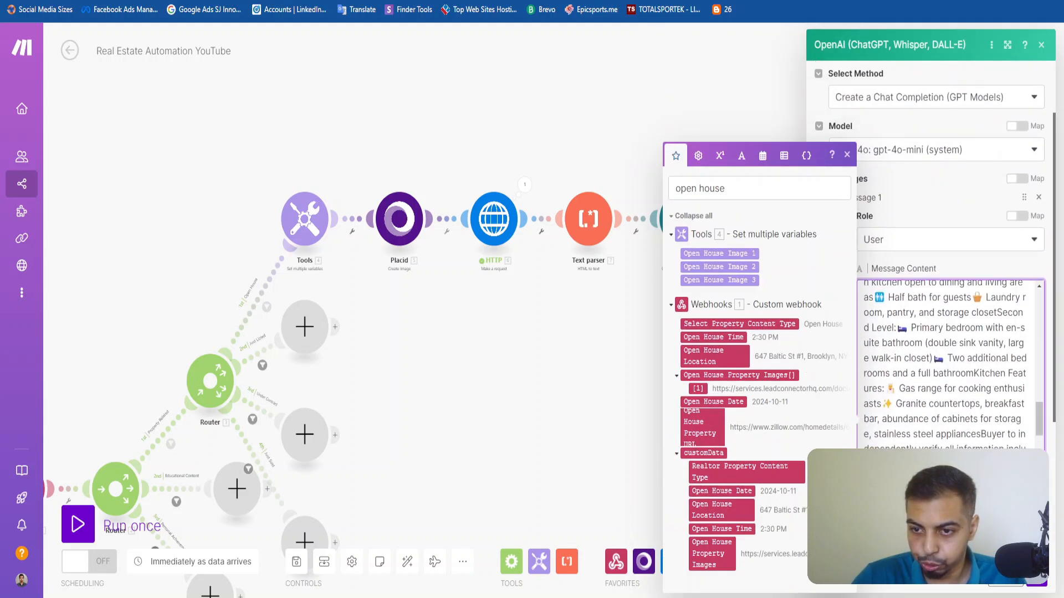
scroll(968, 438, down, 5)
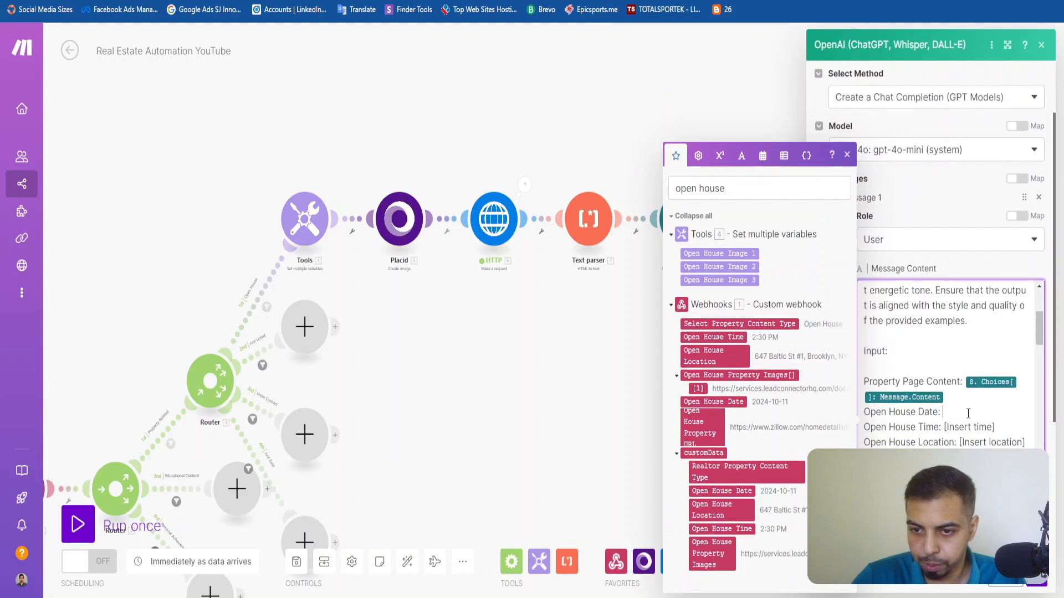
click(739, 494)
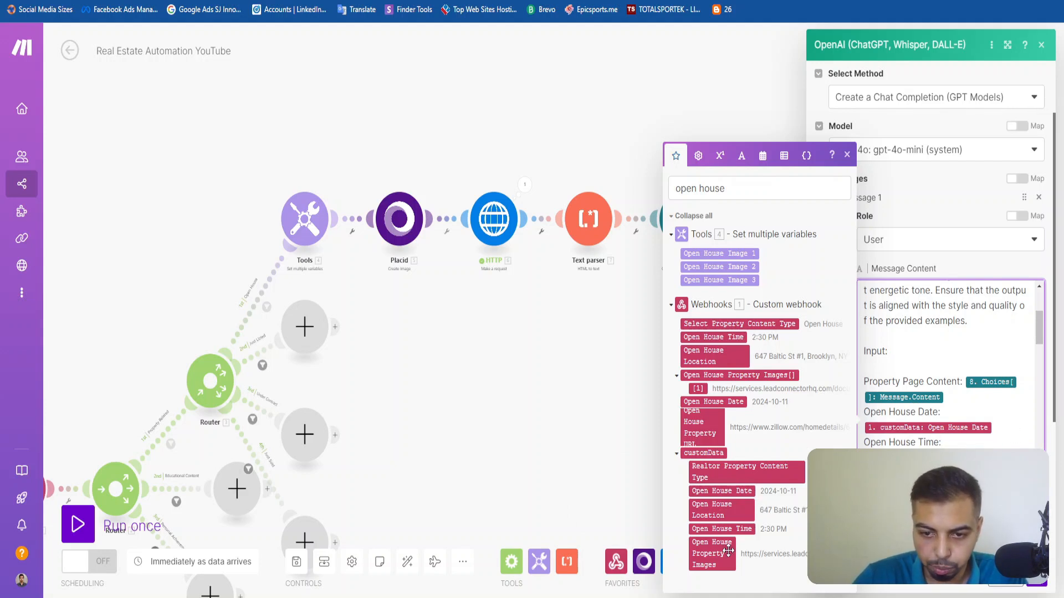
Map the customData Open House Time and Open House Location into their prompt lines and save the OpenAI module.
click(739, 529)
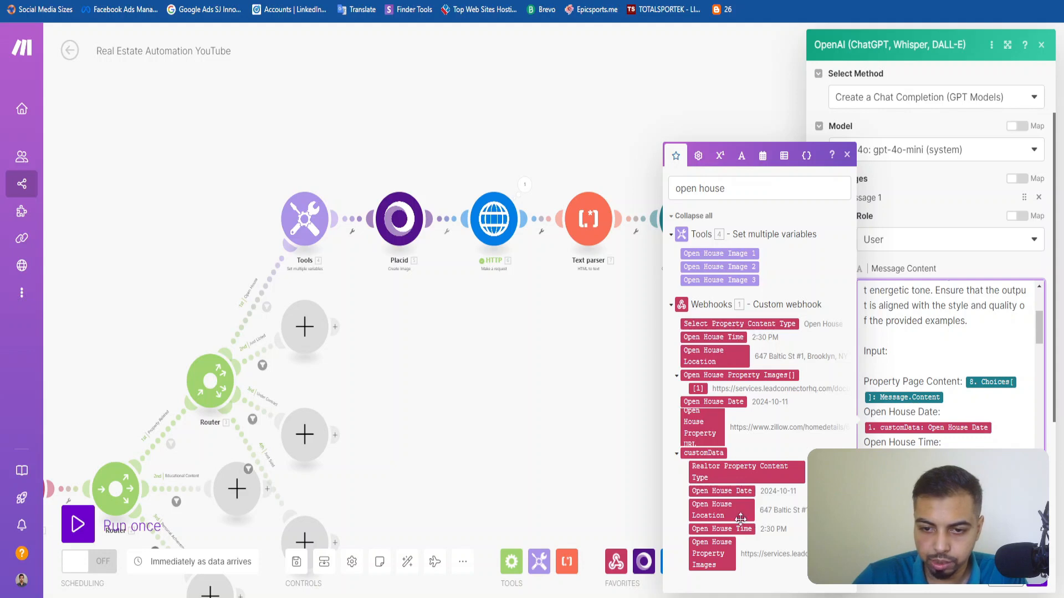
click(719, 507)
scroll(945, 471, down, 10)
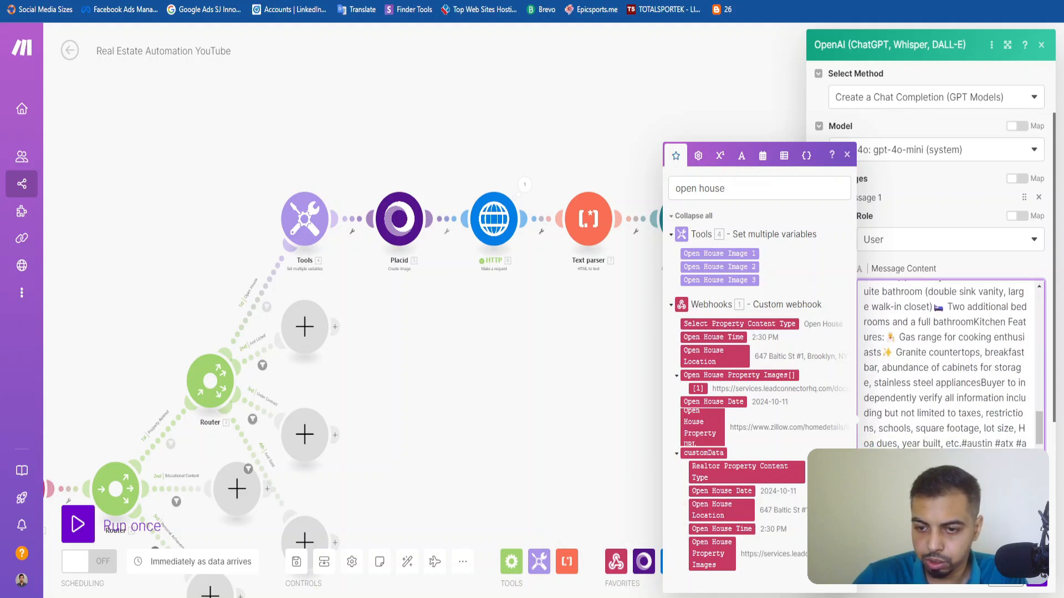
click(1036, 579)
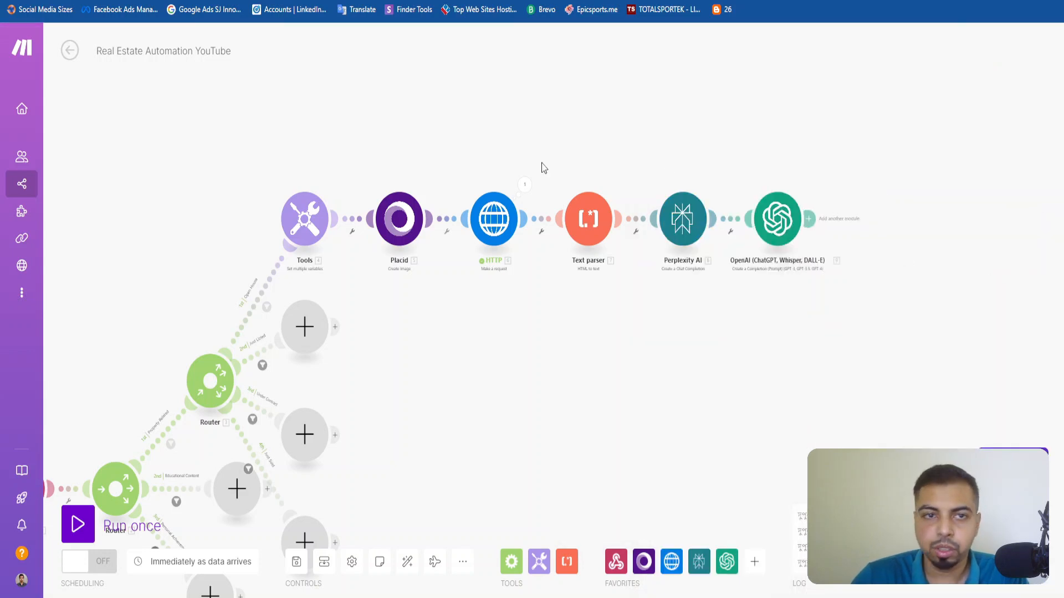
Add a Google Sheets Add a Row module after the OpenAI module.
click(810, 221)
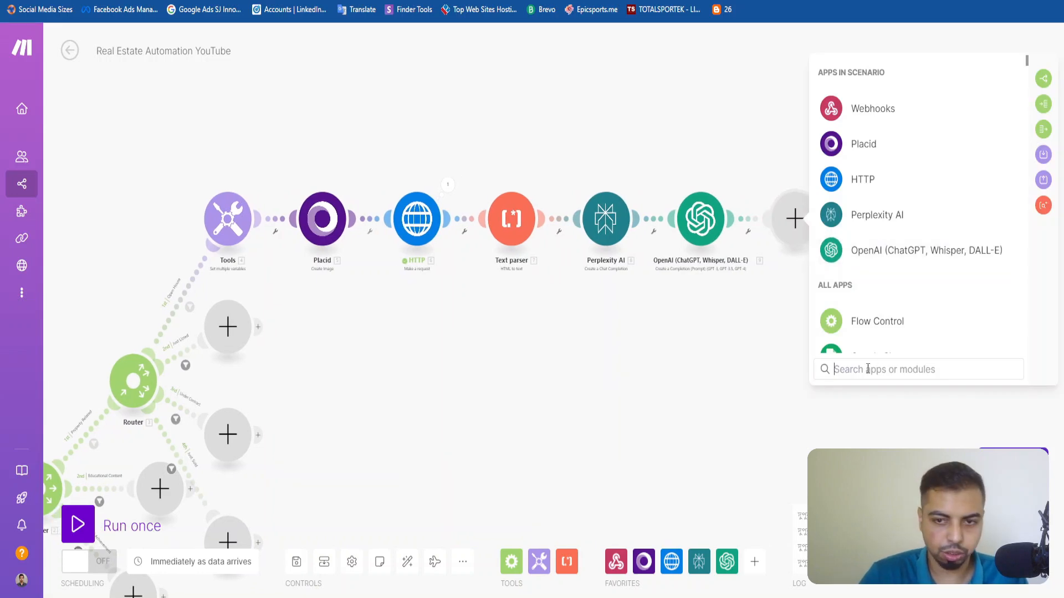
text(Google)
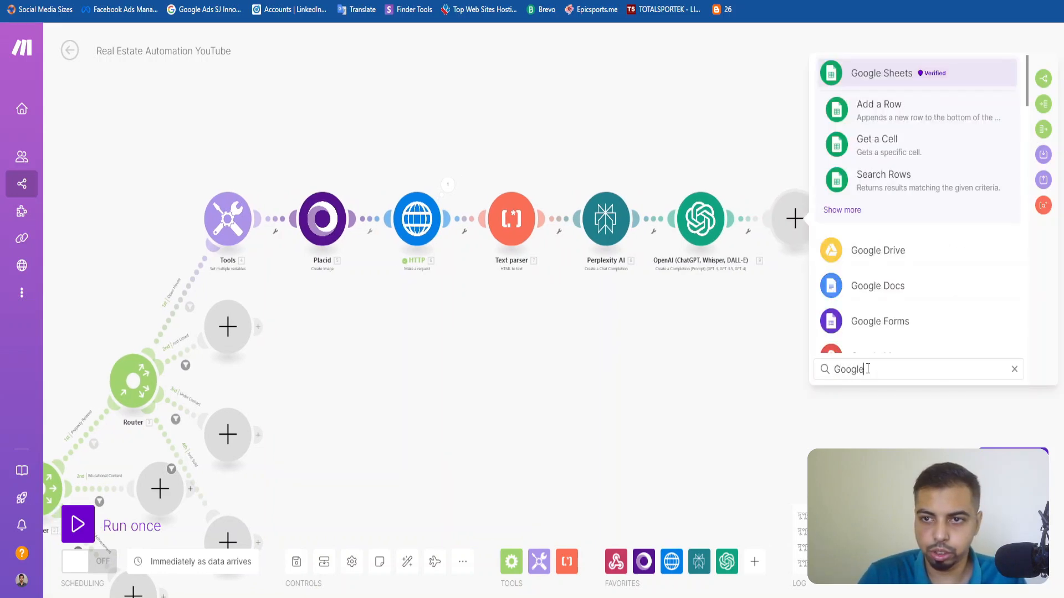
click(888, 113)
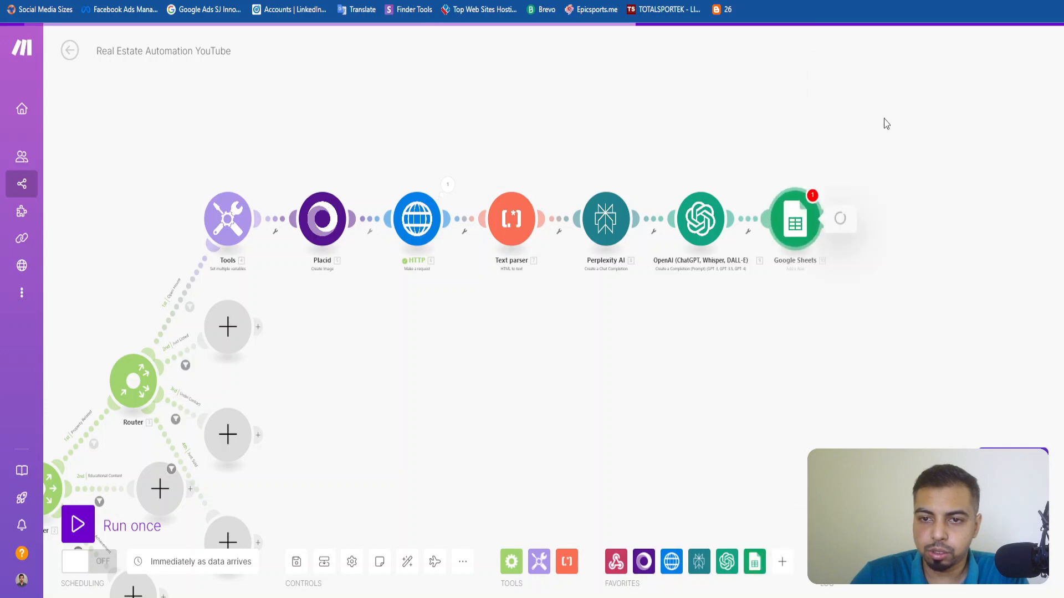
click(905, 106)
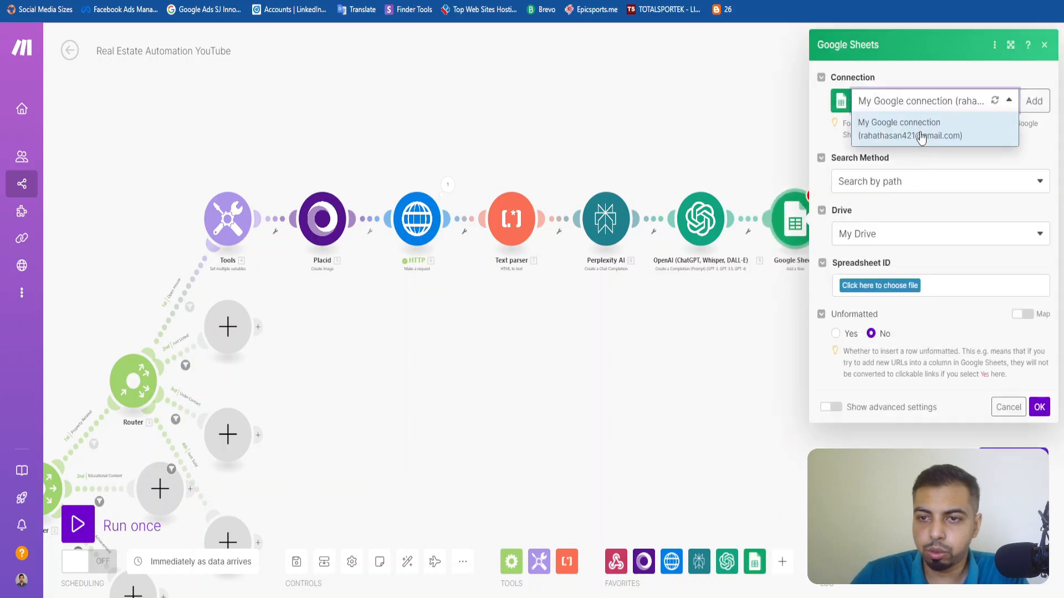
click(1032, 139)
click(1034, 100)
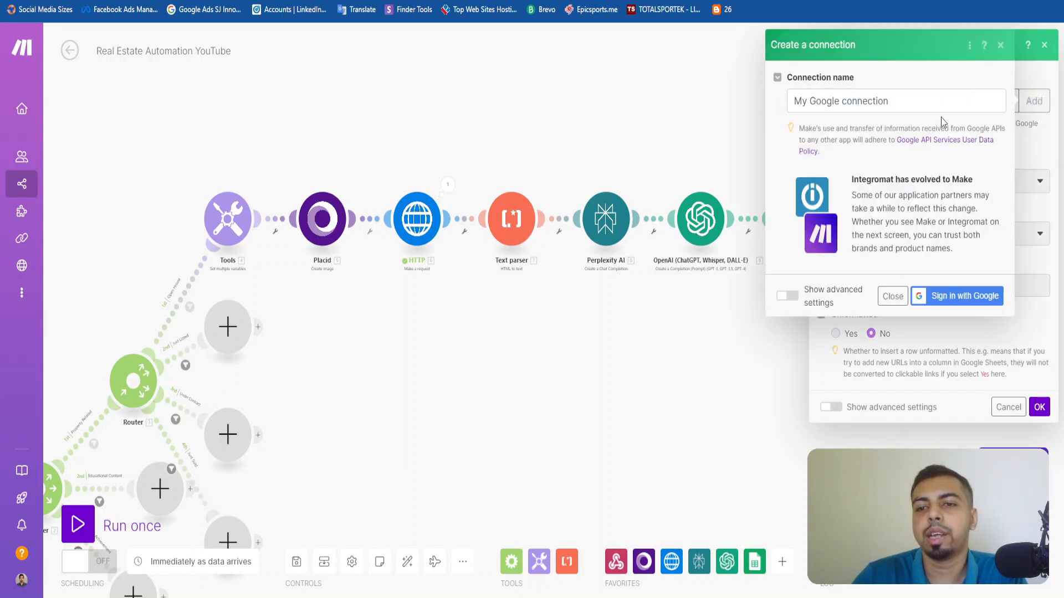
click(1000, 48)
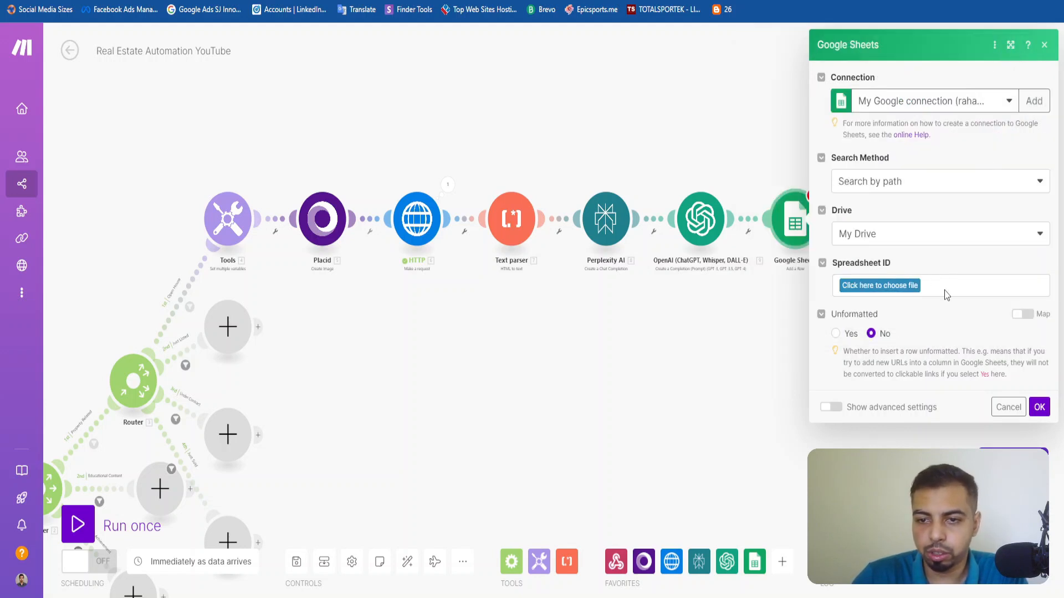
click(911, 249)
click(911, 250)
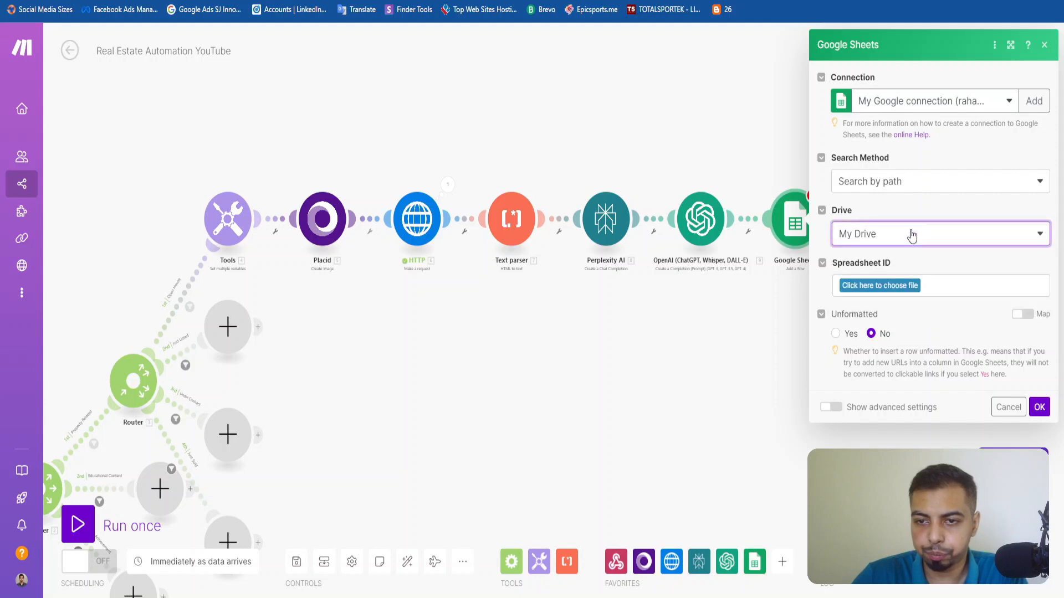
click(913, 188)
click(913, 191)
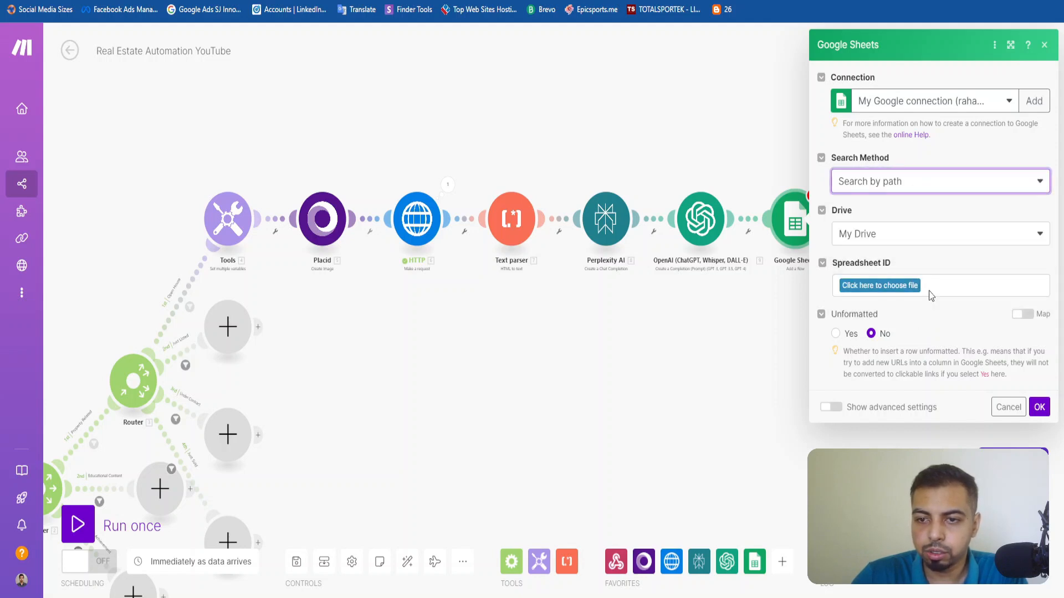
click(898, 286)
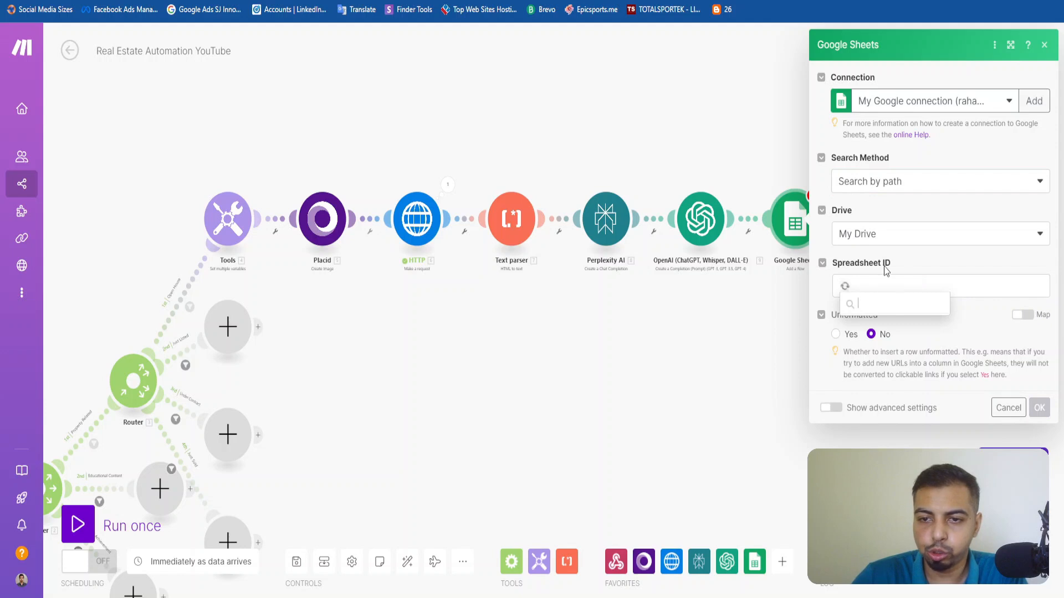
click(920, 262)
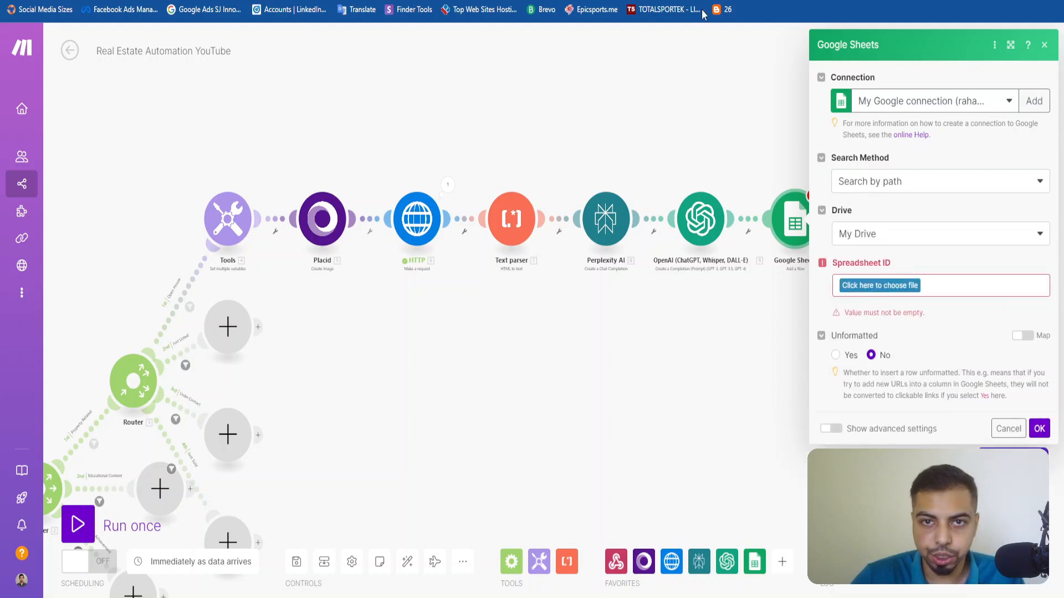
Switch to the Real Estate Social Media Posts spreadsheet in Google Sheets and make a copy named "Real Estate Social Media Posts Demo".
key(ctrl+Tab)
click(40, 52)
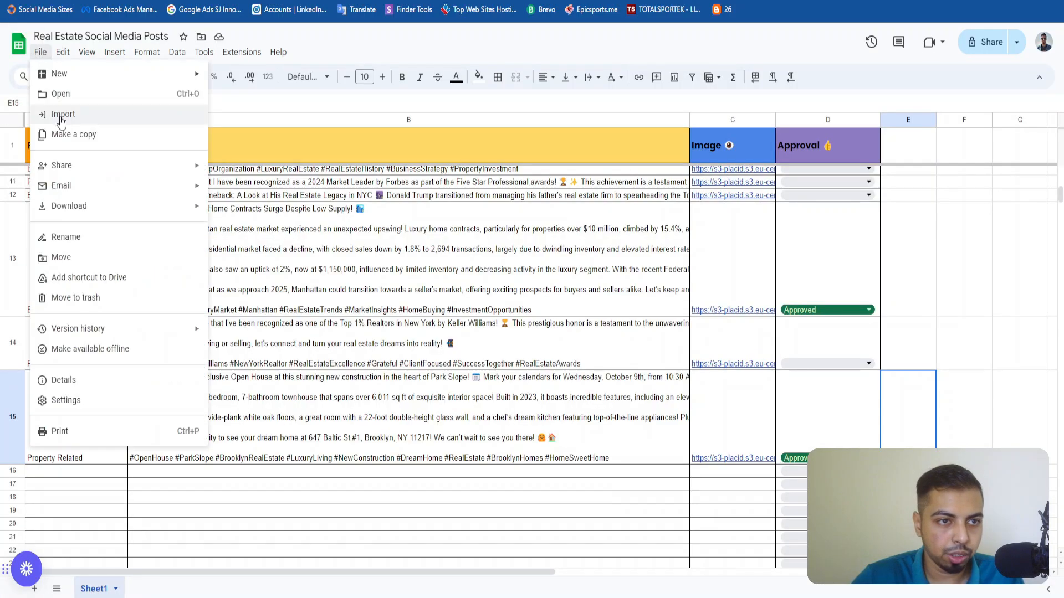
click(77, 134)
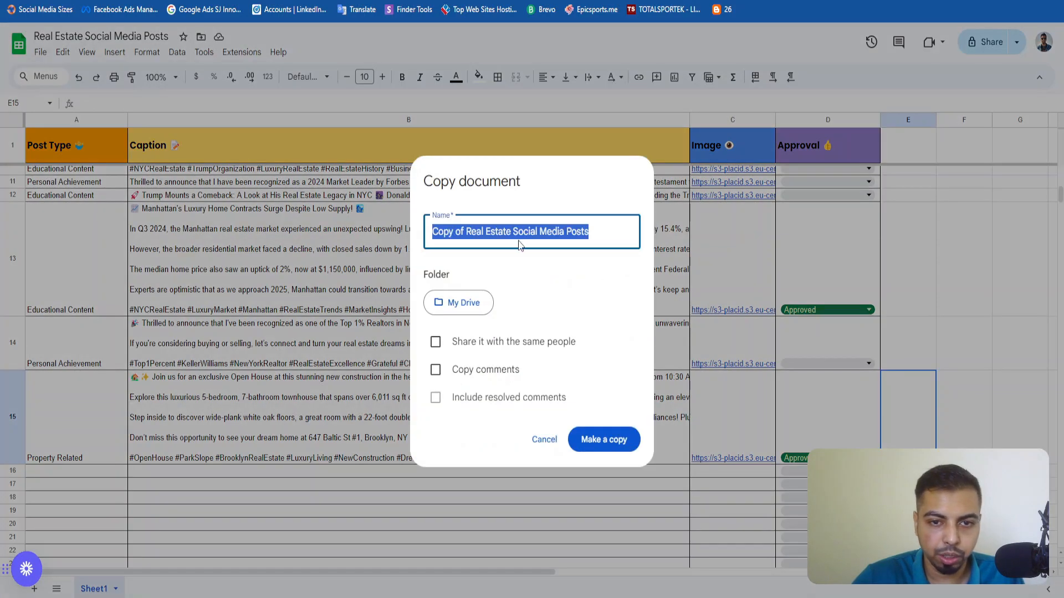
click(472, 231)
drag(472, 232, 382, 232)
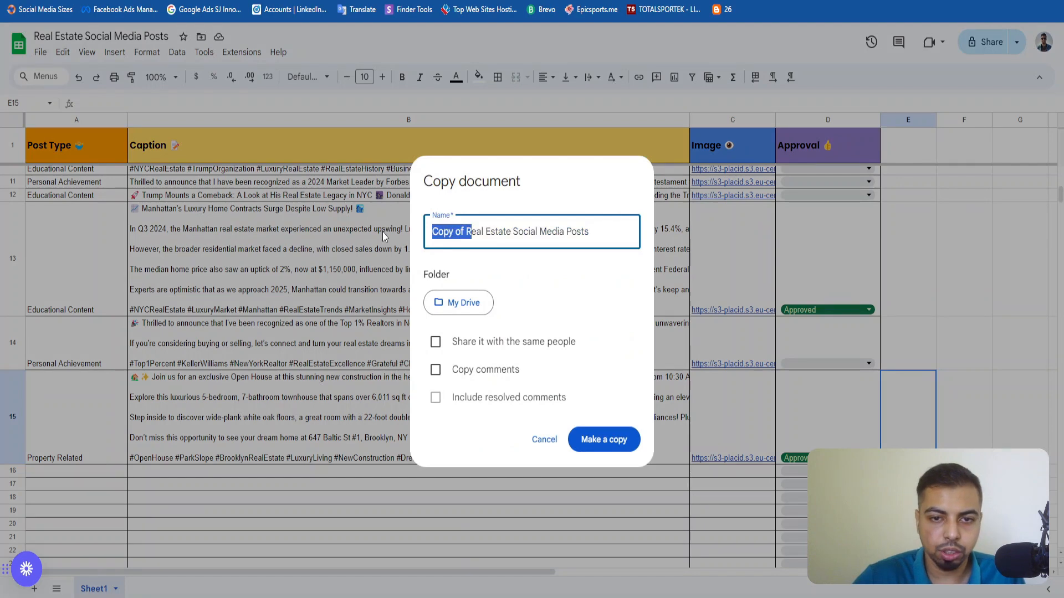
key(BackSpace)
text(Demo)
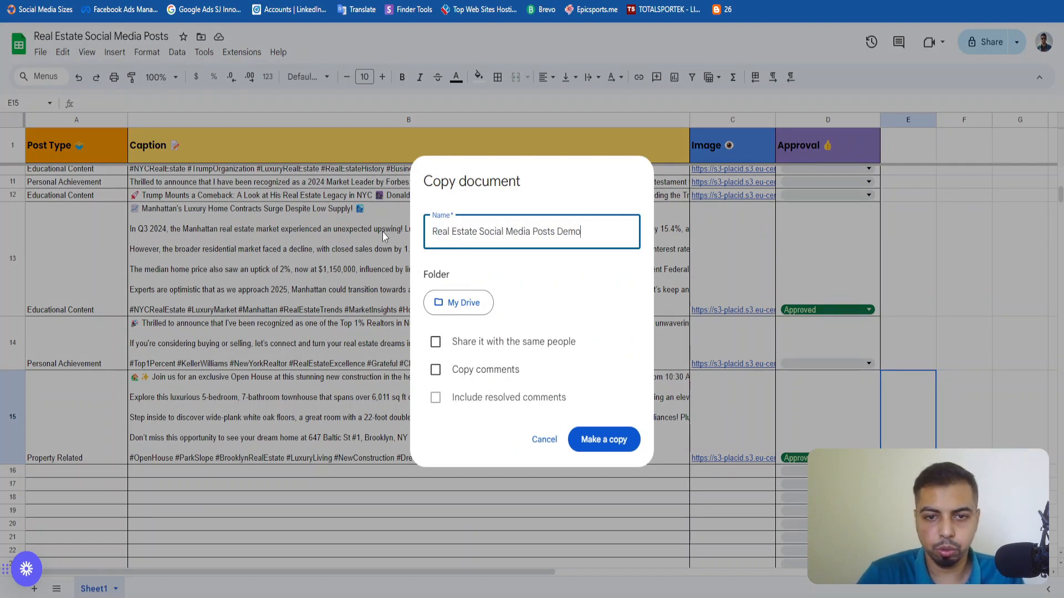
click(623, 437)
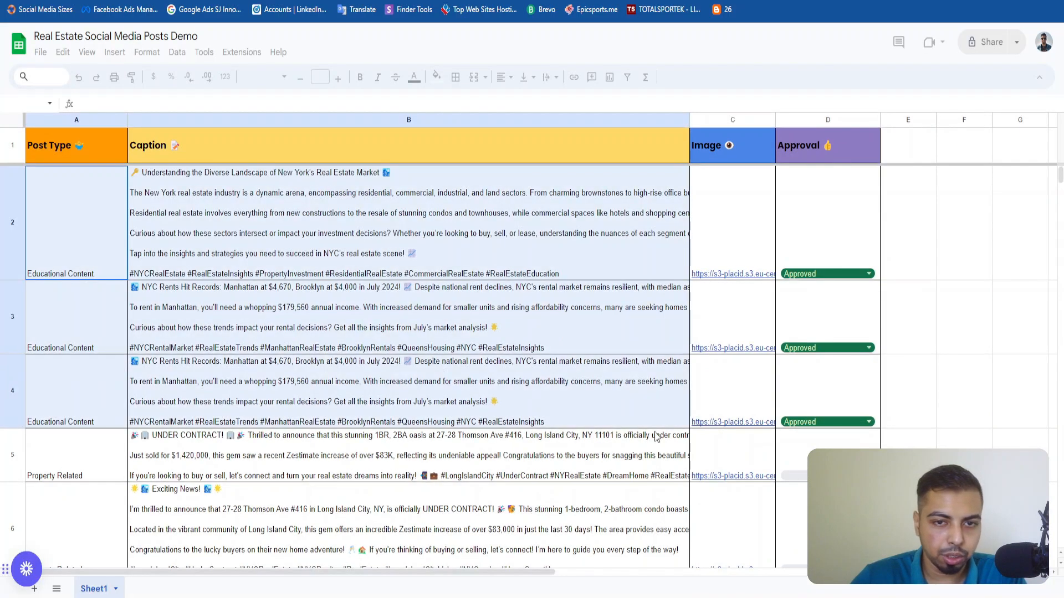
Clear the existing post data in A2:D15 of the copied spreadsheet, keeping the header row.
drag(655, 437, 827, 426)
key(Delete)
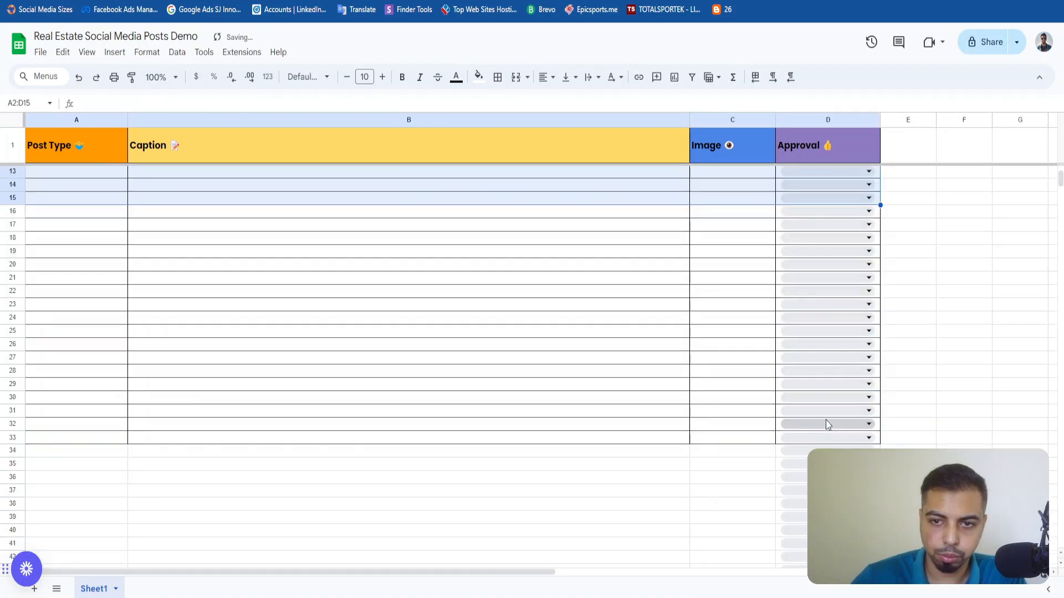
scroll(387, 264, up, 5)
click(289, 238)
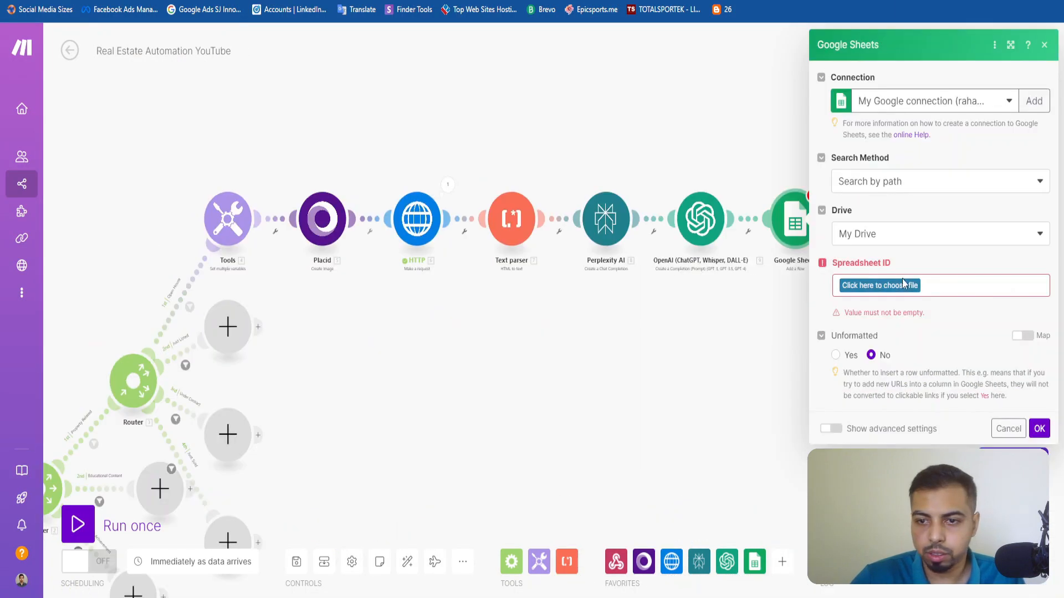
Switch to Make and set the Google Sheets module's spreadsheet to Real Estate Social Media Posts Demo with sheet name Sheet1.
click(902, 283)
text(remo)
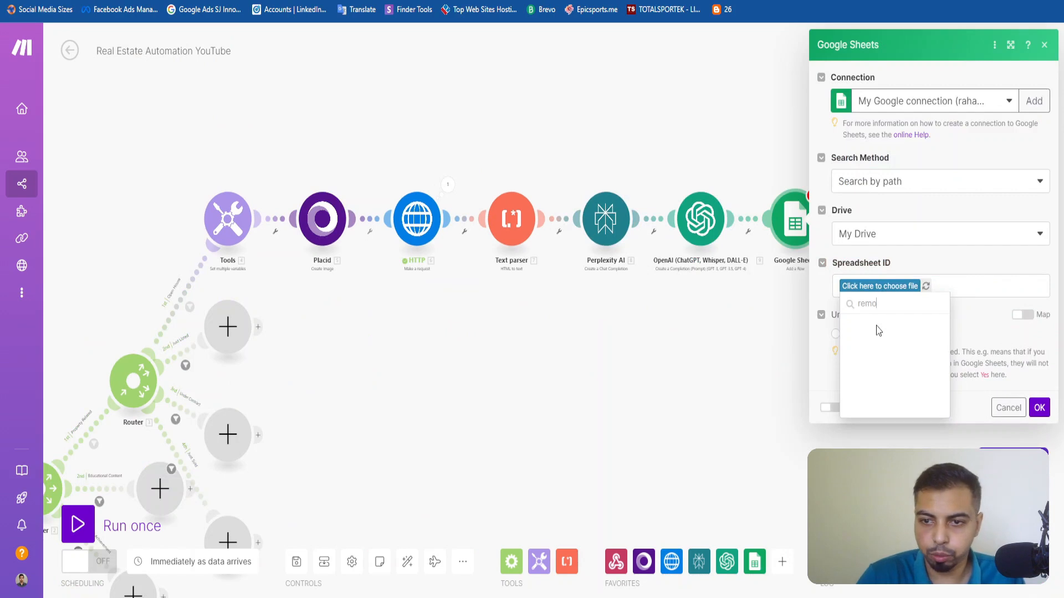
key(BackSpace)
key(BackSpace)
key(BackSpace)
key(BackSpace)
text(demo)
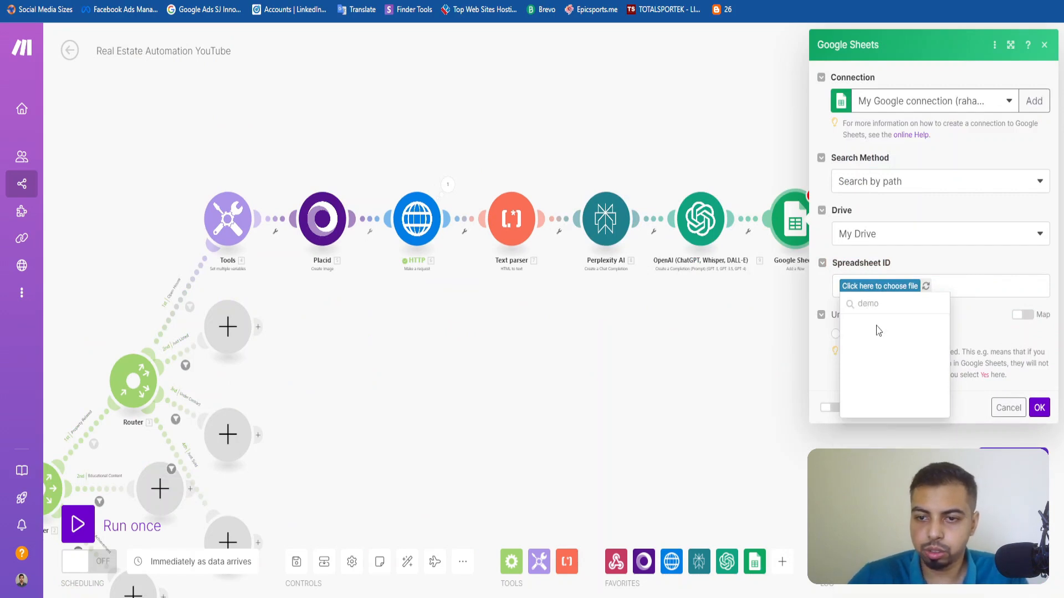
click(926, 286)
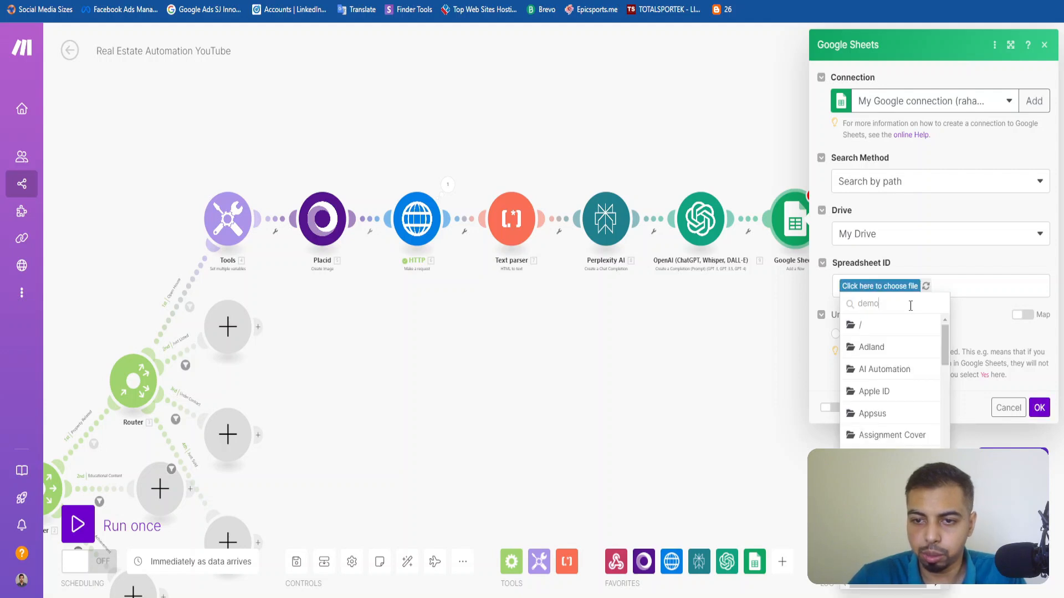
key(BackSpace)
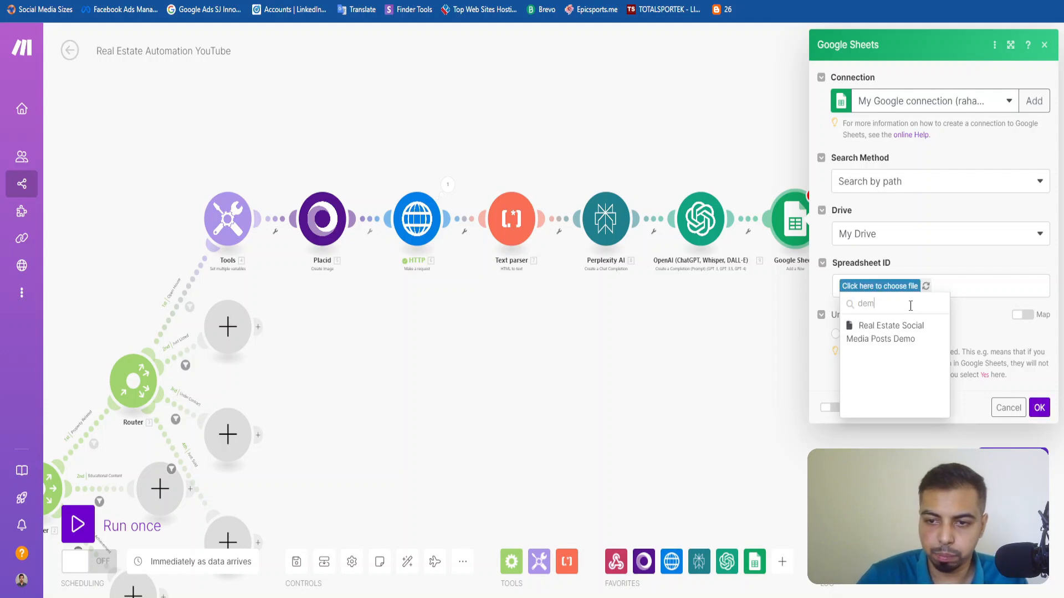
click(880, 339)
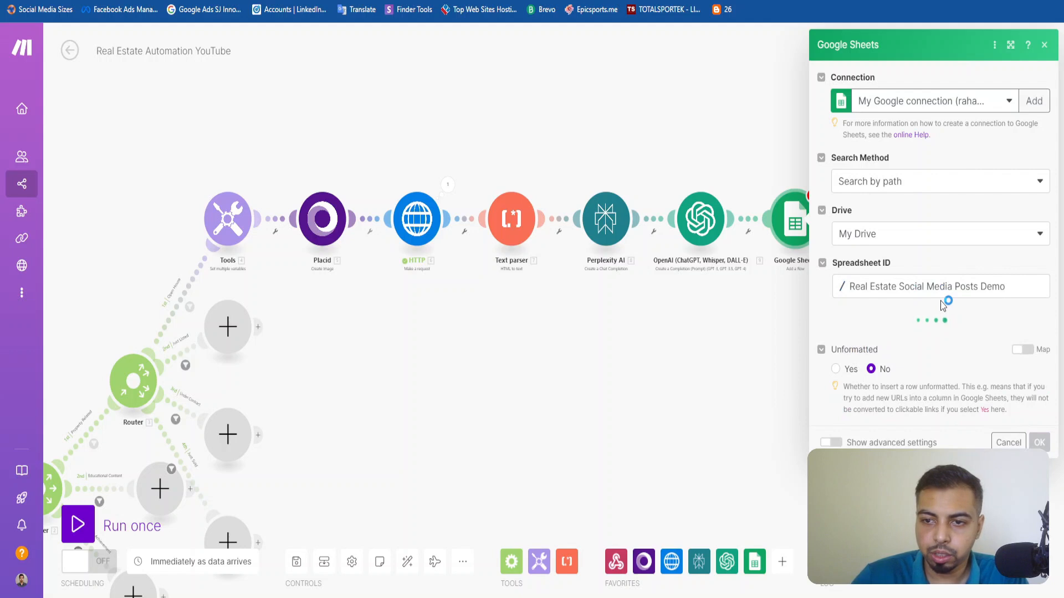
click(909, 339)
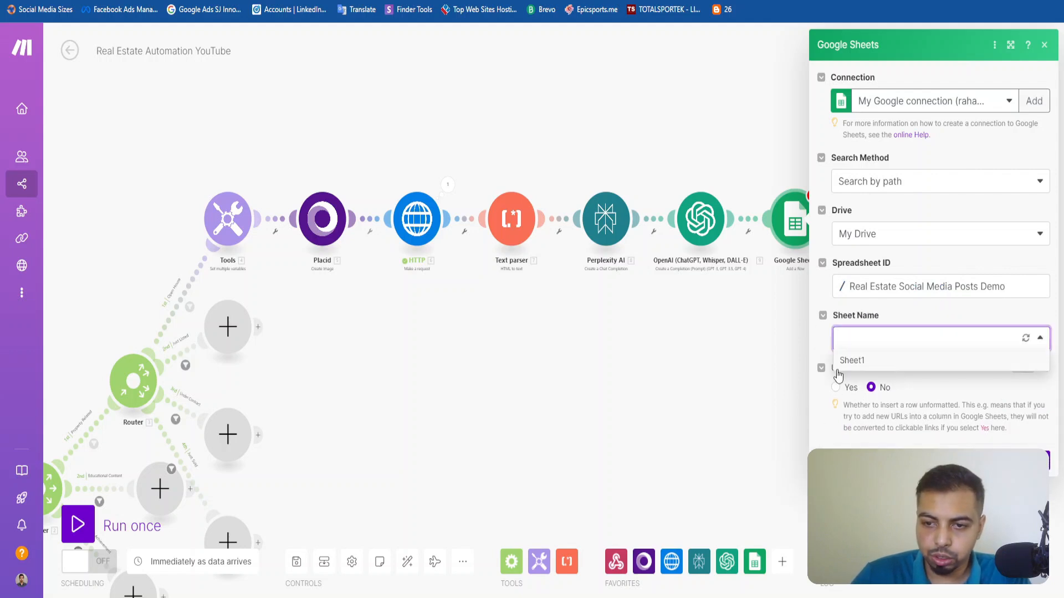
click(877, 362)
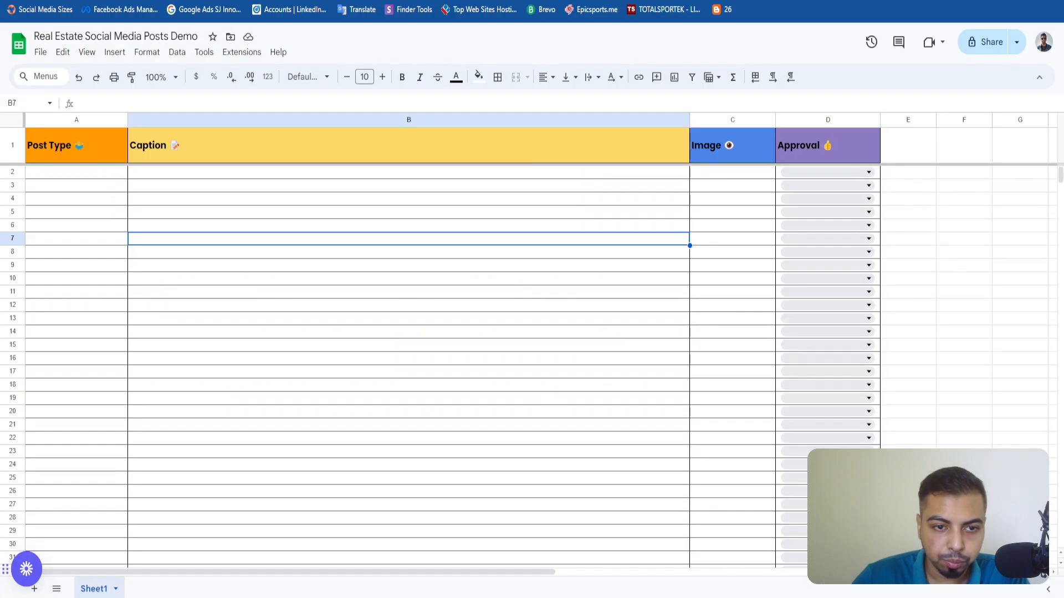
Switch to the Real Estate Social Media Posts Demo spreadsheet and add a second, blank sheet.
double_click(96, 590)
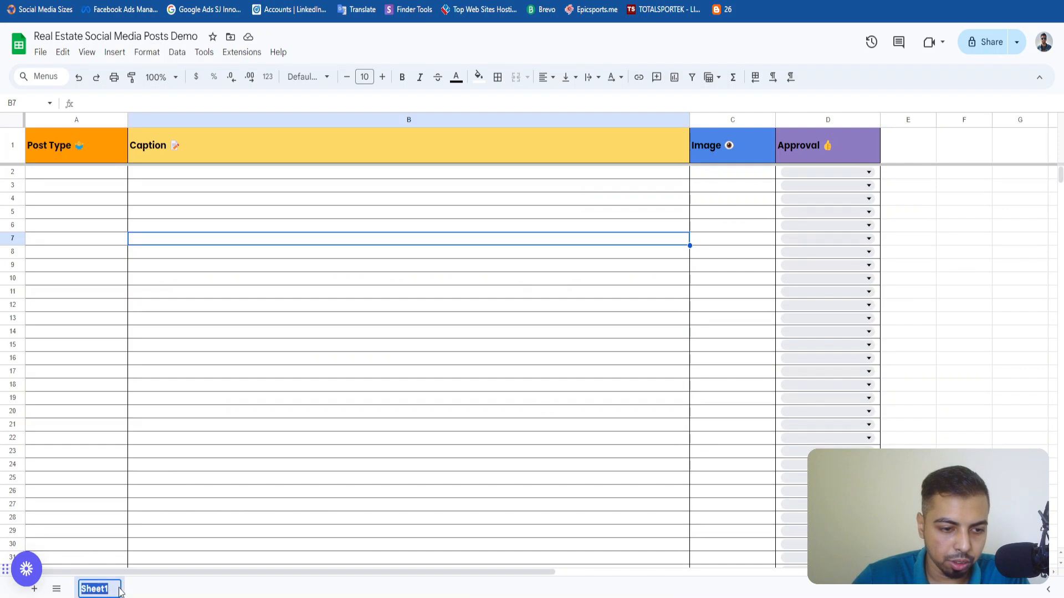
click(34, 589)
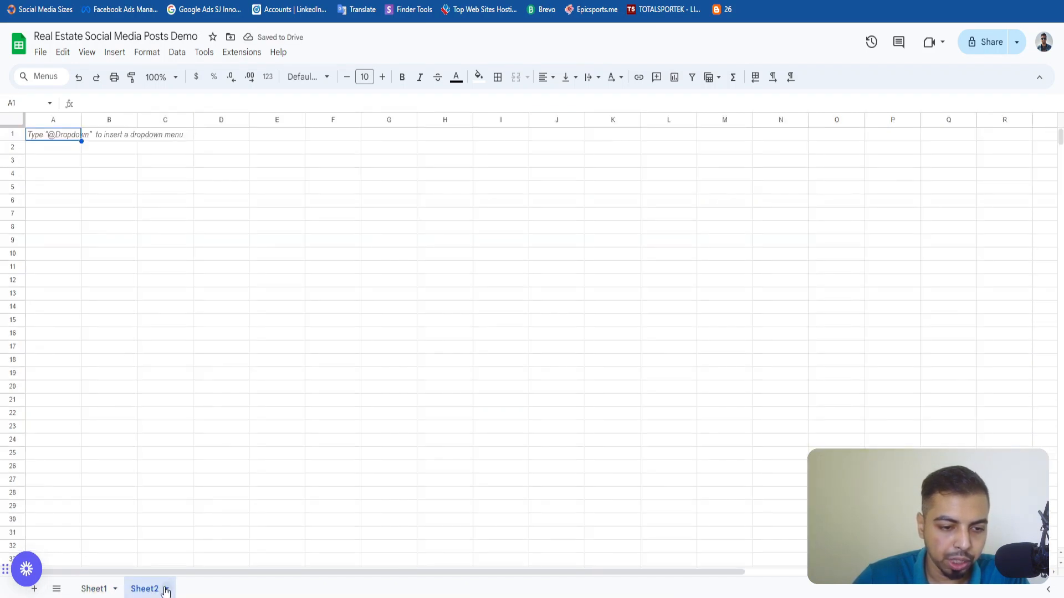
Delete the blank Sheet2 from the spreadsheet, leaving only Sheet1.
click(166, 589)
click(168, 371)
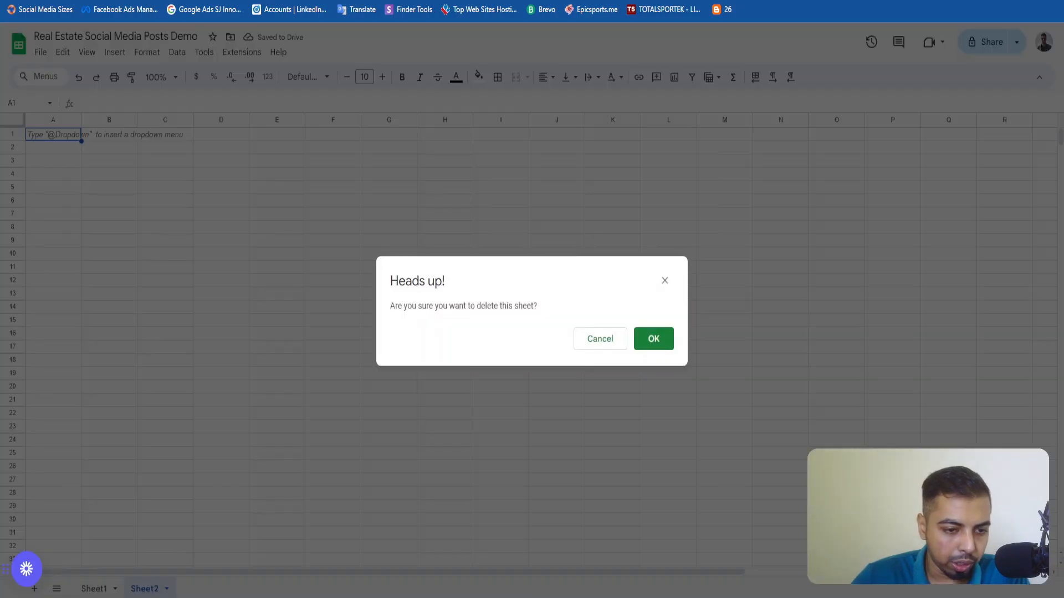
click(659, 347)
click(289, 491)
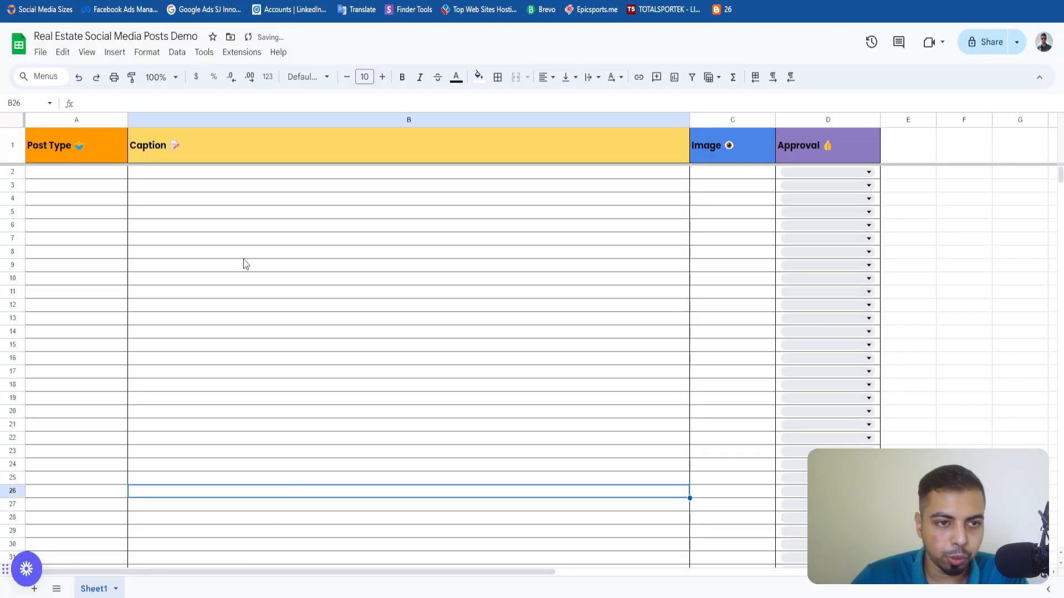
Switch to Make and map the Google Sheets Post Type (A) value to the webhook's customData Realtor Content Type.
click(192, 2)
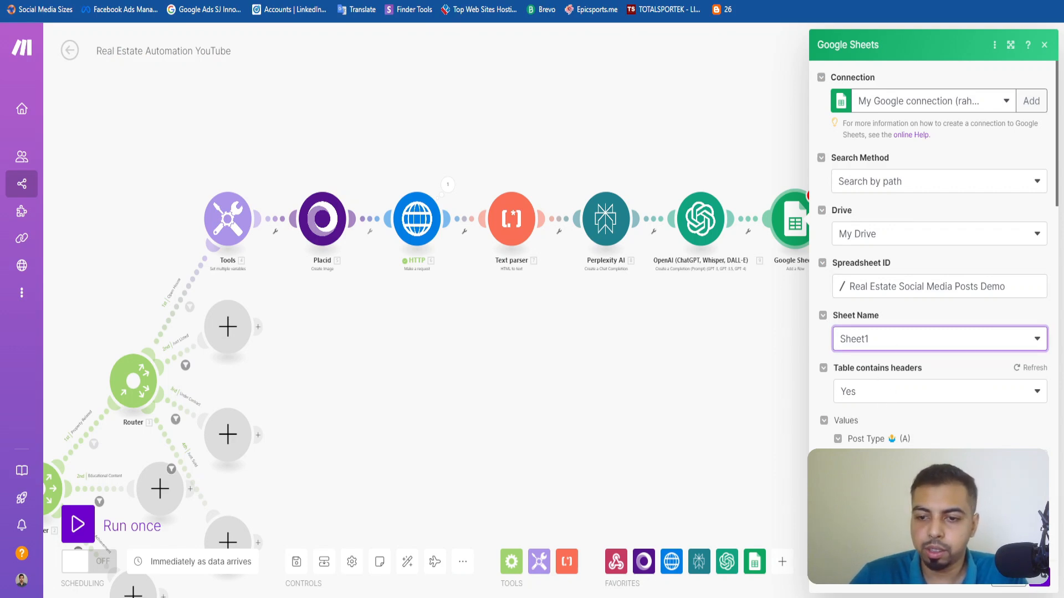
click(924, 422)
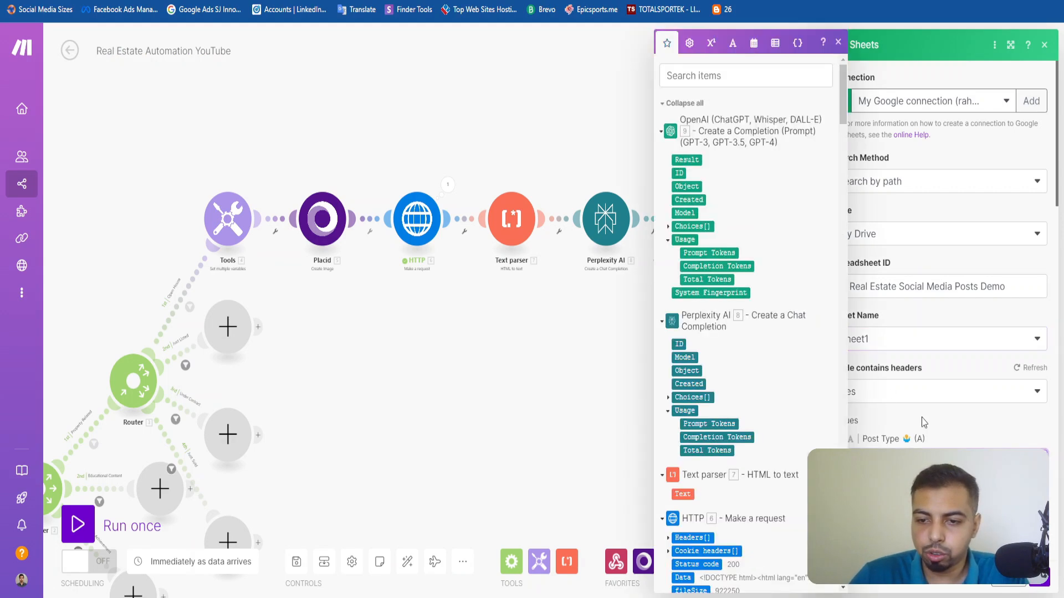
click(729, 81)
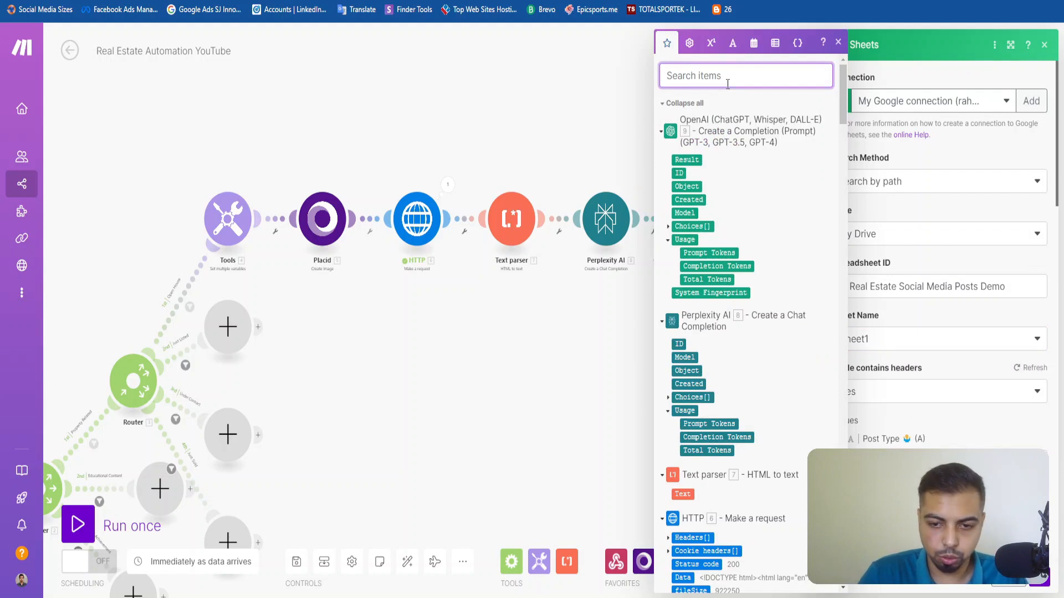
text(Post)
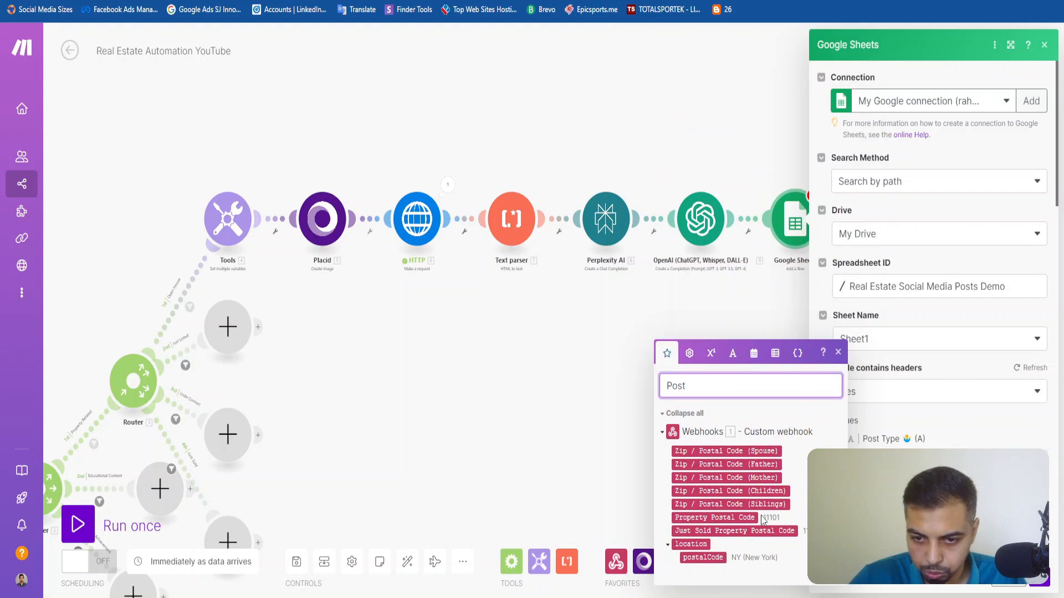
key(ctrl+a)
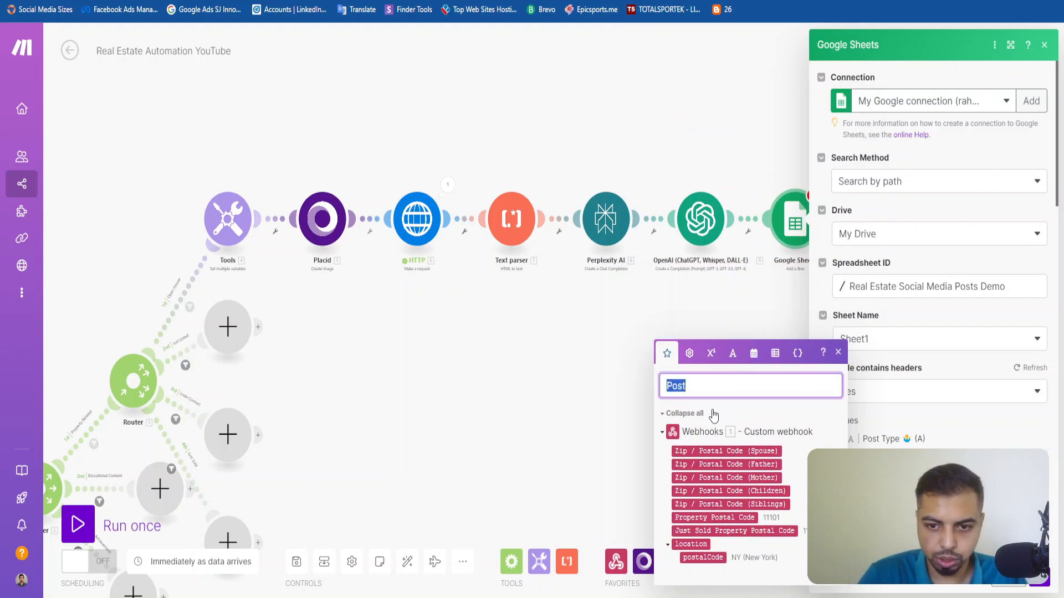
text(Type)
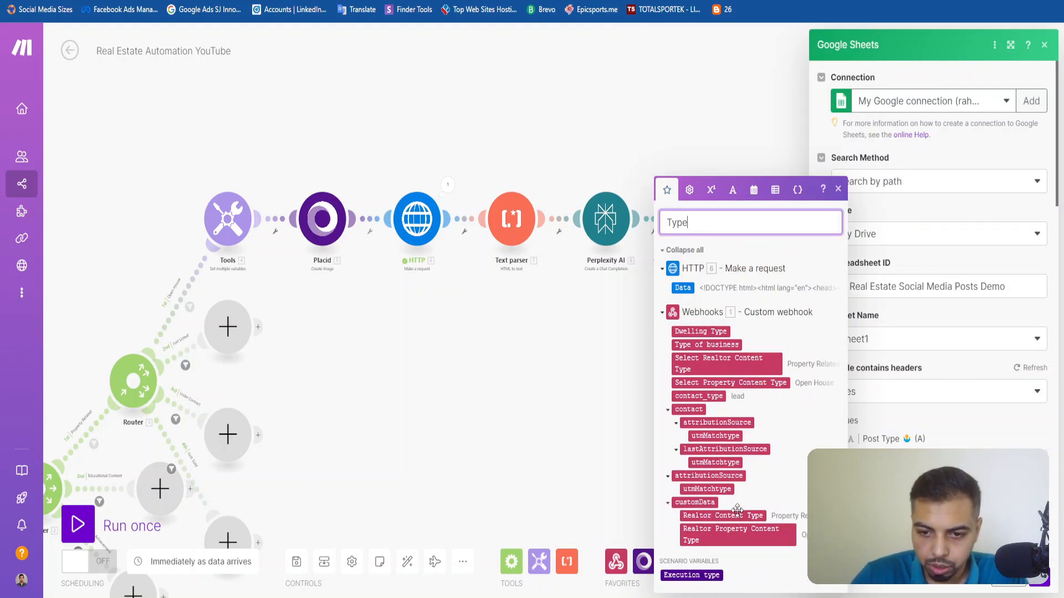
click(727, 516)
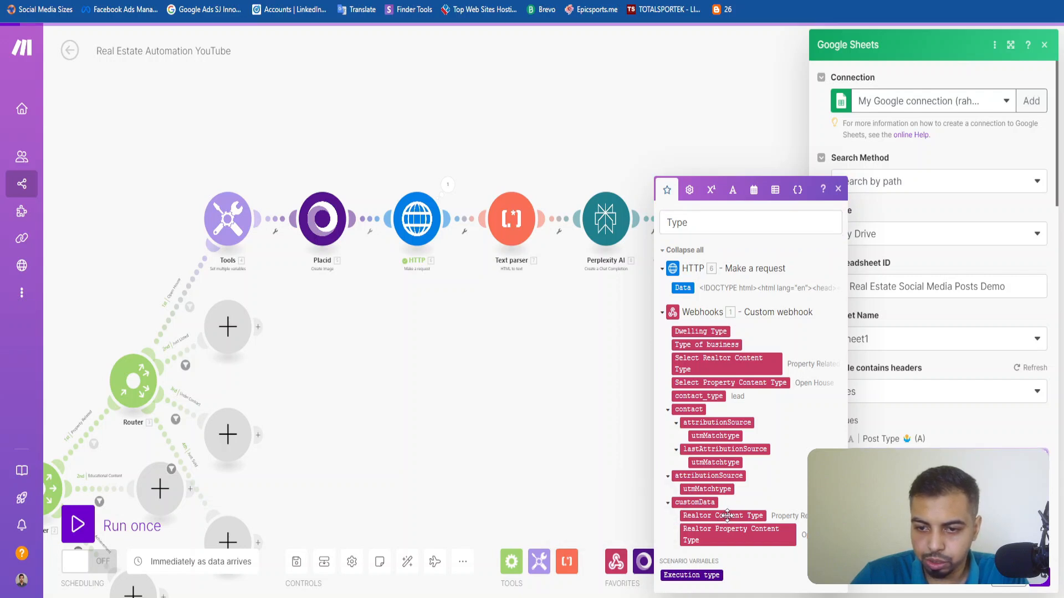
click(1032, 441)
Map the Caption (B) value to the OpenAI module's Choices Message Content.
click(975, 514)
scroll(976, 514, down, 2)
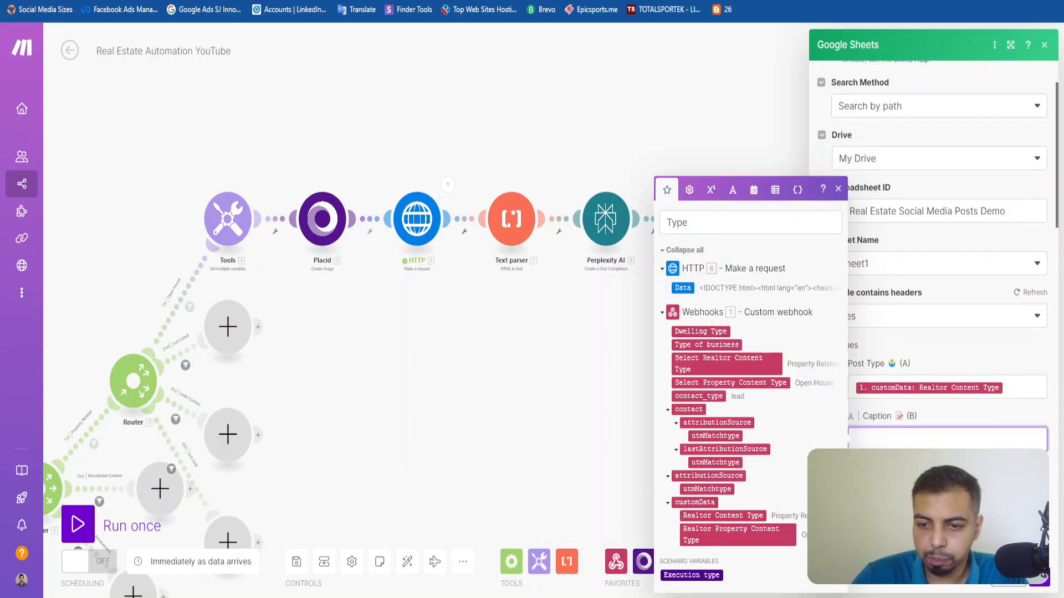
double_click(729, 227)
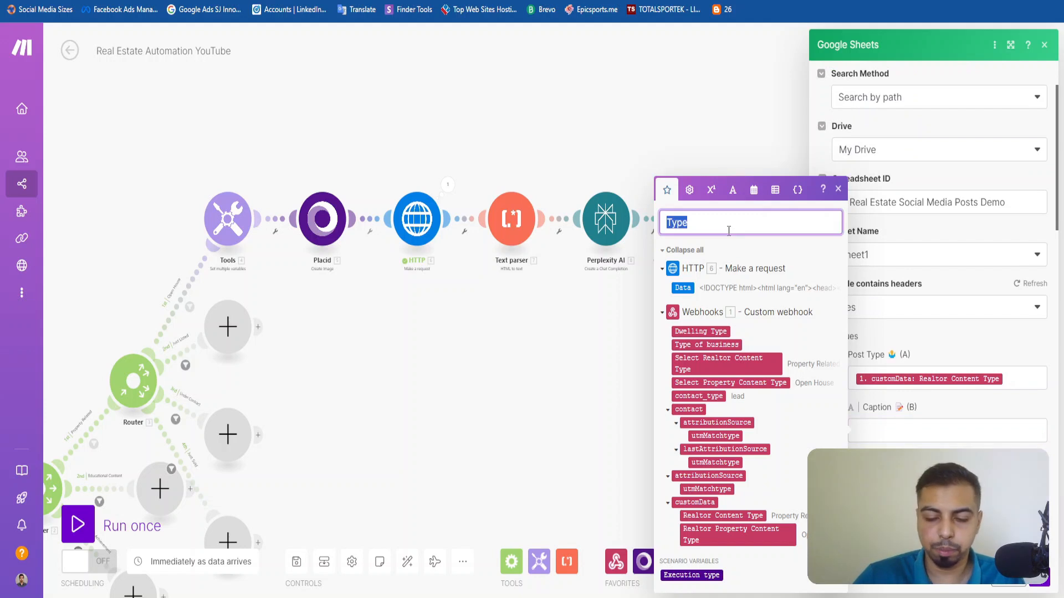
key(BackSpace)
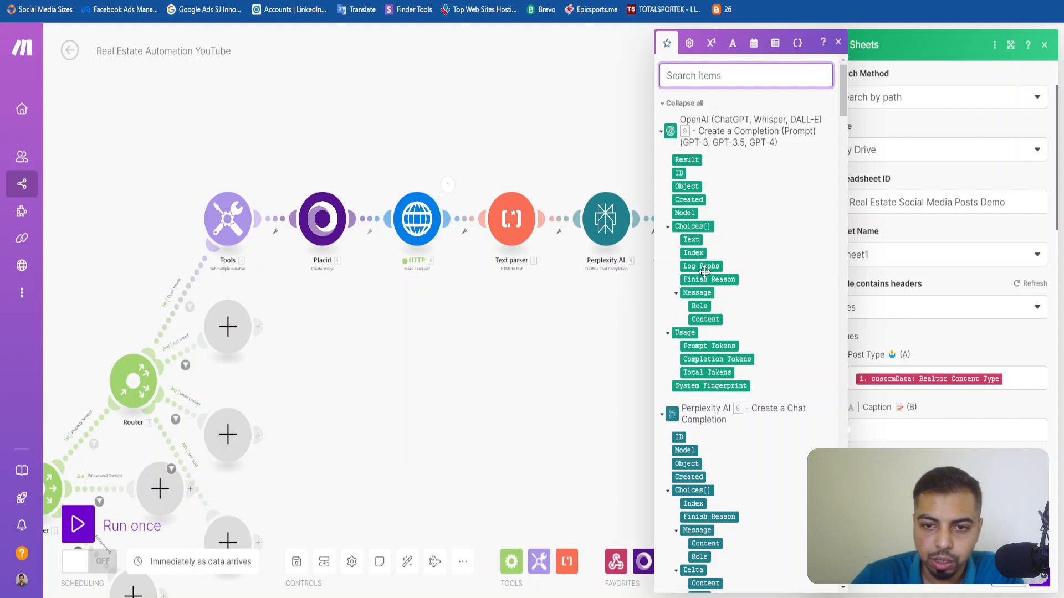
click(706, 320)
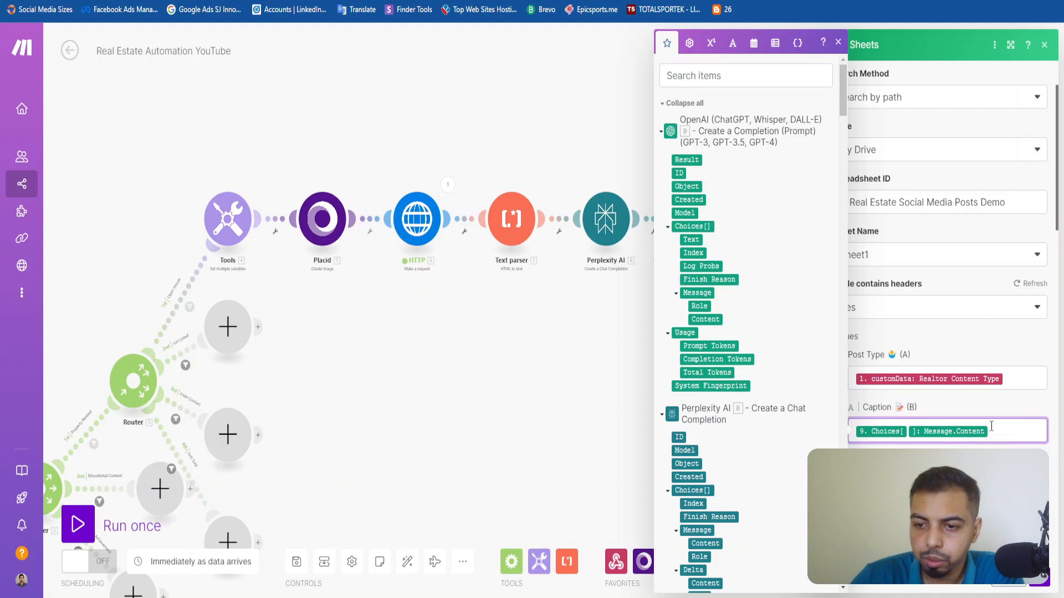
click(668, 227)
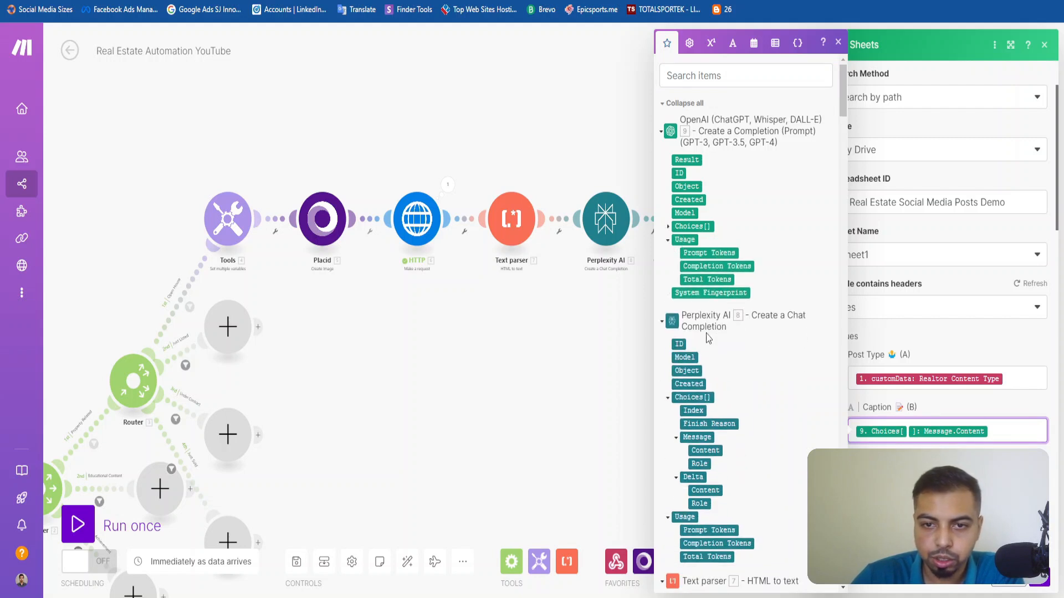
click(665, 131)
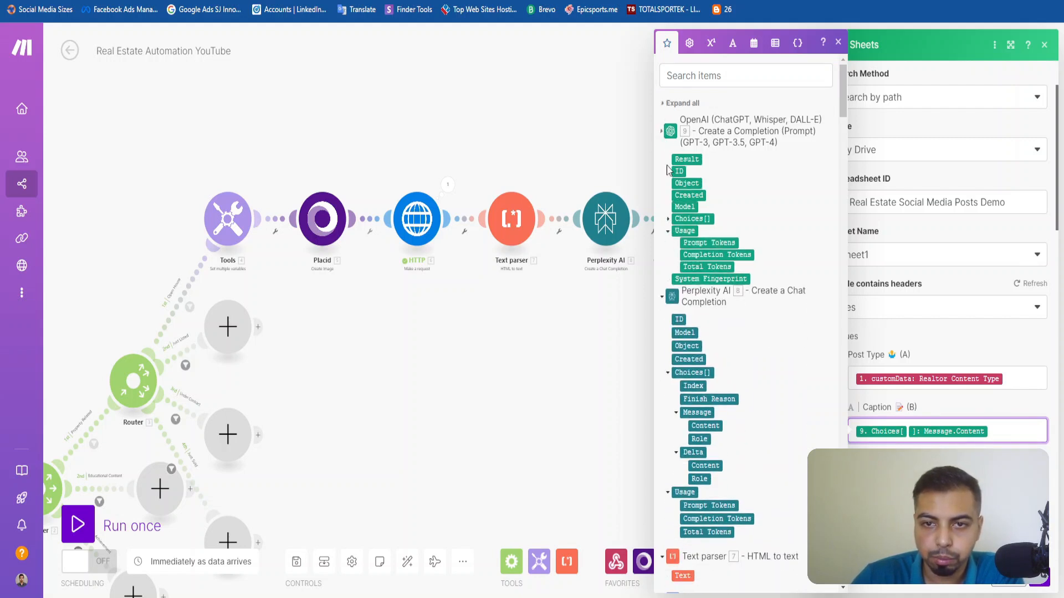
click(661, 132)
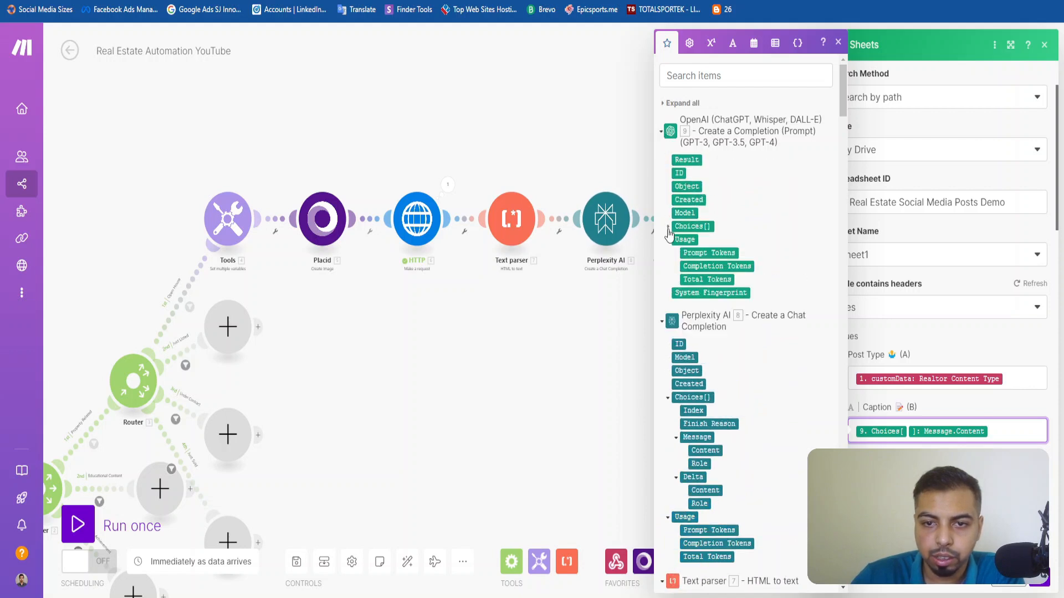
click(668, 227)
click(676, 293)
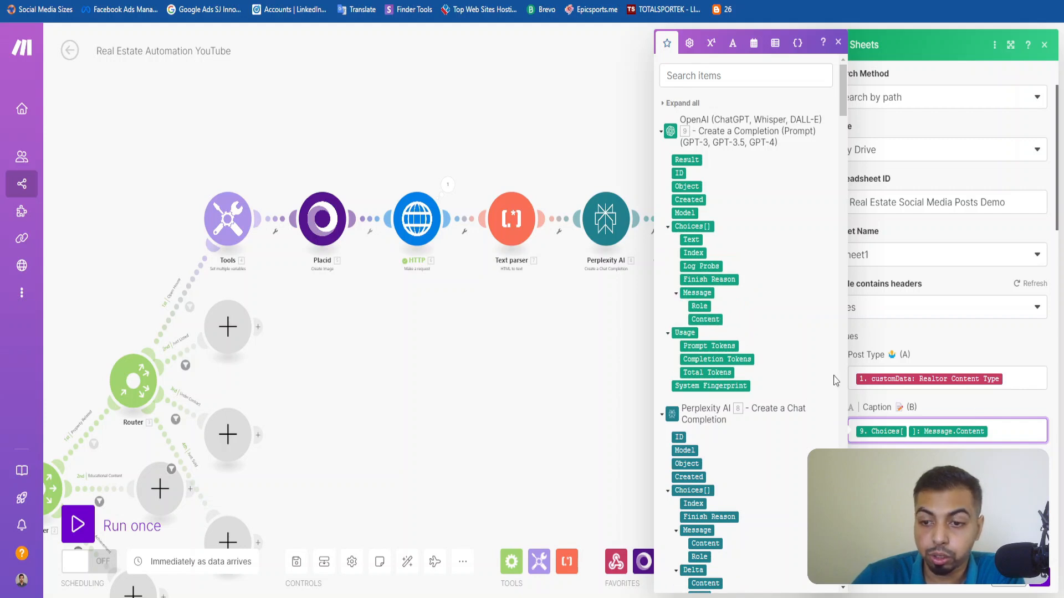
click(997, 411)
Map the Image (C) value to the Image URL from the Placid Create Image module.
scroll(987, 380, down, 3)
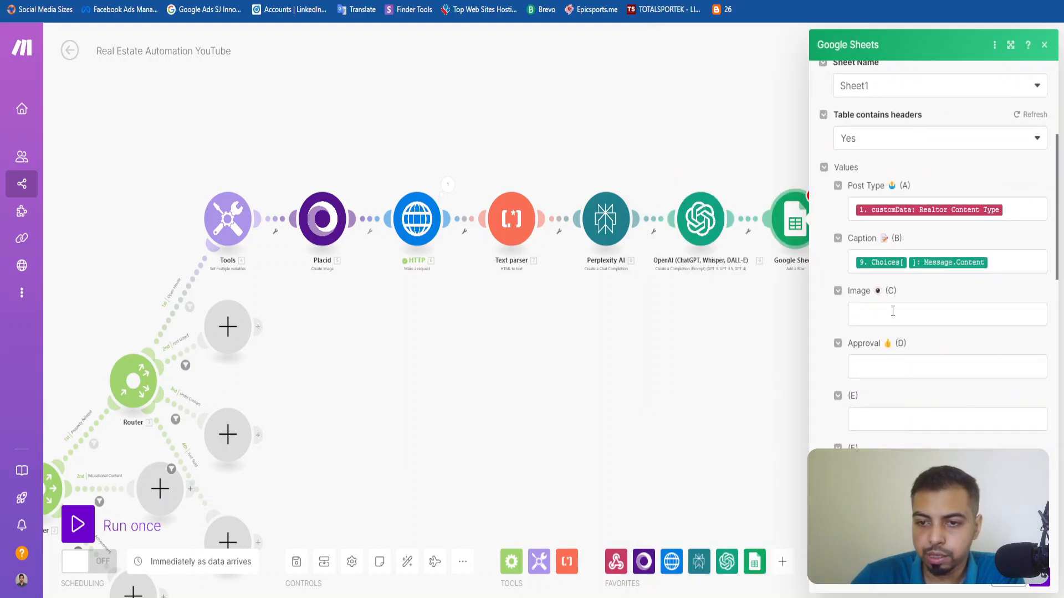
click(888, 315)
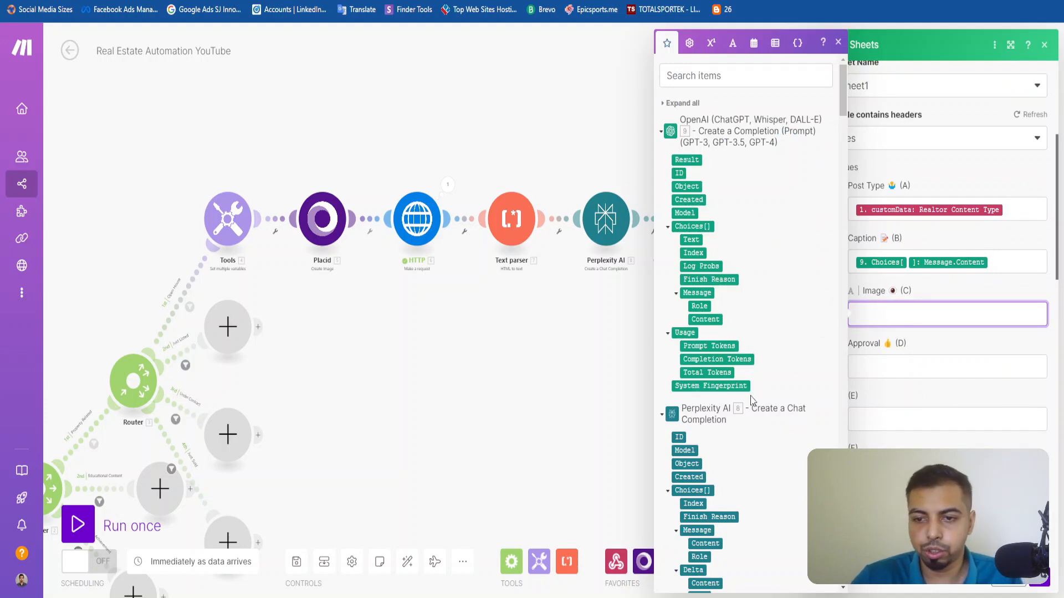
scroll(752, 400, down, 3)
scroll(749, 369, down, 10)
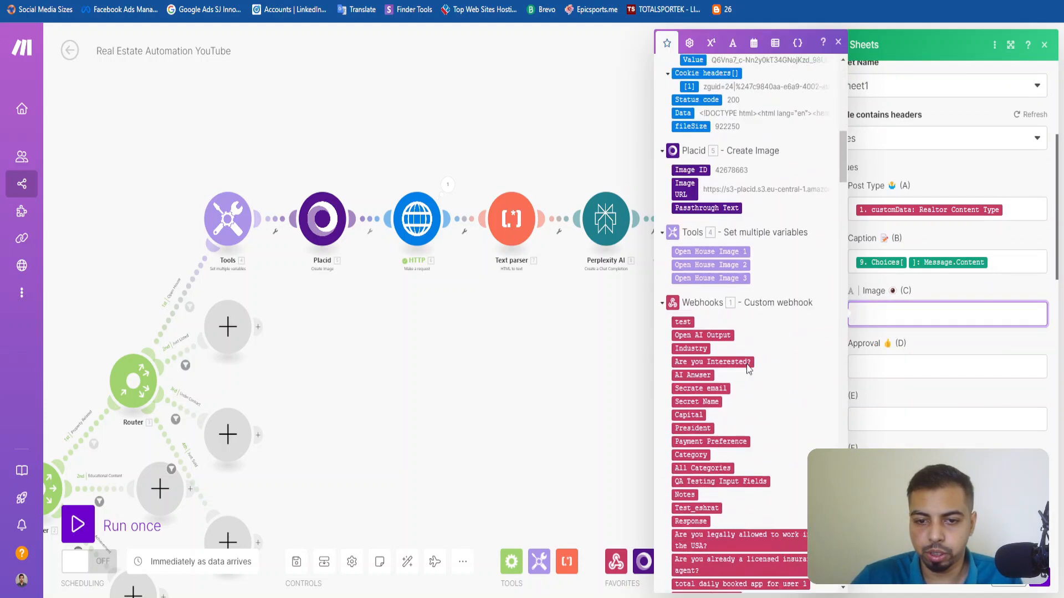
scroll(746, 368, up, 3)
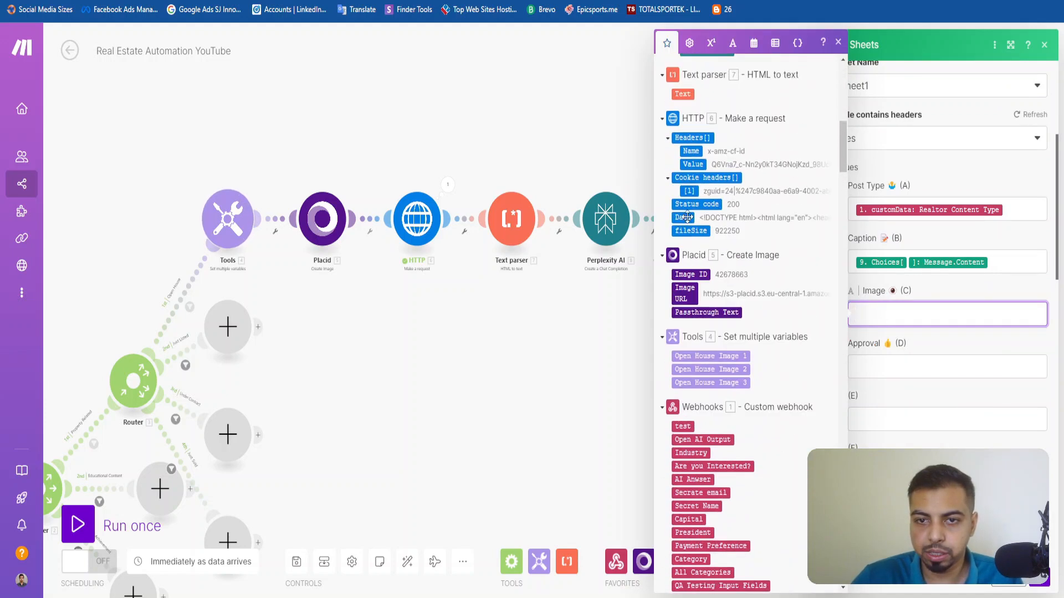
click(685, 302)
click(1015, 304)
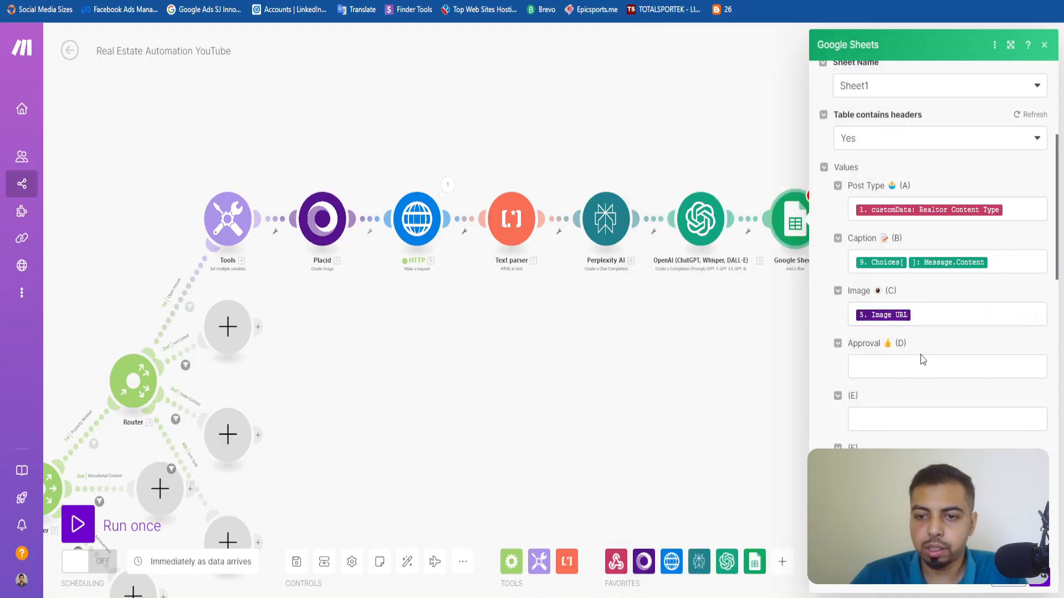
Leave the Approval (D) value empty, save the Google Sheets module settings and run the scenario once.
scroll(914, 332, down, 3)
click(905, 200)
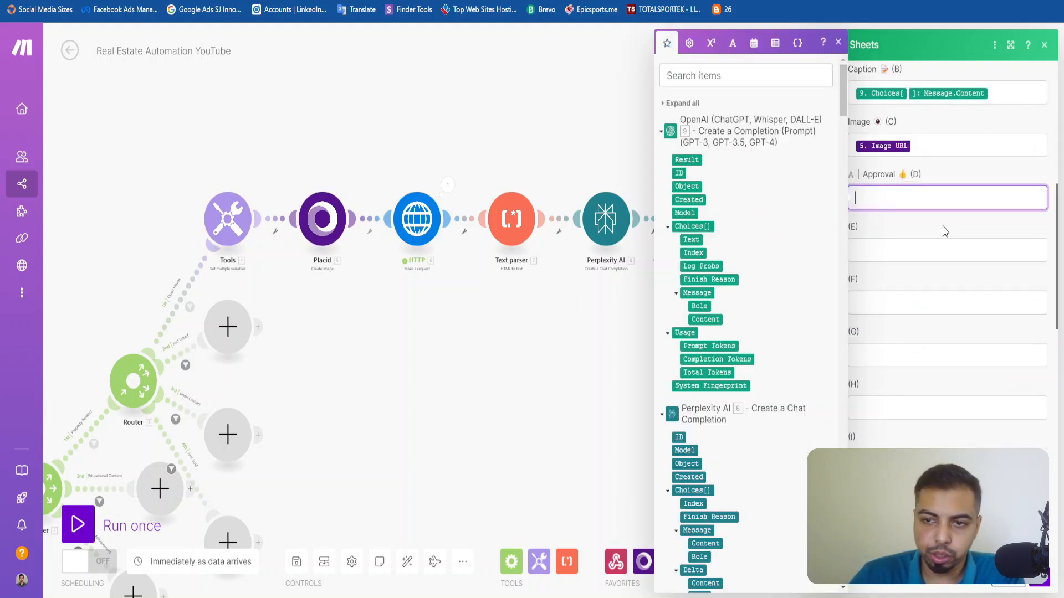
click(944, 232)
click(917, 198)
click(945, 233)
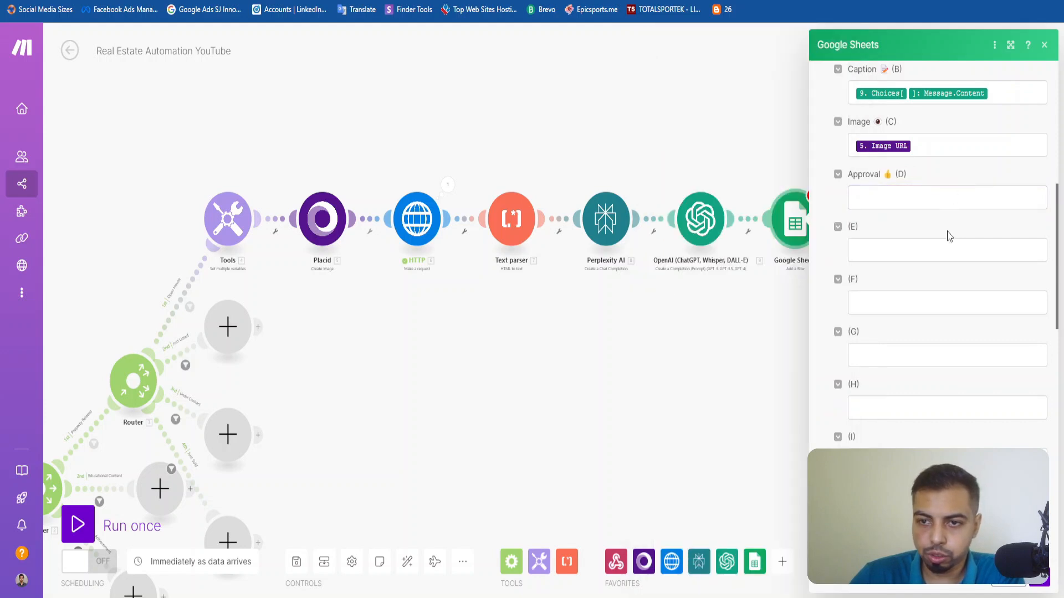
scroll(950, 275, up, 6)
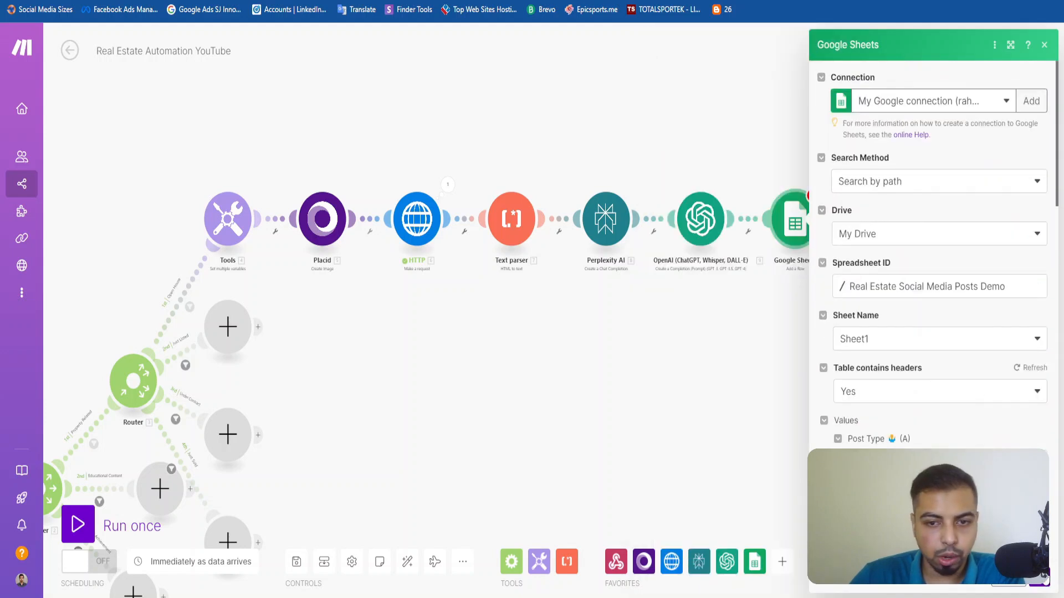
click(1045, 581)
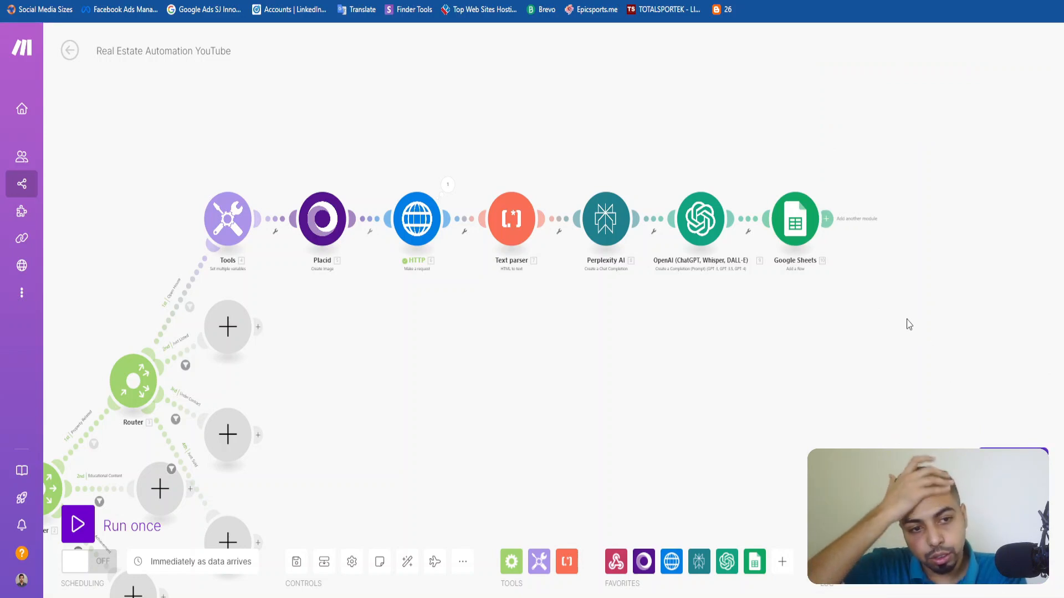
drag(423, 396, 492, 375)
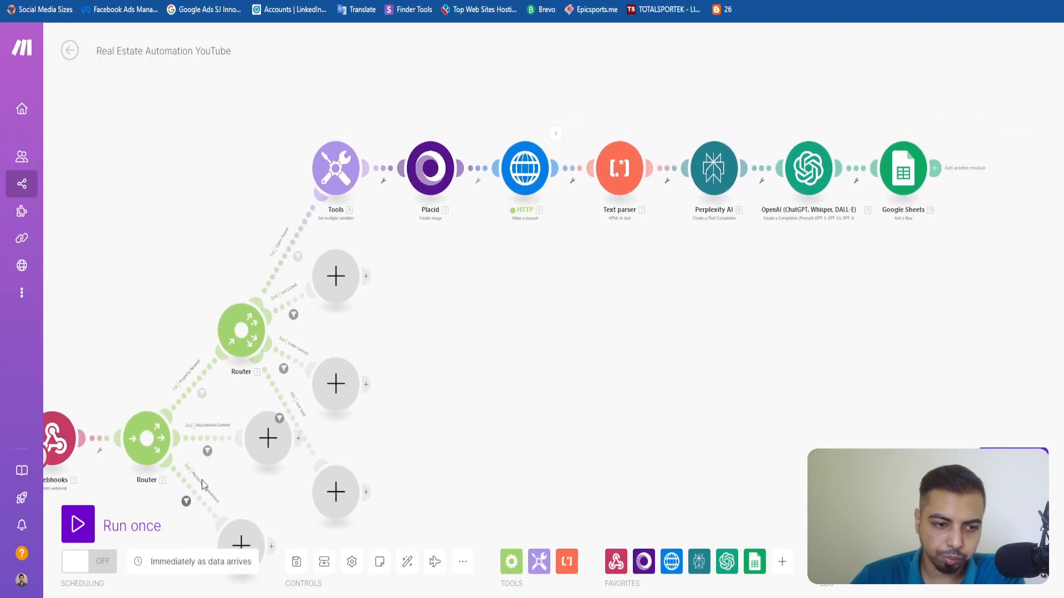
click(78, 524)
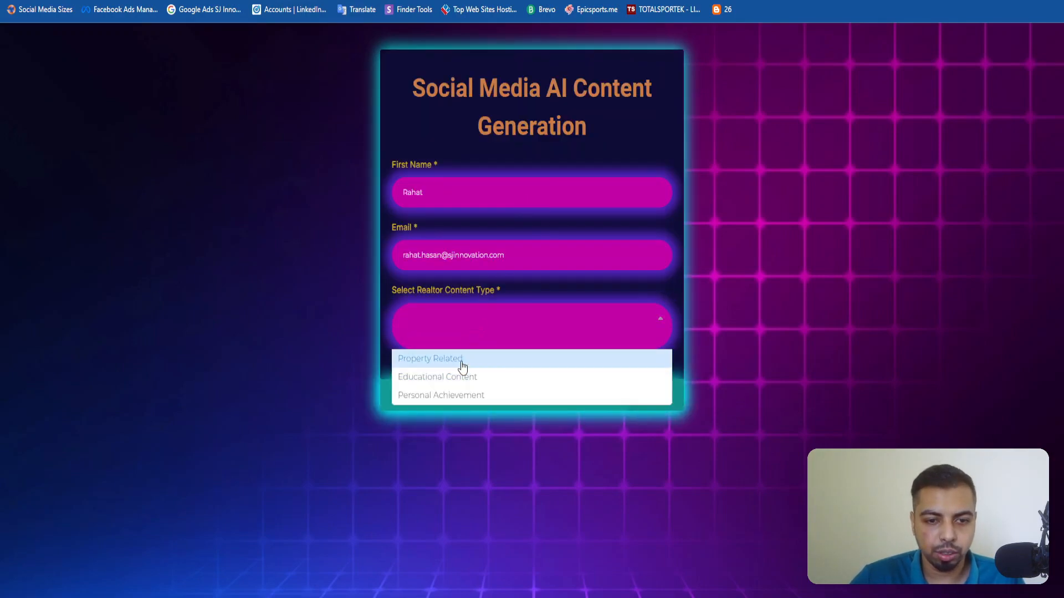
Switch to the content request form, choose Property Related content and set the property content type to Open House.
click(459, 360)
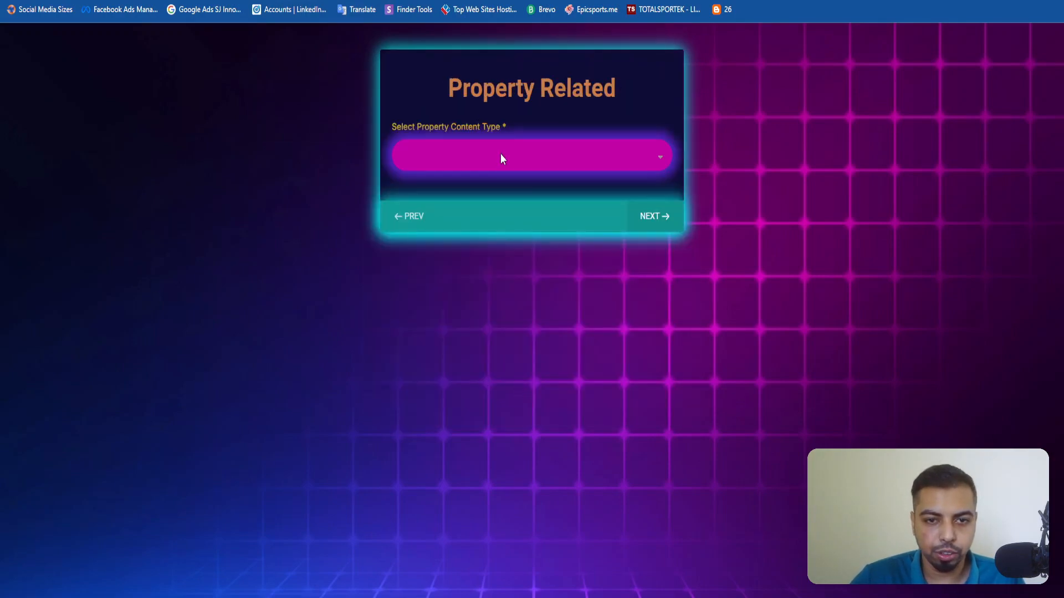
click(502, 159)
click(471, 214)
Fill in the Open House Property URL with the copied Zillow listing link and set the Open House Date to 10-12-2024.
click(495, 159)
key(super+v)
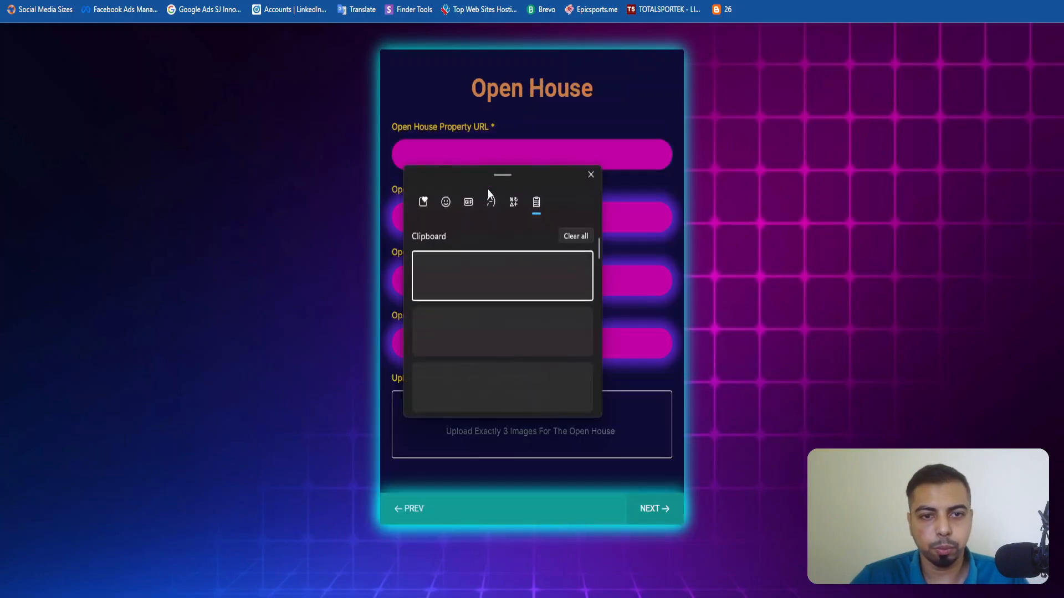
scroll(516, 341, down, 4)
scroll(516, 341, up, 3)
scroll(507, 360, down, 1)
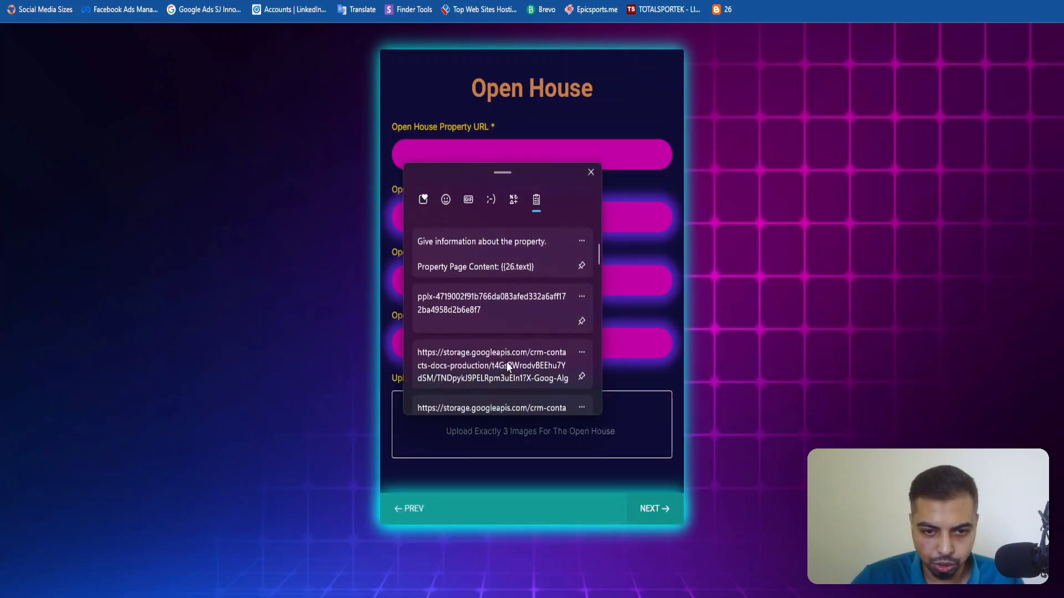
scroll(507, 365, down, 6)
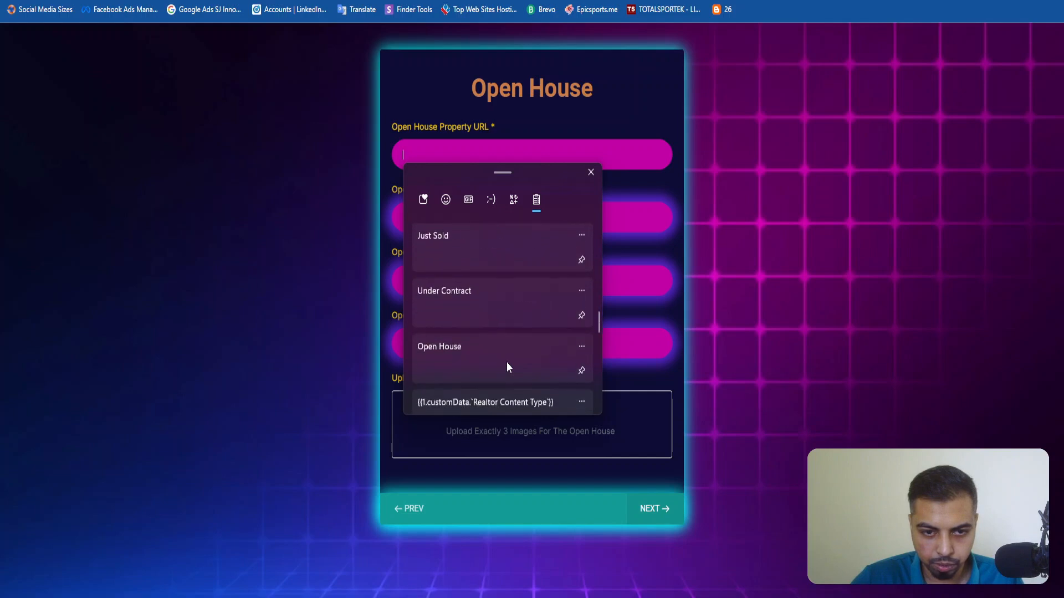
scroll(506, 361, down, 7)
scroll(494, 320, up, 1)
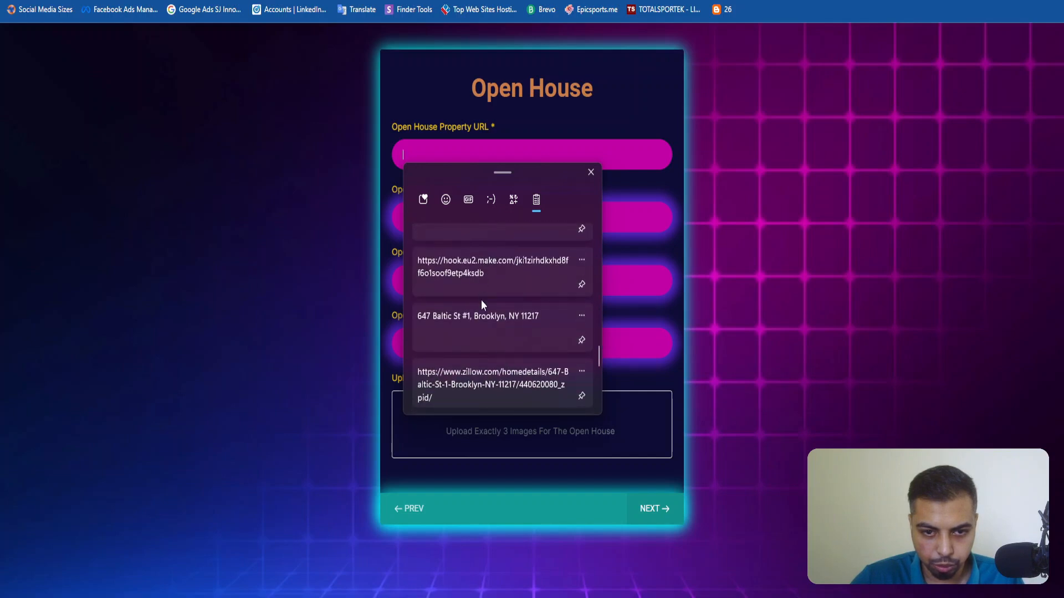
scroll(481, 305, down, 1)
click(484, 314)
click(506, 218)
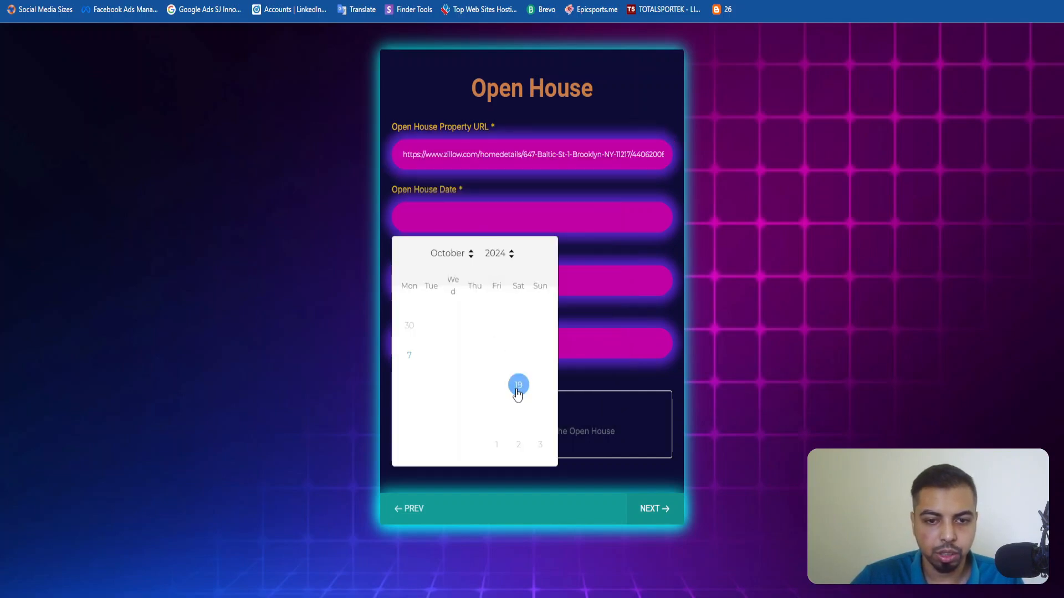
click(518, 356)
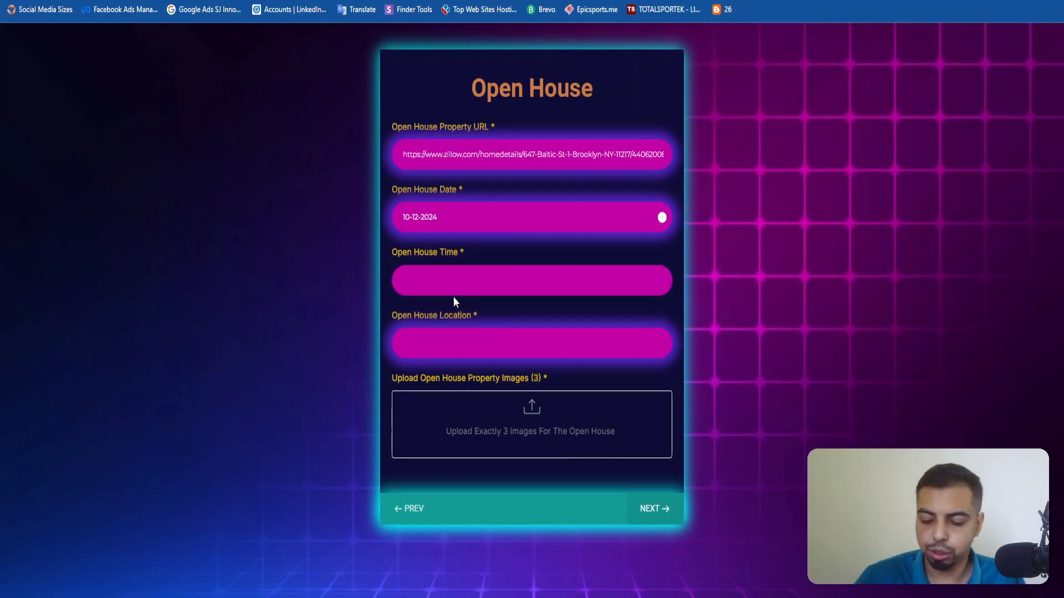
Set the Open House Time to 5 PM - 7:30 PM.
text(5)
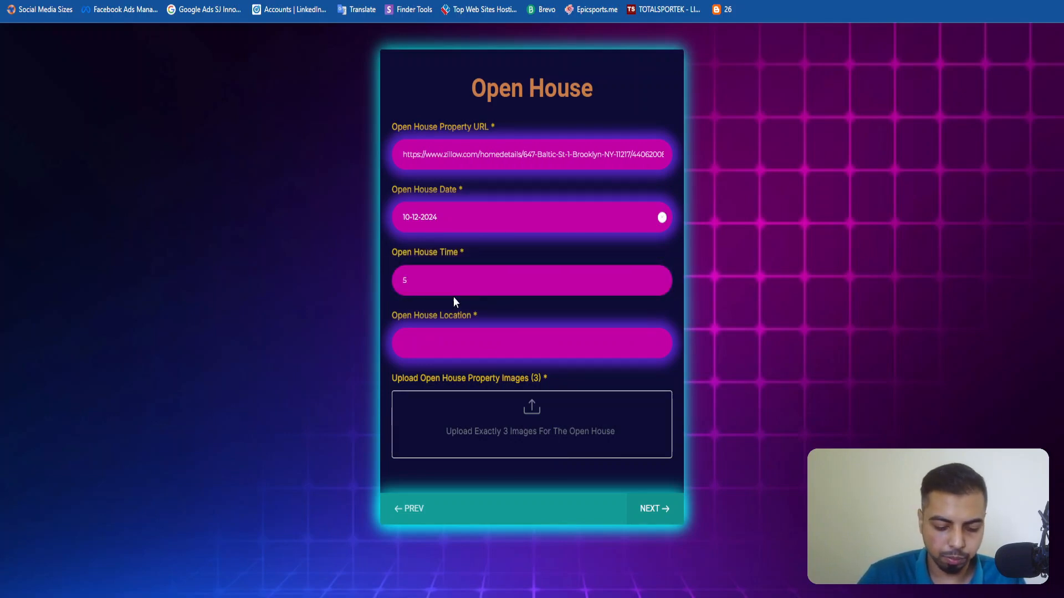
text(PM)
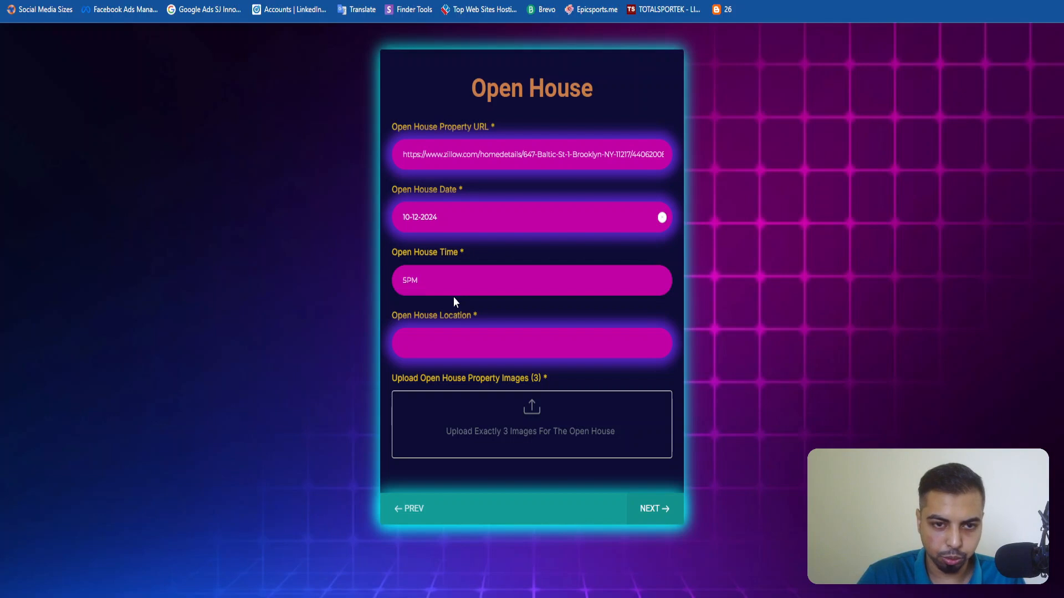
key(BackSpace)
key(BackSpace)
text(PM - 7:30)
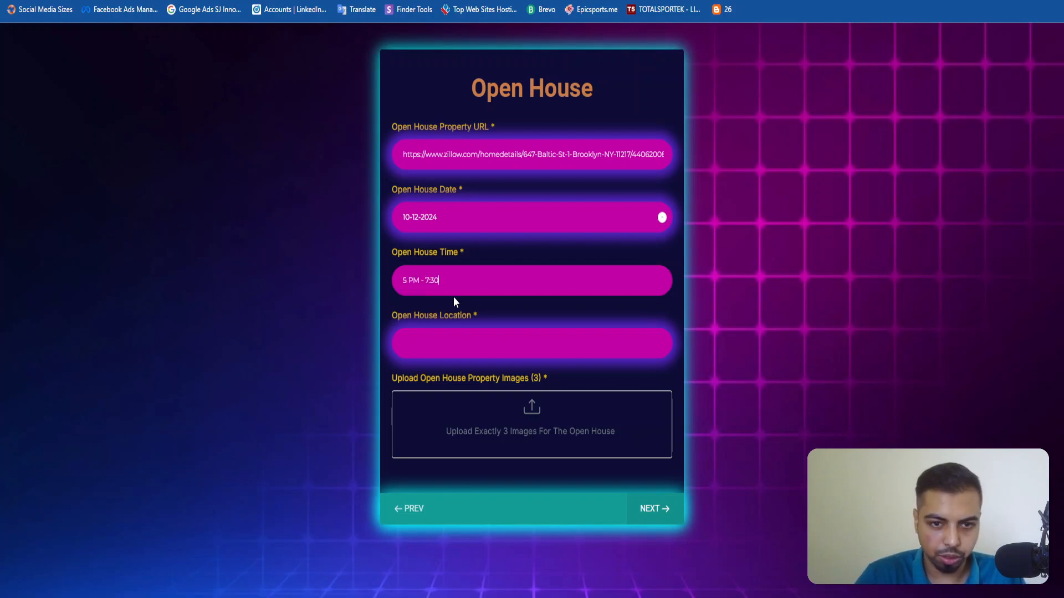
text( PM)
key(Tab)
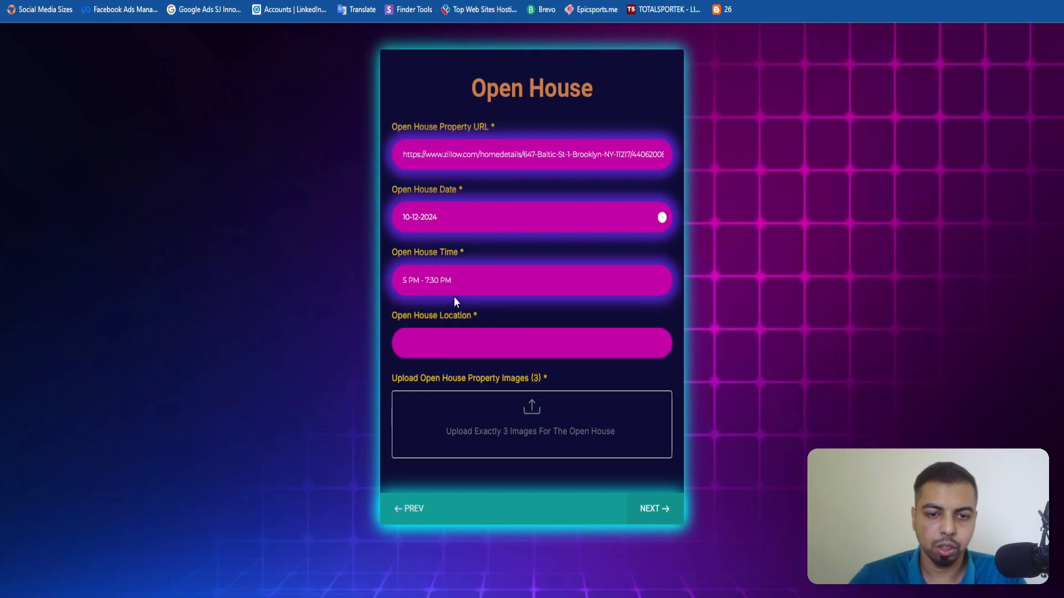
Fill in the Open House Location with the property address from the clipboard history.
key(super+v)
scroll(467, 550, down, 8)
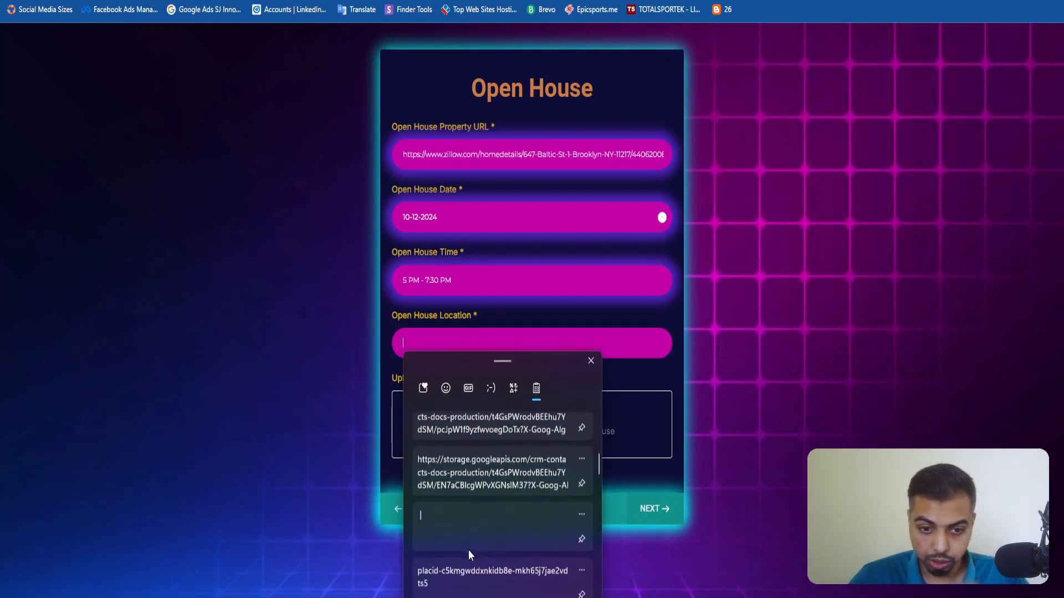
scroll(468, 551, down, 3)
click(491, 536)
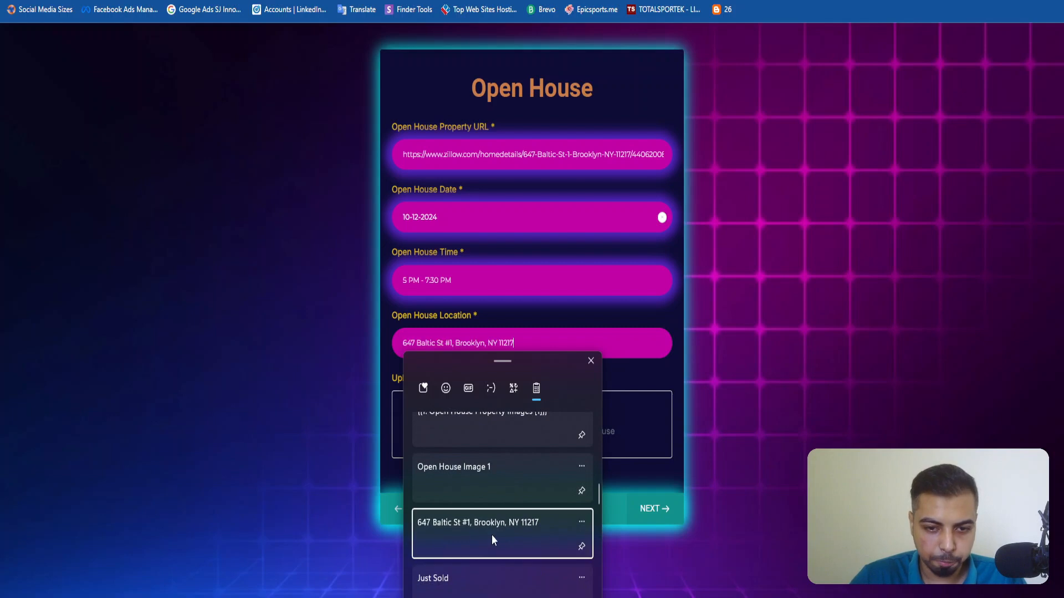
Upload Property Image 1.png, Property Image 2.png and Property Image 3.png as the open house images and submit the form.
click(539, 441)
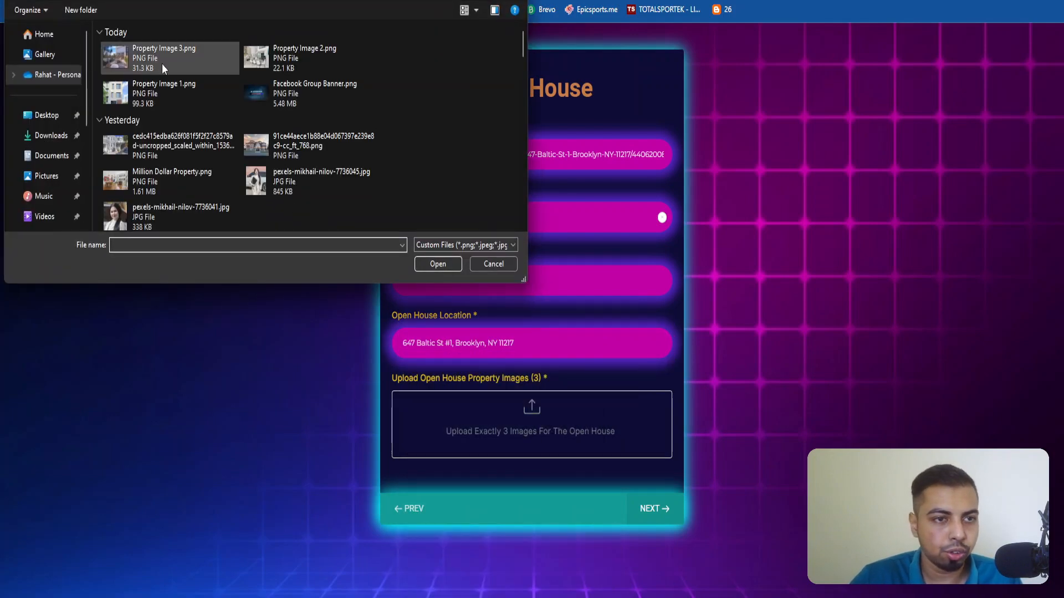
click(162, 65)
click(294, 60)
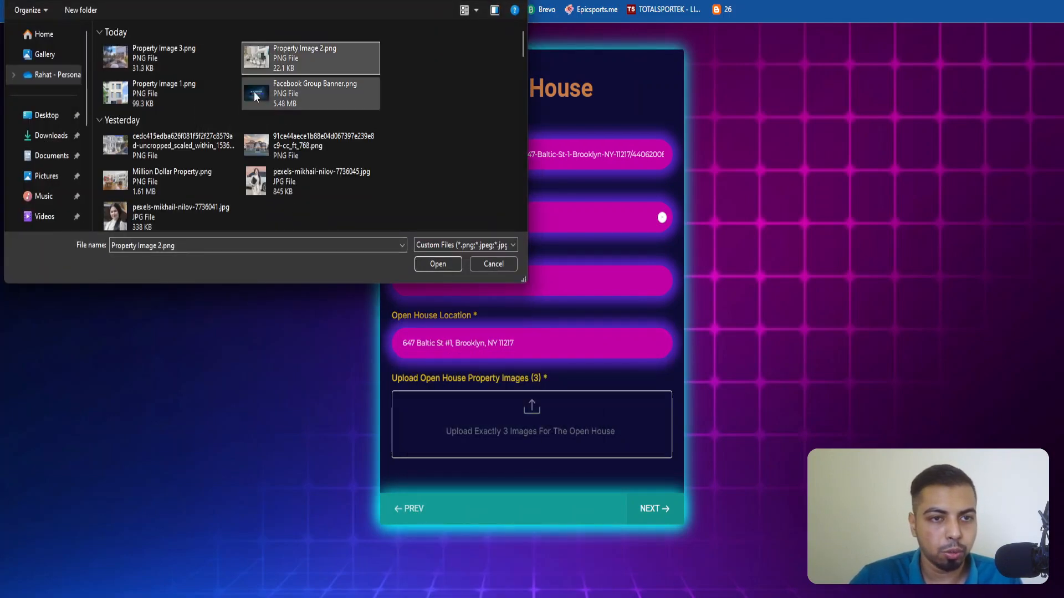
click(163, 99)
ctrl+click(271, 59)
ctrl+click(211, 59)
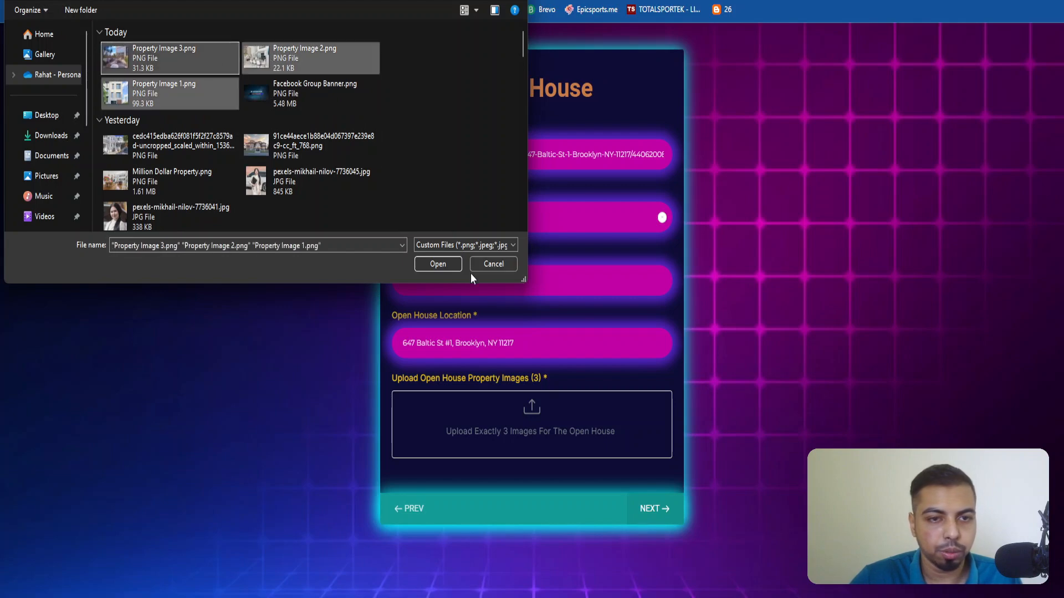
click(455, 268)
click(648, 556)
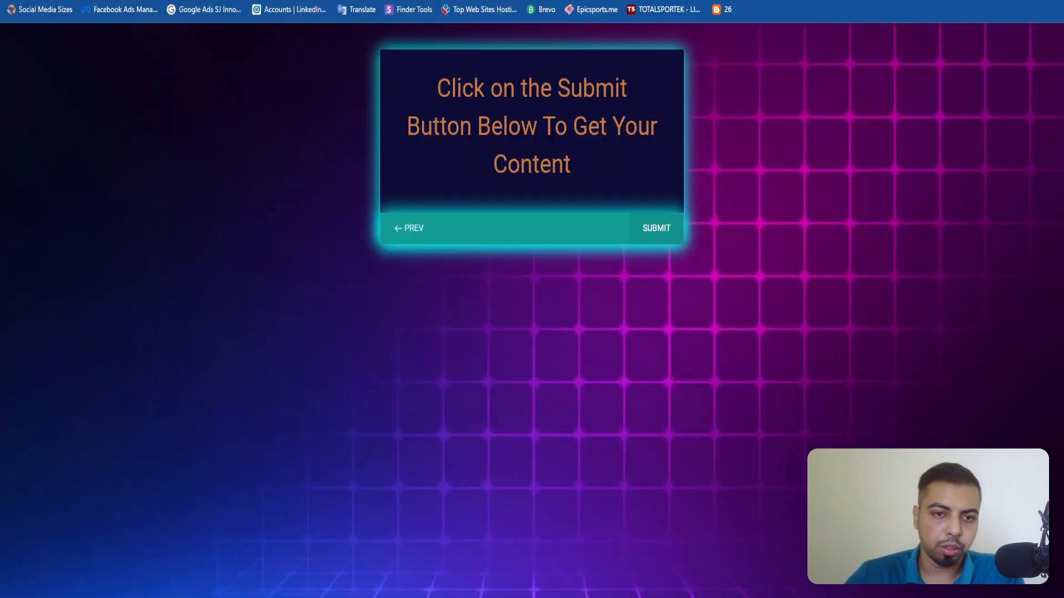
click(660, 238)
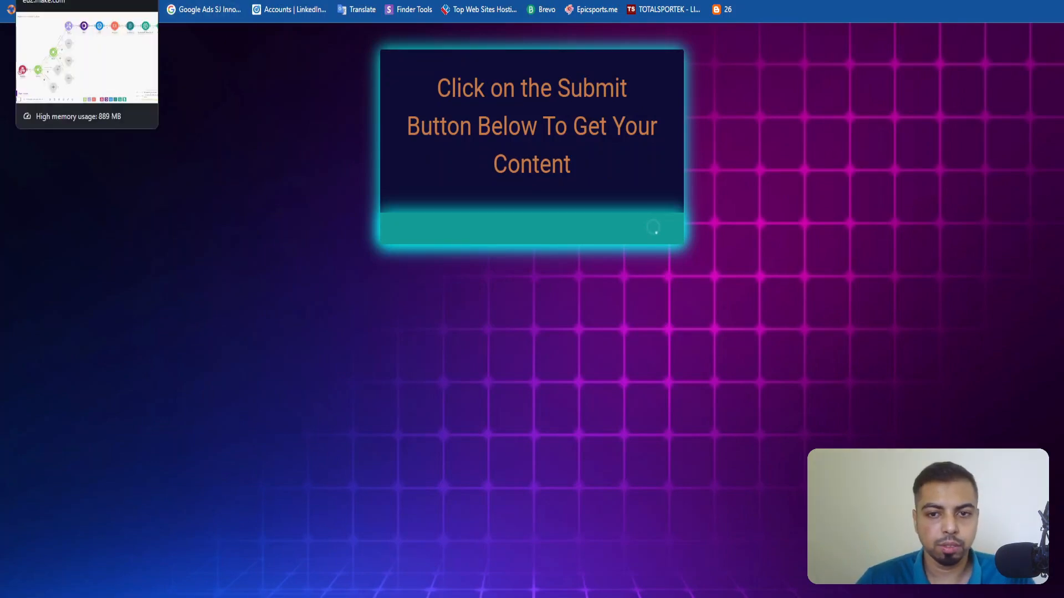
Switch to the Make scenario, open its latest execution from the history and inspect the run's log and Tools module.
click(44, 0)
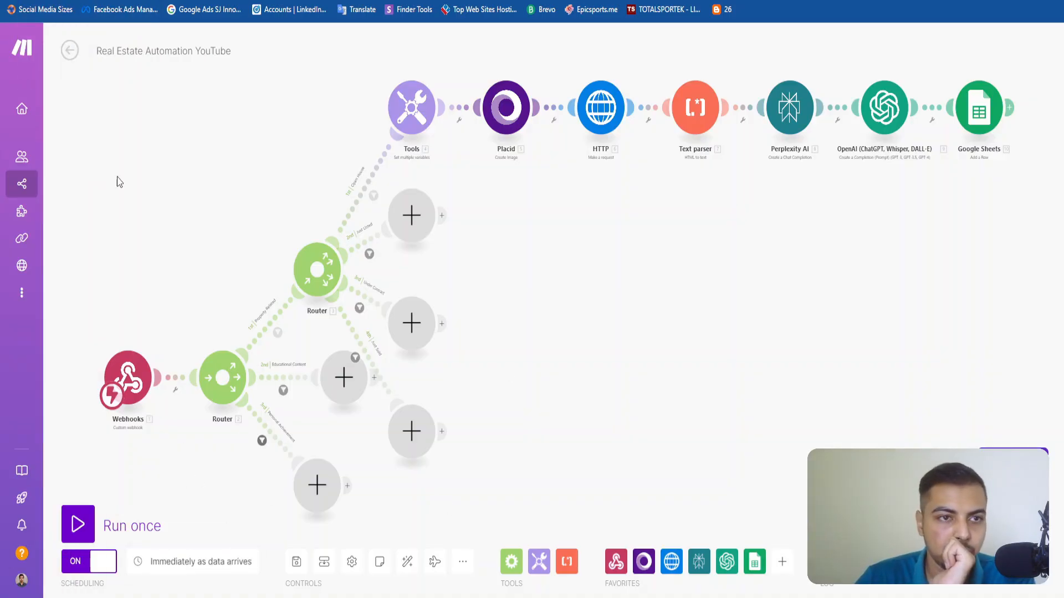
click(70, 51)
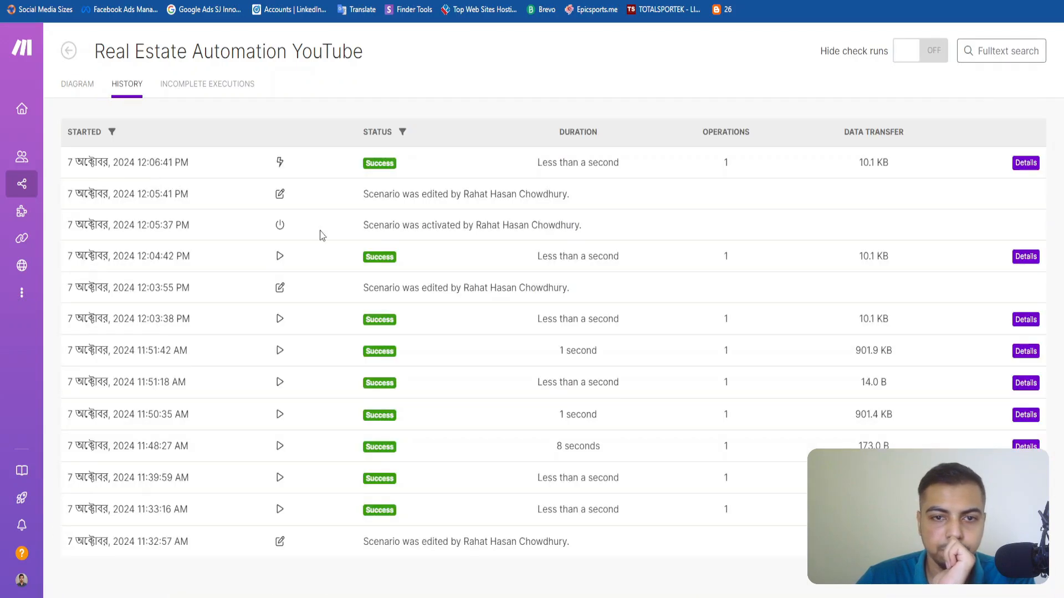
click(1026, 163)
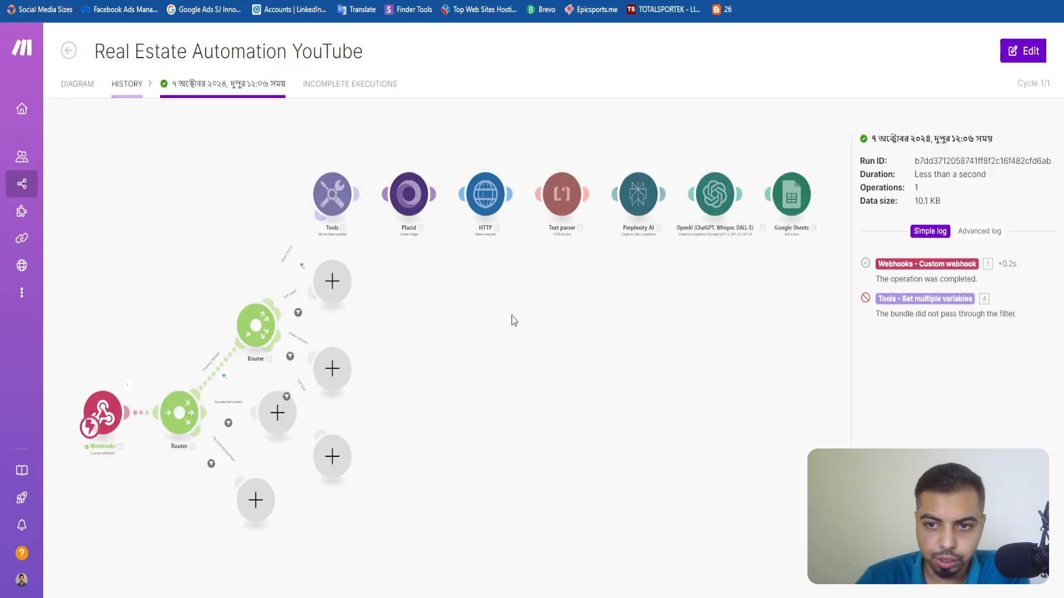
scroll(550, 314, down, 2)
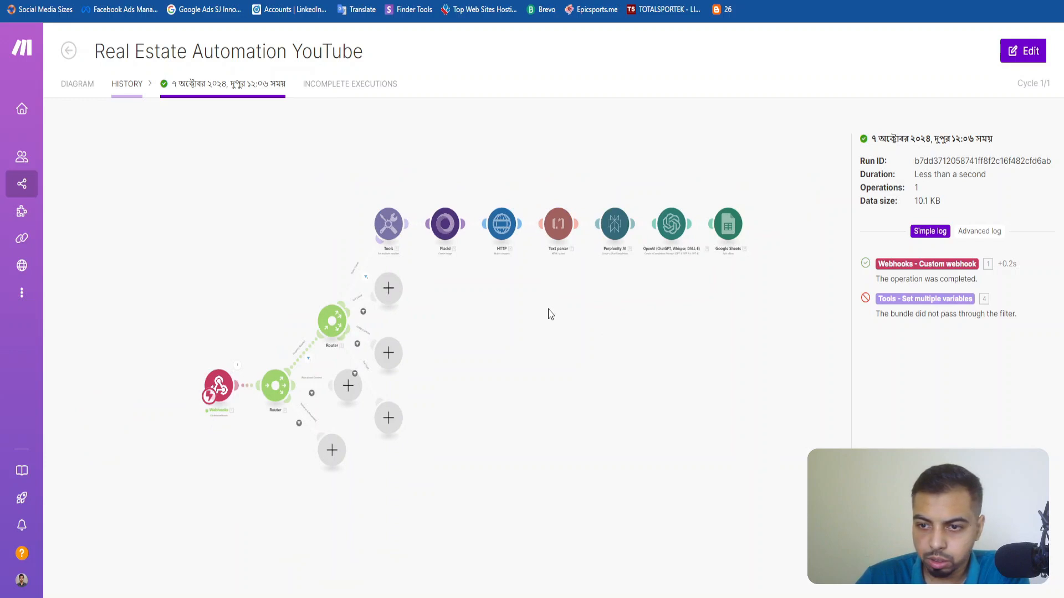
scroll(550, 314, up, 2)
scroll(305, 291, up, 1)
click(294, 277)
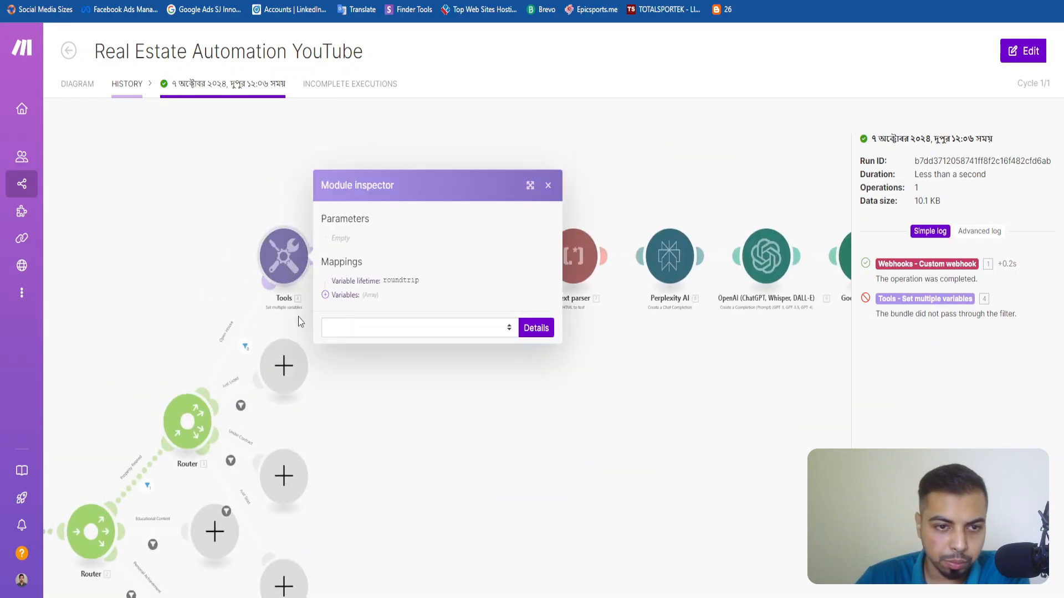
click(548, 186)
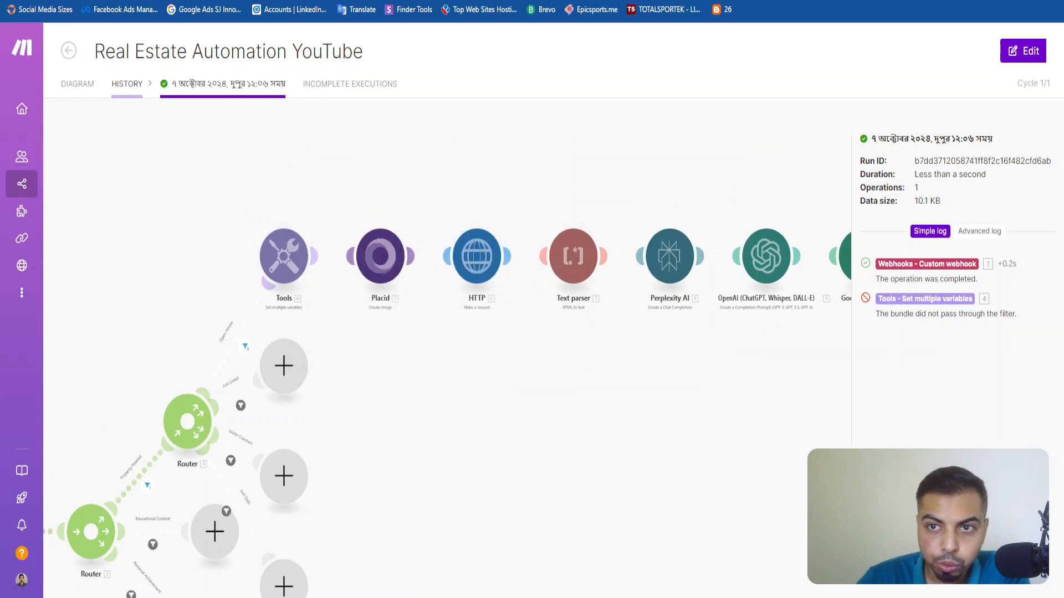
Check the Real Estate Social Media Posts Demo sheet for a new row, reload it and return to the scenario diagram.
key(ctrl+Tab)
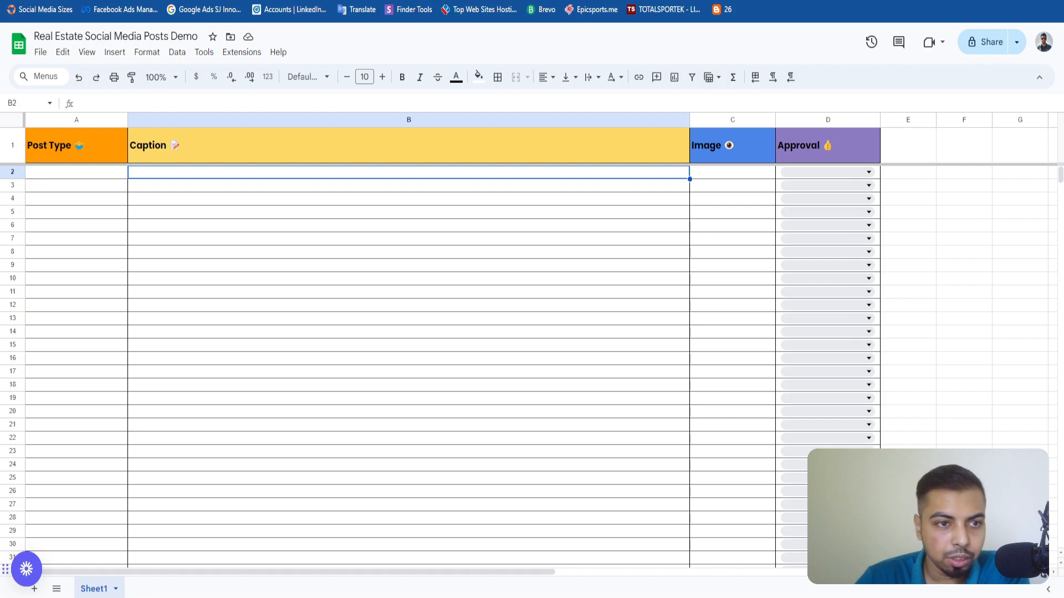
key(ctrl+shift+Tab)
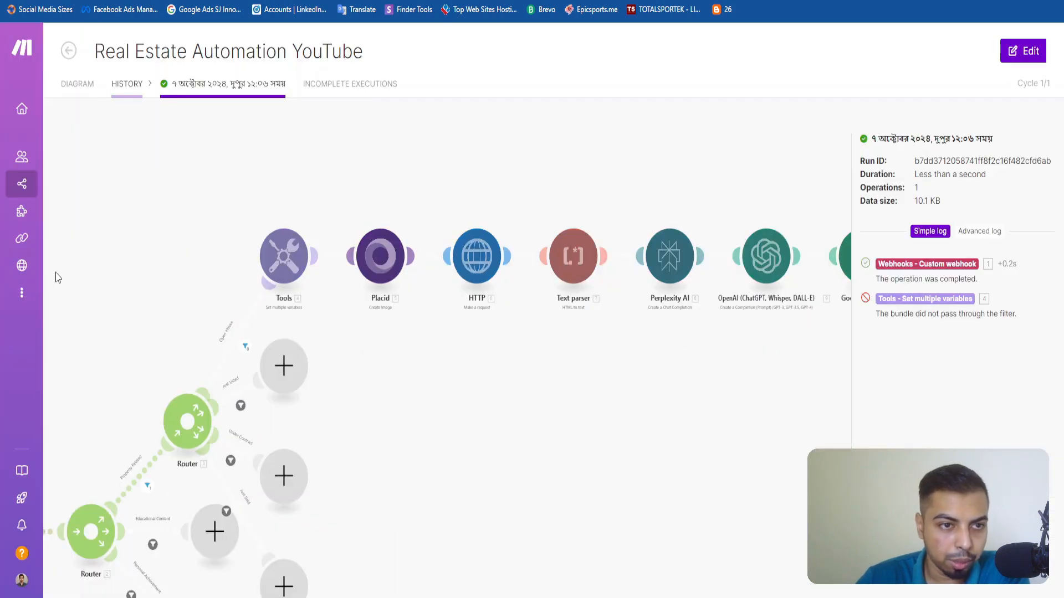
click(70, 82)
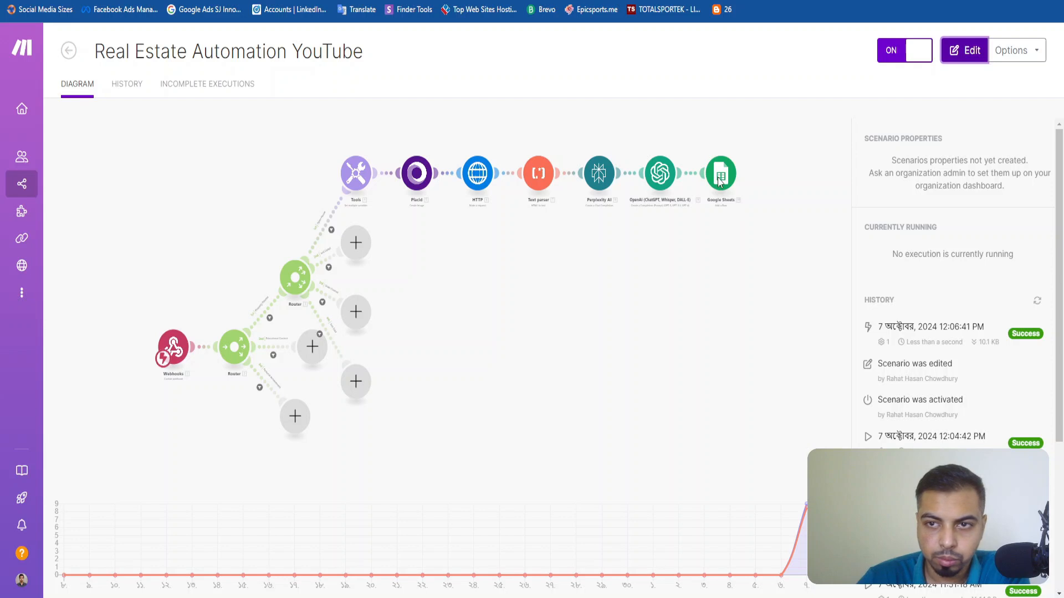
key(ctrl+Tab)
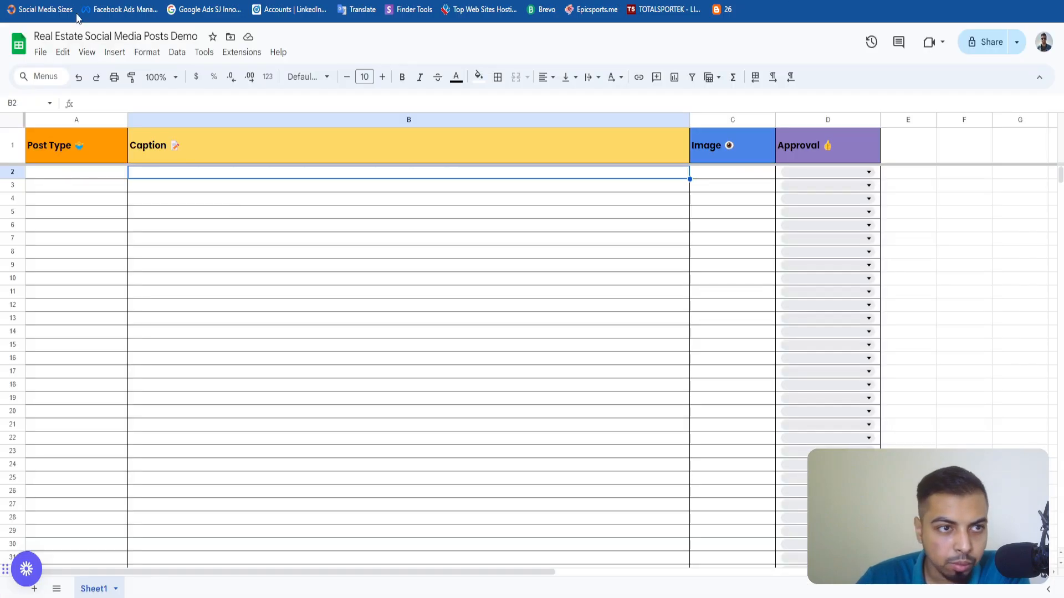
key(F5)
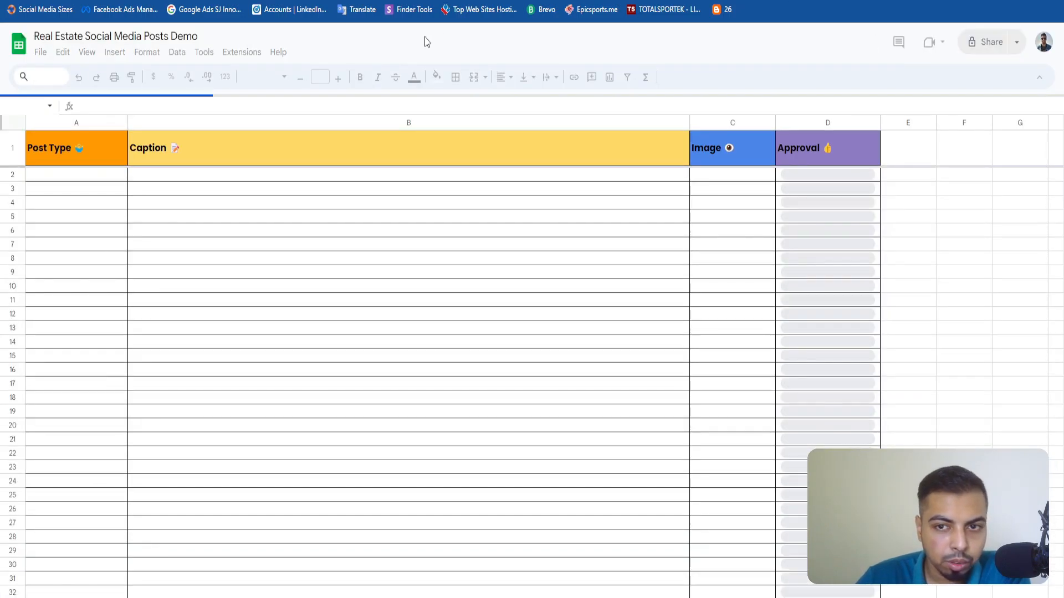
key(ctrl+shift+Tab)
key(ctrl+shift+Tab)
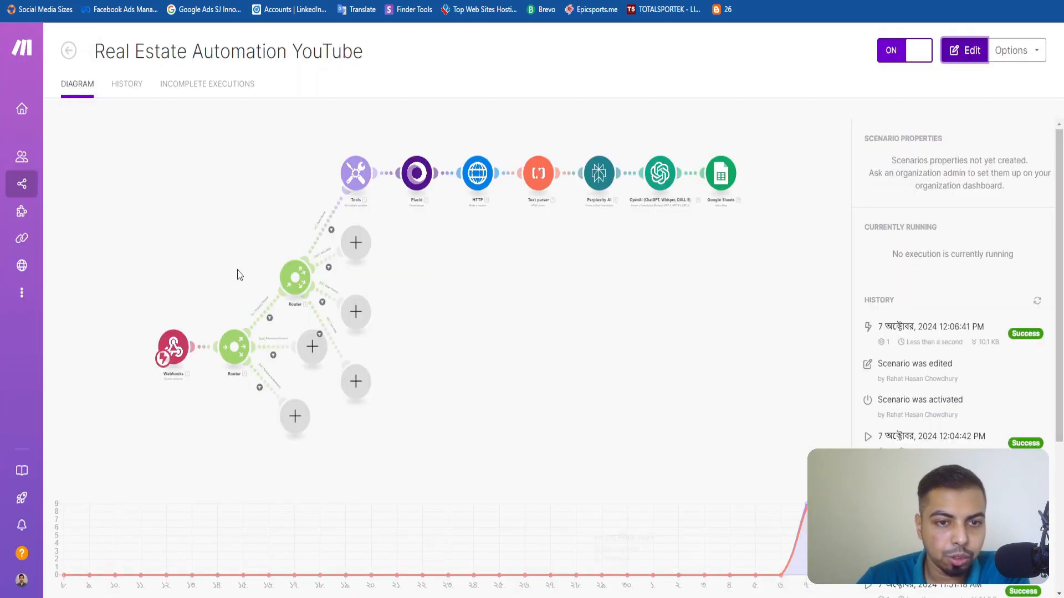
Open the scenario for editing and review the Tools variables and the Webhooks module settings, closing both without changes.
click(965, 51)
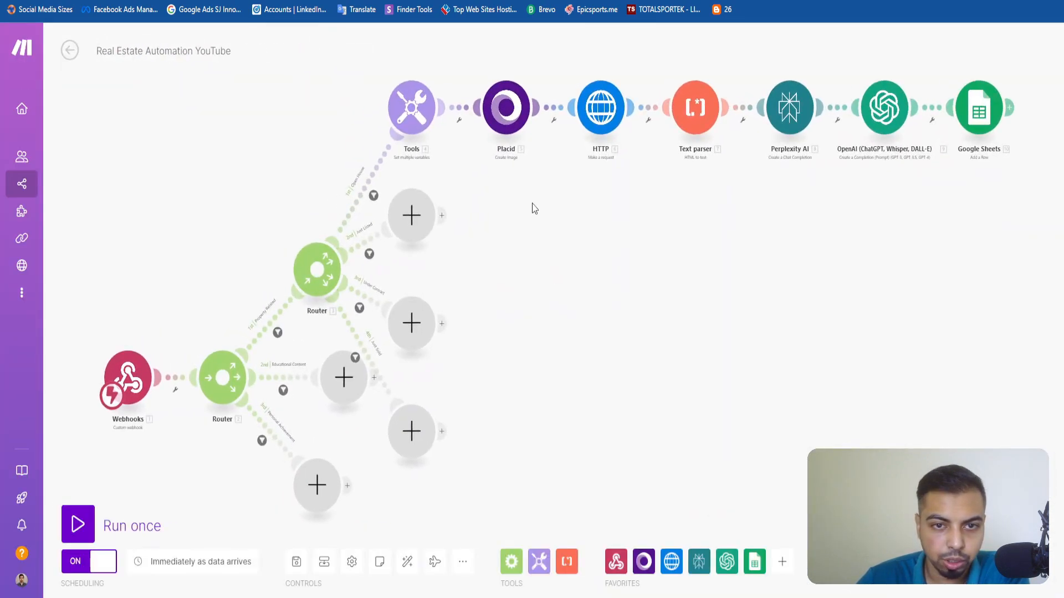
scroll(475, 292, up, 3)
click(387, 241)
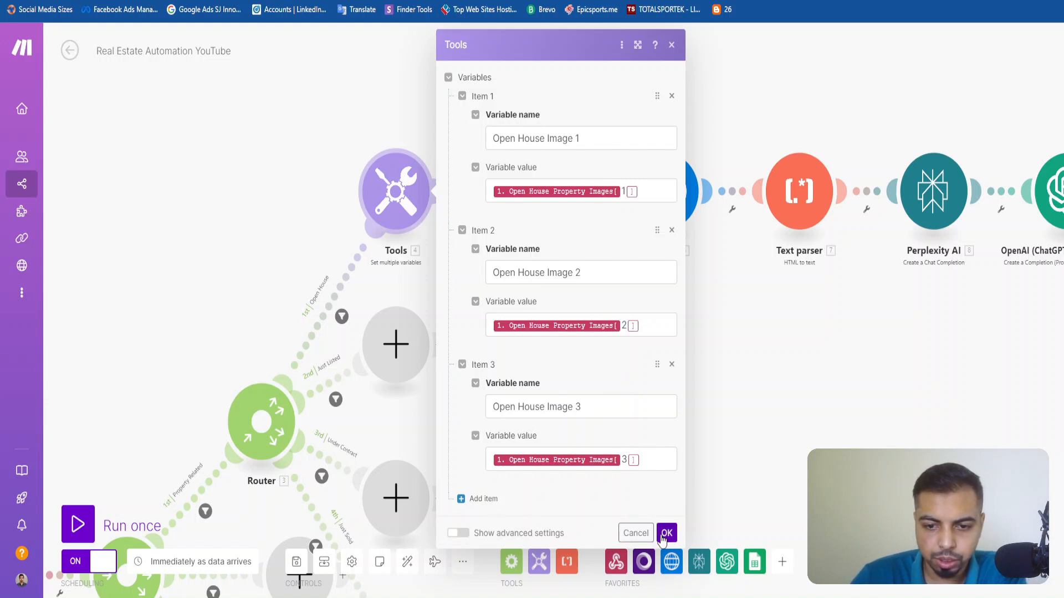
click(635, 533)
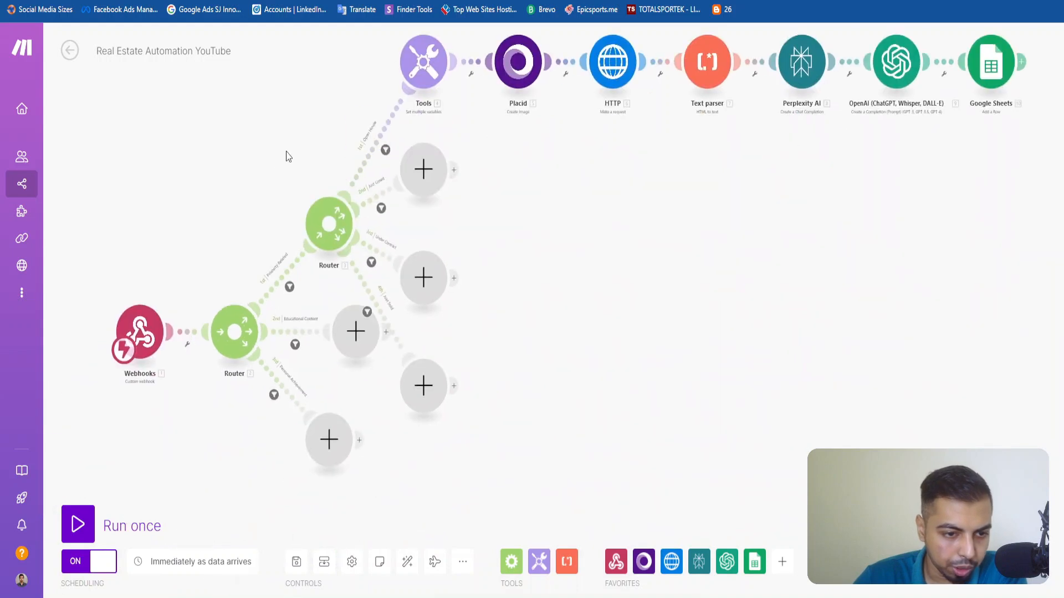
click(178, 314)
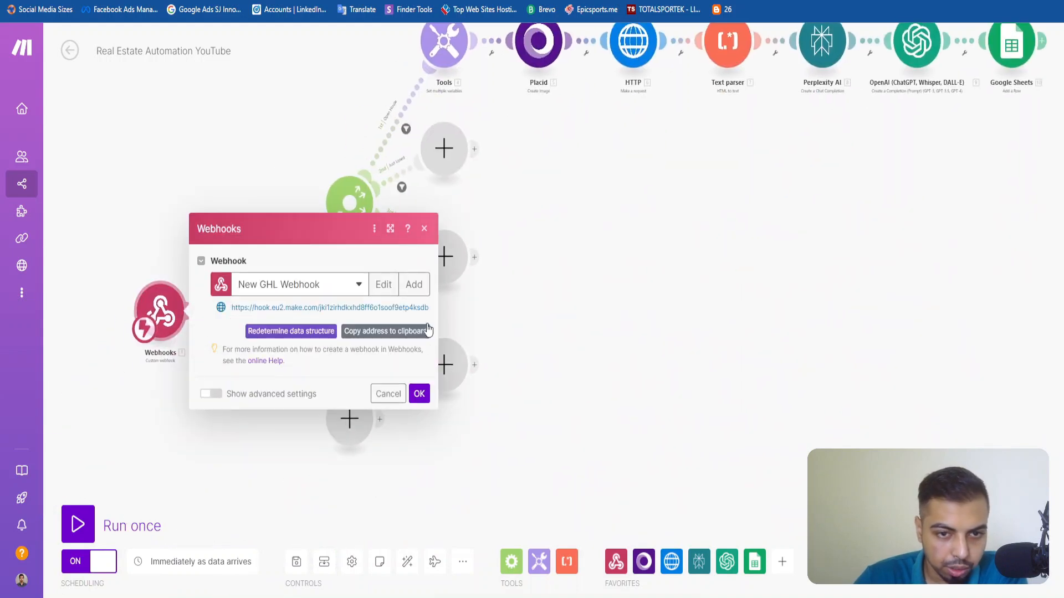
click(425, 228)
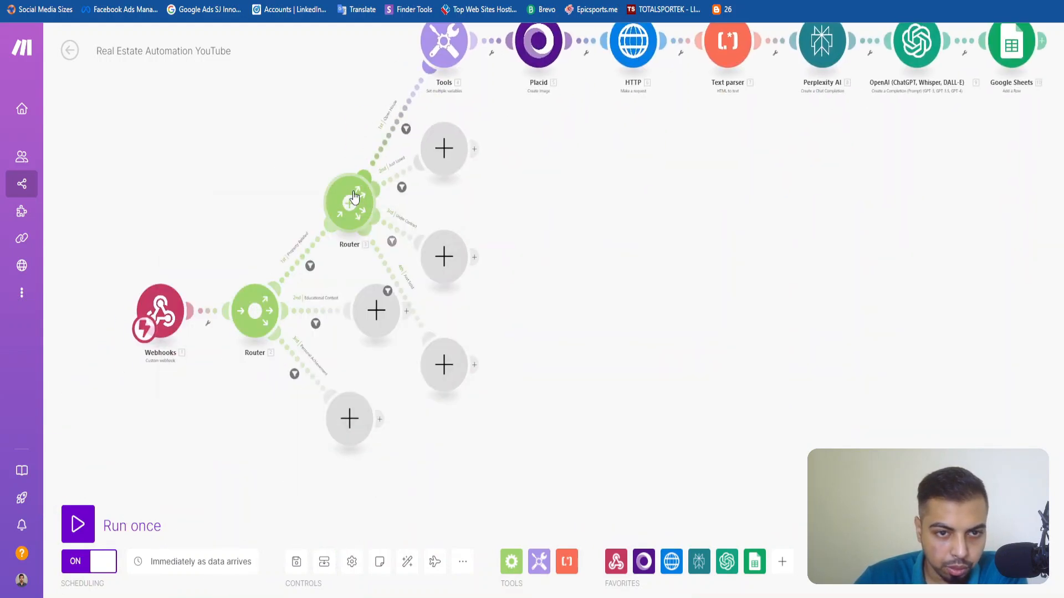
Run the scenario once, switch to the content request form and choose Property Related content of type Open House.
click(82, 528)
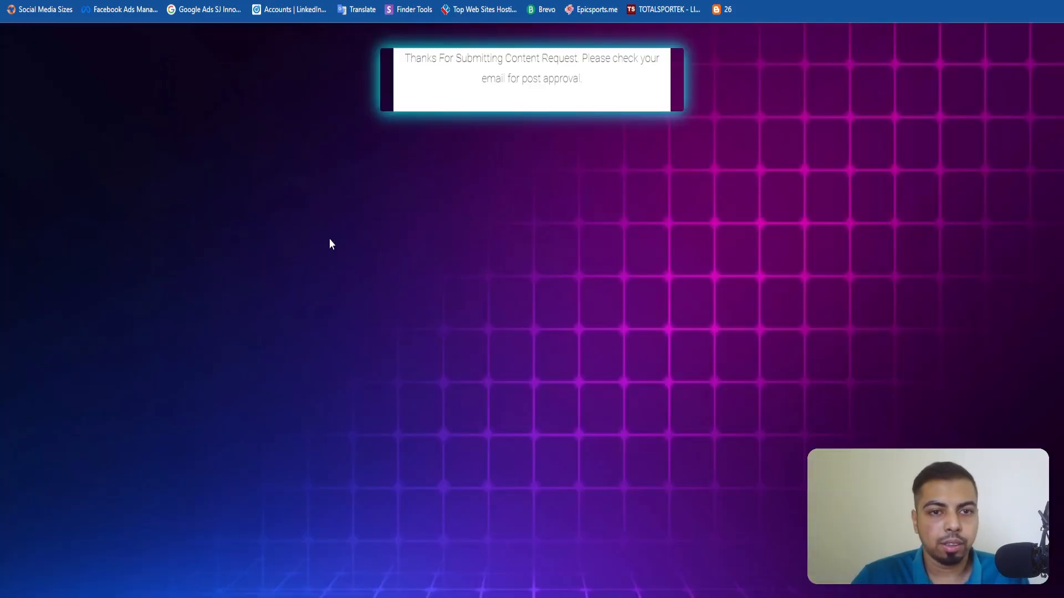
click(492, 322)
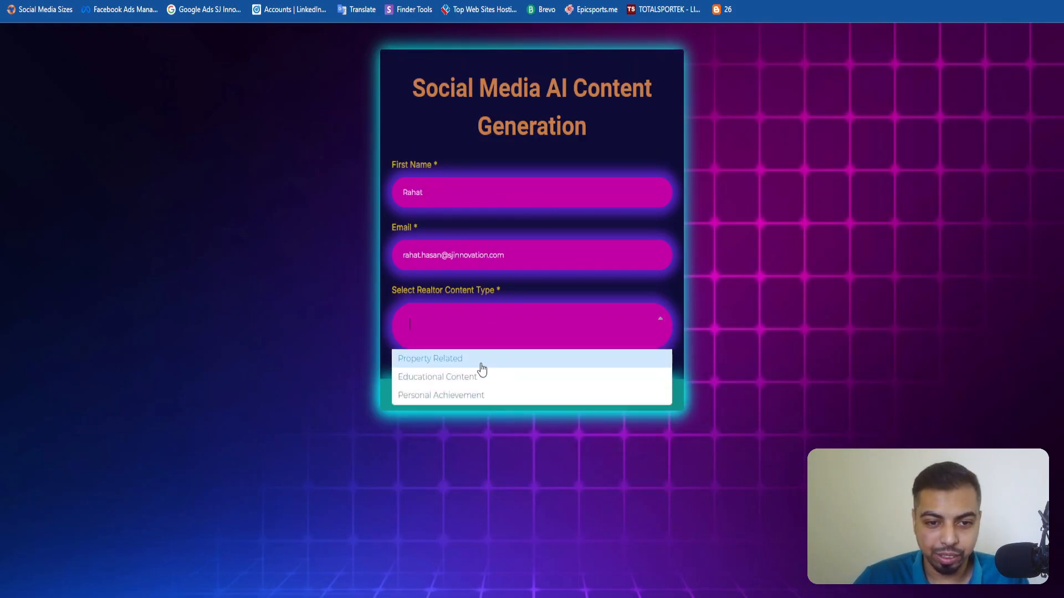
click(482, 370)
click(489, 159)
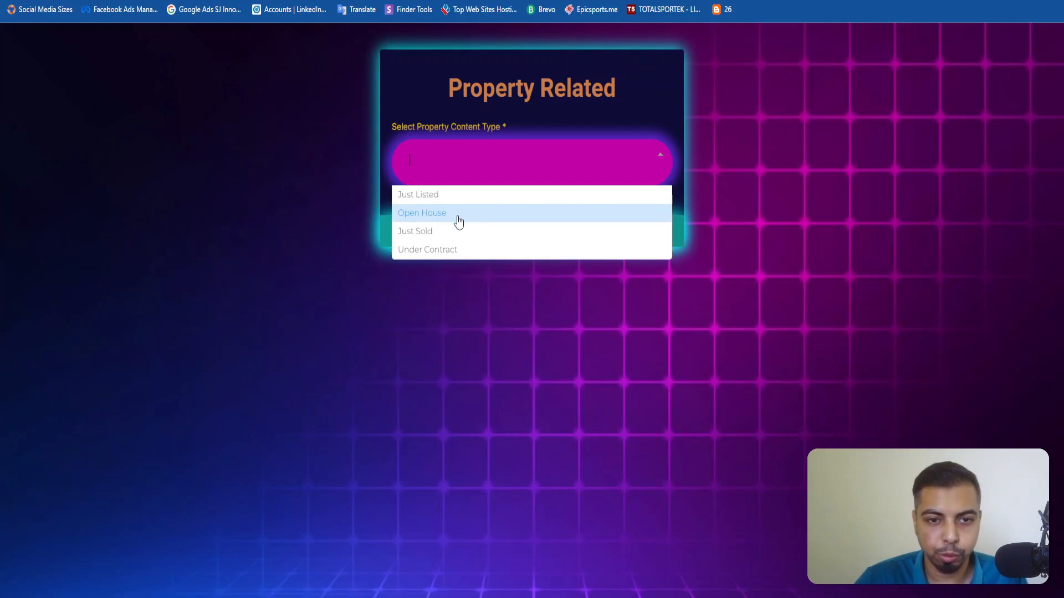
click(424, 216)
Fill in the Open House Property URL with the copied Zillow listing link and pick October 12, 2024 as the date.
click(421, 152)
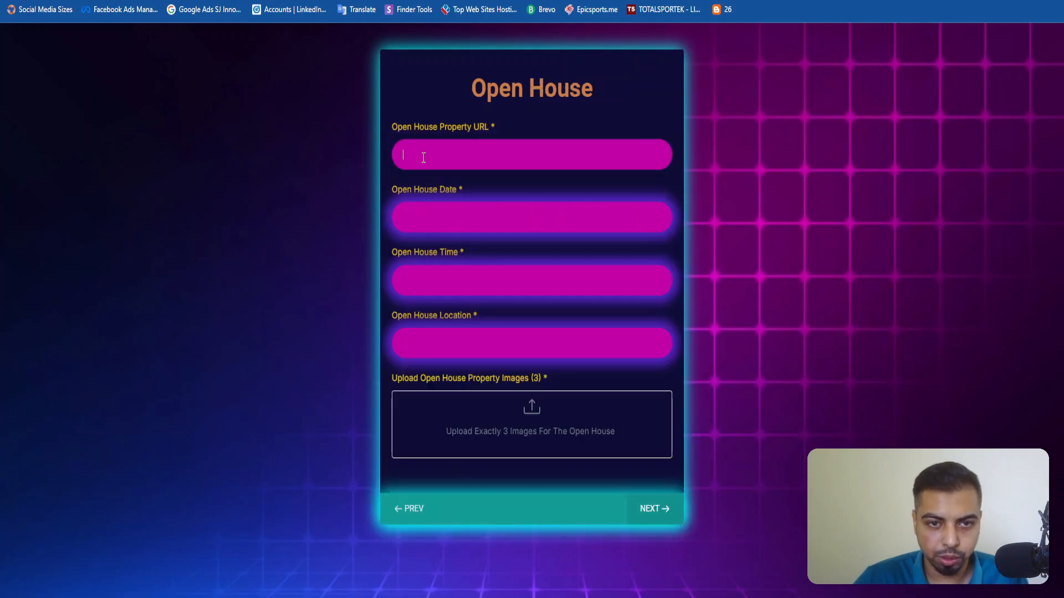
key(super+v)
click(487, 373)
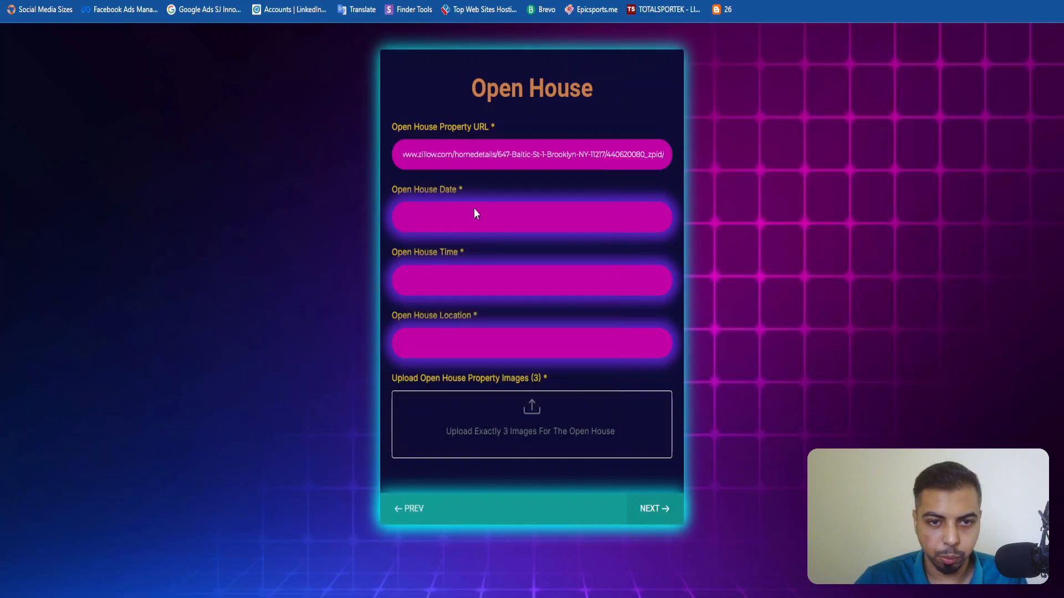
click(463, 225)
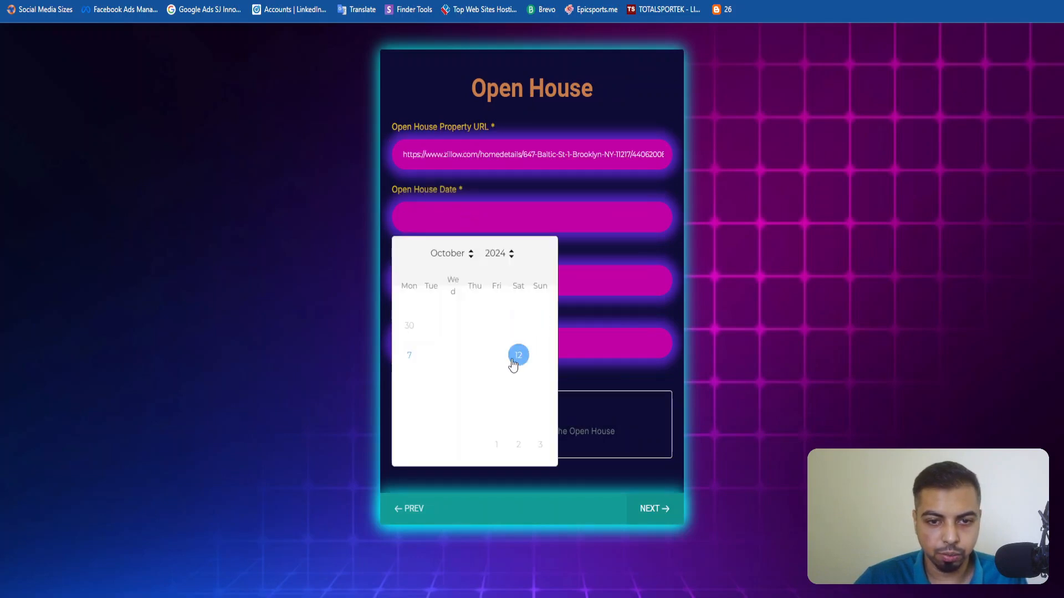
click(516, 357)
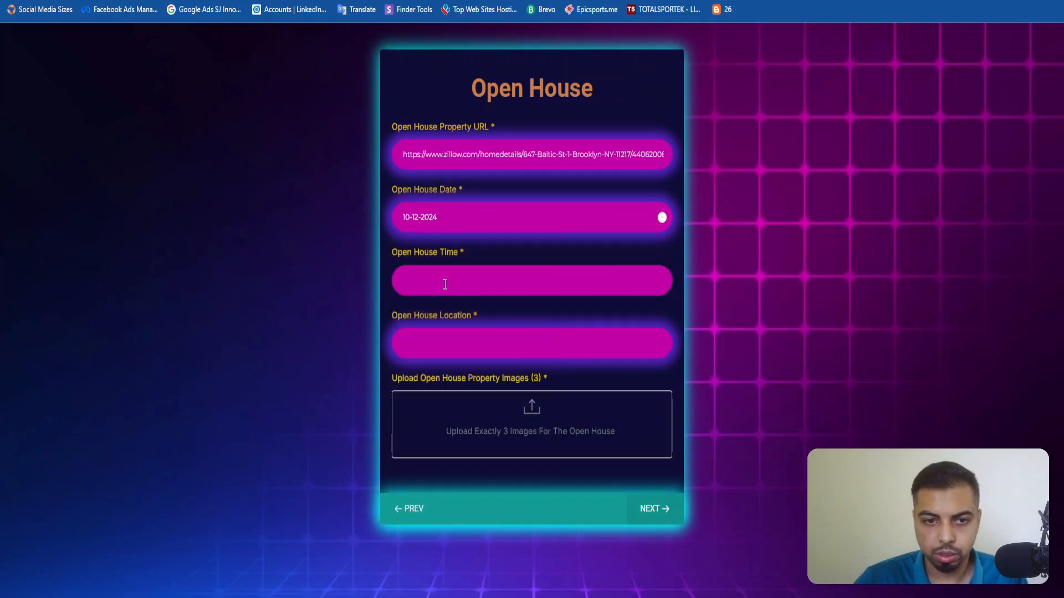
Enter 3:30 PM - 7:30 PM as the Open House Time and the copied property address as the Open House Location.
key(super+v)
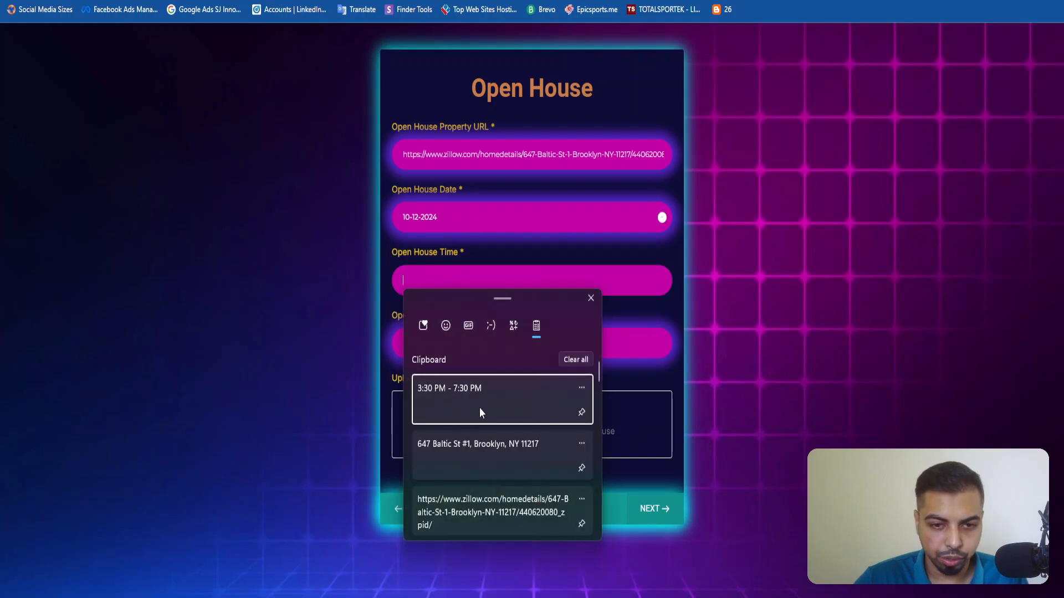
click(481, 410)
click(448, 339)
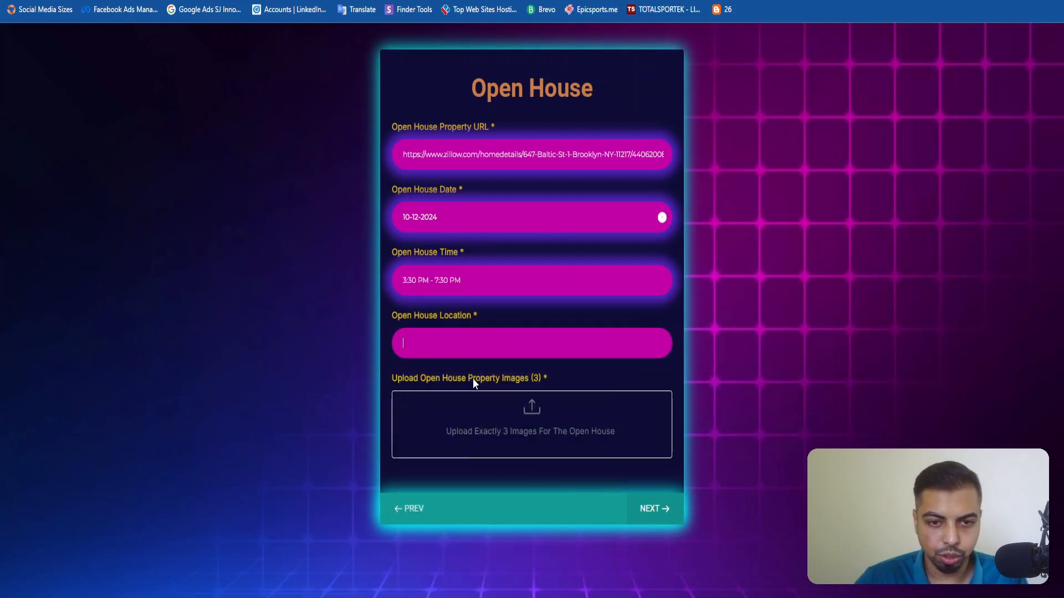
key(super+v)
click(474, 576)
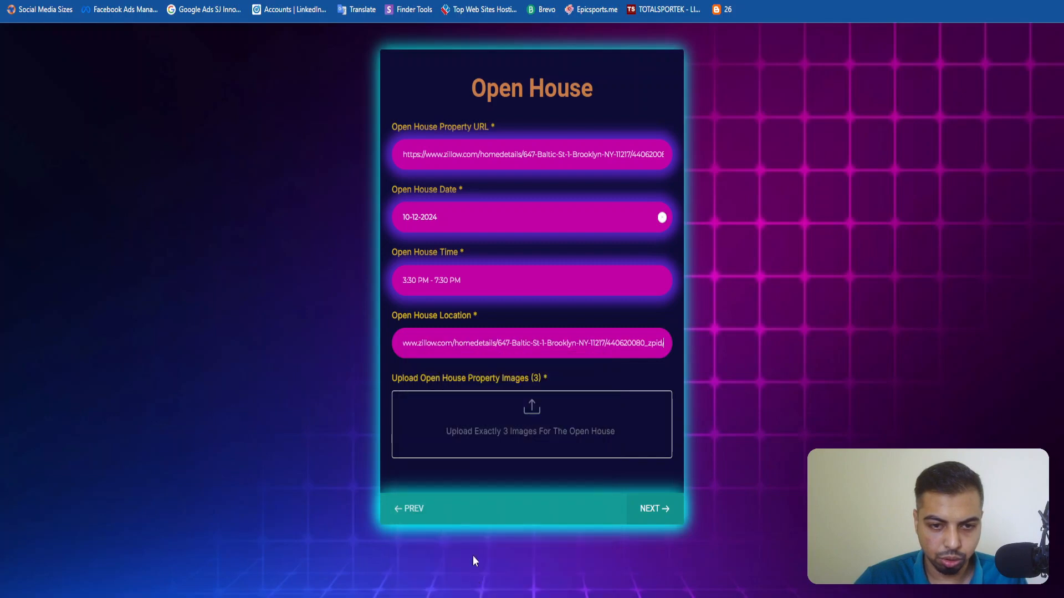
key(ctrl+a)
key(super+v)
click(472, 512)
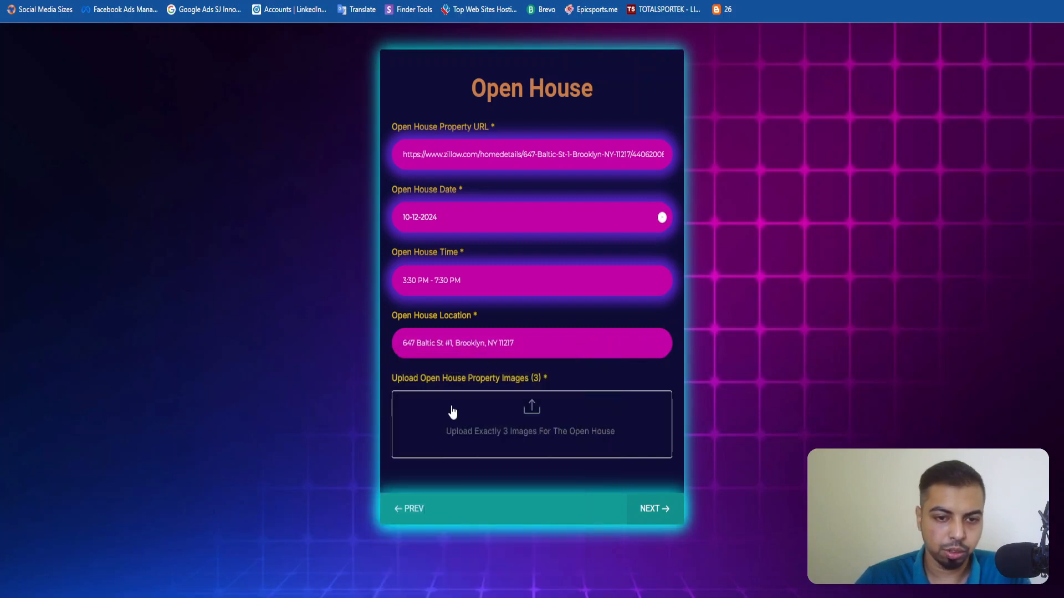
Upload Property Image 1.png, Property Image 2.png and Property Image 3.png as the open house images and submit the form.
click(454, 421)
ctrl+click(277, 61)
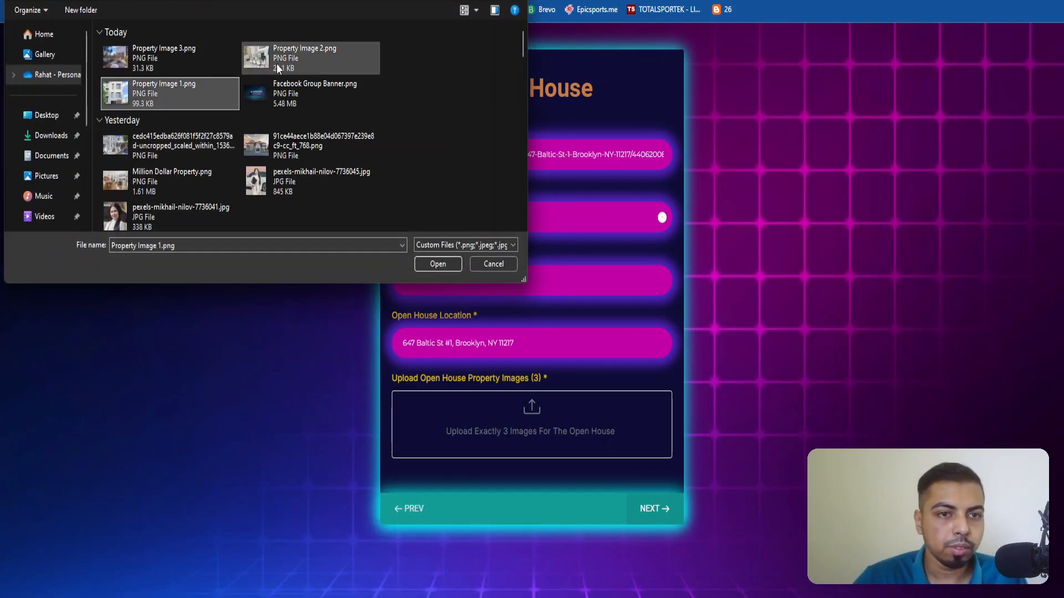
ctrl+click(164, 55)
click(439, 264)
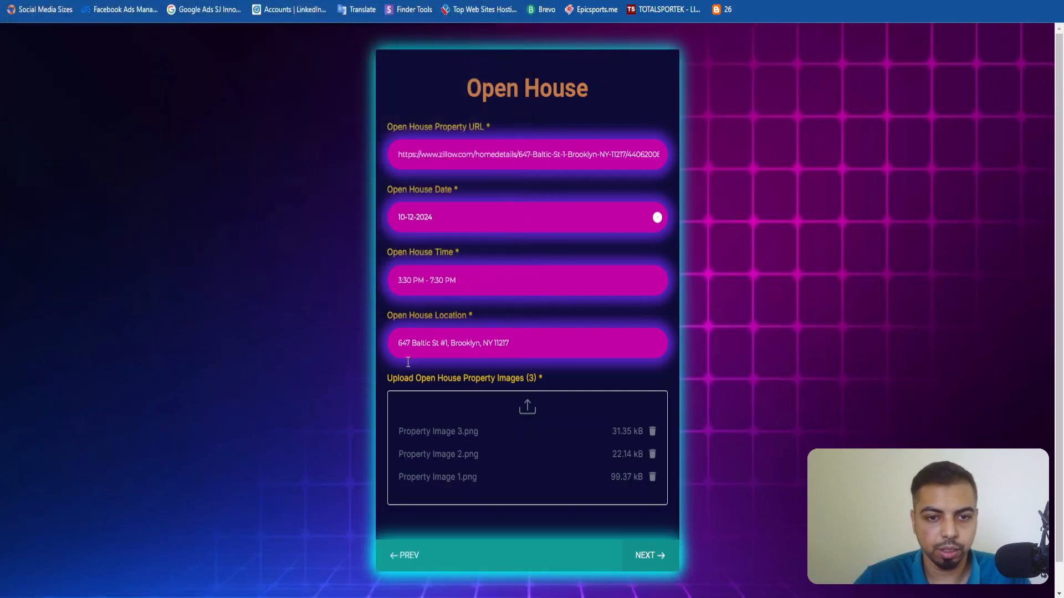
click(651, 508)
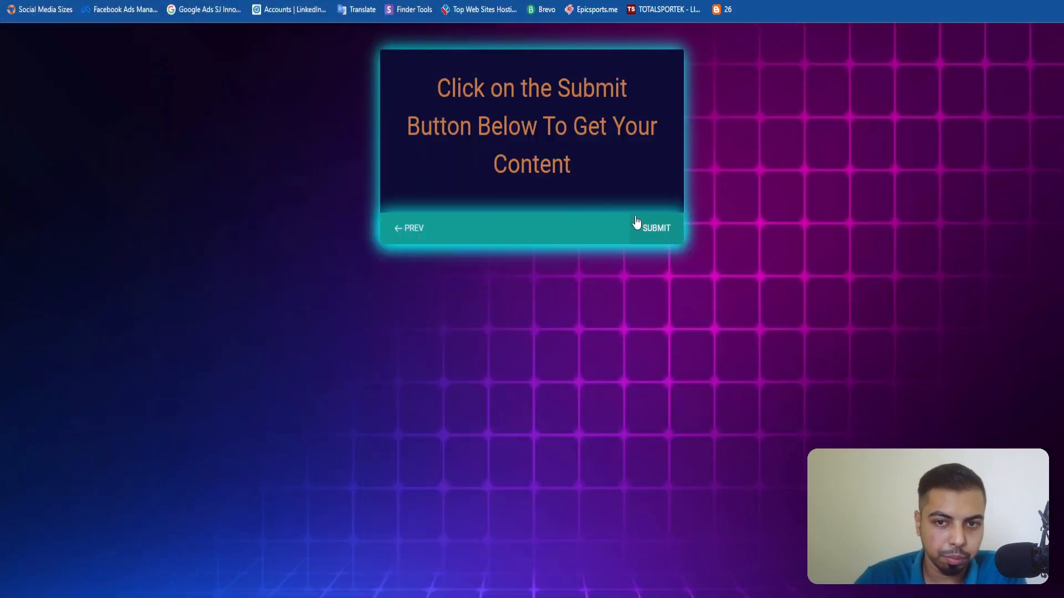
click(654, 228)
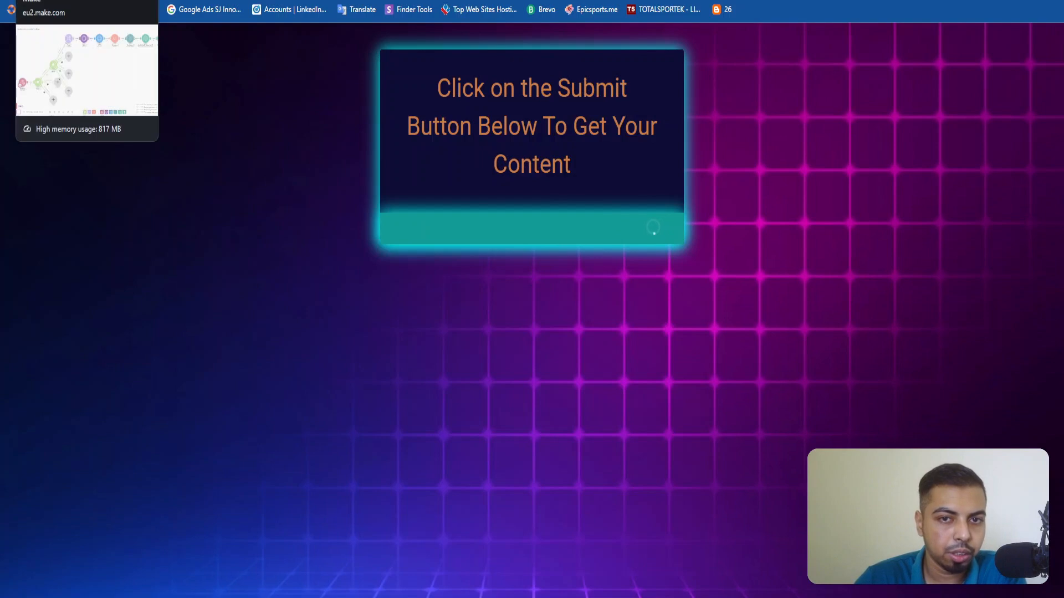
Switch back to the Make scenario and examine the Webhooks module's output bundle for the submitted form data.
click(55, 0)
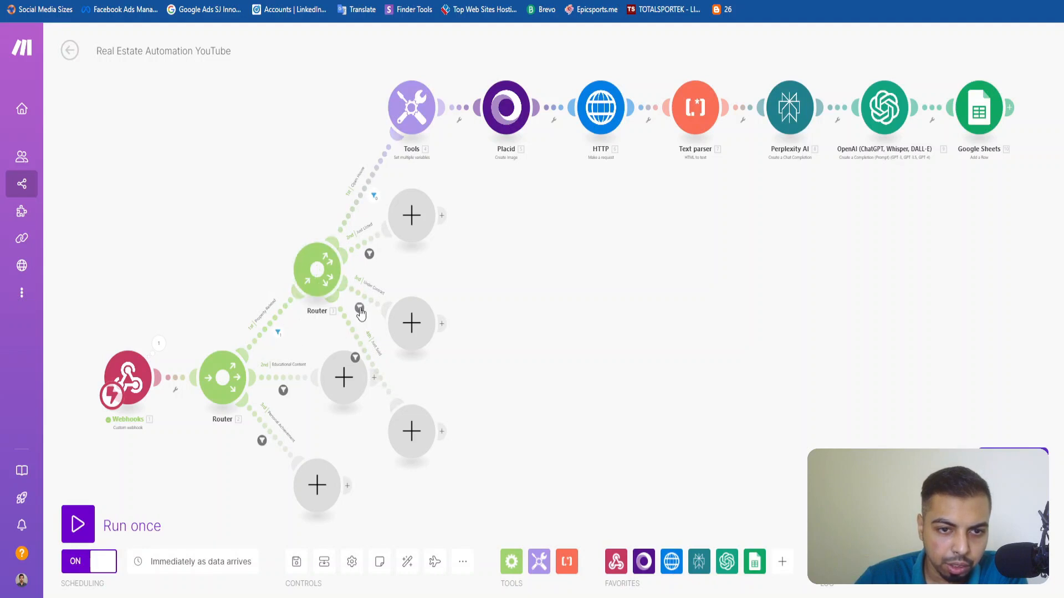
click(158, 343)
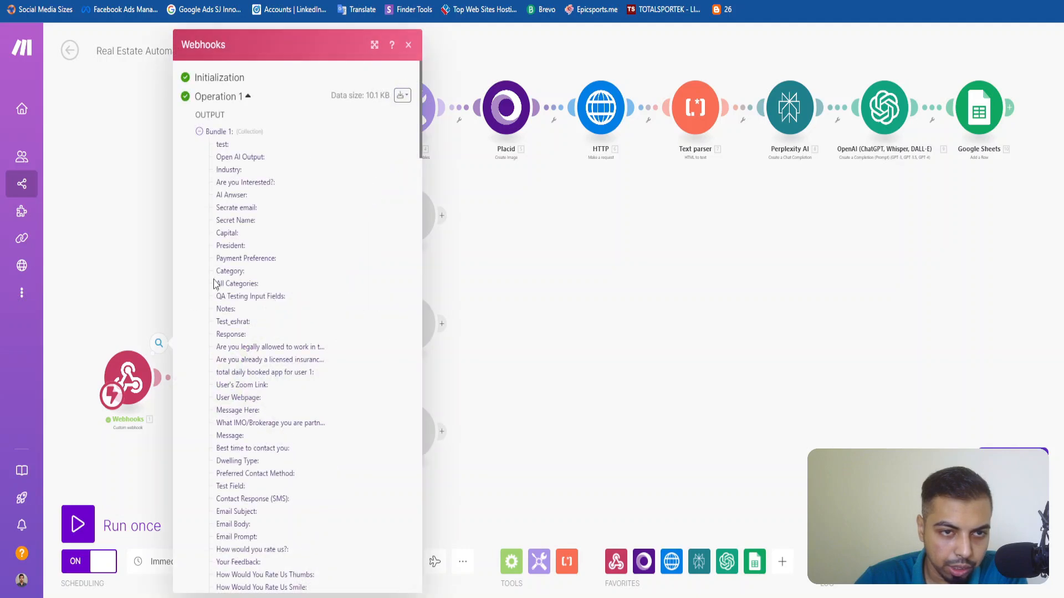
scroll(253, 384, down, 20)
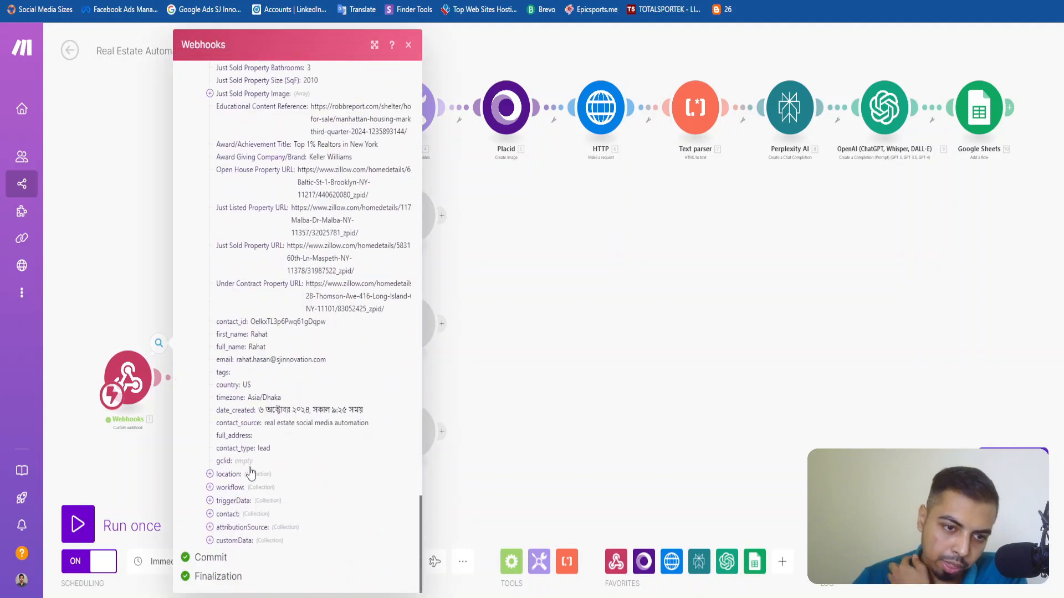
click(409, 47)
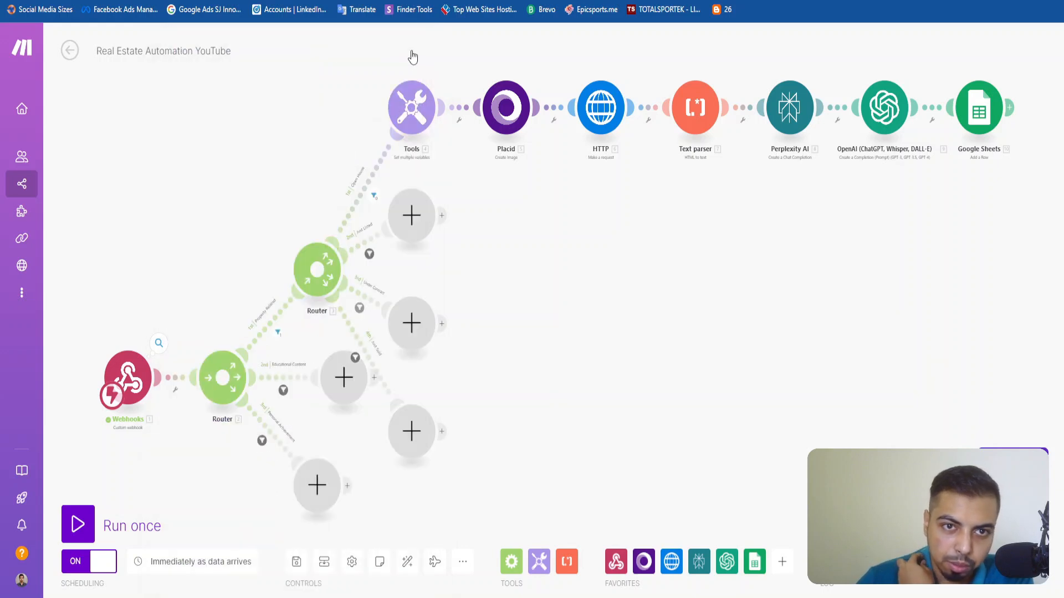
Delete the extra fifth empty module branching from the Property Related router.
scroll(247, 246, up, 2)
drag(254, 237, 159, 291)
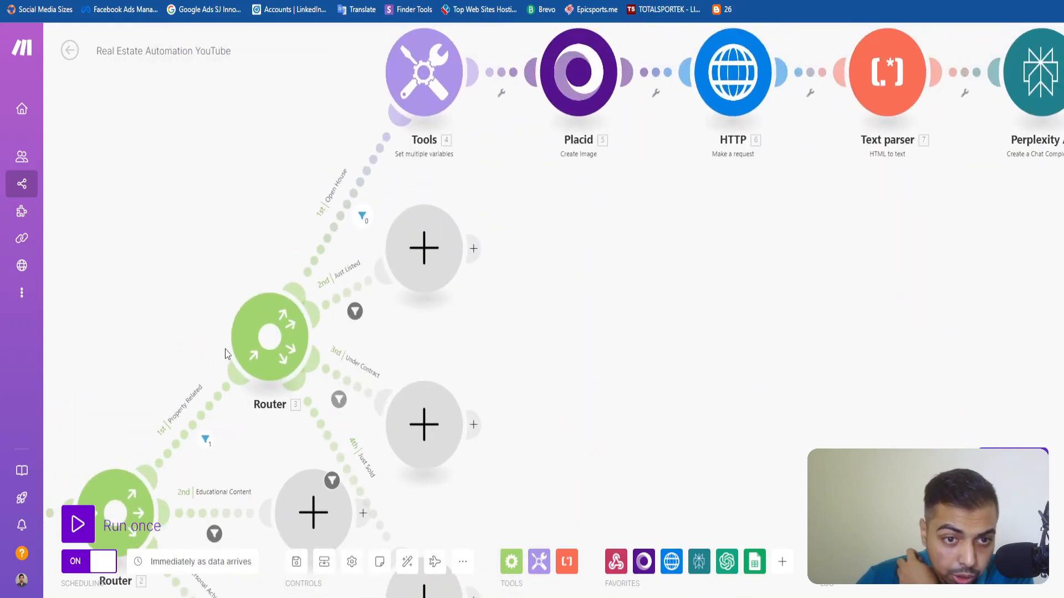
scroll(271, 298, down, 5)
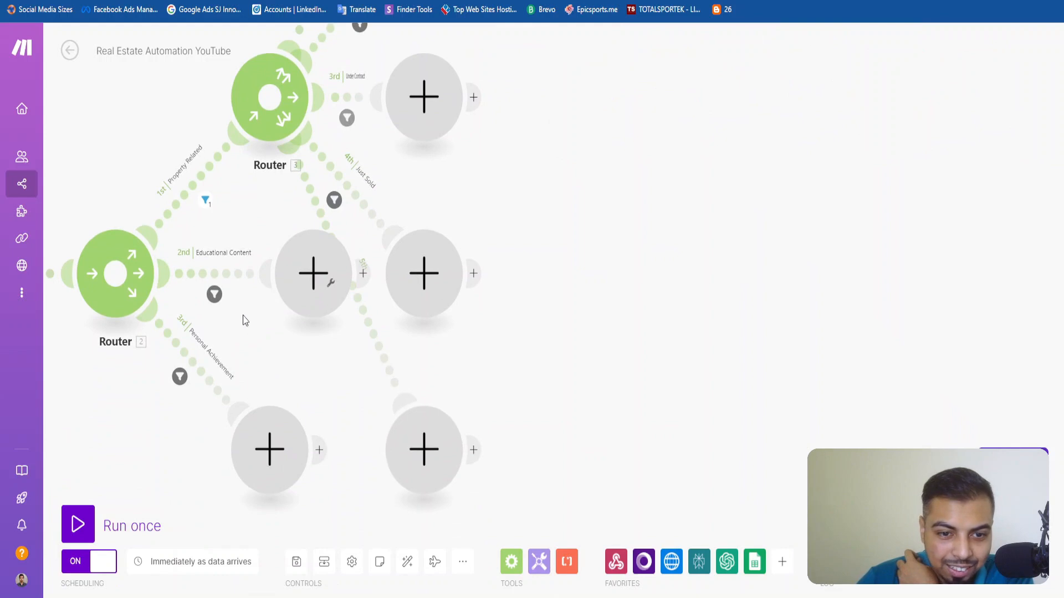
right_click(430, 460)
click(471, 487)
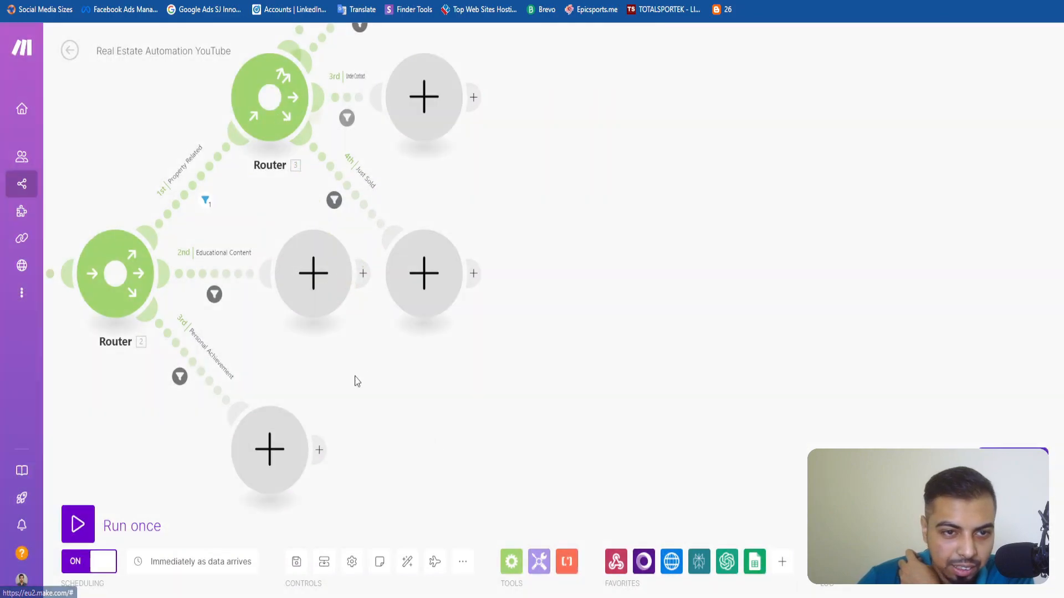
Check the condition settings of the Open House and Property Related filters, closing them without changes.
drag(368, 426, 456, 560)
click(540, 165)
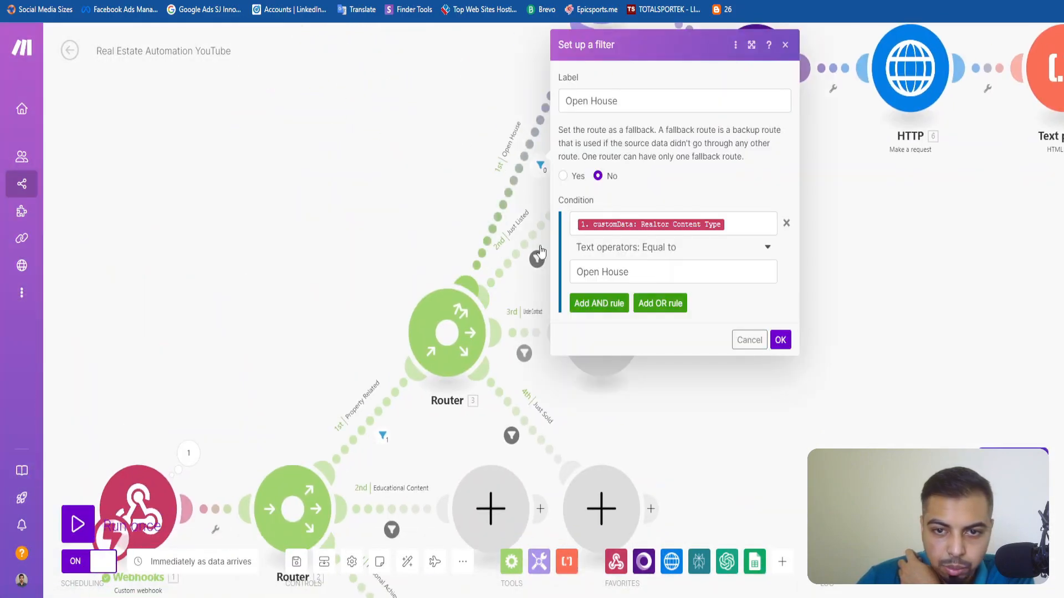
drag(712, 271, 535, 257)
click(247, 232)
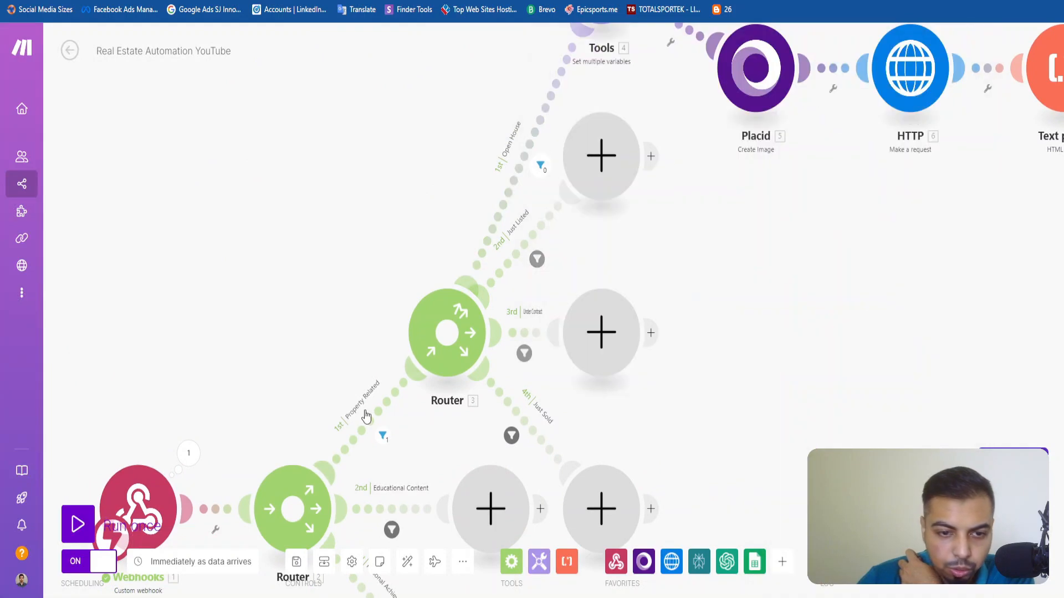
click(366, 414)
click(280, 347)
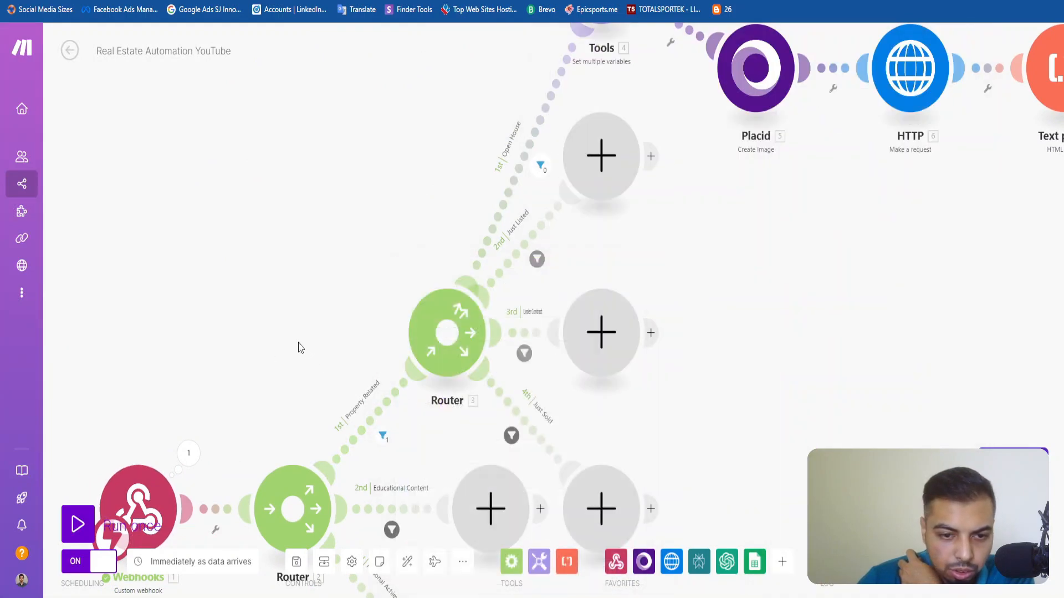
Inspect how the run's bundle was evaluated by the Property Related filter and the Open House filter.
scroll(299, 346, down, 1)
click(371, 426)
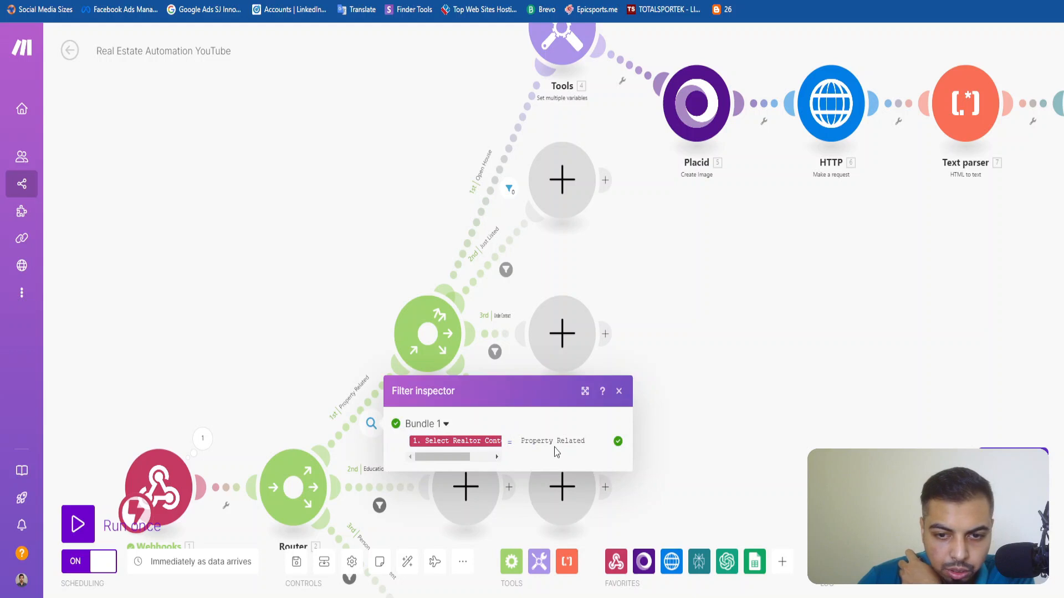
click(619, 393)
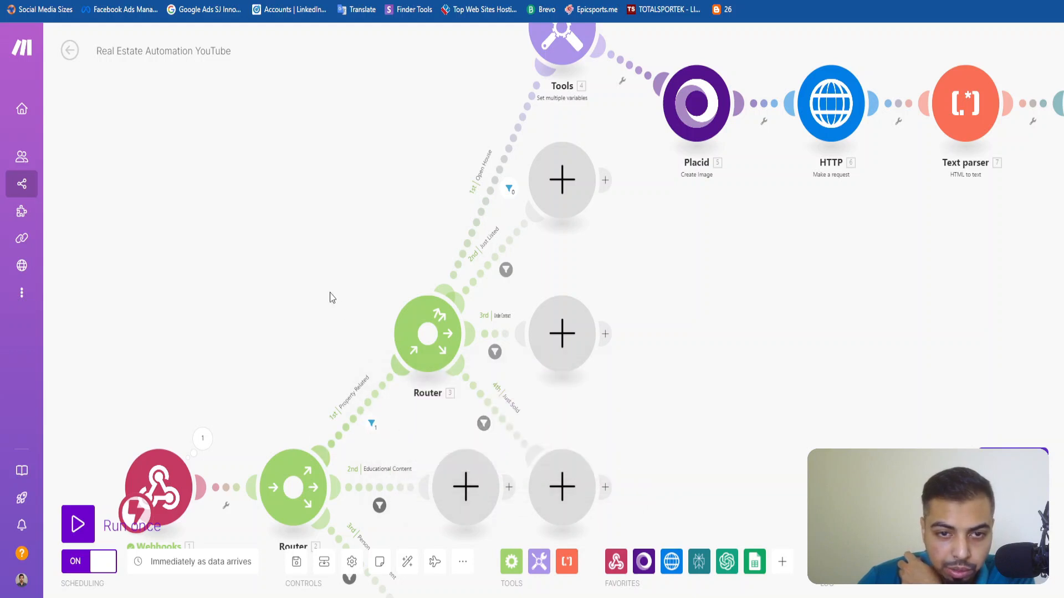
scroll(330, 293, up, 1)
drag(584, 408, 484, 423)
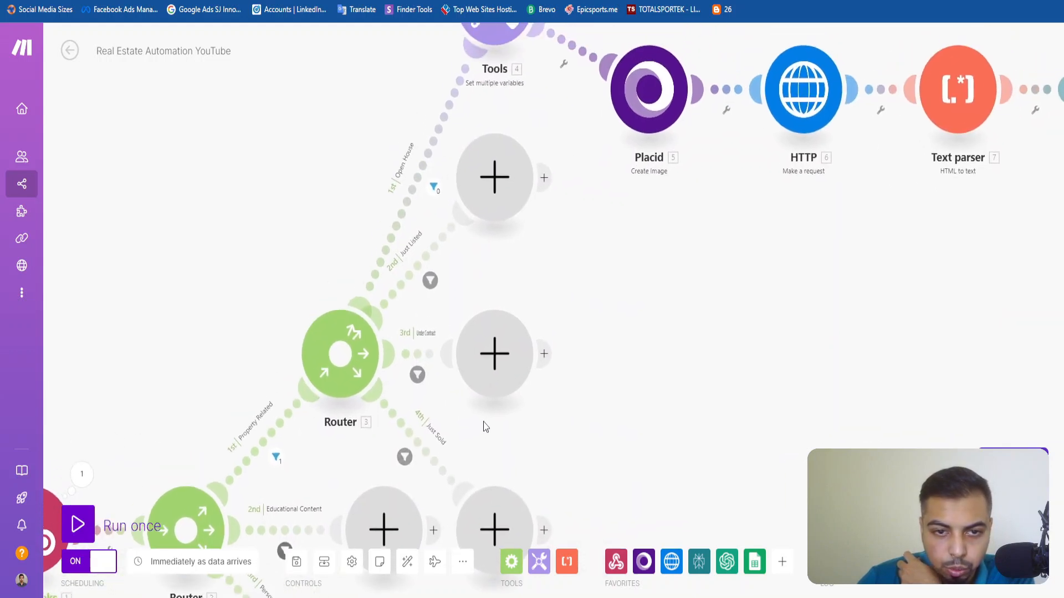
click(434, 187)
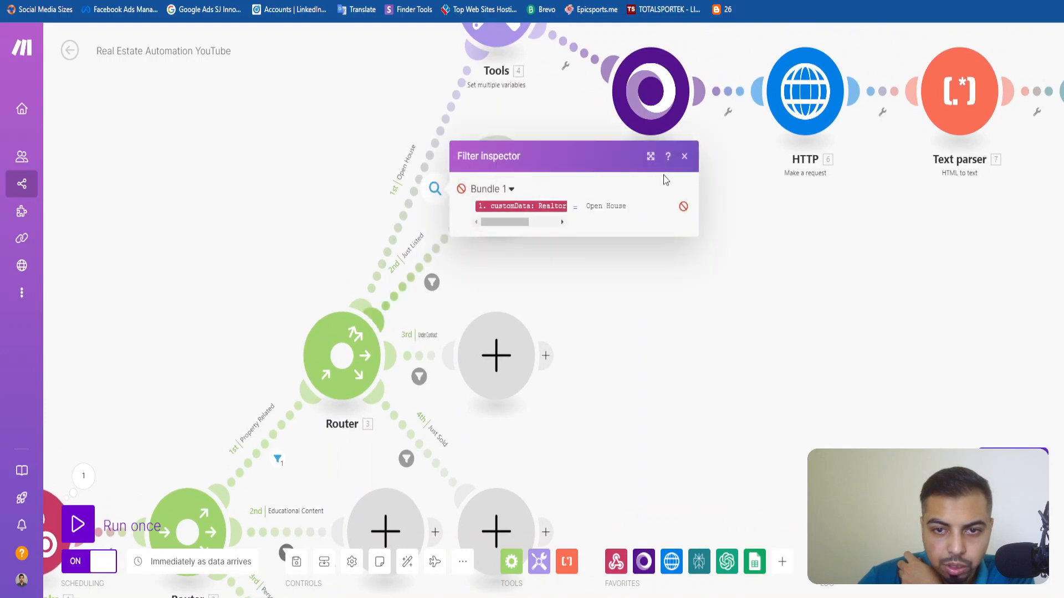
click(684, 156)
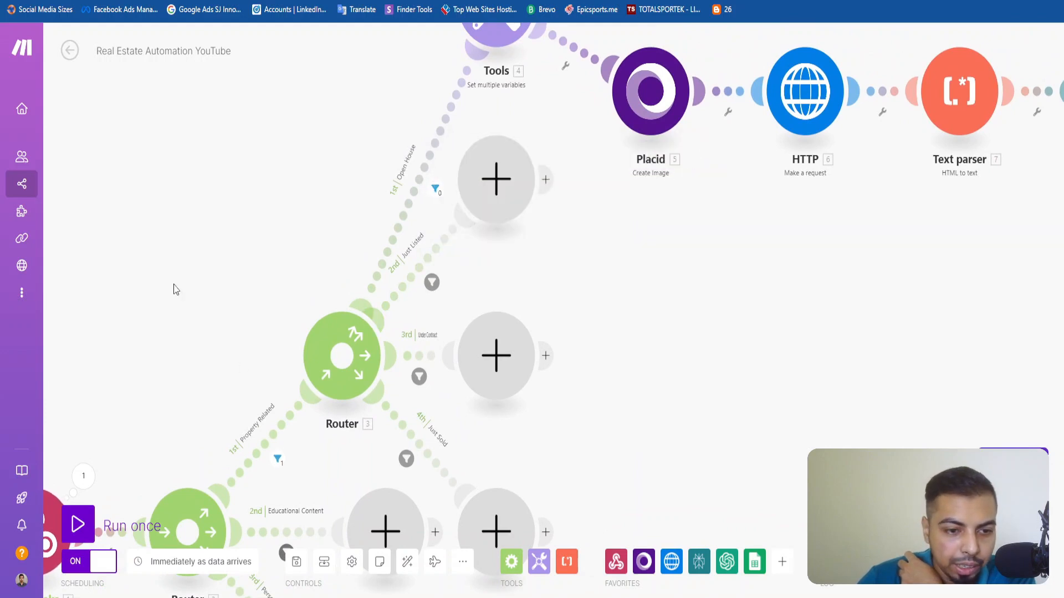
Recheck the Webhooks output bundle and the Open House Image variables in the Tools module, leaving both as they are.
scroll(174, 290, down, 2)
drag(171, 290, 312, 194)
click(244, 333)
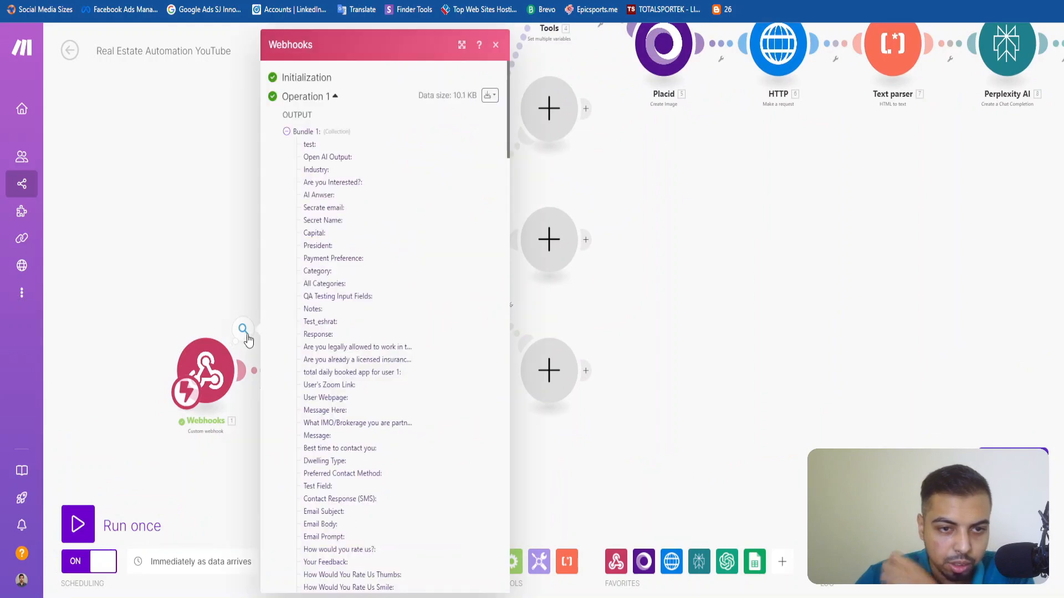
scroll(368, 195, down, 5)
scroll(388, 166, up, 5)
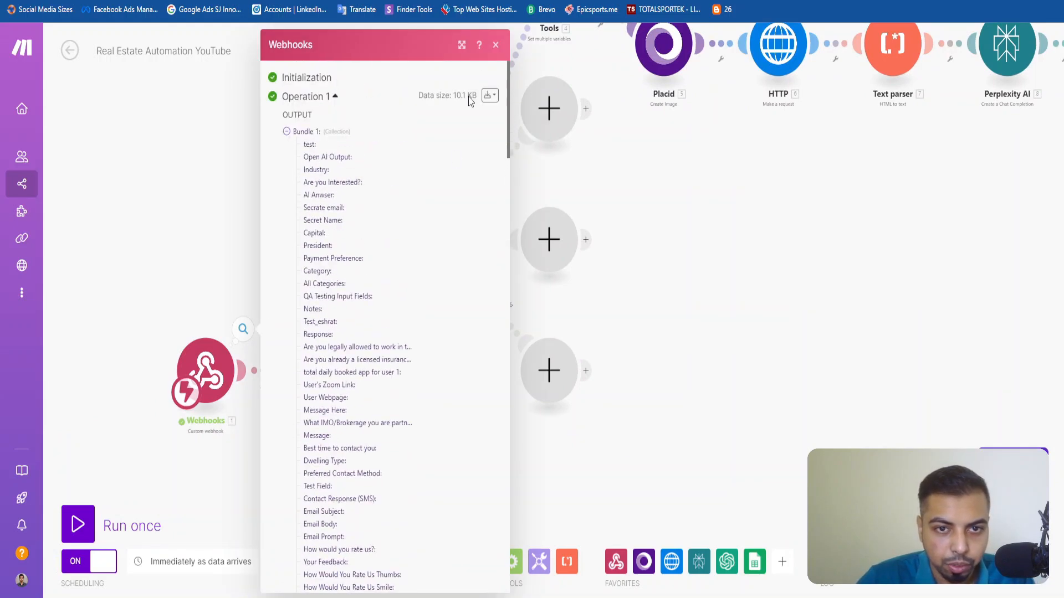
click(493, 49)
drag(225, 122, 87, 305)
click(409, 167)
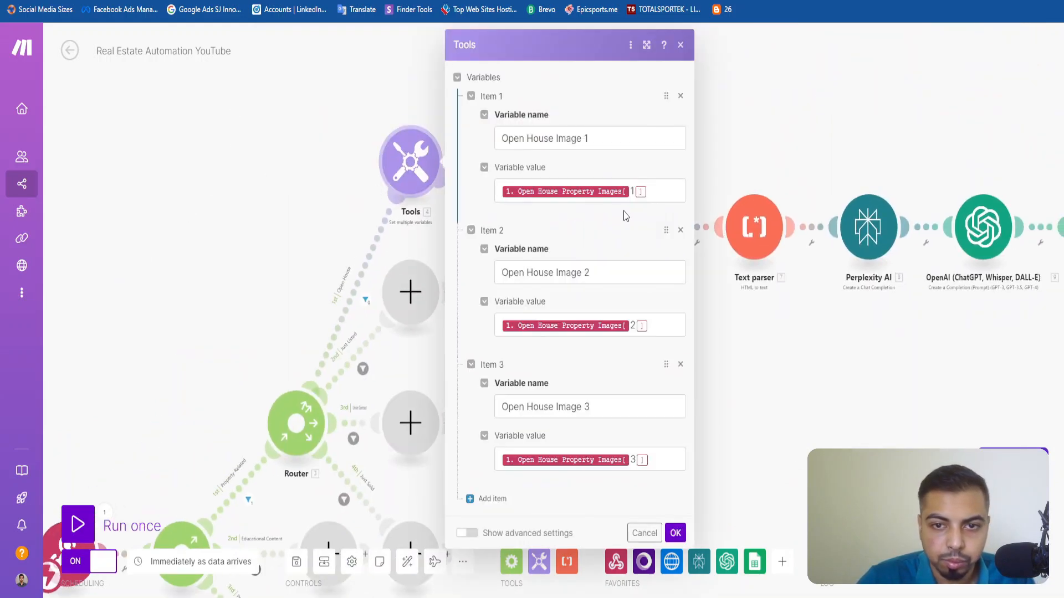
click(239, 175)
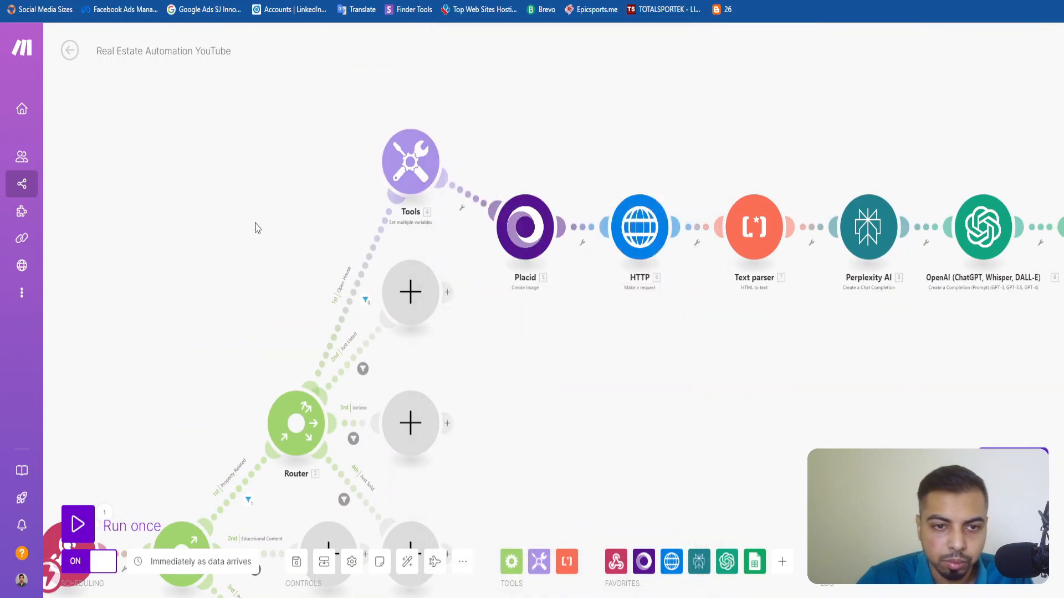
Replace the Open House filter's condition field with customData: Realtor Property Content Type, found by searching "Rea", and apply the filter.
scroll(250, 241, down, 3)
scroll(266, 311, up, 4)
drag(268, 333, 256, 276)
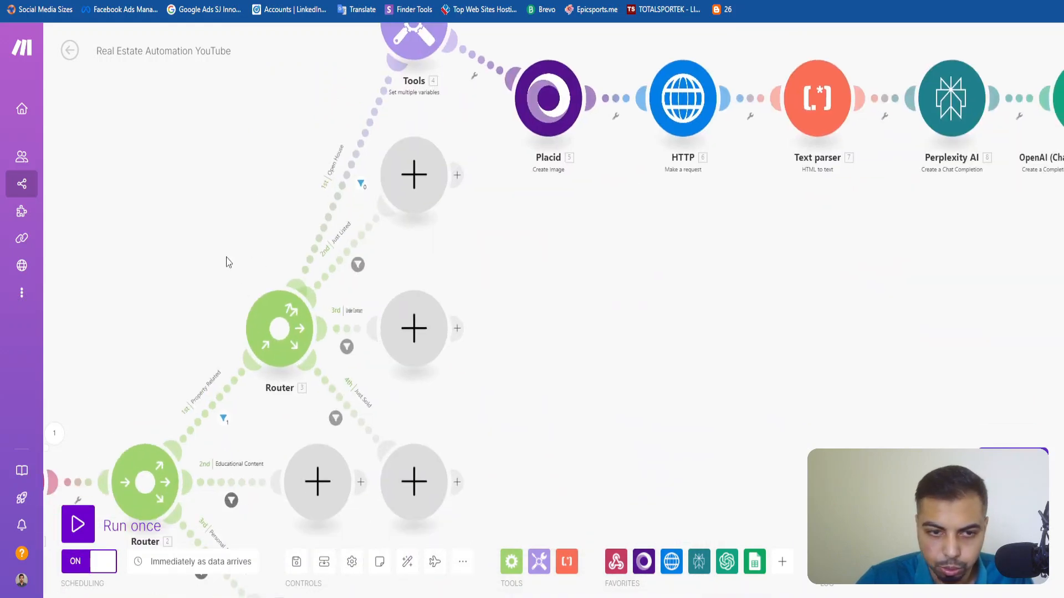
click(339, 189)
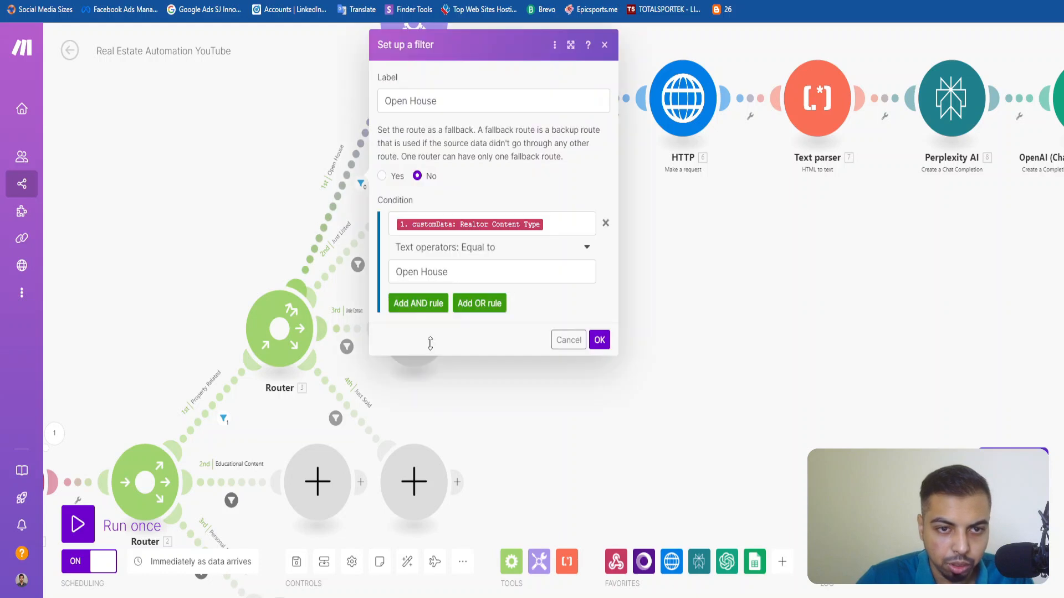
click(561, 227)
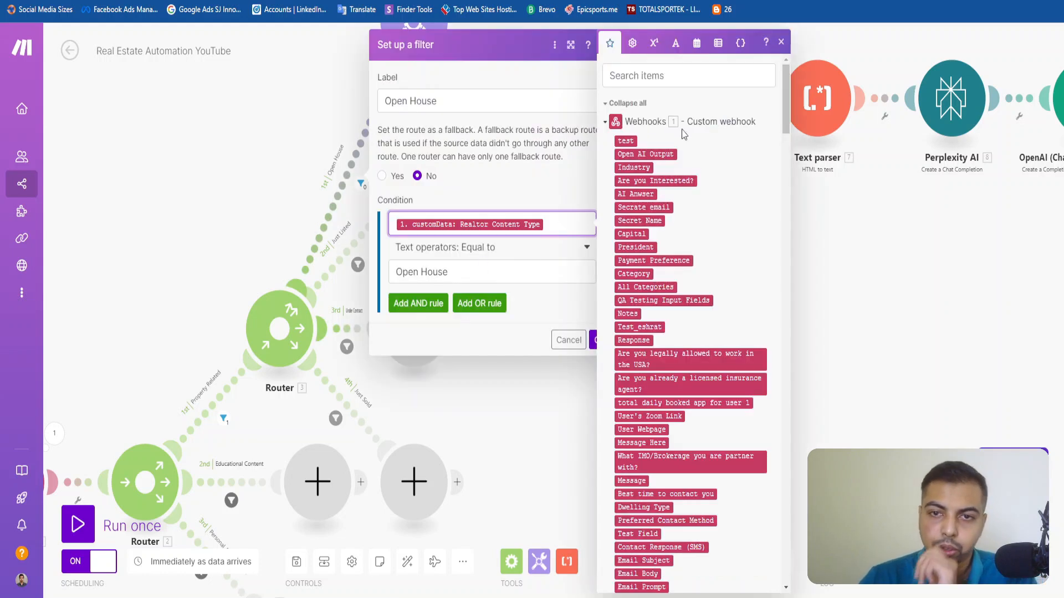
click(692, 75)
text(Rea)
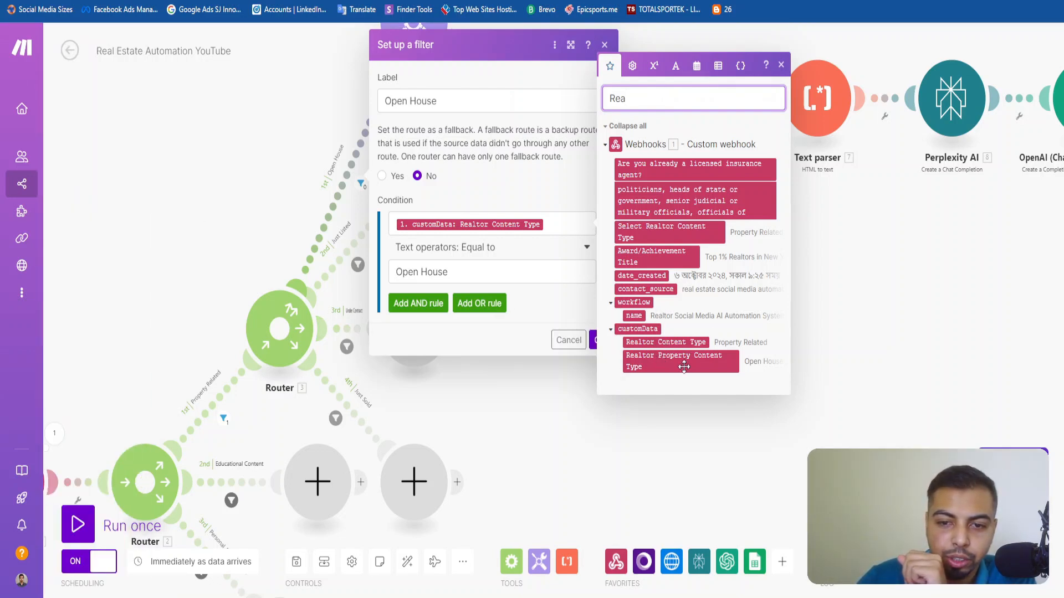
click(569, 229)
key(BackSpace)
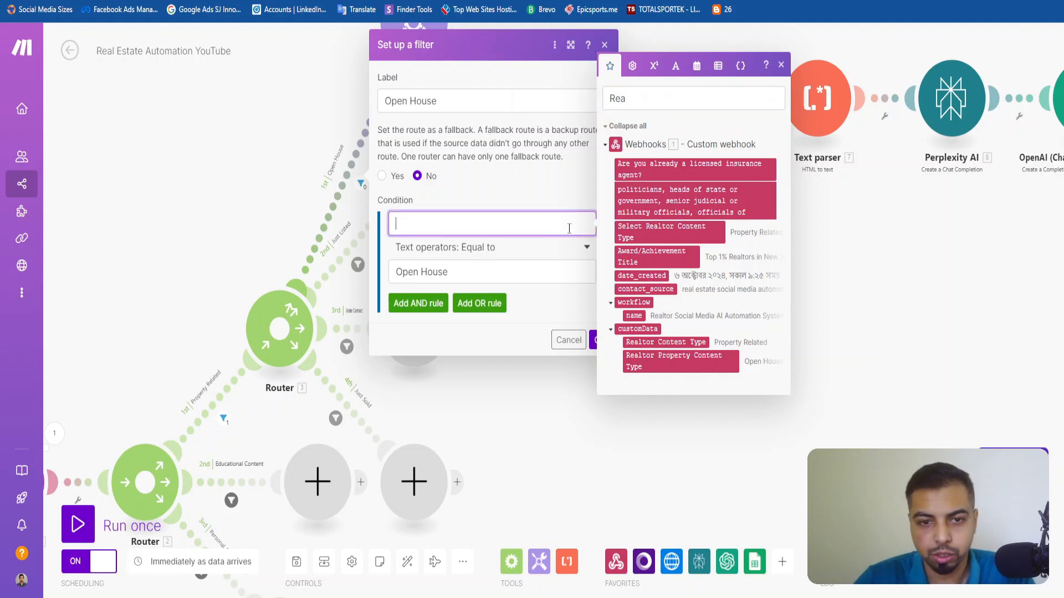
click(696, 360)
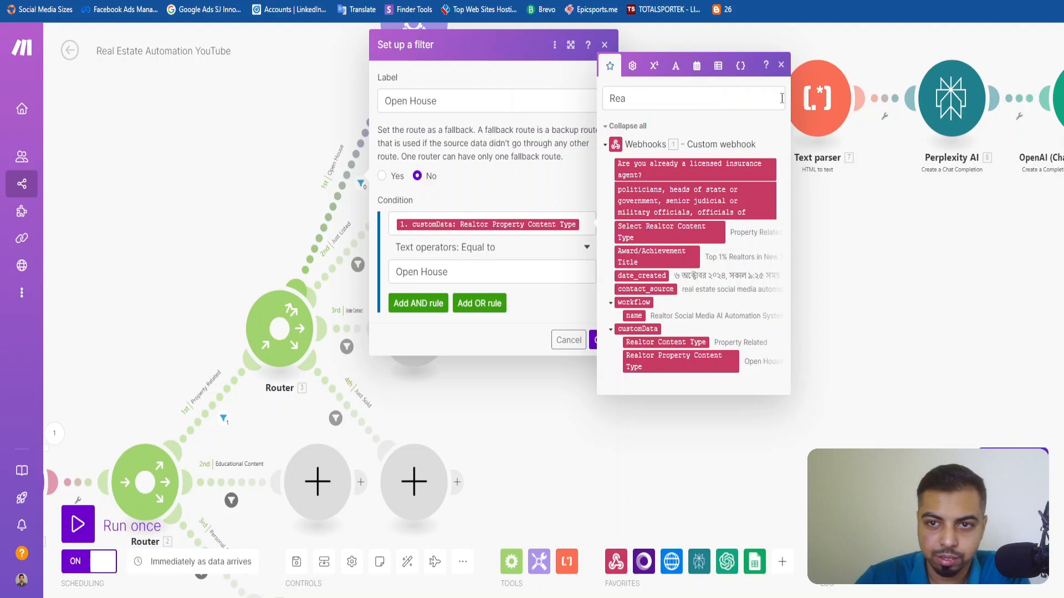
click(781, 65)
click(601, 339)
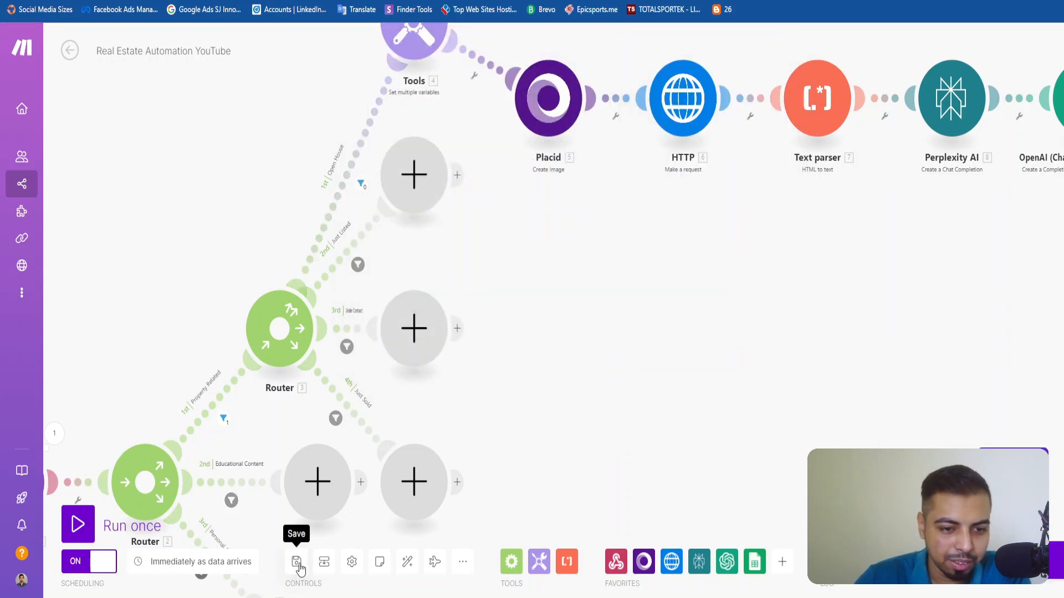
scroll(488, 371, down, 1)
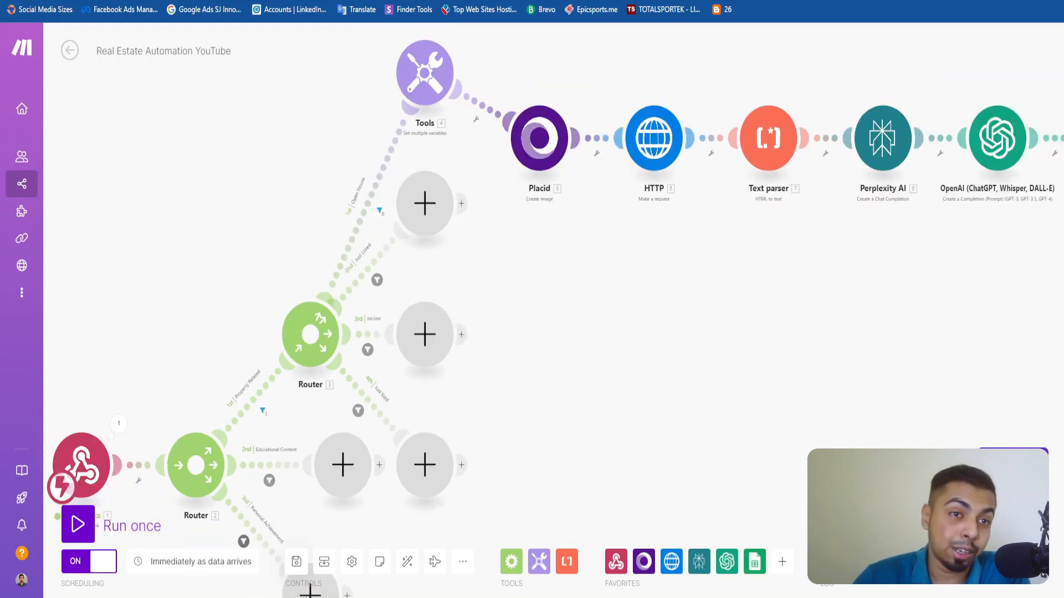
Switch to the Social Media AI Content Generation form and choose Property Related content of the Open House type.
click(288, 0)
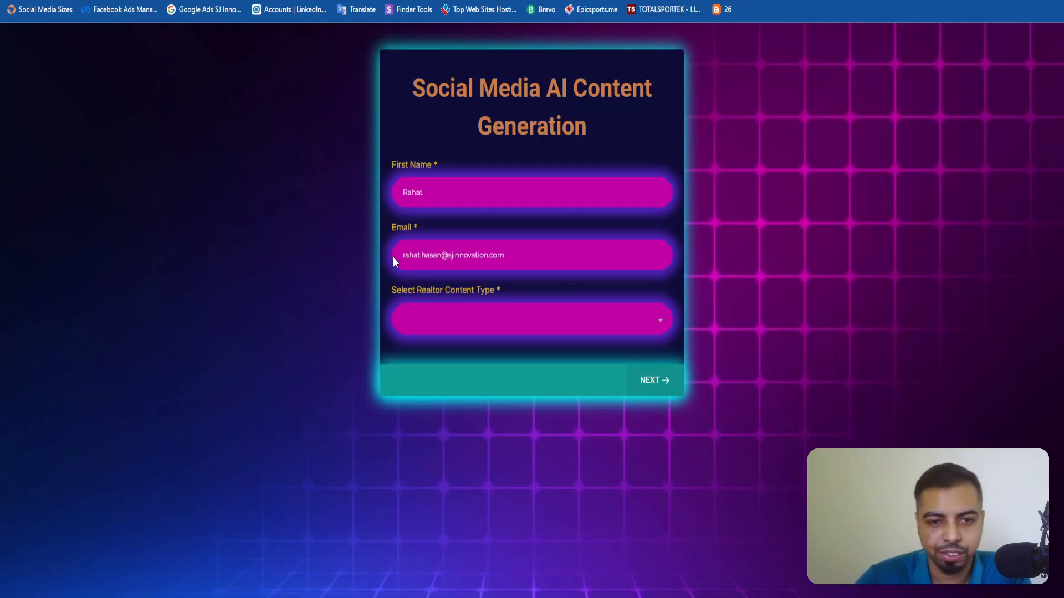
click(510, 327)
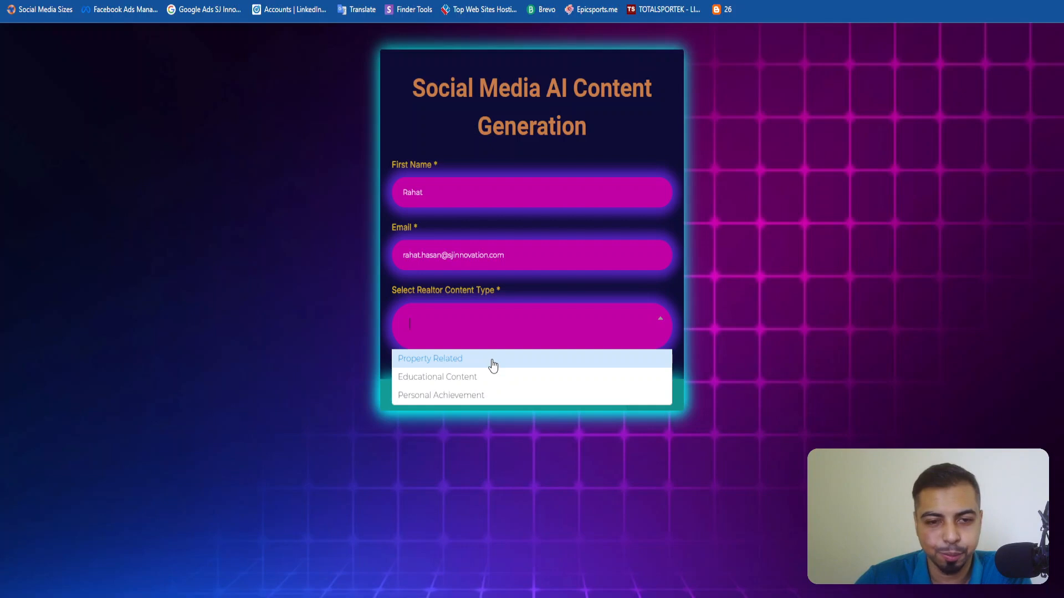
click(493, 360)
click(458, 148)
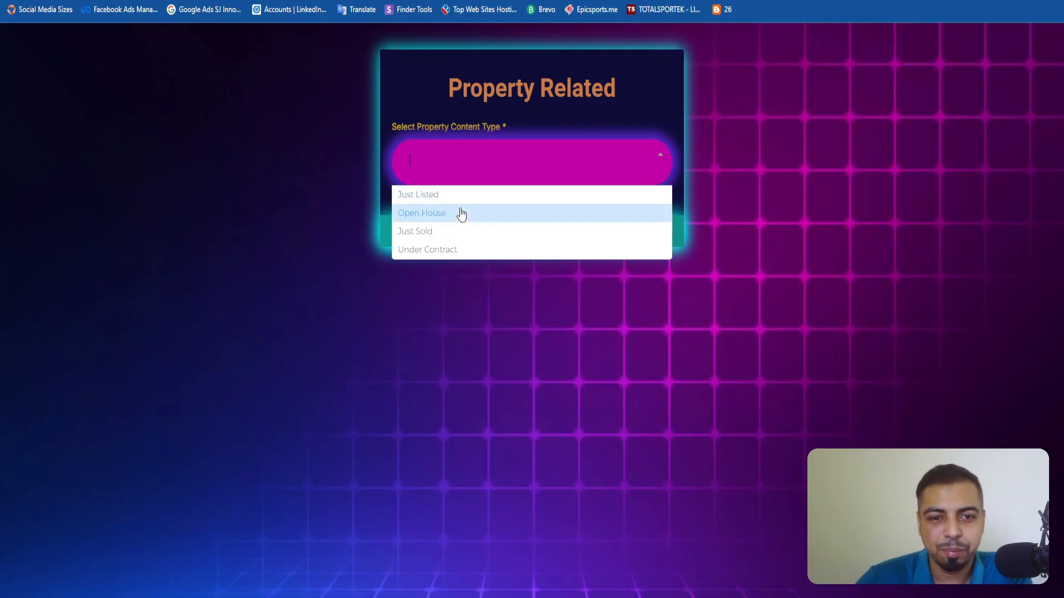
click(461, 216)
Enter the copied Zillow listing link as the Open House Property URL and set the open house date to 10-18-2024.
click(477, 160)
key(super+v)
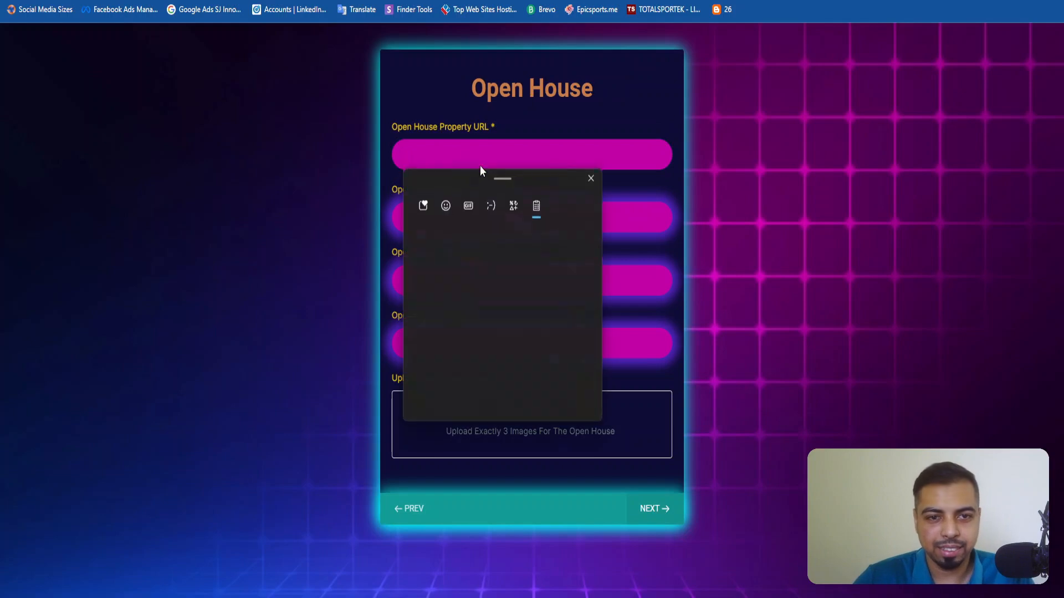
scroll(493, 310, down, 2)
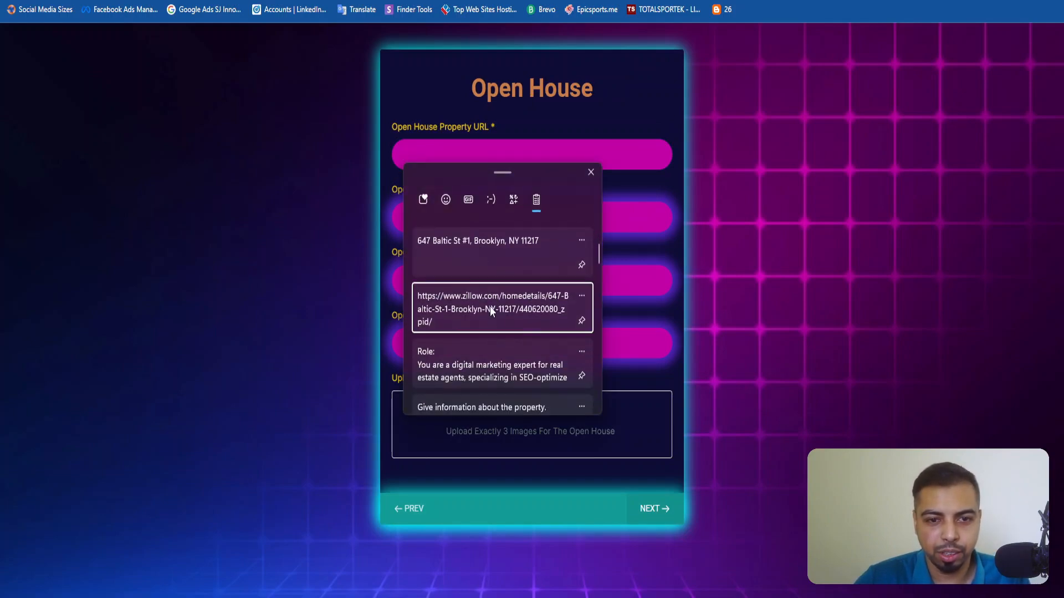
click(490, 306)
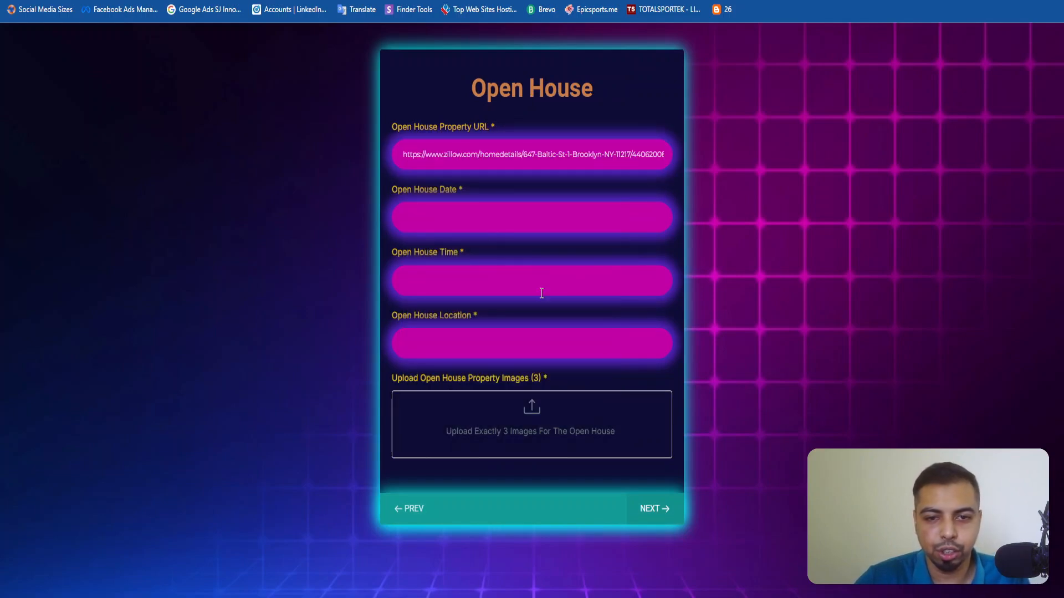
click(514, 222)
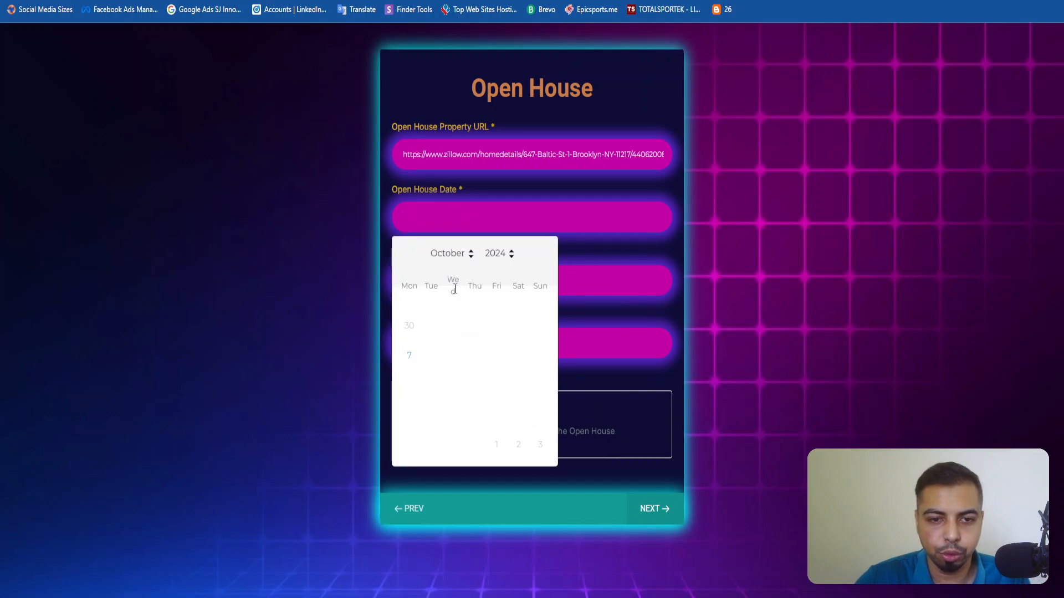
click(495, 382)
Set the open house time to 3:30 PM - 7:30 PM and enter the property's address as the location.
click(435, 282)
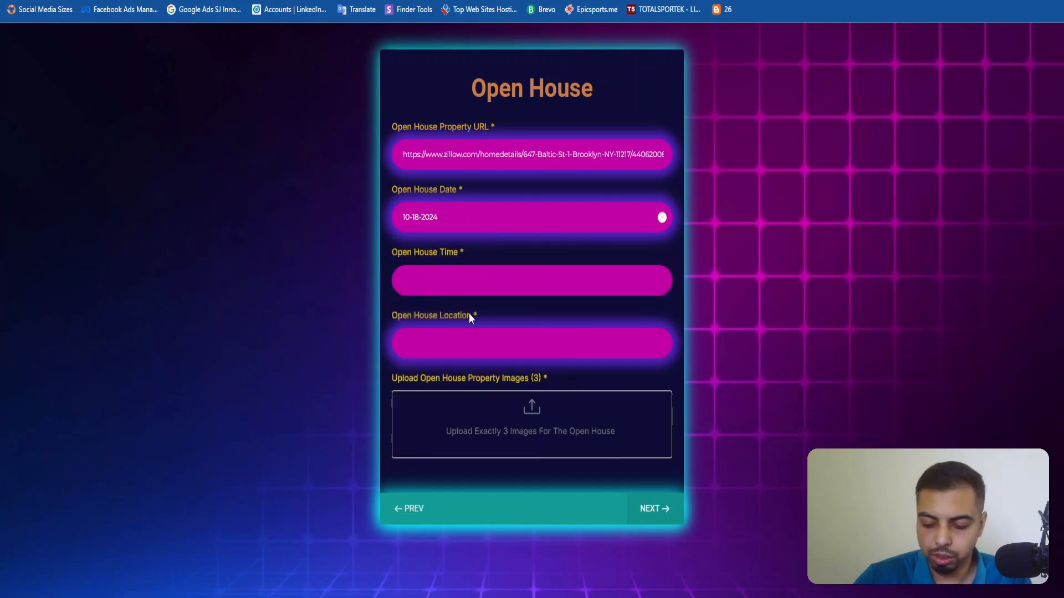
key(super+v)
key(Return)
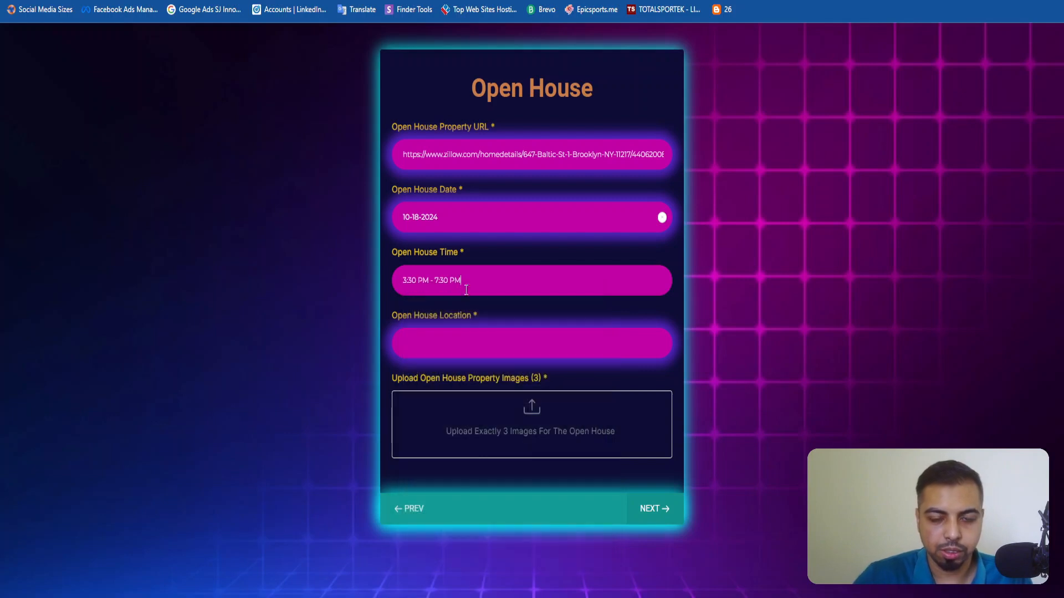
click(486, 335)
key(super+v)
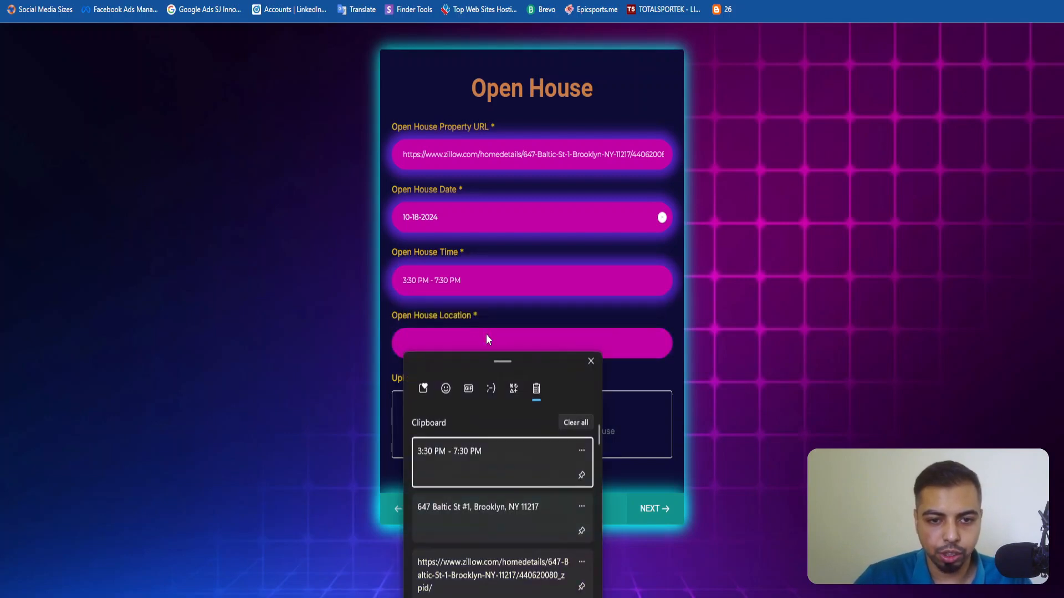
click(485, 520)
Upload Property Image 1.png, Property Image 2.png and Property Image 3.png as the open house images and submit the form.
click(442, 410)
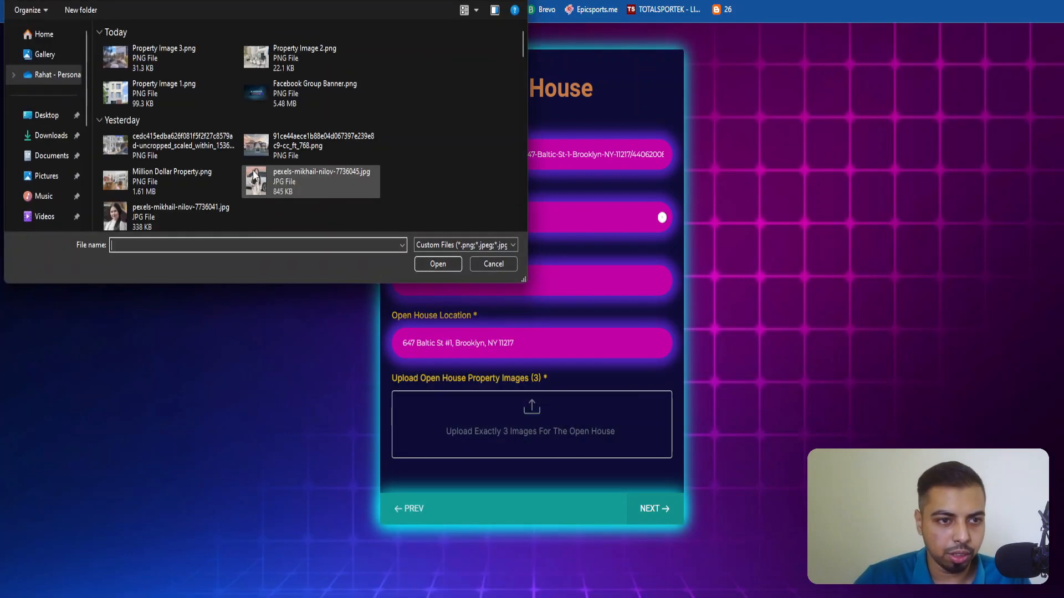
click(172, 98)
ctrl+click(217, 57)
ctrl+click(277, 58)
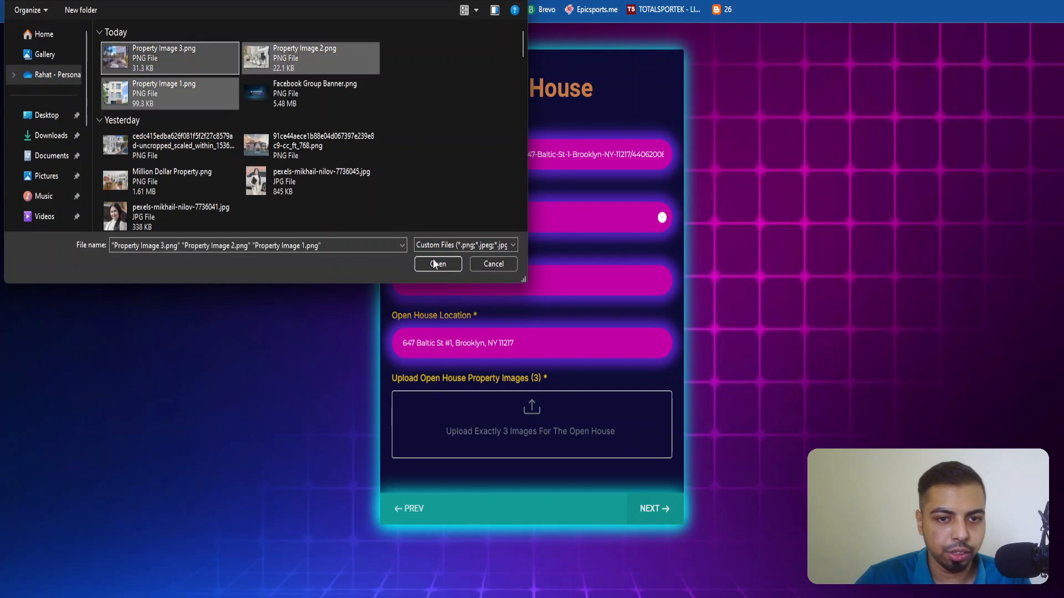
click(438, 264)
click(638, 558)
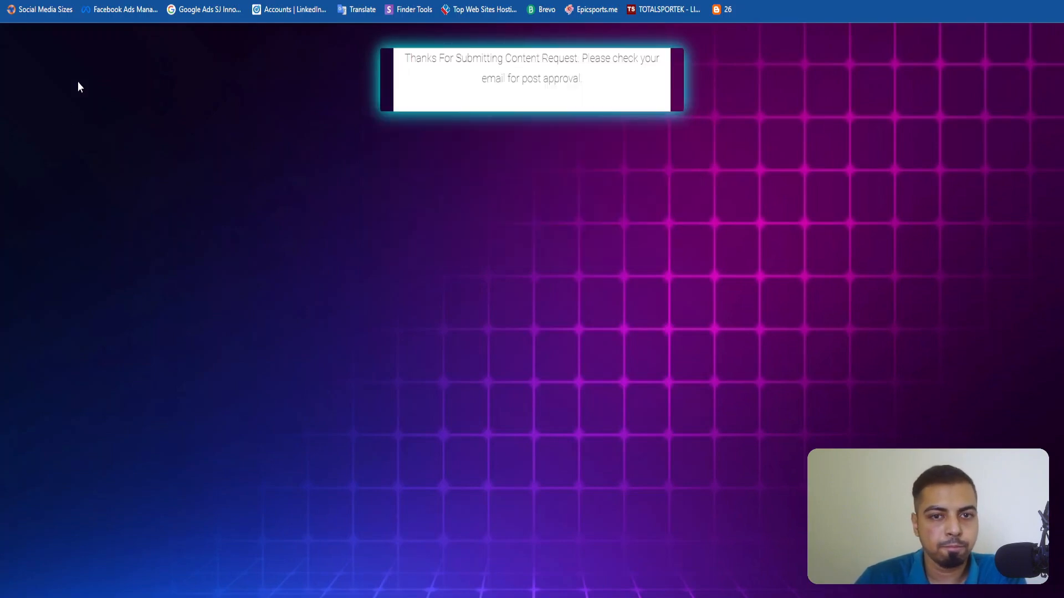
Switch back to the Make scenario, start a one-time run and stop it.
click(55, 1)
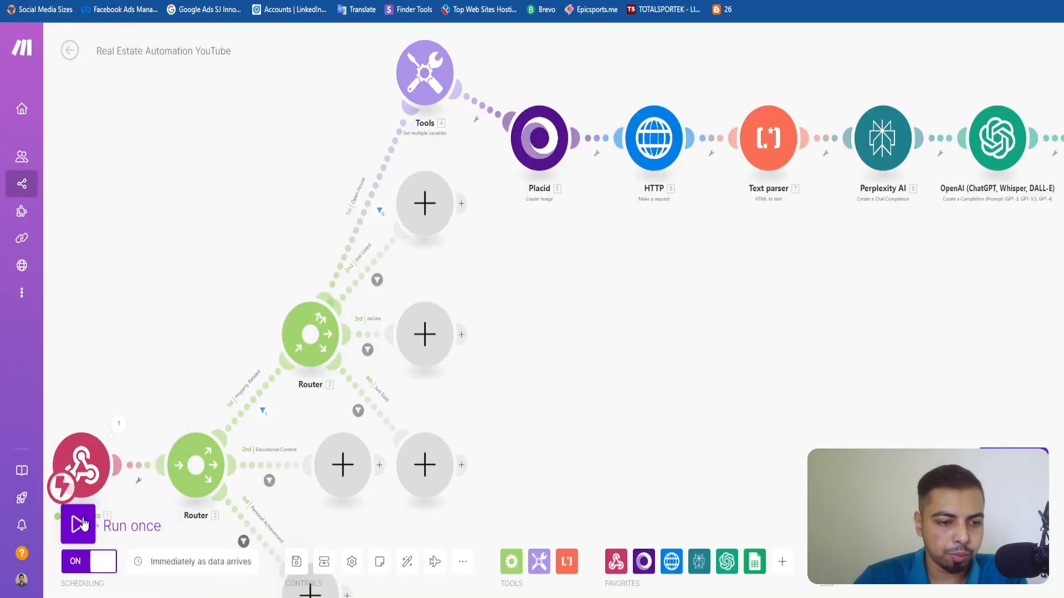
click(82, 527)
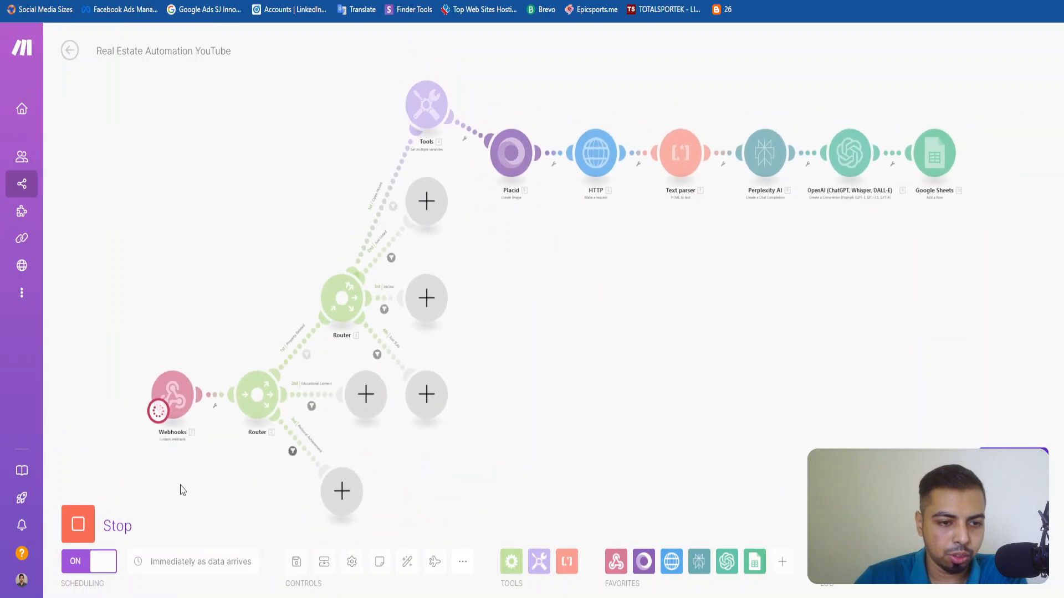
click(78, 527)
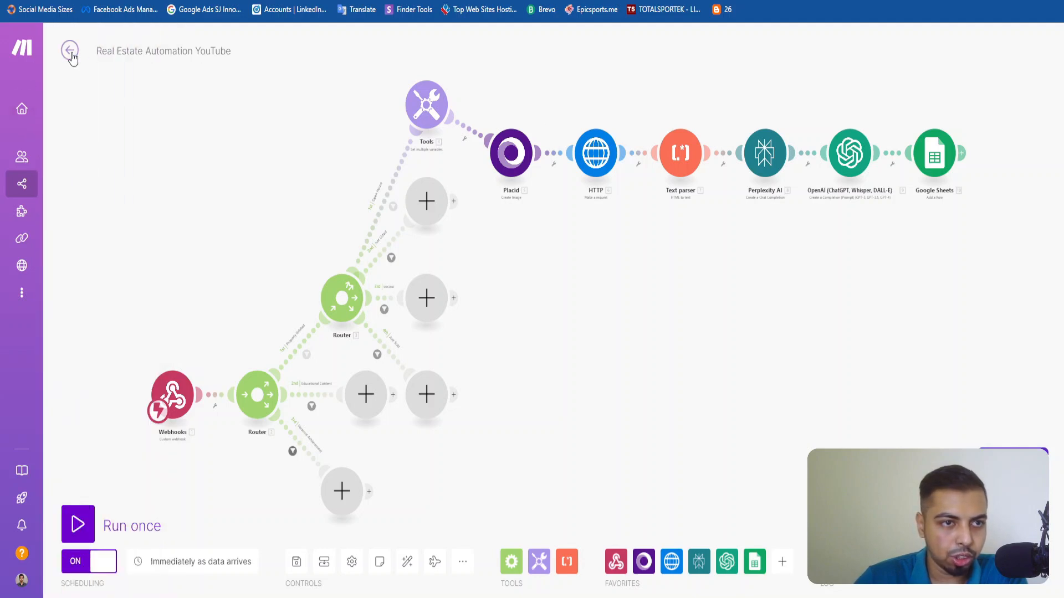
Open the newest execution's details from the scenario history and check the HTTP module's operation bubble.
click(69, 50)
click(138, 85)
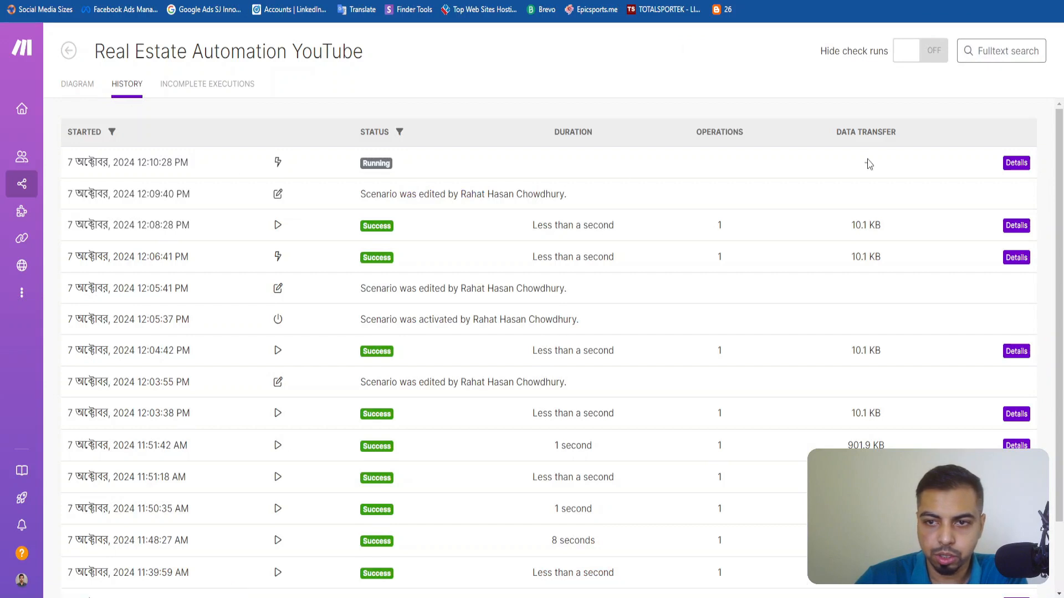
click(1016, 163)
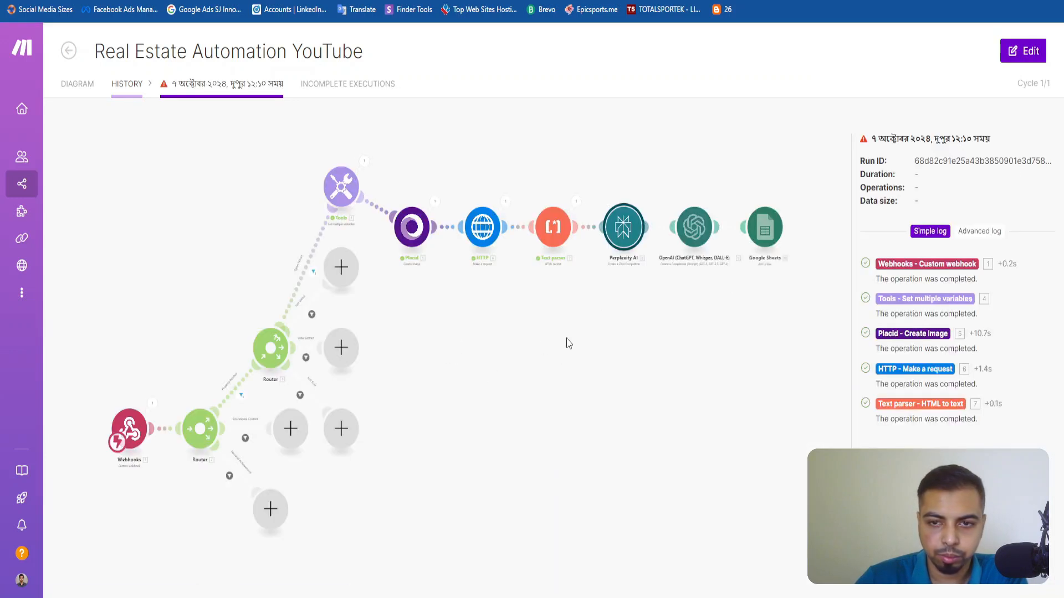
scroll(588, 320, up, 3)
drag(646, 293, 587, 377)
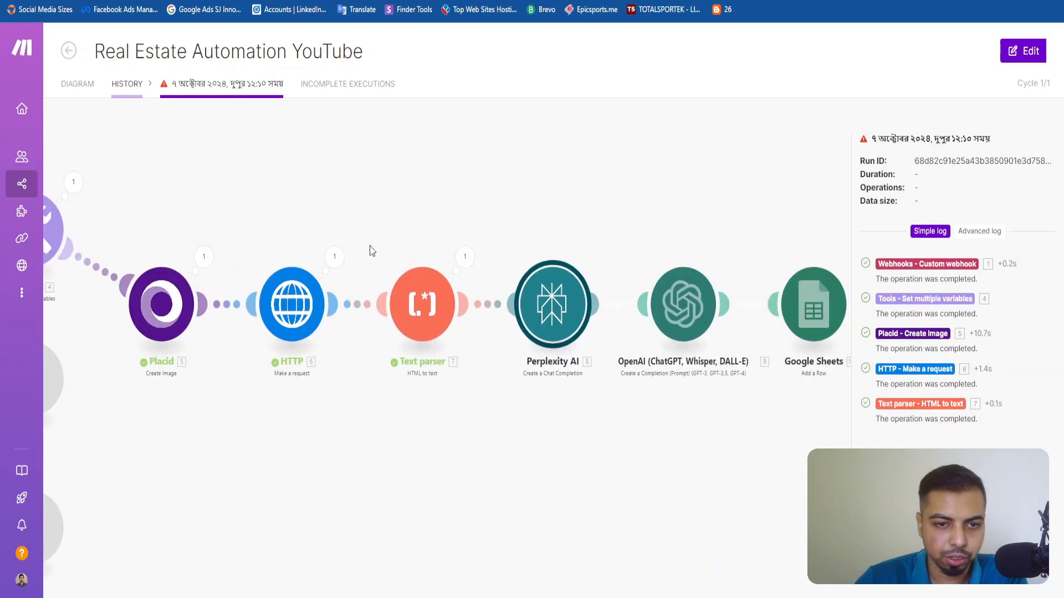
drag(370, 250, 411, 226)
click(410, 208)
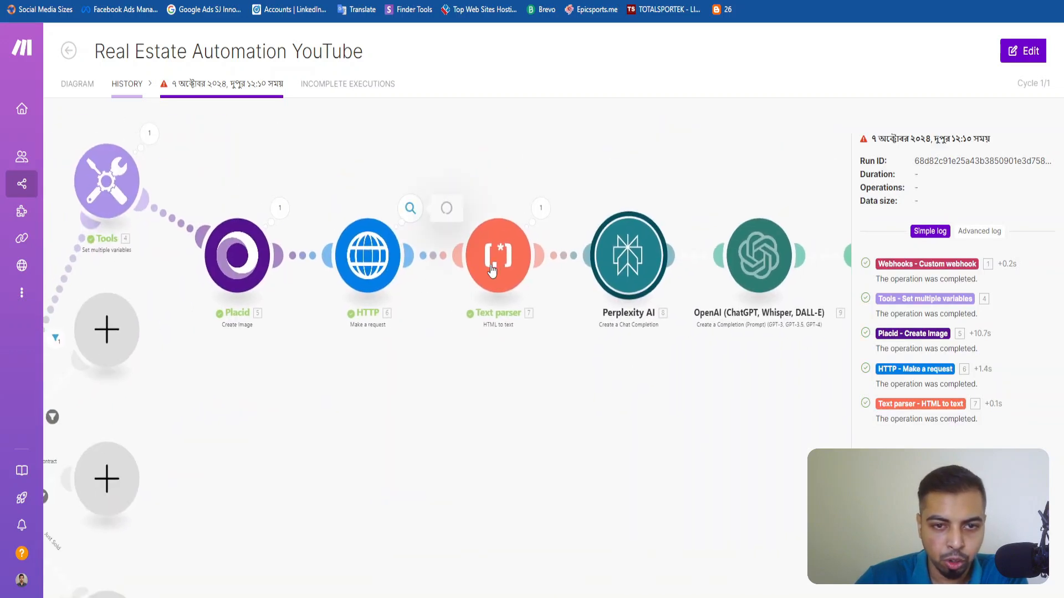
click(665, 45)
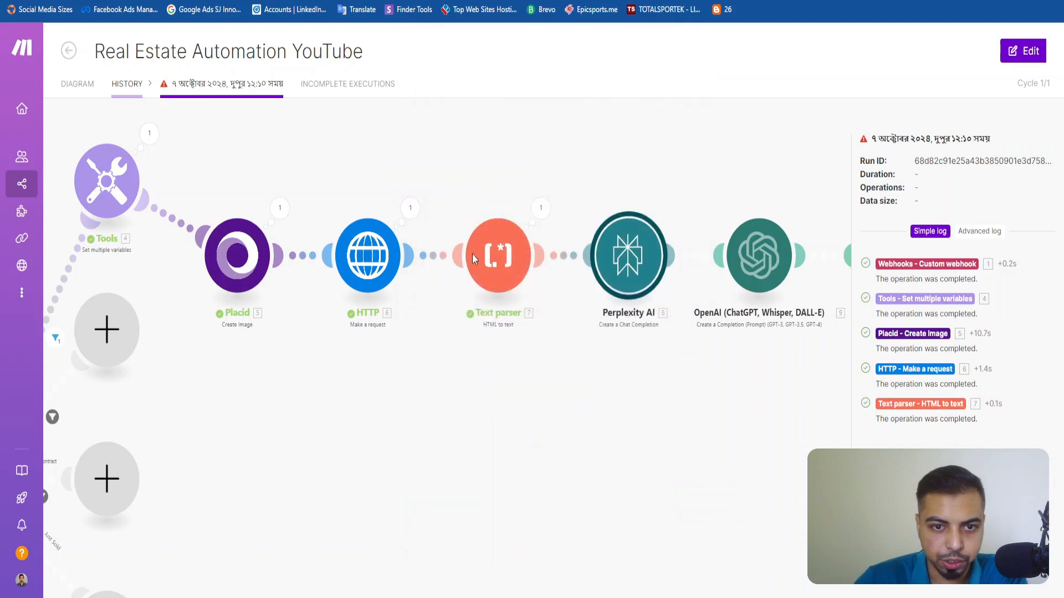
Expand the Text parser's output text in the run details, read through the extracted listing content and close it.
click(540, 209)
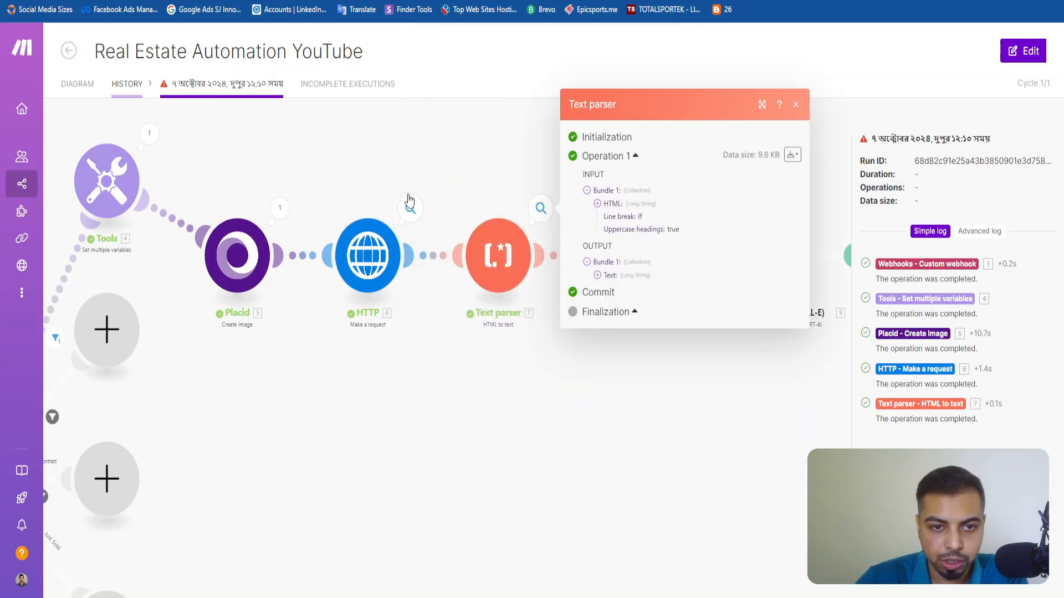
click(608, 275)
drag(603, 238, 742, 475)
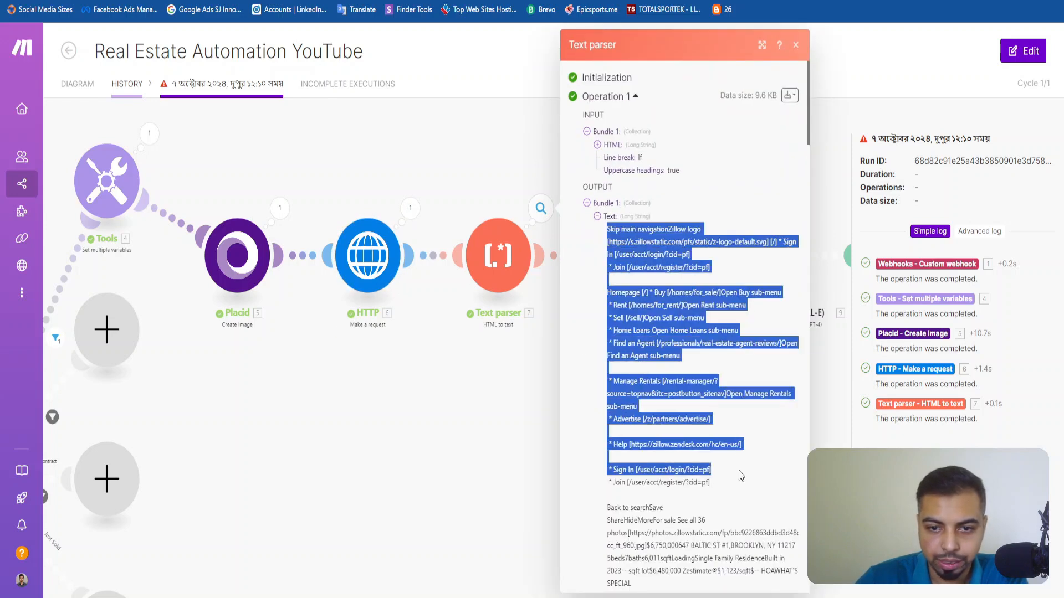
scroll(721, 471, down, 15)
scroll(650, 470, down, 8)
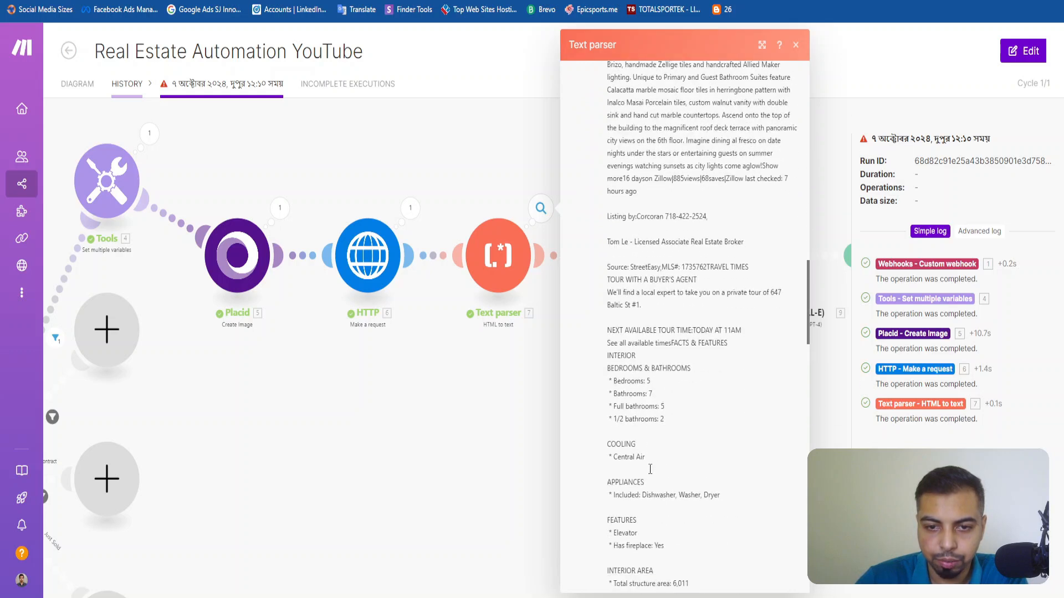
drag(665, 336, 609, 167)
click(622, 249)
scroll(715, 370, down, 15)
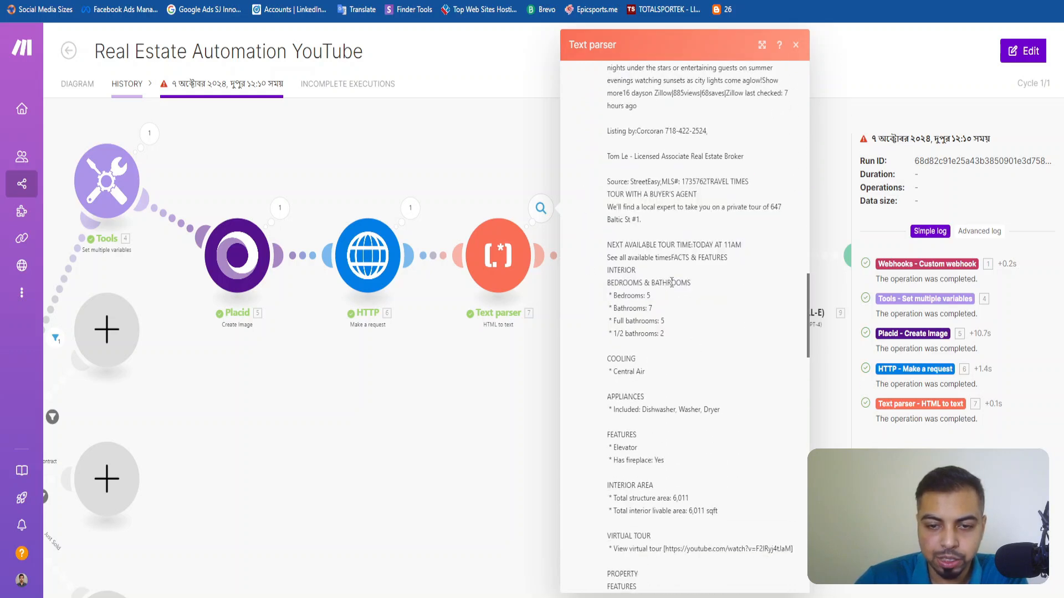
scroll(715, 370, down, 5)
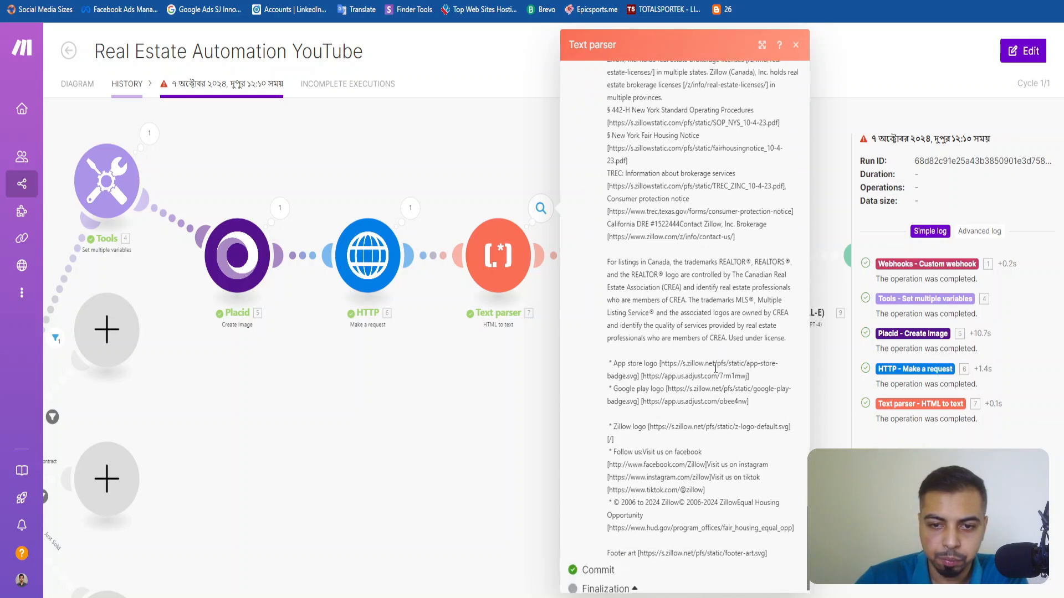
scroll(718, 370, up, 20)
scroll(719, 371, up, 15)
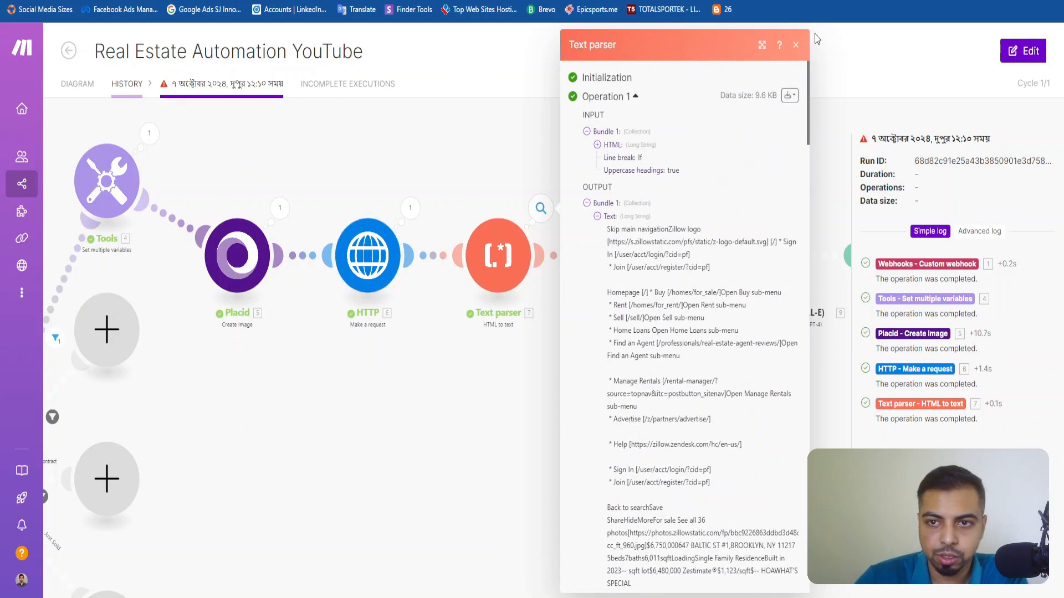
click(796, 45)
Check the Perplexity AI stage, reopen the latest run from the scenario overview and read its advanced log.
drag(693, 193, 508, 181)
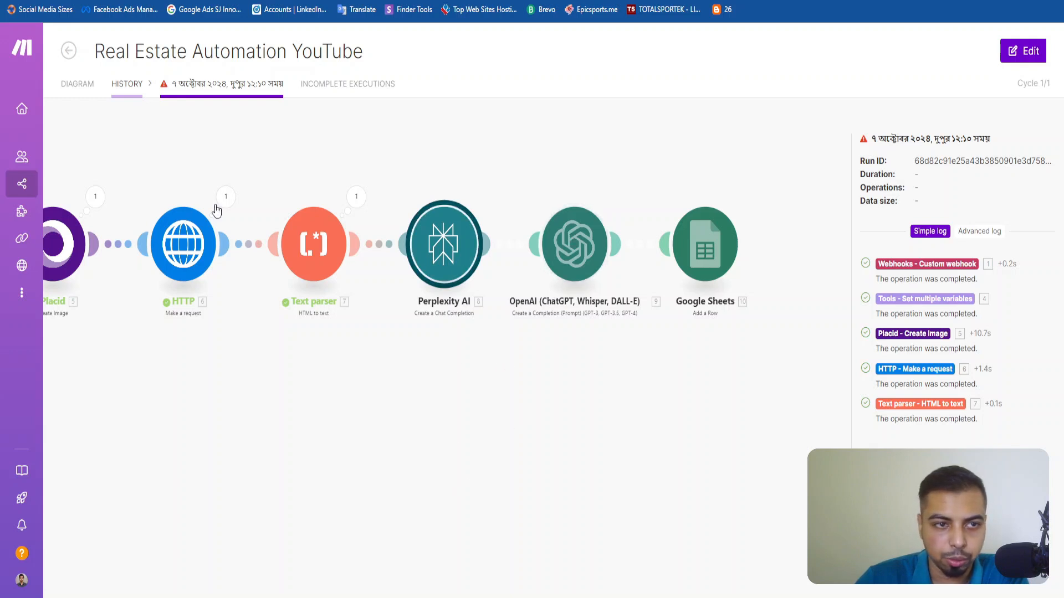
click(78, 85)
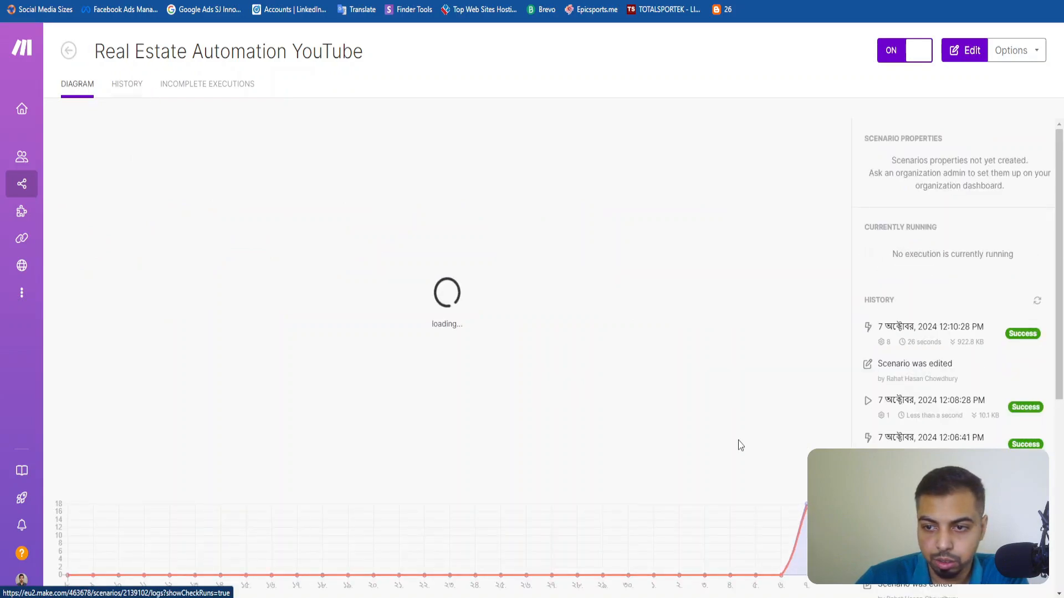
click(931, 333)
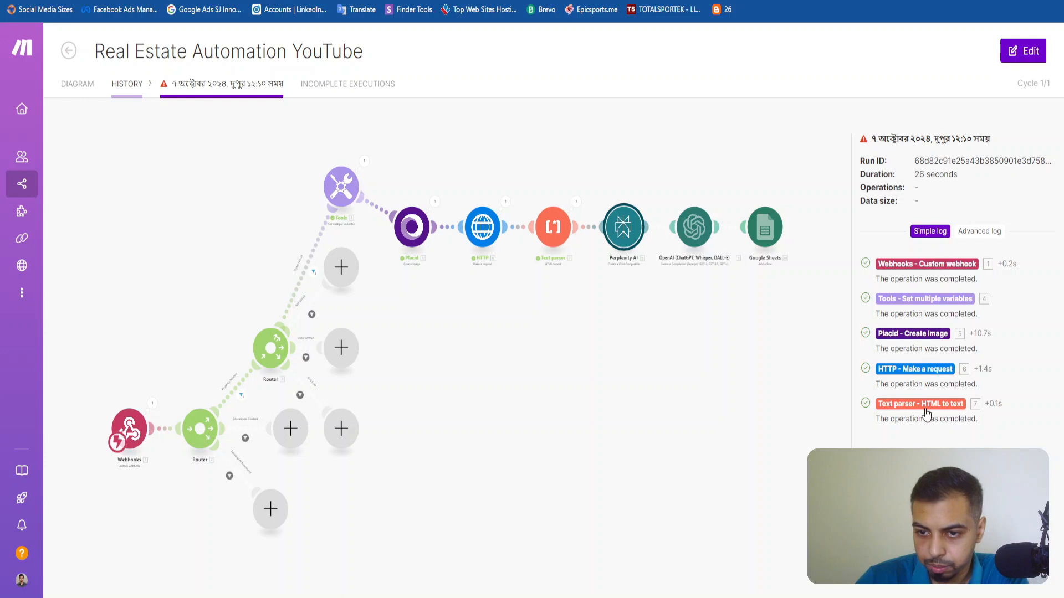
click(970, 233)
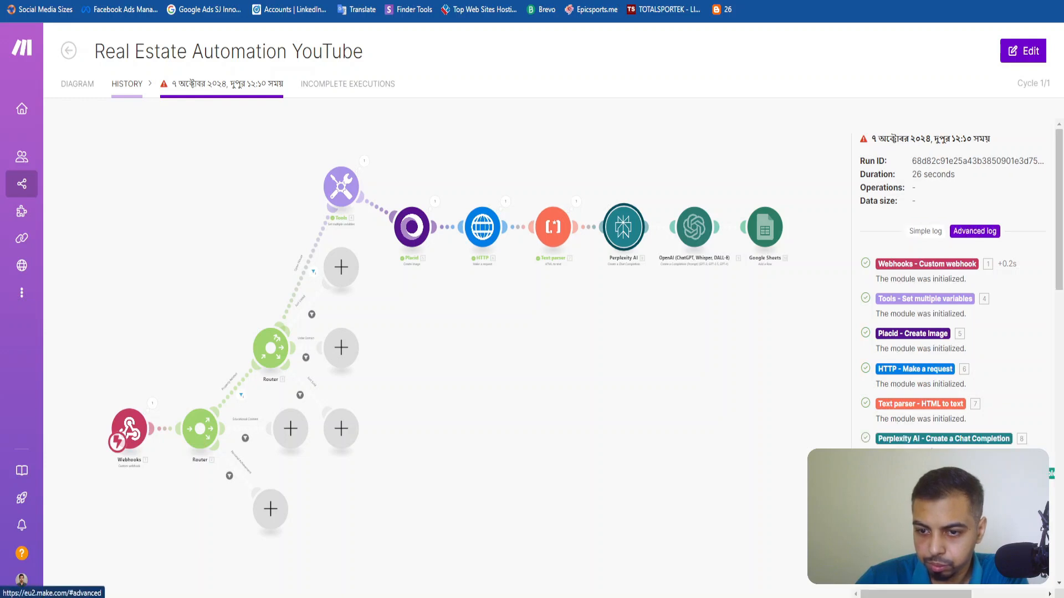
scroll(953, 277, down, 5)
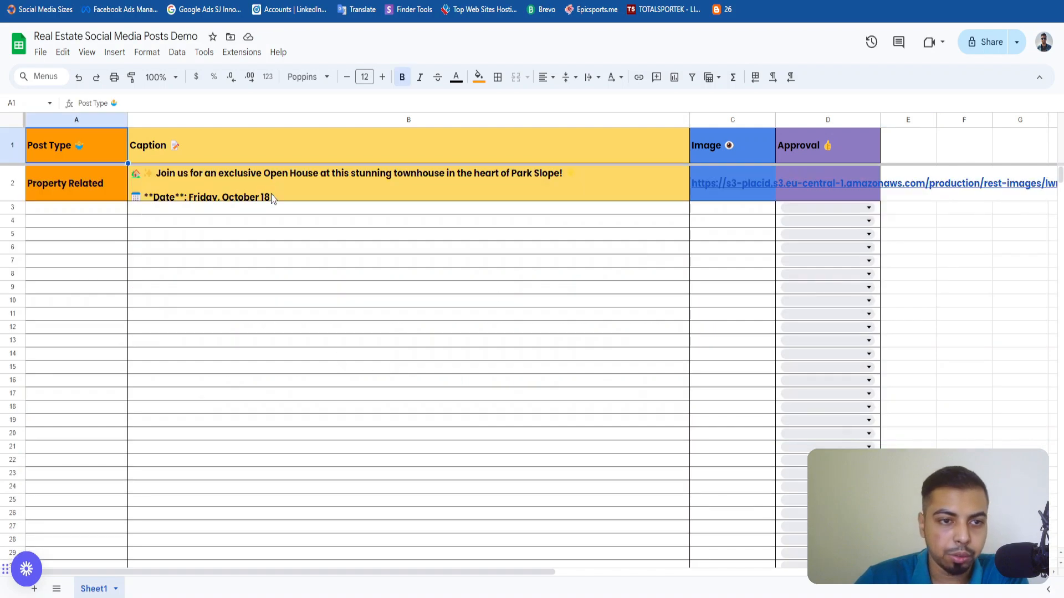
In the Real Estate Social Media Posts Demo spreadsheet, check row 2's post type and read its full caption without changing it.
click(271, 197)
double_click(377, 187)
click(374, 424)
click(85, 189)
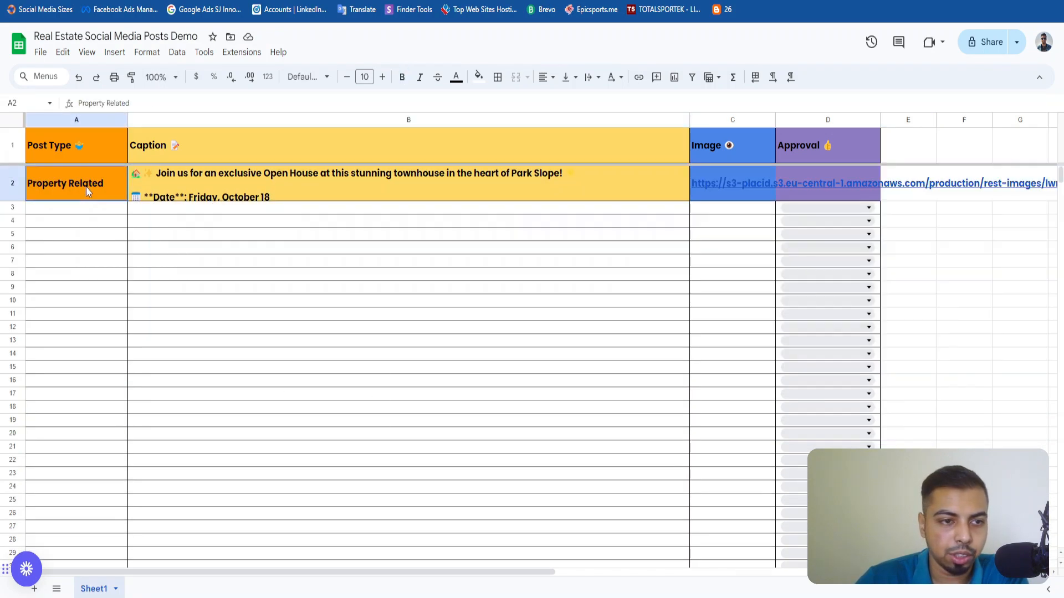
click(132, 288)
double_click(276, 196)
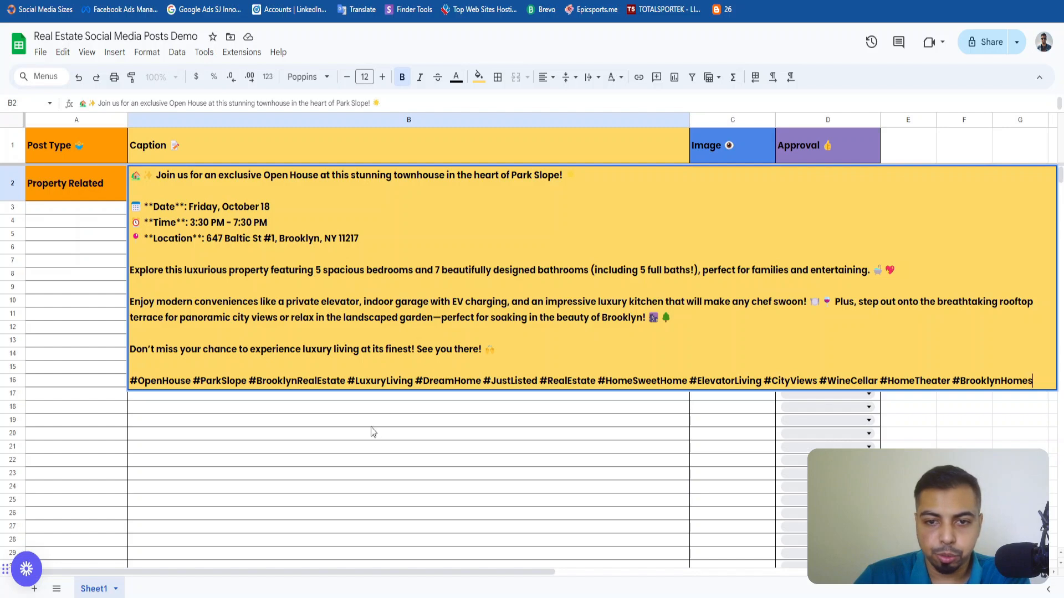
click(254, 421)
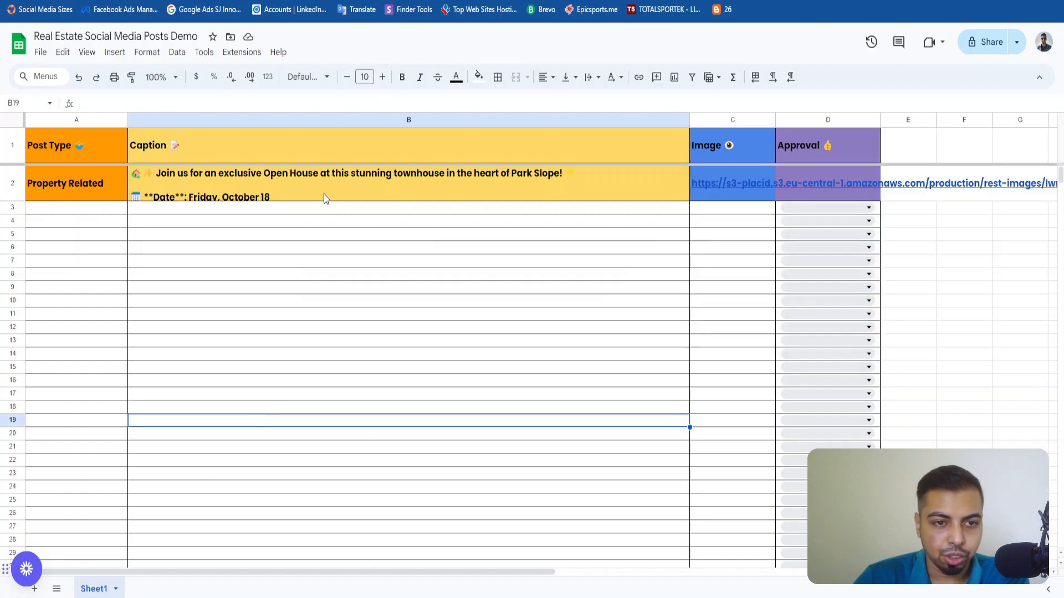
Open the Placid image linked in row 2's Image cell, view the Open House post and return to the spreadsheet.
click(745, 182)
click(755, 217)
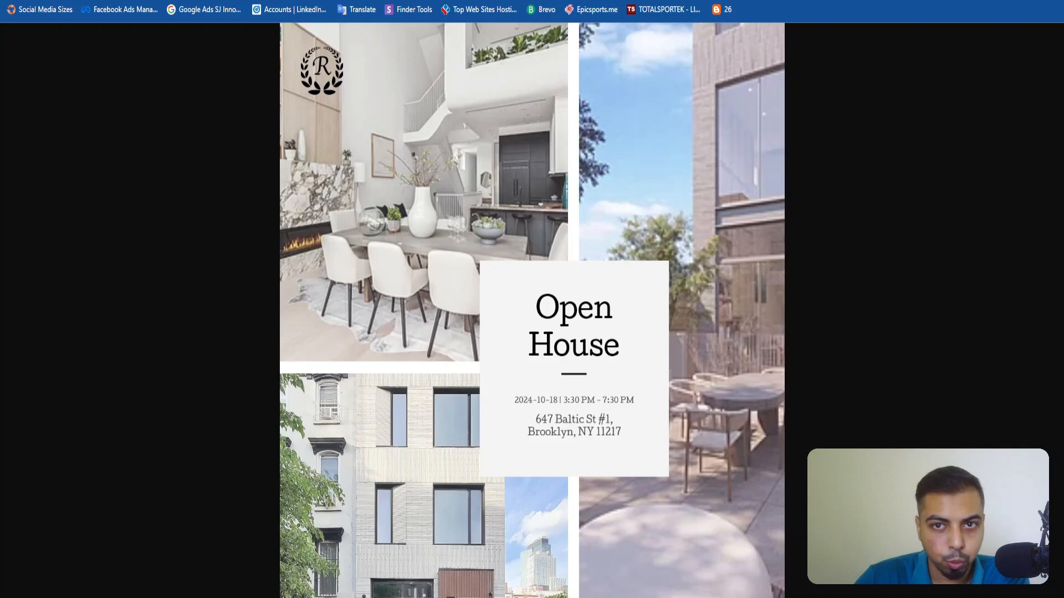
click(501, 1)
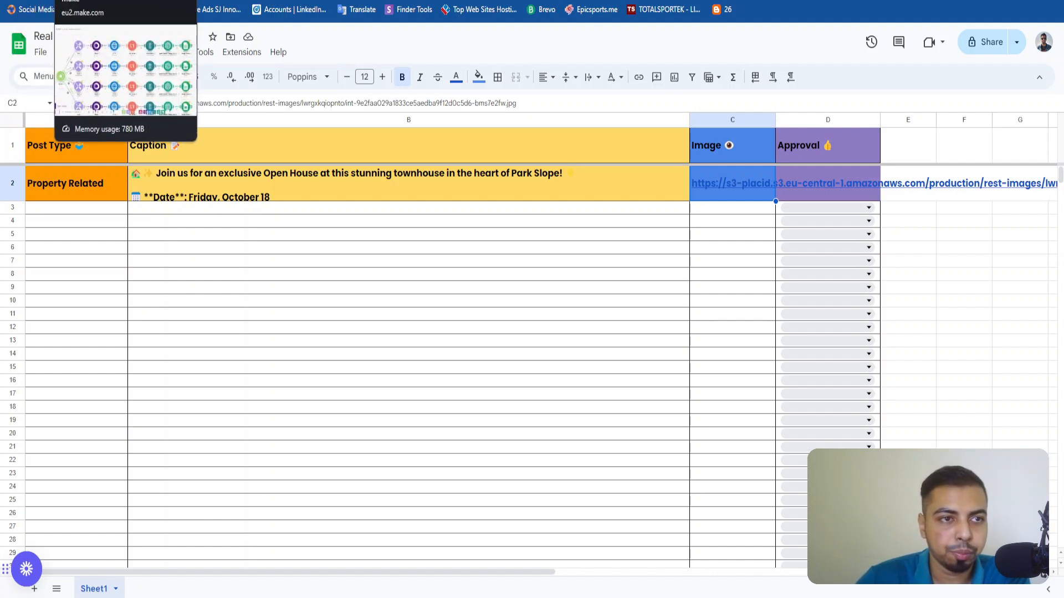
Switch to Make, leave the run details for the scenario's diagram and open Real Estate Automation YouTube for editing.
click(34, 1)
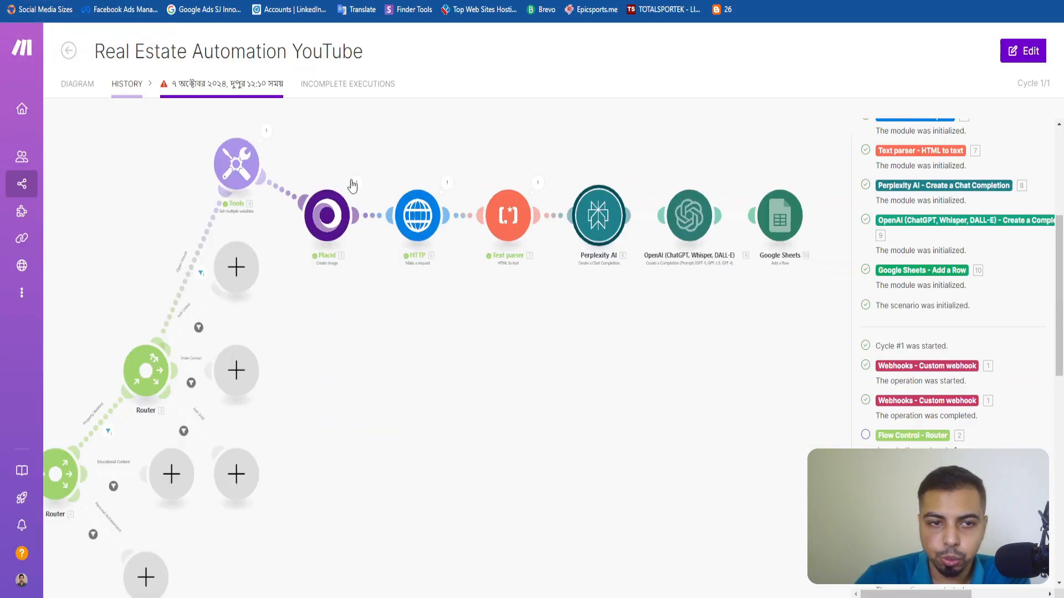
click(73, 86)
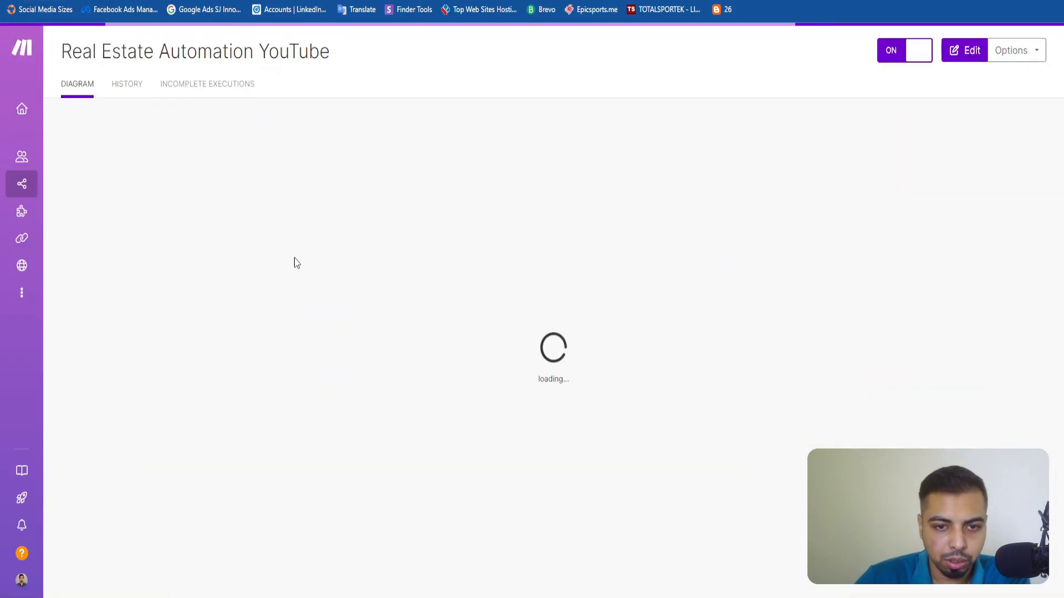
click(952, 63)
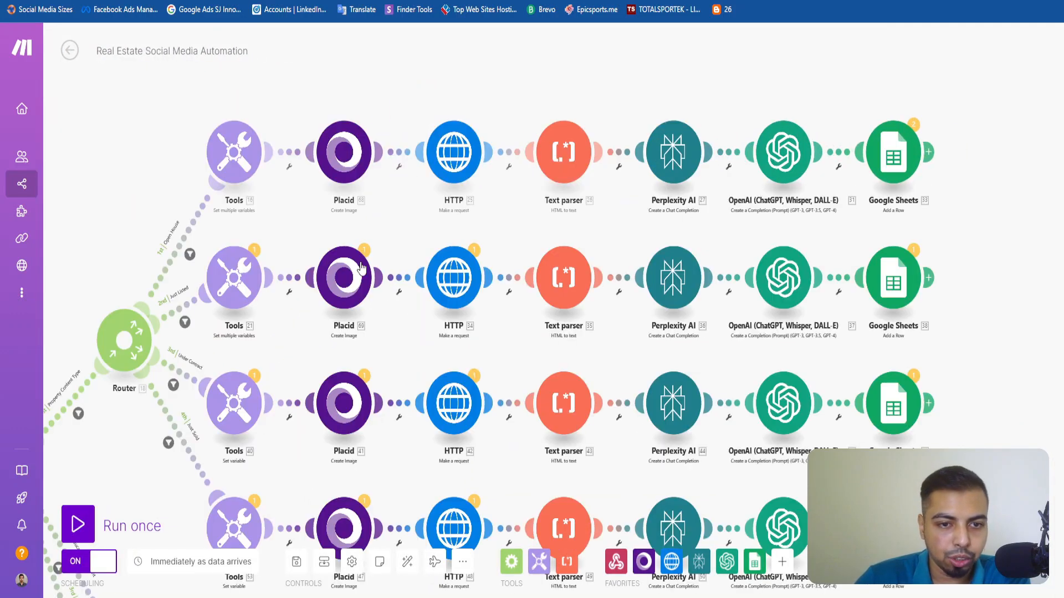
In the Real Estate Social Media Automation scenario, examine the Open House, Just Listed, Under Contract and Just Sold branches.
scroll(206, 262, down, 2)
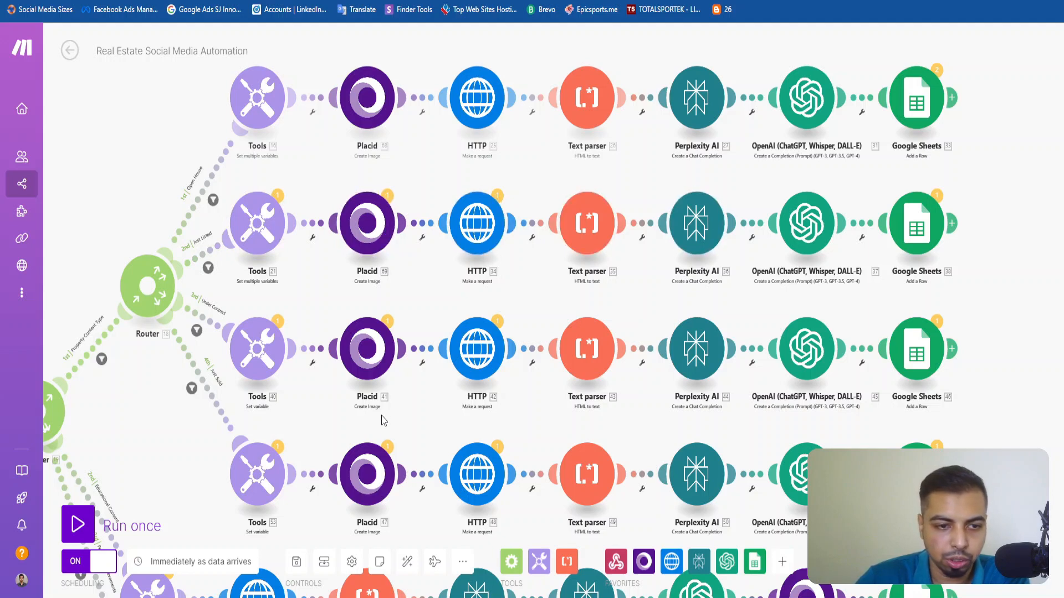
drag(383, 421, 441, 377)
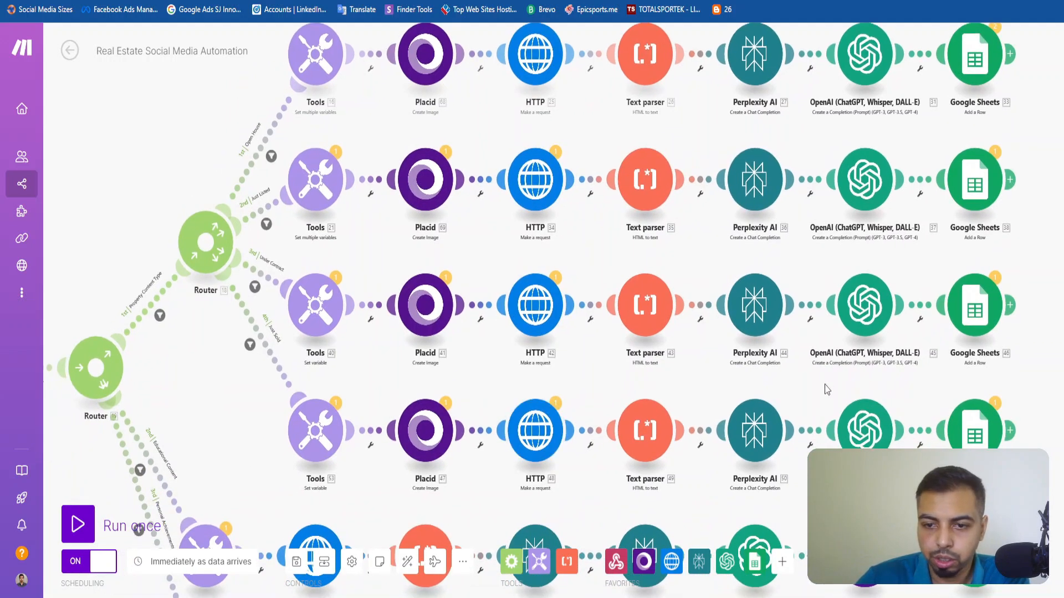
scroll(827, 390, down, 2)
scroll(719, 397, up, 4)
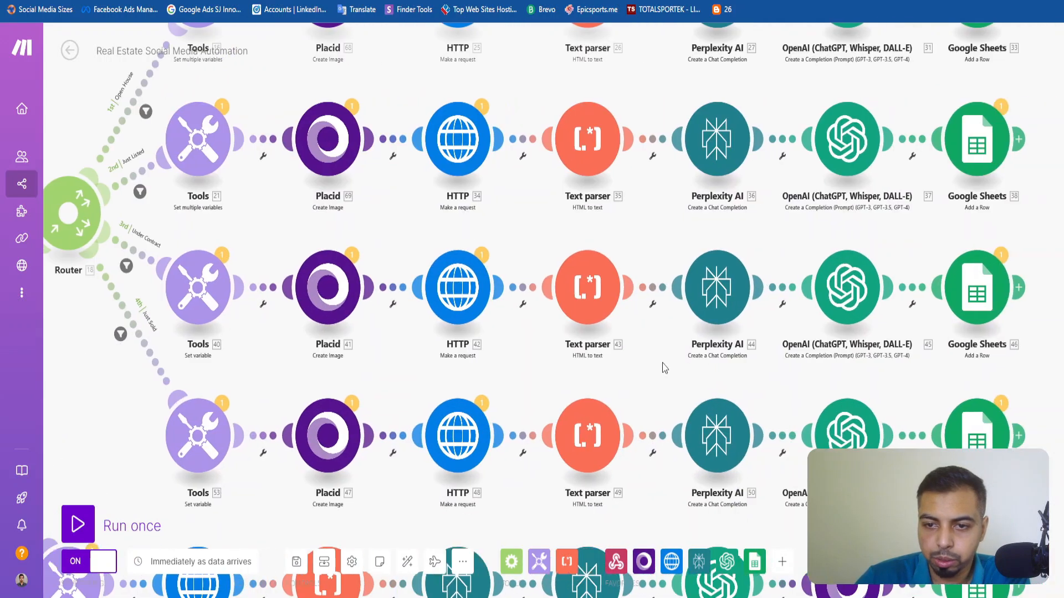
drag(663, 364, 608, 368)
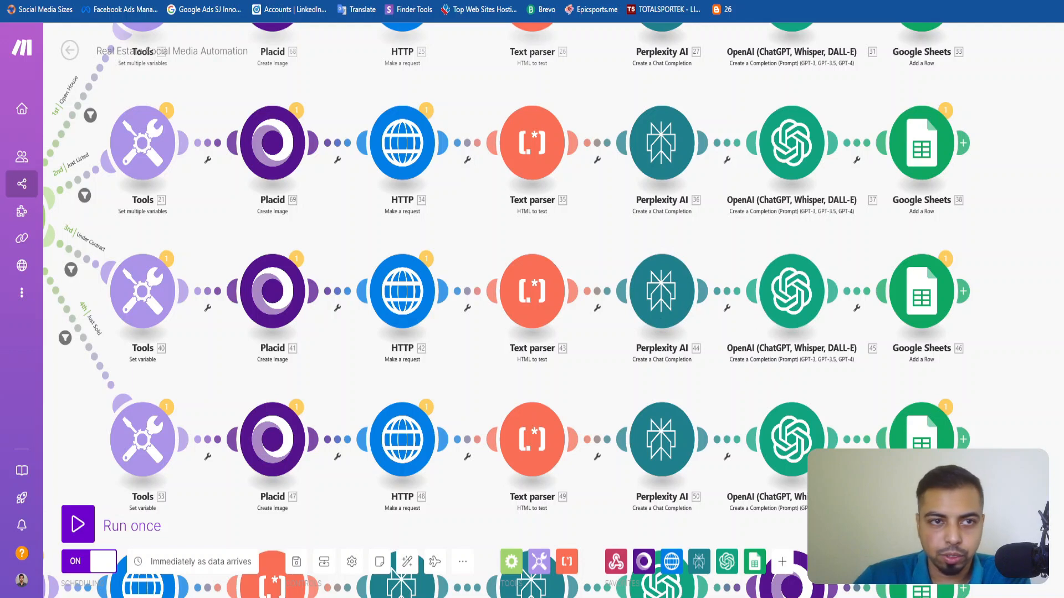
In the Real Estate Social Media Assistant document, look through the caption prompts and examples for newly listed, just sold and under-contract properties.
key(ctrl+Tab)
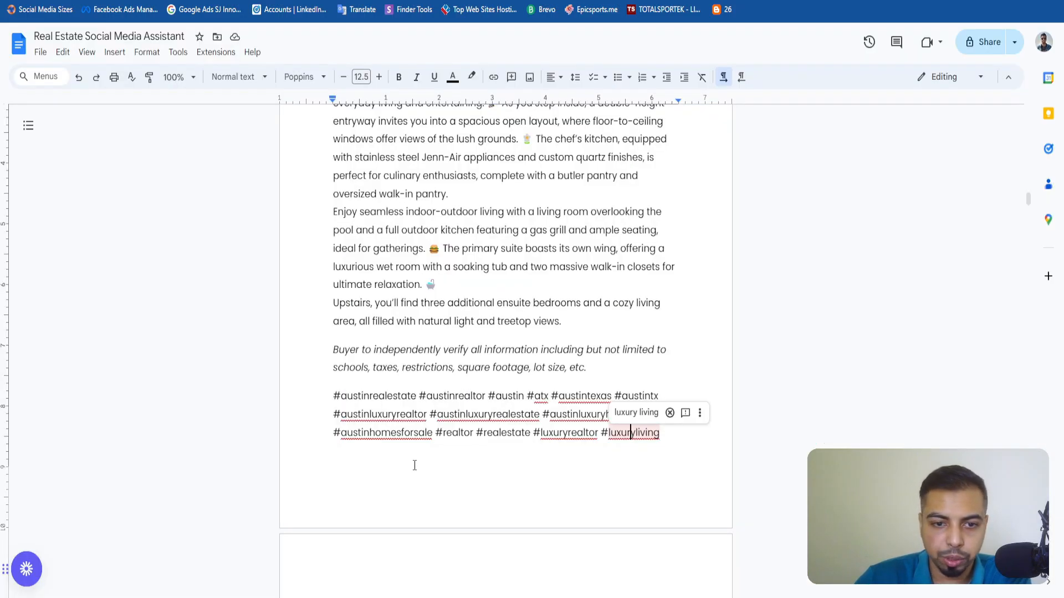
scroll(414, 461, down, 20)
scroll(413, 460, up, 8)
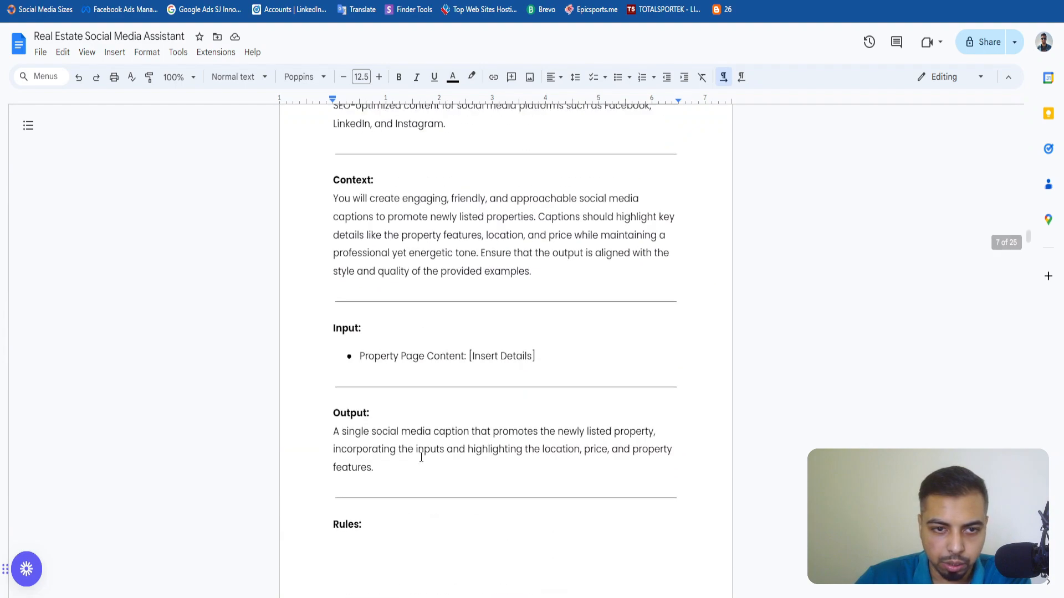
drag(359, 266, 603, 574)
scroll(603, 574, down, 20)
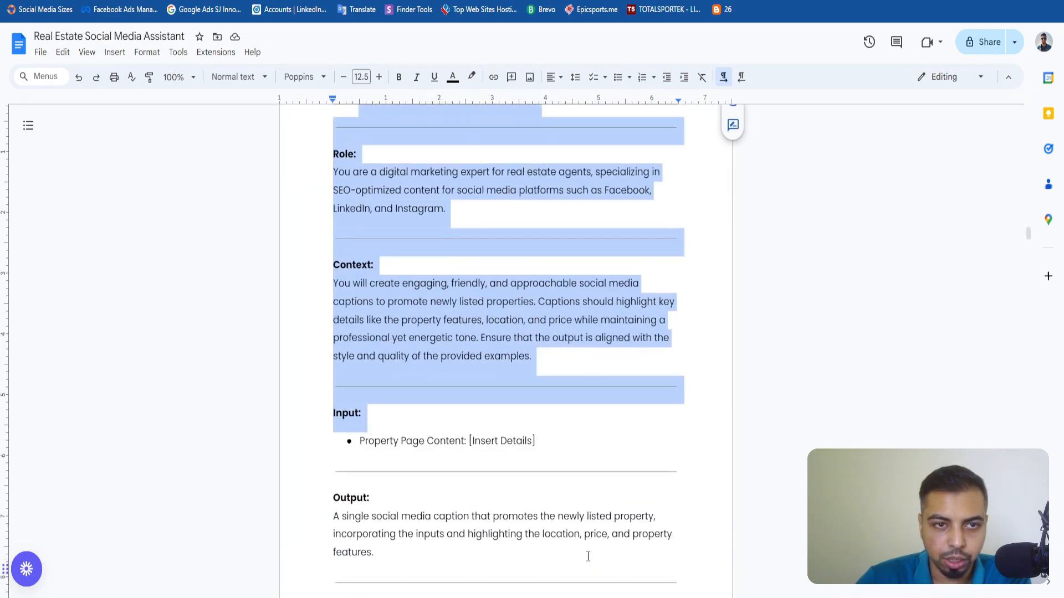
scroll(559, 539, down, 20)
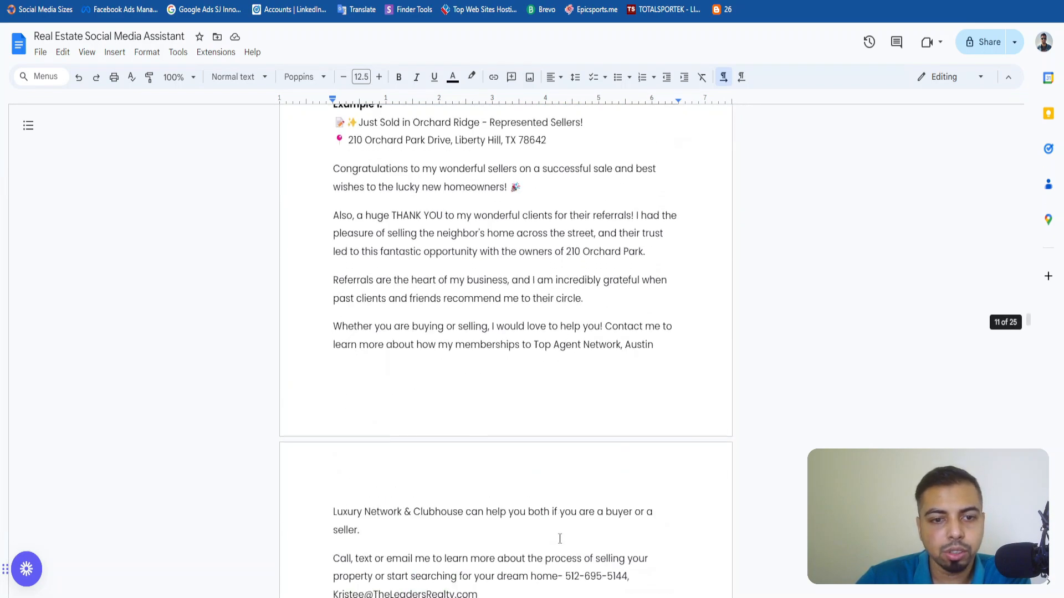
scroll(560, 539, down, 20)
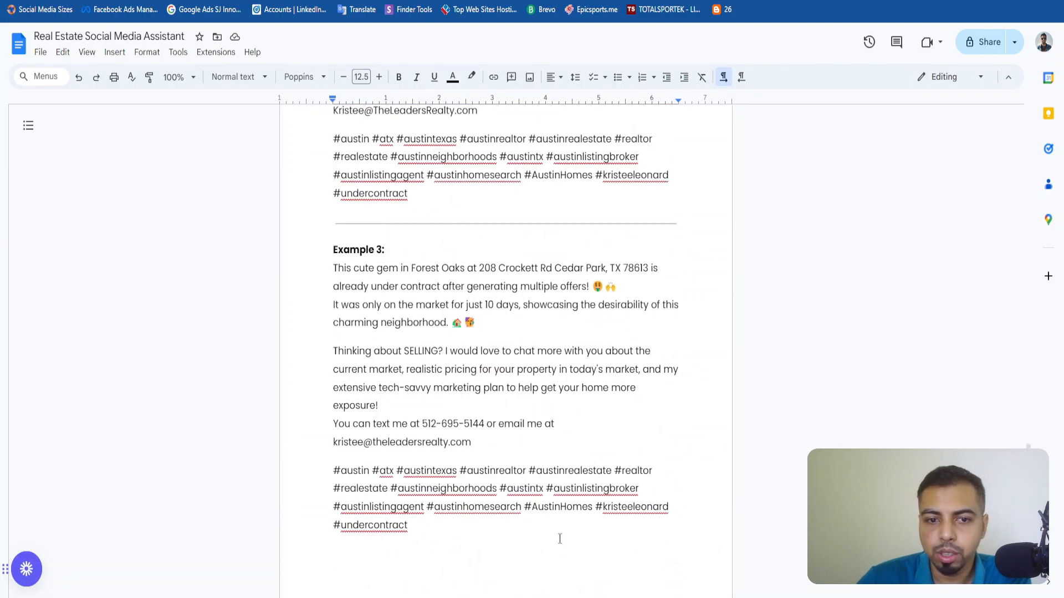
scroll(560, 539, up, 20)
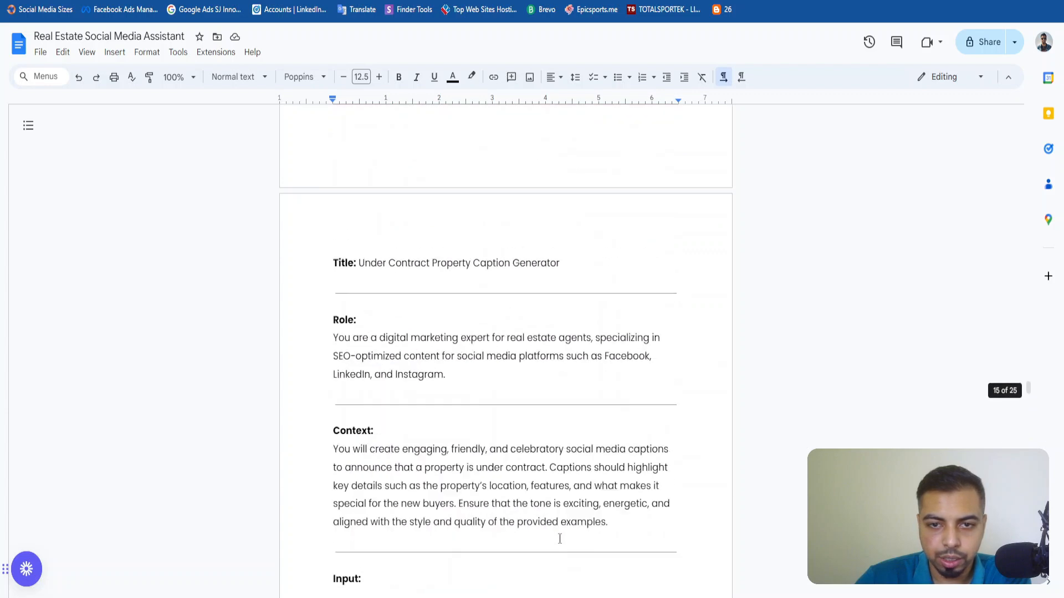
scroll(560, 538, up, 10)
Back in Real Estate Social Media Automation, examine the Educational Content branch's Content Creation prompt and a sample generated image.
key(ctrl+Tab)
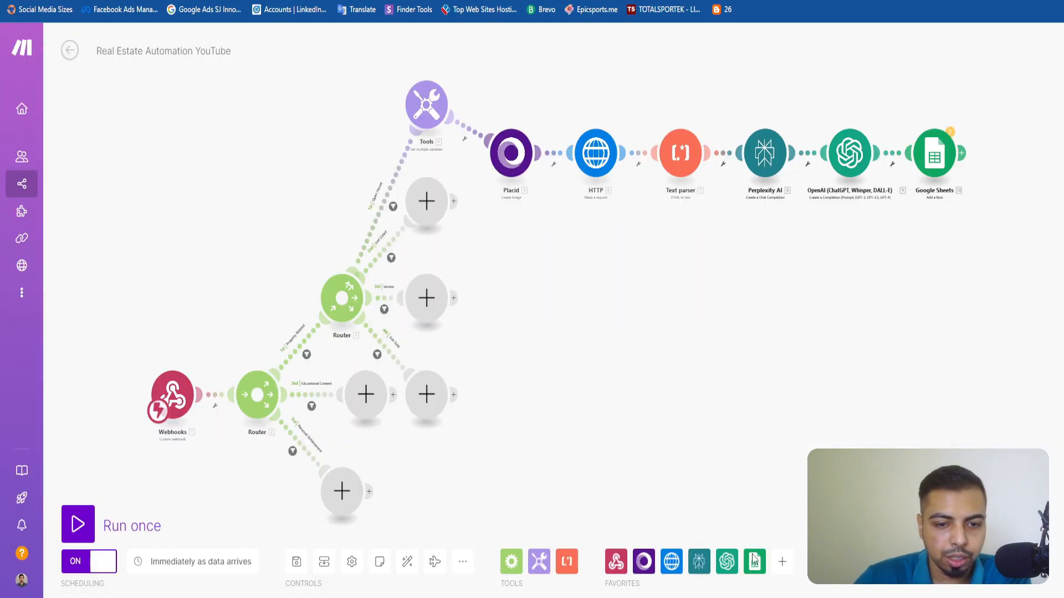
key(ctrl+Tab)
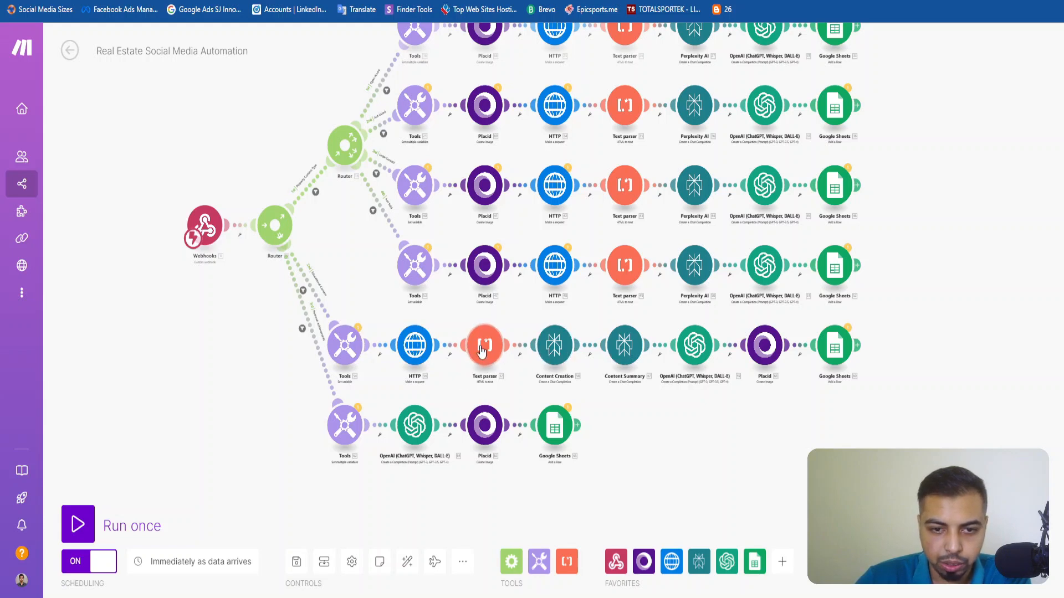
scroll(553, 350, up, 3)
click(552, 350)
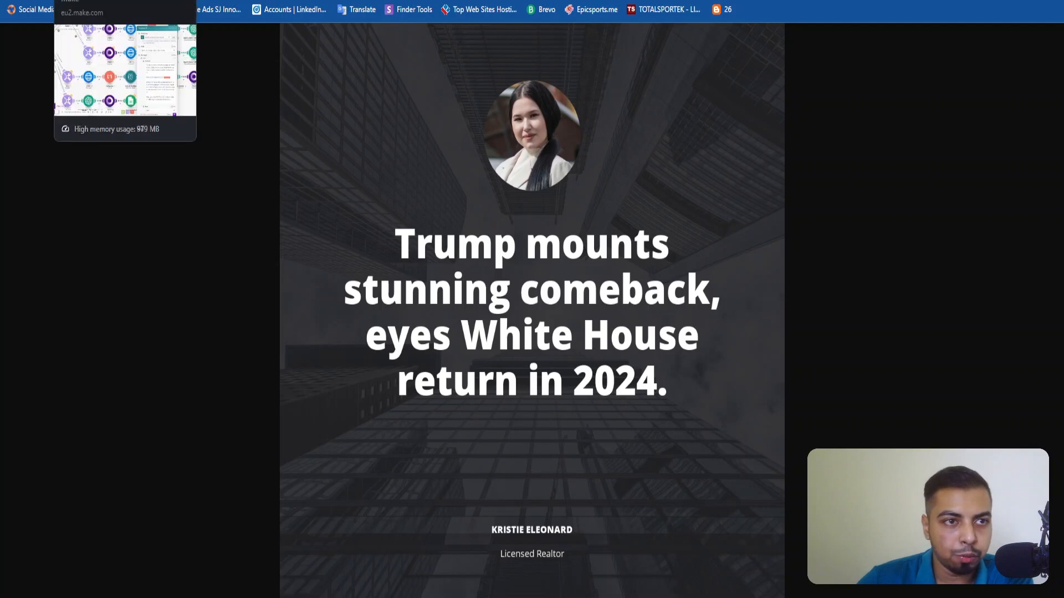
click(31, 0)
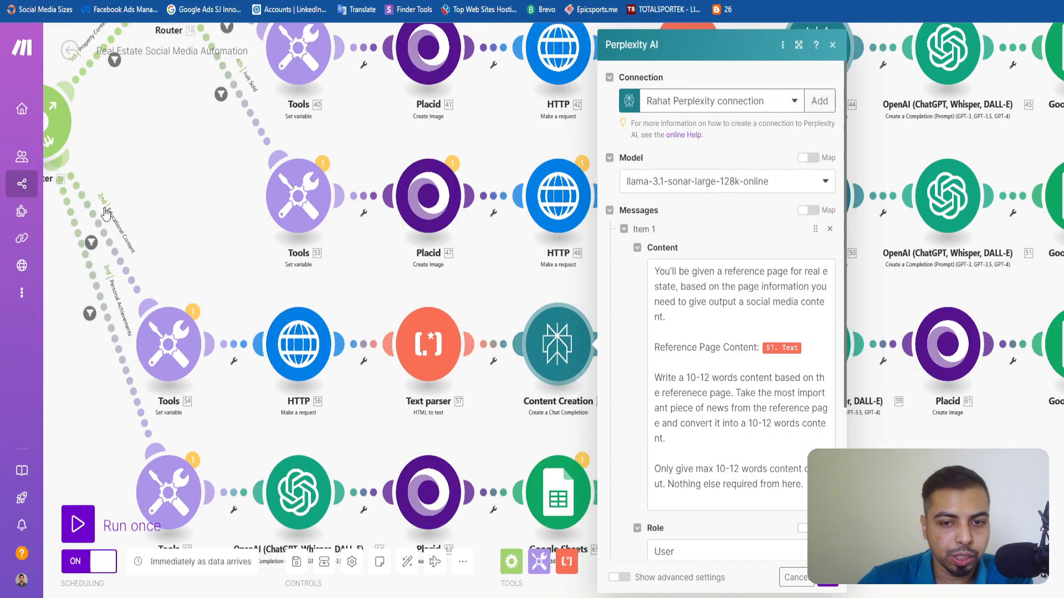
click(513, 413)
Review the Content Summary module's prompt, check the BBC reference article, and close the module's settings.
click(688, 356)
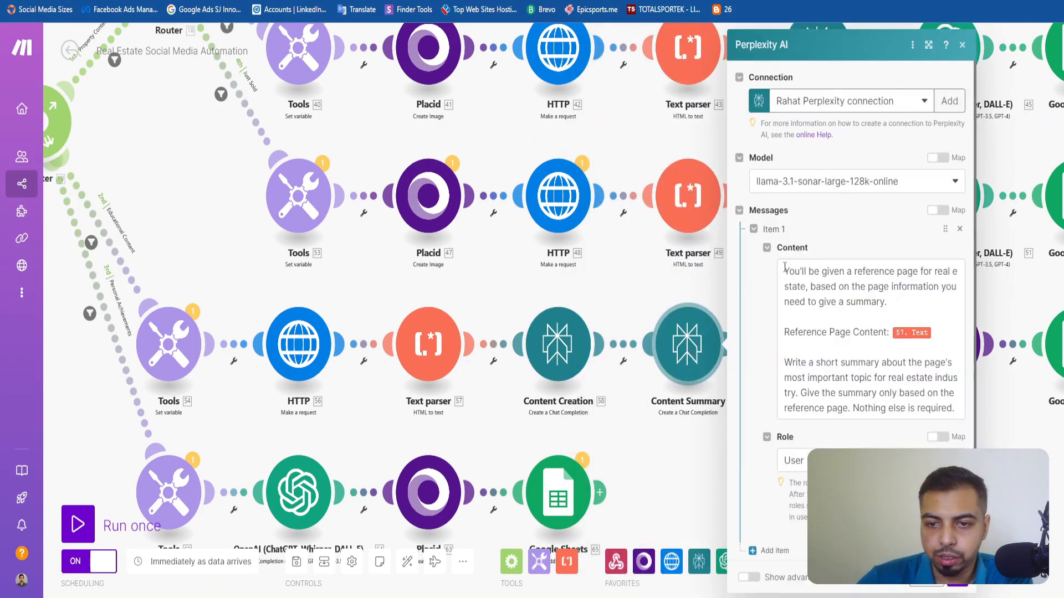
drag(785, 268, 953, 425)
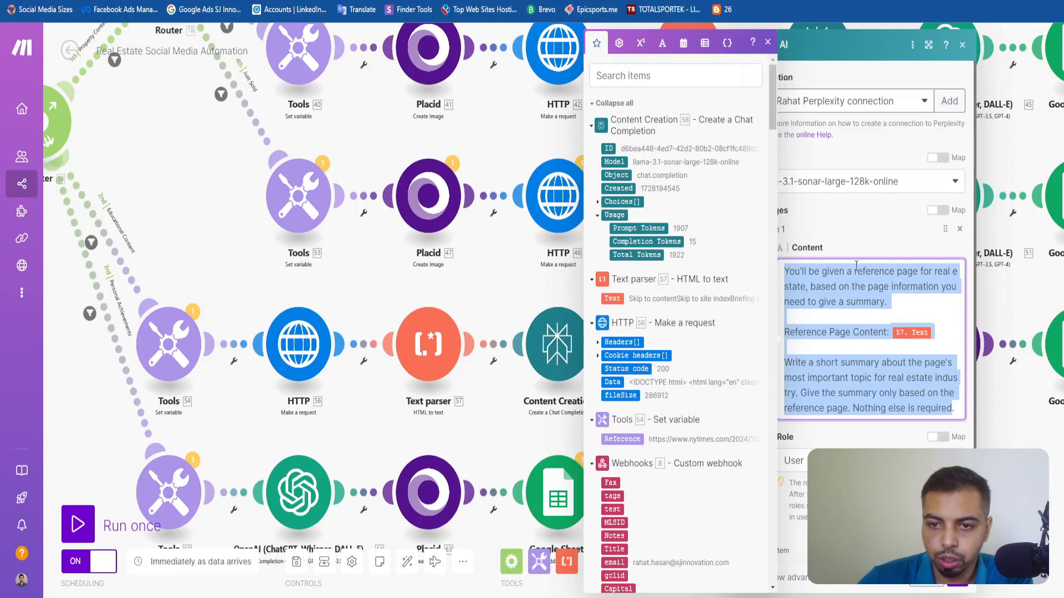
click(768, 42)
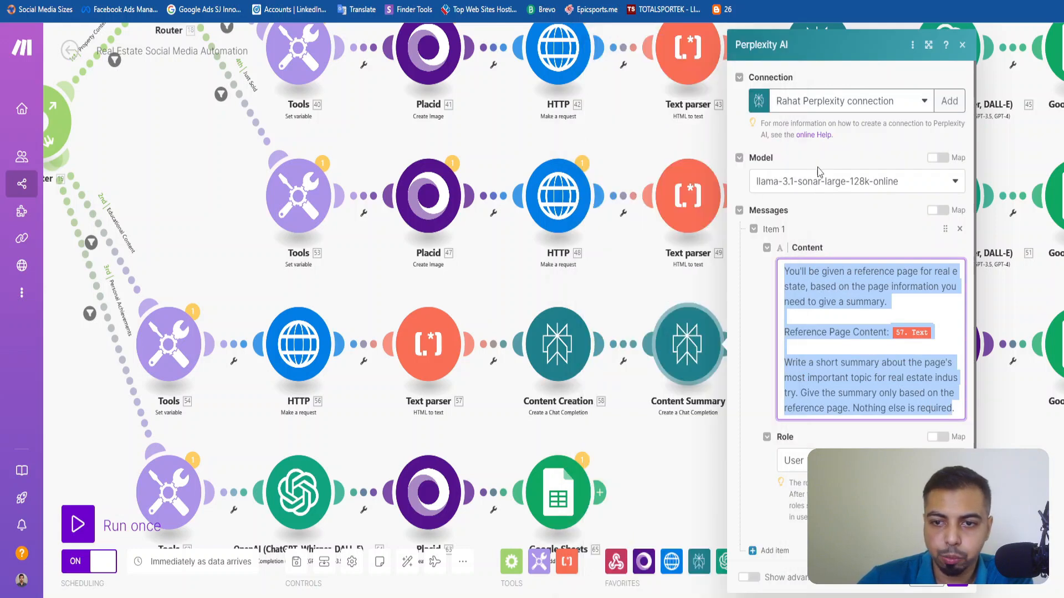
click(192, 1)
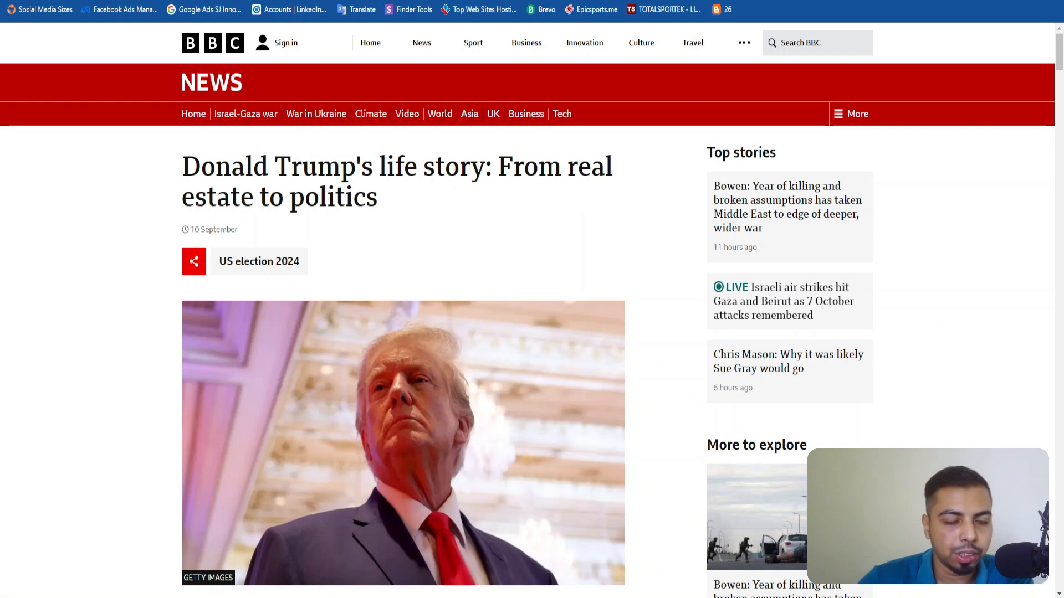
click(122, 1)
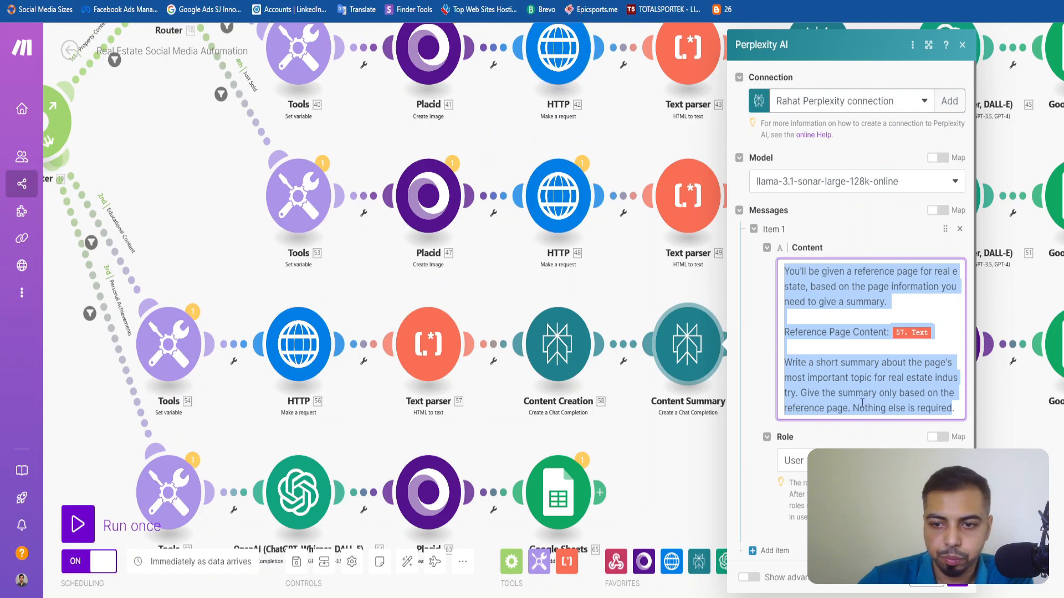
click(962, 46)
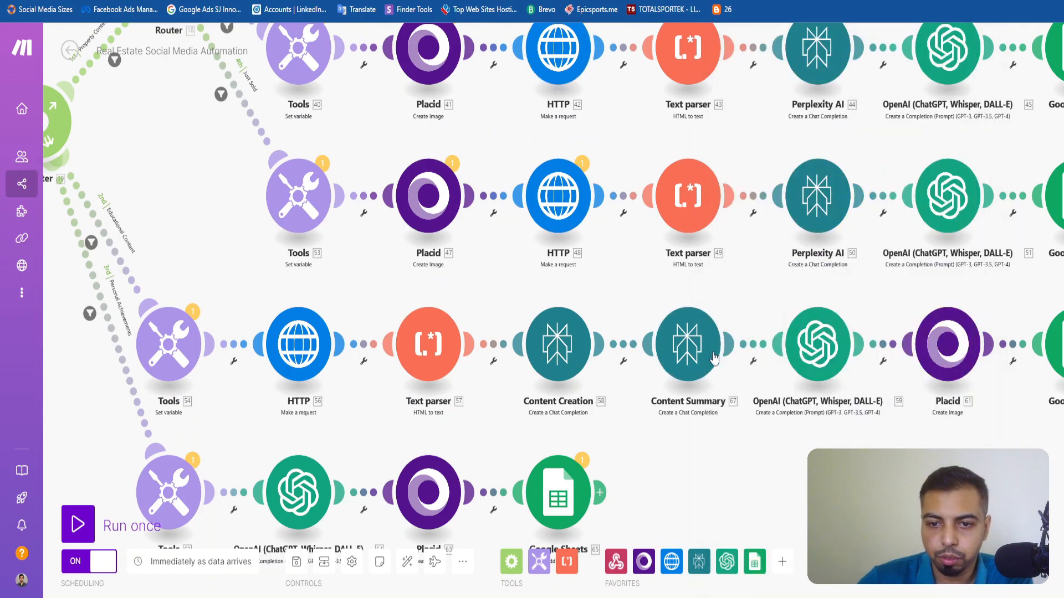
Open the Educational Content branch's OpenAI module, read its caption prompt with the mapped title and description, and close it.
click(809, 340)
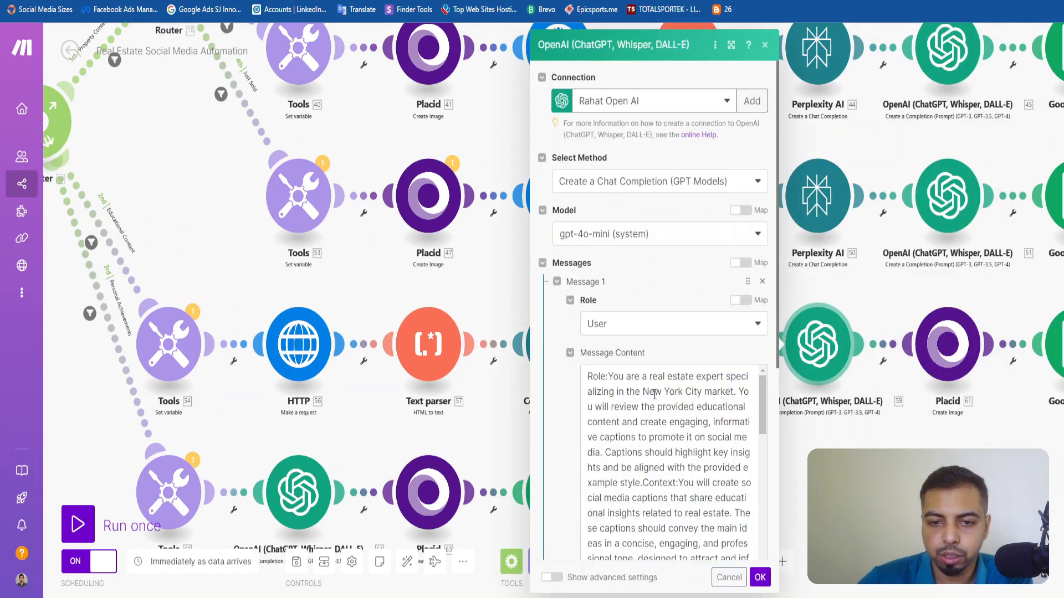
scroll(645, 439, down, 2)
scroll(645, 439, down, 3)
scroll(644, 439, up, 6)
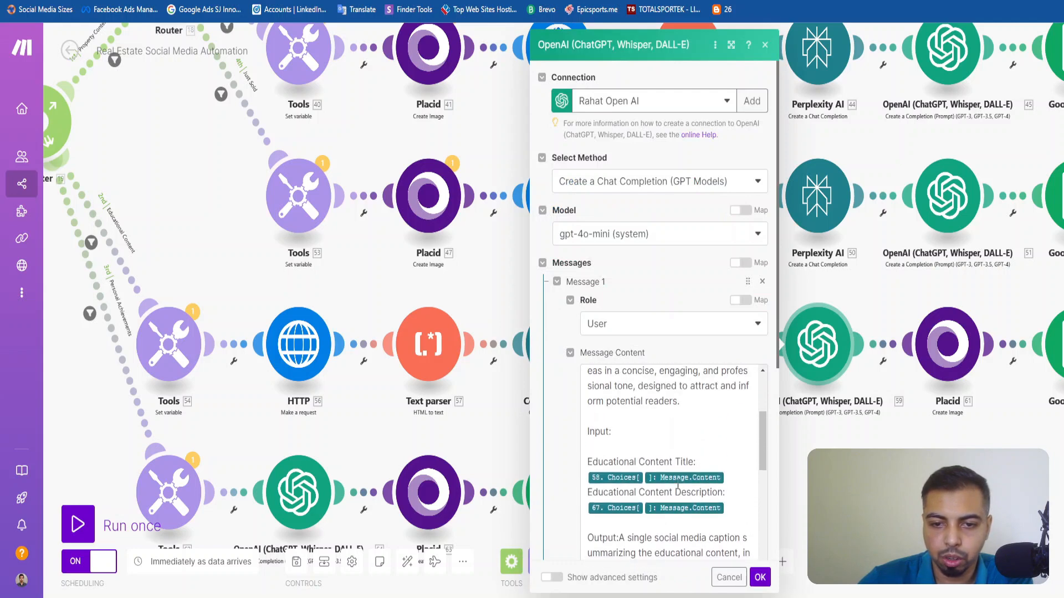
scroll(675, 499, down, 5)
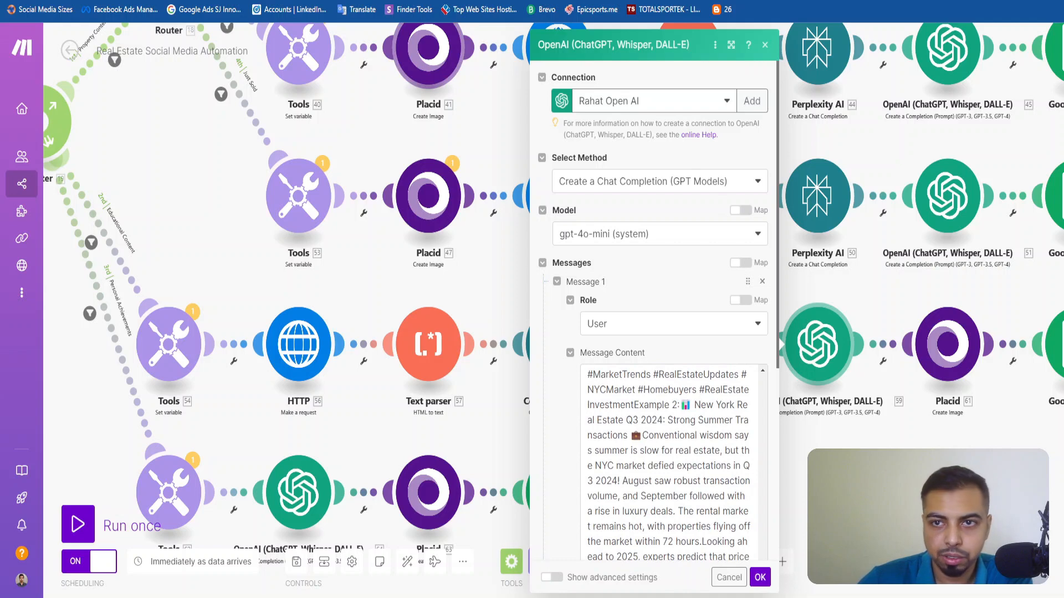
click(764, 44)
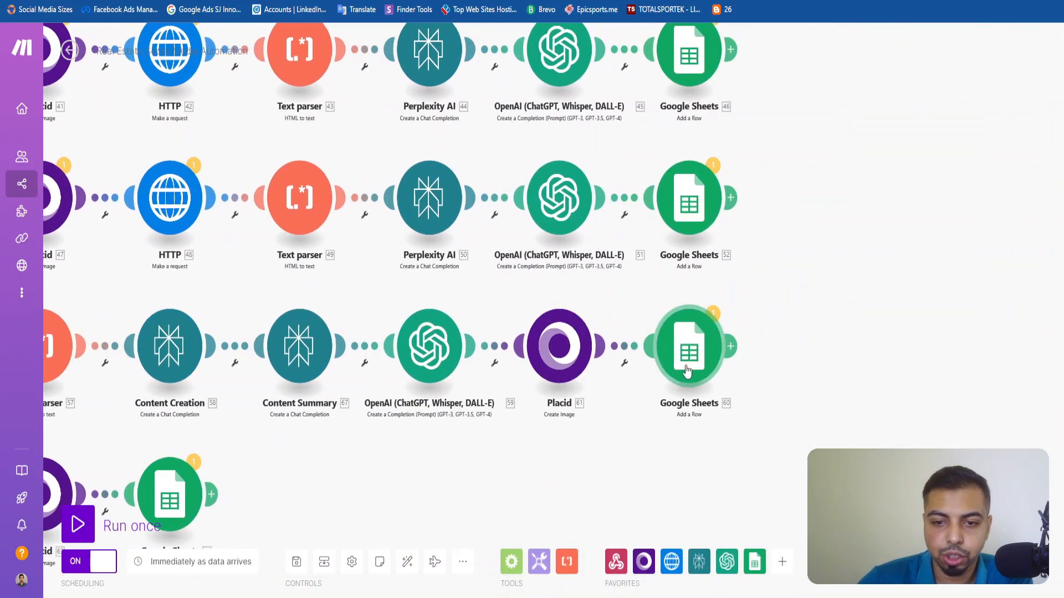
Examine the Personal Achievements branch from Tools through Google Sheets, opening and closing its Placid module's settings.
drag(503, 426, 851, 299)
drag(798, 354, 833, 324)
drag(766, 392, 835, 353)
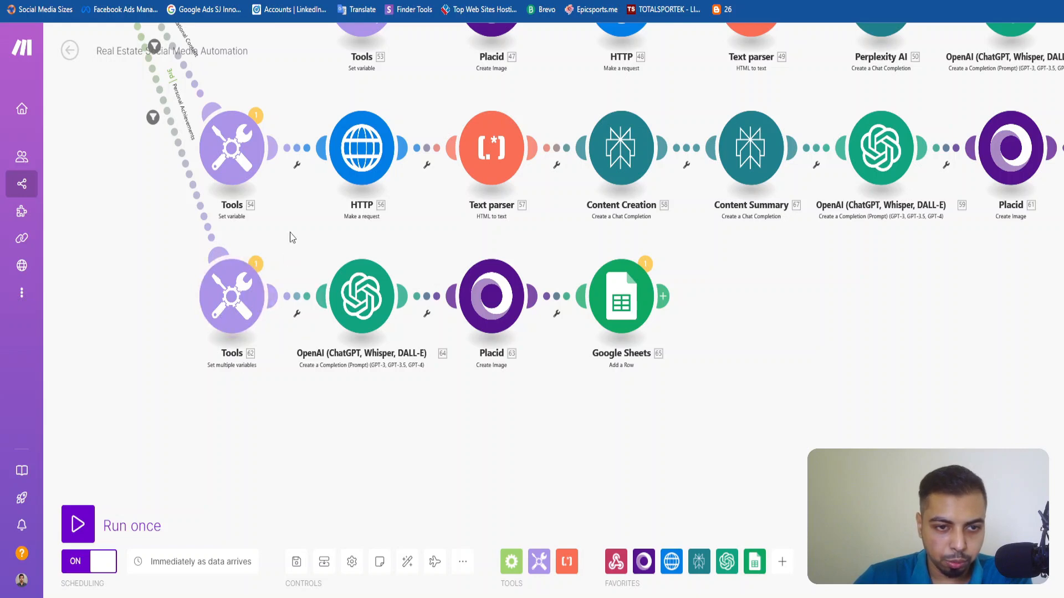
drag(290, 232, 303, 363)
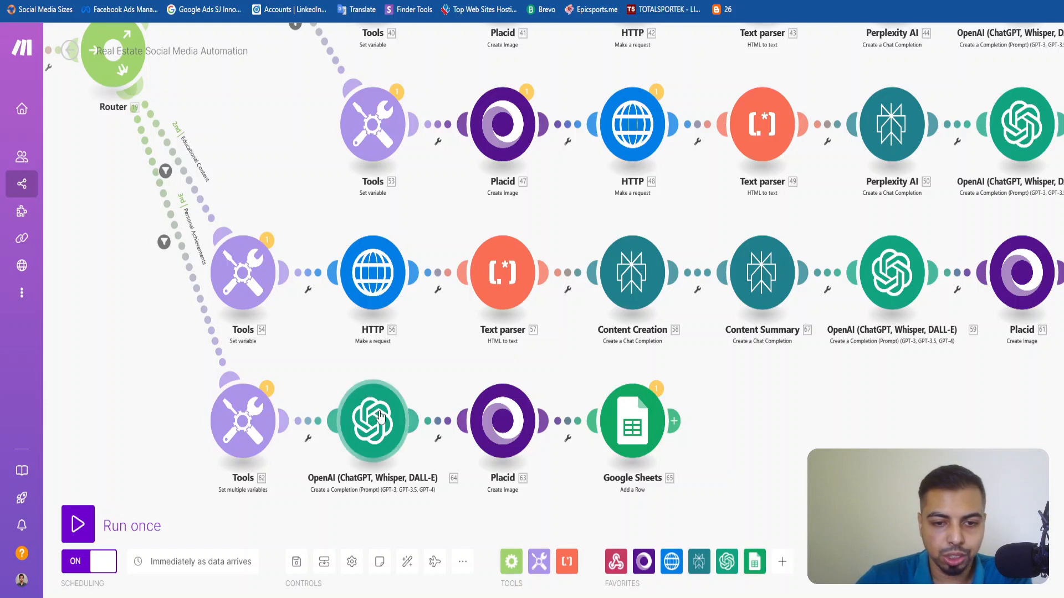
scroll(285, 415, down, 5)
scroll(272, 321, up, 6)
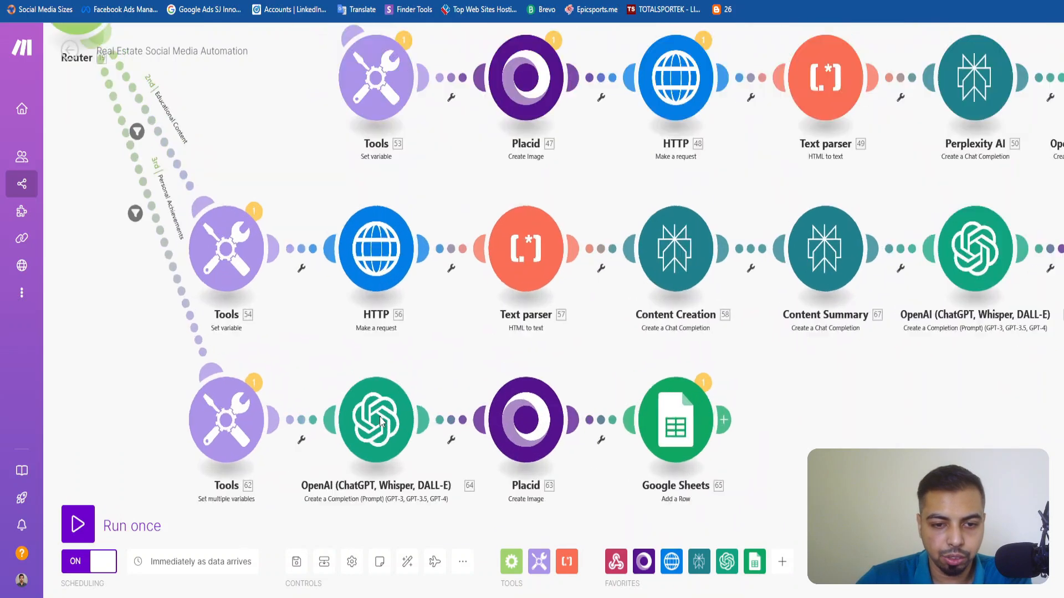
drag(270, 317, 249, 310)
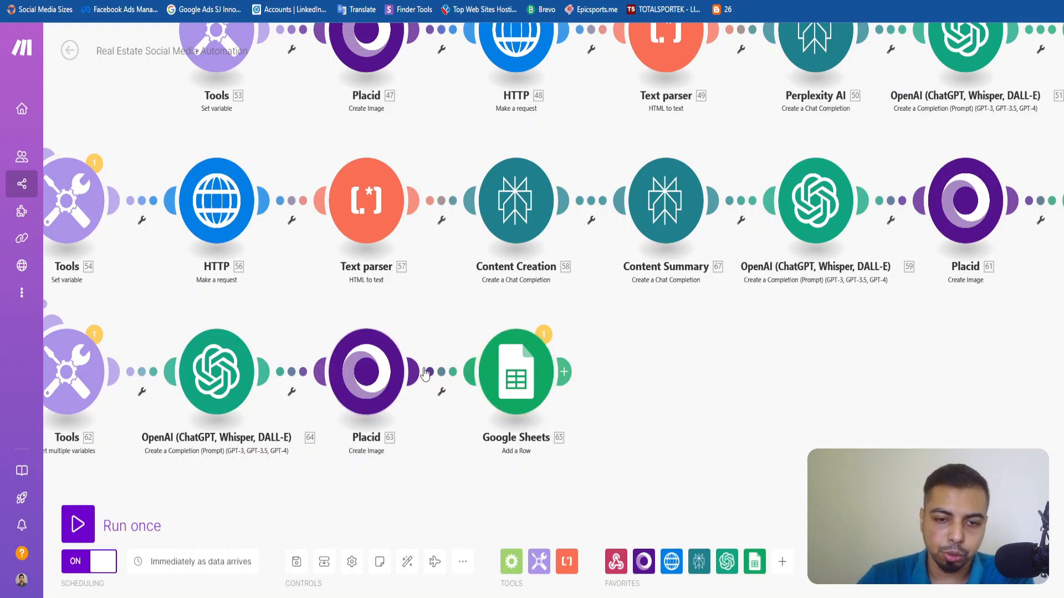
click(363, 395)
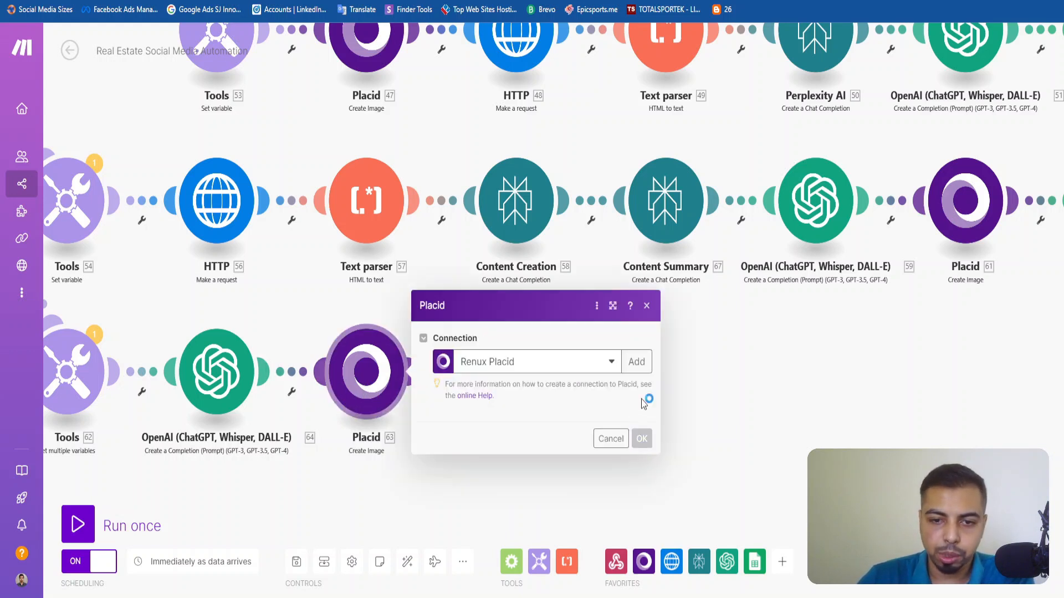
click(648, 266)
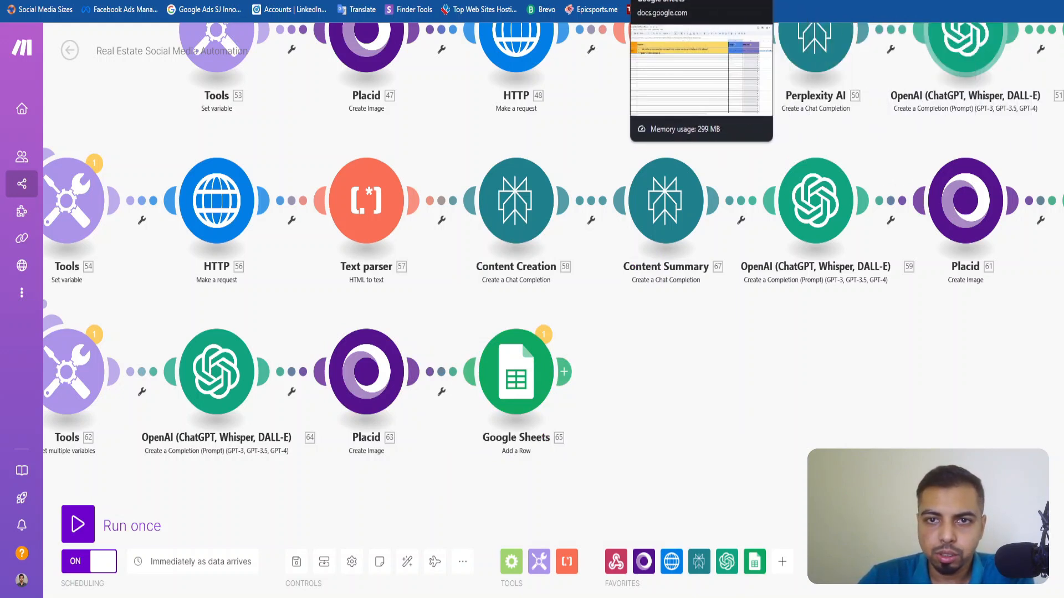
In the Real Estate Social Media Posts Demo sheet, copy the empty Approval dropdown from D3 into cell D2.
click(665, 0)
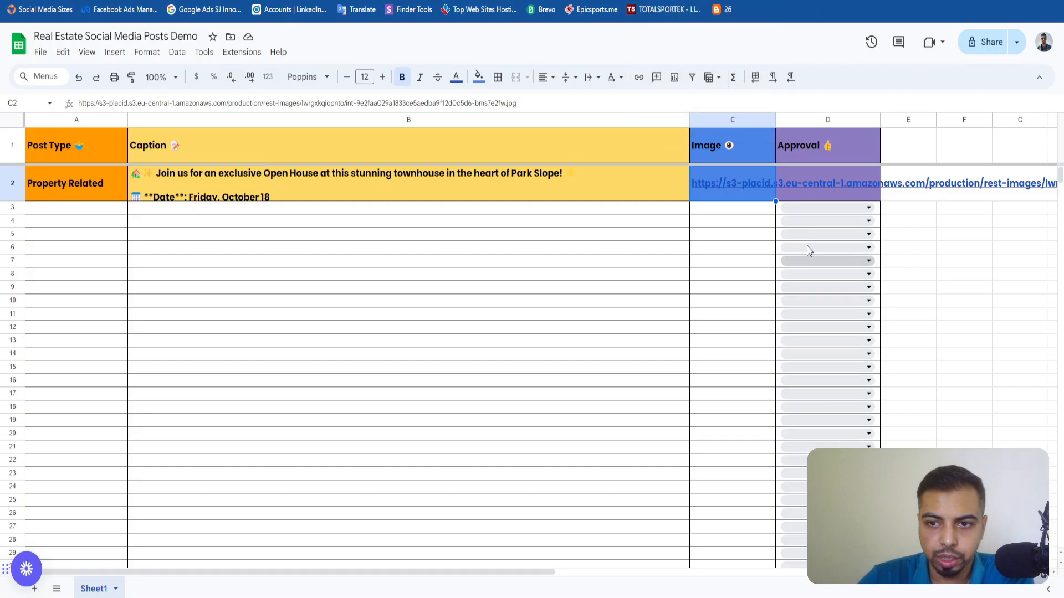
click(806, 198)
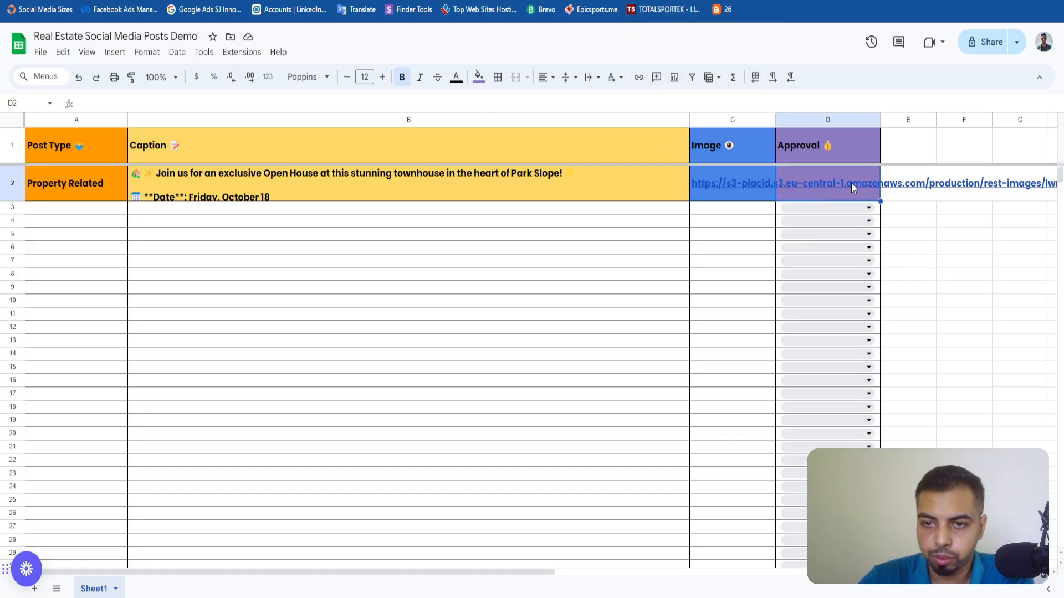
click(826, 207)
key(Escape)
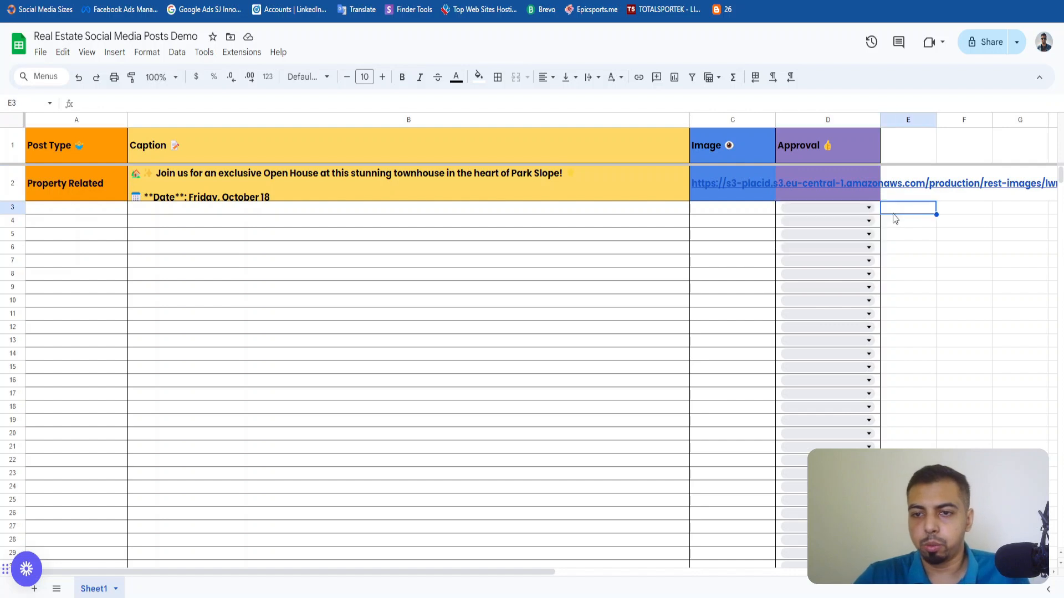
key(ctrl+c)
key(Up)
key(ctrl+v)
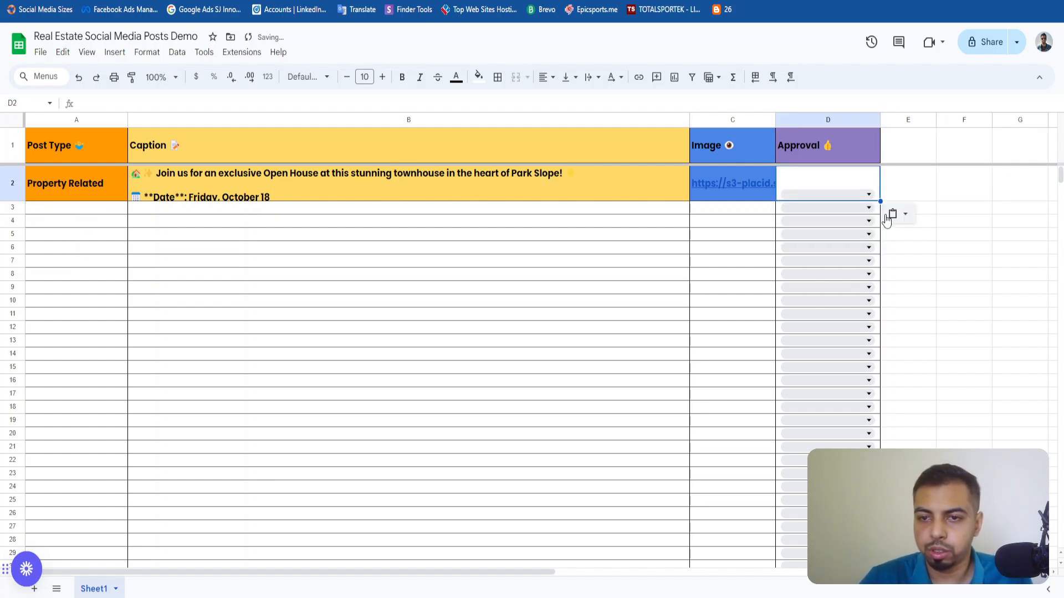
click(728, 238)
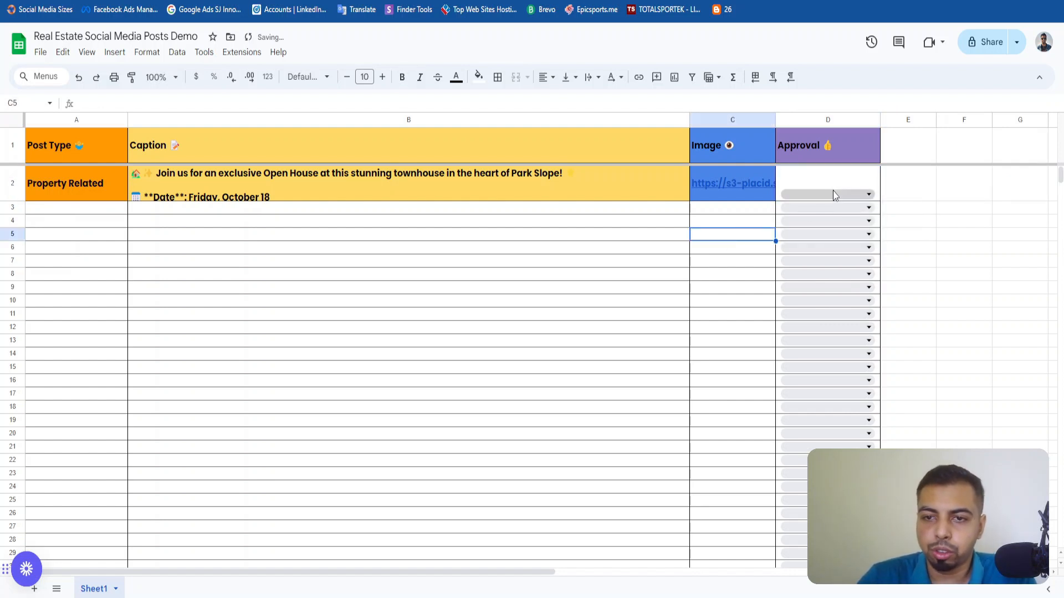
click(833, 191)
click(704, 252)
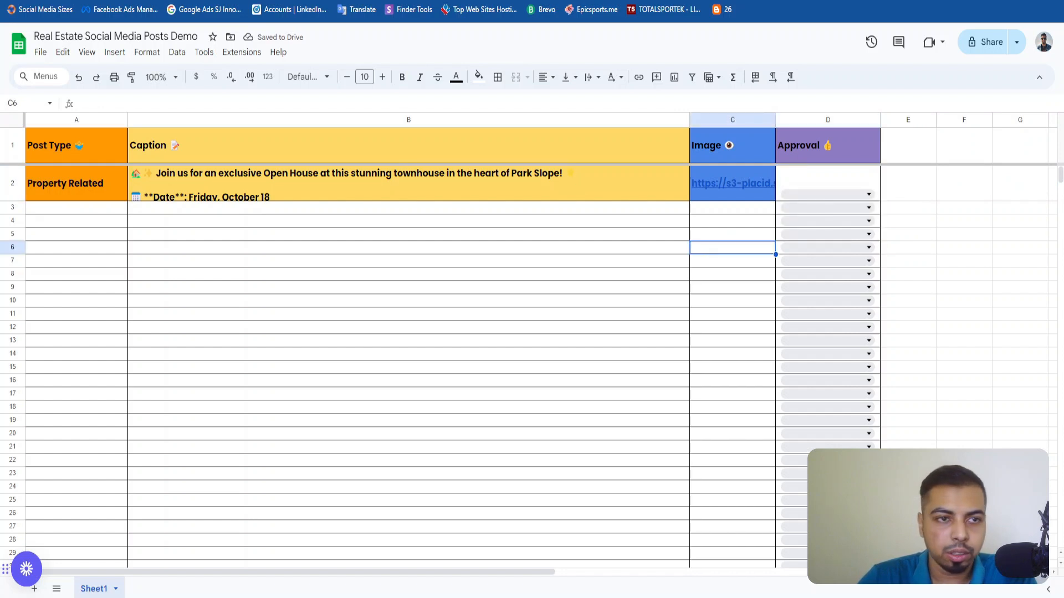
Switch to the Real Estate Social Media Approval System scenario in Make and go back to the list of all scenarios.
key(ctrl+Tab)
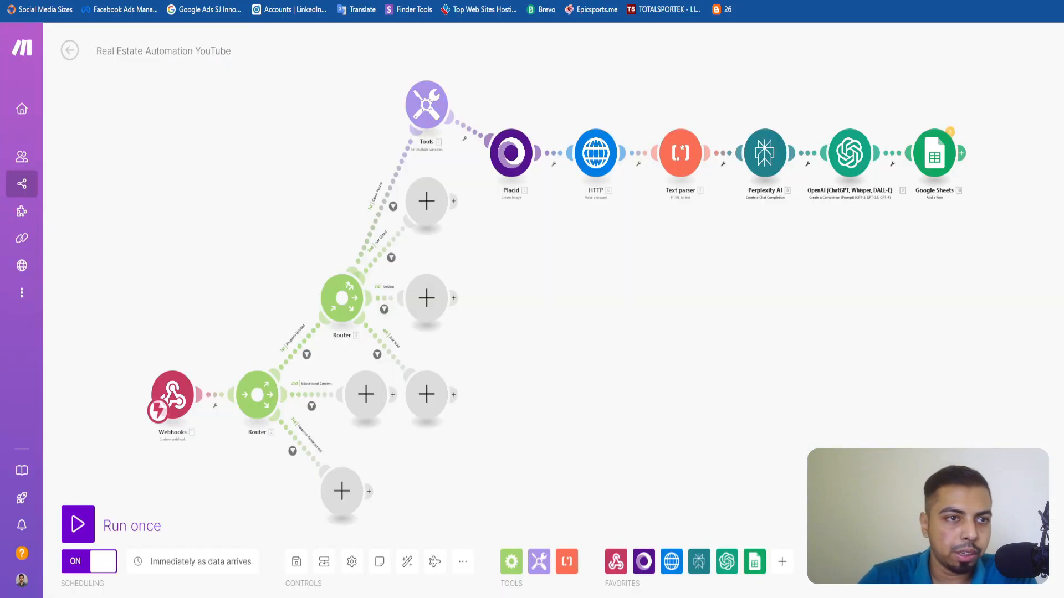
key(ctrl+Tab)
key(ctrl+Tab)
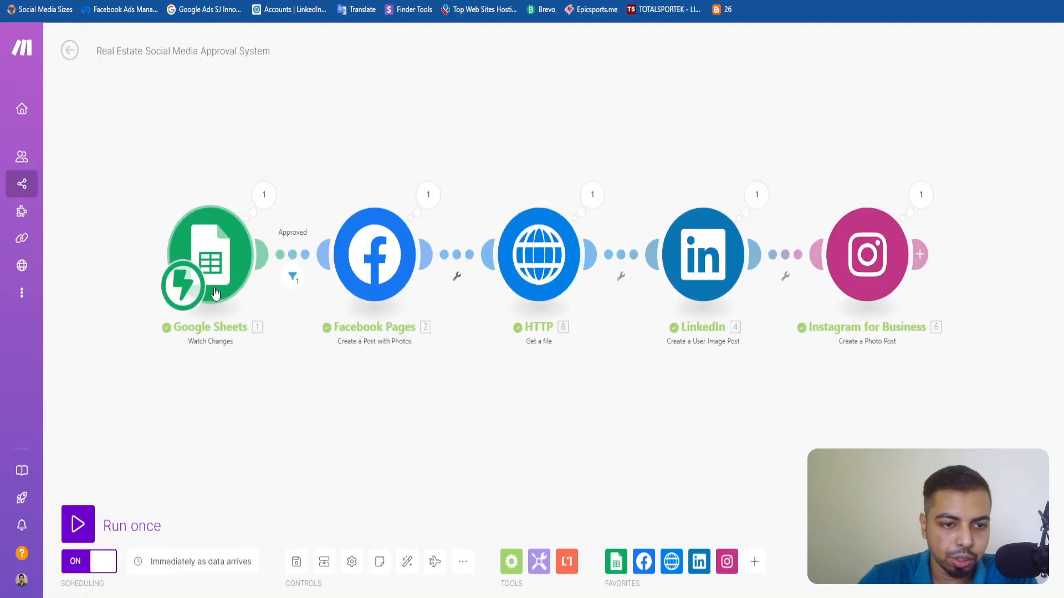
click(70, 51)
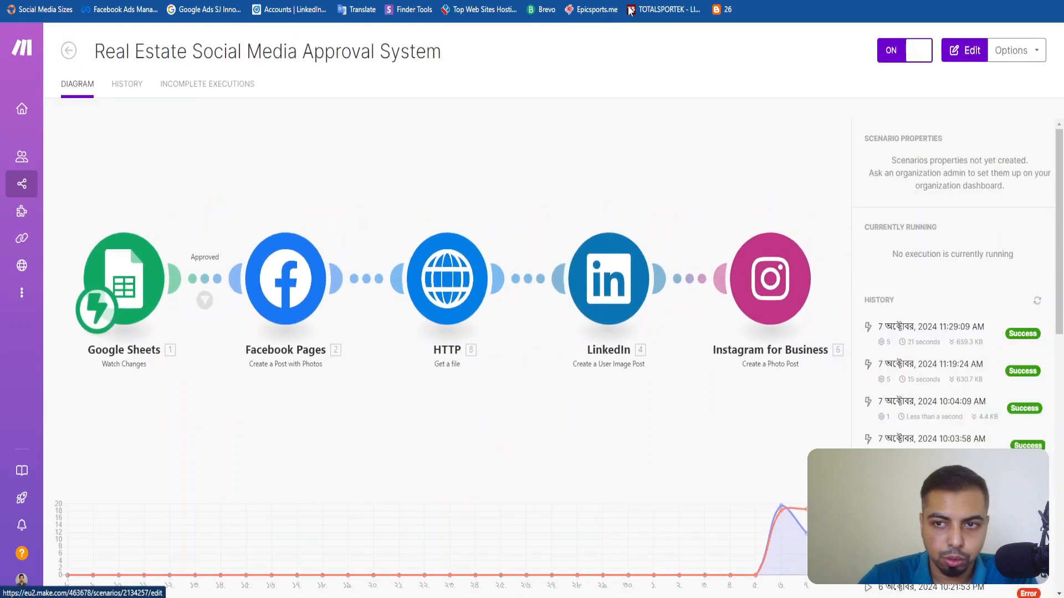
click(67, 51)
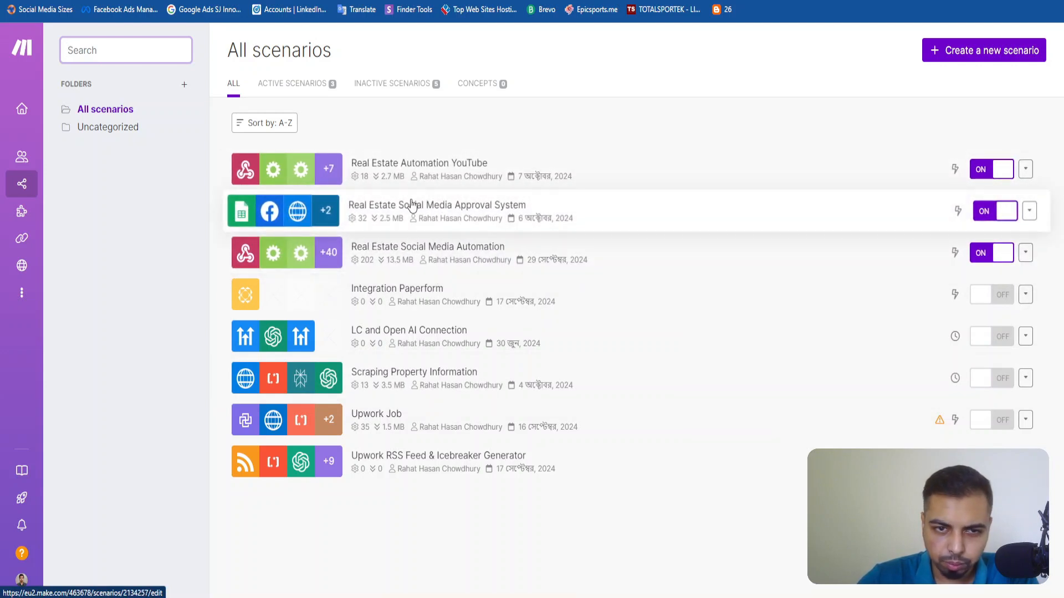
Create a new scenario and name it Real Estate Social Media Approval Demo.
click(979, 52)
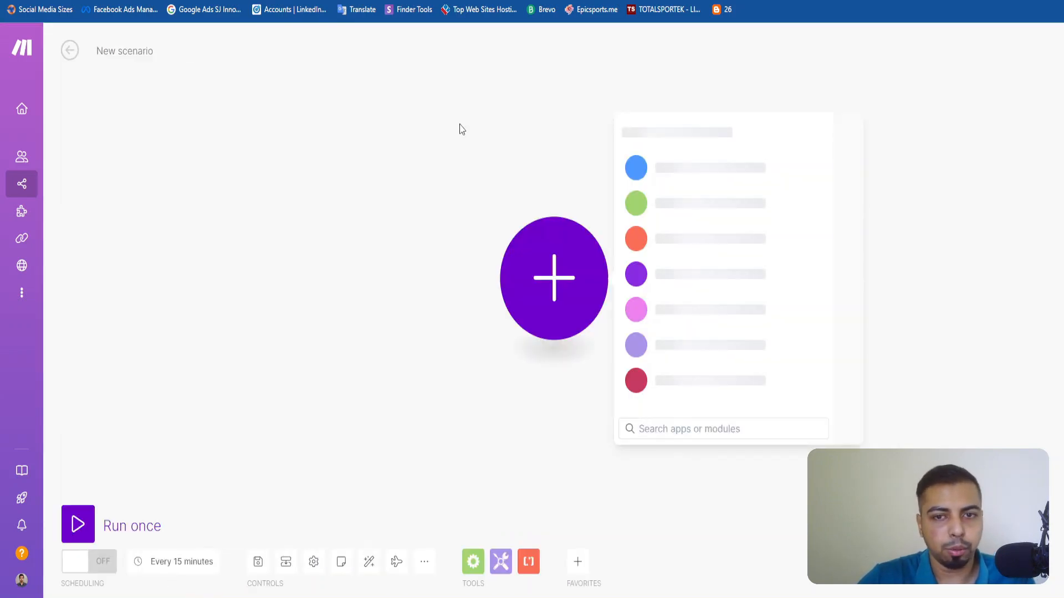
click(136, 51)
text(Real E)
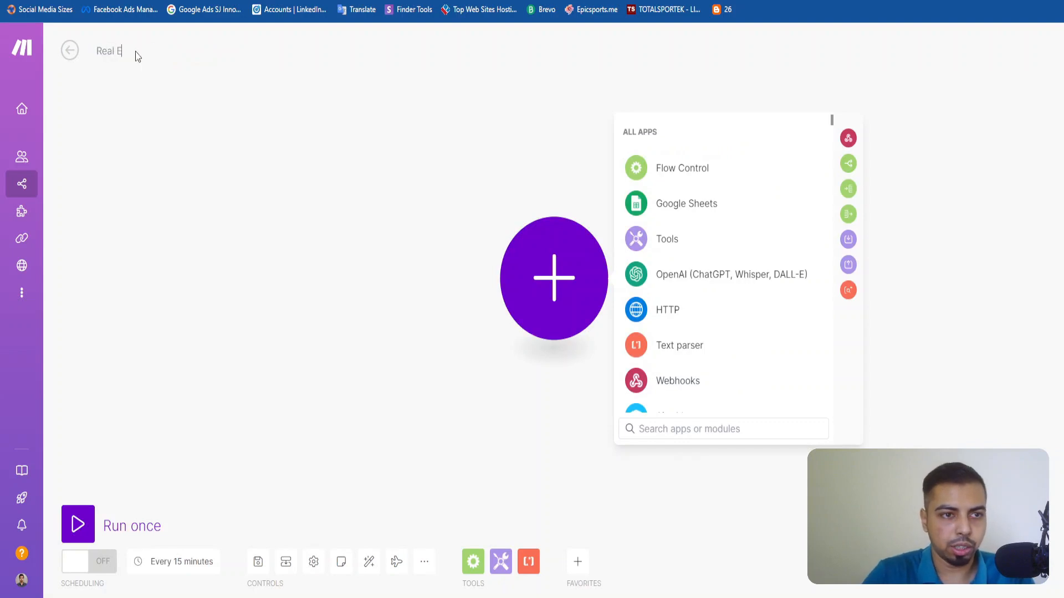
text(state Social )
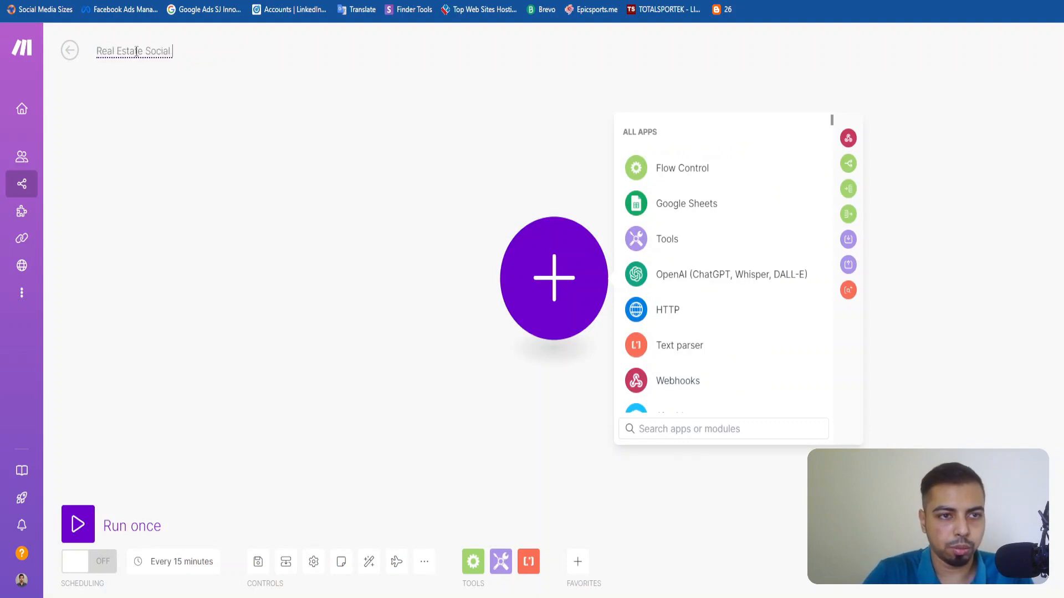
text(MEdi)
text(edia A)
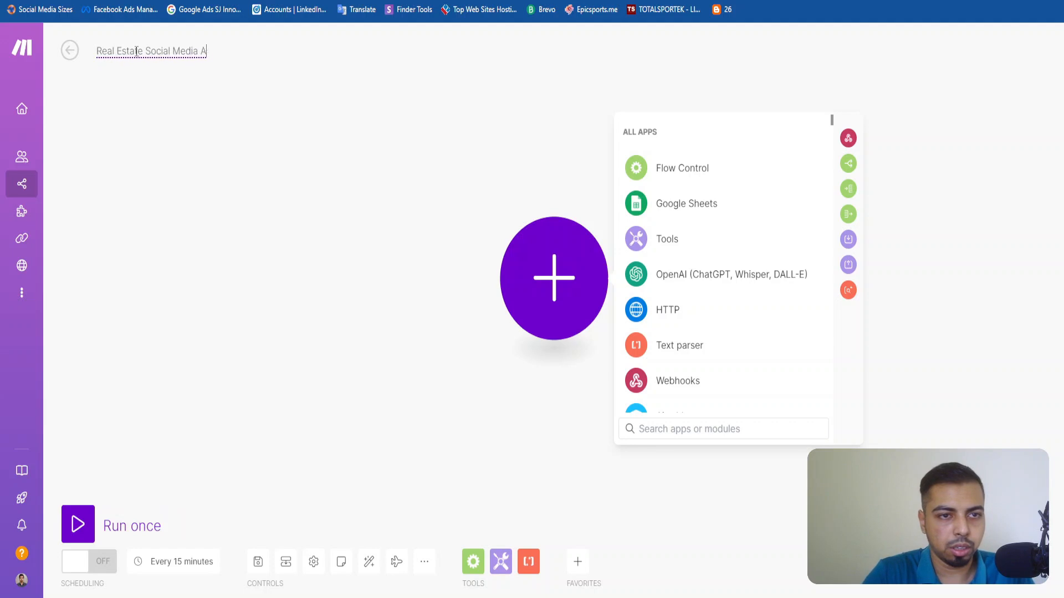
text(pproval Demo)
click(155, 86)
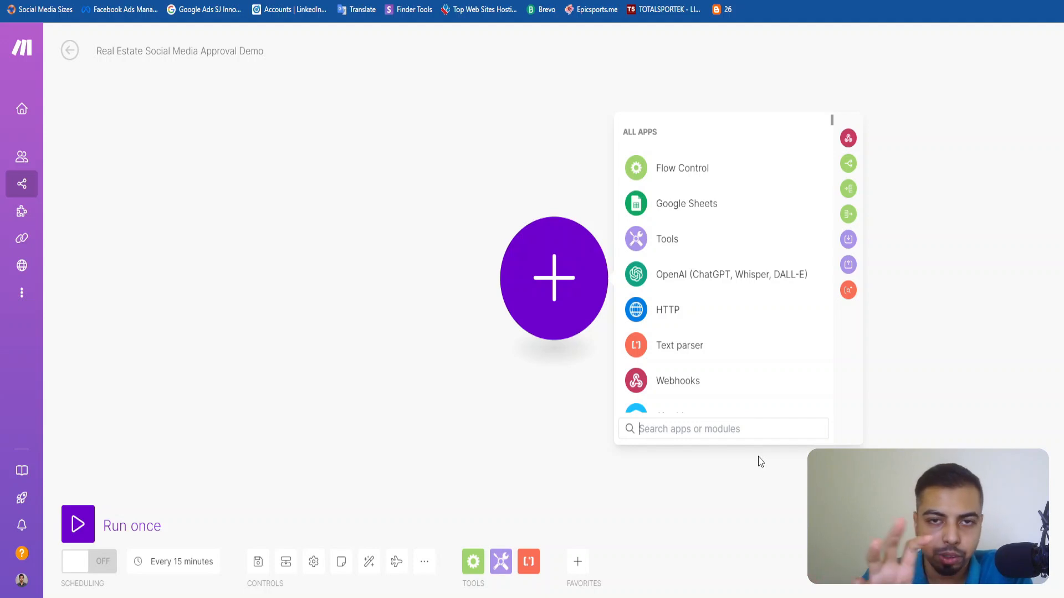
Switch to the posts sheet and check row 2's Caption and Approval cells.
key(ctrl+Tab)
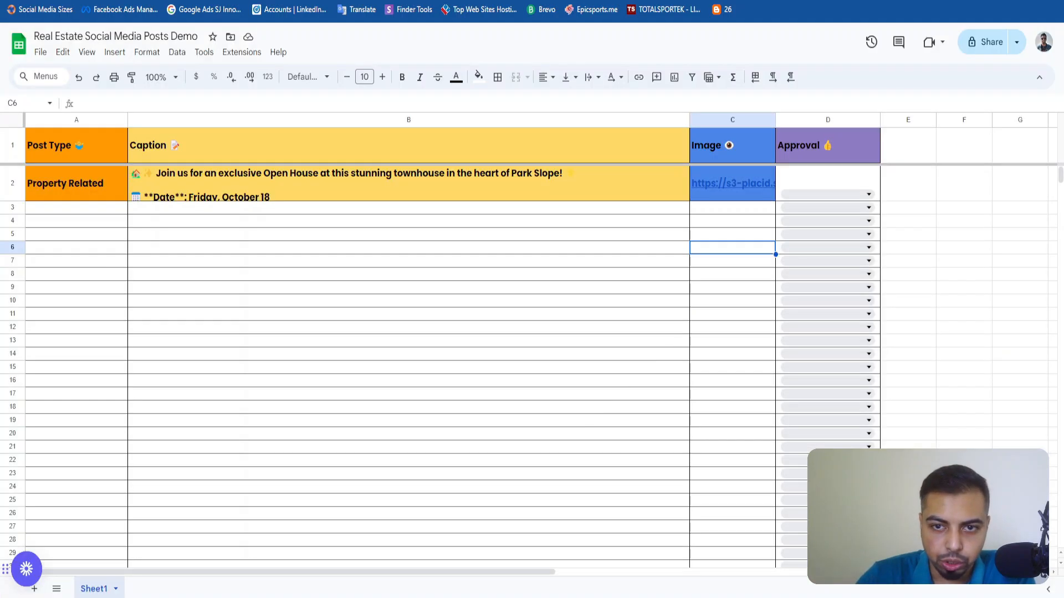
click(586, 193)
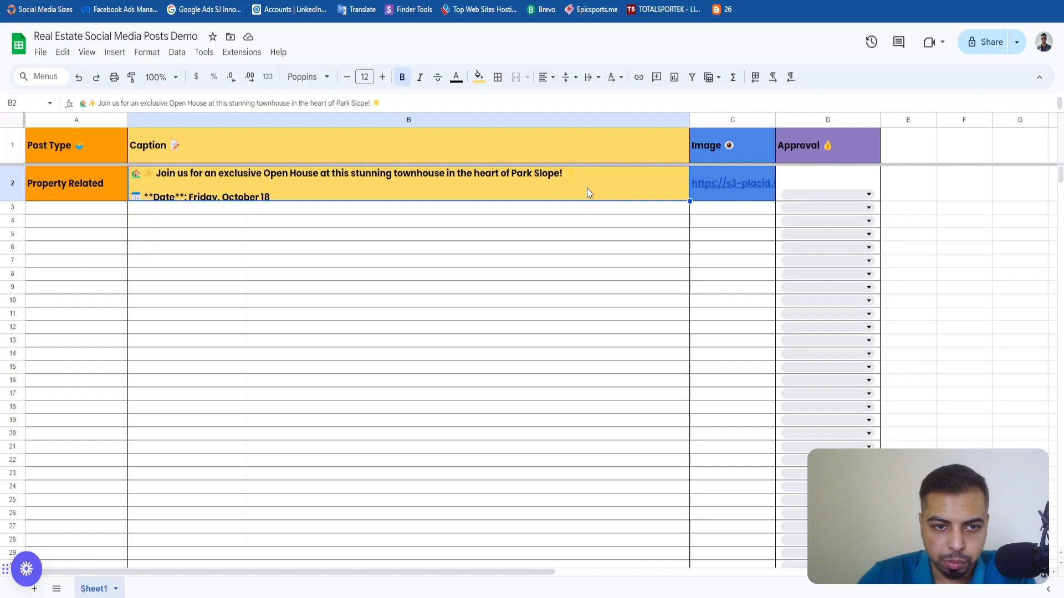
click(823, 194)
click(280, 274)
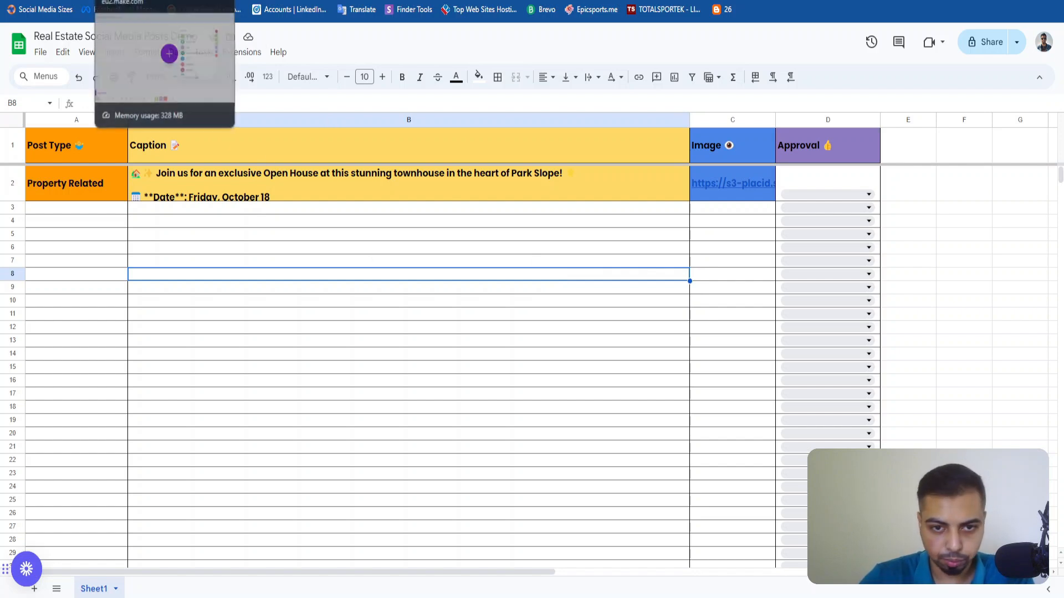
Return to the Real Estate Social Media Approval Demo scenario in Make and add the Google Sheets Watch Changes trigger.
click(74, 0)
click(113, 1)
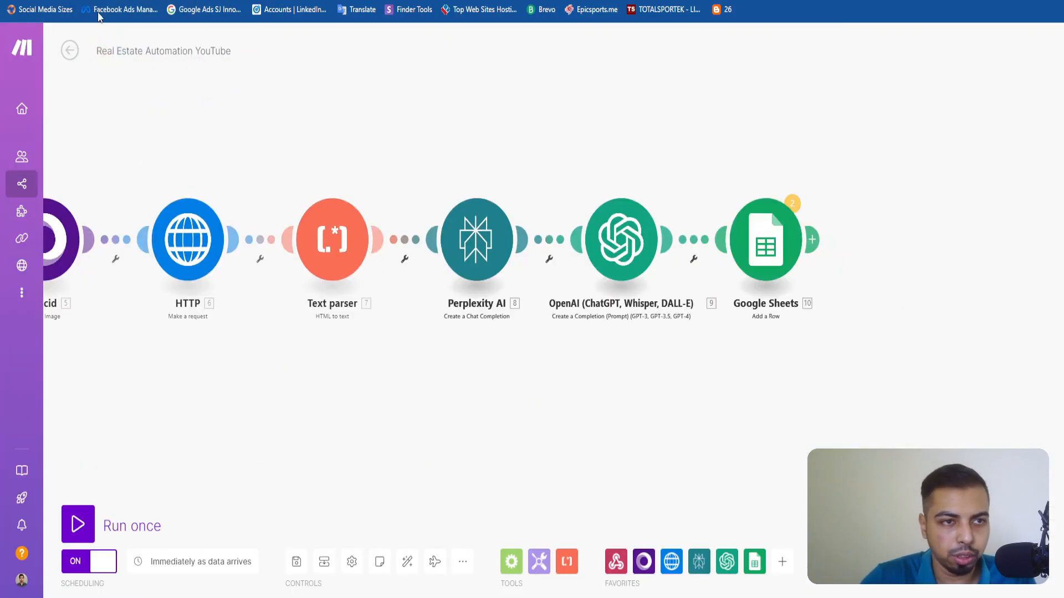
click(145, 1)
click(171, 1)
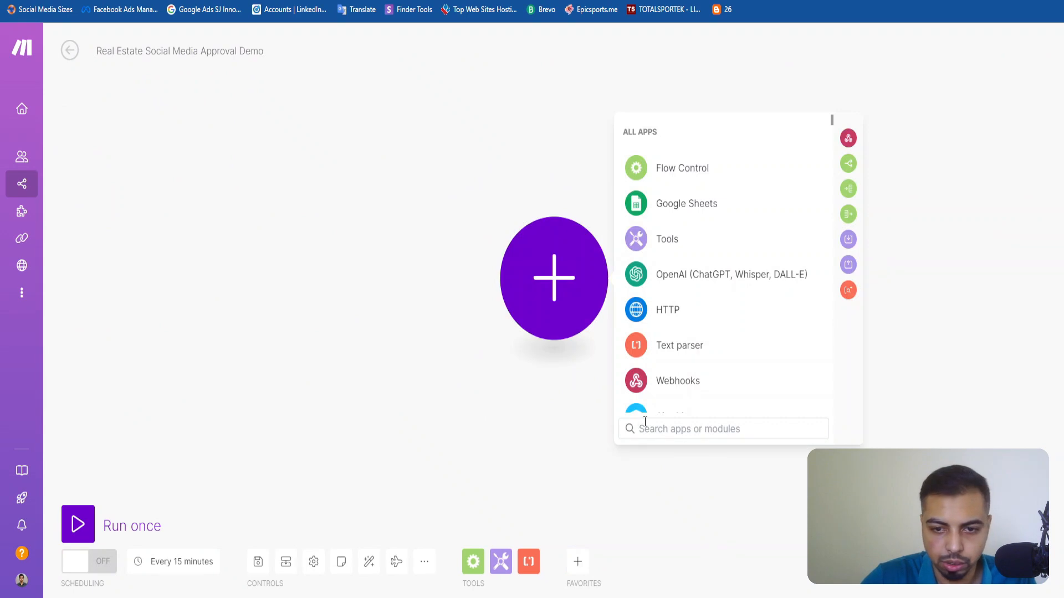
text(Watch)
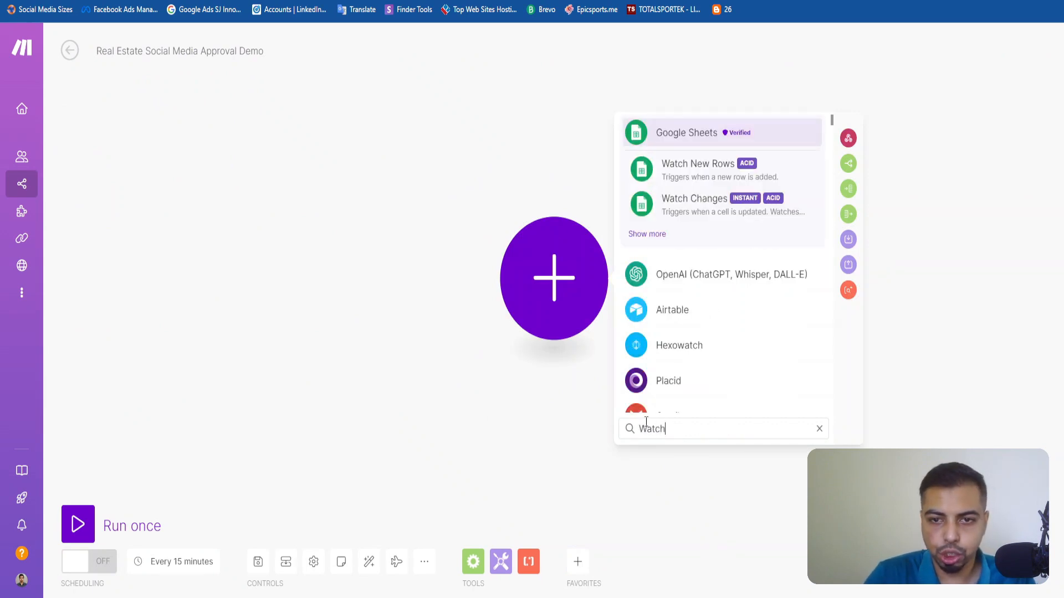
click(711, 215)
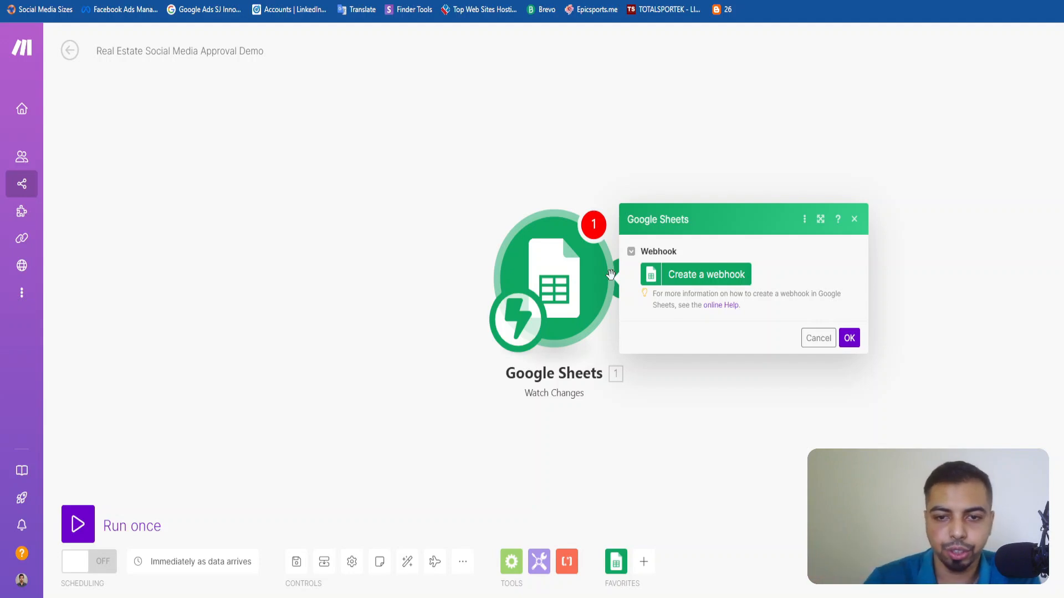
Create a webhook named Google Sheet Demo Trigger for the Watch Changes module and copy its address to the clipboard.
click(678, 275)
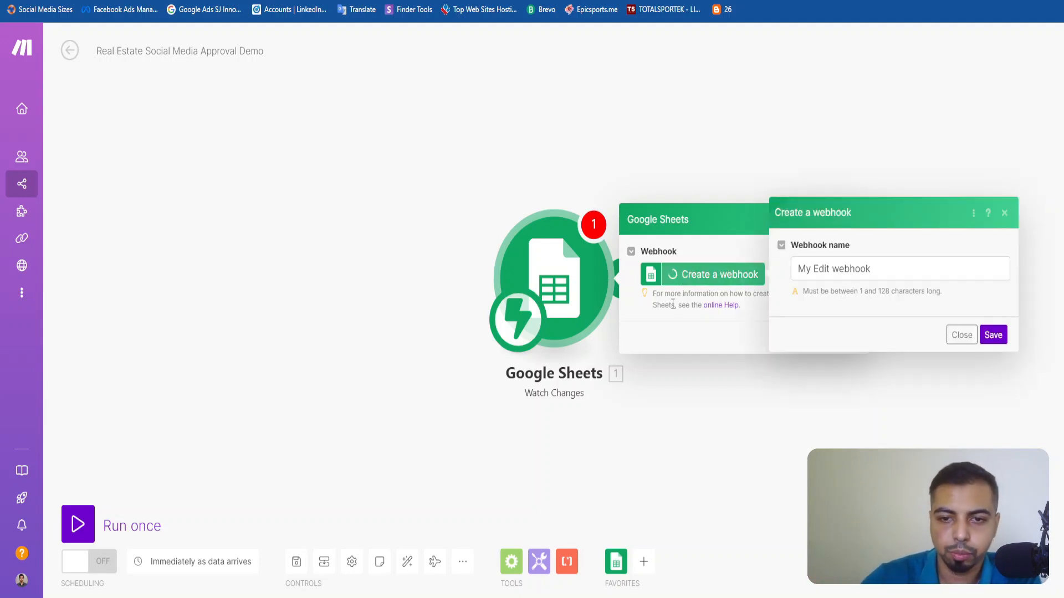
double_click(842, 270)
key(ctrl+a)
text(Go)
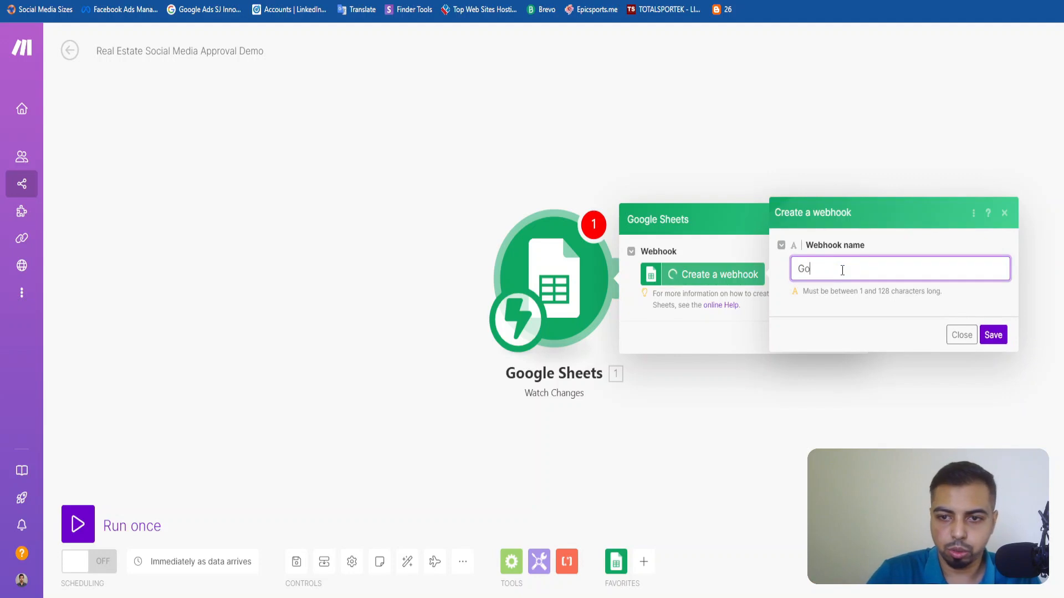
text(ogle Sheet Do)
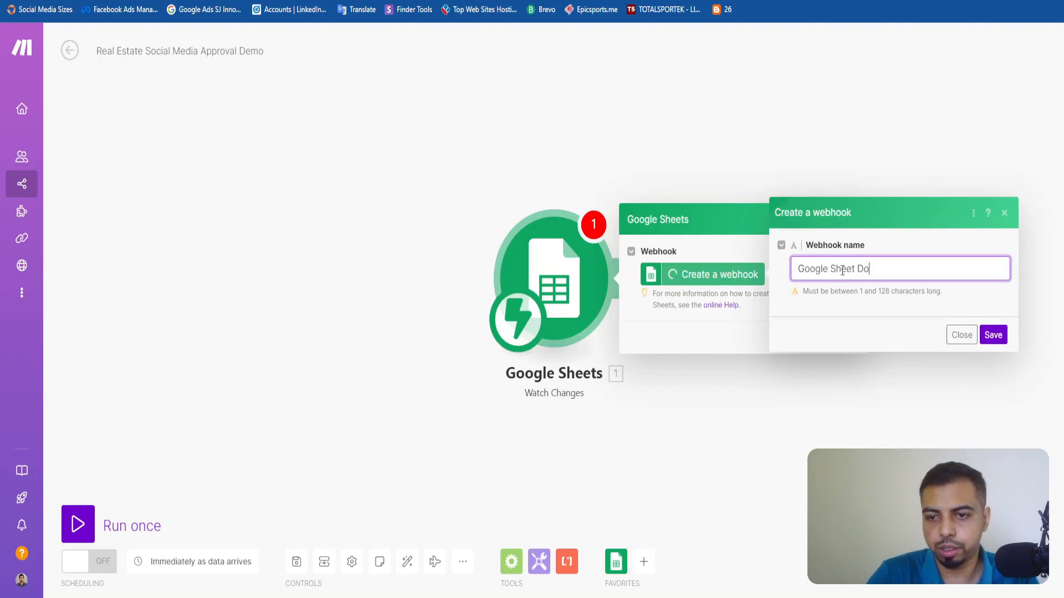
text(mo)
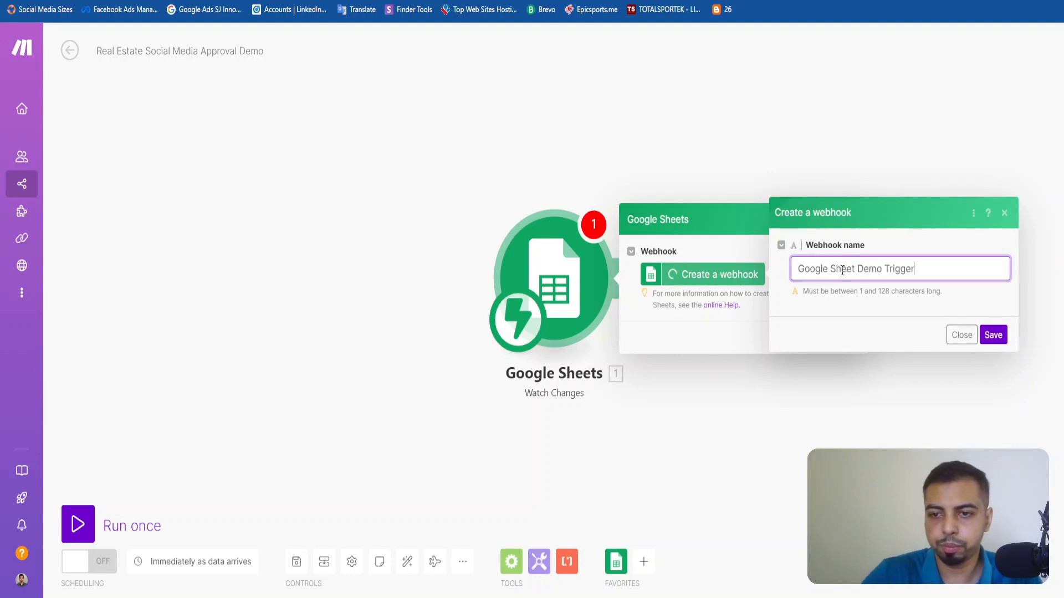
text( Trigger)
click(993, 335)
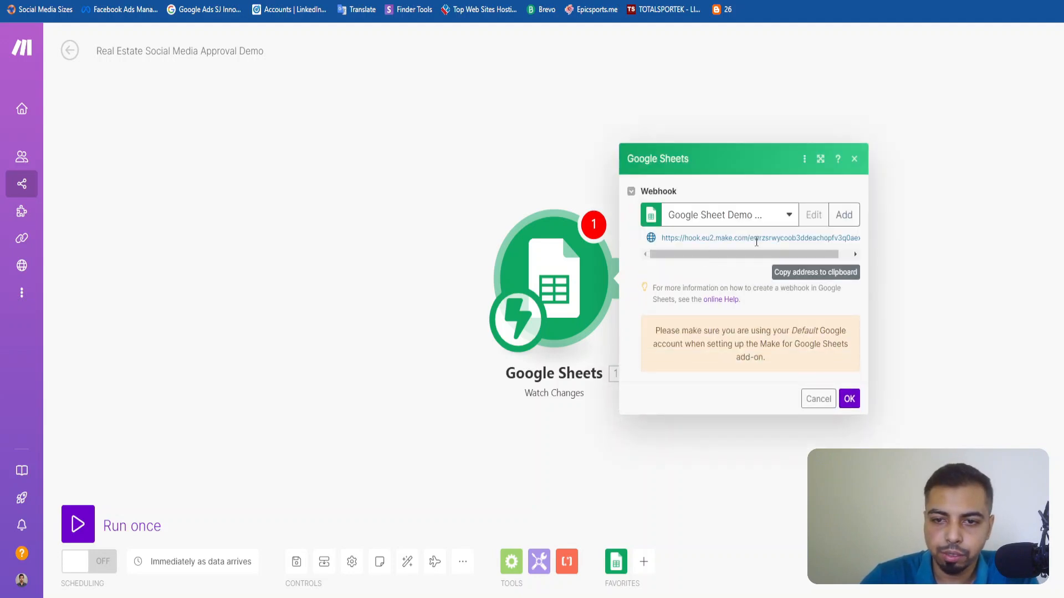
click(798, 274)
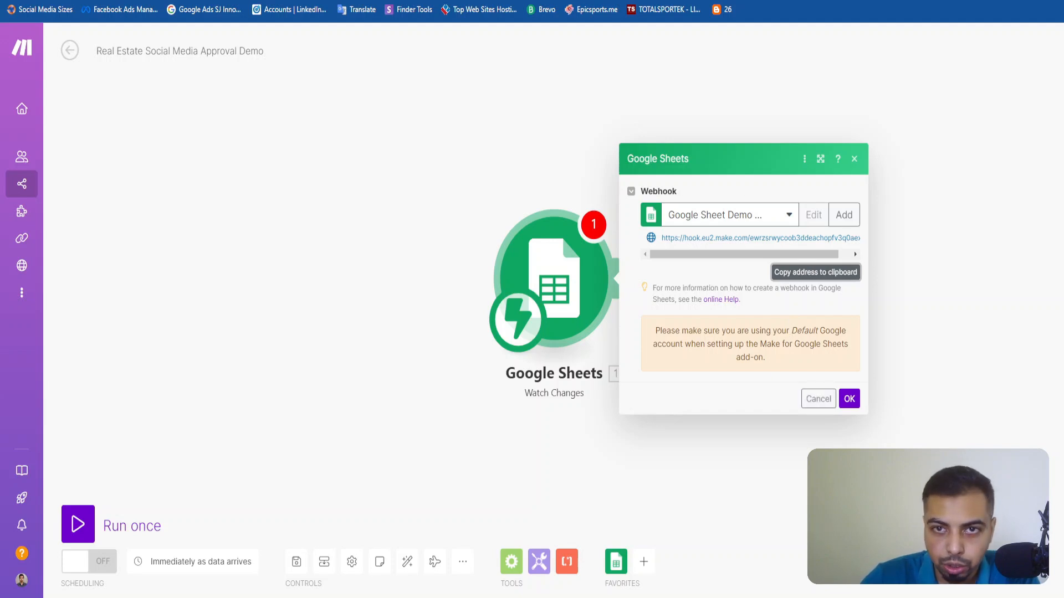
Switch to the Real Estate Social Media Posts Demo sheet and open the Google Workspace Marketplace for getting add-ons.
click(665, 0)
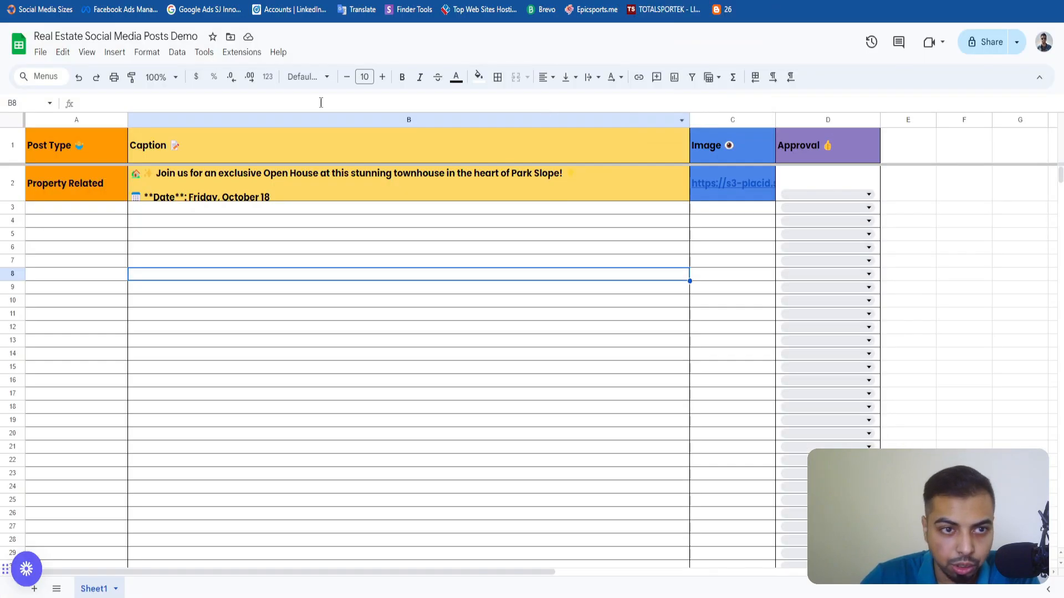
click(244, 58)
mouse_move(261, 76)
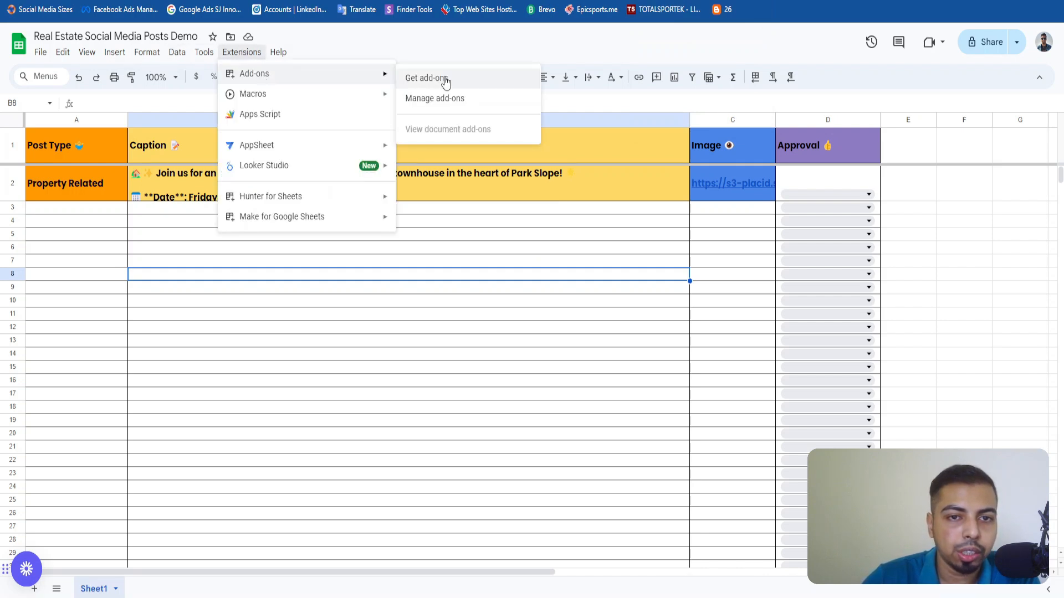
click(426, 78)
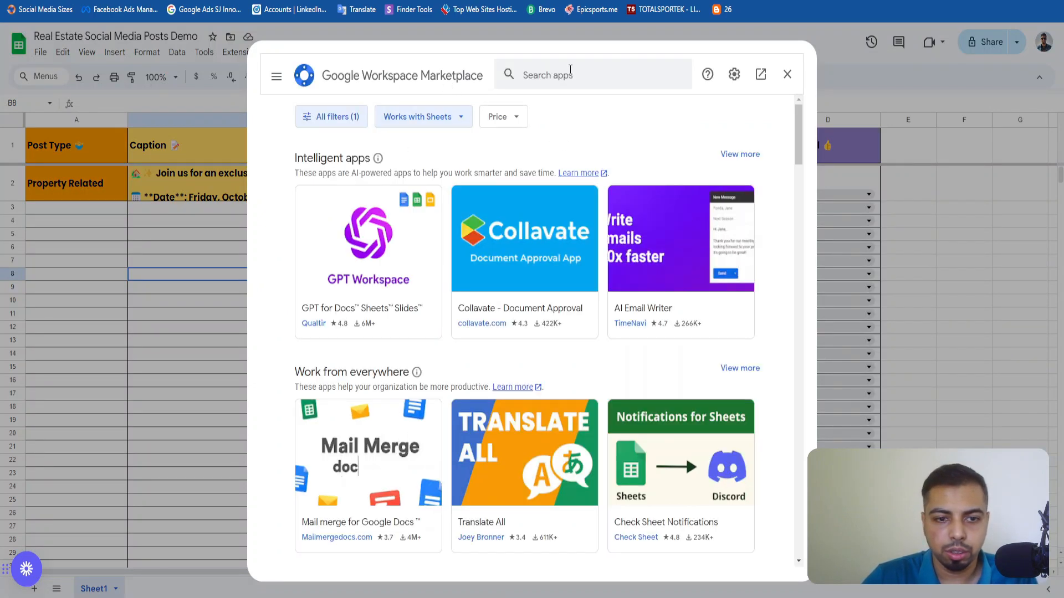
Search the marketplace for Make for Google Sheets and open that add-on's listing.
click(569, 71)
text(Make.com)
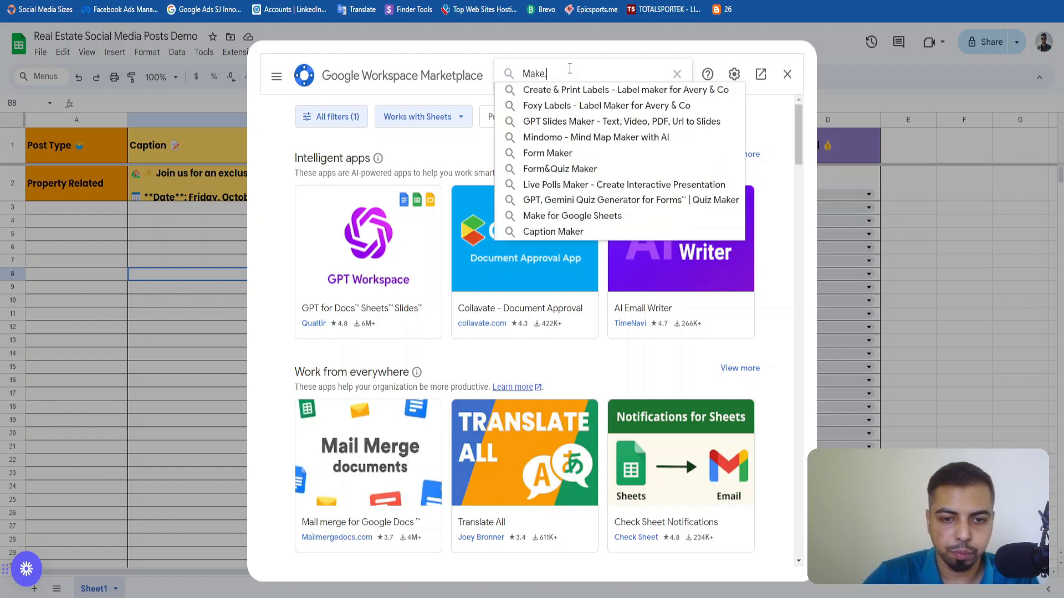
key(BackSpace)
key(BackSpace)
key(BackSpace)
key(BackSpace)
text(for)
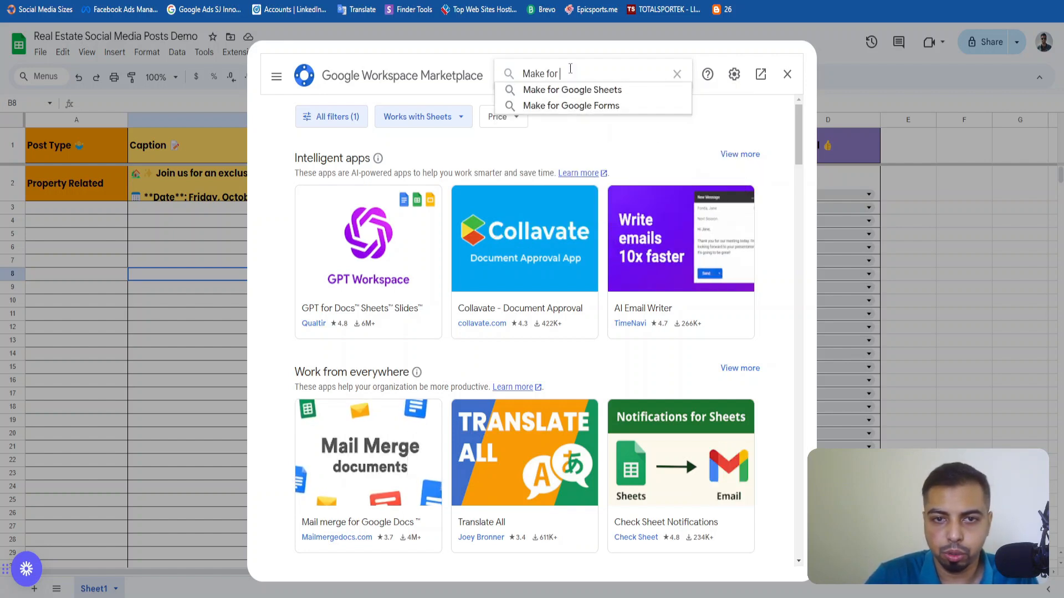
key(Down)
key(Return)
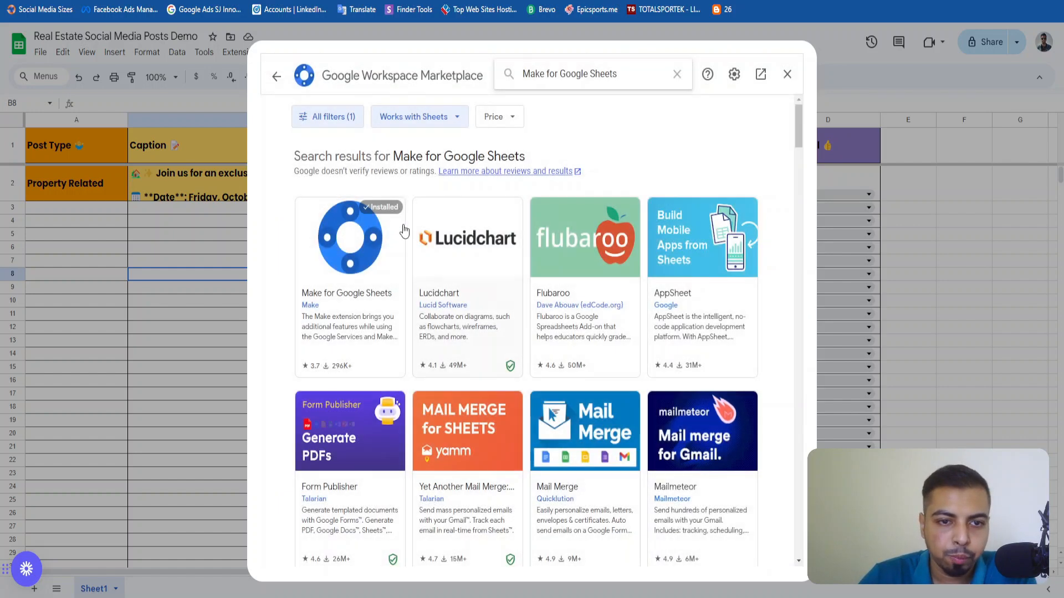
click(339, 302)
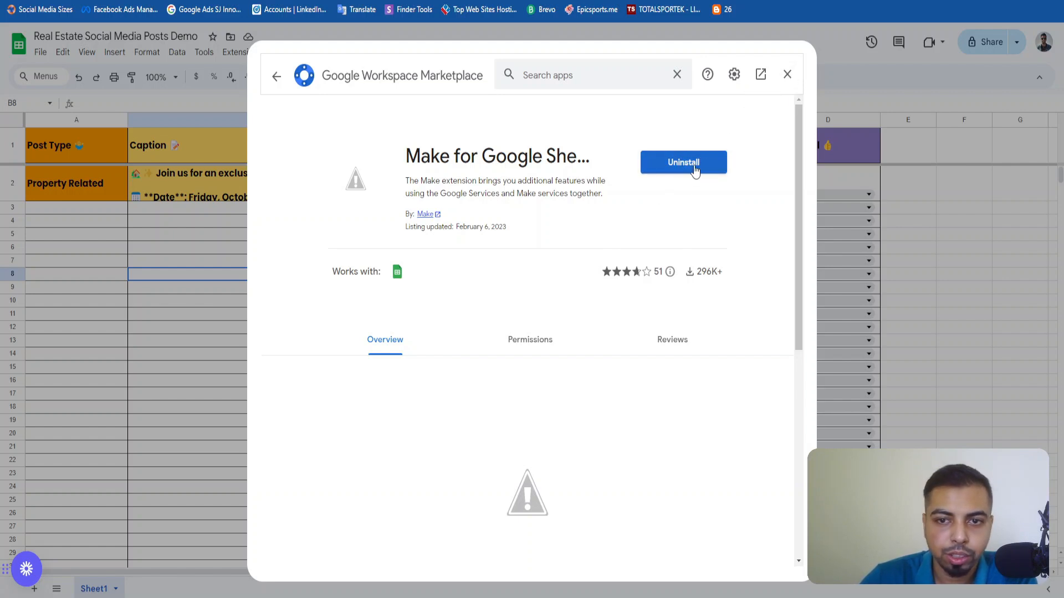
Leave the add-on marketplace and open the Make for Google Sheets extension settings for this sheet.
click(787, 75)
click(244, 51)
click(244, 52)
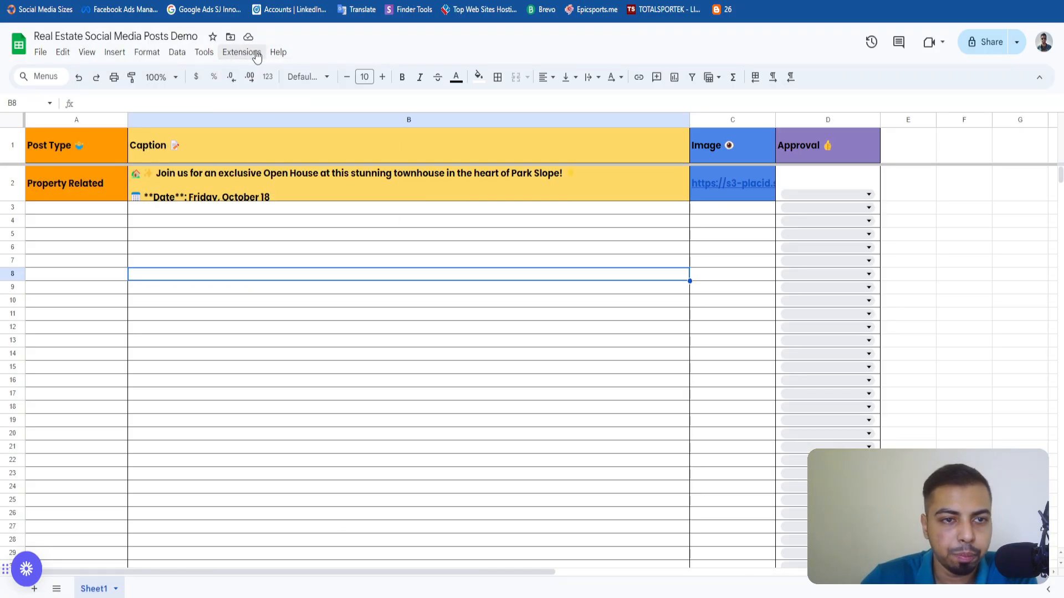
click(244, 51)
mouse_move(290, 219)
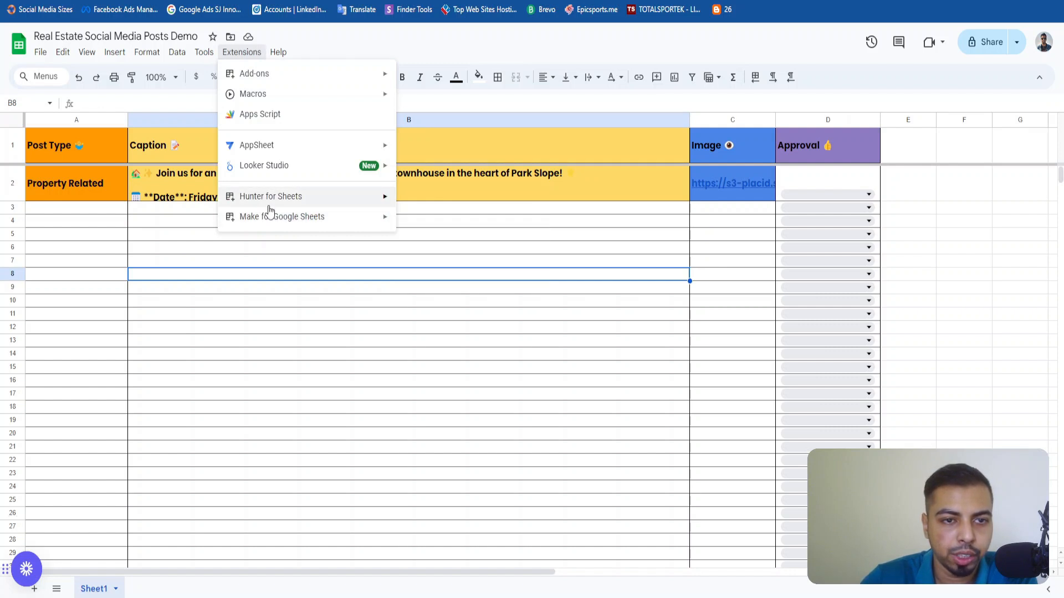
click(410, 222)
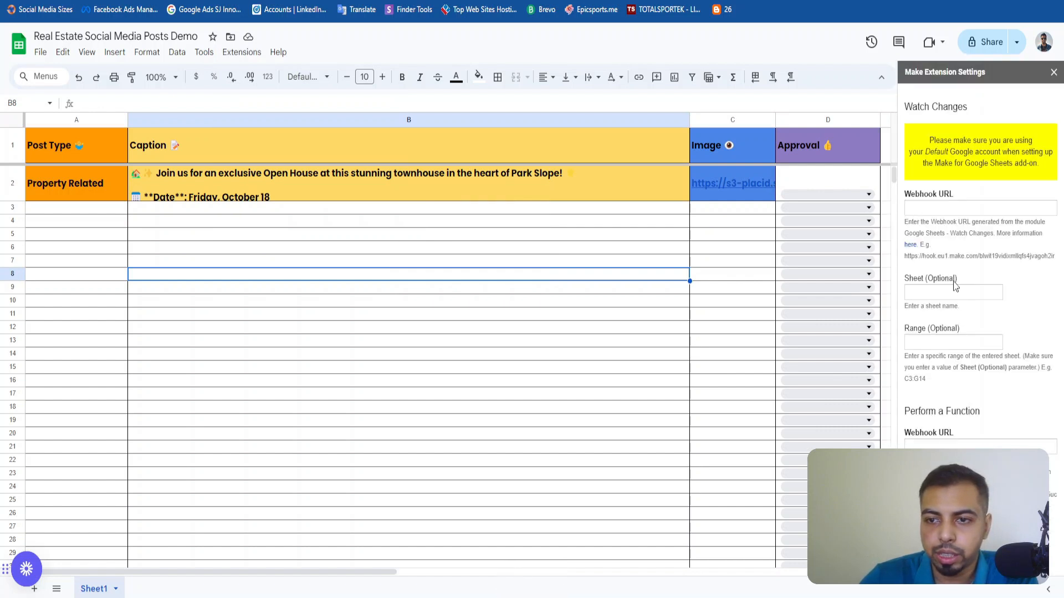
Paste the copied webhook address as the Watch Changes Webhook URL and place the cursor in the optional Range setting.
click(929, 210)
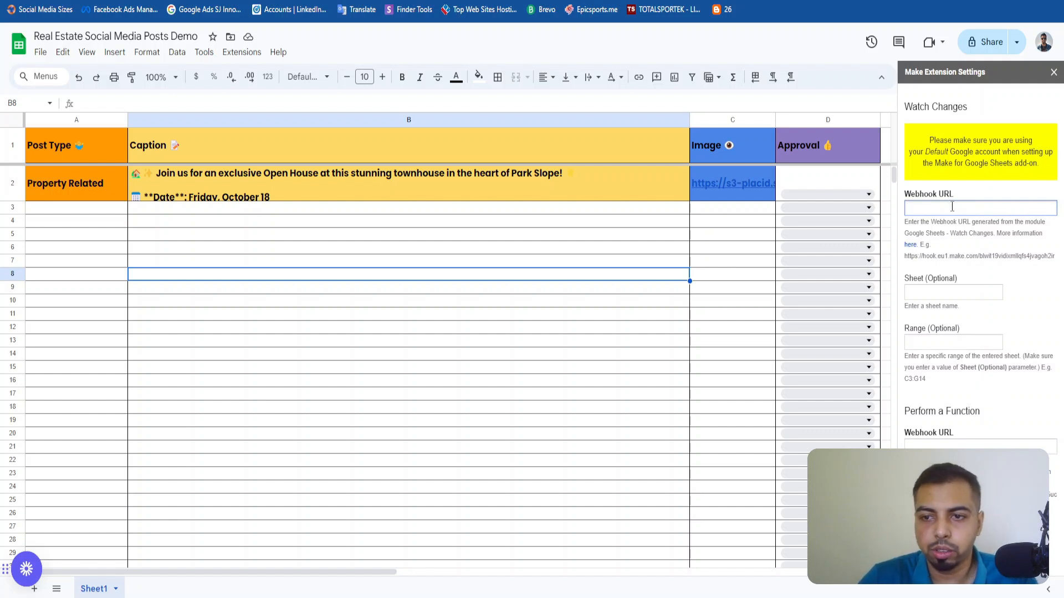
key(ctrl+v)
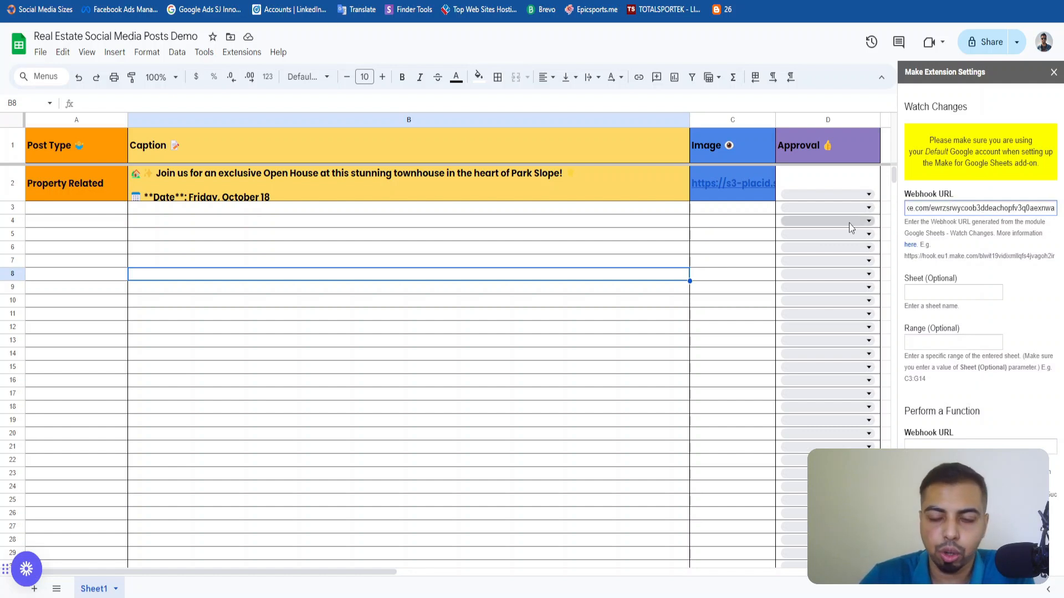
key(Home)
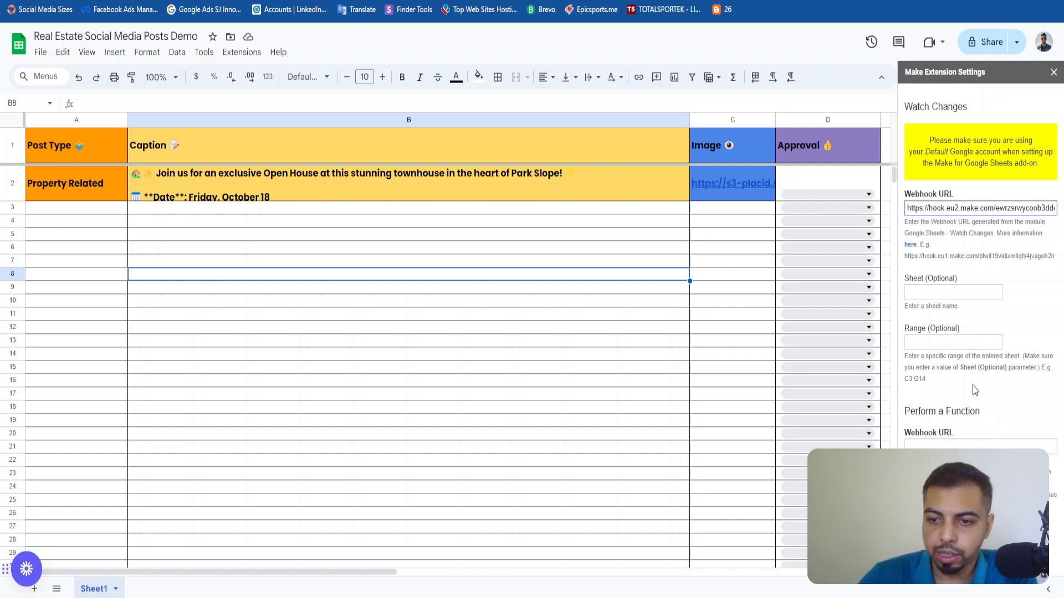
click(953, 292)
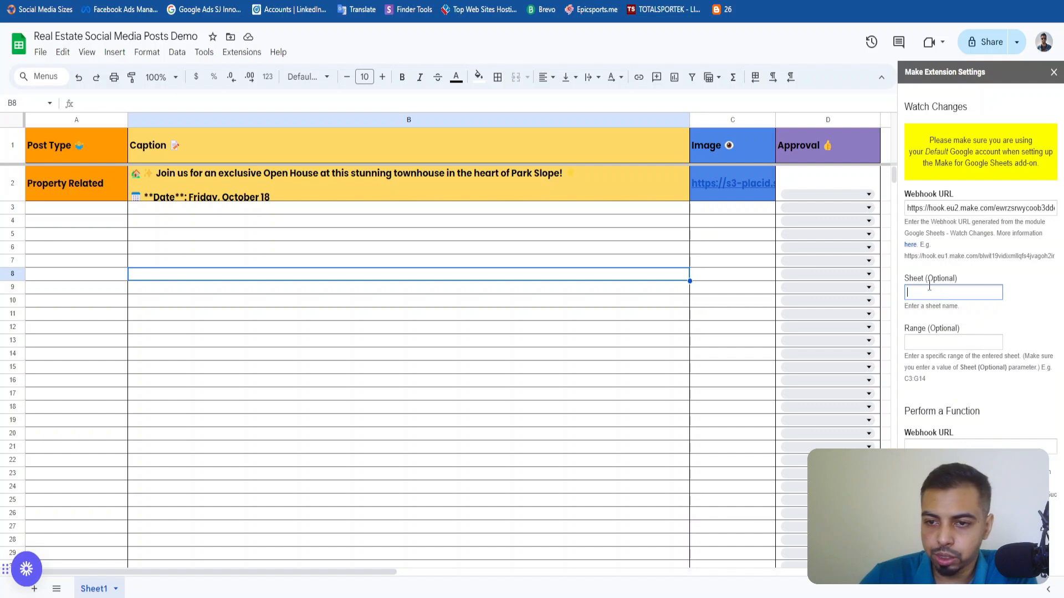
click(951, 343)
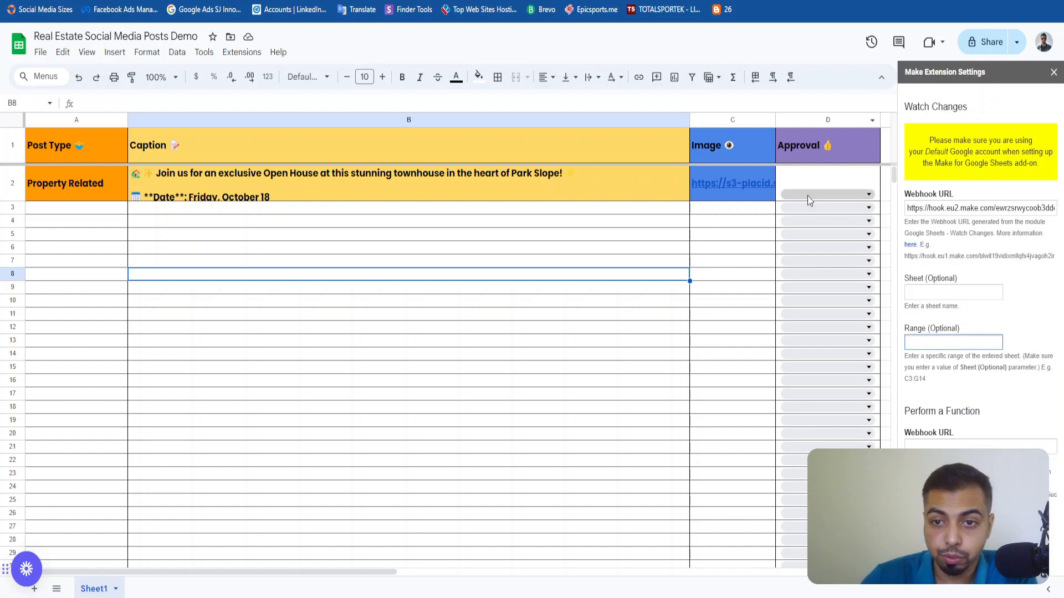
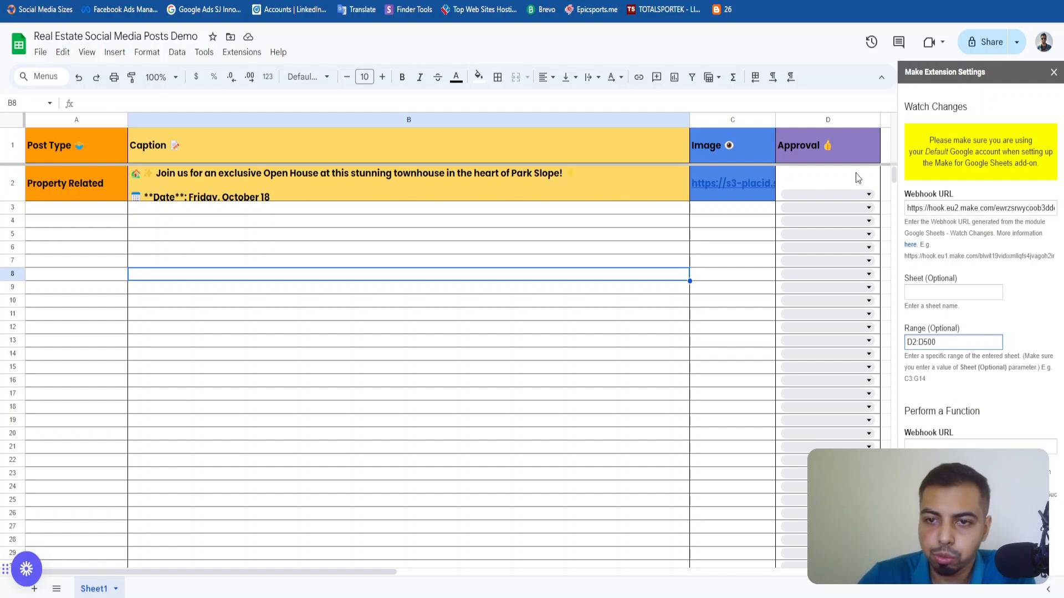
Restrict the Make extension's watched changes to range D2:D500 on sheet1 and save the settings.
click(967, 329)
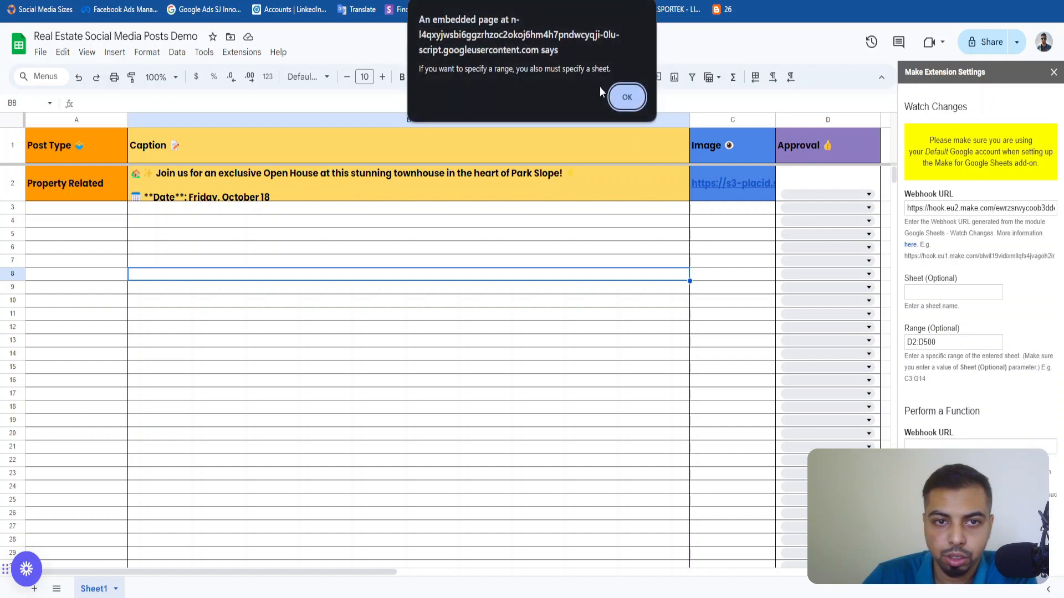
click(619, 99)
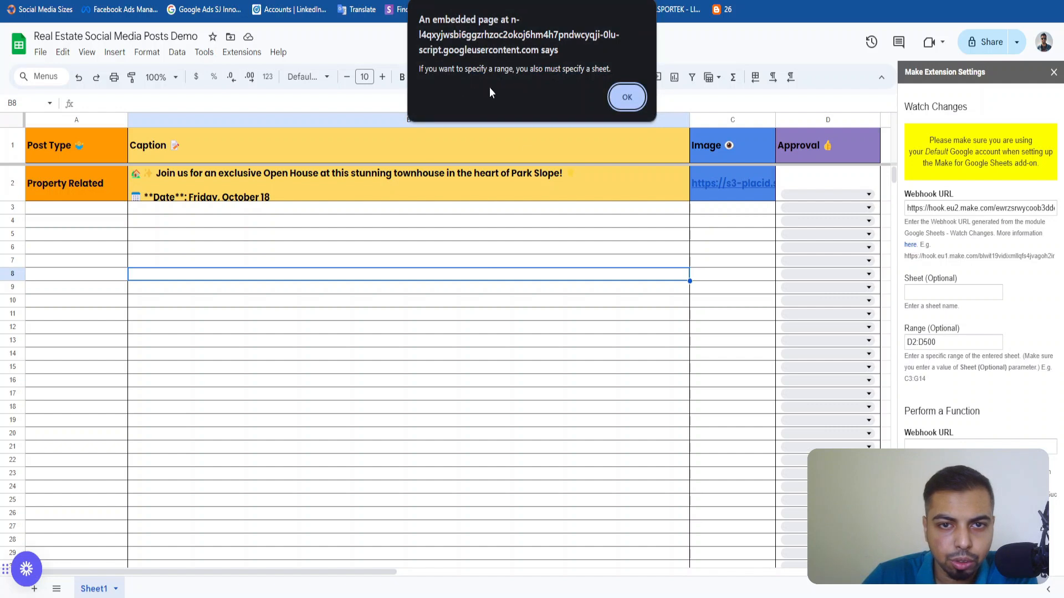
click(626, 97)
click(935, 293)
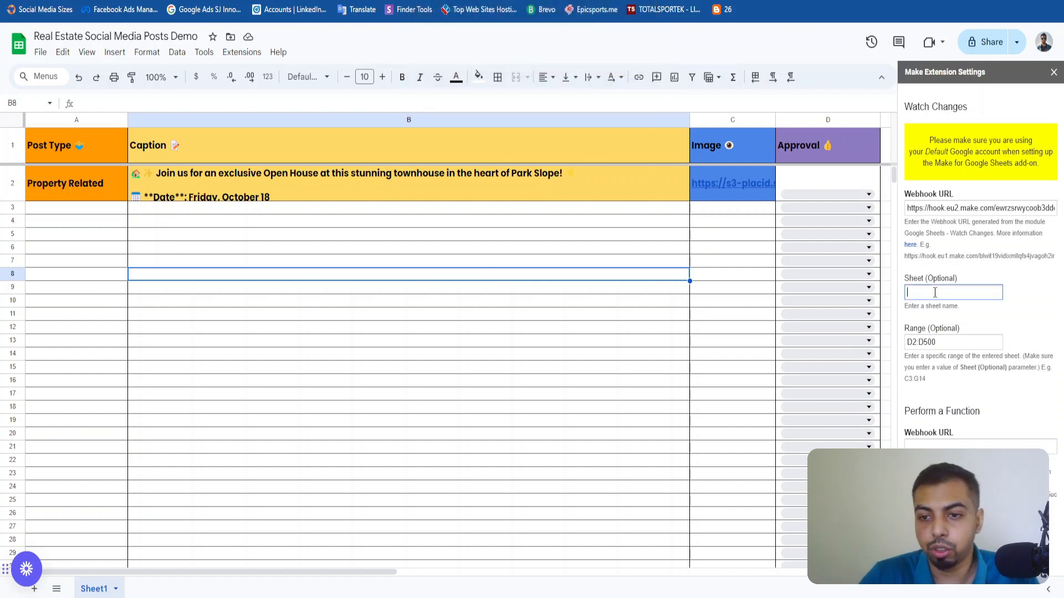
text(sheet1)
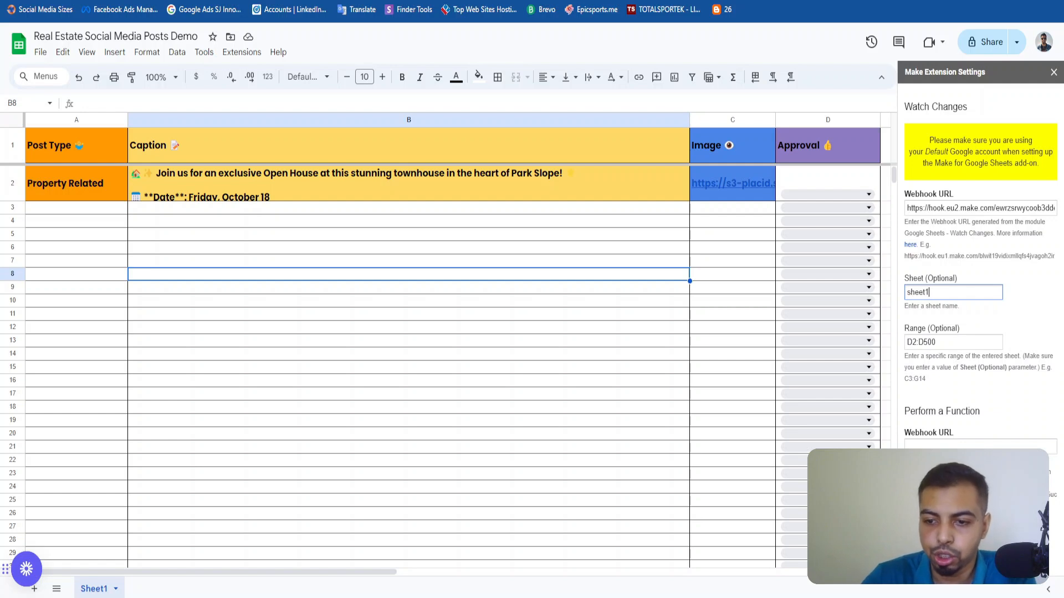
click(920, 522)
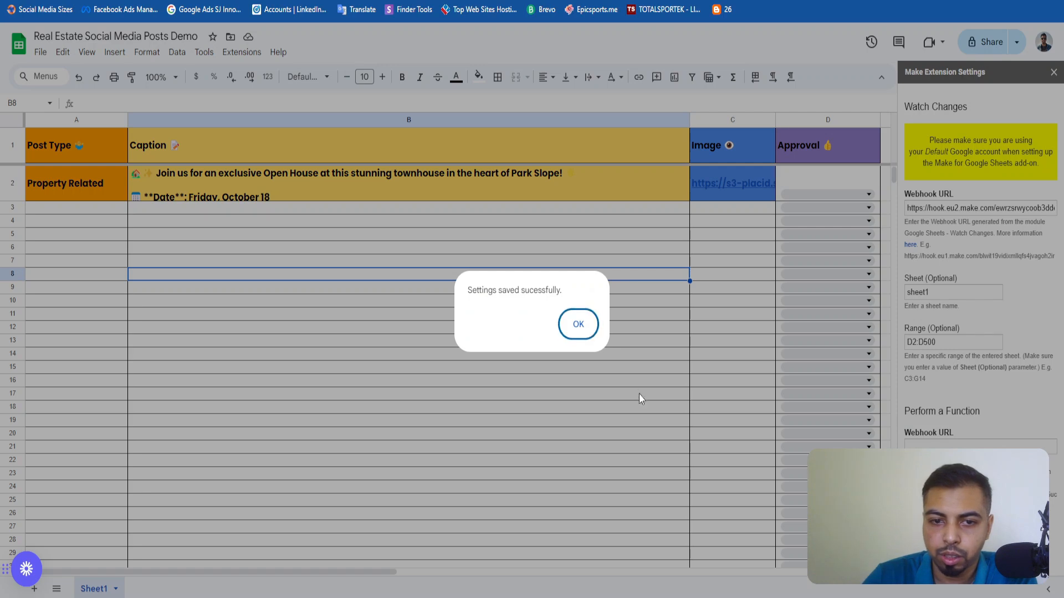
click(575, 326)
click(1053, 73)
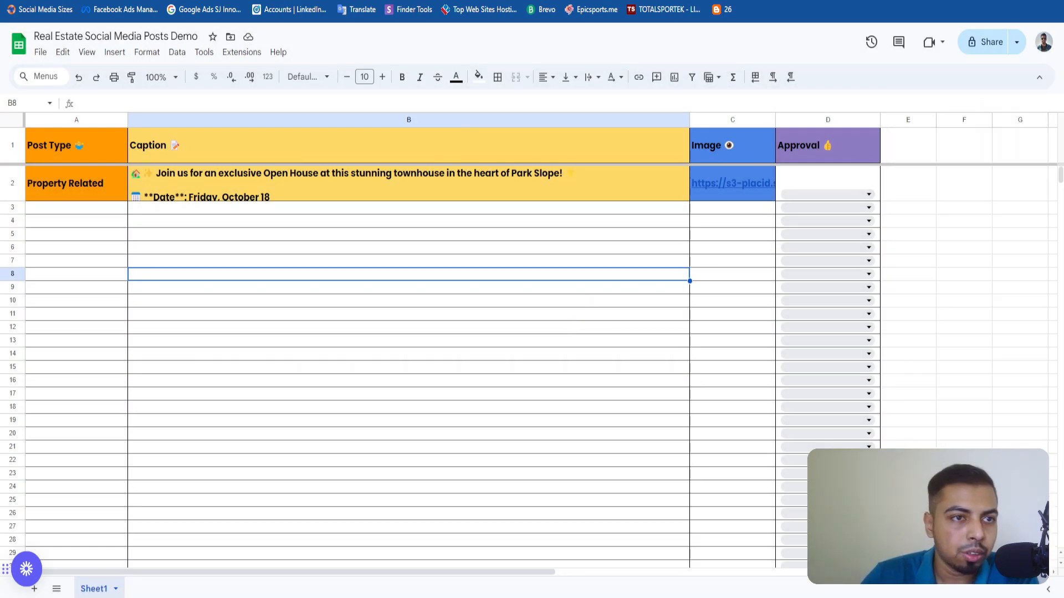
Switch to Make, confirm the Google Sheets Watch Changes module's webhook, and run the scenario once.
key(ctrl+Tab)
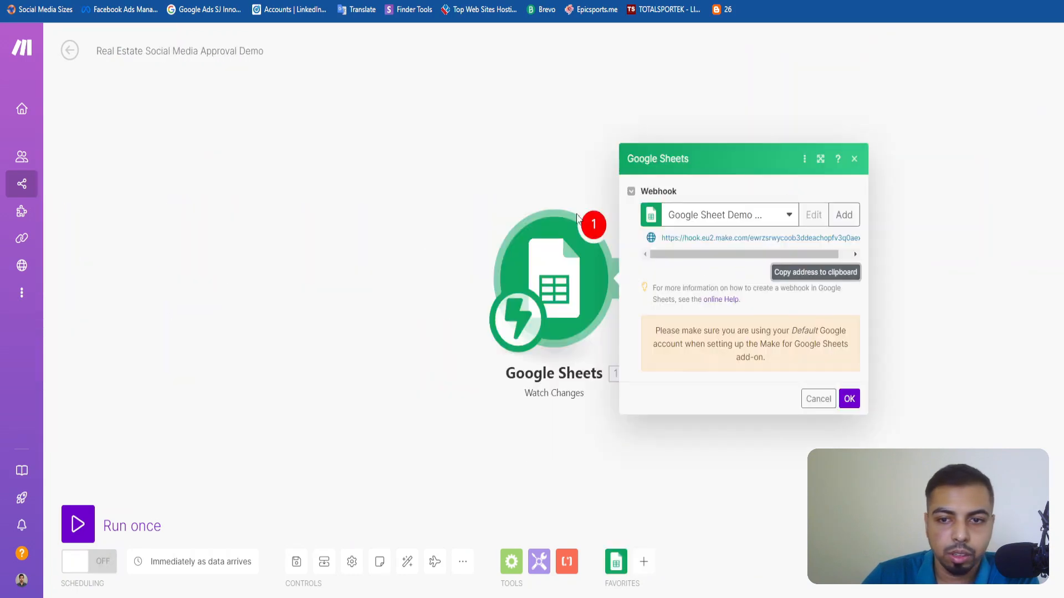
click(849, 399)
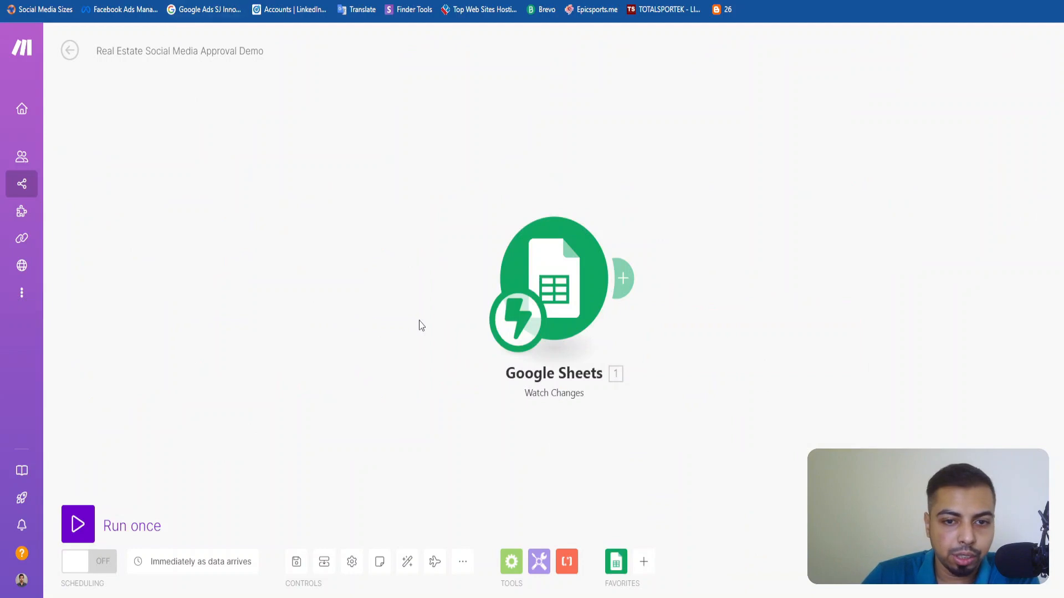
right_click(559, 284)
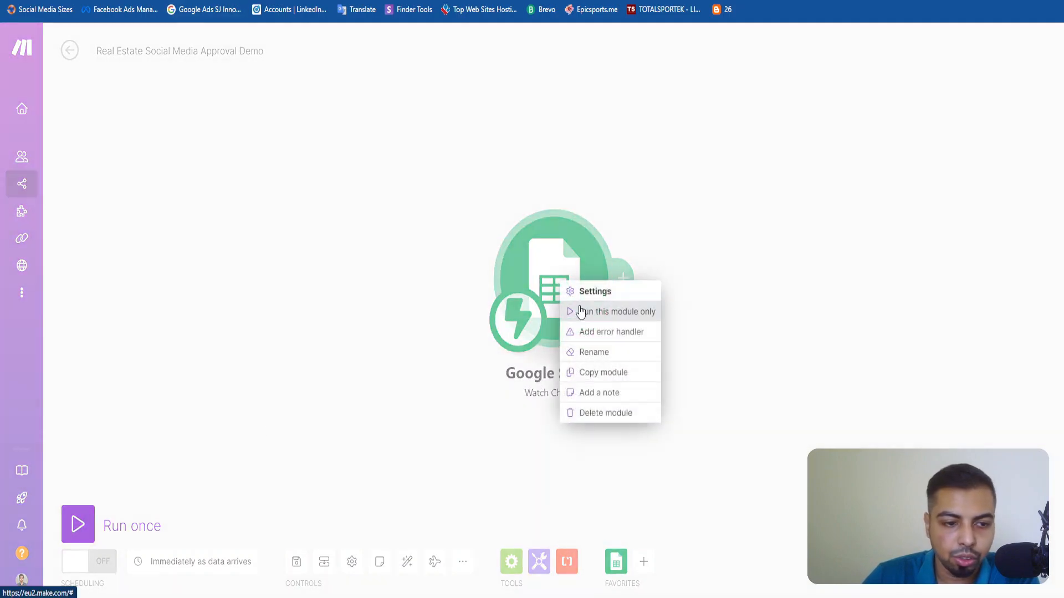
click(78, 524)
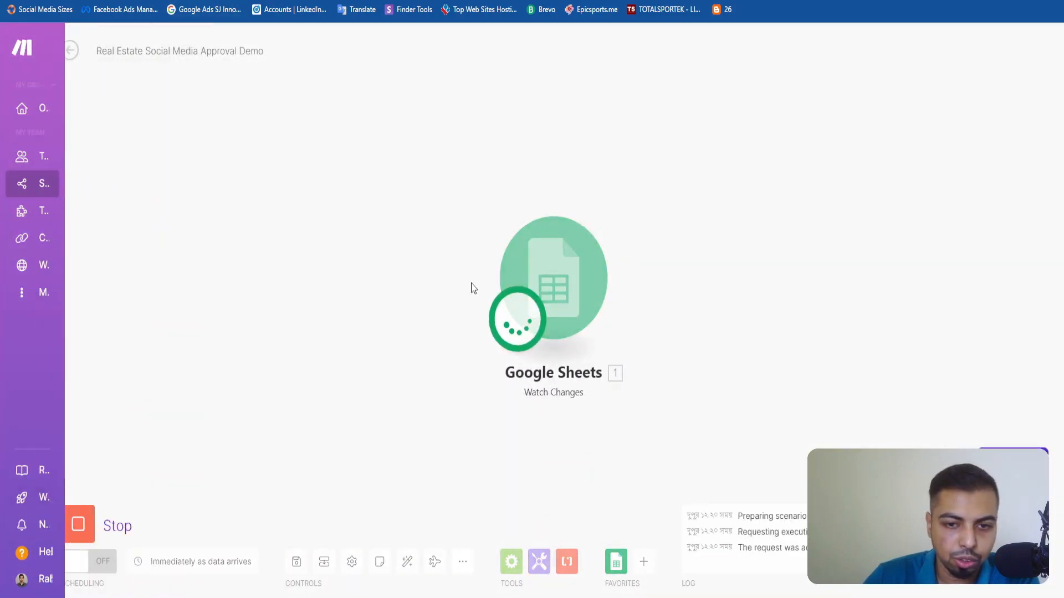
Switch to Google Sheets and set the Approval of the Property Related post in row 2 to Approved.
key(ctrl+Tab)
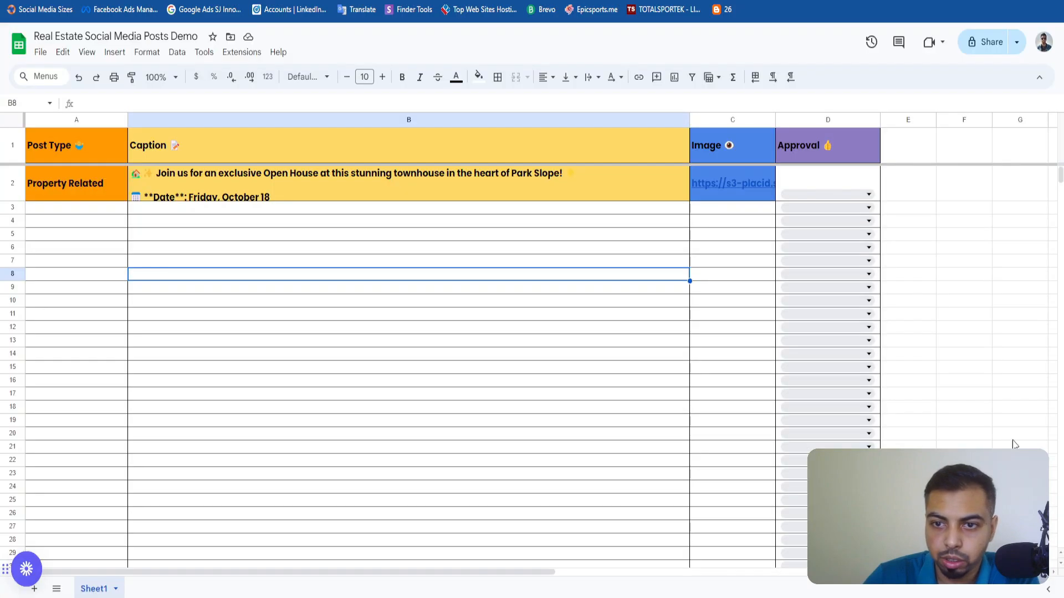
click(828, 195)
click(809, 217)
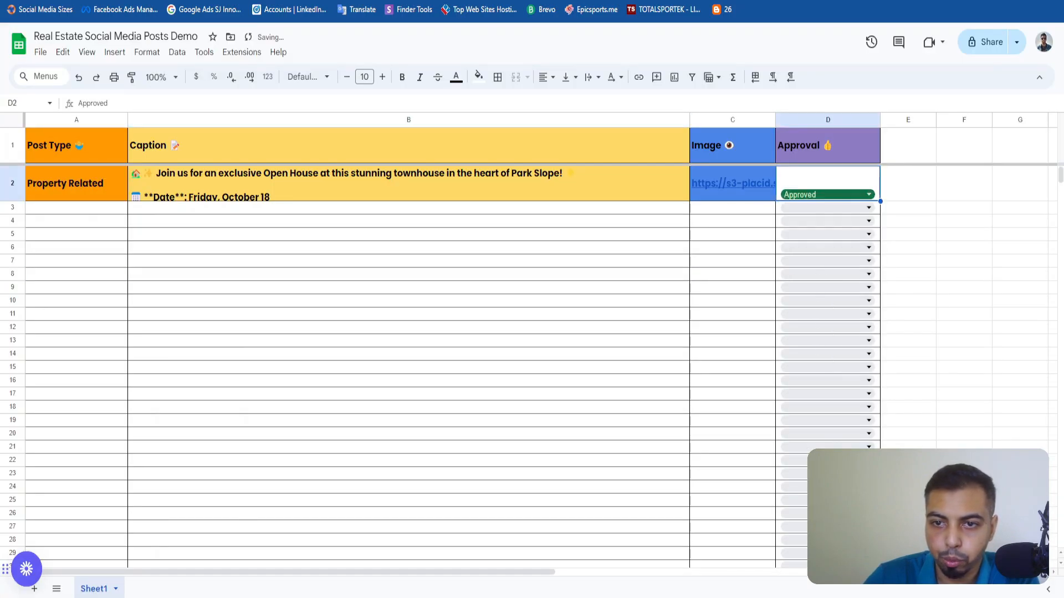
Switch back to Make, stop the running execution, and turn on scheduling for the scenario.
key(ctrl+Tab)
key(ctrl+Tab)
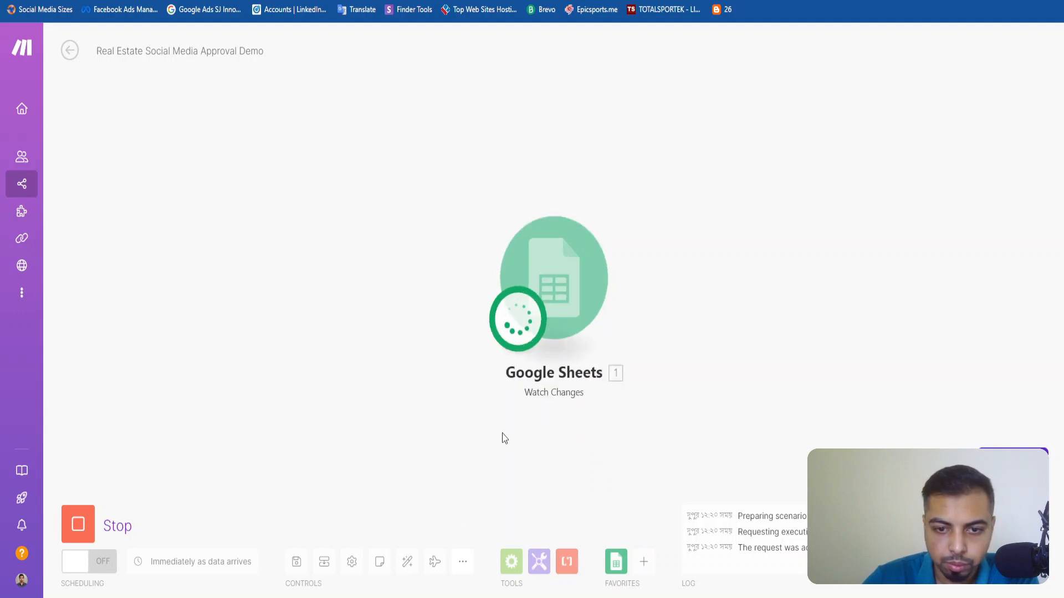
click(80, 529)
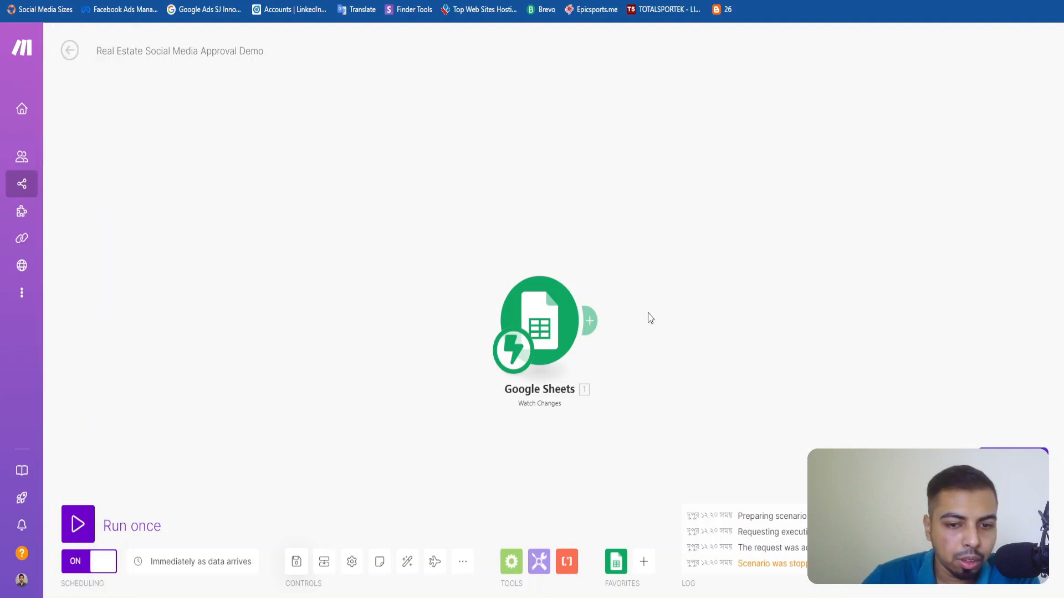
click(546, 331)
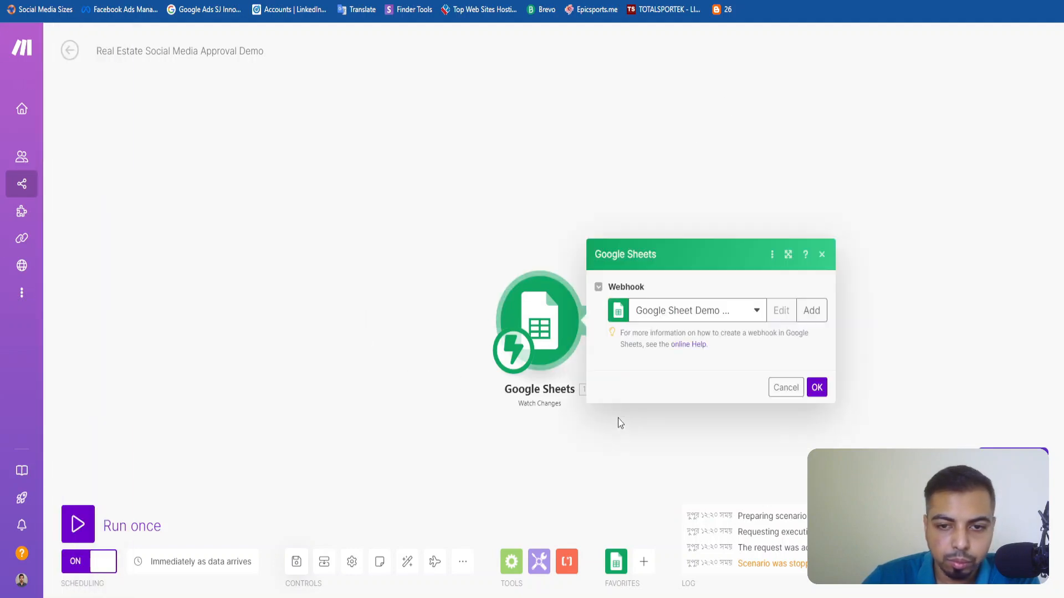
click(818, 442)
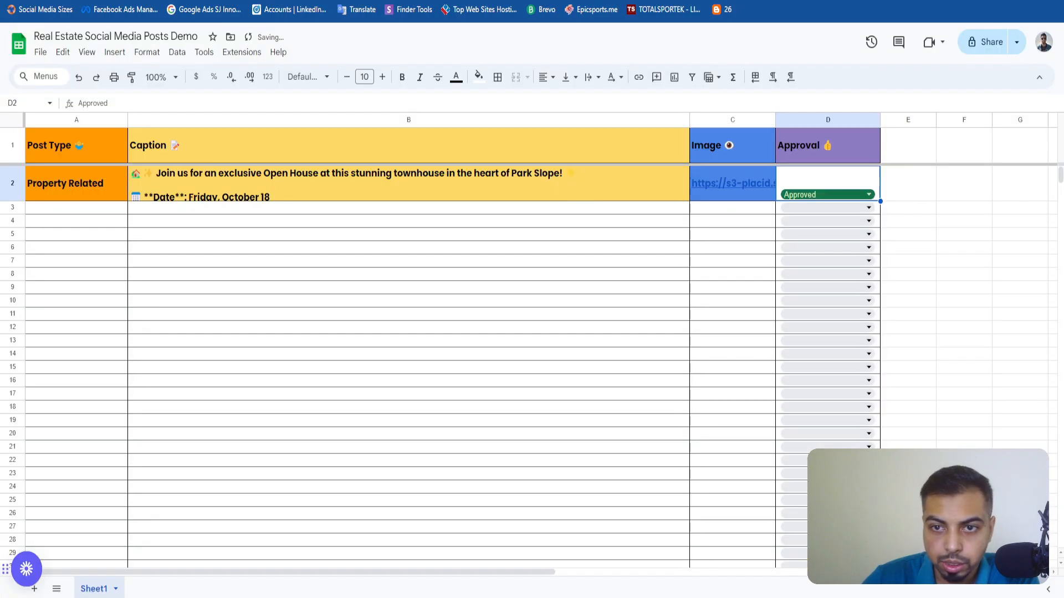
In the Approval column of the sheet, set row 2 to Rejected and row 3 to Approved.
click(838, 195)
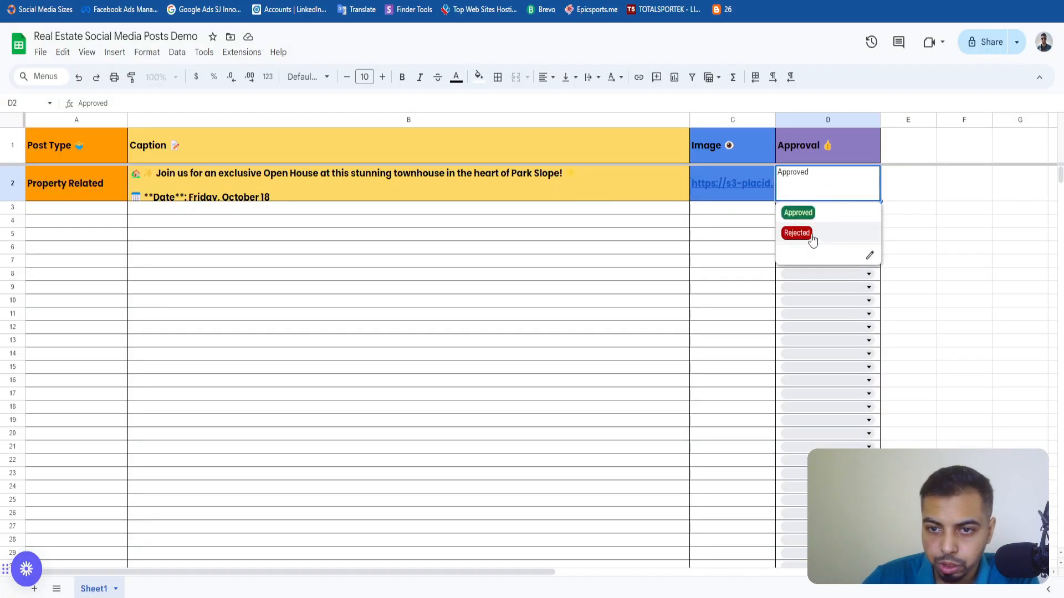
click(813, 234)
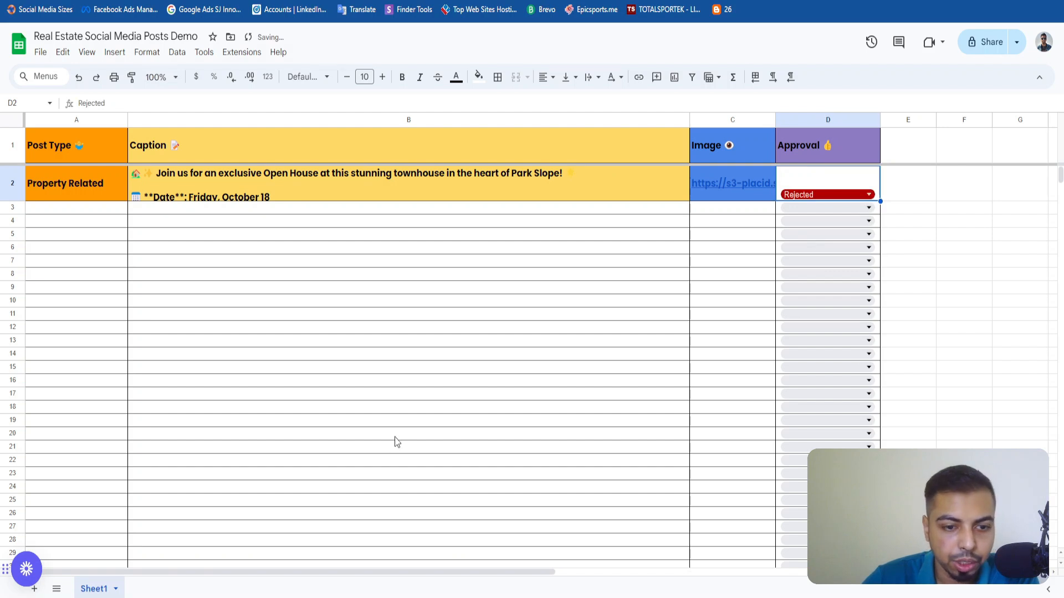
scroll(397, 442, down, 5)
scroll(396, 441, up, 5)
click(335, 394)
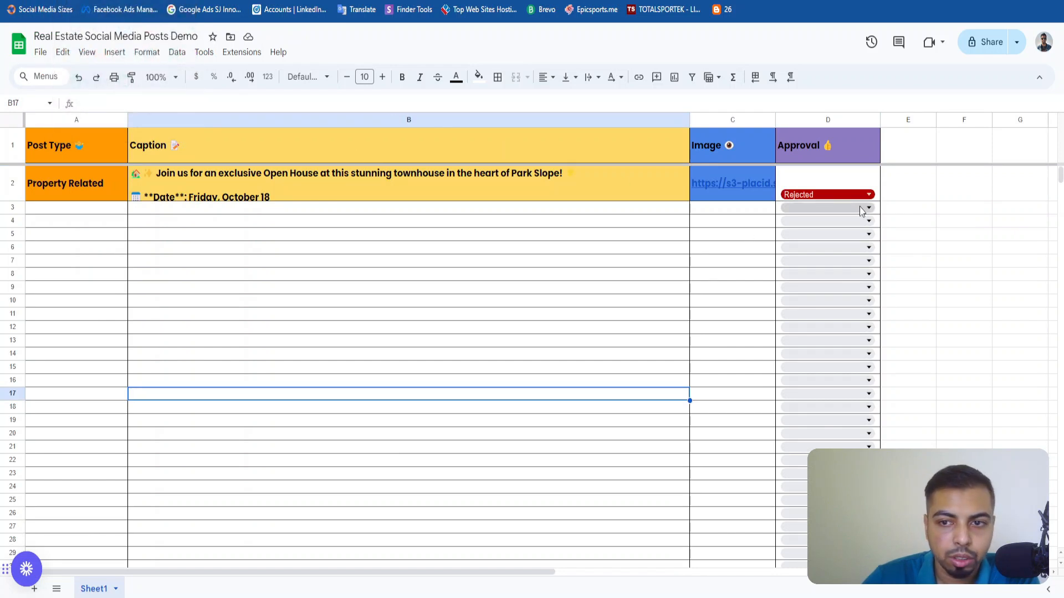
click(831, 208)
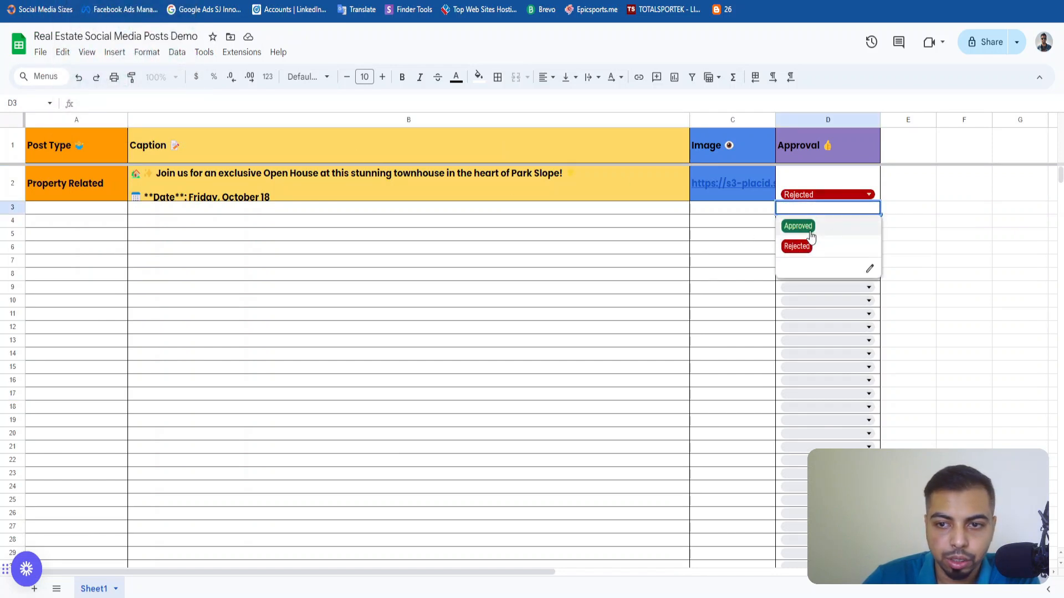
click(796, 223)
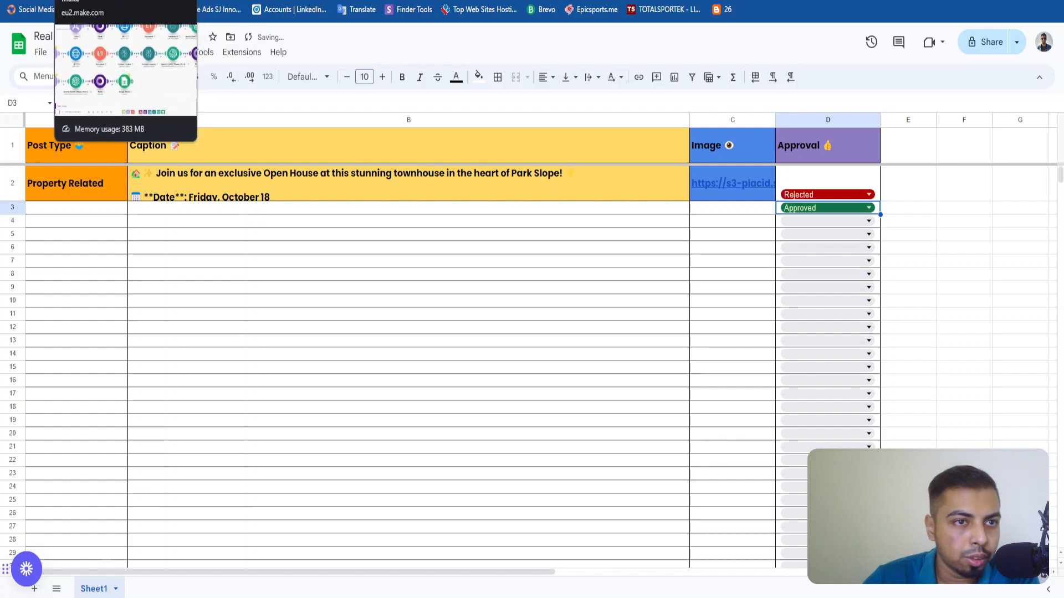
Switch to Make and review the scenario's execution history and the Google Sheets trigger's webhook settings.
click(72, 1)
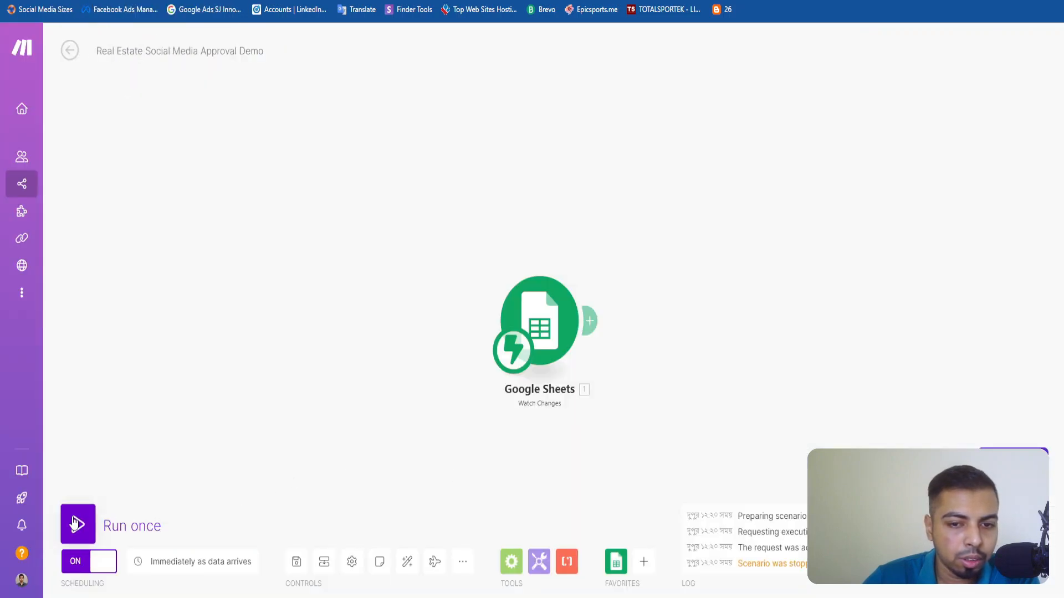
click(78, 51)
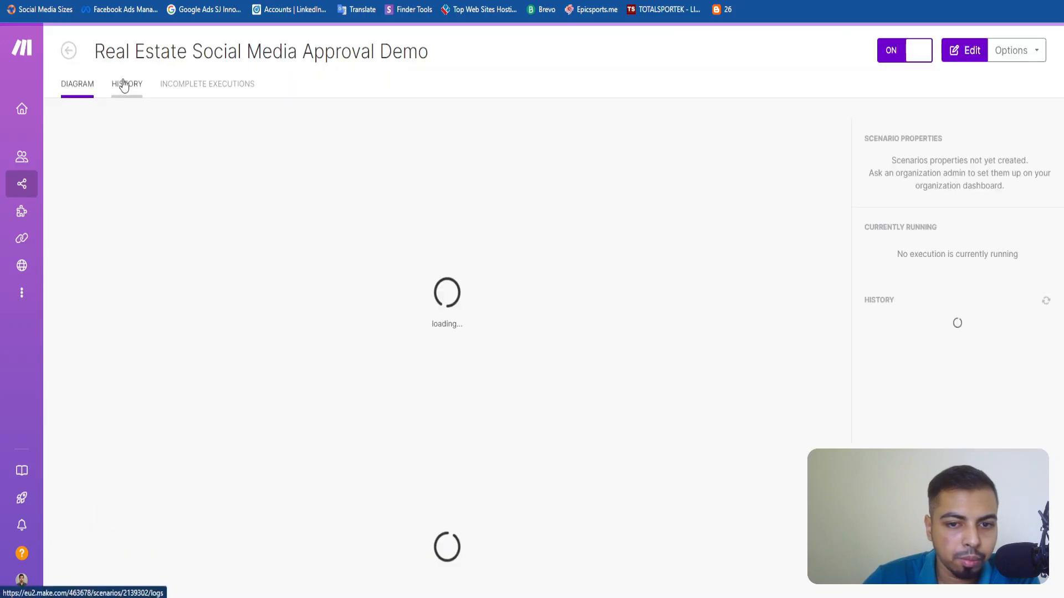
click(127, 84)
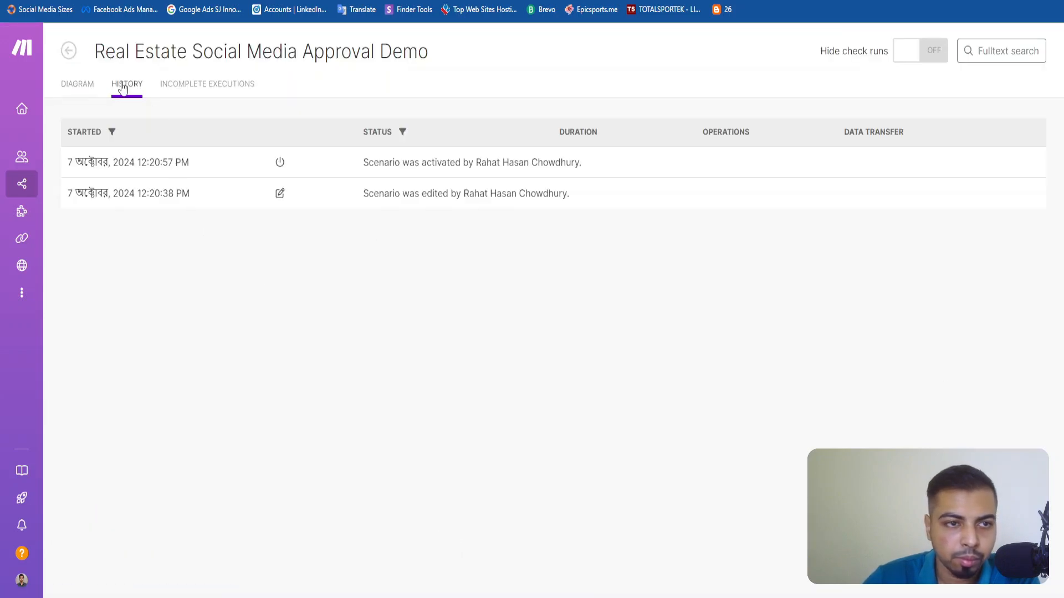
click(78, 85)
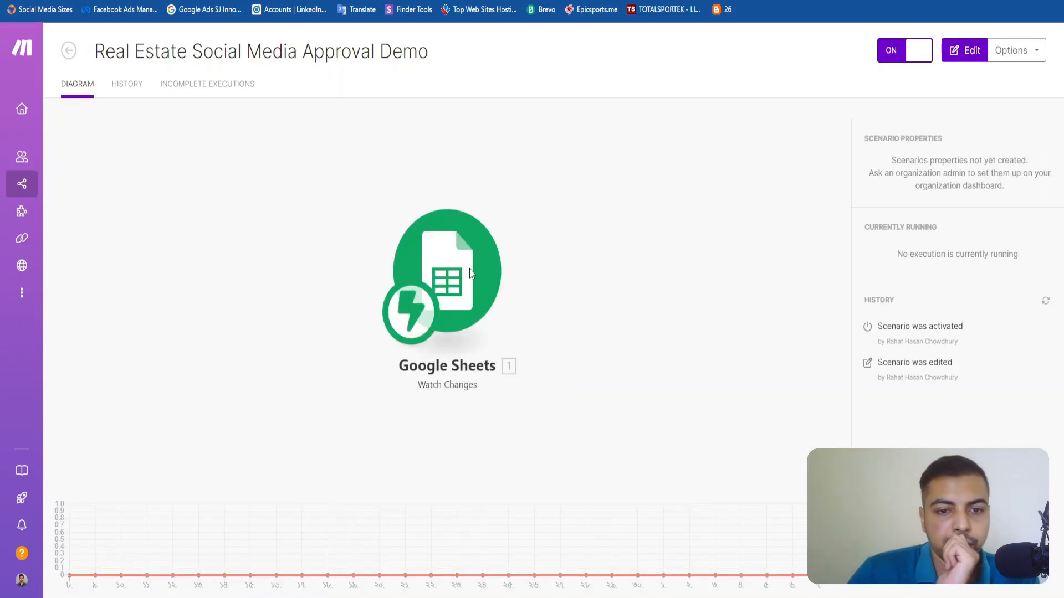
click(967, 57)
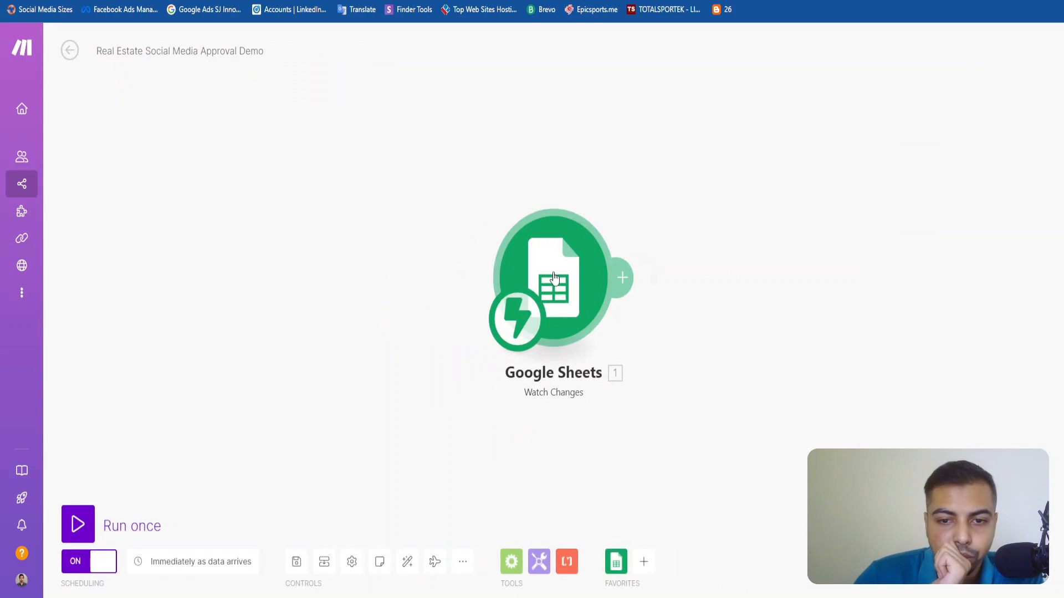
click(554, 277)
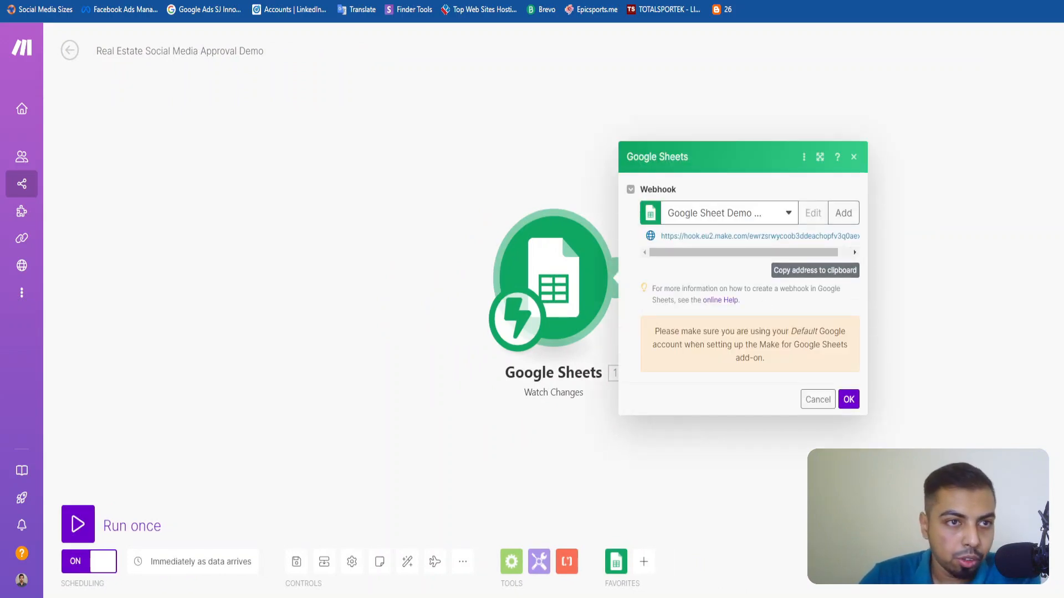
Switch to Google Sheets, clear the Sheet and Range restrictions in the Make extension settings, and save them.
key(ctrl+Tab)
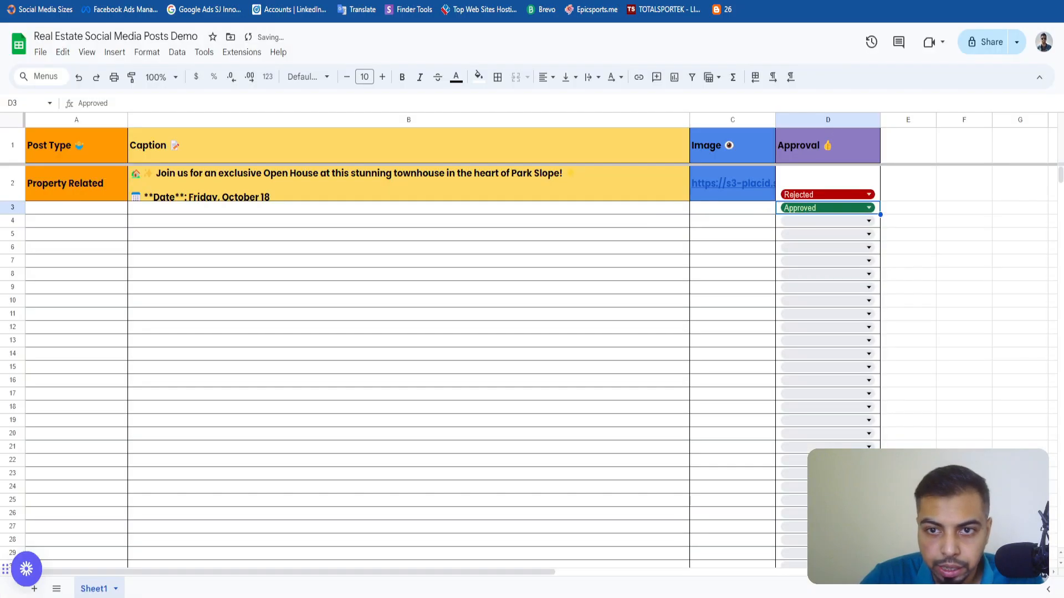
click(242, 52)
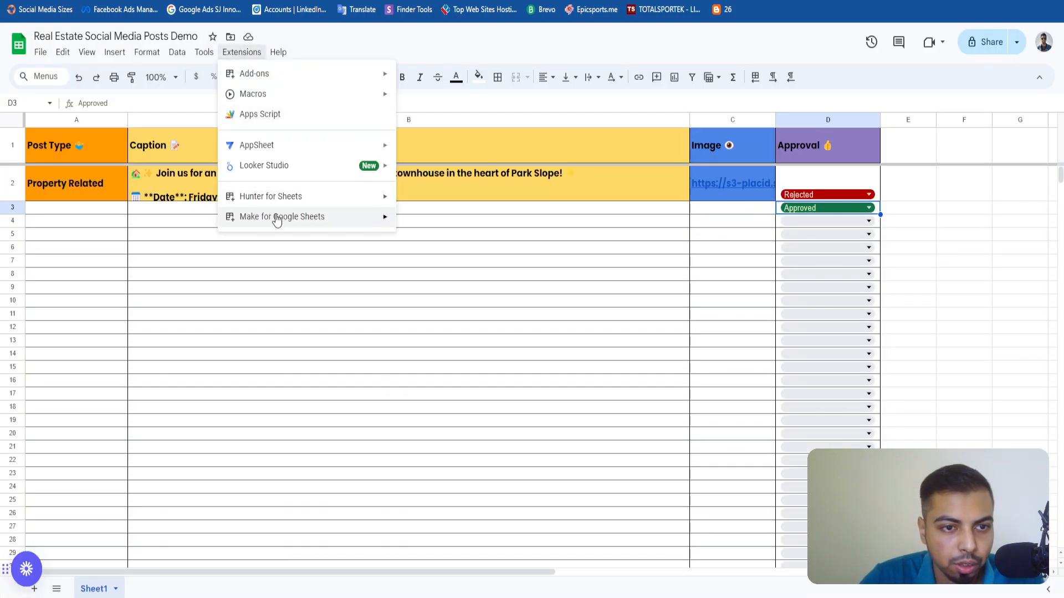
mouse_move(278, 219)
click(441, 222)
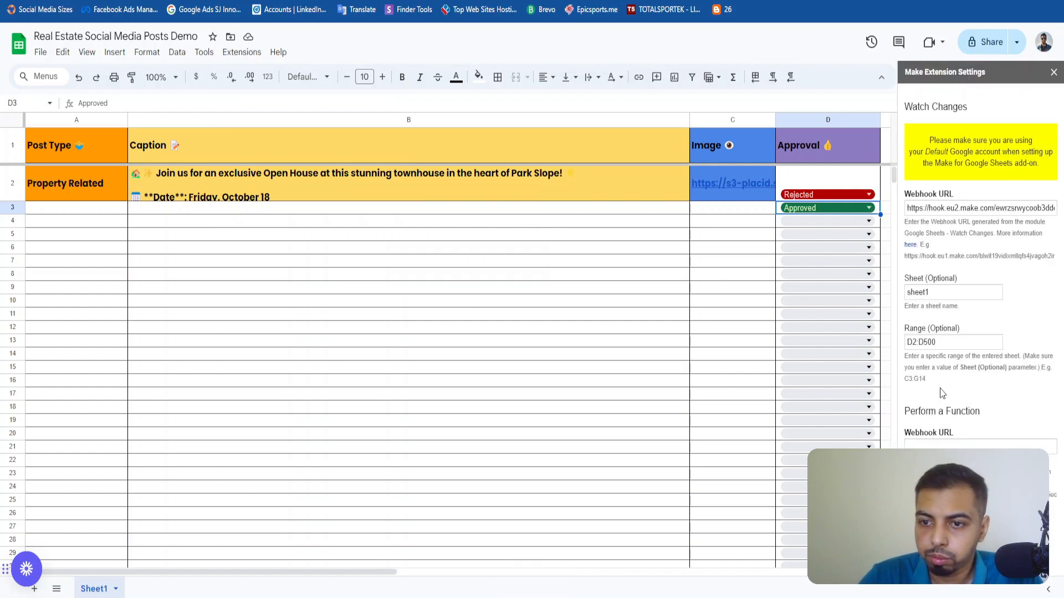
triple_click(950, 348)
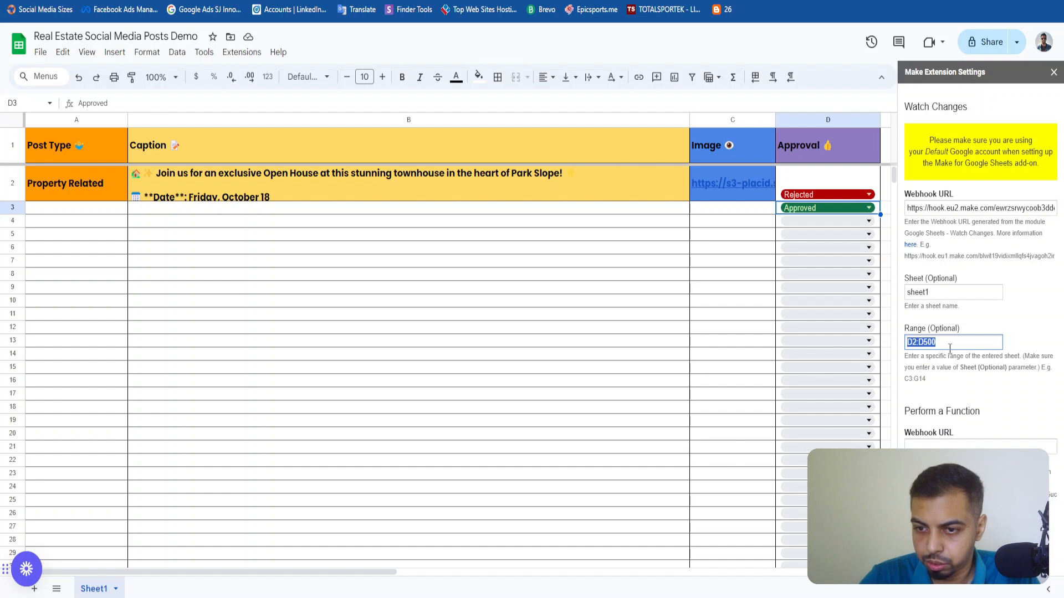
key(BackSpace)
double_click(961, 293)
key(BackSpace)
click(920, 521)
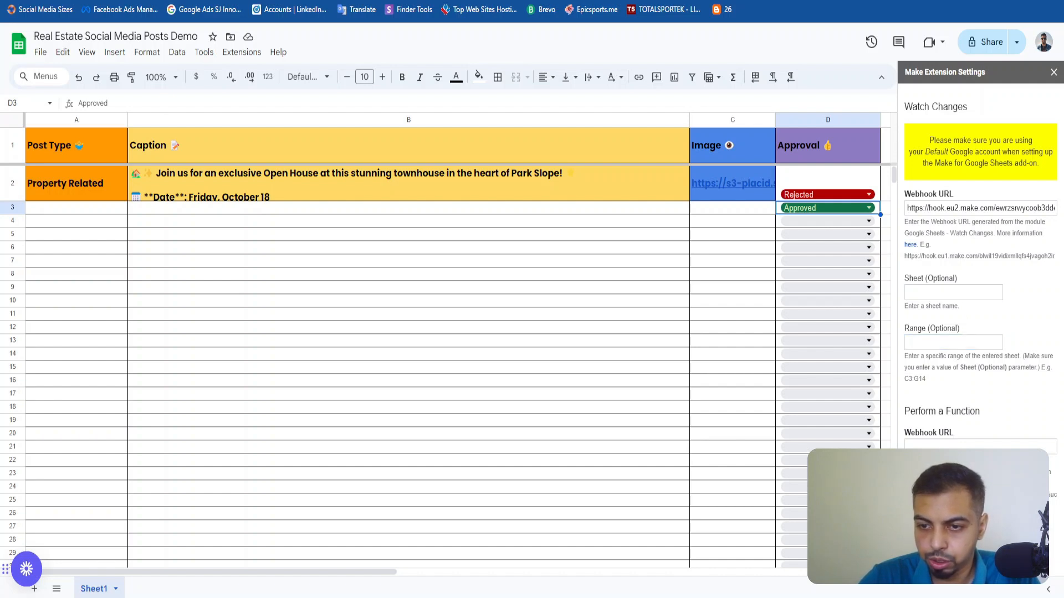
click(1053, 74)
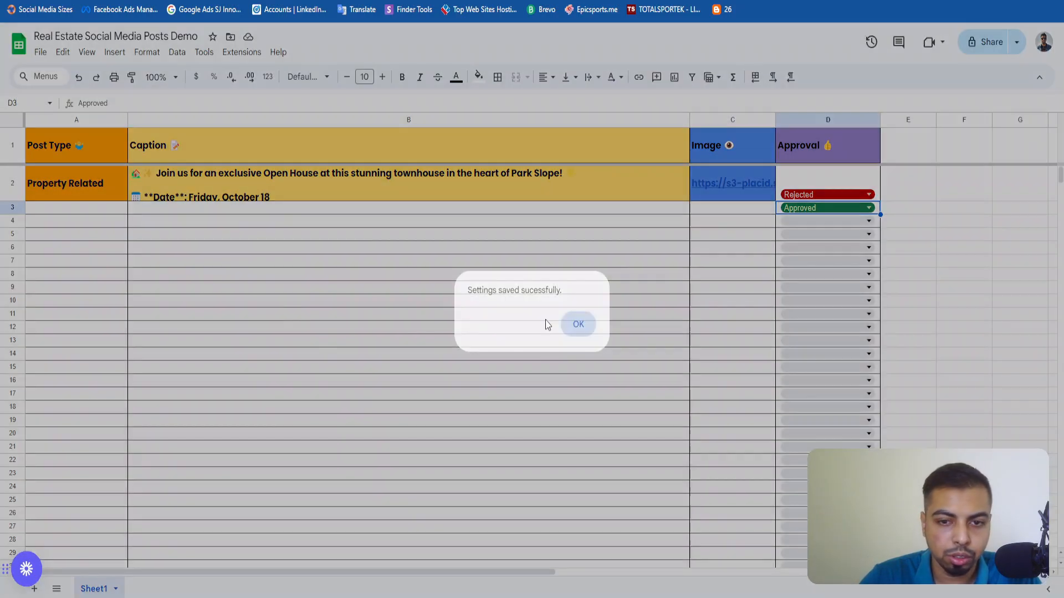
click(576, 323)
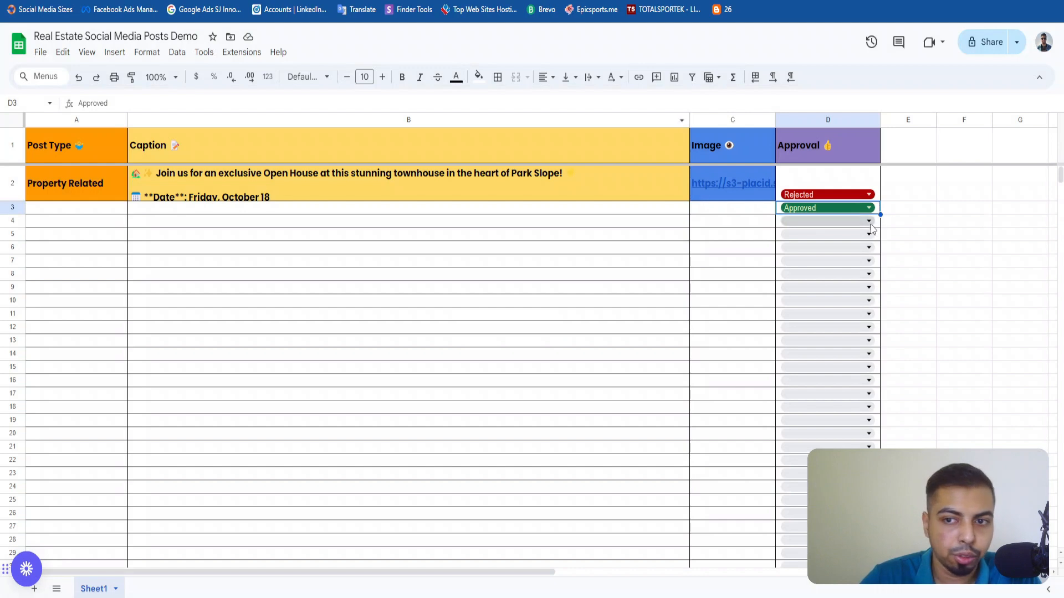
Set row 2's Approval to Approved, then switch to the Real Estate Social Media Approval Demo scenario in Make and run it once.
click(816, 199)
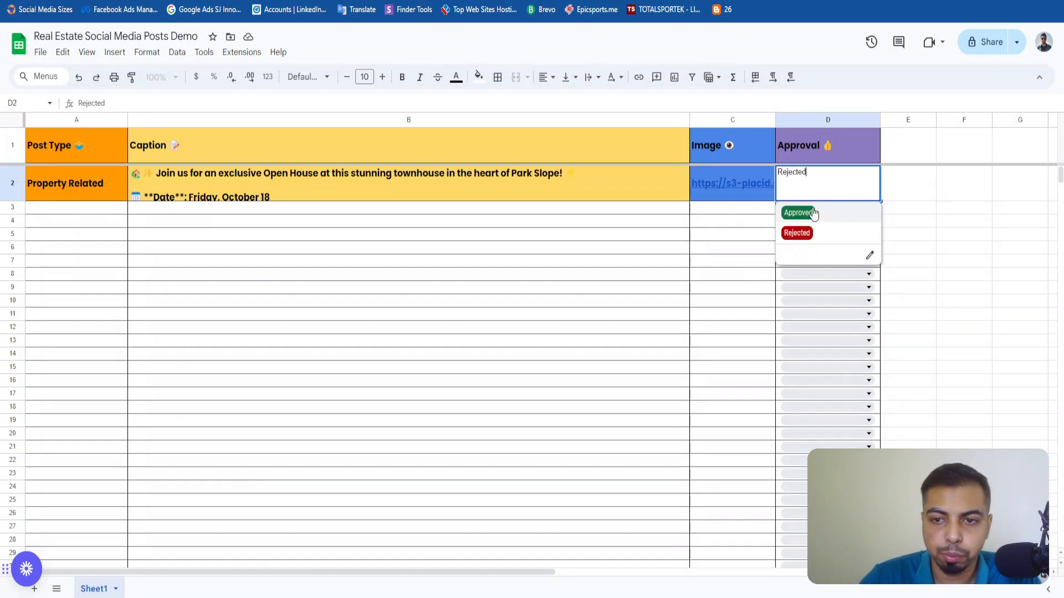
click(814, 213)
key(ctrl+Tab)
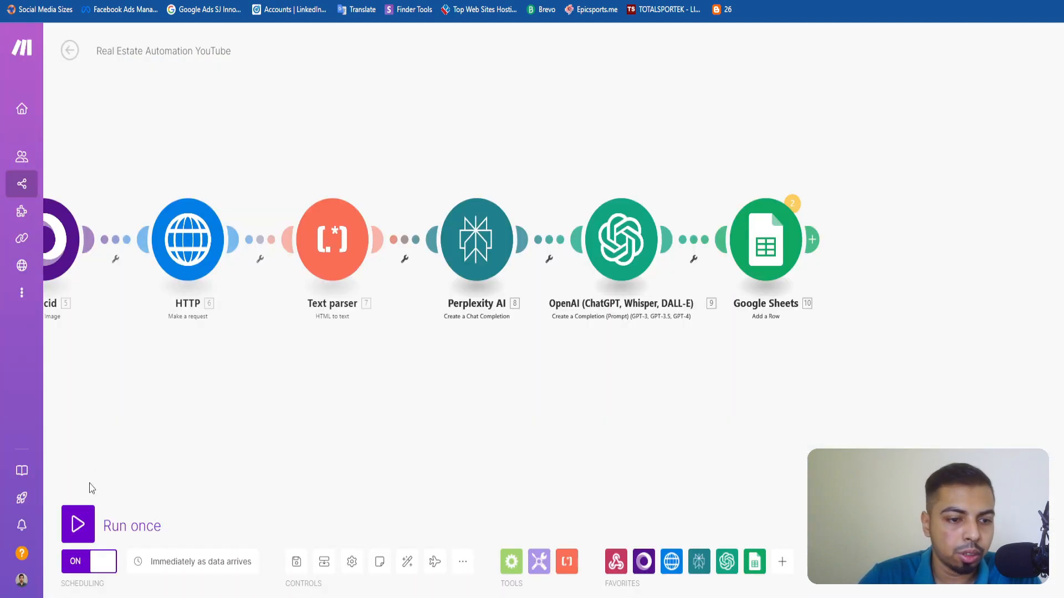
drag(116, 429, 359, 394)
key(ctrl+Tab)
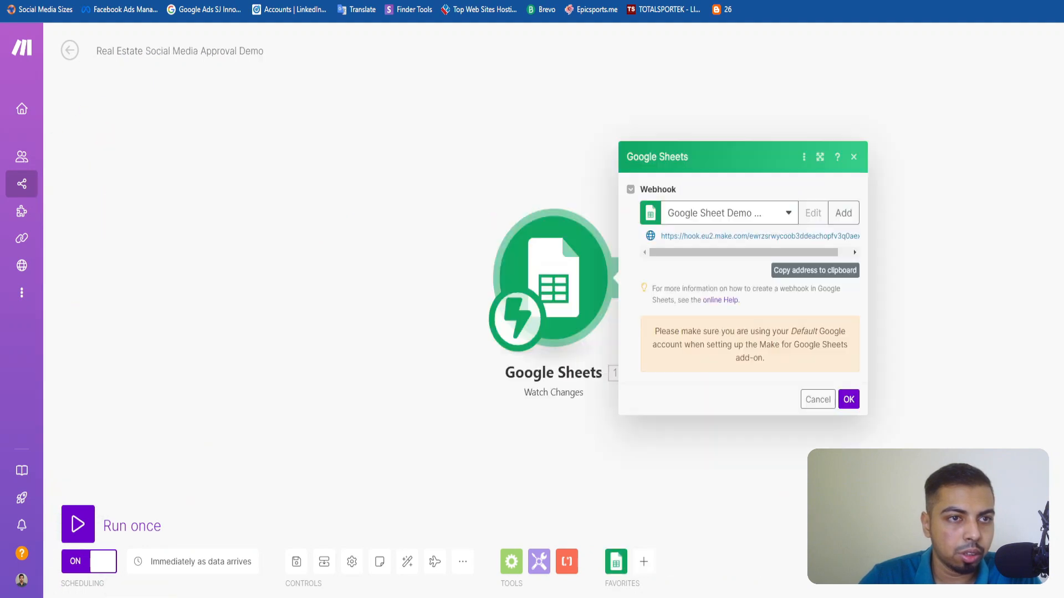
click(78, 525)
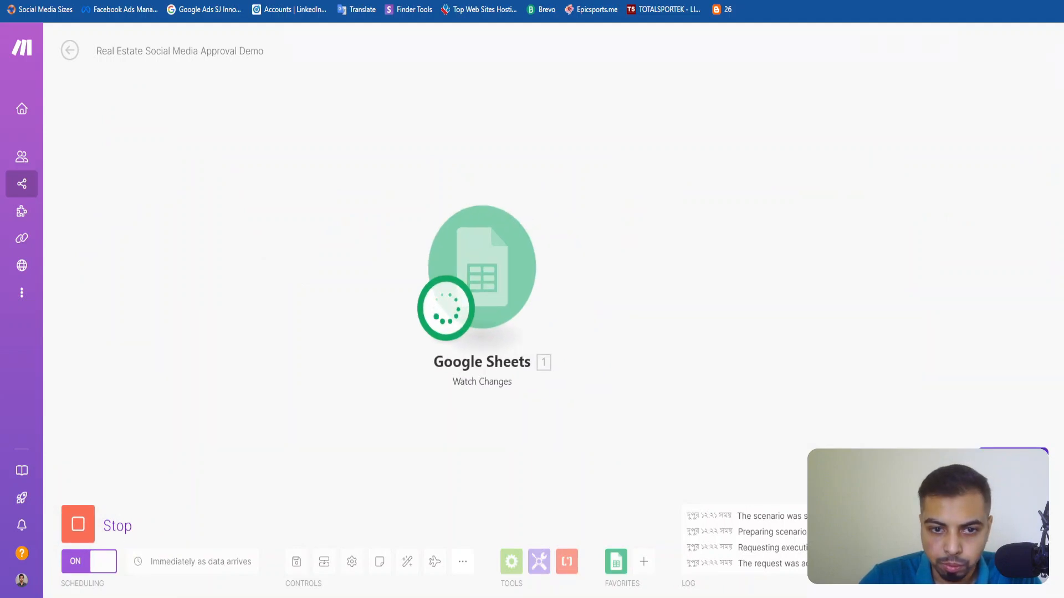
Switch to Google Sheets and set row 2's Approval to Rejected.
key(ctrl+Tab)
click(820, 195)
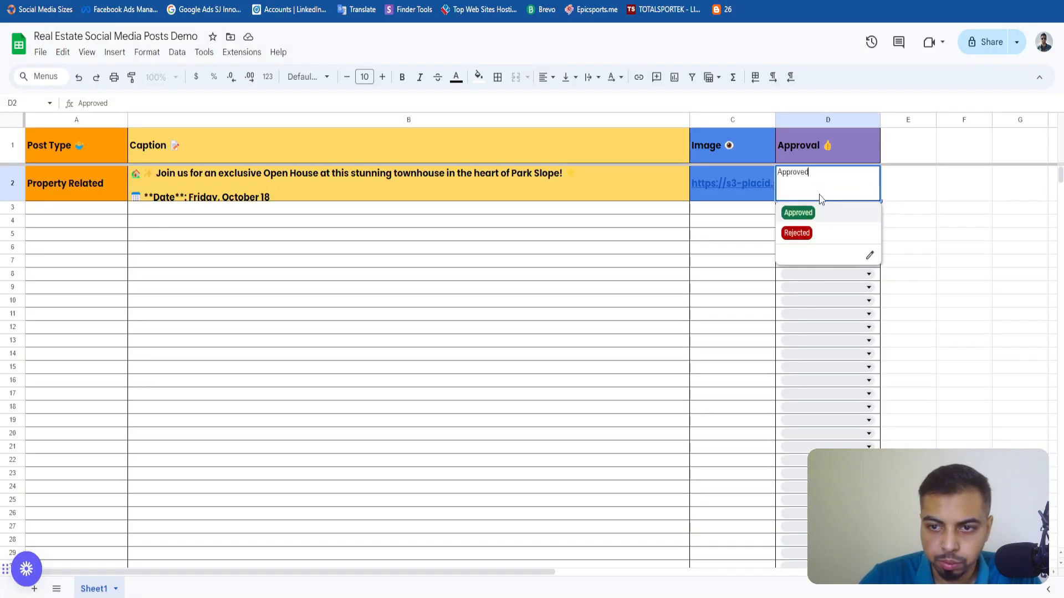
click(805, 235)
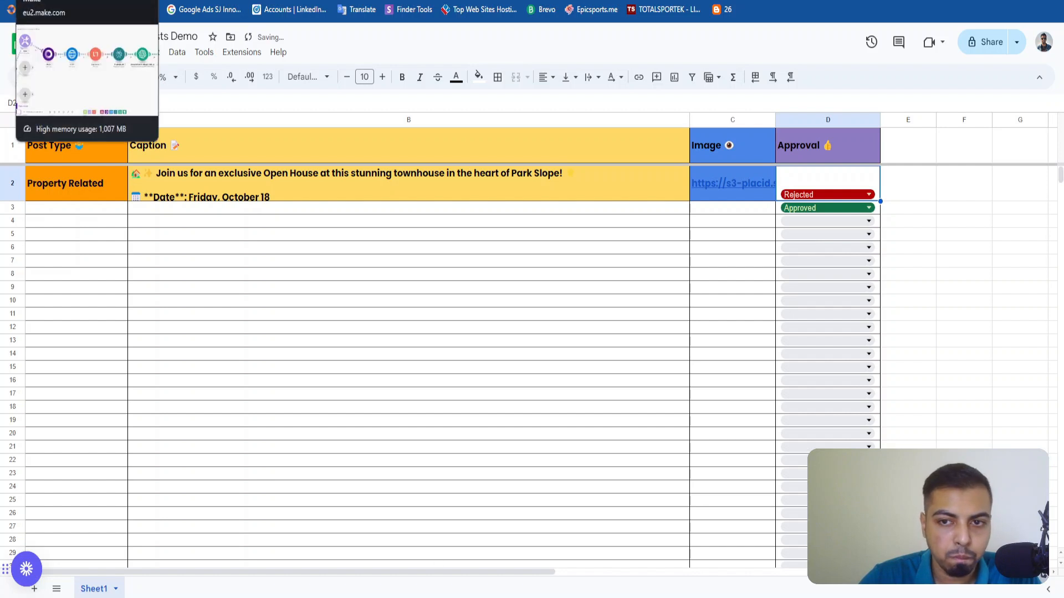
Return to Make and examine the trigger's output bundle, including its user, range and row values with the full caption.
click(55, 1)
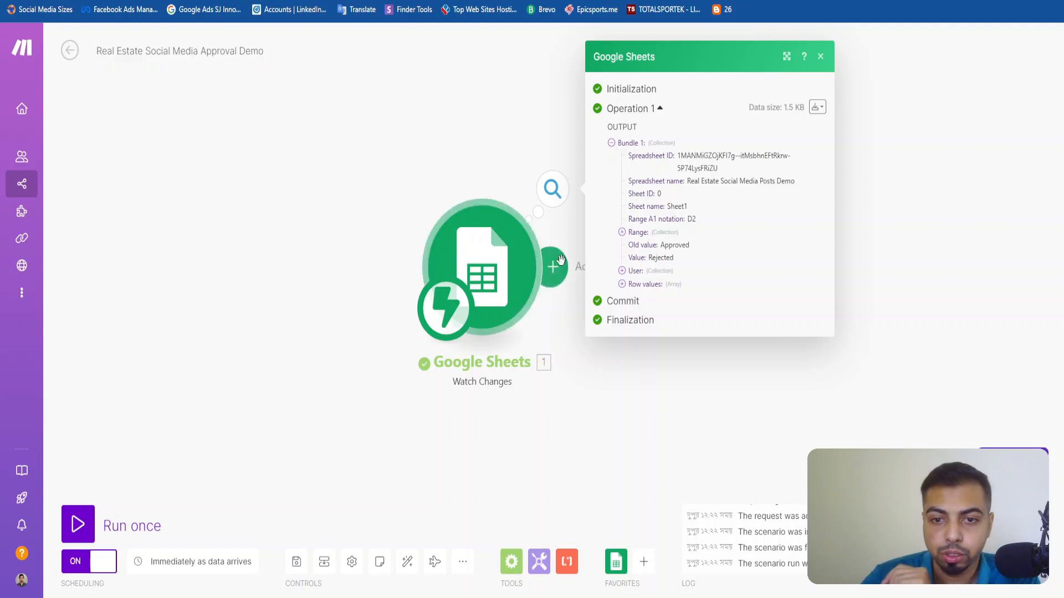
click(637, 272)
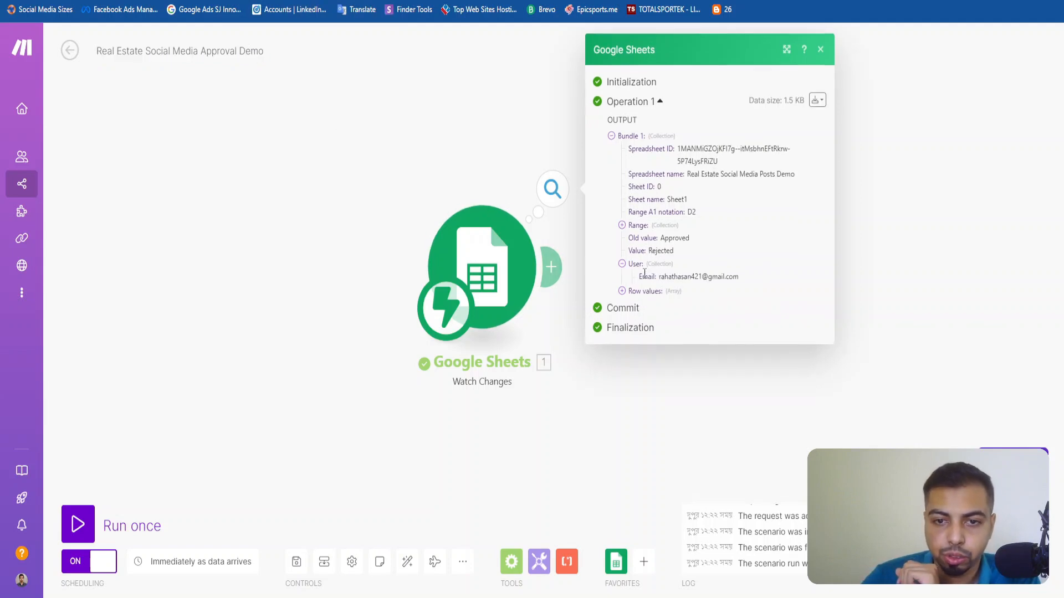
click(638, 221)
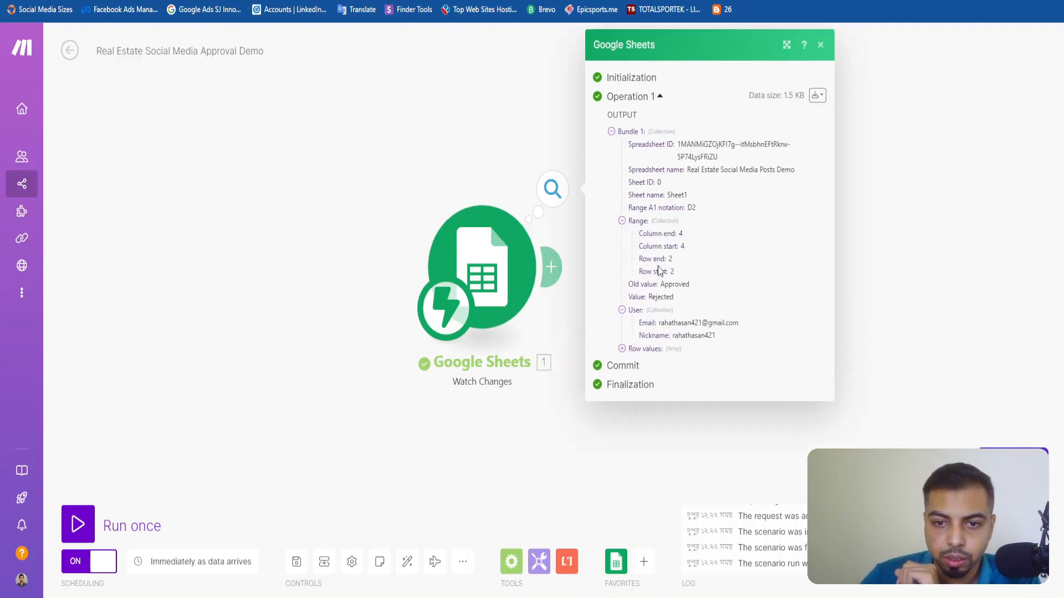
click(637, 349)
click(640, 362)
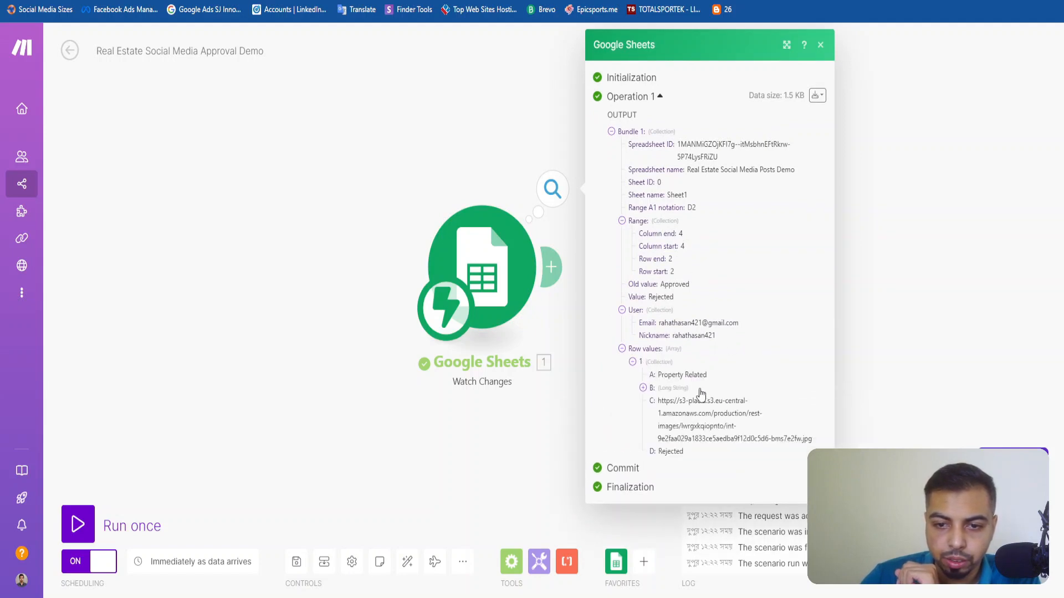
click(644, 389)
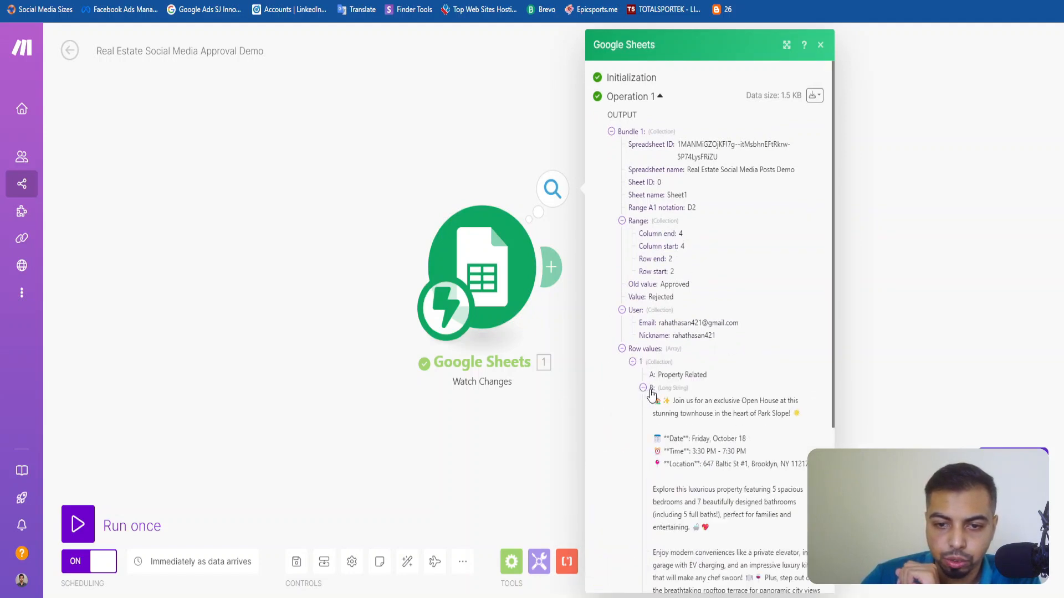
scroll(662, 288, down, 3)
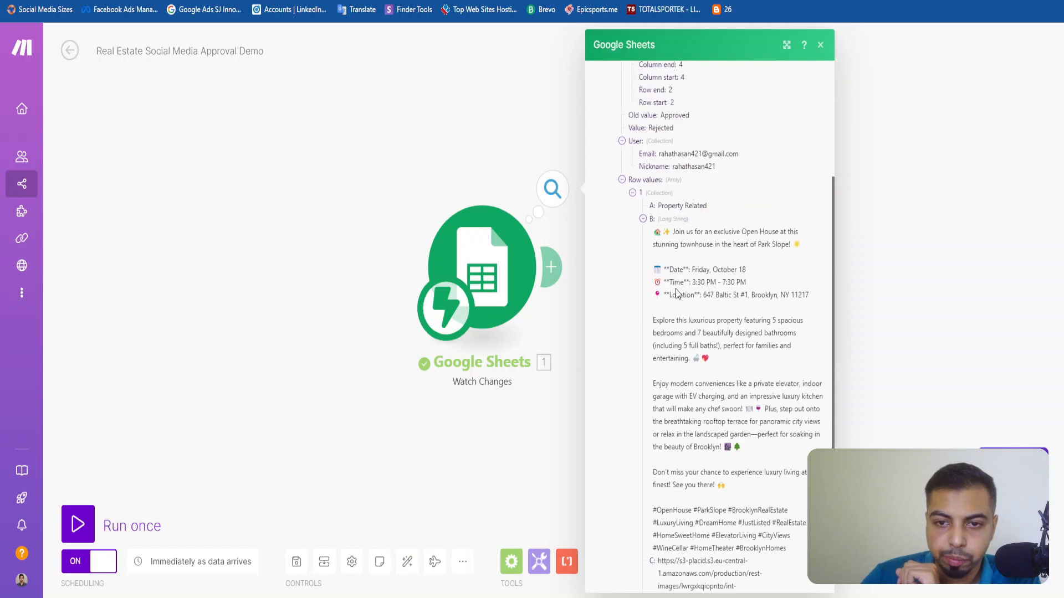
scroll(677, 294, down, 2)
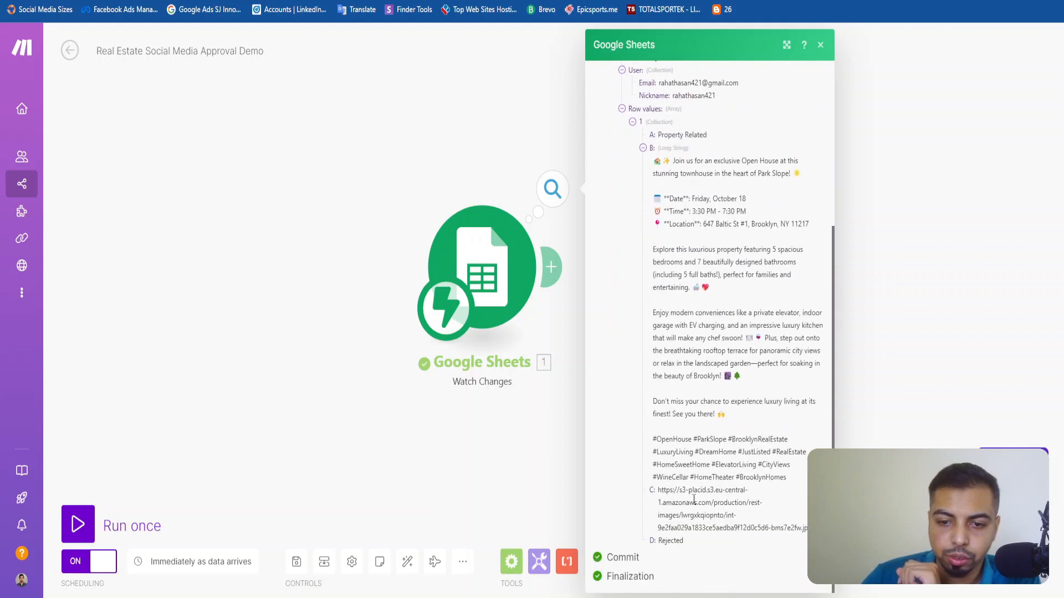
click(821, 45)
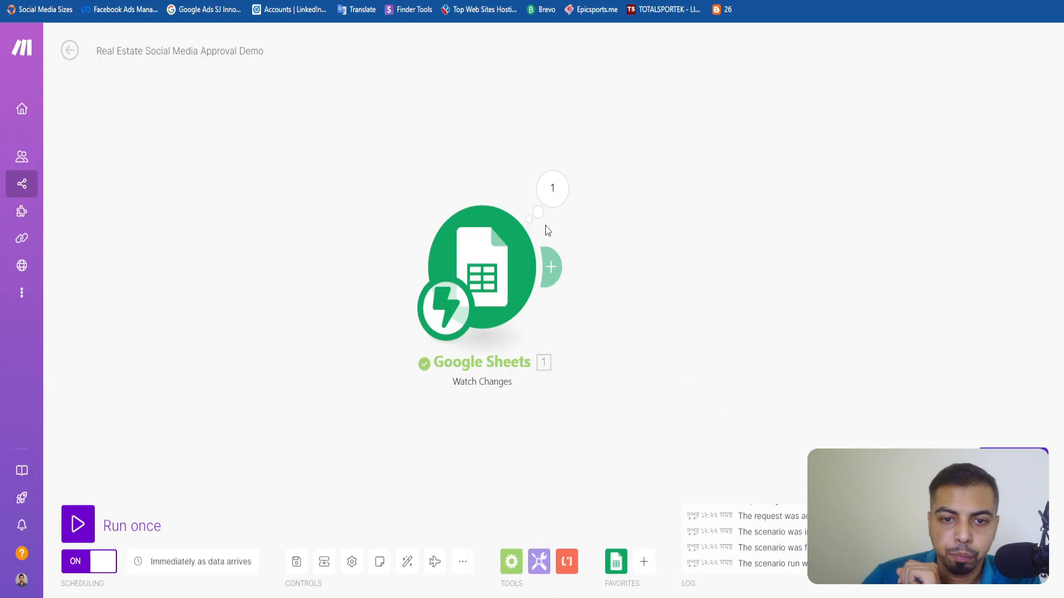
Add an empty module after the Google Sheets trigger and open the filter setup on the link between them.
click(553, 266)
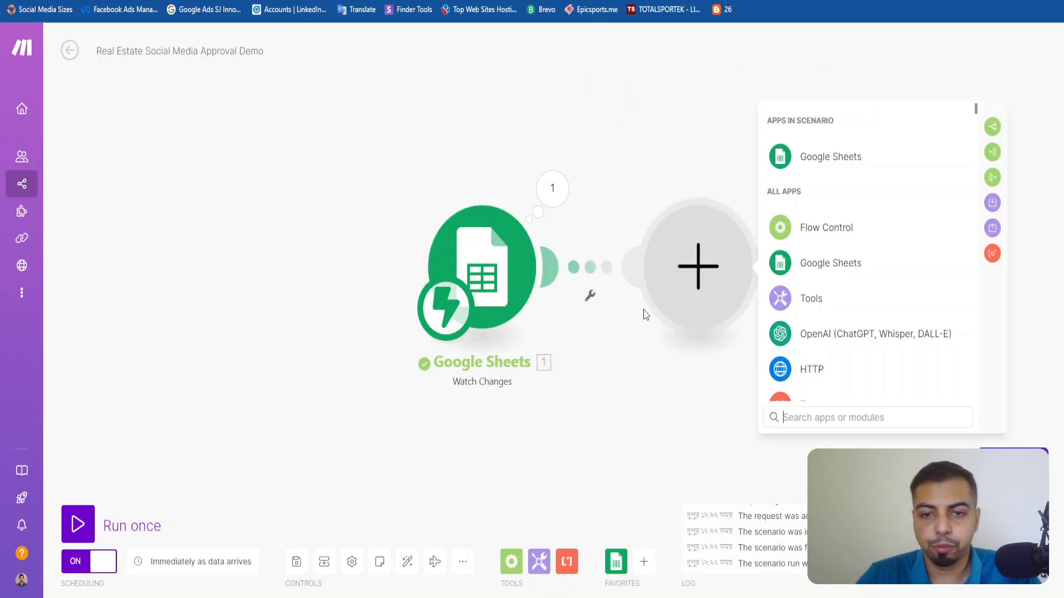
click(591, 283)
click(696, 209)
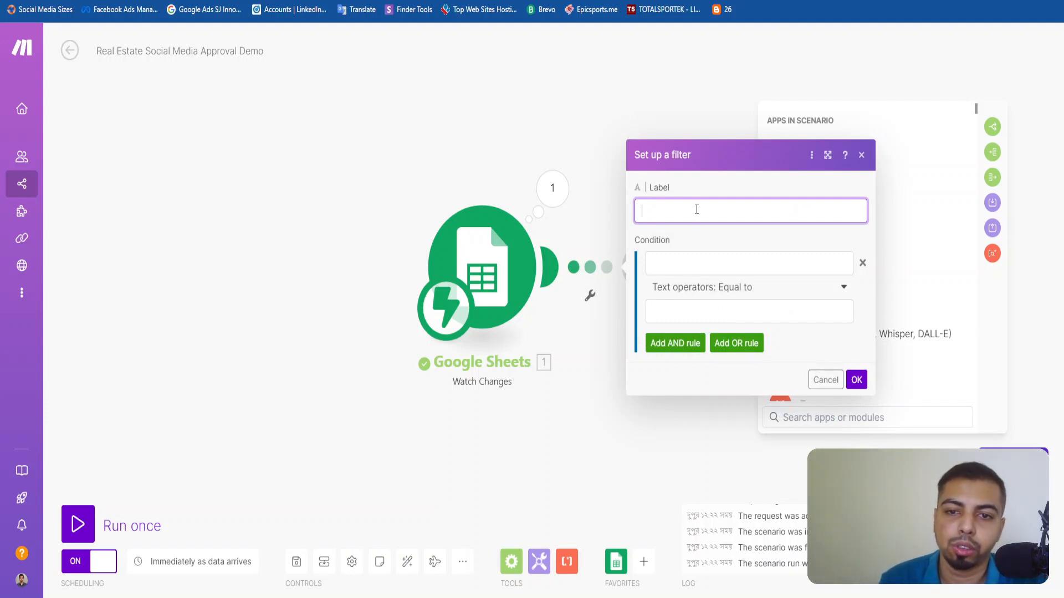
Switch to Google Sheets and check the options available for row 2's Approval.
key(ctrl+Tab)
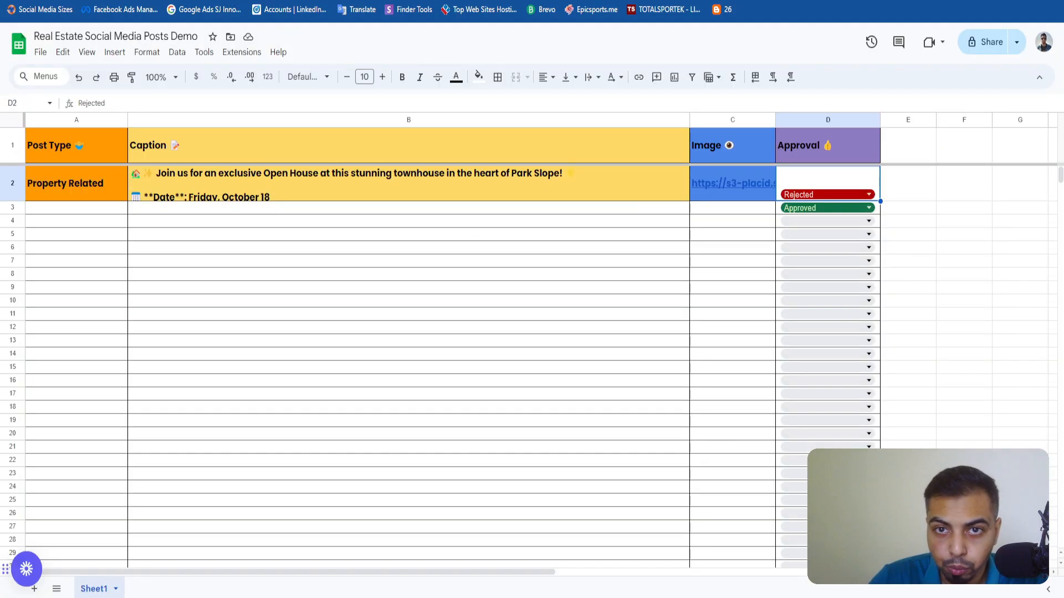
click(819, 195)
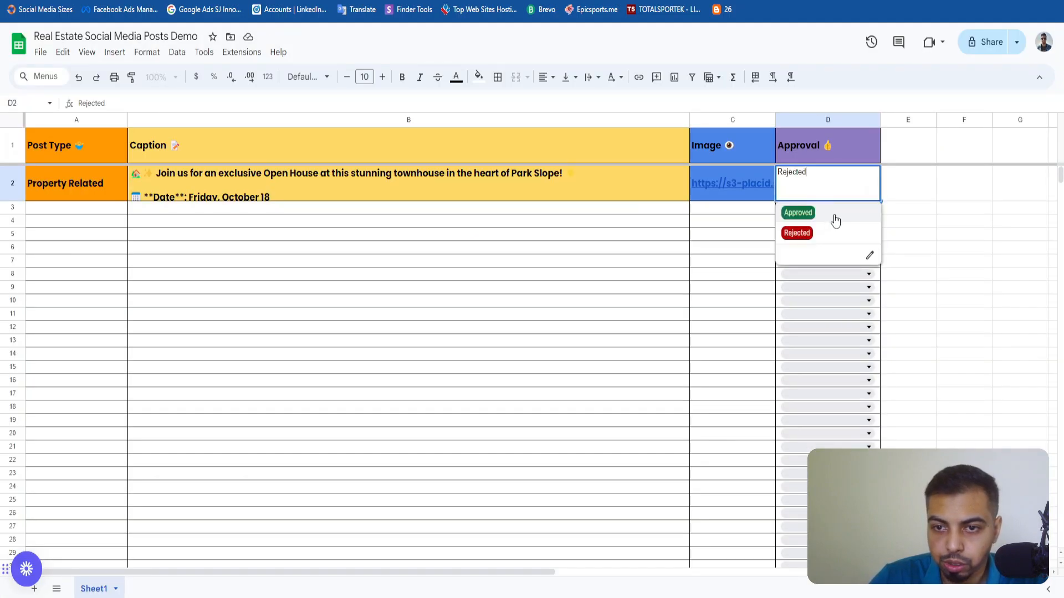
click(298, 225)
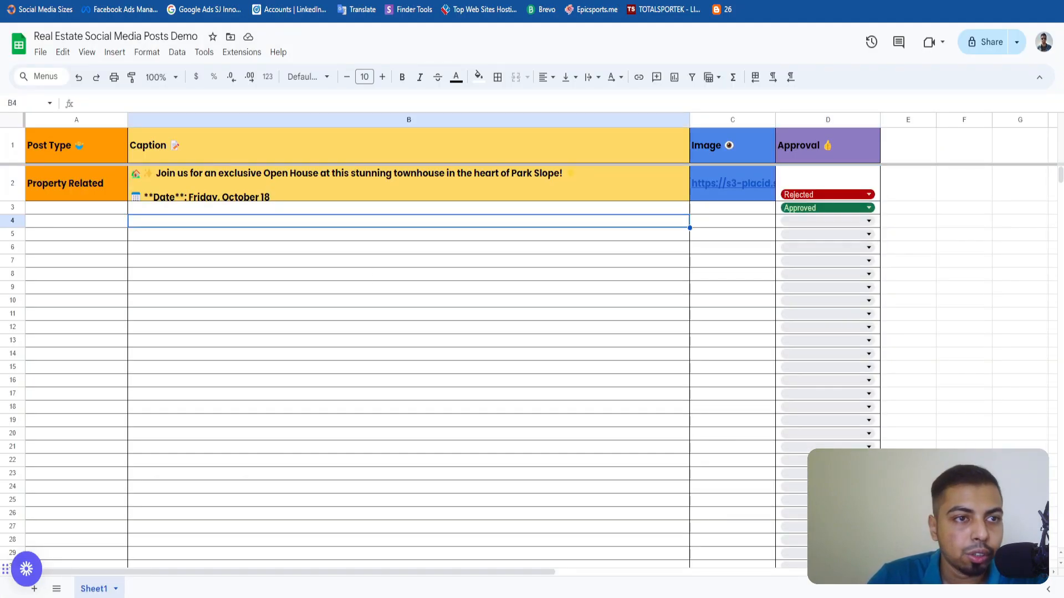
In Make, label the filter Approved and let through only rows whose row value D is text equal to Approved.
key(ctrl+Tab)
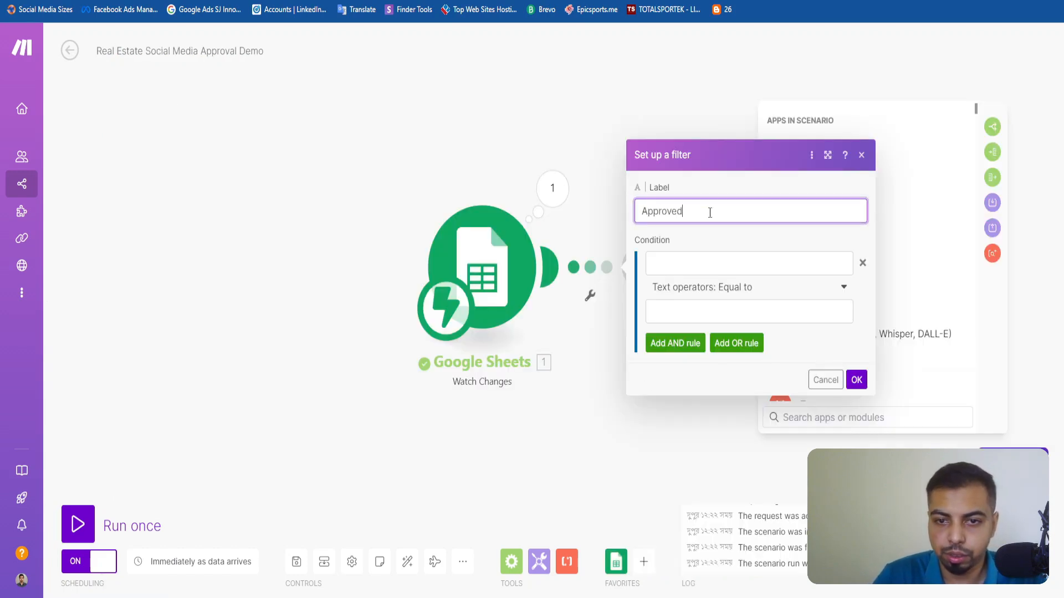
click(714, 260)
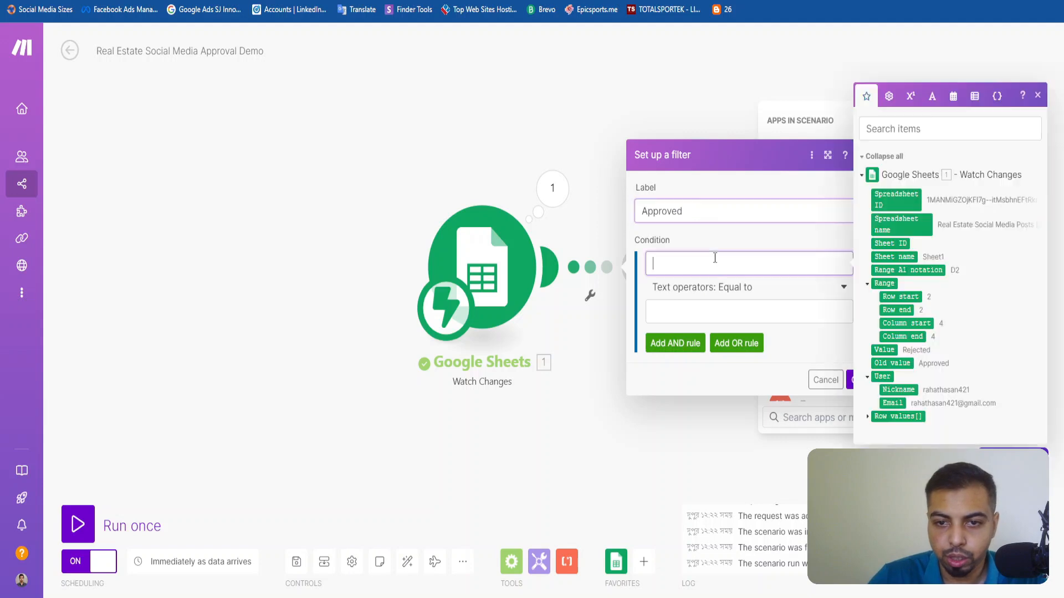
click(872, 416)
scroll(931, 385, down, 3)
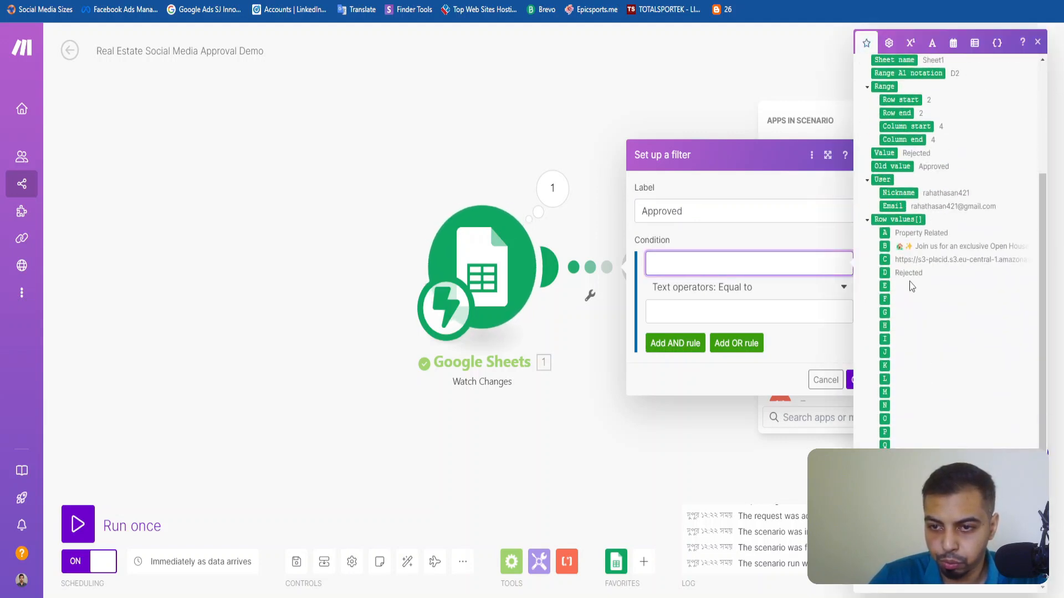
drag(885, 273, 743, 263)
click(675, 312)
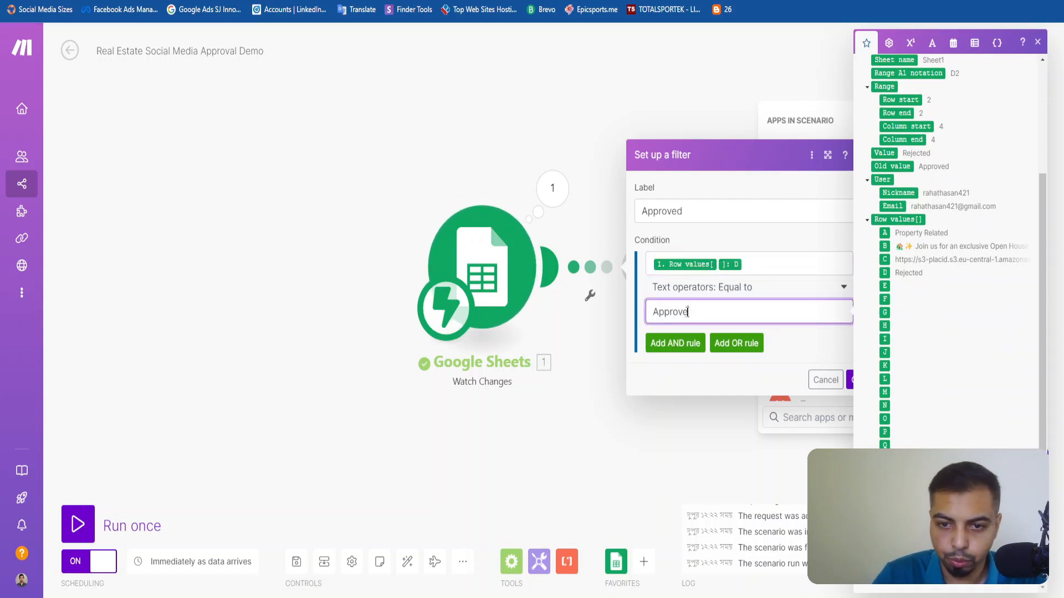
click(809, 342)
click(851, 379)
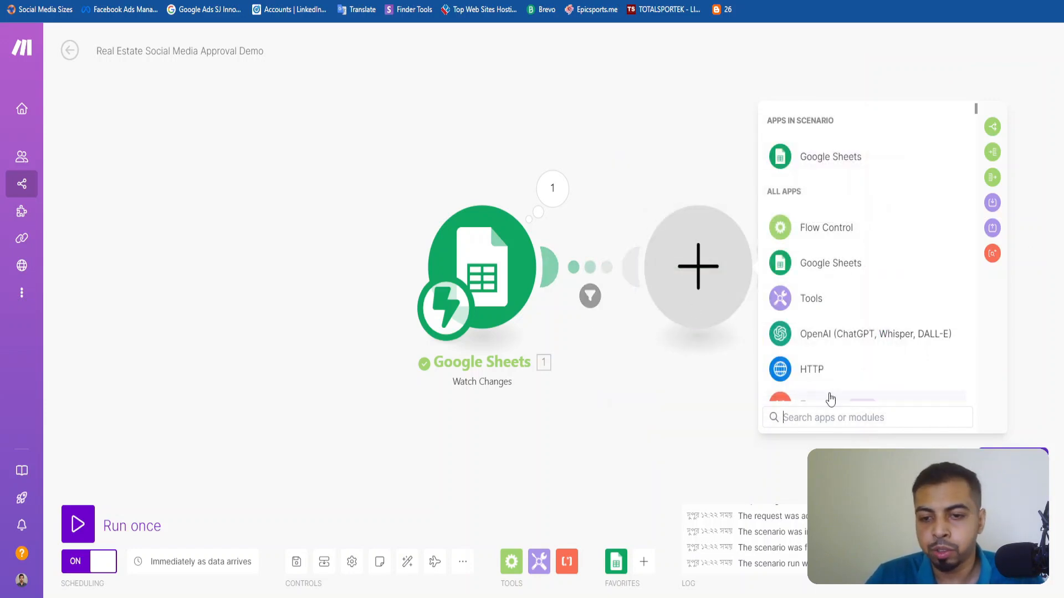
Search the apps for "face" and look through the Facebook Lead Ads modules.
click(835, 422)
text(face)
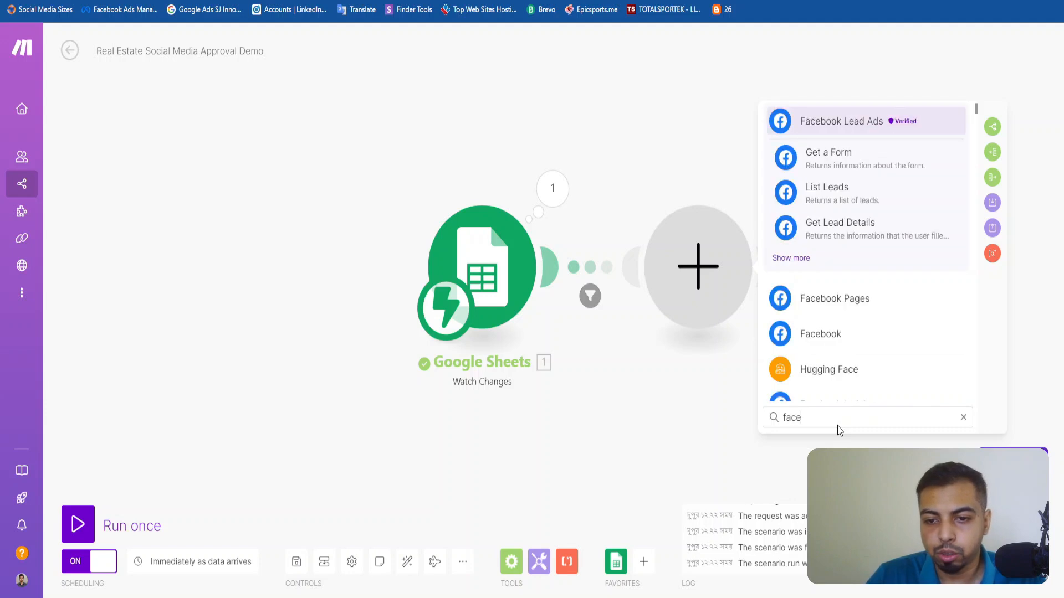
click(800, 258)
scroll(815, 238, down, 1)
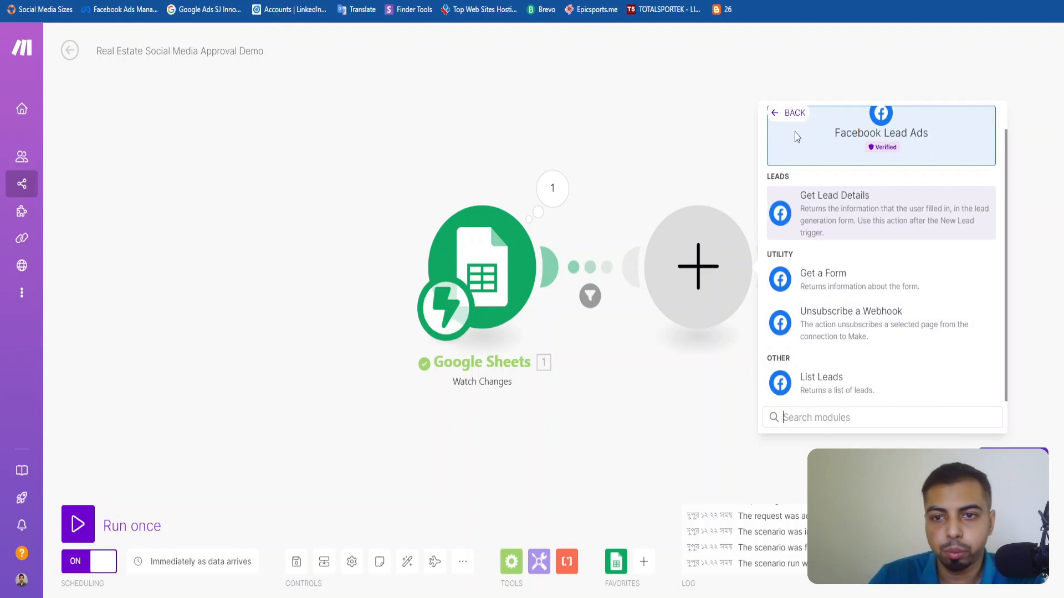
click(793, 112)
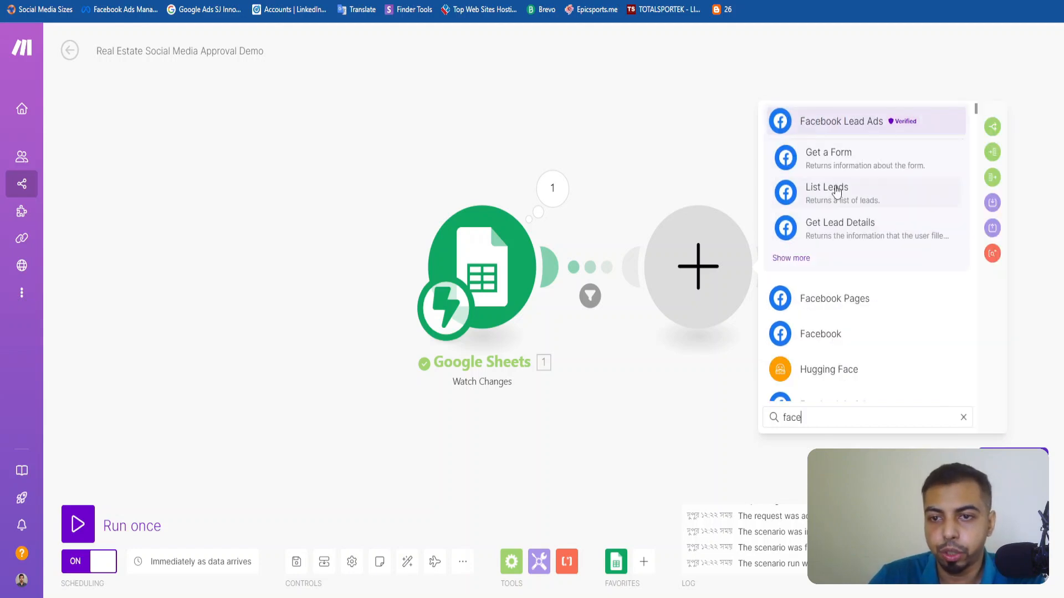
Add the Facebook Pages module Create a Post with Photos after the filter.
click(848, 299)
scroll(845, 302, down, 3)
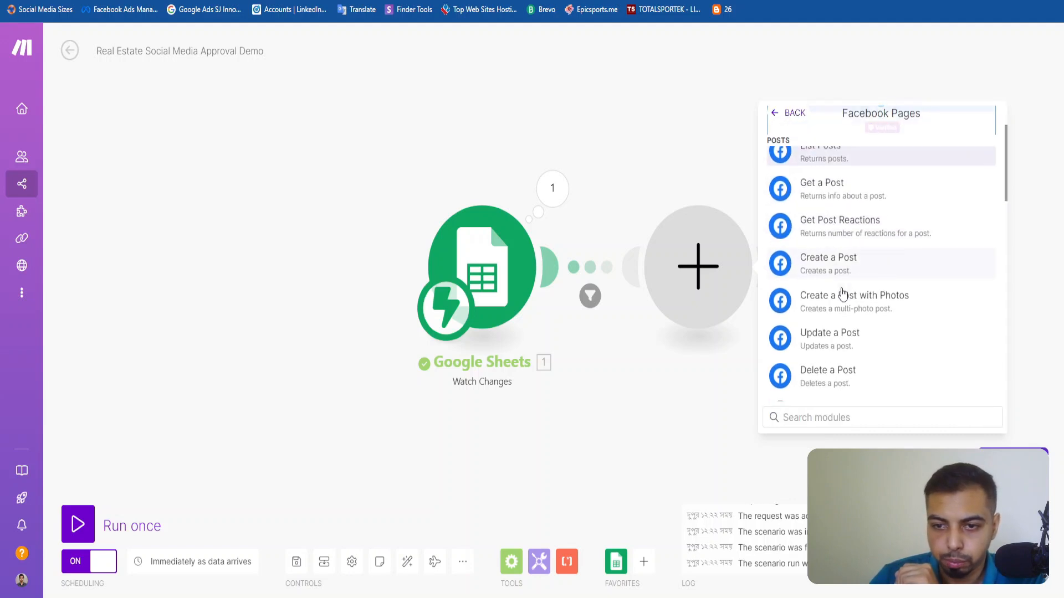
scroll(849, 312, up, 5)
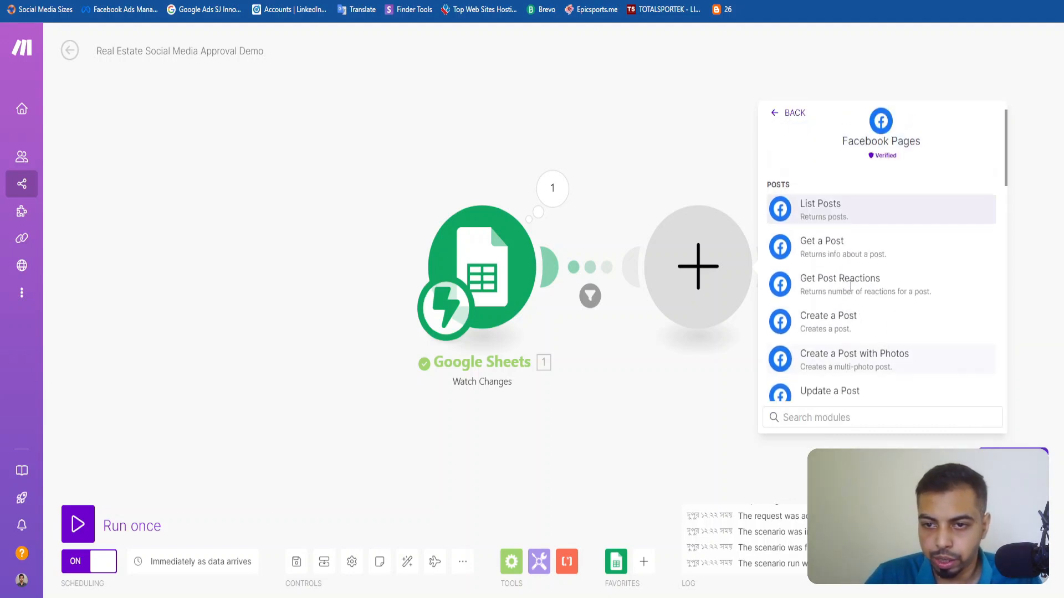
text(creat)
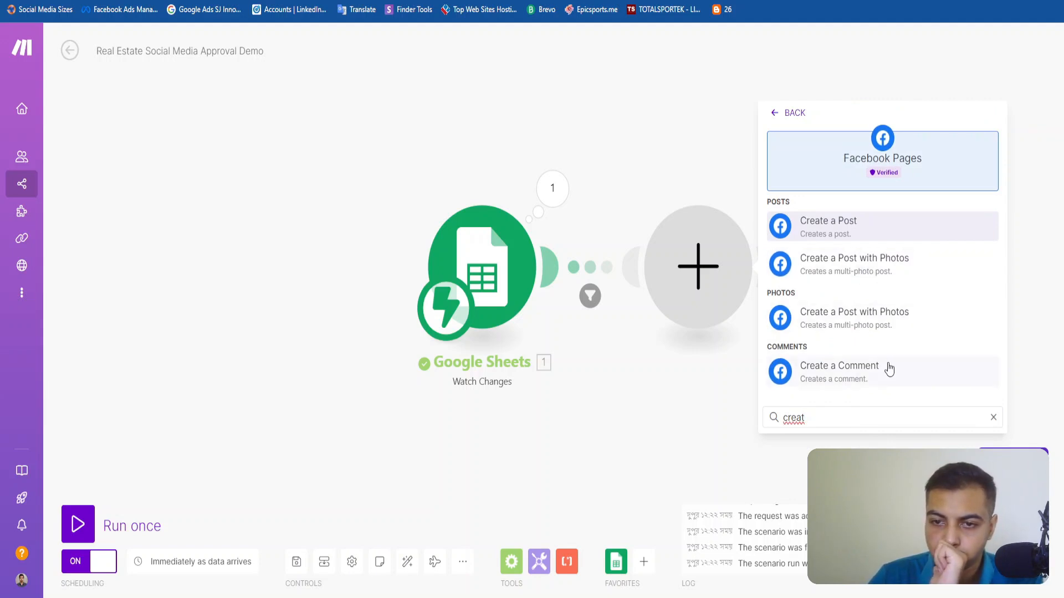
click(857, 272)
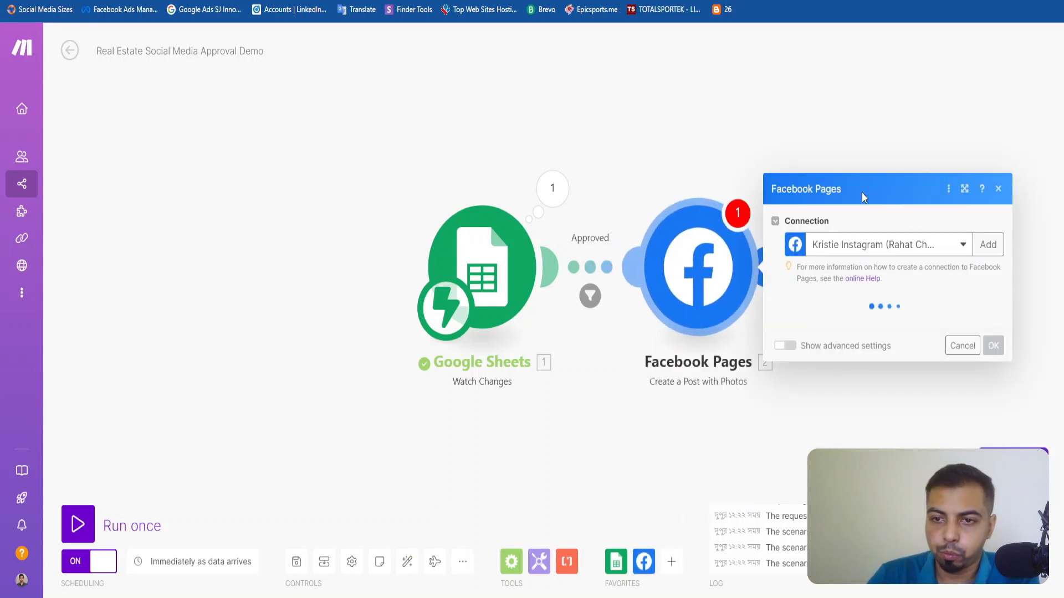
Create a new Facebook connection named My Facebook connection for the Facebook Pages module and start its authorization.
click(868, 189)
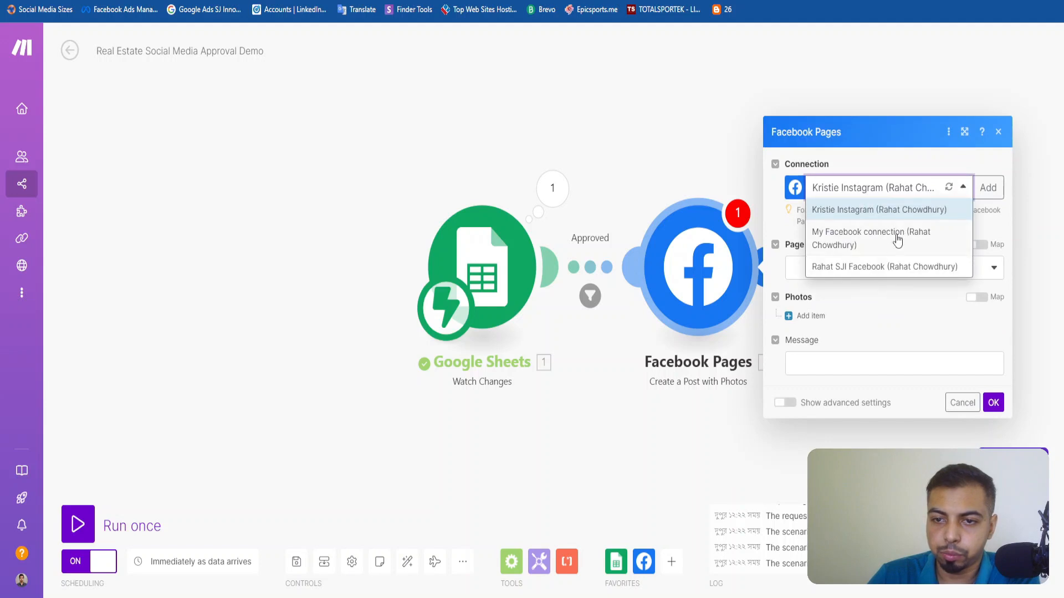
click(985, 191)
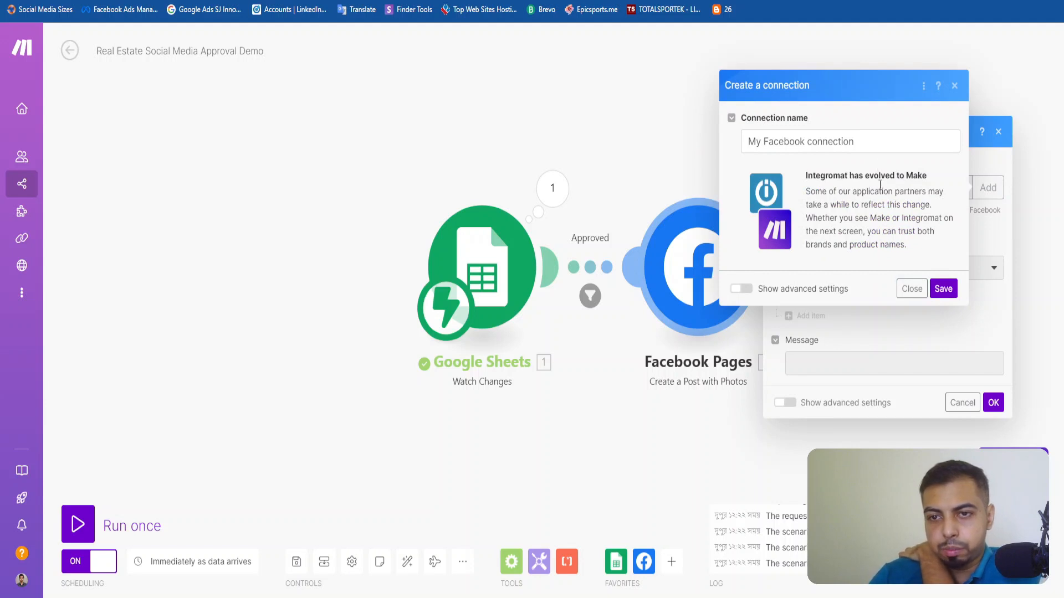
double_click(856, 148)
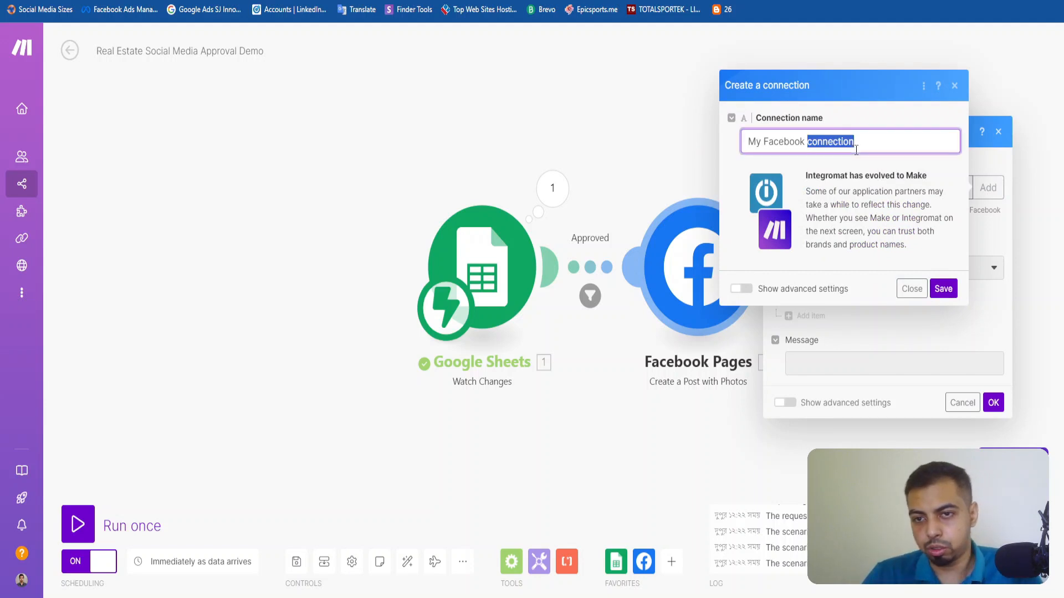
click(943, 289)
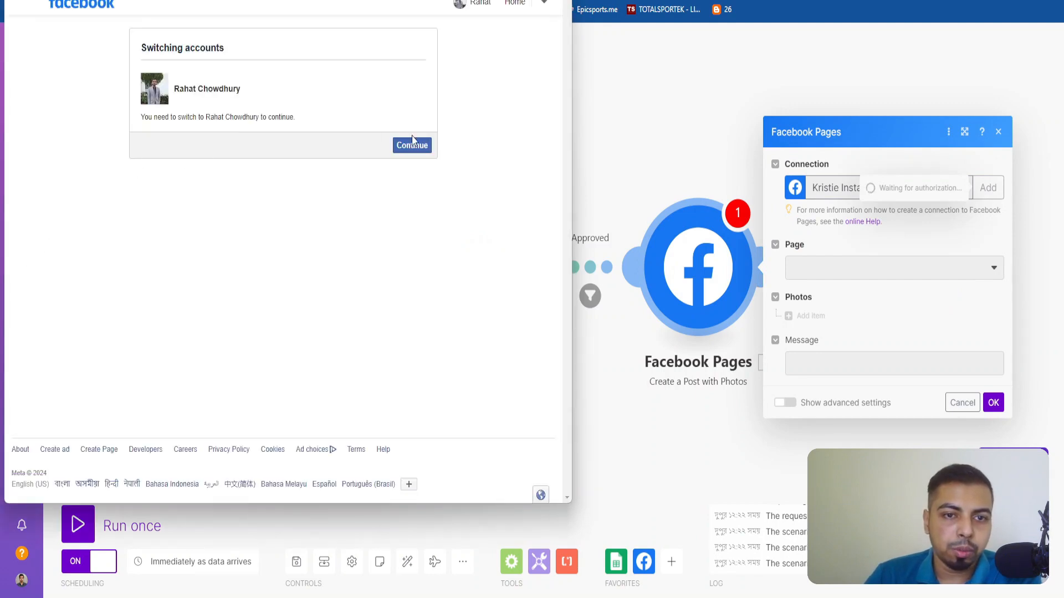
Authorize Make through the existing Facebook account for My Facebook connection and select the first listed Facebook page for the post.
click(414, 147)
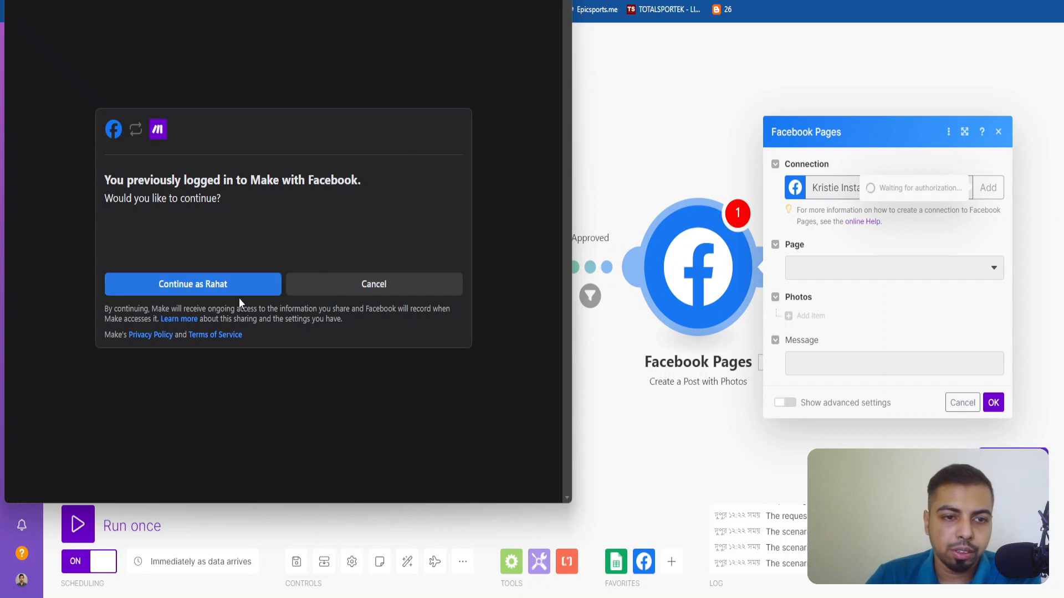
click(243, 287)
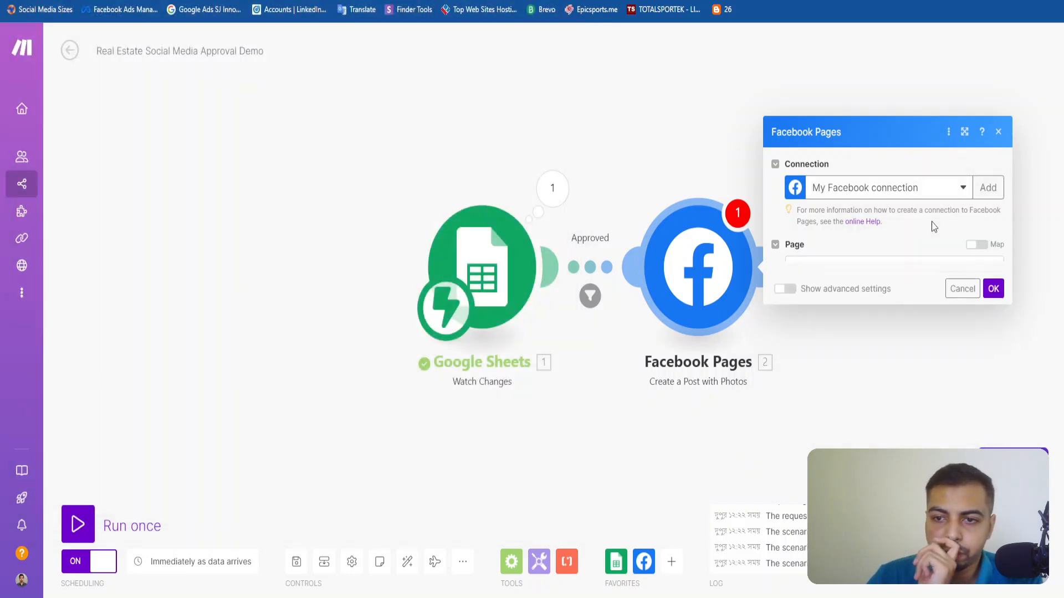
click(844, 270)
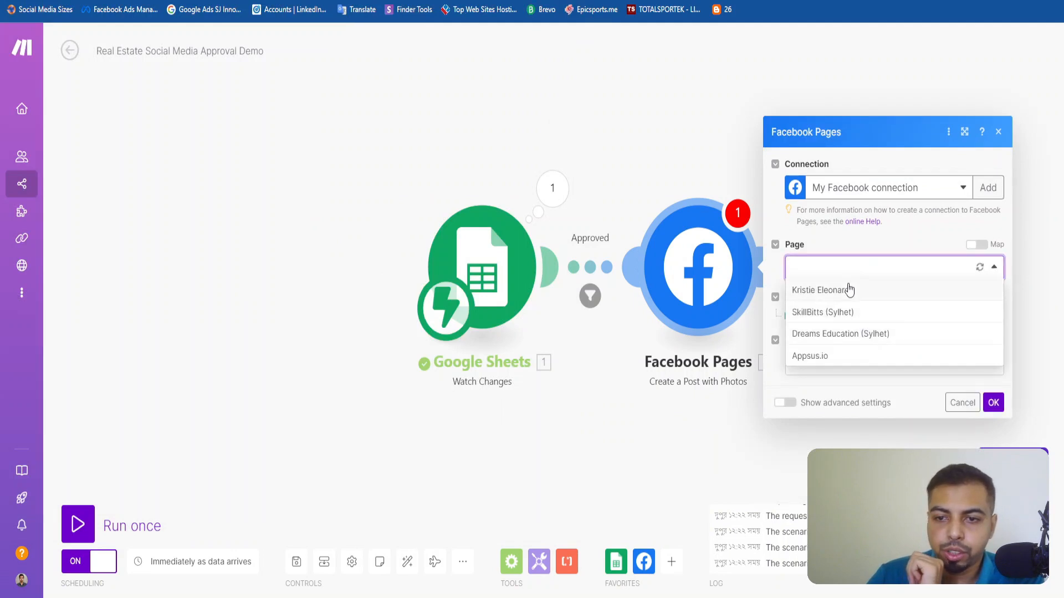
click(850, 288)
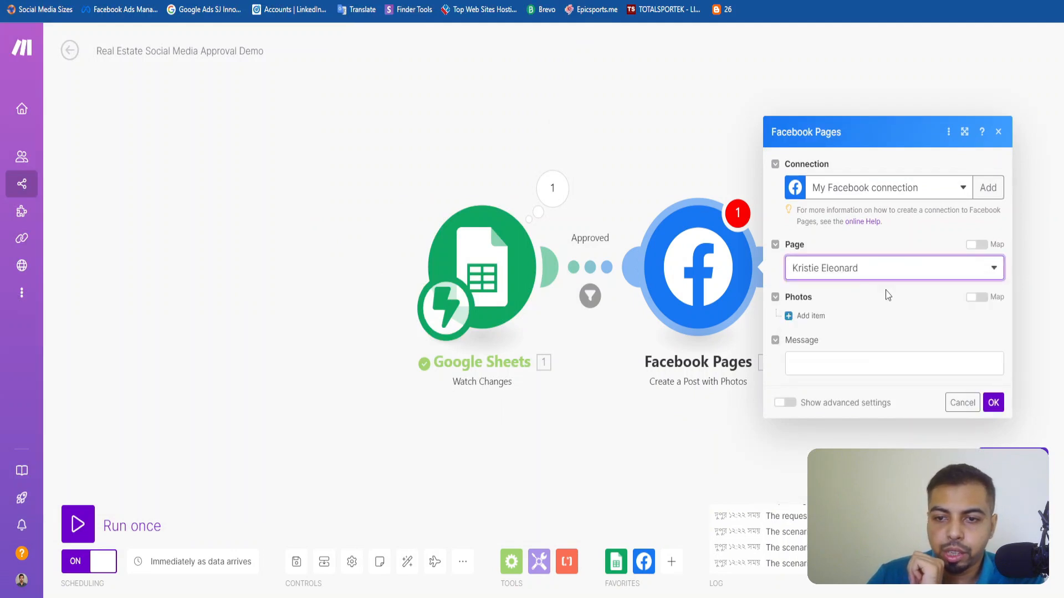
Add a photo item set to download photo from URL, with its URL mapped to the Google Sheets row value C.
click(809, 316)
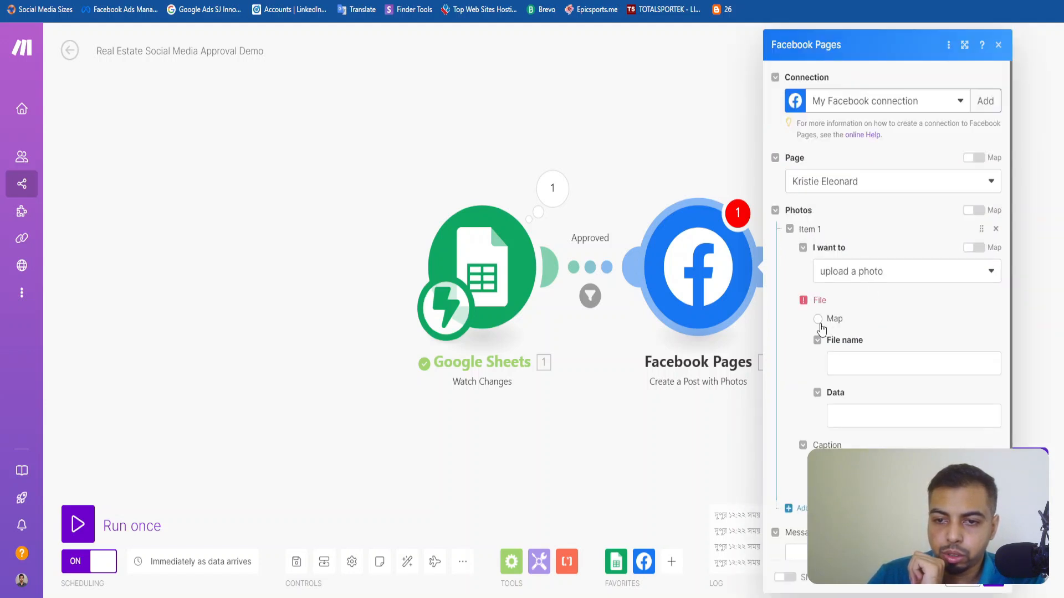
click(848, 272)
click(848, 310)
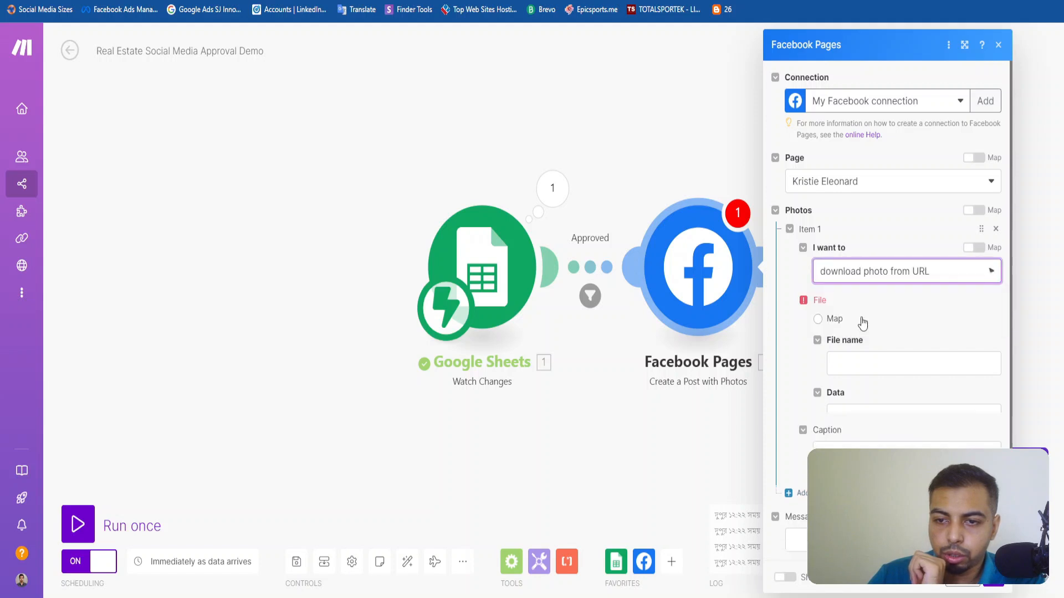
click(852, 325)
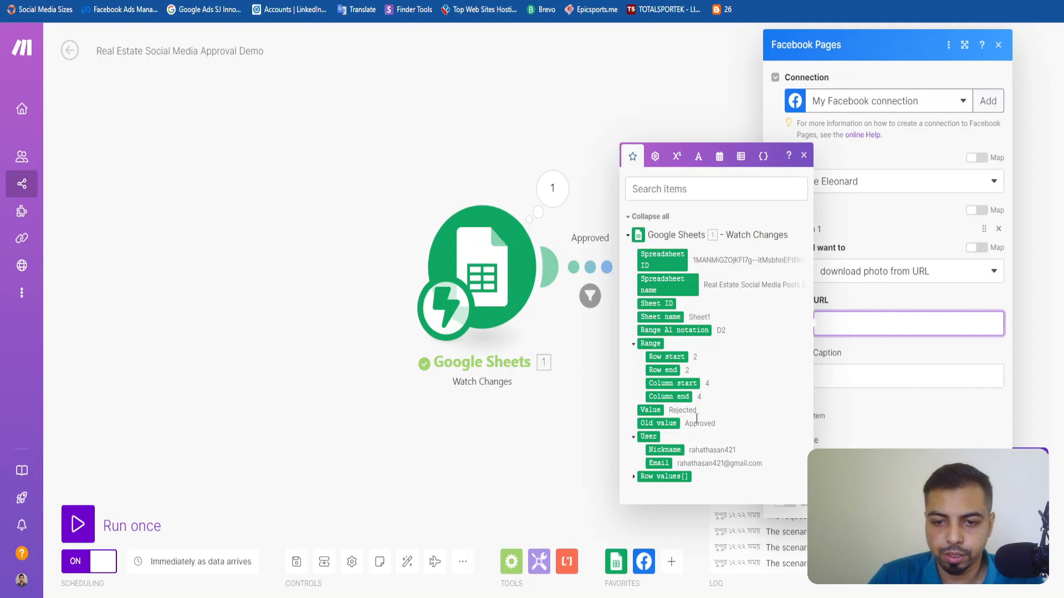
click(633, 478)
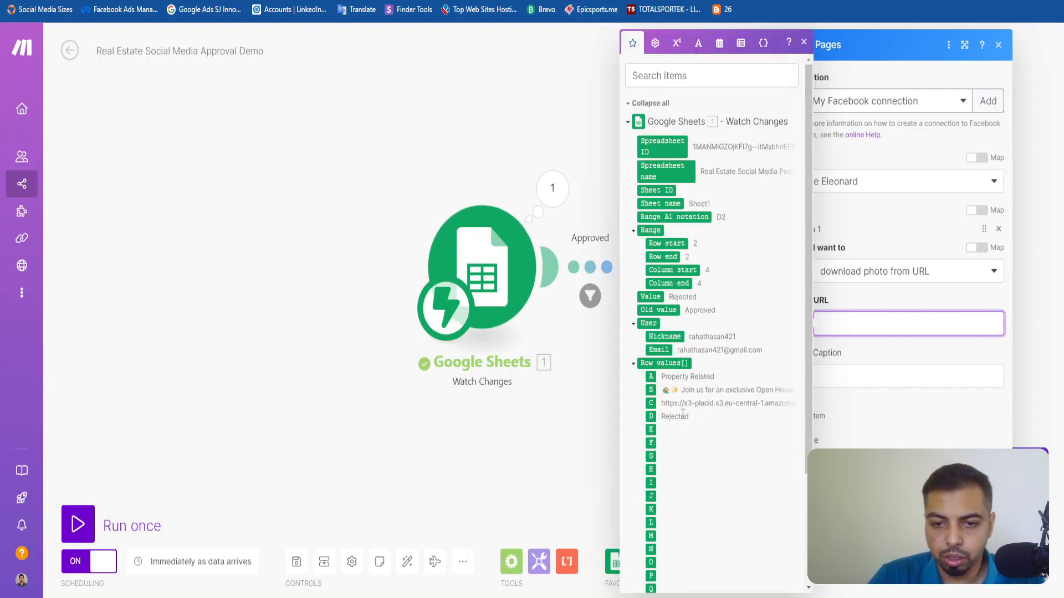
click(653, 403)
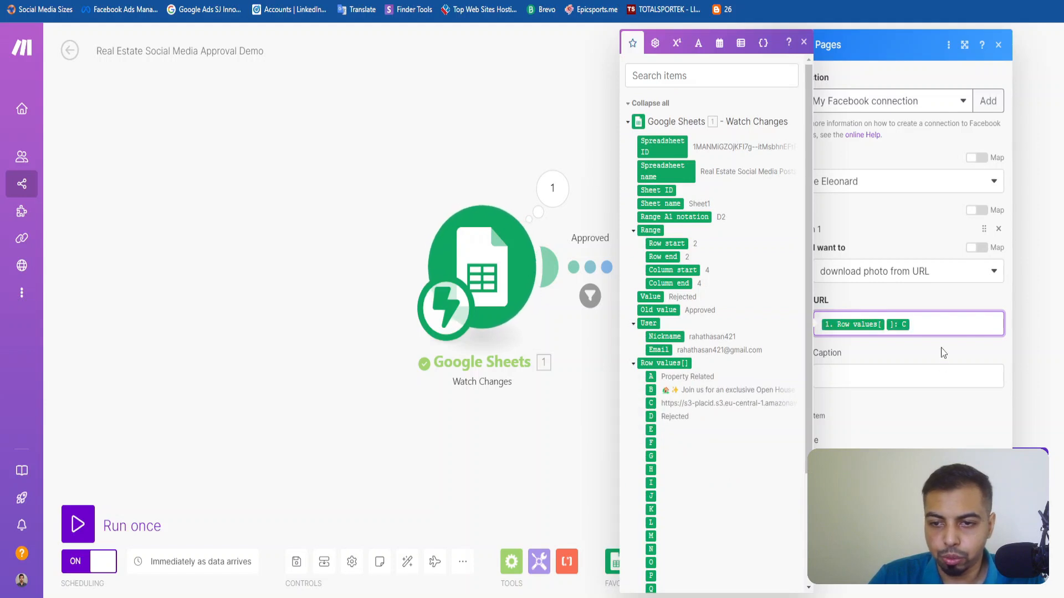
click(944, 353)
Map the photo item's caption to the Google Sheets row value B.
click(883, 375)
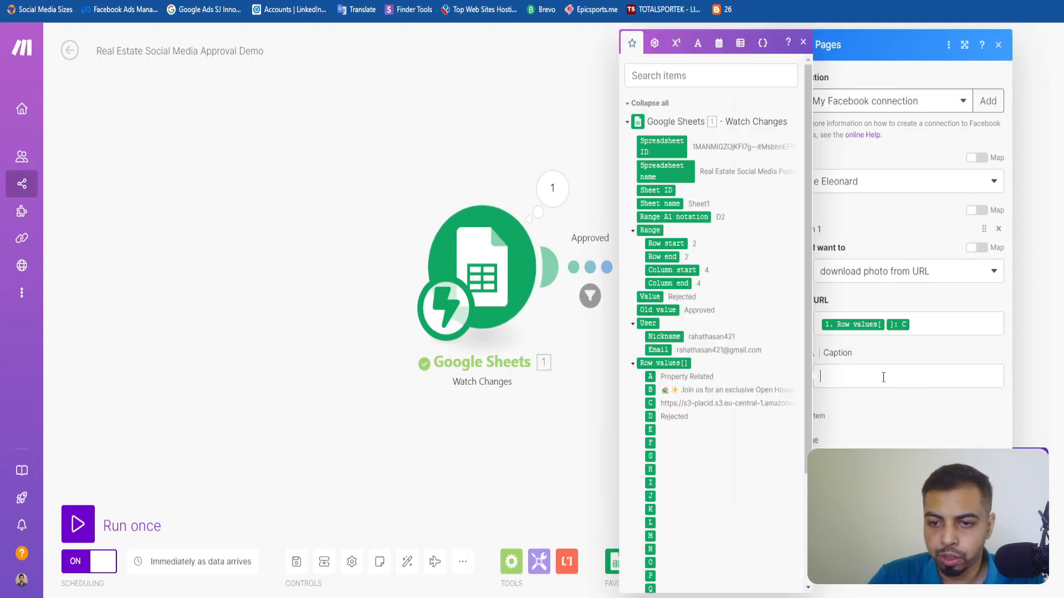
click(925, 433)
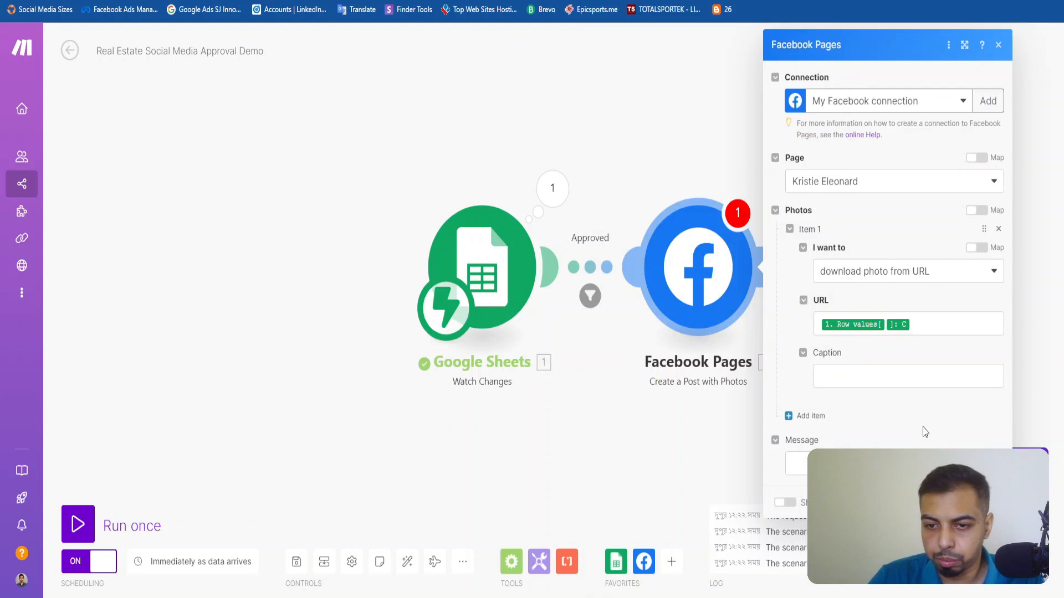
click(893, 377)
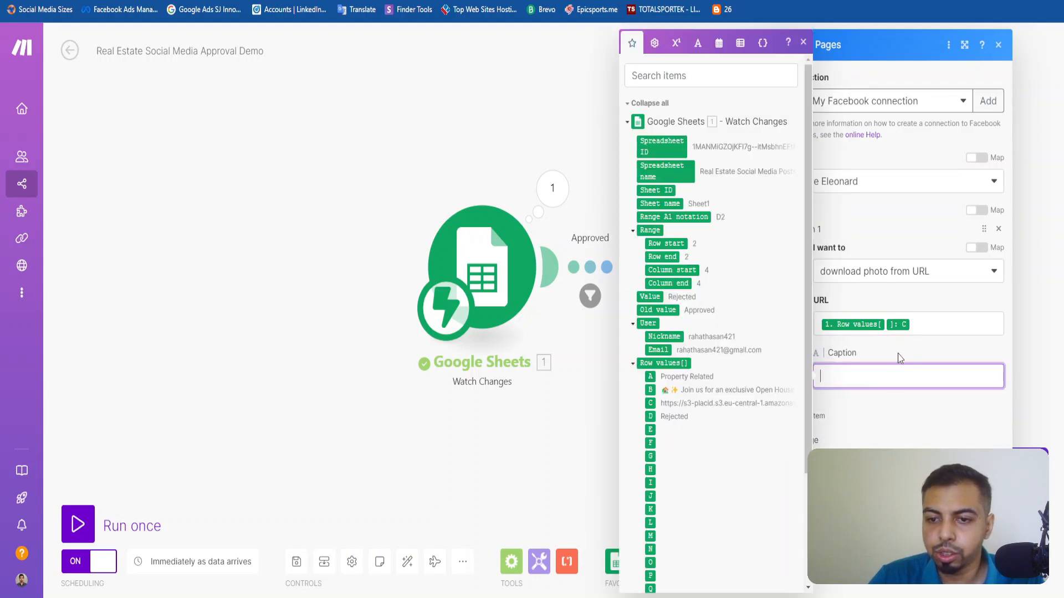
click(899, 357)
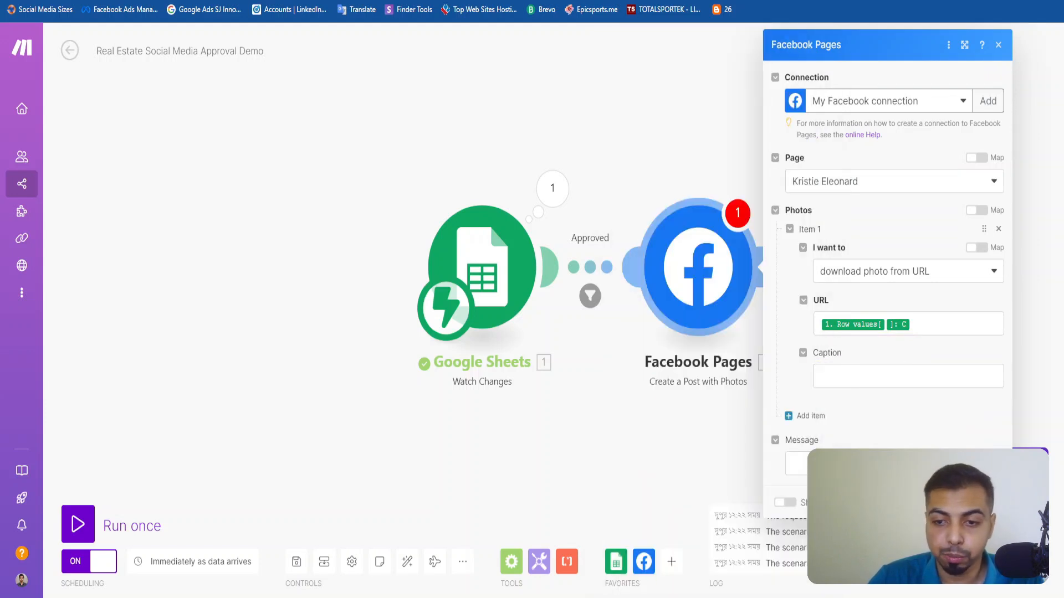
click(849, 463)
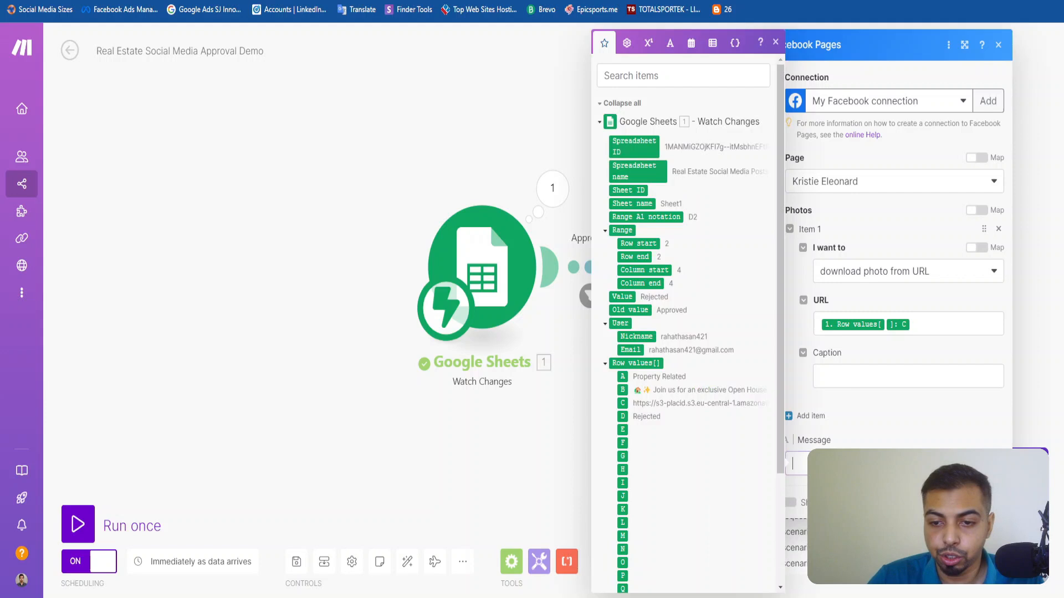
click(862, 377)
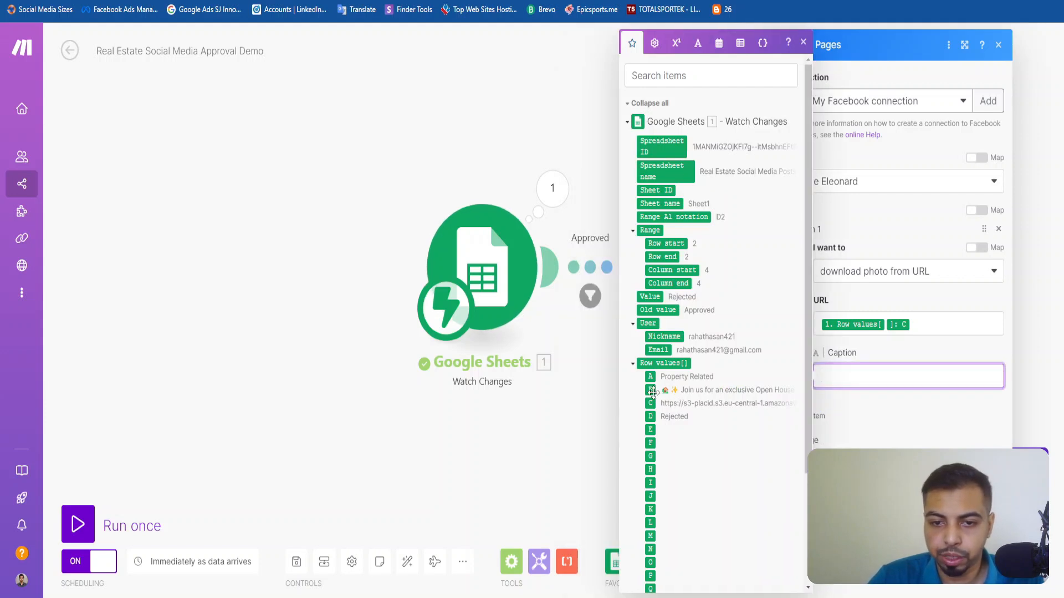
click(651, 390)
click(853, 431)
click(853, 463)
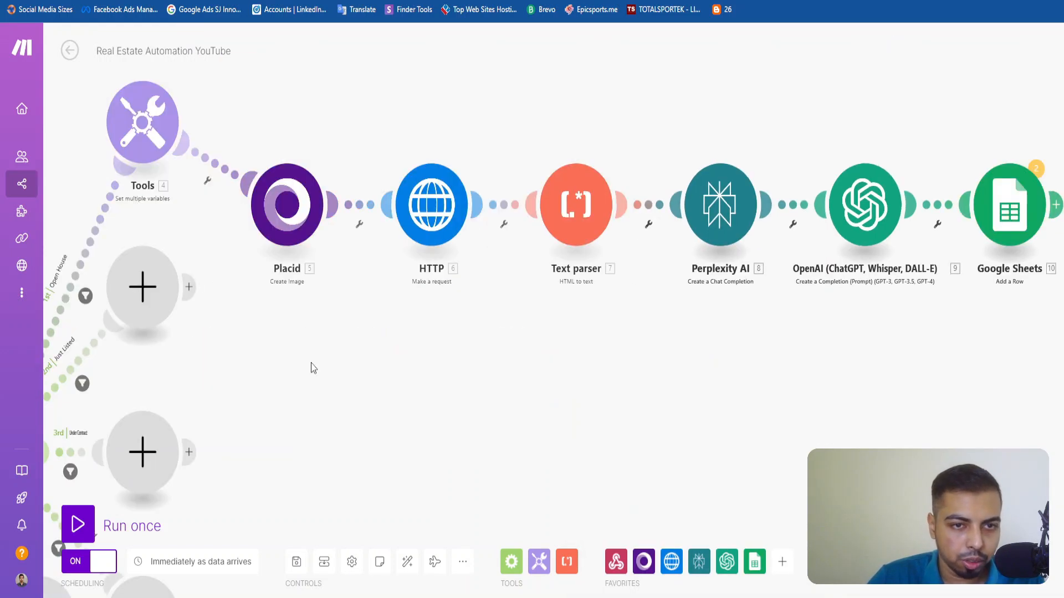
Open the Real Estate Social Media Approval System scenario for editing and check how its Facebook Pages module is configured.
mouse_move(143, 82)
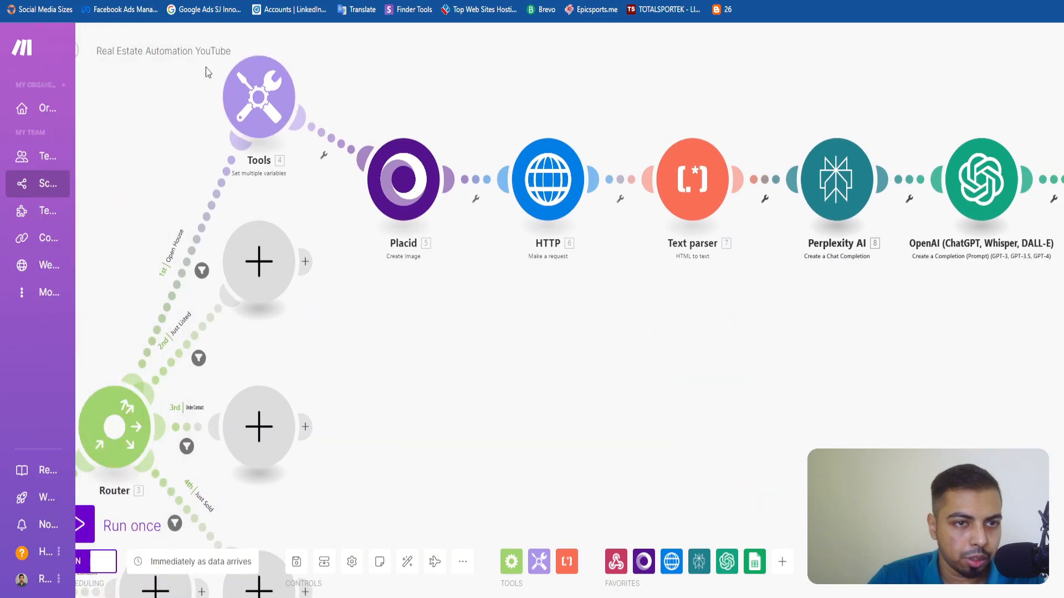
click(71, 51)
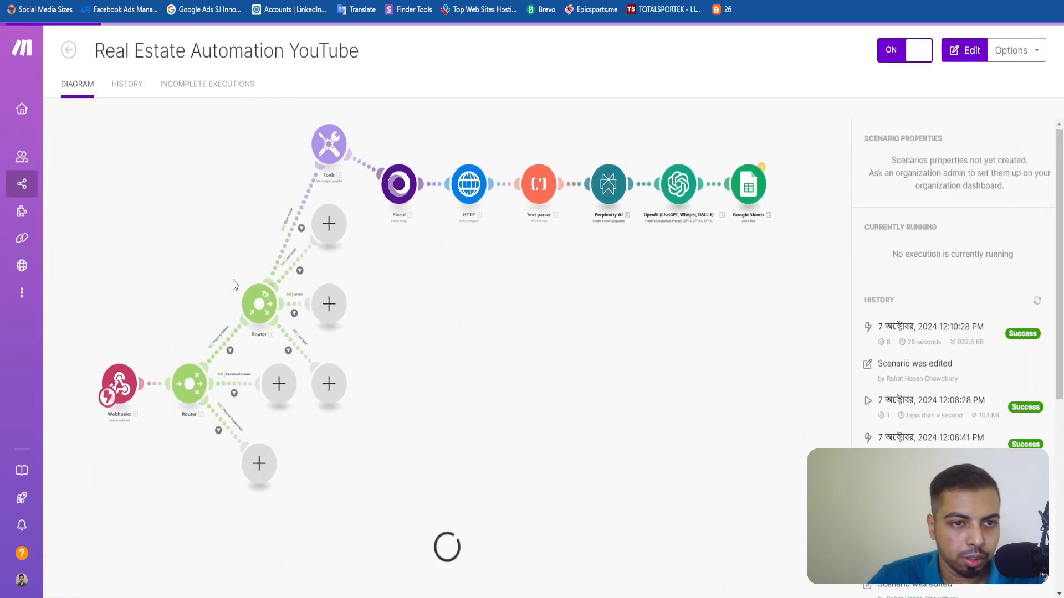
click(69, 51)
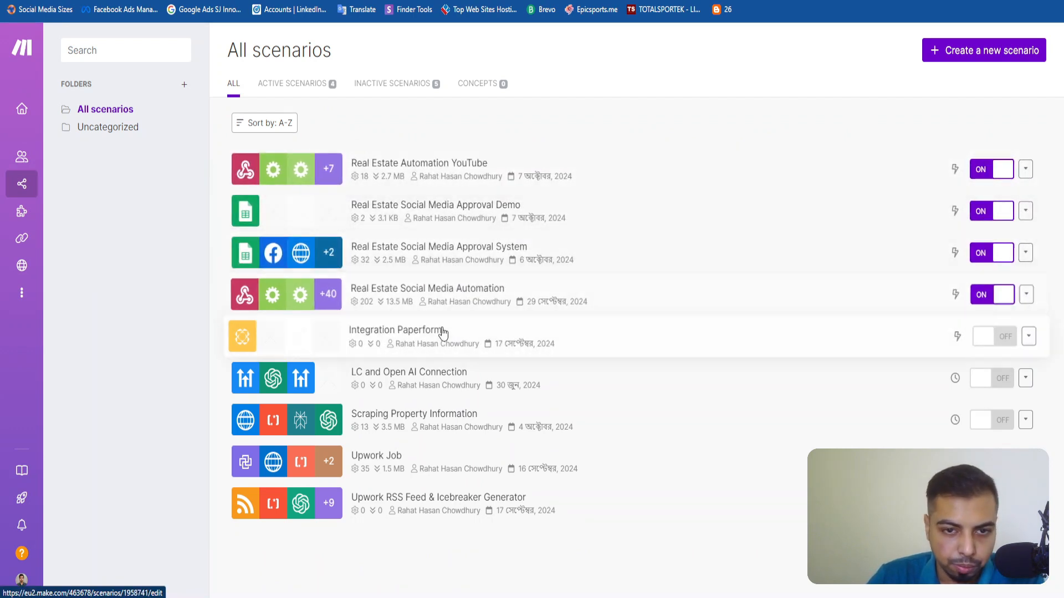
click(456, 257)
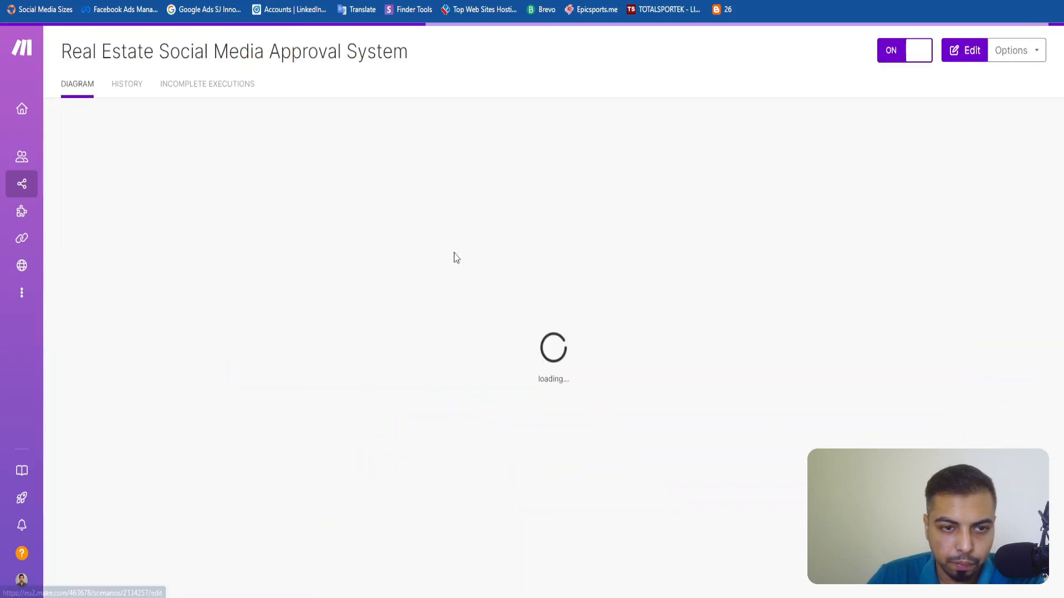
click(958, 52)
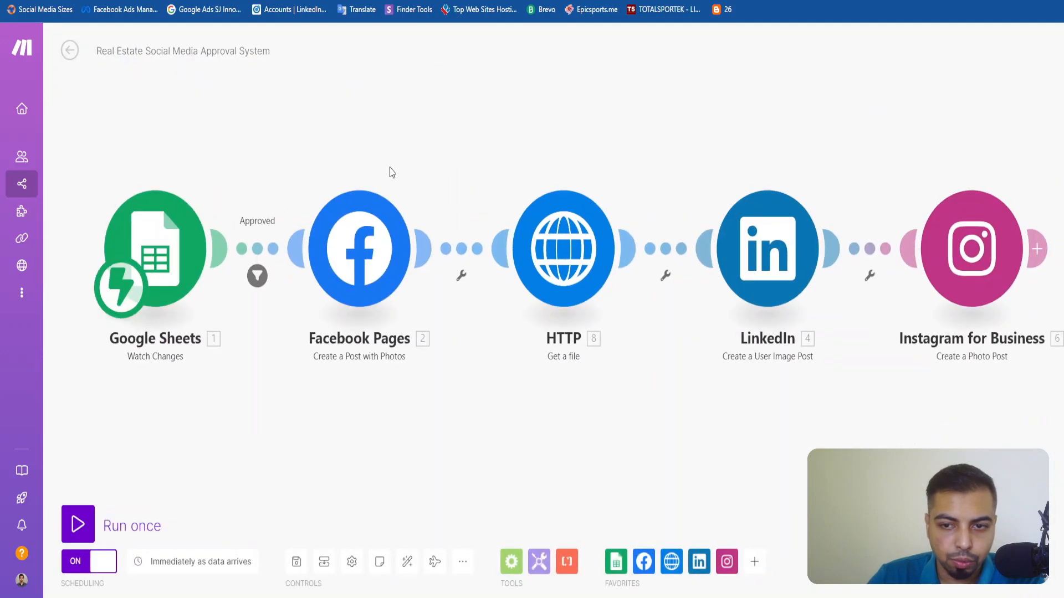
click(373, 264)
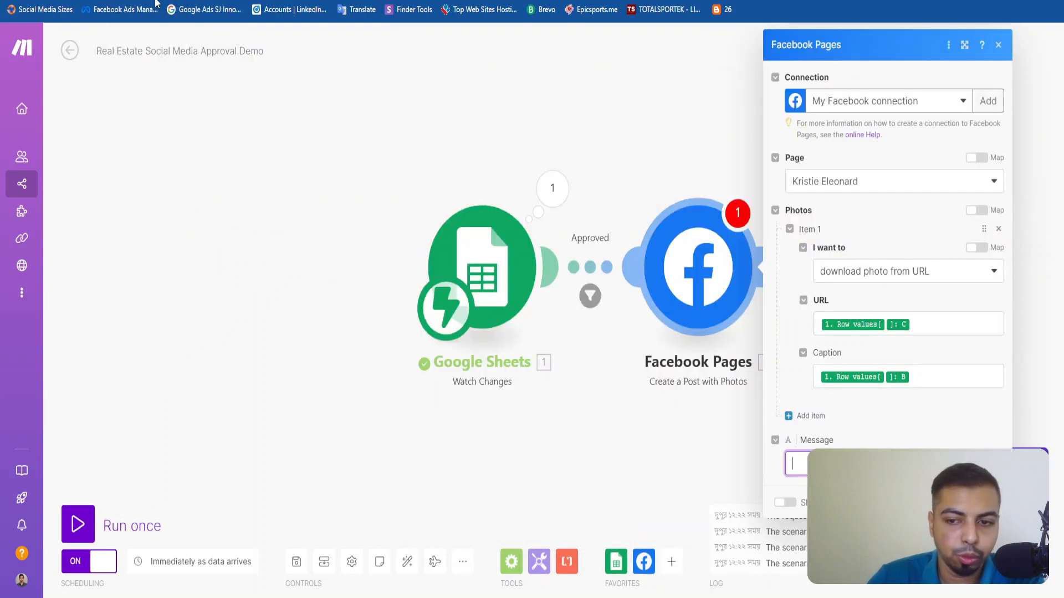
In the Real Estate Social Media Approval Demo scenario, map the Facebook post's message to row value B and save the module settings.
click(846, 460)
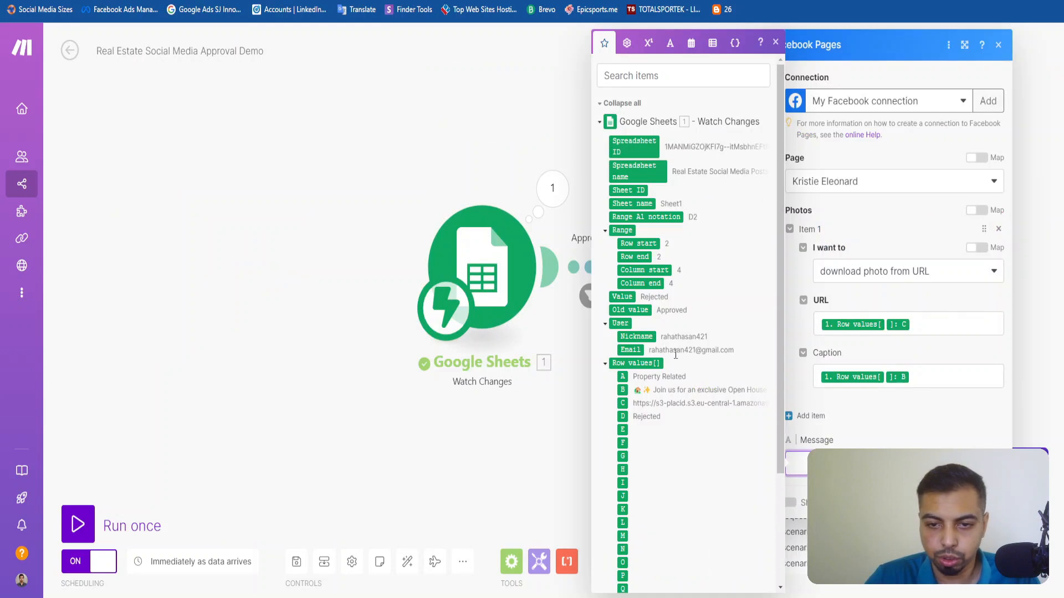
click(622, 390)
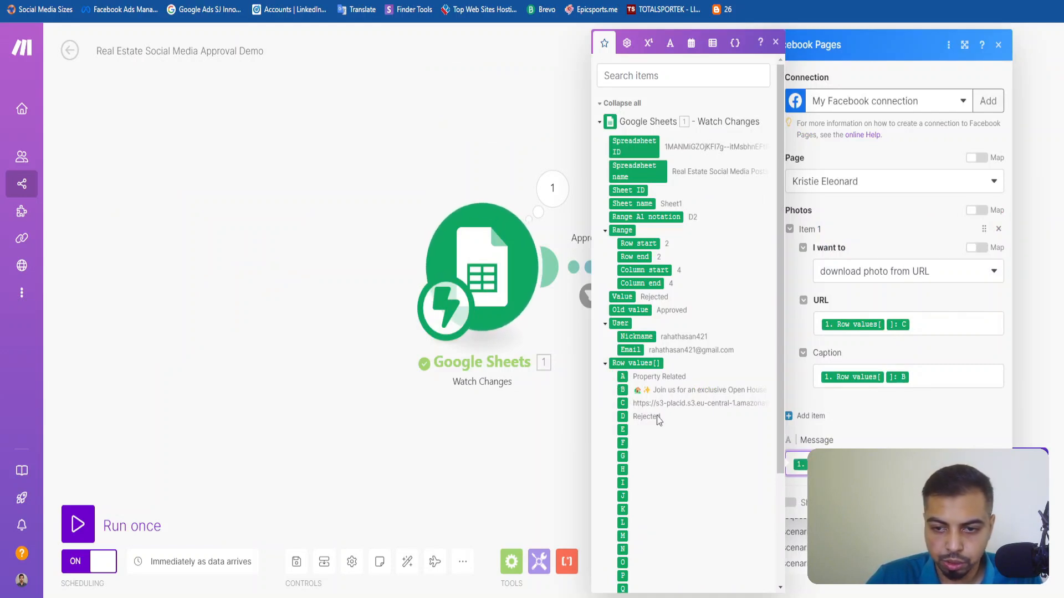
click(905, 435)
click(988, 502)
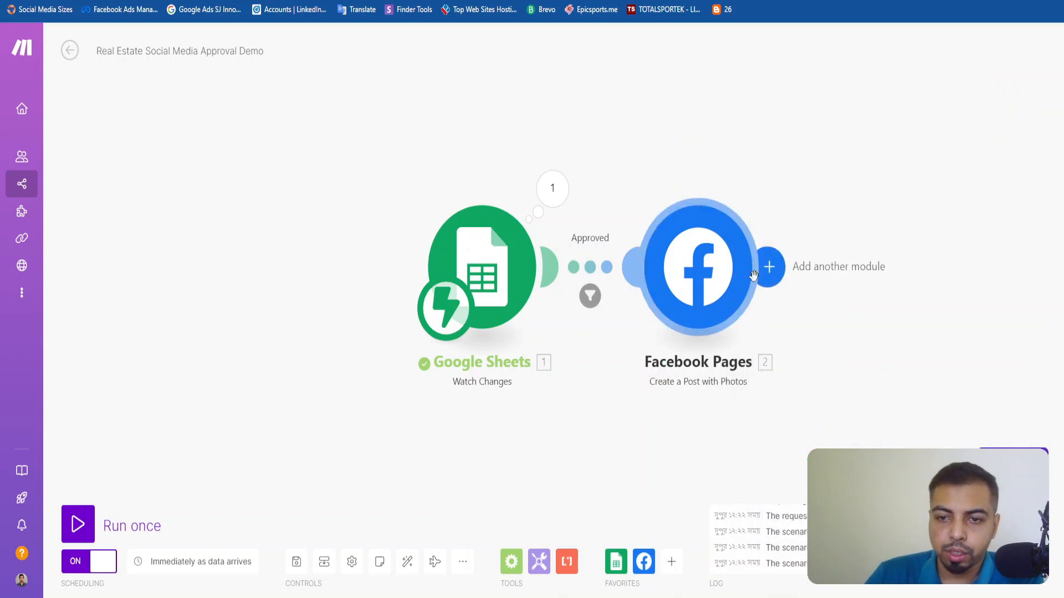
Add the HTTP module Get a file after Facebook Pages and map its URL to the Google Sheets row value C.
click(770, 268)
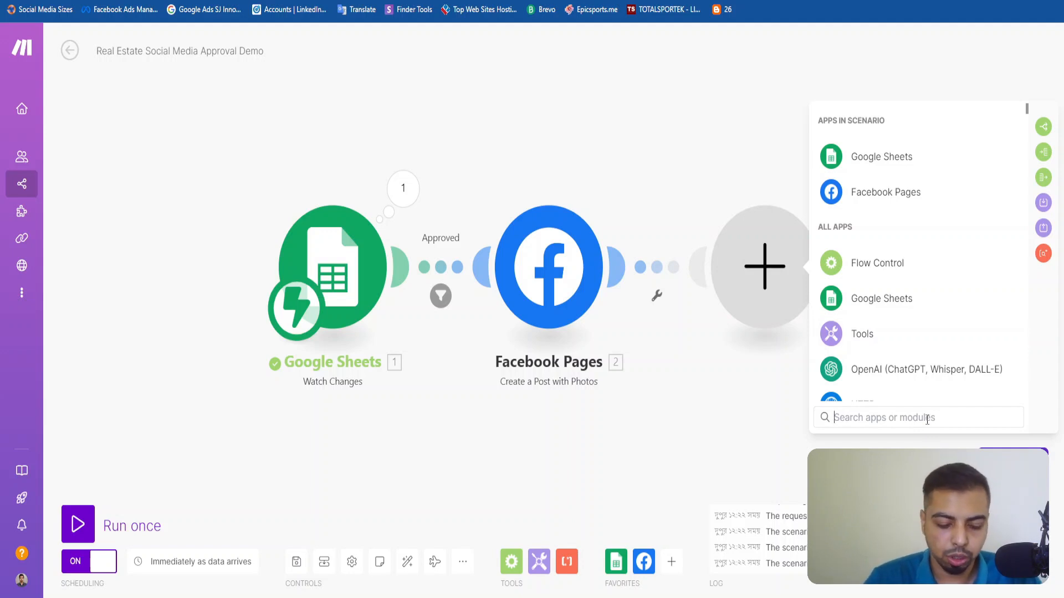
text(get file)
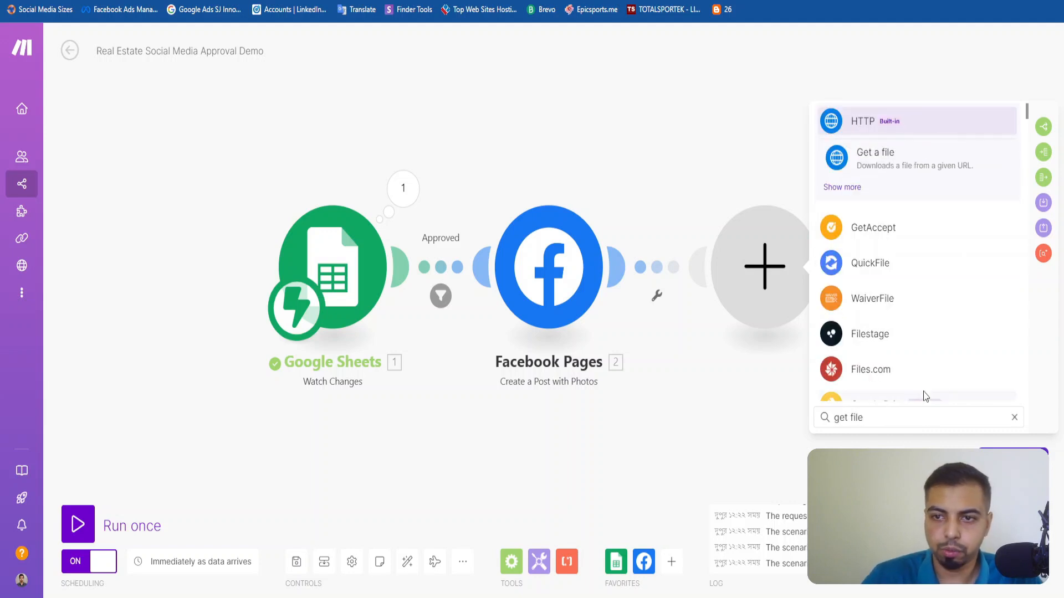
click(909, 152)
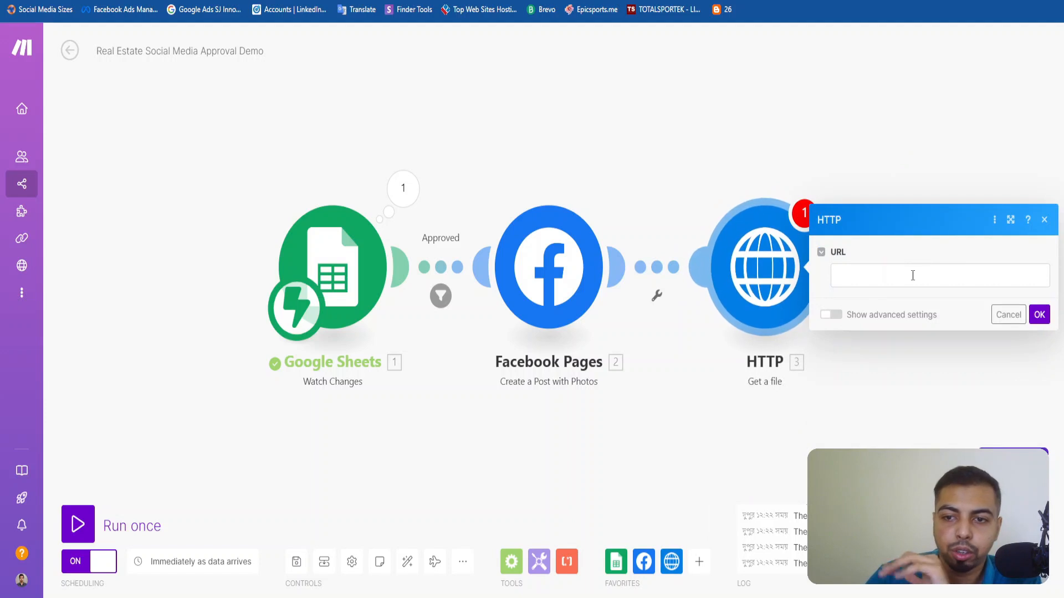
click(914, 274)
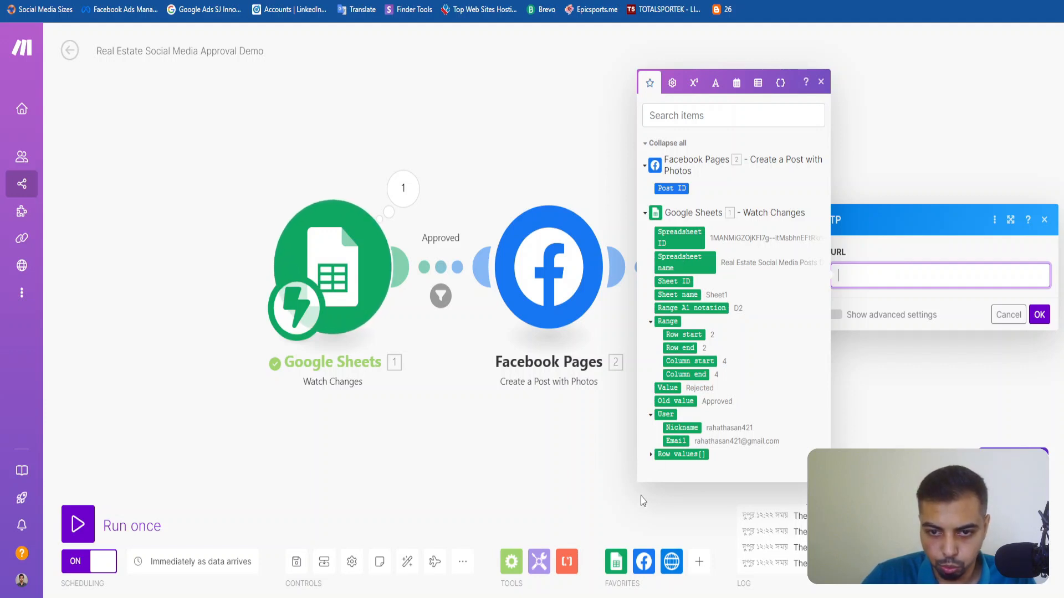
click(652, 456)
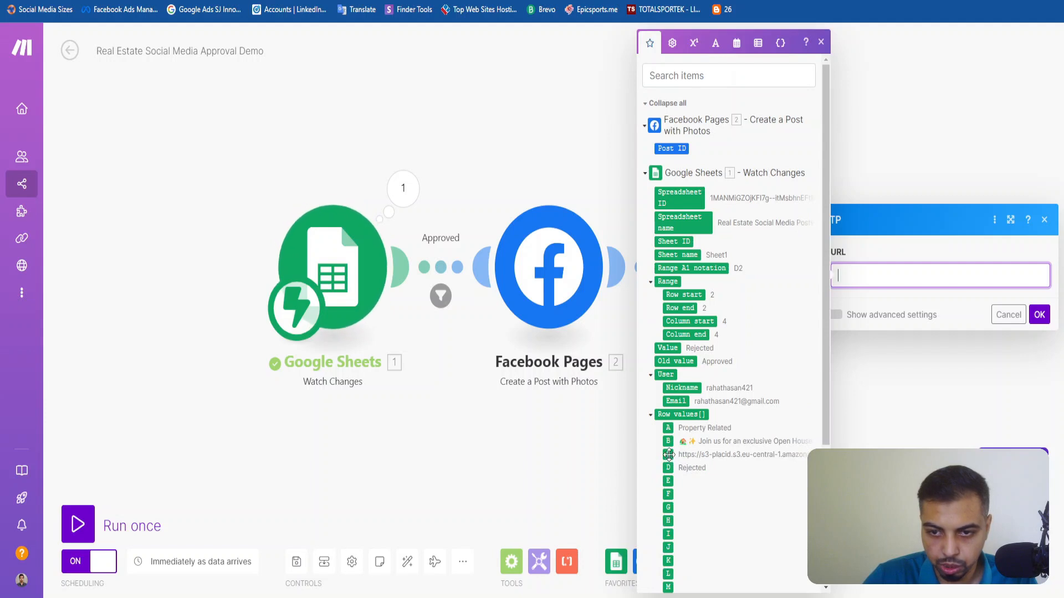
click(668, 455)
click(1032, 314)
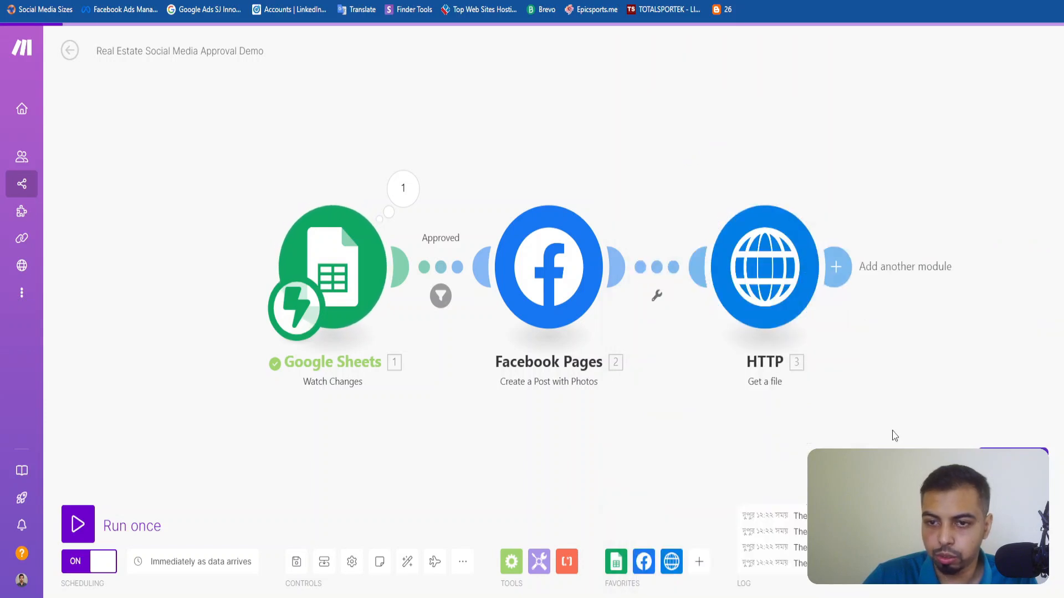
Run only the HTTP Get a file module, supplying the image link from sheet cell C2 as row value C of one item.
right_click(777, 268)
click(806, 299)
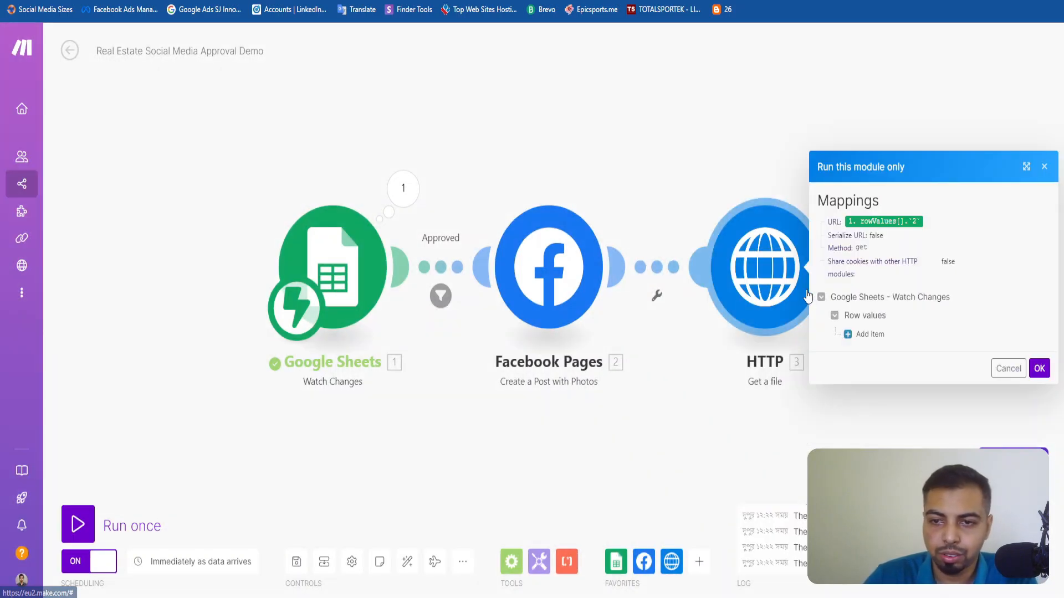
click(884, 336)
click(888, 310)
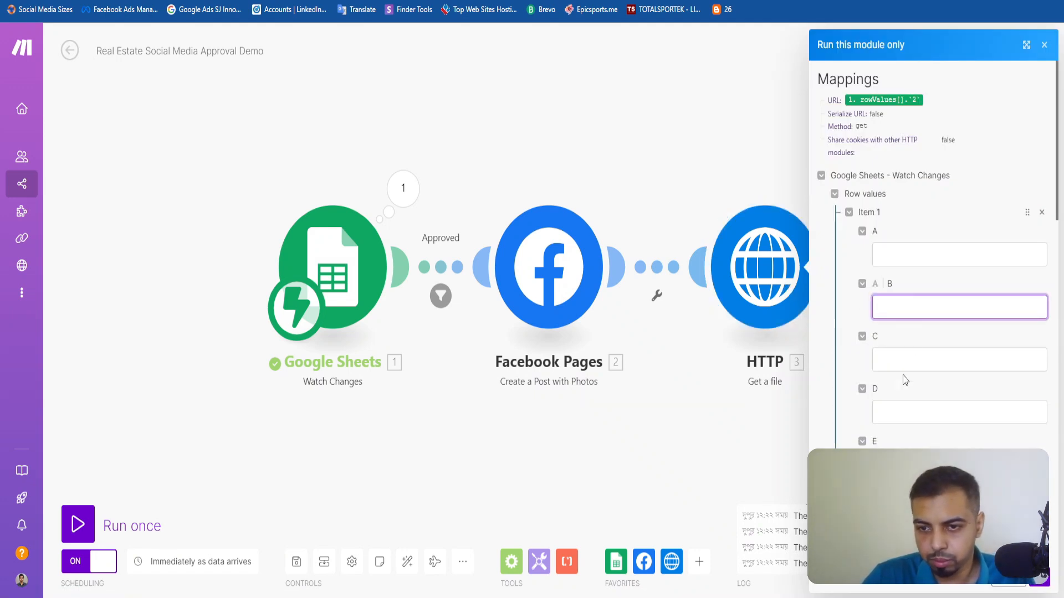
click(903, 355)
key(super+v)
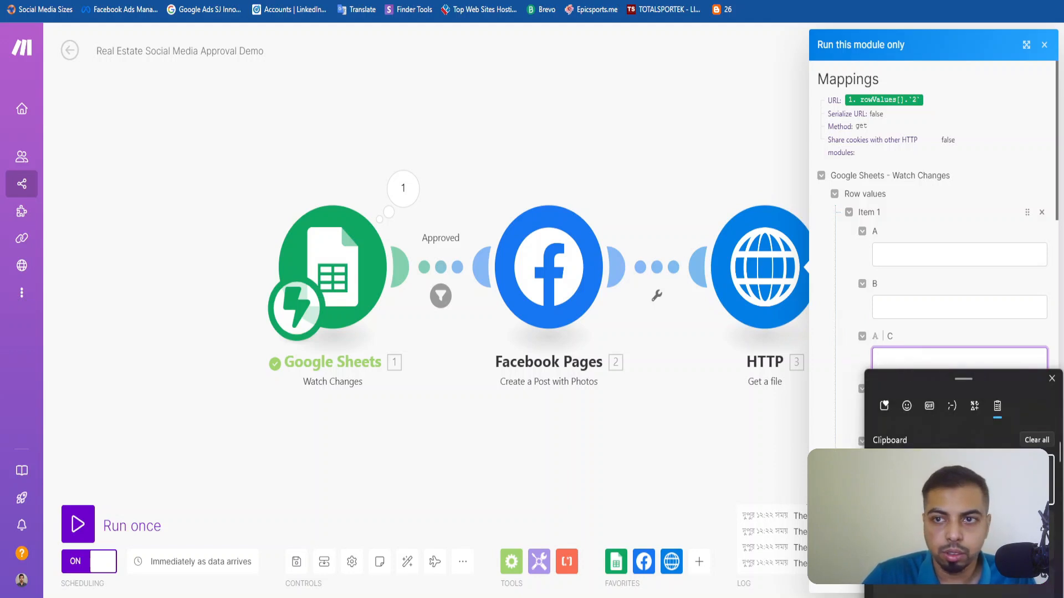
click(658, 0)
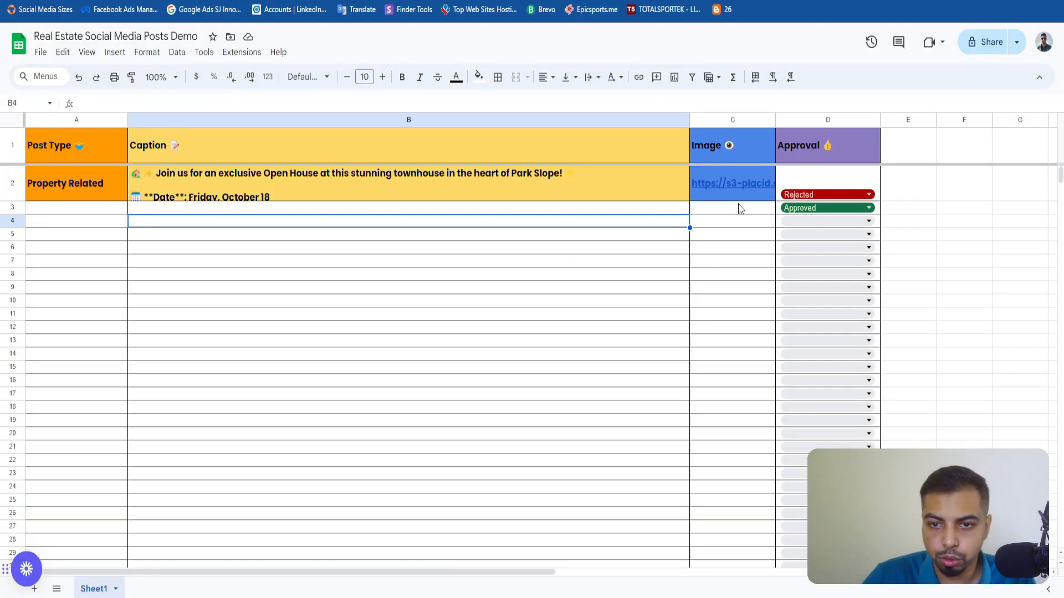
click(737, 198)
key(ctrl+c)
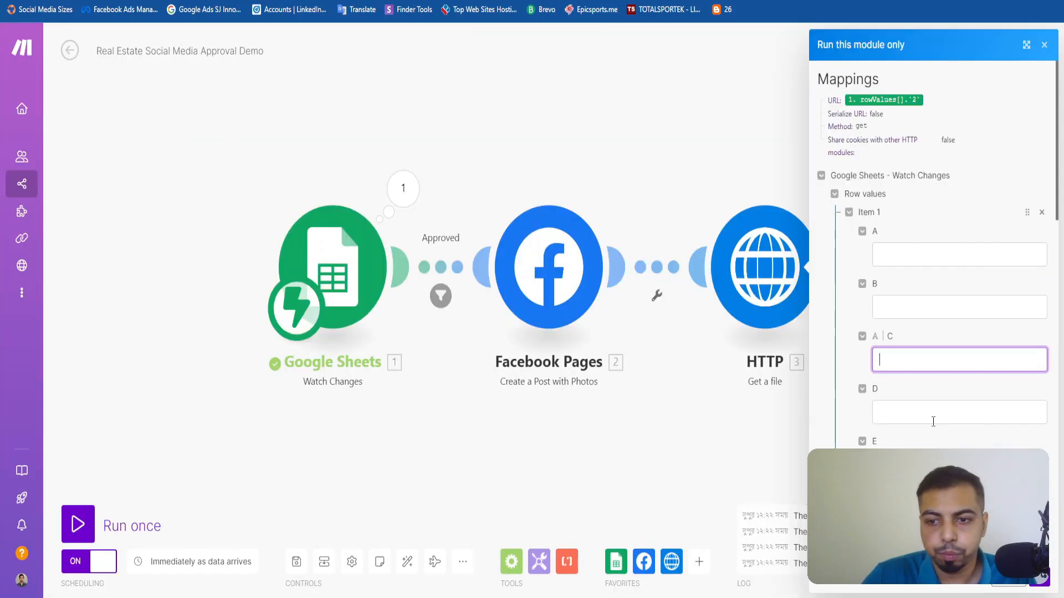
key(ctrl+v)
click(1041, 585)
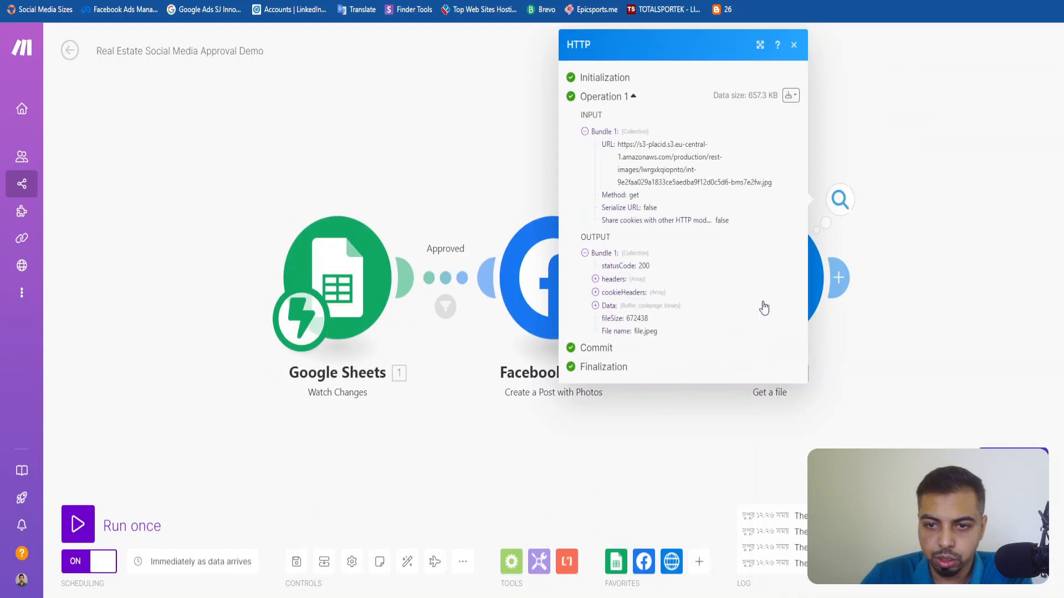
Examine the binary Data and File name in the HTTP module's output bundle.
click(596, 306)
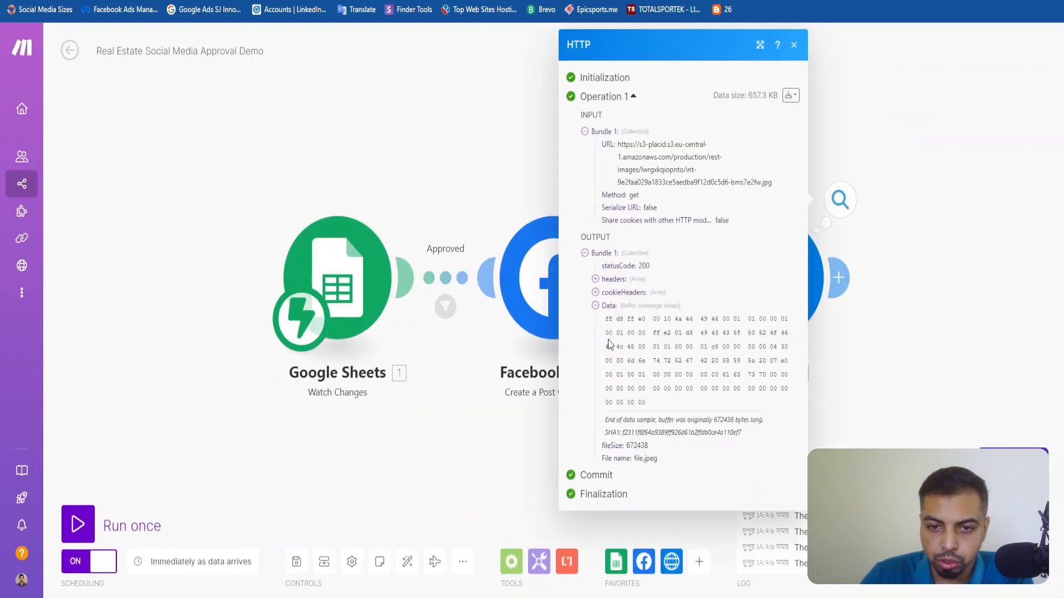
drag(602, 325, 667, 403)
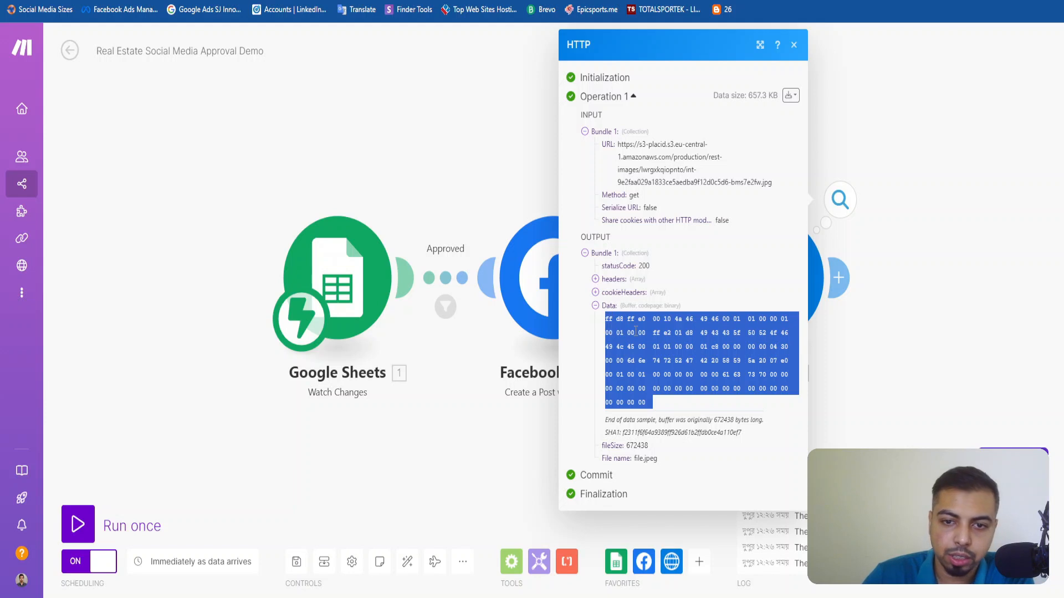
drag(635, 458, 671, 461)
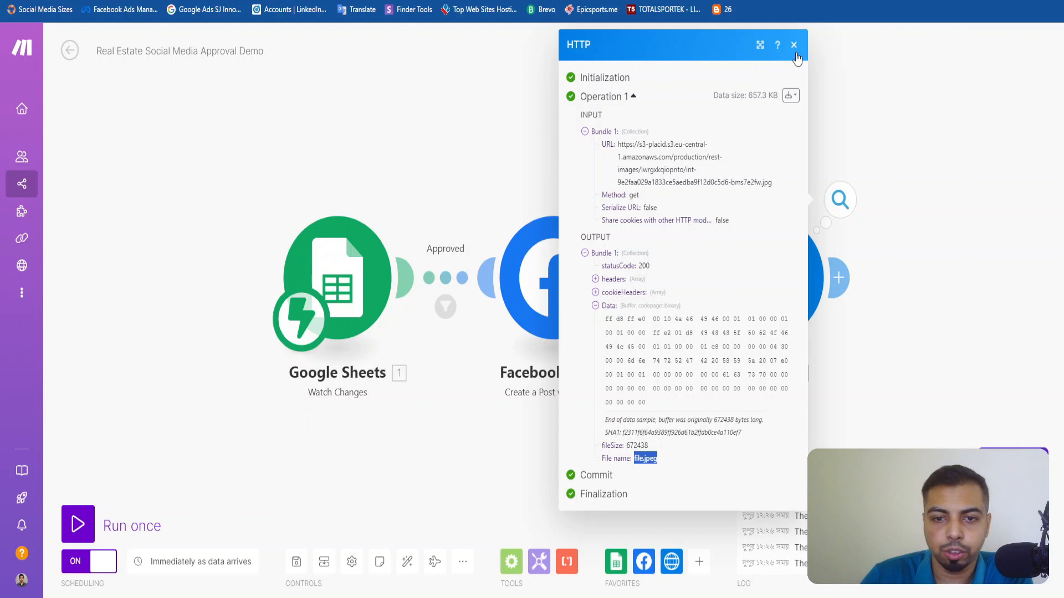
click(795, 53)
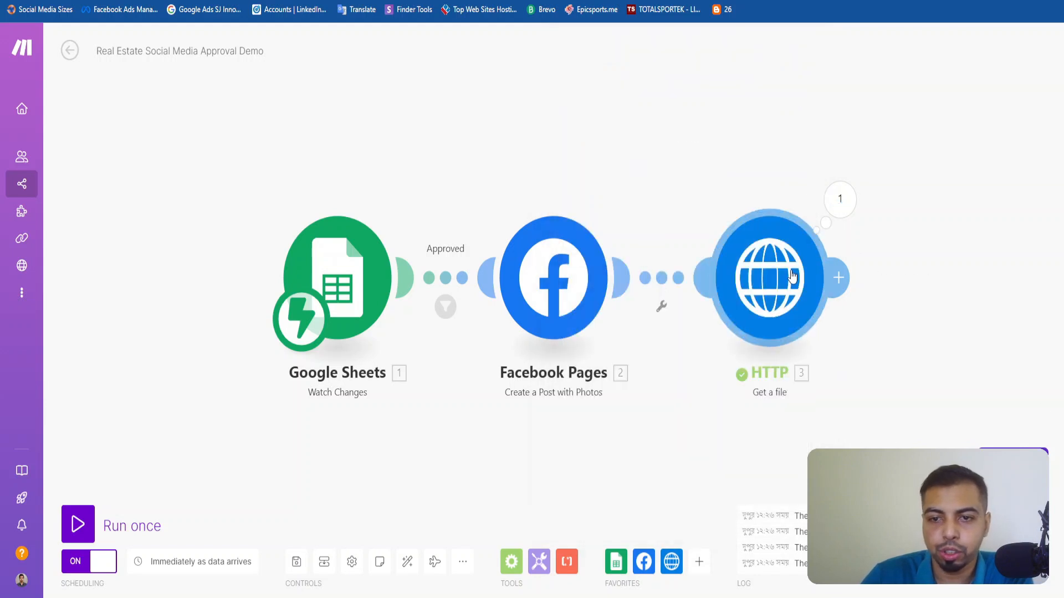
Add the LinkedIn module Create a User Image Post after the HTTP module.
click(839, 277)
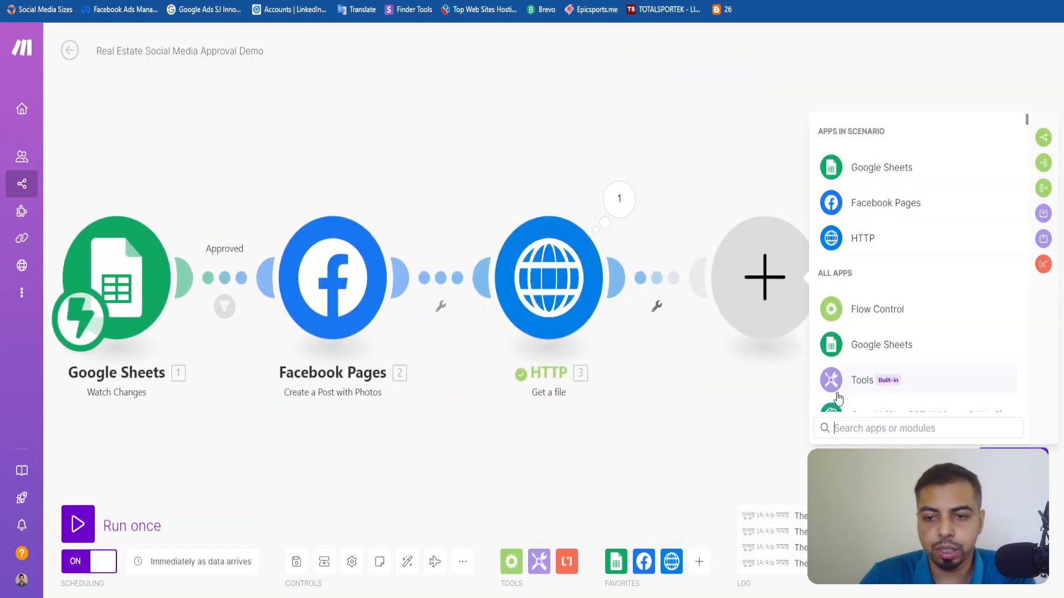
text(Linkedin)
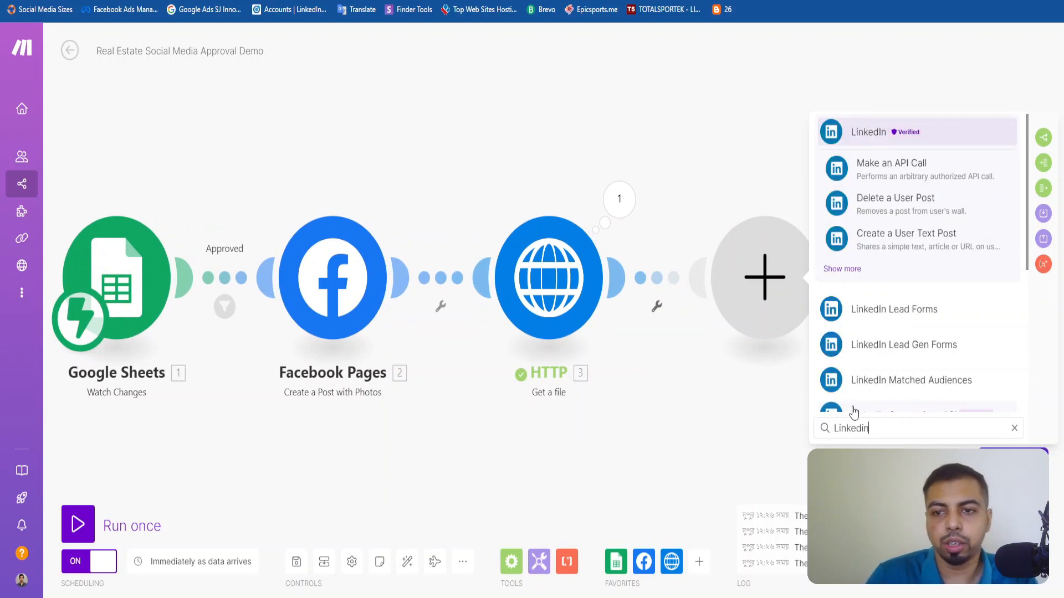
click(845, 269)
scroll(902, 285, down, 2)
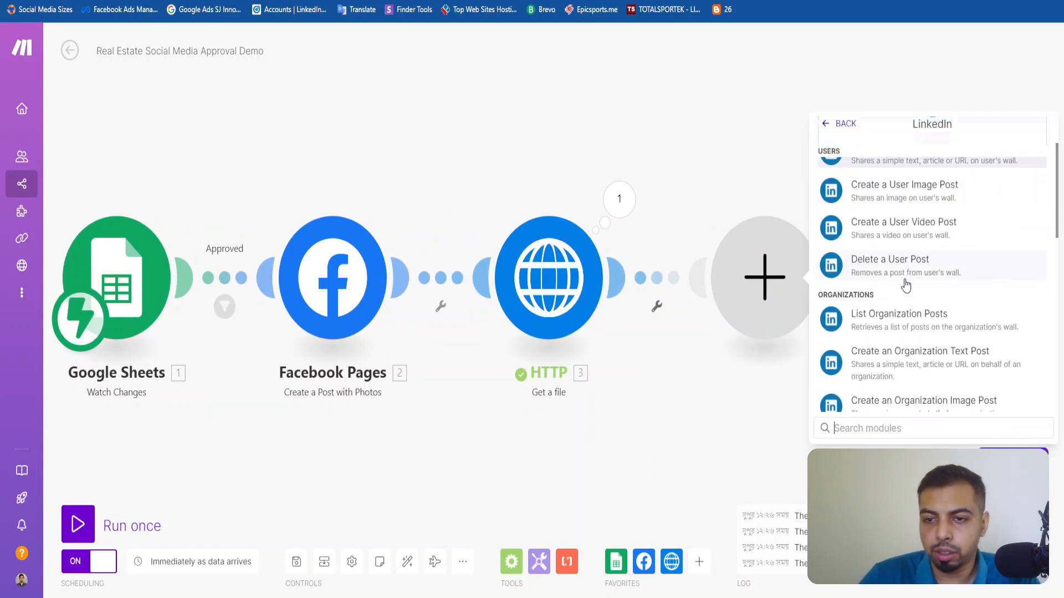
scroll(915, 288, down, 2)
scroll(920, 292, up, 3)
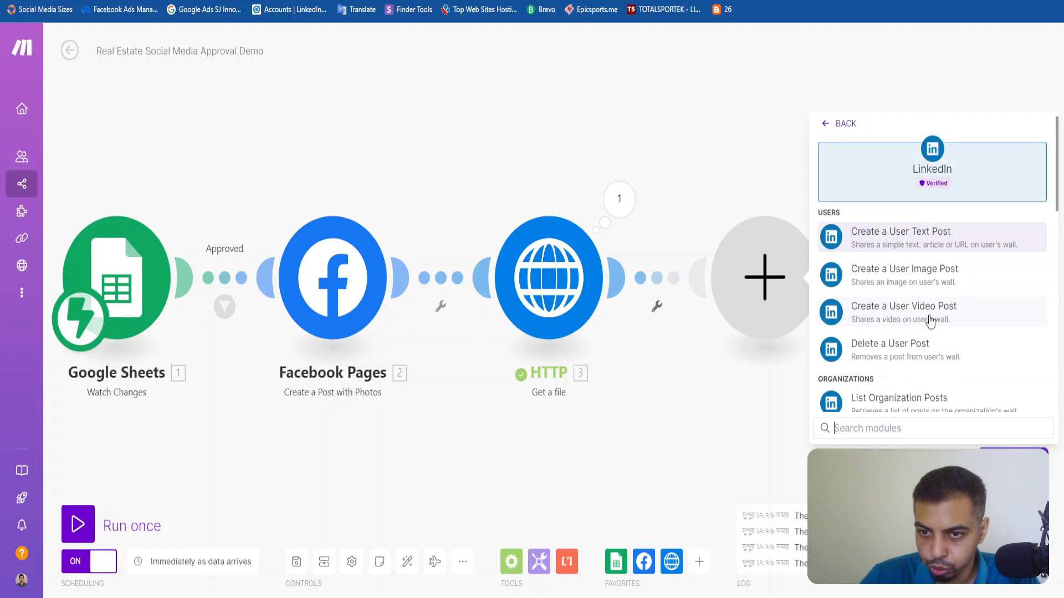
scroll(928, 310, down, 3)
scroll(930, 320, up, 3)
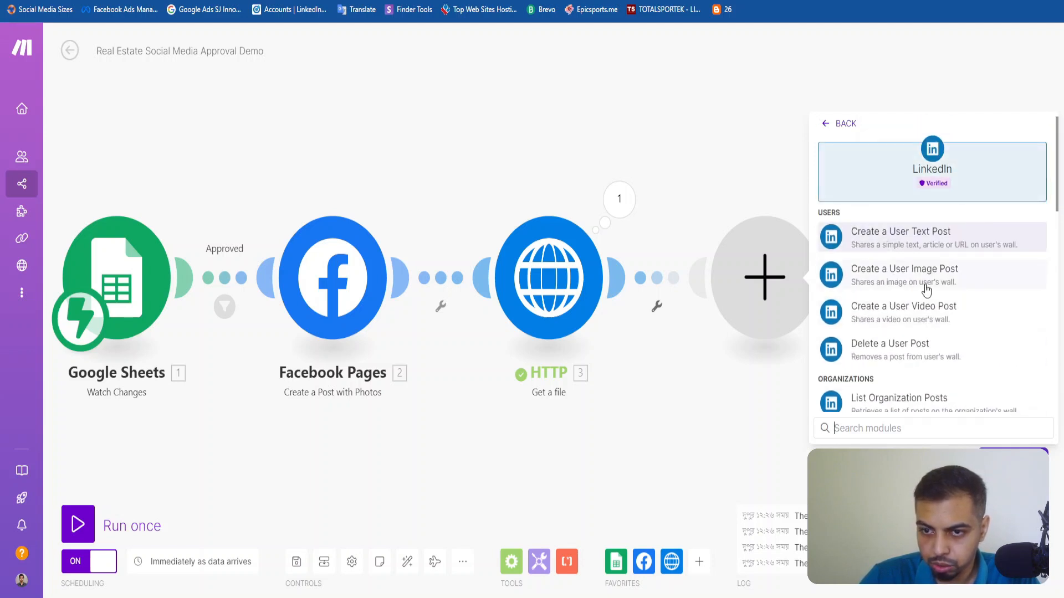
click(926, 283)
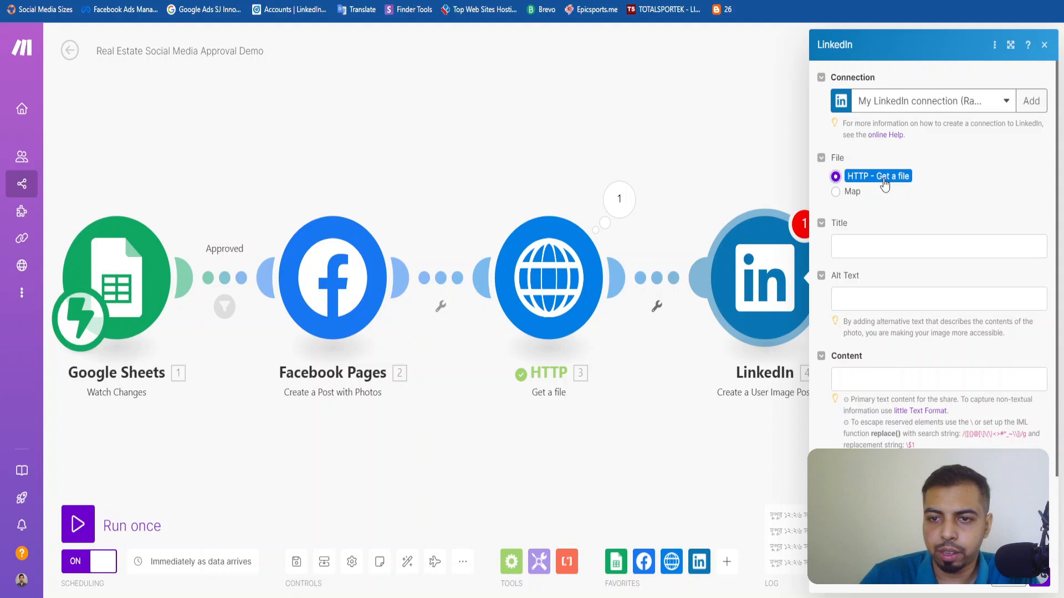
Set the LinkedIn post's File to Map, using the HTTP module's File name and Data.
click(839, 195)
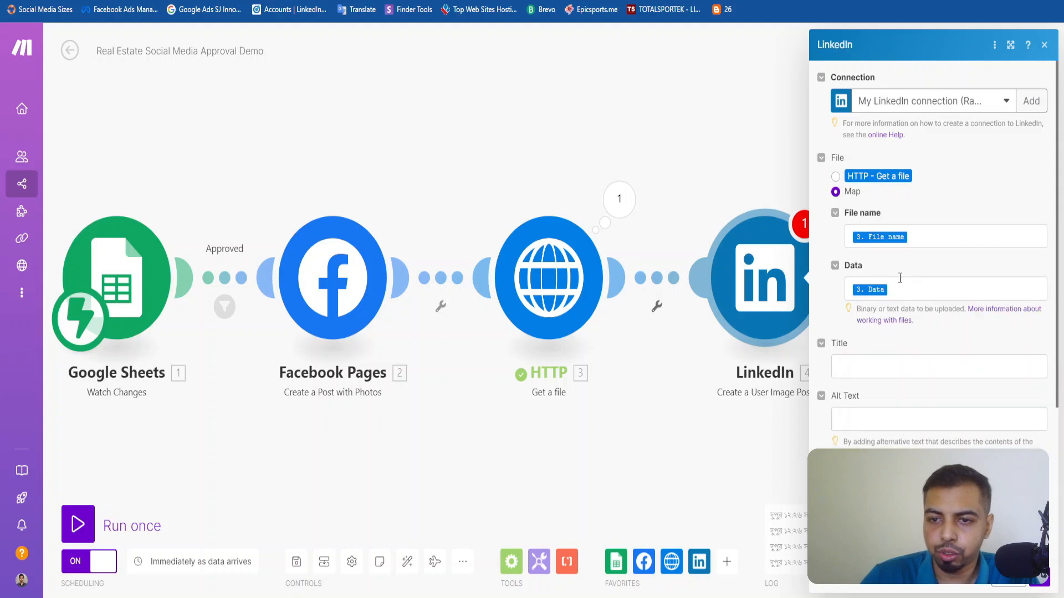
click(921, 237)
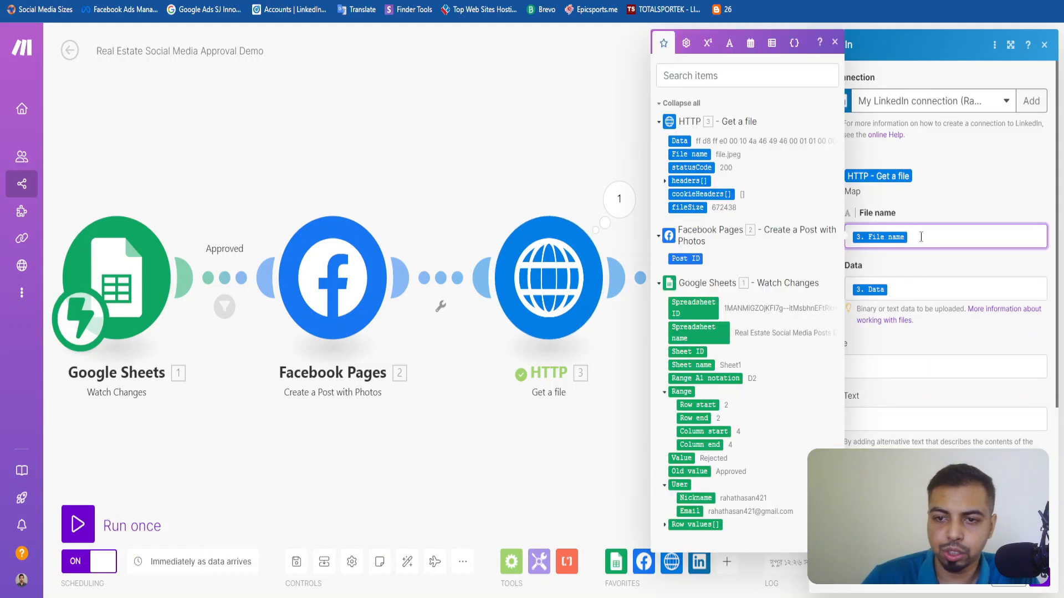
click(666, 182)
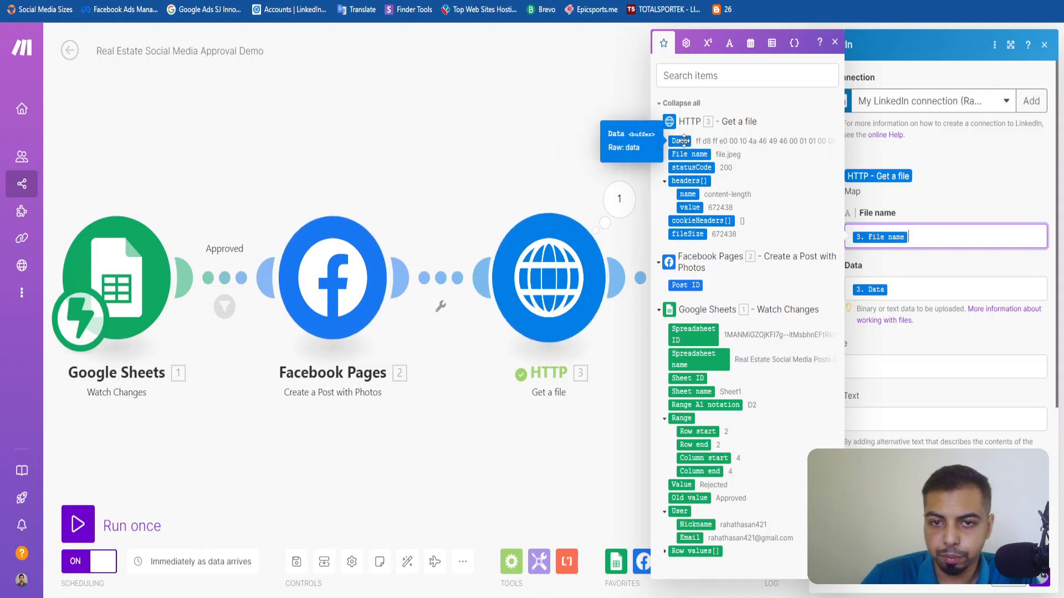
click(912, 278)
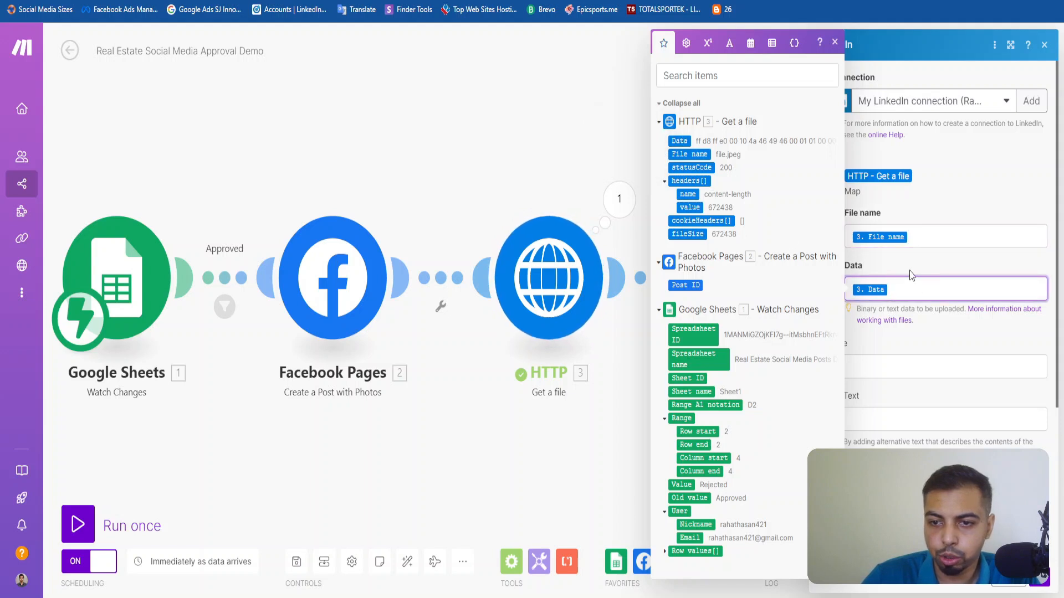
click(920, 268)
scroll(911, 389, down, 2)
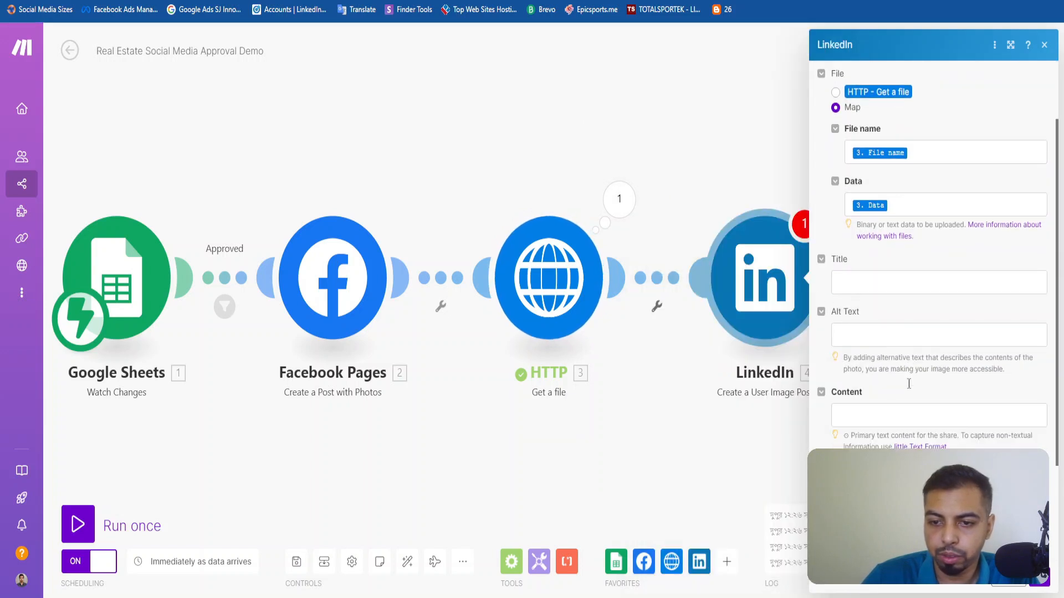
scroll(888, 415, down, 2)
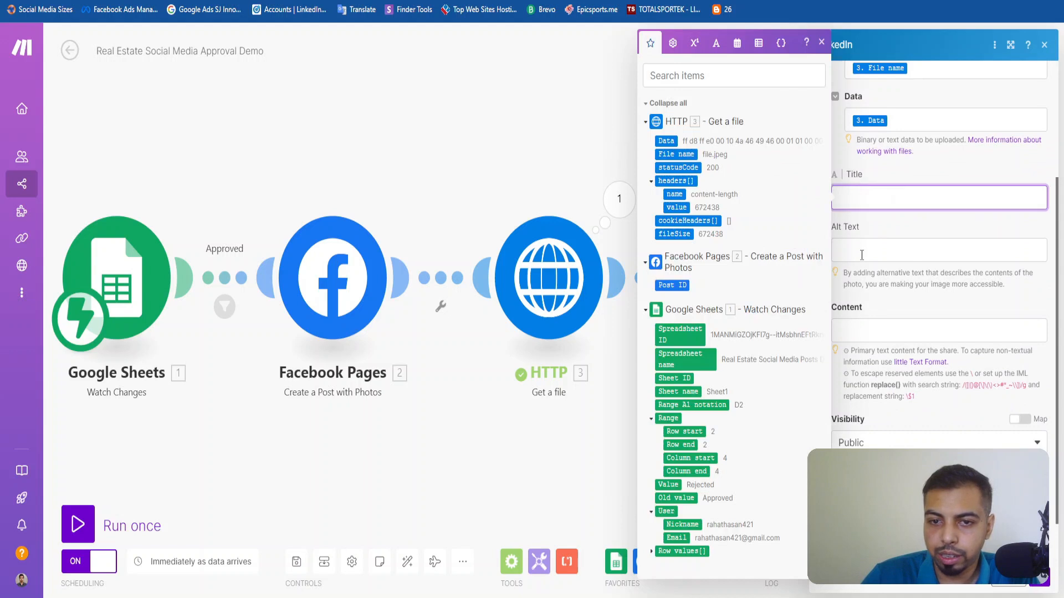
Check how the LinkedIn module's content and other fields are configured in the Real Estate Social Media Approval System scenario.
click(900, 255)
click(892, 331)
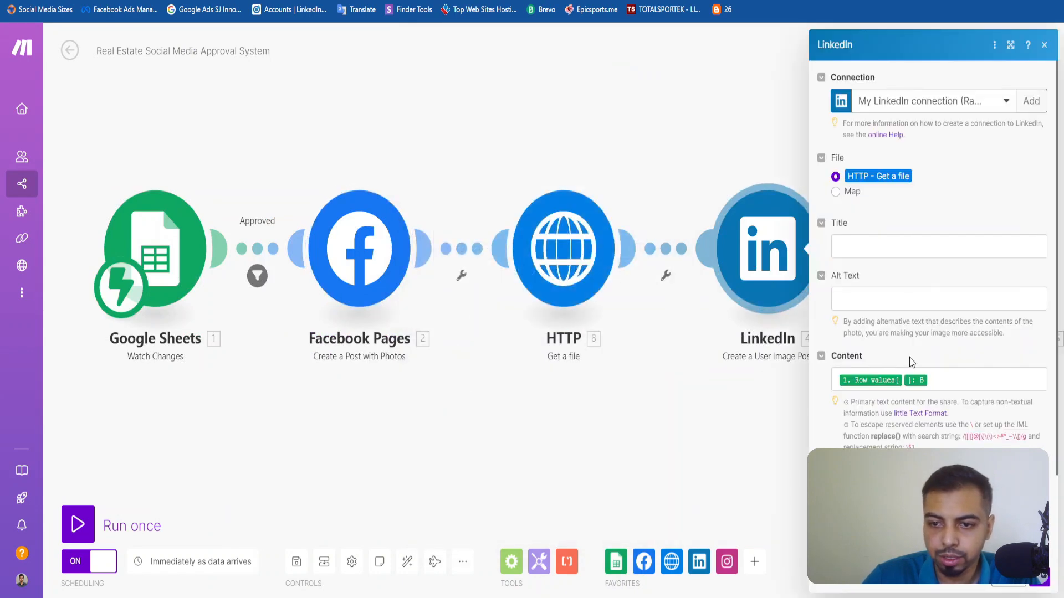
scroll(893, 405, down, 3)
scroll(892, 404, up, 2)
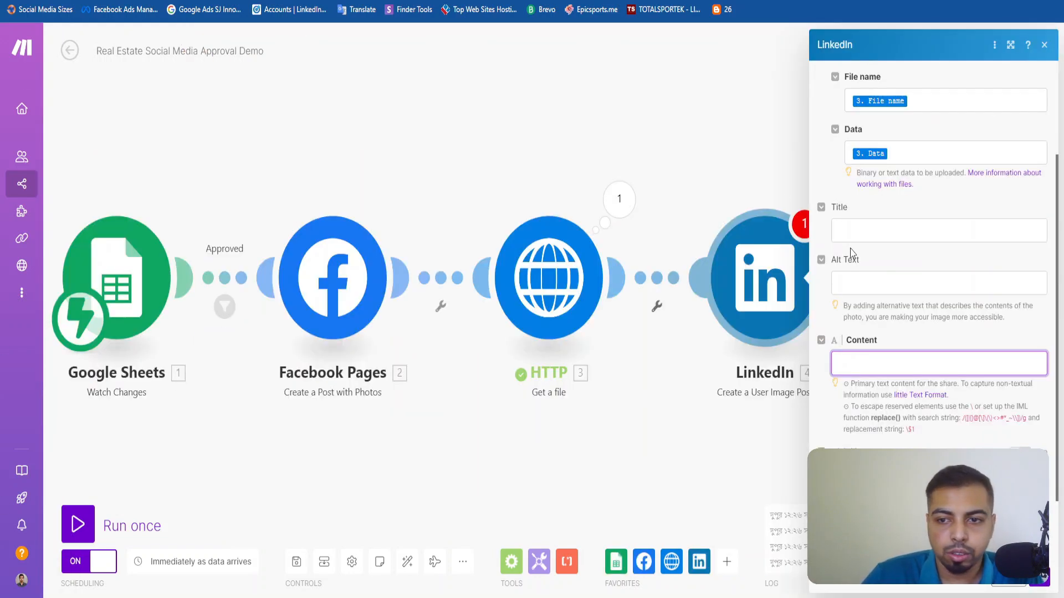
In the Demo scenario, map the LinkedIn post's Content to Google Sheets row value B and save the module settings.
click(874, 363)
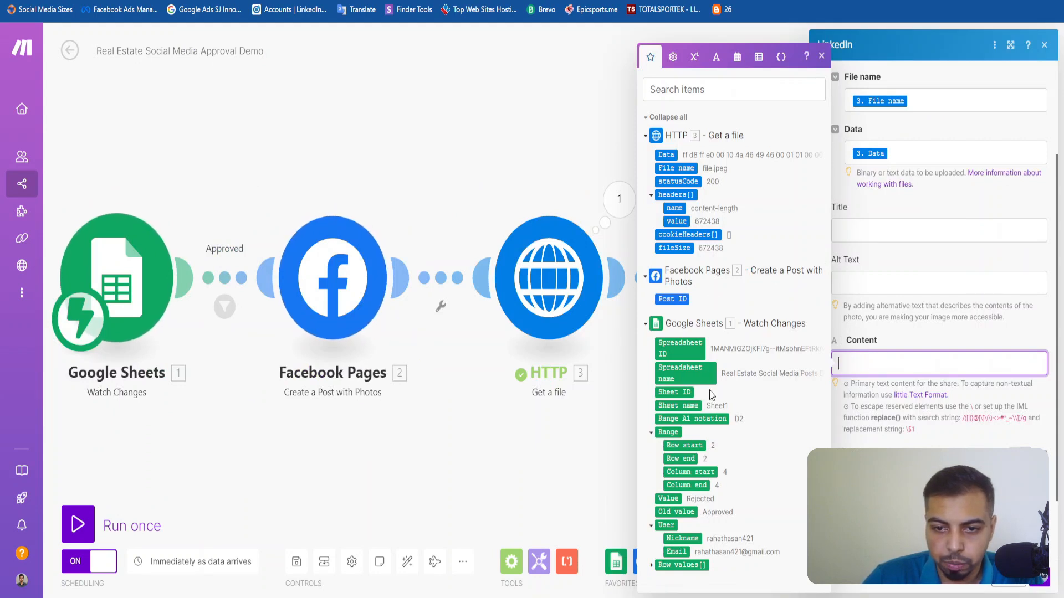
click(653, 565)
scroll(705, 502, down, 5)
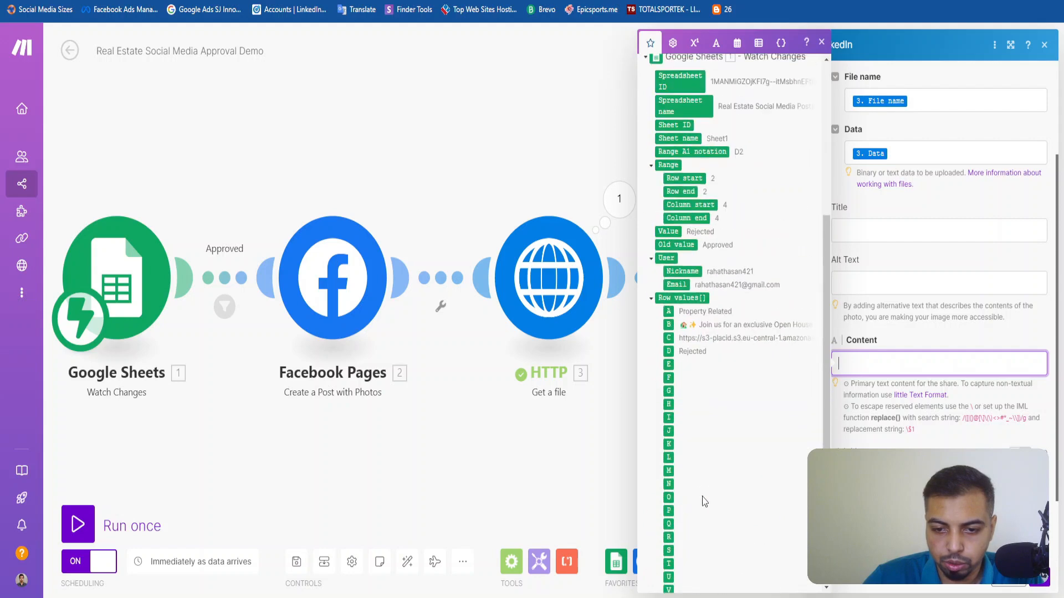
click(669, 324)
click(907, 347)
scroll(906, 347, down, 2)
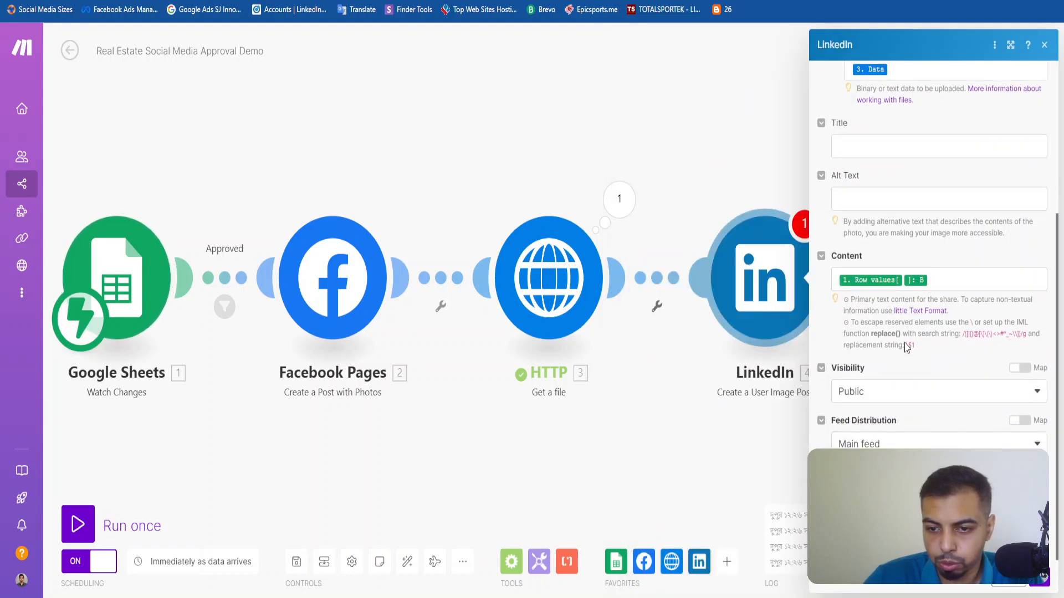
click(1046, 591)
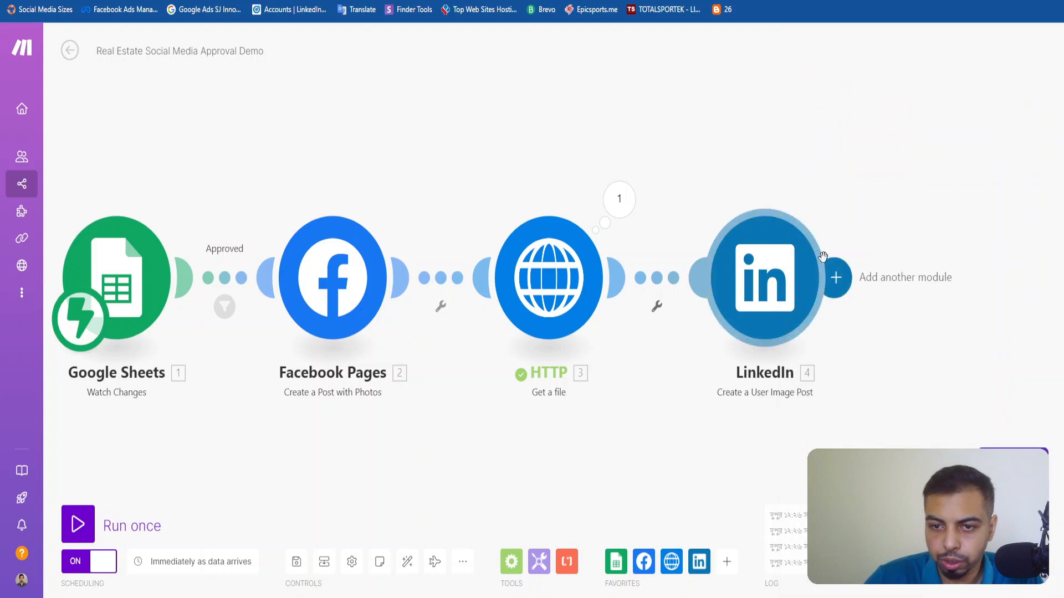
Start a new module after LinkedIn and choose Instagram for Business as its app.
click(837, 277)
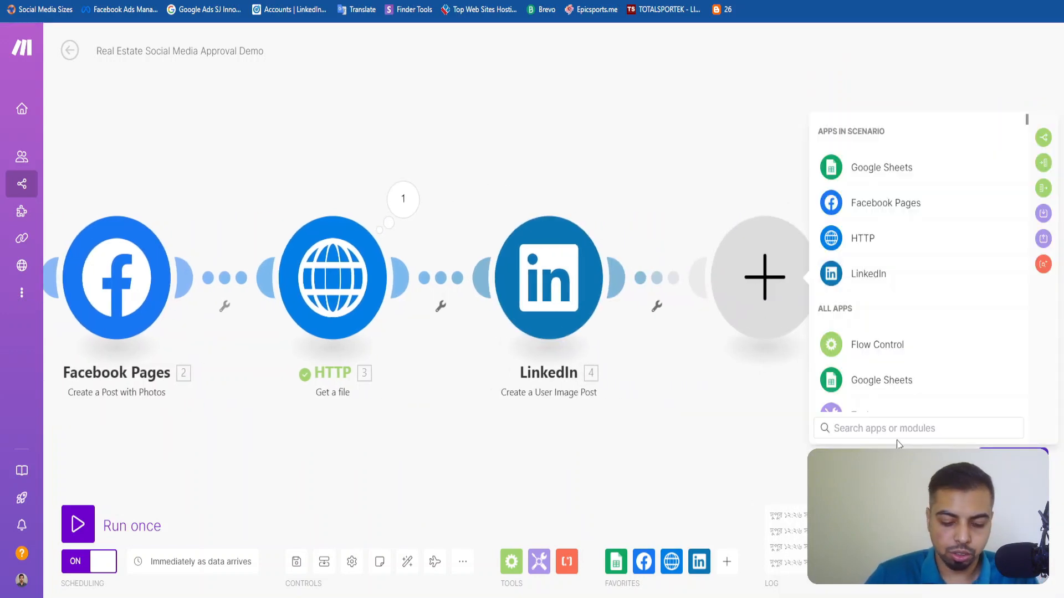
text(instag)
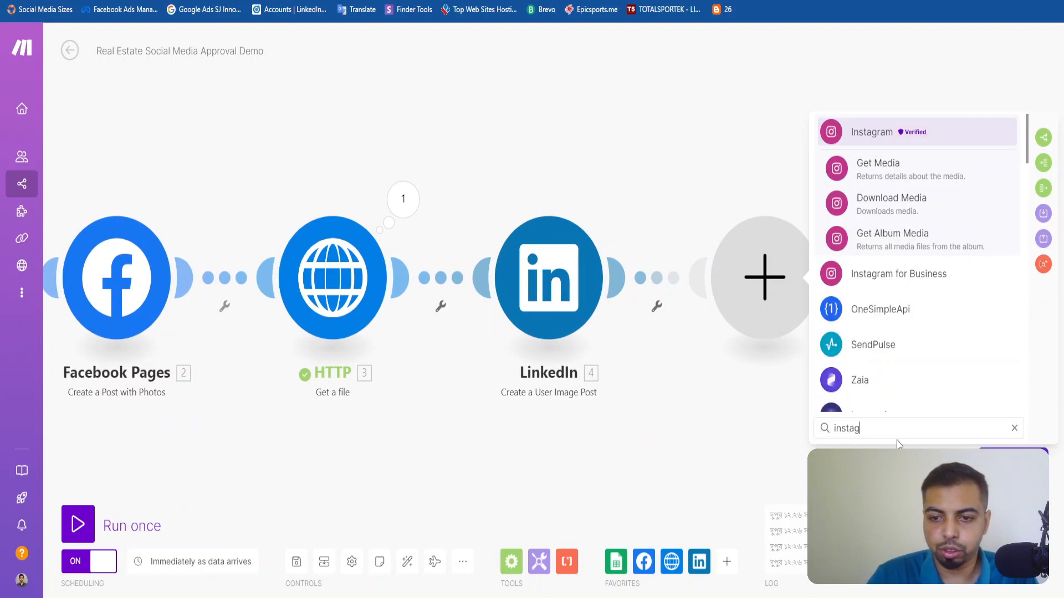
text(ra)
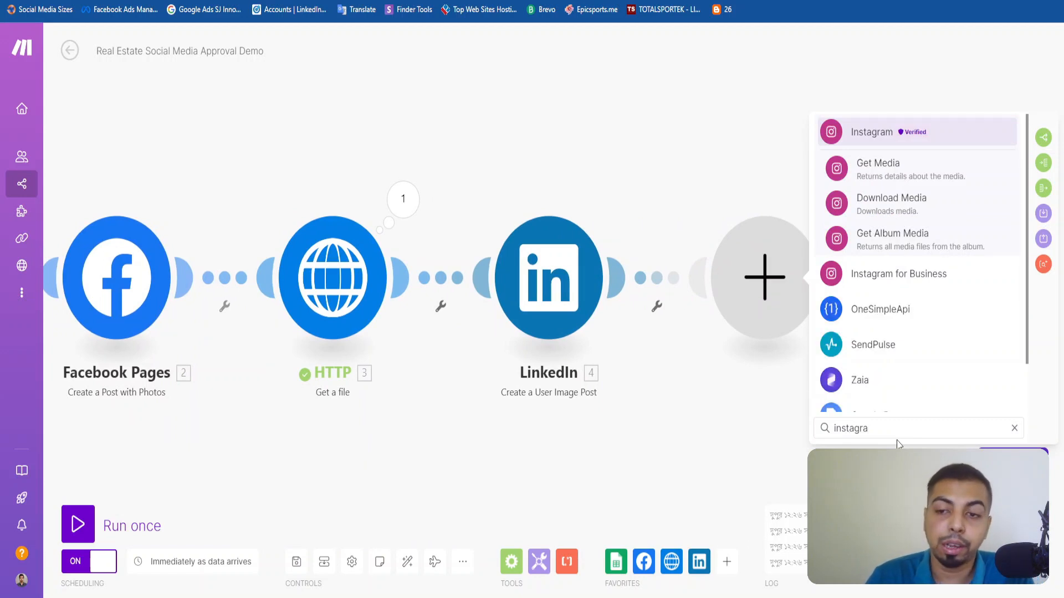
click(881, 285)
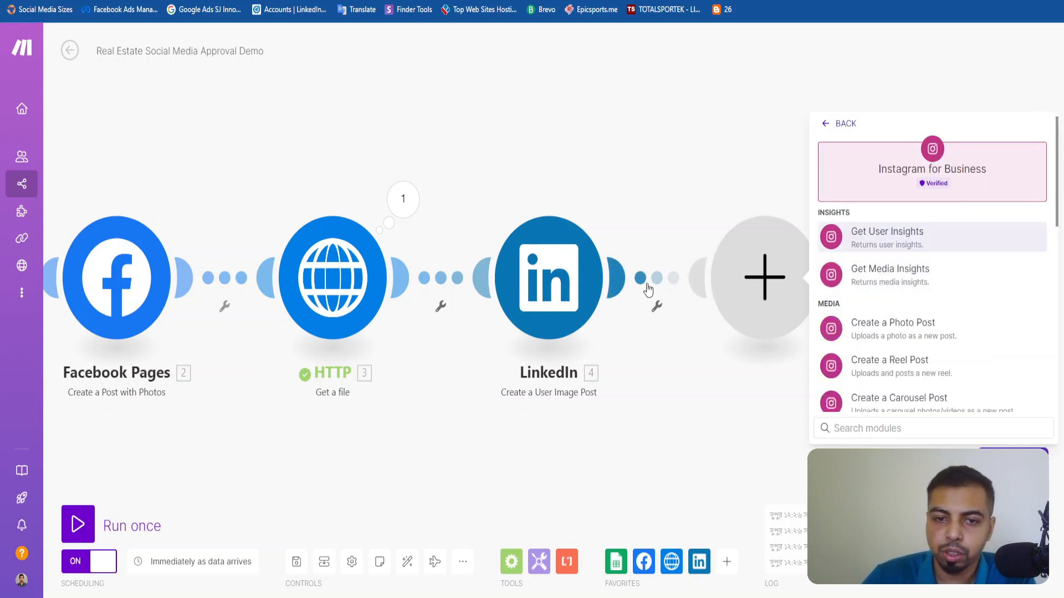
Try to add a LinkedIn connection named My LinkedIn connection Demo as far as the sign-in page, and close the LinkedIn module settings.
click(621, 261)
click(766, 111)
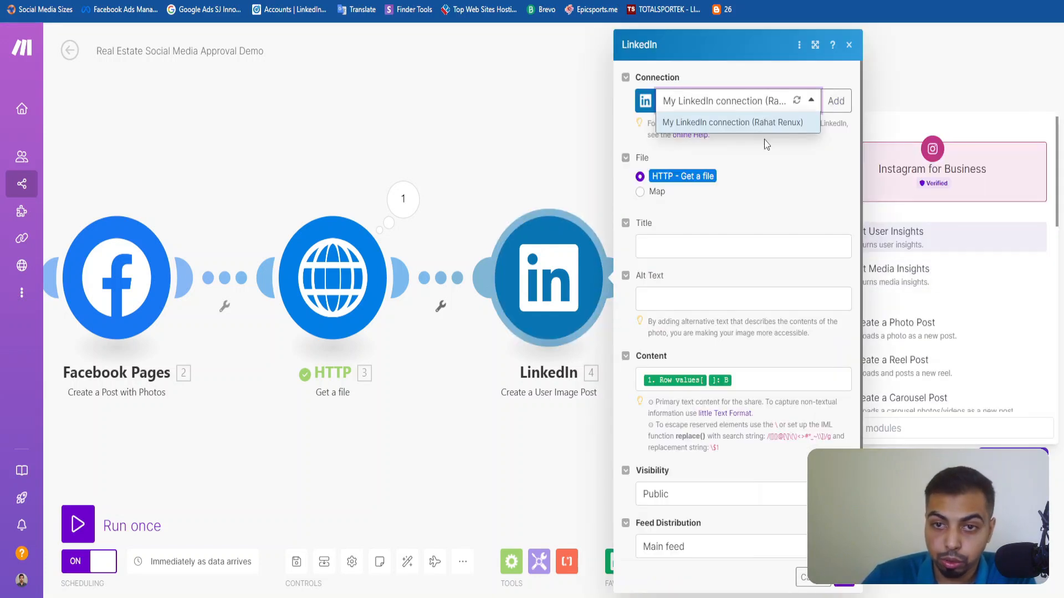
click(798, 193)
click(836, 101)
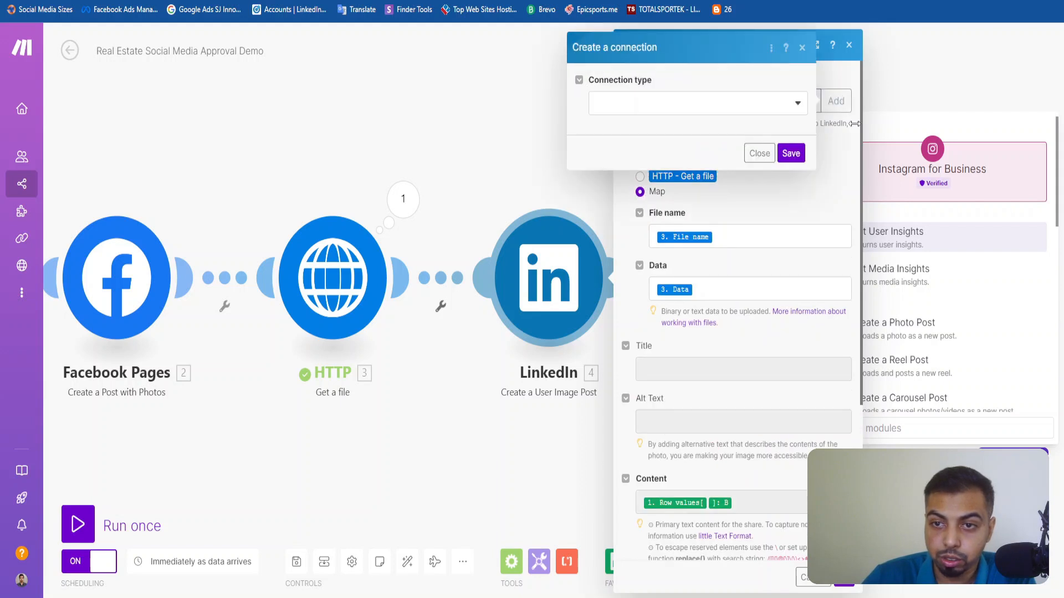
click(699, 105)
click(643, 128)
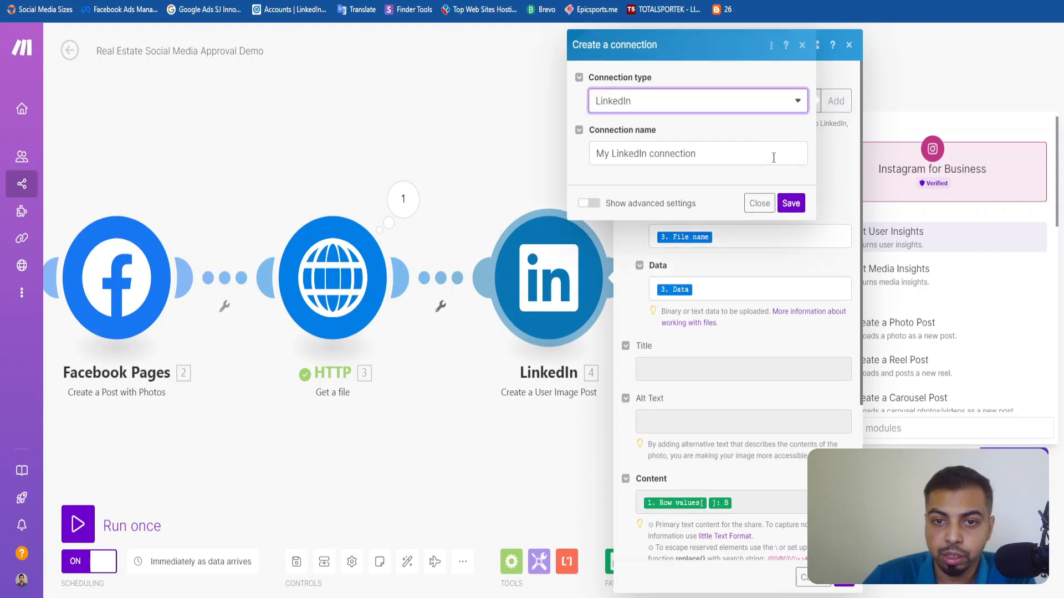
click(668, 157)
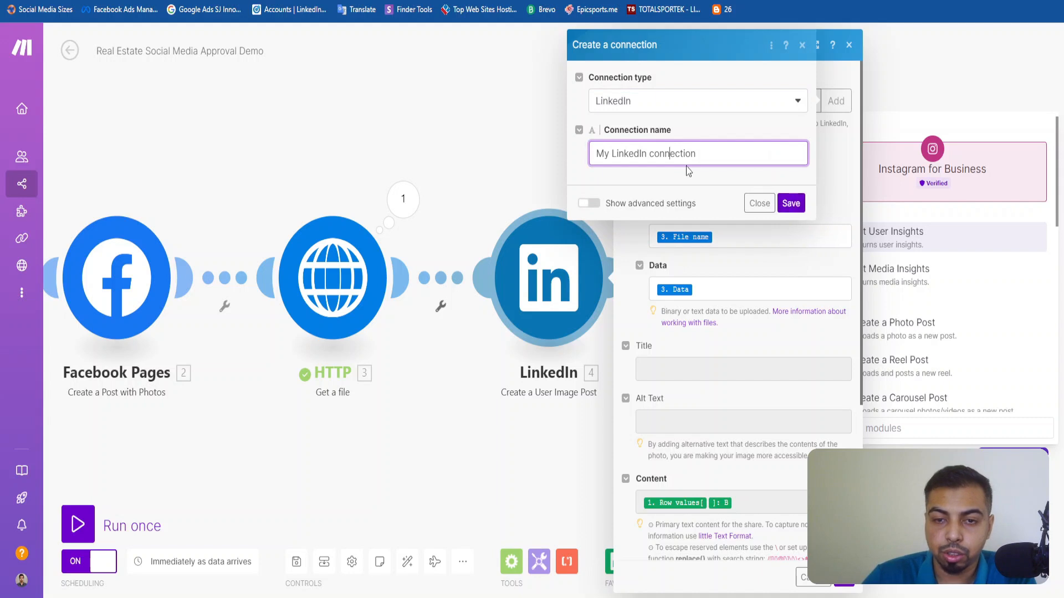
text(Demo)
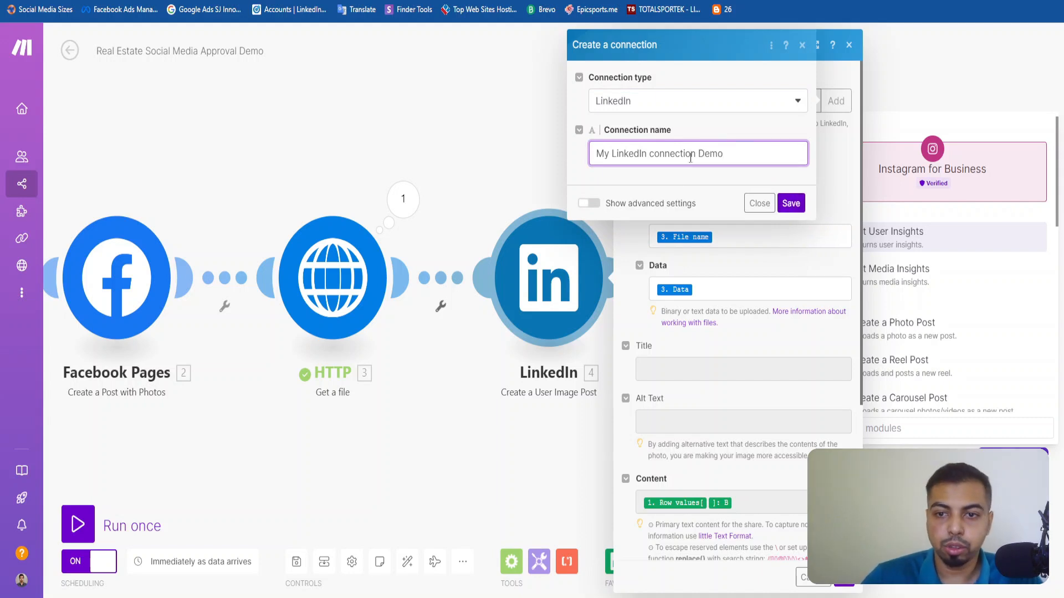
click(793, 204)
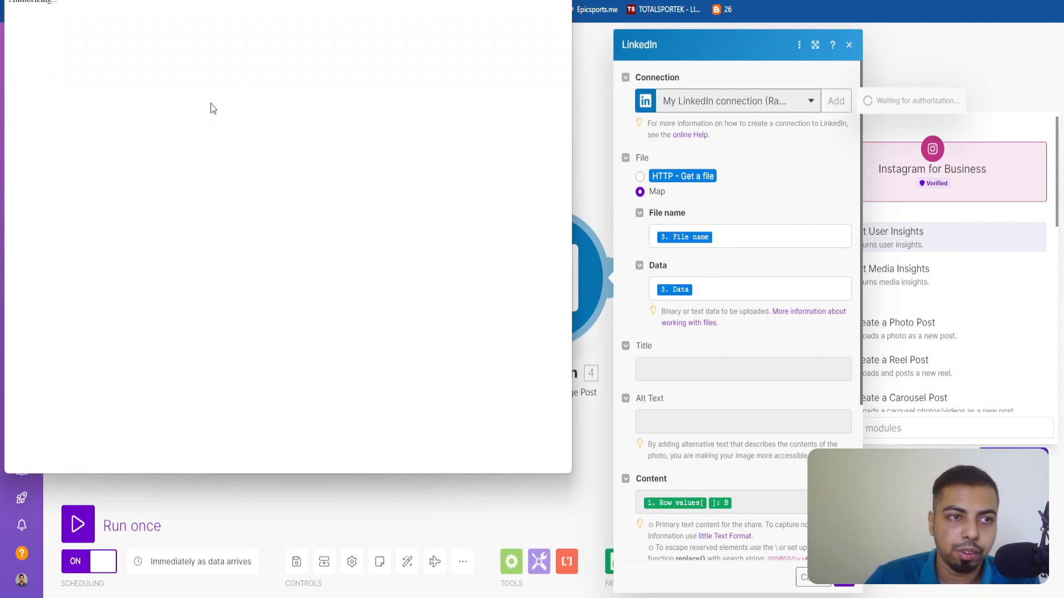
click(270, 195)
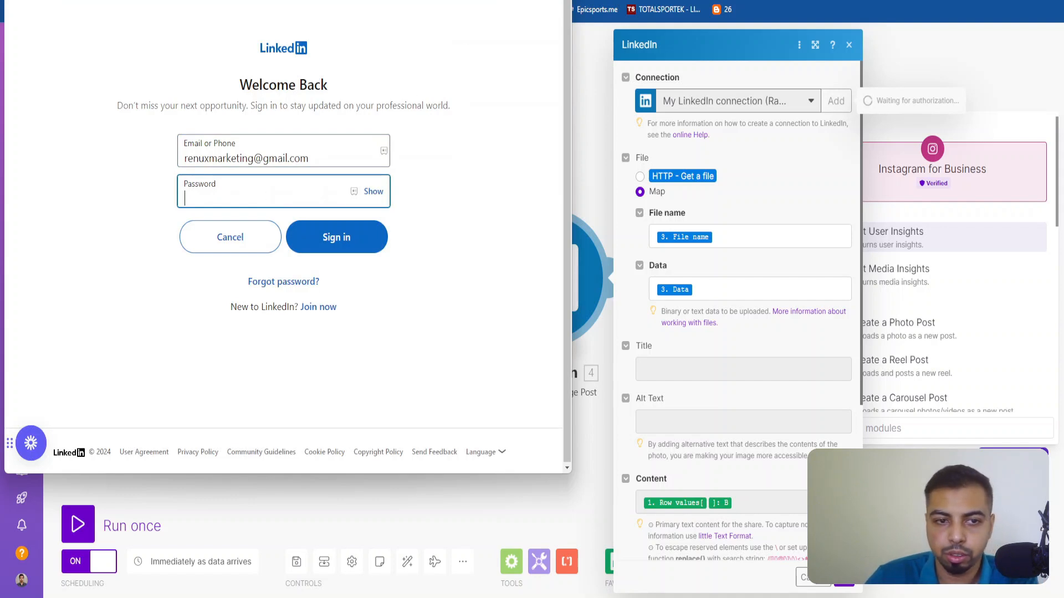
click(740, 403)
click(848, 46)
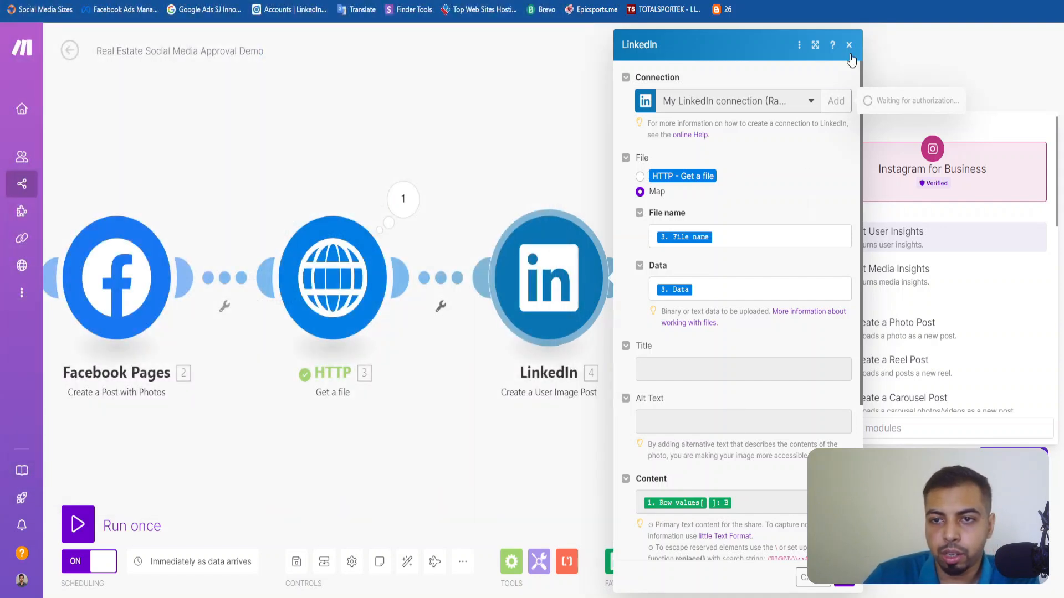
Check which existing connections the LinkedIn module offers and close its settings without changes.
click(607, 261)
click(753, 109)
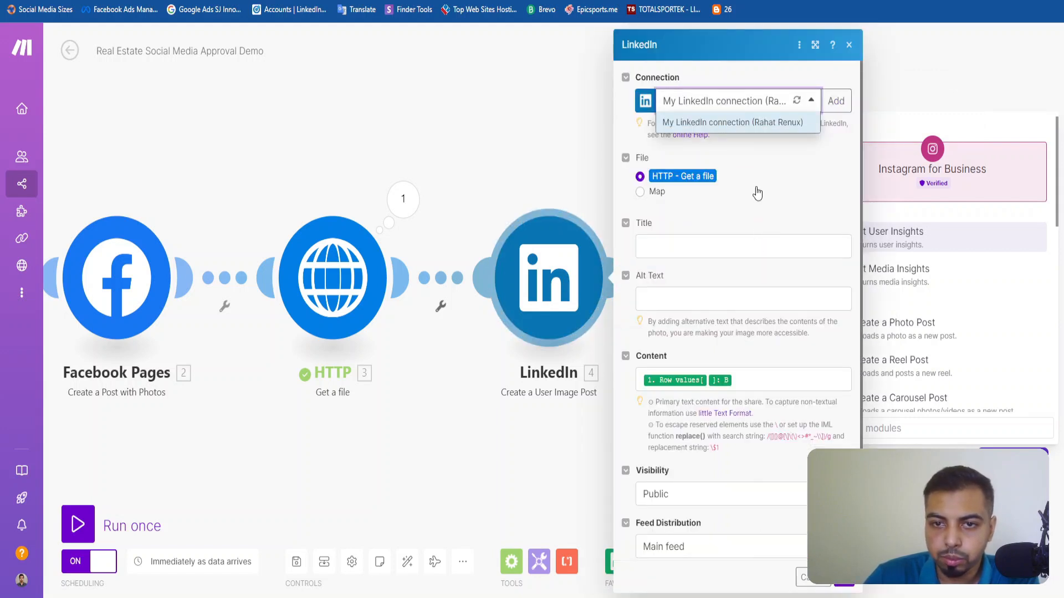
click(783, 188)
click(849, 45)
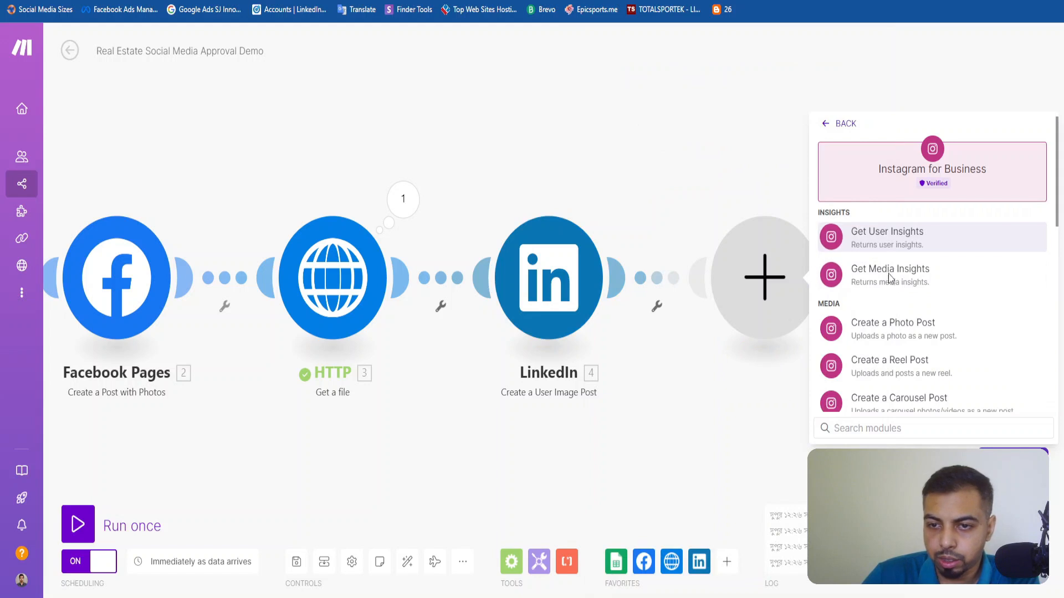
Add Instagram for Business's Create a Photo Post module after LinkedIn and keep the realtor page as its Page.
click(904, 332)
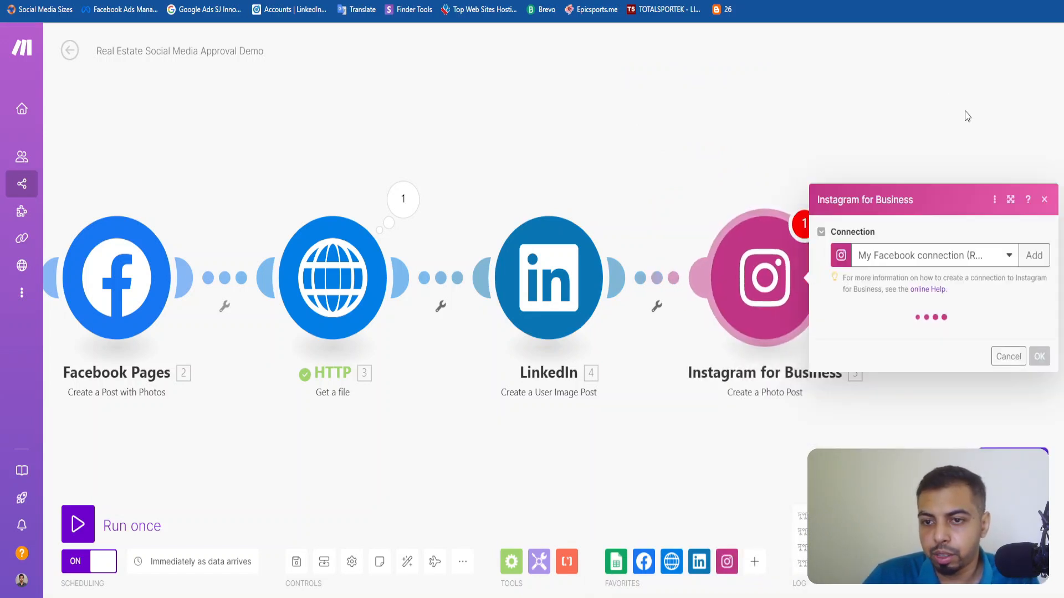
click(957, 183)
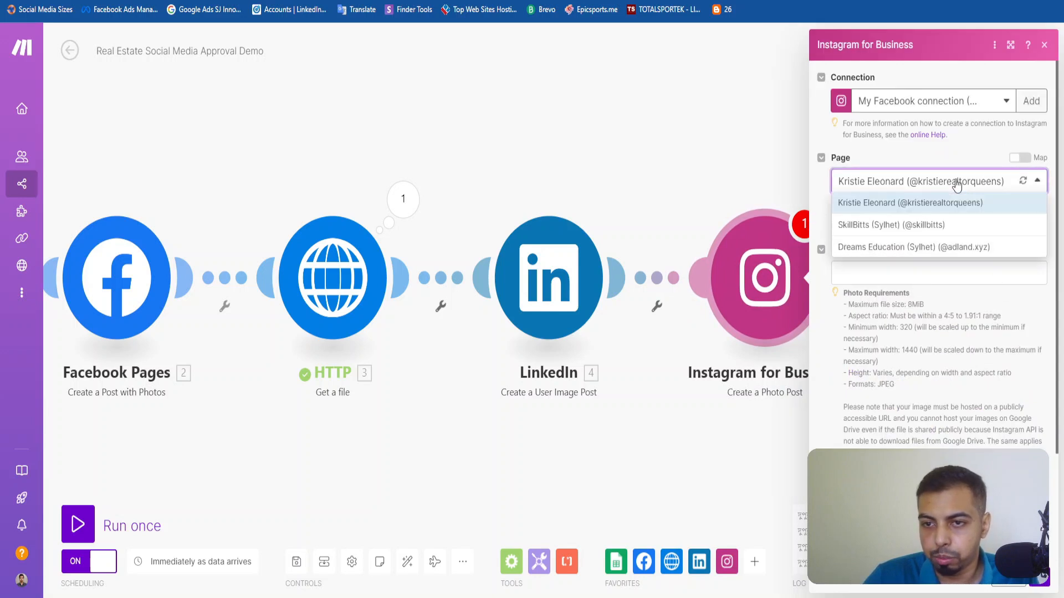
click(956, 181)
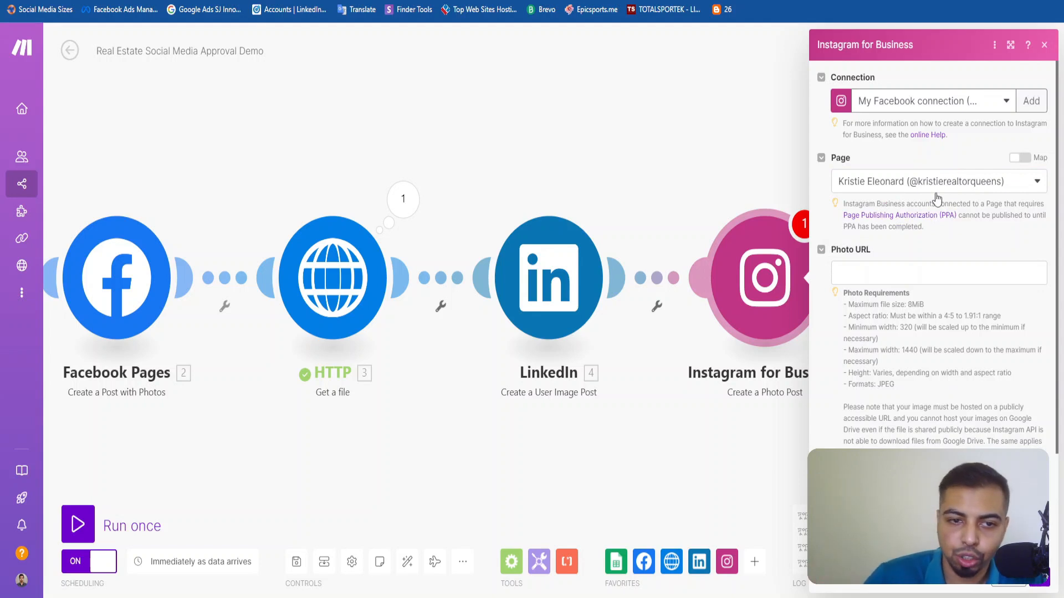
Compare the Page options in the Facebook Pages module with those in the Instagram for Business module.
click(126, 258)
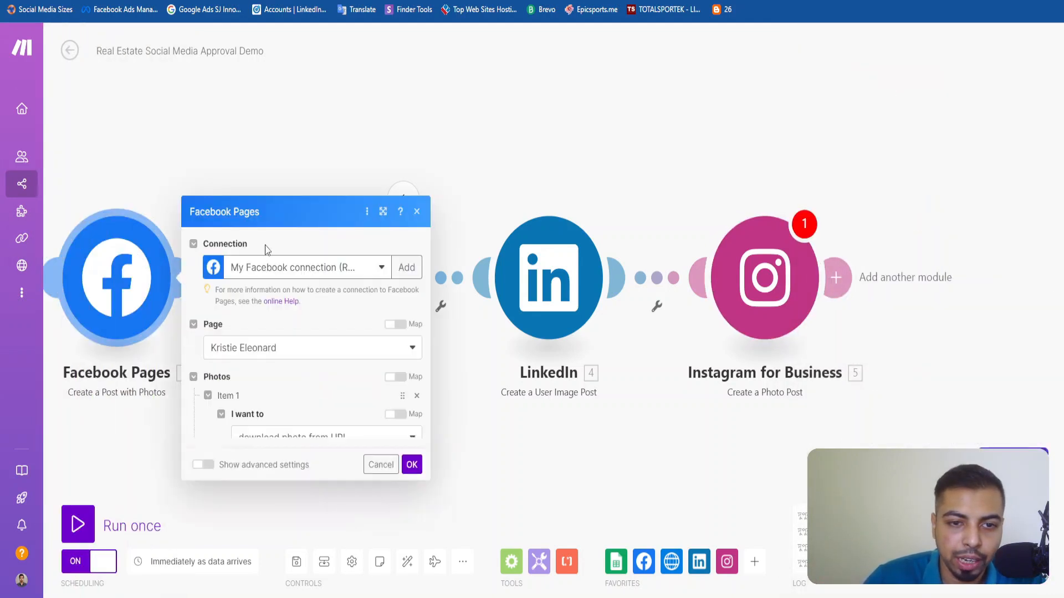
click(281, 188)
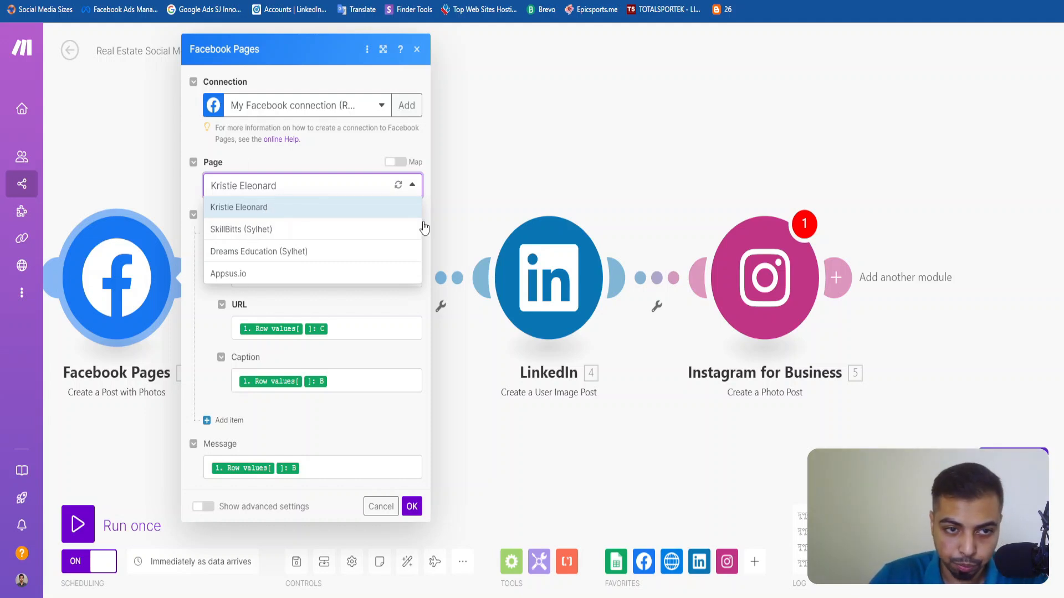
click(593, 165)
click(784, 283)
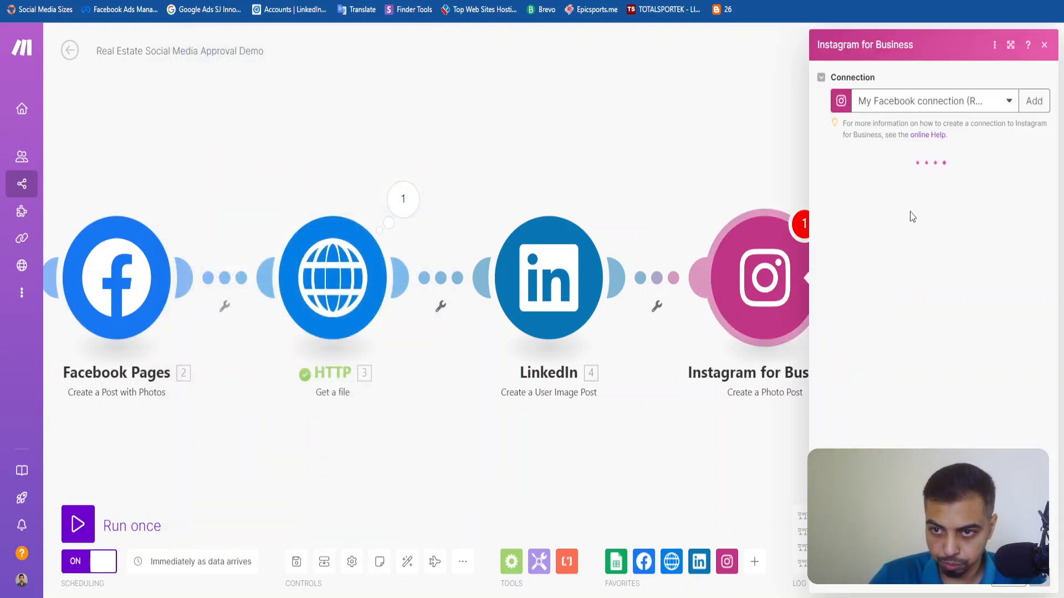
click(904, 183)
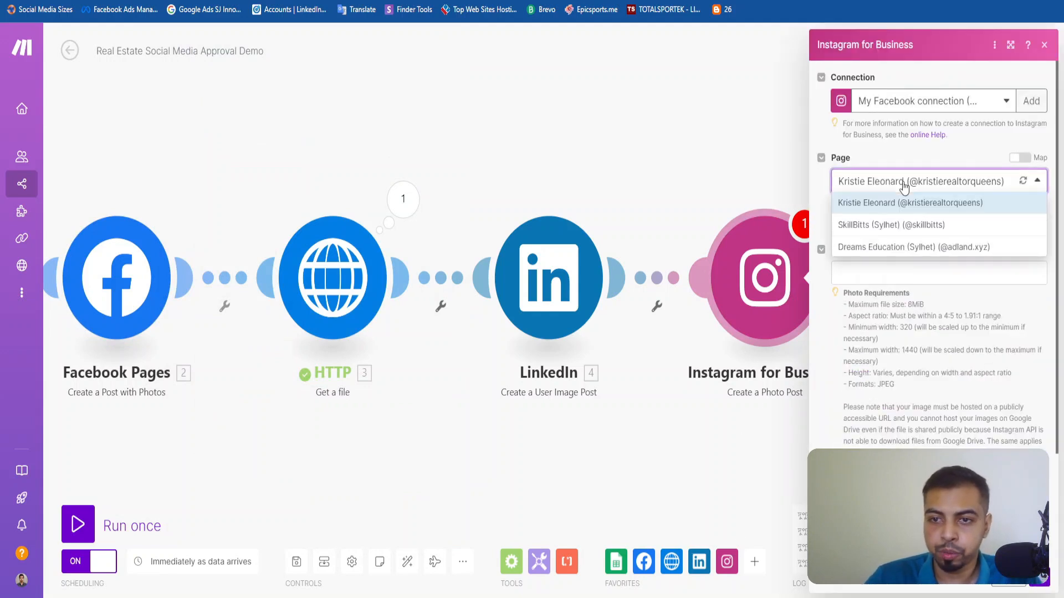
click(909, 188)
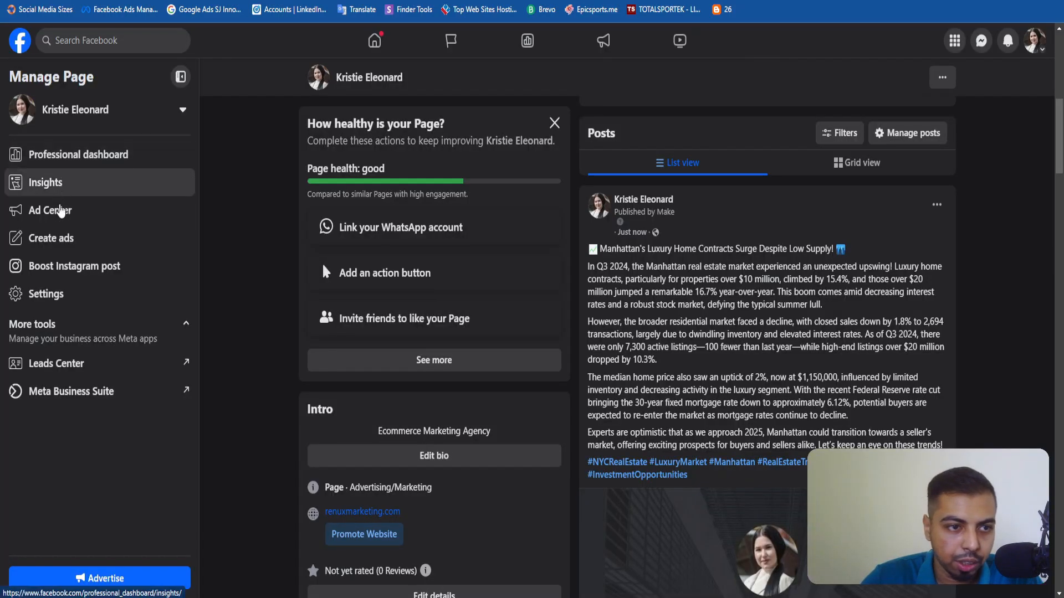
In the Facebook Page's settings, check which Instagram account is linked, and return to the Demo scenario in Make.
click(65, 207)
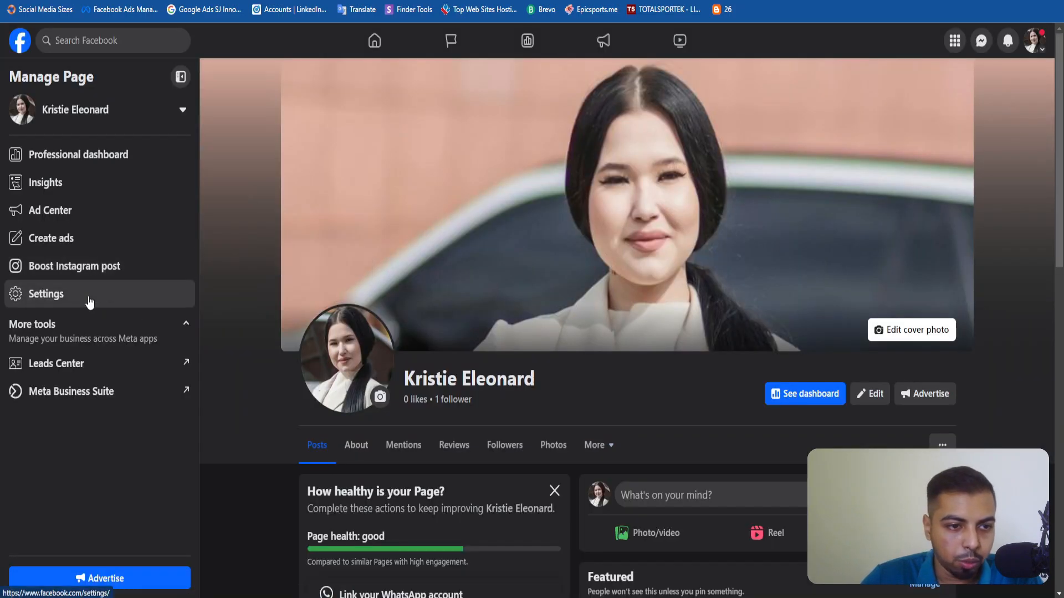
click(88, 294)
scroll(122, 306, down, 5)
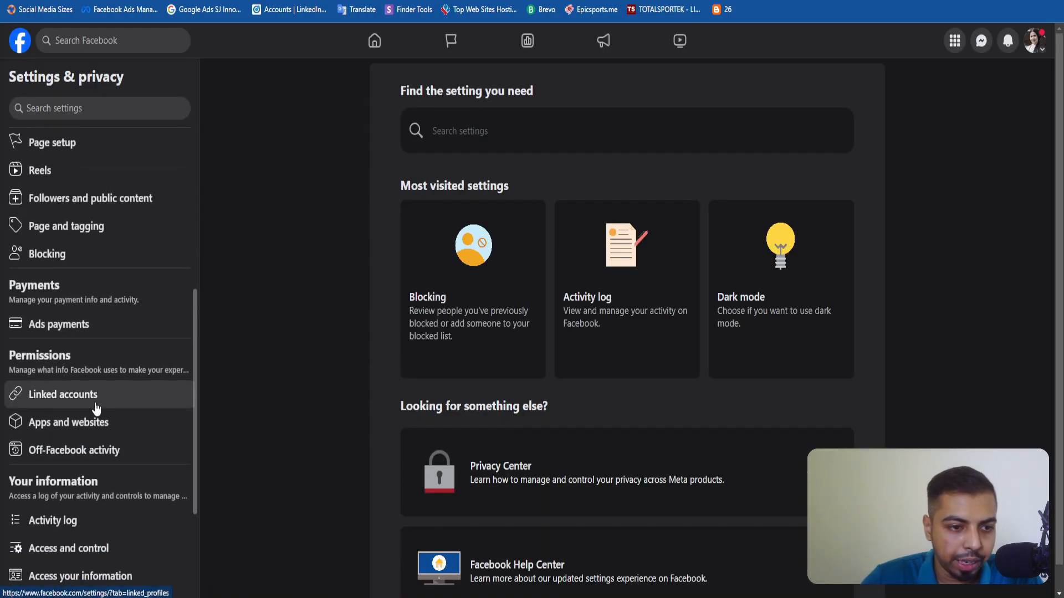
click(95, 394)
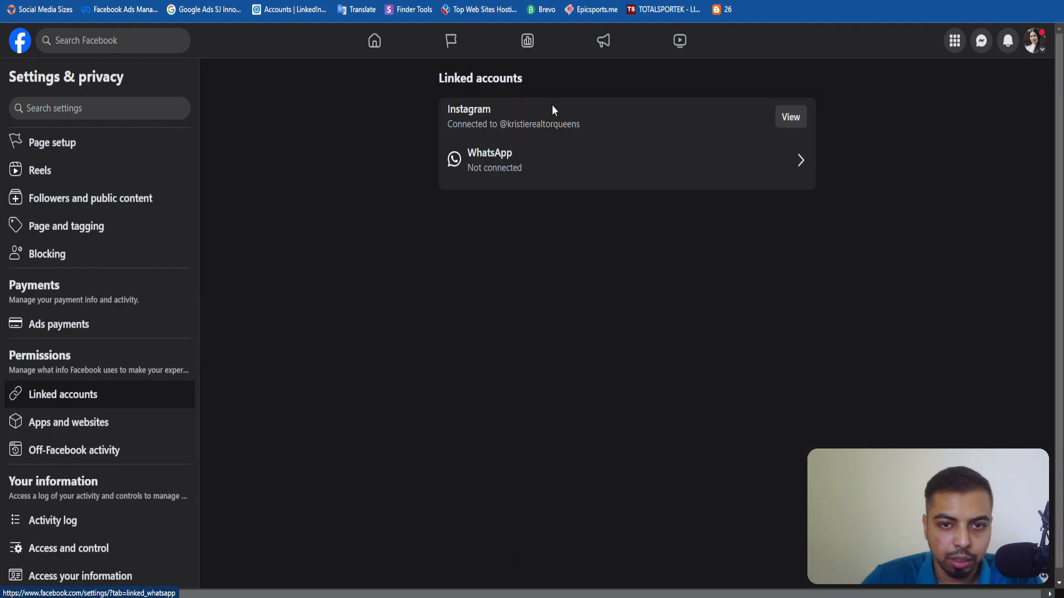
click(791, 117)
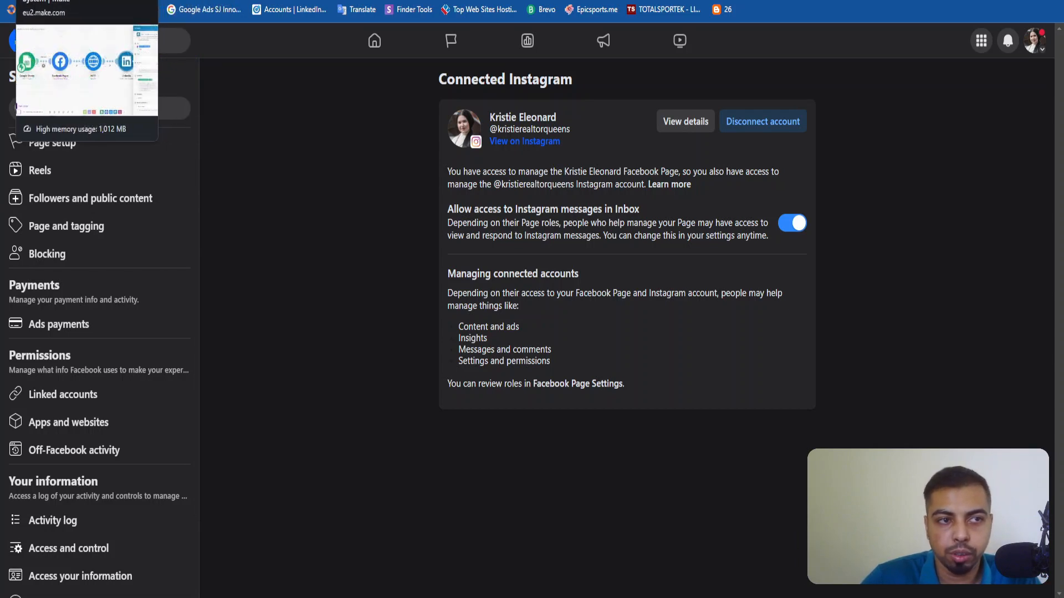
click(35, 0)
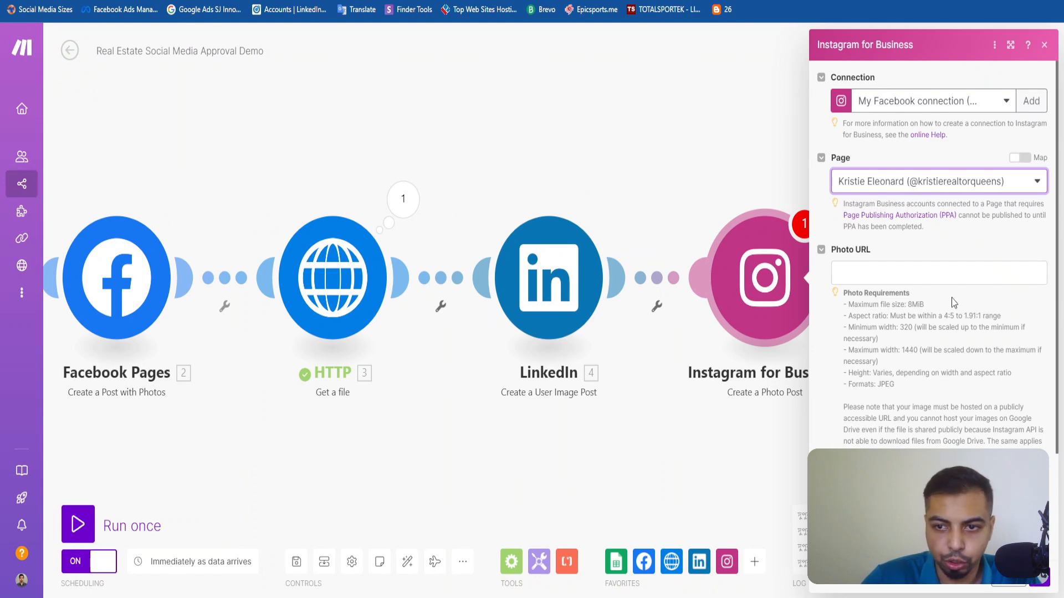
Map the Instagram photo post's Photo URL to Google Sheets row value C.
scroll(946, 293, down, 3)
scroll(936, 277, up, 2)
click(903, 221)
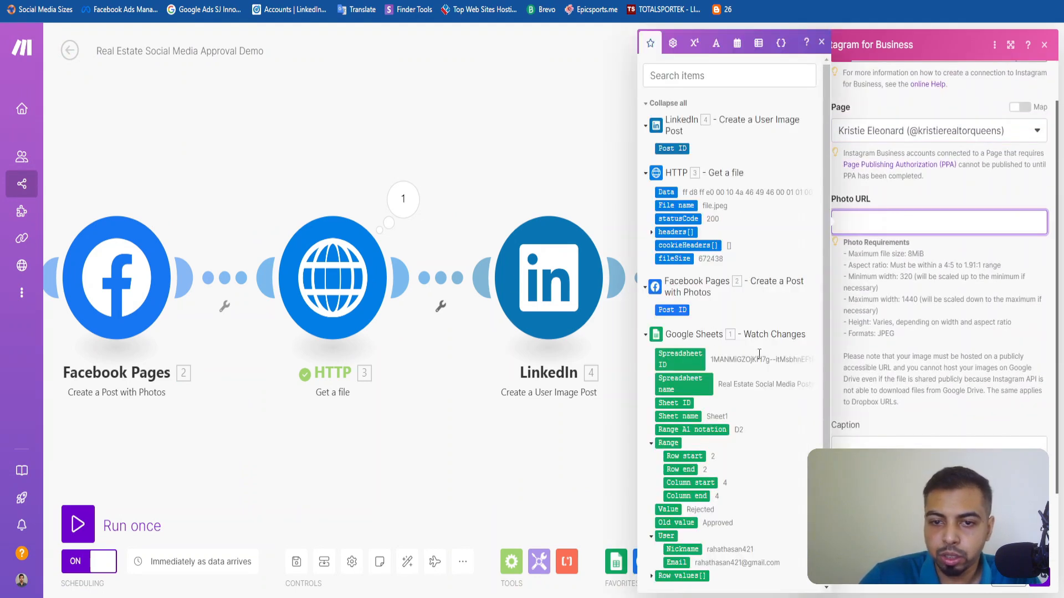
scroll(697, 285, down, 1)
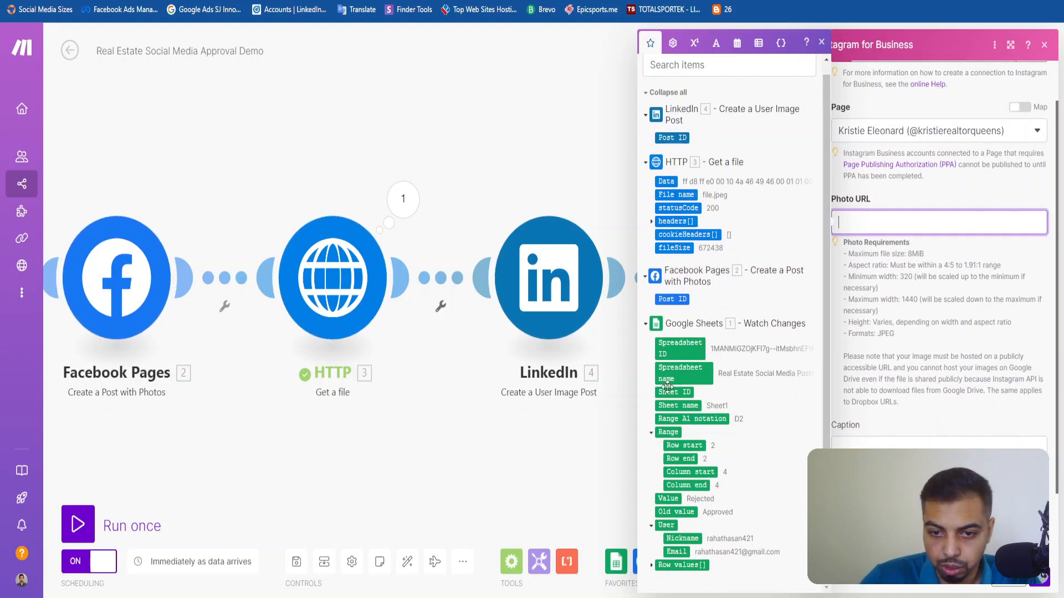
click(651, 565)
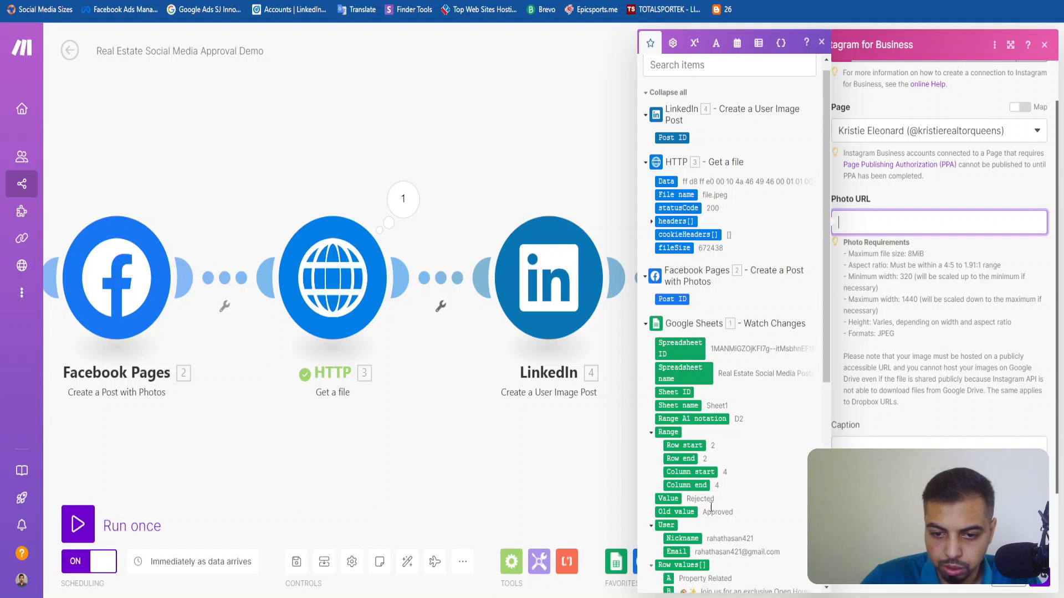
scroll(697, 326, down, 5)
click(669, 269)
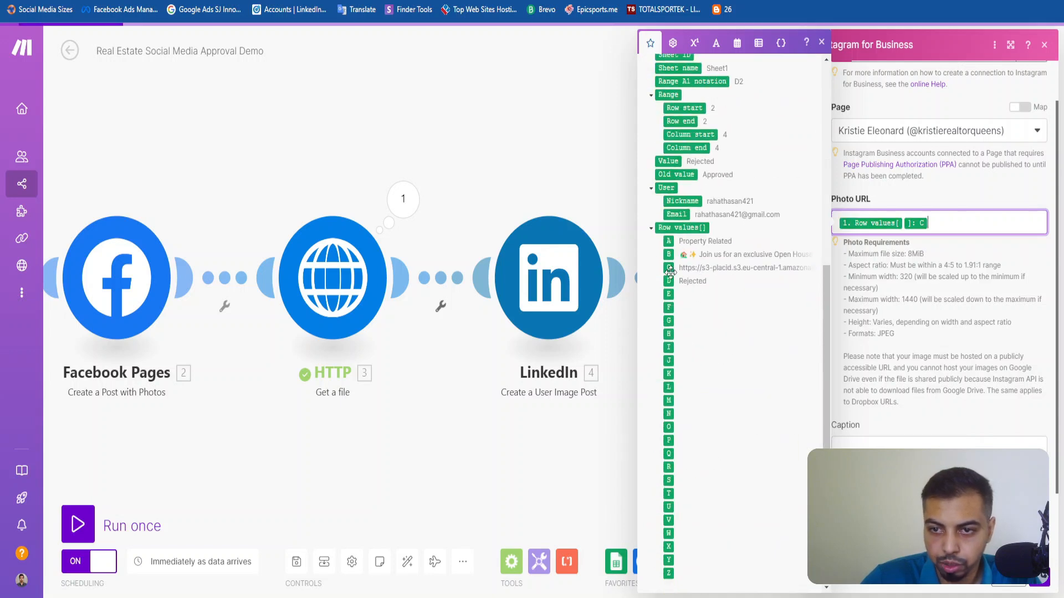
click(980, 298)
Map the Instagram photo post's Caption to Google Sheets row value B and save the module settings.
scroll(980, 298, down, 2)
click(897, 366)
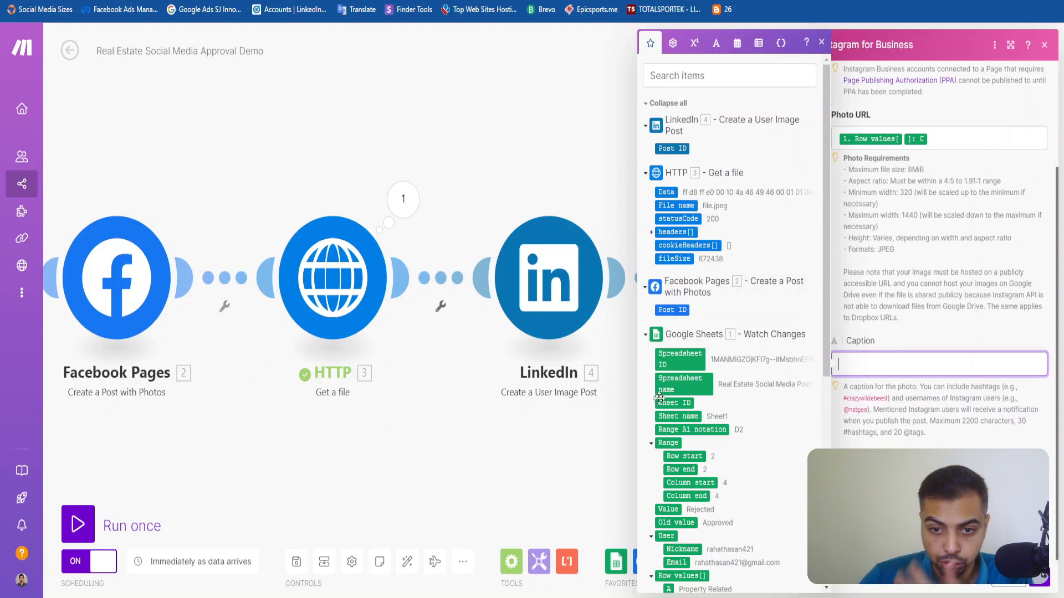
scroll(712, 373, down, 5)
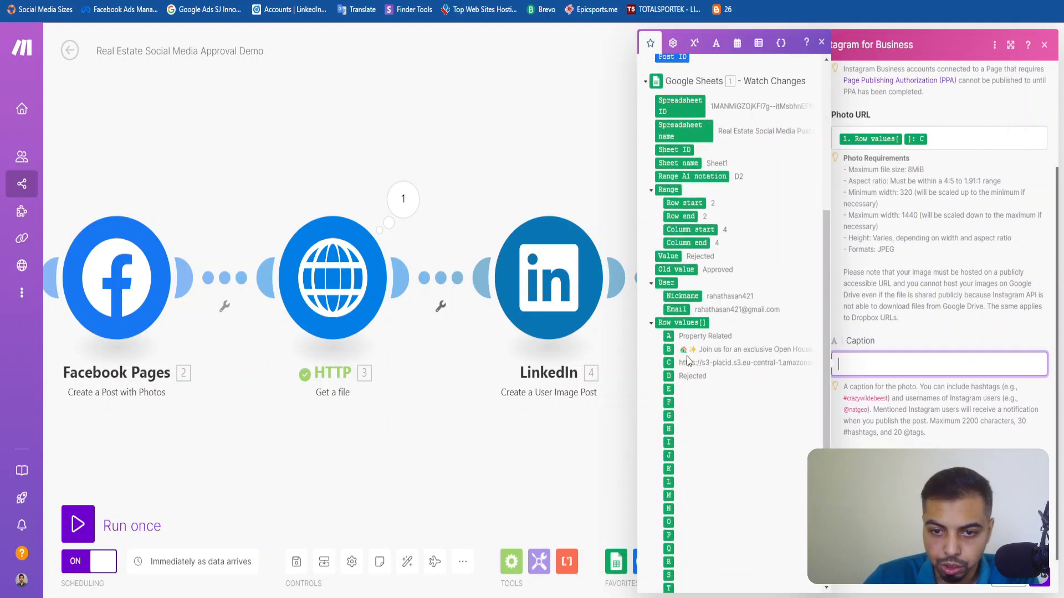
click(669, 349)
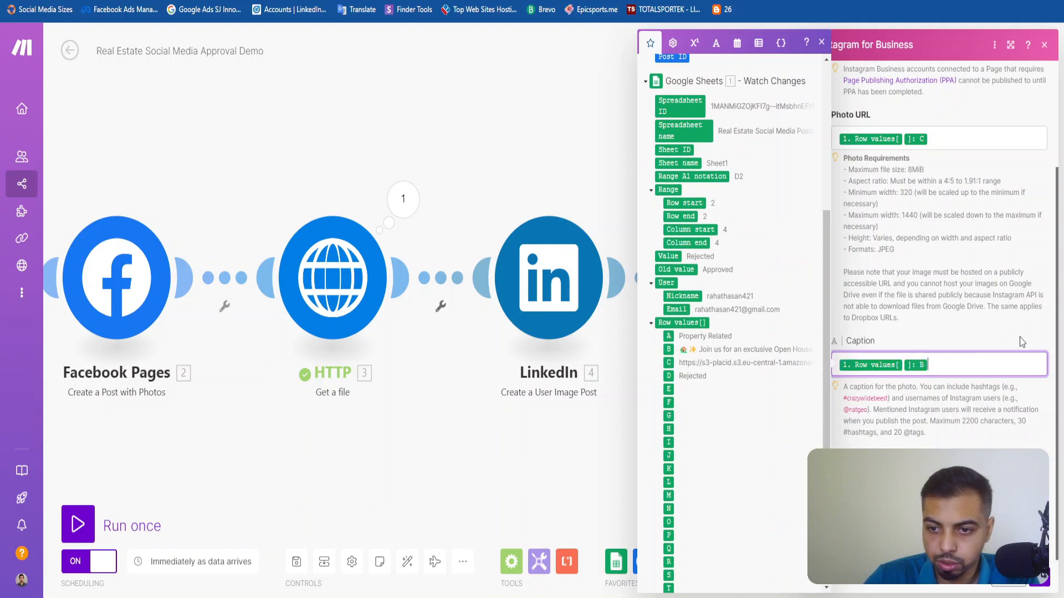
click(981, 333)
scroll(931, 317, up, 3)
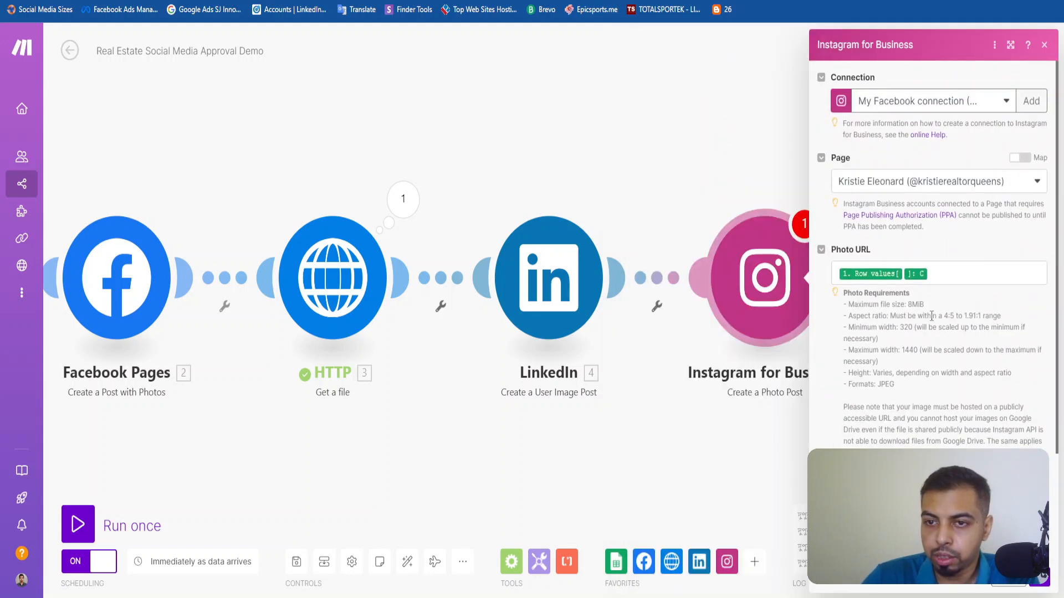
click(1045, 583)
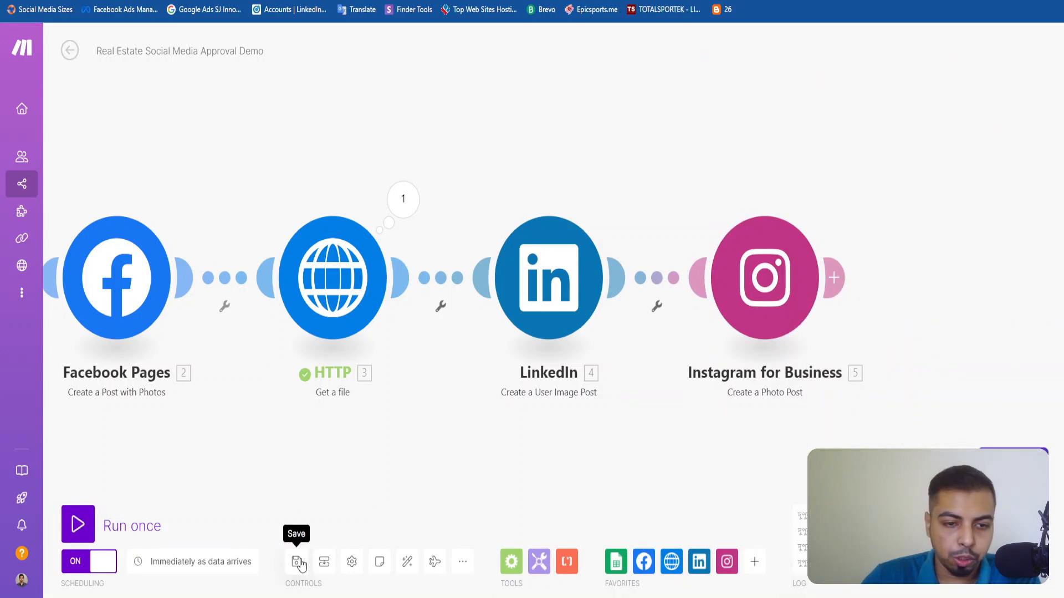
Switch to the Real Estate Social Media Posts Demo spreadsheet and set row 2's Approval to Approved.
drag(309, 506, 613, 480)
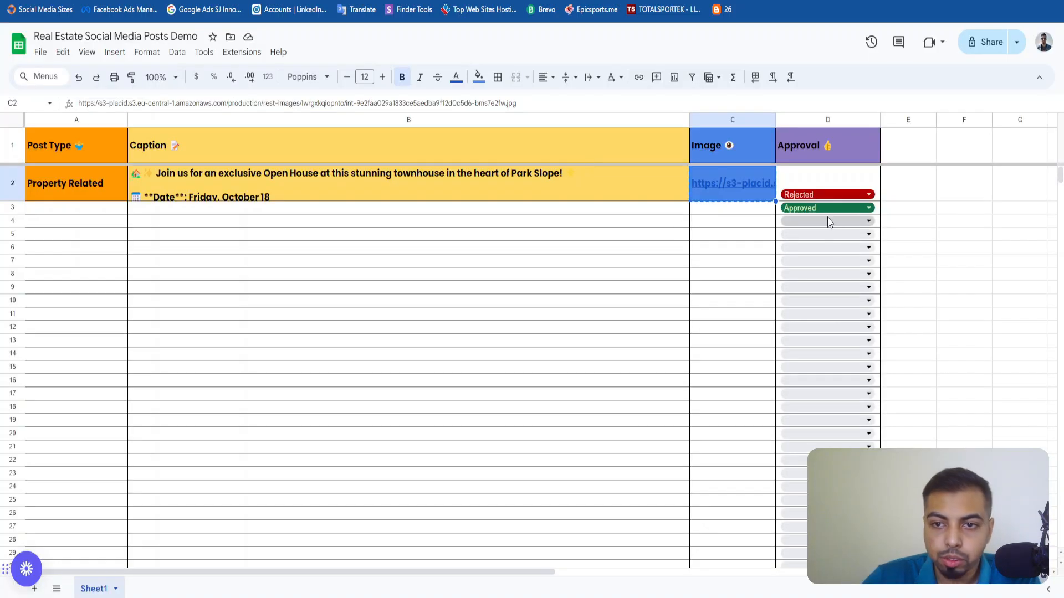
double_click(826, 191)
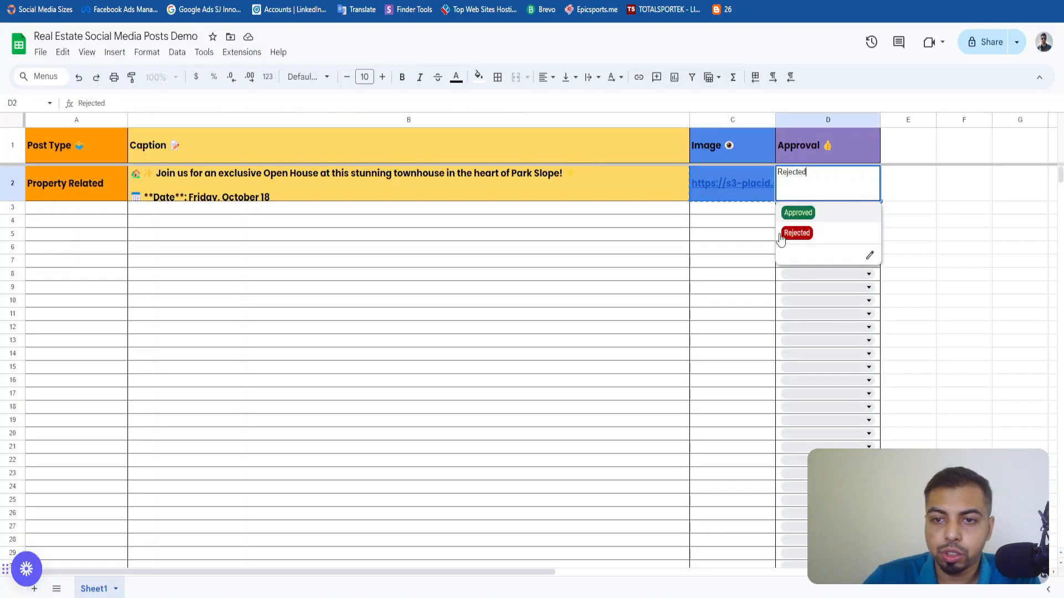
click(819, 221)
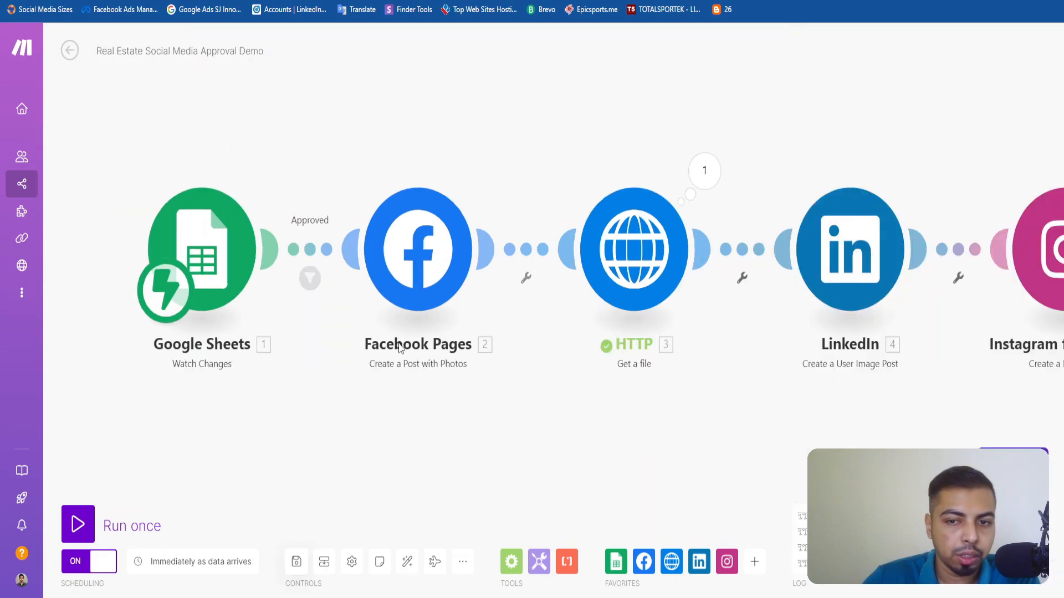
Exit the Real Estate Social Media Approval Demo scenario's editor and check its latest run in the execution history.
scroll(481, 345, down, 3)
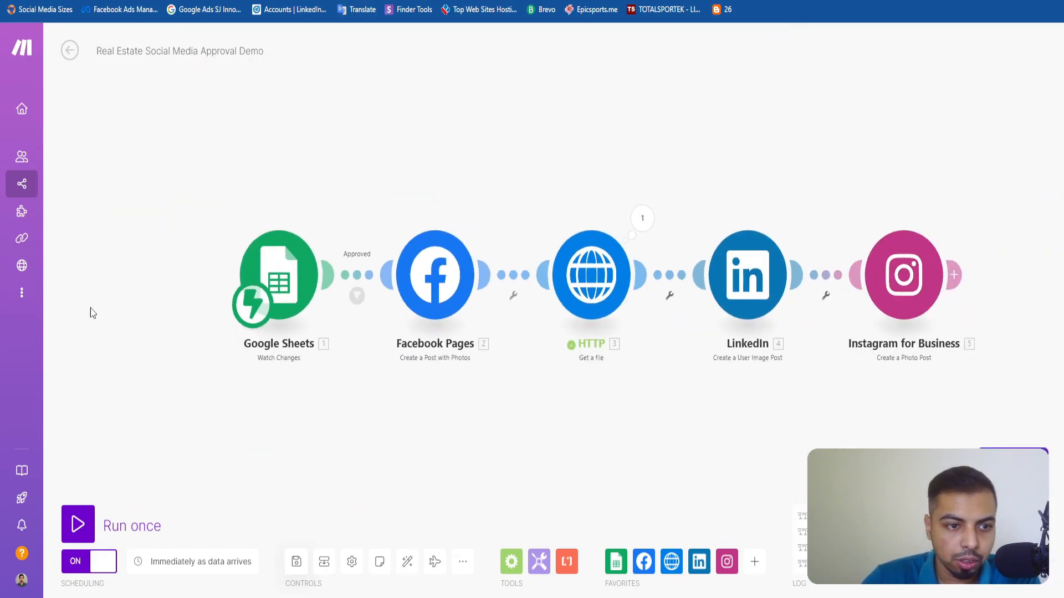
click(70, 50)
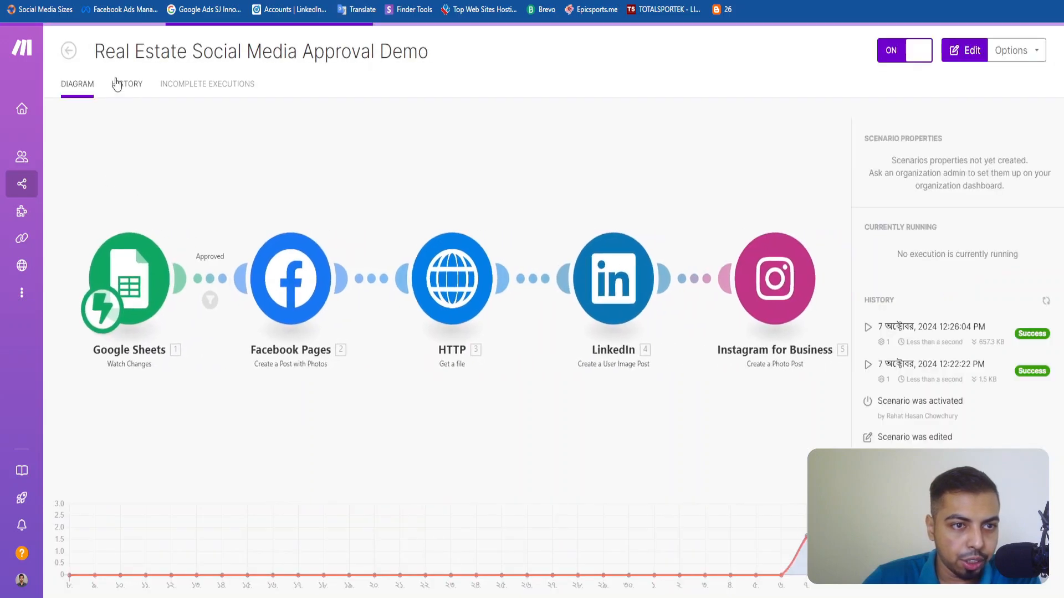
click(123, 84)
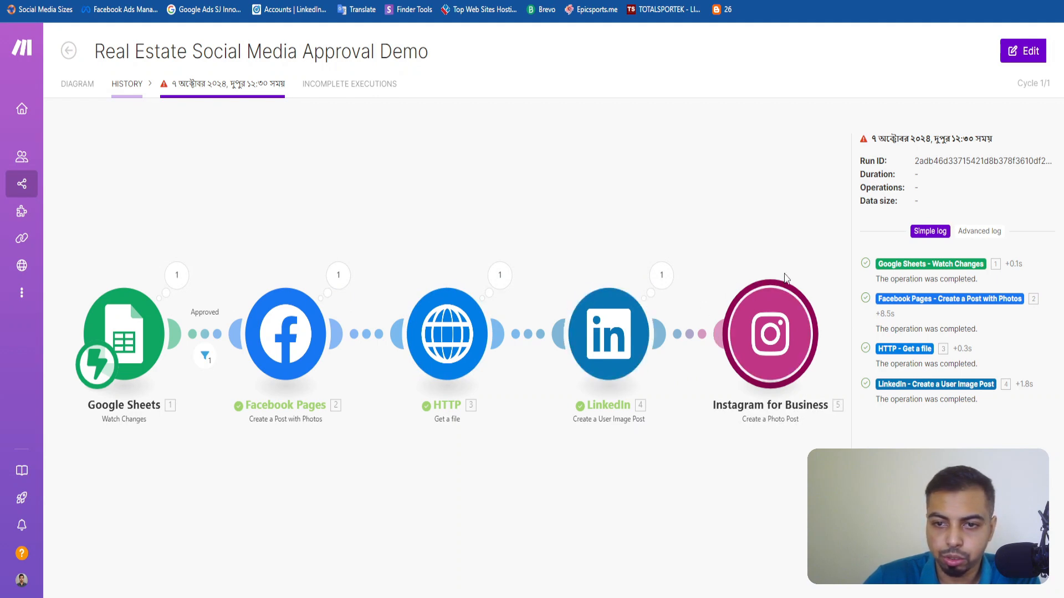
Switch to the Instagram profile, reload it and open the newest Open House post.
click(887, 2)
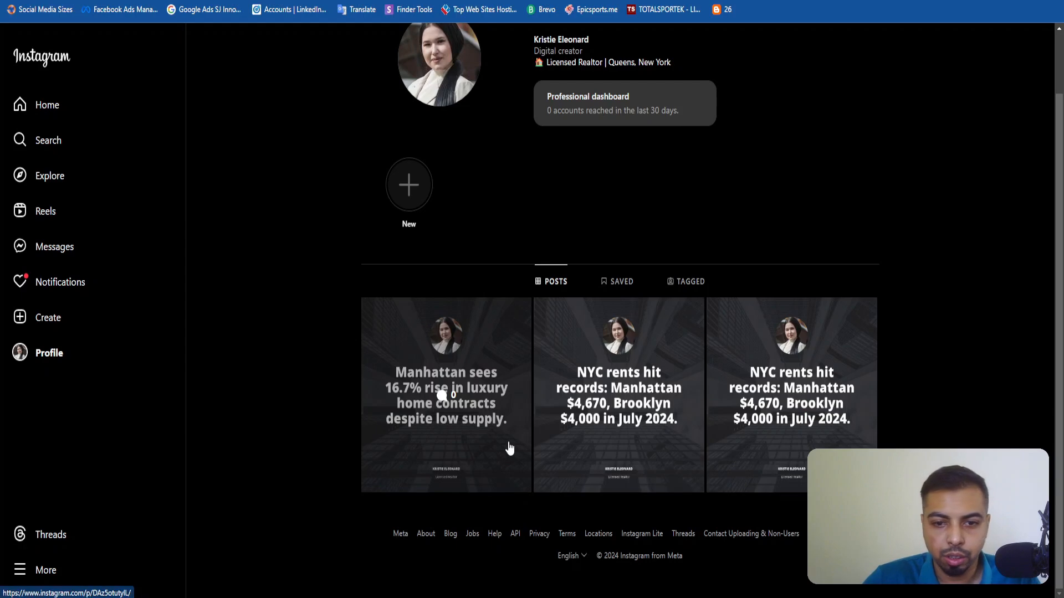
key(F5)
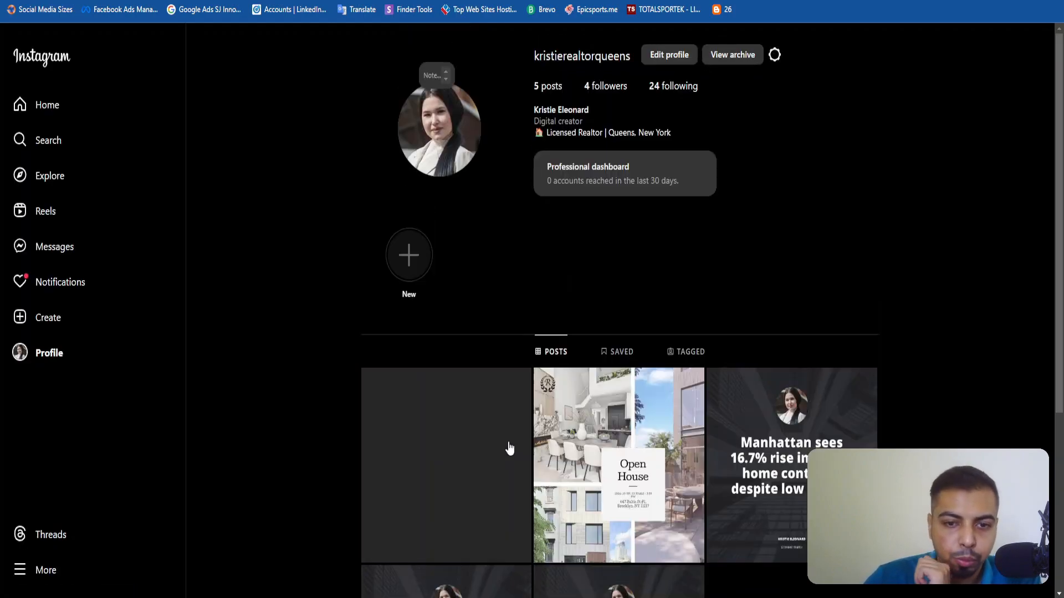
scroll(471, 443, down, 3)
click(444, 300)
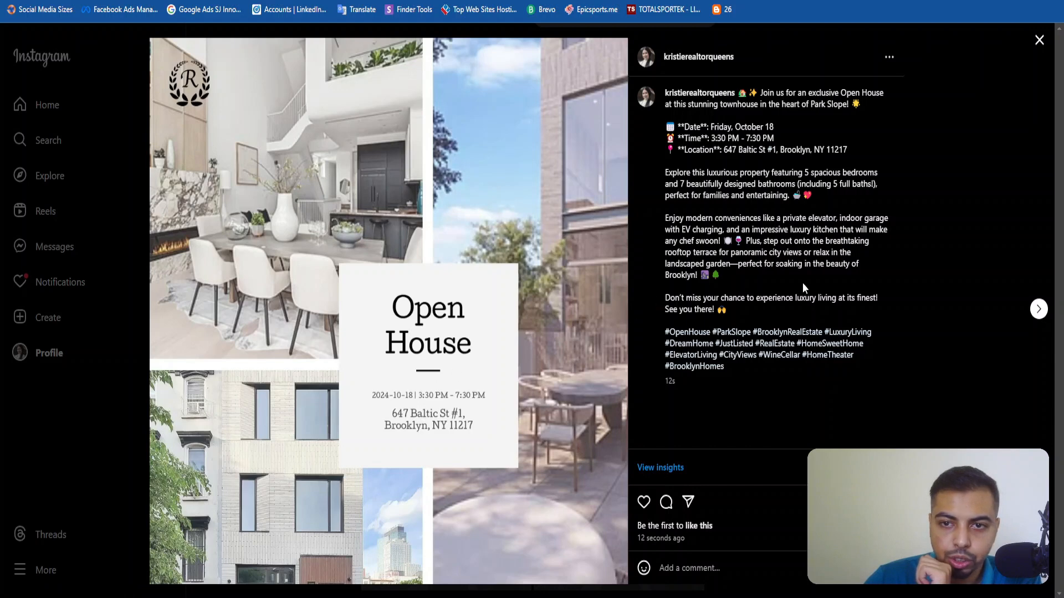
Compare the newest Instagram Open House post with the previous one, review its caption and close it.
click(986, 224)
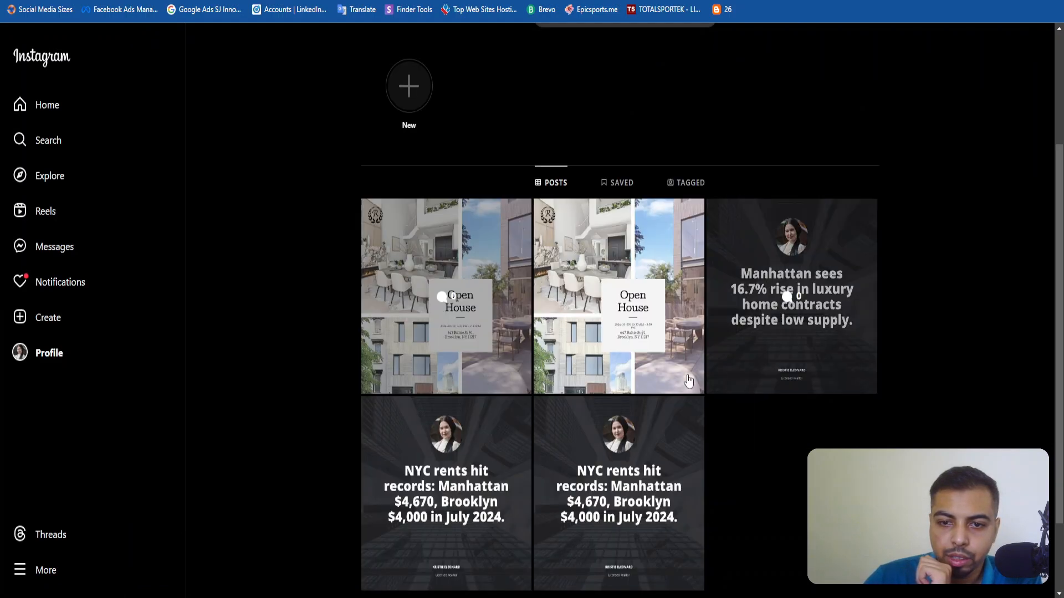
click(681, 377)
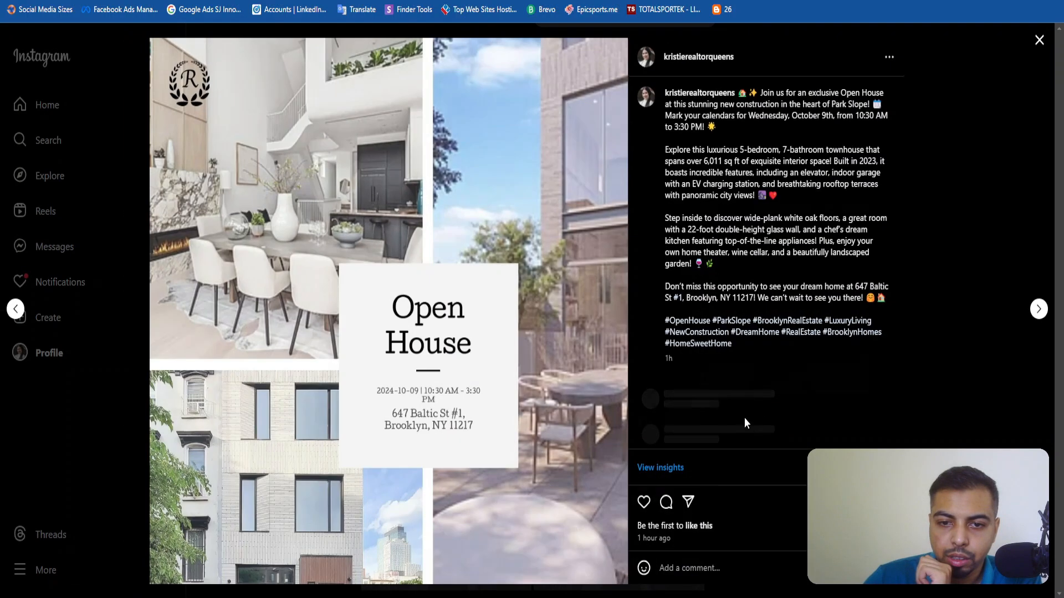
click(972, 209)
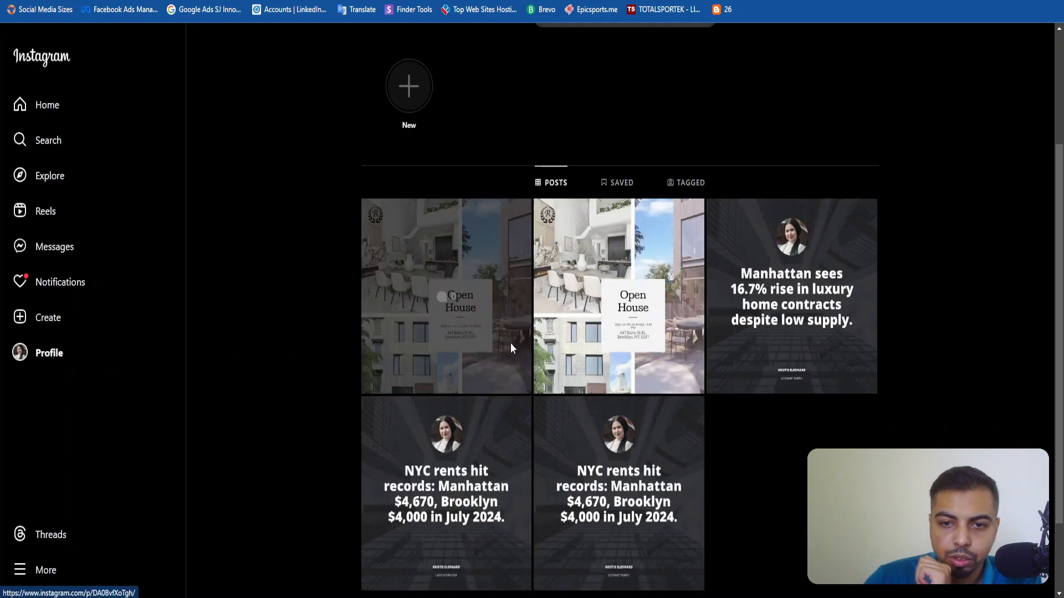
click(510, 347)
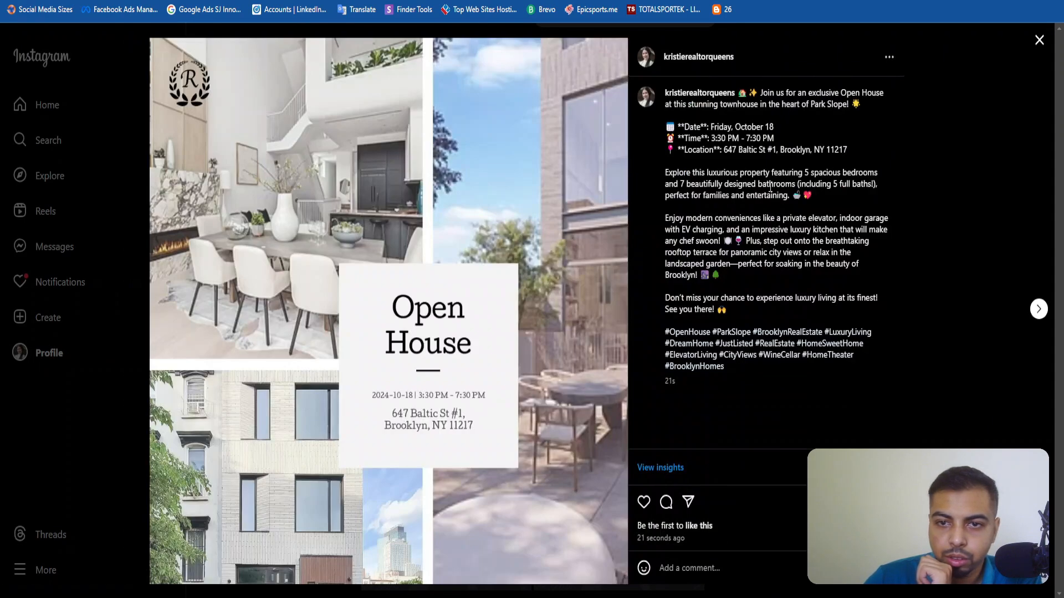
drag(751, 365, 671, 127)
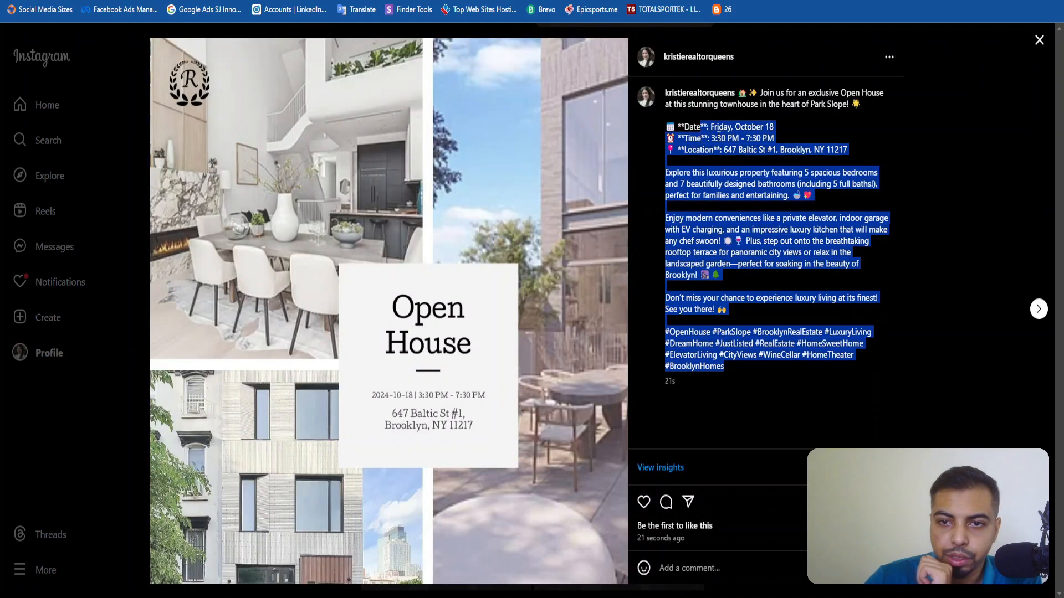
click(792, 119)
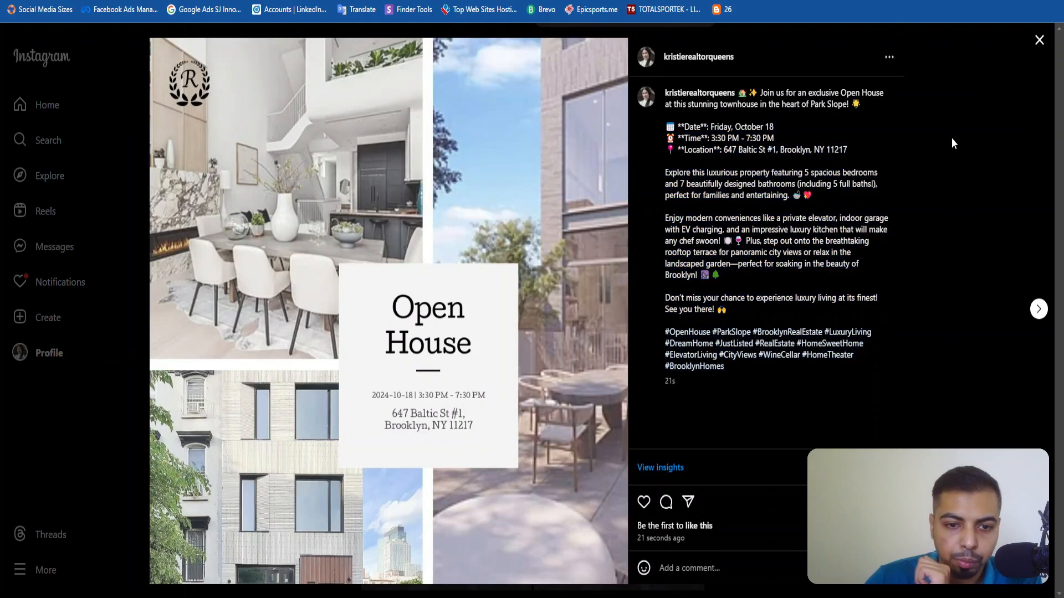
click(947, 211)
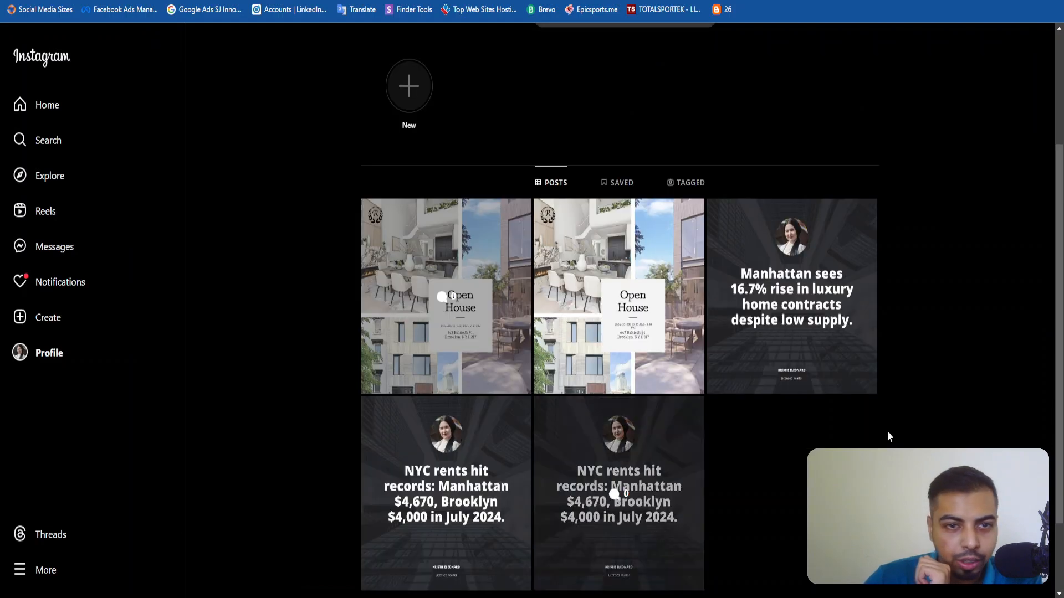
Switch to LinkedIn and review the newest Open House post from the profile's activity, including its caption and image.
click(444, 1)
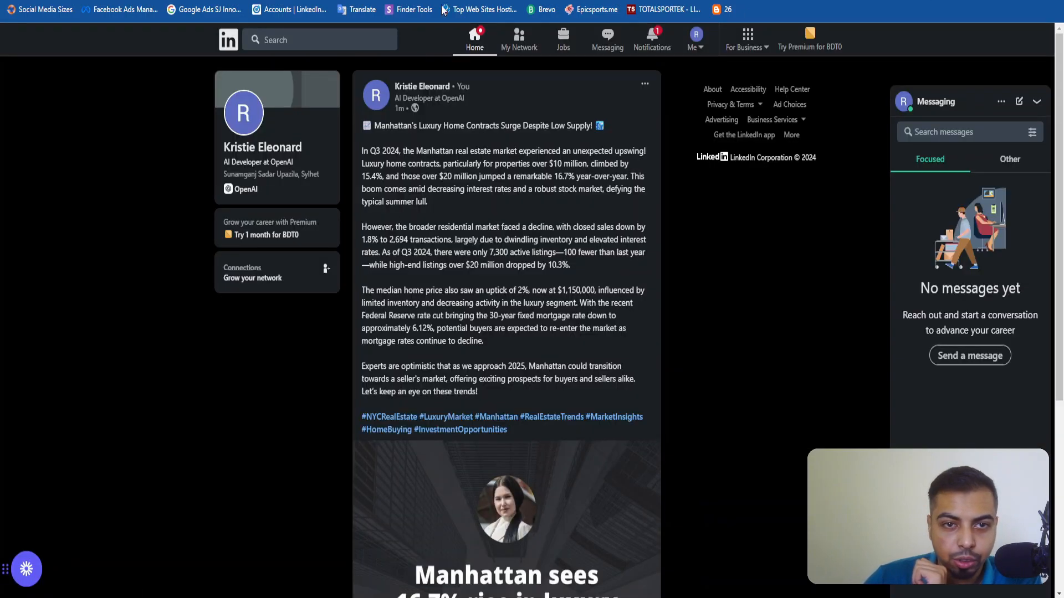
click(423, 85)
scroll(407, 261, down, 10)
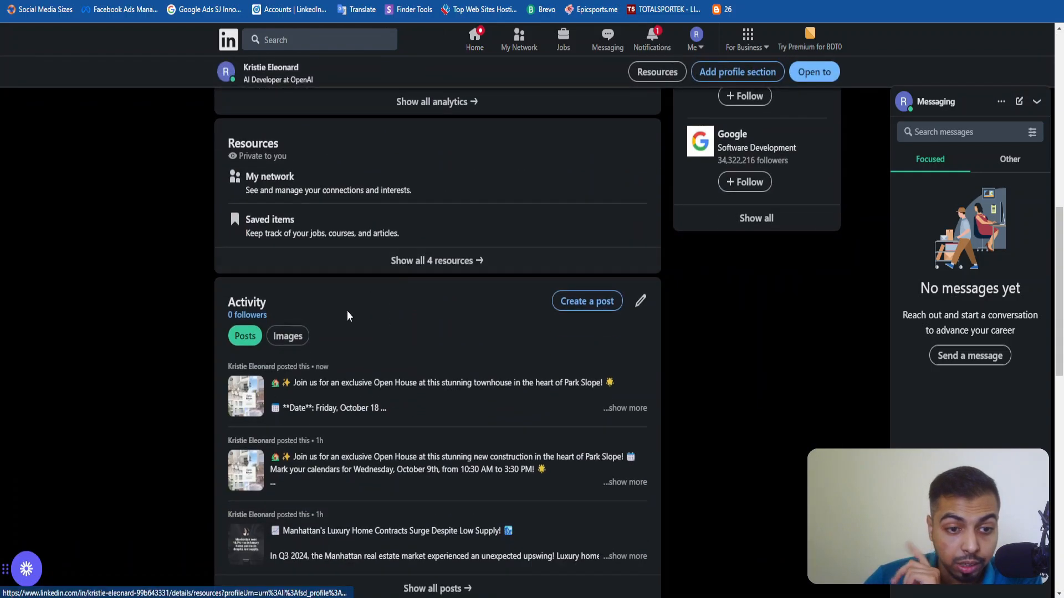
click(431, 409)
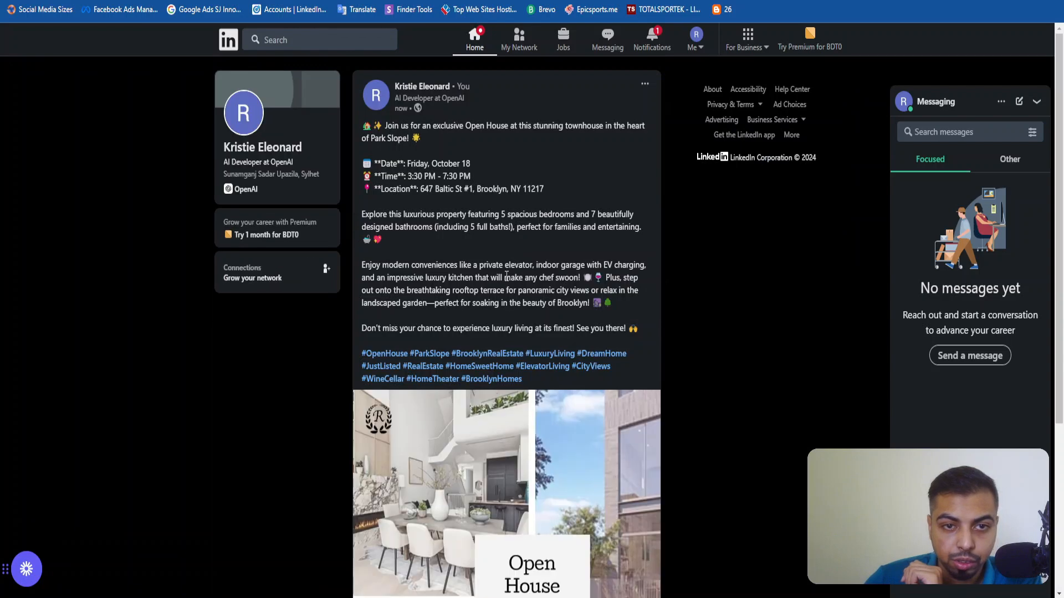
scroll(521, 332, down, 5)
scroll(523, 351, up, 5)
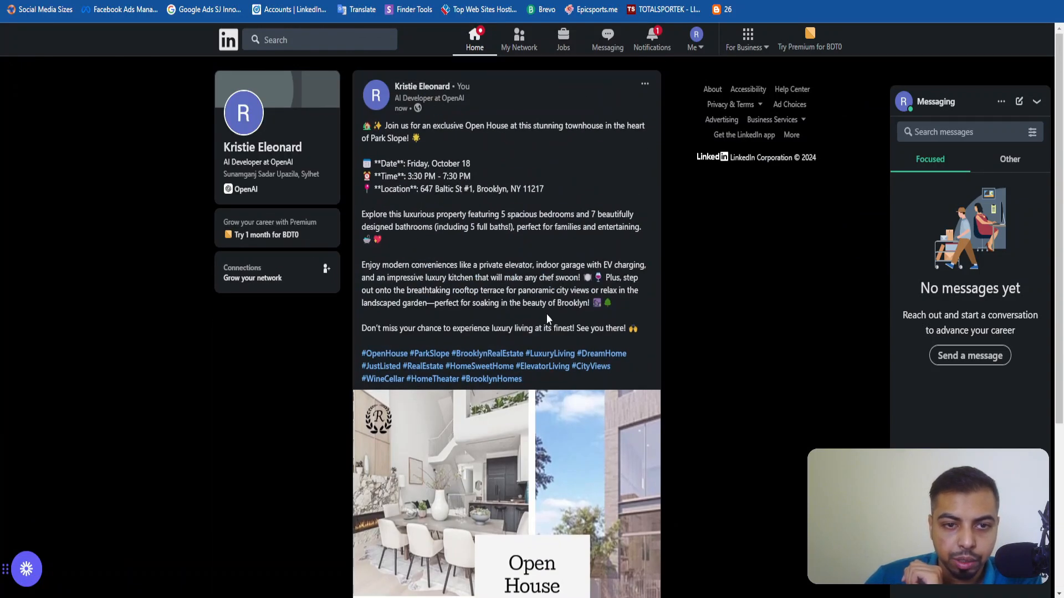
Examine the asterisks around the Date and Location labels in the LinkedIn post's caption.
double_click(414, 189)
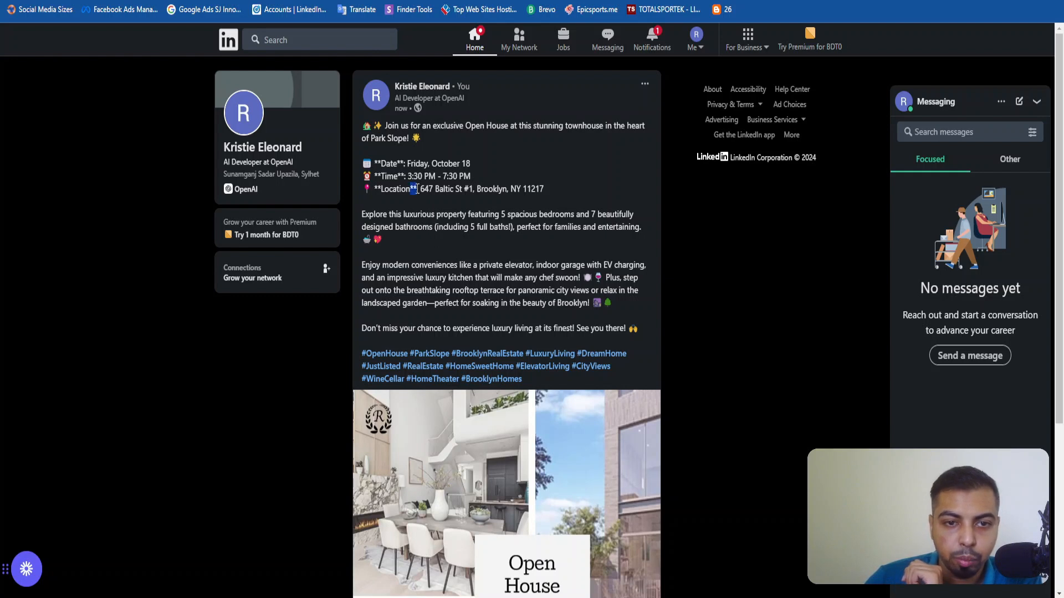
double_click(401, 163)
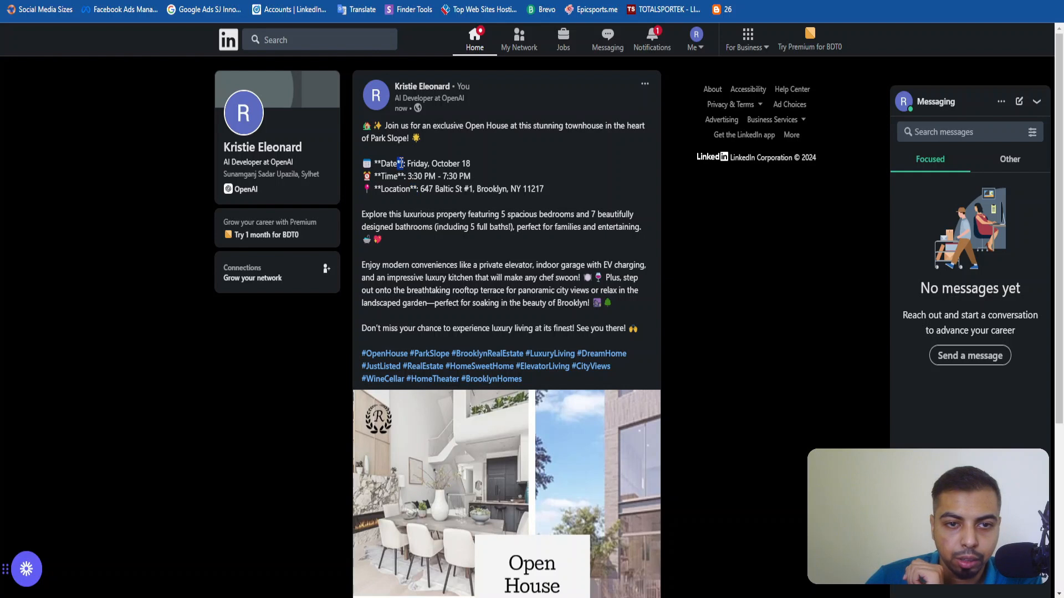
click(380, 165)
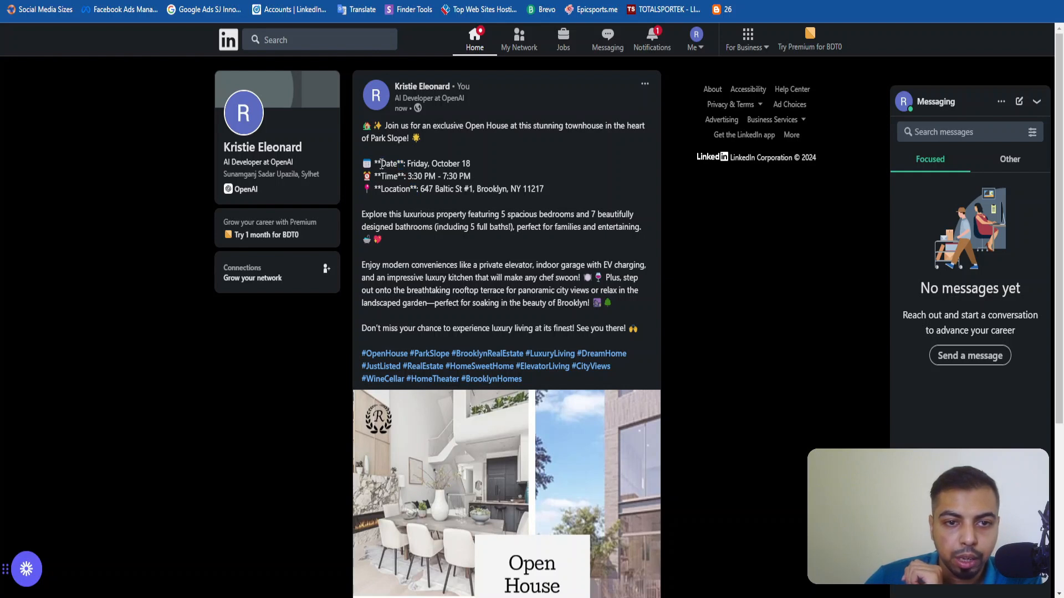
drag(381, 164, 375, 164)
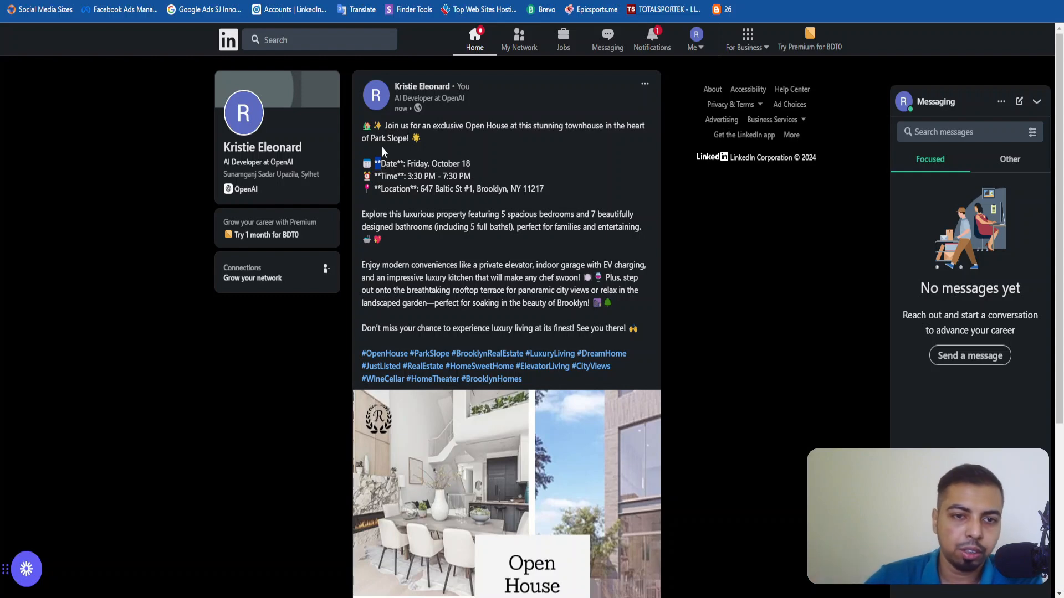
click(383, 162)
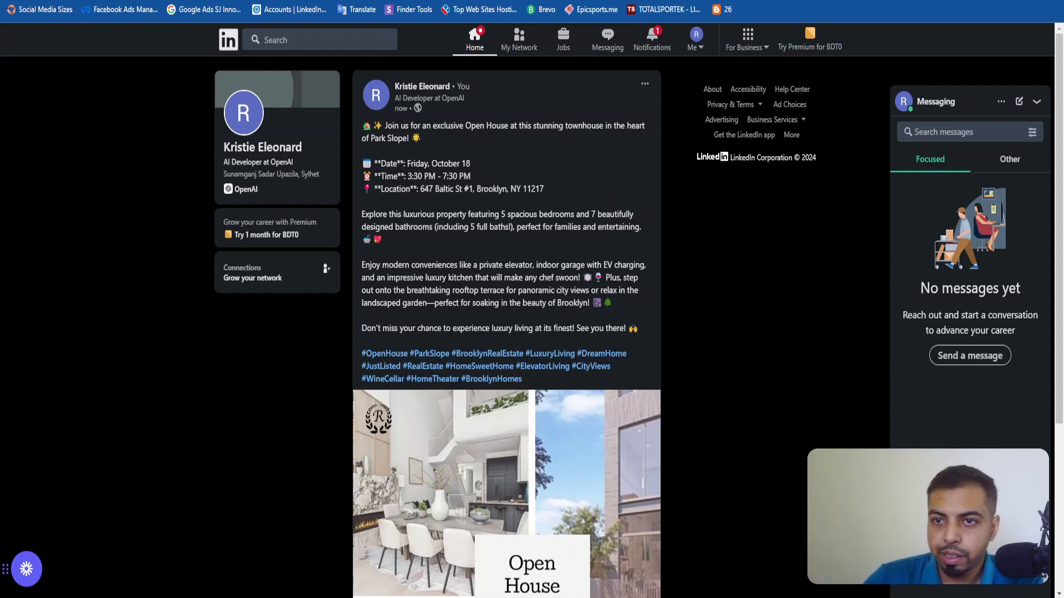
Switch to the Facebook Page and review the newest Open House post's full caption and photo.
key(ctrl+Tab)
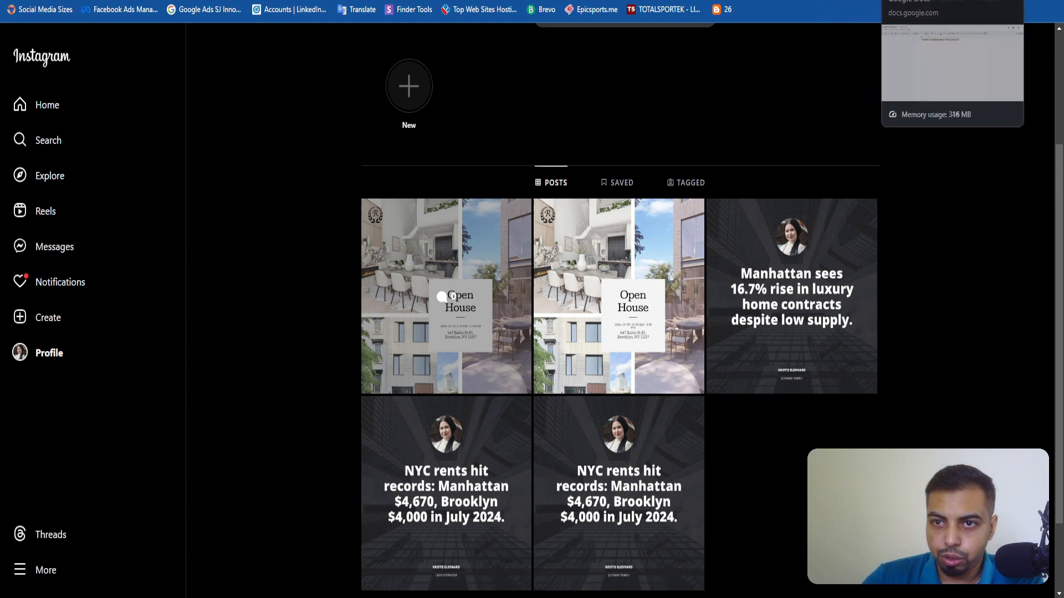
key(ctrl+Tab)
click(1030, 50)
click(919, 86)
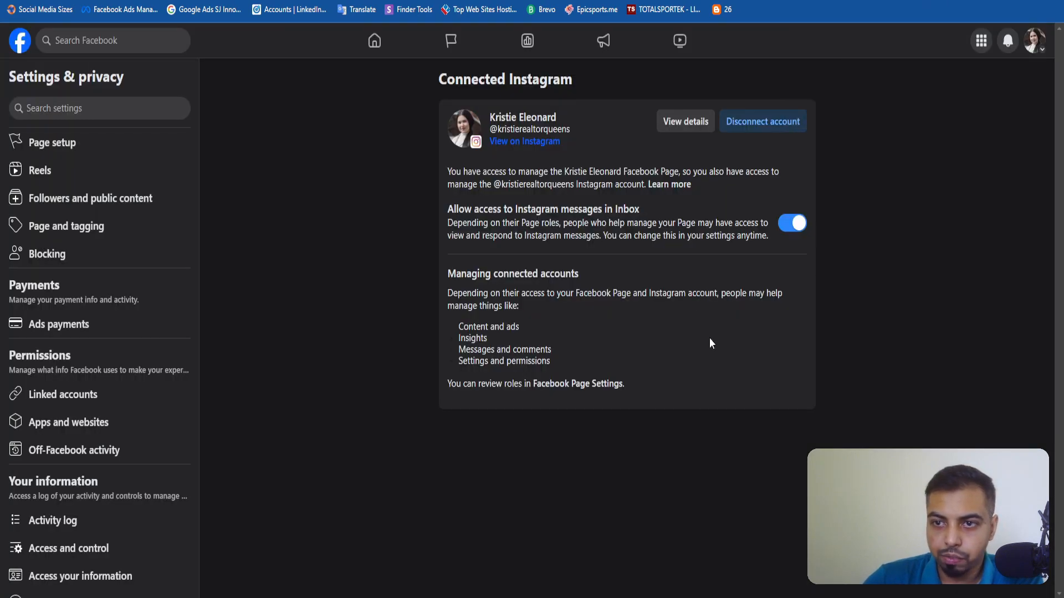
scroll(506, 236, down, 10)
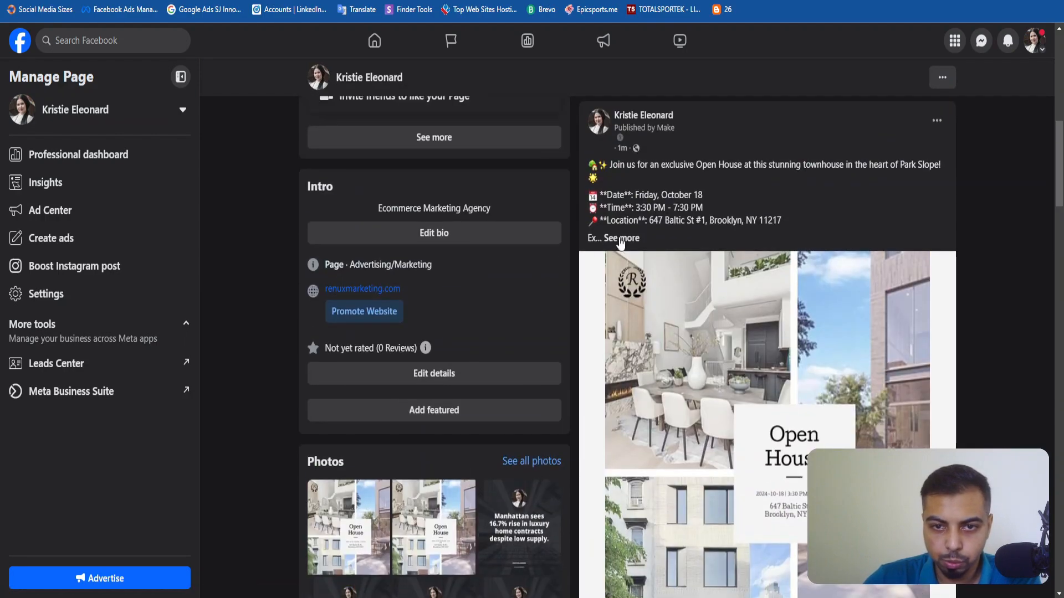
click(622, 238)
scroll(703, 369, down, 3)
scroll(702, 370, down, 3)
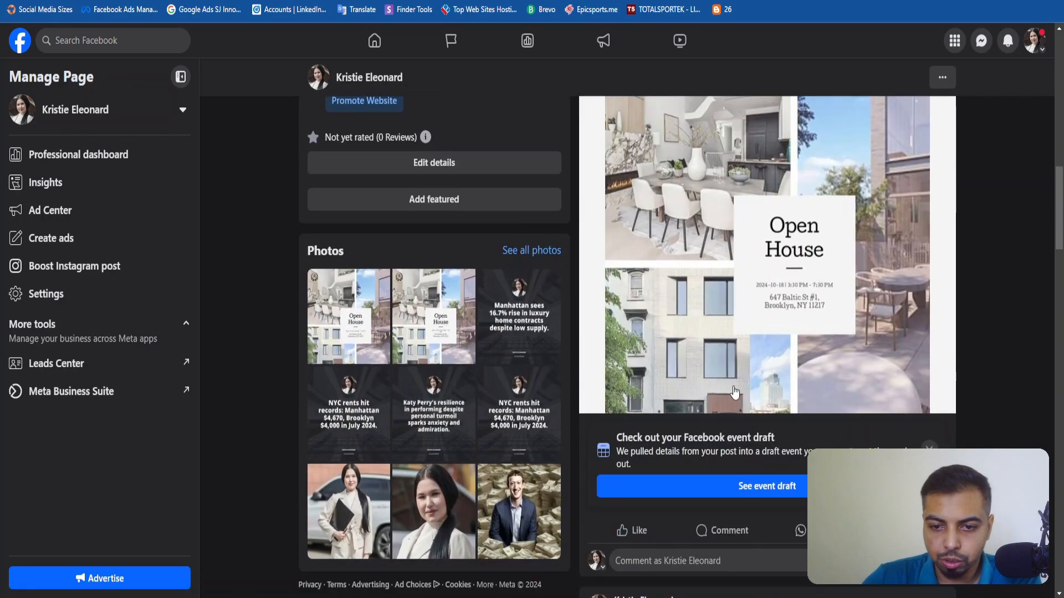
scroll(736, 392, up, 8)
scroll(736, 391, down, 5)
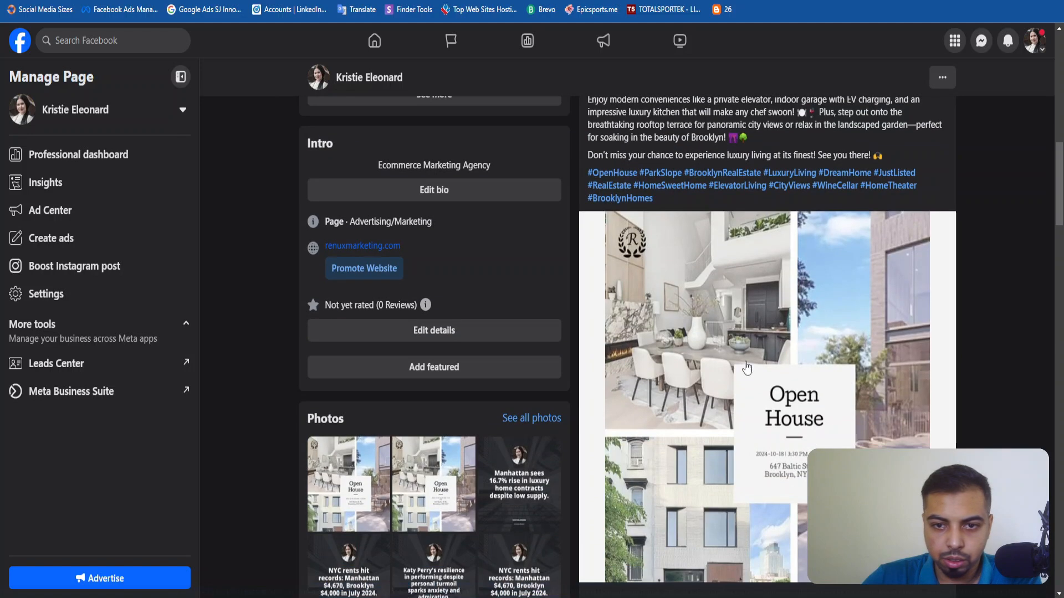
scroll(729, 266, down, 3)
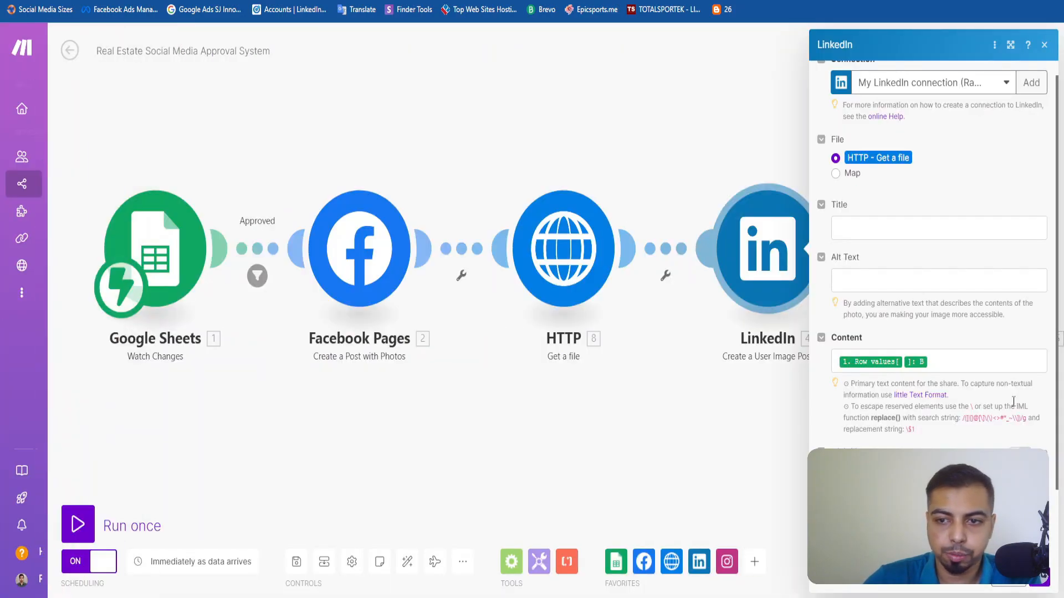
Close the LinkedIn module settings in Make's Approval System scenario and look over the branches of the Real Estate Social Media Automation scenario.
click(1044, 46)
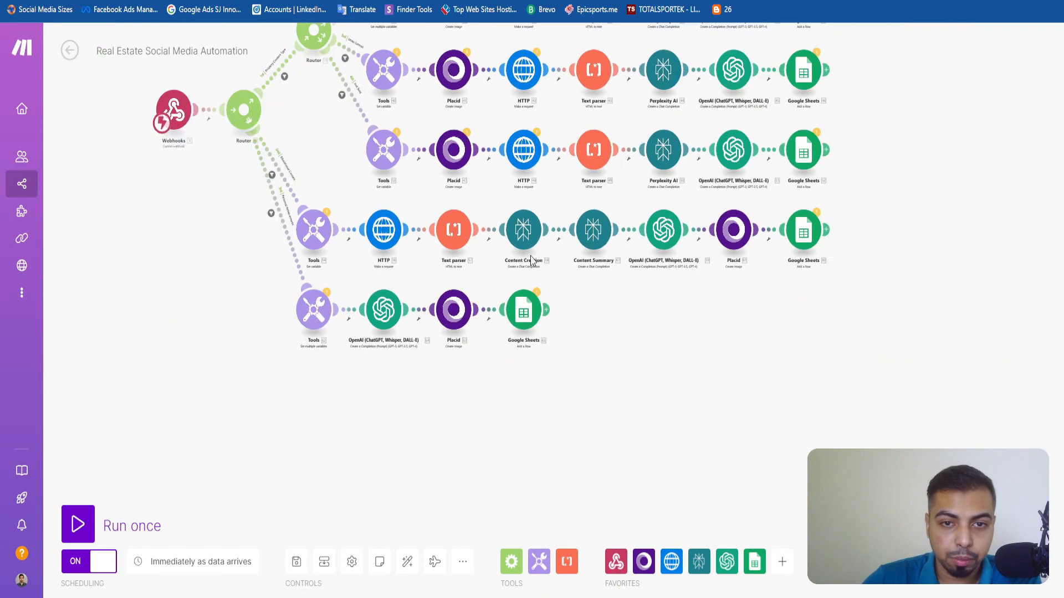
drag(552, 178, 490, 375)
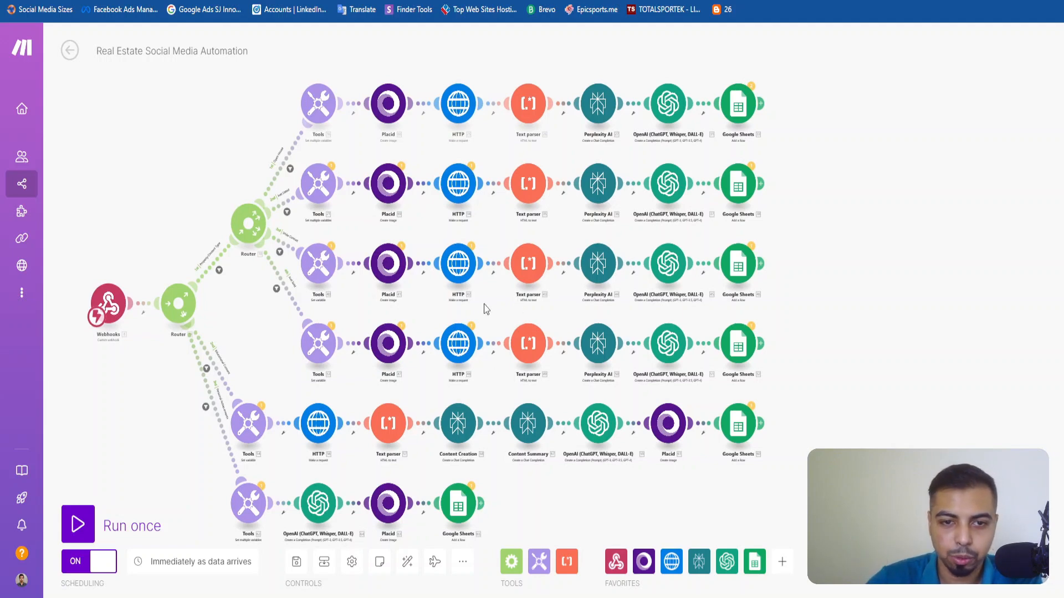
scroll(484, 308, down, 1)
scroll(484, 309, up, 3)
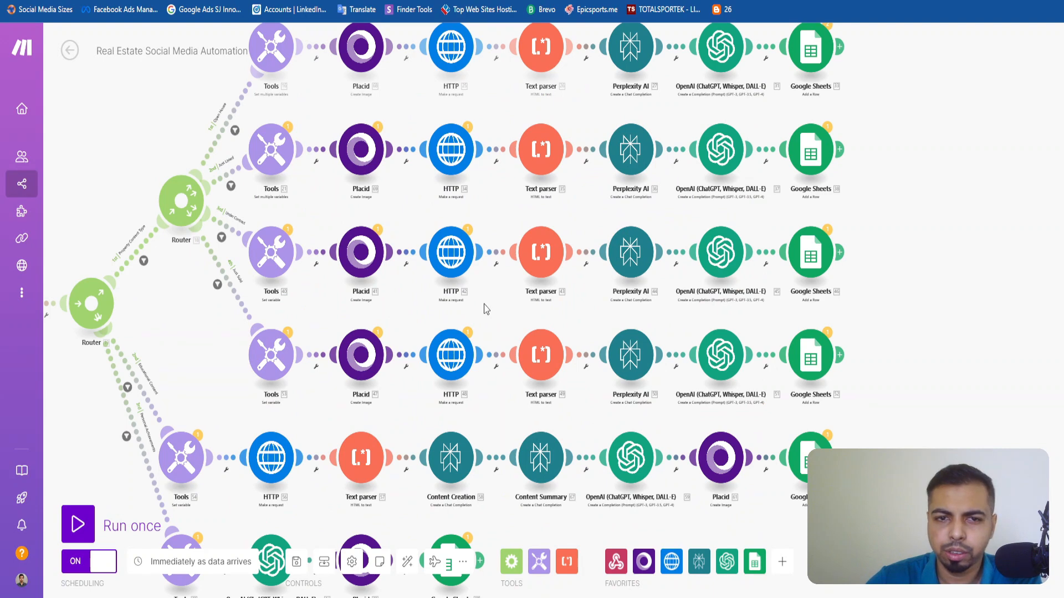
scroll(484, 309, down, 2)
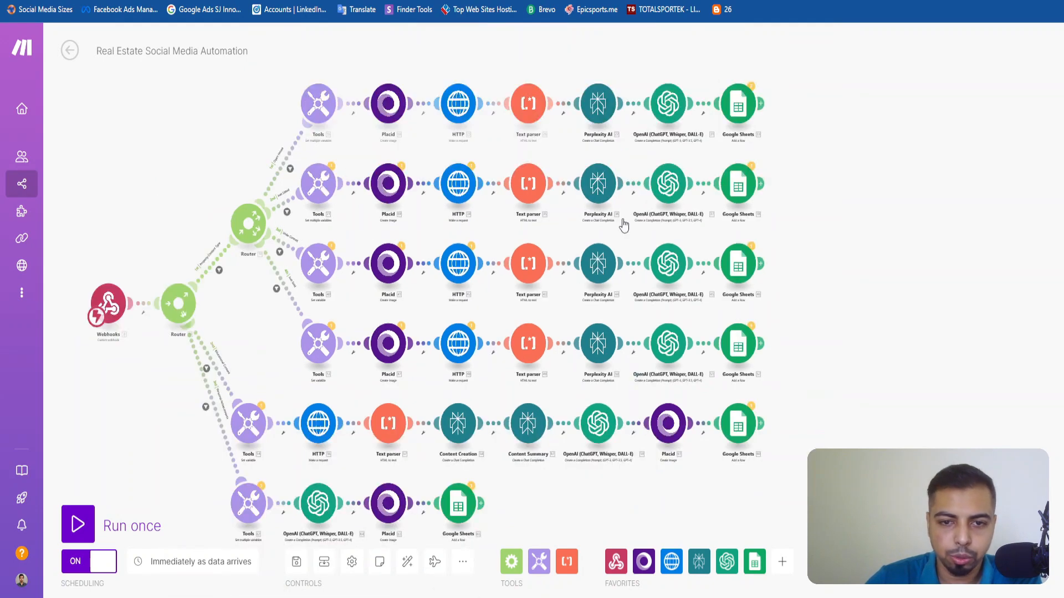
drag(488, 306, 492, 234)
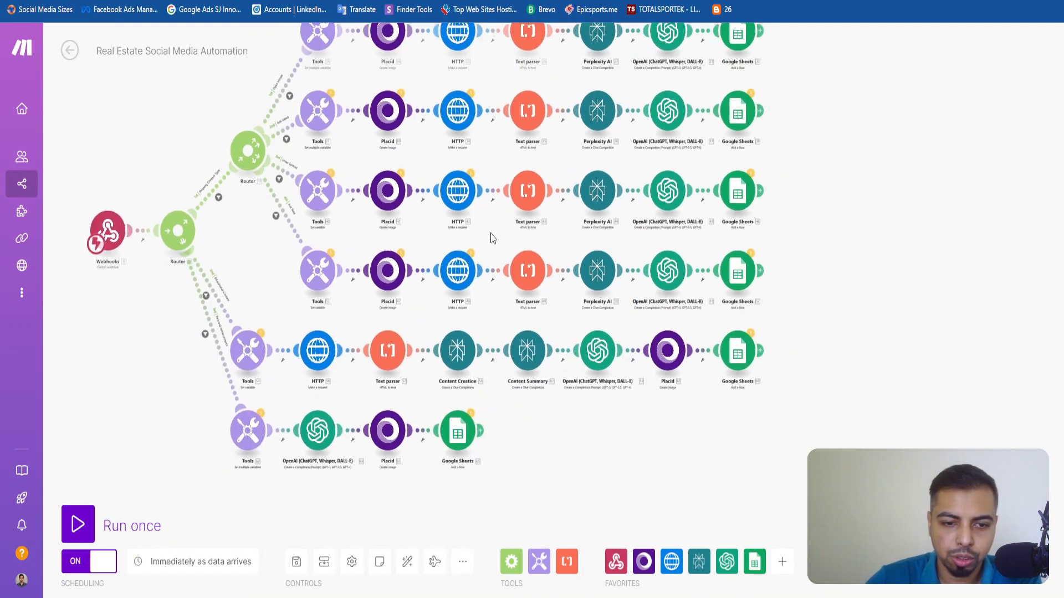